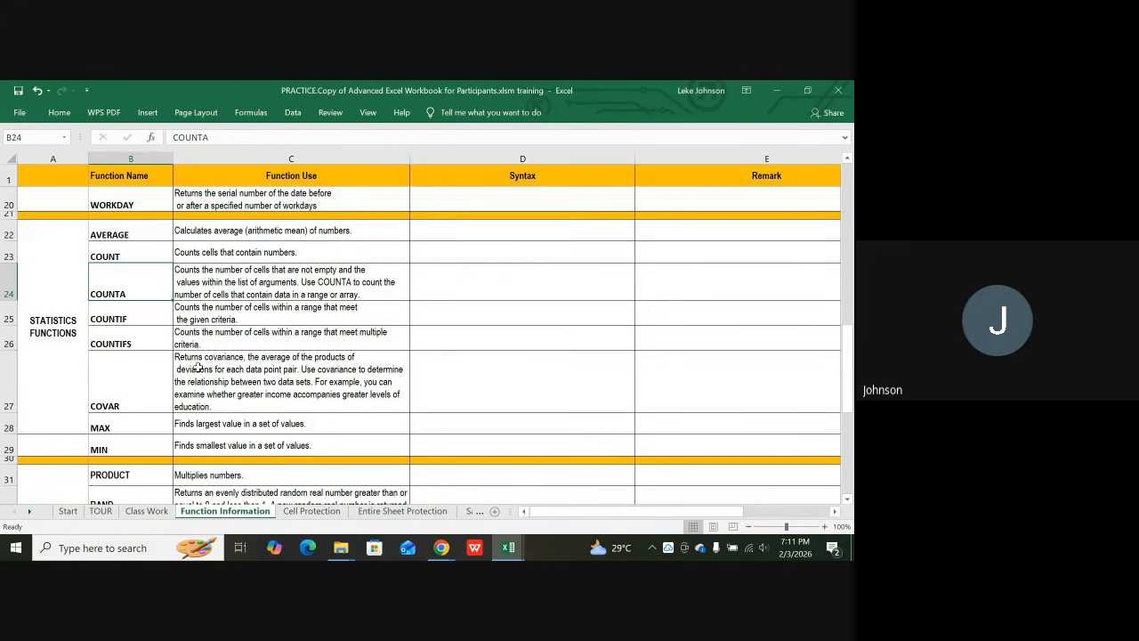
- Review the logical functions IF, AND and OR at the beginning of the function reference list
scroll(153, 356, up, 2)
scroll(153, 356, up, 5)
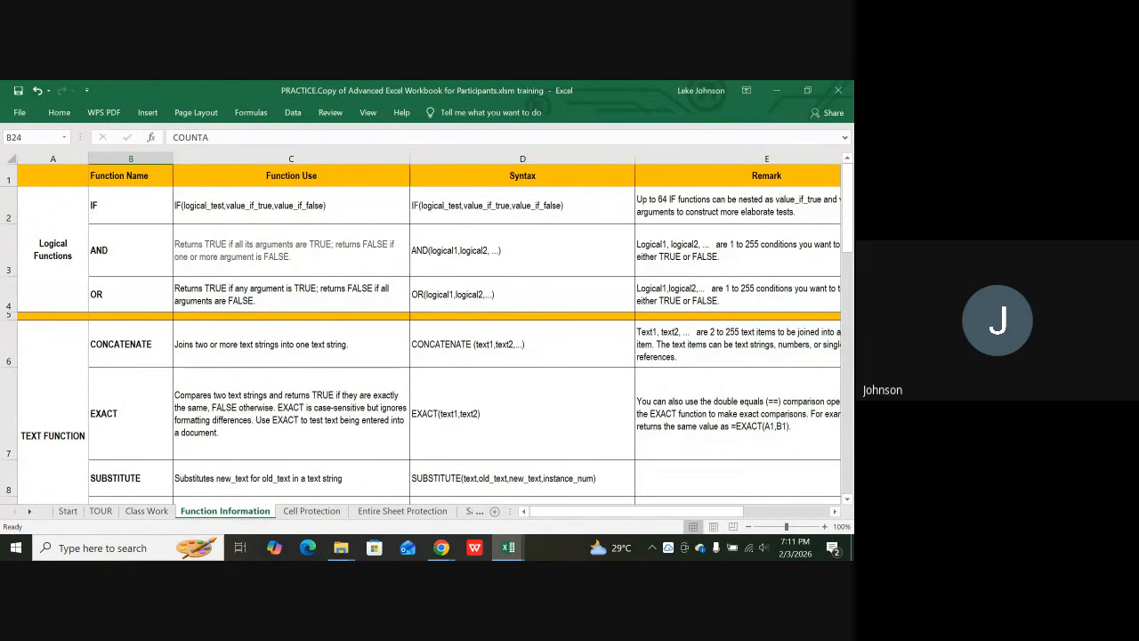
click(54, 201)
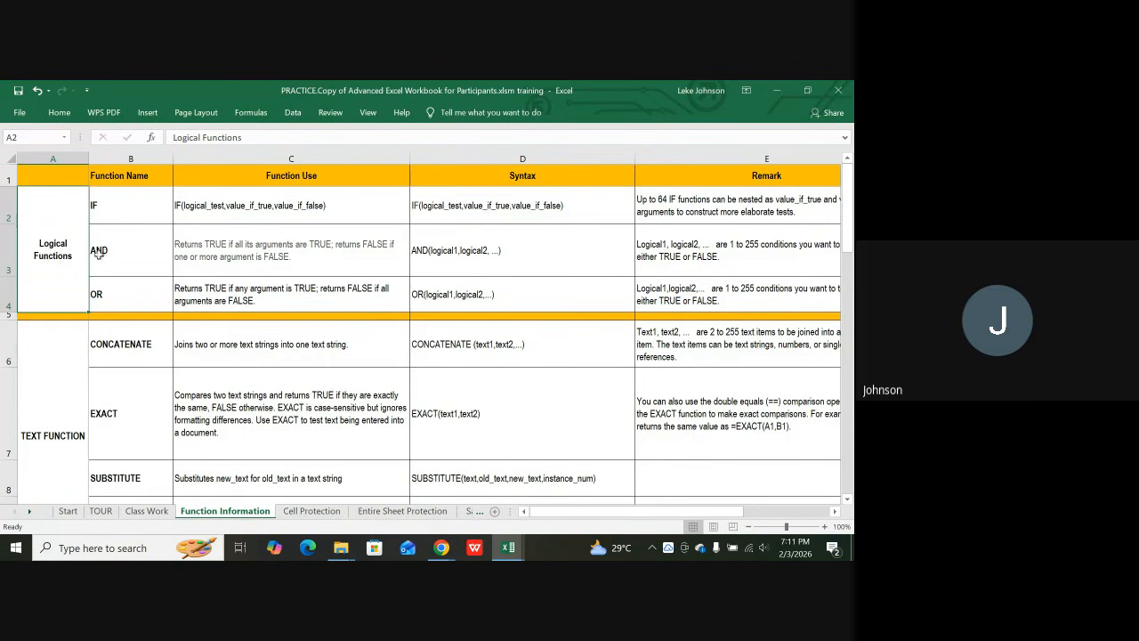
click(98, 206)
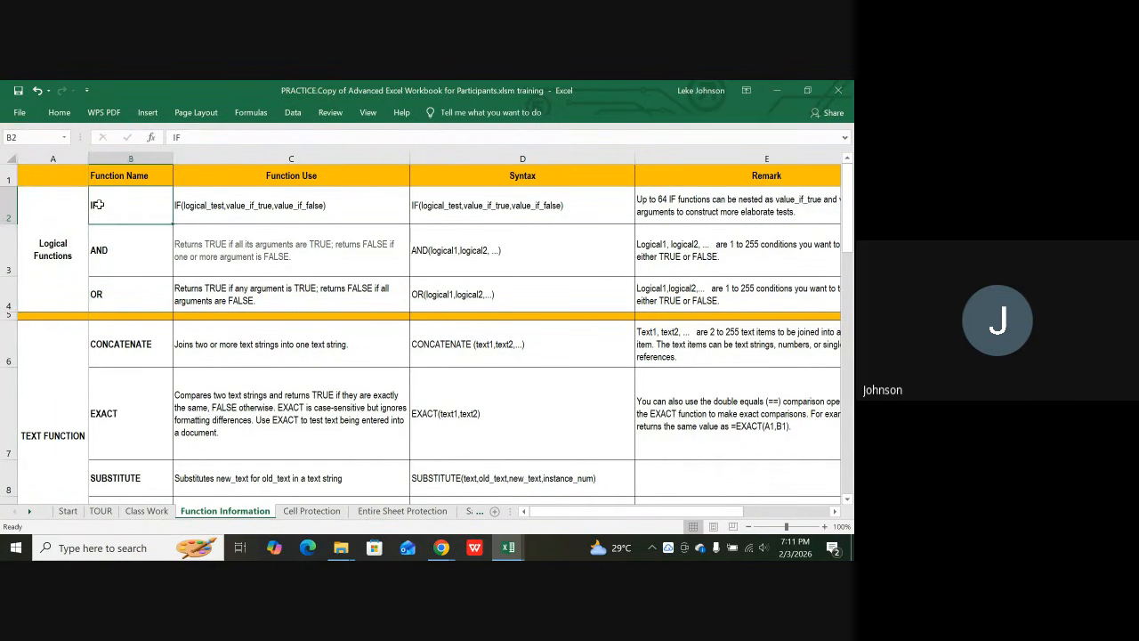
click(112, 265)
click(113, 296)
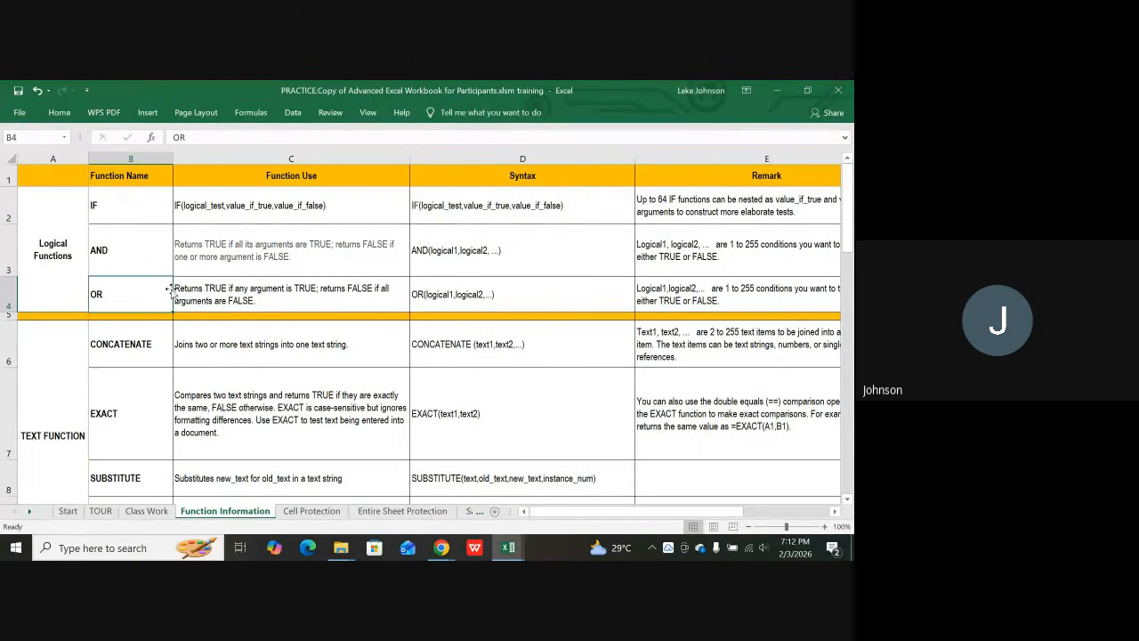
click(105, 192)
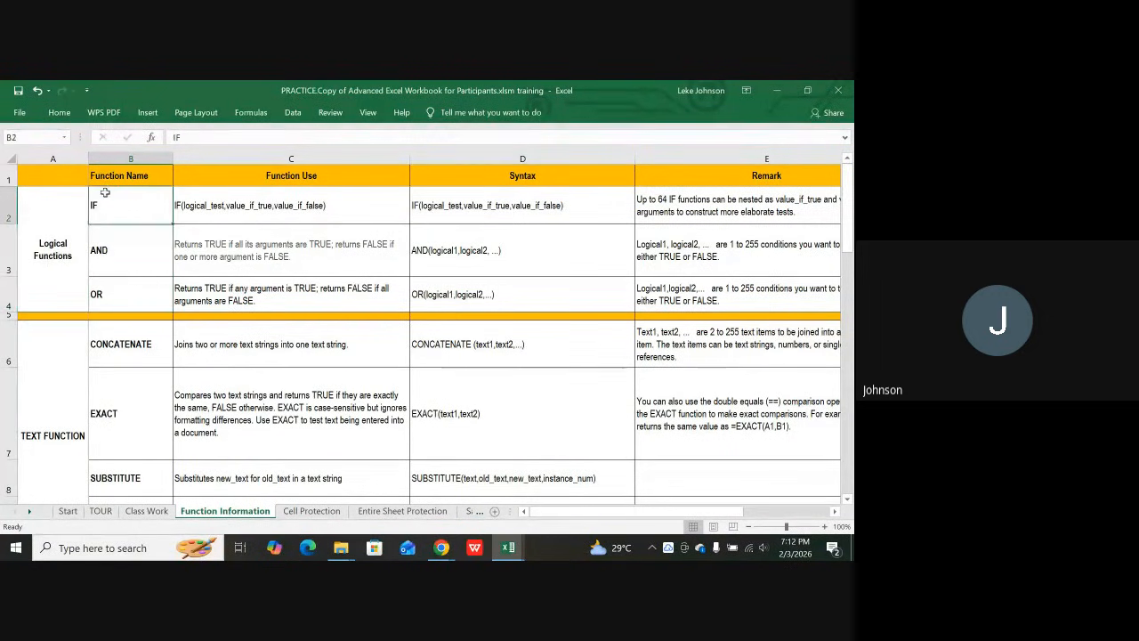
click(106, 244)
click(107, 293)
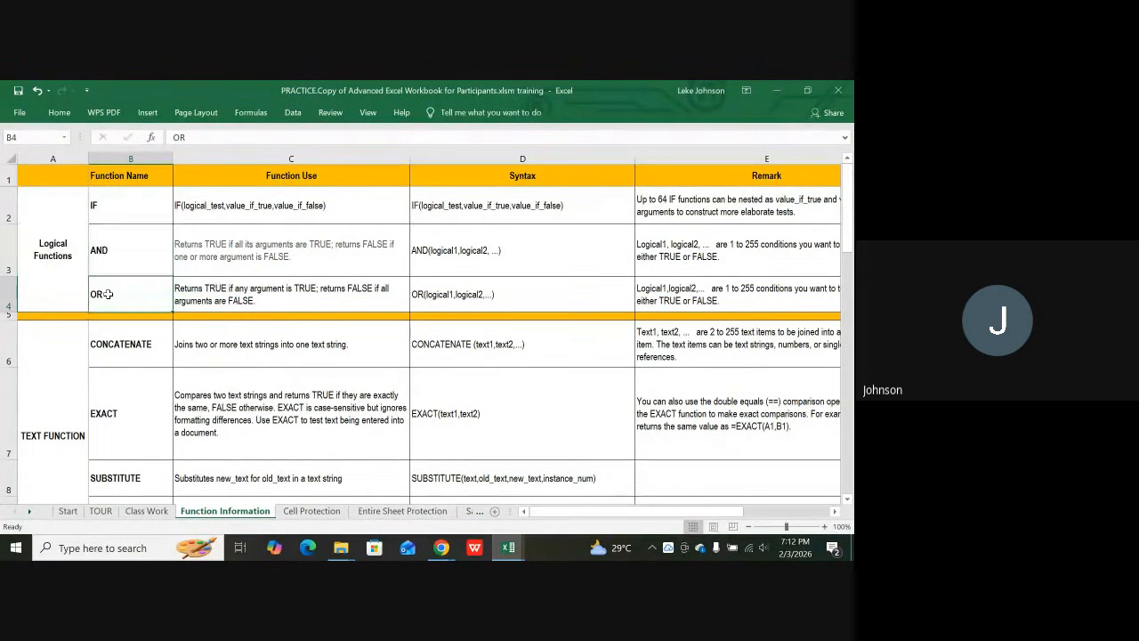
click(121, 205)
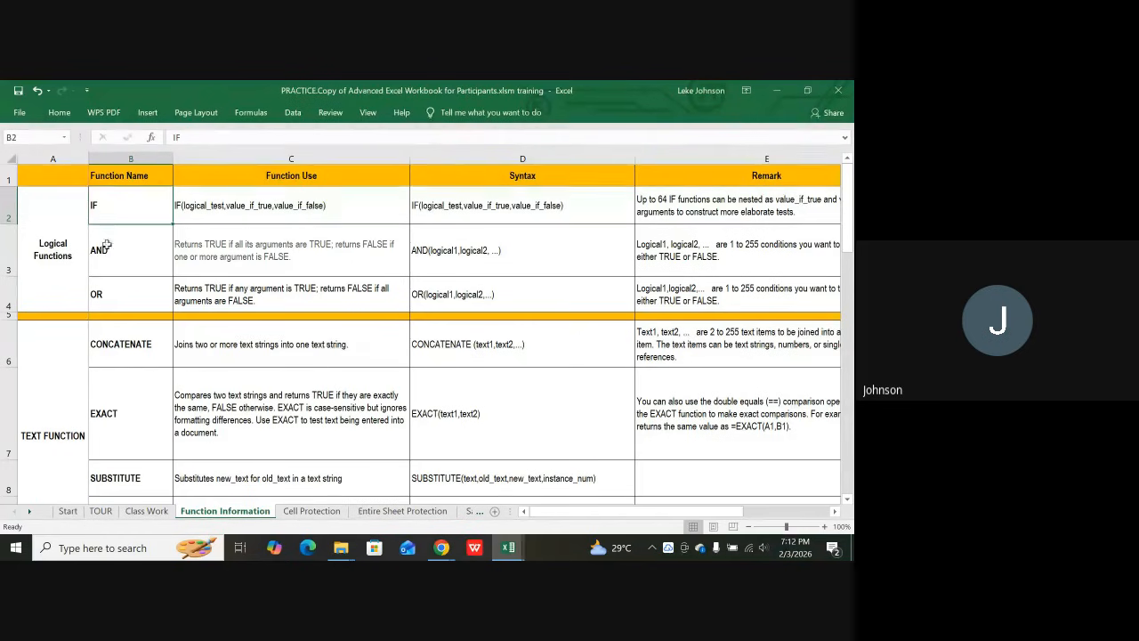
click(50, 240)
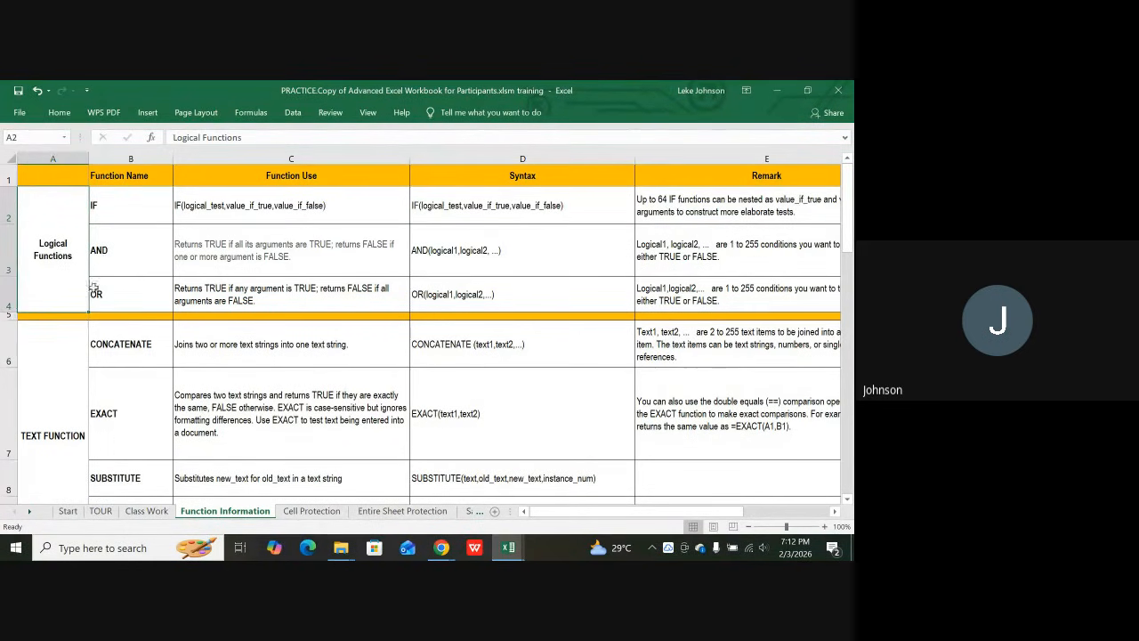
- Go through the statistics functions in the reference list one by one, from AVERAGE to MIN
scroll(93, 289, down, 3)
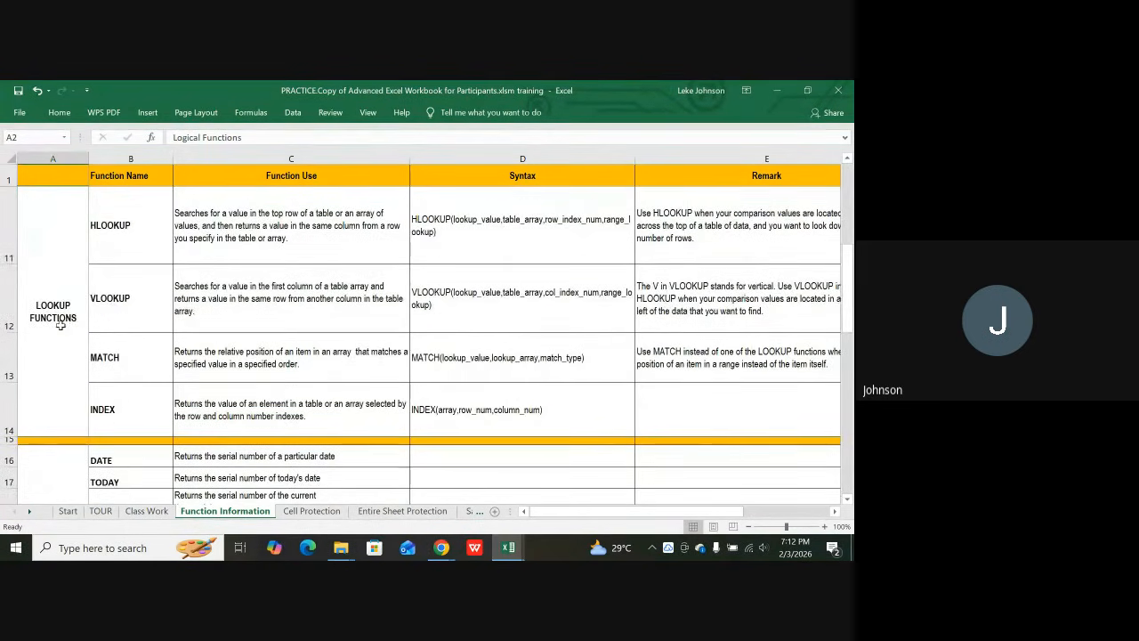
scroll(60, 326, down, 3)
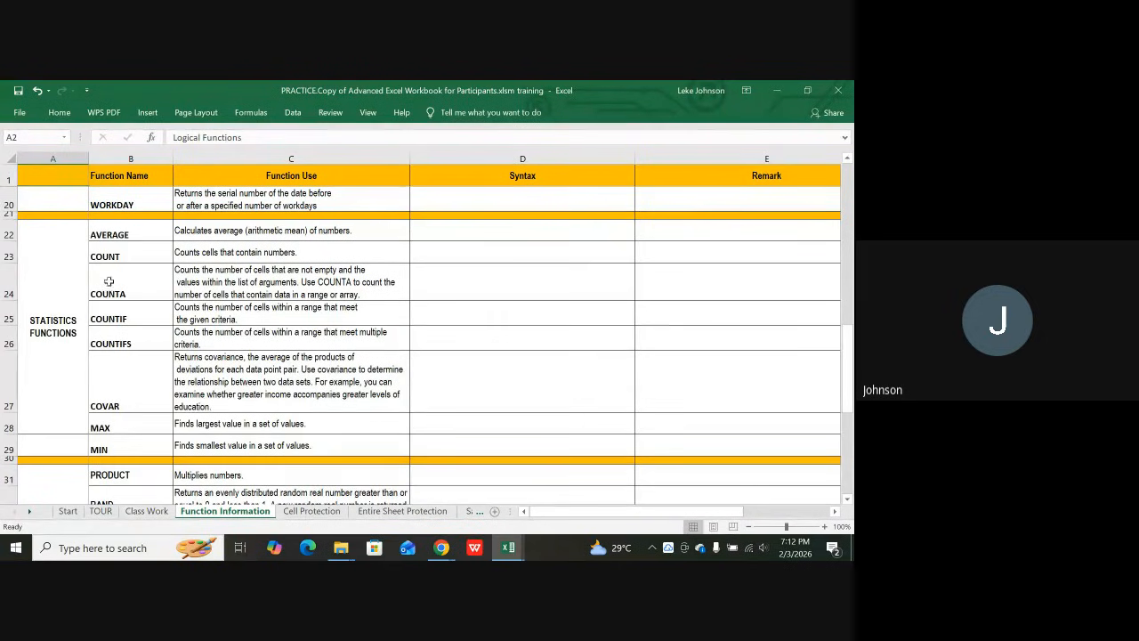
click(128, 236)
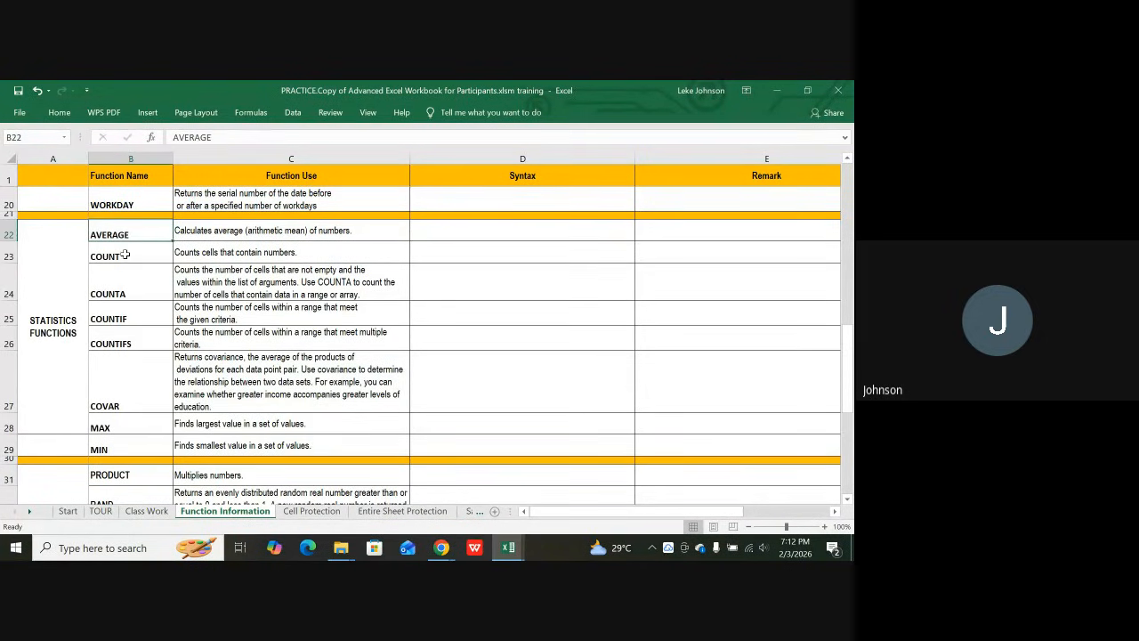
click(125, 255)
click(127, 283)
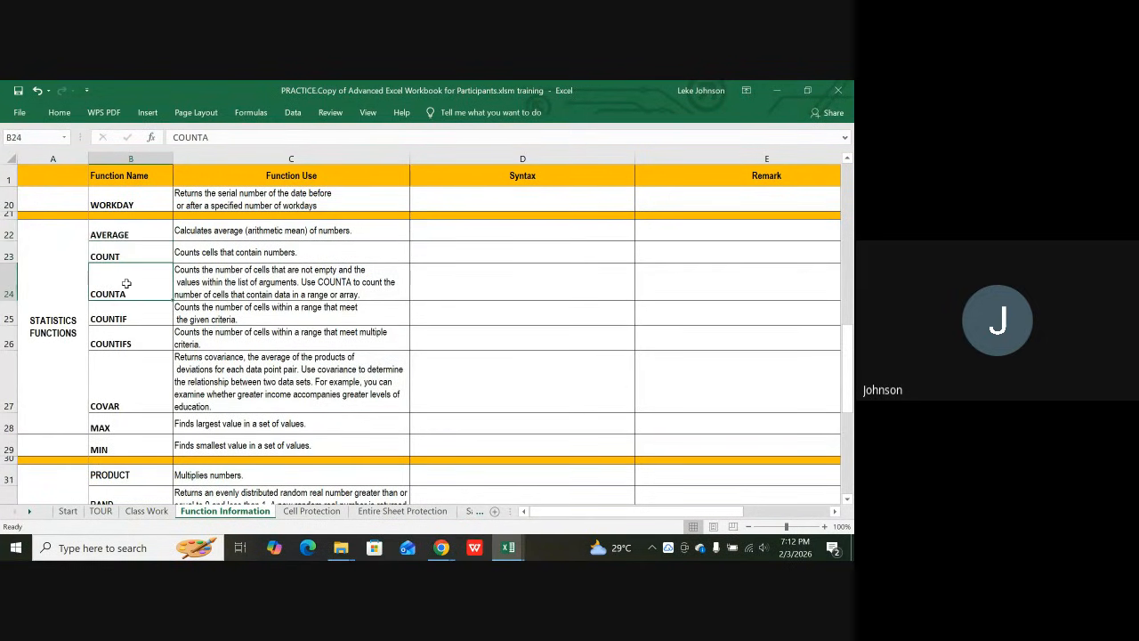
click(119, 319)
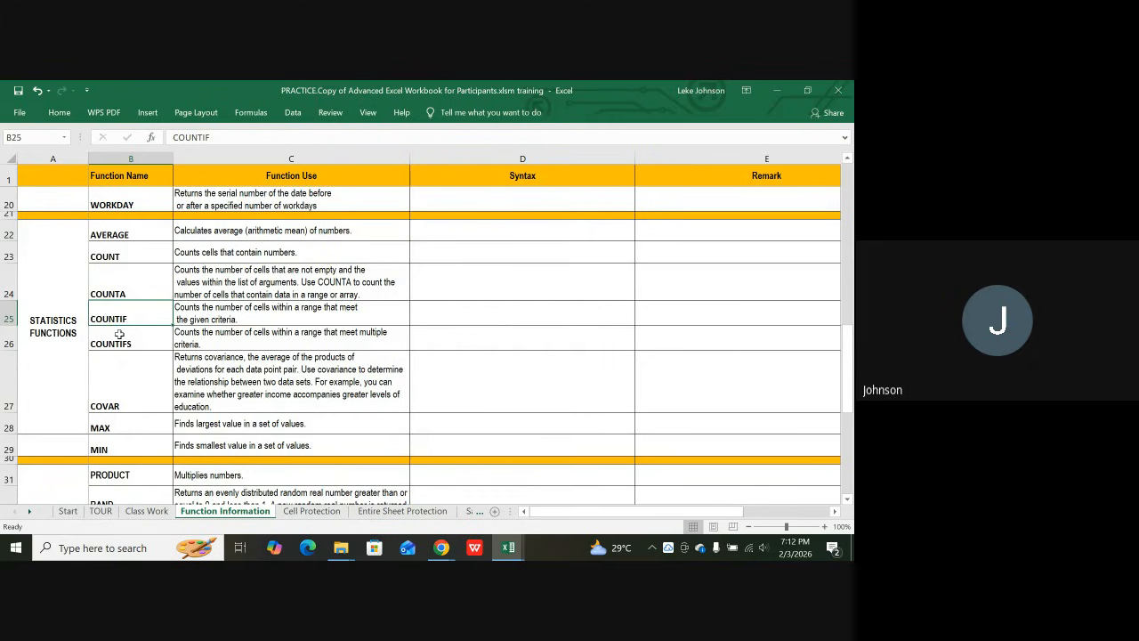
click(131, 340)
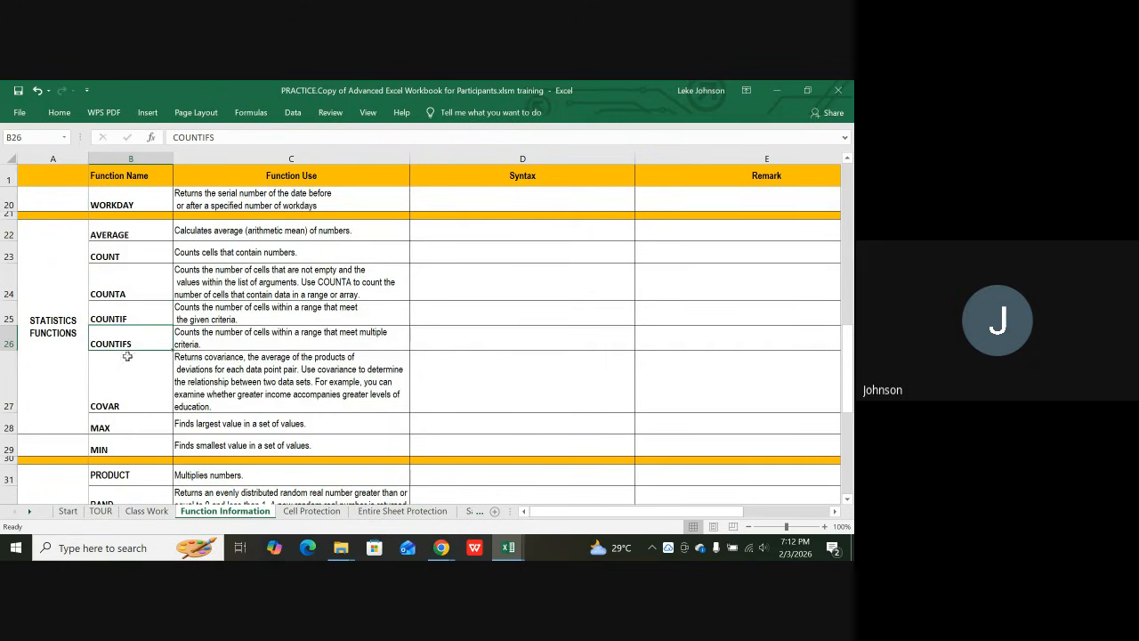
click(113, 394)
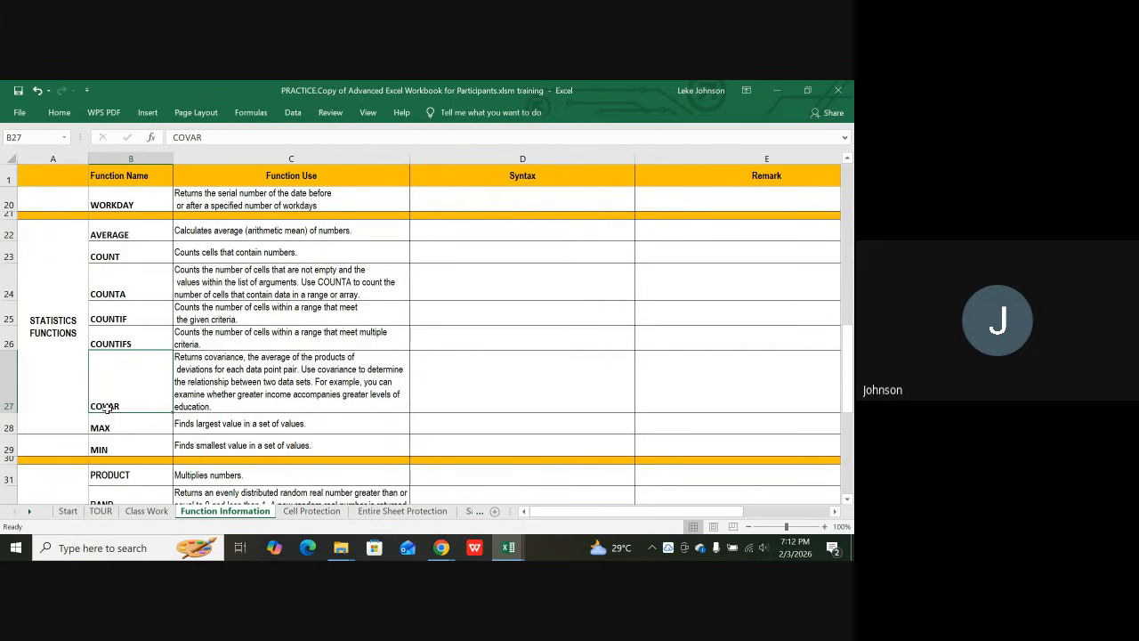
click(107, 422)
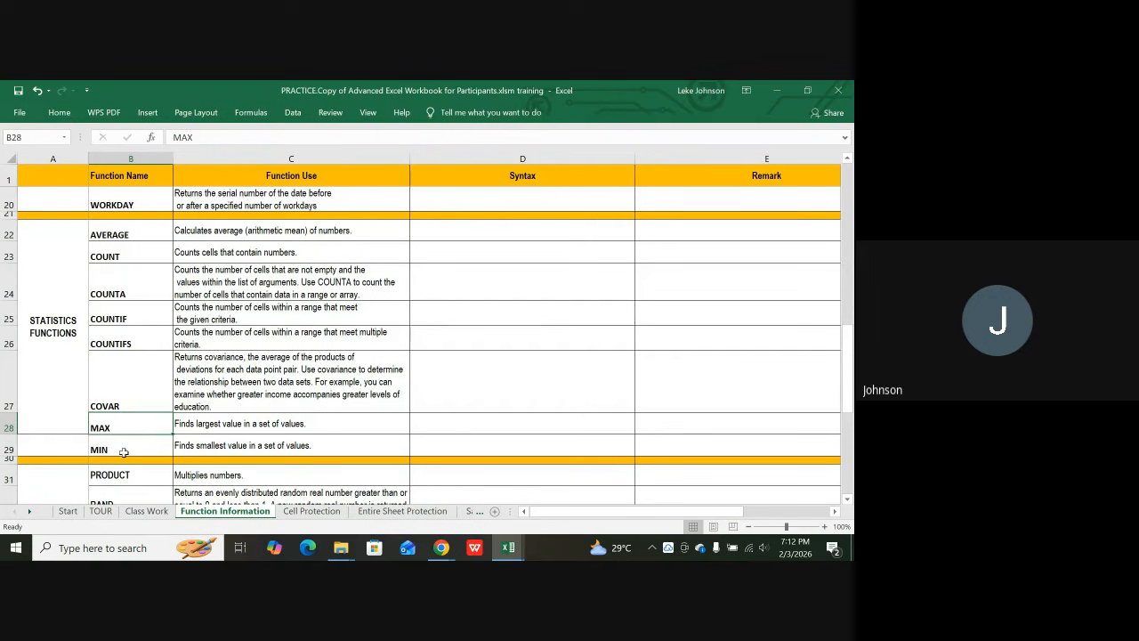
click(124, 452)
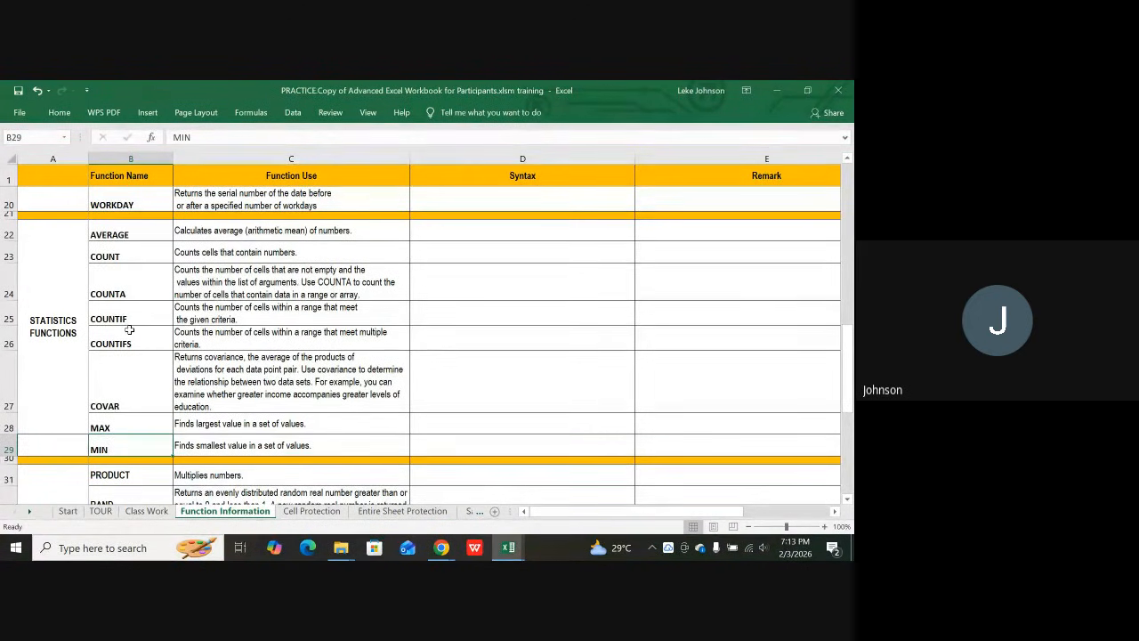
- Compare the COUNT, COUNTA, COUNTIF and COUNTIFS entries, then examine the descriptions of COUNT and COUNTA
click(125, 255)
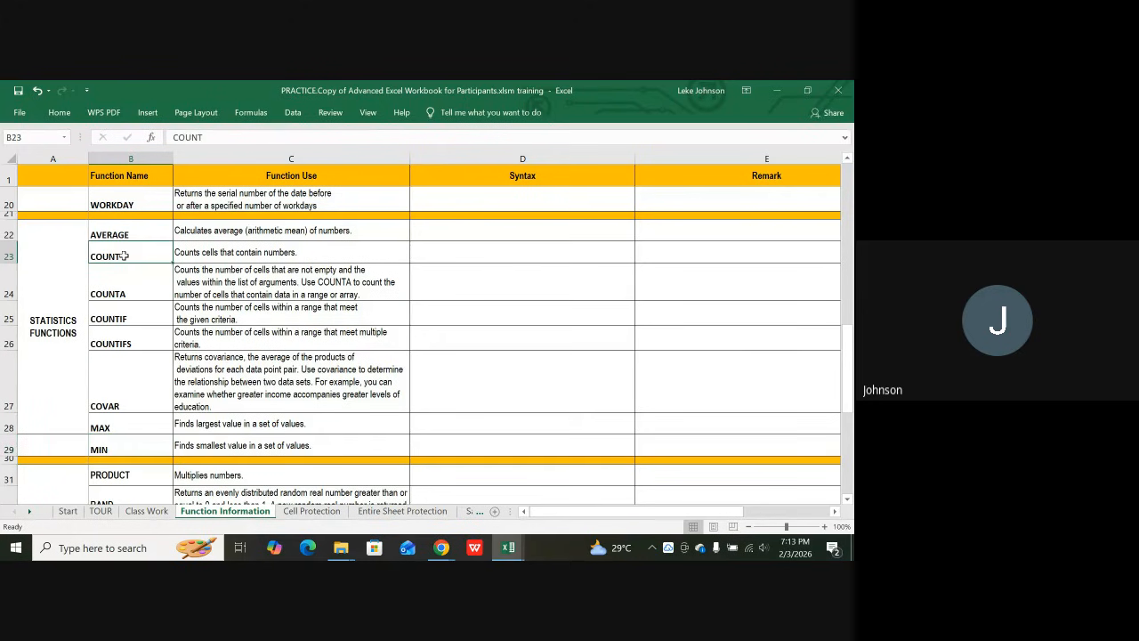
click(125, 294)
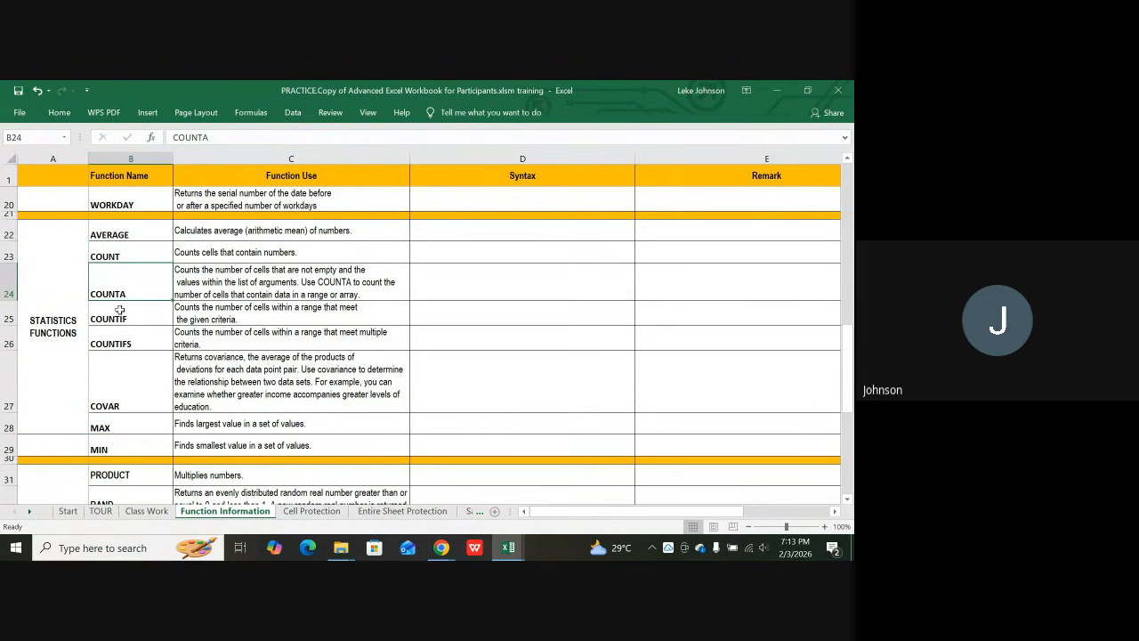
click(120, 312)
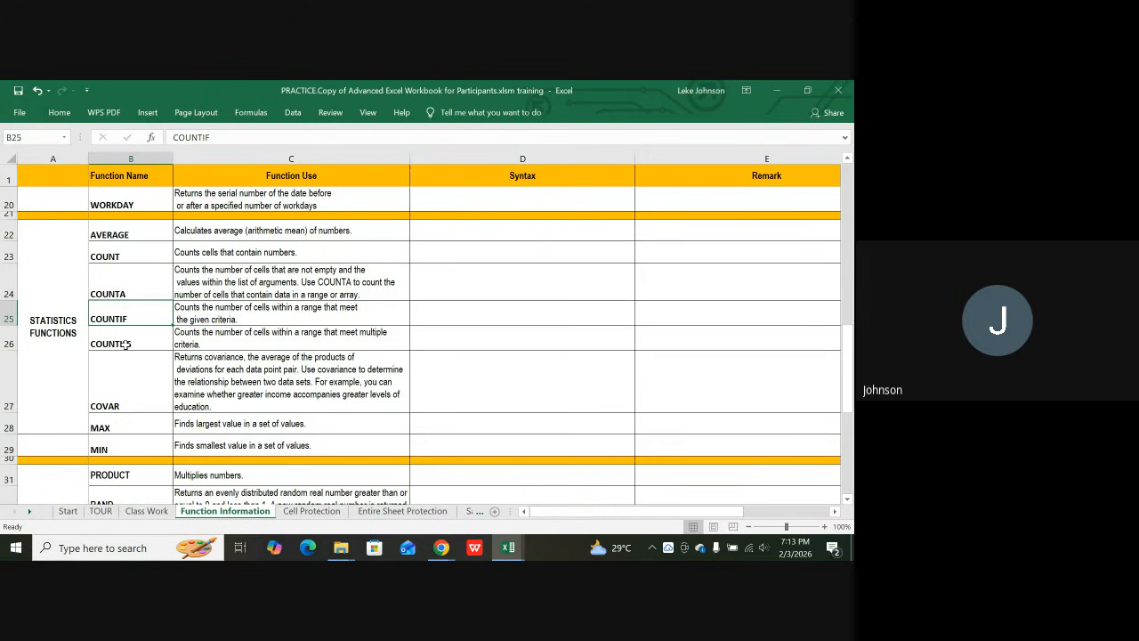
click(125, 344)
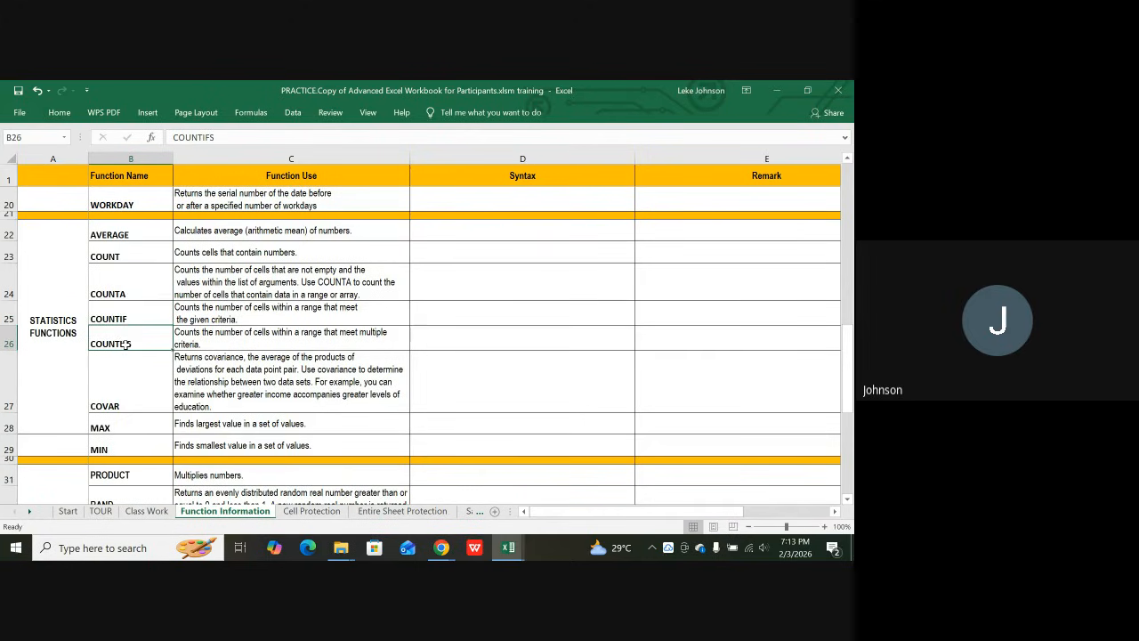
click(123, 254)
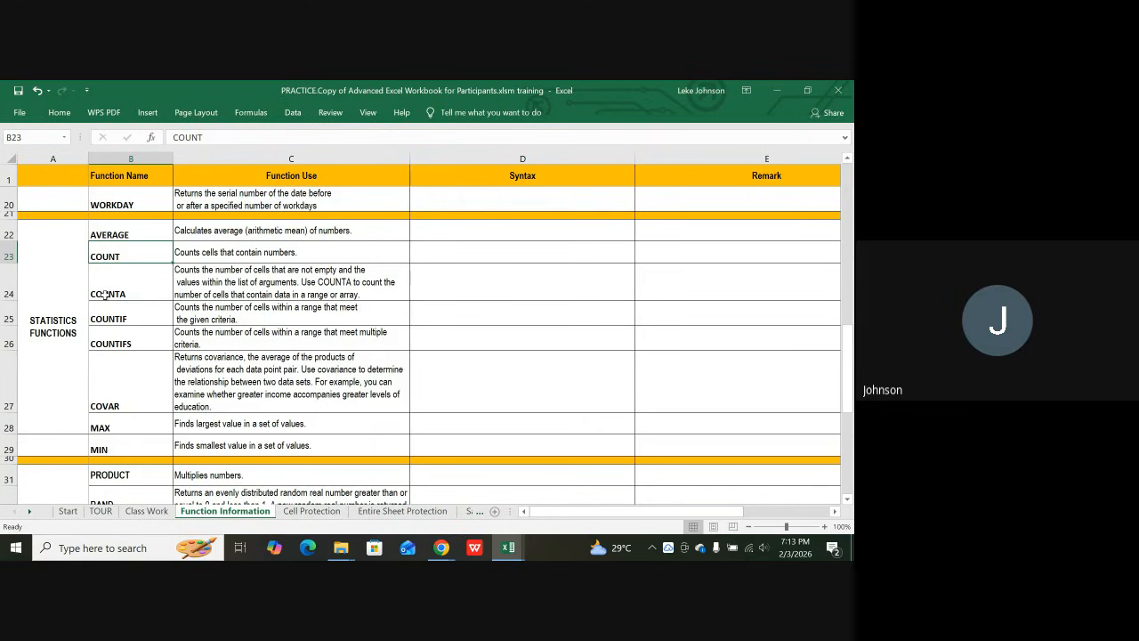
click(110, 284)
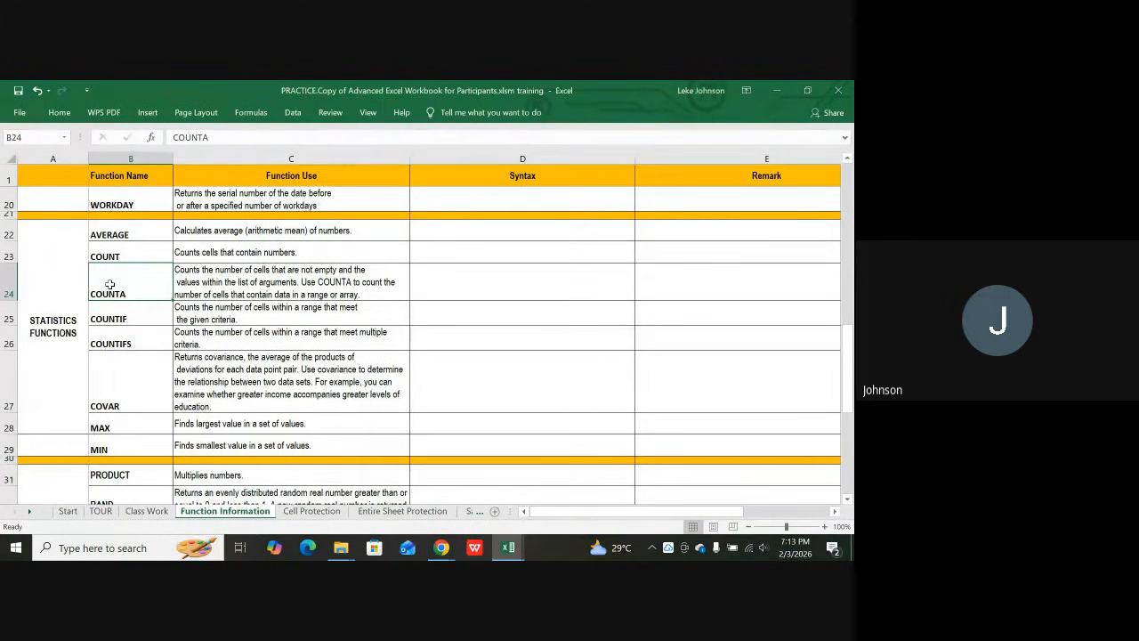
click(441, 287)
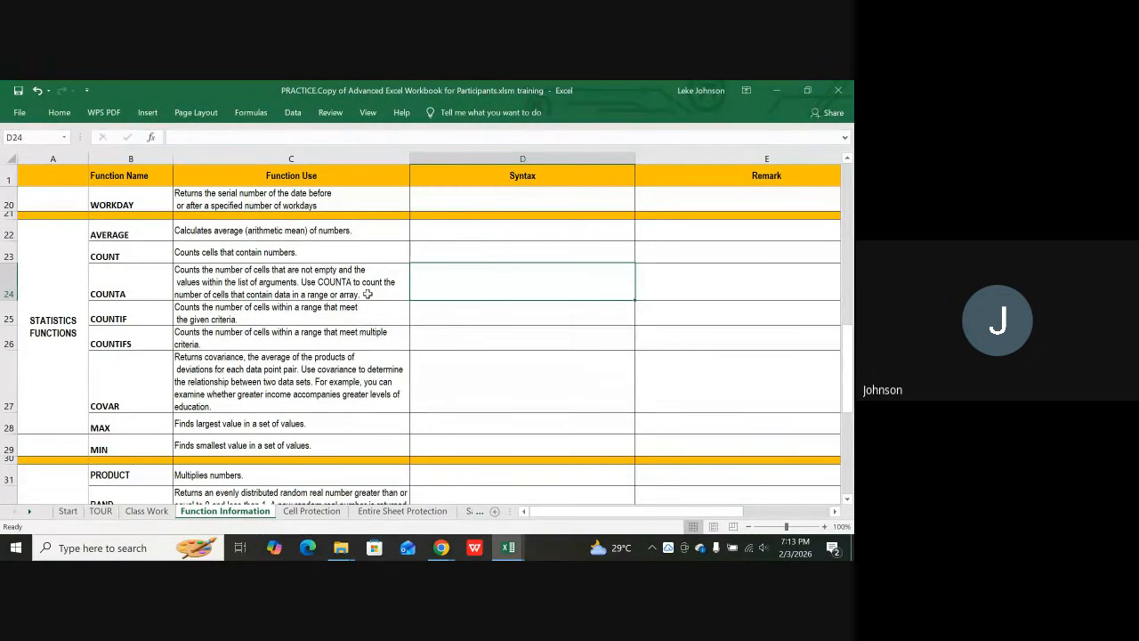
- Enter the formula =COUNTIF(b1:b1000000,"AVERAGE") in the Syntax cell D25 of the COUNTIF row
click(134, 314)
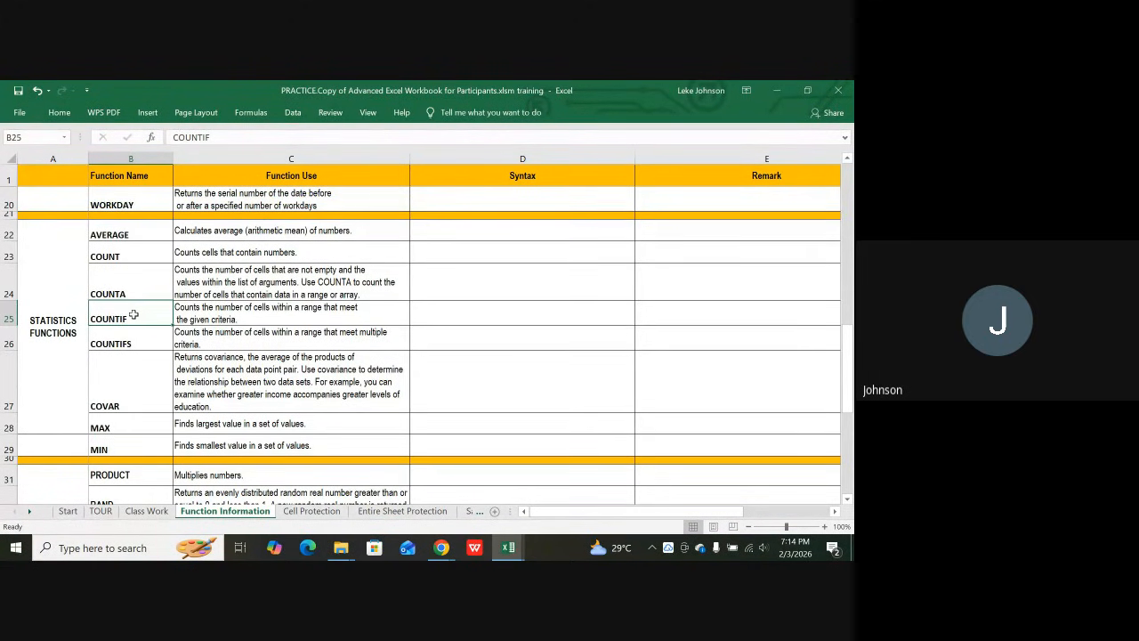
click(456, 326)
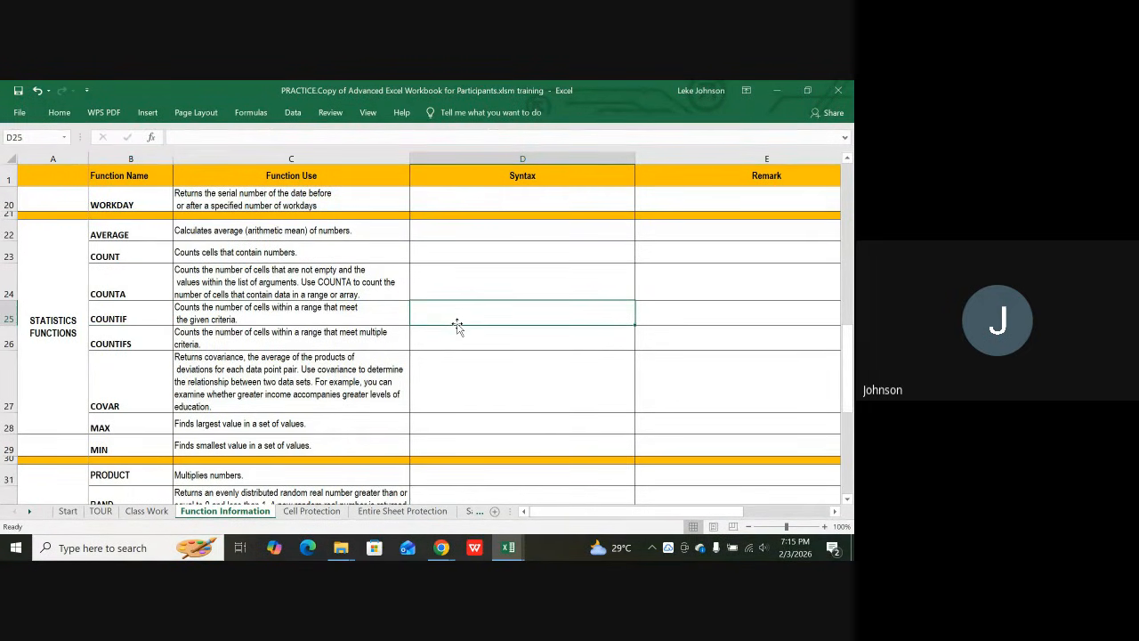
text(=COUN)
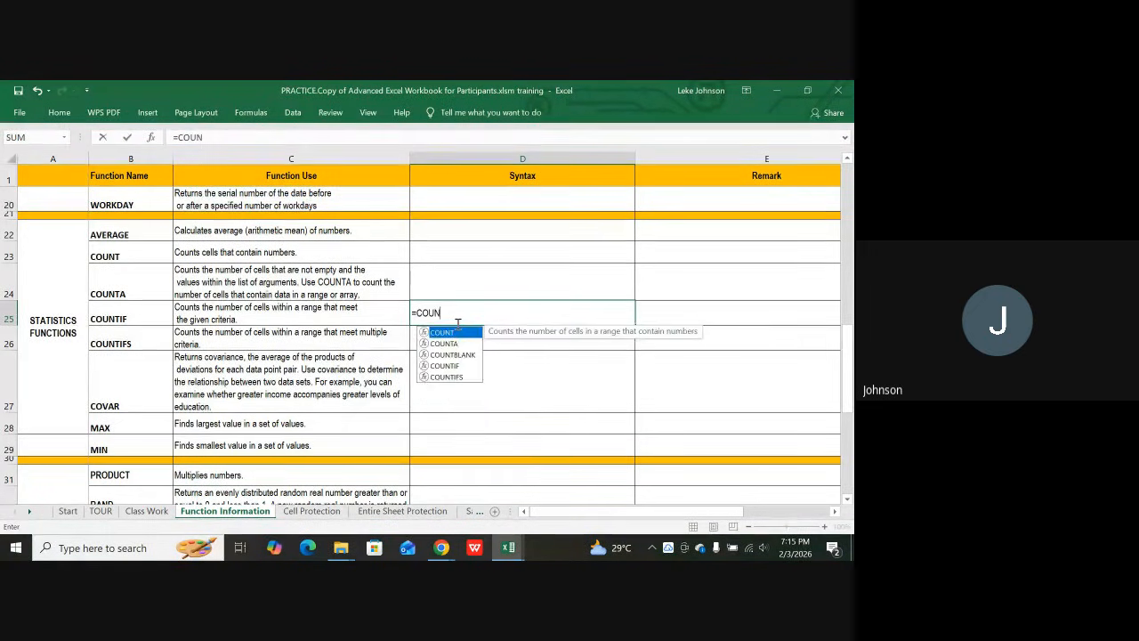
text(TIF)
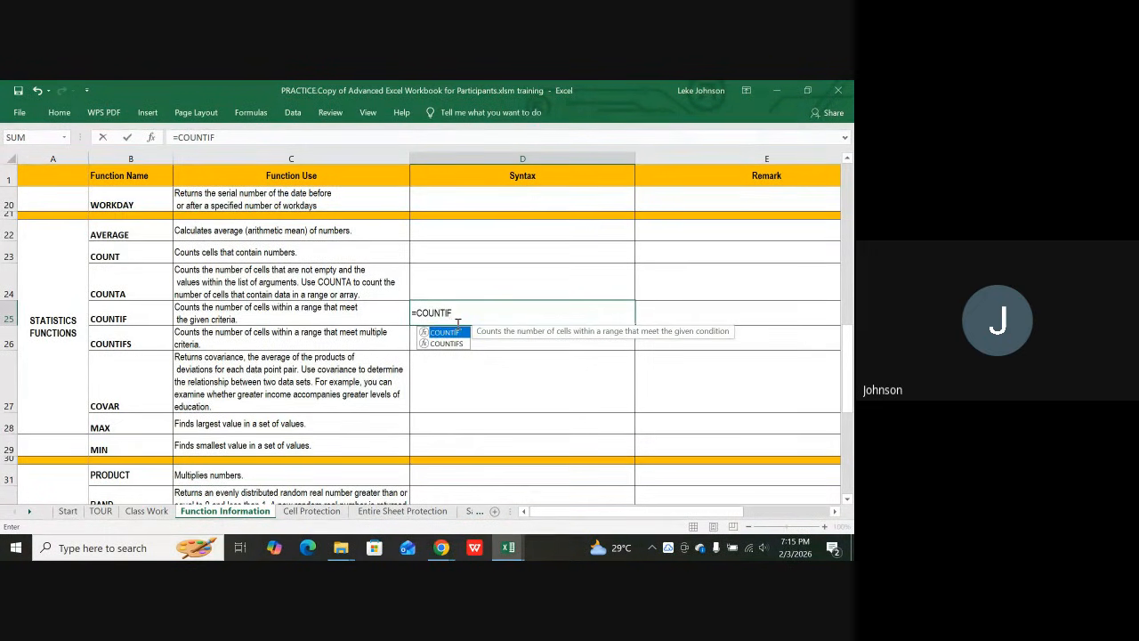
text(()
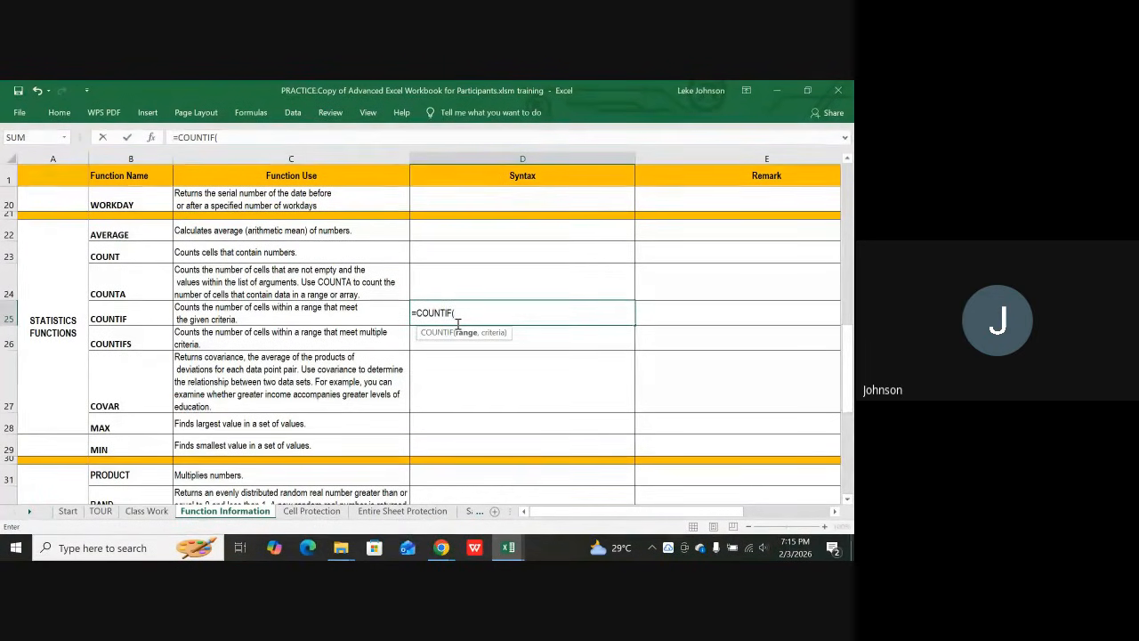
text(b1)
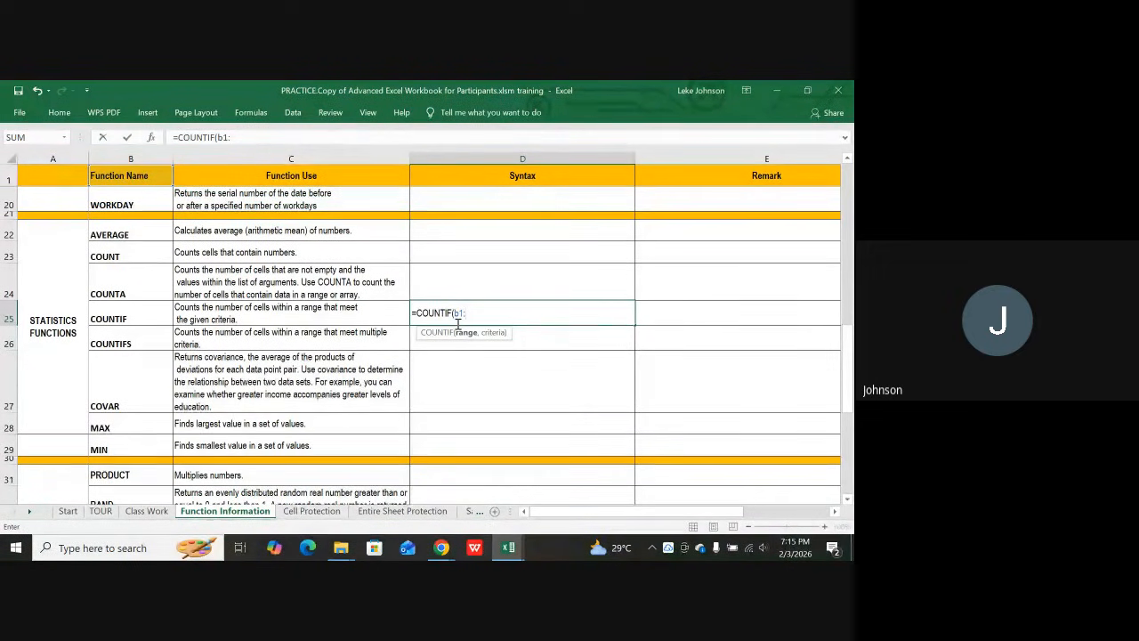
text(:b1000000)
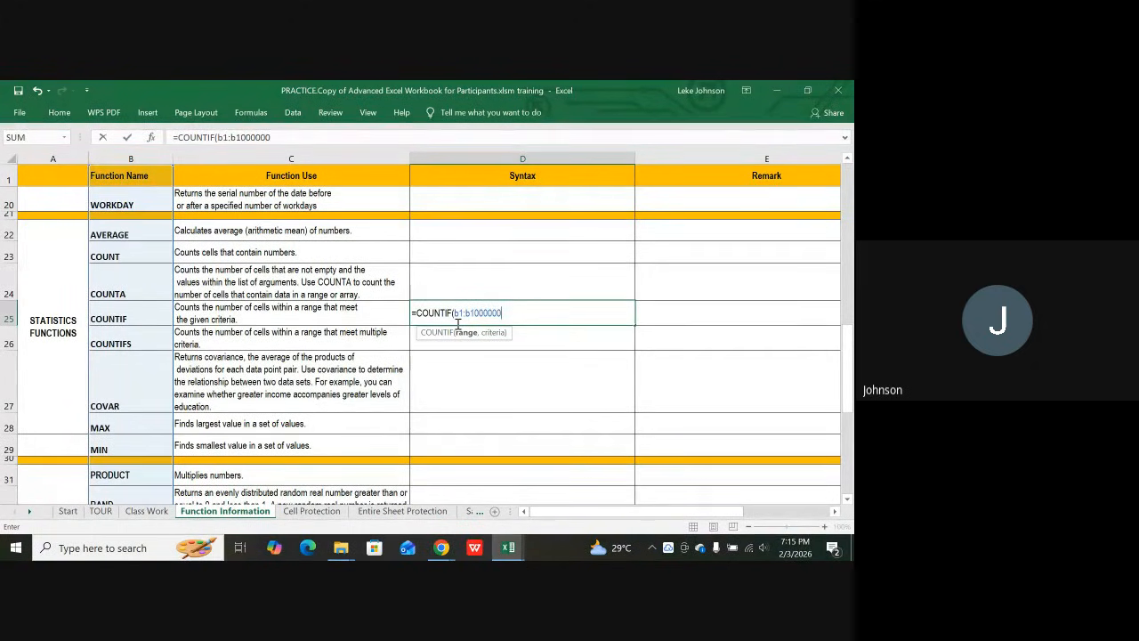
text(,)
text(c)
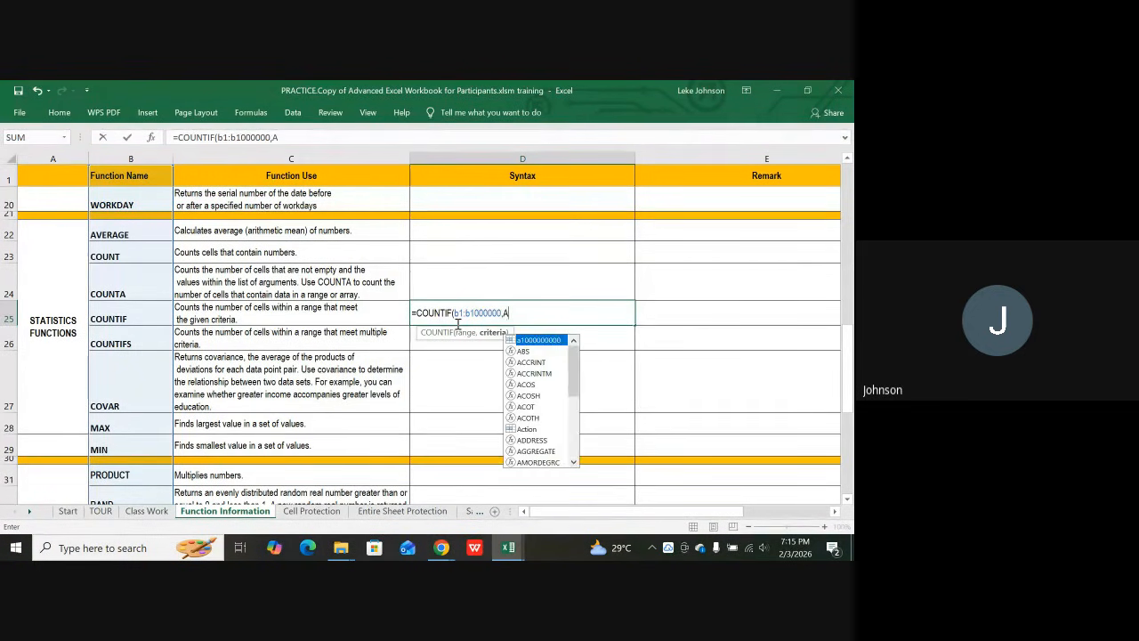
key(BackSpace)
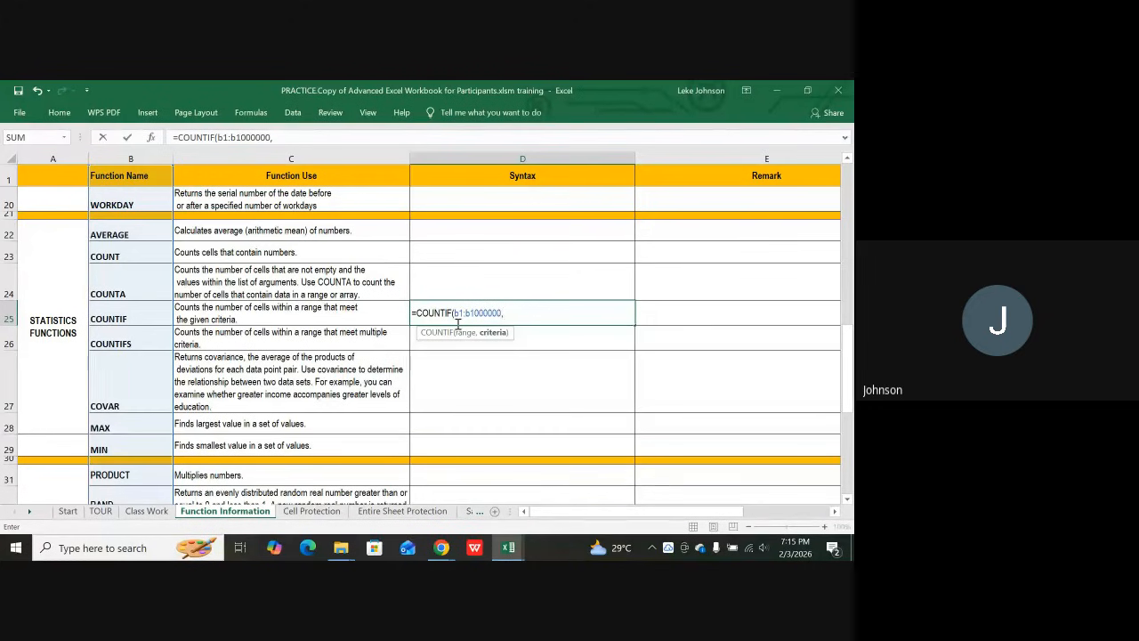
text("AVERAGE"))
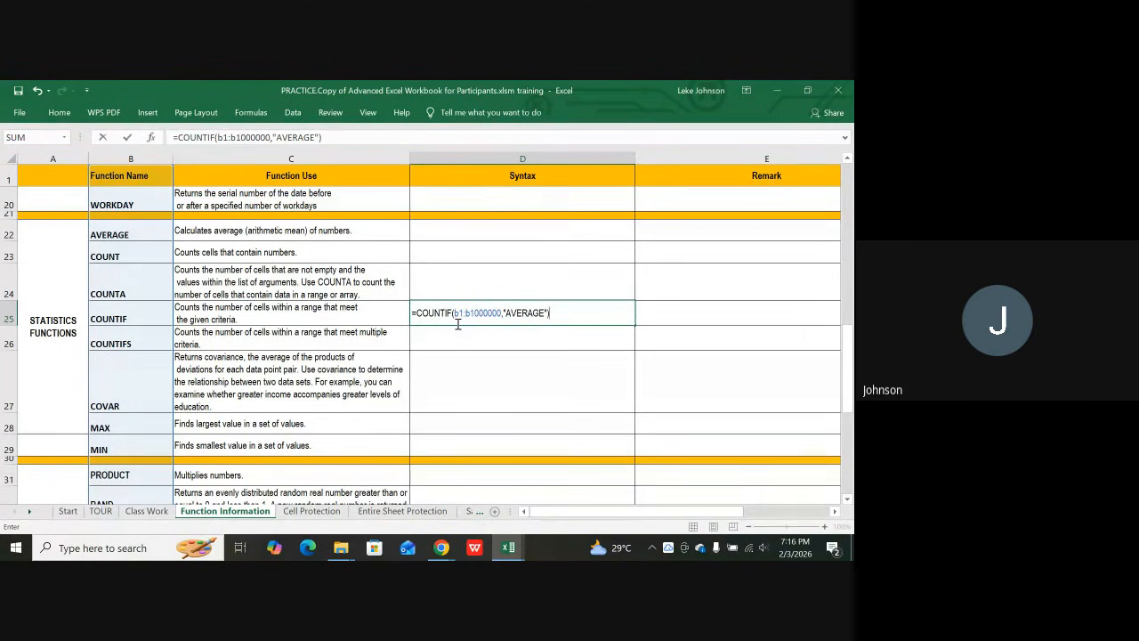
key(Return)
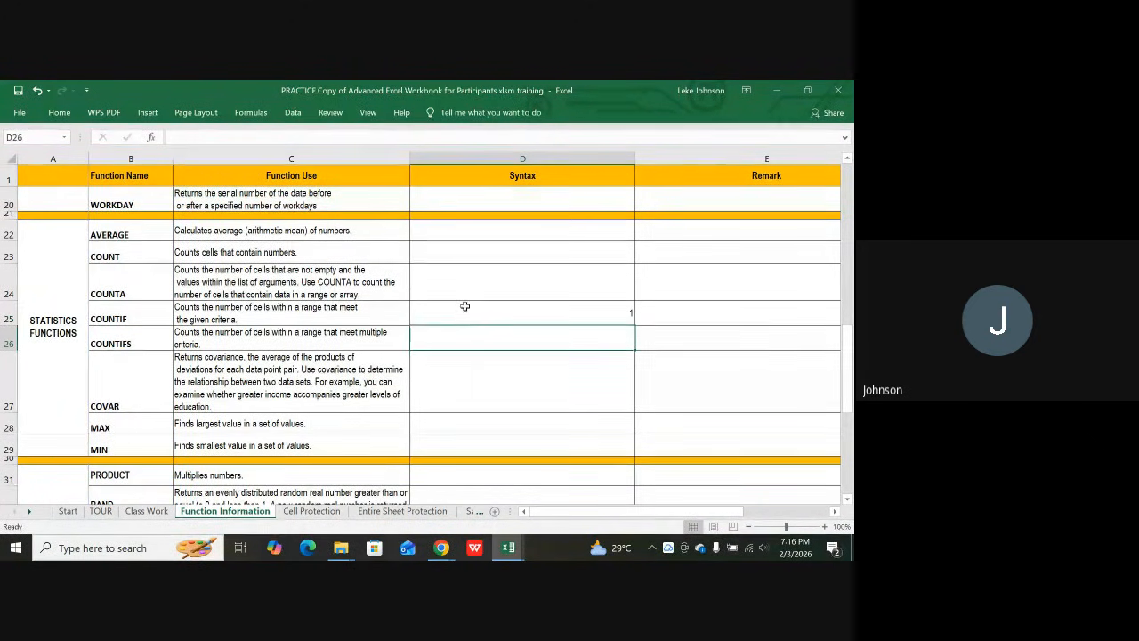
- Check the COUNTIF formula in D25 against the Function Name column, then clear the cell
click(476, 317)
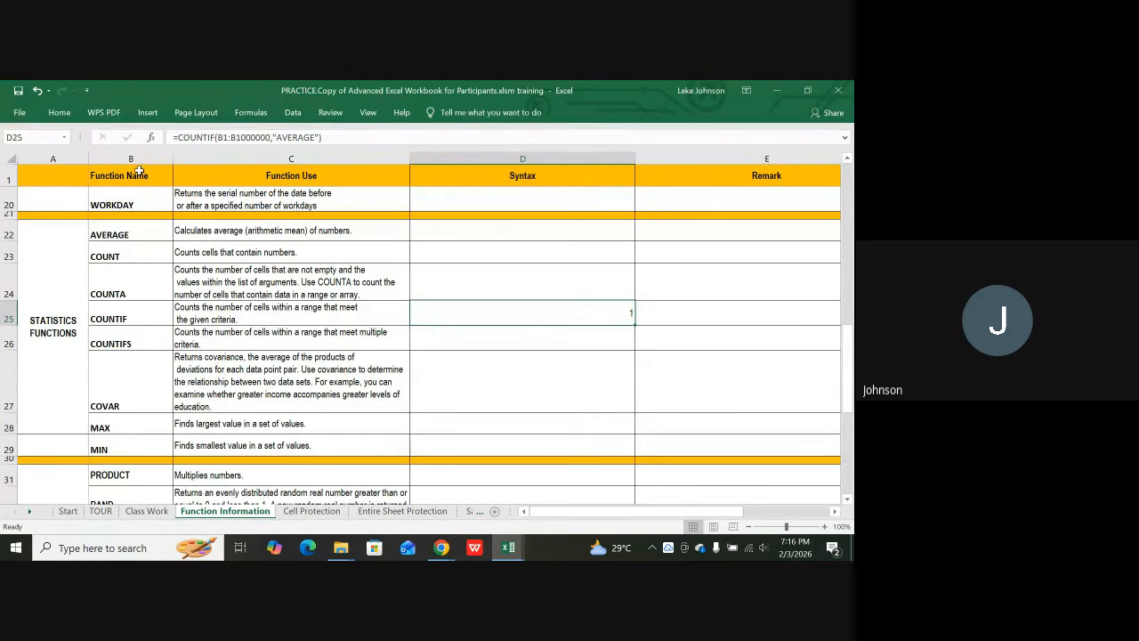
scroll(107, 329, down, 6)
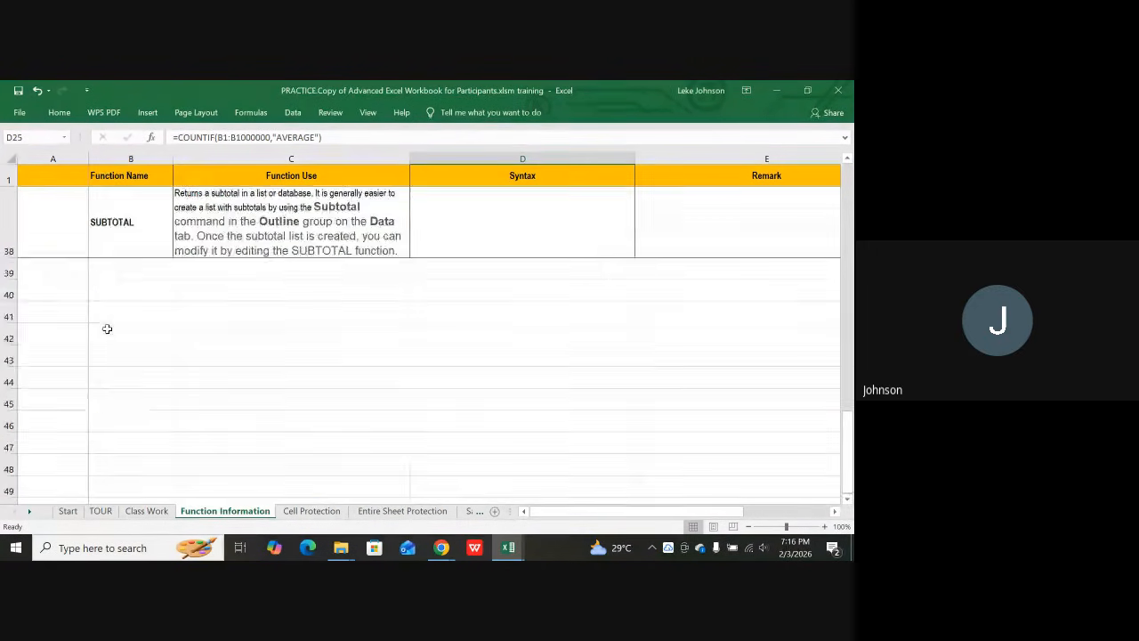
scroll(107, 330, up, 6)
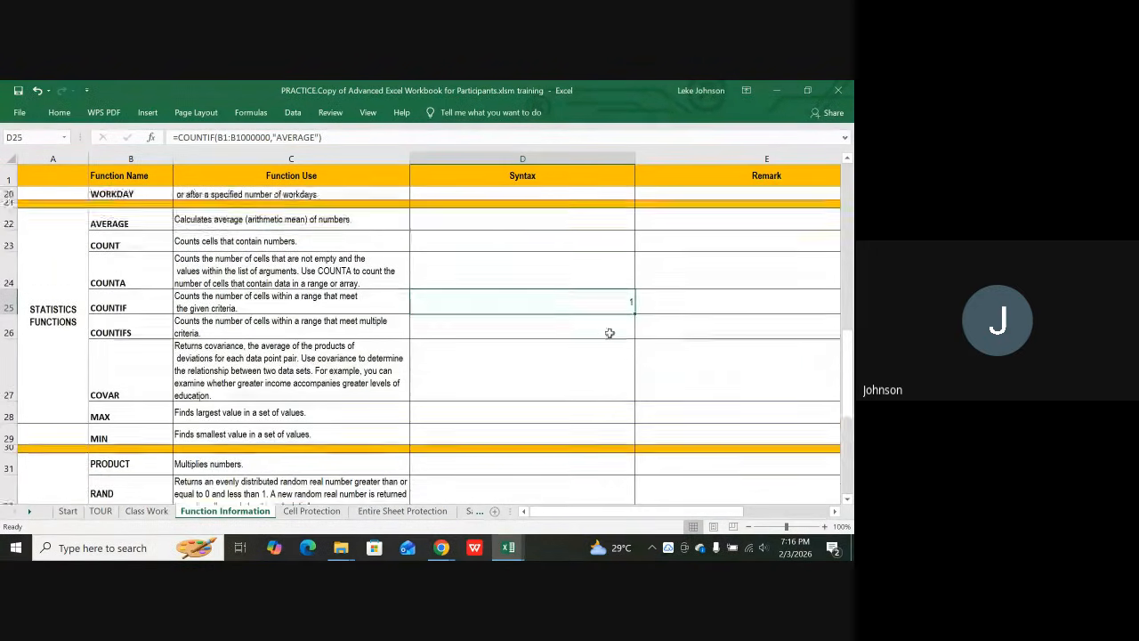
scroll(609, 333, up, 1)
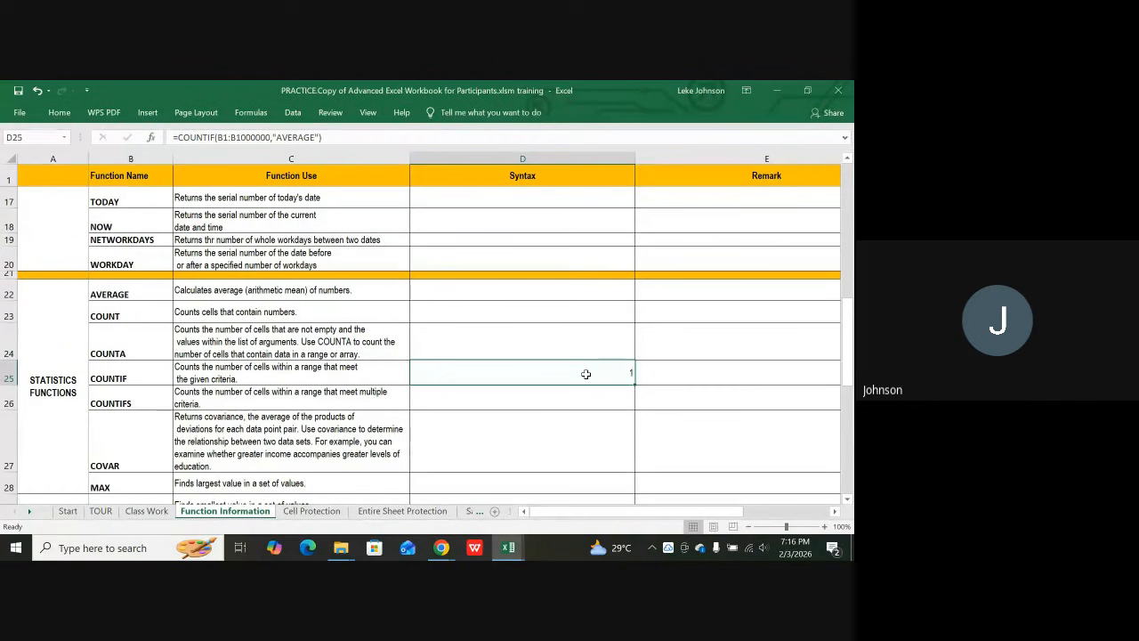
key(Delete)
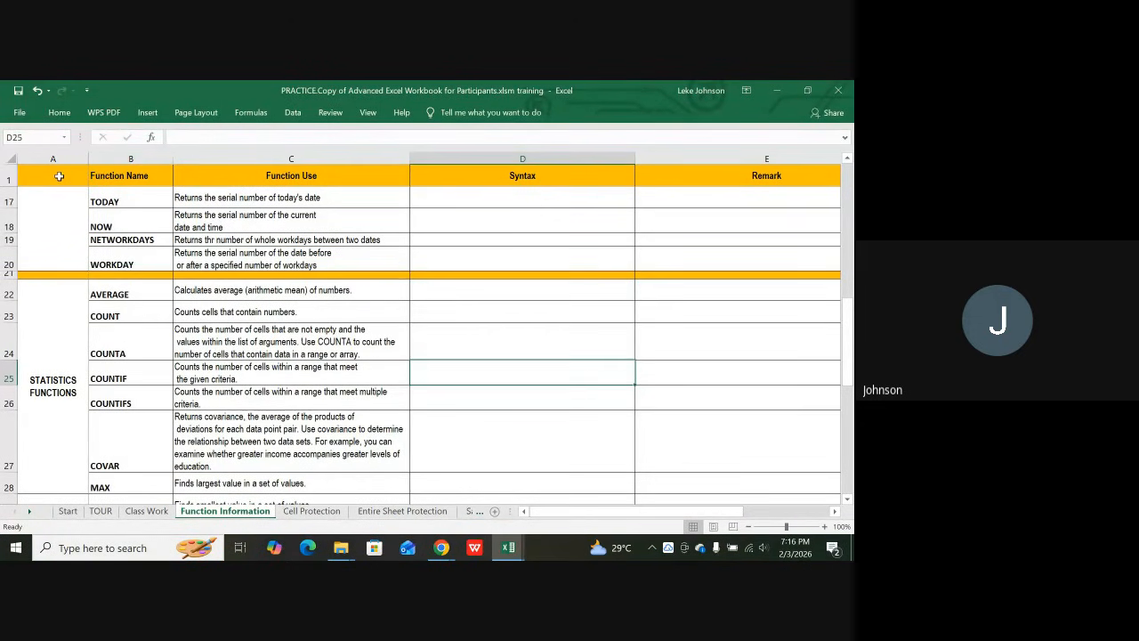
- Turn on filtering for the header row A1:E1 of the function reference list
drag(28, 182, 490, 240)
click(362, 362)
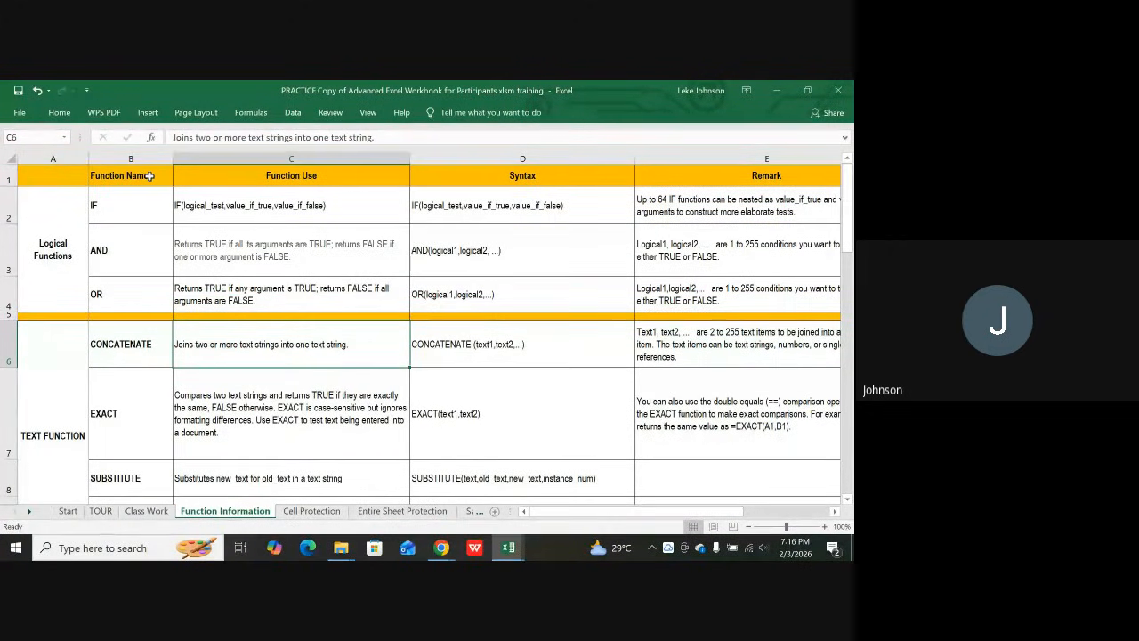
click(62, 171)
drag(62, 171, 780, 174)
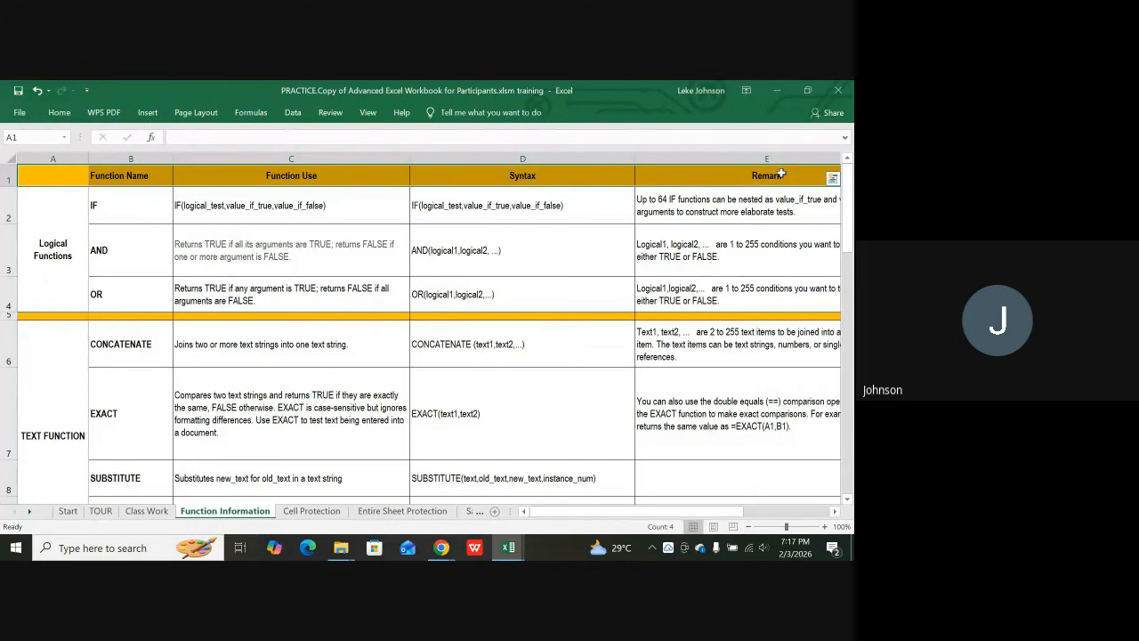
key(alt)
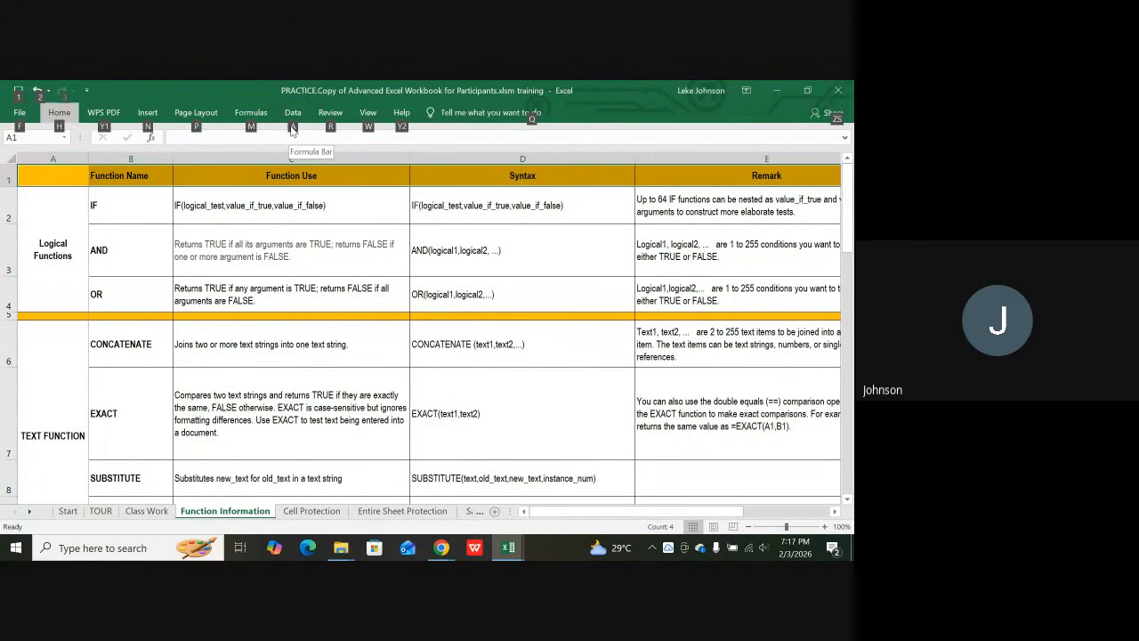
key(a)
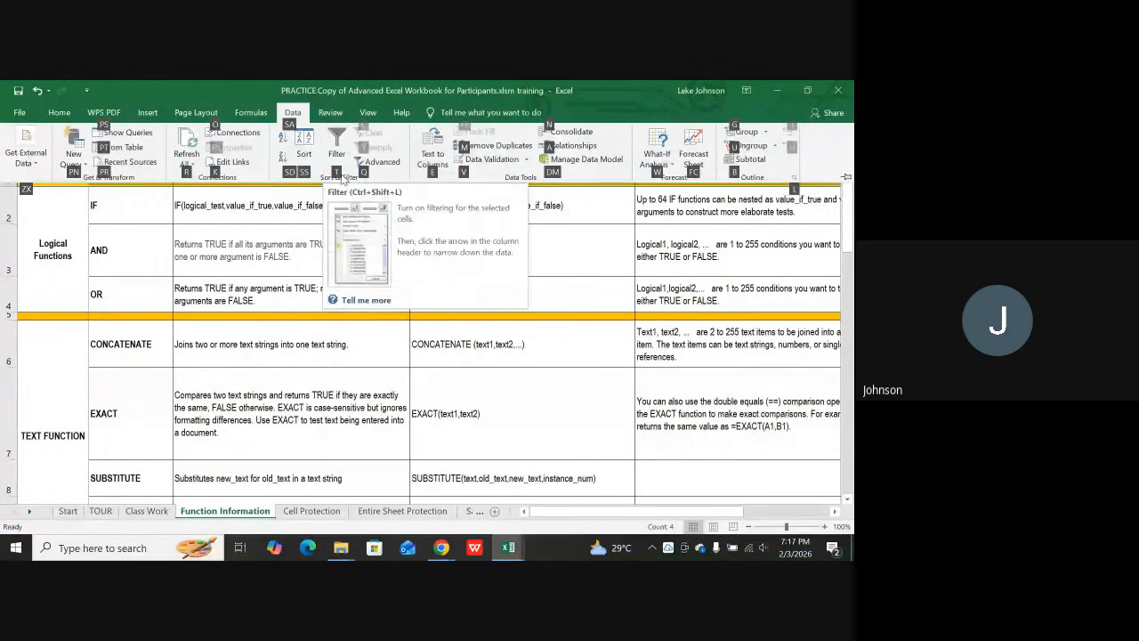
scroll(213, 267, right, 2)
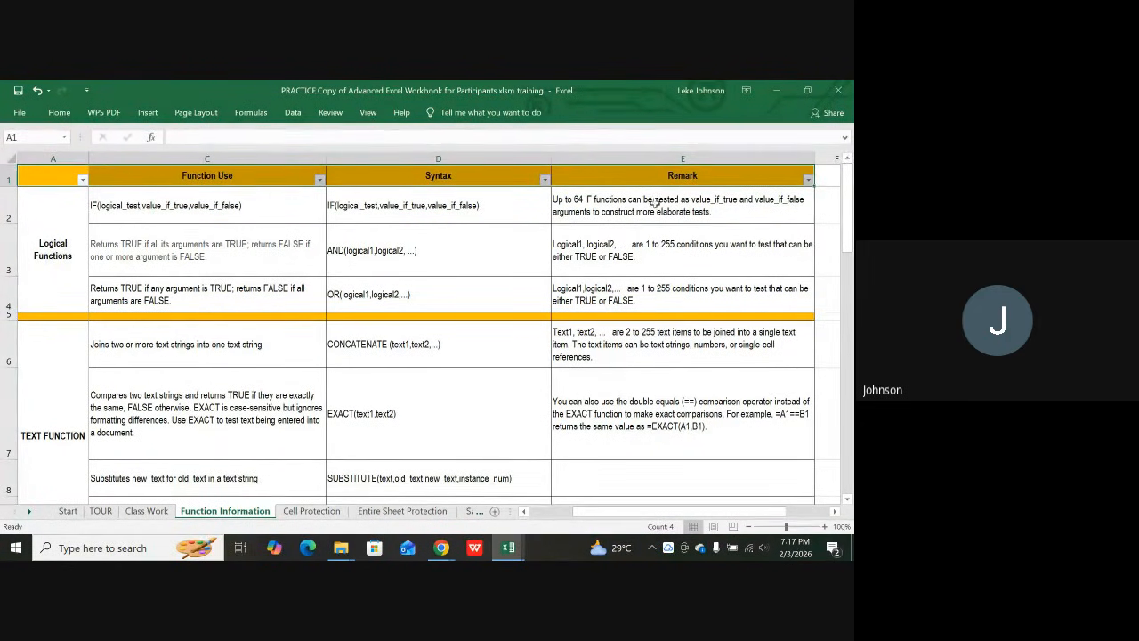
click(399, 237)
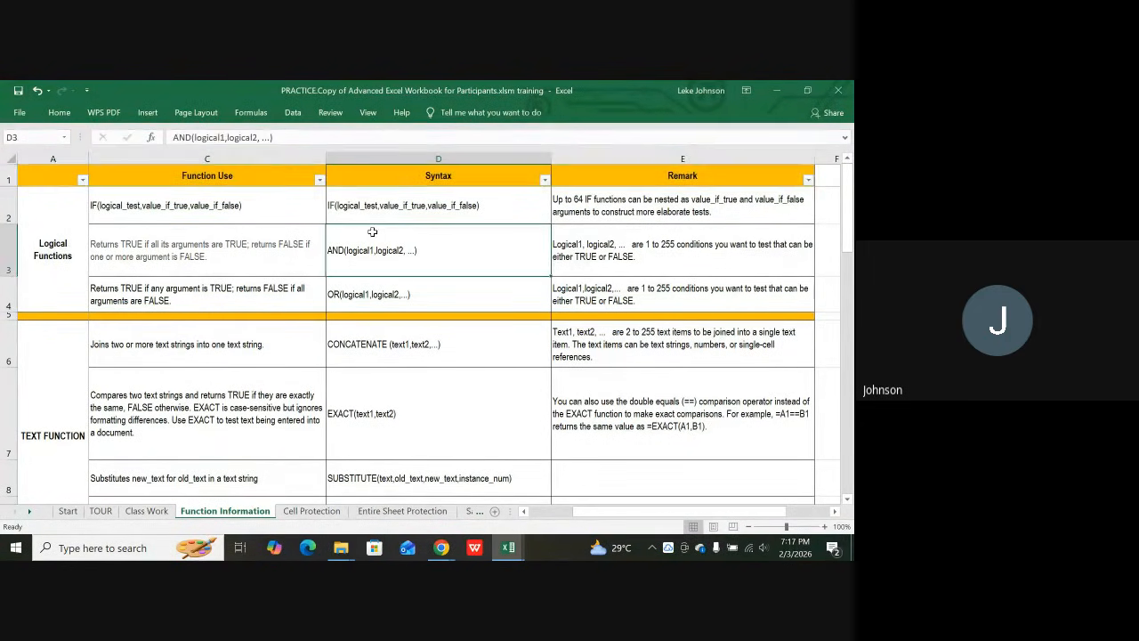
- Look at column A's filter values and its text filter options, then close the list without applying a filter
click(82, 180)
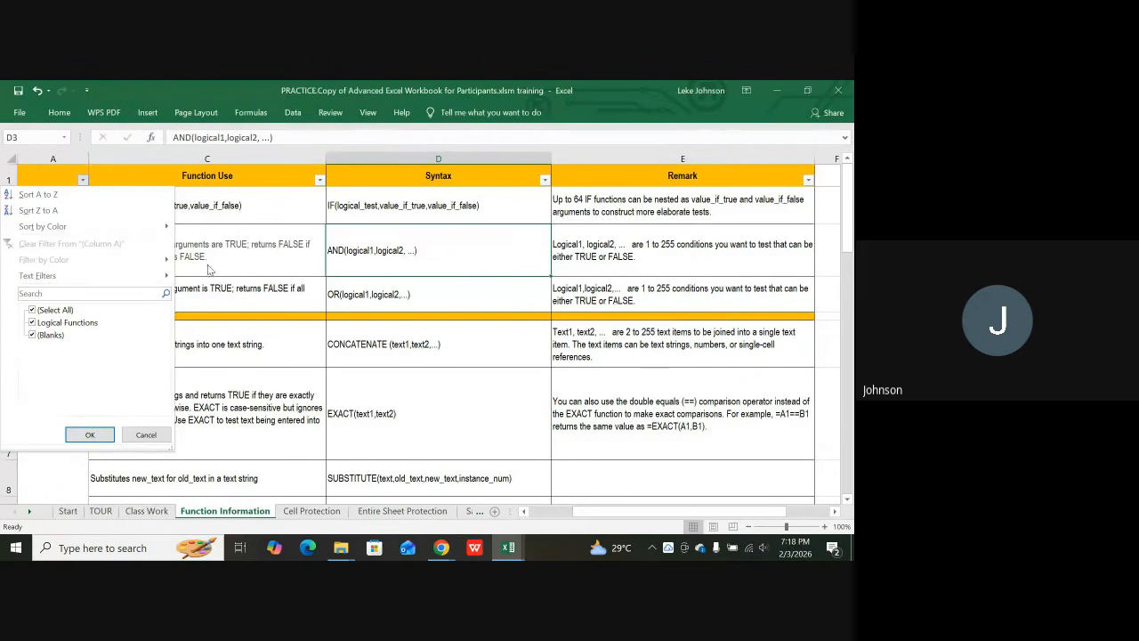
mouse_move(164, 276)
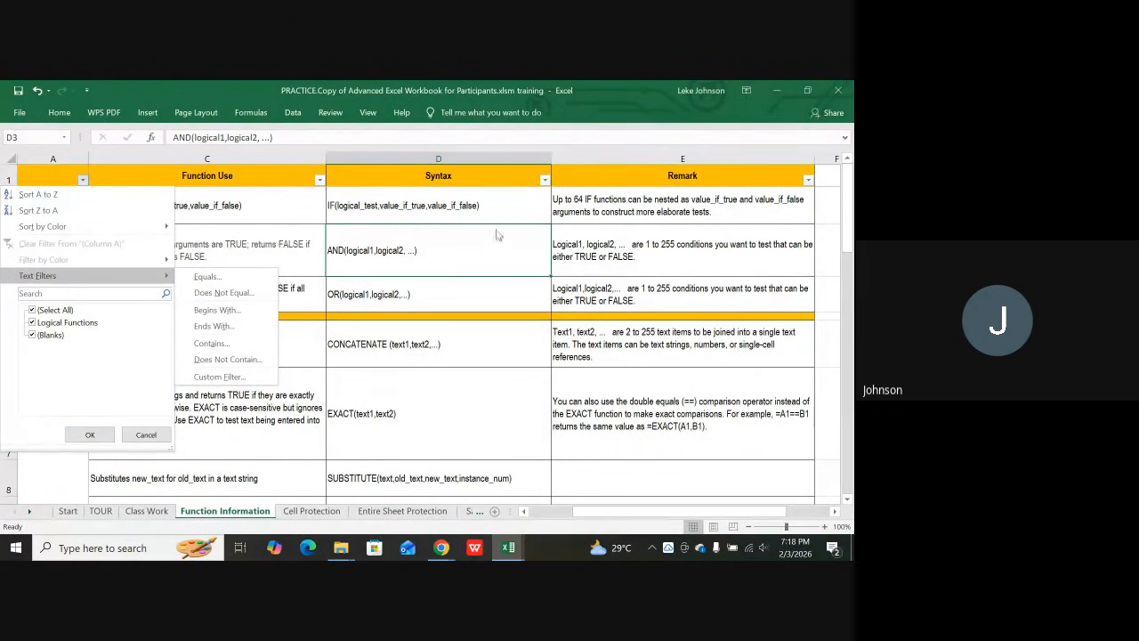
click(283, 248)
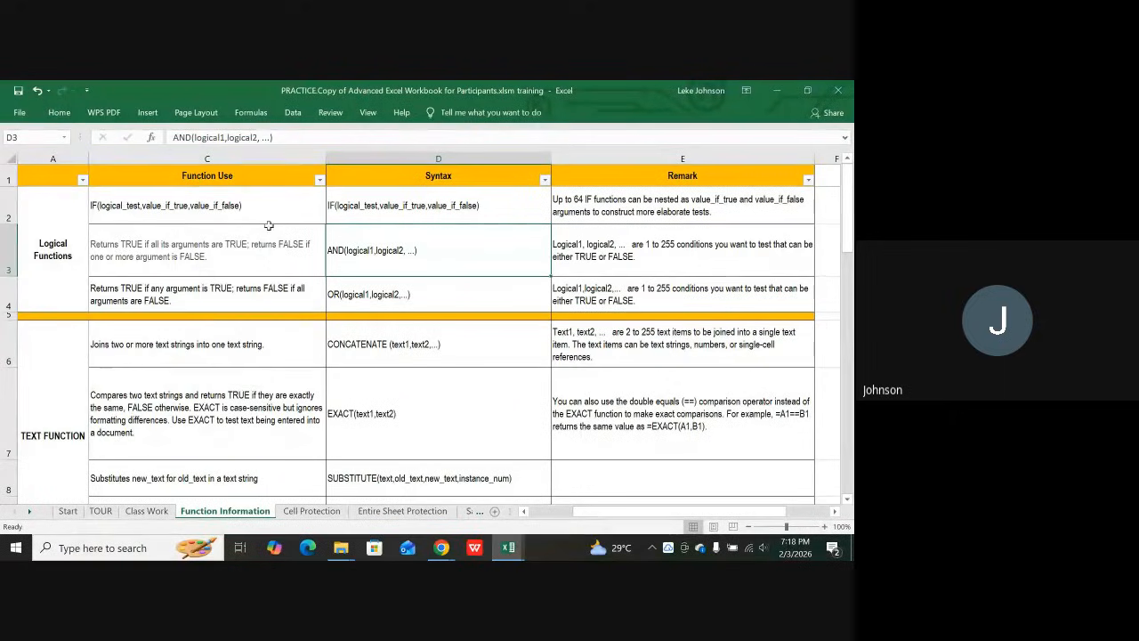
- Examine the divider row 5 and how the divider rows separate the function categories down the list
click(57, 315)
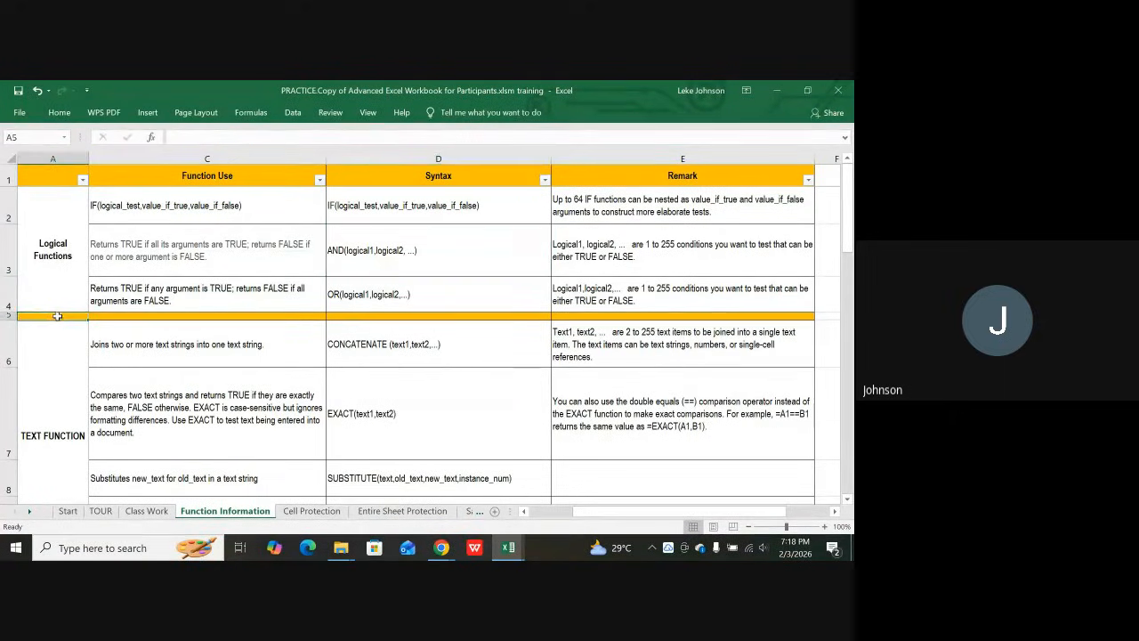
click(7, 316)
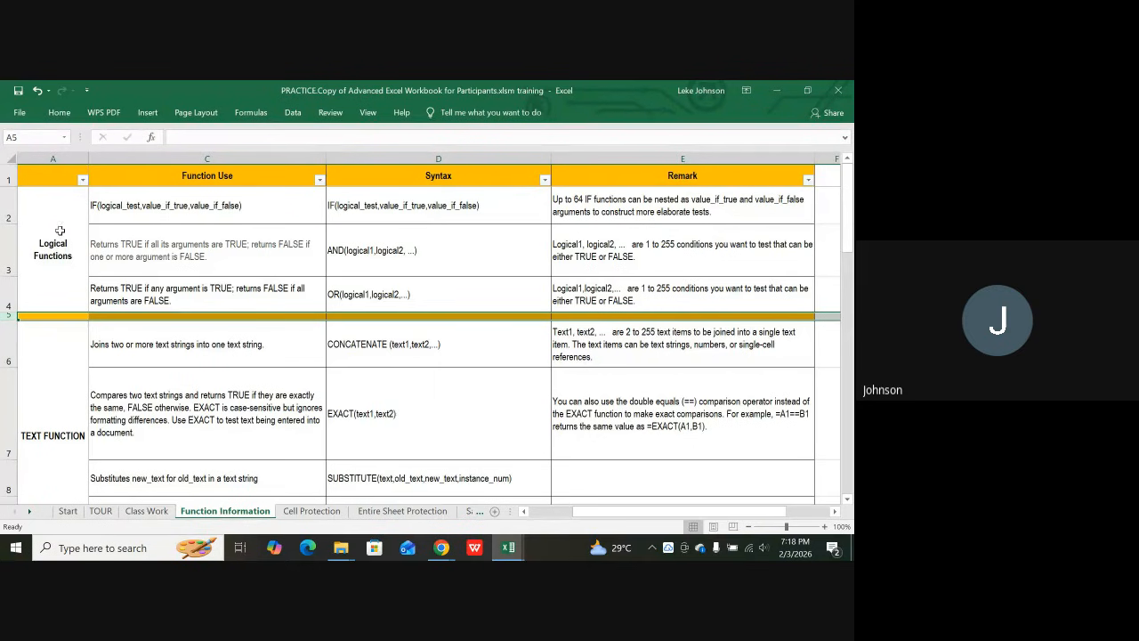
scroll(44, 276, down, 1)
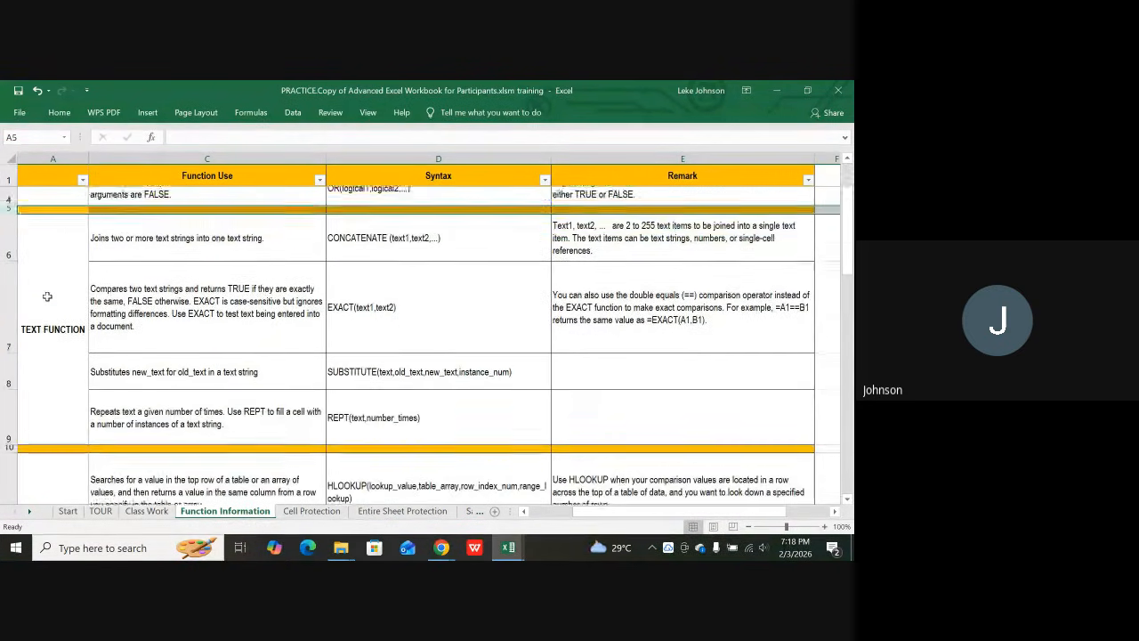
scroll(44, 271, up, 1)
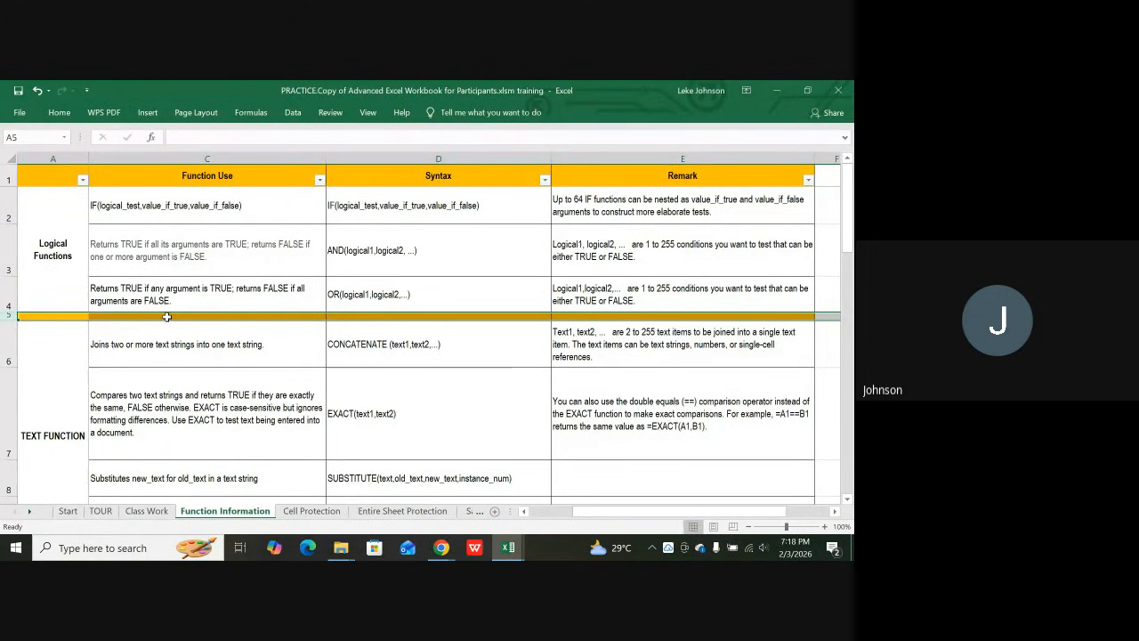
scroll(168, 317, down, 2)
scroll(88, 318, down, 2)
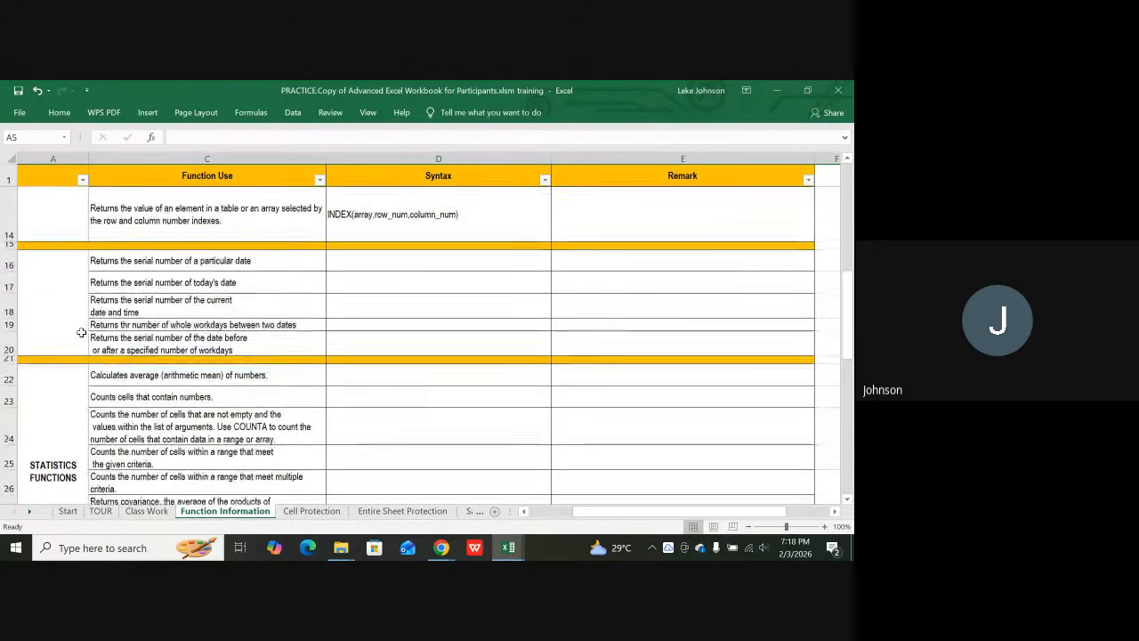
scroll(78, 311, up, 4)
scroll(78, 310, up, 1)
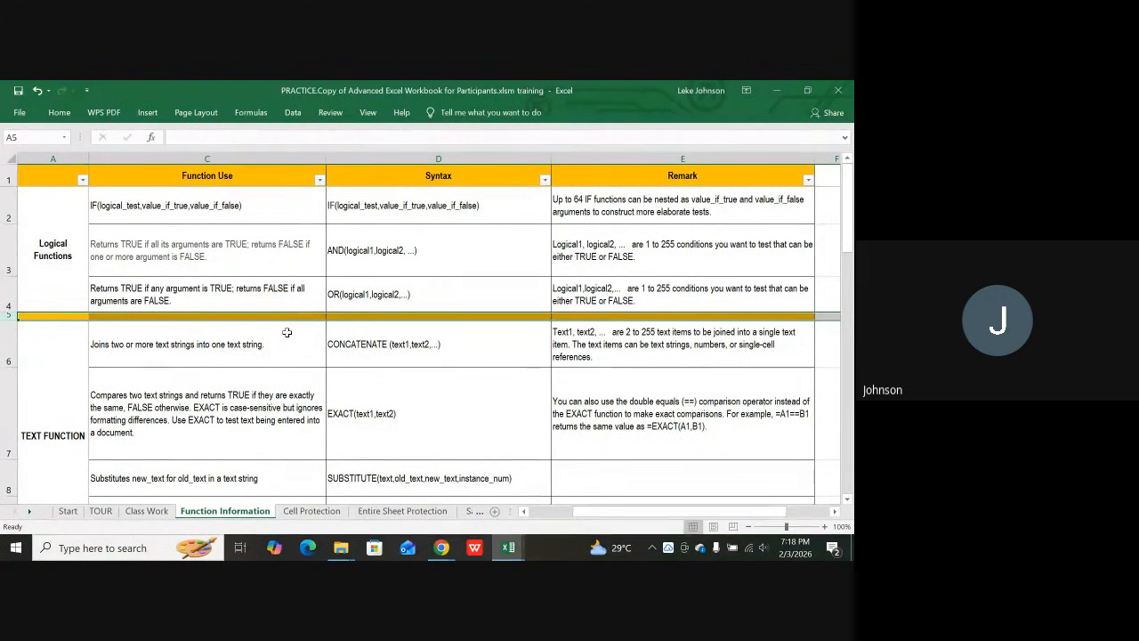
- Undo the filter applied to the header row
key(ctrl+z)
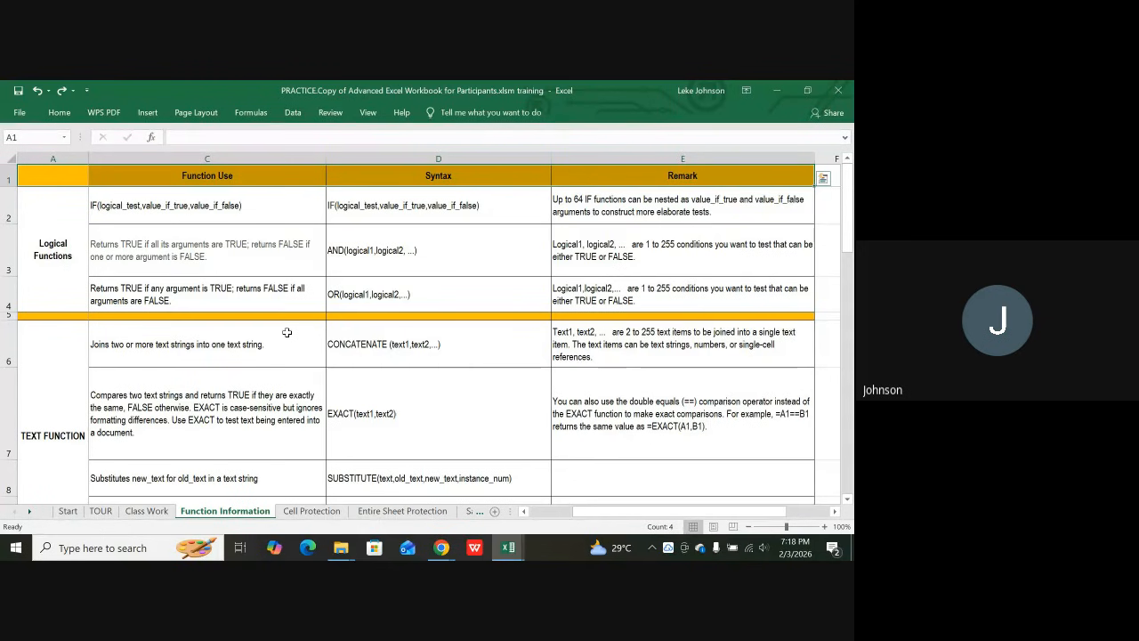
click(414, 397)
- Review the statistics functions COUNT, COUNTA, COUNTIF, COUNTIFS and COVAR in the reference list
scroll(126, 363, down, 4)
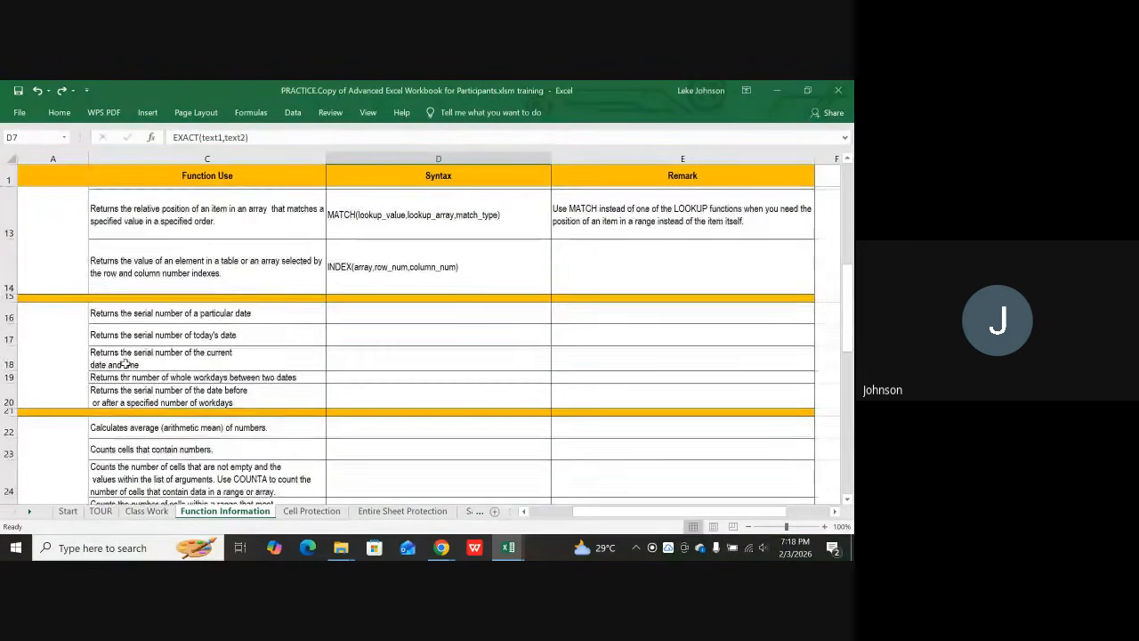
scroll(126, 363, down, 2)
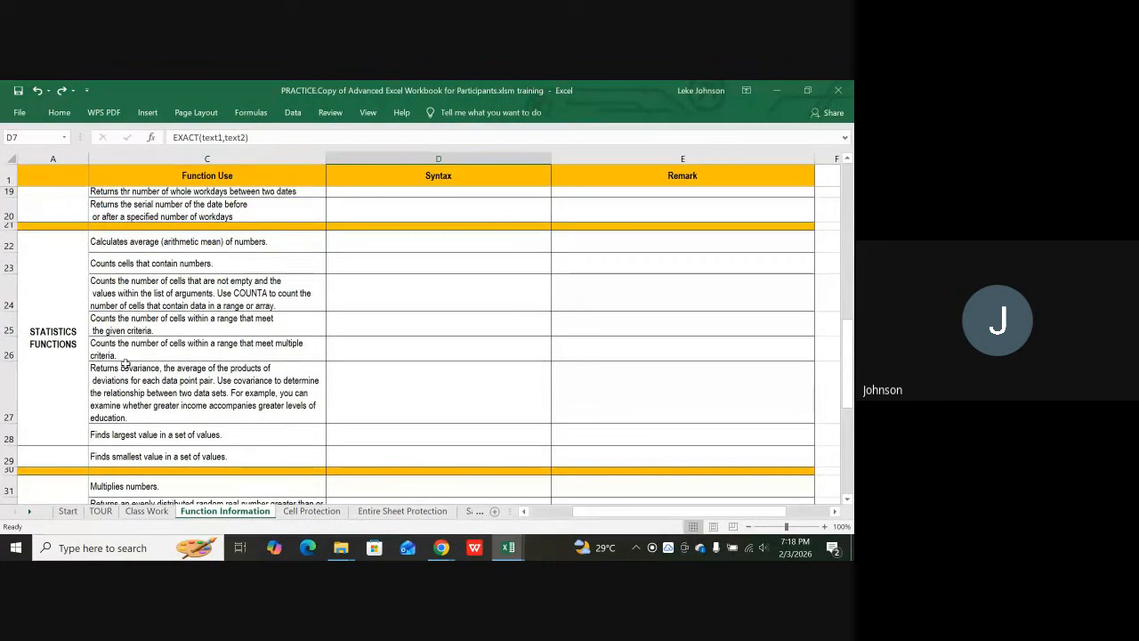
scroll(126, 363, up, 1)
drag(589, 515, 549, 517)
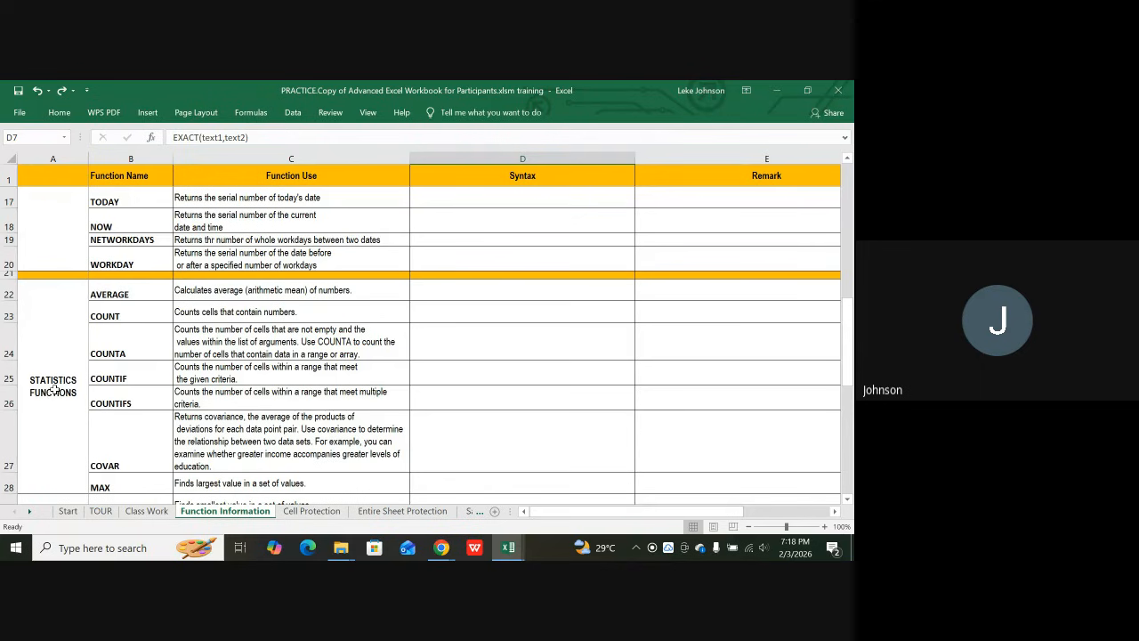
click(130, 318)
click(120, 339)
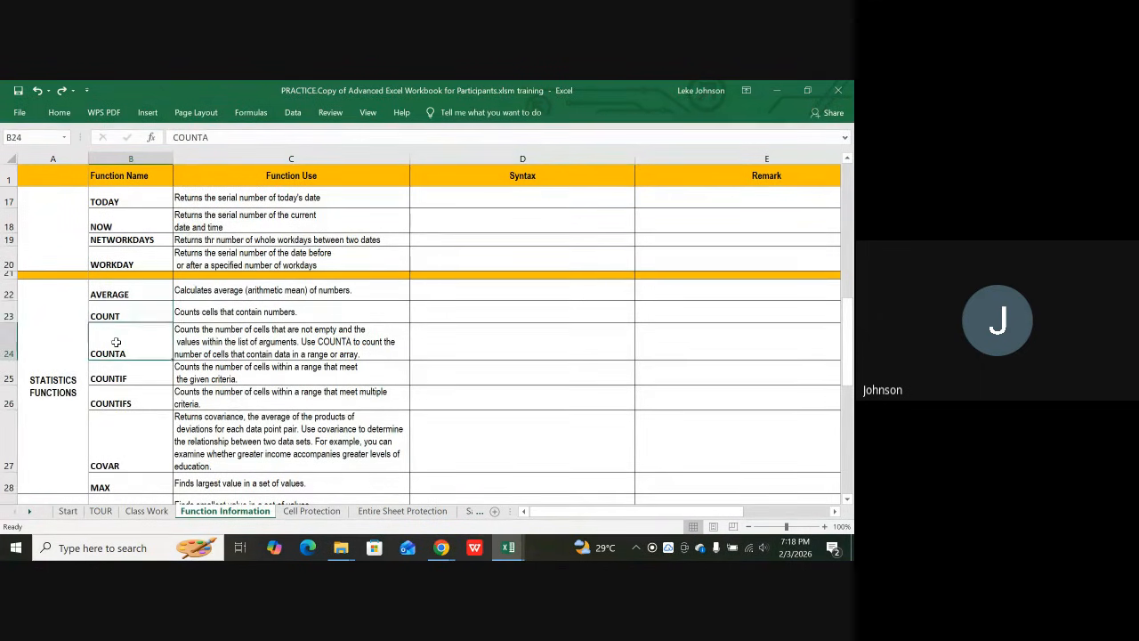
click(123, 379)
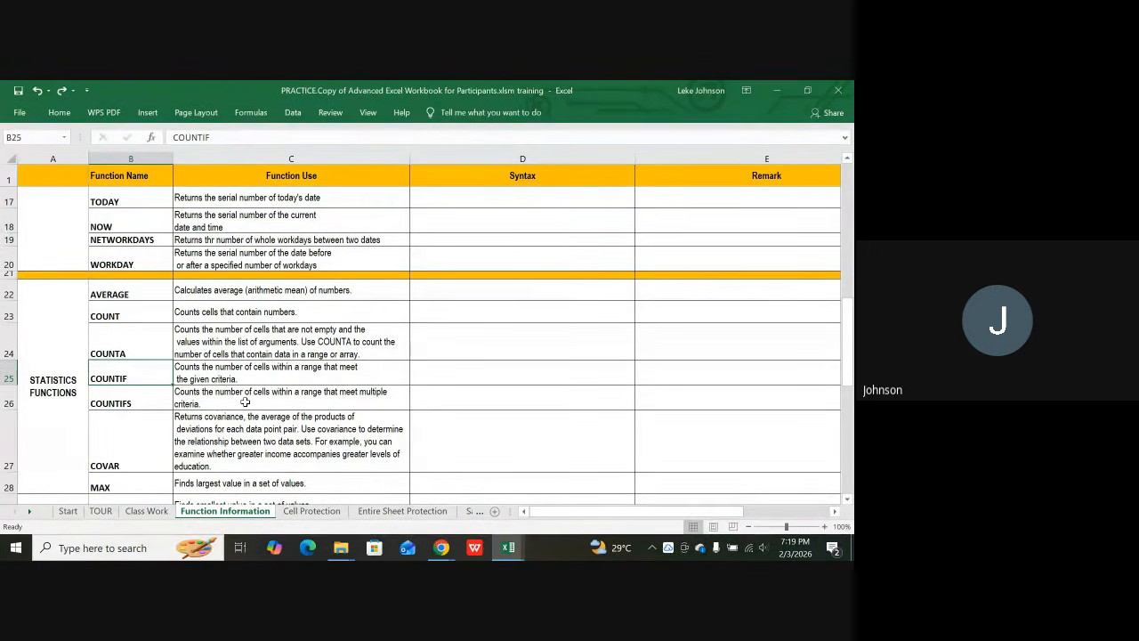
click(121, 398)
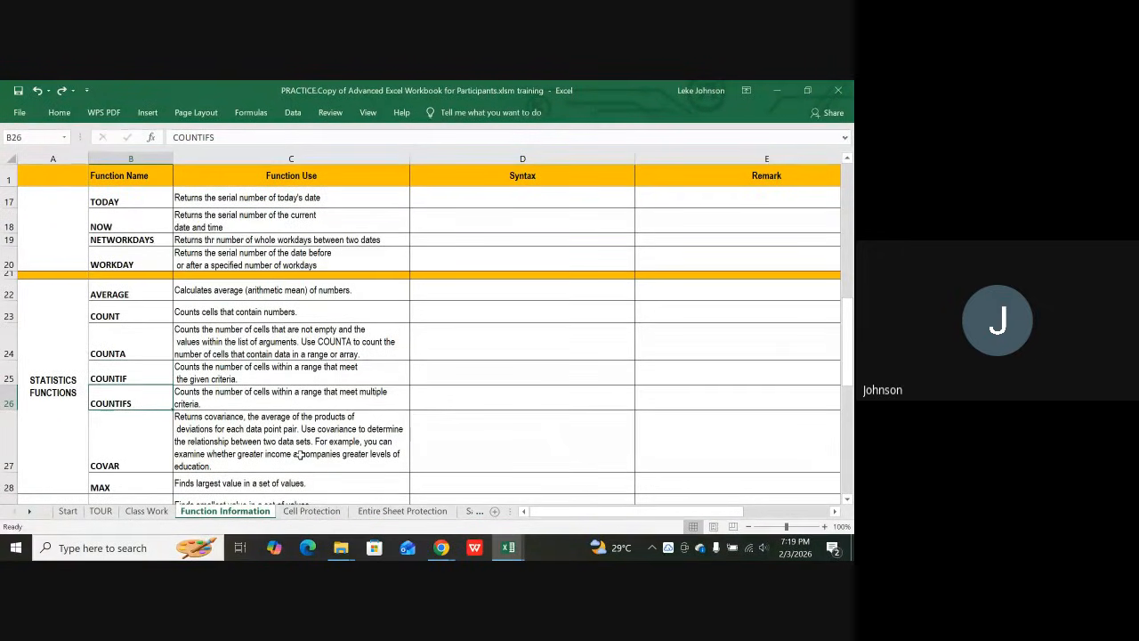
click(138, 435)
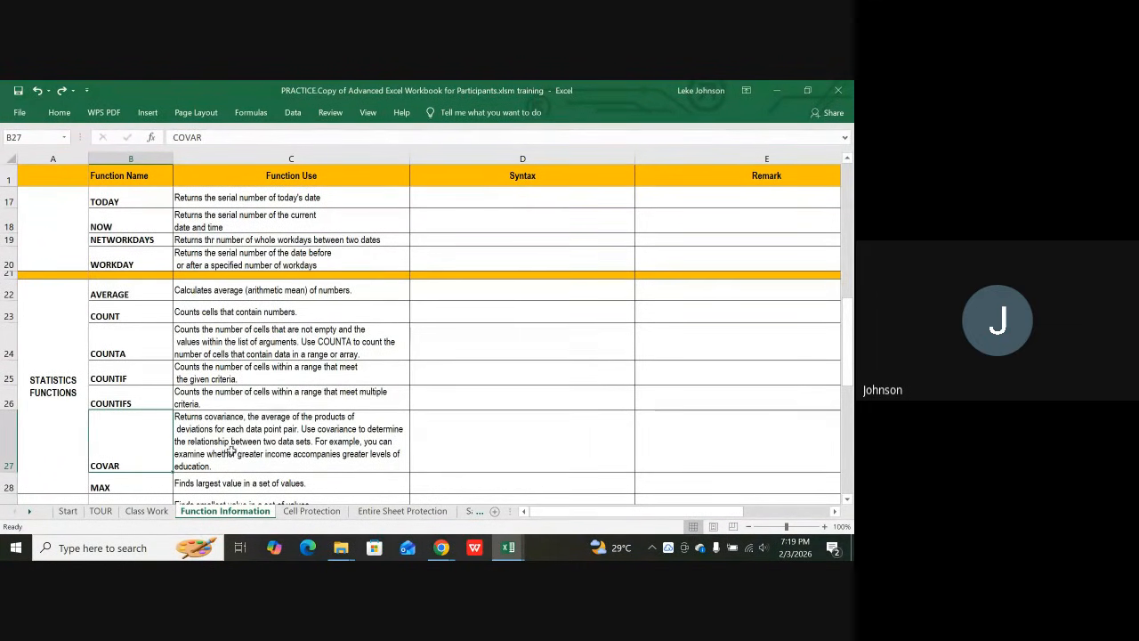
- Examine the MAX entry and its Function Use description in row 28
scroll(228, 453, down, 1)
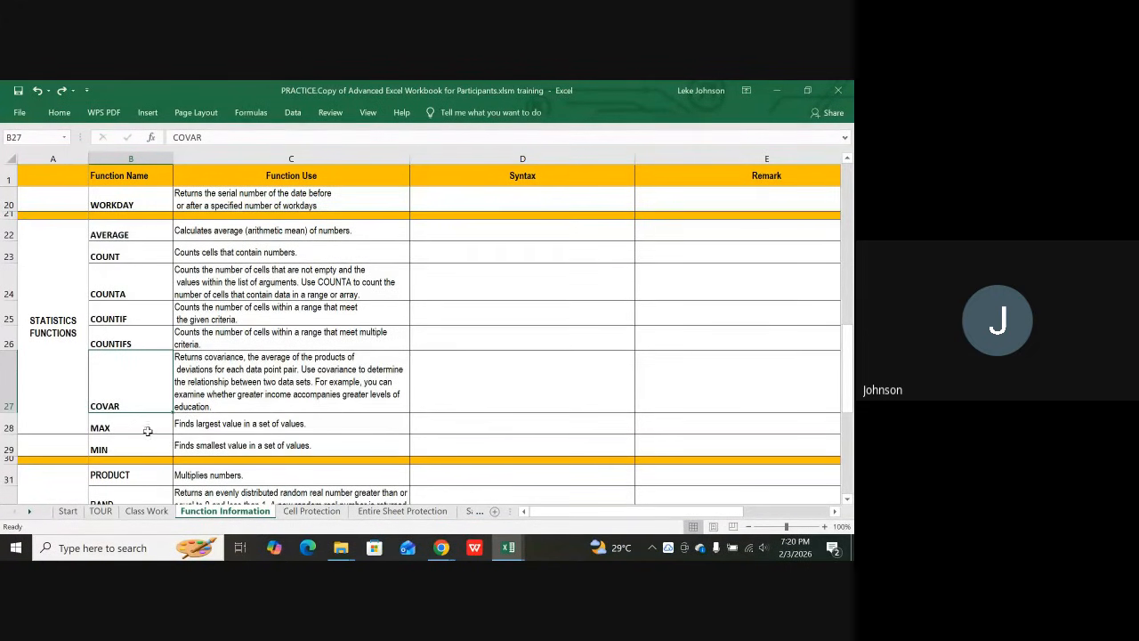
click(139, 428)
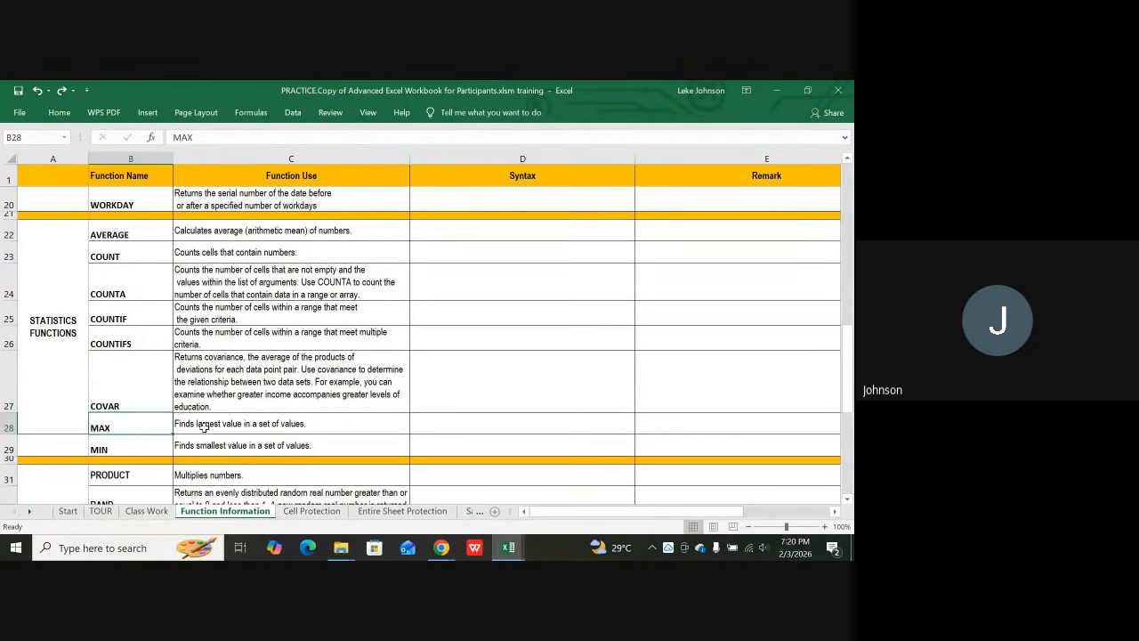
click(325, 425)
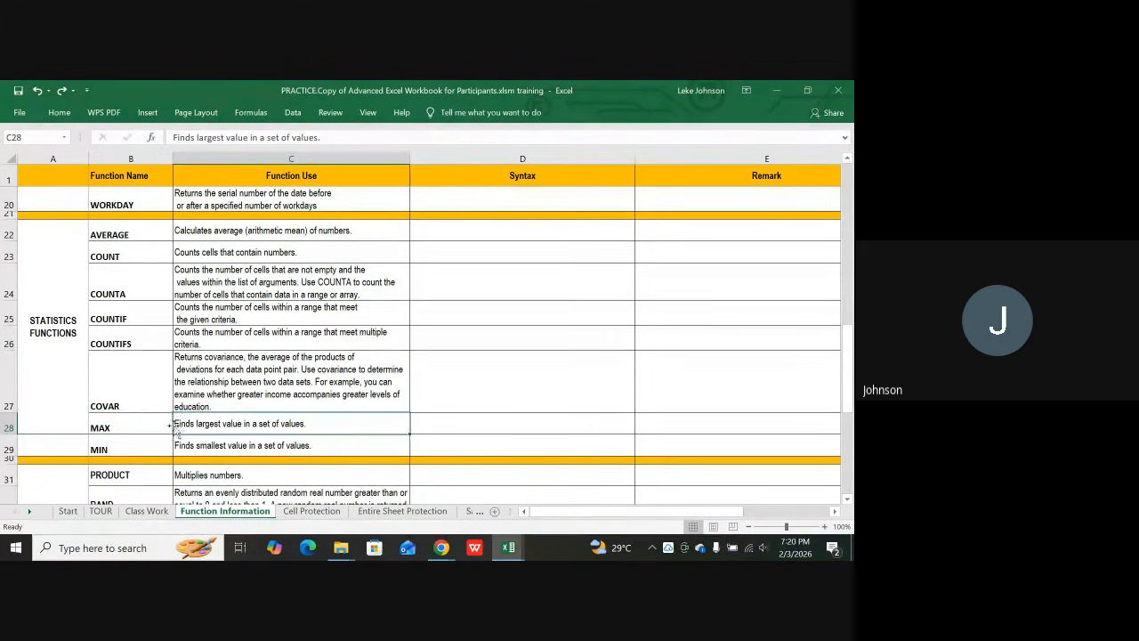
click(132, 428)
click(192, 431)
- Begin a MAX formula in cell D27 to bring up its argument syntax, and clear the entry without completing it
click(530, 392)
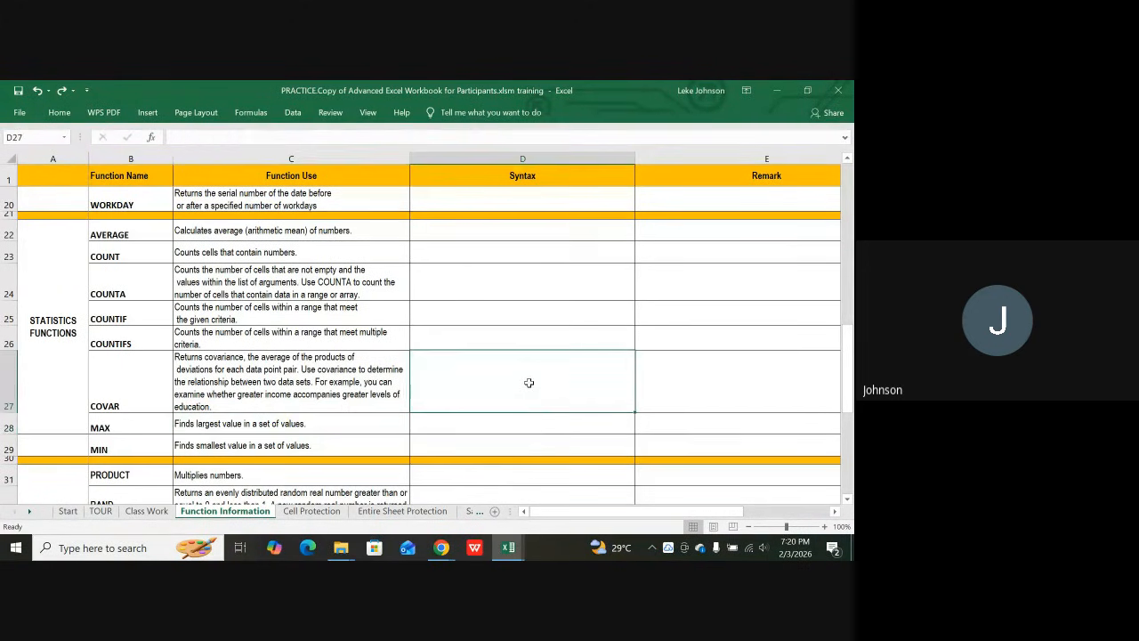
text(=M)
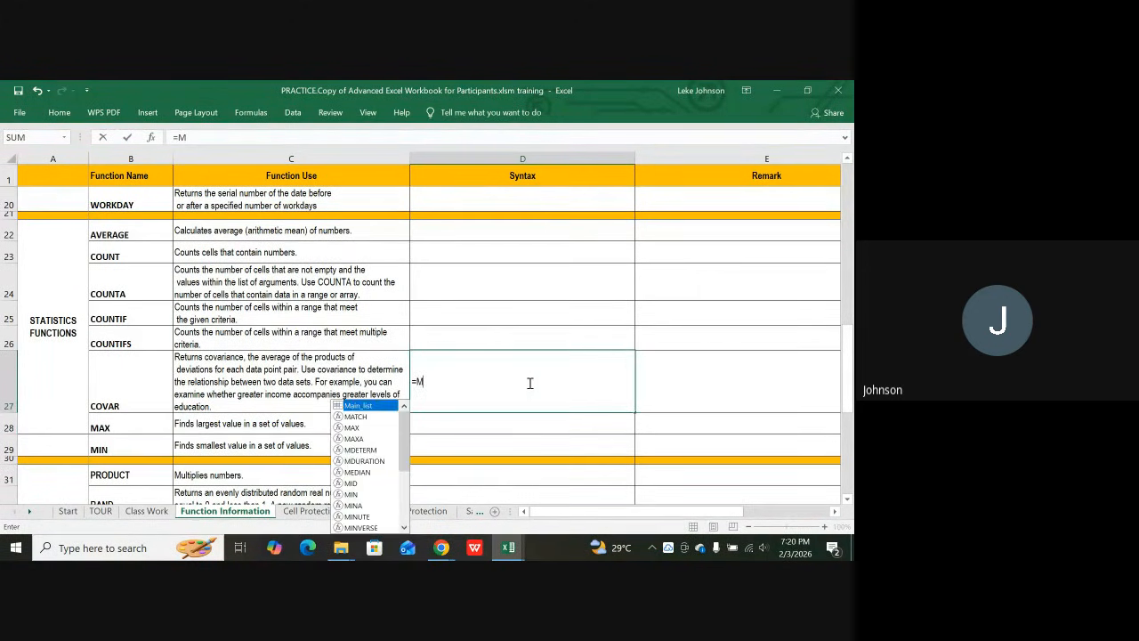
text(A)
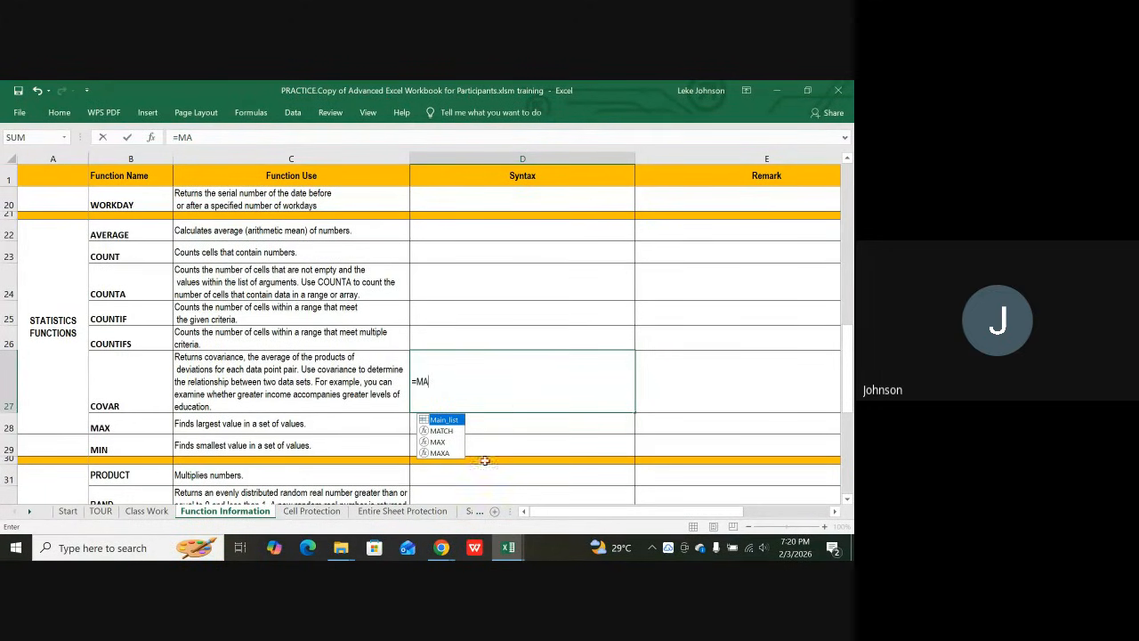
double_click(442, 442)
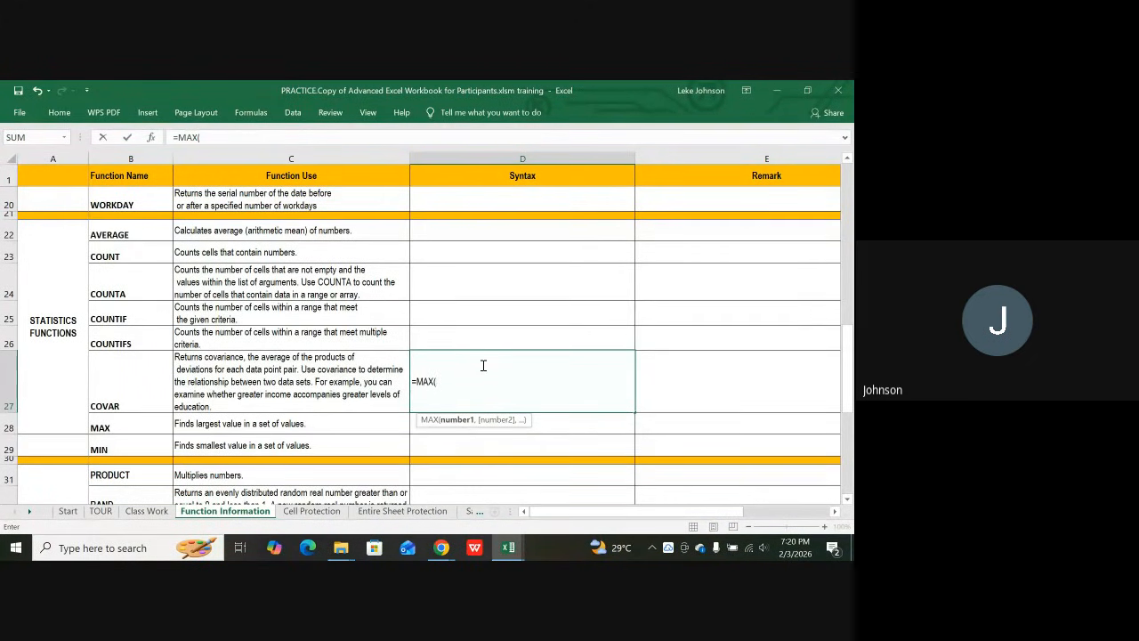
key(BackSpace)
key(BackSpace)
key(BackSpace)
key(BackSpace)
key(BackSpace)
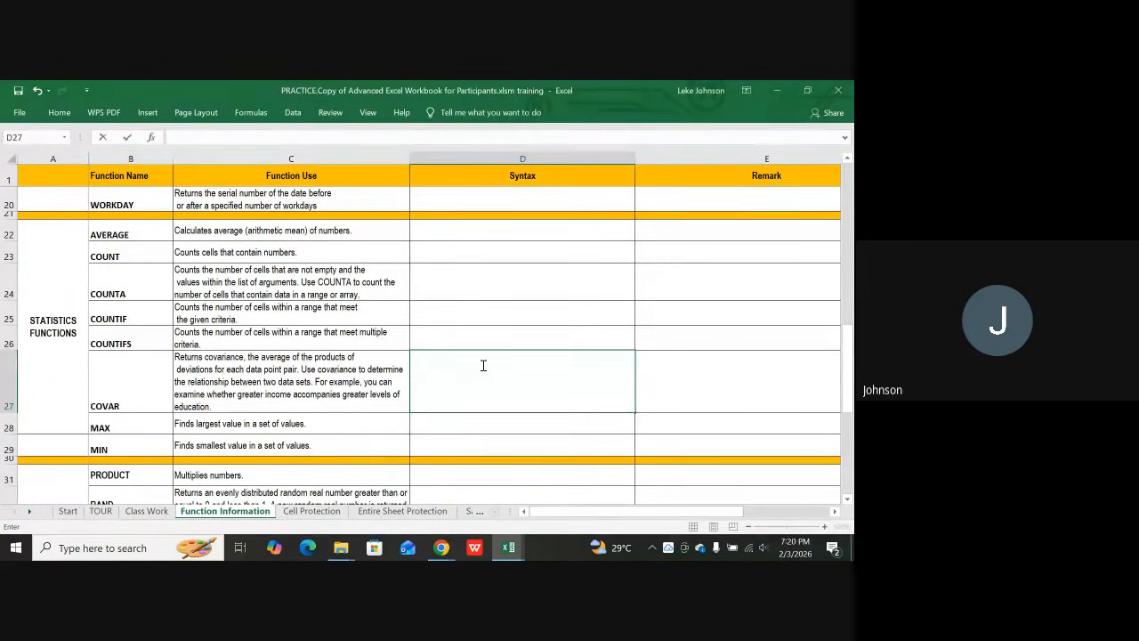
- Open the Other Tips worksheet and go to the top of its data
click(30, 511)
click(30, 511)
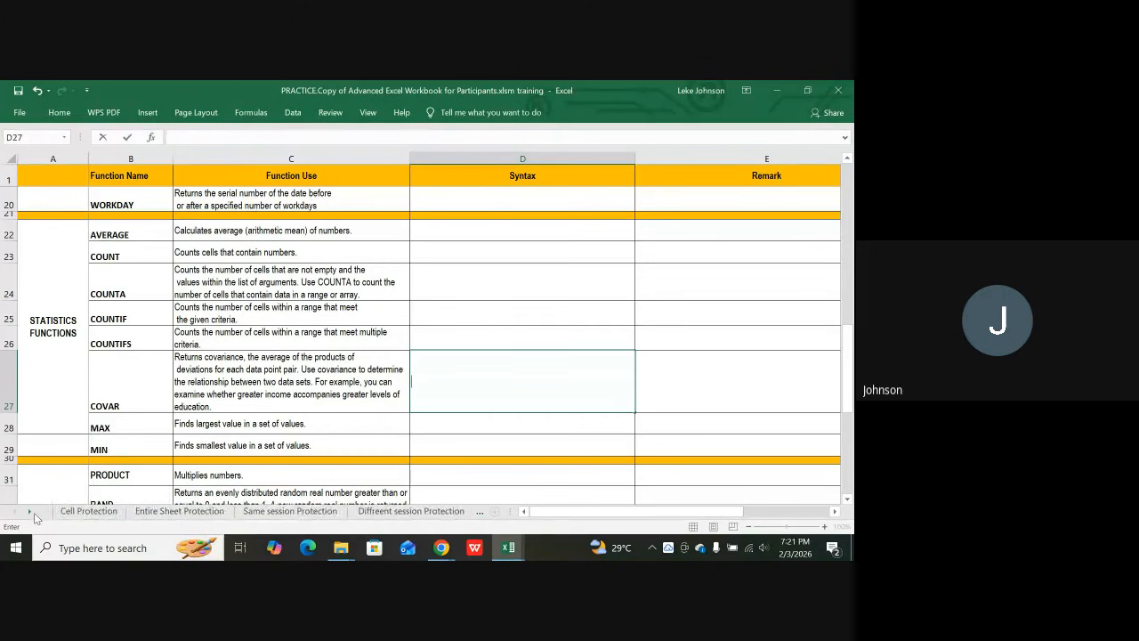
click(30, 511)
click(30, 511)
click(30, 510)
click(30, 511)
click(30, 510)
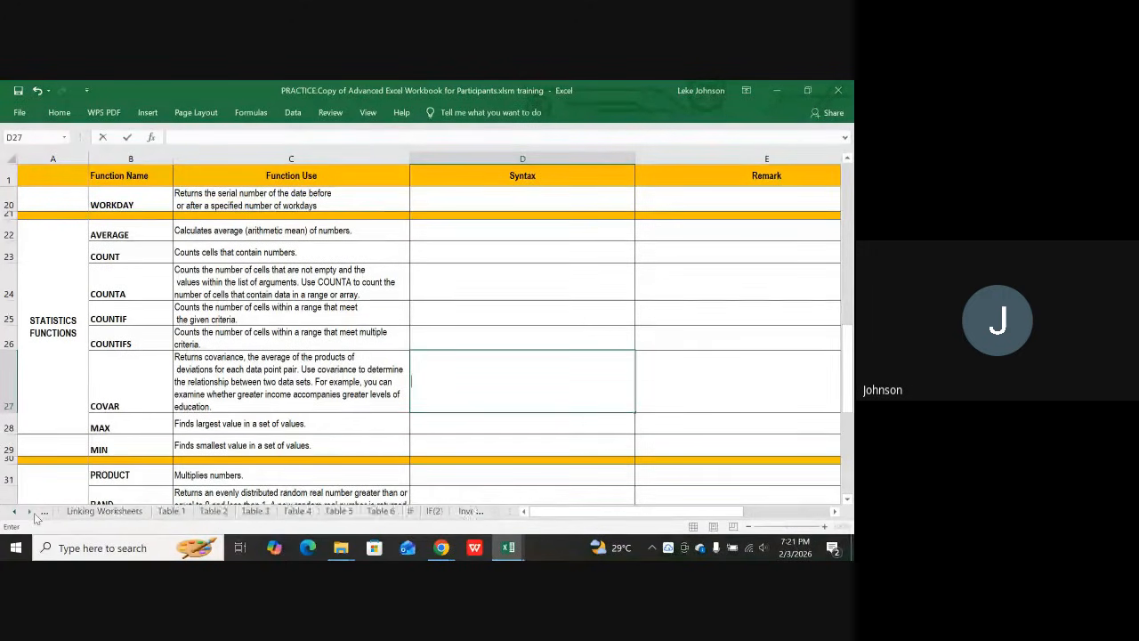
click(30, 511)
click(30, 510)
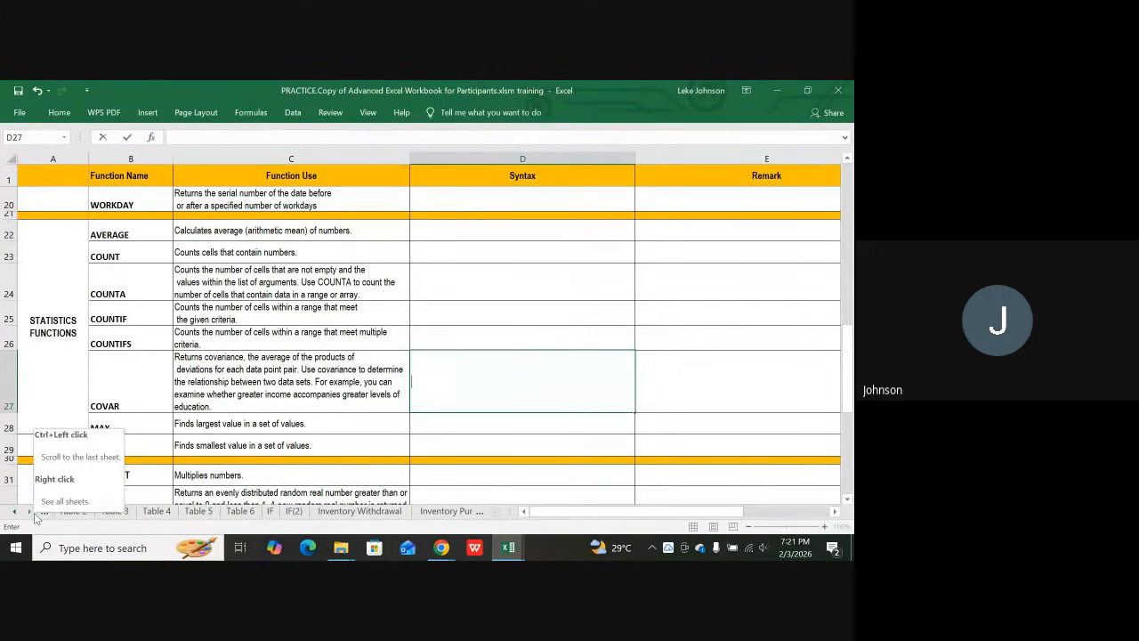
click(34, 513)
click(34, 513)
click(33, 512)
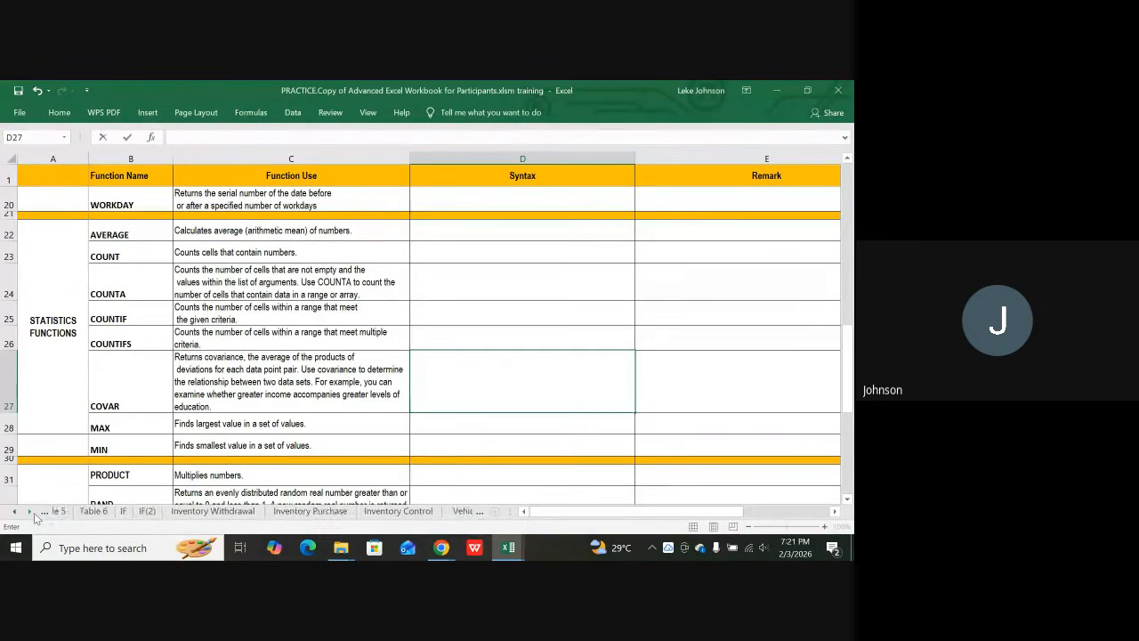
click(34, 513)
click(34, 513)
click(34, 513)
click(33, 512)
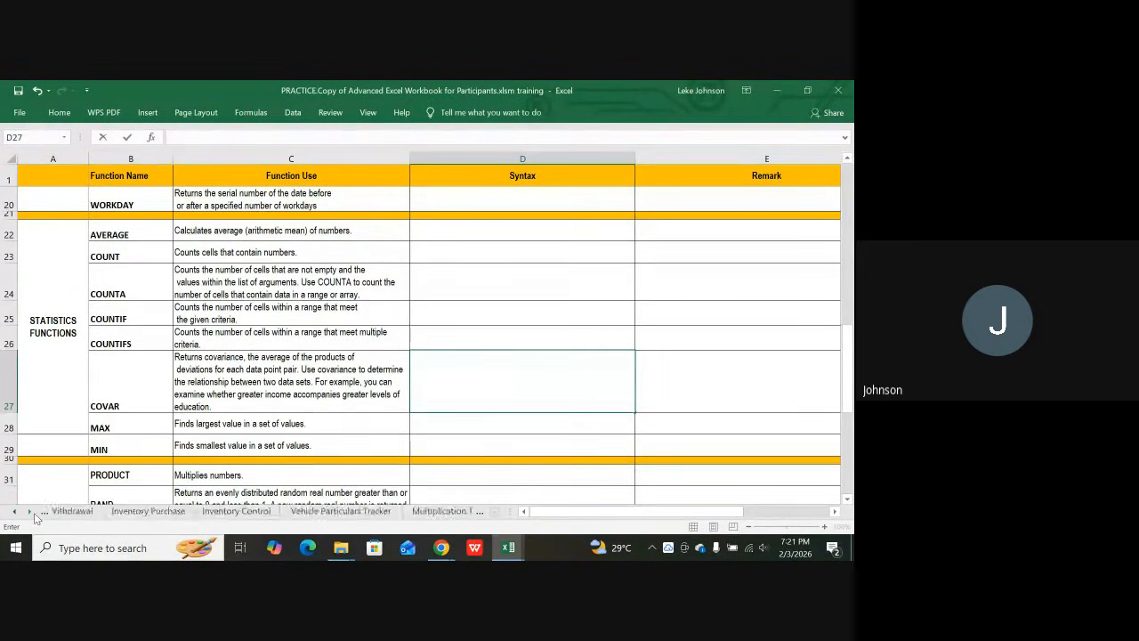
click(34, 512)
click(34, 512)
click(34, 513)
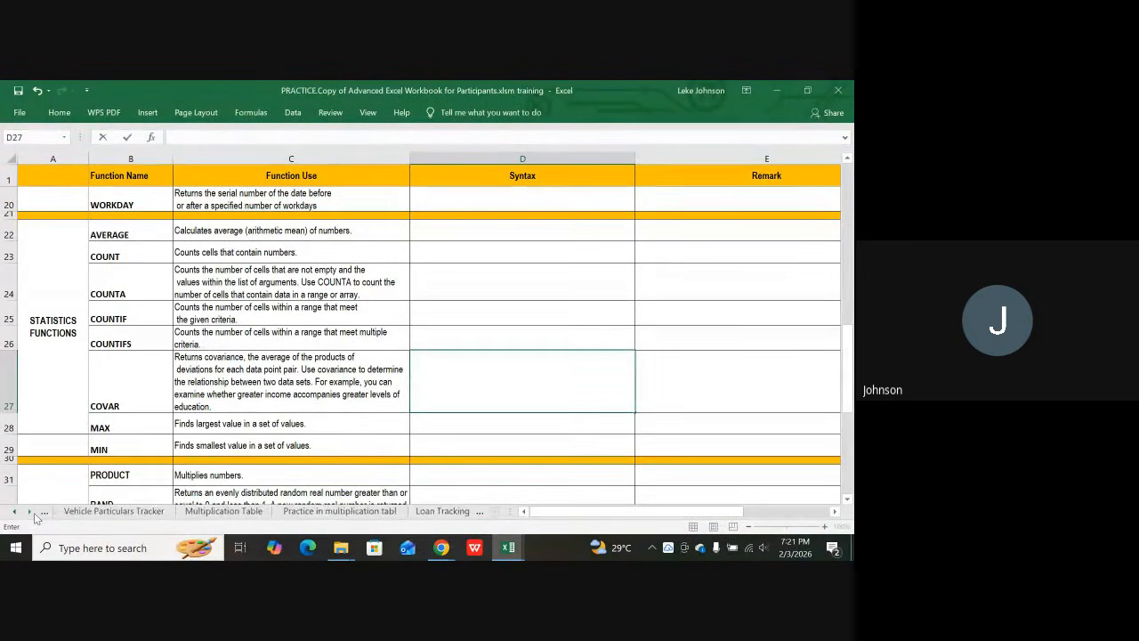
click(34, 512)
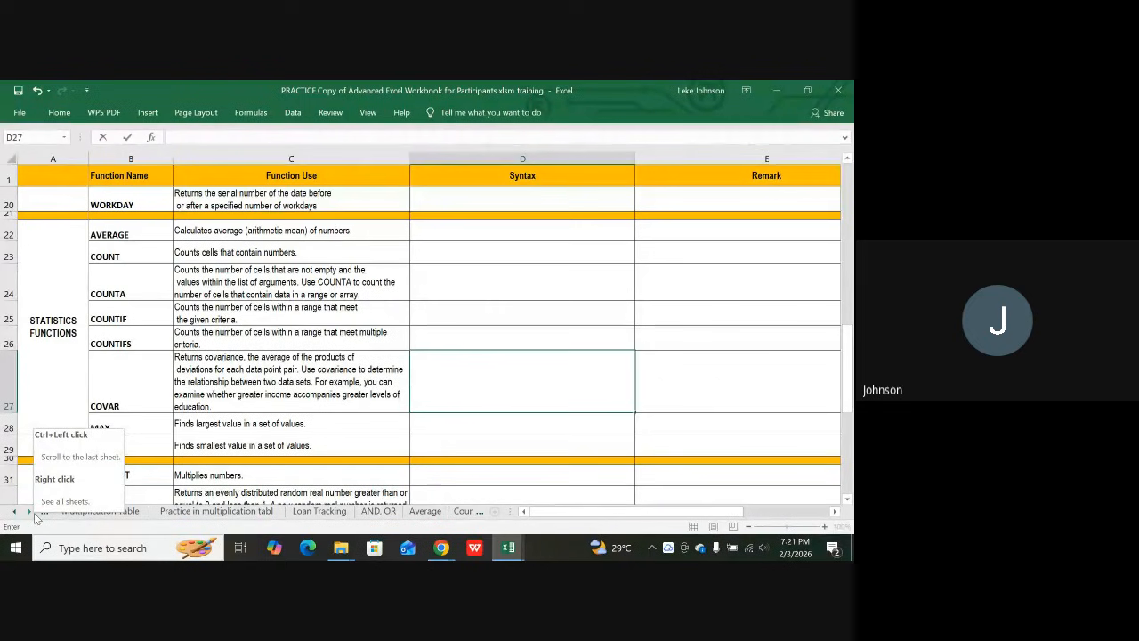
click(34, 512)
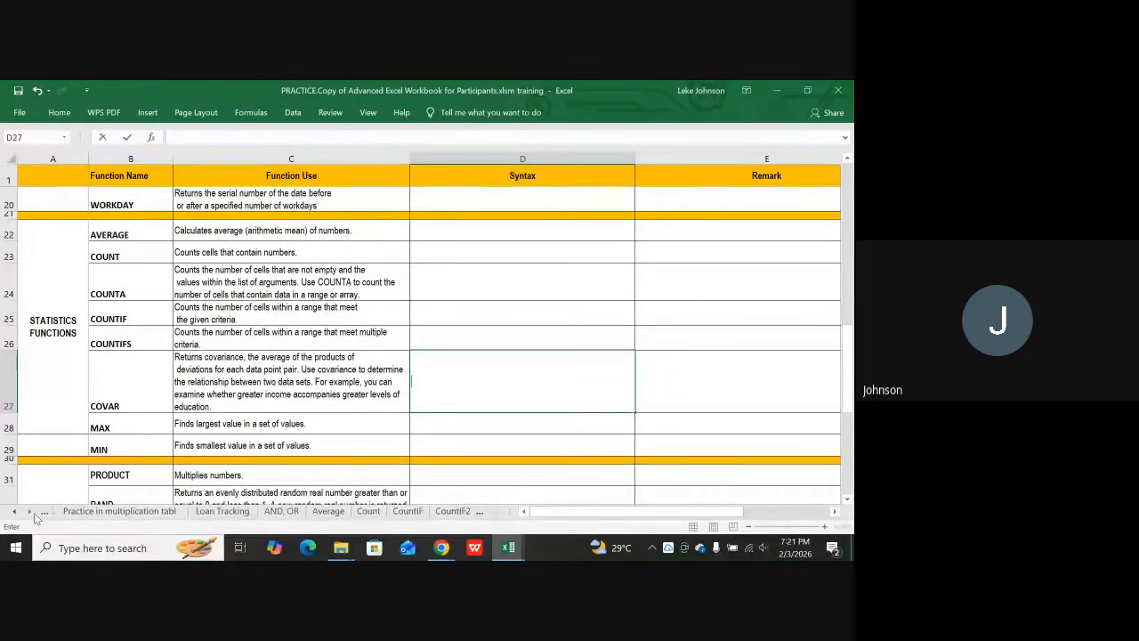
click(34, 513)
click(34, 513)
click(33, 513)
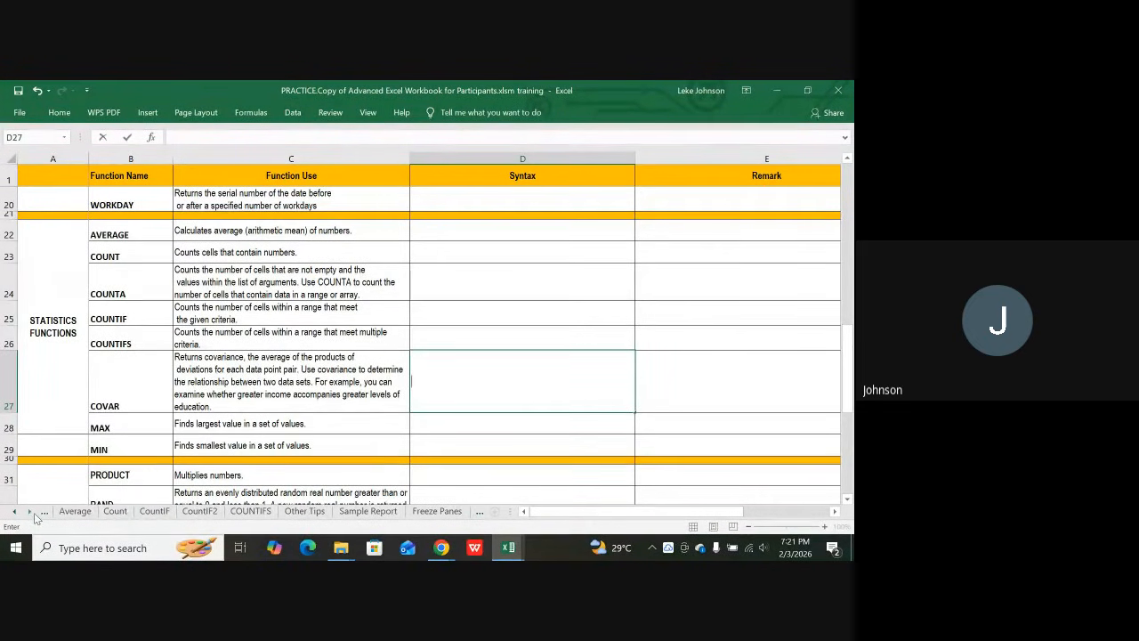
click(305, 510)
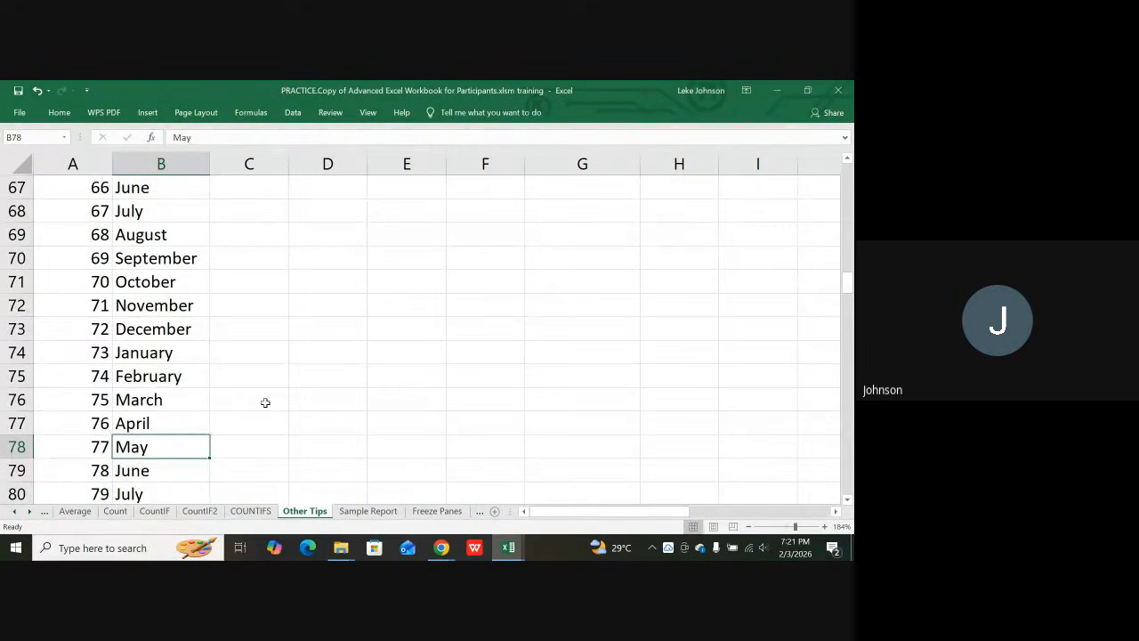
scroll(266, 402, up, 18)
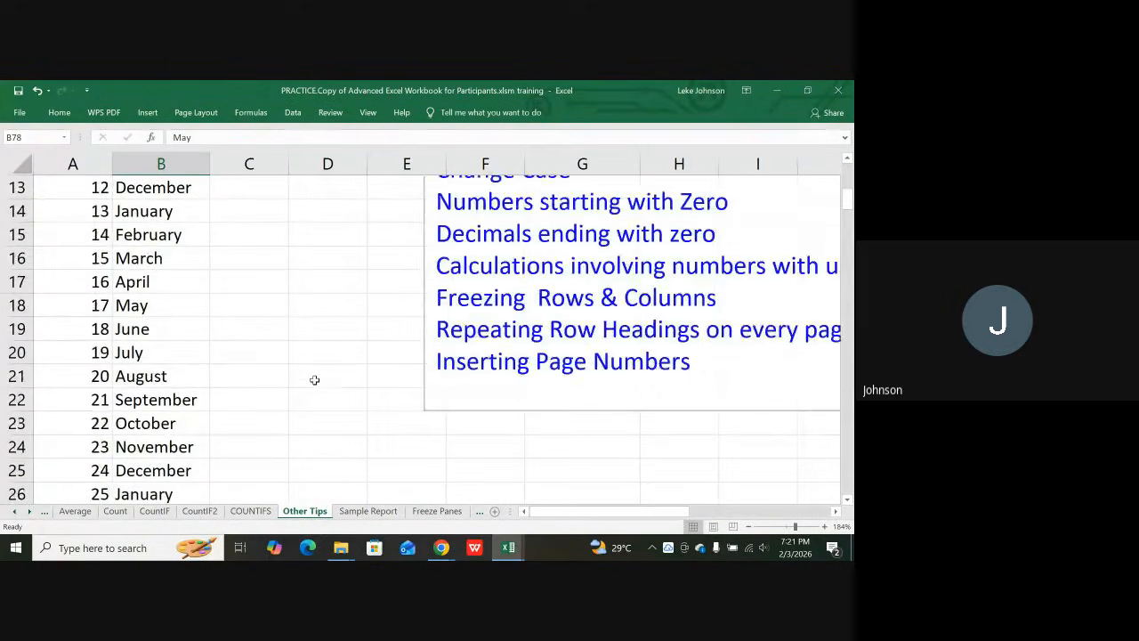
scroll(314, 380, up, 4)
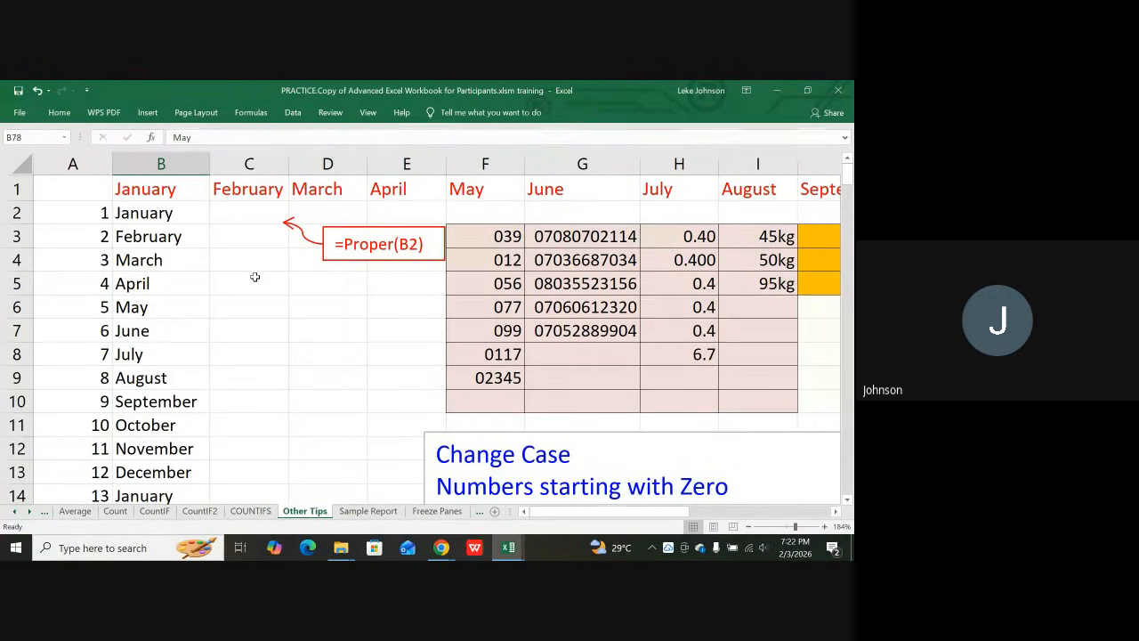
- Enter the first name of the existing custom name list in cell C5, in lowercase letters
click(254, 277)
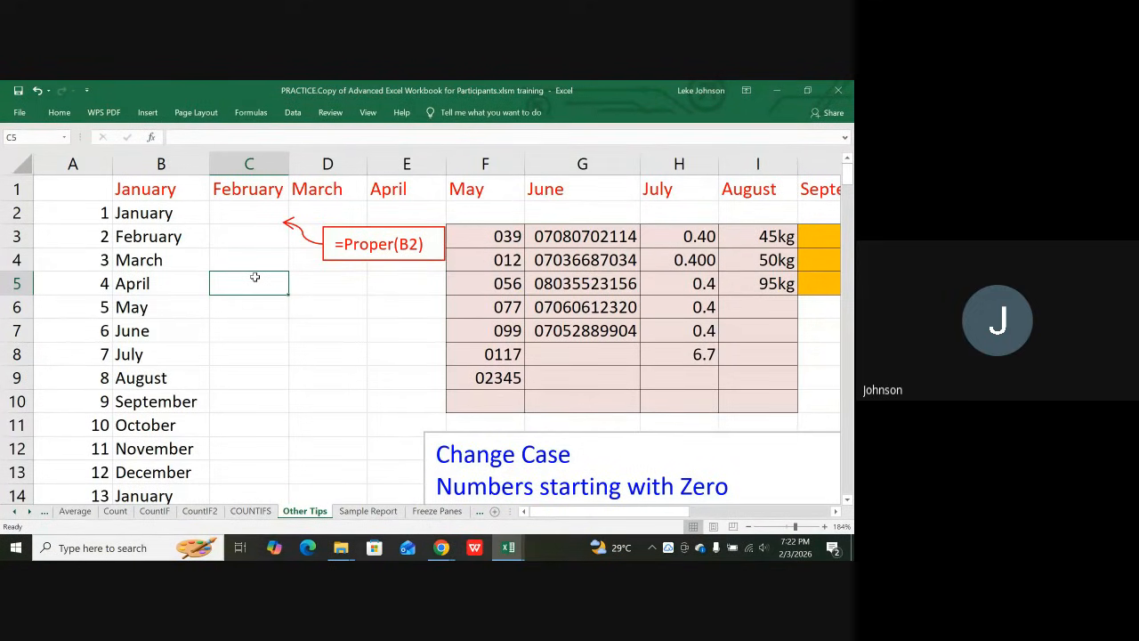
text(JOHN)
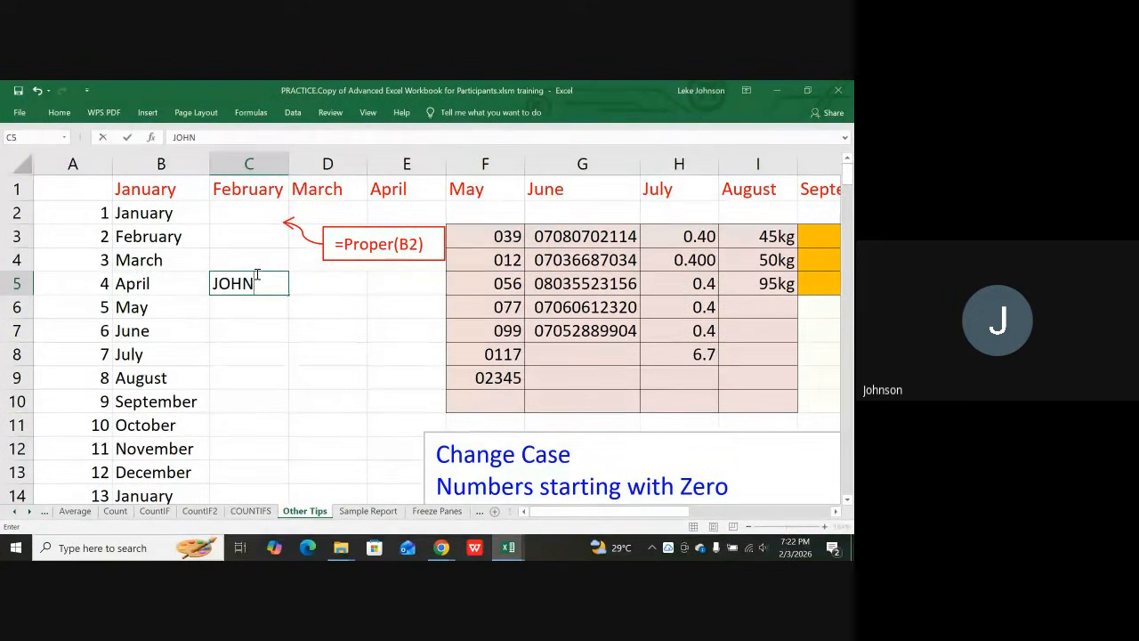
key(BackSpace)
key(BackSpace)
key(BackSpace)
key(BackSpace)
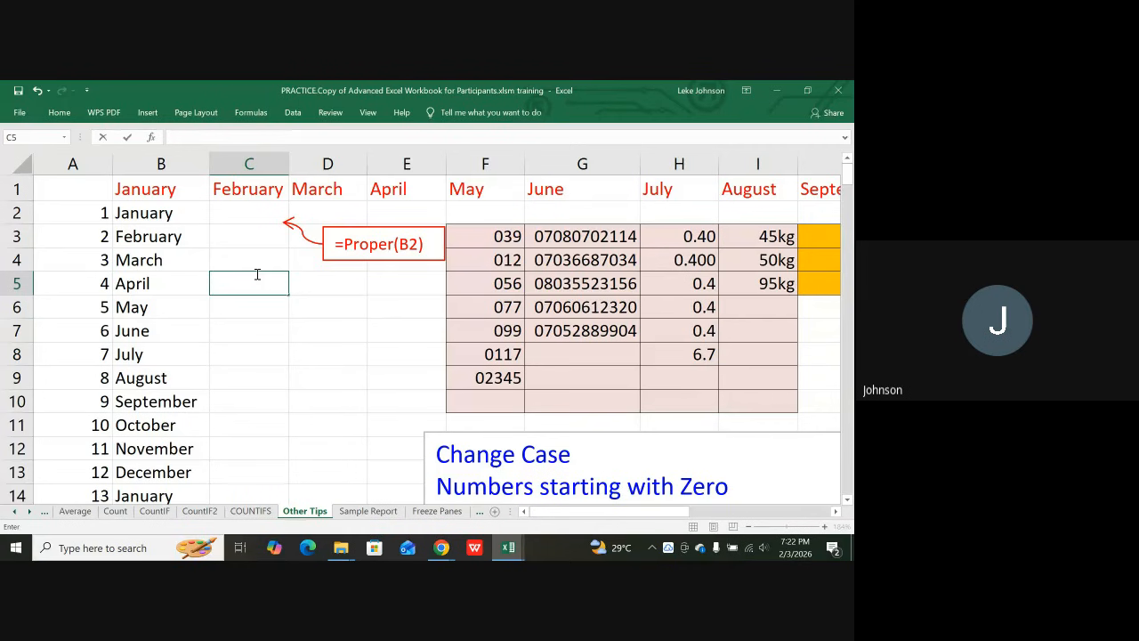
text(john)
key(Return)
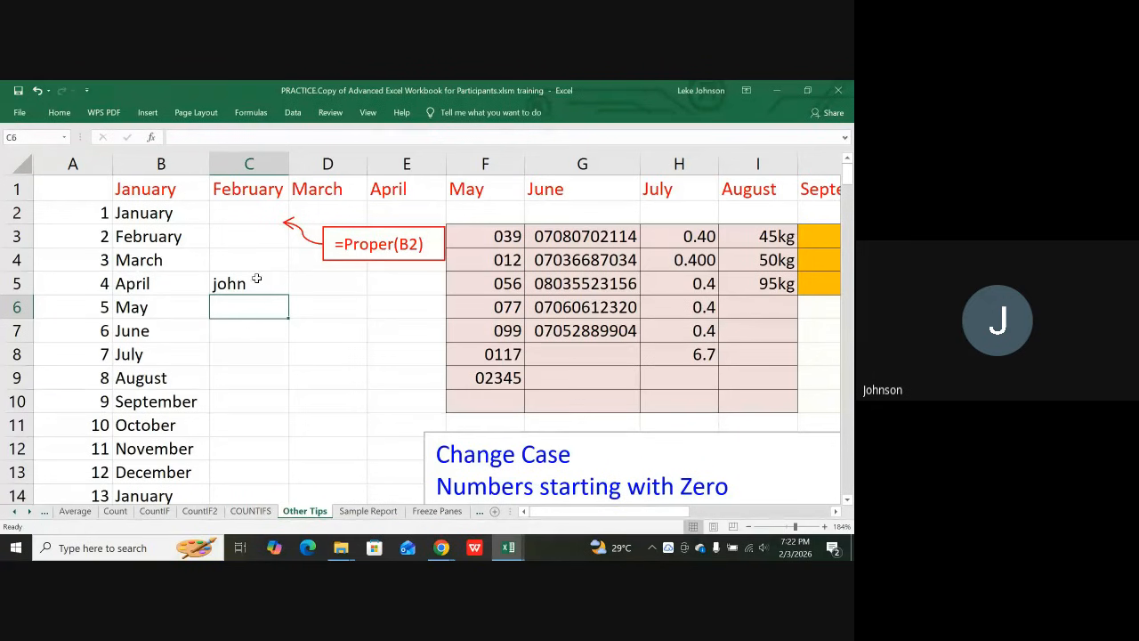
- Fill the name series from C5 down to C13 and check the filled entries in C6 through C10
click(258, 283)
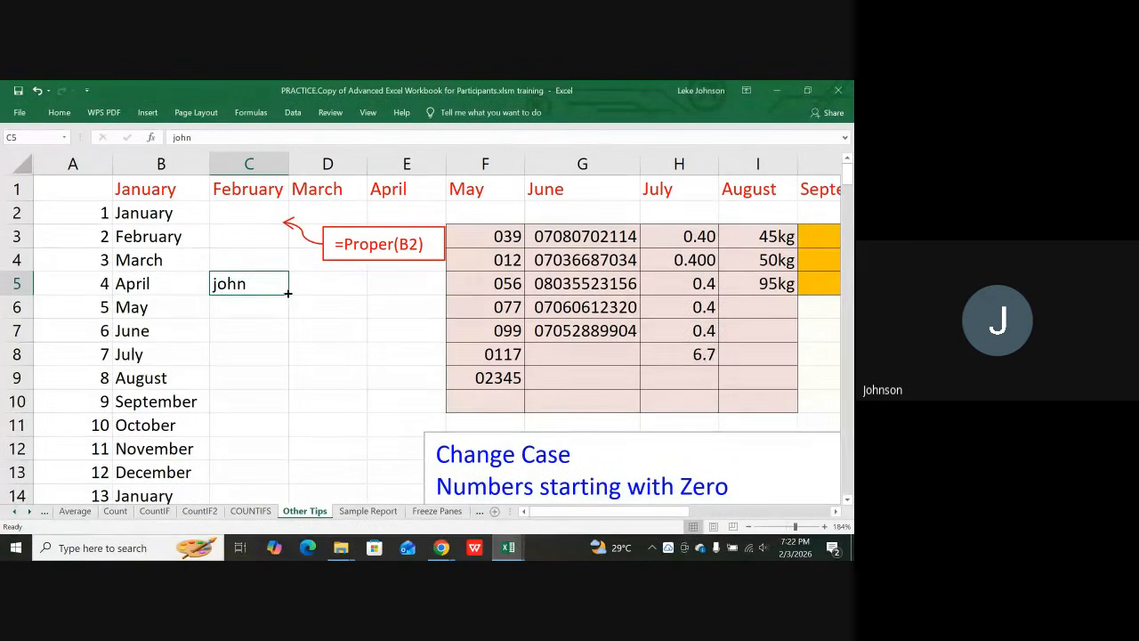
drag(287, 296, 270, 487)
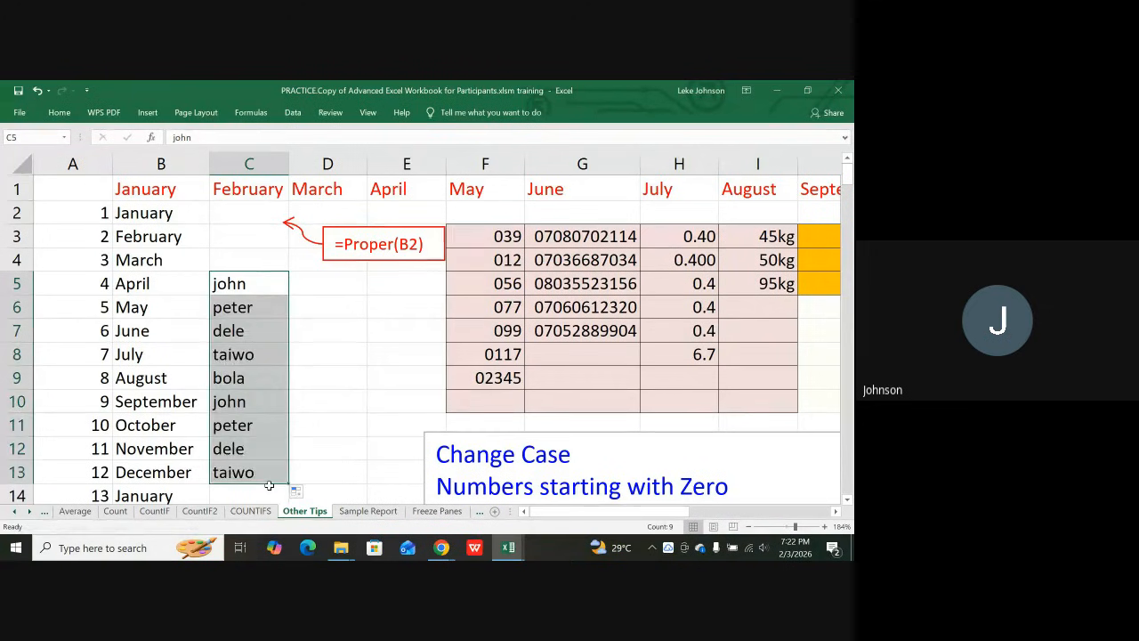
click(247, 303)
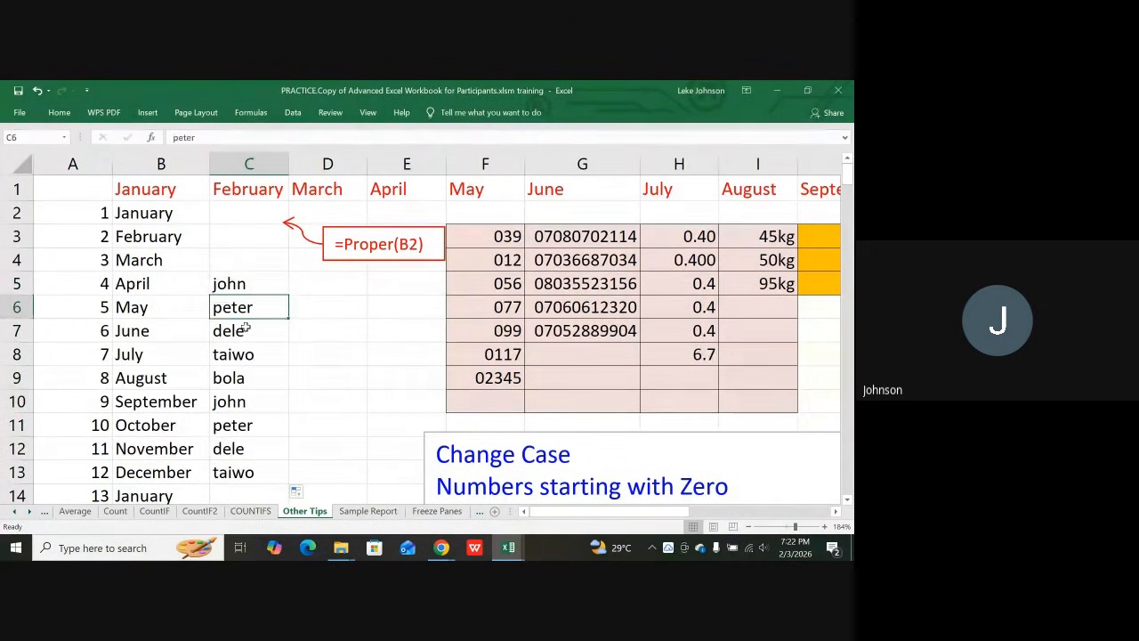
click(247, 327)
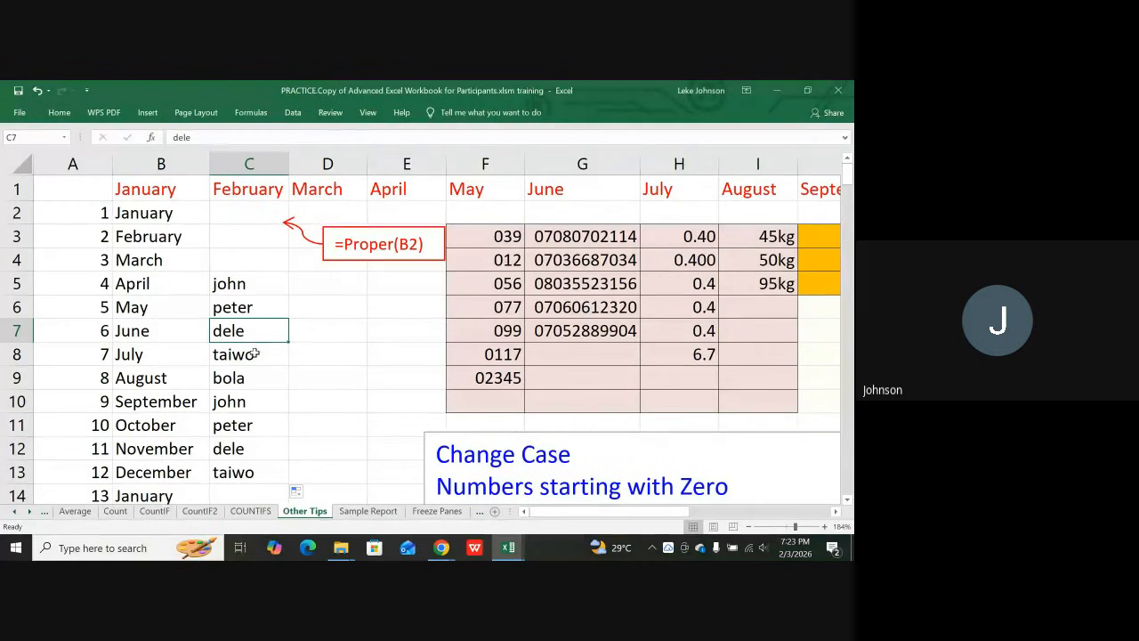
click(254, 354)
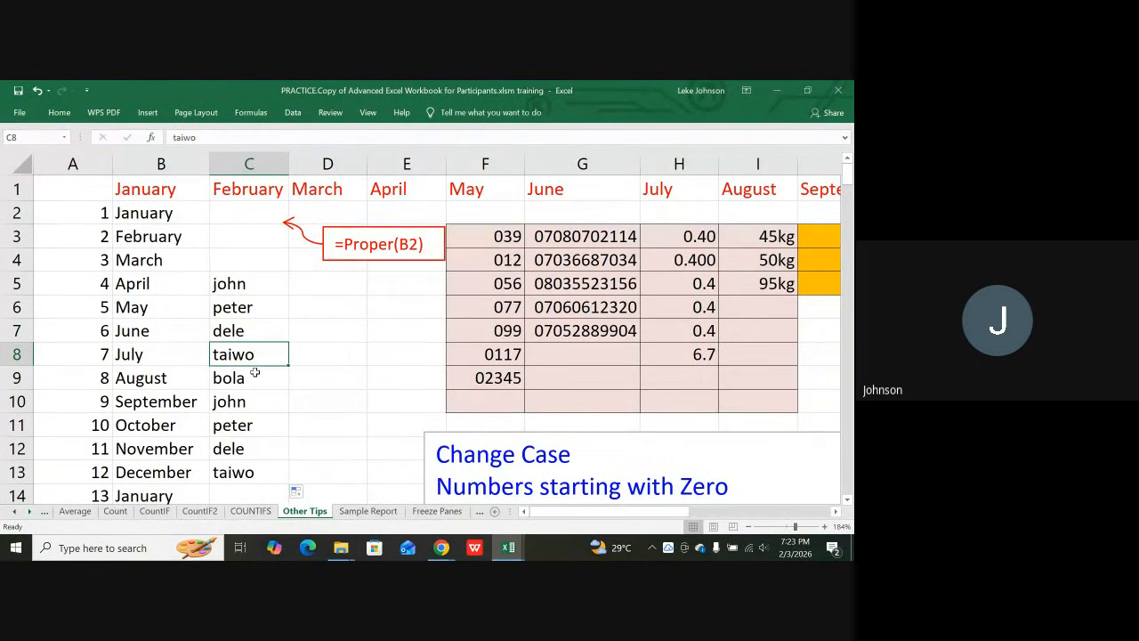
click(234, 380)
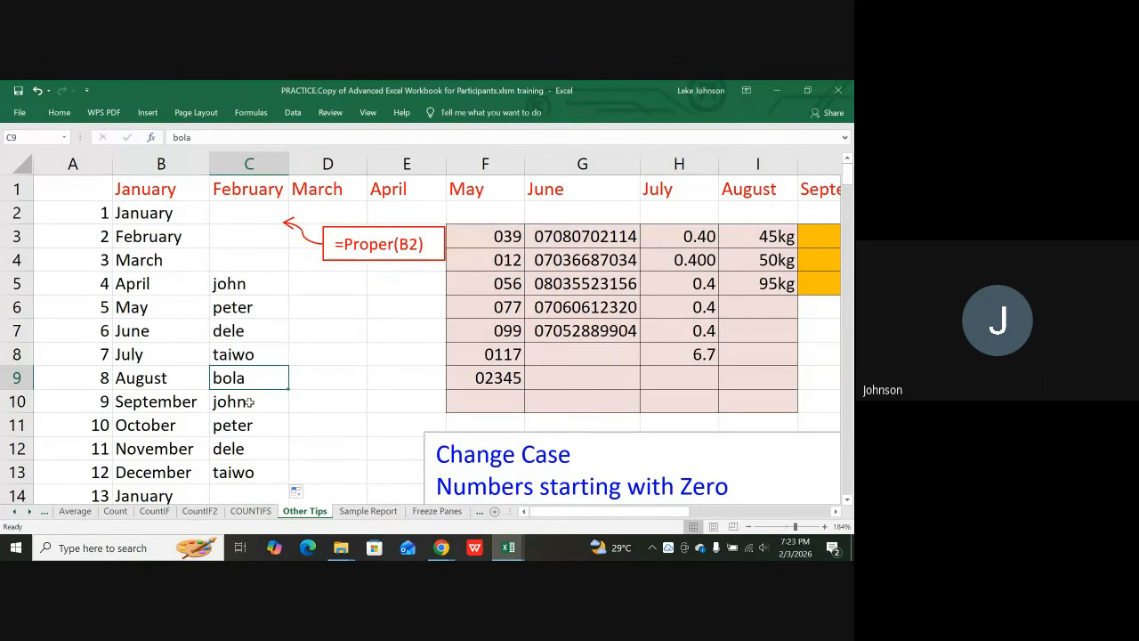
click(244, 400)
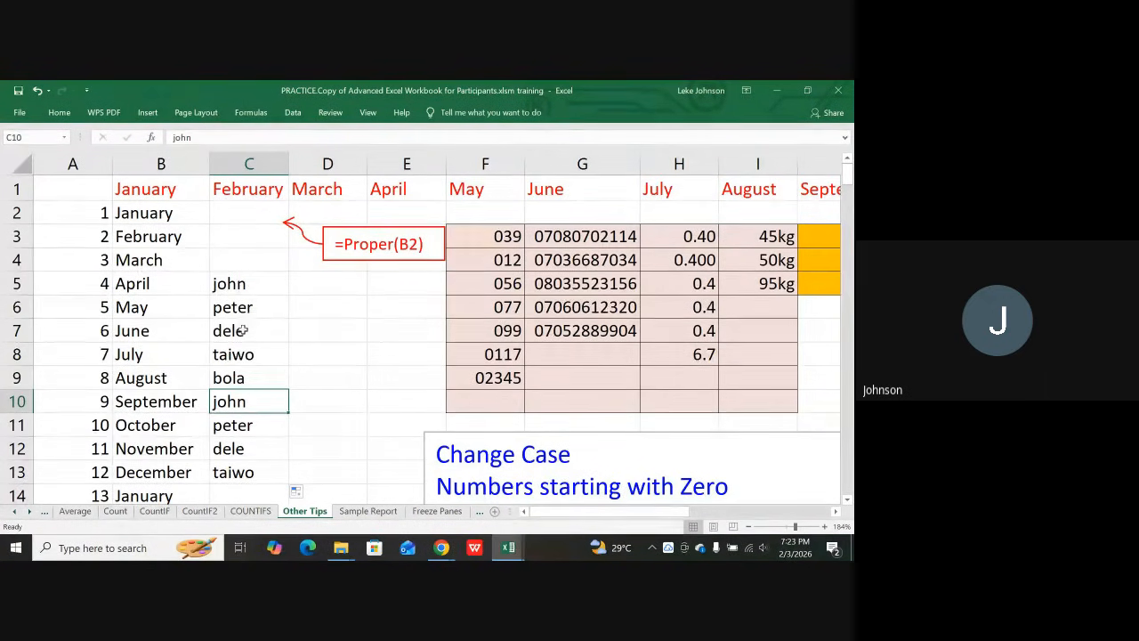
- Open the Custom Lists editor from Excel's advanced options
click(25, 114)
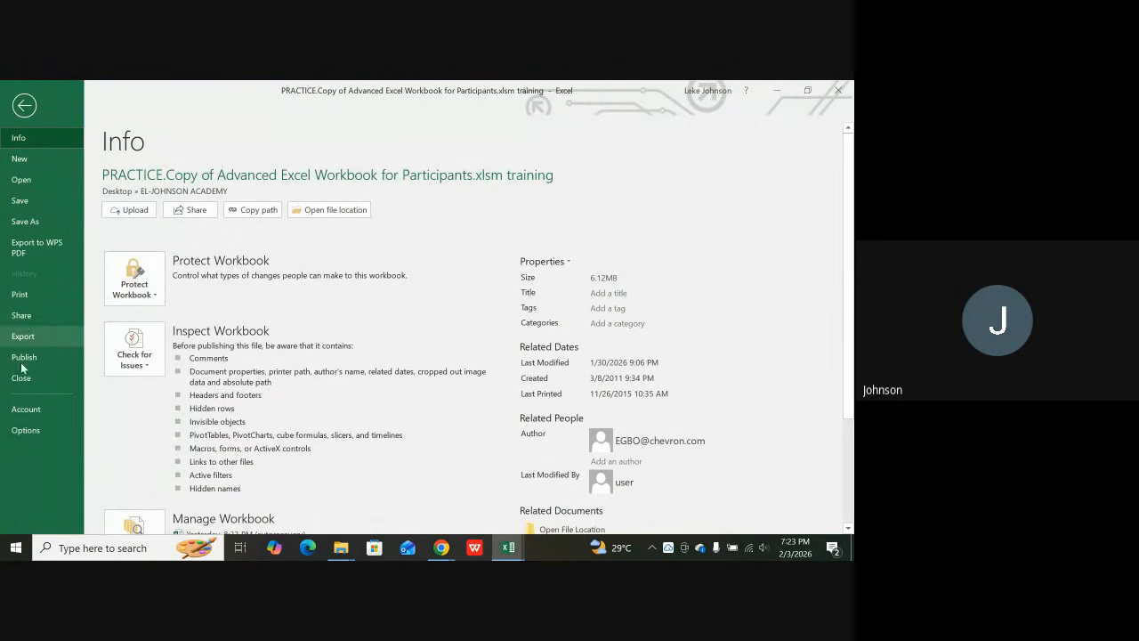
click(25, 431)
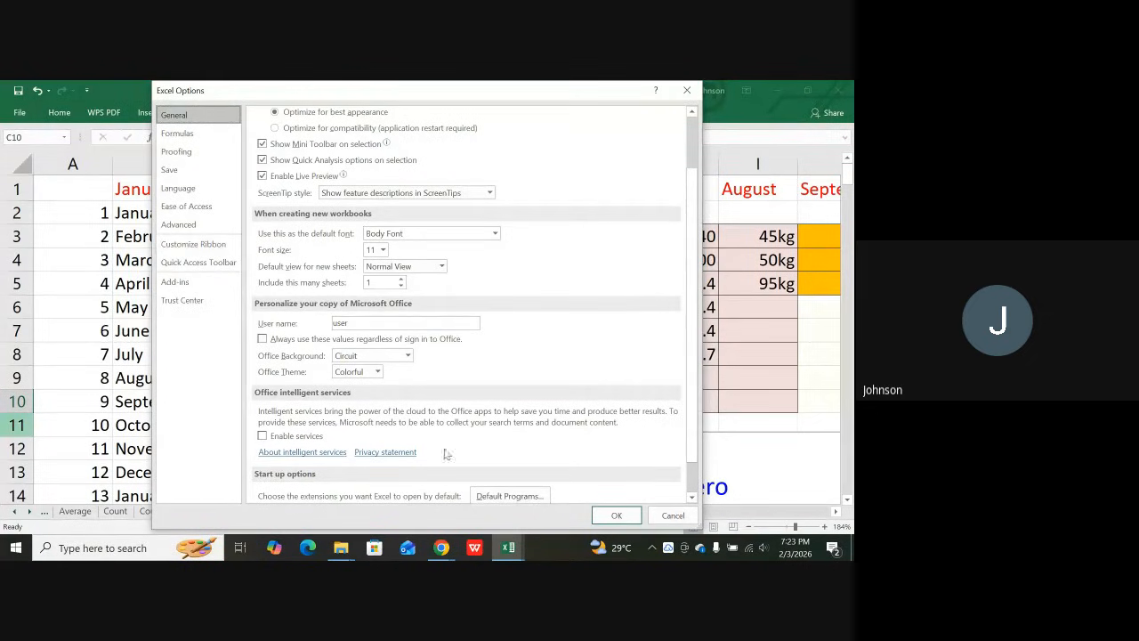
click(190, 230)
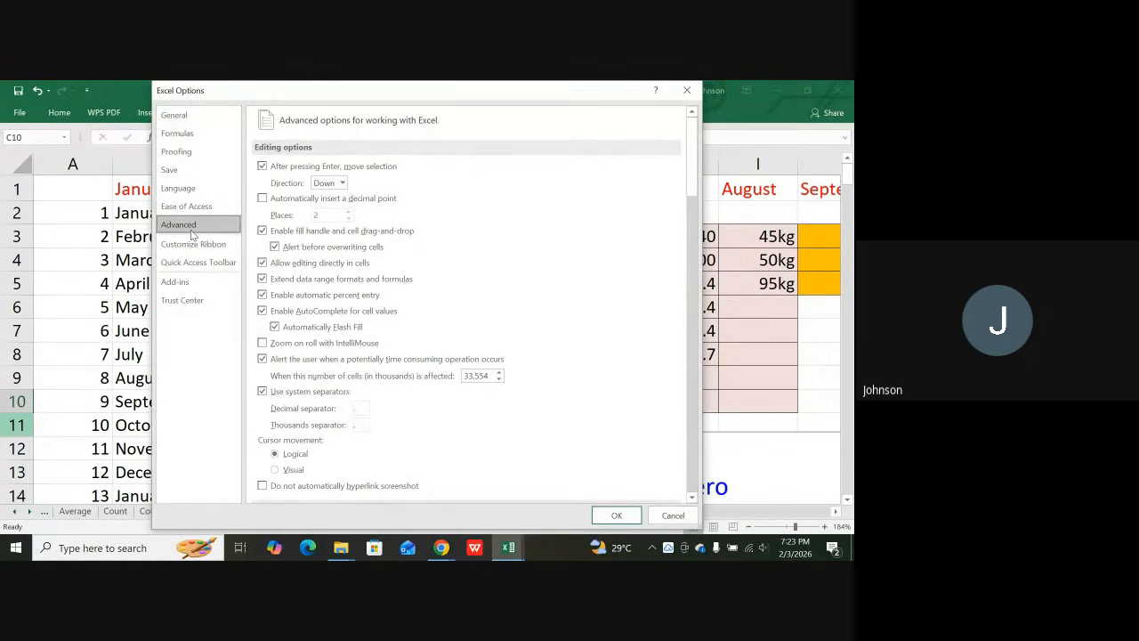
scroll(443, 335, down, 15)
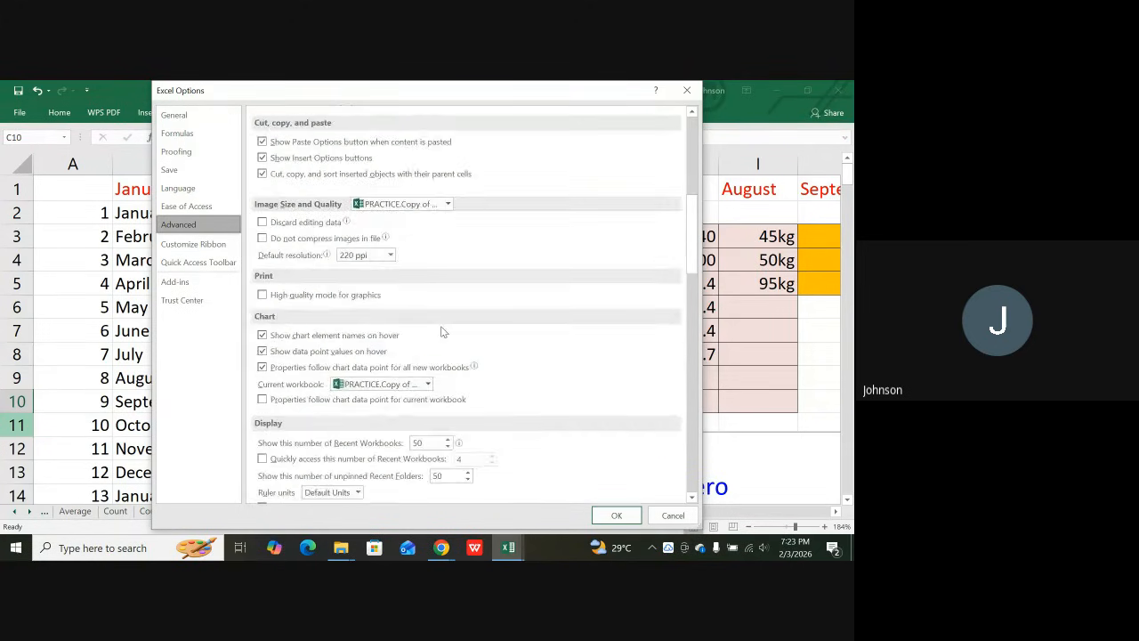
scroll(443, 335, down, 20)
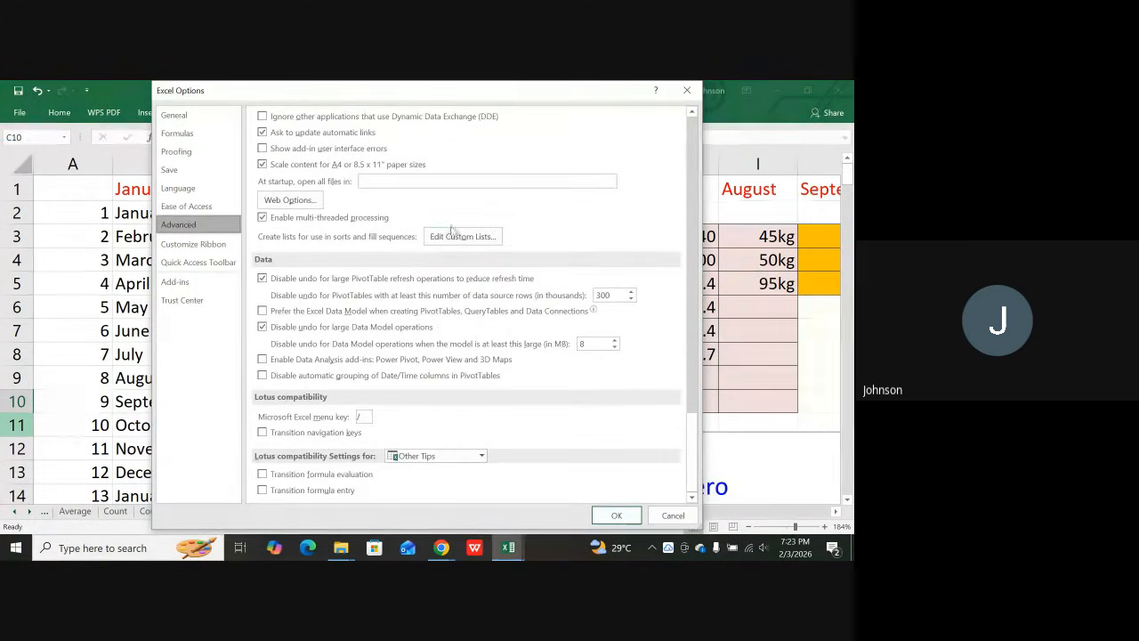
click(462, 236)
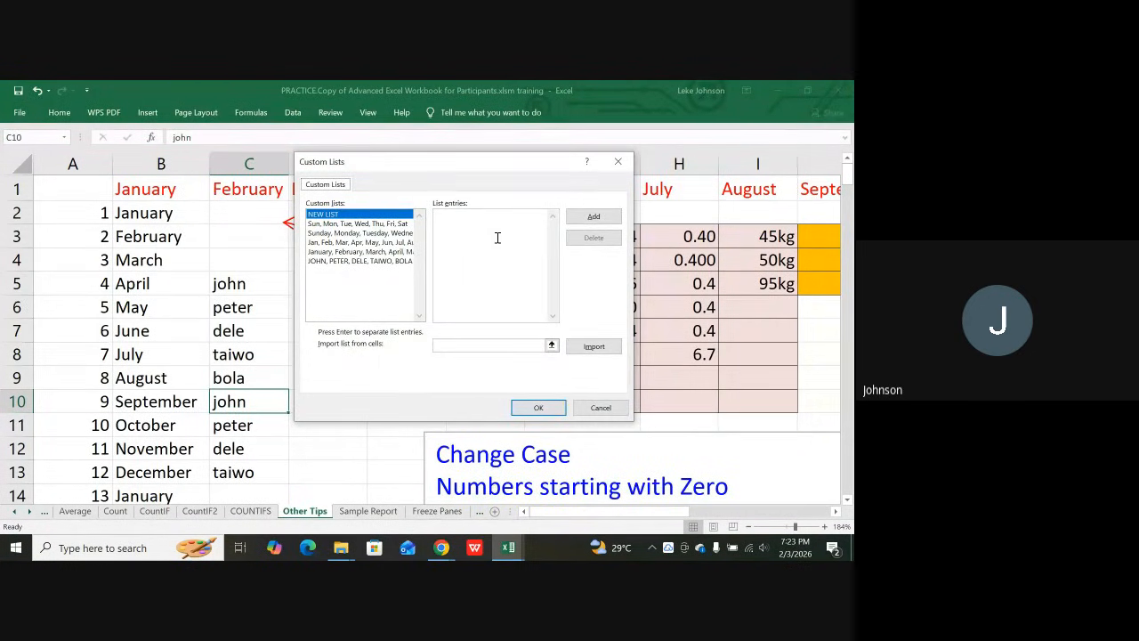
- Enter the states LAGOS, OYO, EDO, KOGI, OGUN, ANAMBRA and OSUN as the entries of a new custom list
click(454, 224)
text(L)
text(AGOS )
text(OYO)
key(Return)
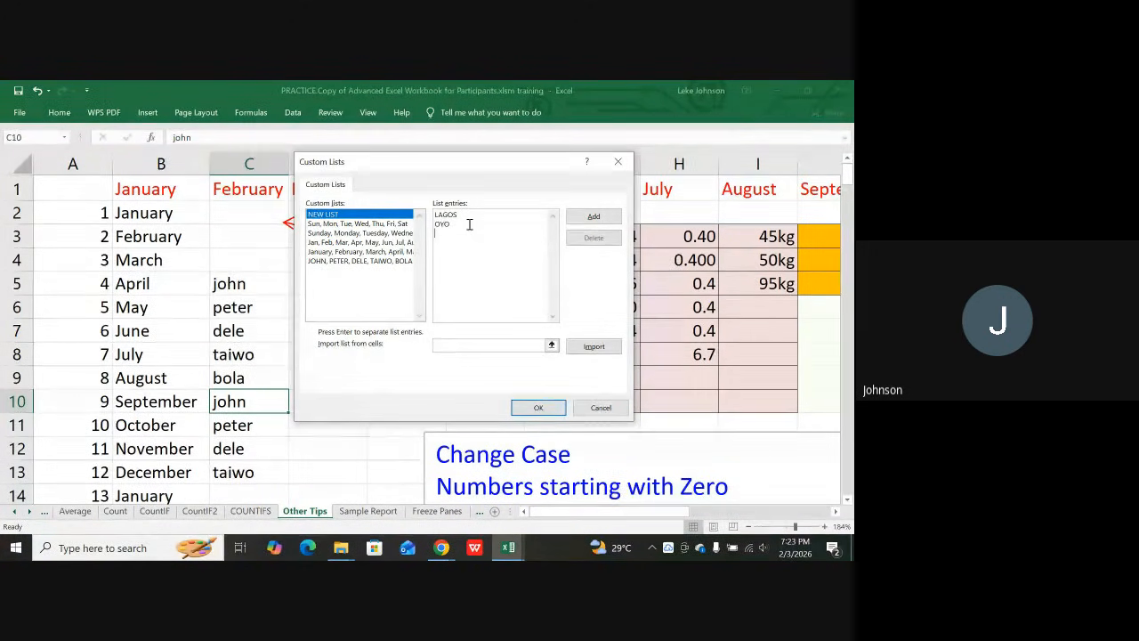
text(ED)
text(O )
text(K)
text(OG)
text(I)
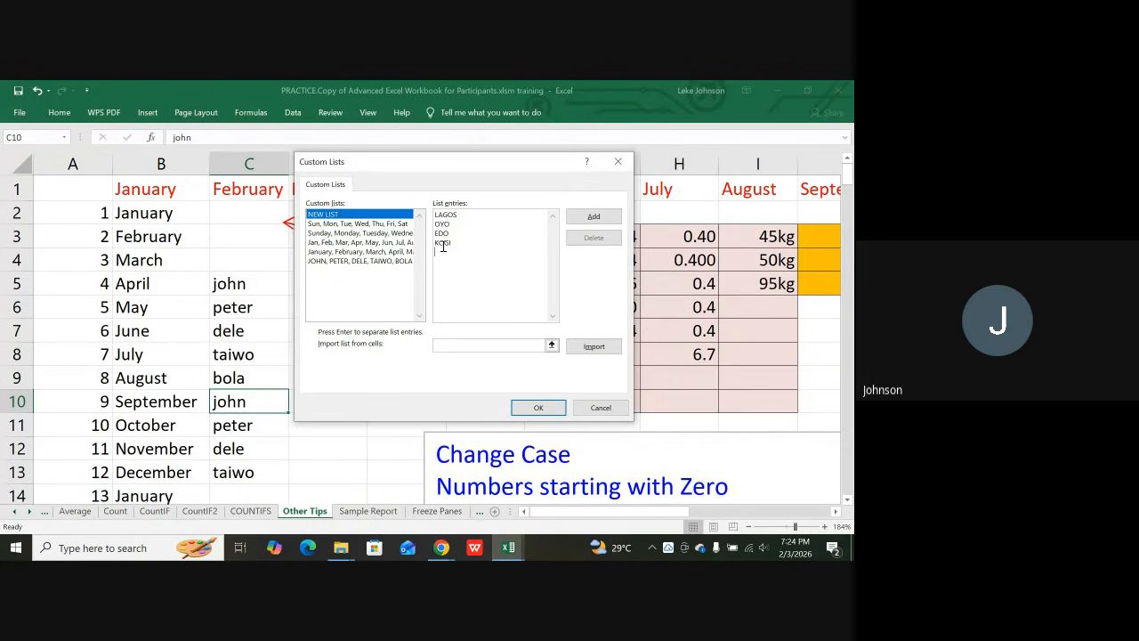
text(UN)
key(Return)
text(O)
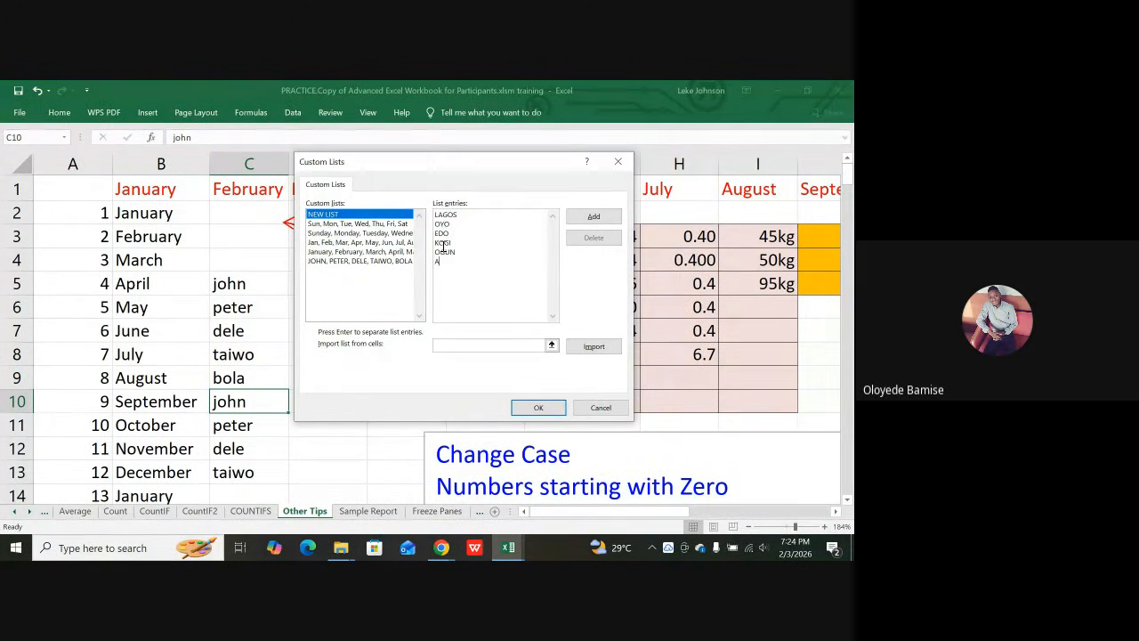
text(N)
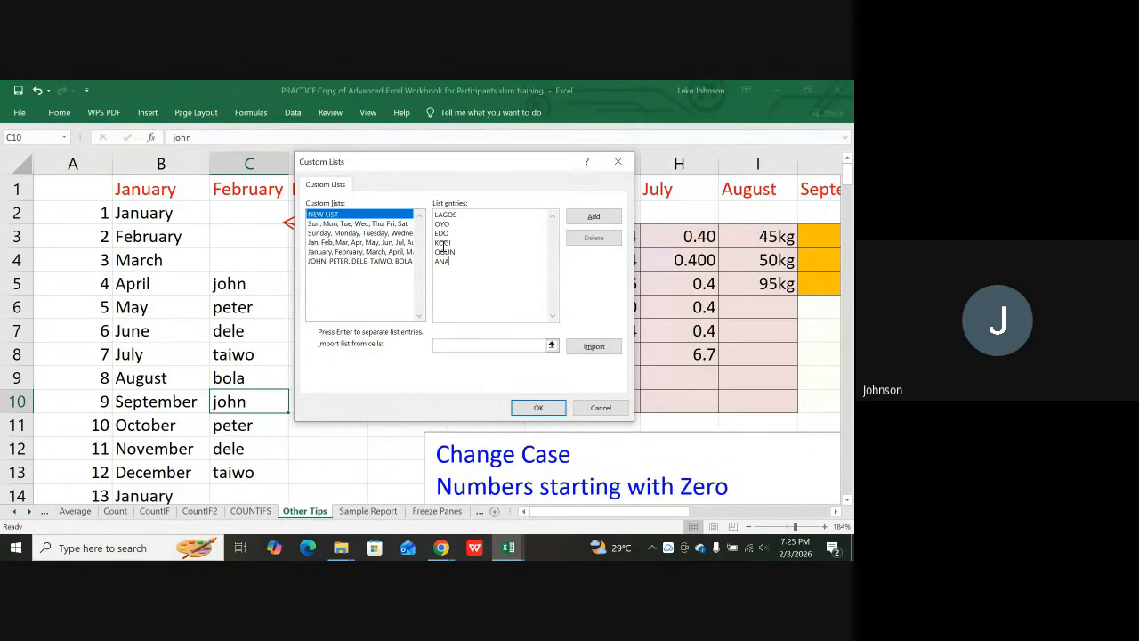
text(AMBRA)
- Add the states entries to the custom lists, then confirm the Custom Lists and Excel Options dialogs
click(605, 219)
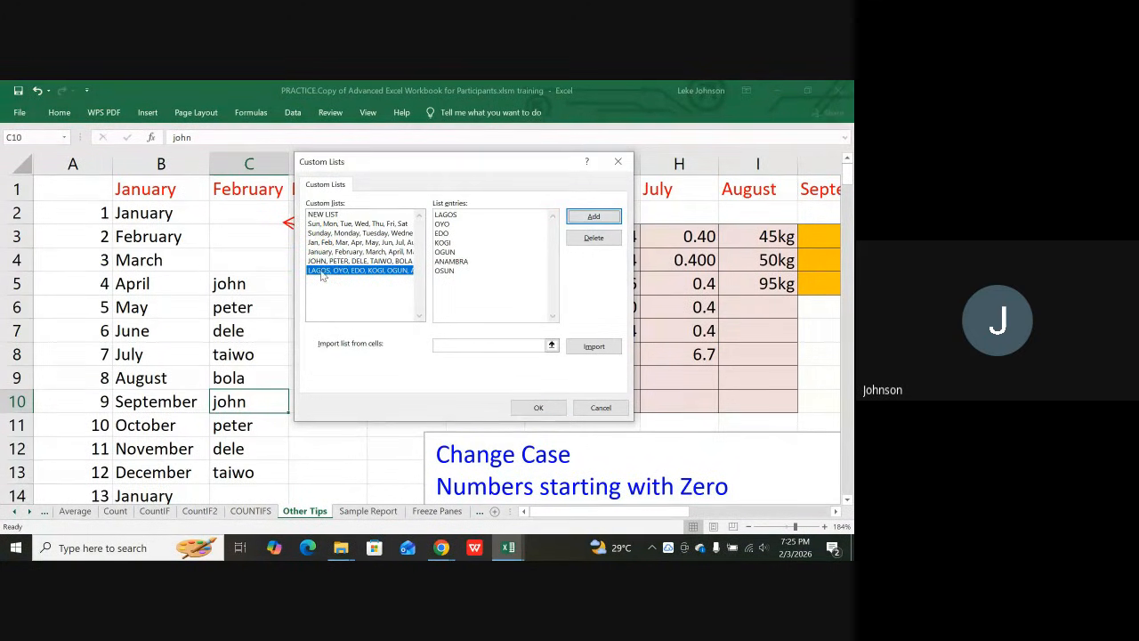
click(537, 408)
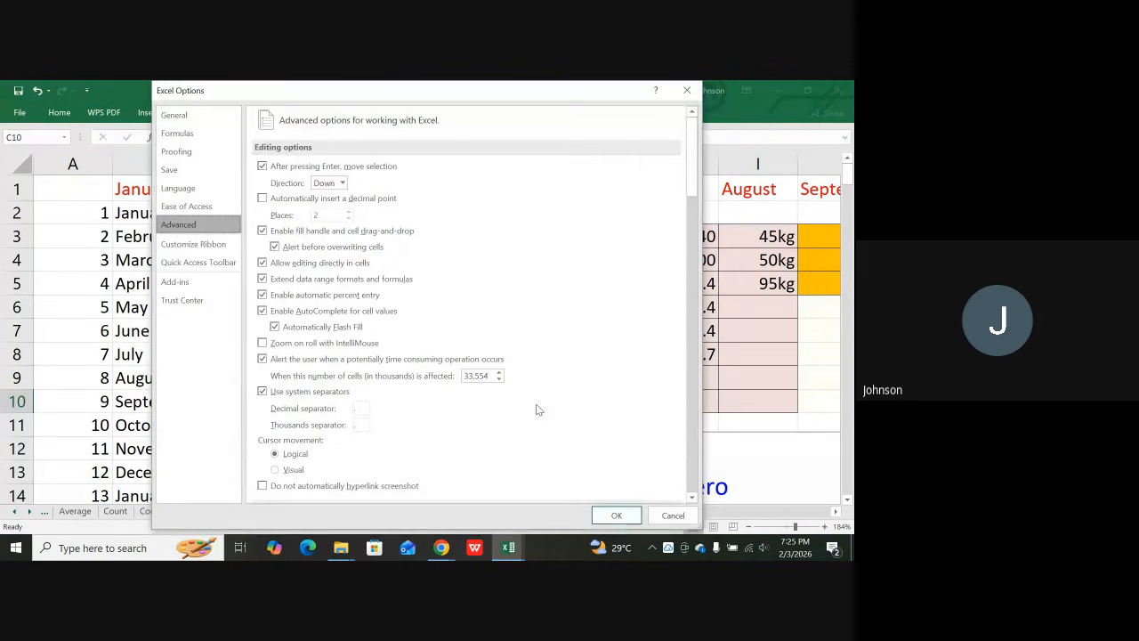
click(614, 516)
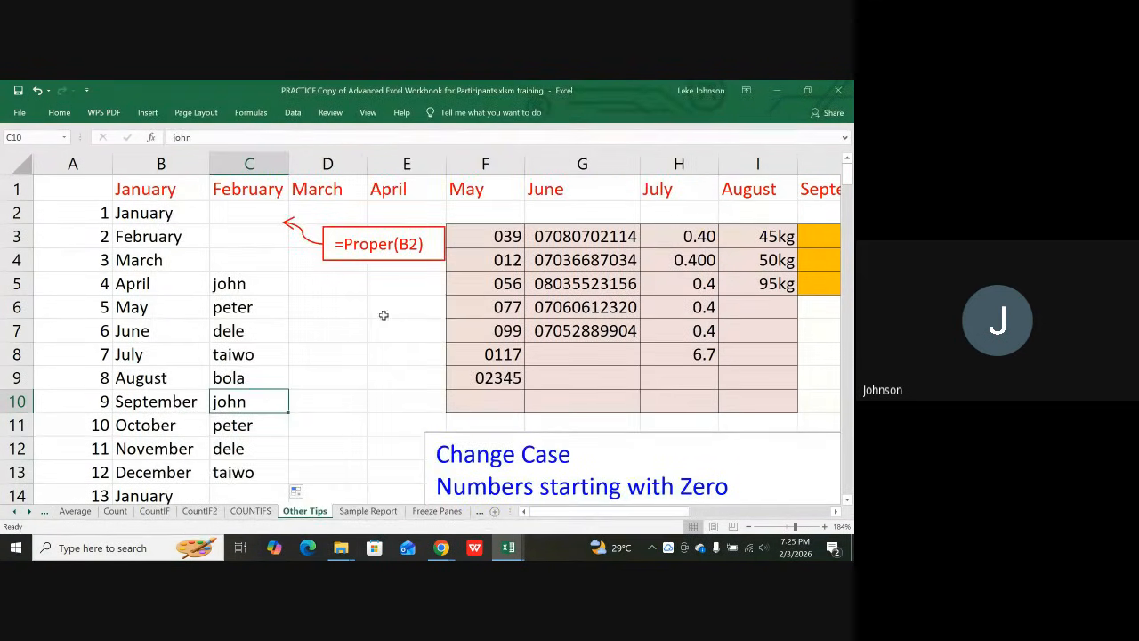
- Enter osun in cell D5 and fill the states series down to D13
click(313, 285)
text(o)
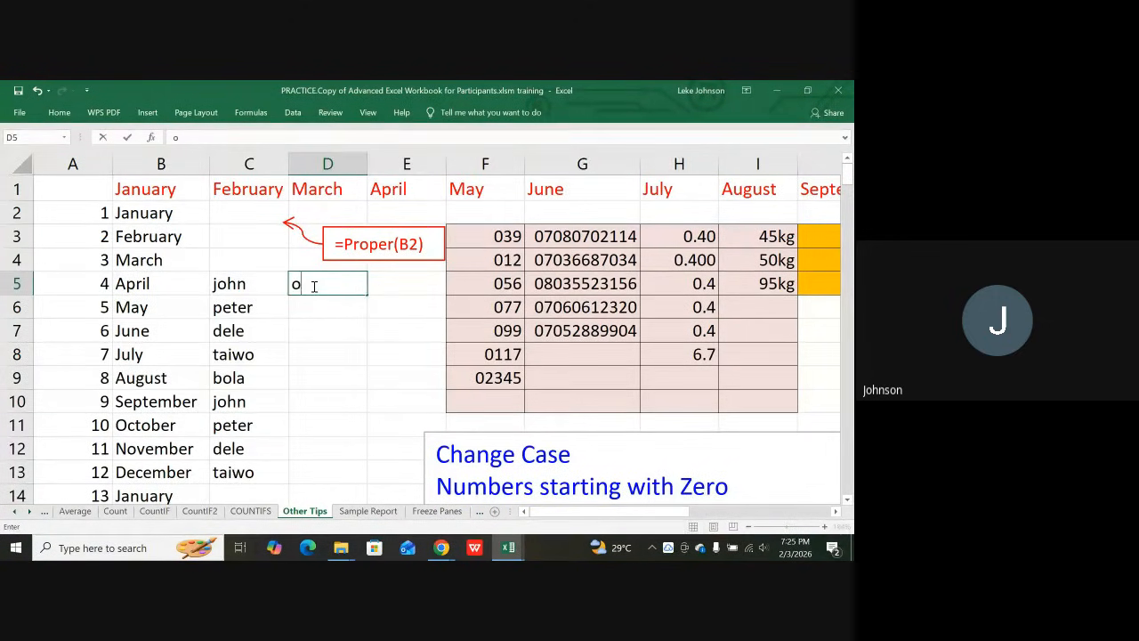
text(sun)
key(ctrl+Return)
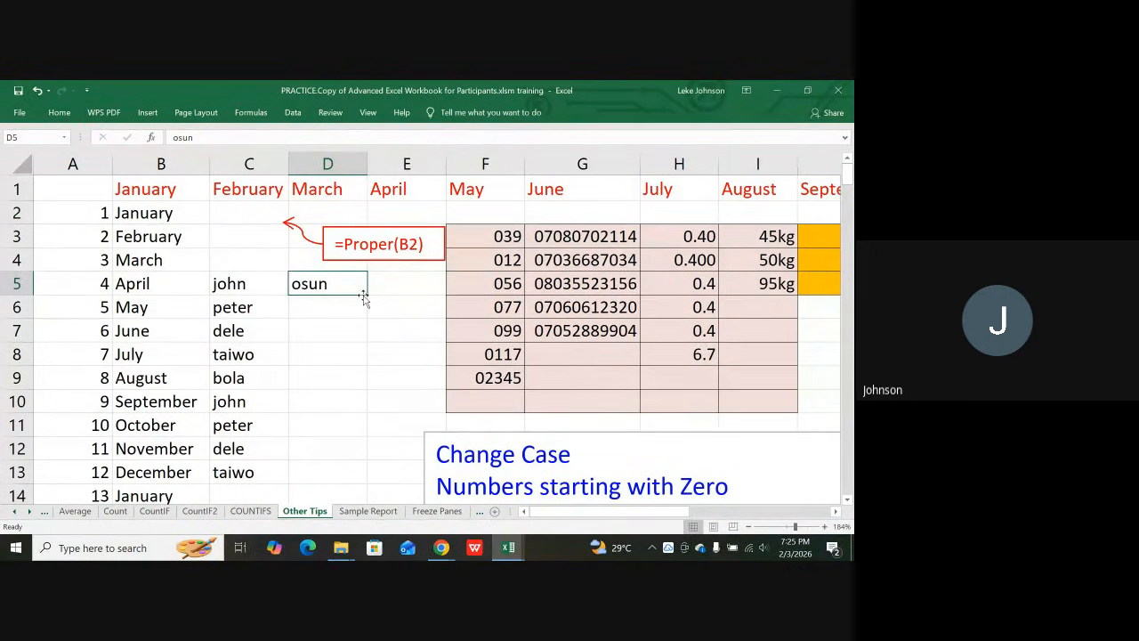
drag(363, 296, 342, 282)
drag(366, 292, 341, 473)
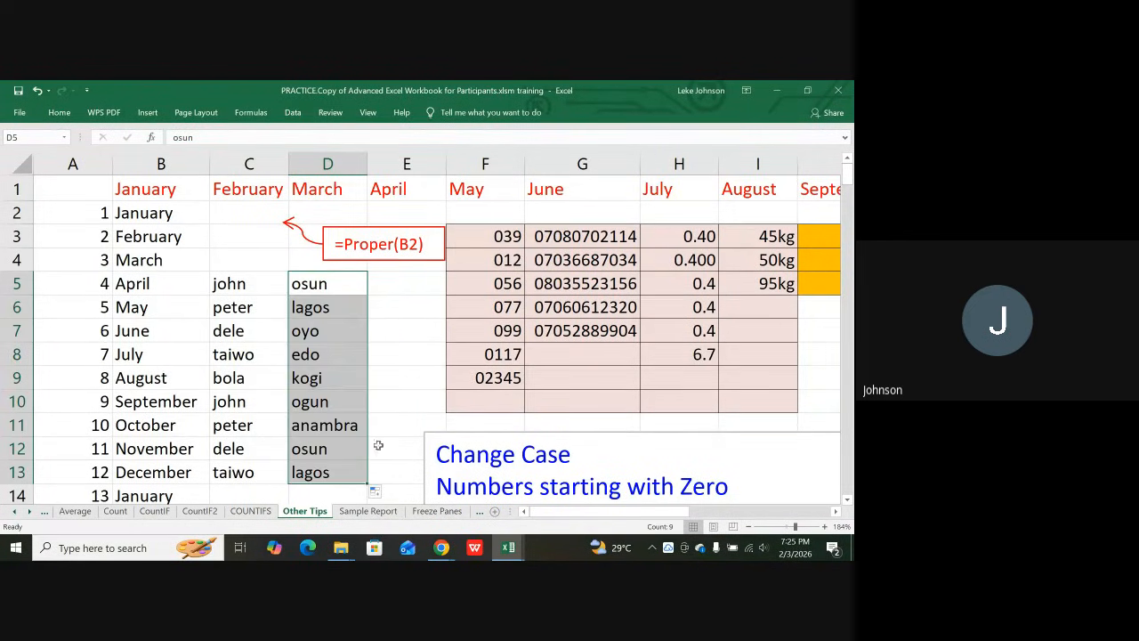
click(384, 353)
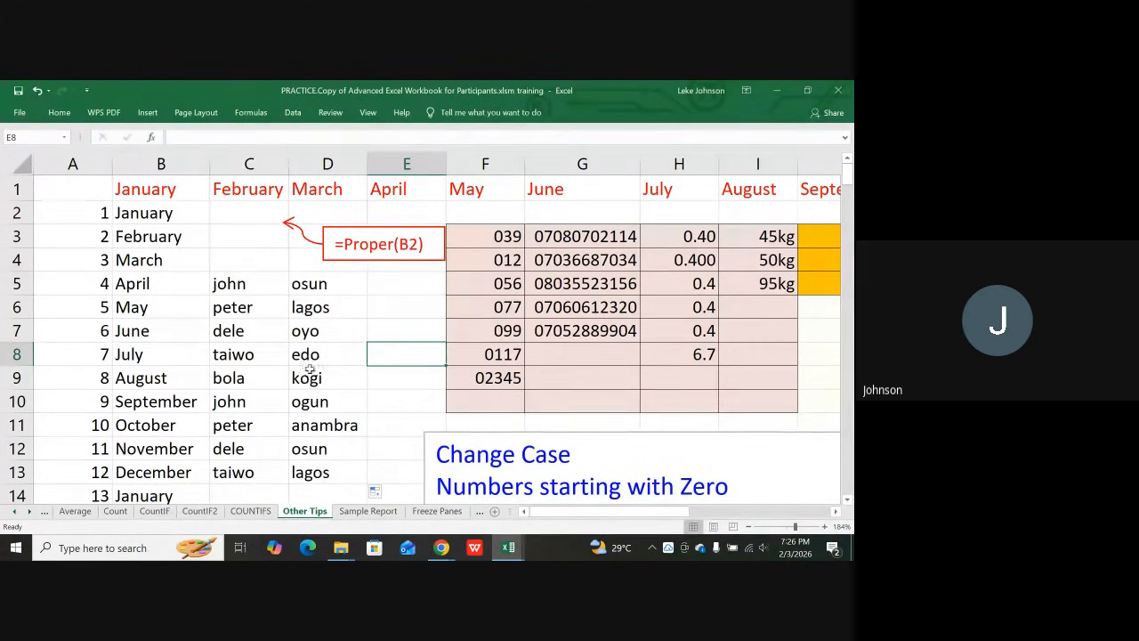
- Replace the entry in D5 with edo and refill the states series down to D13
click(332, 285)
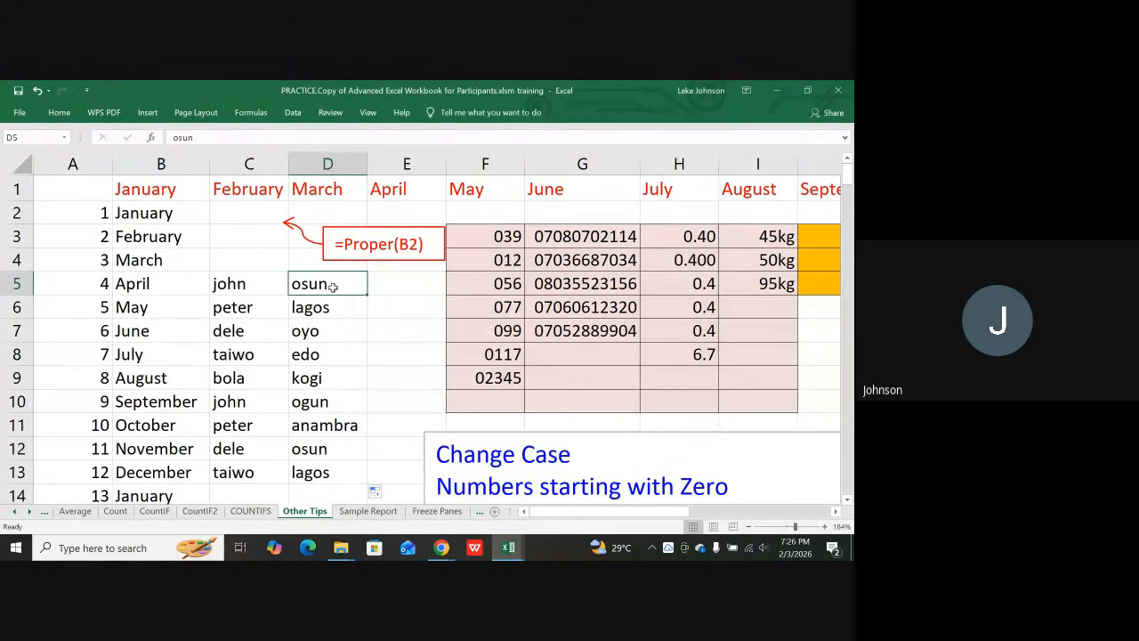
text(o)
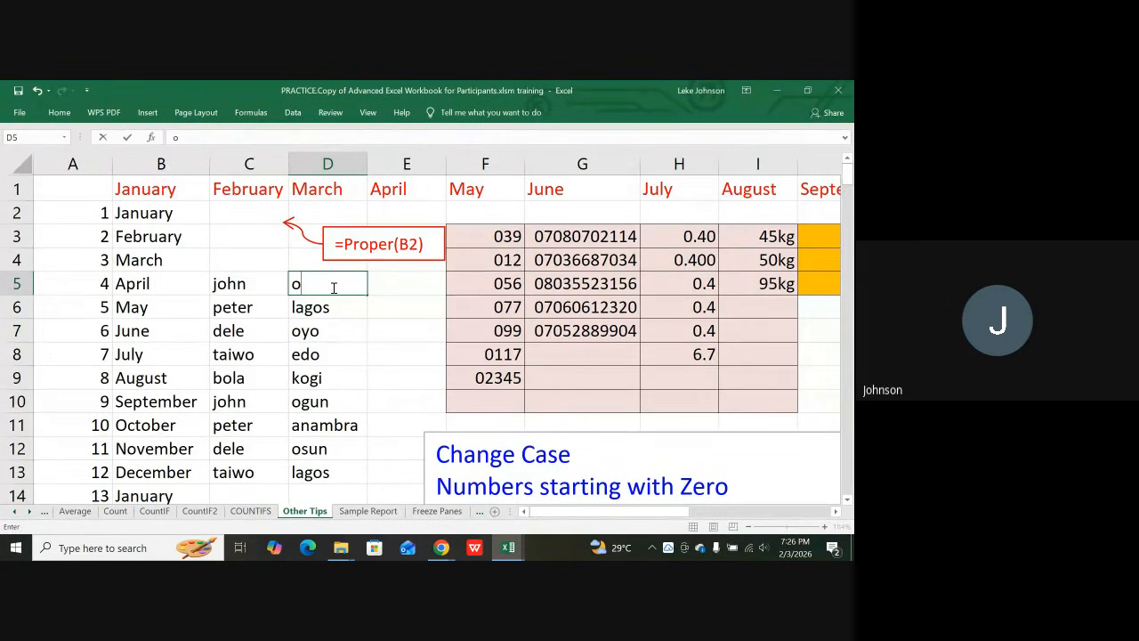
key(BackSpace)
text(edo)
key(ctrl+Return)
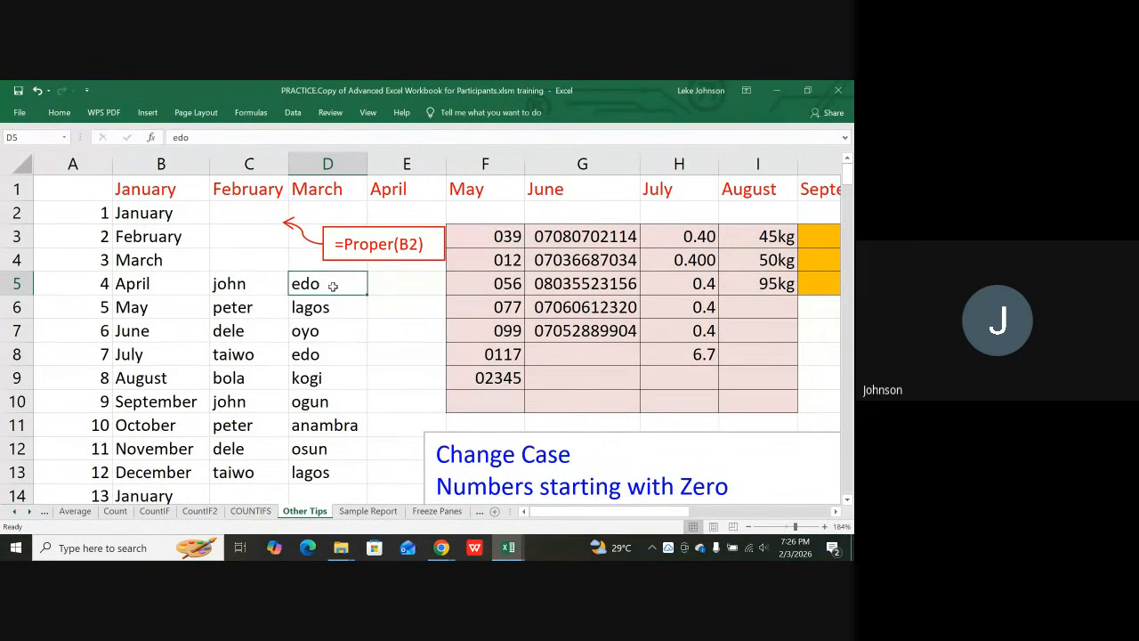
drag(366, 295, 322, 477)
click(358, 328)
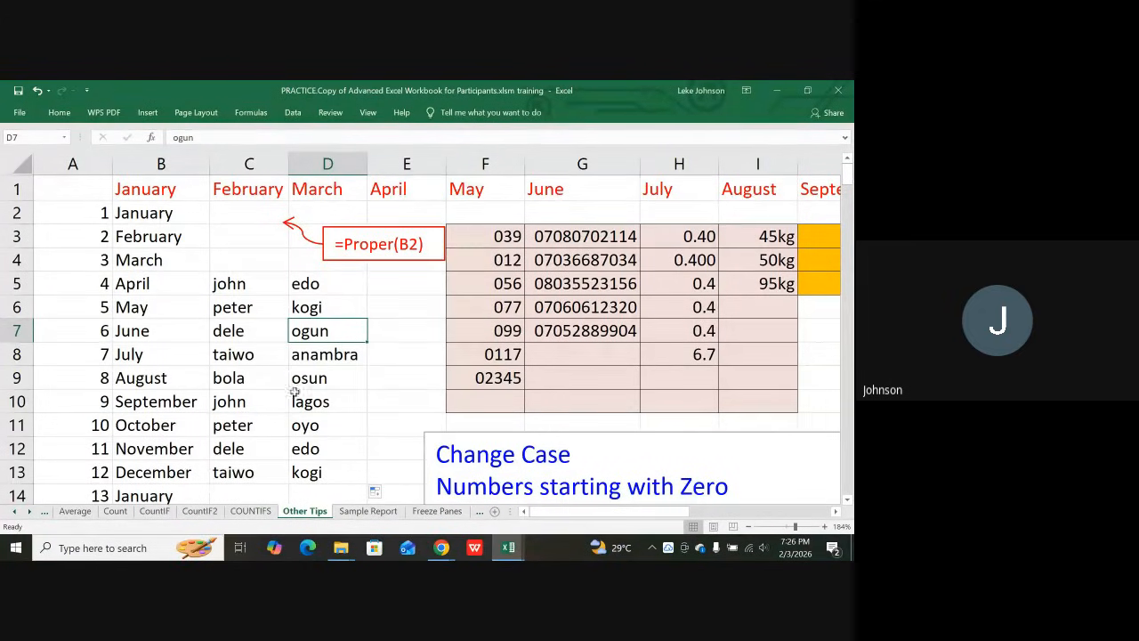
click(231, 286)
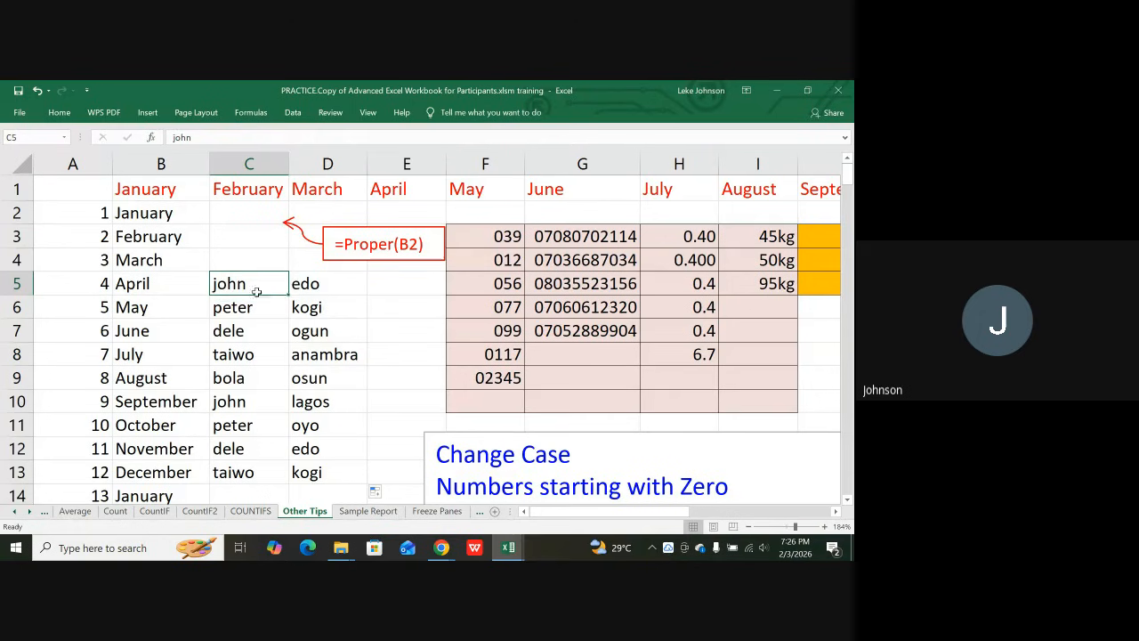
click(317, 286)
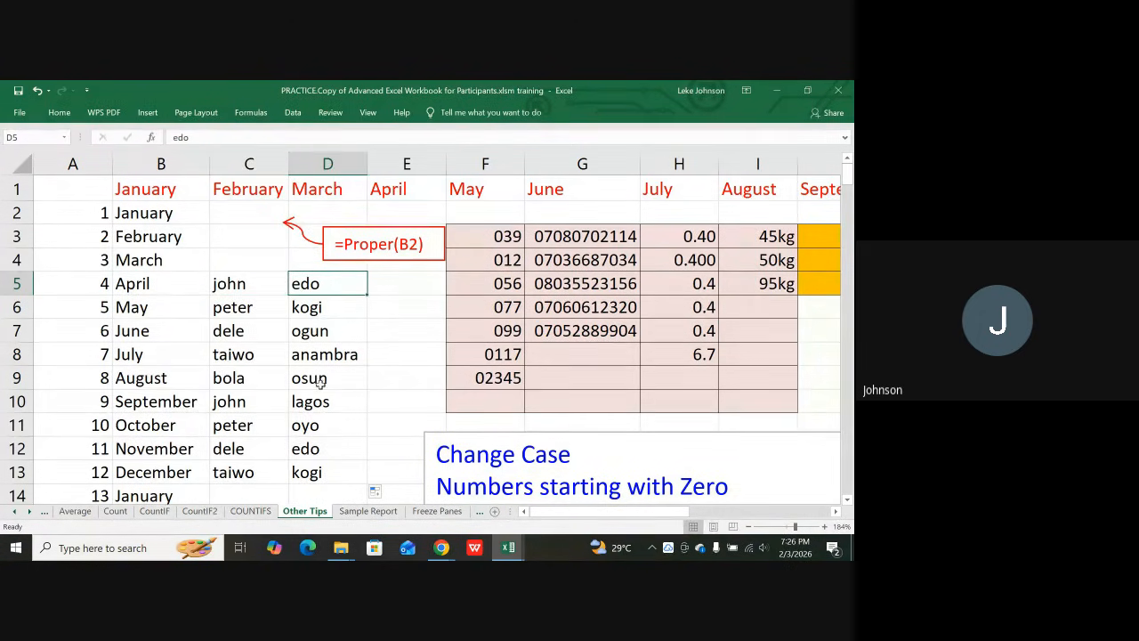
- Enter the formula =PROPER(C5) in cell E5 to convert the first name in column C to proper case
scroll(318, 388, down, 1)
scroll(318, 388, down, 3)
scroll(317, 387, up, 2)
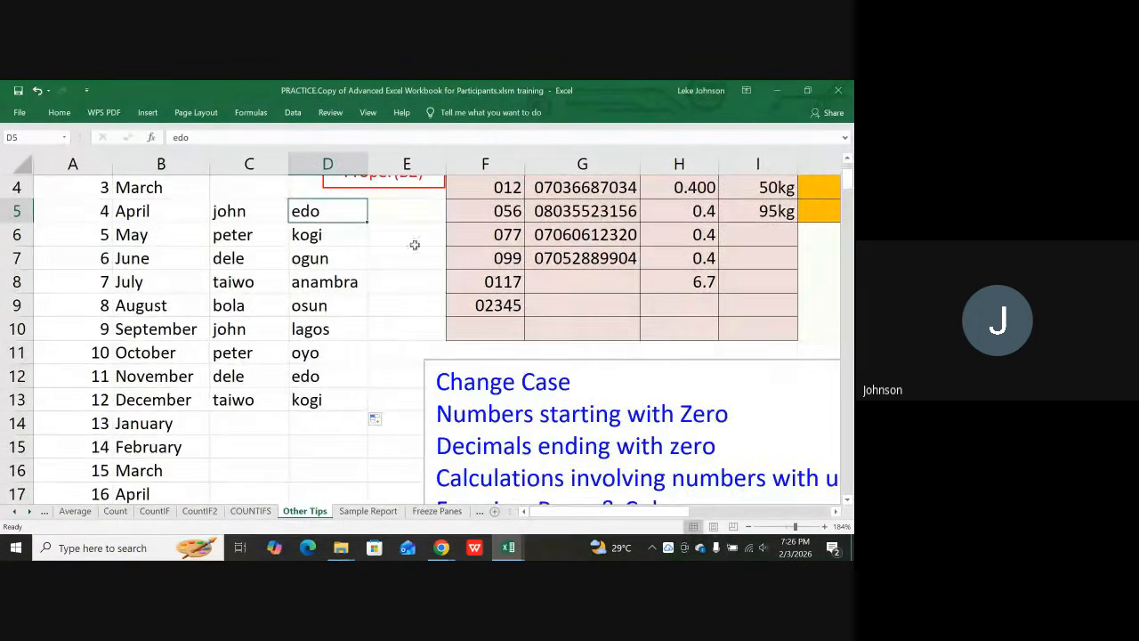
click(410, 211)
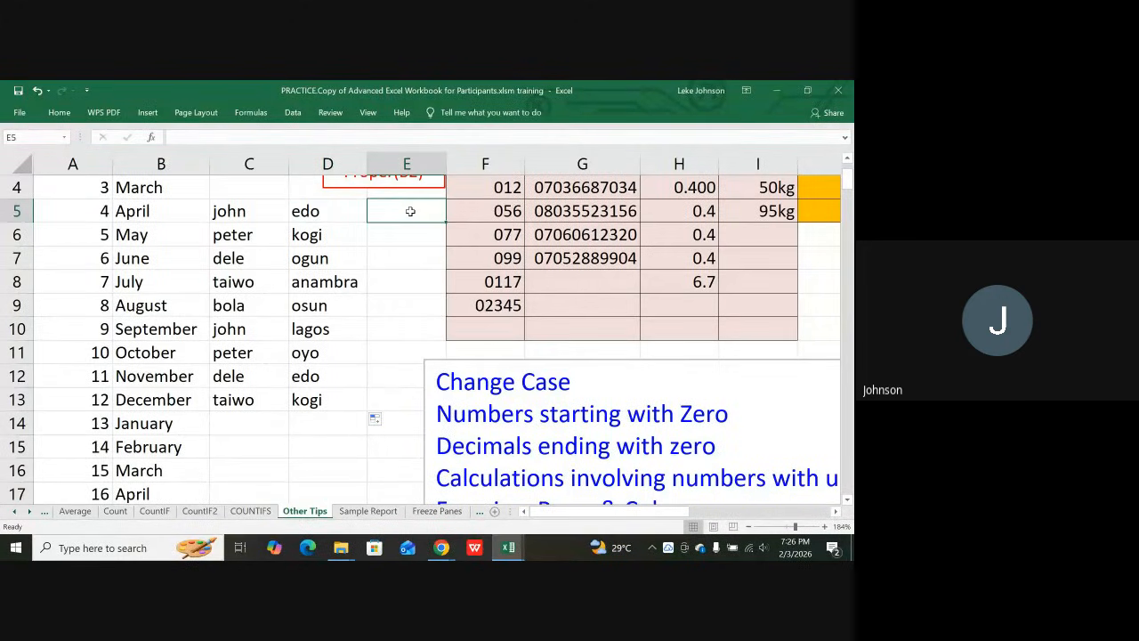
text(=)
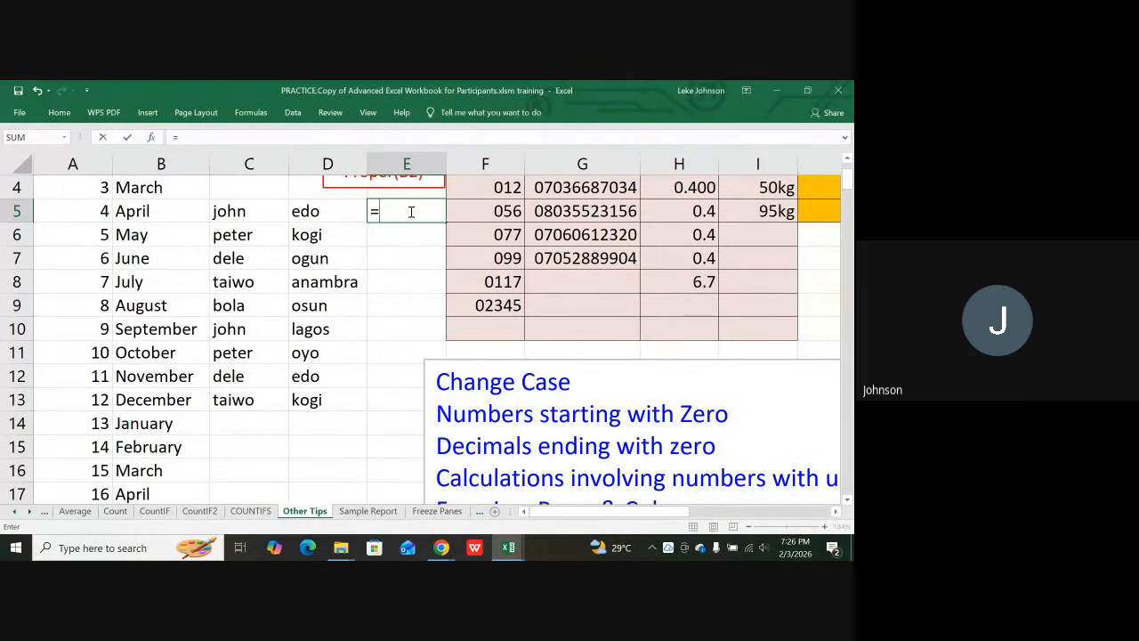
text(pr)
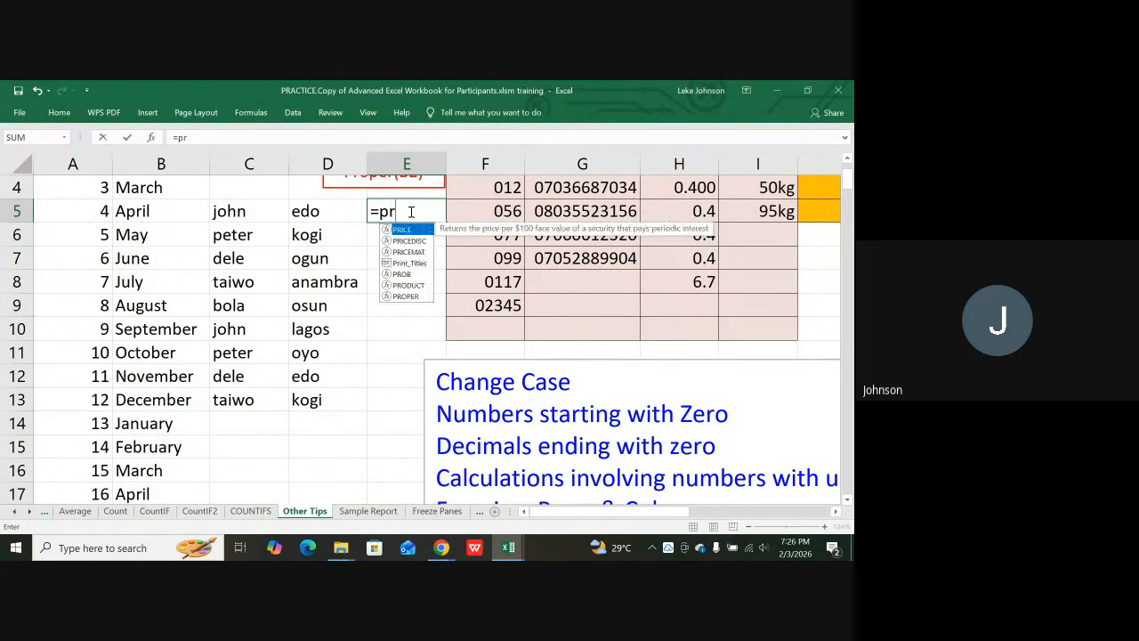
text(oper)
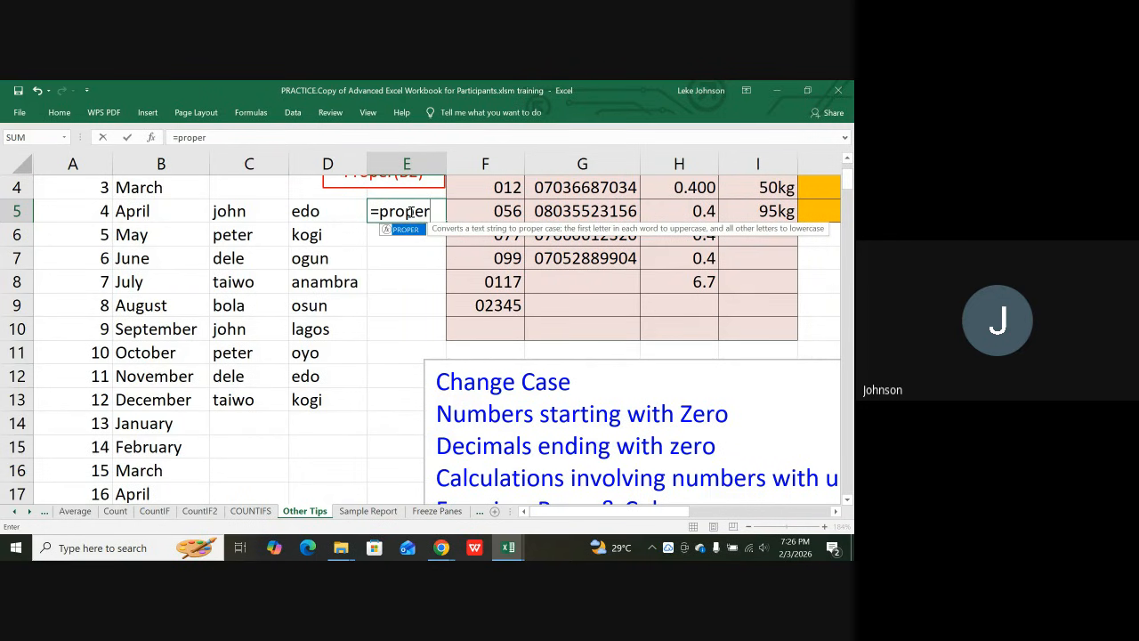
text(()
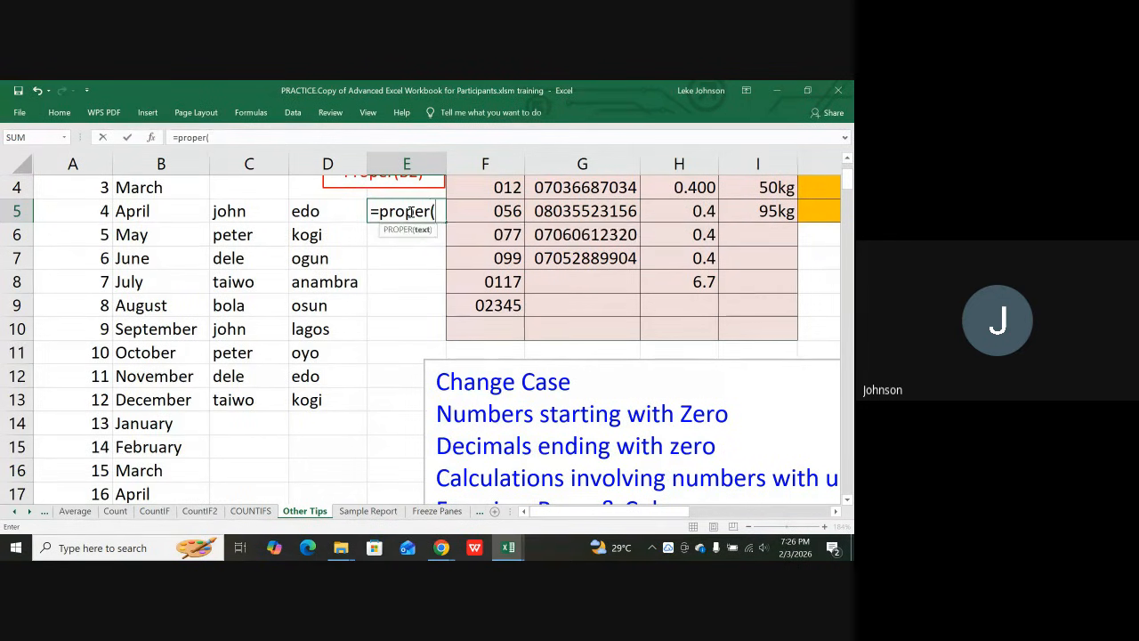
click(233, 209)
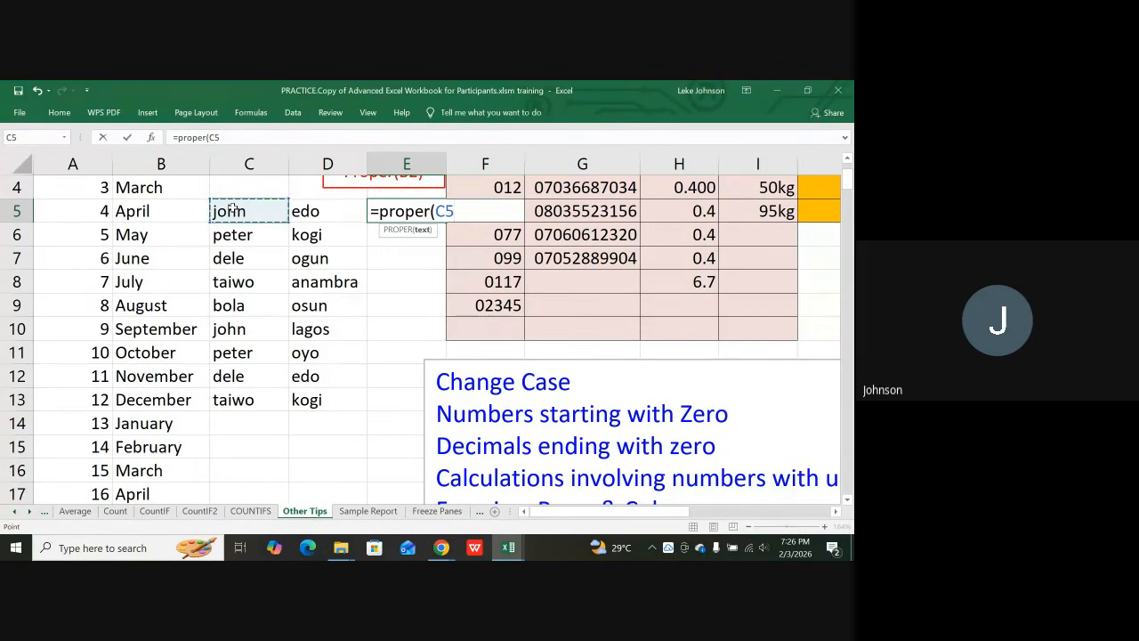
text())
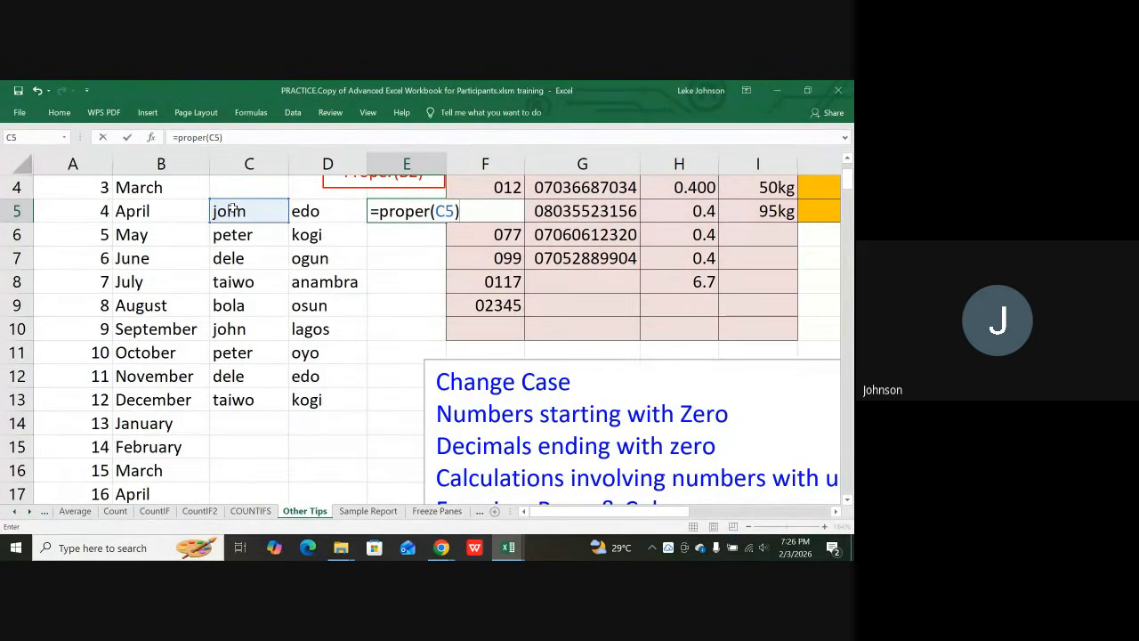
click(381, 237)
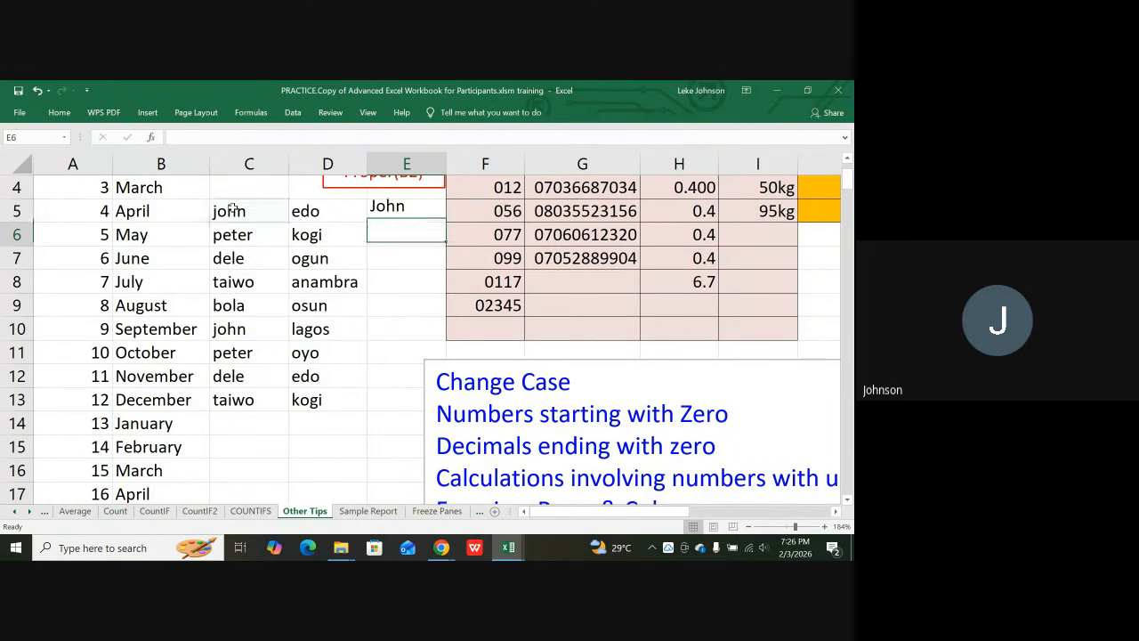
- Fill the PROPER formula from E5 down column E to the end of the adjoining data
click(412, 215)
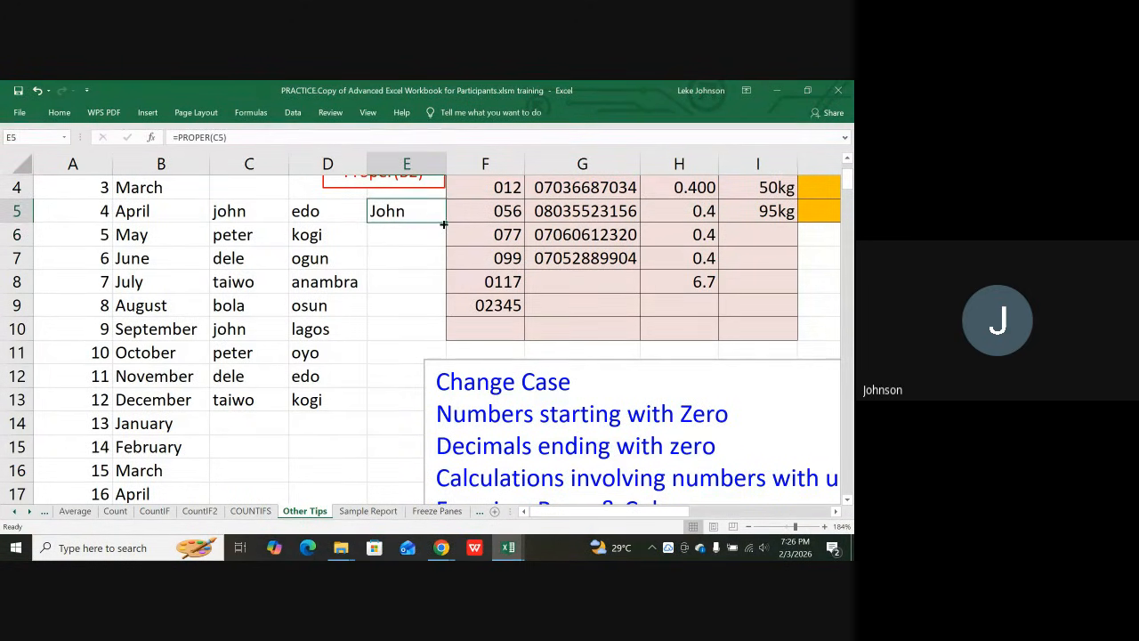
double_click(443, 224)
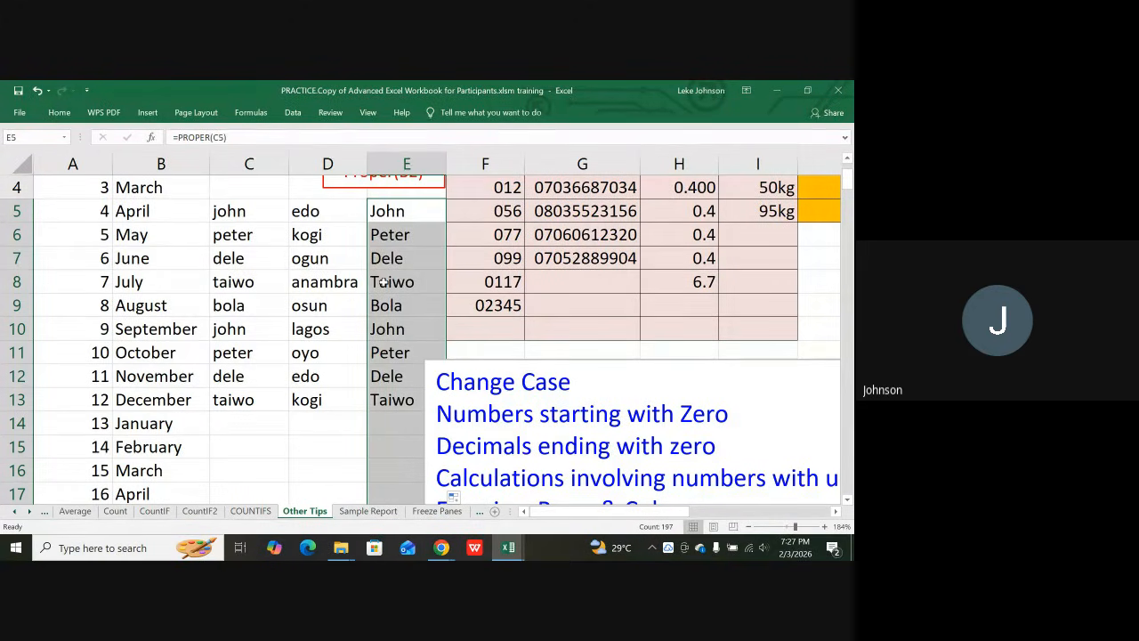
click(378, 417)
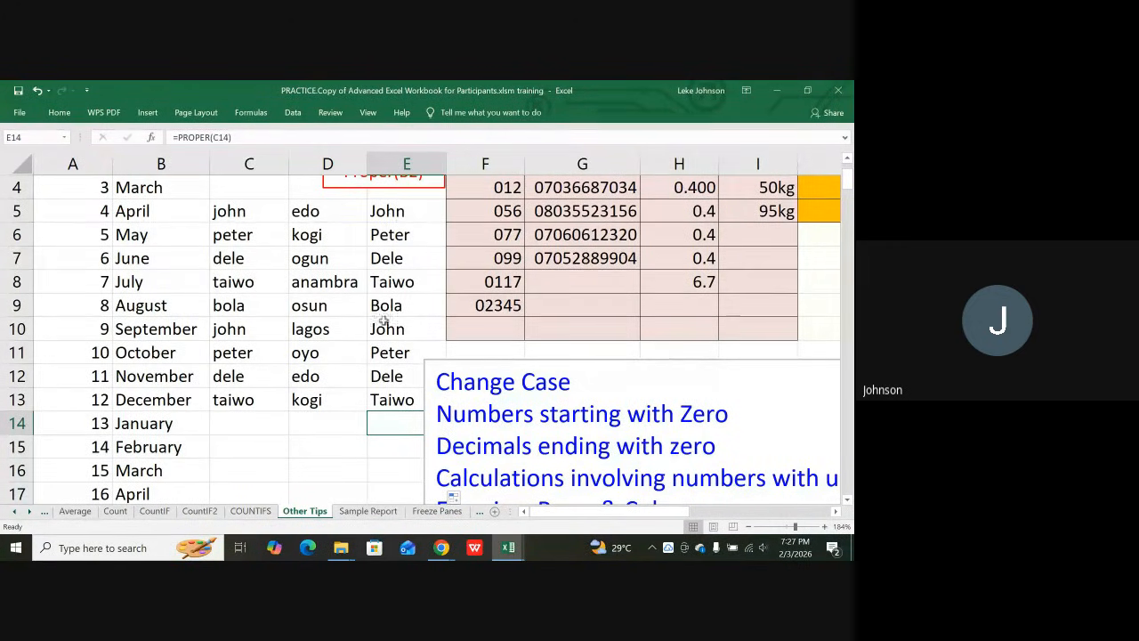
- Examine the stored values behind the leading-zero, decimal and unit-formatted numbers in G4, H3:H4, I4:I5, K5 and J3
scroll(452, 331, up, 1)
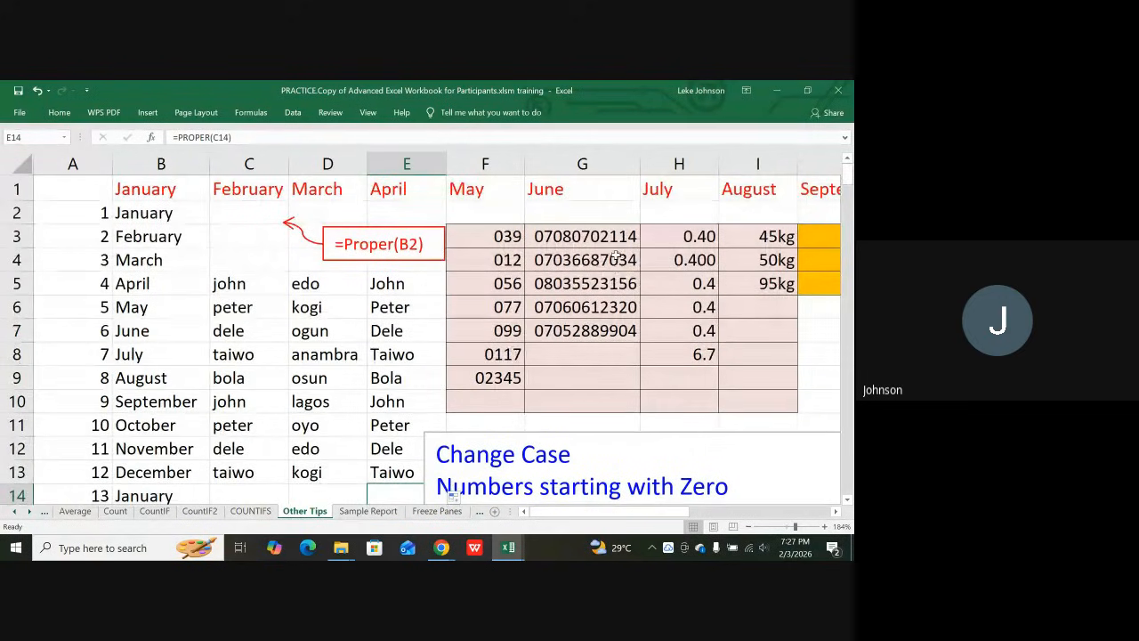
click(614, 255)
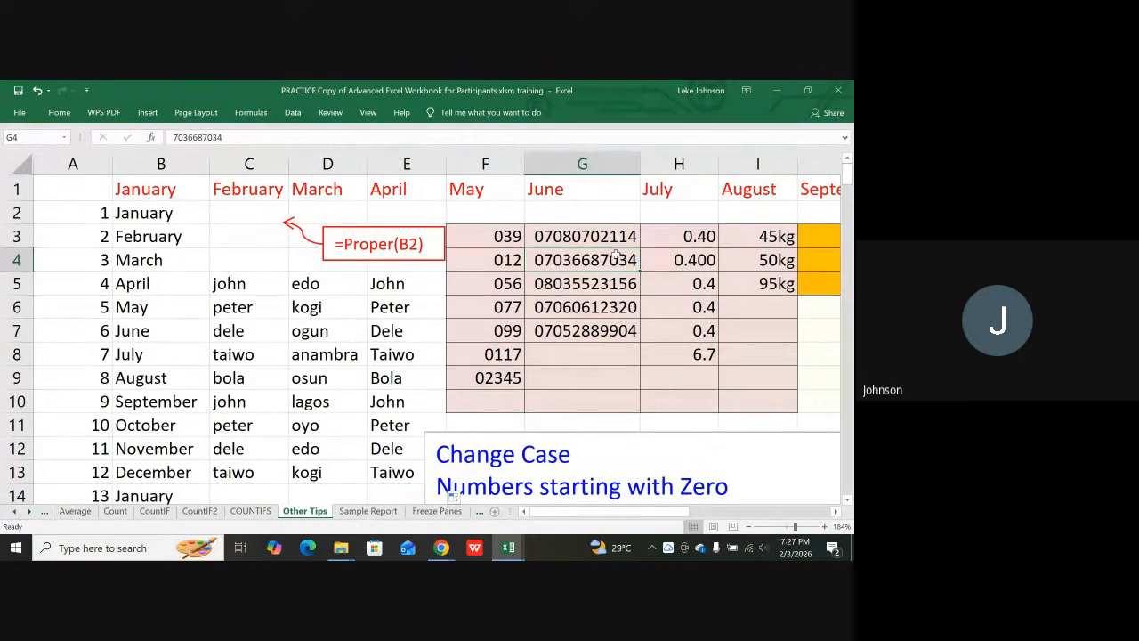
click(684, 235)
click(689, 258)
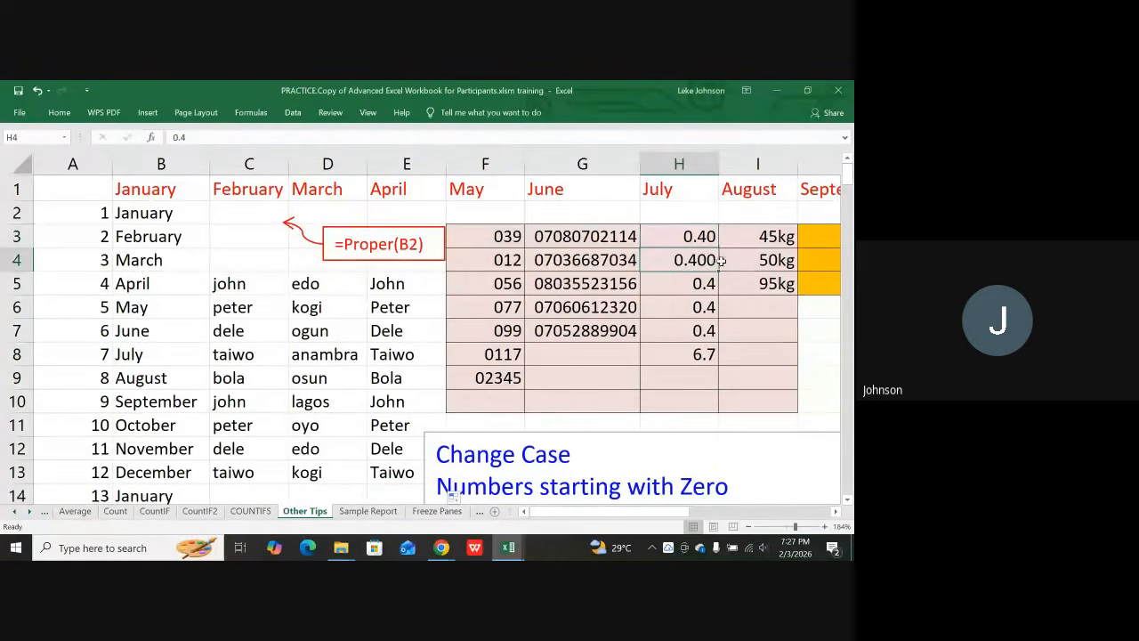
click(750, 260)
click(755, 277)
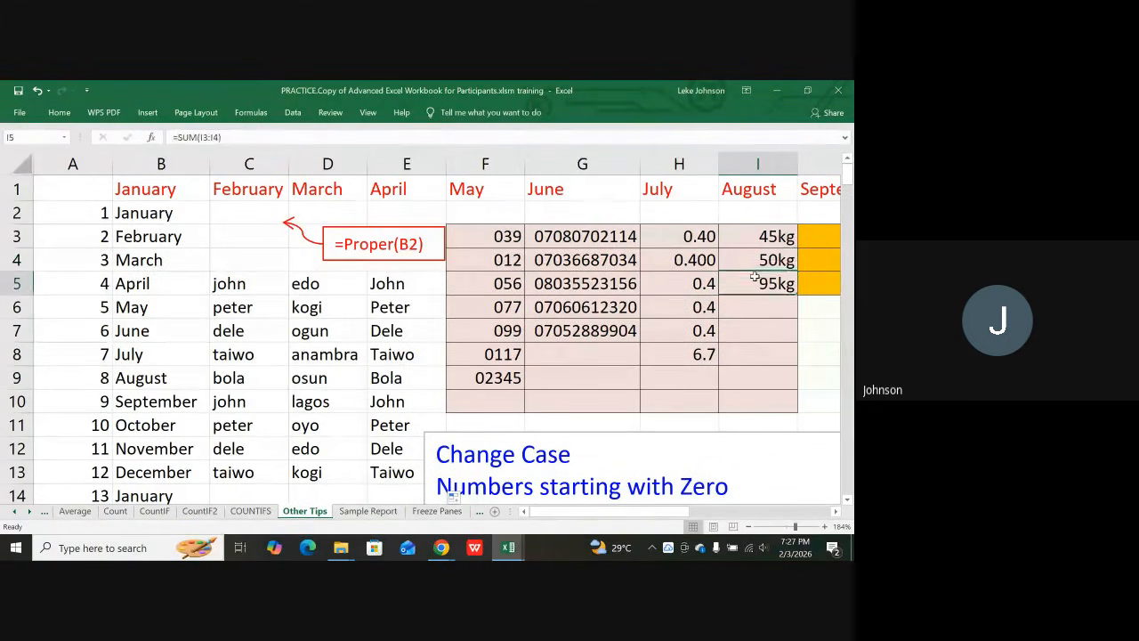
key(Right)
key(Right)
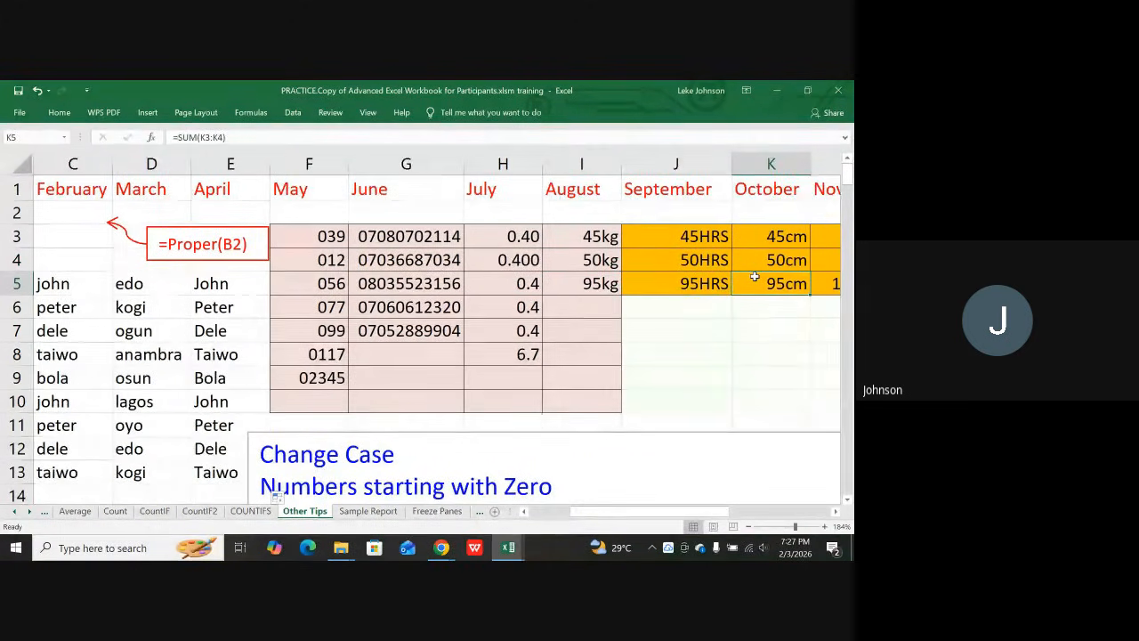
click(672, 233)
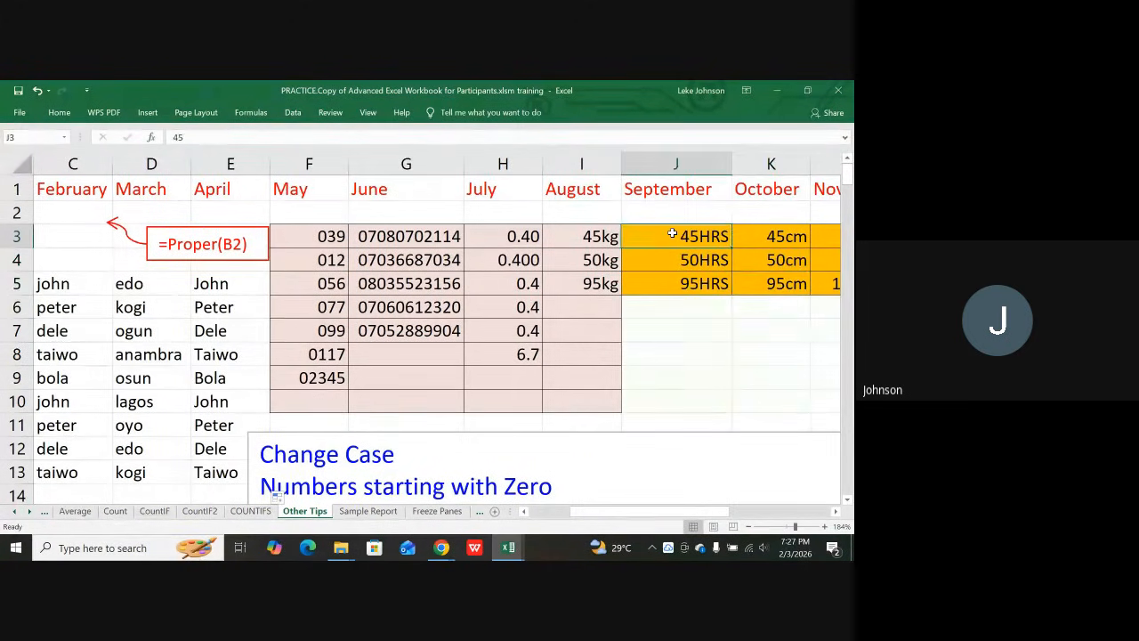
- Examine the stored values behind the currency-formatted amounts in row 3, from column L through column O
key(Right)
key(Right)
key(Right)
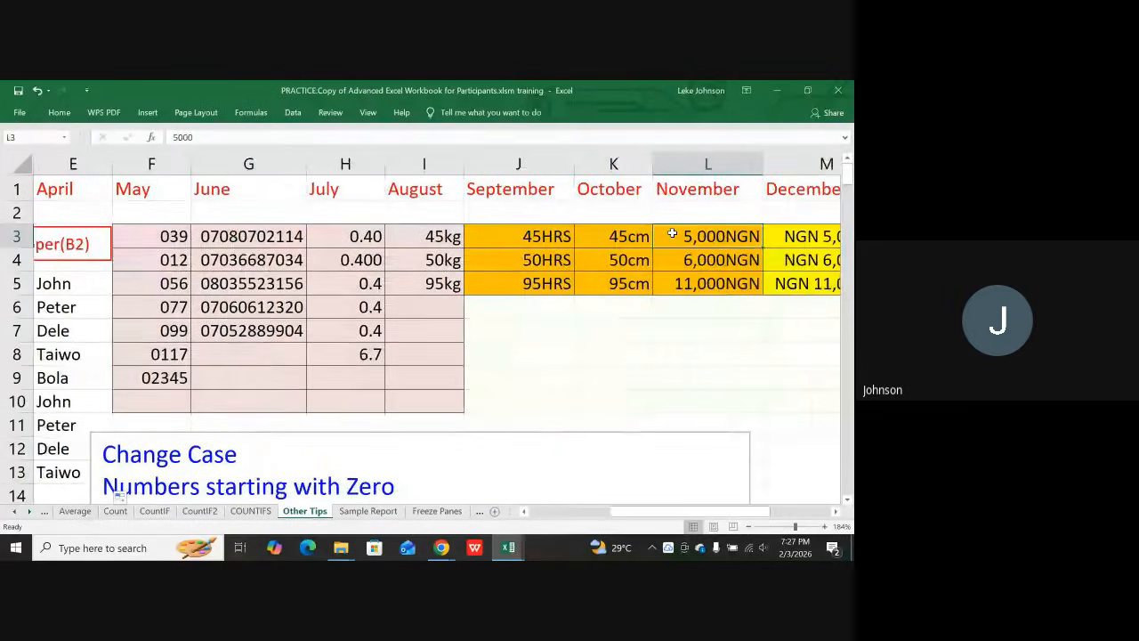
key(Right)
key(Right)
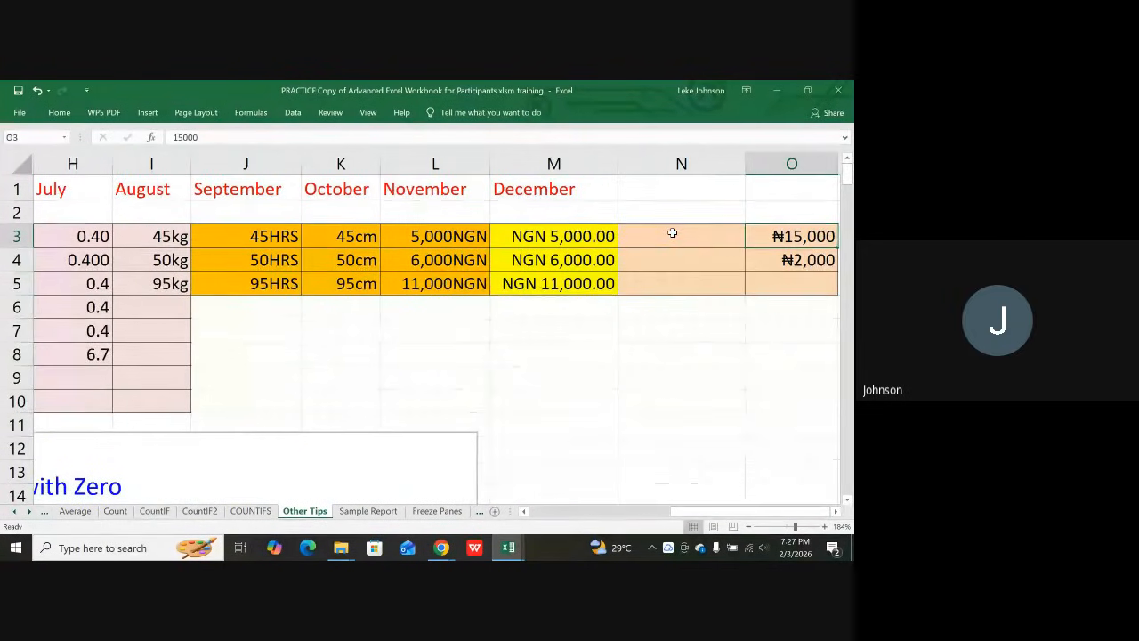
key(Right)
key(Right)
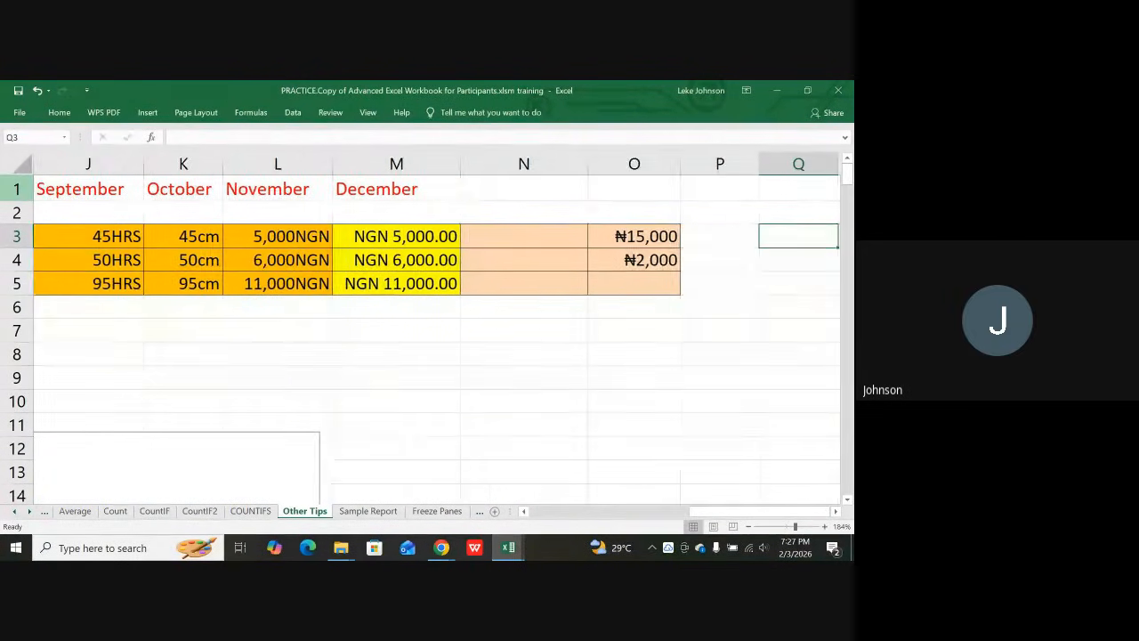
key(Left)
key(Left)
key(Left)
key(Left)
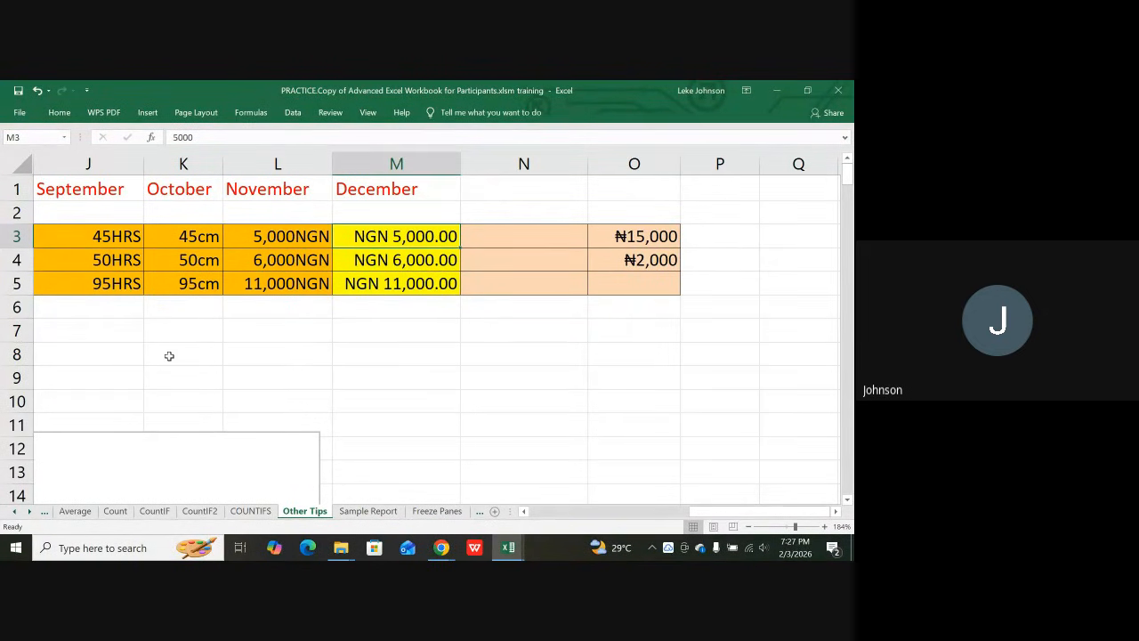
- Return to the start of the data and read the list of Excel tips in the text box below it
key(Left)
key(Left)
key(Left)
key(Left)
key(Left)
key(Left)
key(Left)
key(Left)
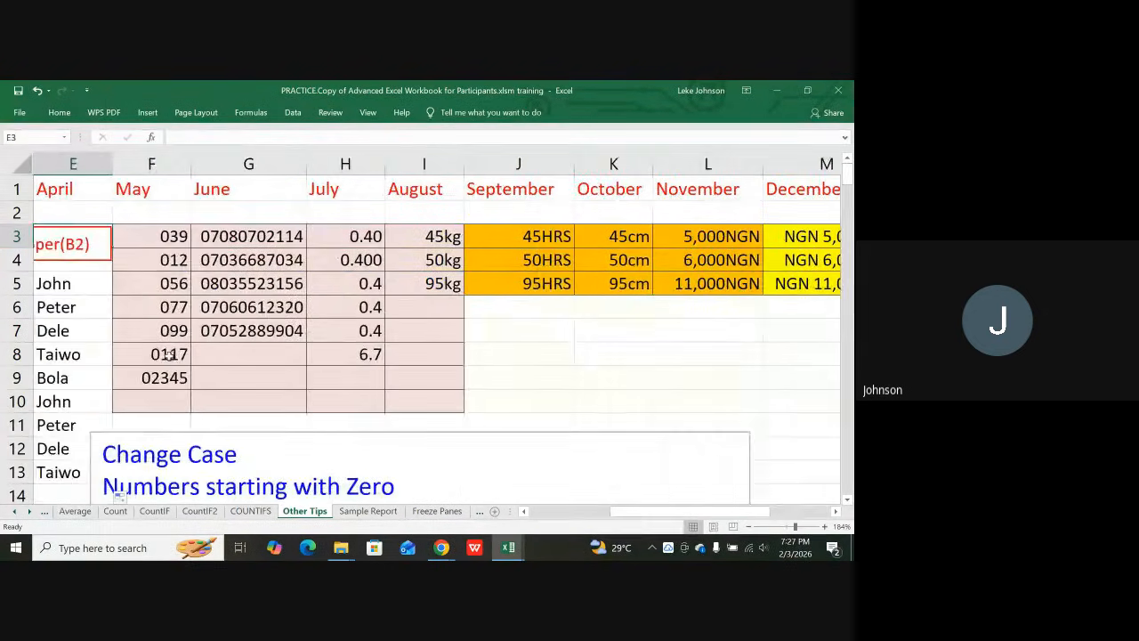
scroll(199, 348, down, 3)
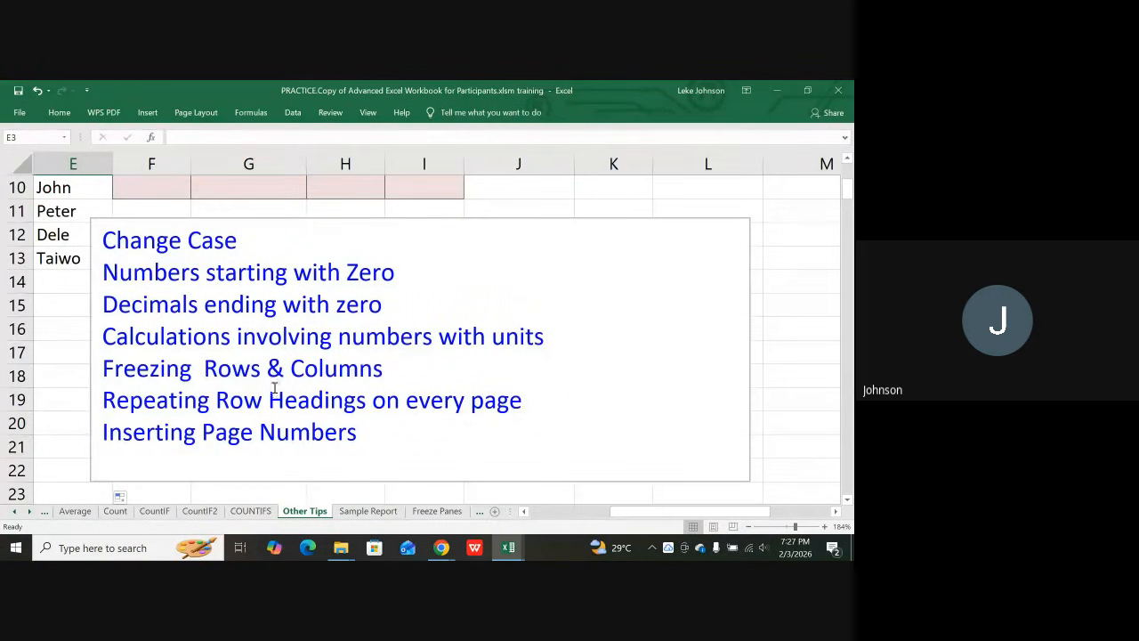
- Open the Function Information sheet and review its logical, text, lookup, date and statistics functions with their uses and syntax
click(15, 515)
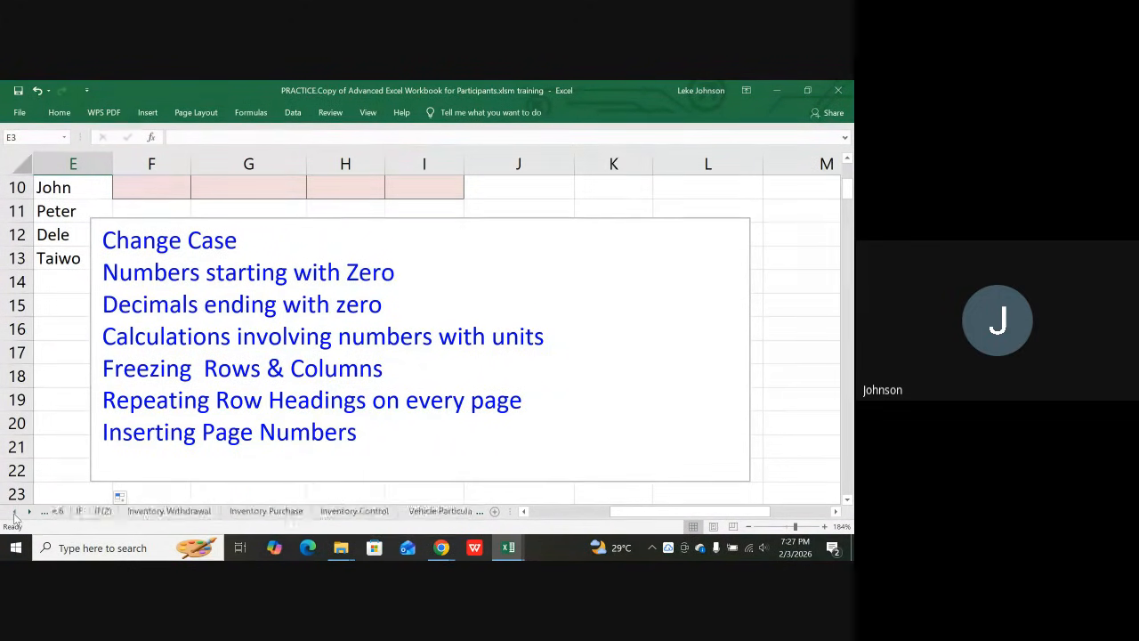
click(14, 515)
click(14, 515)
click(14, 515)
click(14, 515)
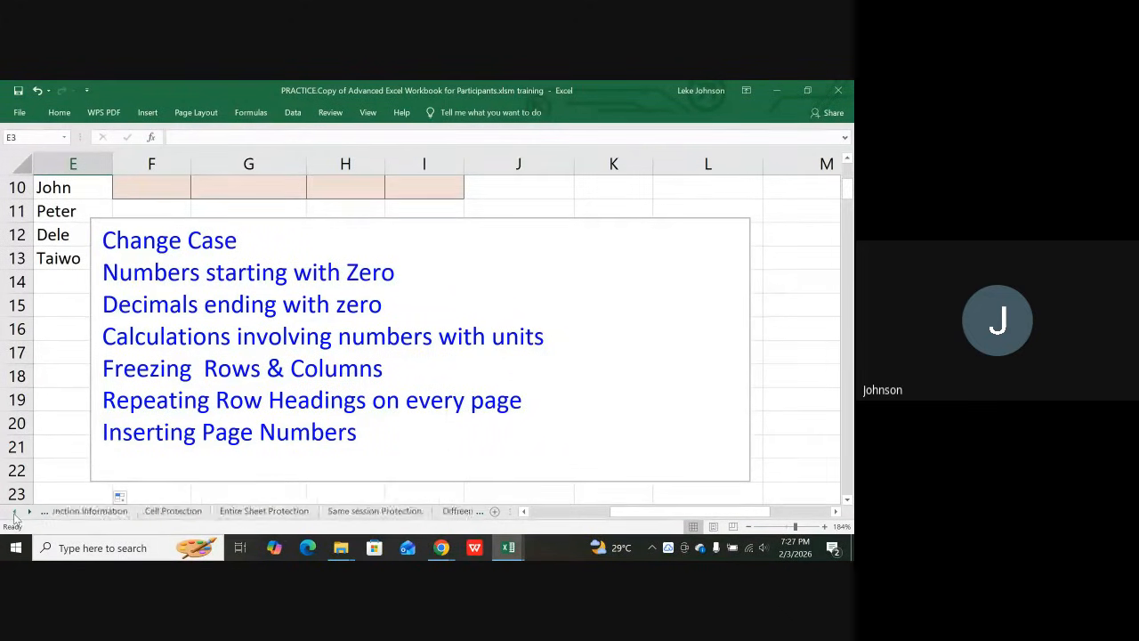
click(14, 516)
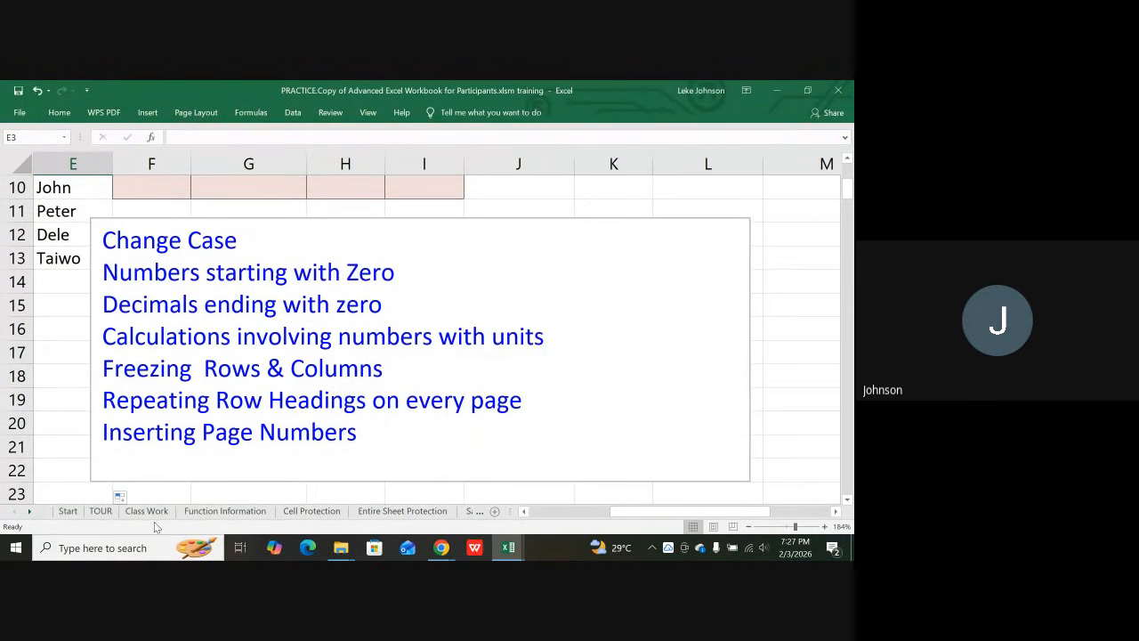
click(224, 511)
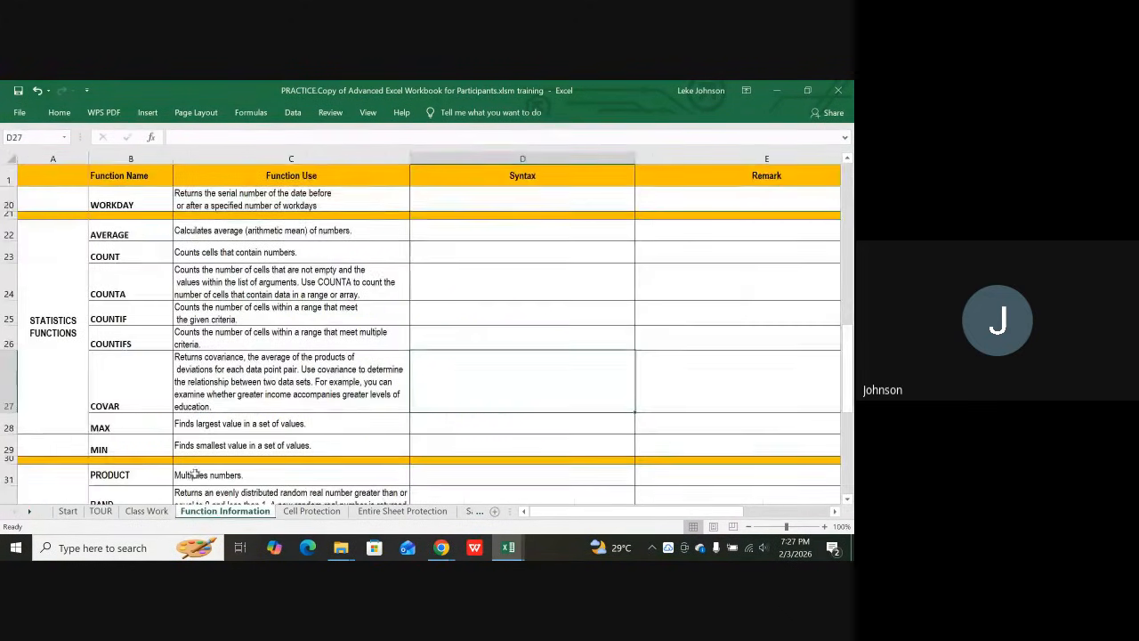
scroll(121, 398, up, 2)
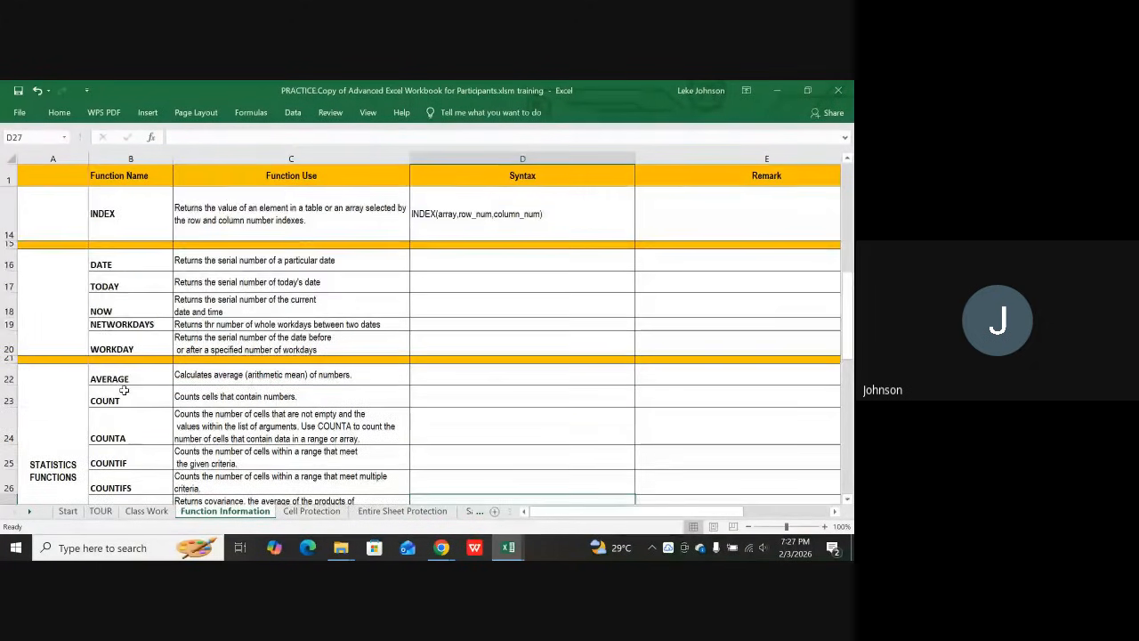
scroll(124, 390, up, 2)
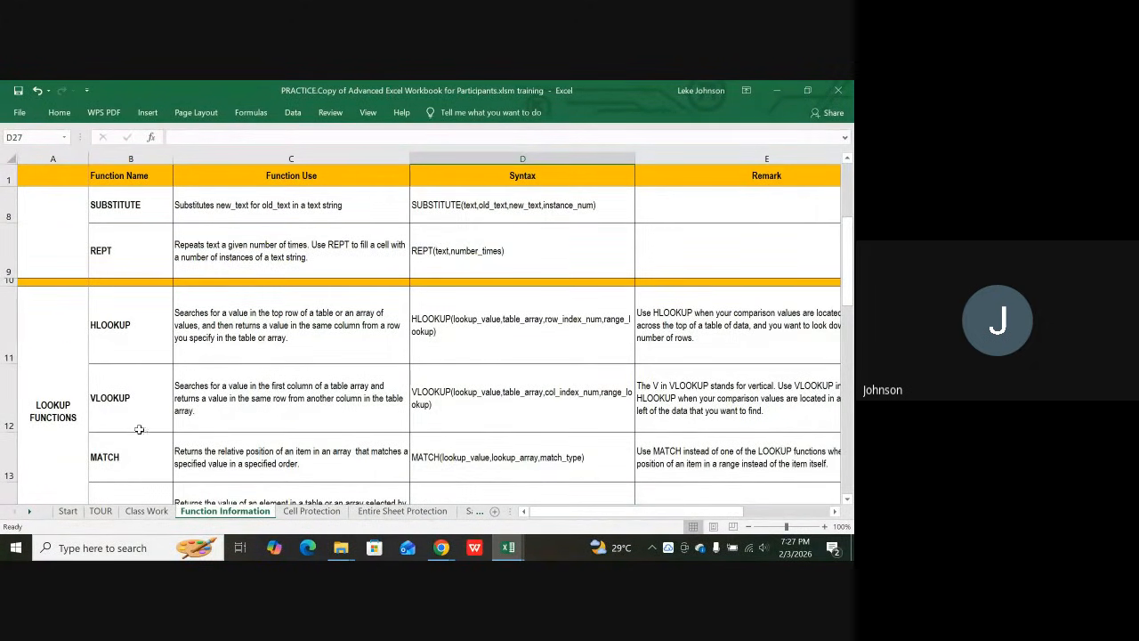
scroll(159, 427, down, 1)
scroll(162, 420, up, 3)
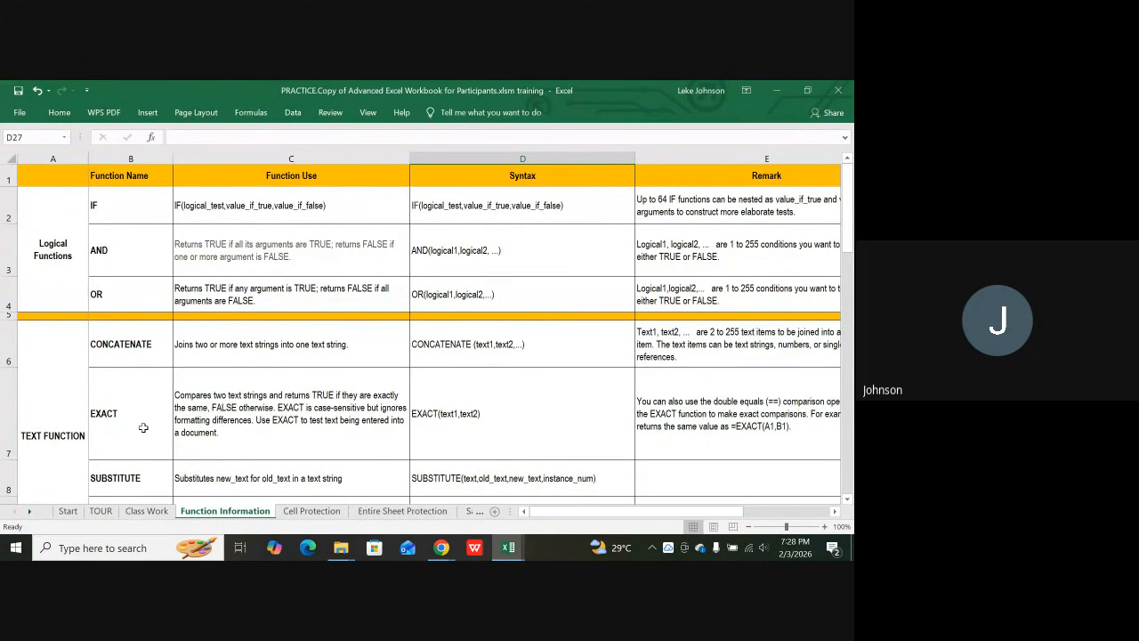
scroll(204, 420, down, 1)
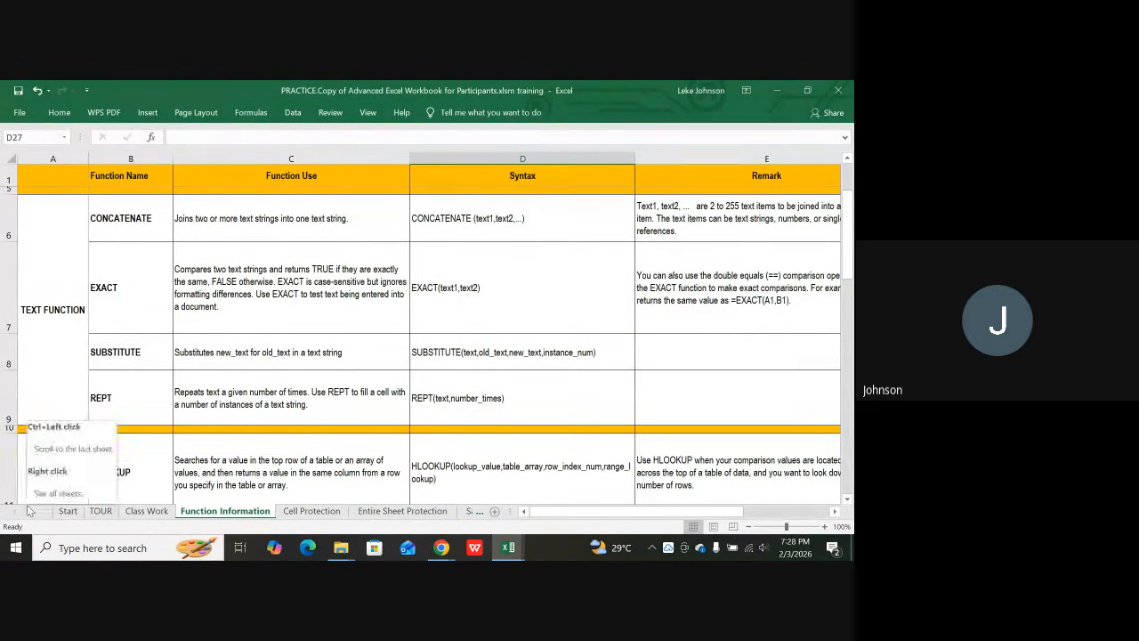
- Switch from the Function Information sheet to the Sample Report sheet
click(28, 509)
click(28, 510)
click(28, 510)
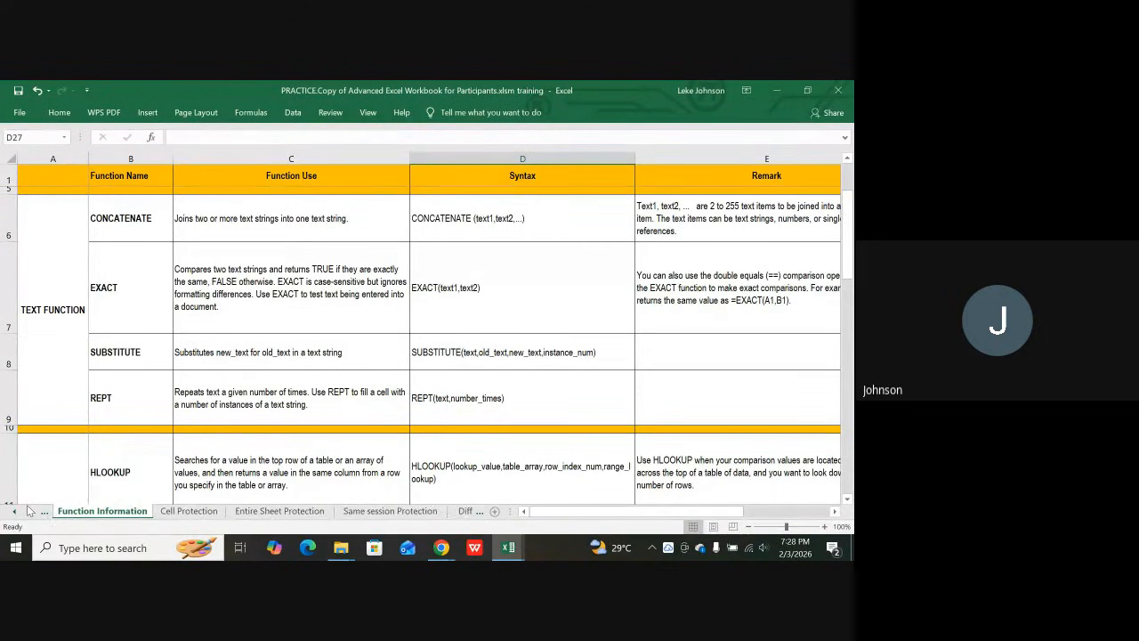
click(27, 510)
click(27, 510)
click(28, 510)
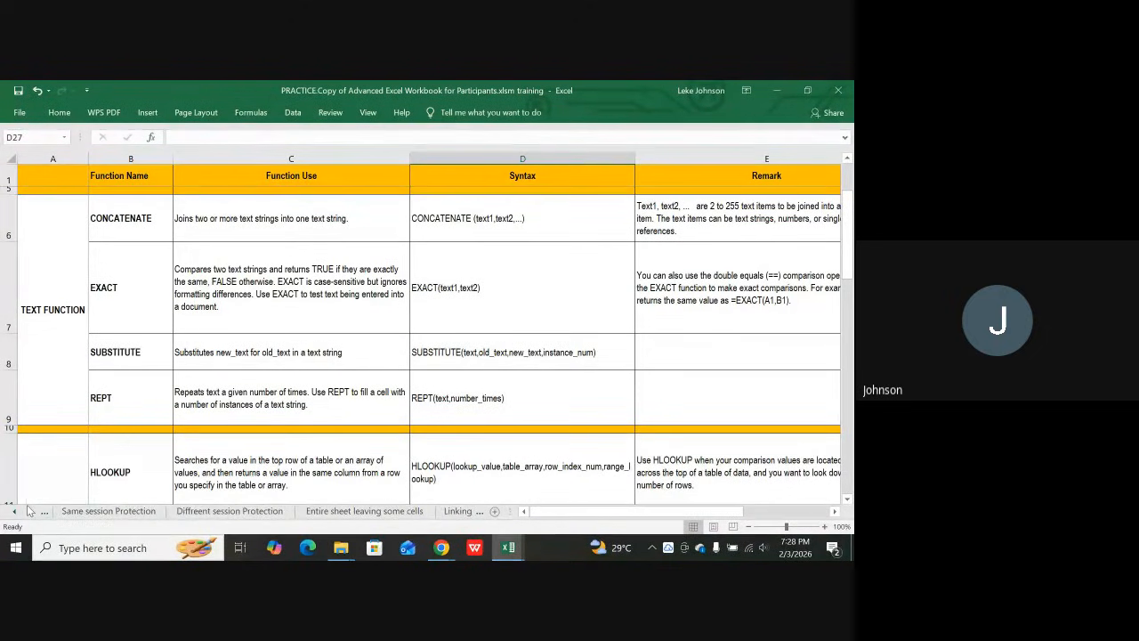
click(28, 510)
click(28, 510)
click(27, 510)
click(28, 510)
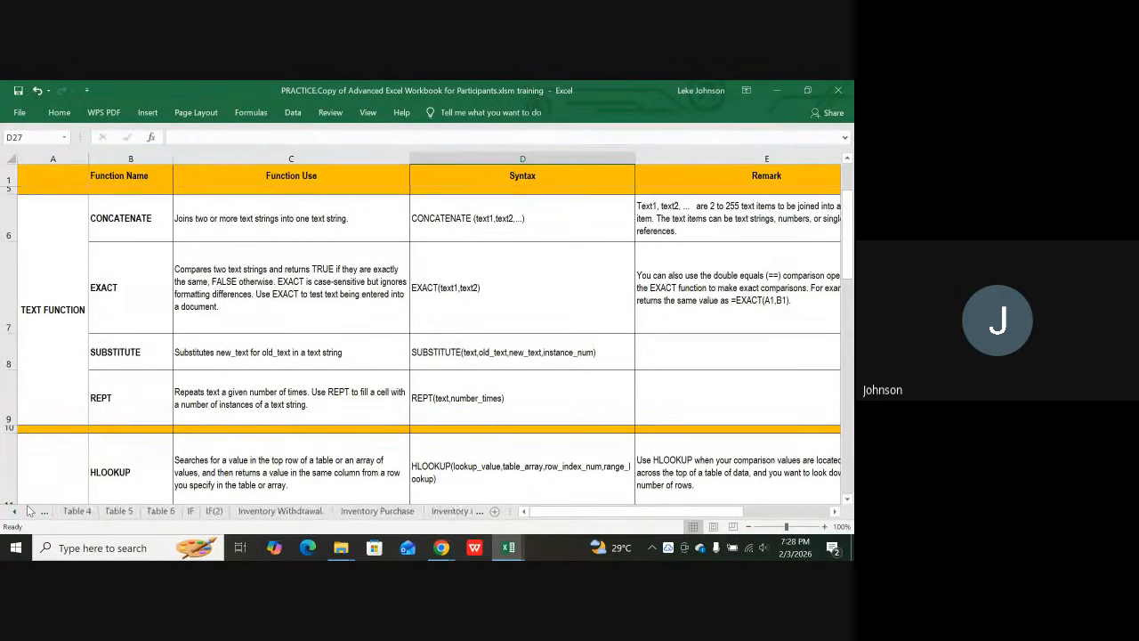
click(27, 510)
click(28, 509)
click(28, 510)
click(27, 510)
click(27, 510)
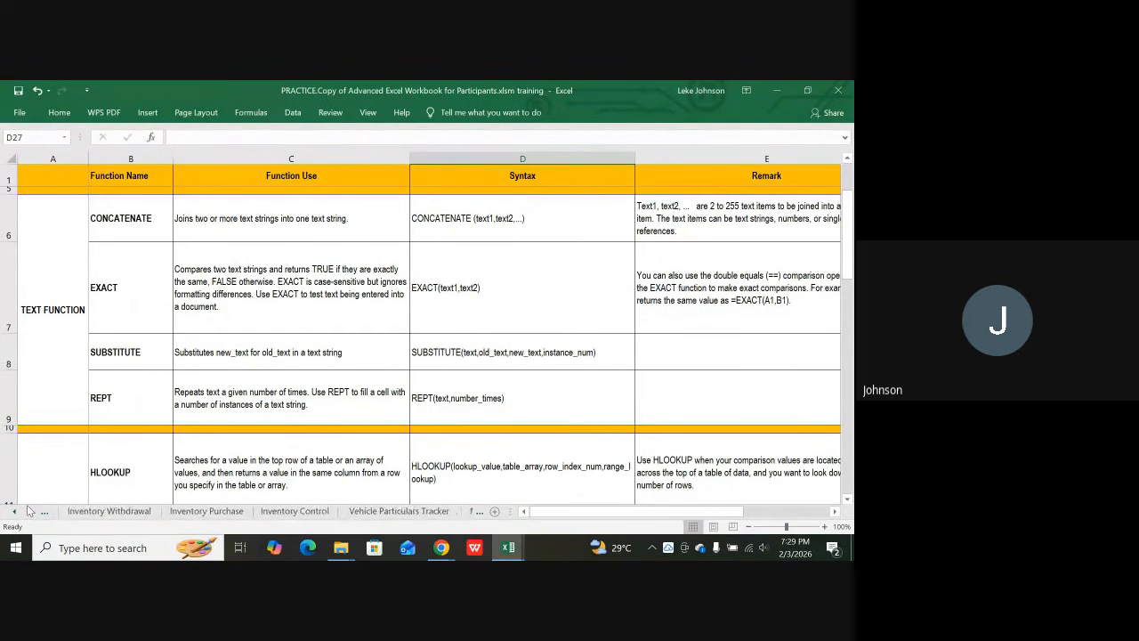
click(27, 510)
click(27, 510)
click(28, 510)
click(28, 510)
click(28, 510)
click(27, 510)
click(27, 510)
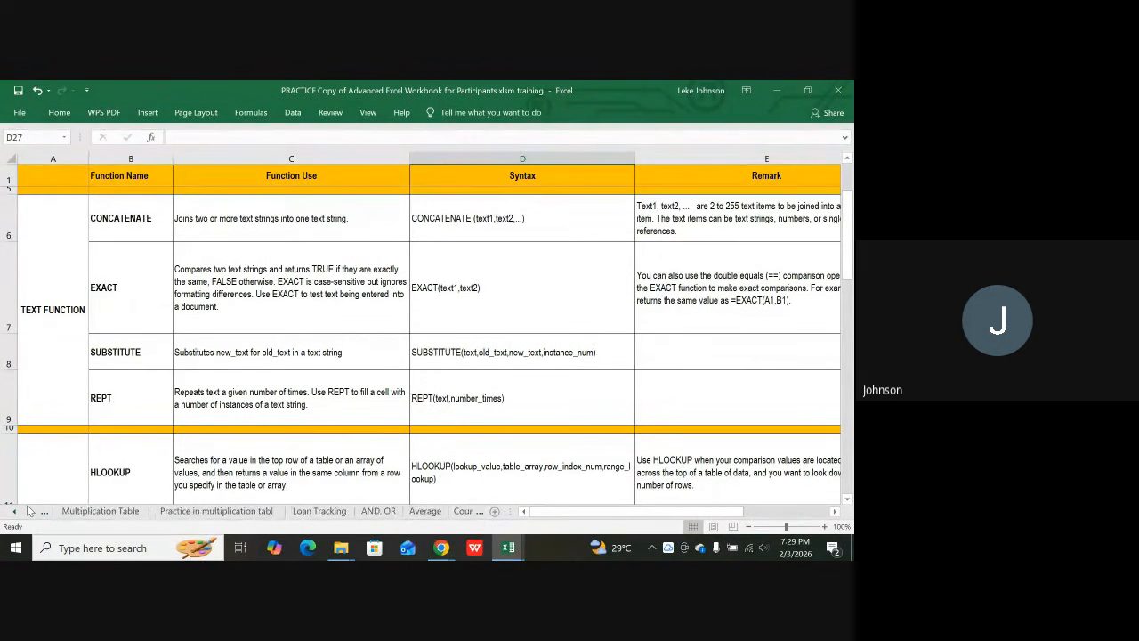
click(28, 510)
click(28, 510)
click(28, 510)
click(28, 510)
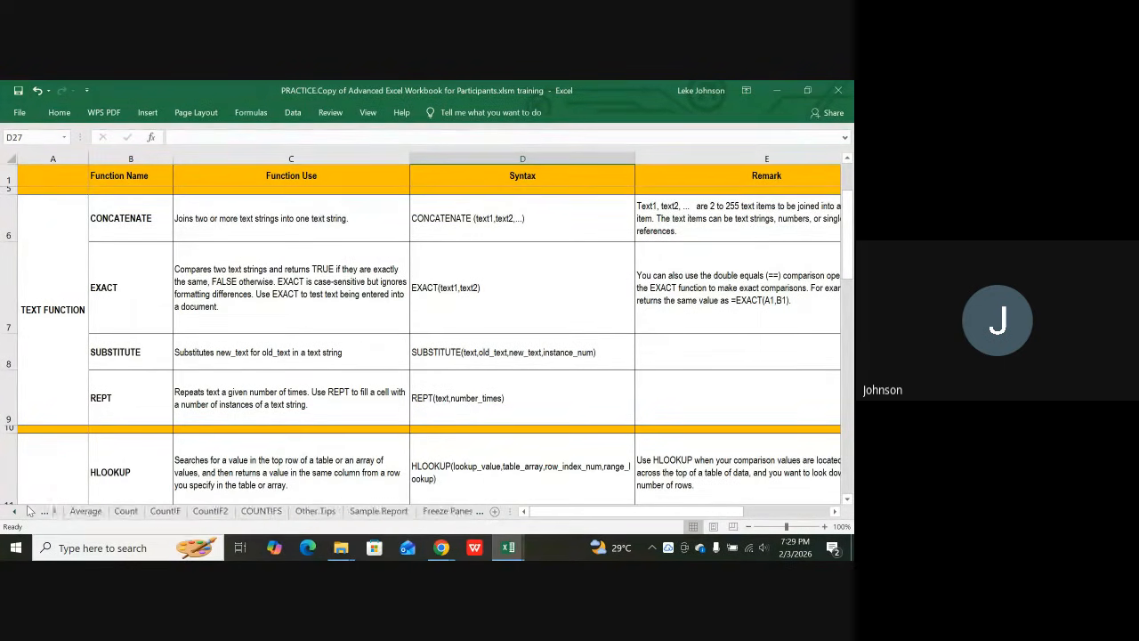
click(28, 510)
click(28, 510)
click(27, 510)
click(27, 510)
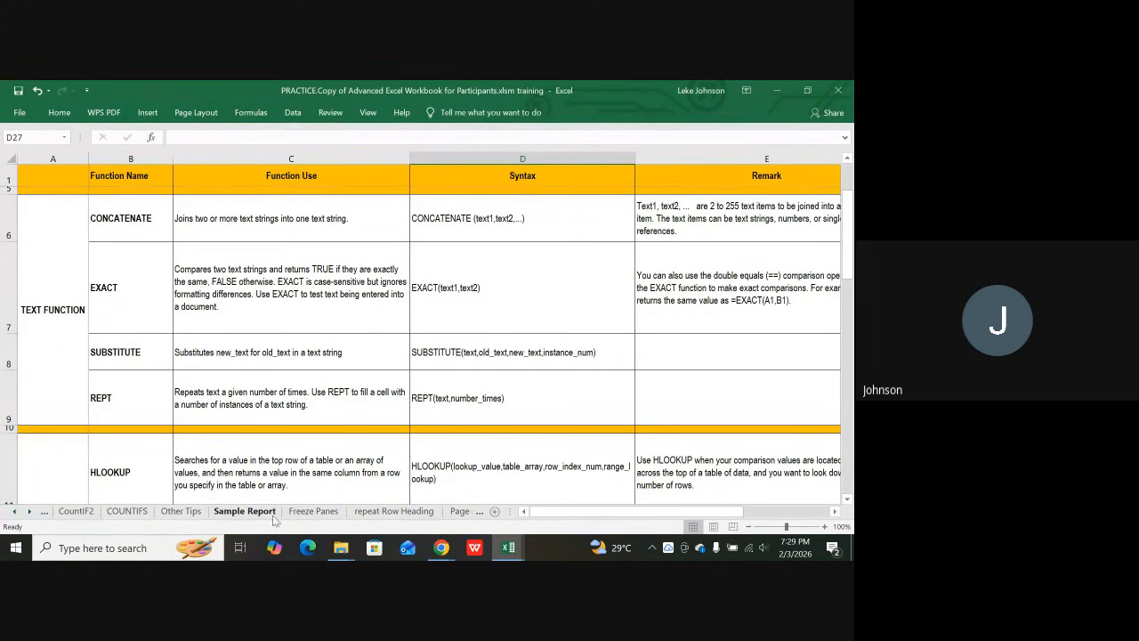
click(245, 511)
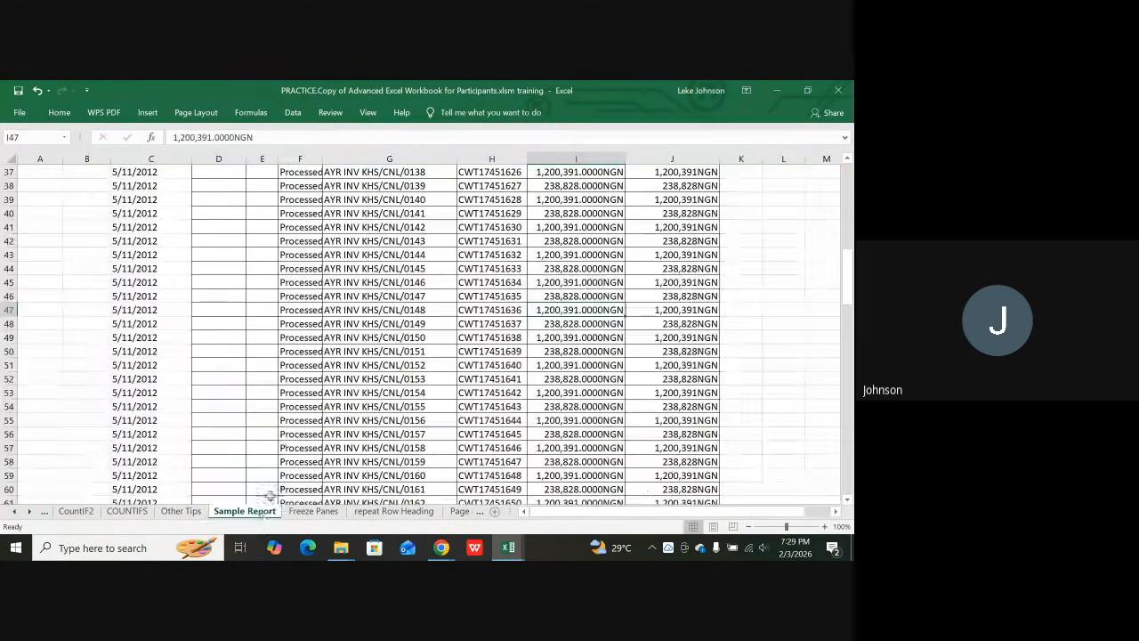
- Examine the Sample Report records from the header row down to the Net Amount total in row 139 and back
scroll(283, 467, up, 5)
scroll(287, 463, up, 5)
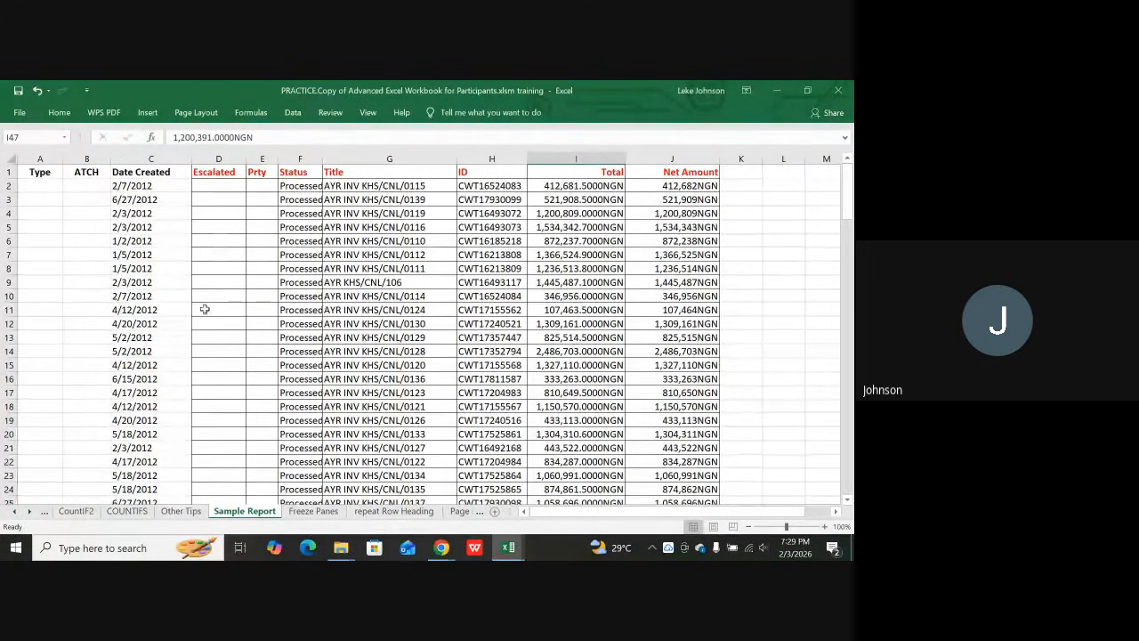
scroll(483, 290, down, 17)
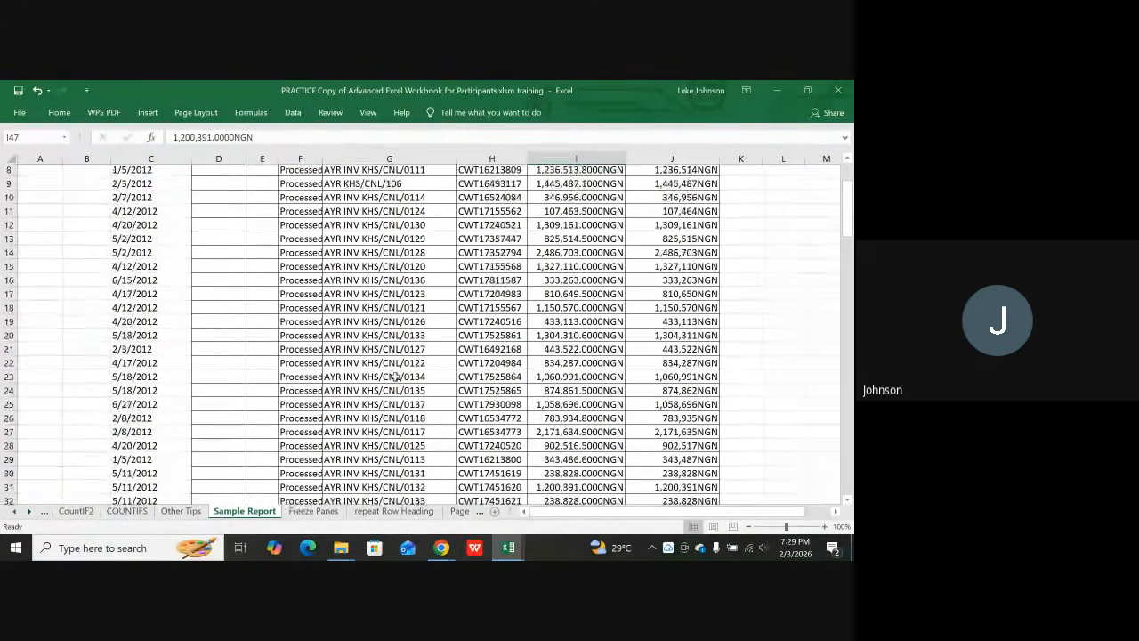
scroll(394, 376, down, 17)
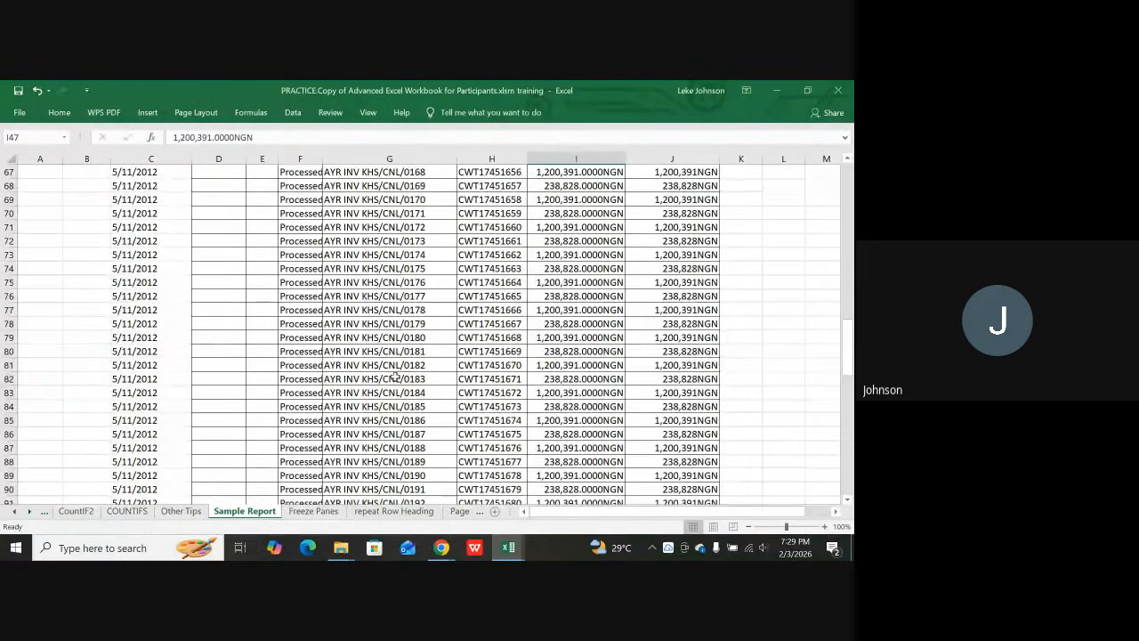
scroll(394, 376, down, 7)
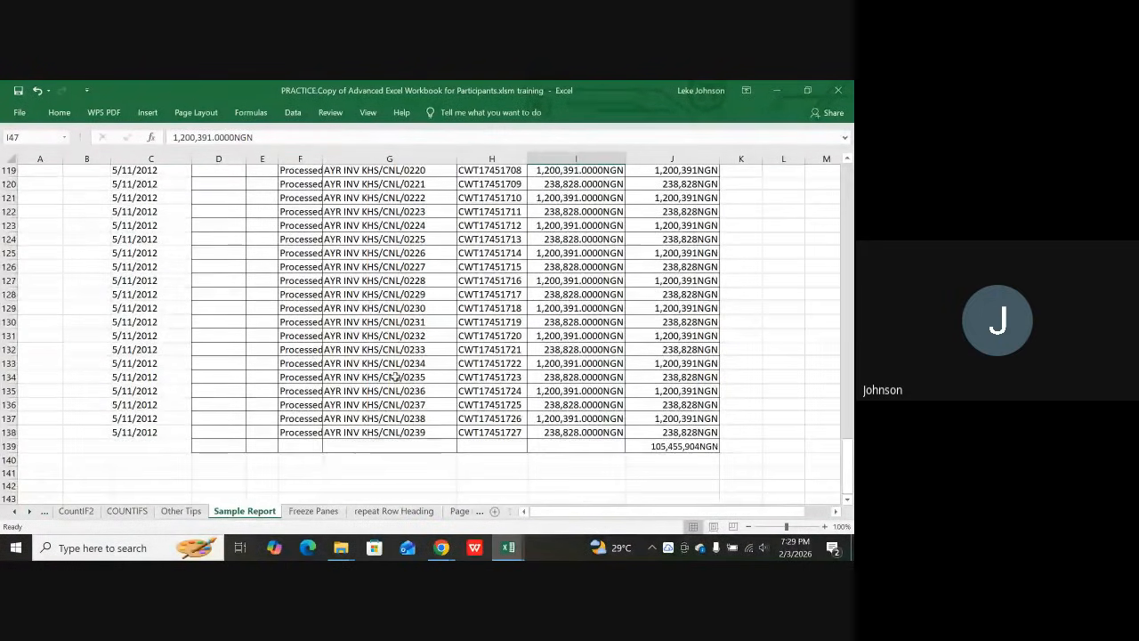
scroll(395, 376, up, 10)
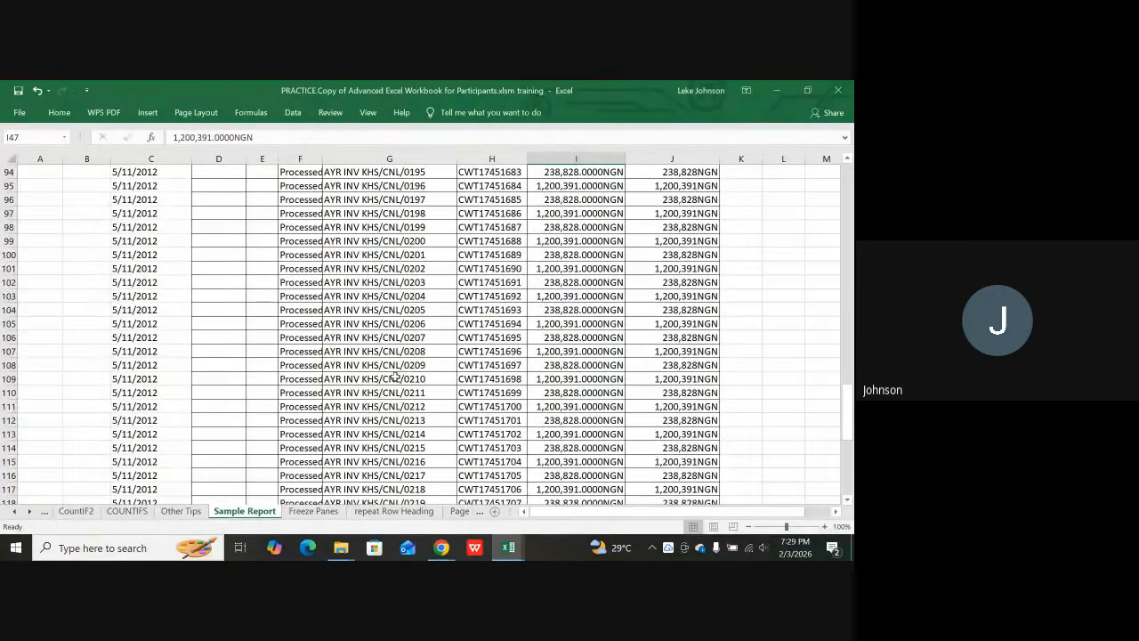
scroll(395, 376, up, 20)
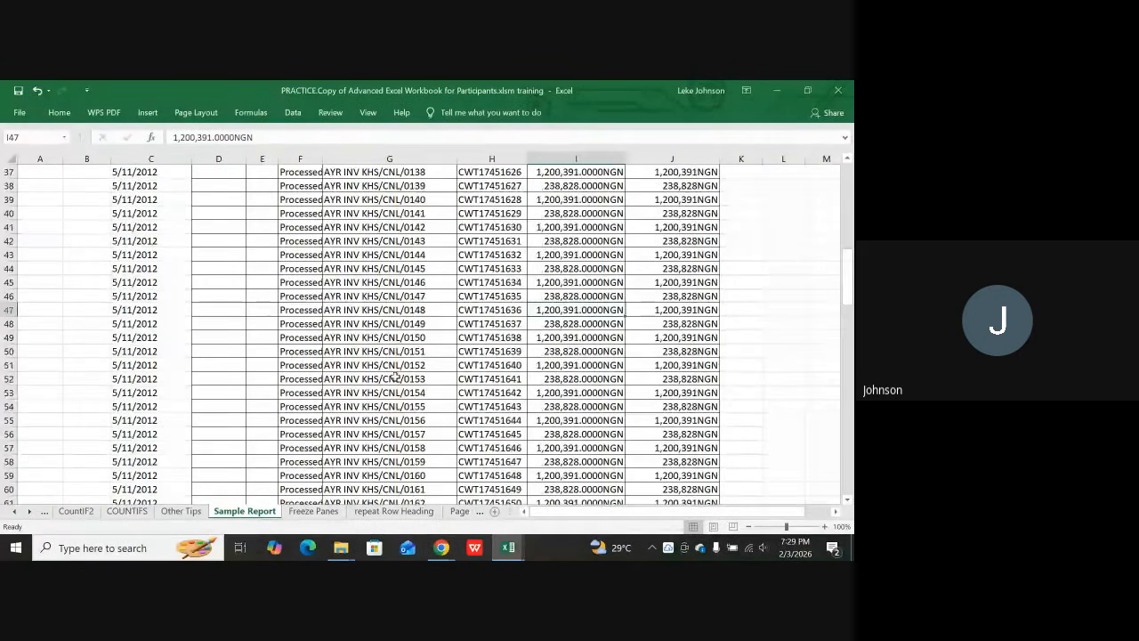
scroll(394, 376, up, 7)
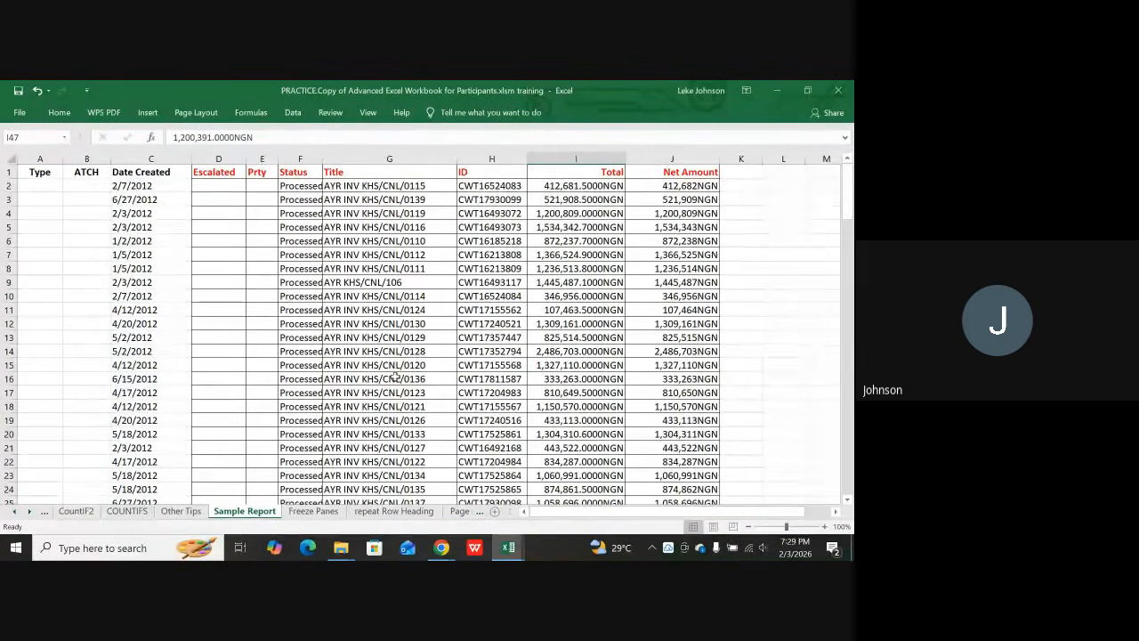
- Display formulas instead of results in the Sample Report sheet and inspect its columns down to the Net Amount total in row 139
click(421, 337)
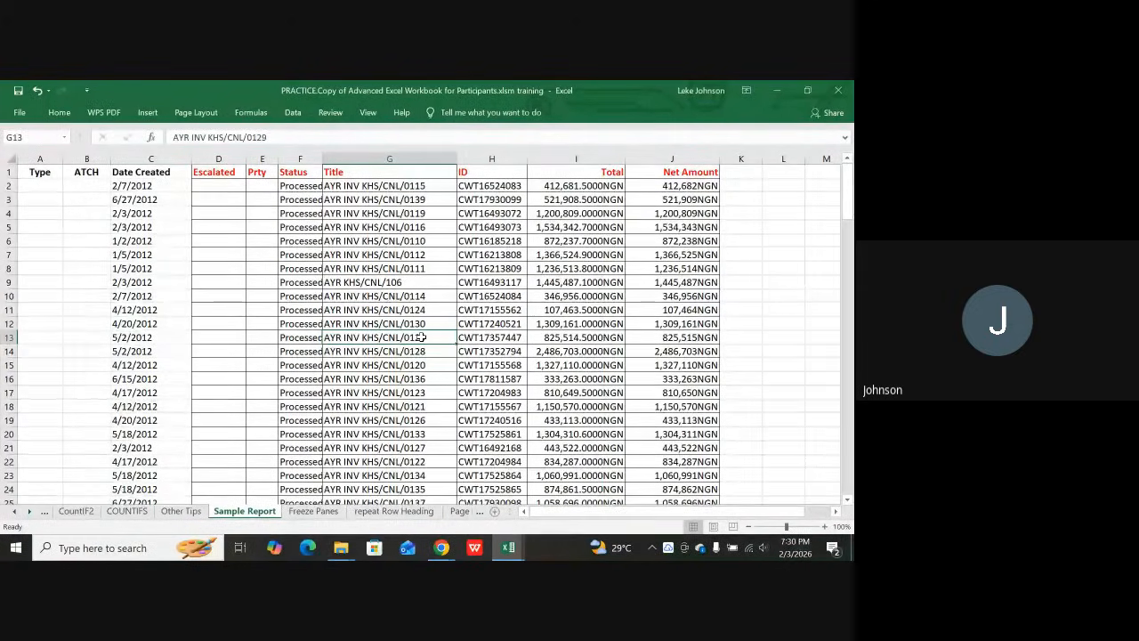
key(ctrl+grave)
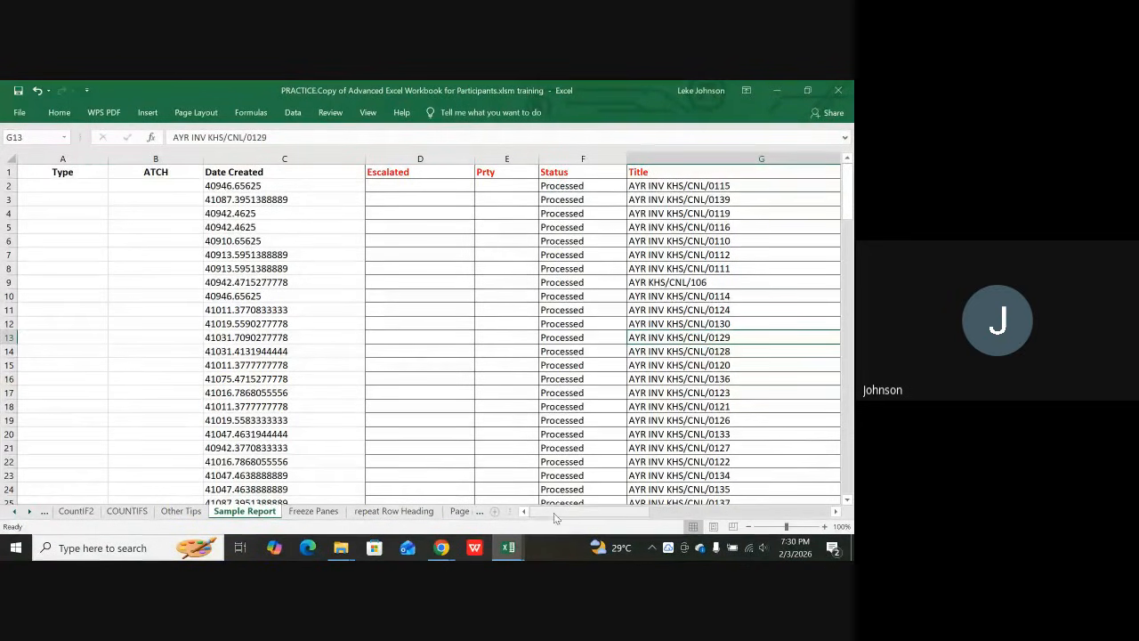
drag(554, 513, 756, 551)
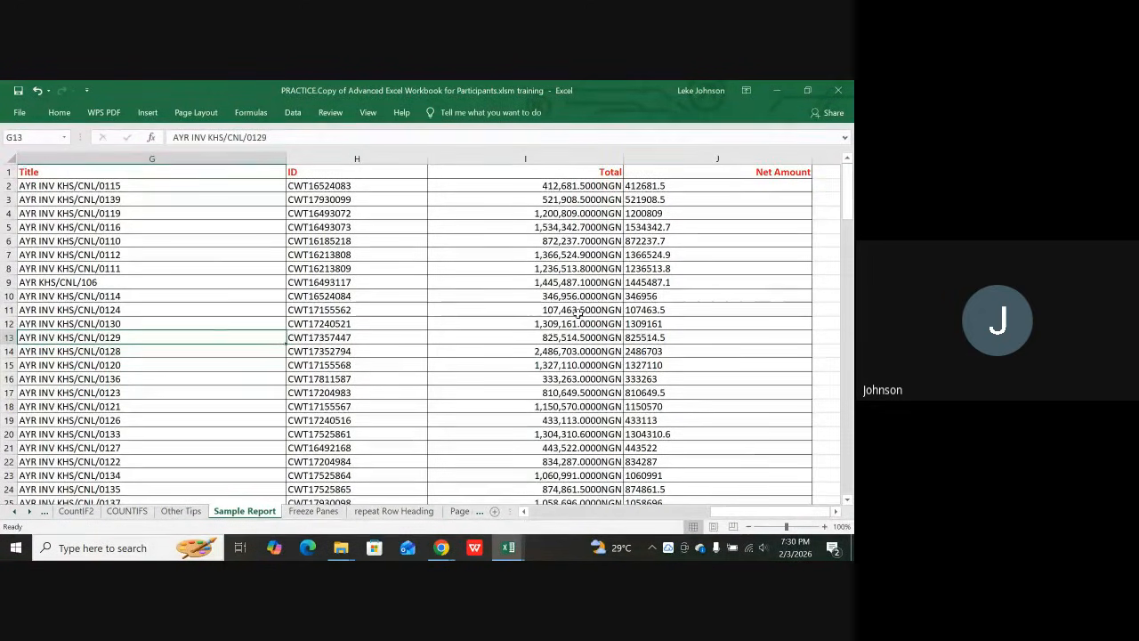
scroll(373, 325, down, 20)
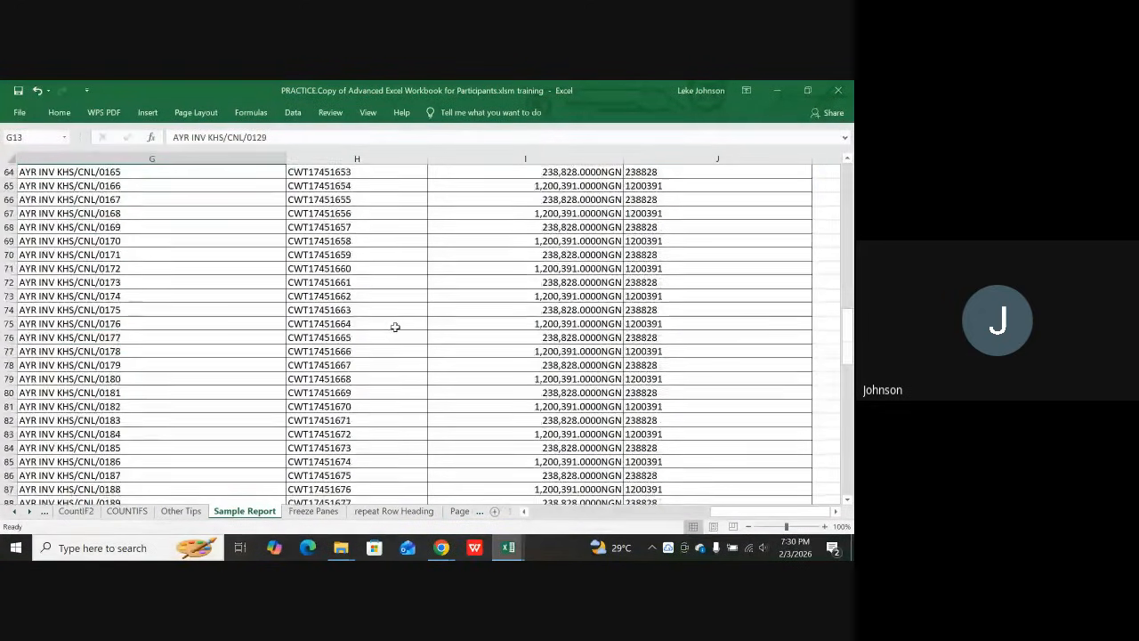
scroll(395, 326, down, 18)
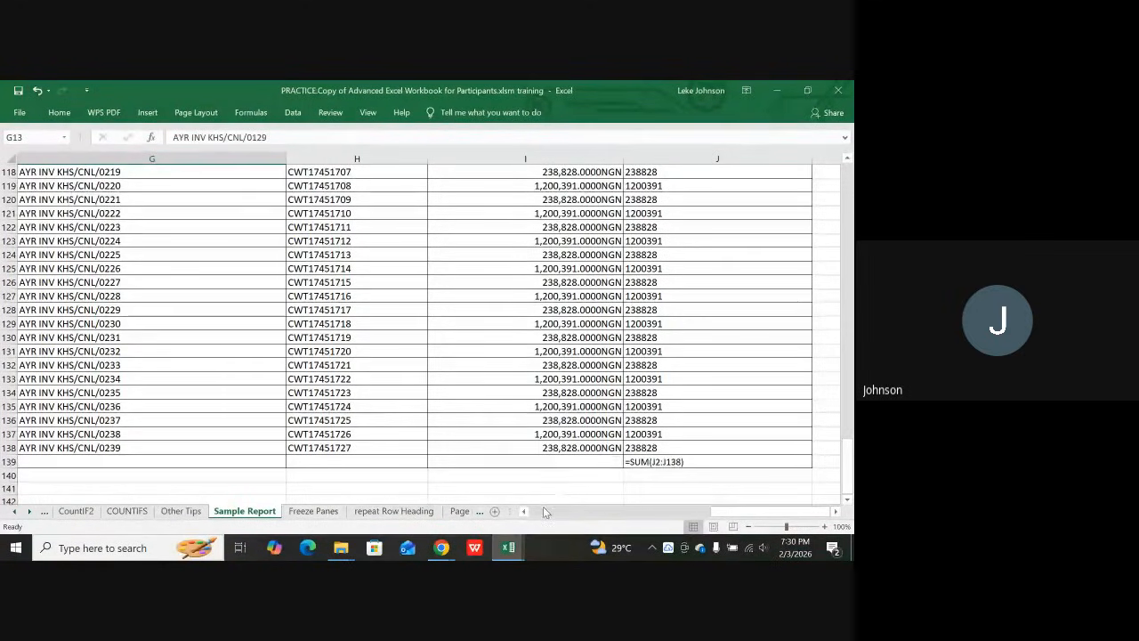
drag(738, 512, 553, 534)
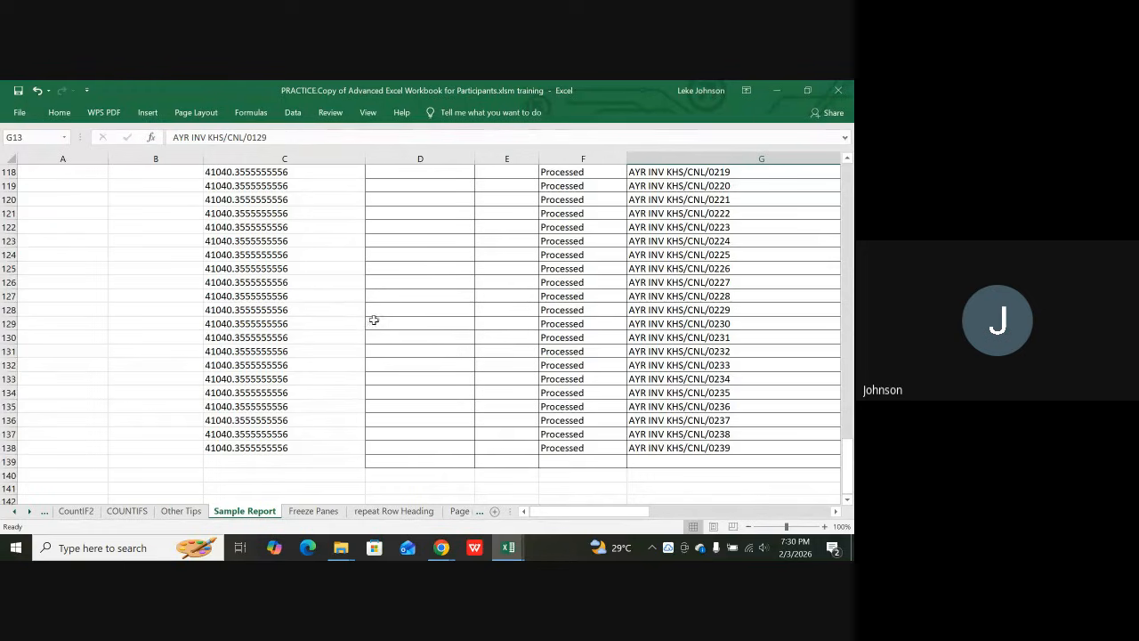
- Switch the Sample Report sheet from showing formulas back to results and return from the row 139 total to the header row
scroll(465, 299, down, 2)
scroll(465, 299, up, 2)
scroll(465, 299, up, 1)
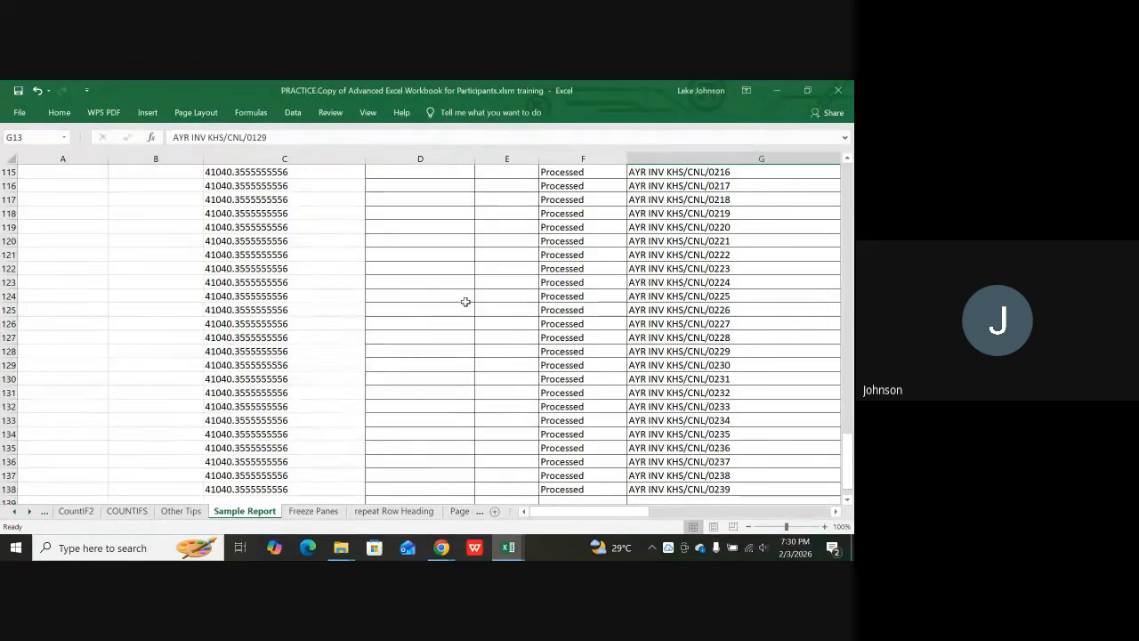
key(ctrl+grave)
scroll(465, 300, down, 5)
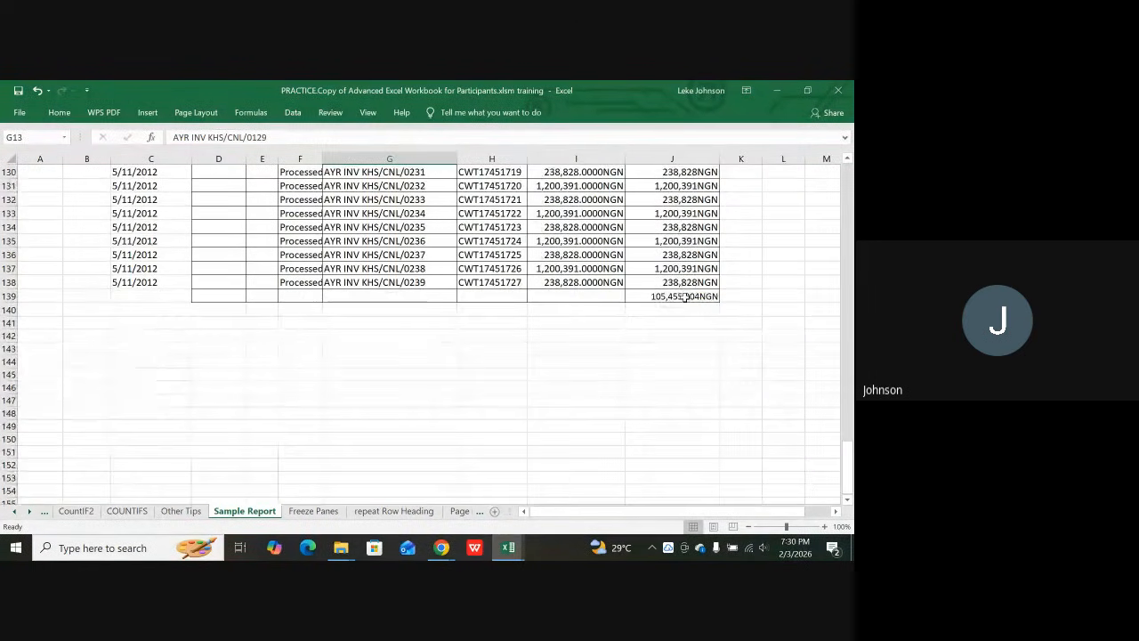
scroll(365, 267, up, 15)
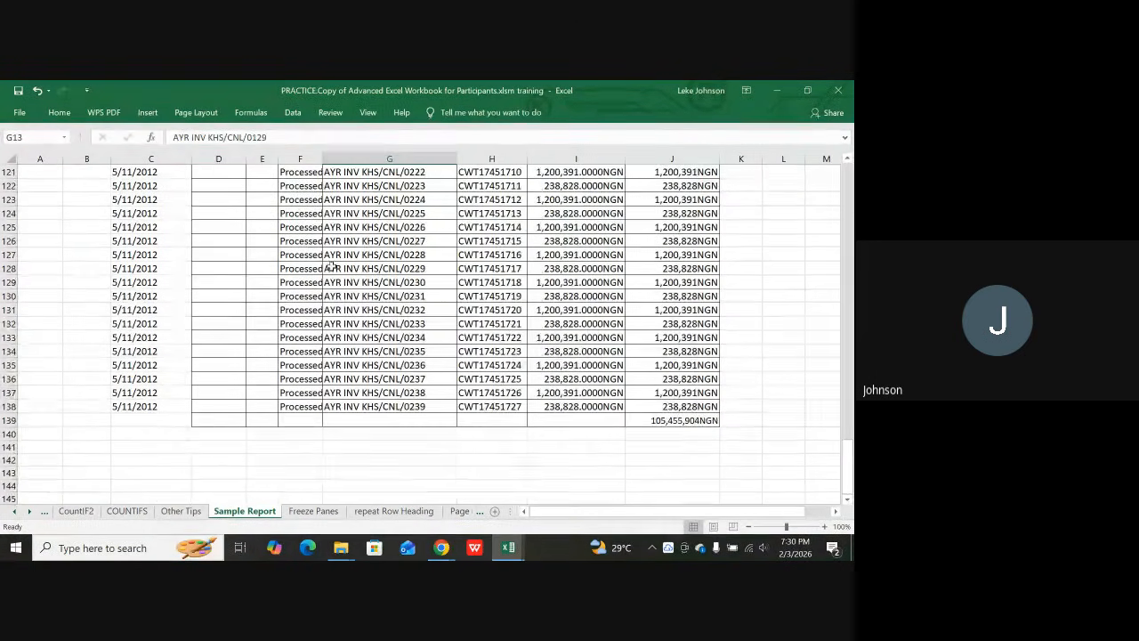
scroll(354, 252, up, 20)
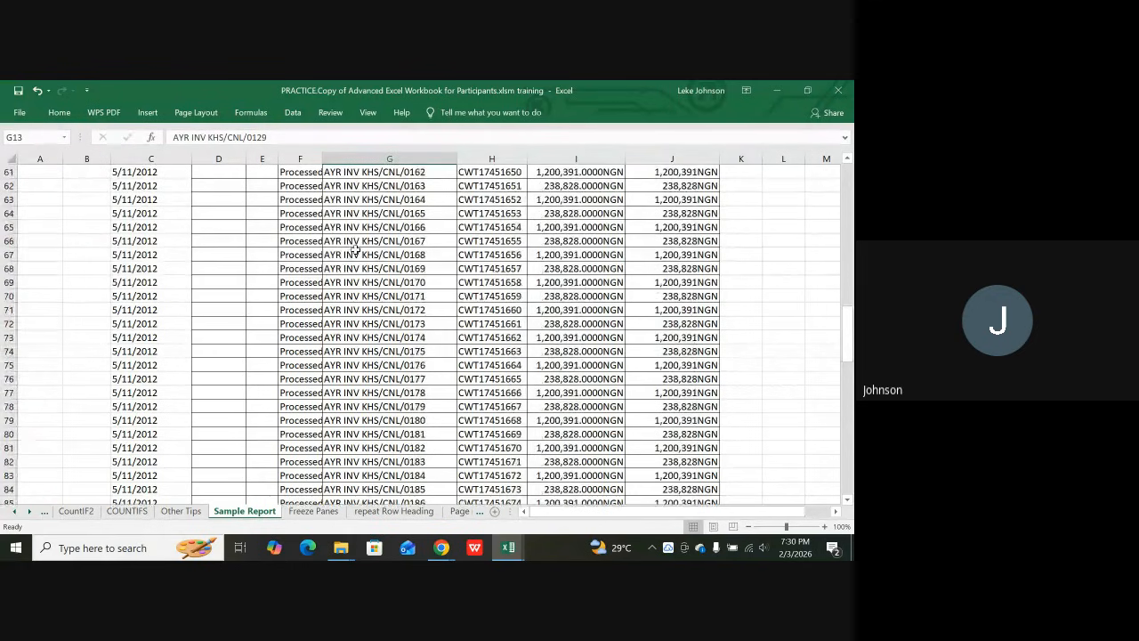
scroll(354, 252, up, 6)
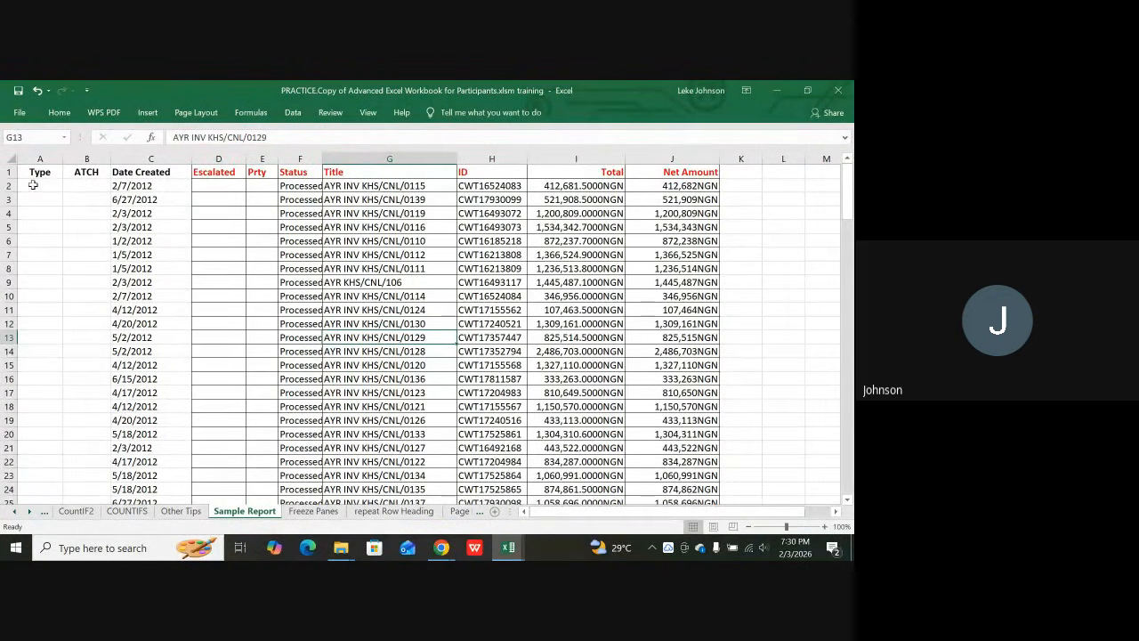
- Examine the headers from Date Created to Status, compare them with the unlabelled records near row 138, and return to row 1
click(146, 171)
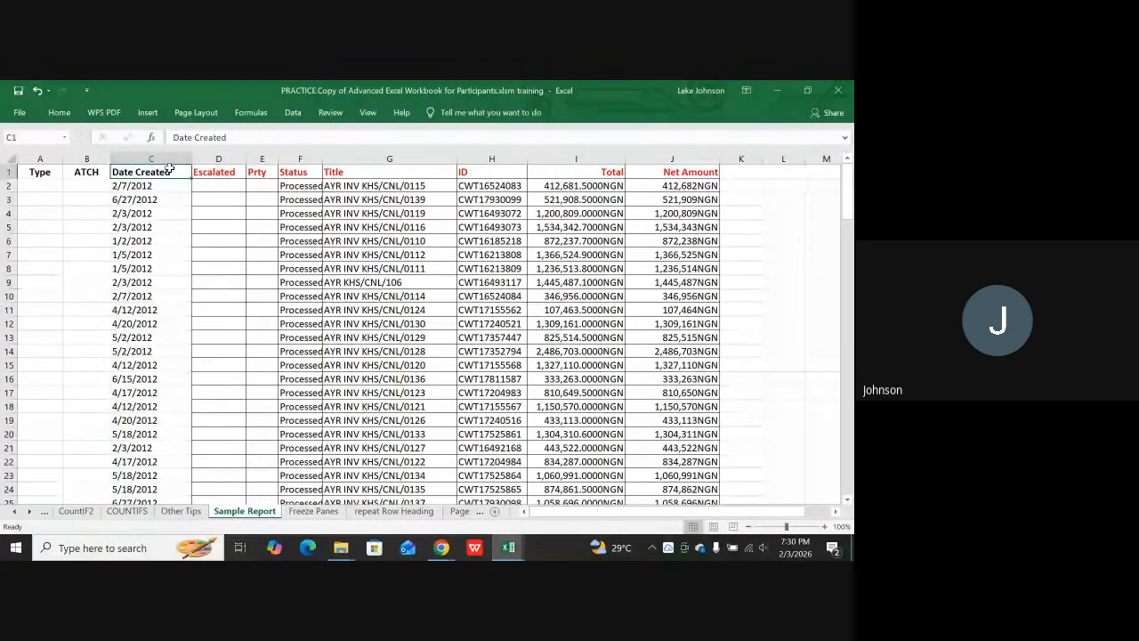
click(216, 170)
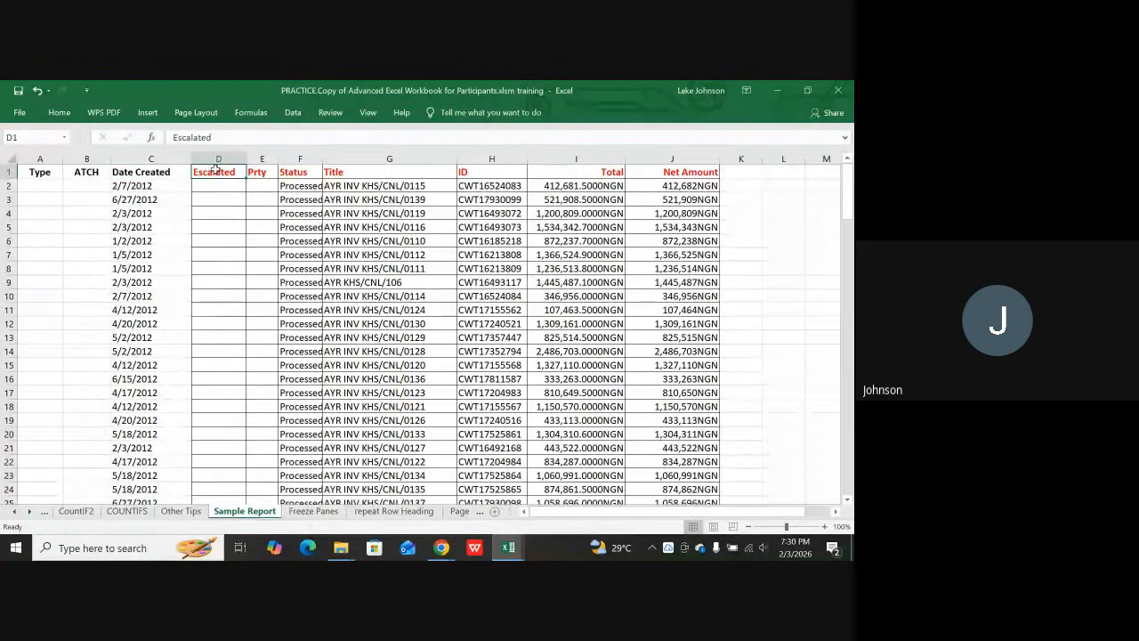
click(262, 170)
click(292, 171)
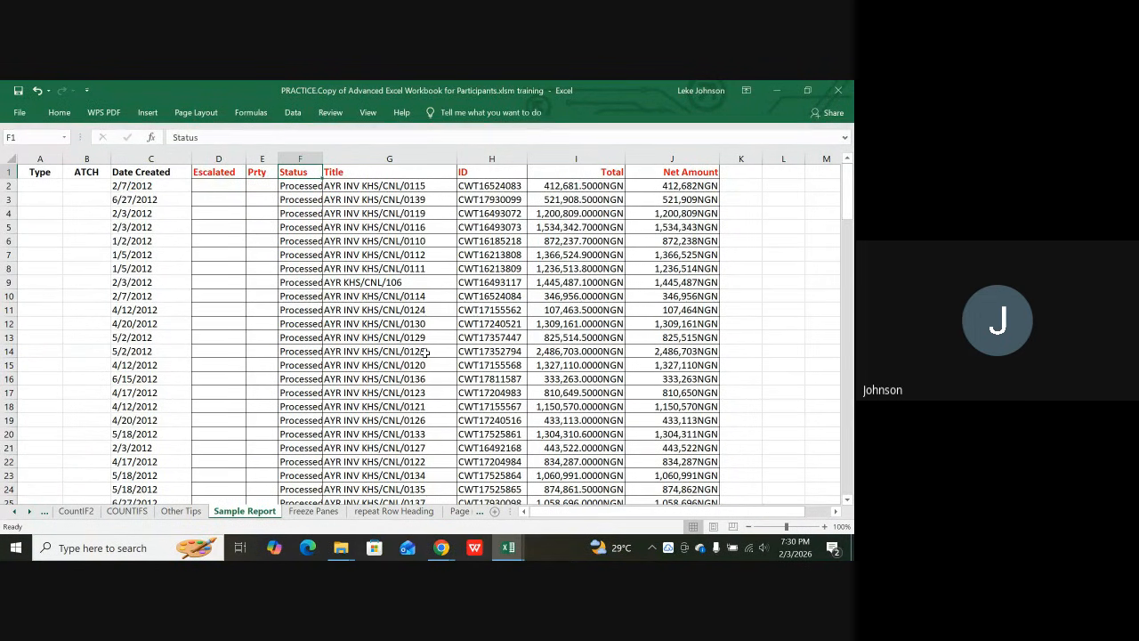
scroll(204, 256, down, 19)
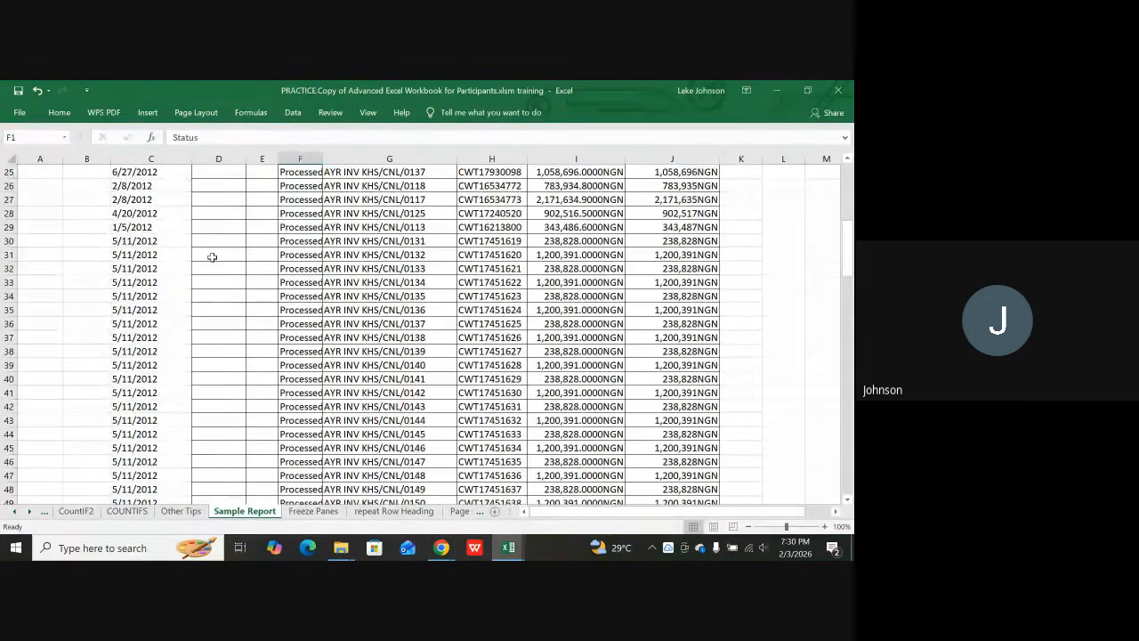
scroll(212, 258, down, 20)
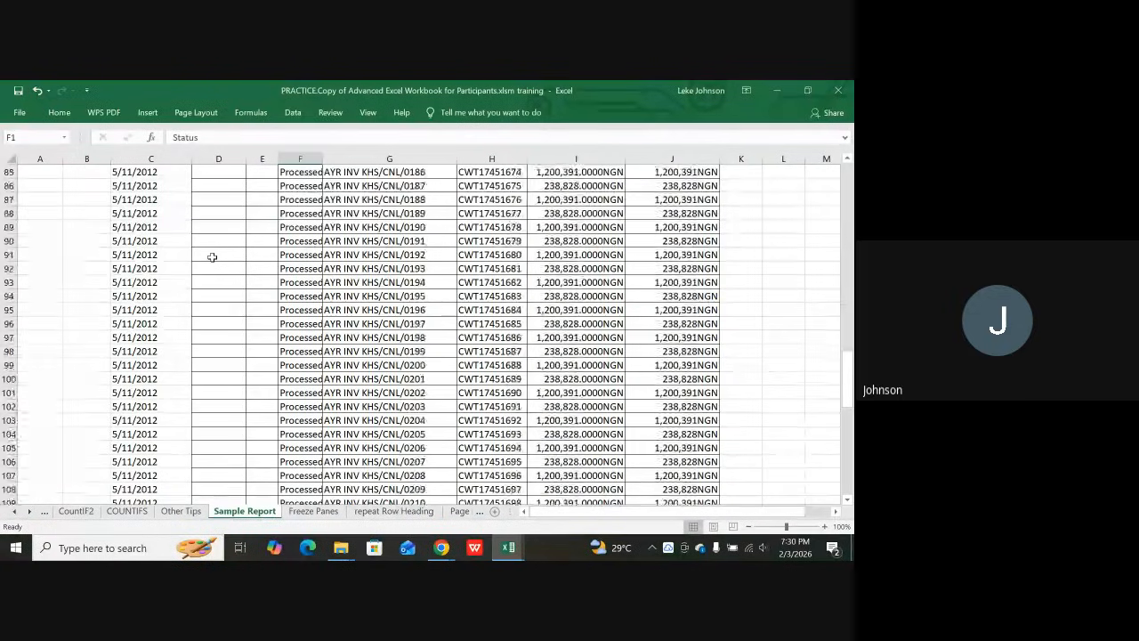
scroll(212, 259, up, 1)
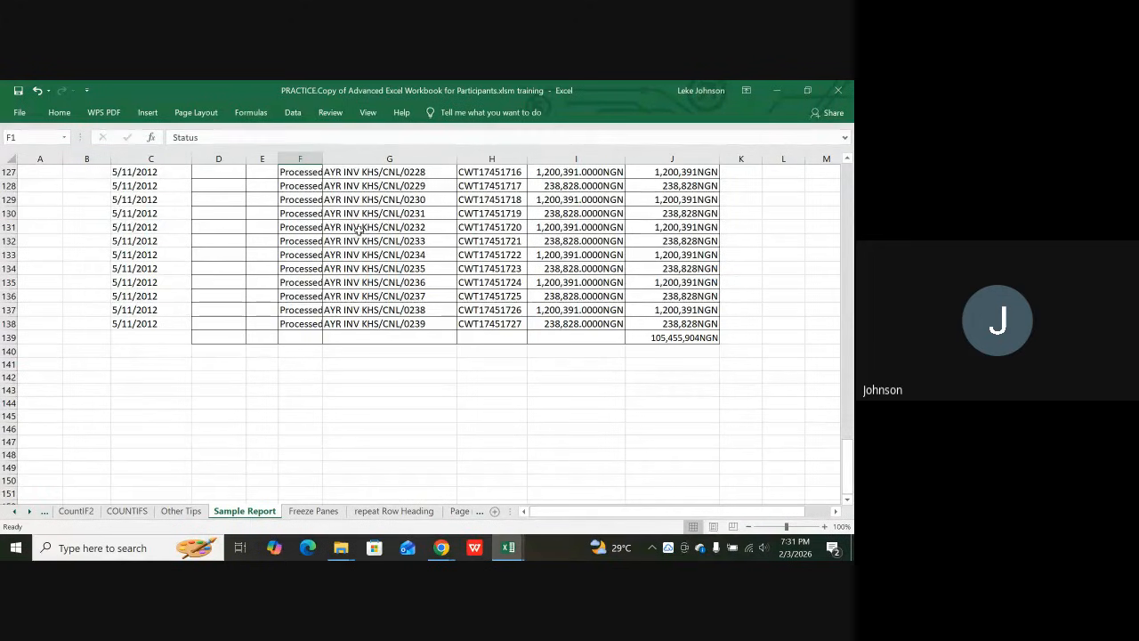
scroll(141, 214, up, 3)
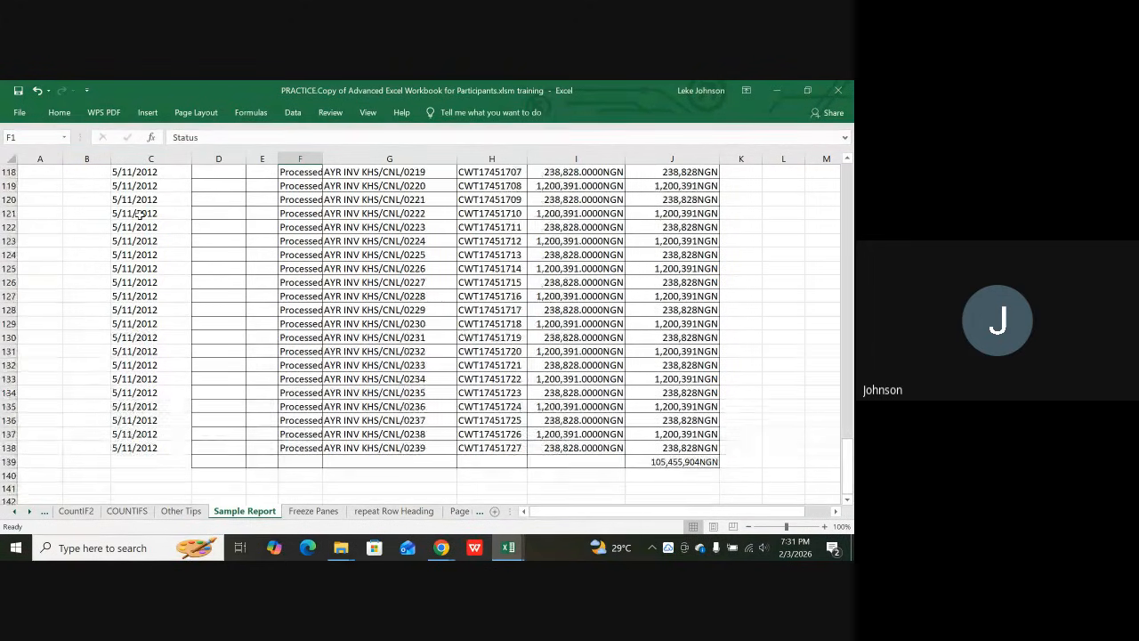
scroll(219, 203, down, 4)
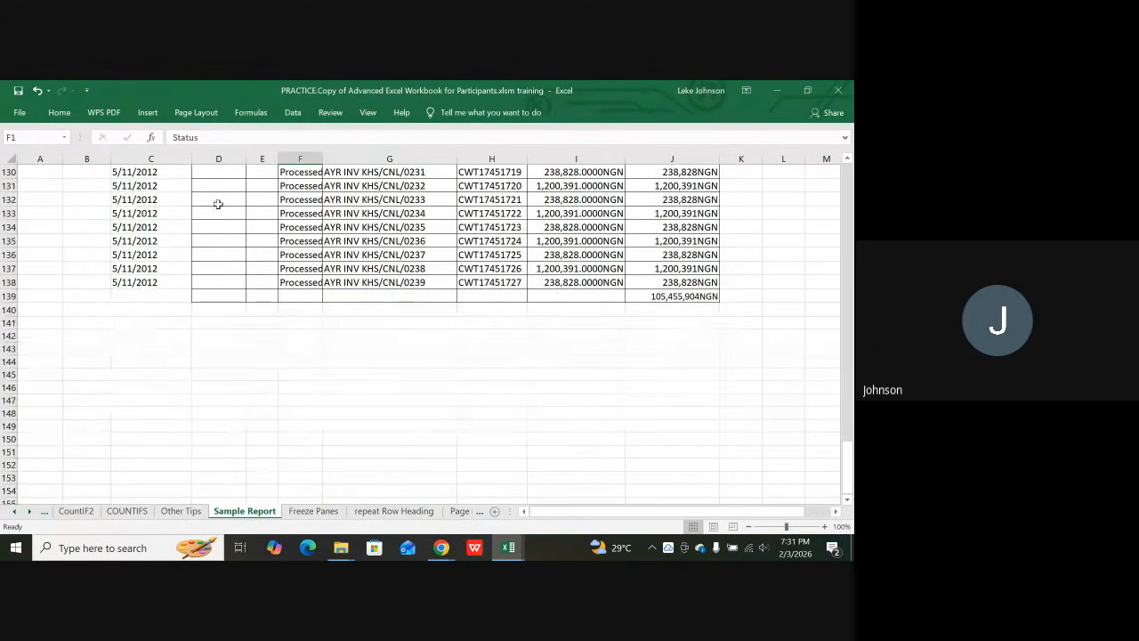
click(229, 280)
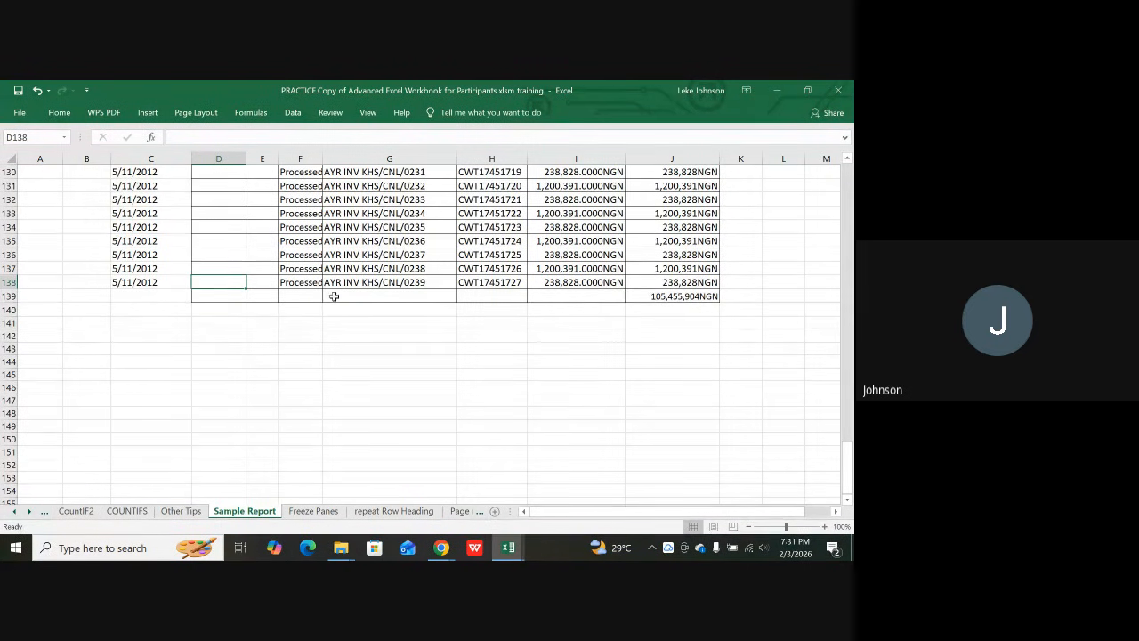
scroll(288, 329, up, 2)
scroll(278, 328, up, 1)
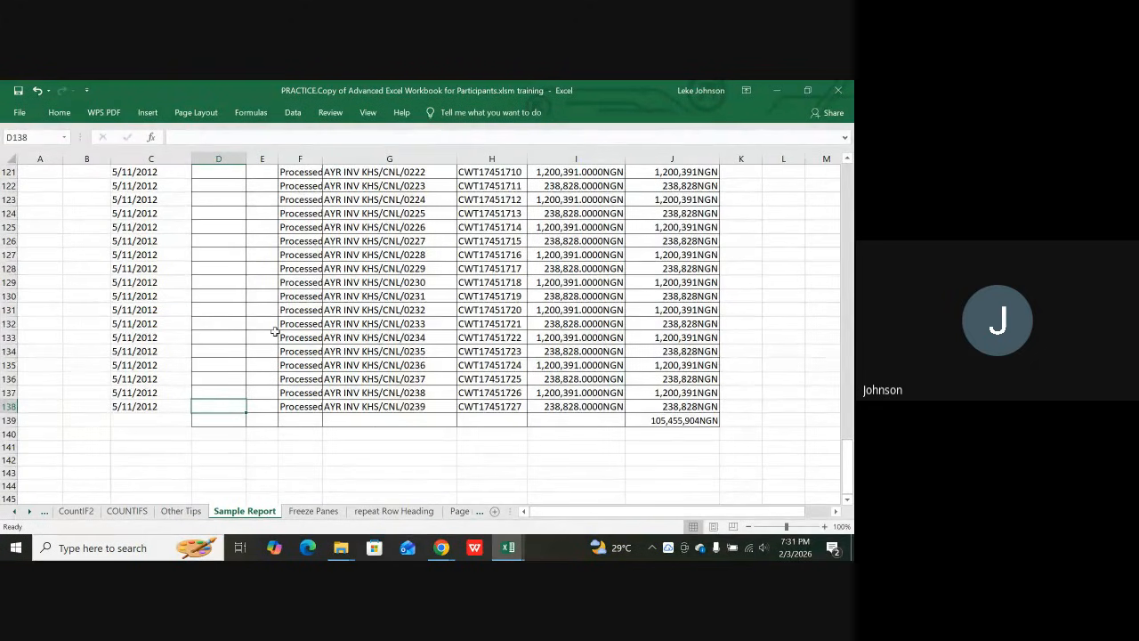
scroll(275, 331, up, 4)
scroll(275, 331, up, 12)
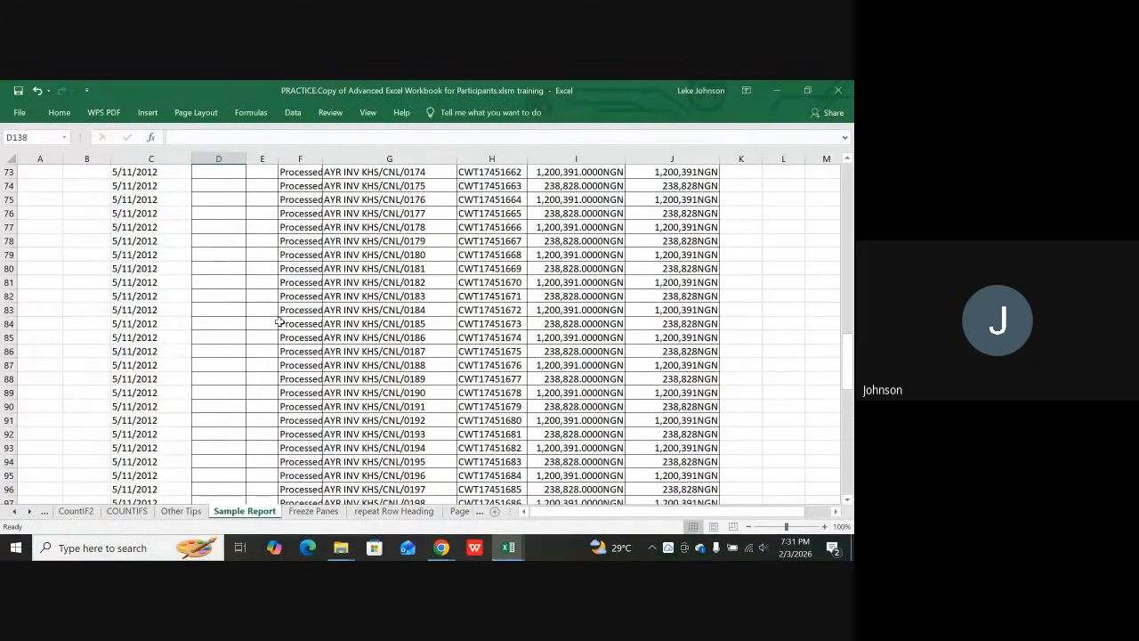
scroll(279, 322, up, 20)
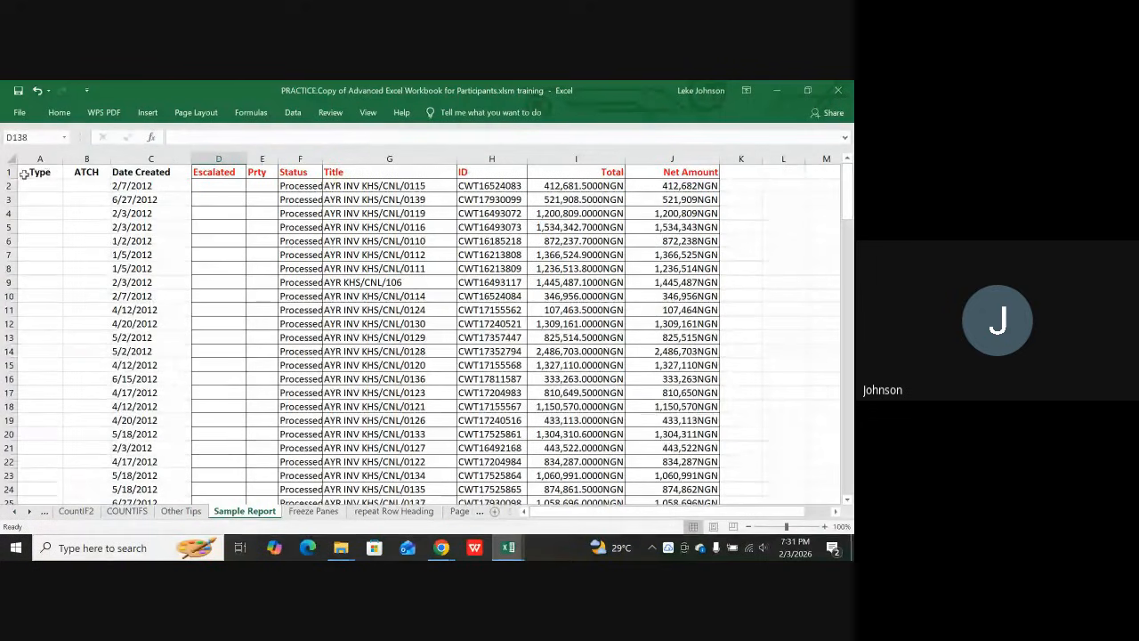
- Select header row 1 and check its visibility through the records and into the empty rows beyond row 250 and back
click(14, 172)
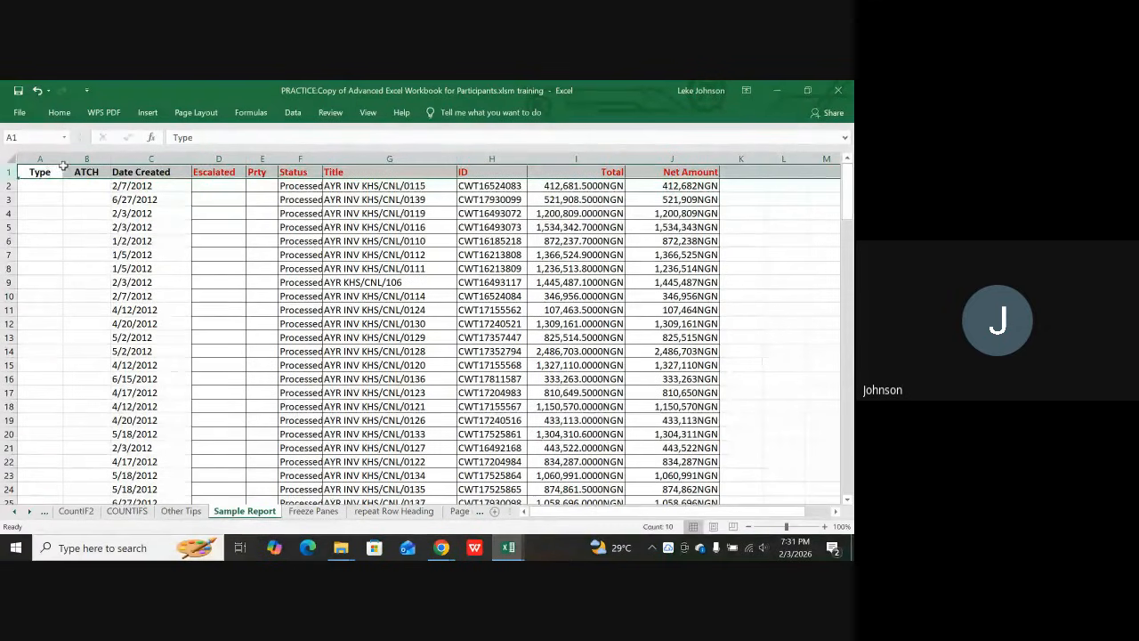
scroll(270, 290, down, 4)
scroll(271, 291, down, 20)
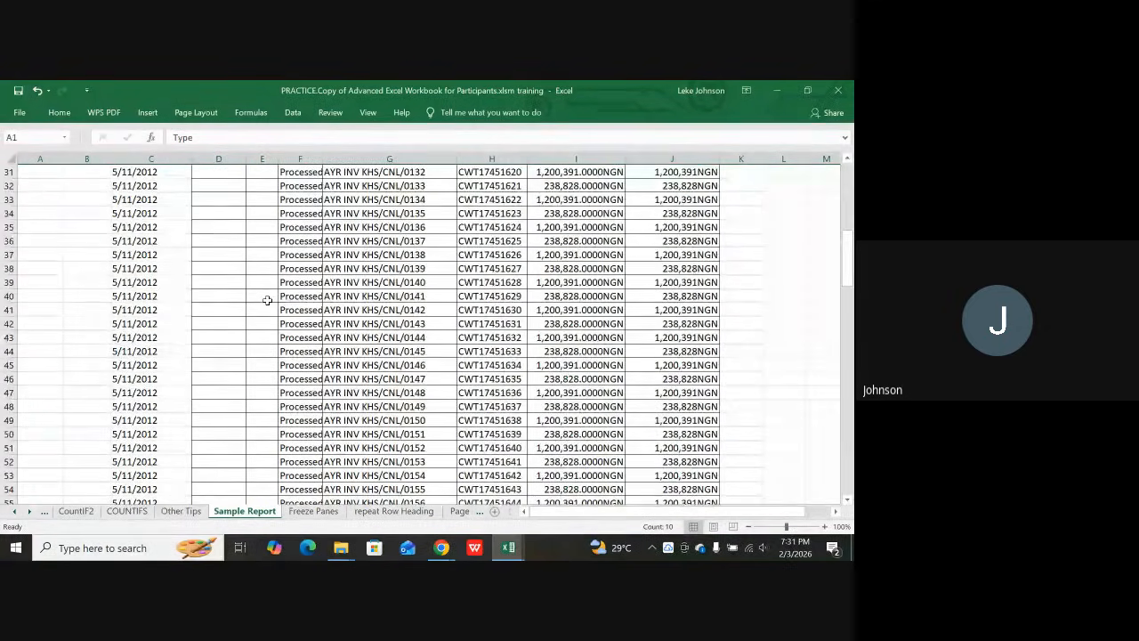
scroll(264, 309, down, 20)
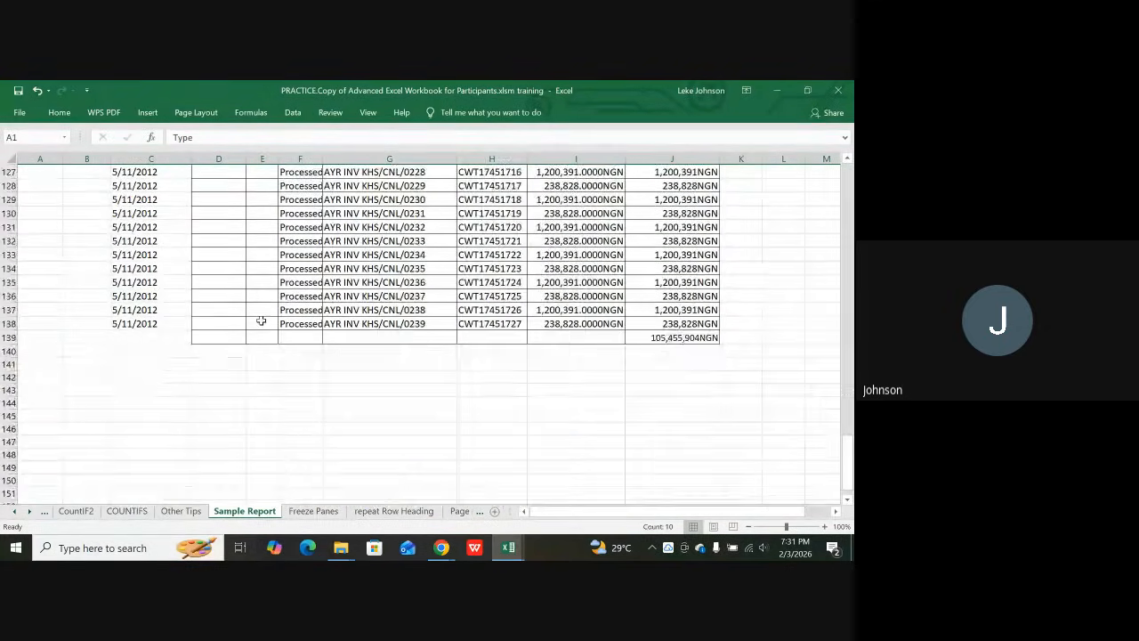
scroll(247, 339, down, 19)
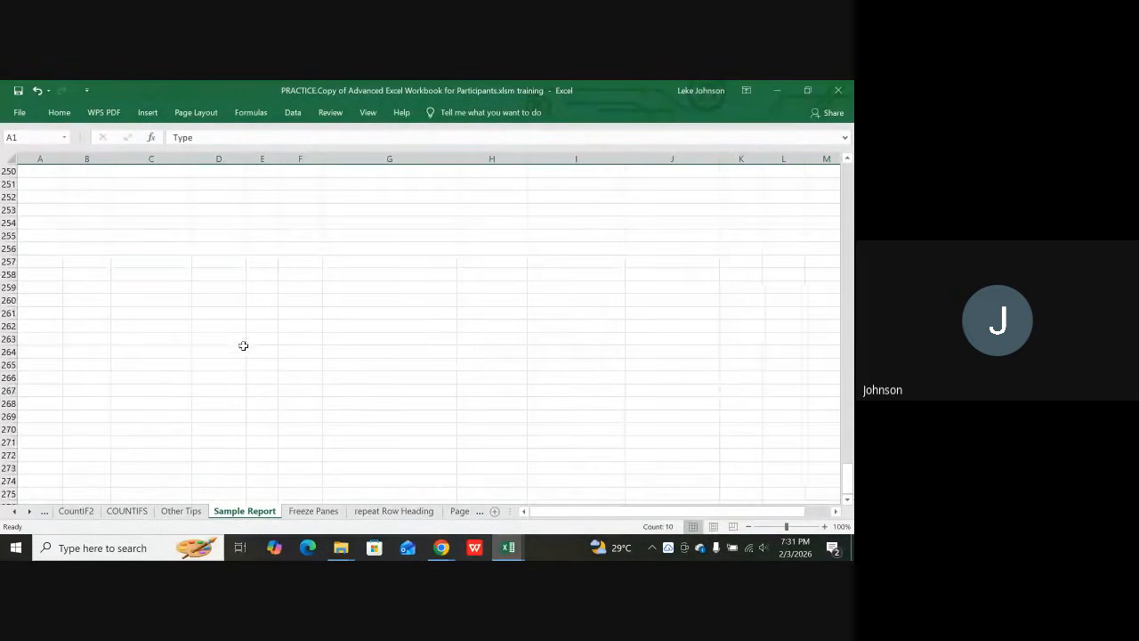
scroll(254, 343, down, 5)
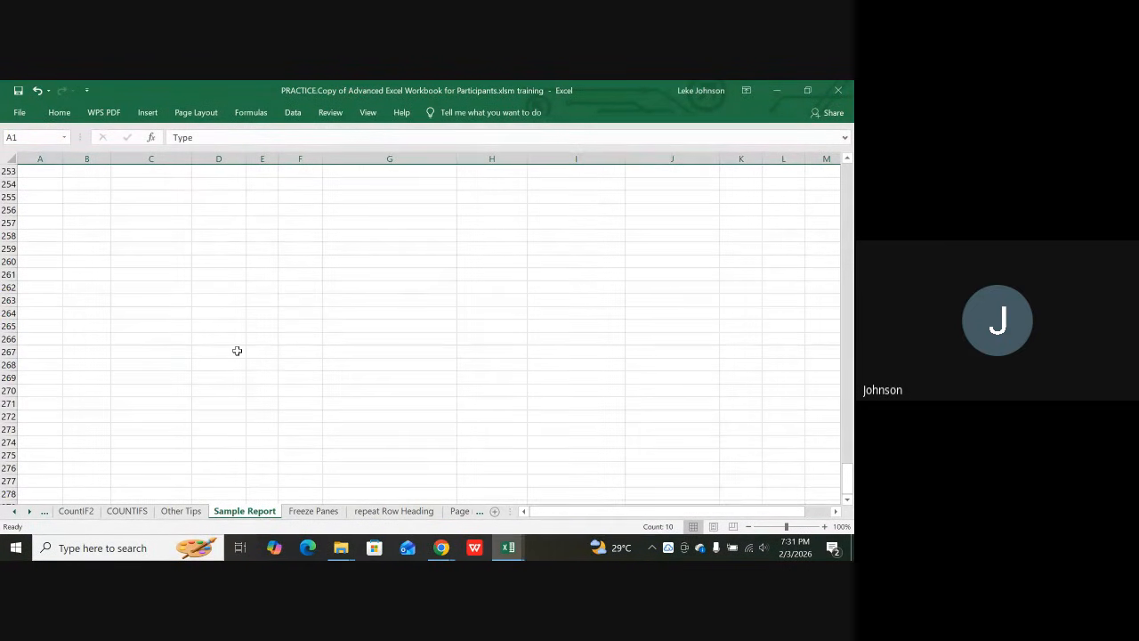
click(167, 320)
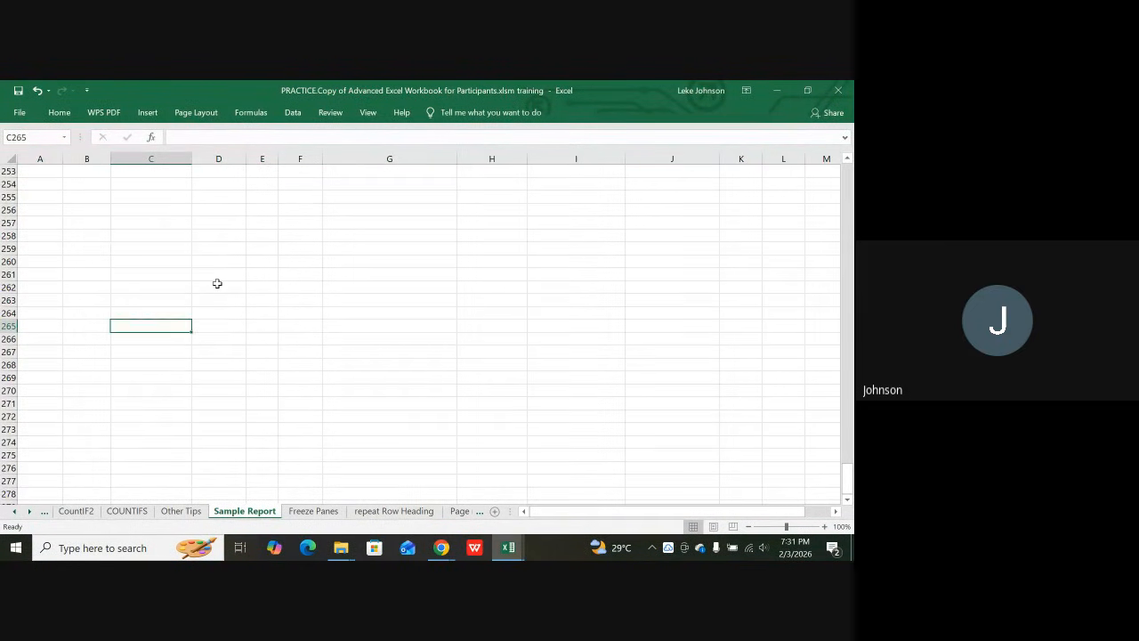
click(233, 286)
click(257, 285)
scroll(258, 392, up, 5)
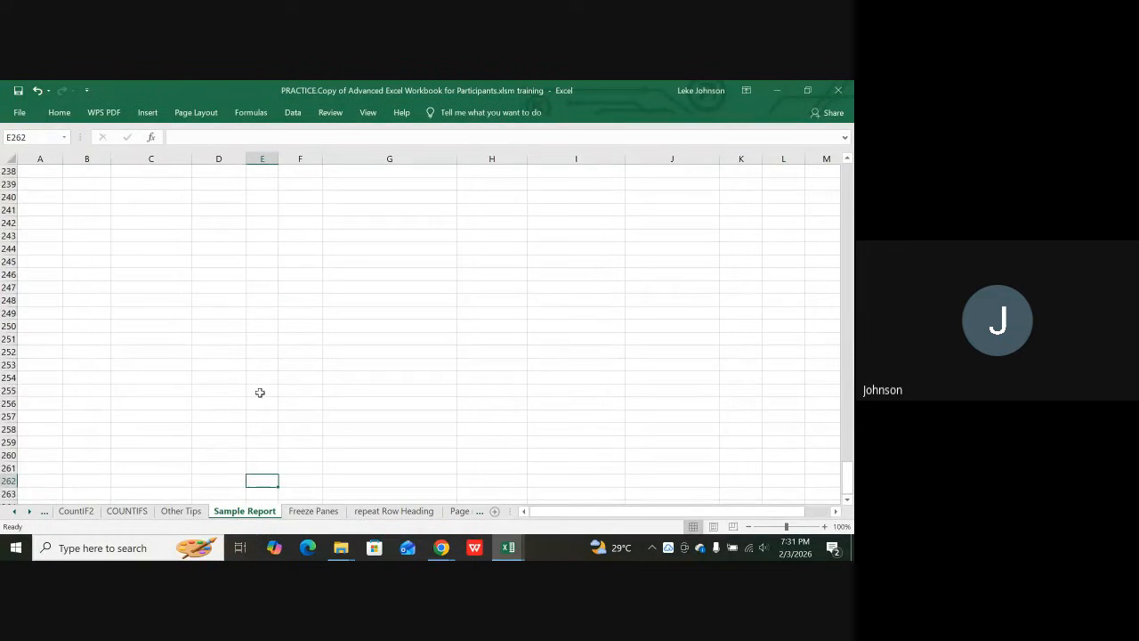
scroll(260, 392, up, 19)
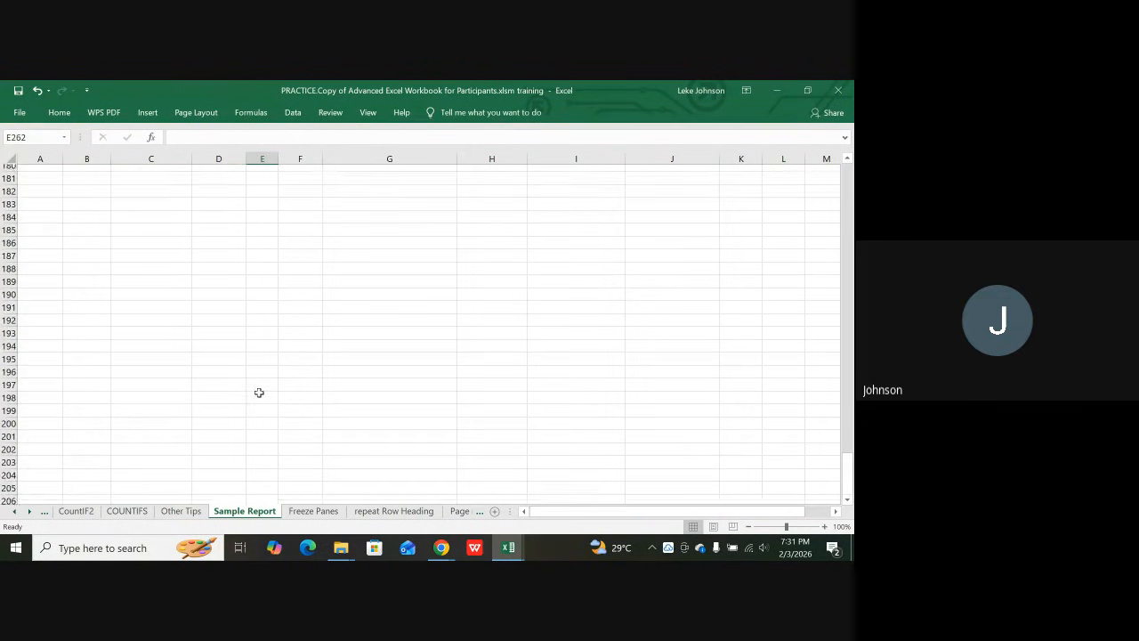
scroll(259, 393, up, 10)
scroll(259, 392, up, 19)
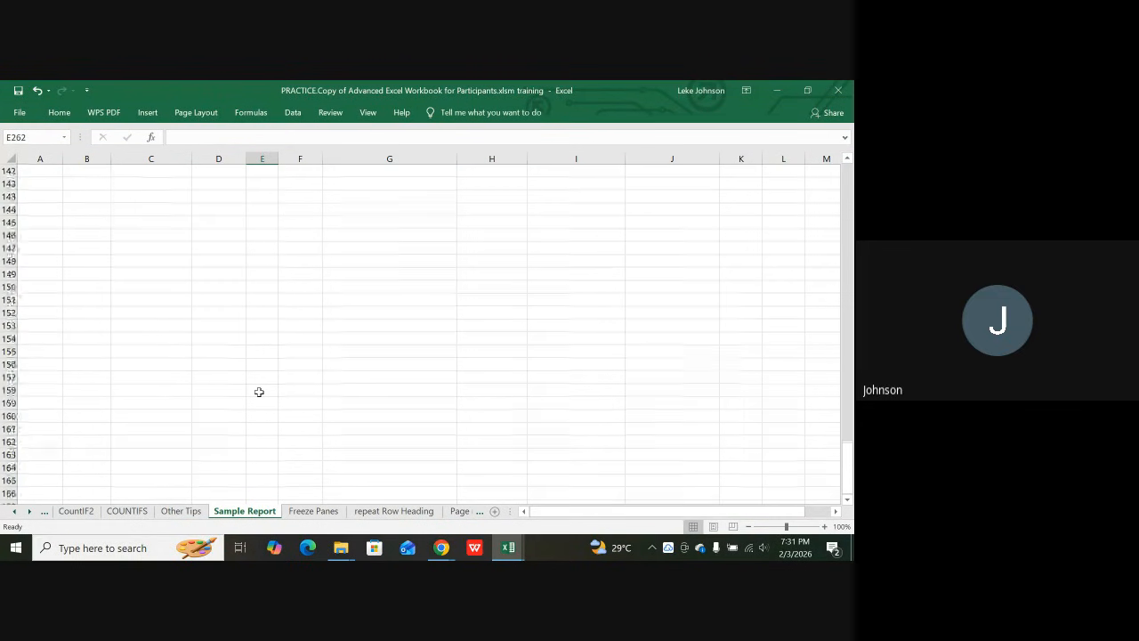
scroll(259, 392, up, 20)
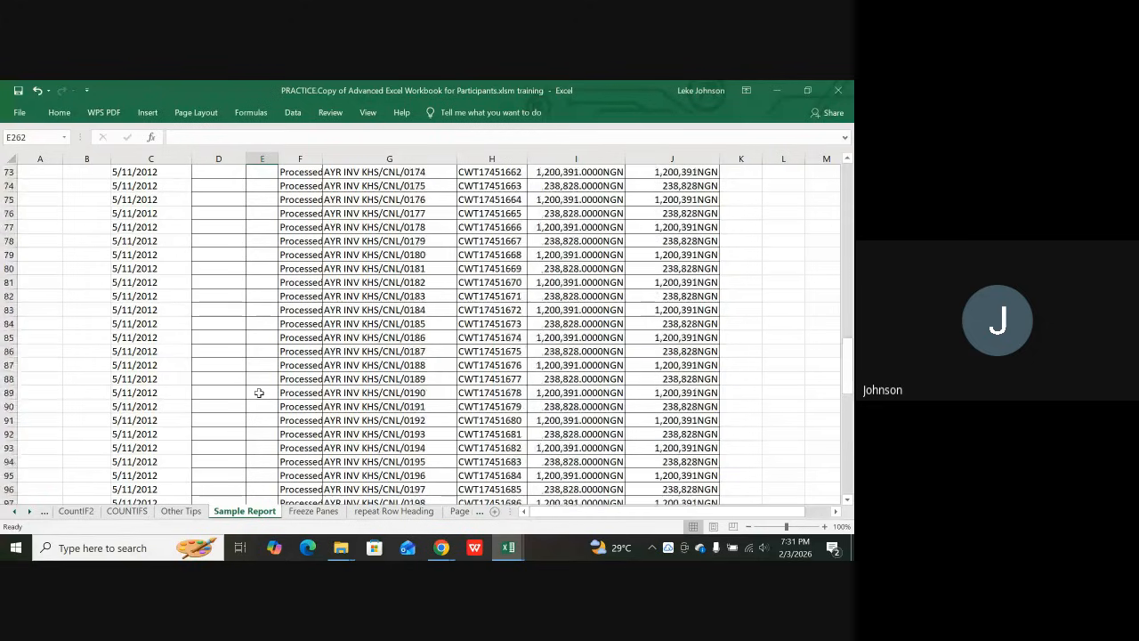
scroll(259, 393, up, 4)
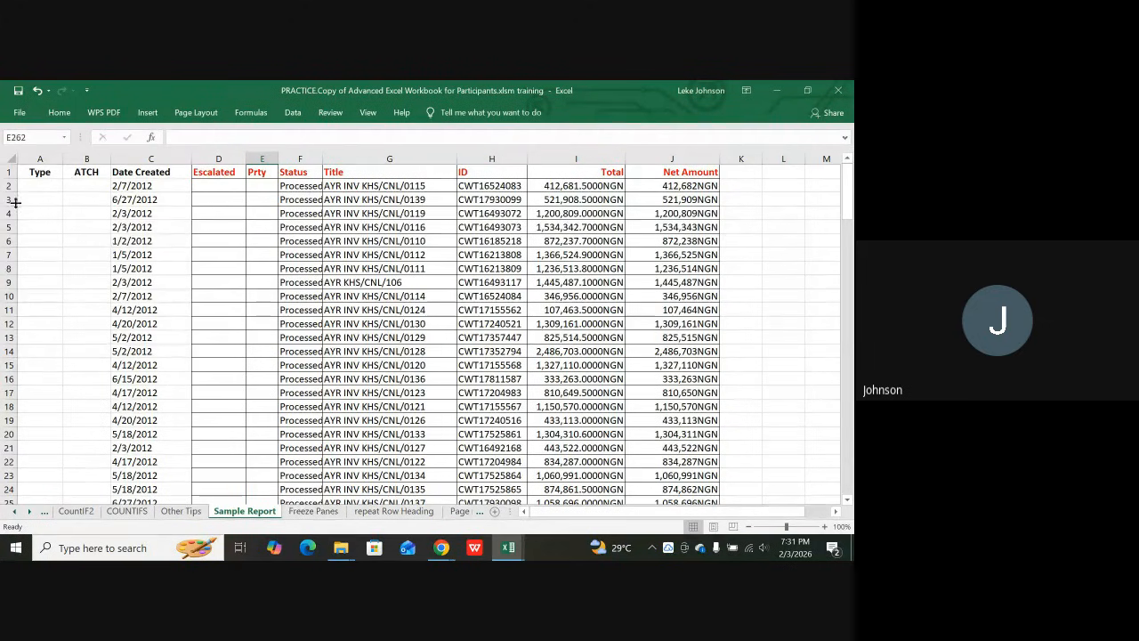
- Review the header row against sample entries in the Title, Total, ID and Status columns of the Sample Report sheet
click(4, 171)
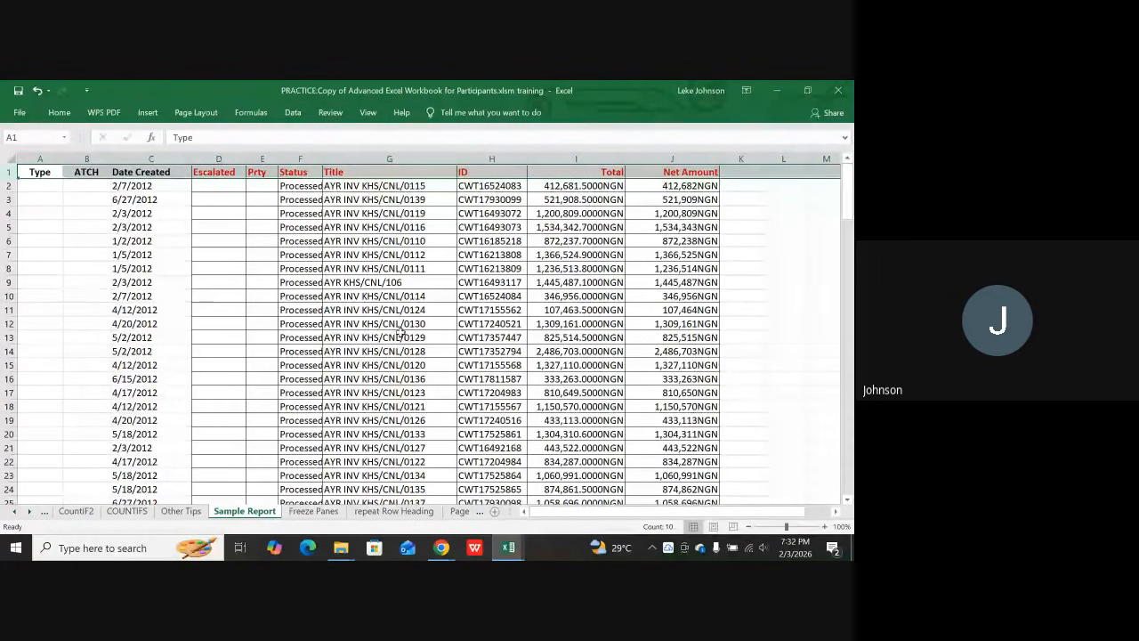
click(334, 363)
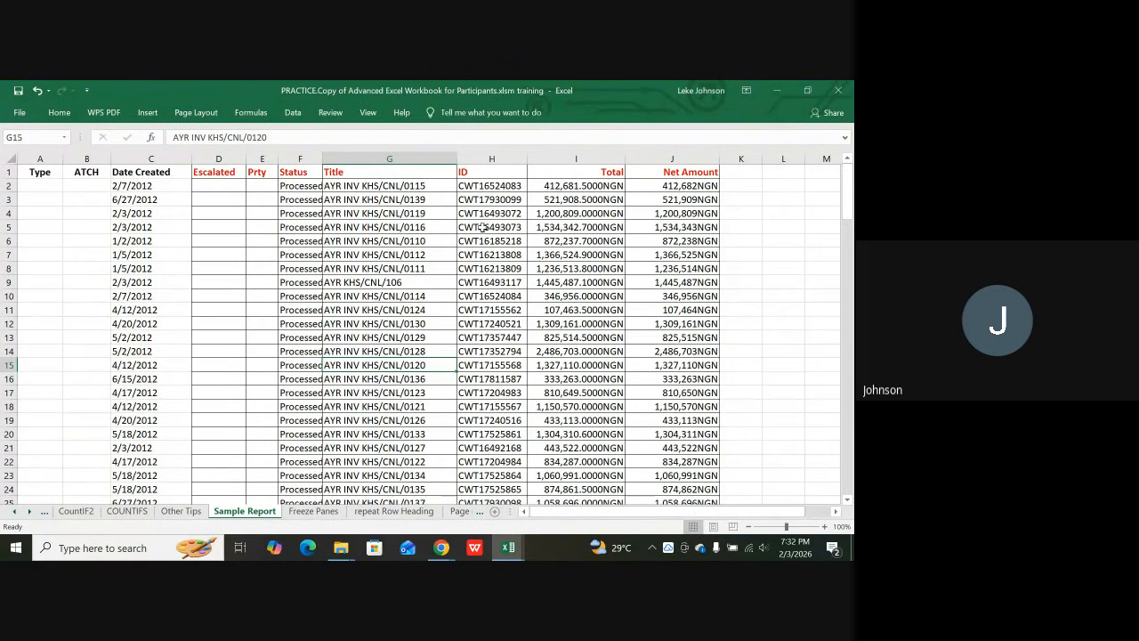
click(576, 188)
click(481, 198)
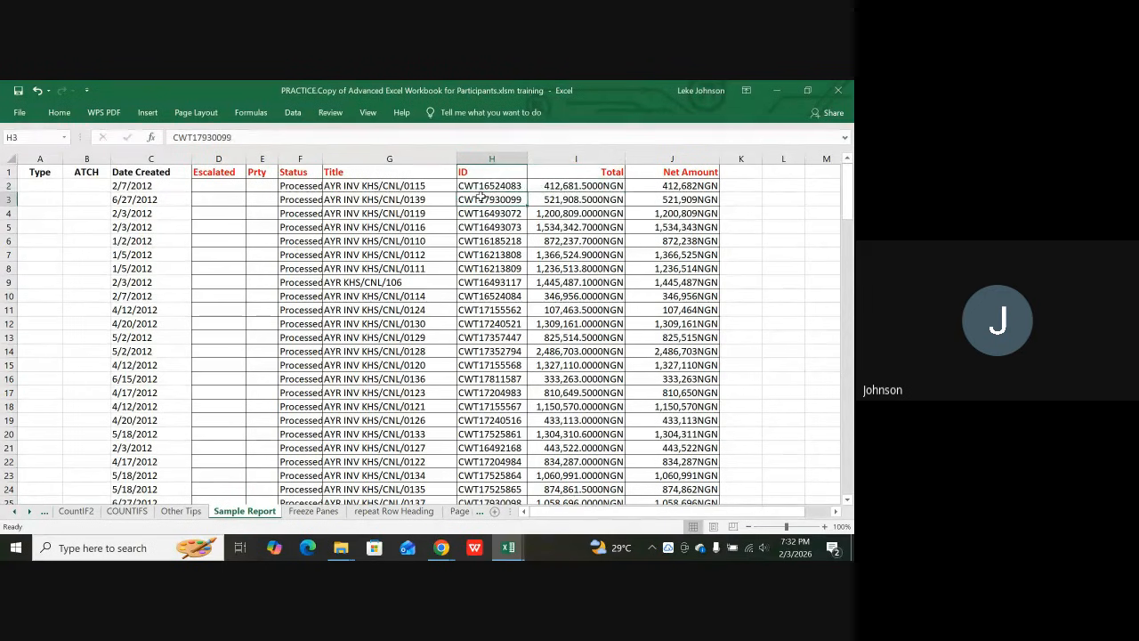
click(485, 185)
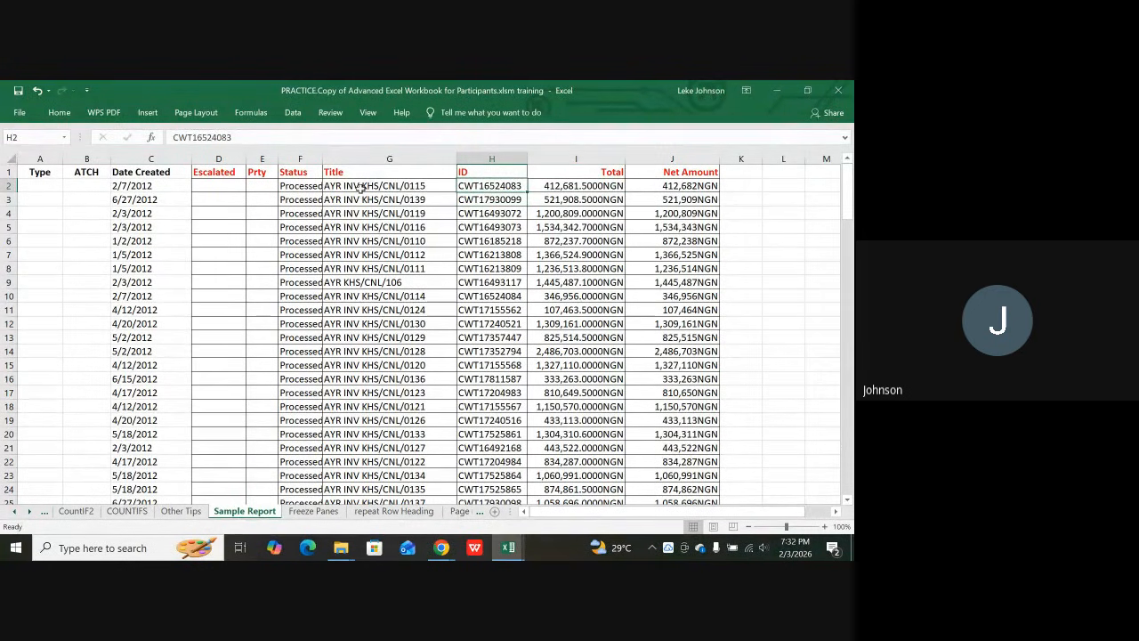
click(293, 186)
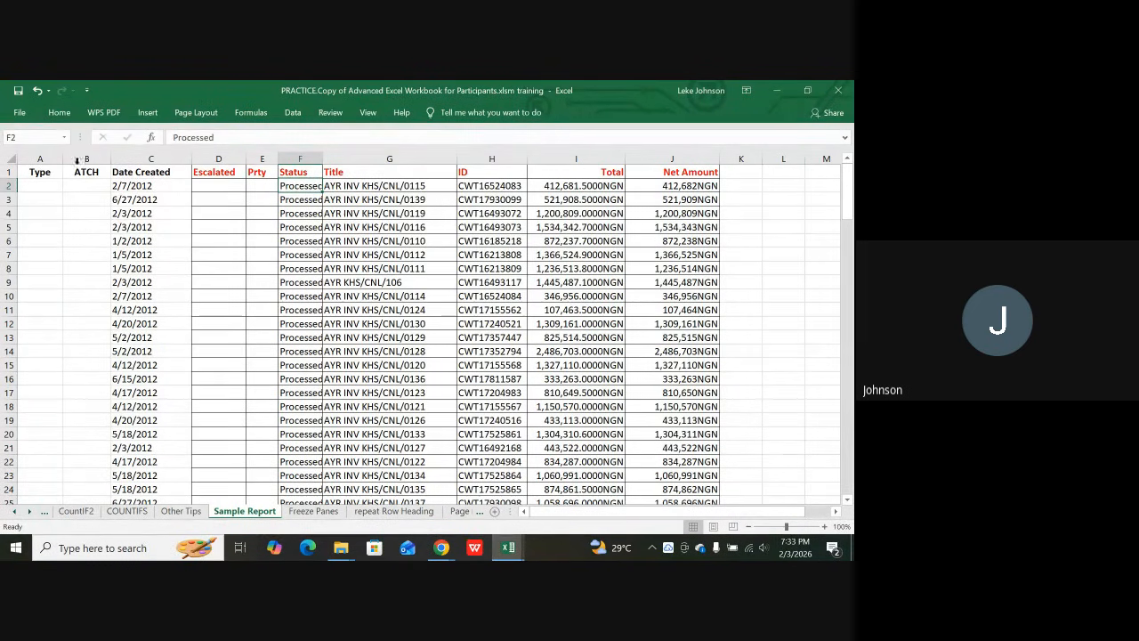
- Select the entire header row 1 of the Sample Report sheet and check how it behaves when moving through the records
click(7, 172)
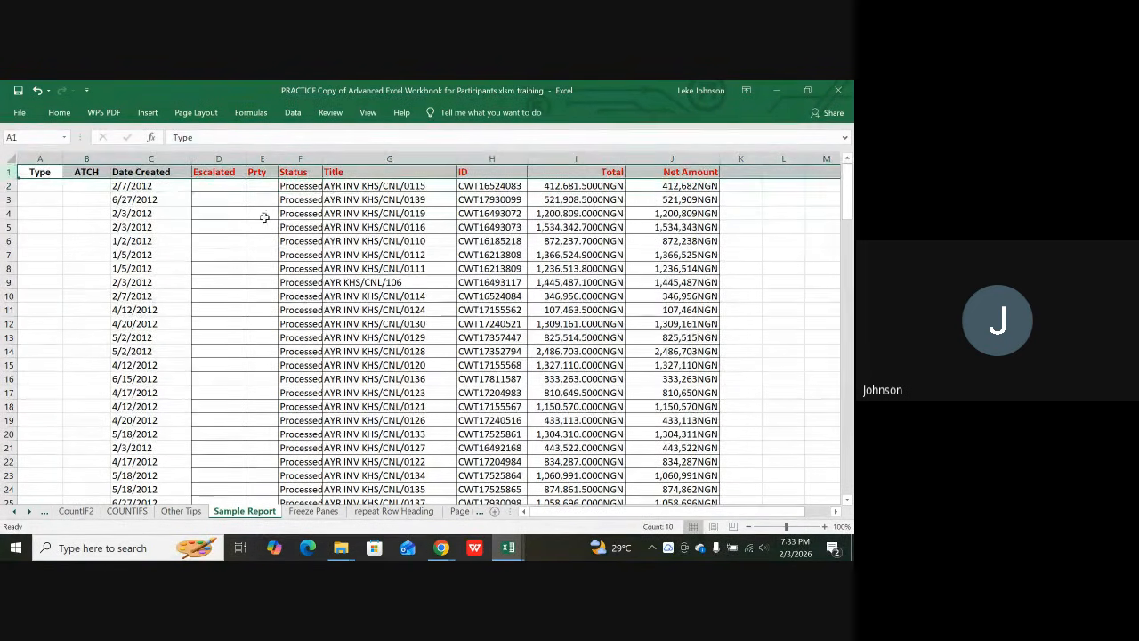
scroll(264, 217, down, 9)
scroll(338, 268, up, 9)
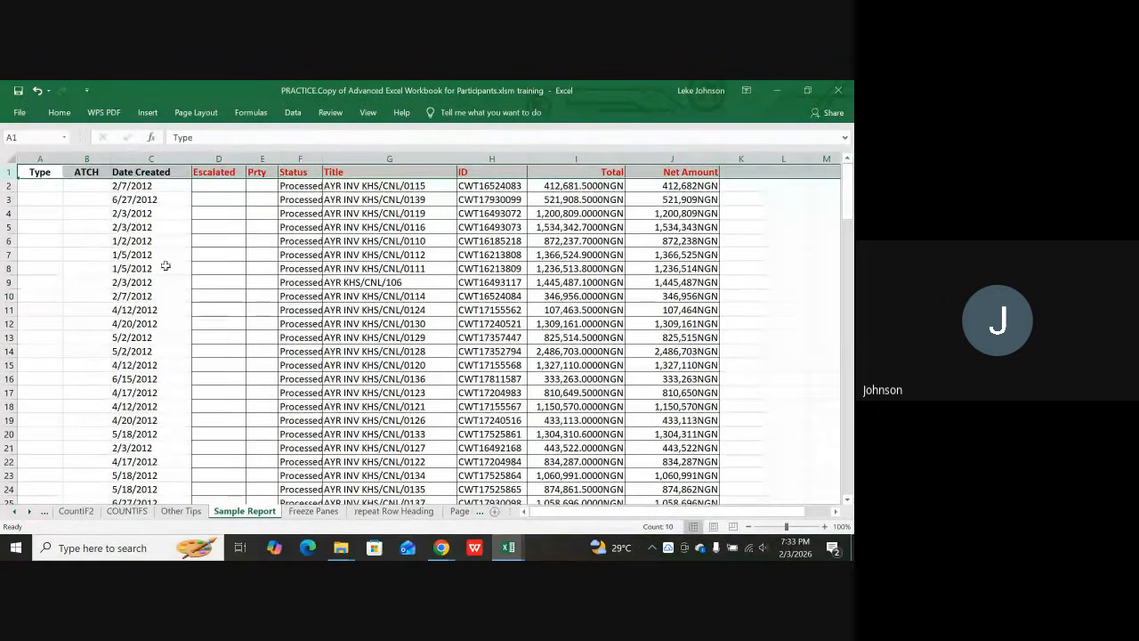
- Examine on the Freeze Panes sheet how header row 1 behaves while moving between the empty rows near 159 and the first records
click(313, 511)
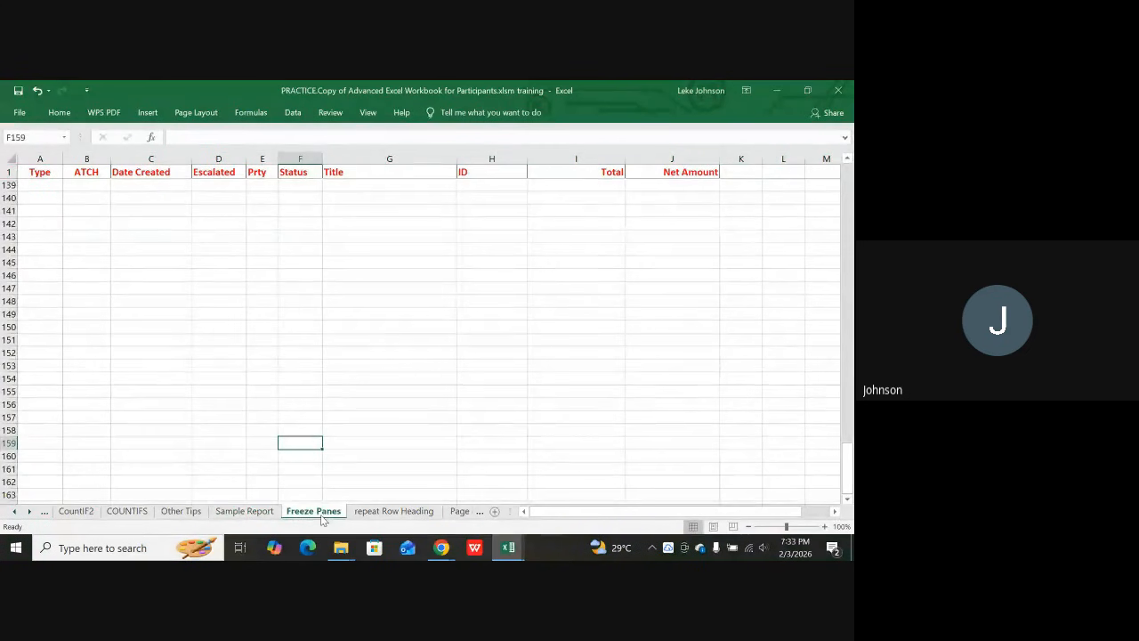
scroll(325, 458, up, 3)
scroll(328, 455, up, 9)
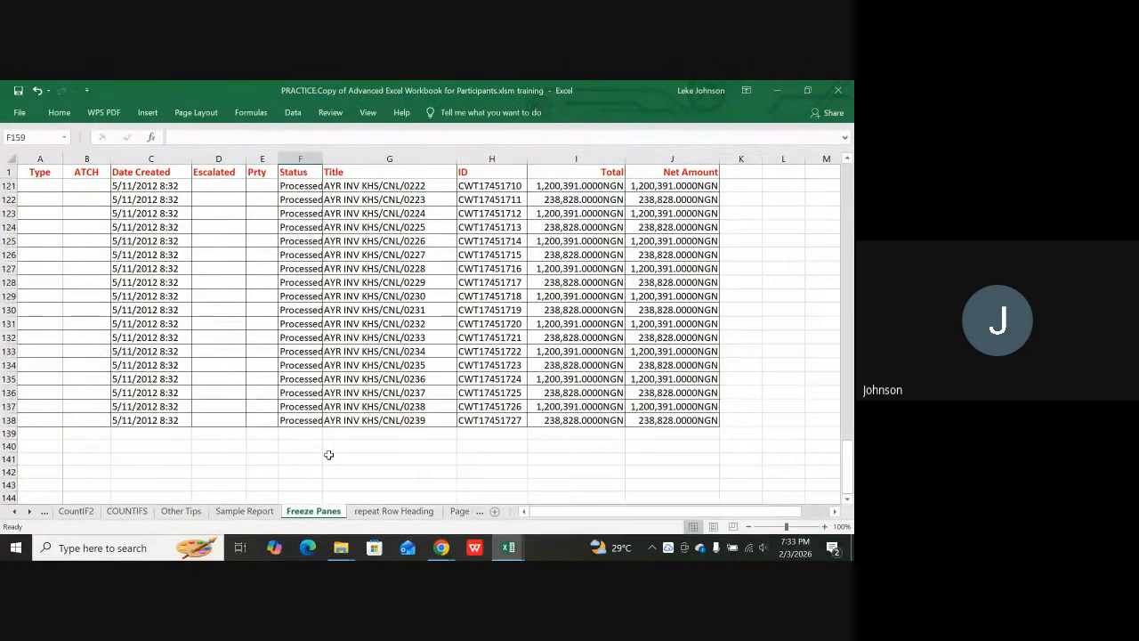
scroll(222, 322, down, 11)
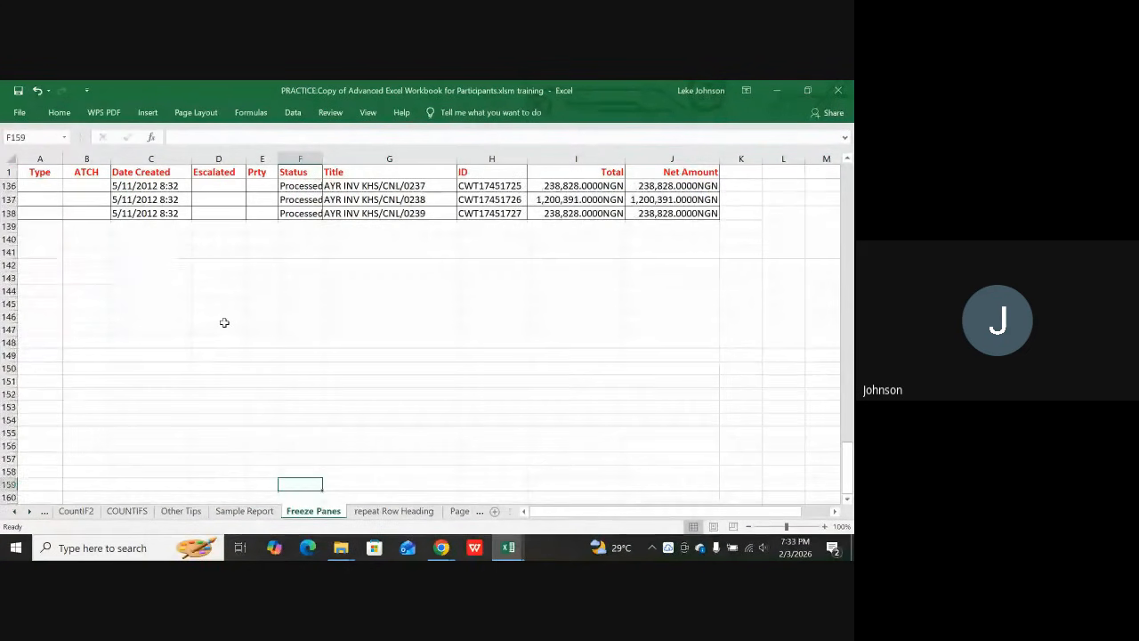
scroll(224, 323, up, 5)
scroll(225, 322, down, 3)
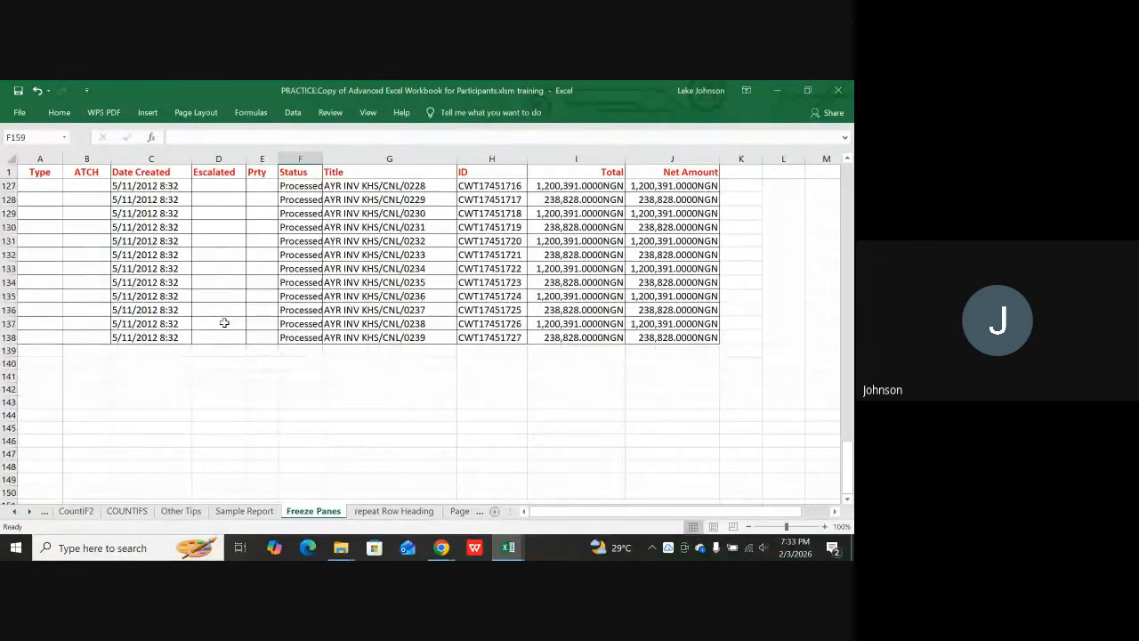
scroll(331, 294, up, 7)
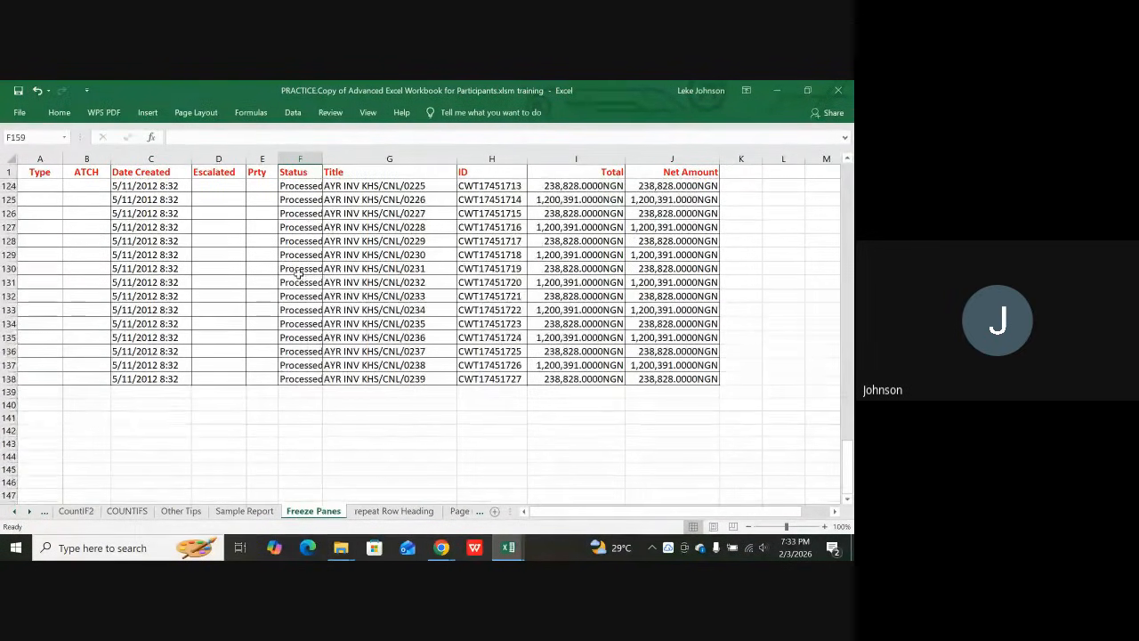
scroll(300, 271, down, 10)
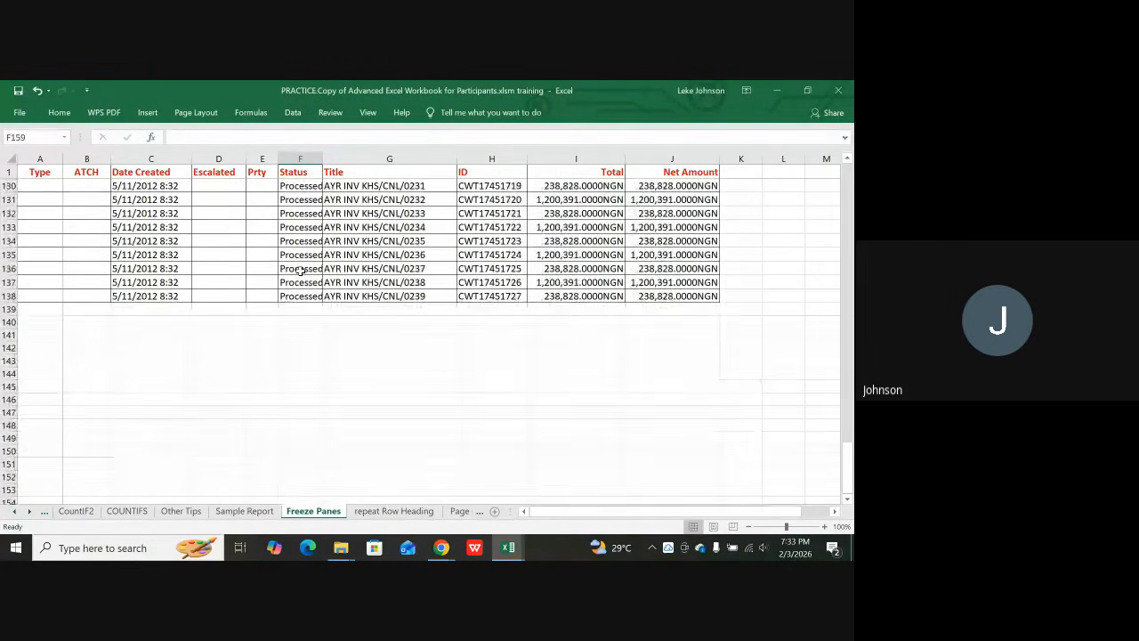
scroll(300, 271, up, 3)
scroll(300, 271, up, 20)
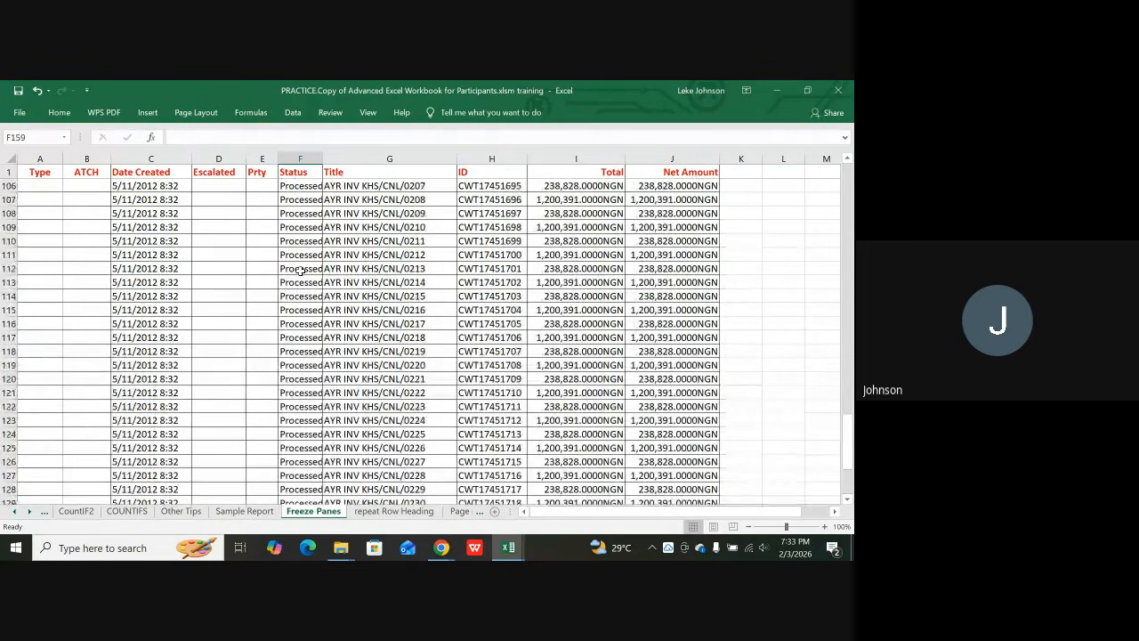
scroll(300, 270, up, 15)
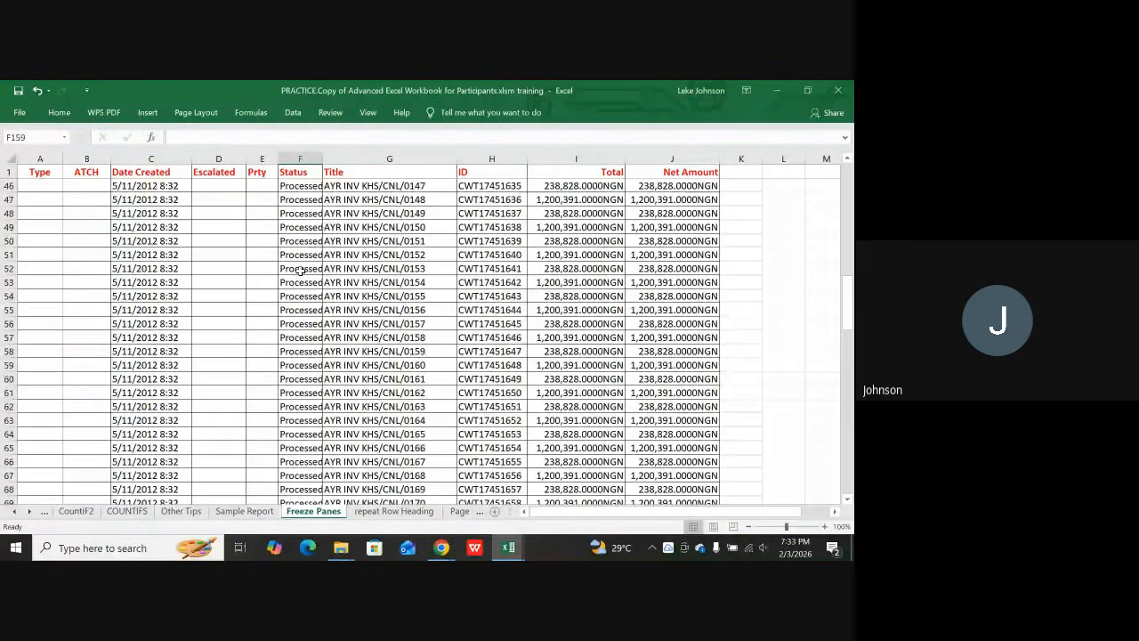
scroll(300, 271, up, 7)
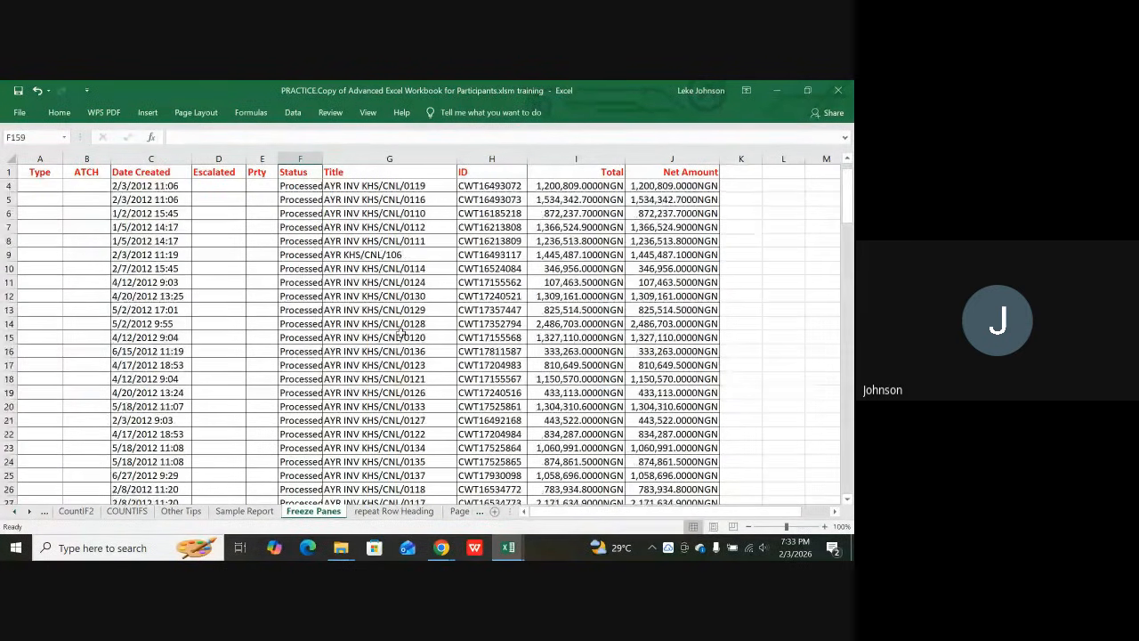
- Open the repeat Row Heading sheet and go up to its header row 1
click(395, 512)
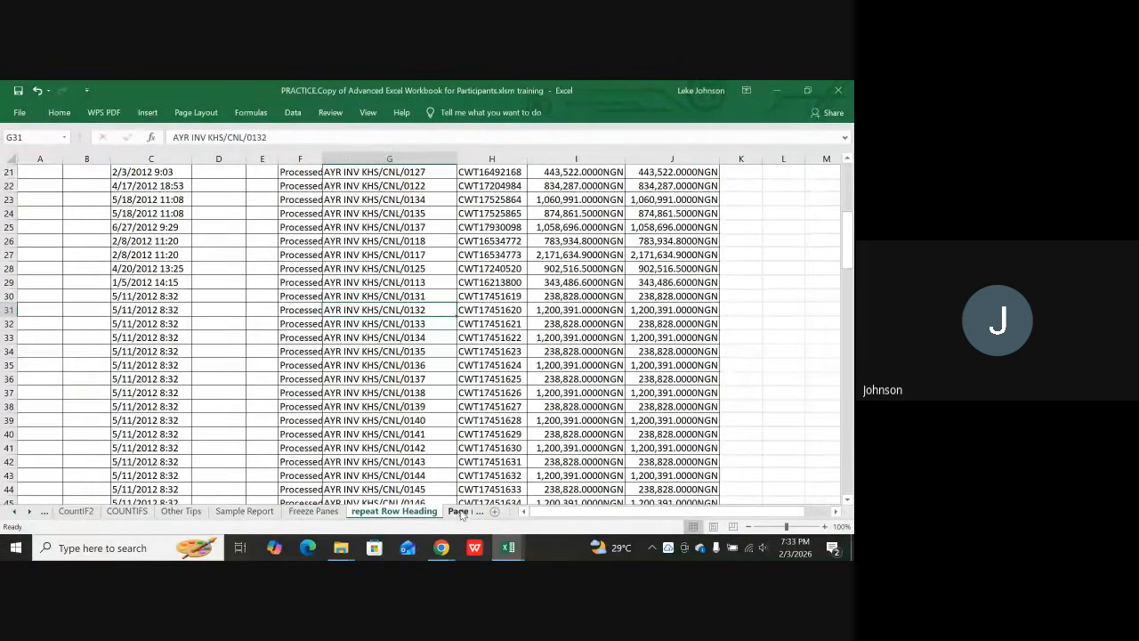
scroll(242, 356, up, 4)
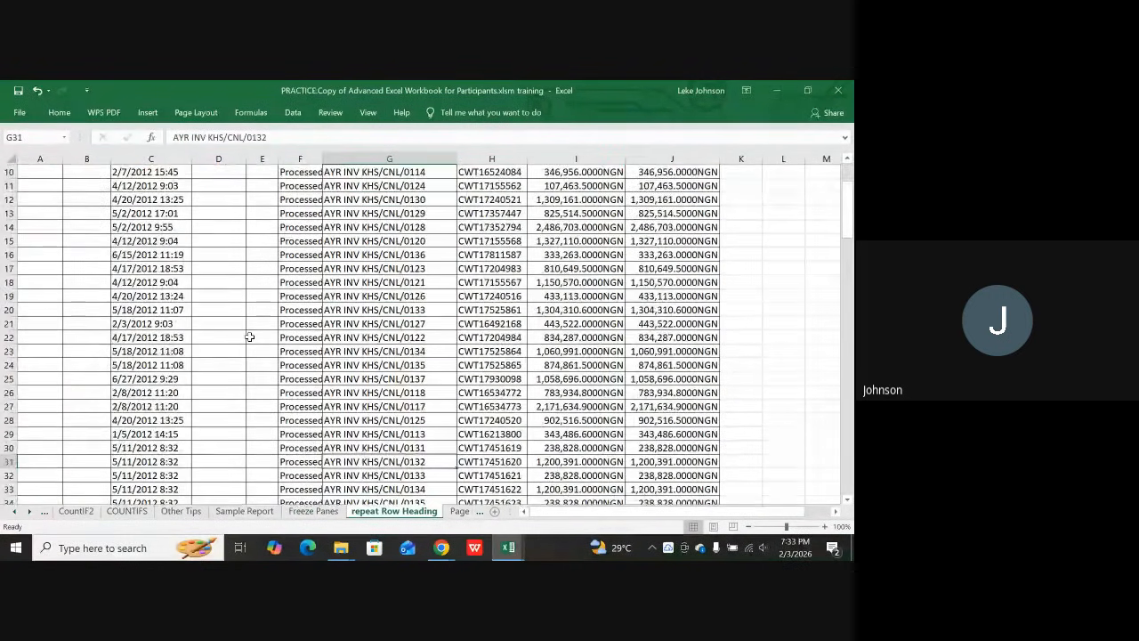
scroll(250, 336, up, 3)
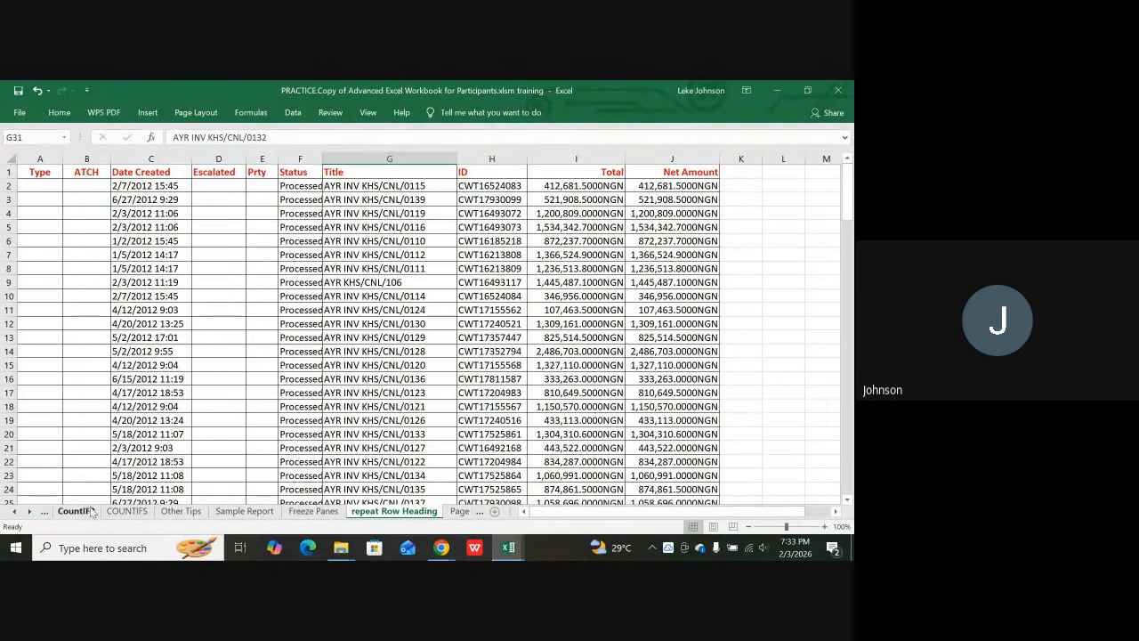
- Open the Page numbers sheet and check the Total and Net Amount entries around rows 46 and 47
click(30, 510)
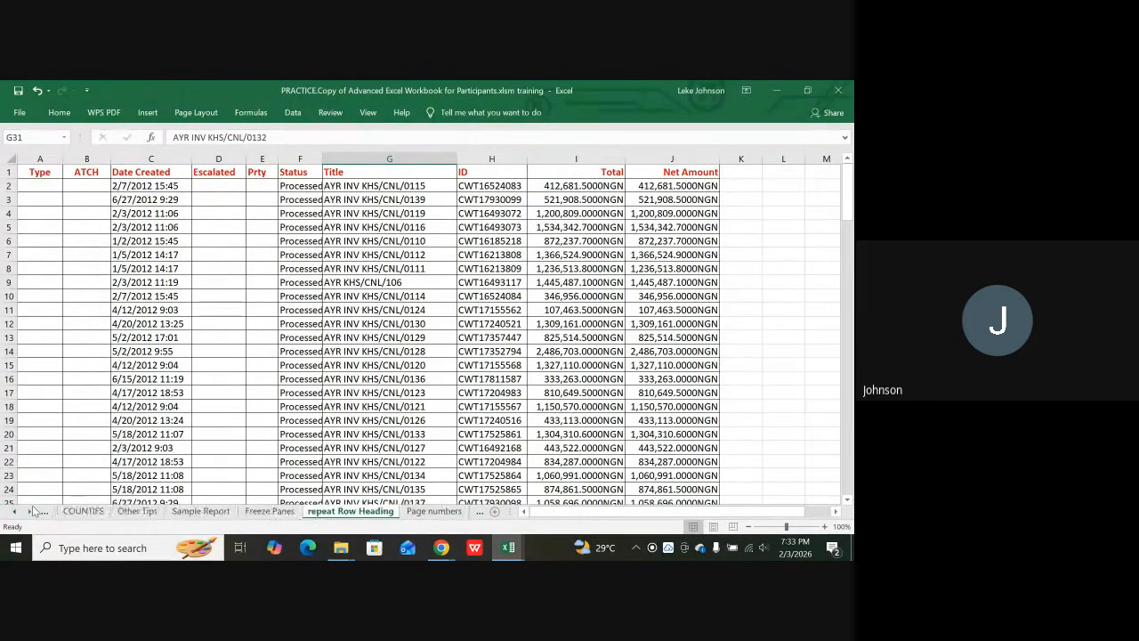
click(30, 510)
click(30, 511)
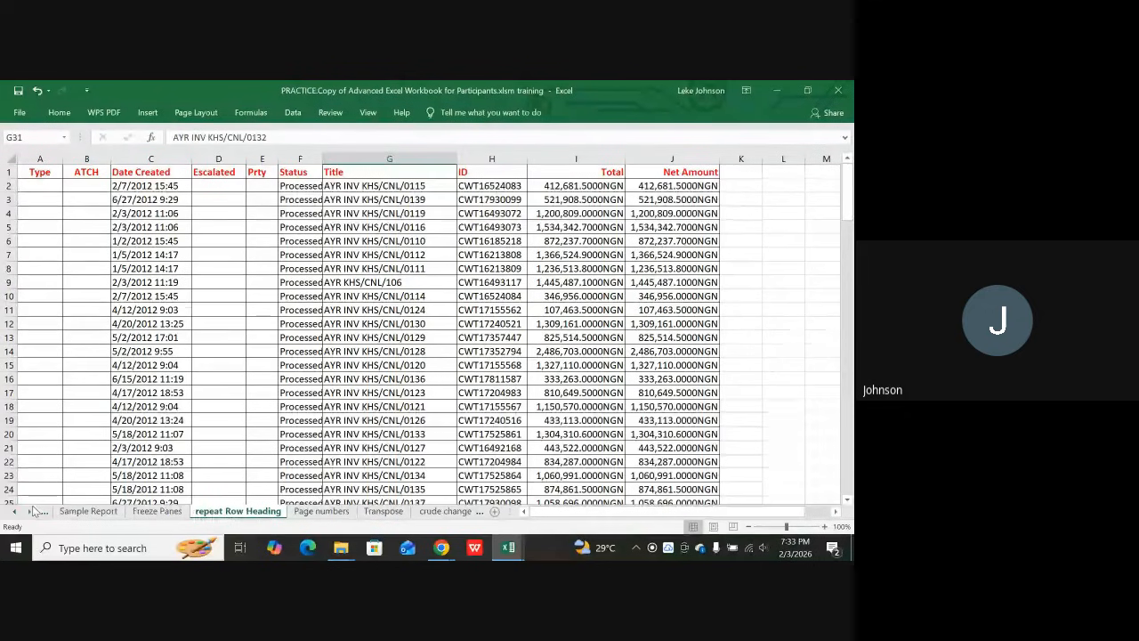
click(318, 515)
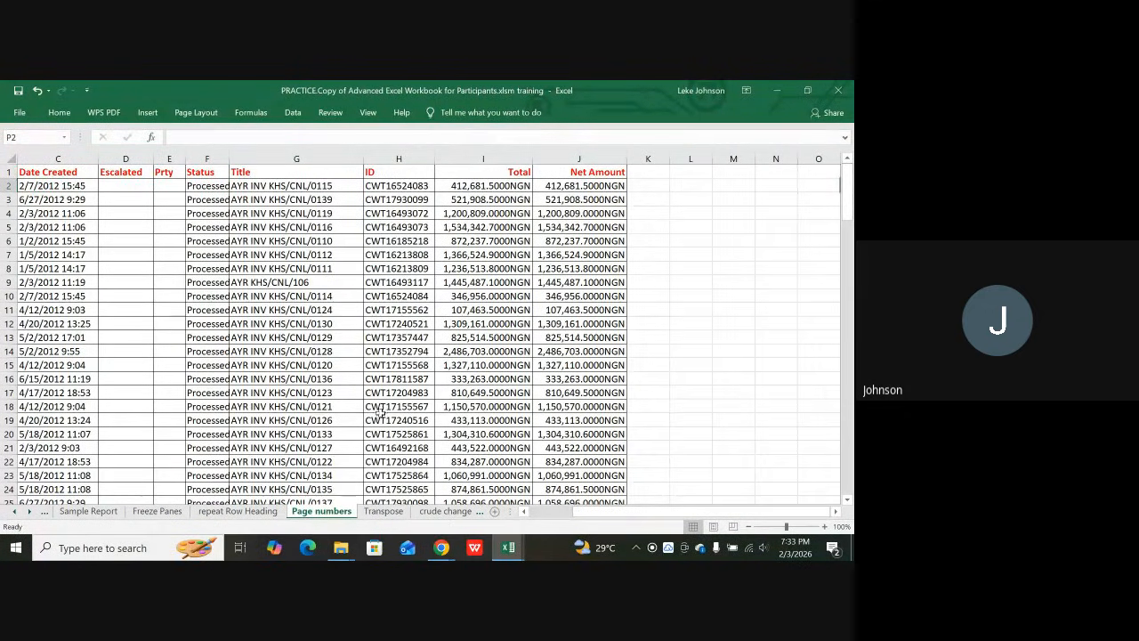
scroll(380, 411, down, 3)
scroll(385, 411, down, 8)
click(484, 351)
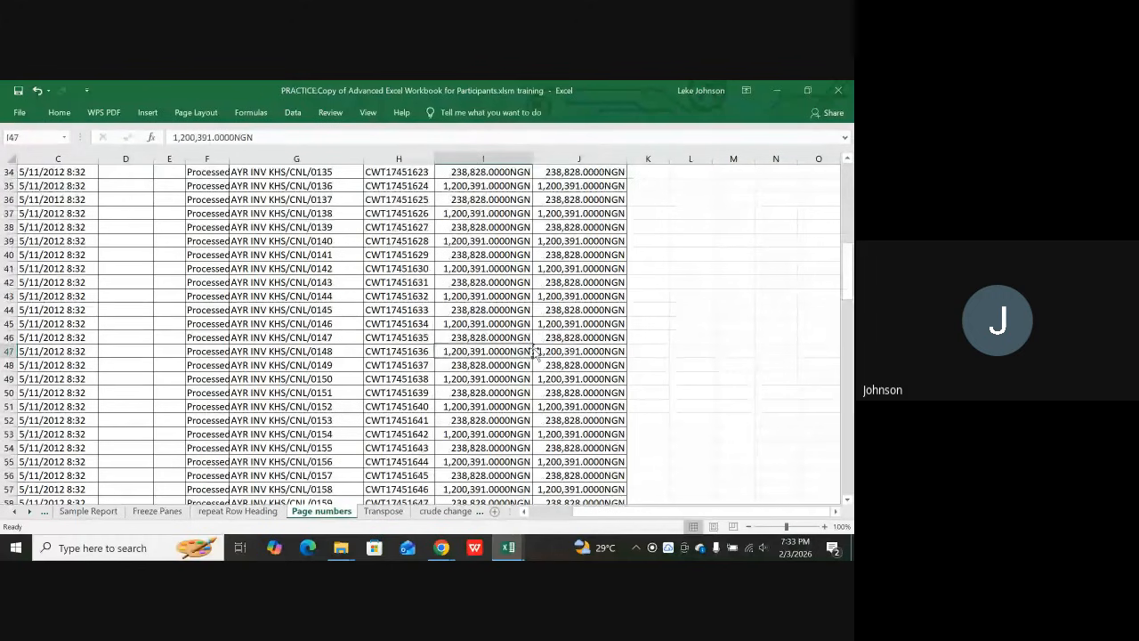
click(579, 339)
key(Left)
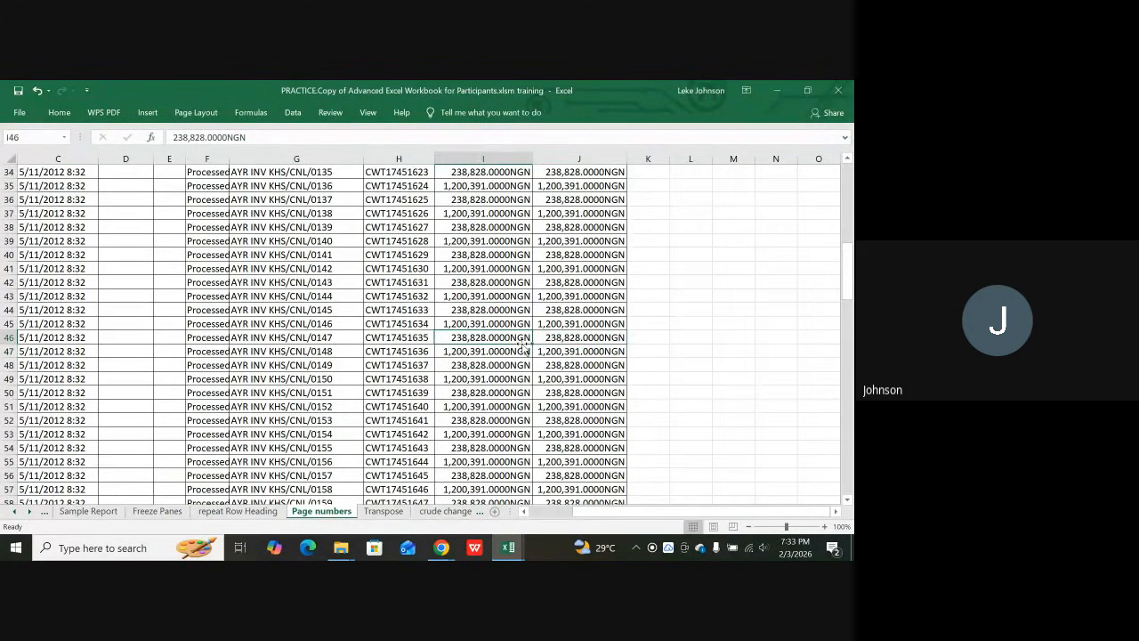
- Review the Page numbers records from column A through the last used cell, J138, and return to header row 1
drag(601, 515, 542, 518)
scroll(437, 426, down, 20)
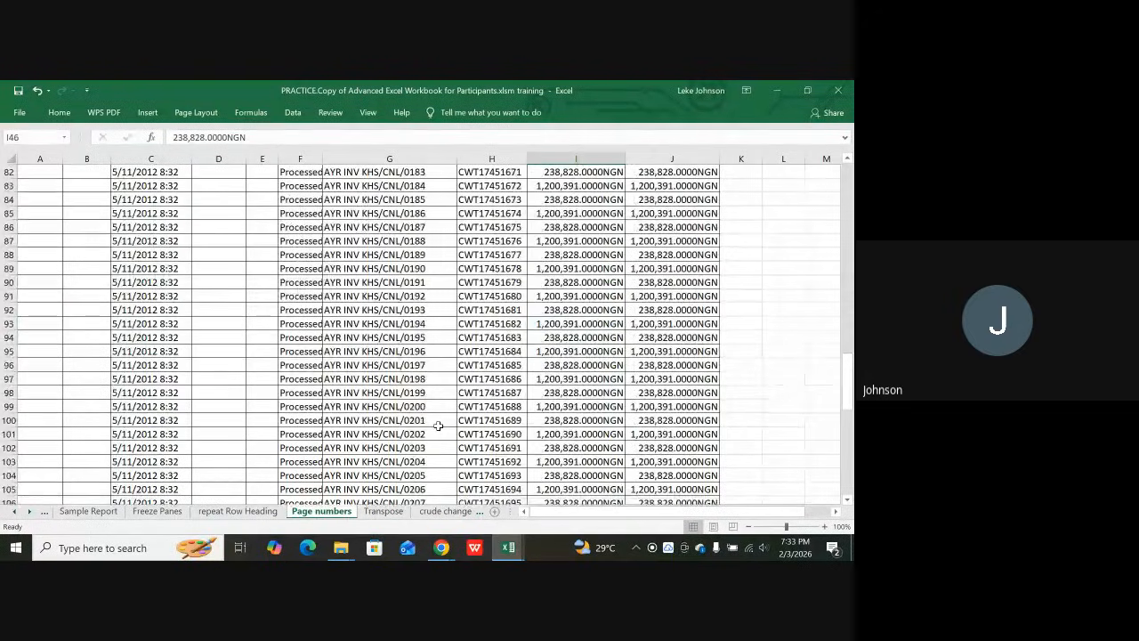
scroll(445, 426, down, 1)
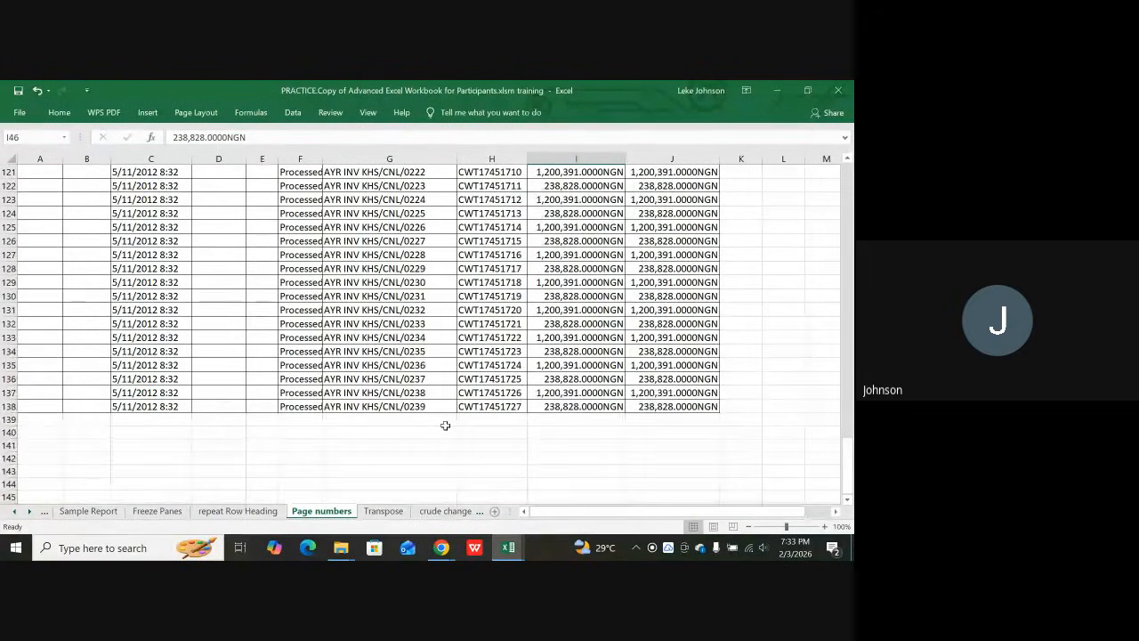
key(ctrl+End)
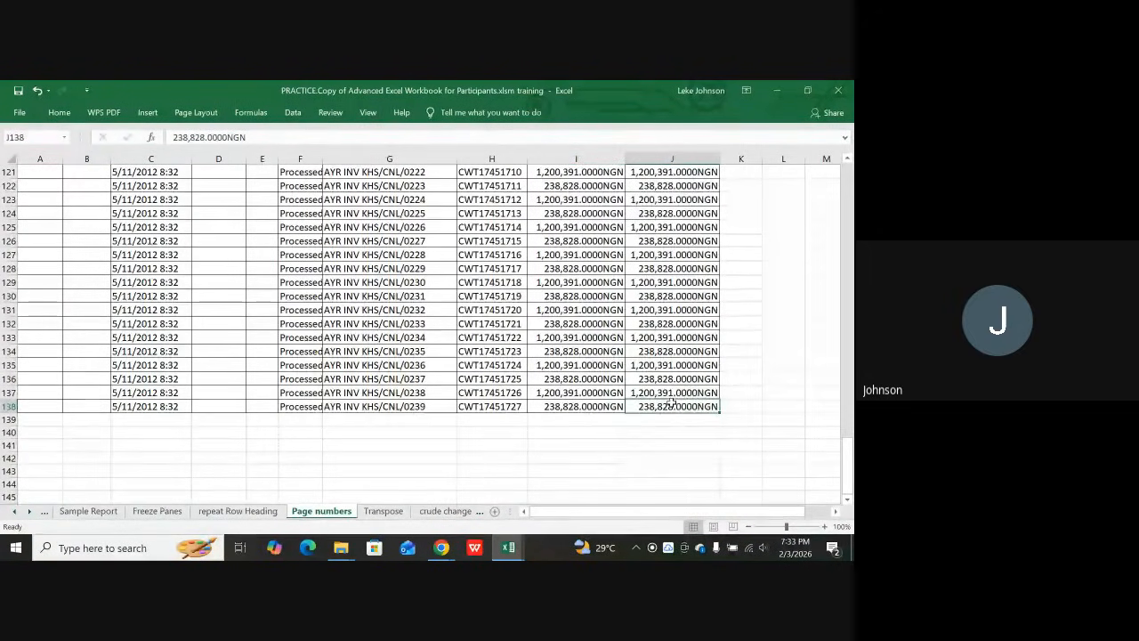
scroll(186, 368, up, 15)
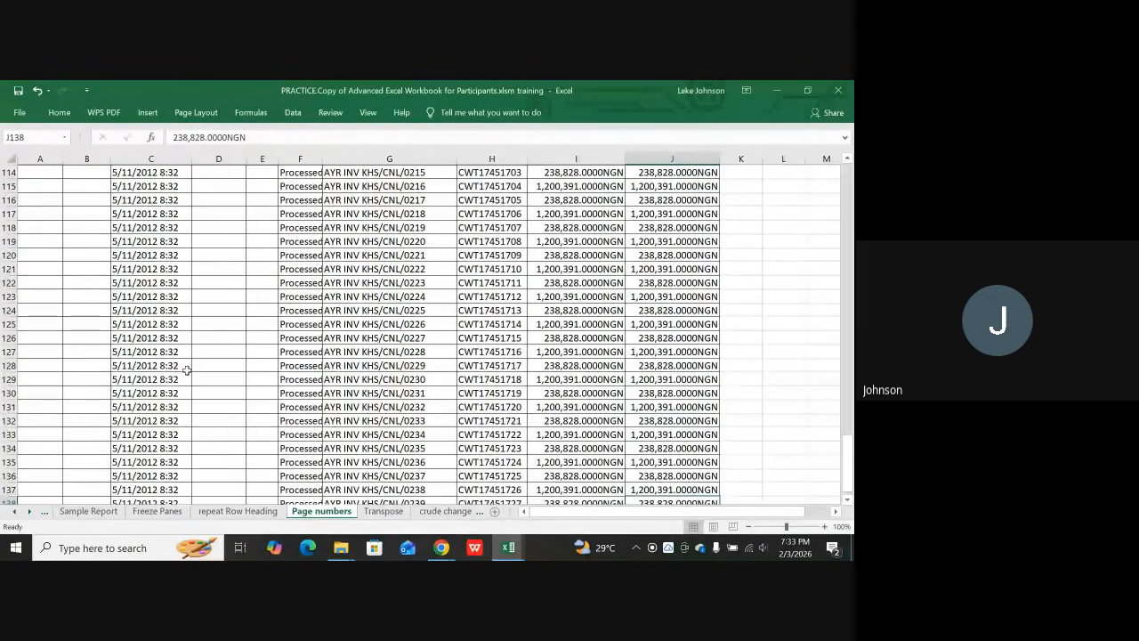
scroll(186, 368, up, 19)
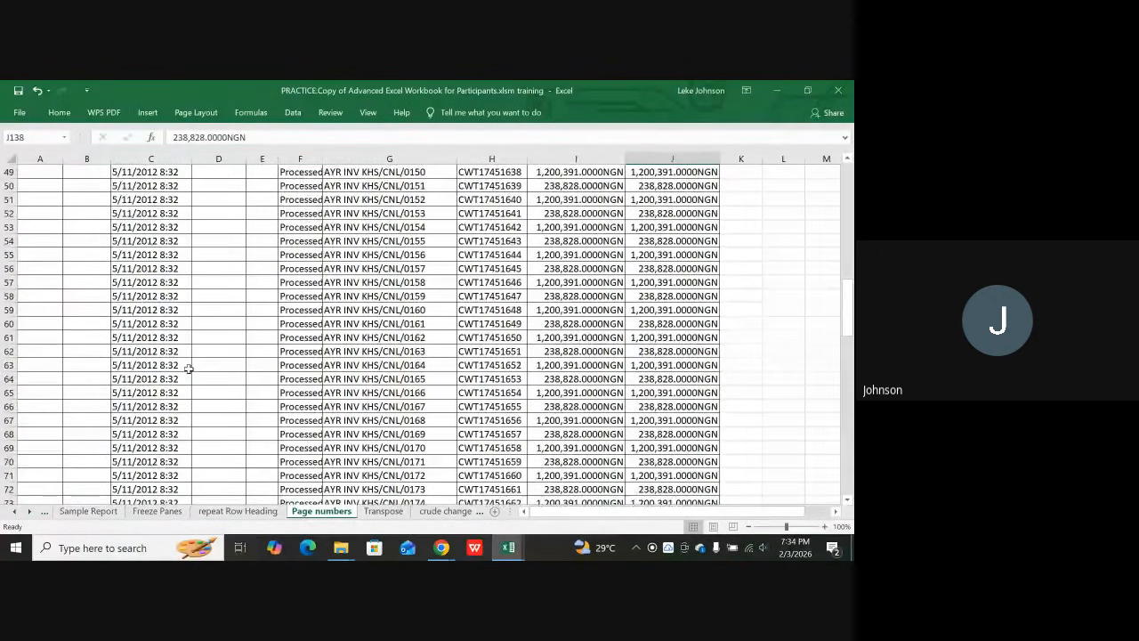
scroll(188, 369, up, 6)
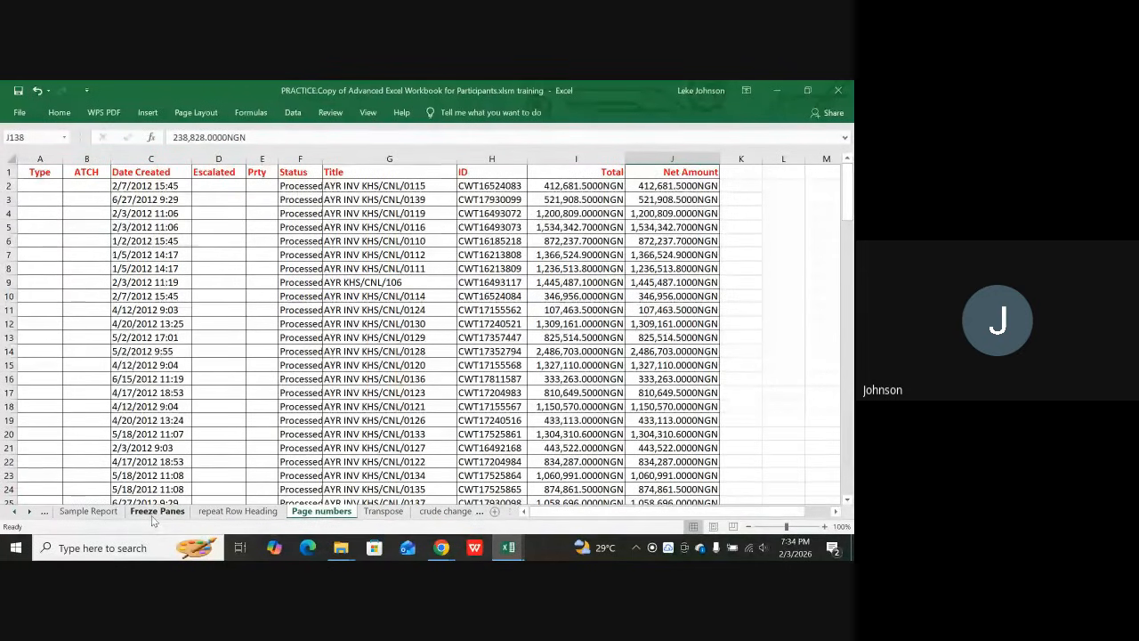
- Revisit the first rows of the Freeze Panes sheet and return to the Sample Report sheet
click(153, 512)
scroll(89, 308, up, 2)
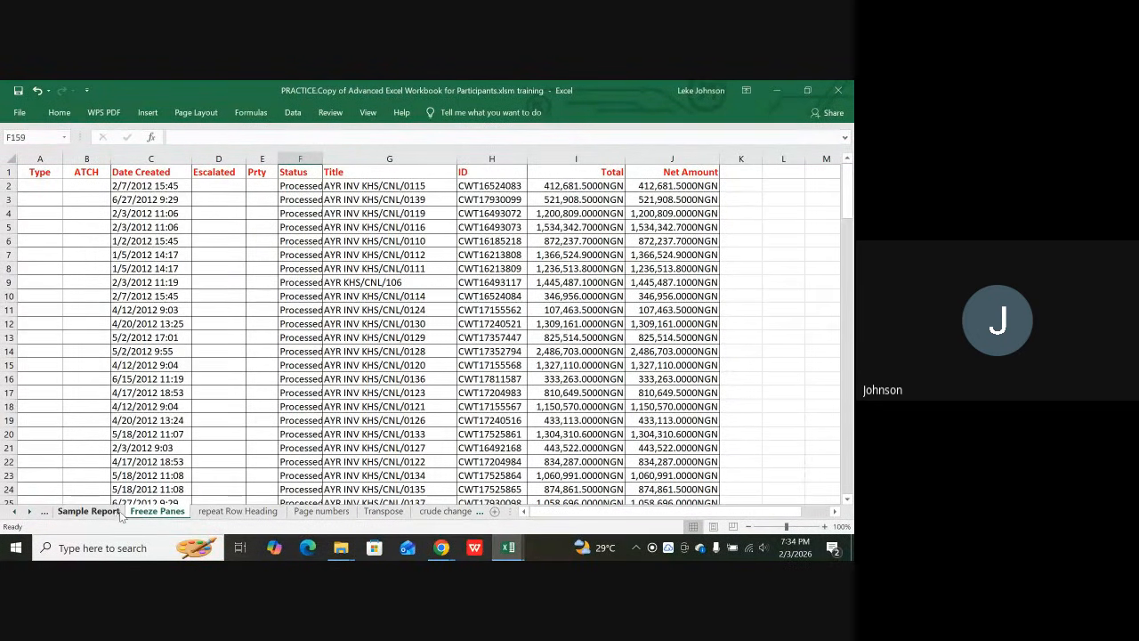
click(89, 510)
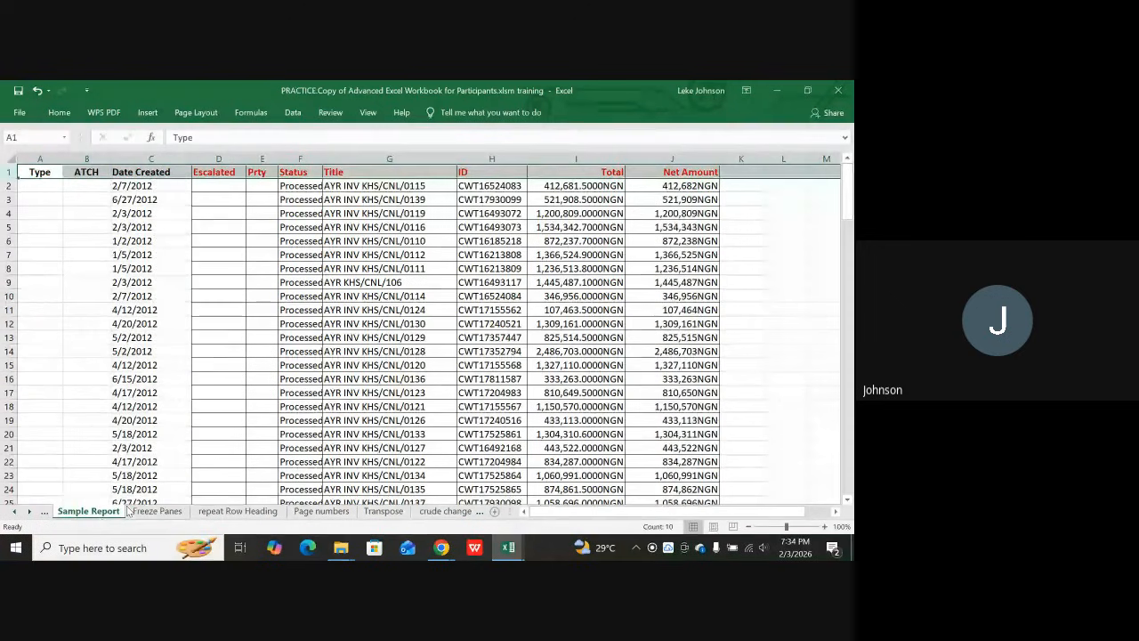
click(174, 329)
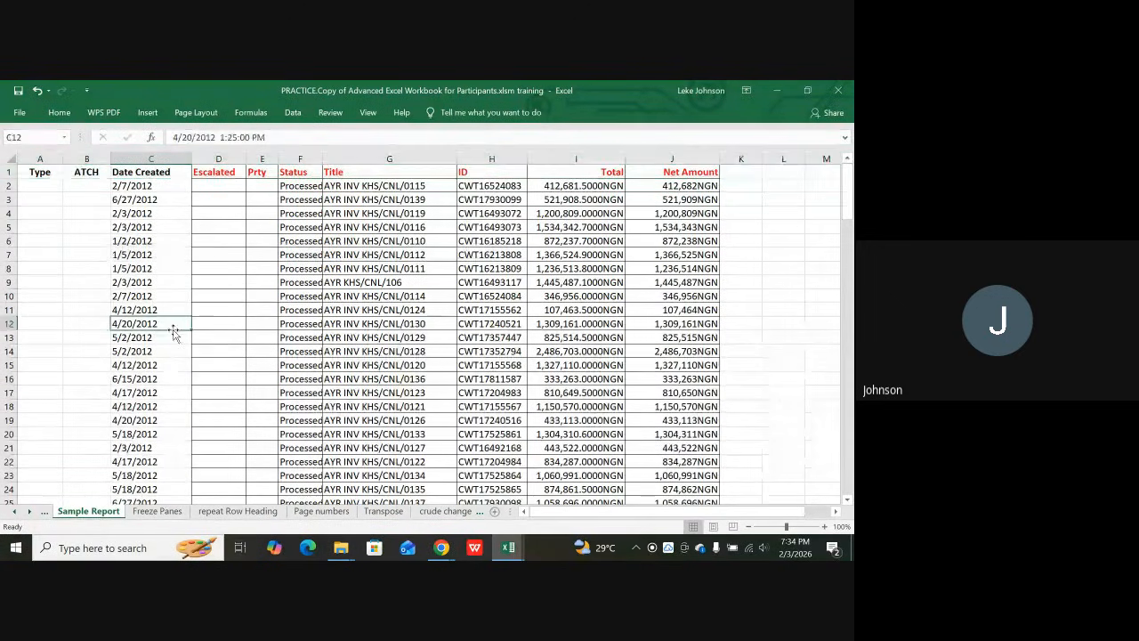
click(7, 174)
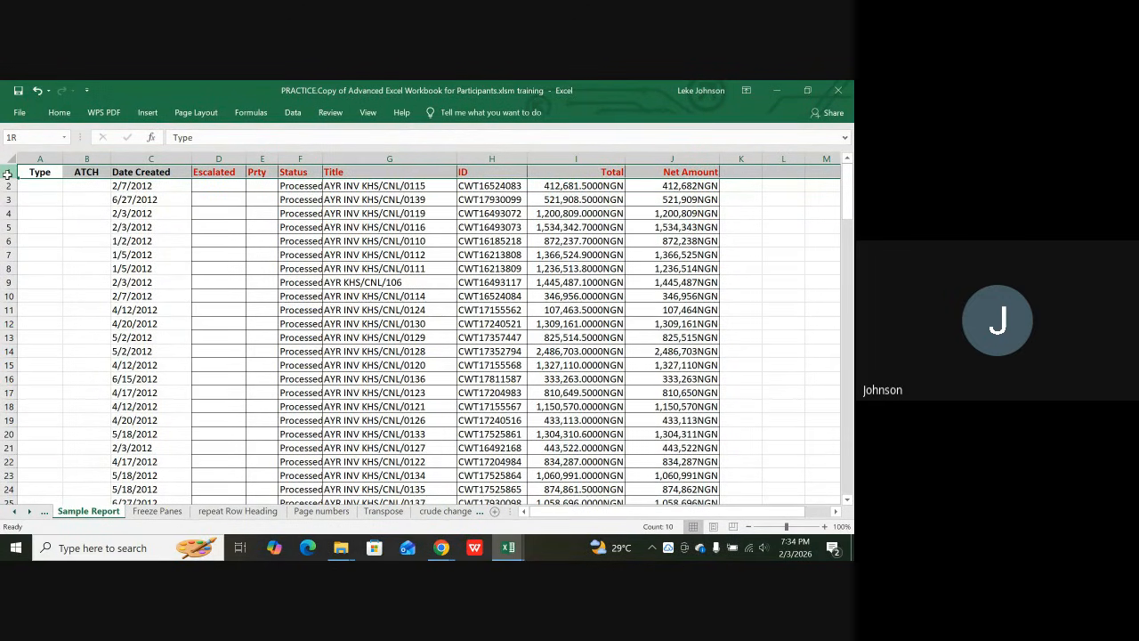
drag(6, 176, 5, 184)
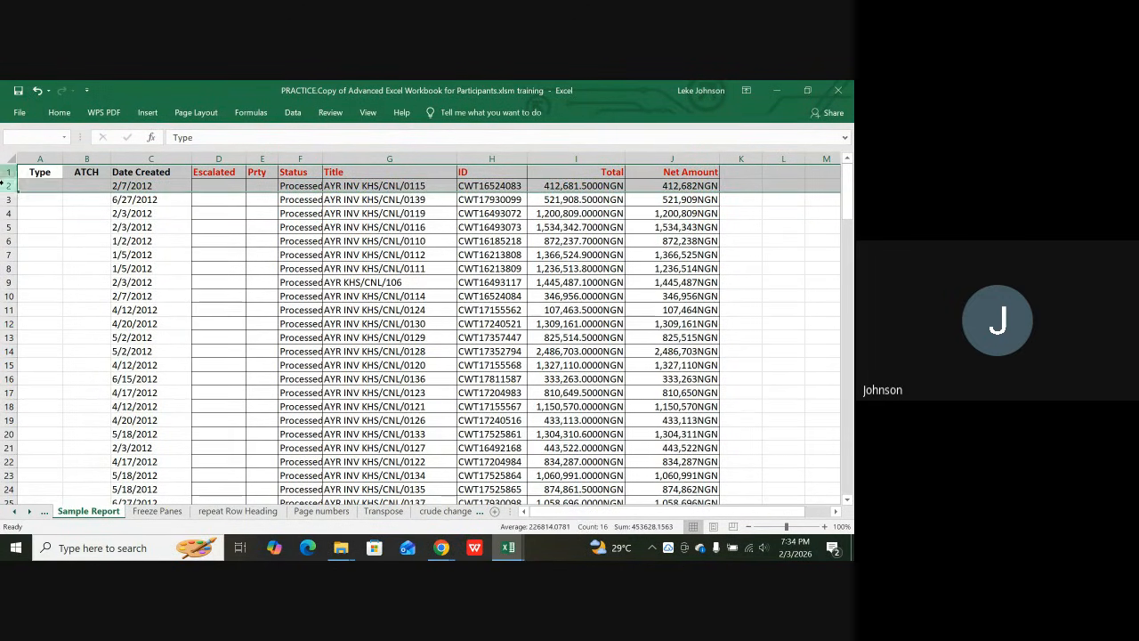
click(67, 119)
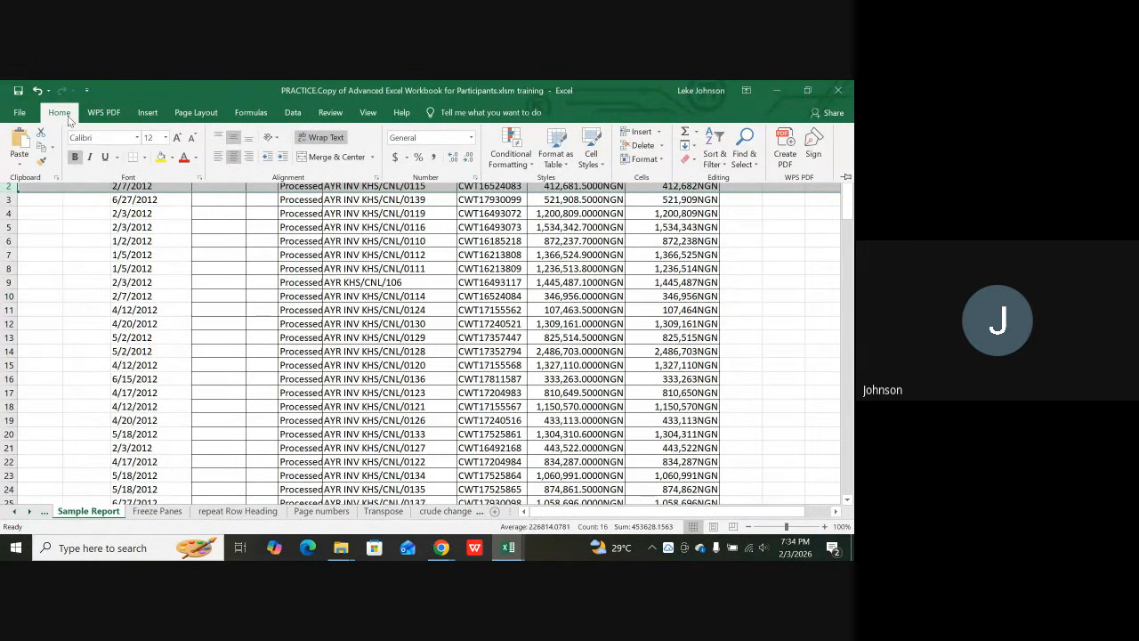
click(293, 113)
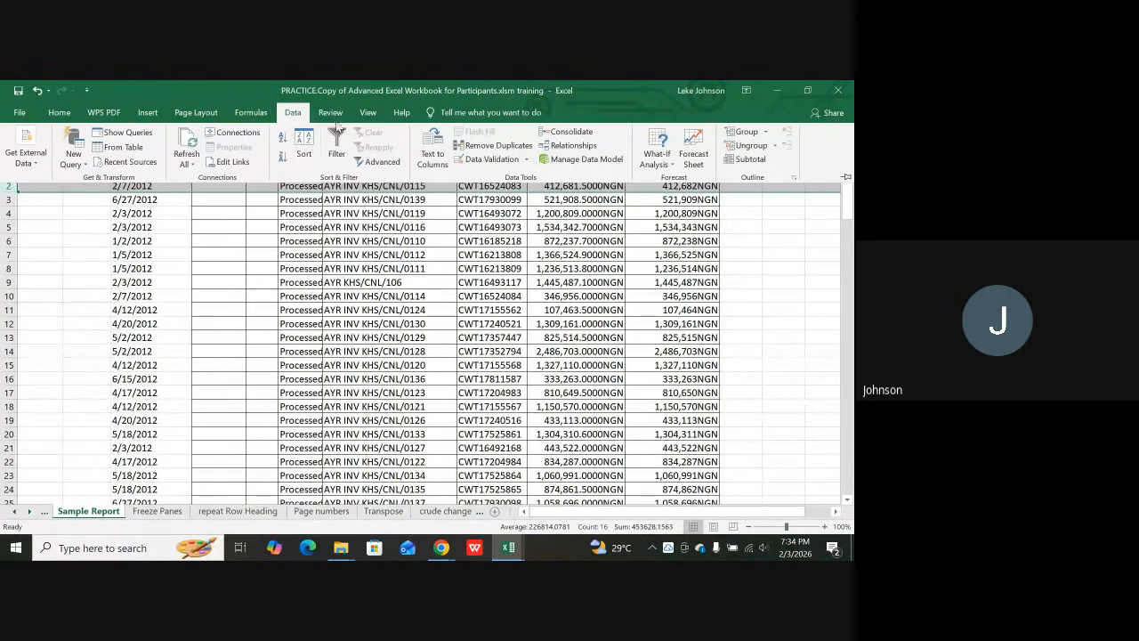
click(330, 113)
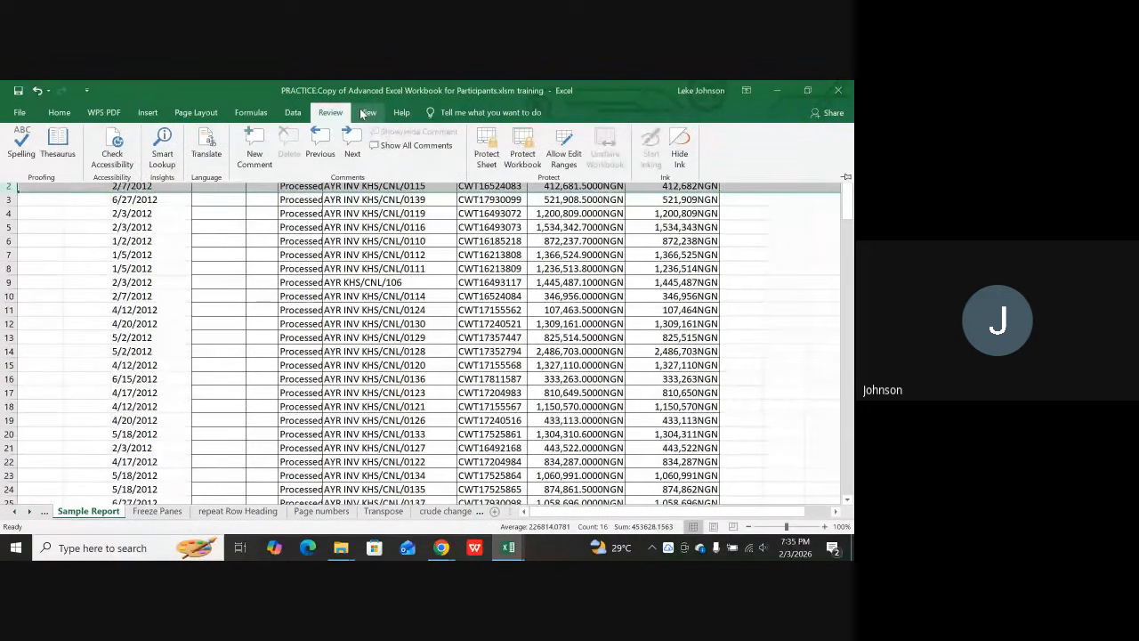
click(365, 113)
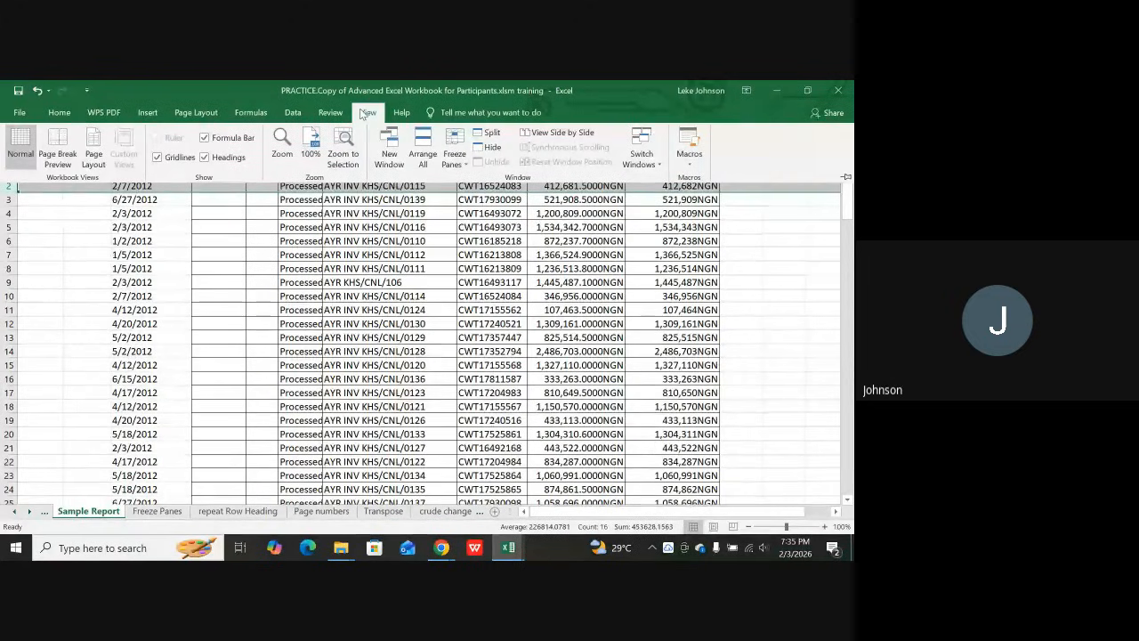
click(223, 246)
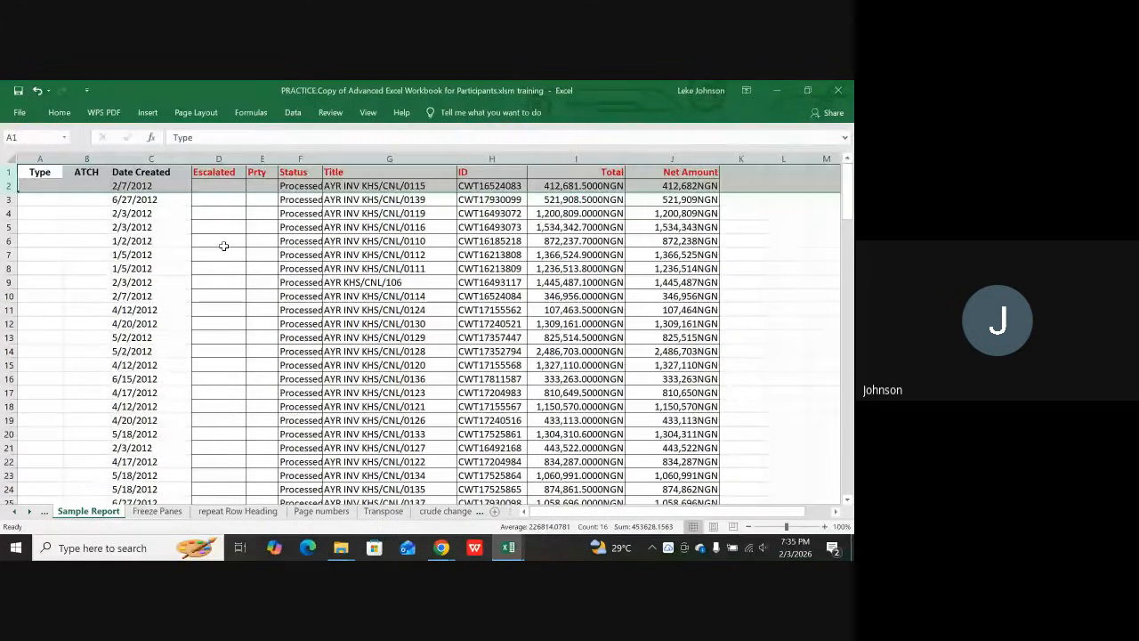
- Select rows 1 and 2 of the Sample Report sheet and apply Freeze Panes
click(188, 213)
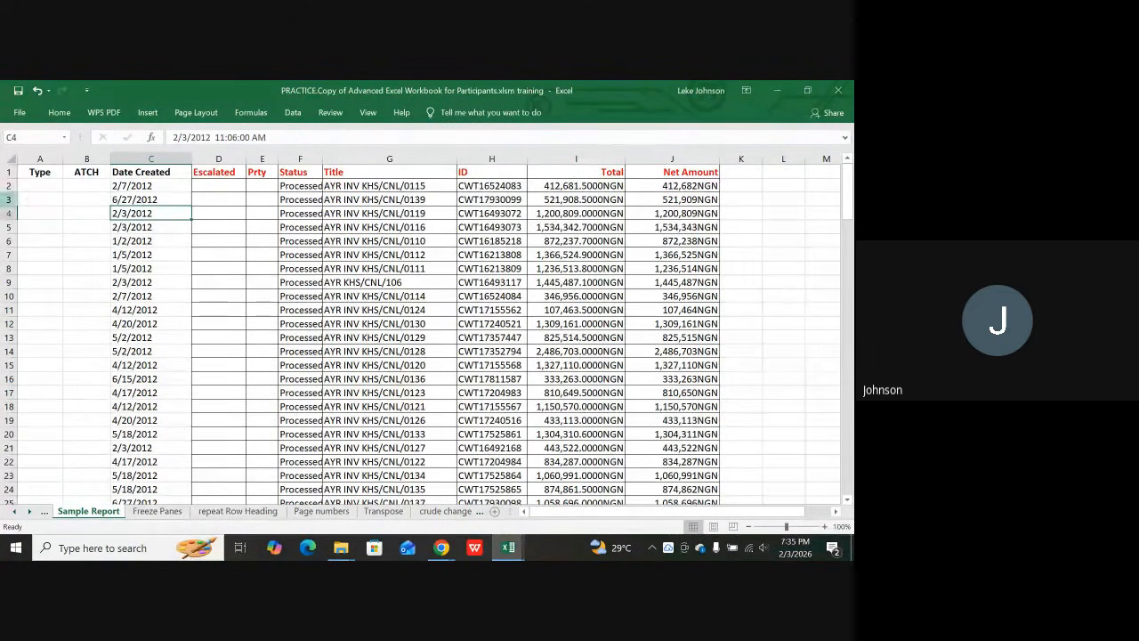
click(5, 168)
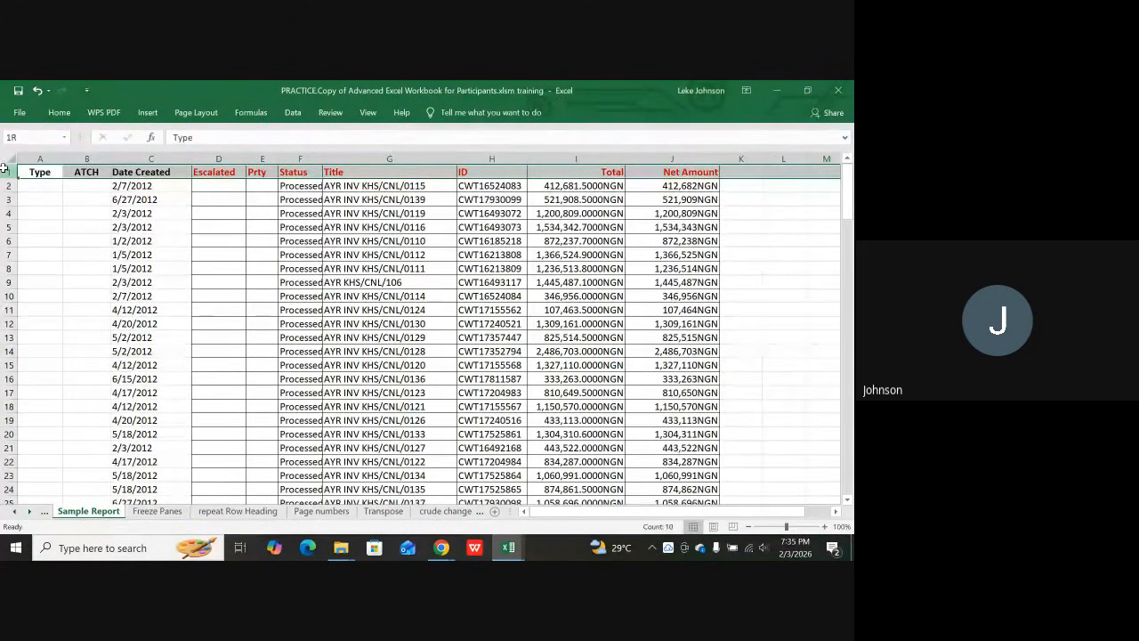
drag(4, 167, 4, 181)
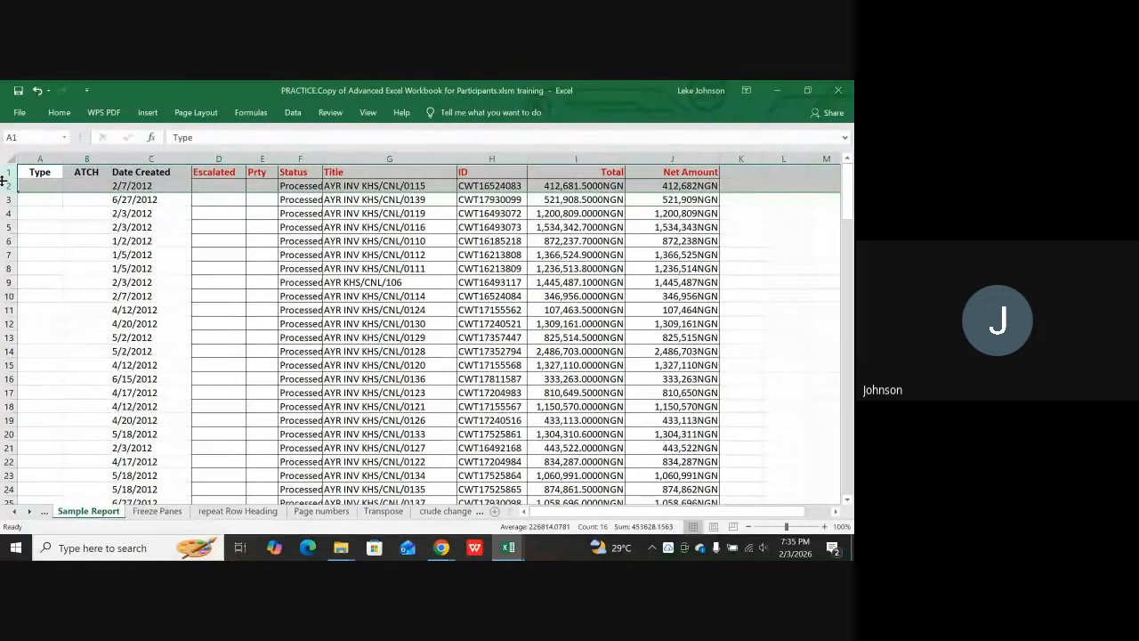
key(alt)
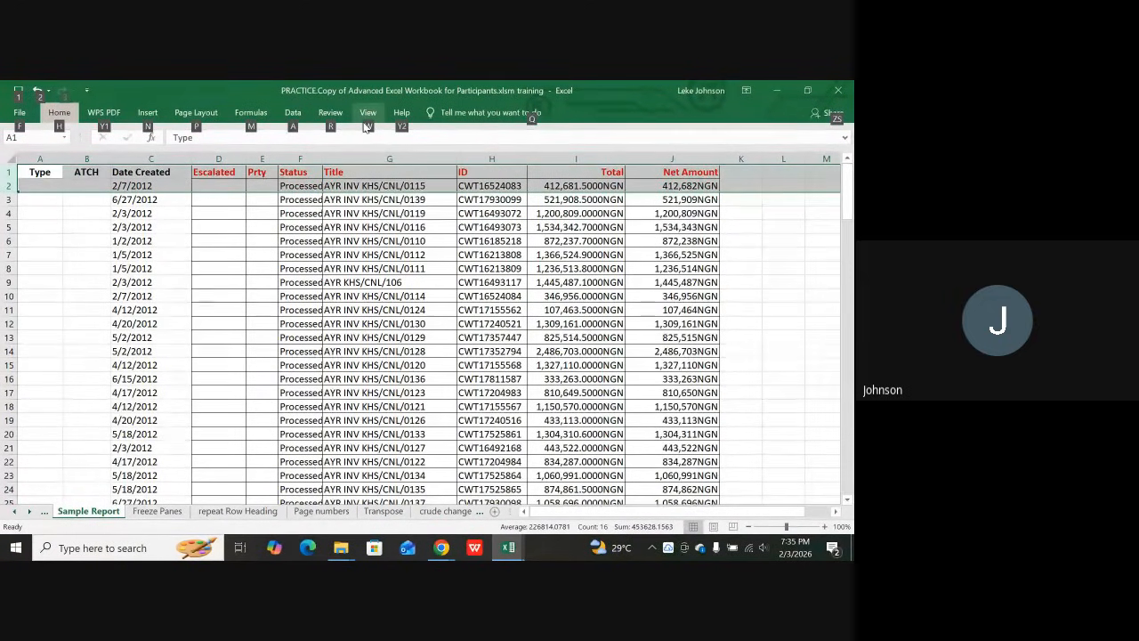
key(w)
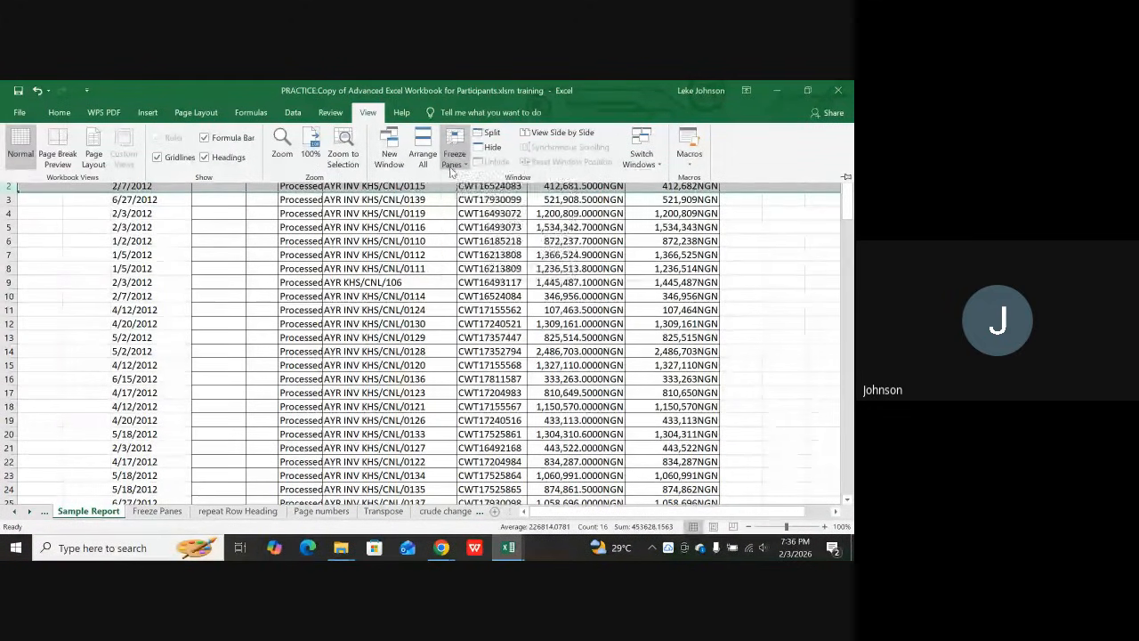
click(451, 164)
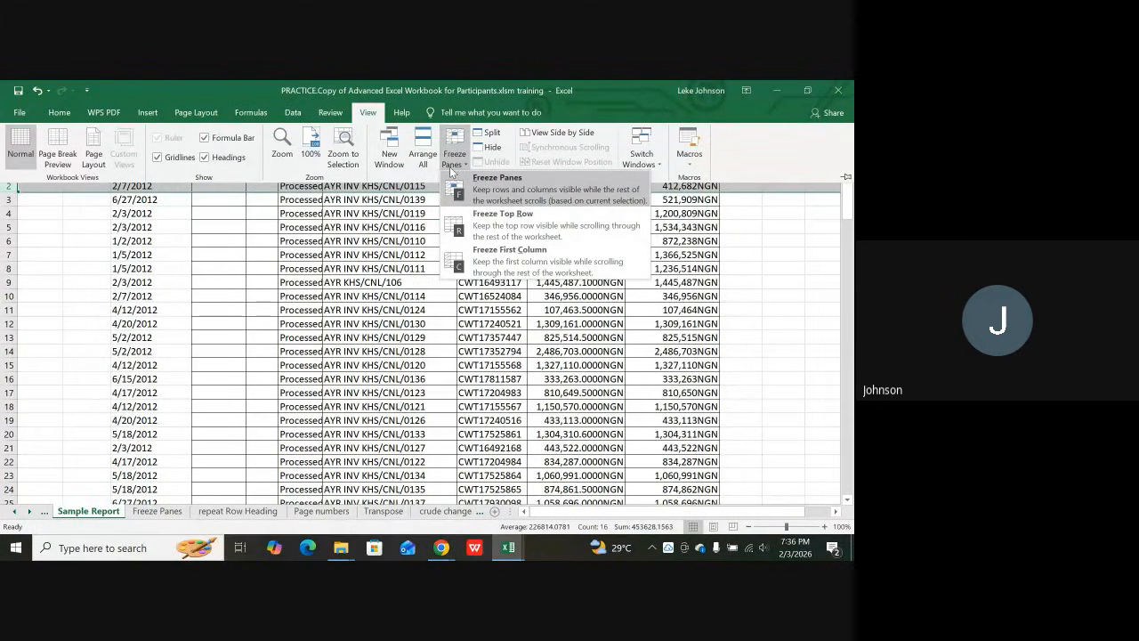
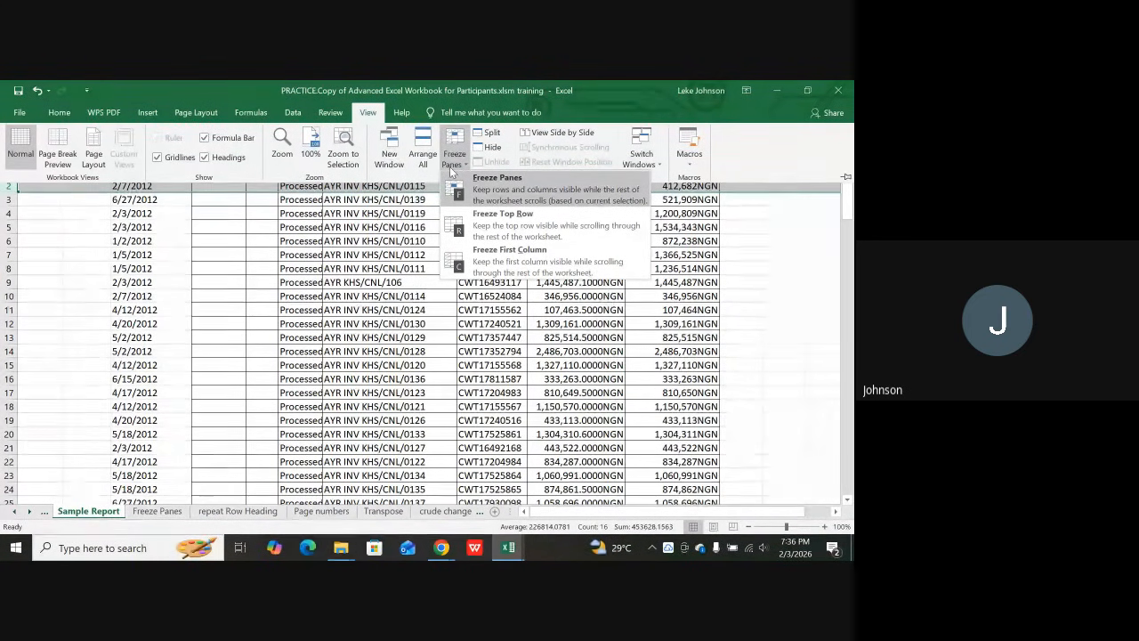
key(f)
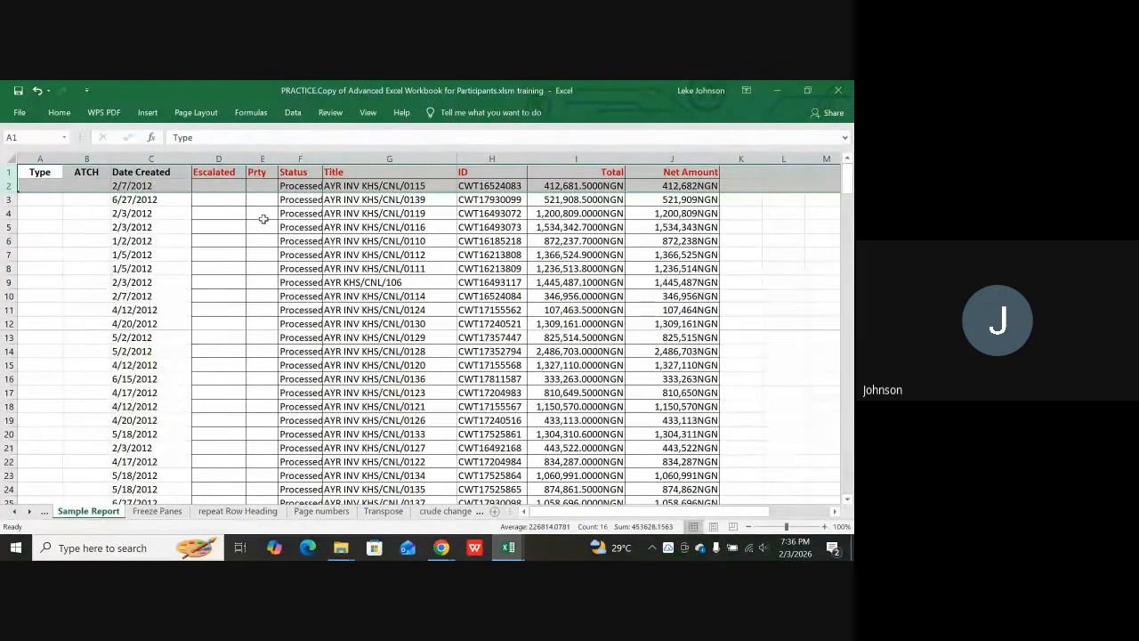
- Review the Sample Report records down past row 139 and back up to examine how the frozen rows behave
click(258, 225)
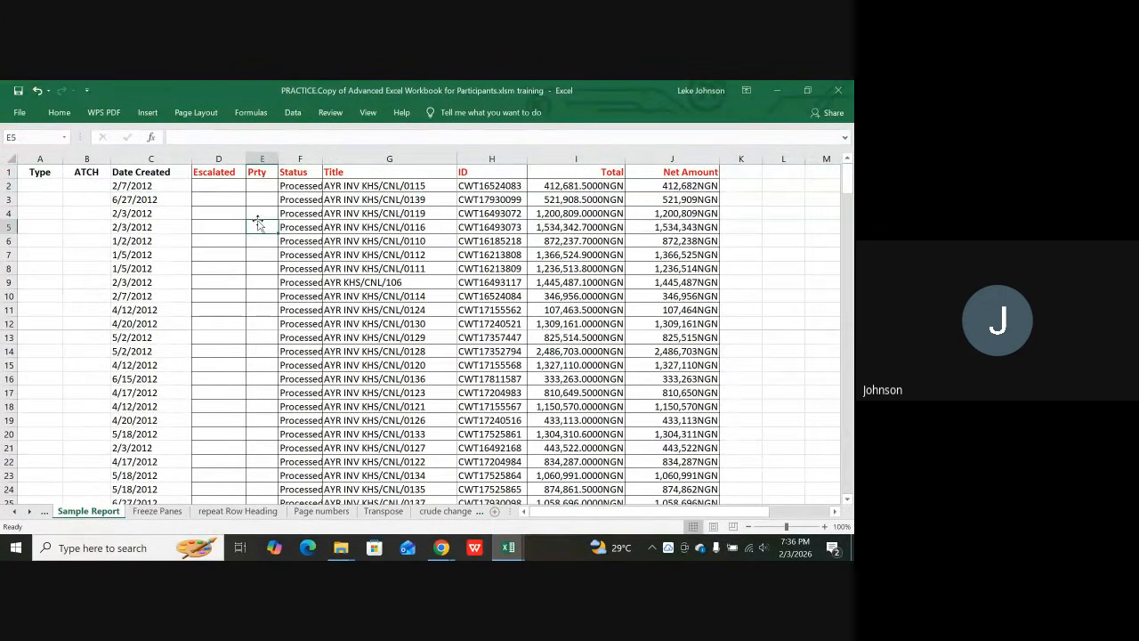
scroll(258, 224, down, 4)
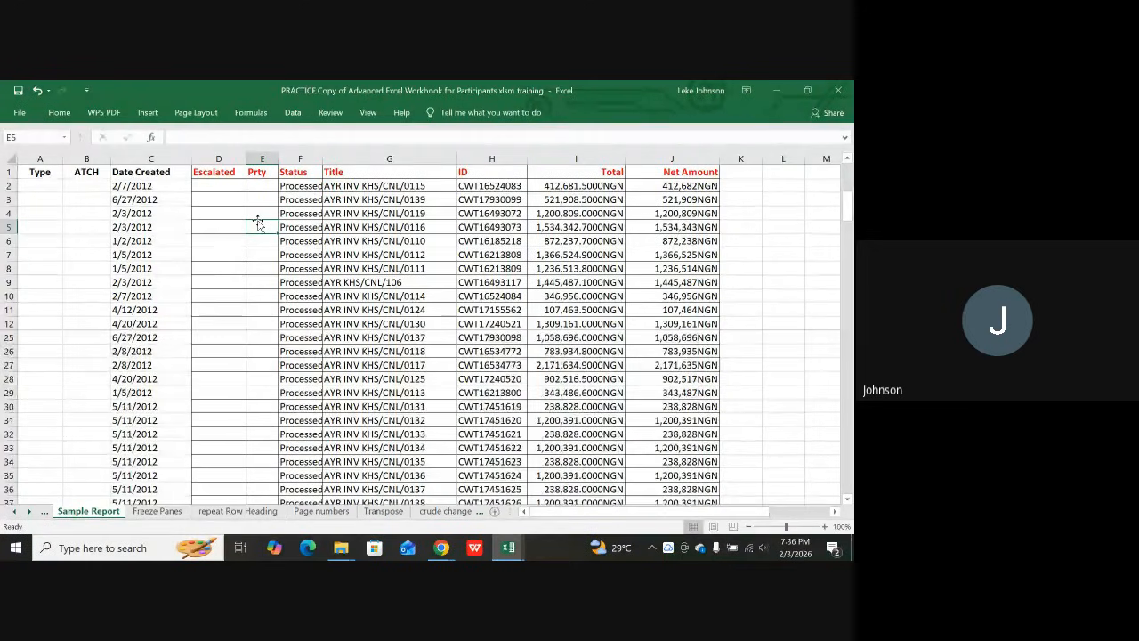
scroll(258, 224, down, 10)
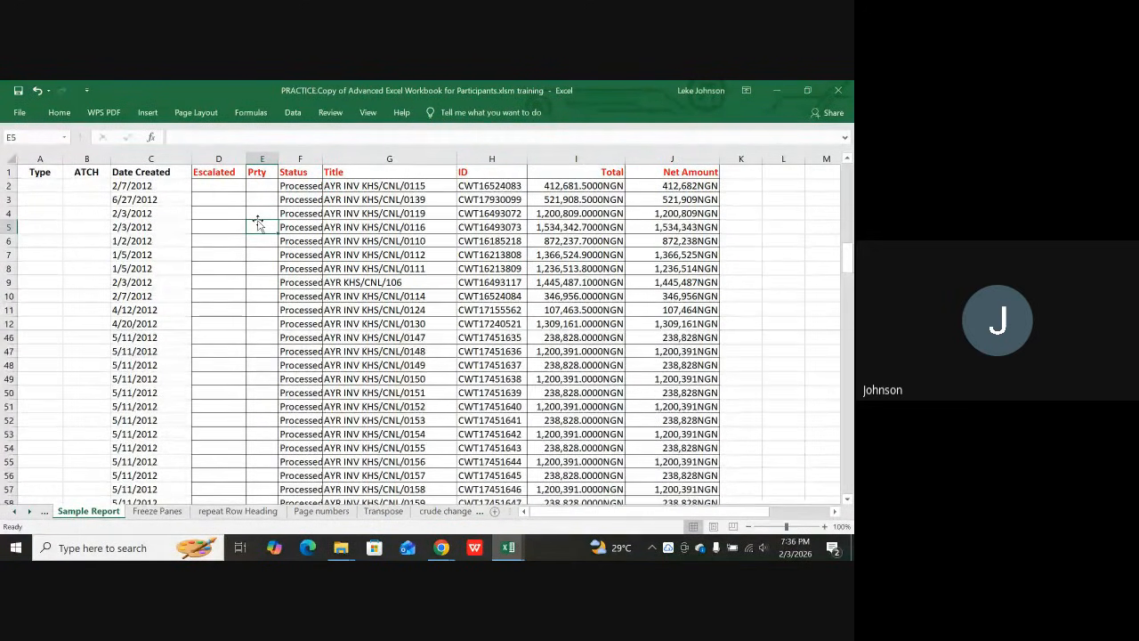
scroll(178, 225, down, 1)
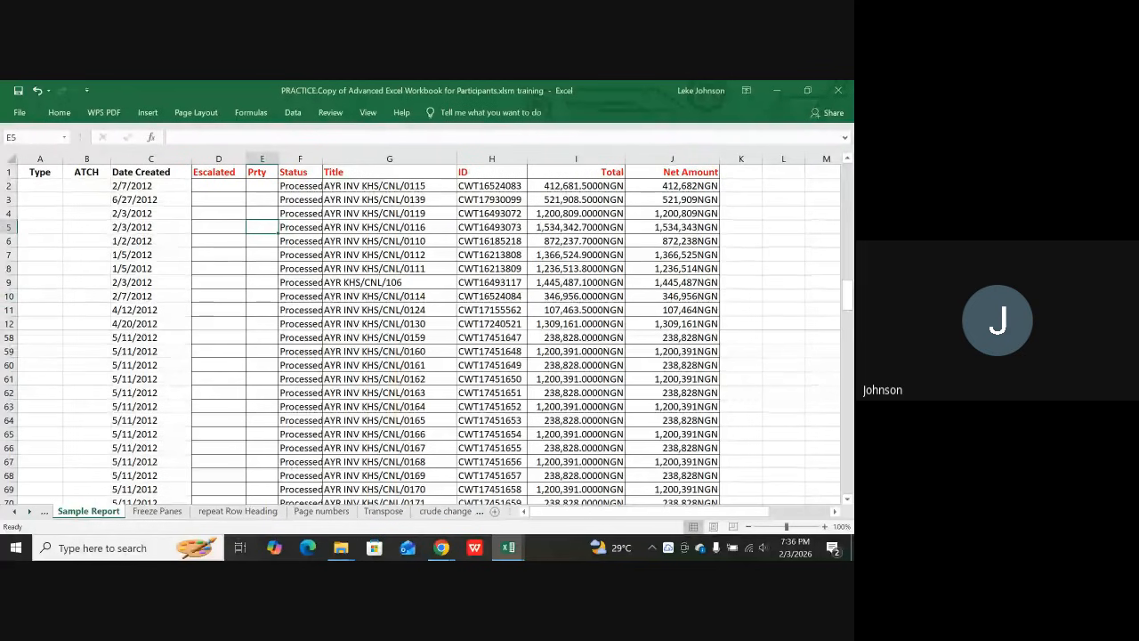
scroll(169, 289, down, 2)
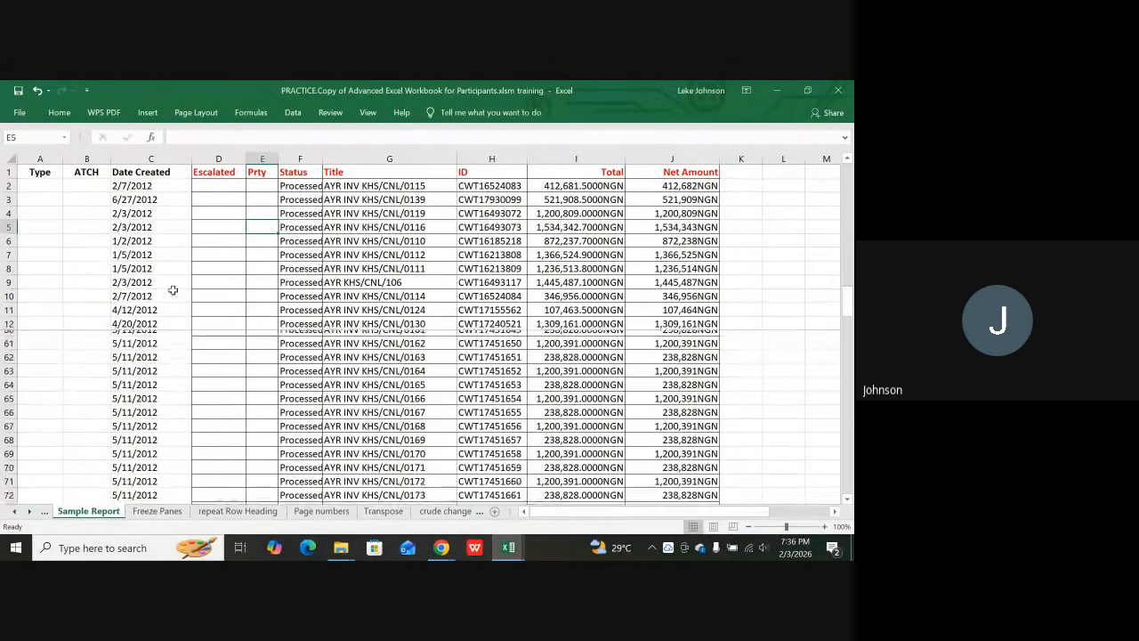
scroll(362, 282, down, 15)
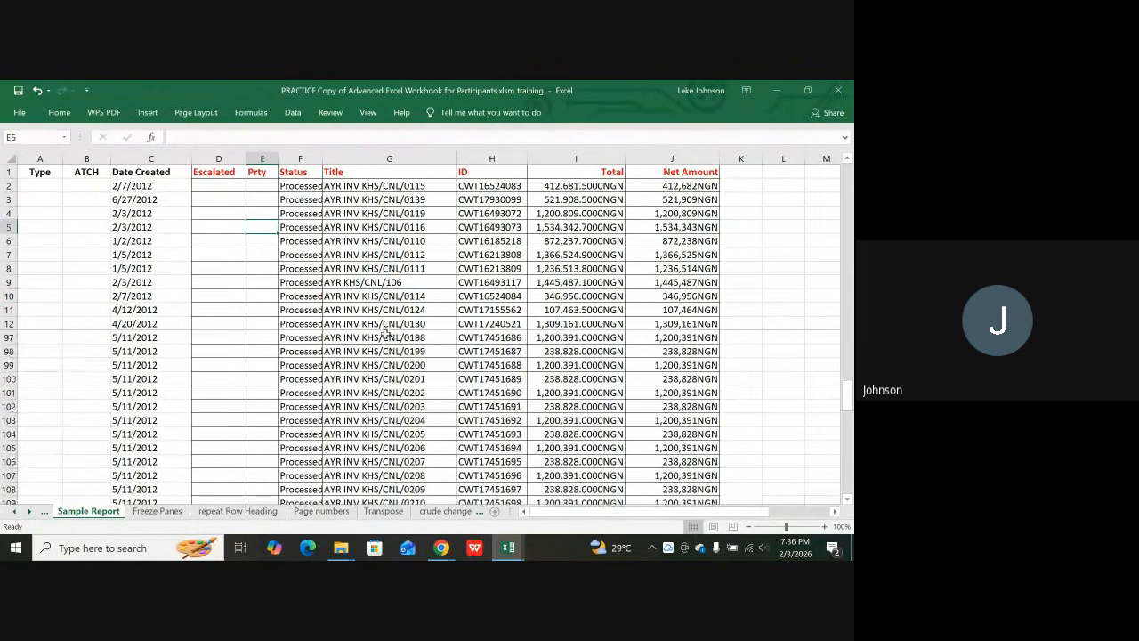
scroll(387, 334, down, 8)
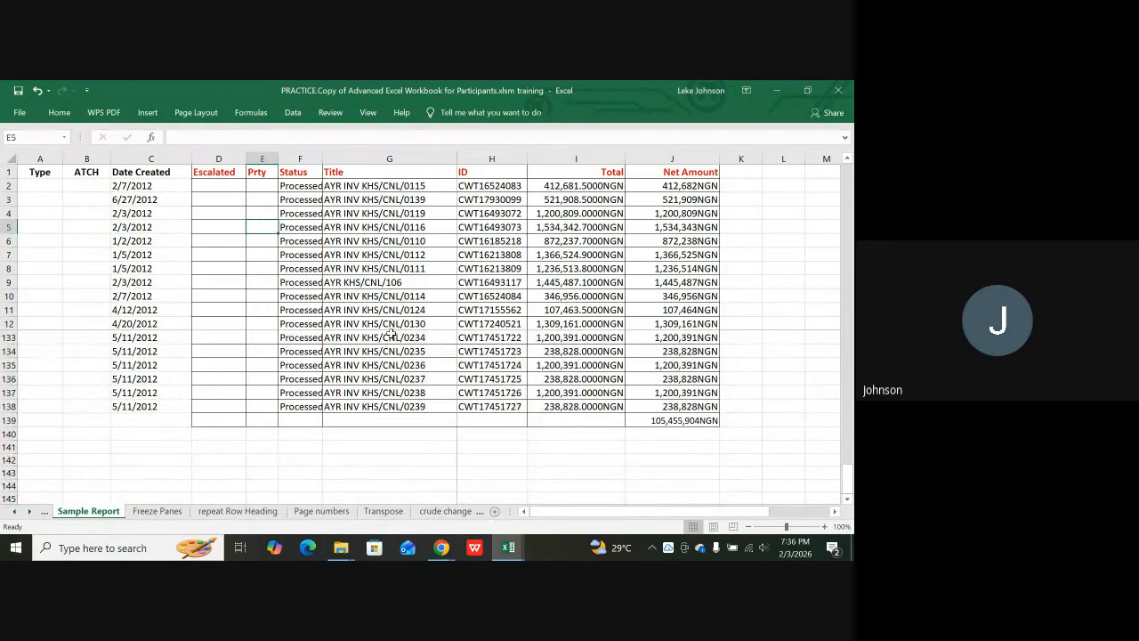
scroll(391, 333, down, 2)
scroll(390, 333, down, 2)
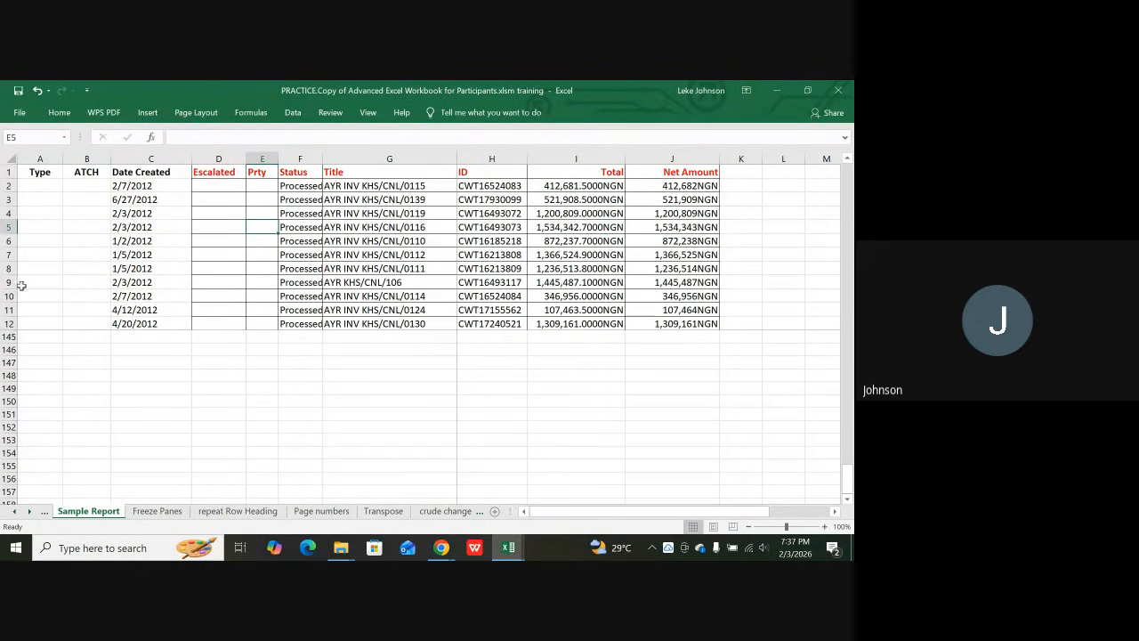
scroll(195, 374, up, 15)
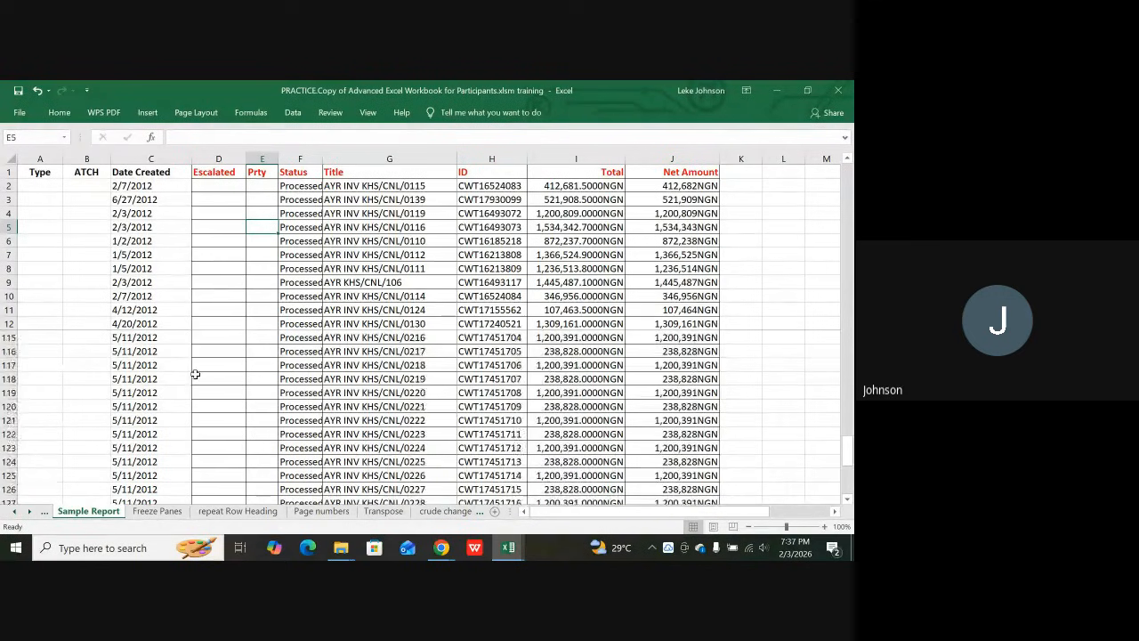
scroll(194, 373, up, 14)
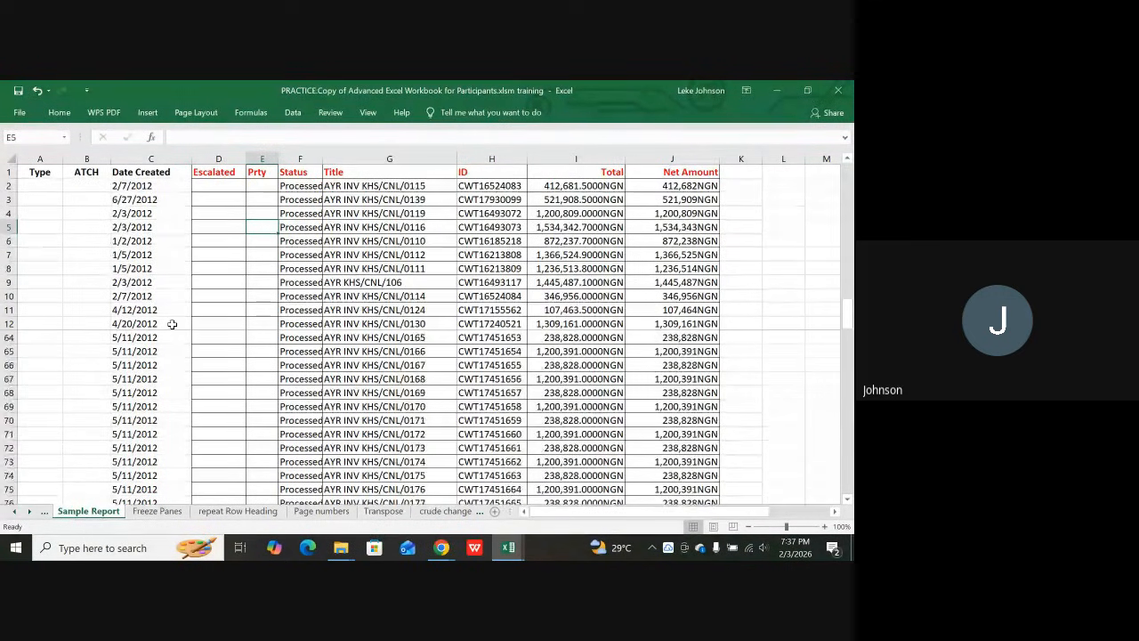
scroll(171, 324, up, 1)
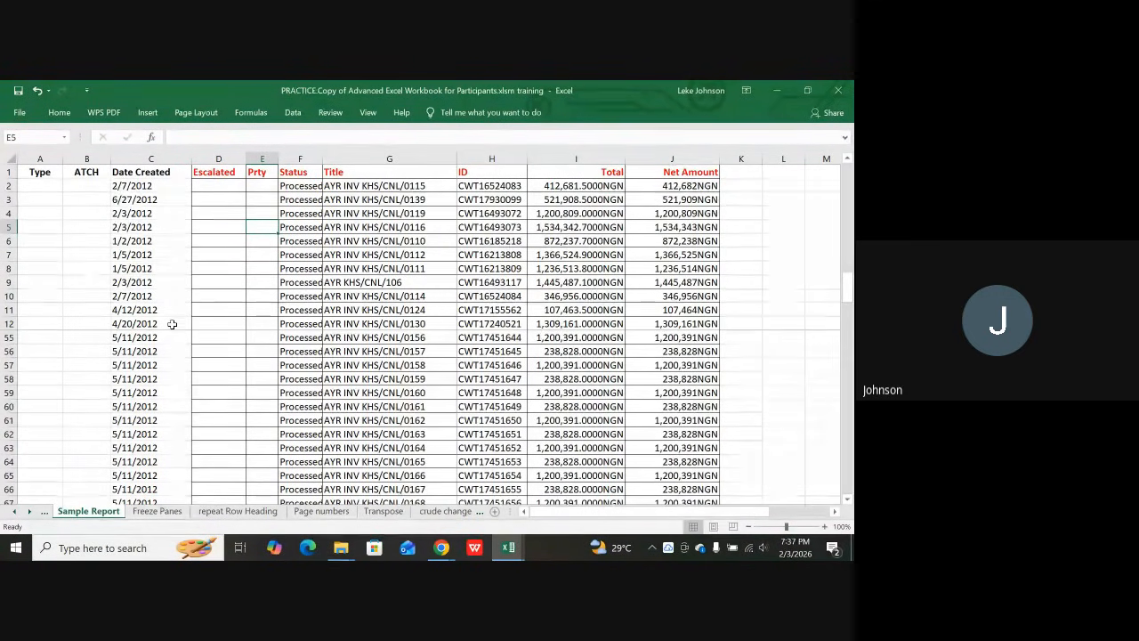
- Revisit the Other Tips sheet and return to the first rows of the Sample Report sheet
key(ctrl+Page_Up)
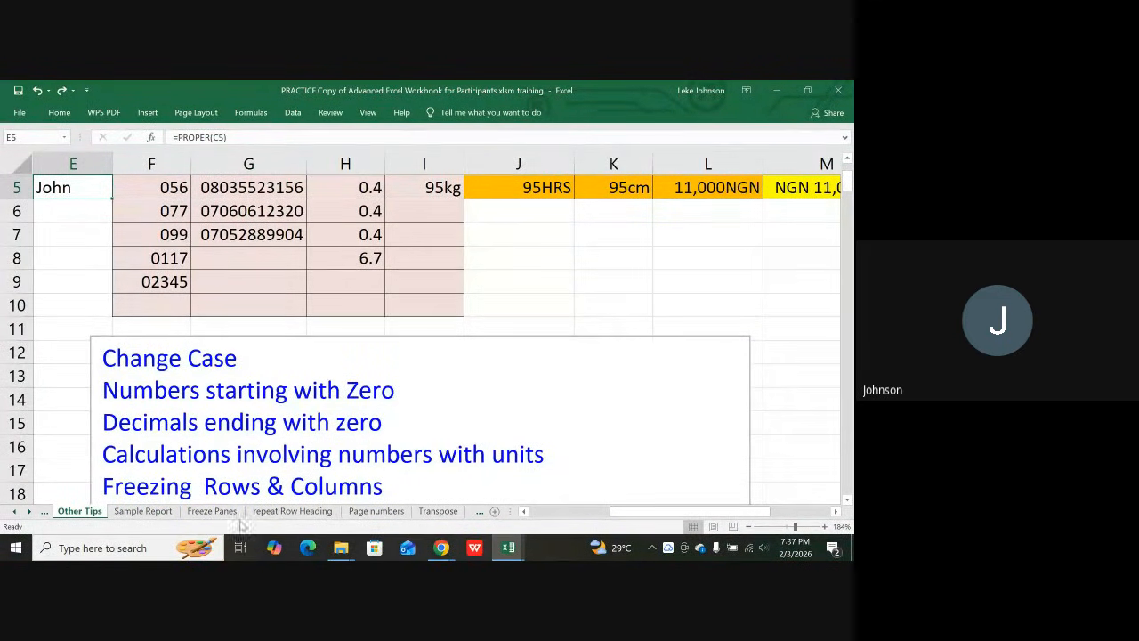
click(144, 511)
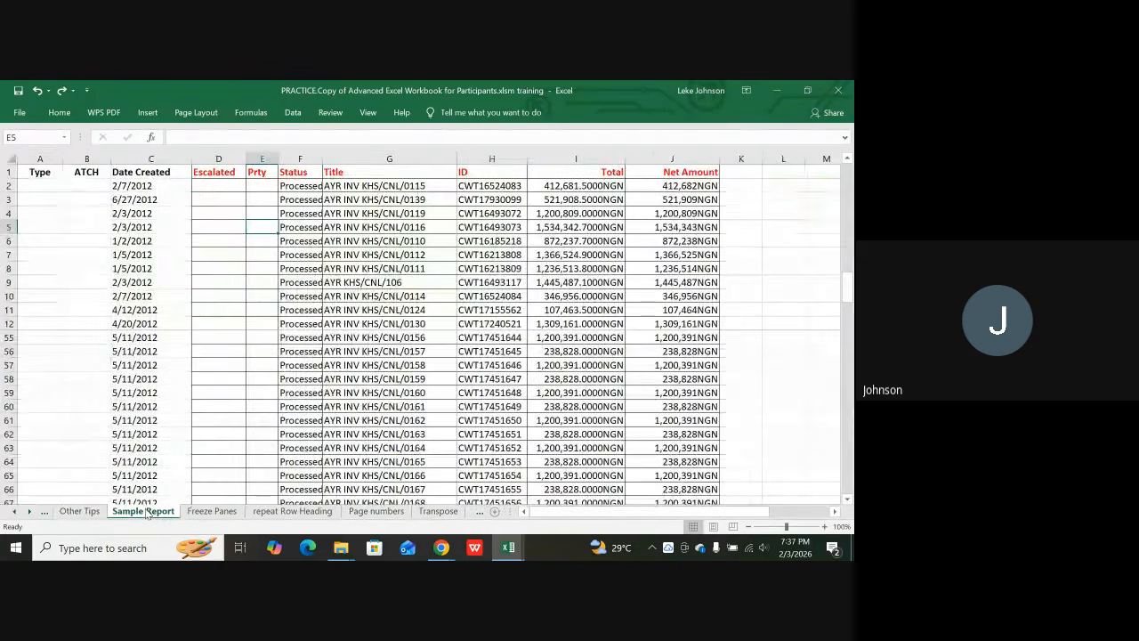
scroll(294, 263, up, 15)
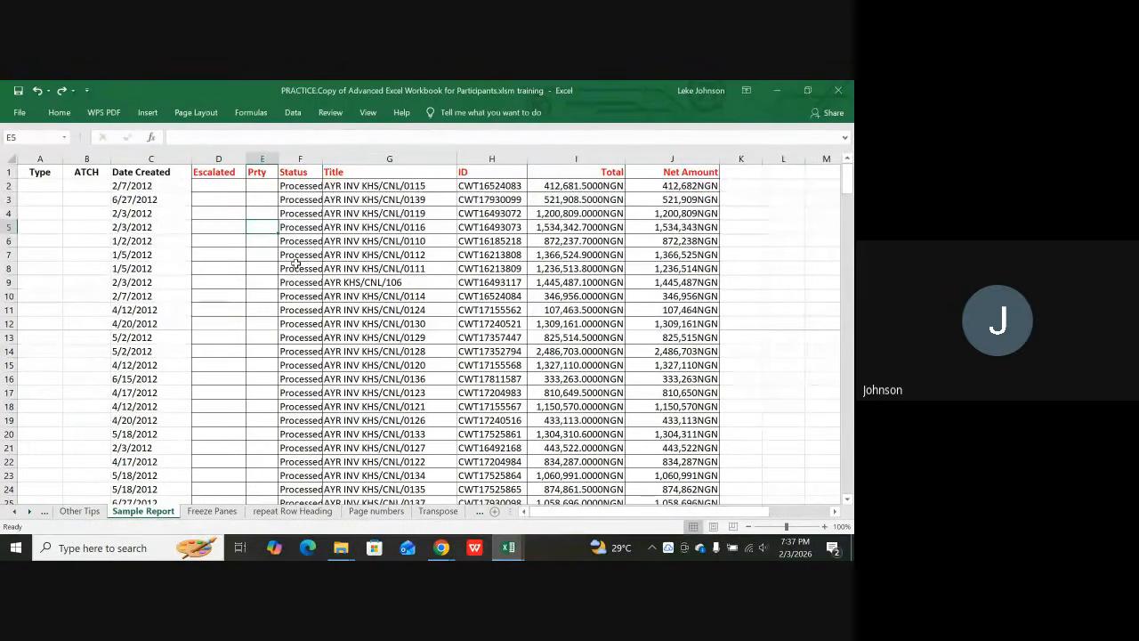
- Switch to the Google Meet call to check on the participants, and return to the practice workbook in Excel
click(442, 547)
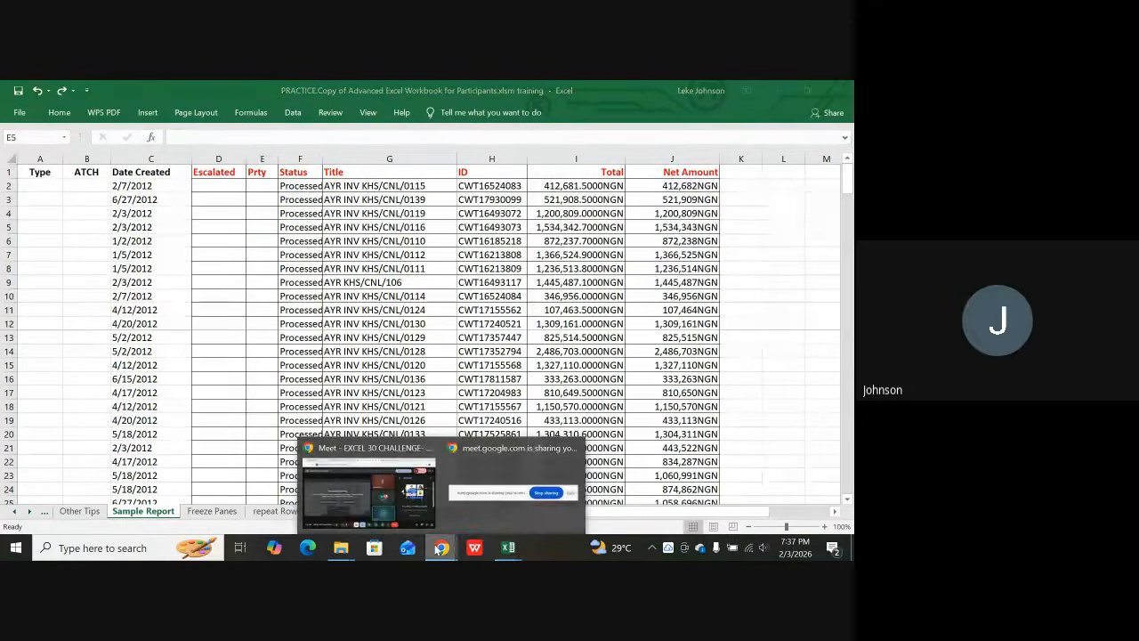
click(372, 492)
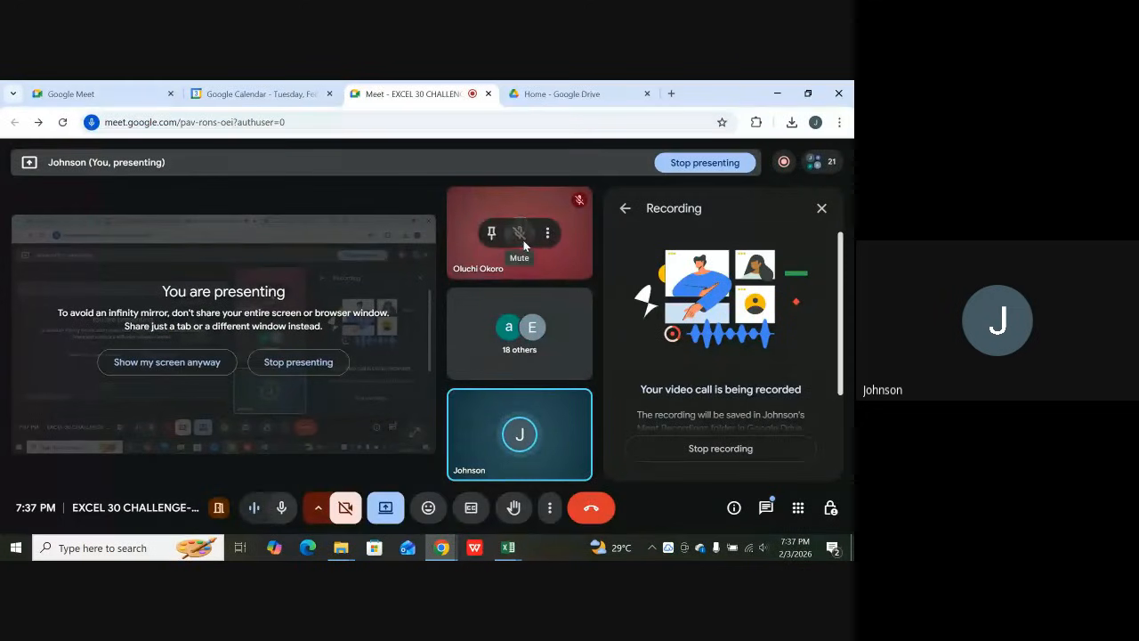
click(503, 549)
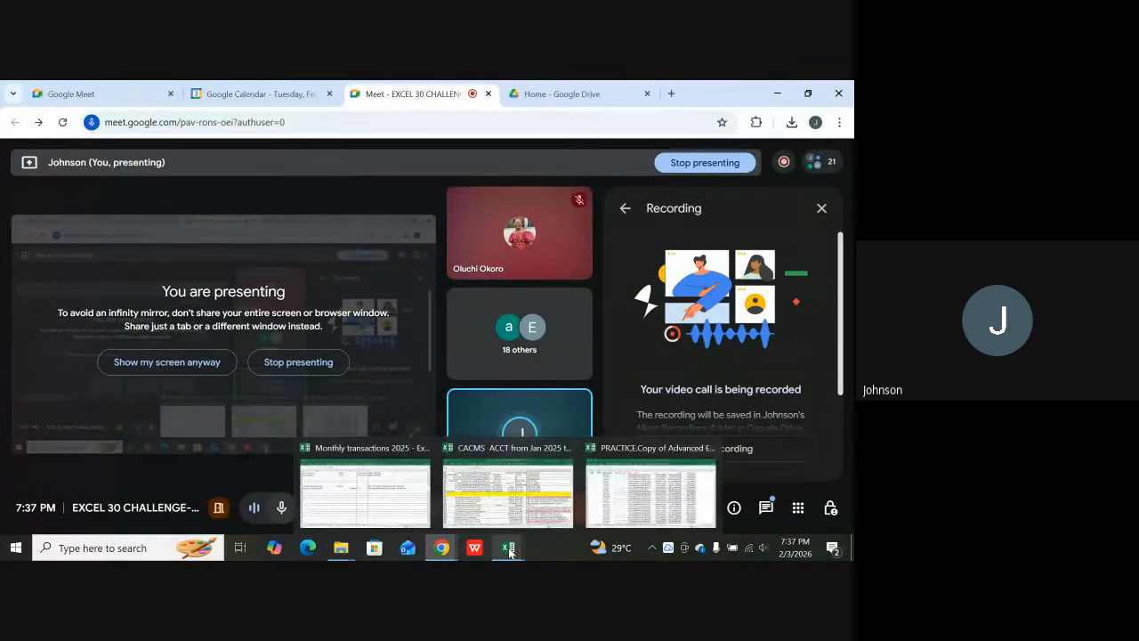
click(608, 495)
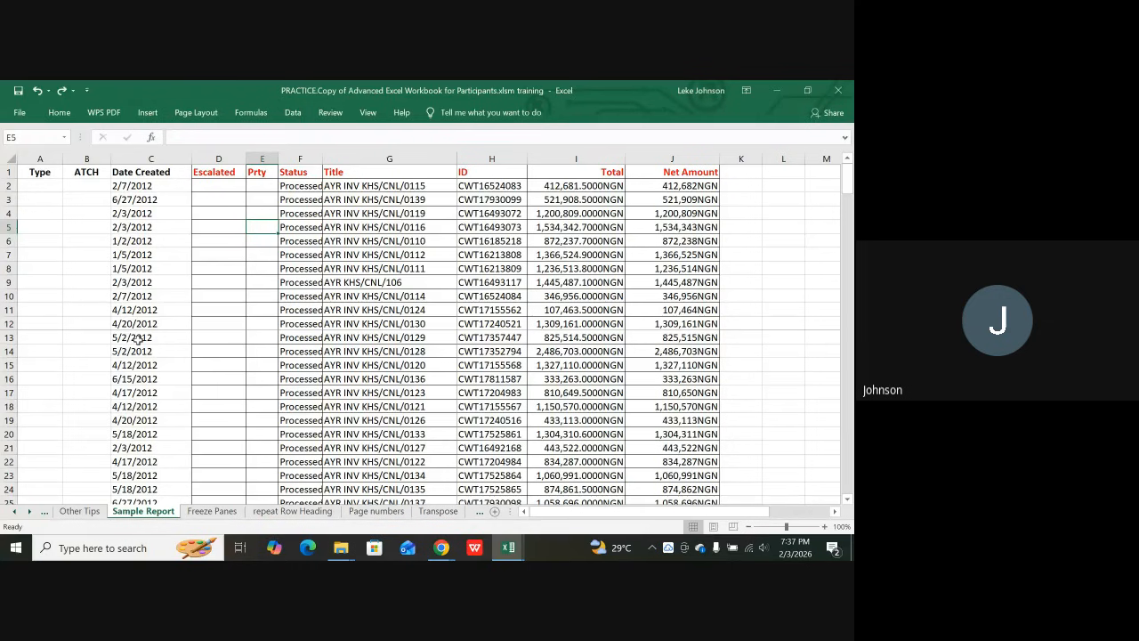
- Select rows 1 and 2 of the Sample Report sheet, unfreeze the panes and check how the top rows scroll
scroll(185, 317, down, 2)
scroll(185, 318, up, 2)
click(8, 172)
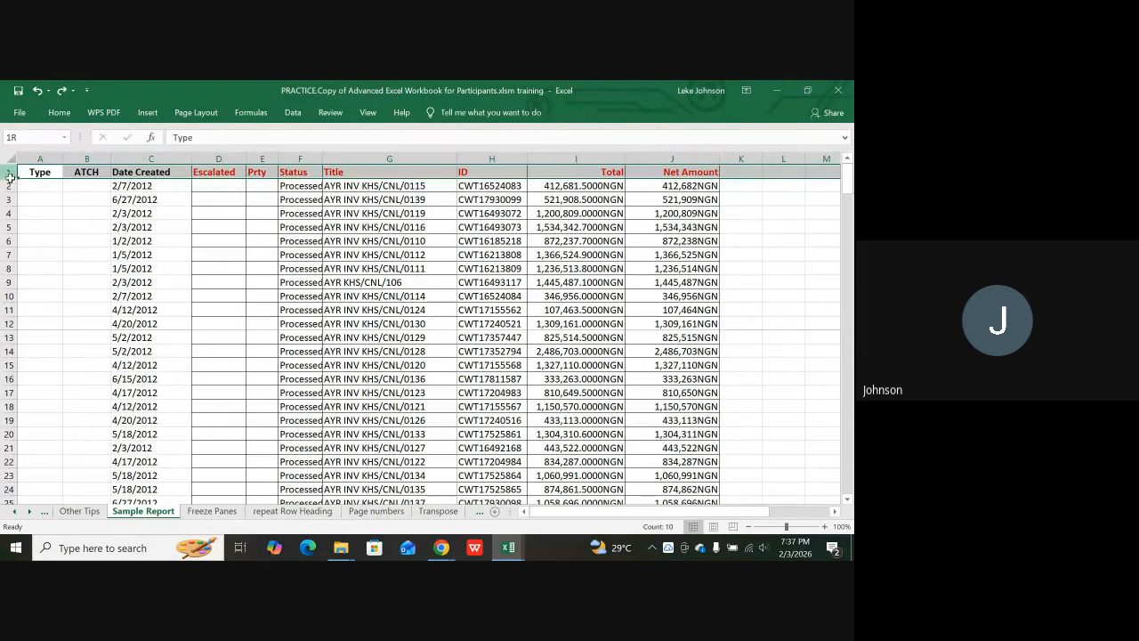
drag(8, 176, 5, 184)
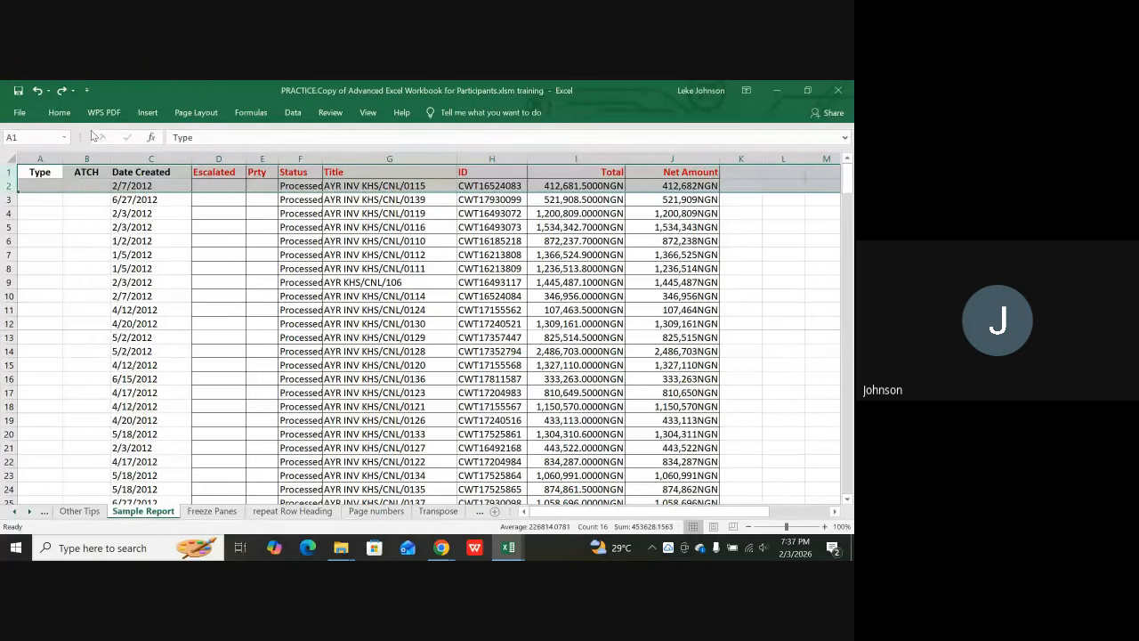
key(alt)
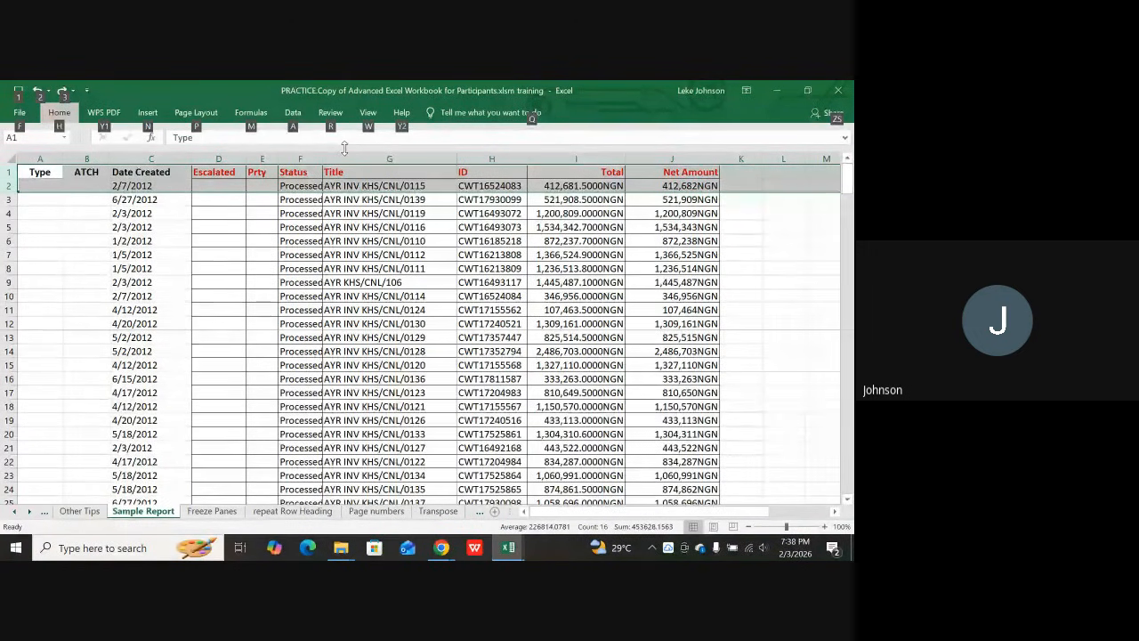
key(w)
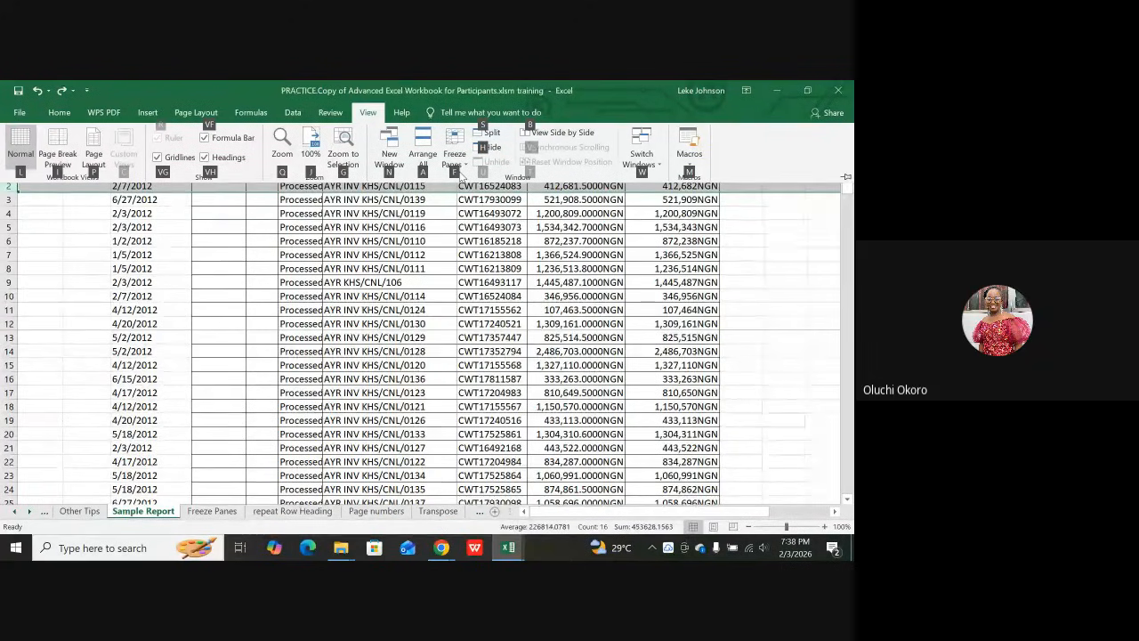
key(f)
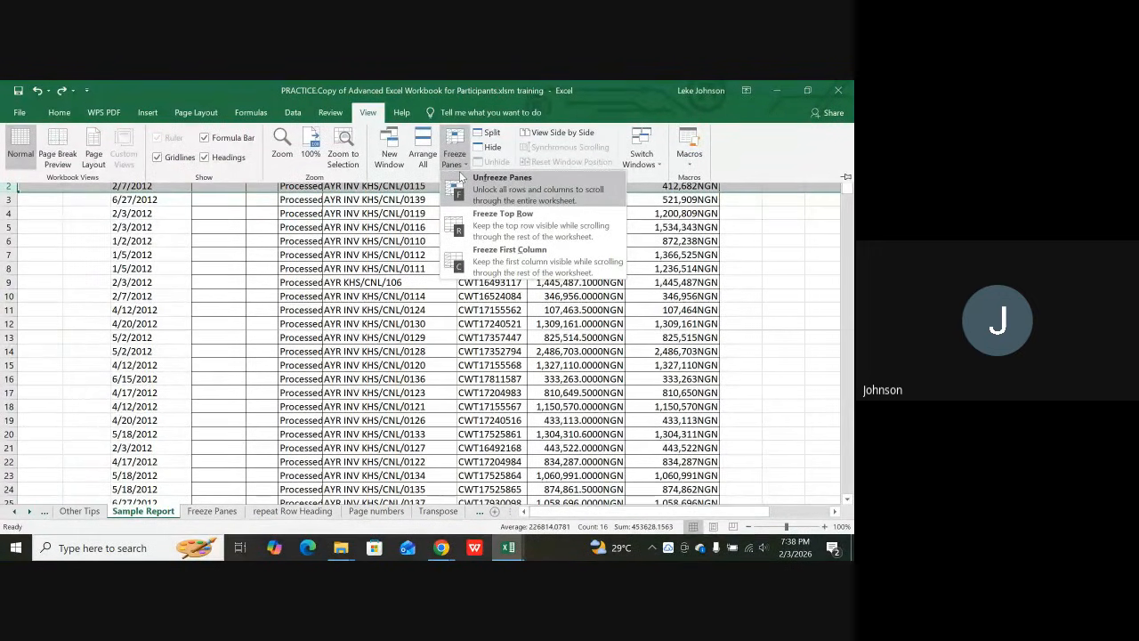
click(460, 176)
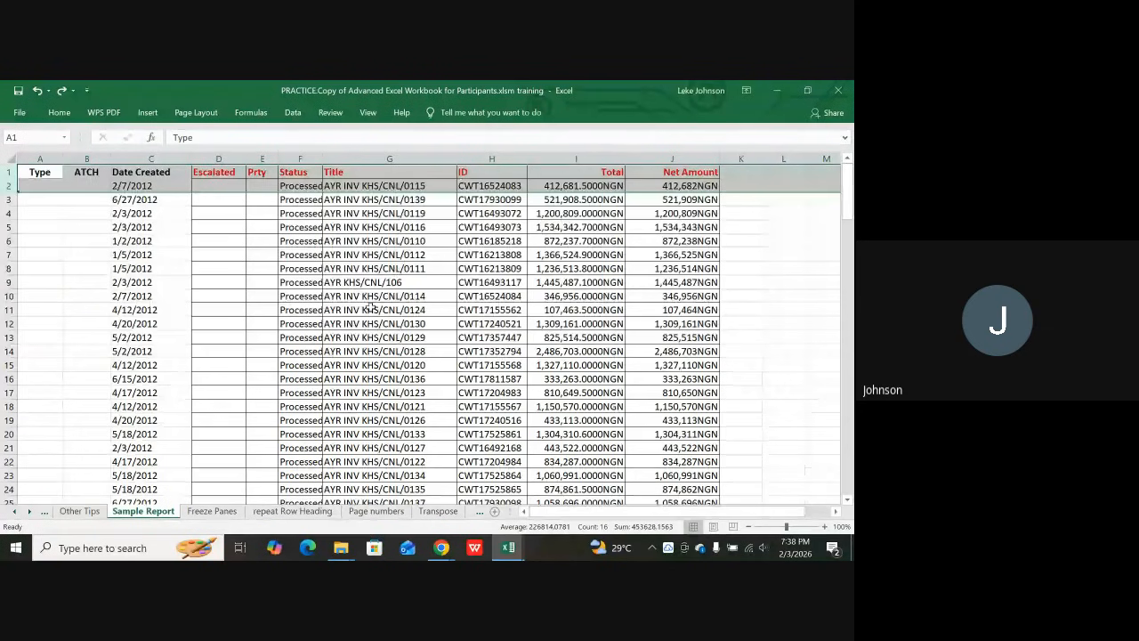
scroll(371, 307, down, 2)
scroll(371, 307, up, 2)
scroll(371, 307, down, 3)
scroll(371, 307, up, 3)
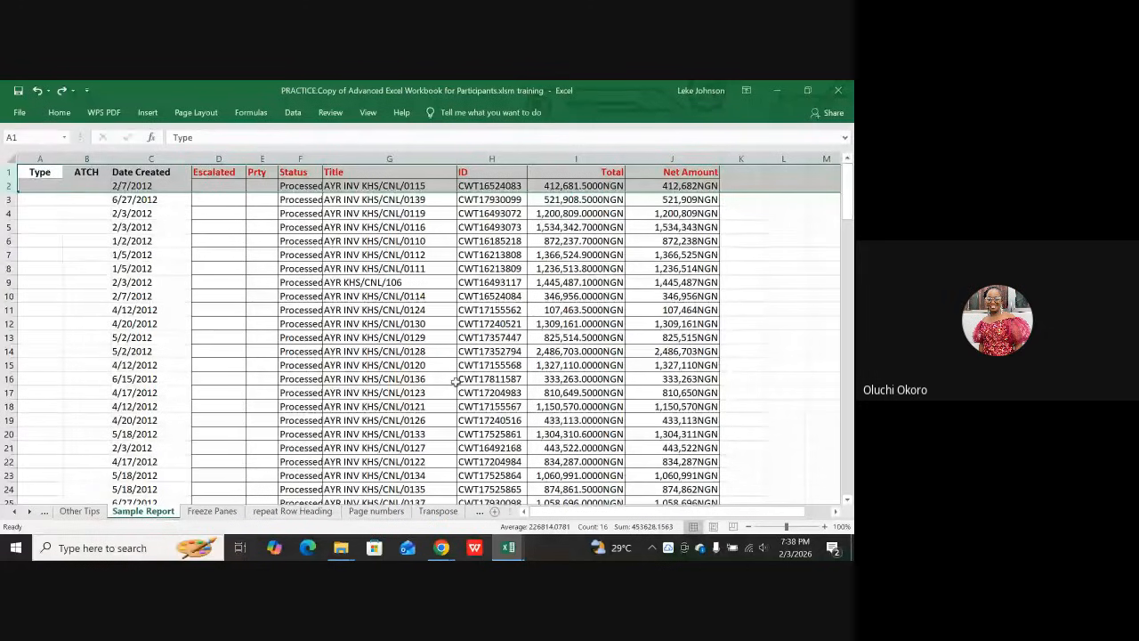
- Switch to the Google Meet call in Chrome to check on the participants
click(443, 549)
click(397, 495)
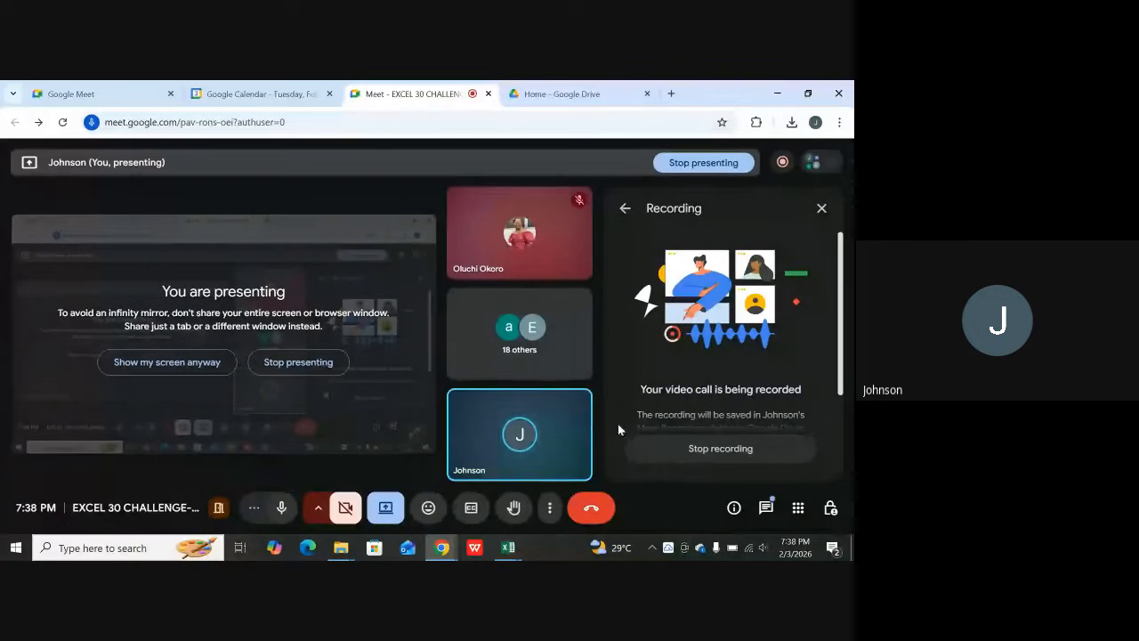
mouse_move(561, 431)
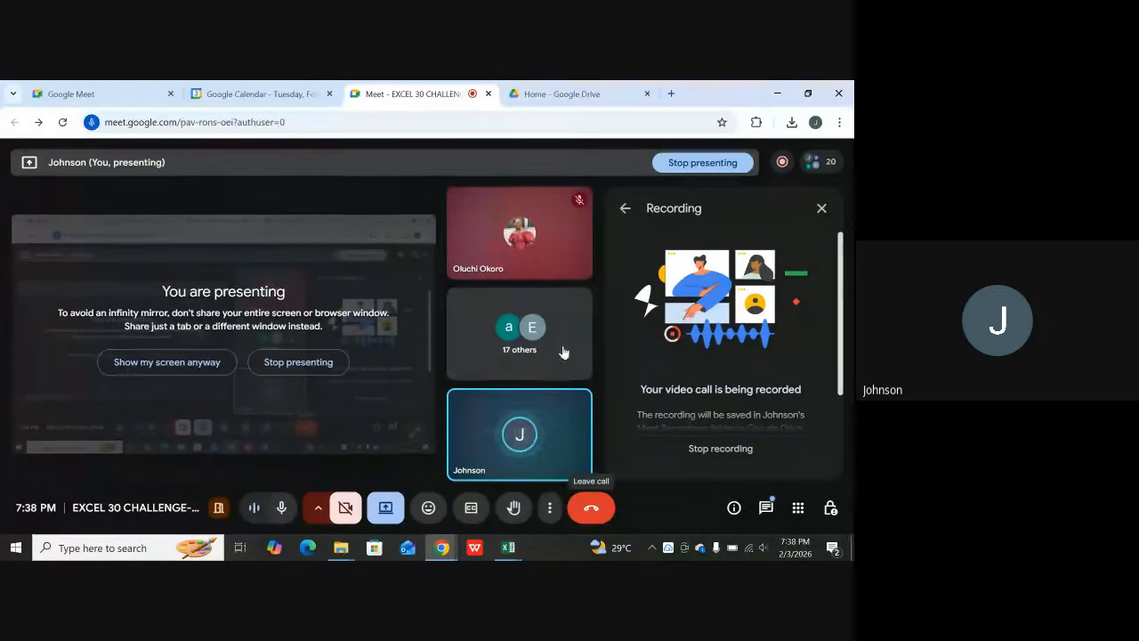
- Open the call's participant list, find the participant whose microphone is on and mute them for everyone
click(559, 315)
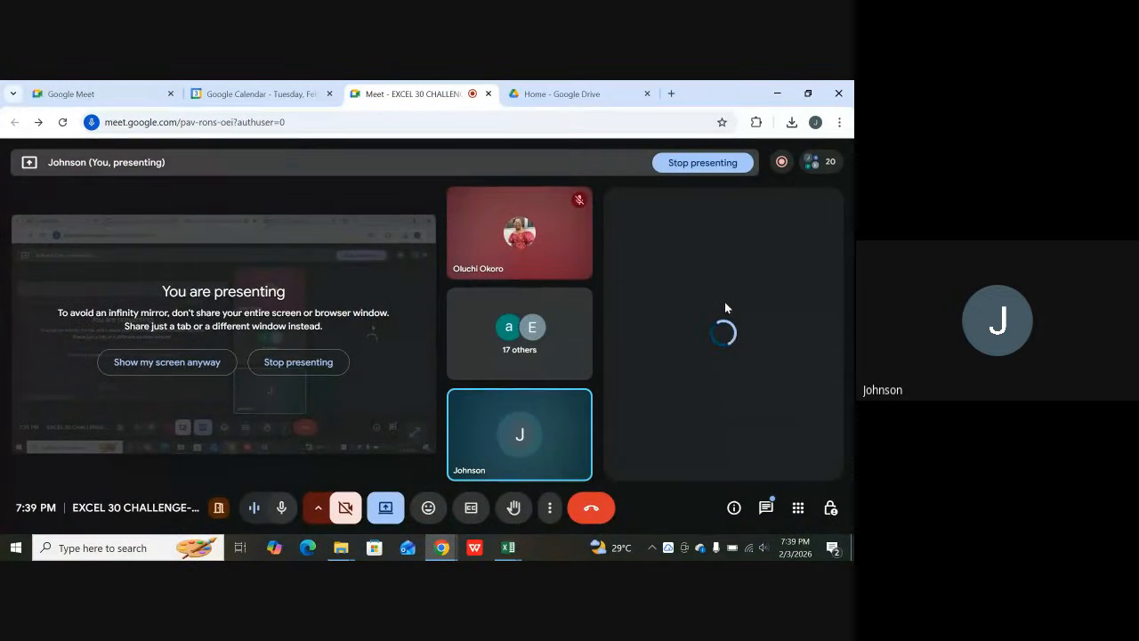
scroll(727, 328, down, 10)
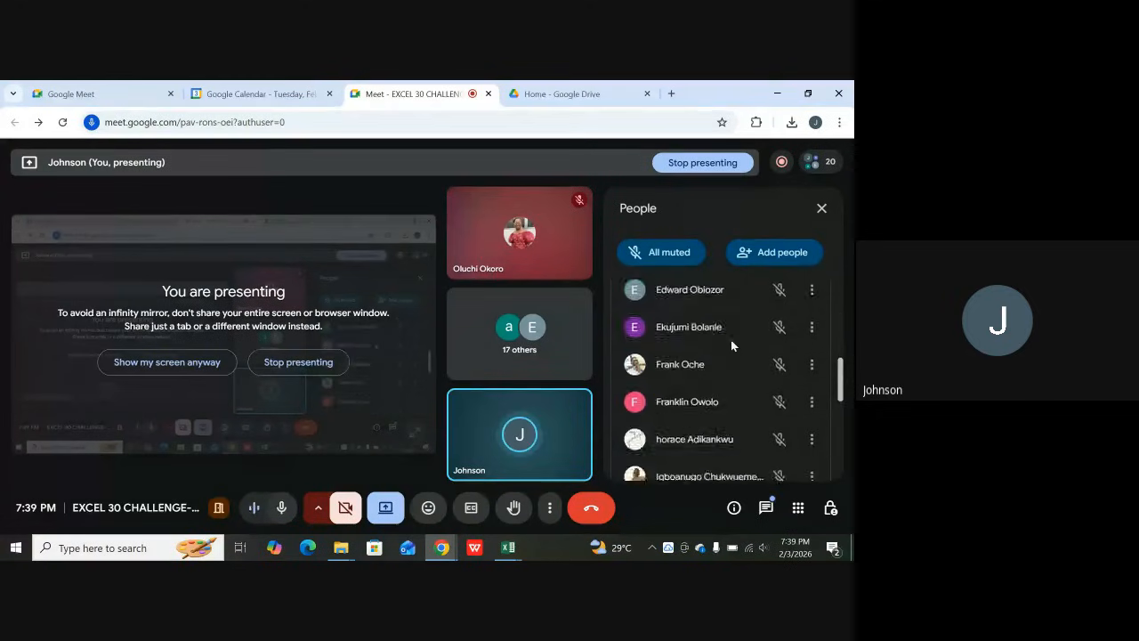
scroll(731, 339, down, 3)
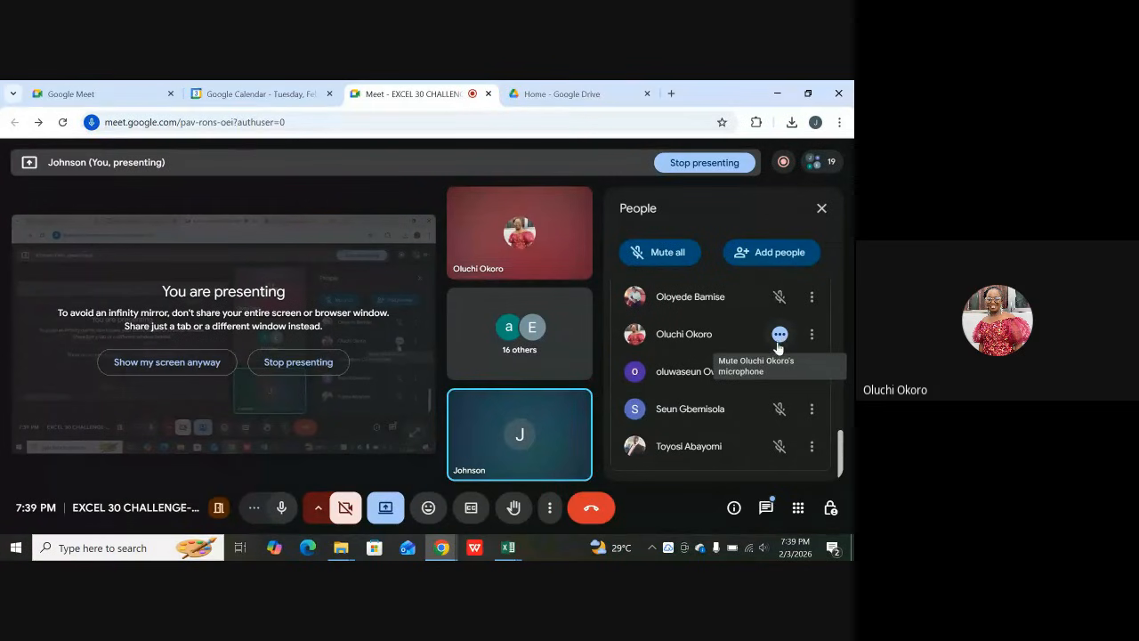
click(779, 345)
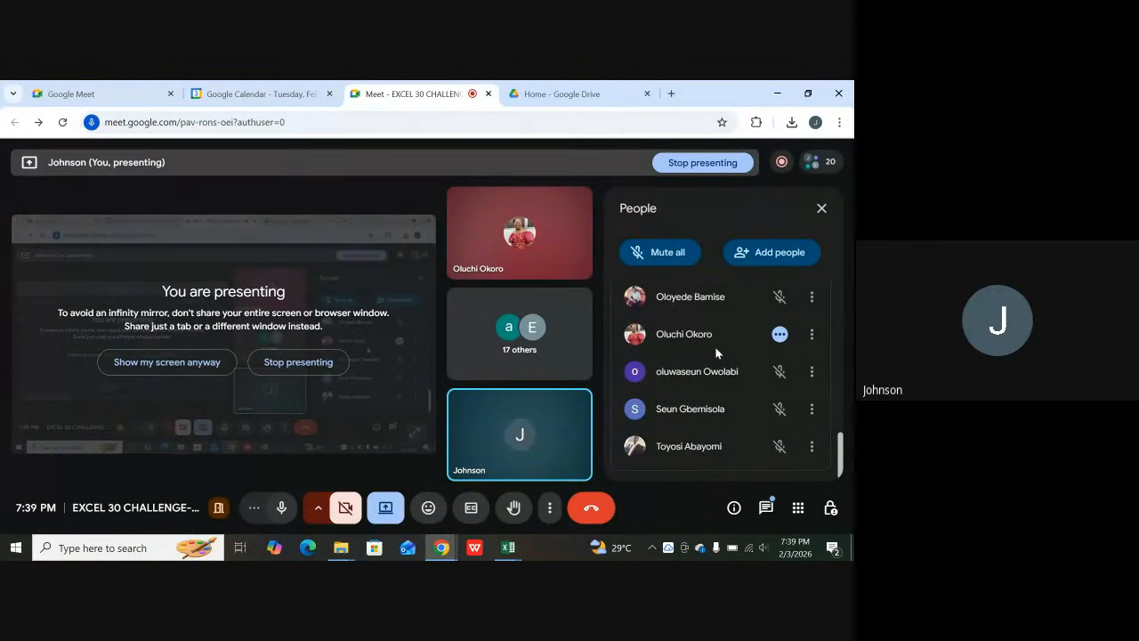
click(783, 338)
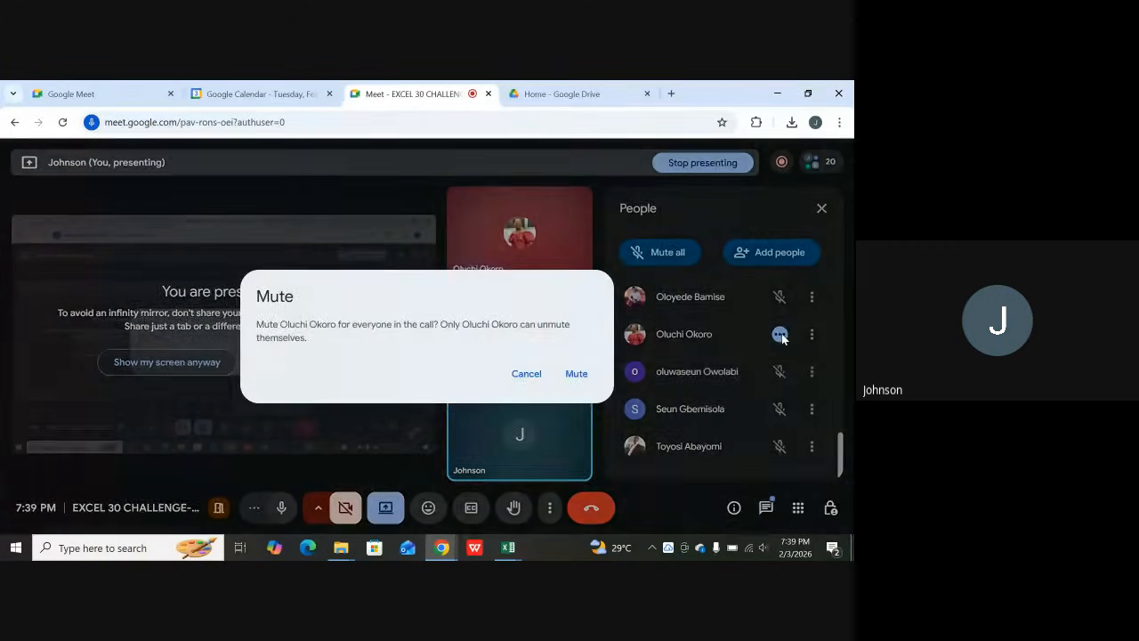
click(578, 373)
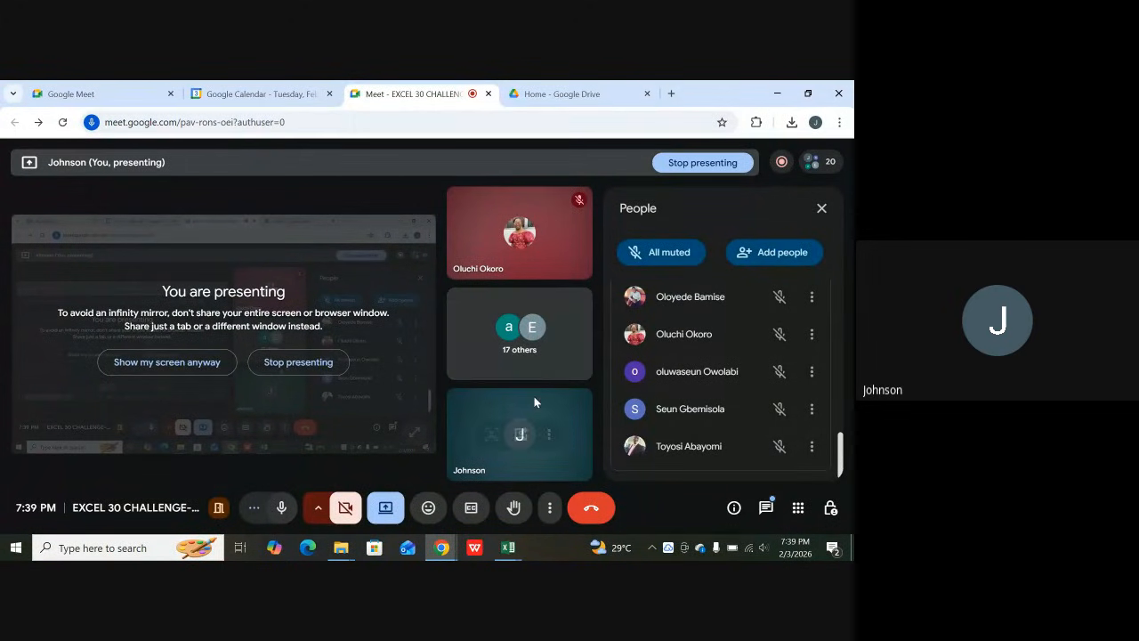
- Switch back to the practice workbook in Excel and check how the top rows of the Sample Report sheet scroll
mouse_move(510, 551)
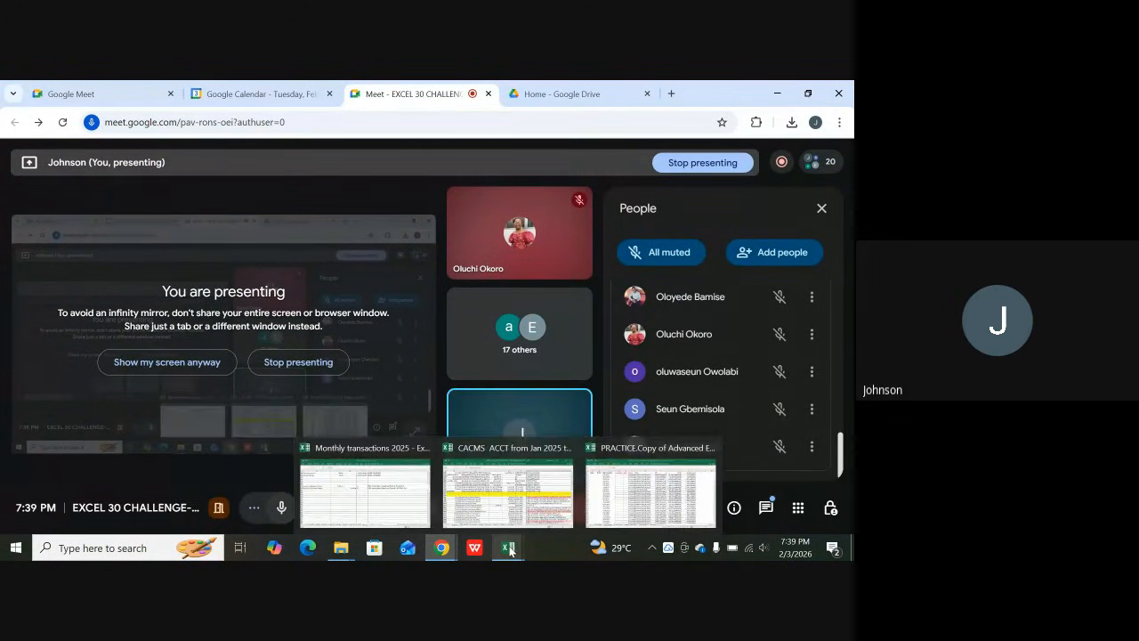
mouse_move(659, 495)
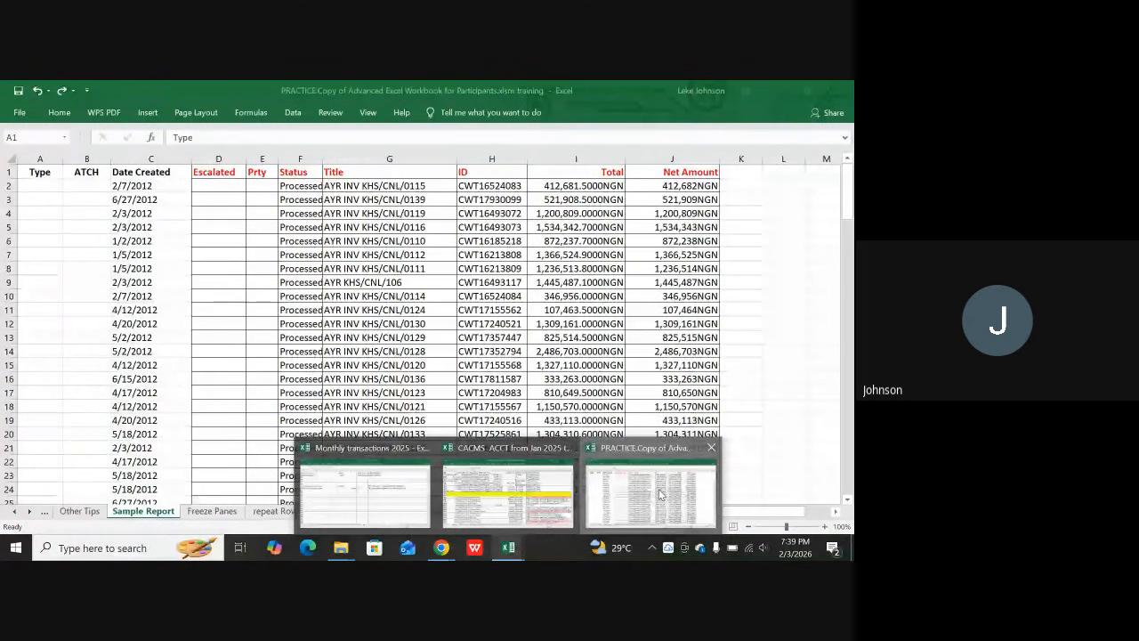
click(659, 494)
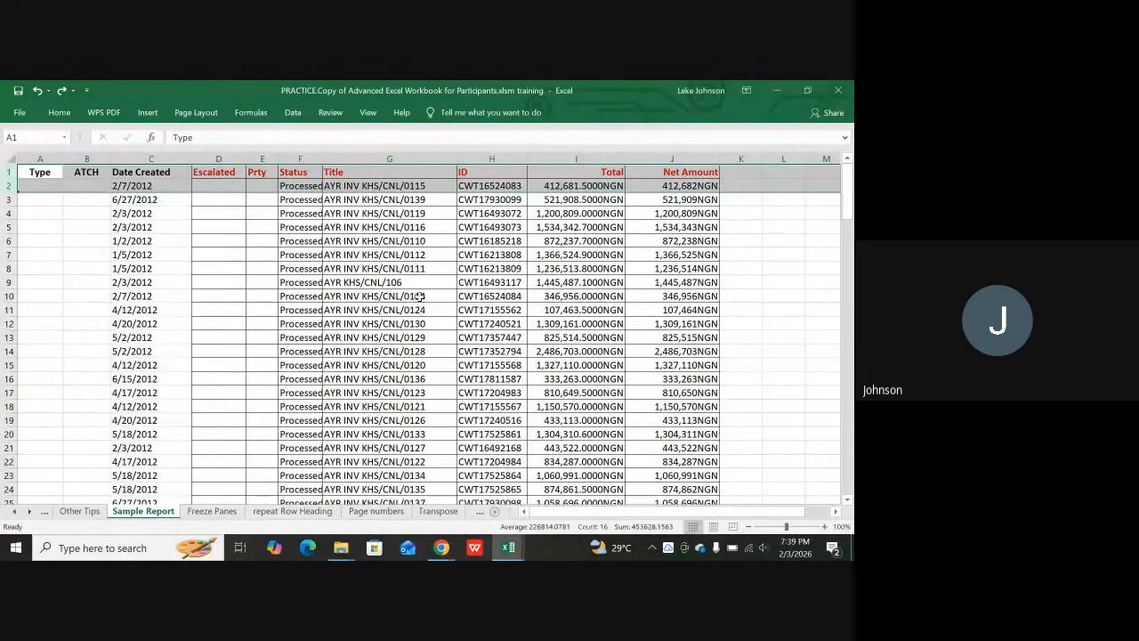
scroll(419, 297, down, 2)
scroll(419, 297, up, 2)
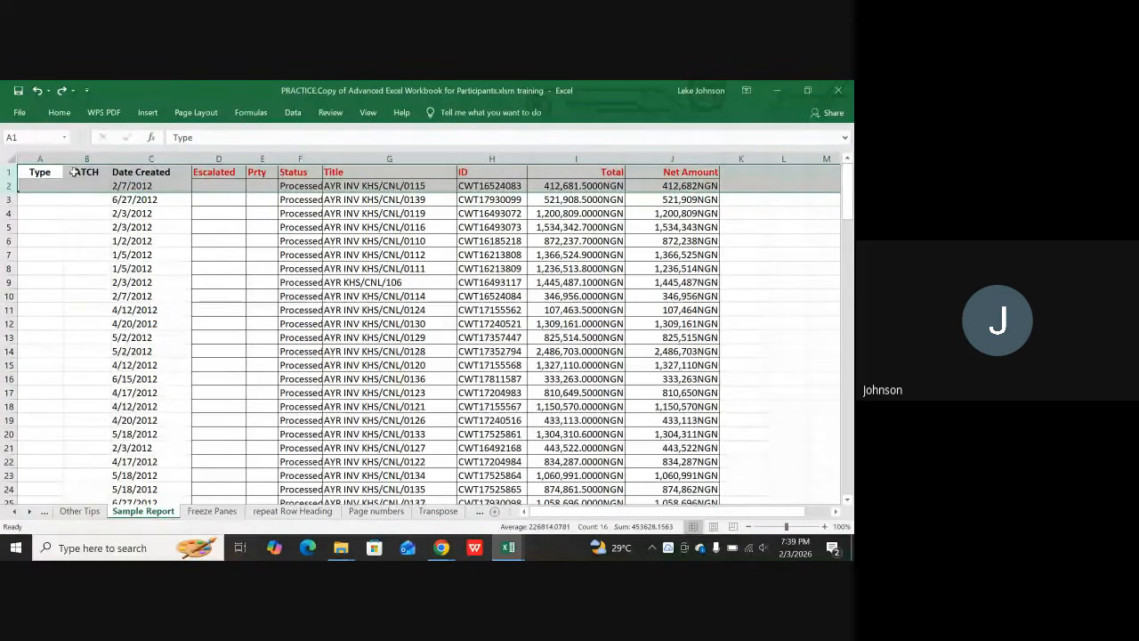
- Move along row 13 of the Sample Report sheet to column AF to check how the first columns scroll, and return to column A
click(35, 154)
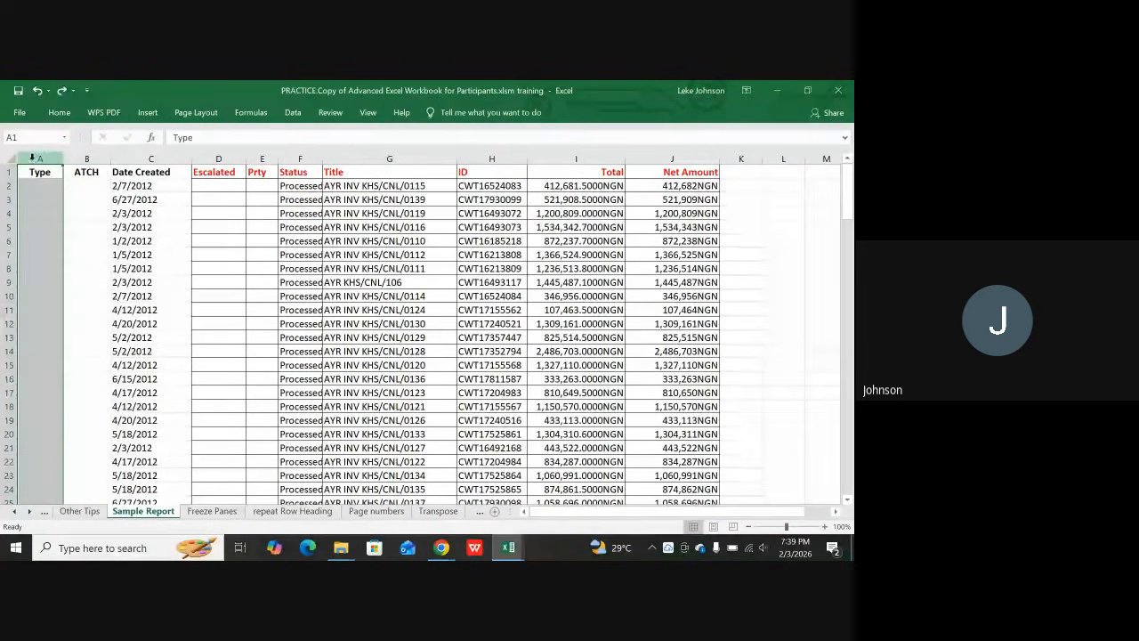
click(182, 335)
key(Right)
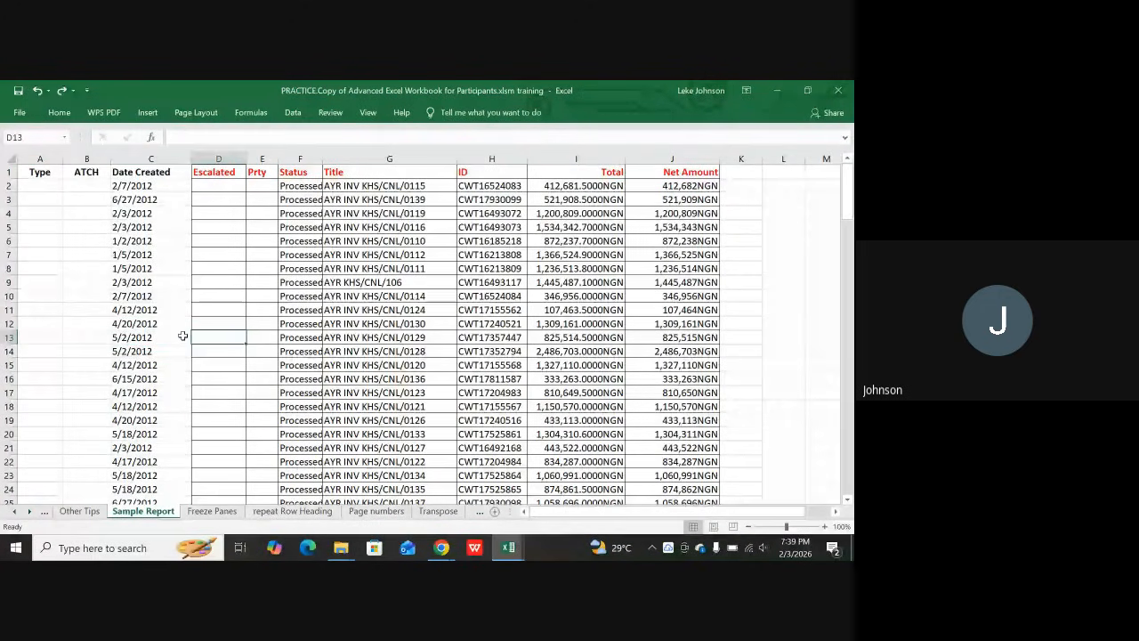
key(Right)
key(Right)
key(Right)
key(Right)
key(Right)
key(Right)
key(Right)
key(Right)
key(Right)
key(Right)
key(Right)
key(Right)
key(Right)
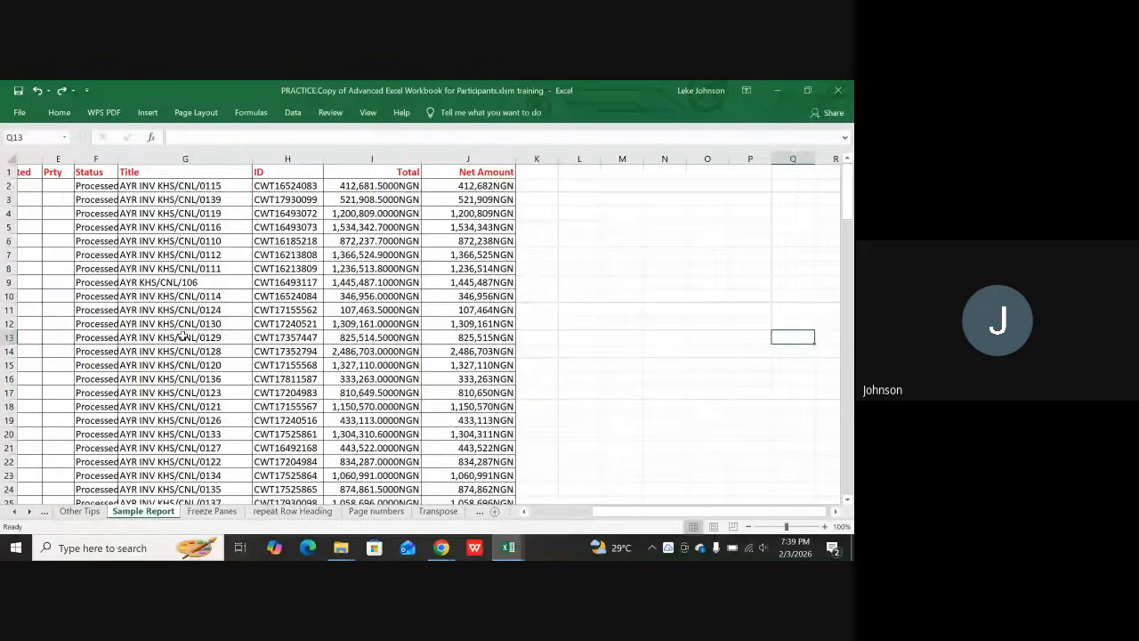
key(Right)
key(Right)
key(Right)
key(Right)
key(Right)
key(Right)
key(Right)
key(Right)
key(Right)
key(Right)
key(Right)
key(Right)
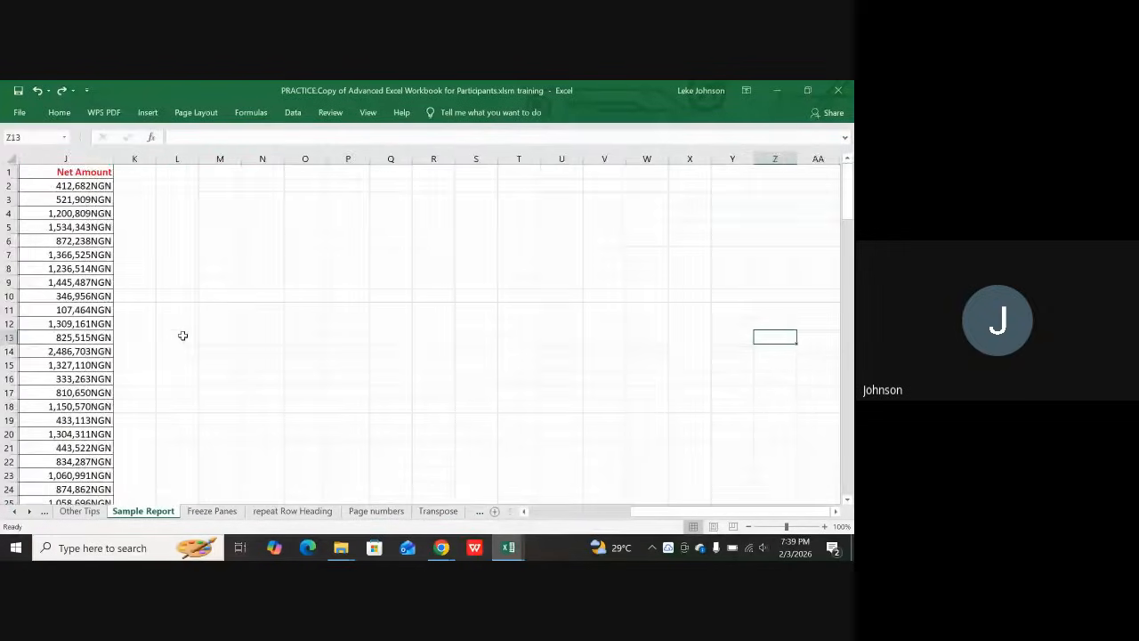
key(Right)
key(Right)
key(Right)
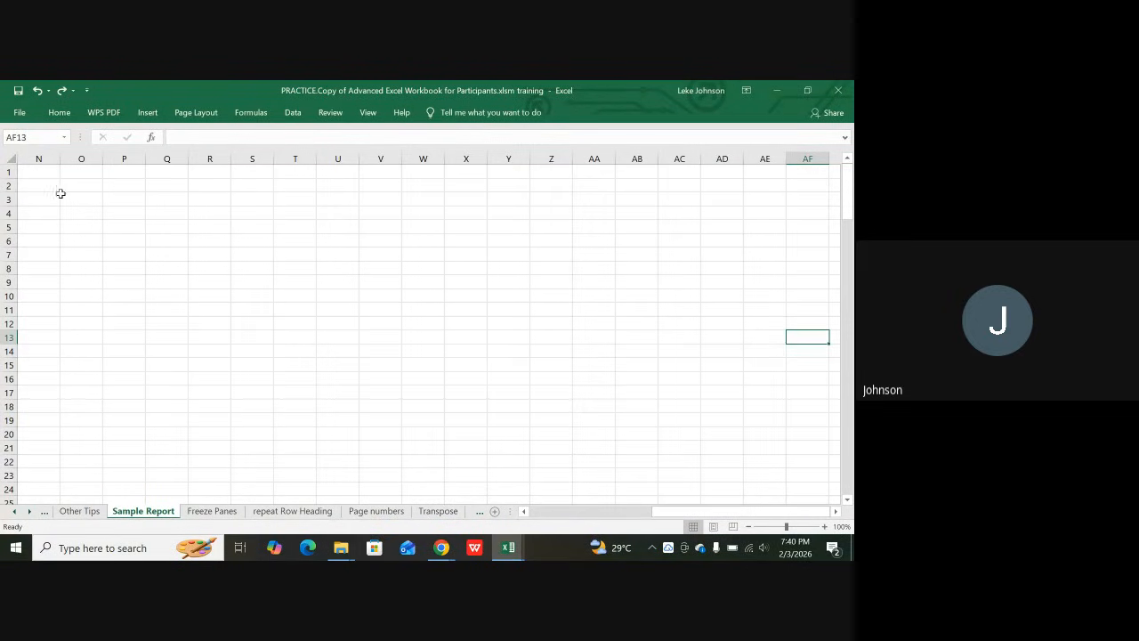
click(42, 157)
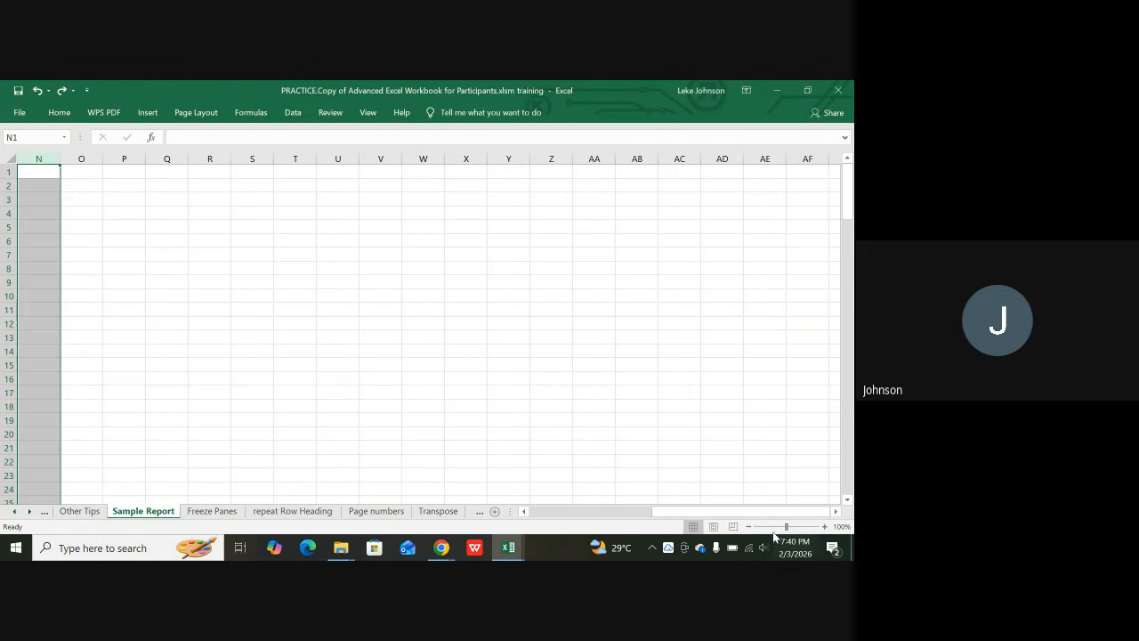
scroll(671, 514, left, 5)
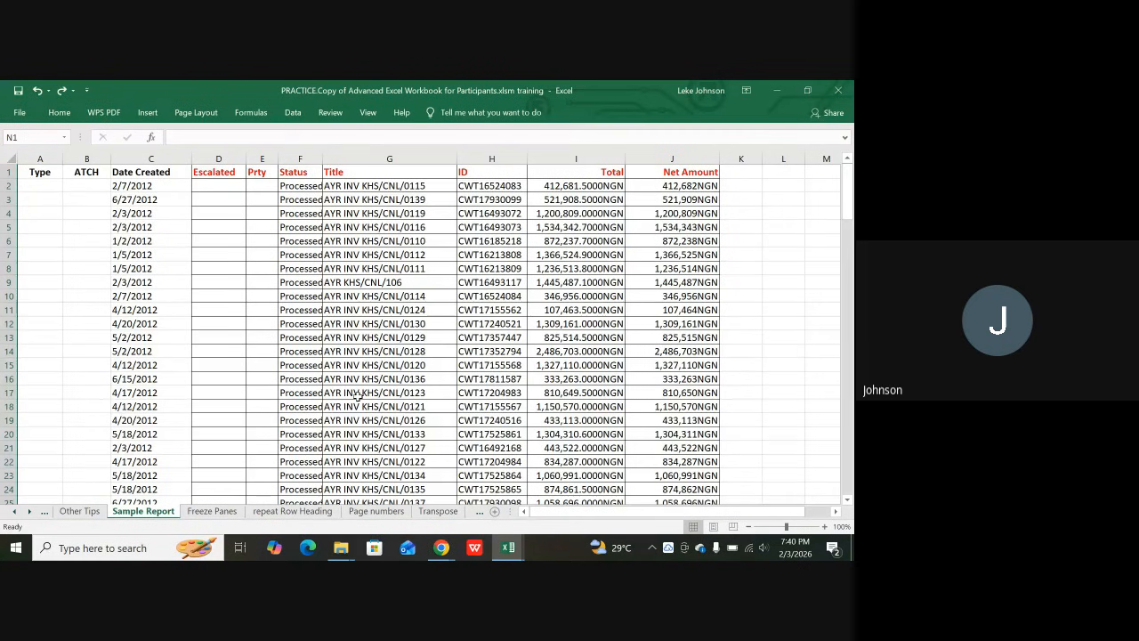
- Select row 1 together with column A on the Sample Report sheet and apply Freeze Panes
click(41, 157)
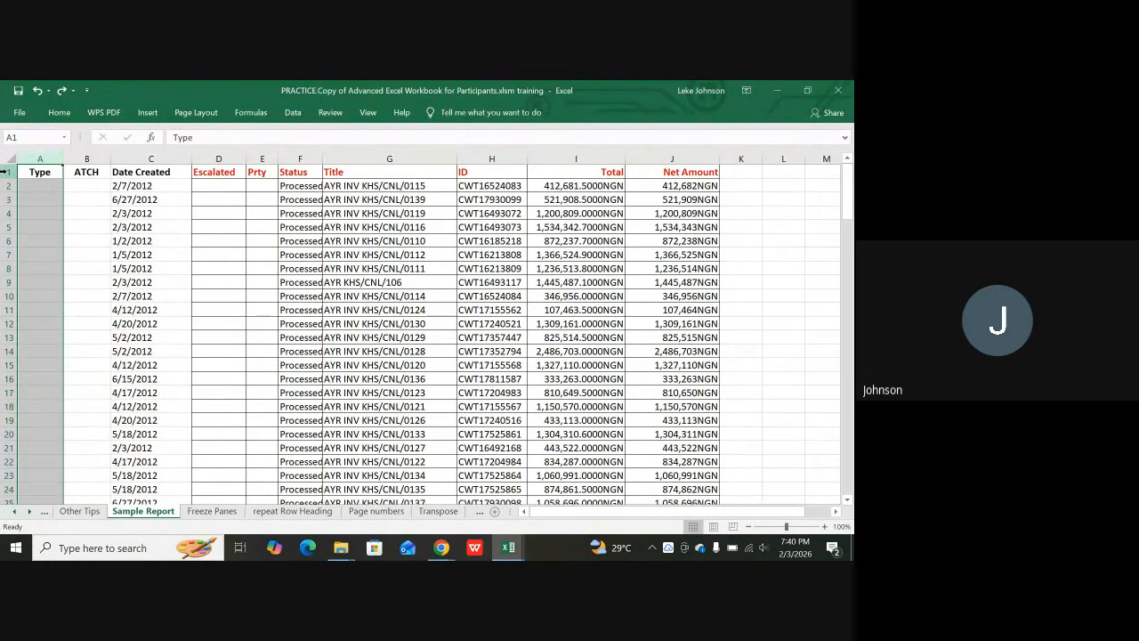
click(5, 171)
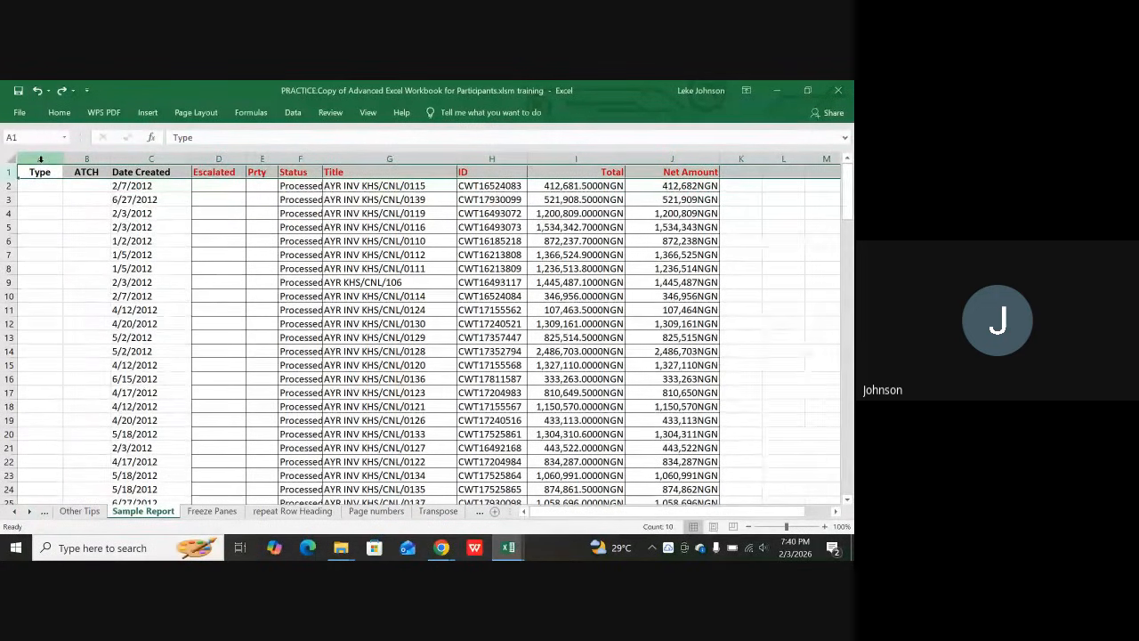
click(40, 158)
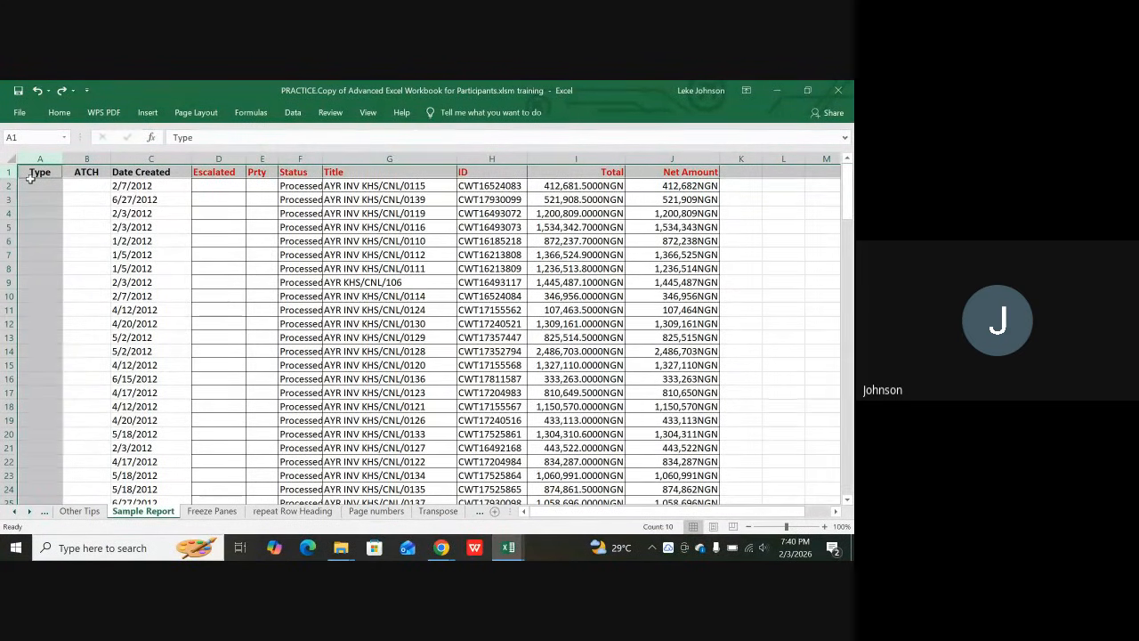
key(alt)
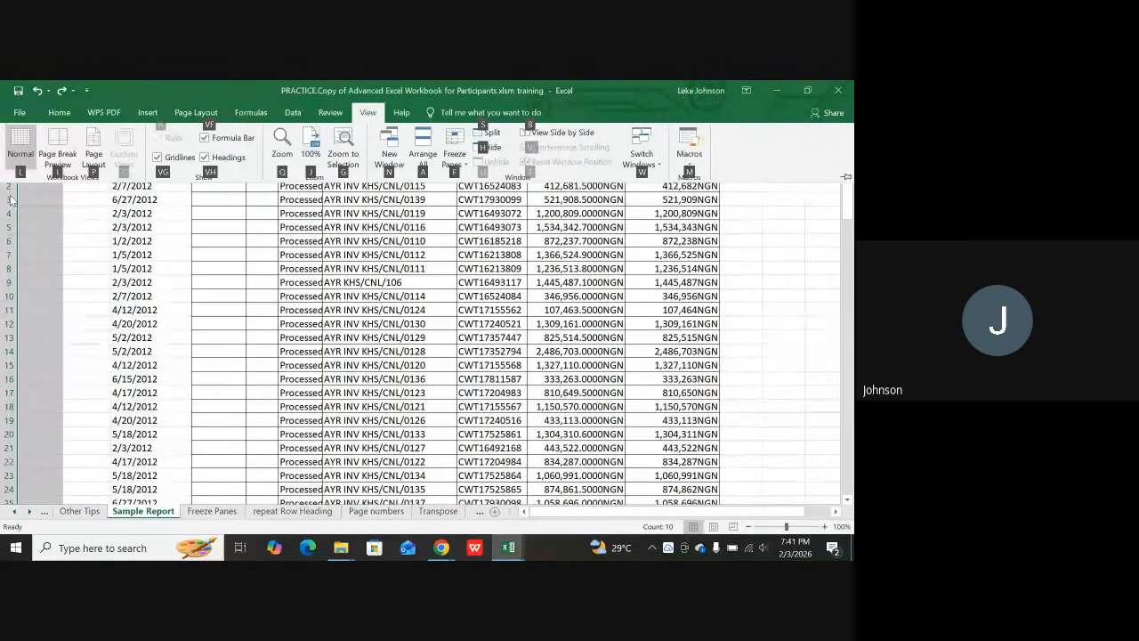
key(f)
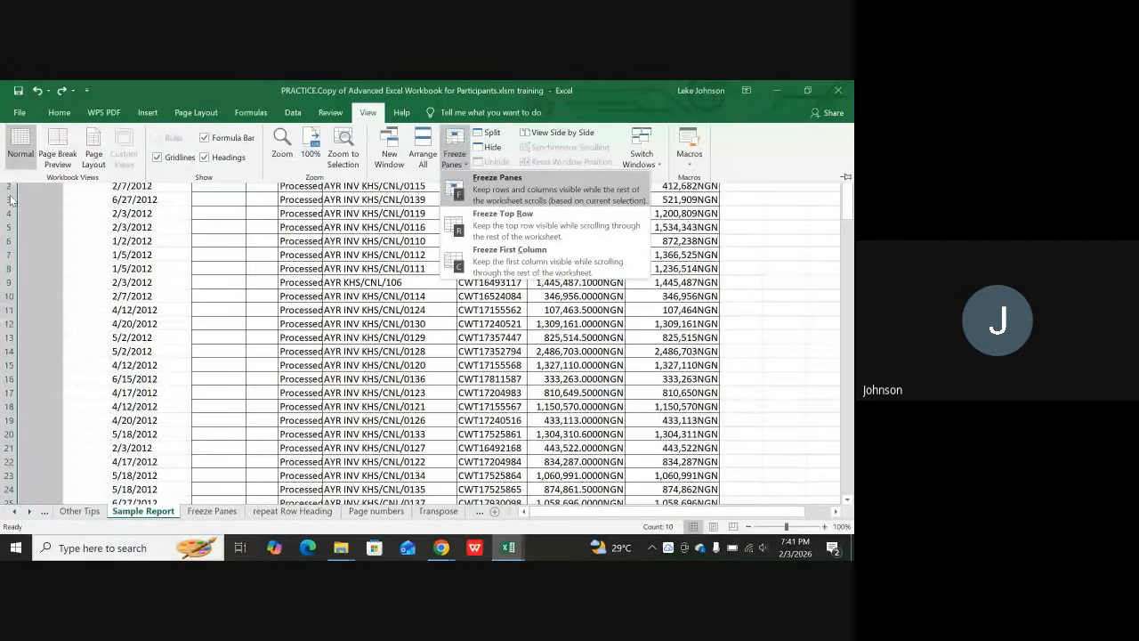
click(37, 161)
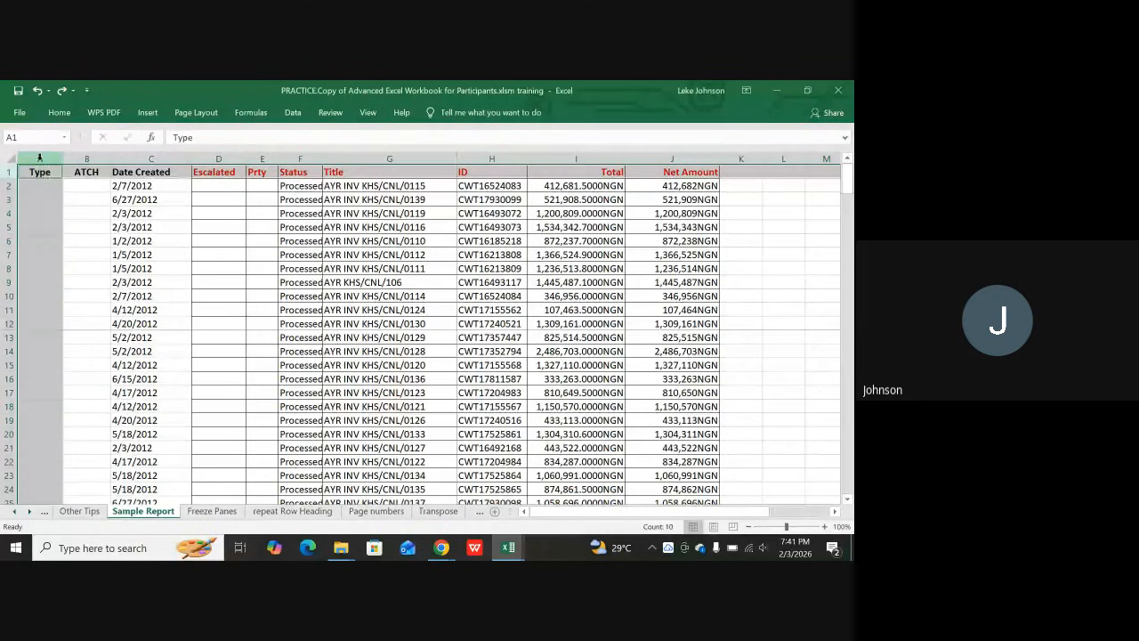
- Scroll down through the Sample Report rows and back to the start to check which rows are frozen
click(156, 224)
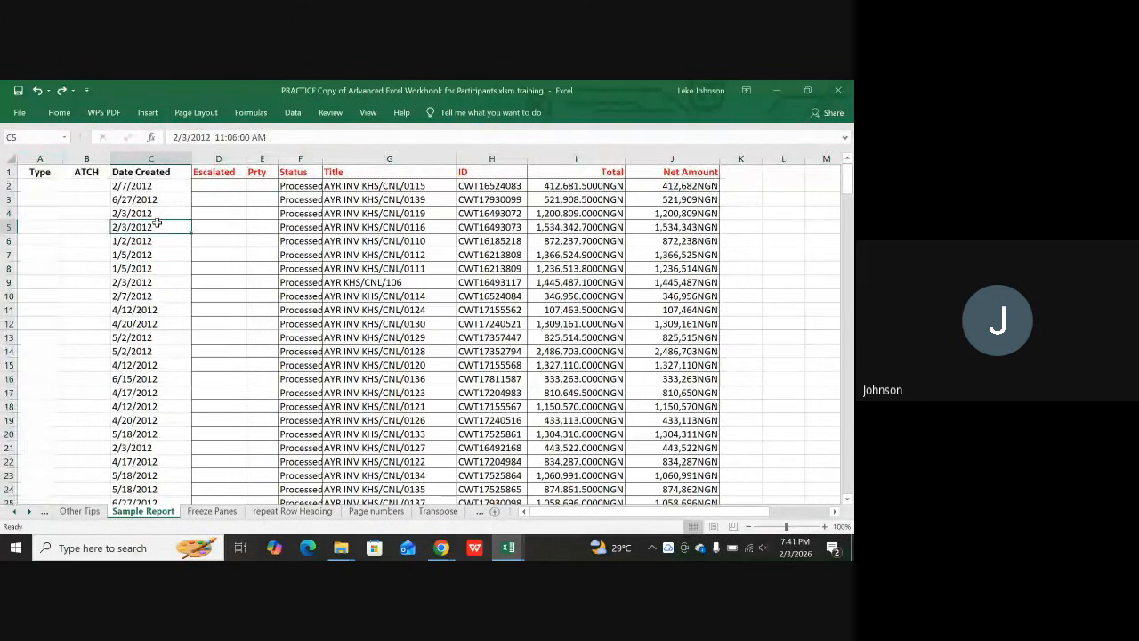
scroll(155, 223, down, 1)
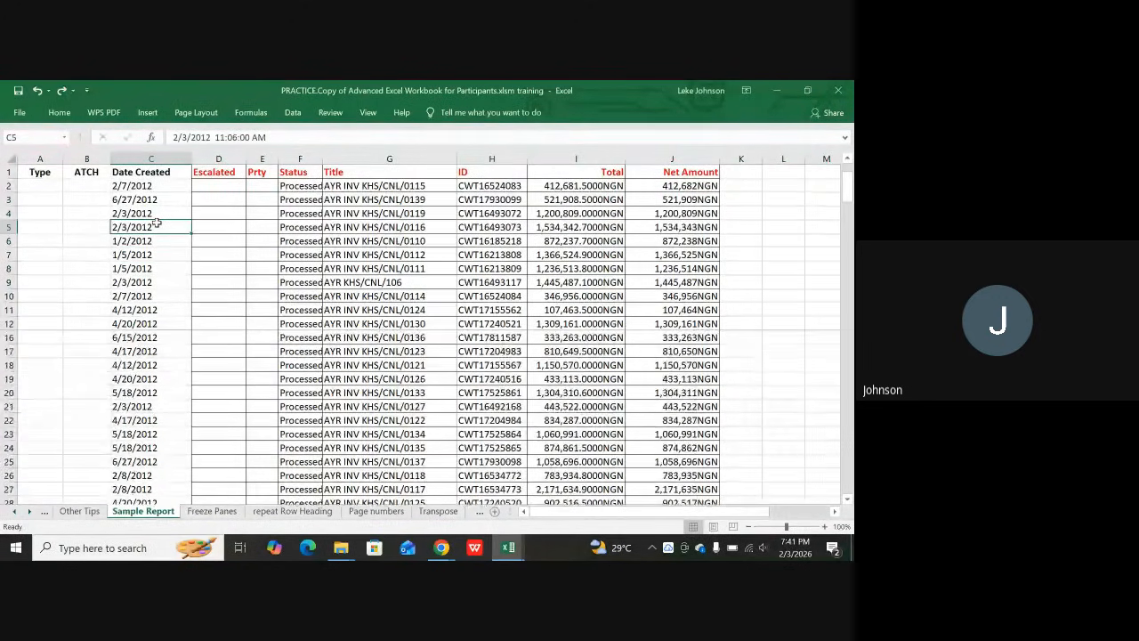
scroll(156, 224, up, 1)
scroll(158, 222, down, 2)
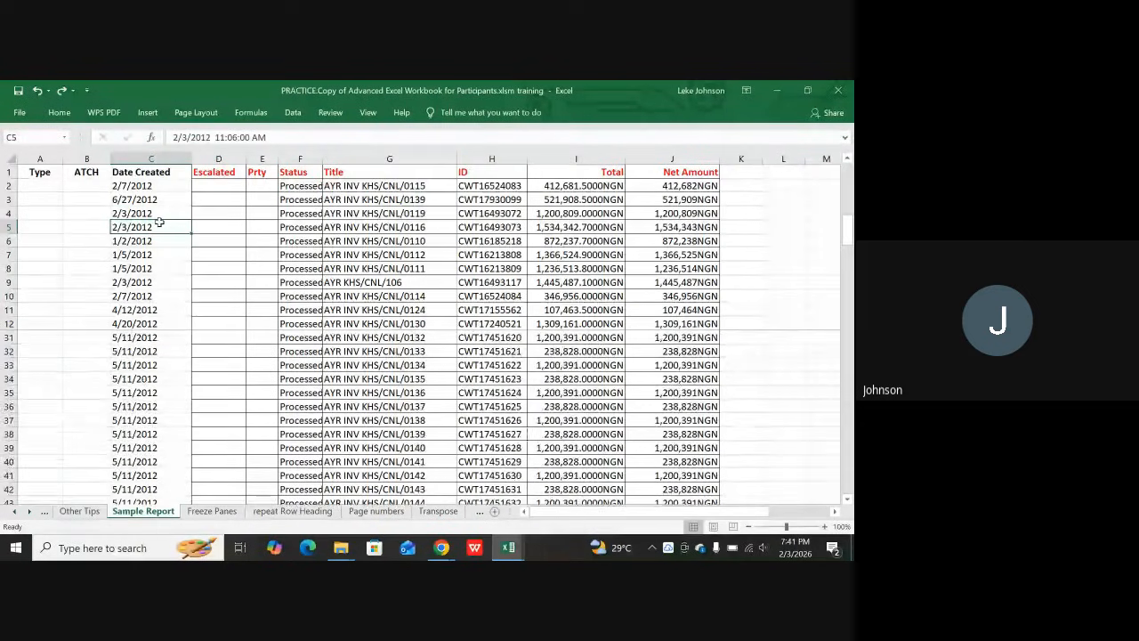
scroll(158, 223, up, 2)
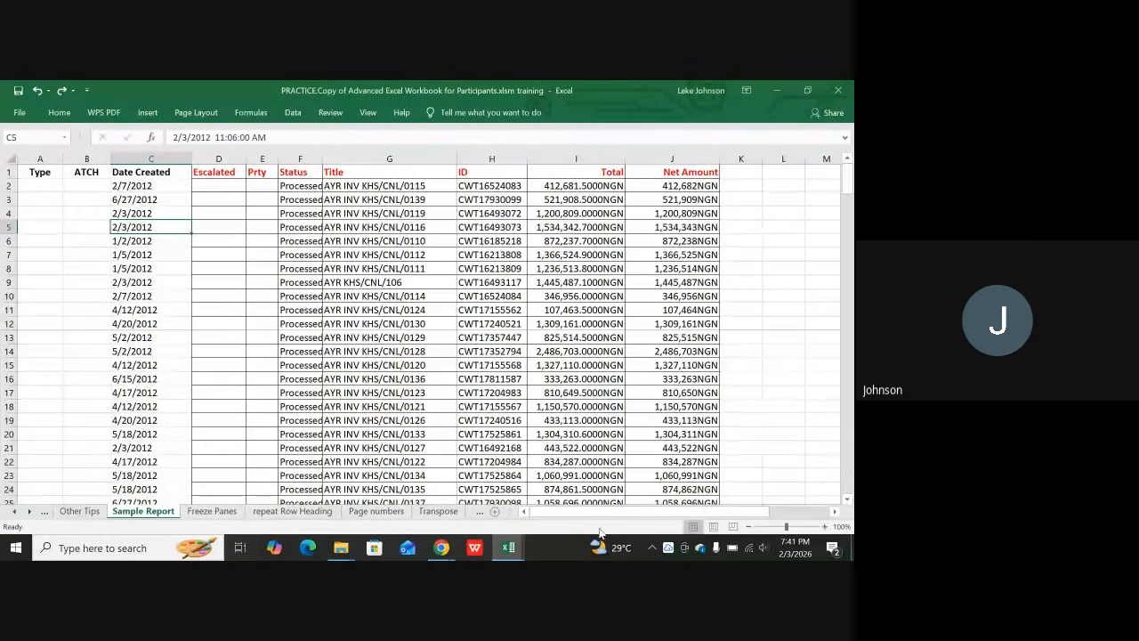
- Move along row 20 from the Total column to column Y to check which columns are frozen
click(610, 435)
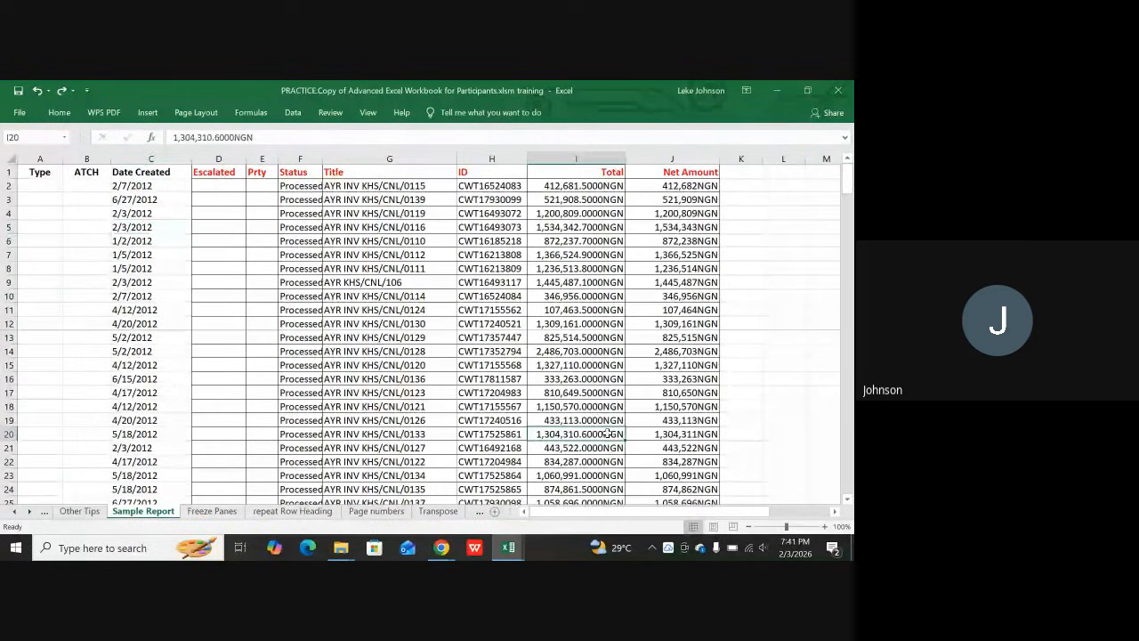
key(Right)
key(Right)
key(Right)
key(Right)
key(Right)
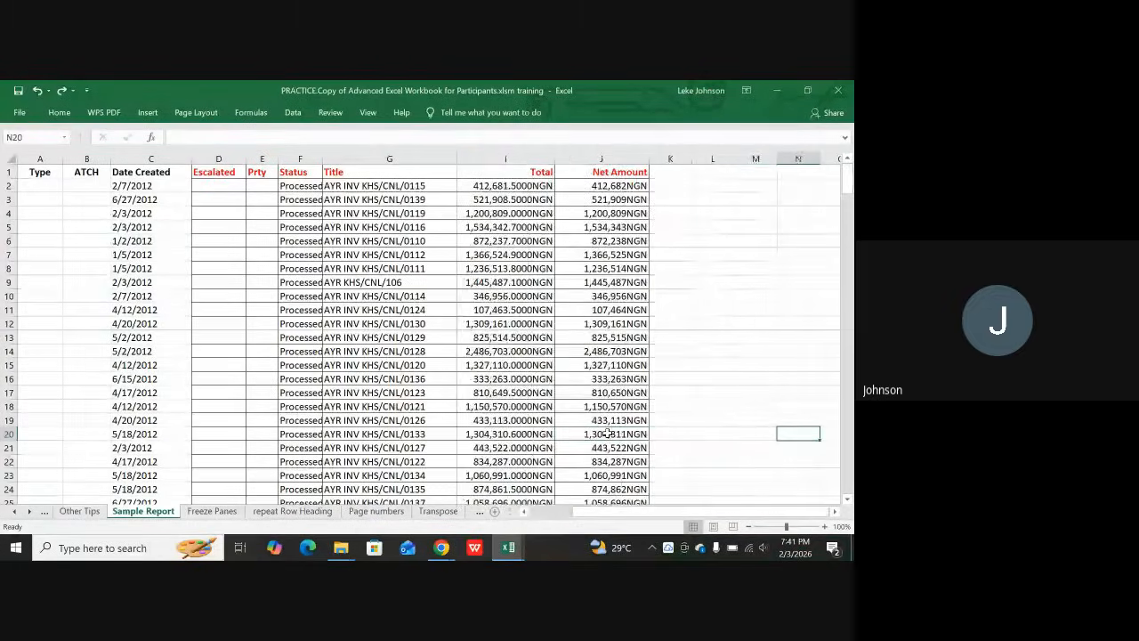
key(Right)
key(Right)
key(Right)
key(Right)
key(Right)
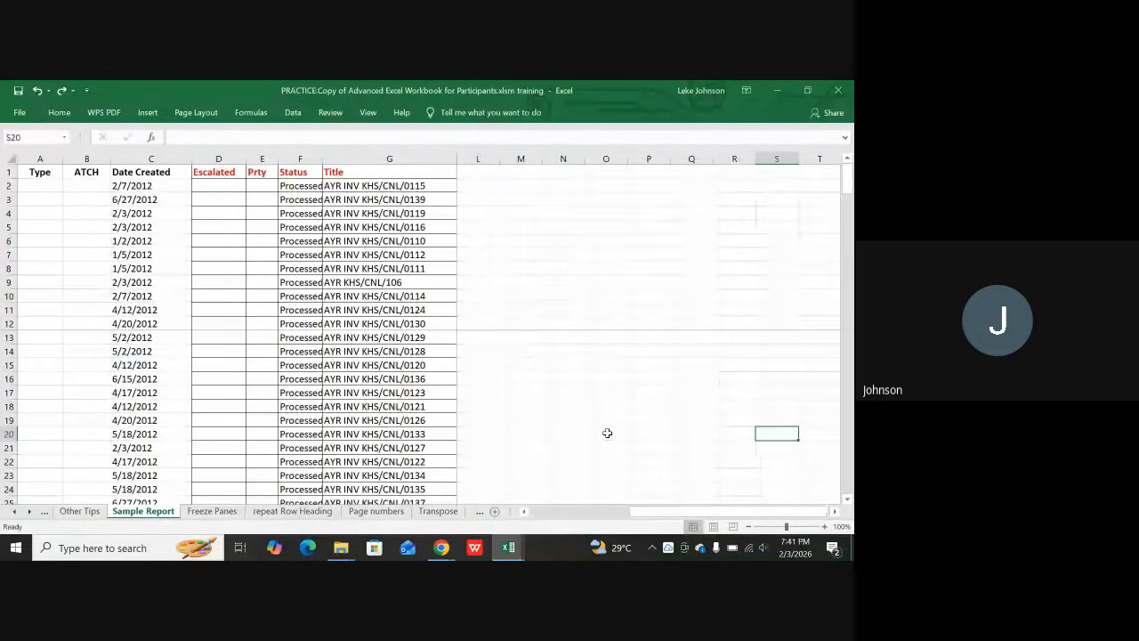
key(Right)
key(Right)
key(Right)
key(Right)
key(Right)
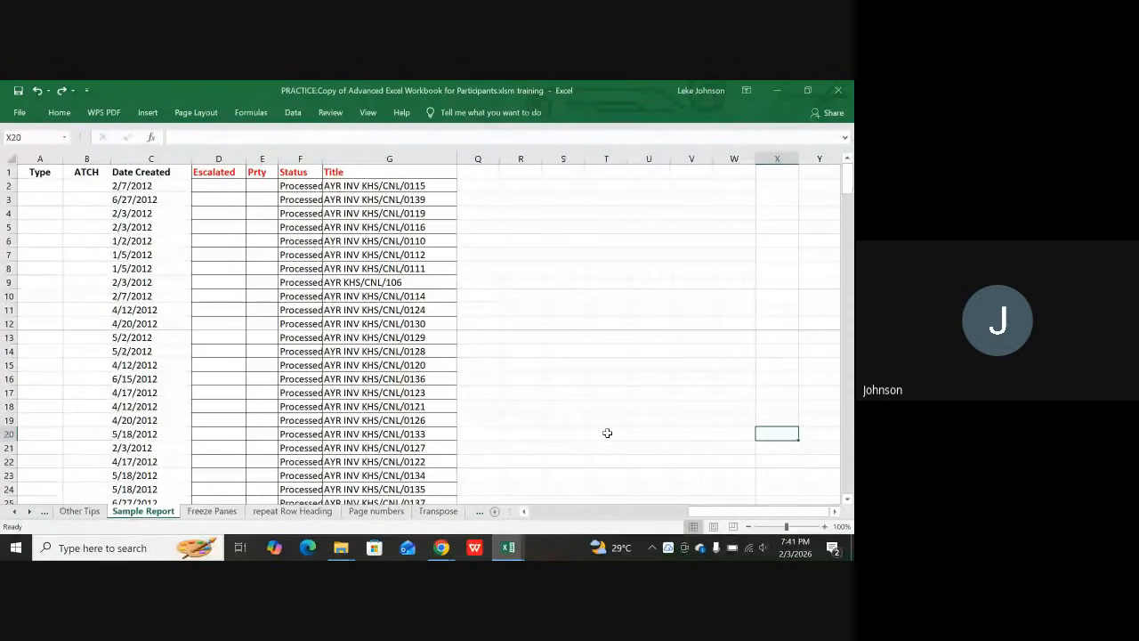
key(Right)
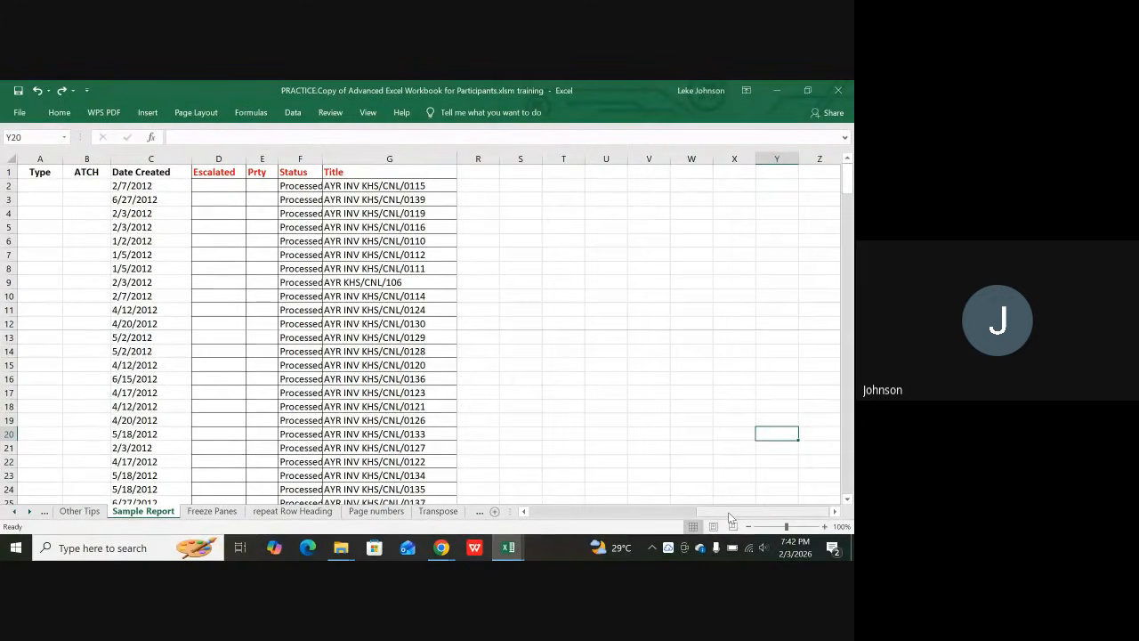
- Return to column A on the Sample Report sheet, select column A together with row 1, and unfreeze the panes
drag(728, 513, 513, 510)
click(39, 154)
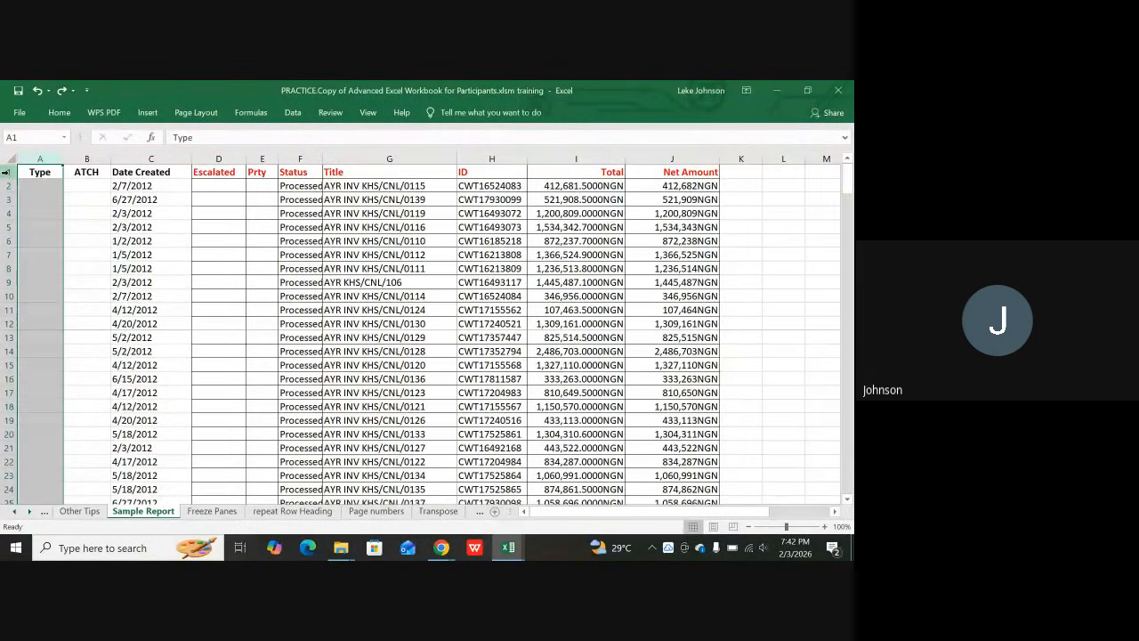
click(6, 172)
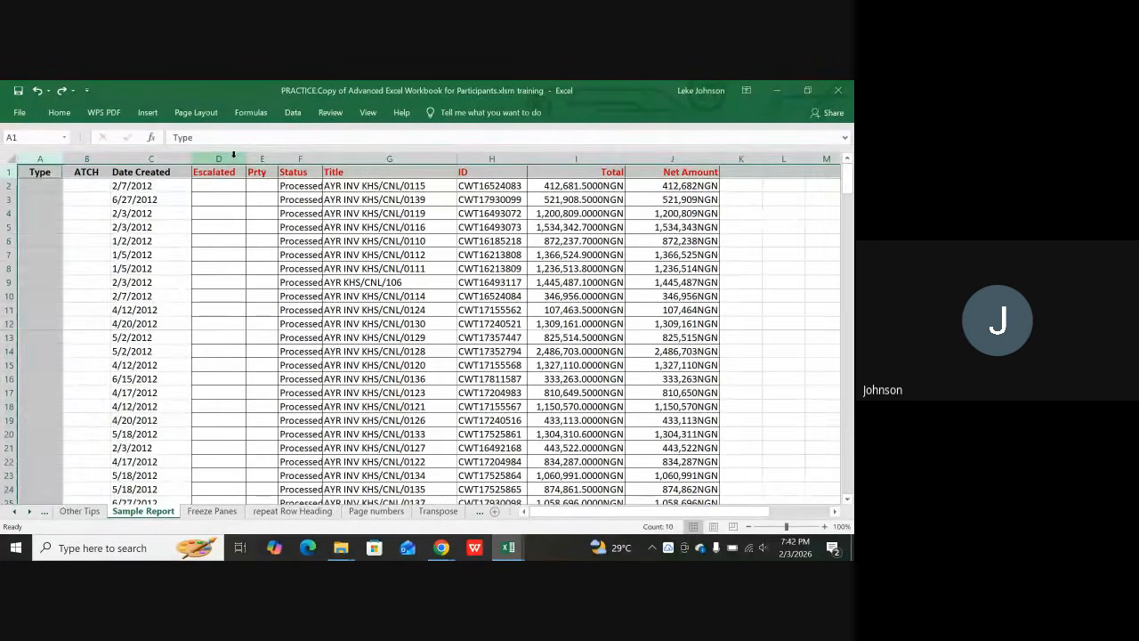
key(alt)
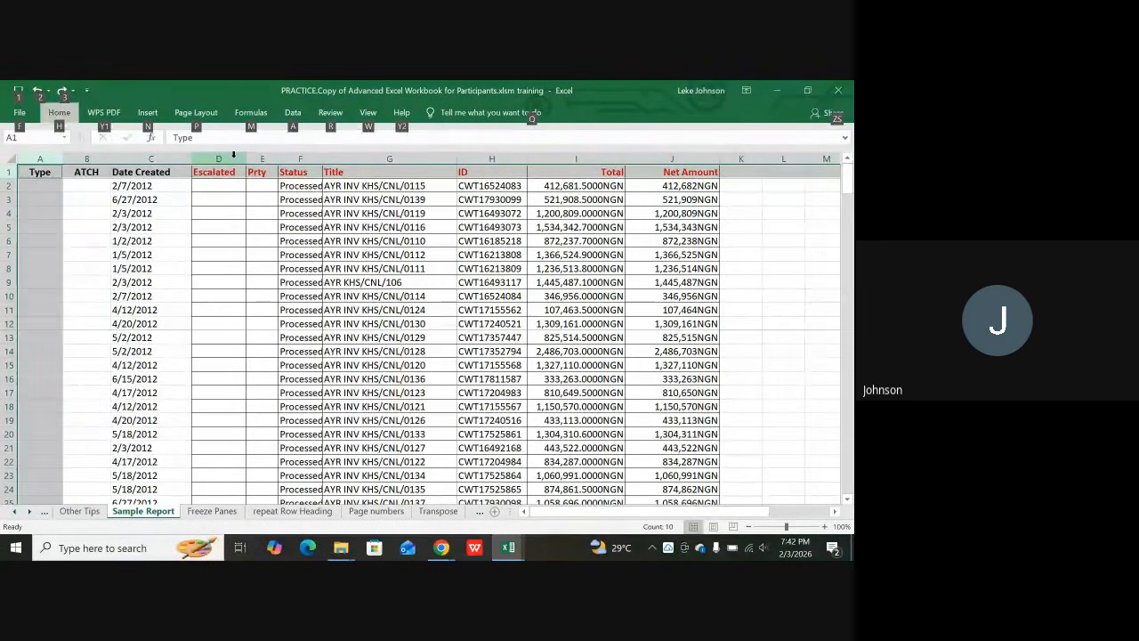
key(w)
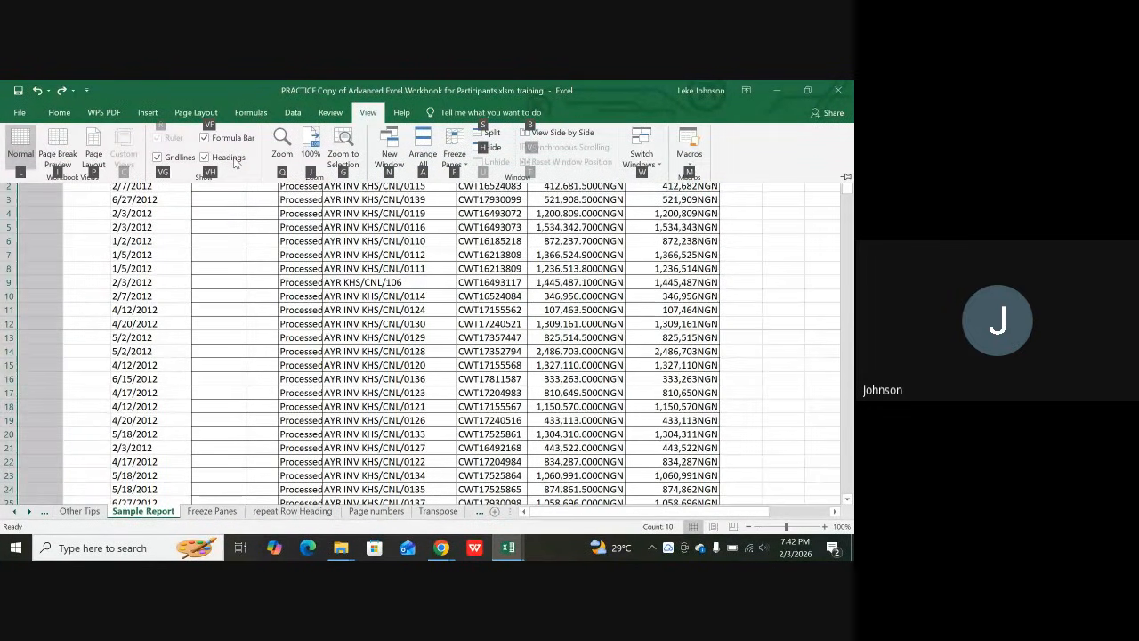
key(f)
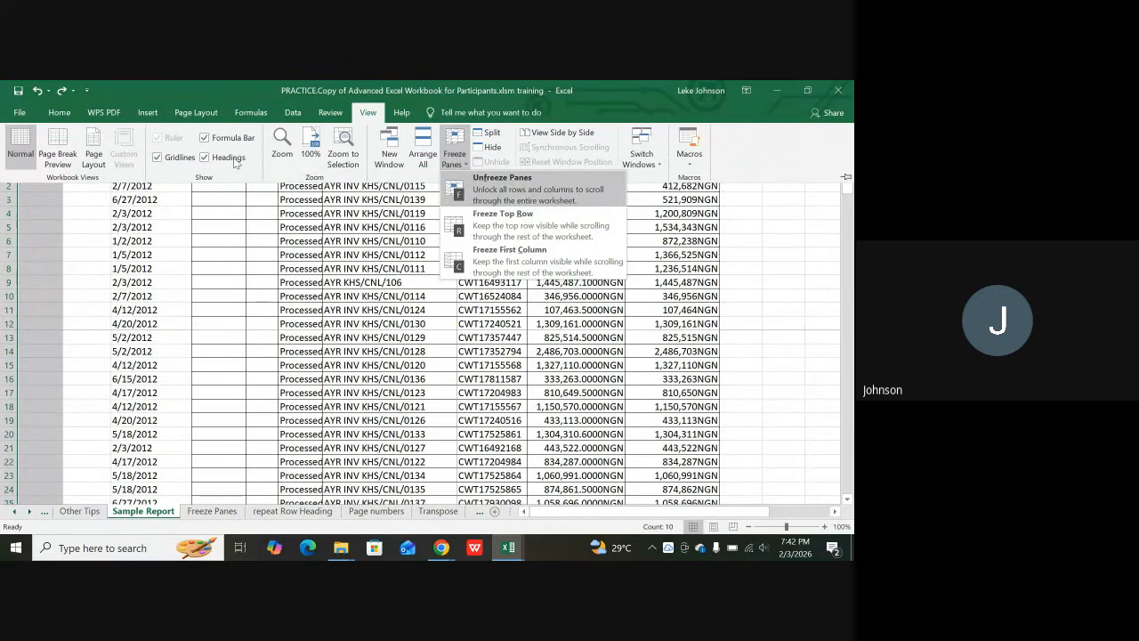
key(f)
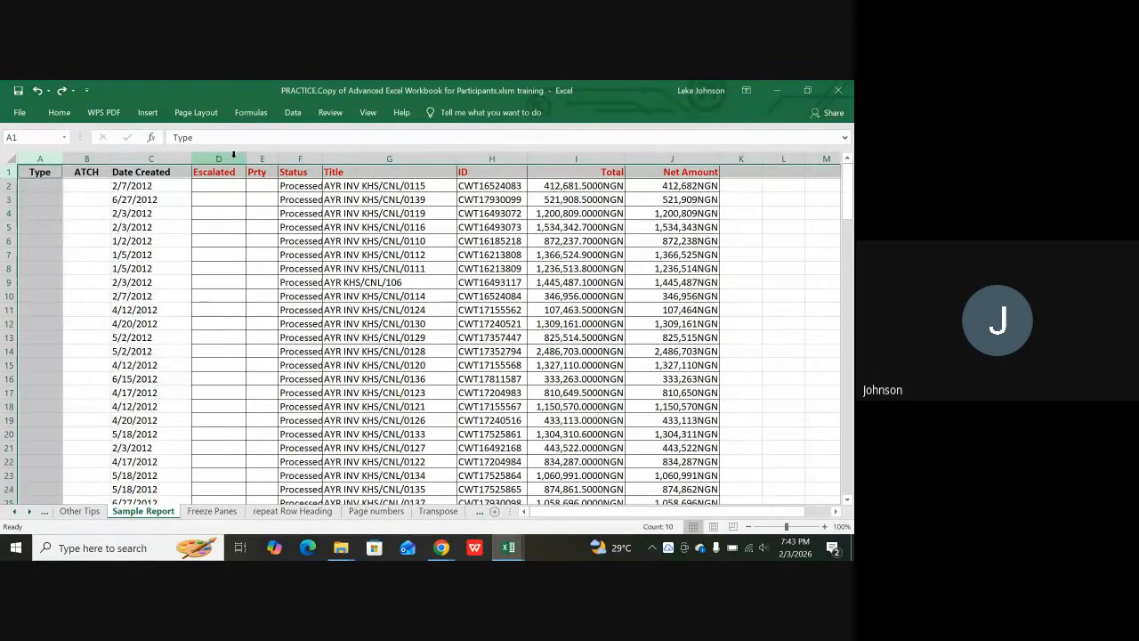
- Apply Freeze Panes again with column A and row 1 selected on the Sample Report sheet
key(alt)
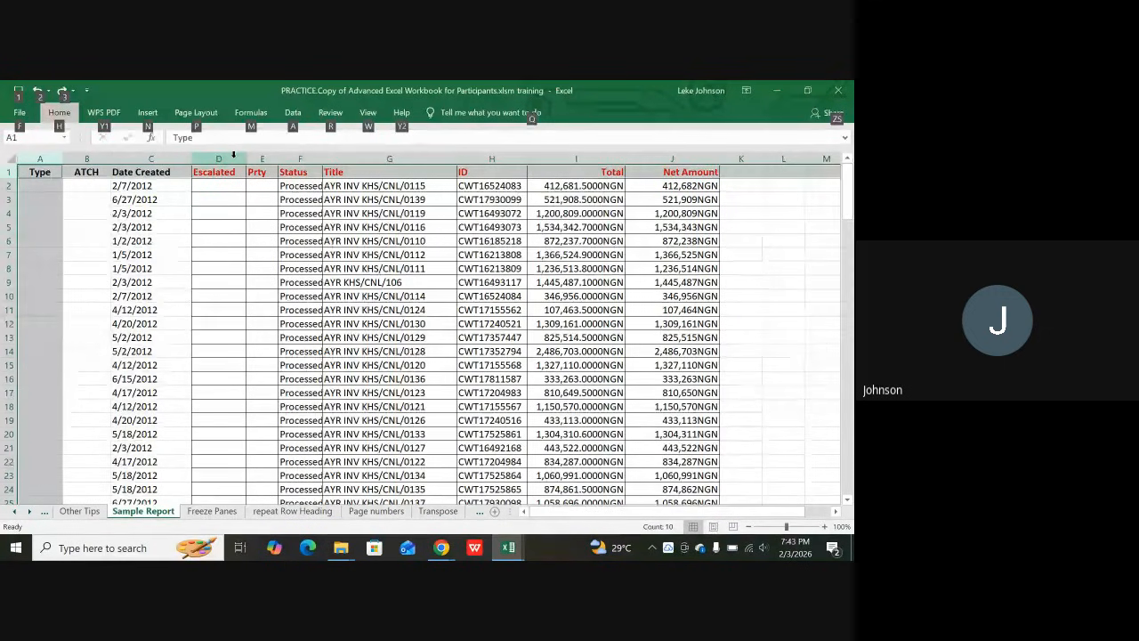
key(w)
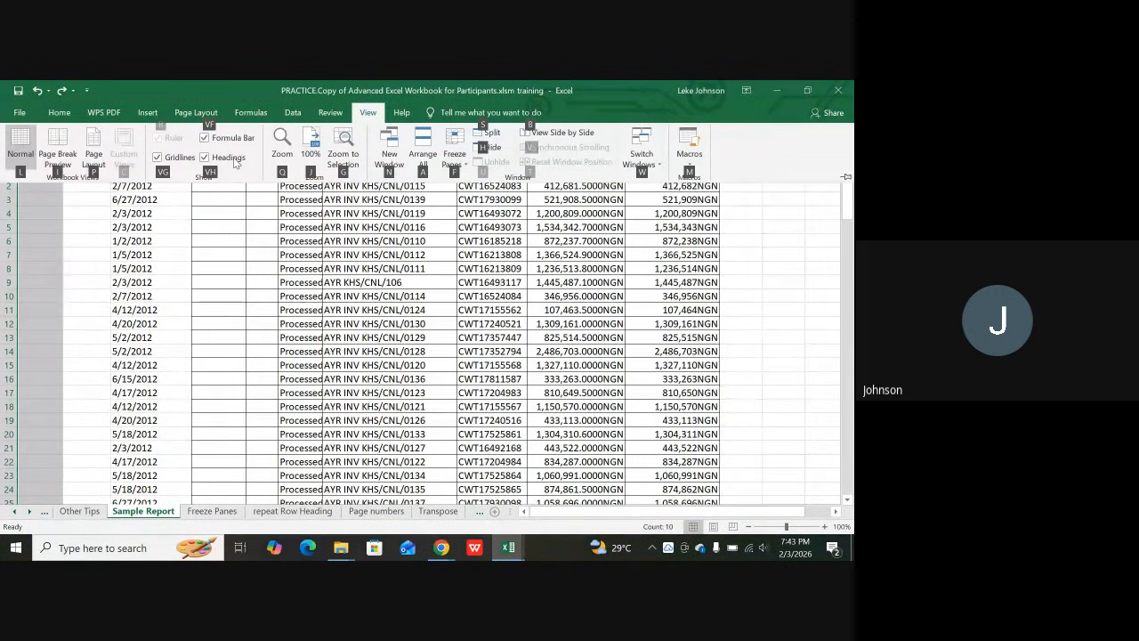
key(f)
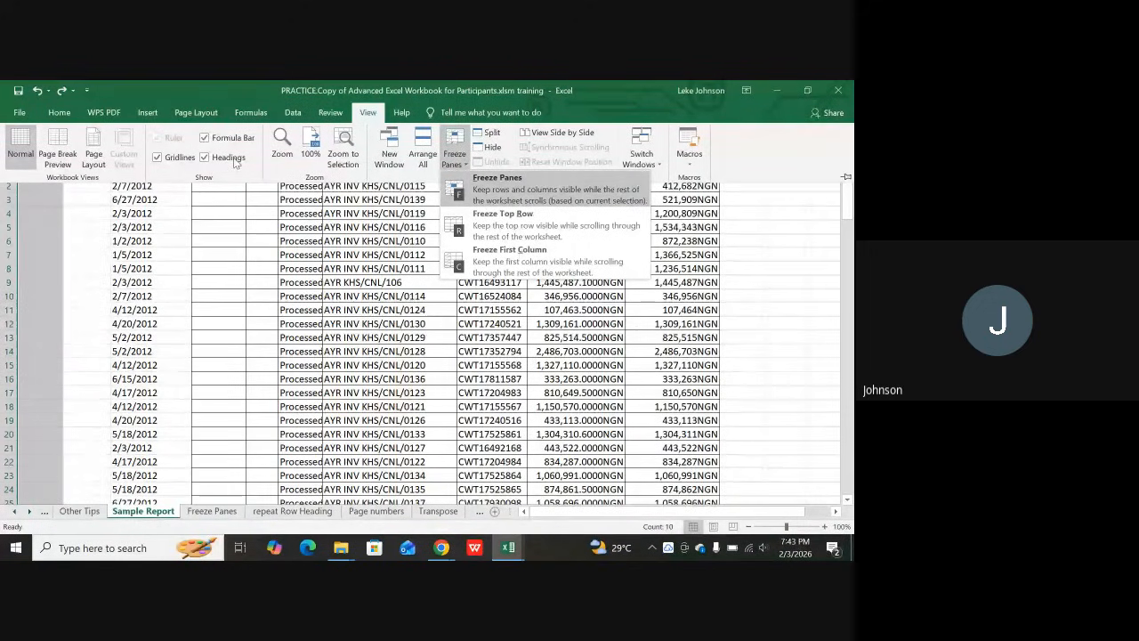
key(f)
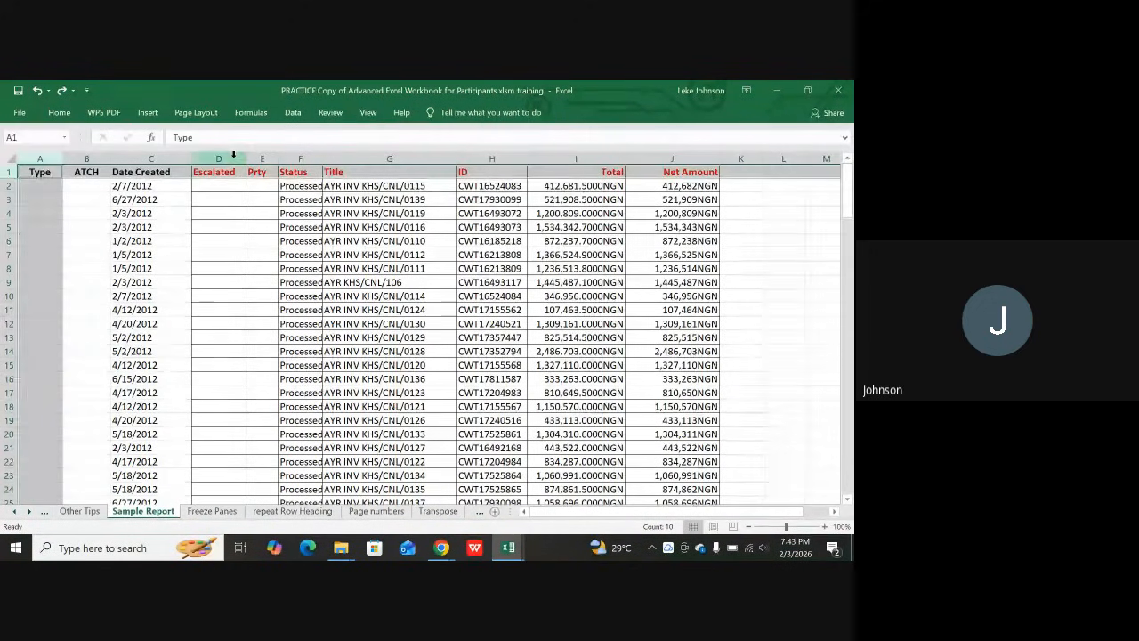
- Scroll down through the Sample Report rows past row 113 and back to row 2 to check the frozen header row
click(228, 226)
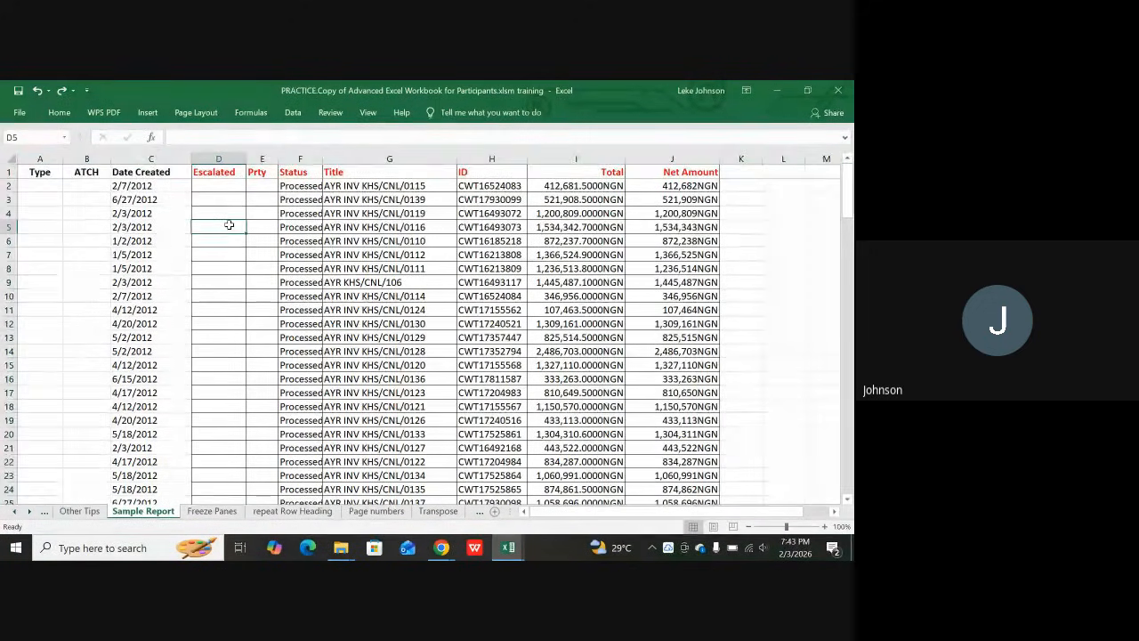
scroll(236, 229, down, 6)
scroll(241, 236, up, 6)
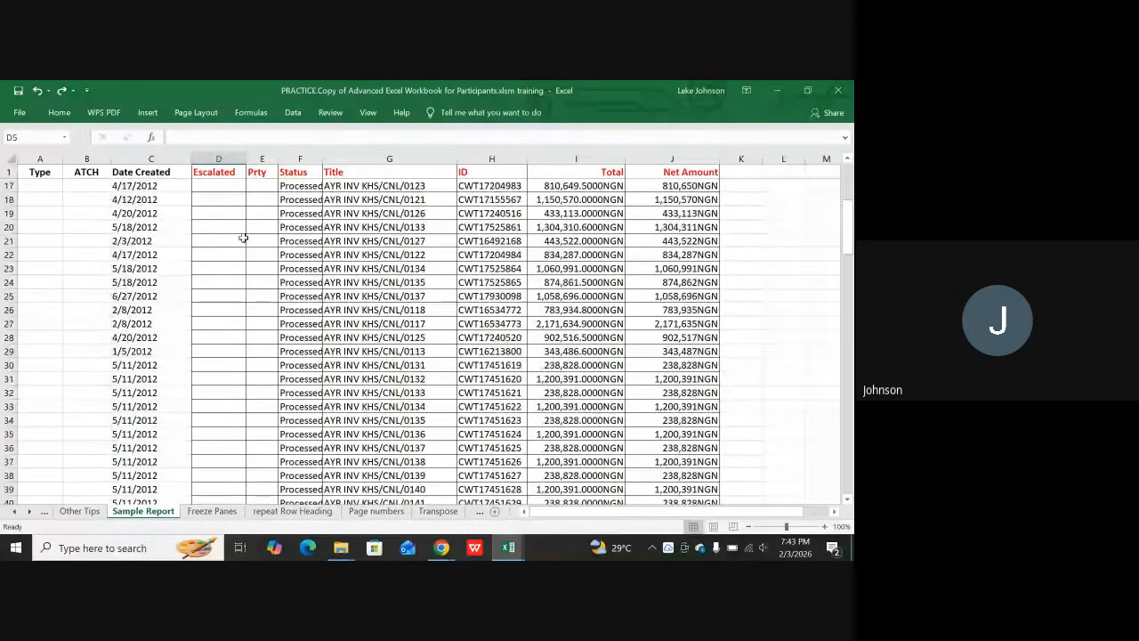
scroll(240, 241, down, 8)
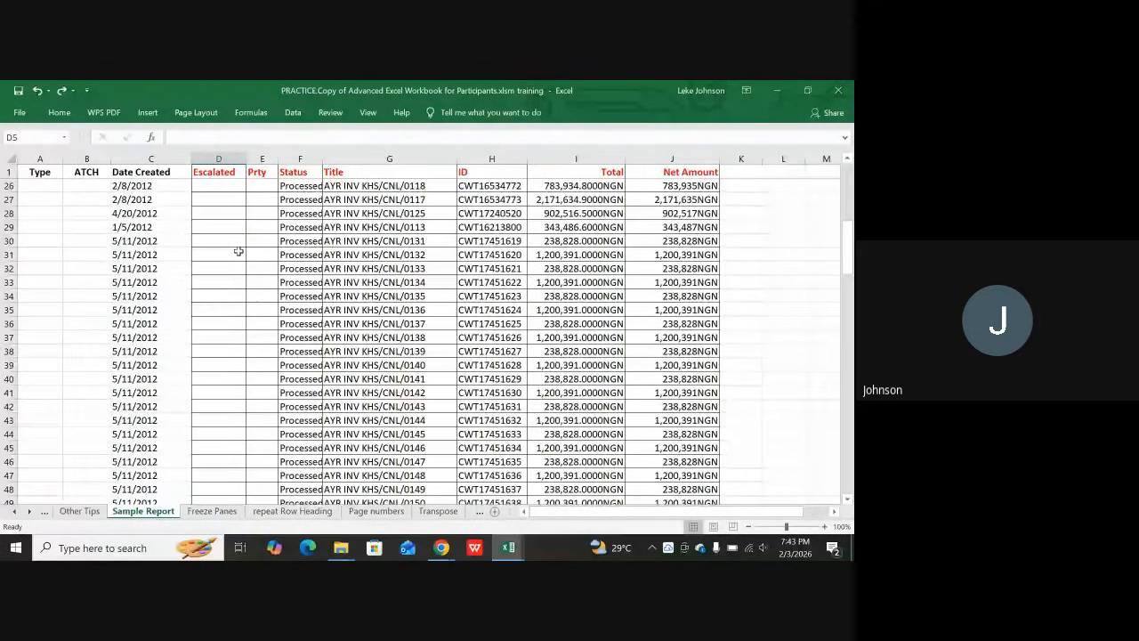
scroll(238, 251, down, 17)
scroll(238, 252, down, 16)
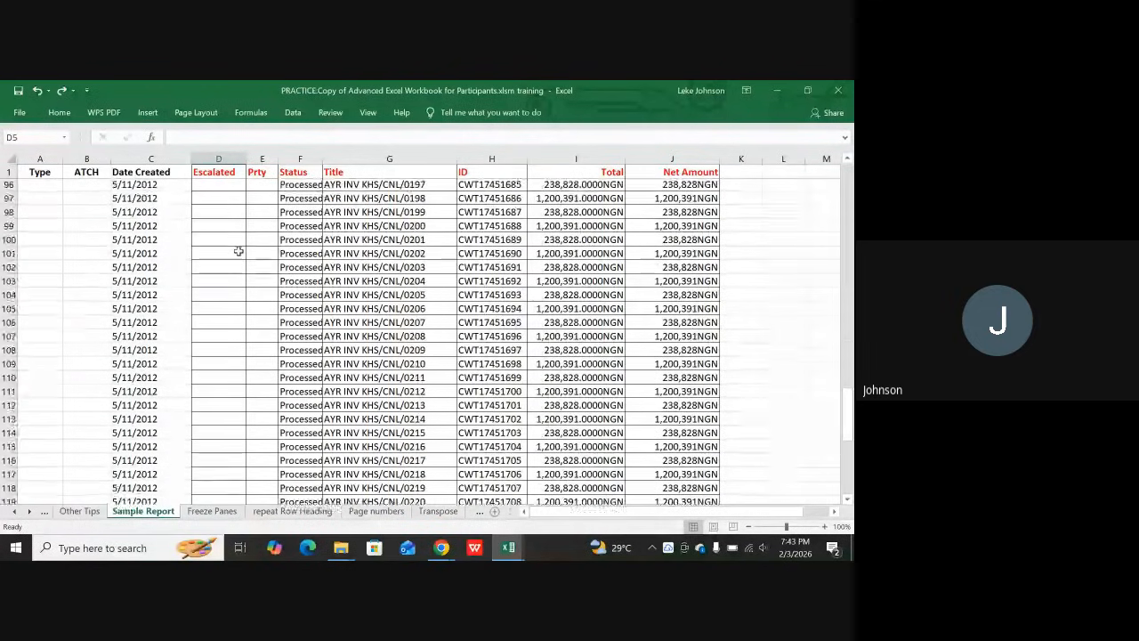
scroll(238, 252, up, 18)
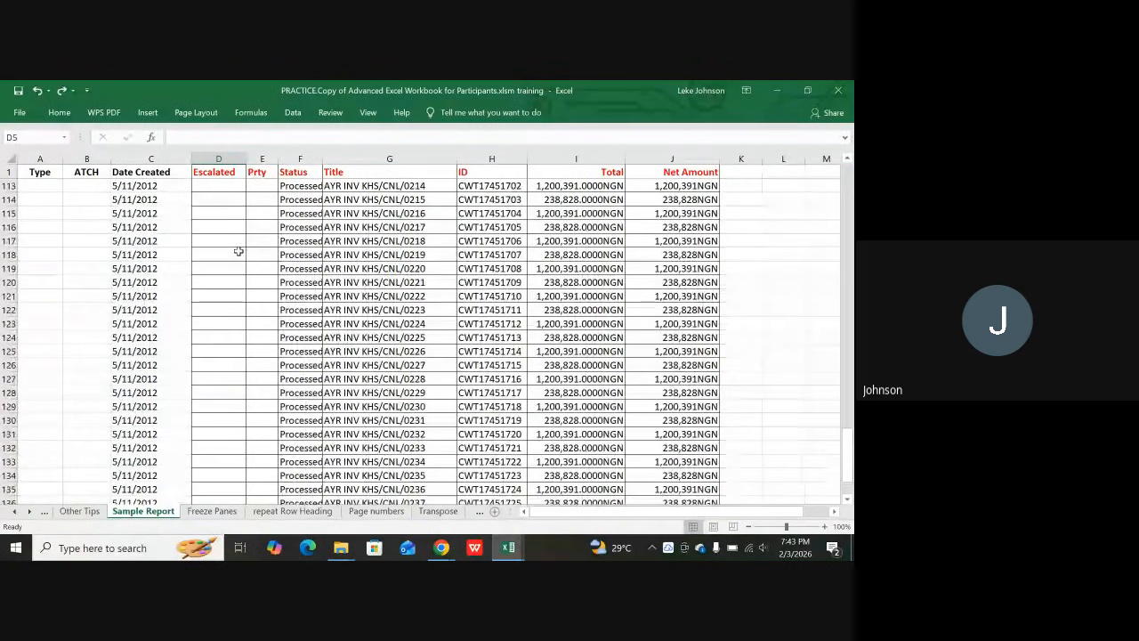
scroll(238, 252, up, 20)
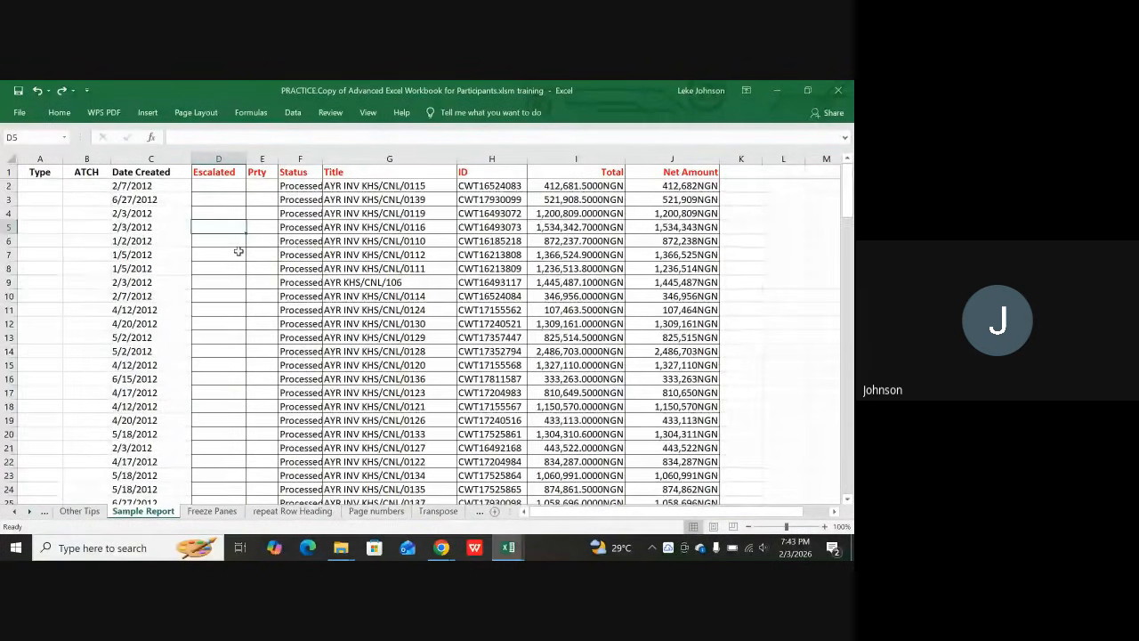
- Select column A, row 1, and rows 1 to 2 in turn to demonstrate the header selections
click(40, 159)
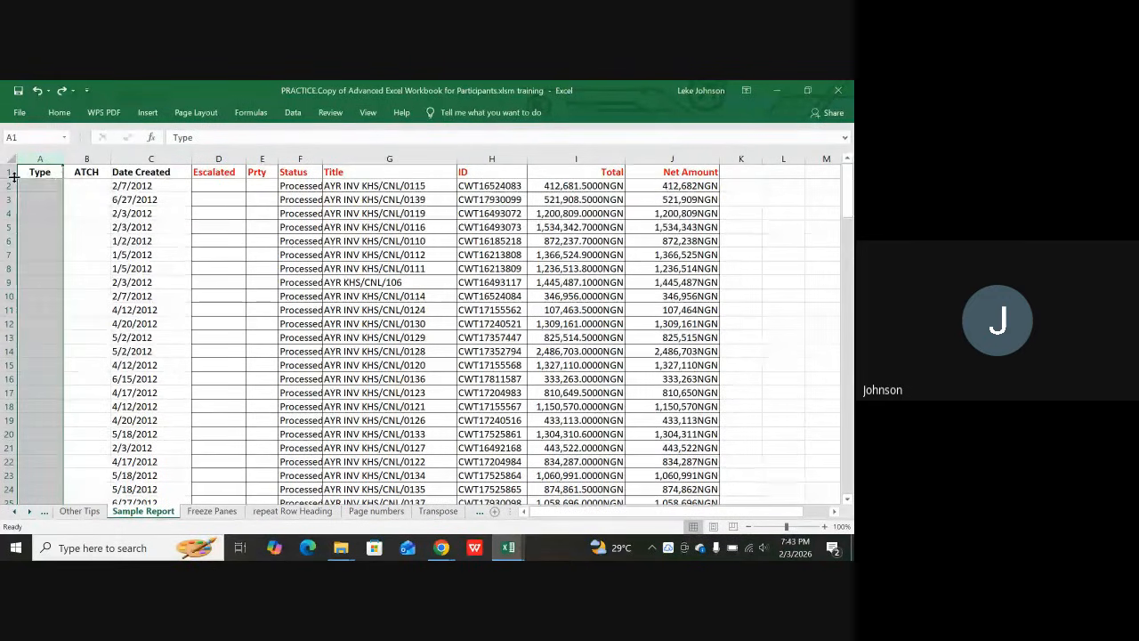
drag(15, 177, 14, 177)
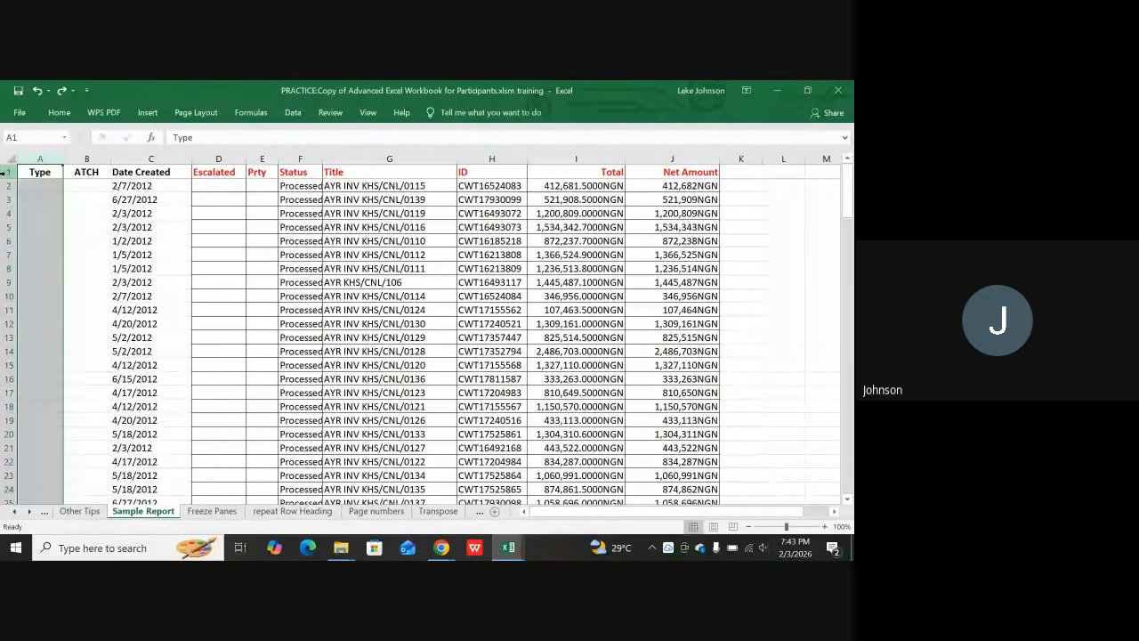
click(6, 171)
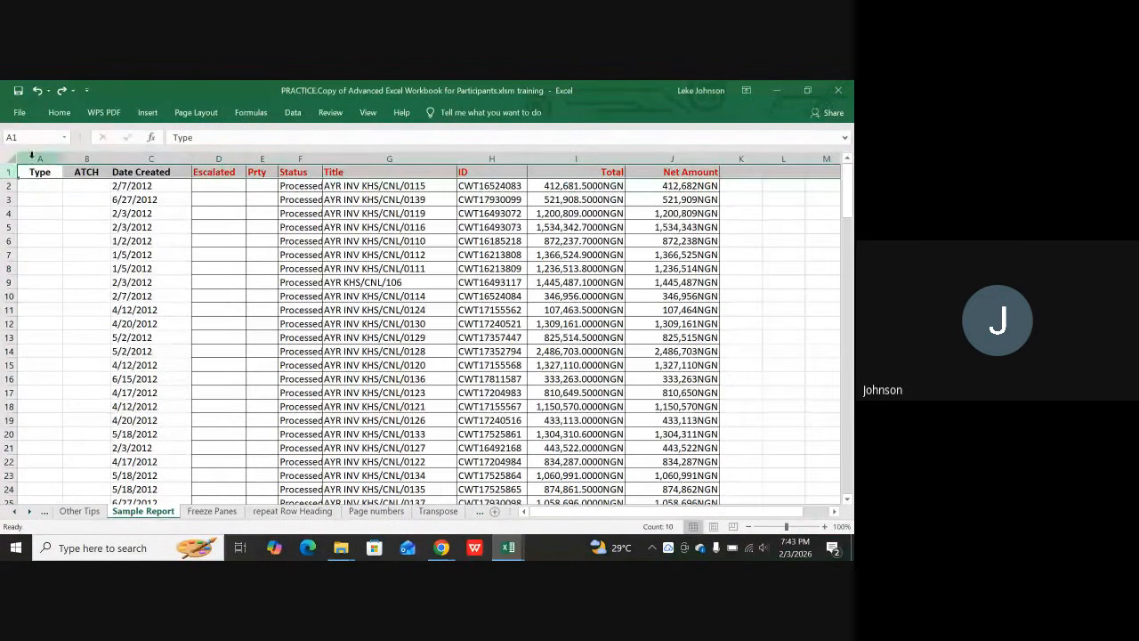
click(37, 159)
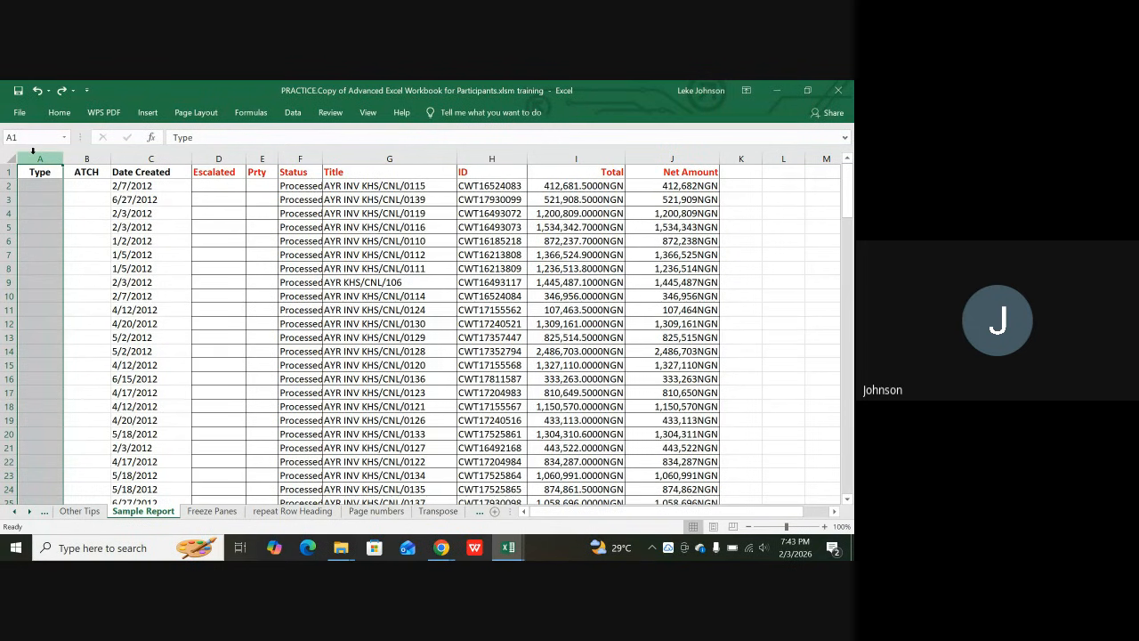
click(148, 226)
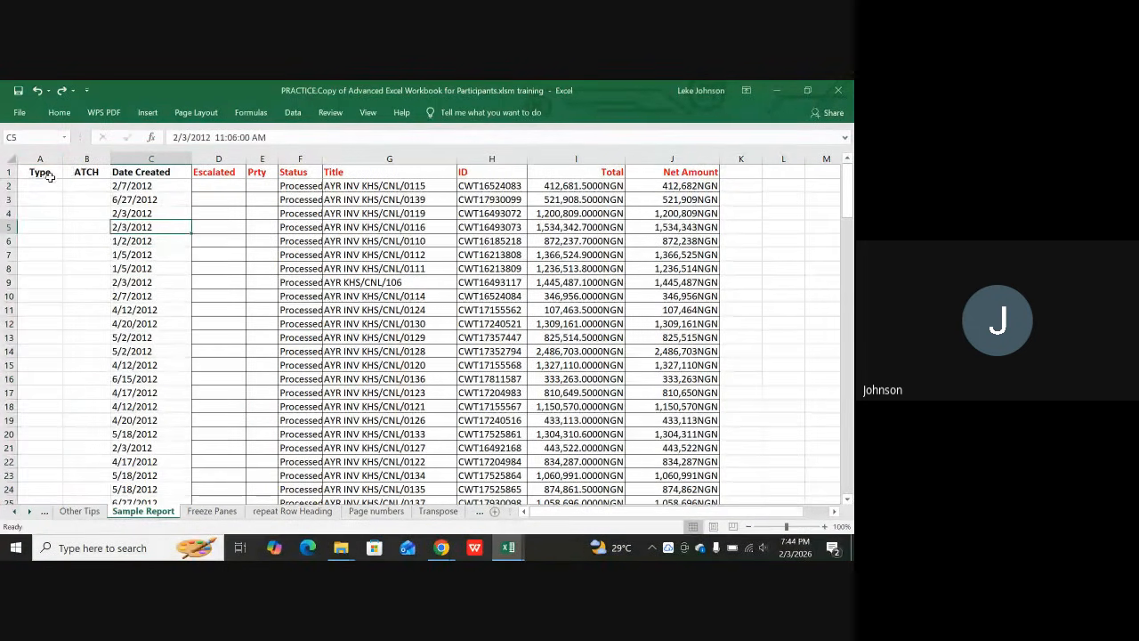
drag(12, 170, 5, 182)
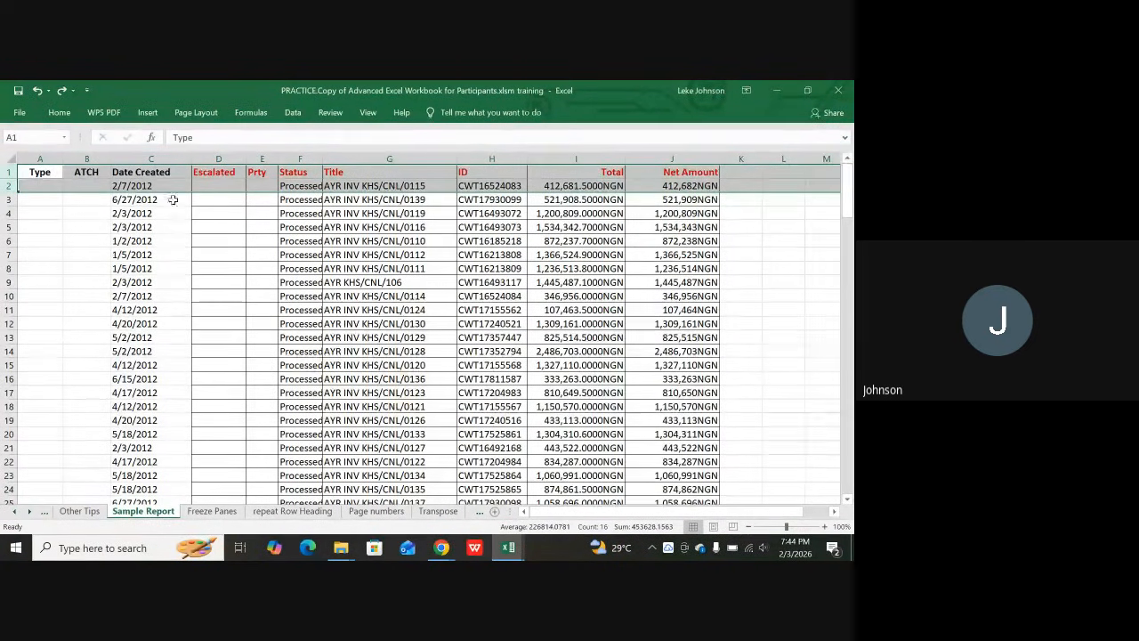
click(178, 258)
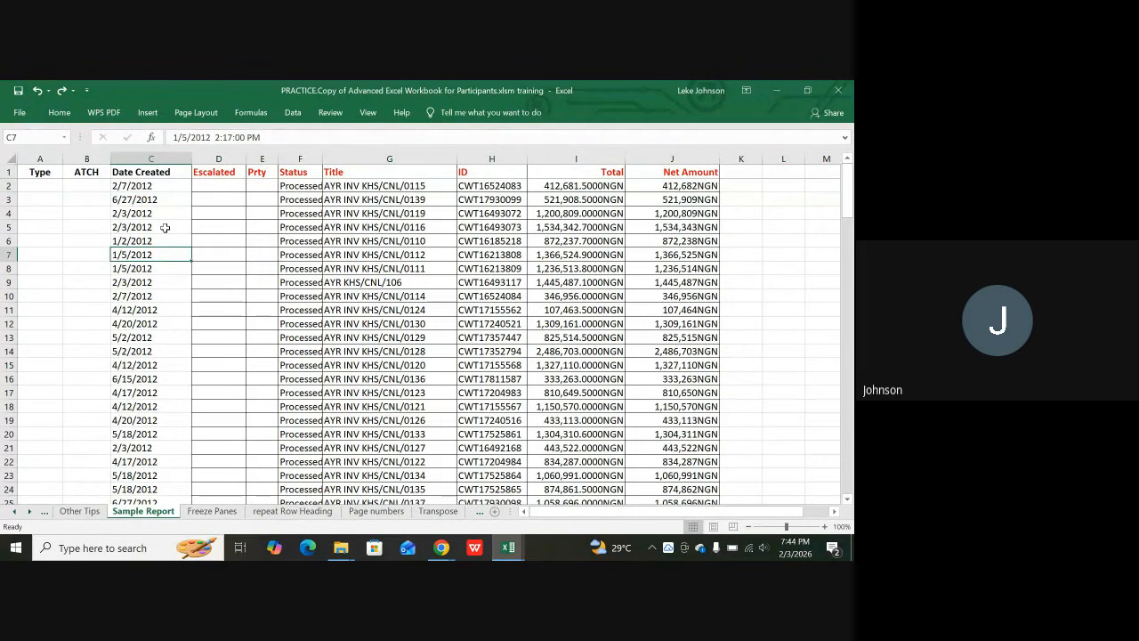
- Select column A together with row 1, unfreeze the panes, and check which freeze options are offered
click(38, 159)
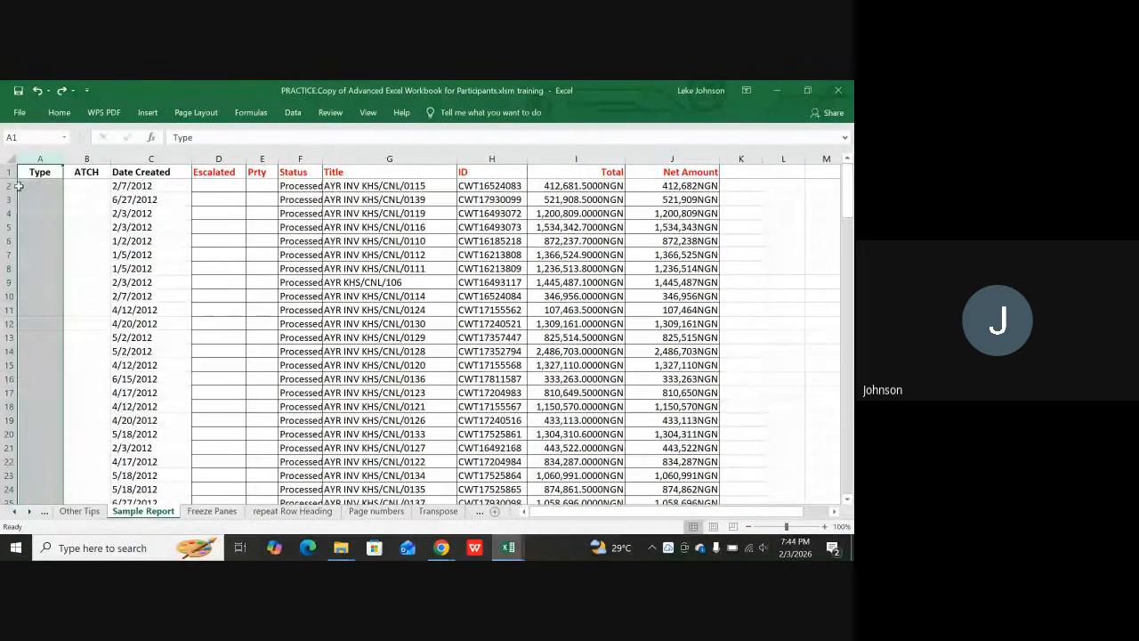
click(4, 171)
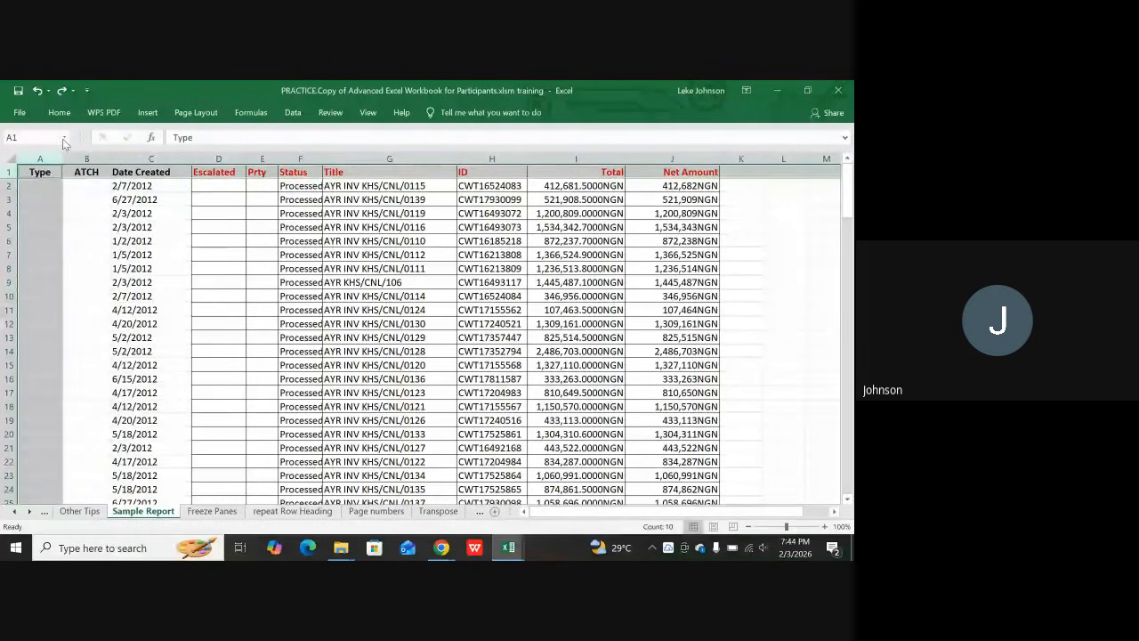
click(367, 113)
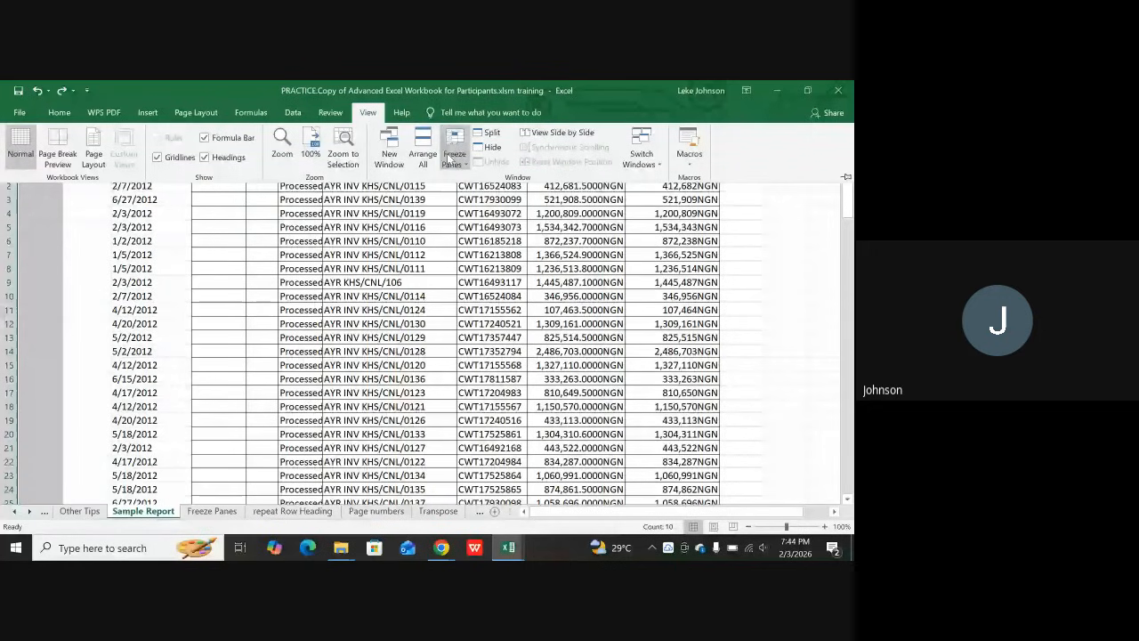
click(457, 153)
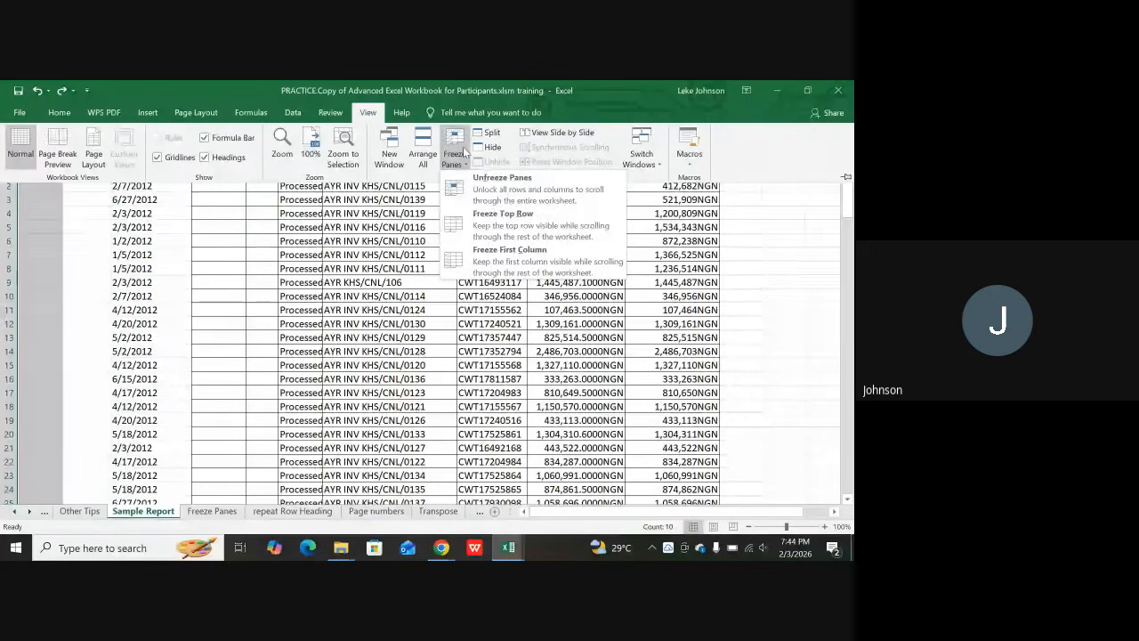
click(498, 192)
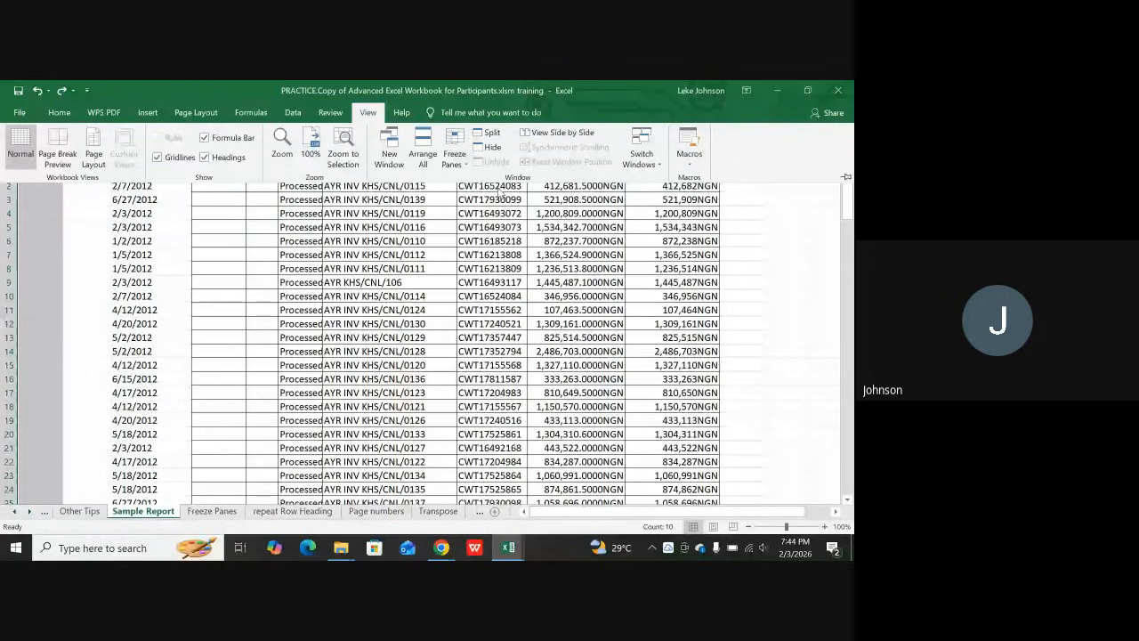
click(460, 154)
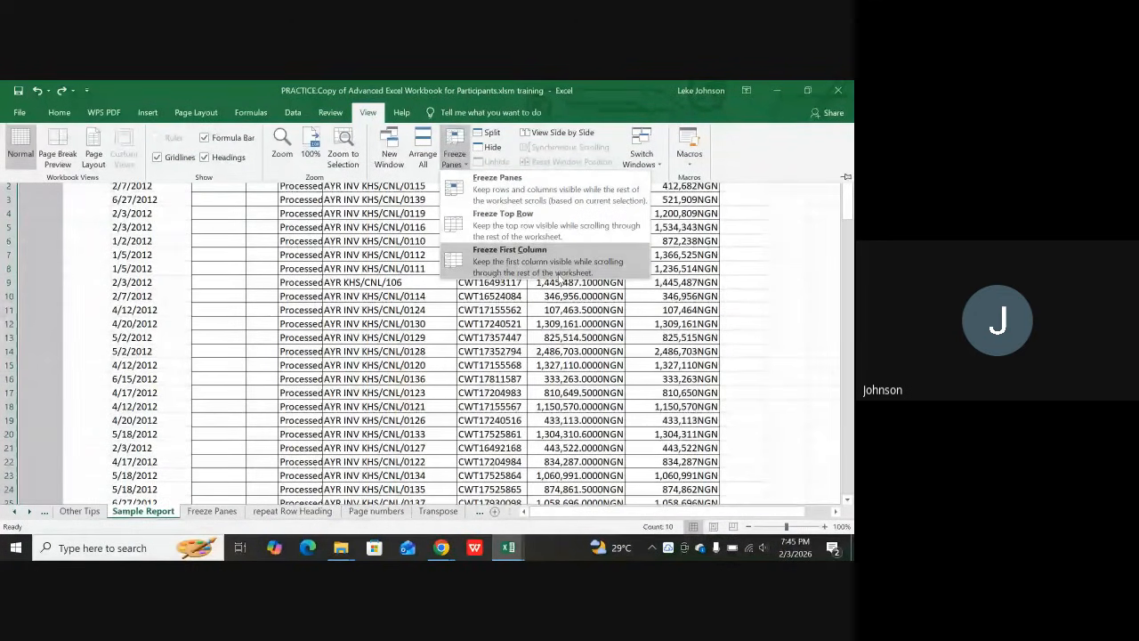
click(391, 368)
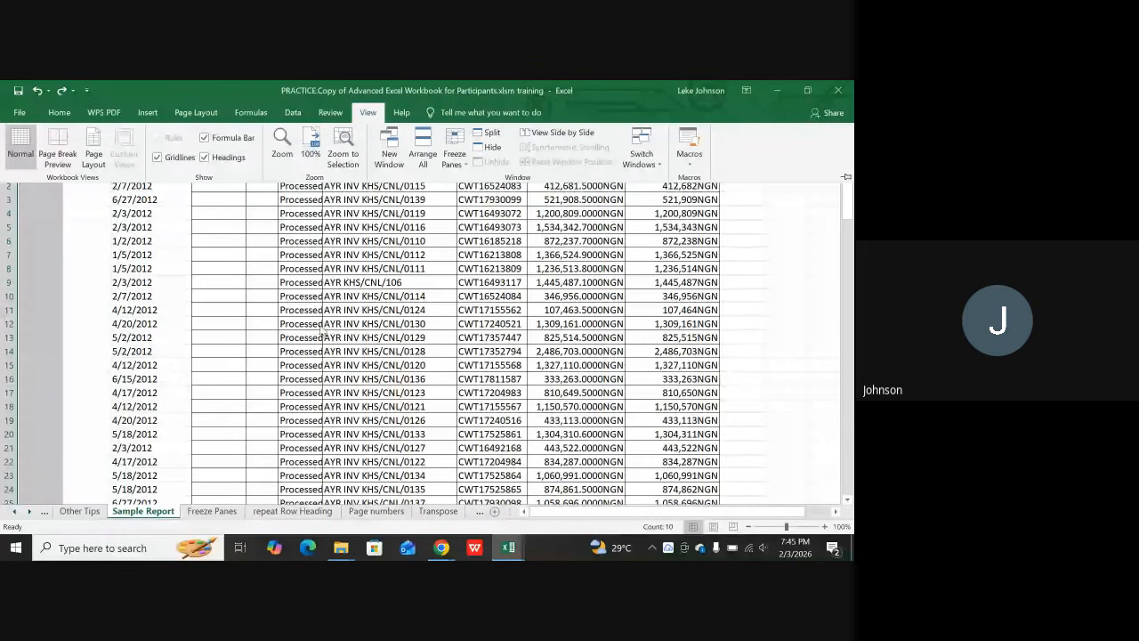
- Scroll the Sample Report rows down and up several times to check how the header row behaves
click(345, 324)
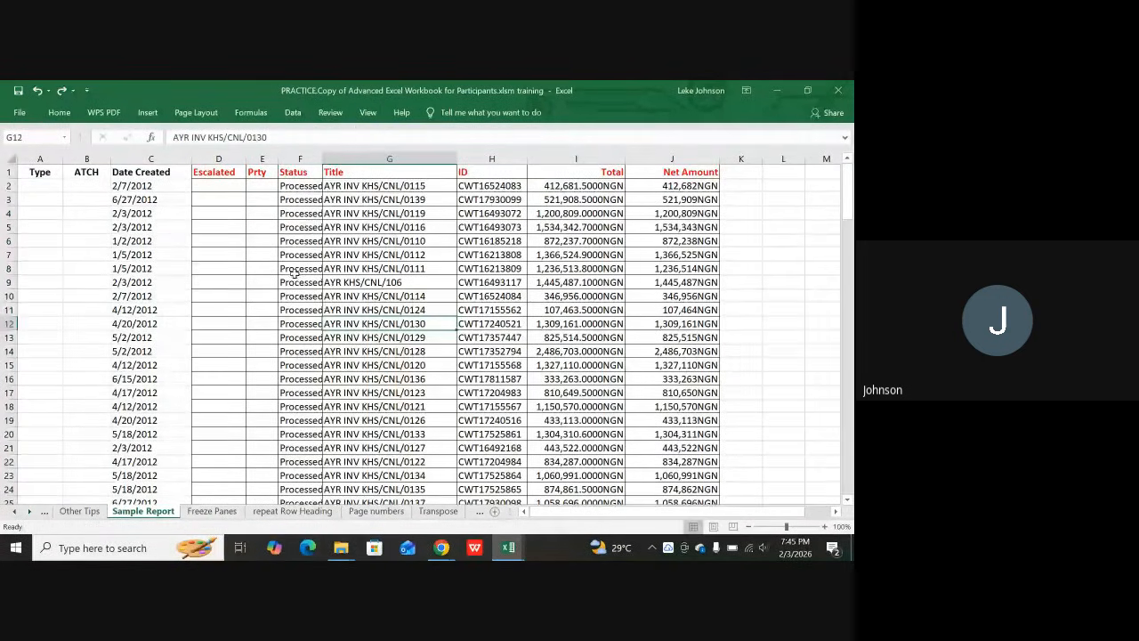
scroll(294, 273, down, 5)
scroll(298, 274, up, 5)
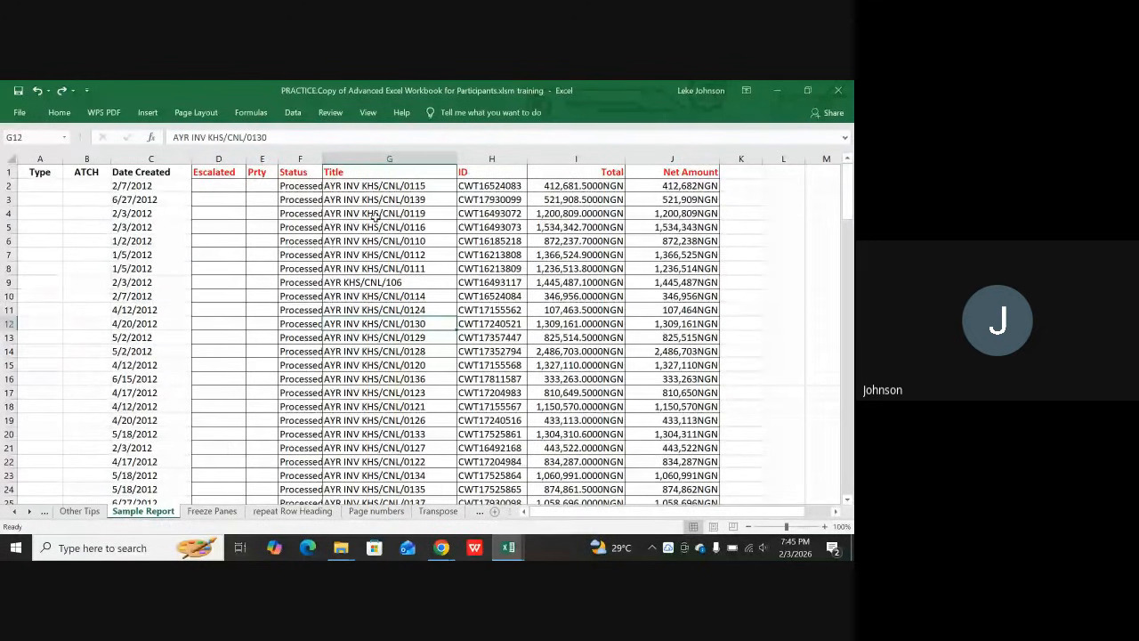
scroll(374, 216, down, 3)
scroll(372, 258, up, 3)
scroll(374, 256, down, 4)
scroll(380, 254, up, 4)
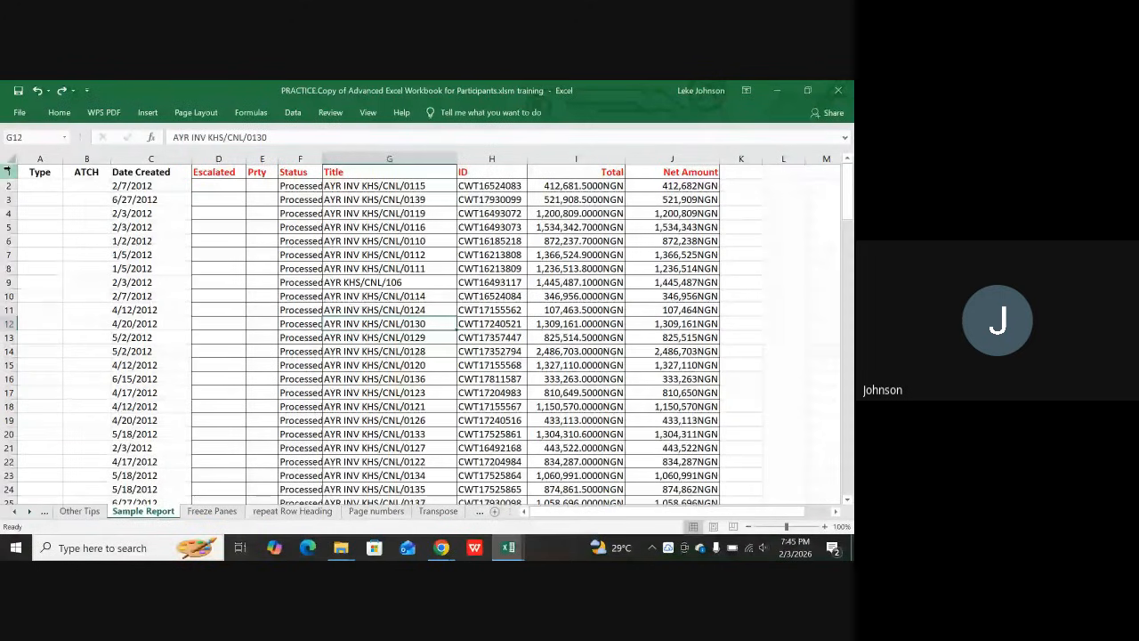
- Select header row 1 on the Sample Report sheet and look over the window freezing commands
click(9, 170)
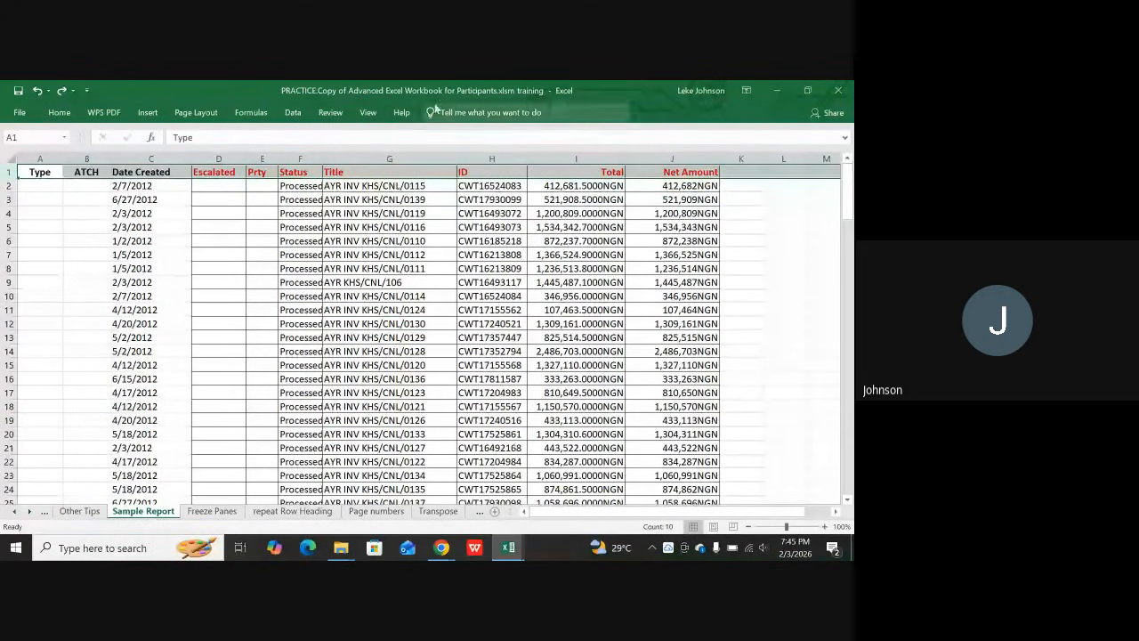
click(367, 116)
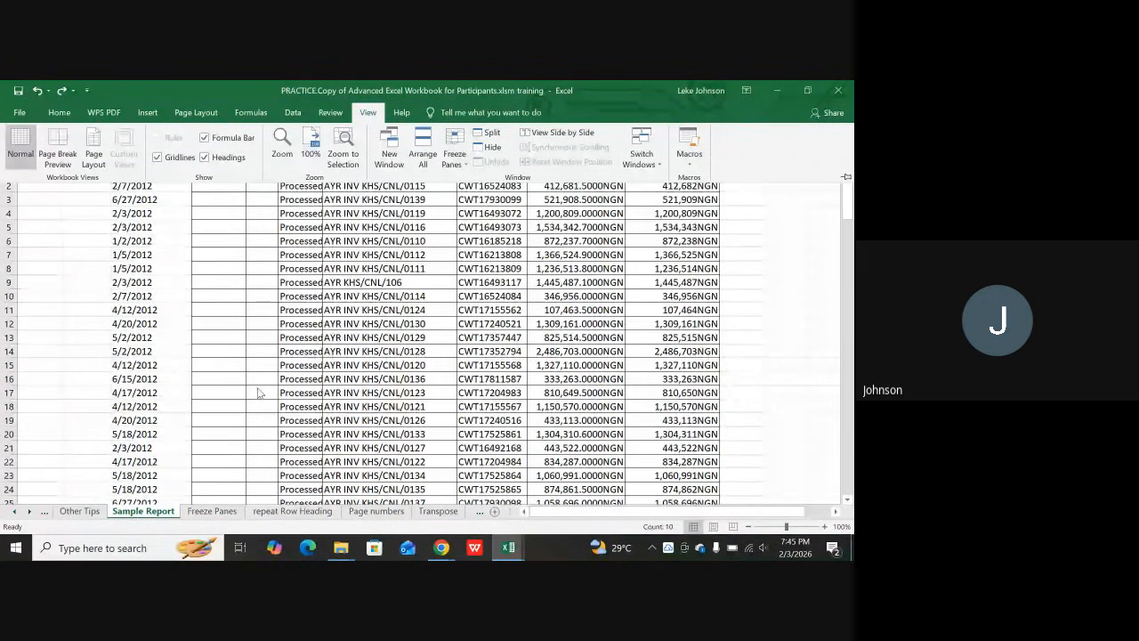
key(Escape)
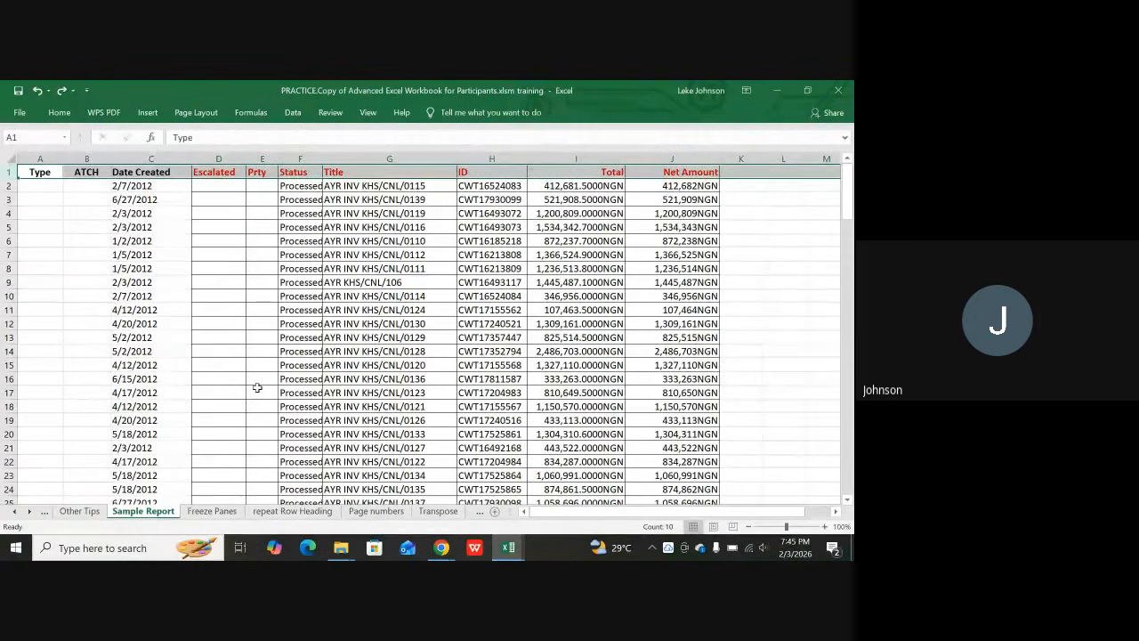
- Show the ribbon's shortcut letters and view the workbook's Info page twice, returning to the Sample Report sheet each time
key(alt)
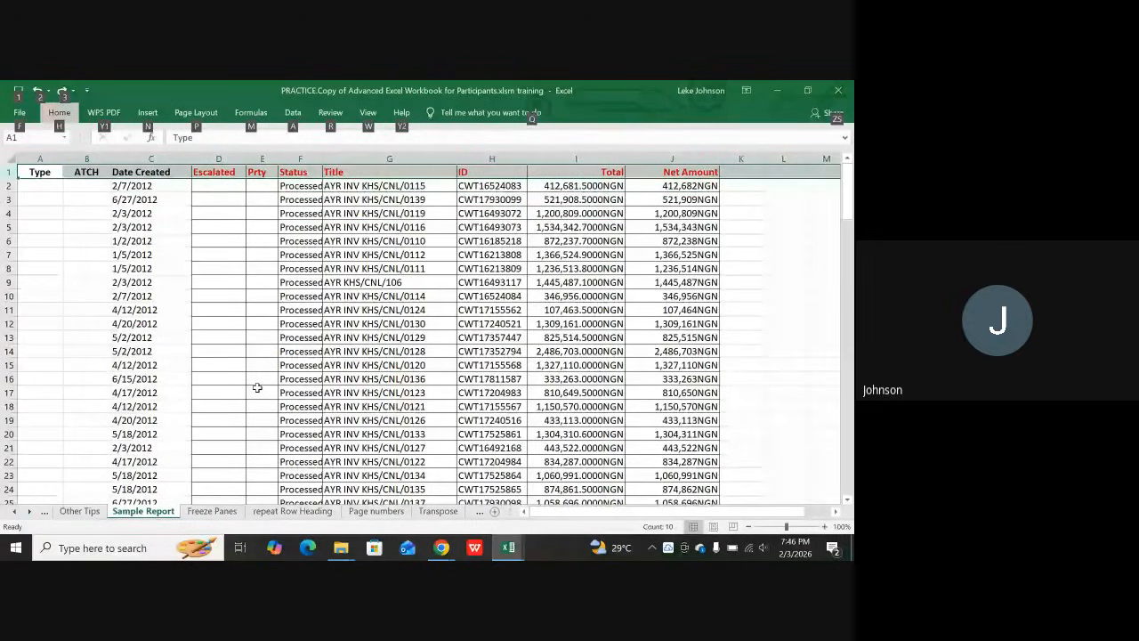
key(f)
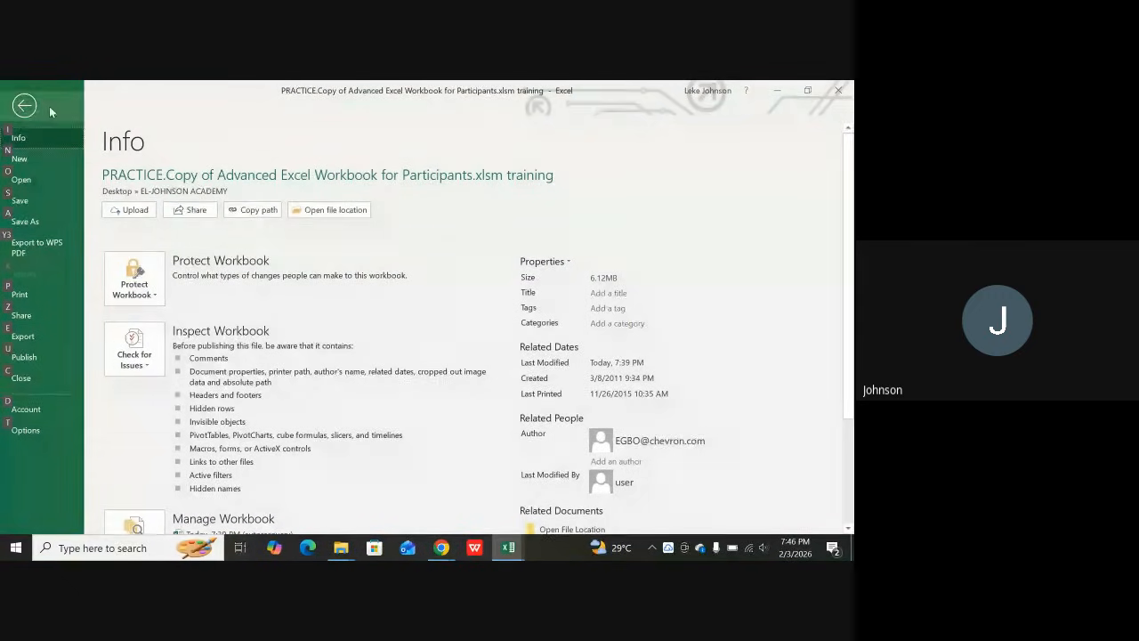
click(23, 106)
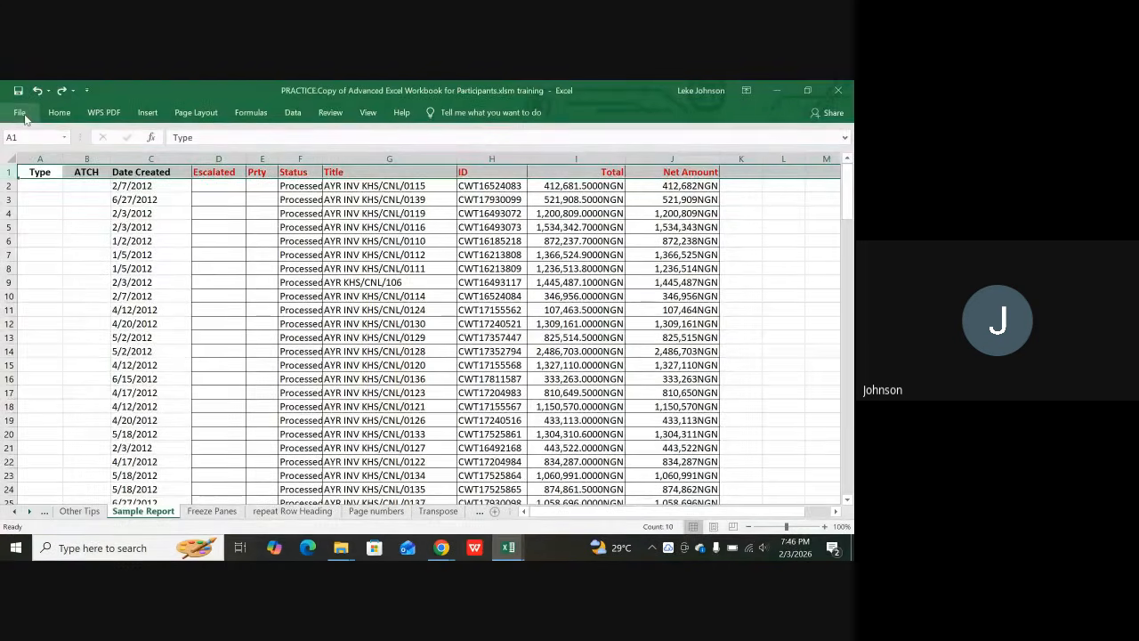
click(20, 113)
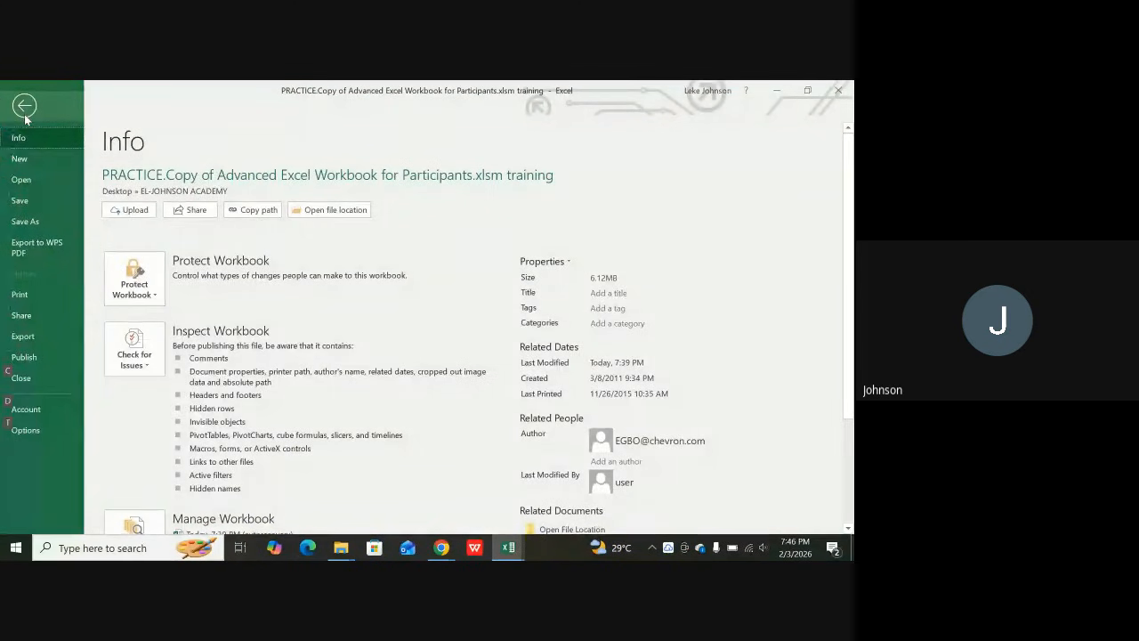
click(24, 113)
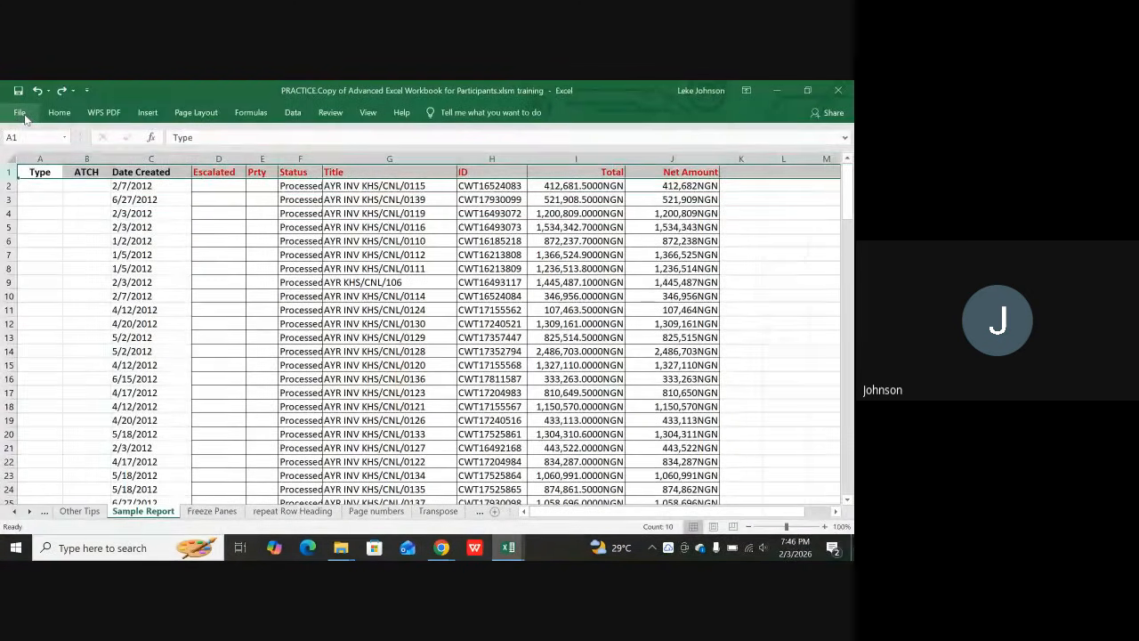
- Apply Freeze Panes to the Sample Report sheet with row 1 selected, and select cell D18
key(alt+w)
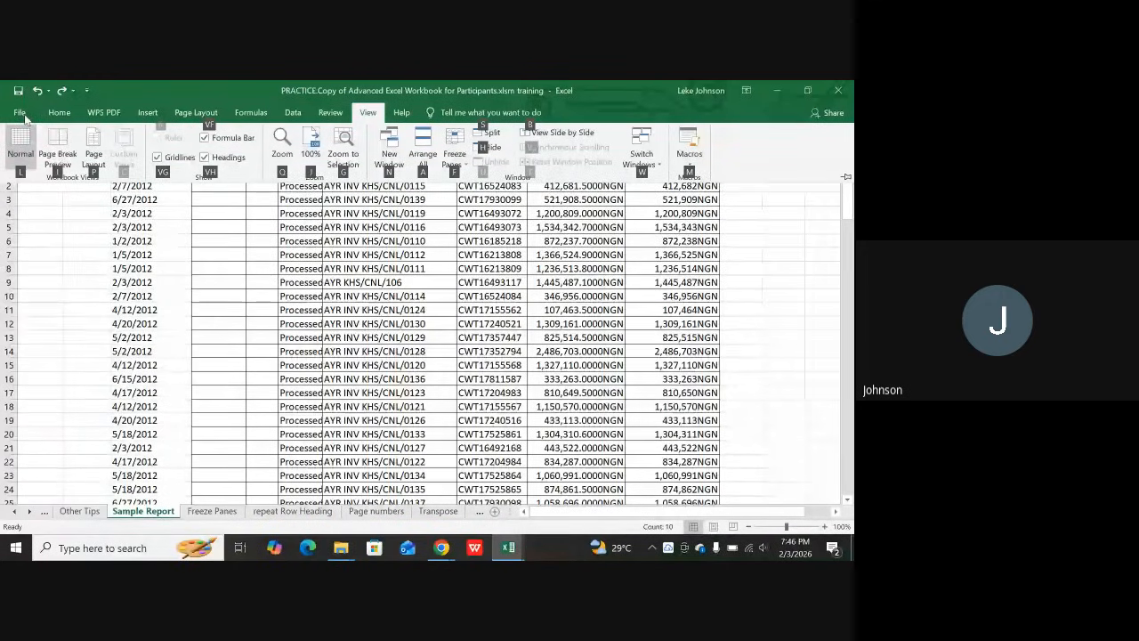
key(f)
key(f)
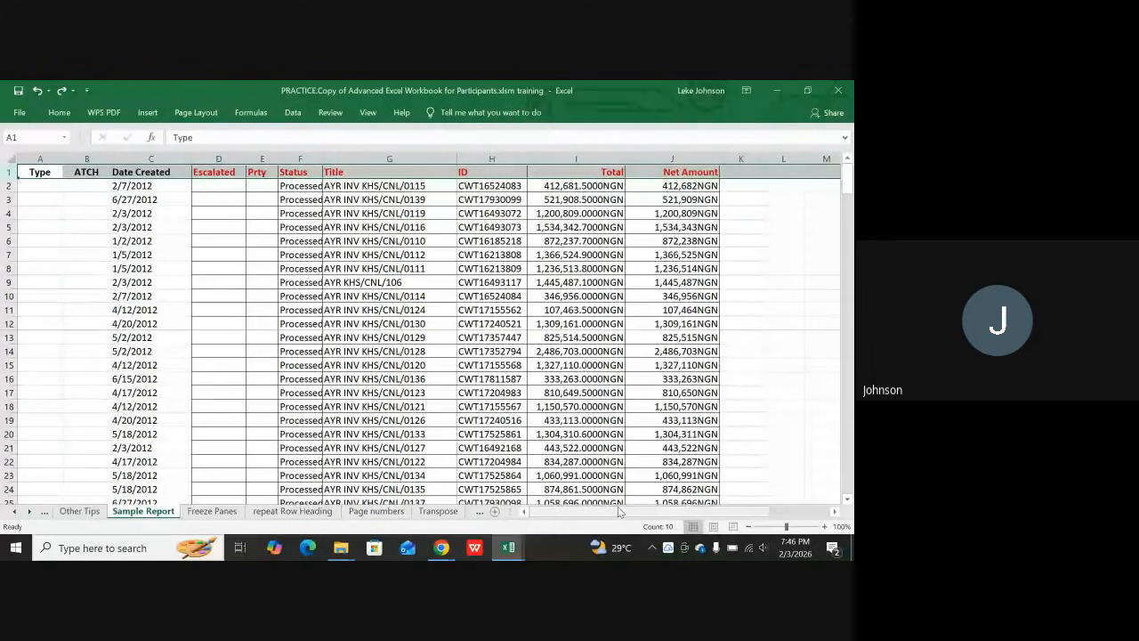
drag(606, 514, 538, 479)
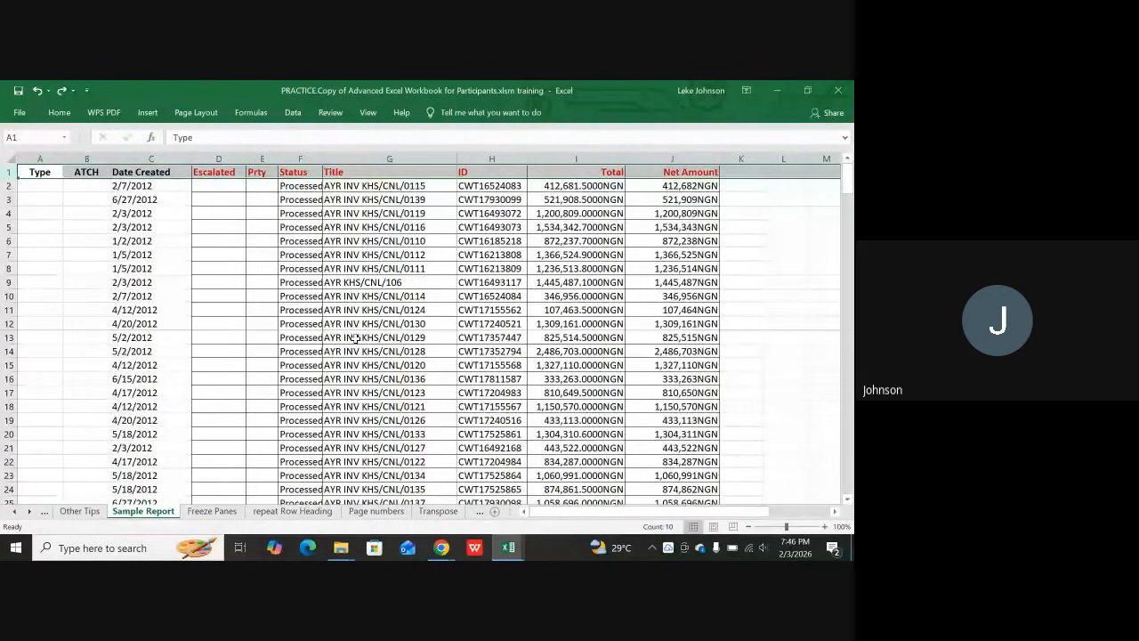
click(228, 406)
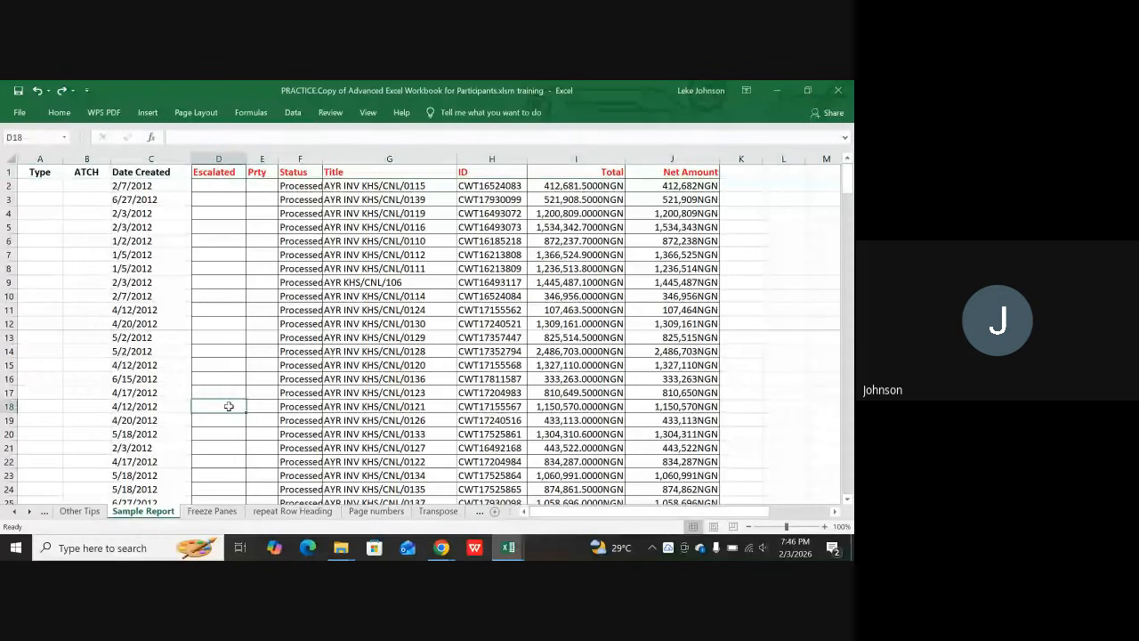
- Open the repeat Row Heading sheet and examine its rows from the header down to row 138 and back
click(291, 513)
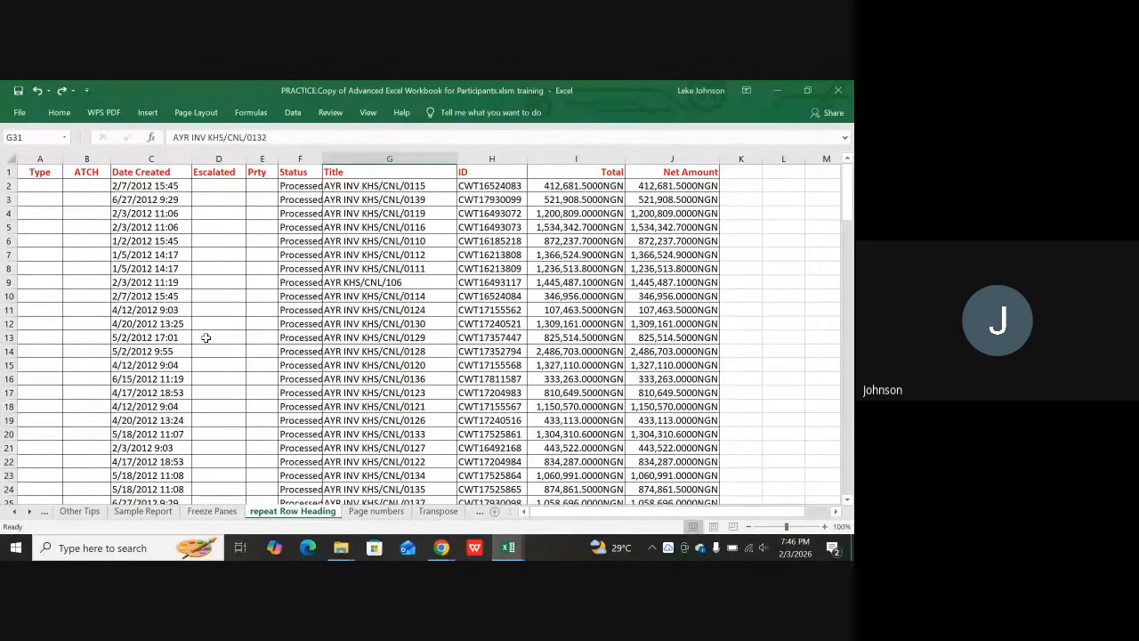
scroll(142, 311, down, 20)
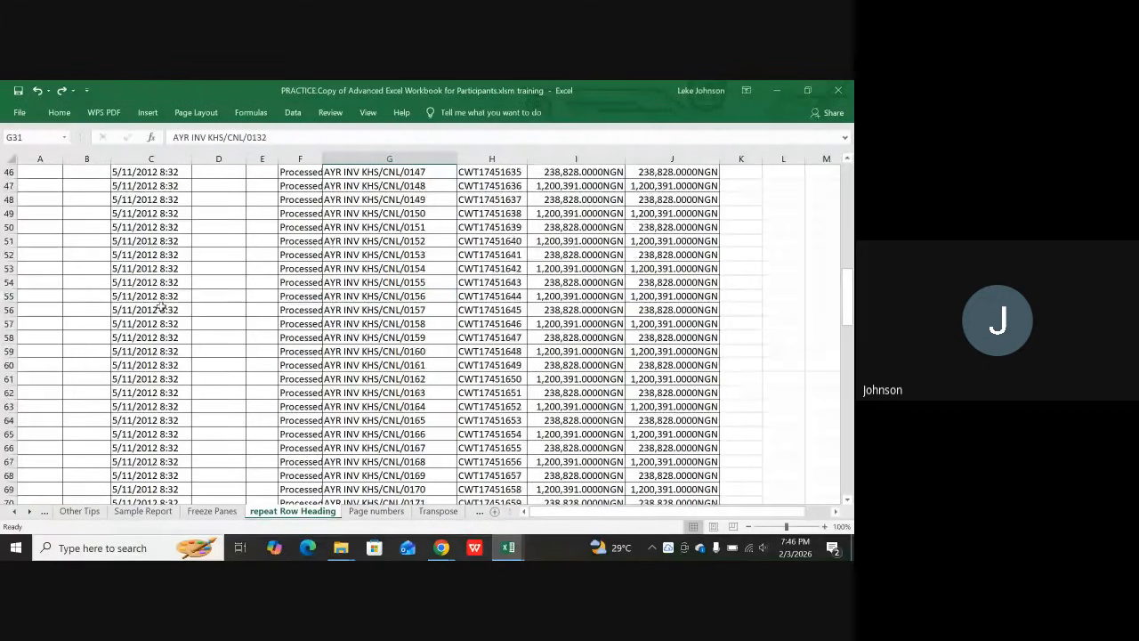
scroll(171, 299, down, 11)
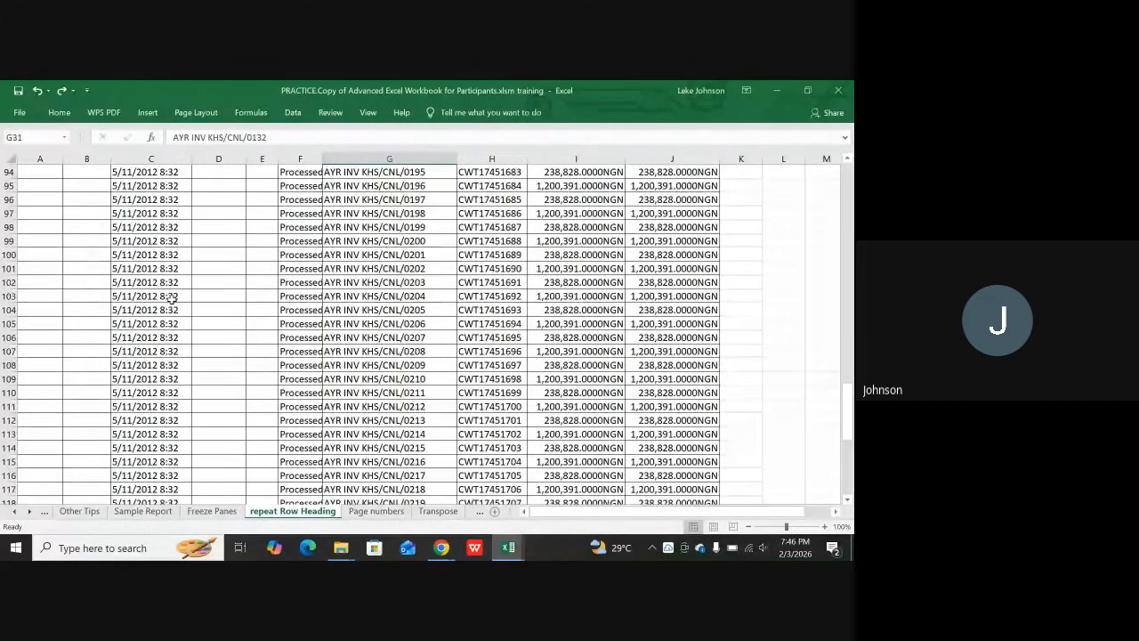
scroll(171, 299, down, 5)
scroll(170, 299, down, 9)
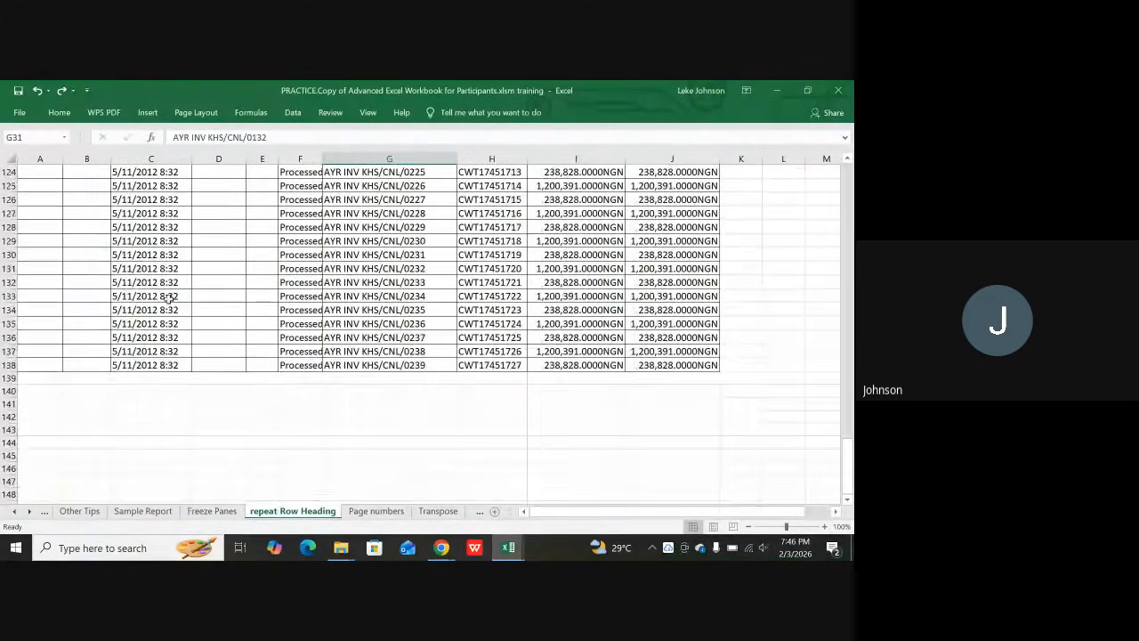
scroll(168, 299, up, 16)
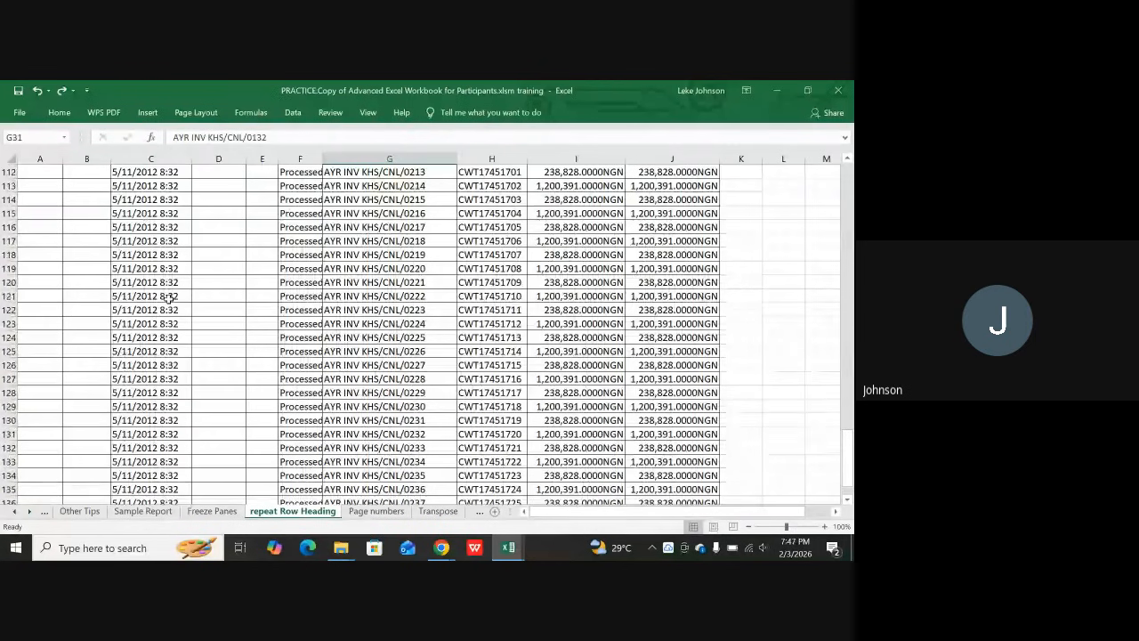
scroll(168, 299, up, 15)
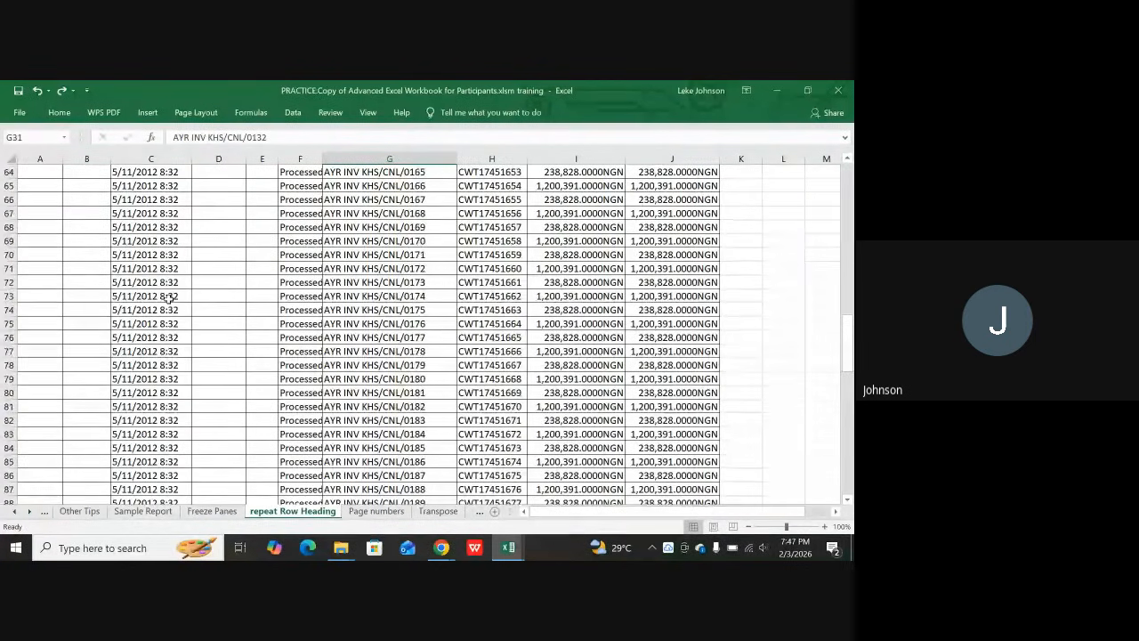
scroll(169, 299, up, 14)
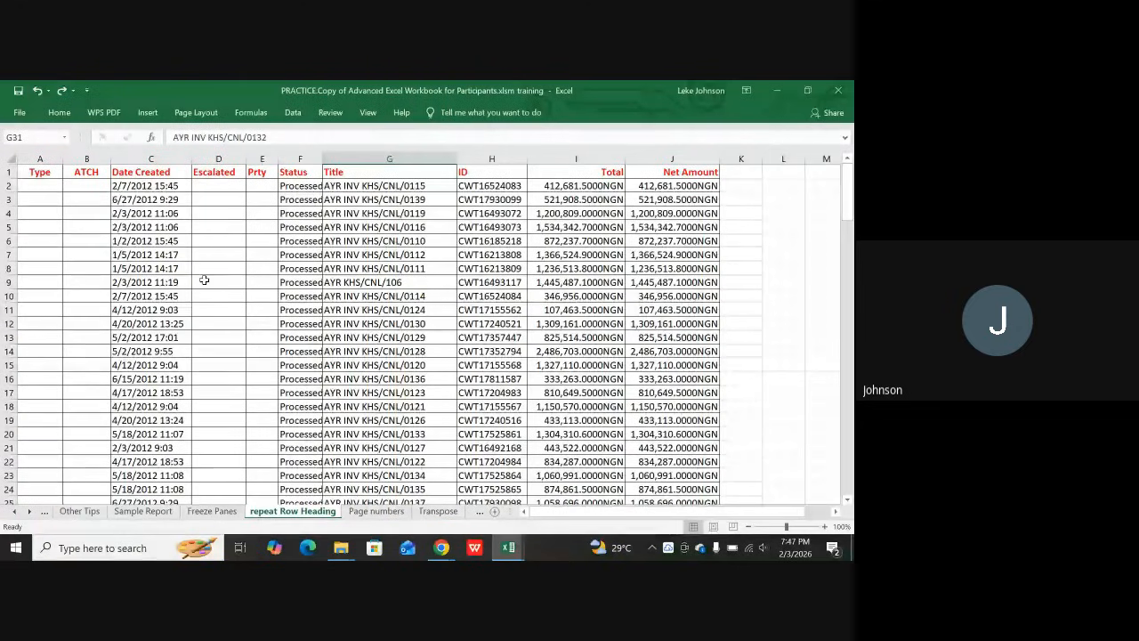
- Review the repeat Row Heading rows again for heading visibility, and look over the page setup and print title commands
scroll(302, 356, down, 5)
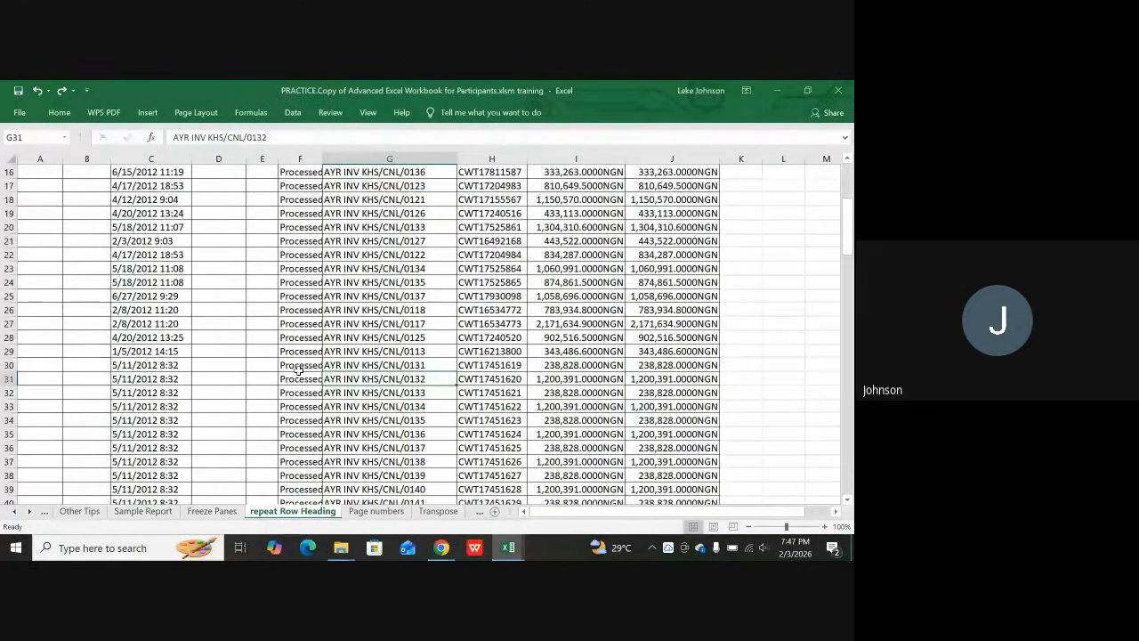
scroll(299, 370, down, 9)
scroll(380, 380, up, 13)
scroll(381, 380, down, 20)
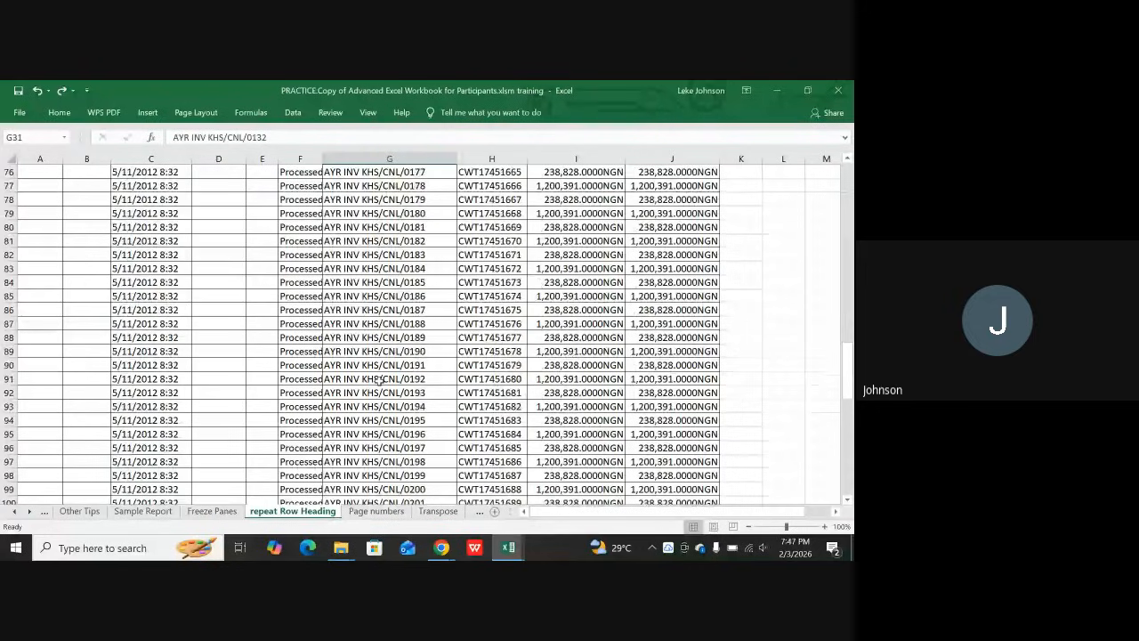
scroll(380, 380, down, 10)
scroll(376, 382, up, 5)
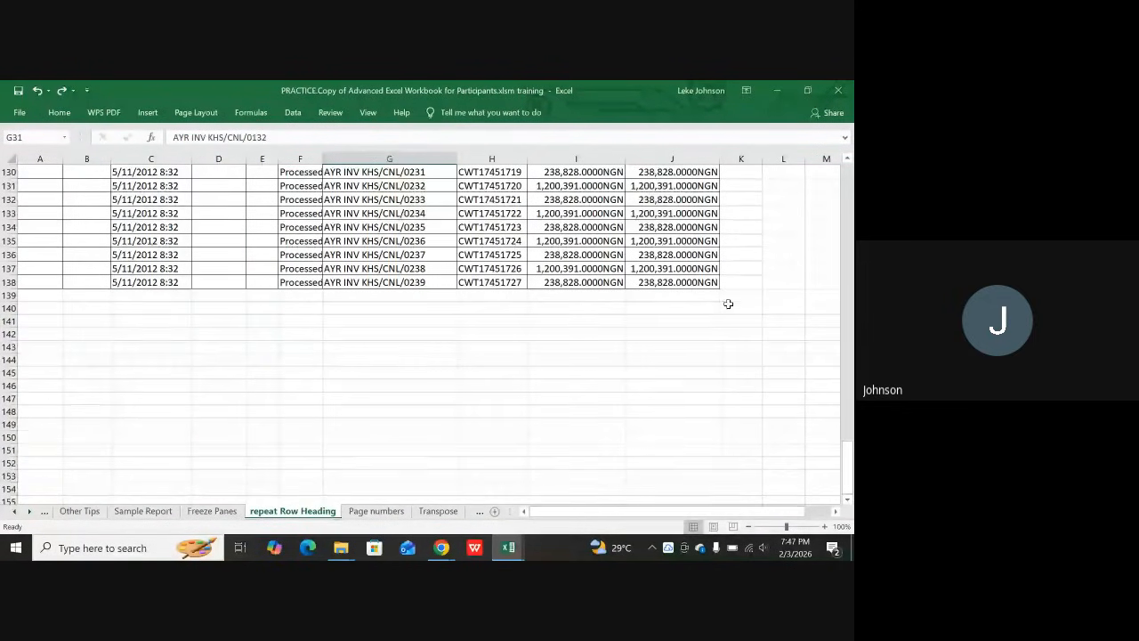
scroll(298, 316, up, 3)
scroll(307, 308, up, 20)
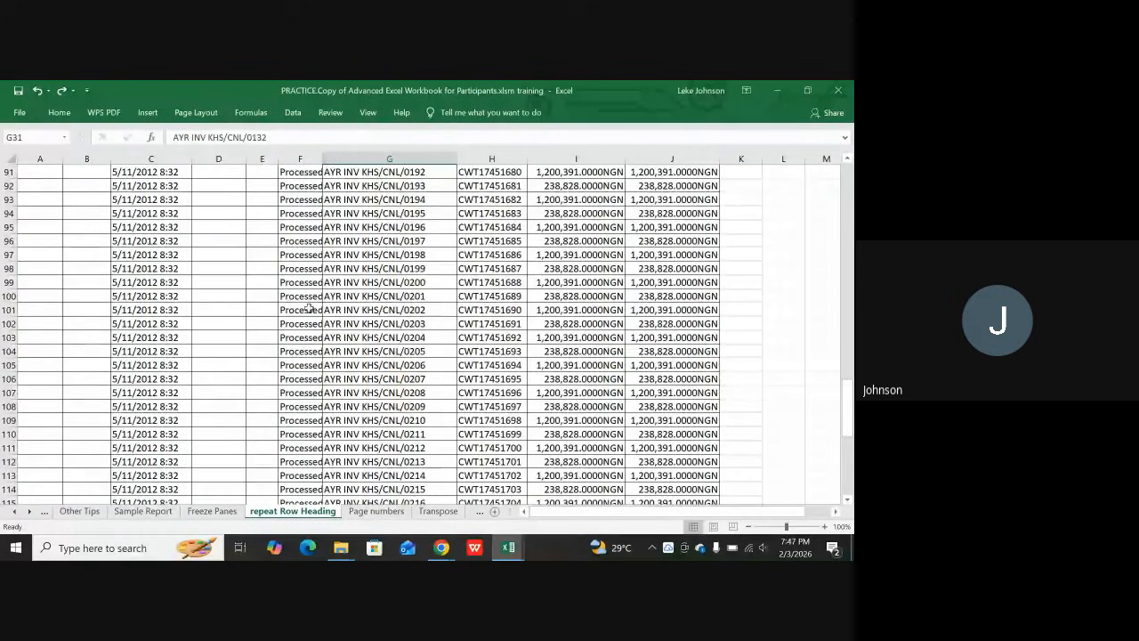
scroll(309, 308, up, 10)
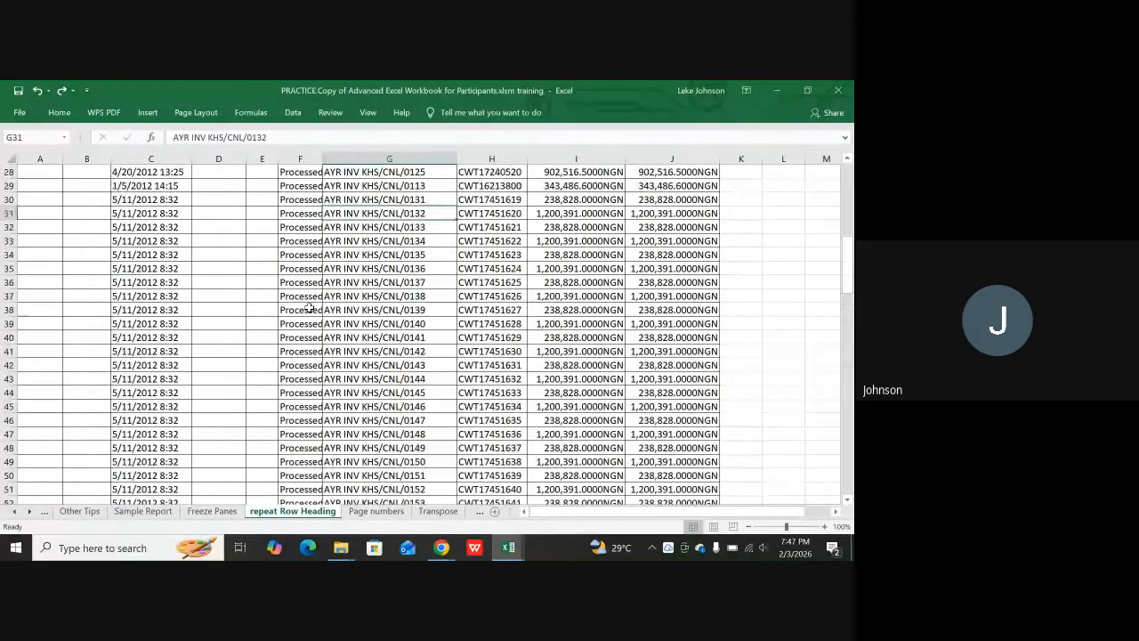
scroll(309, 308, up, 5)
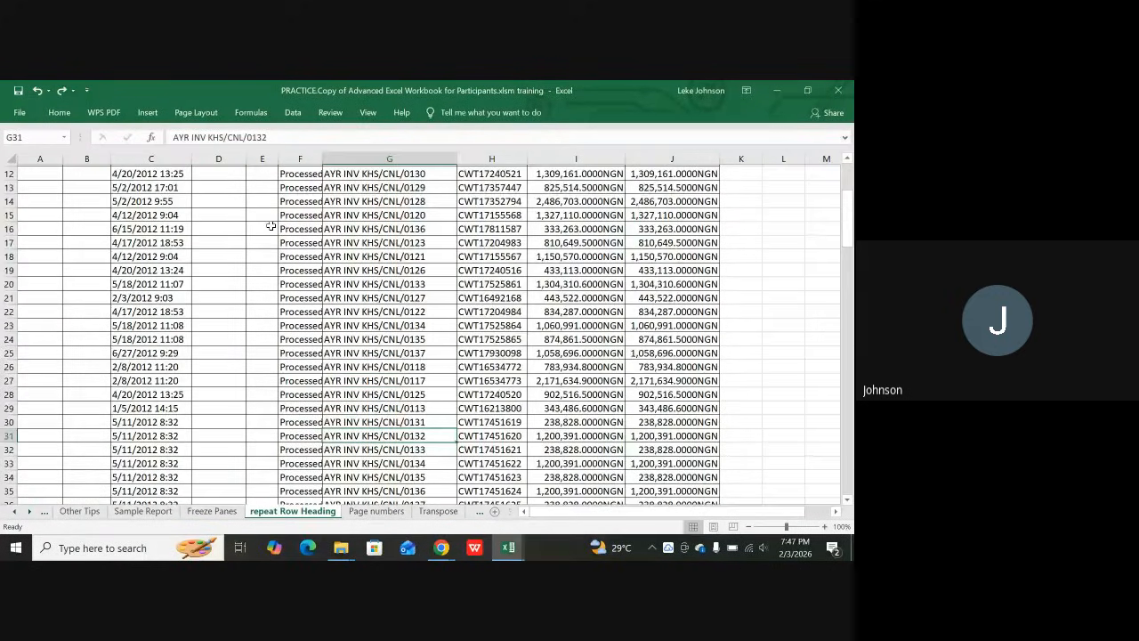
scroll(271, 227, up, 4)
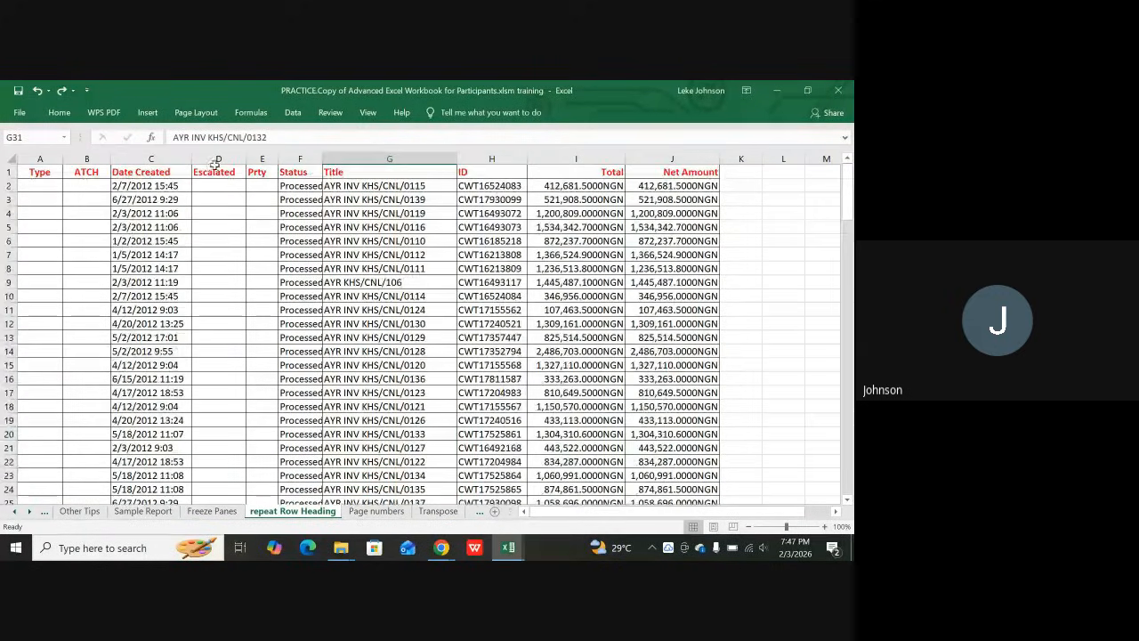
click(191, 117)
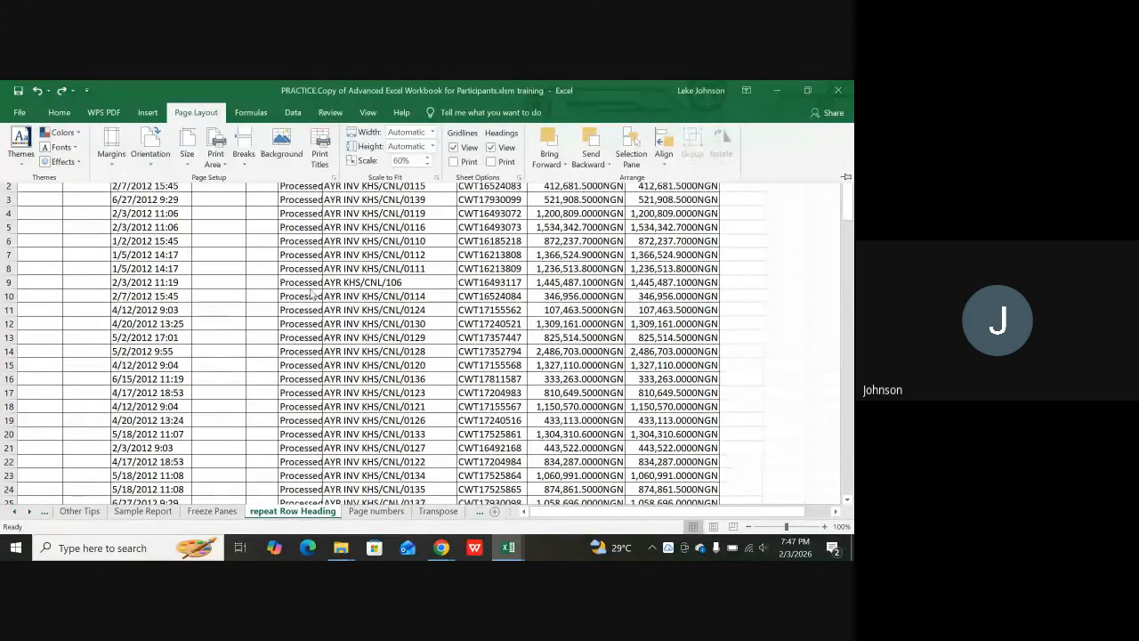
click(263, 365)
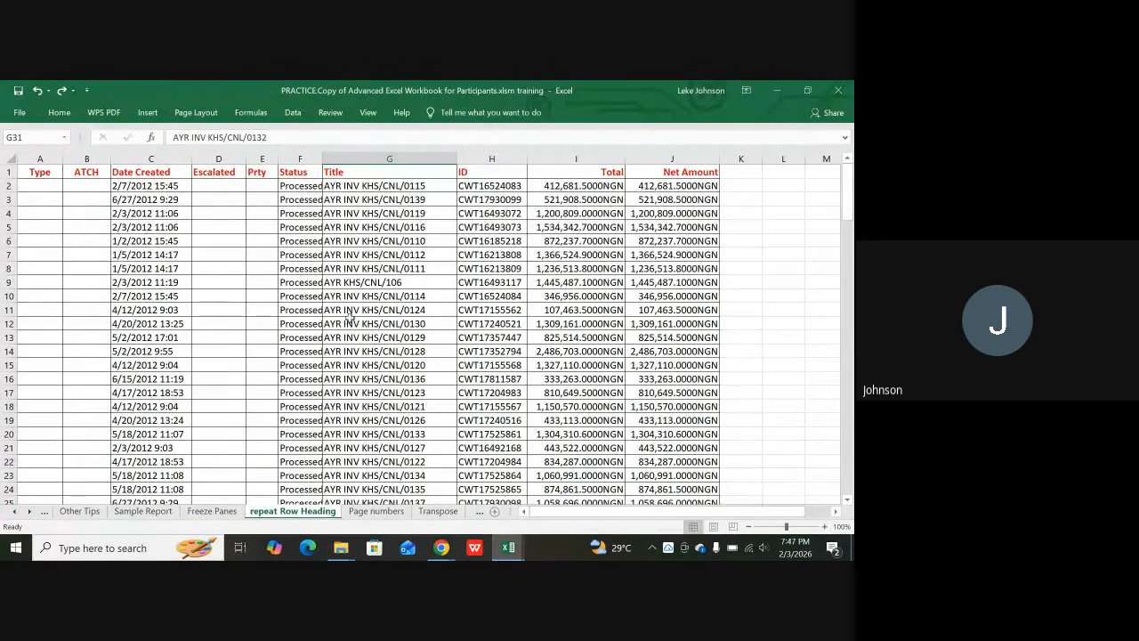
- Review the whole data list on the repeat Row Heading sheet, then select its header row 1
scroll(349, 315, down, 12)
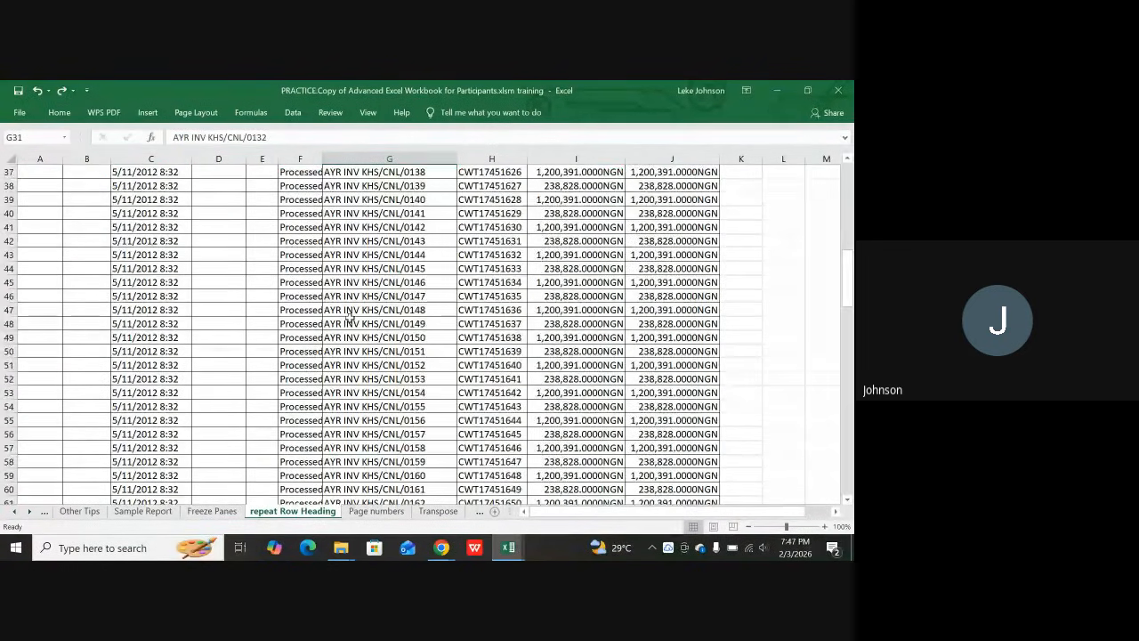
scroll(349, 315, down, 20)
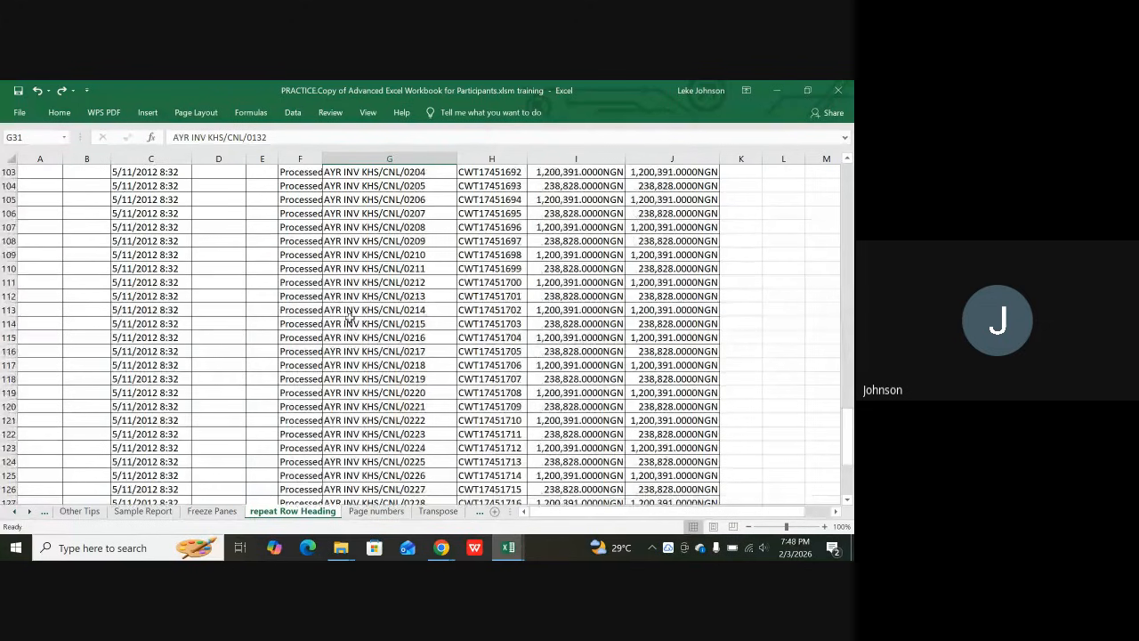
scroll(350, 317, down, 9)
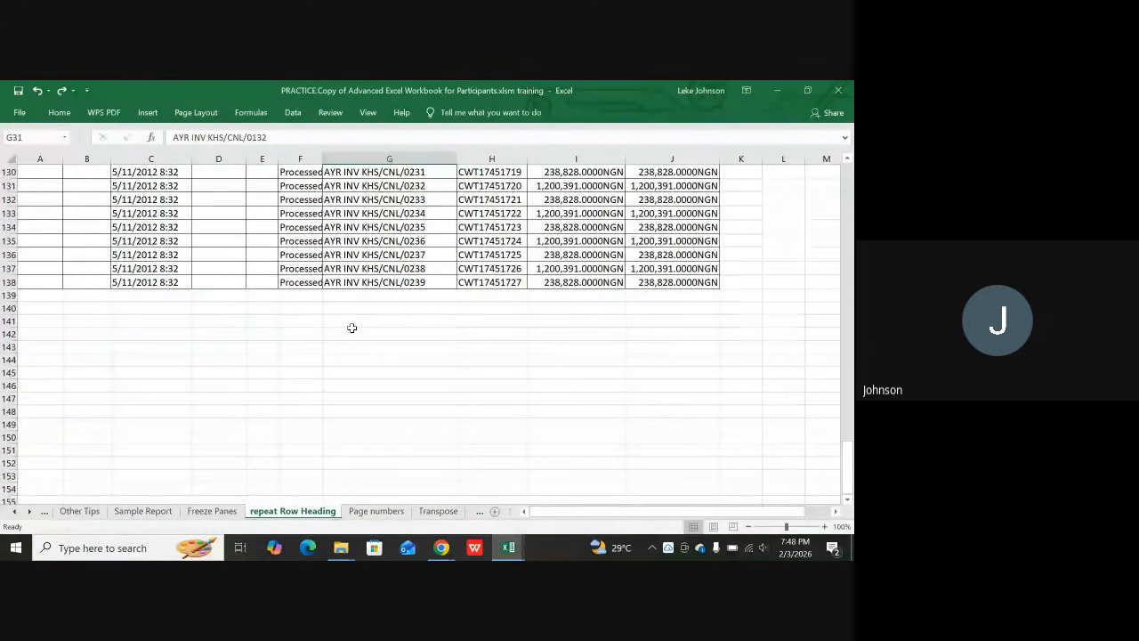
scroll(351, 327, up, 20)
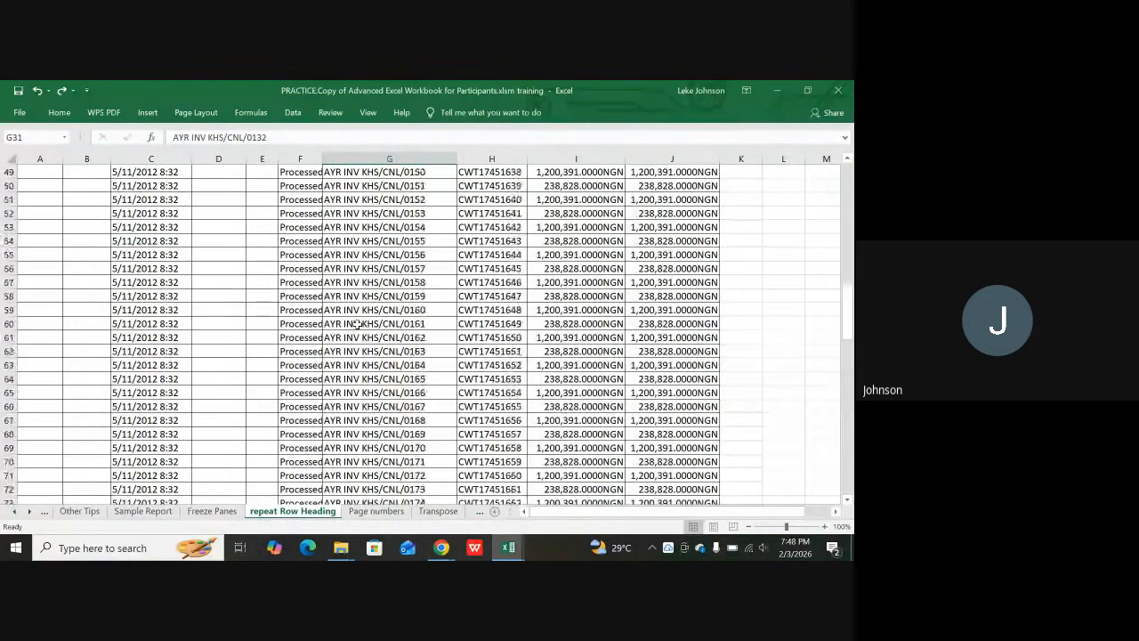
scroll(356, 324, up, 16)
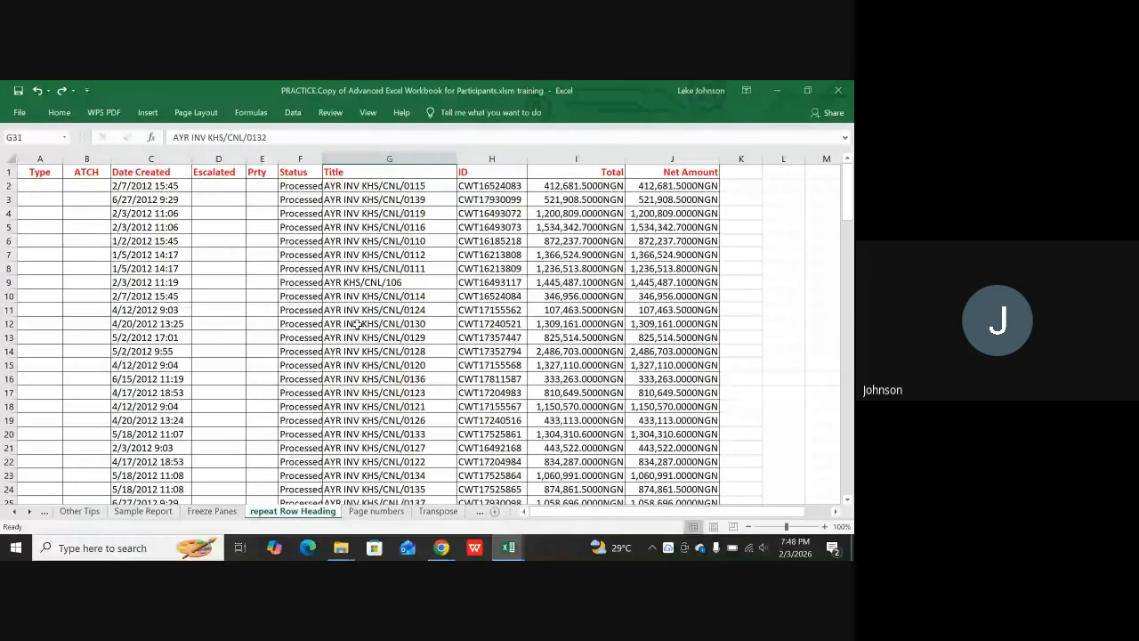
click(7, 172)
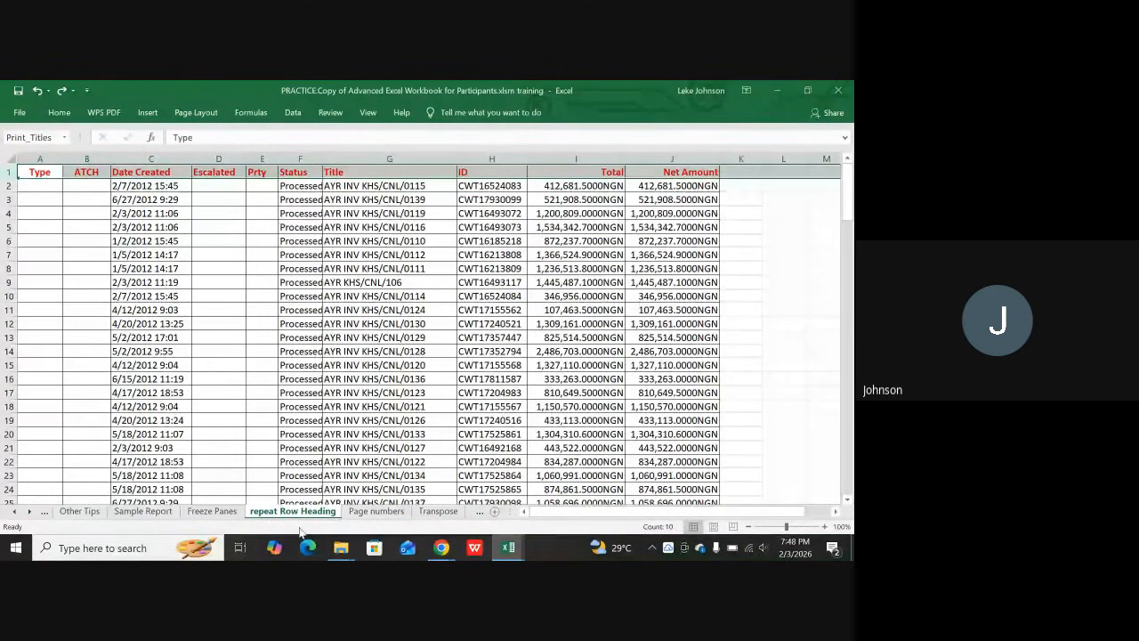
- Open the Freeze Panes sheet and check how its header row behaves further down the list
click(223, 516)
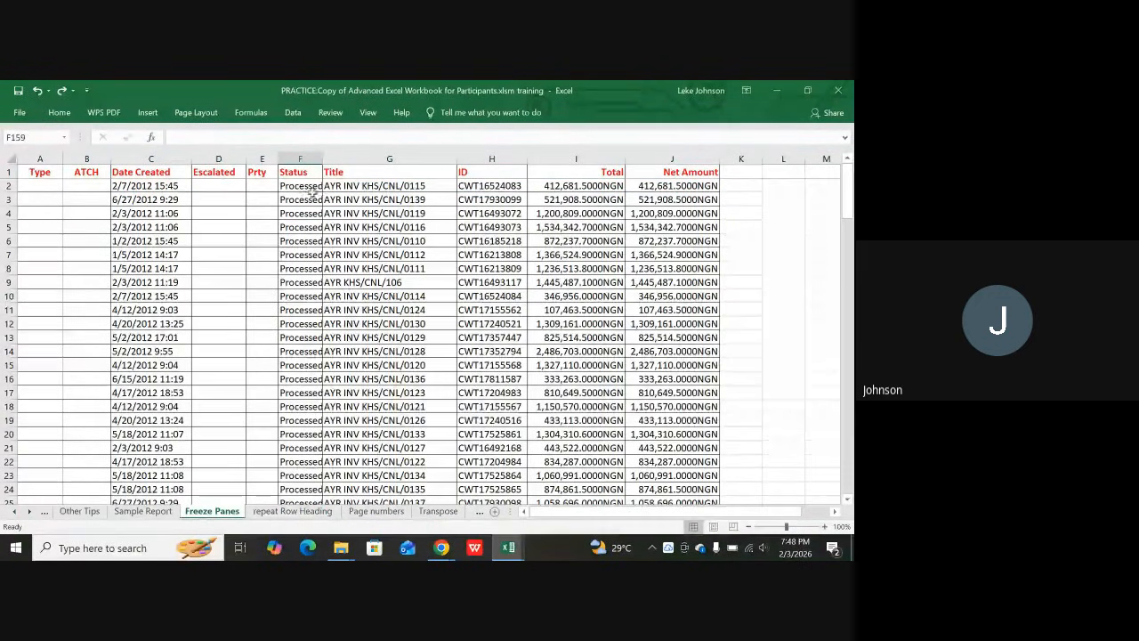
scroll(432, 295, down, 10)
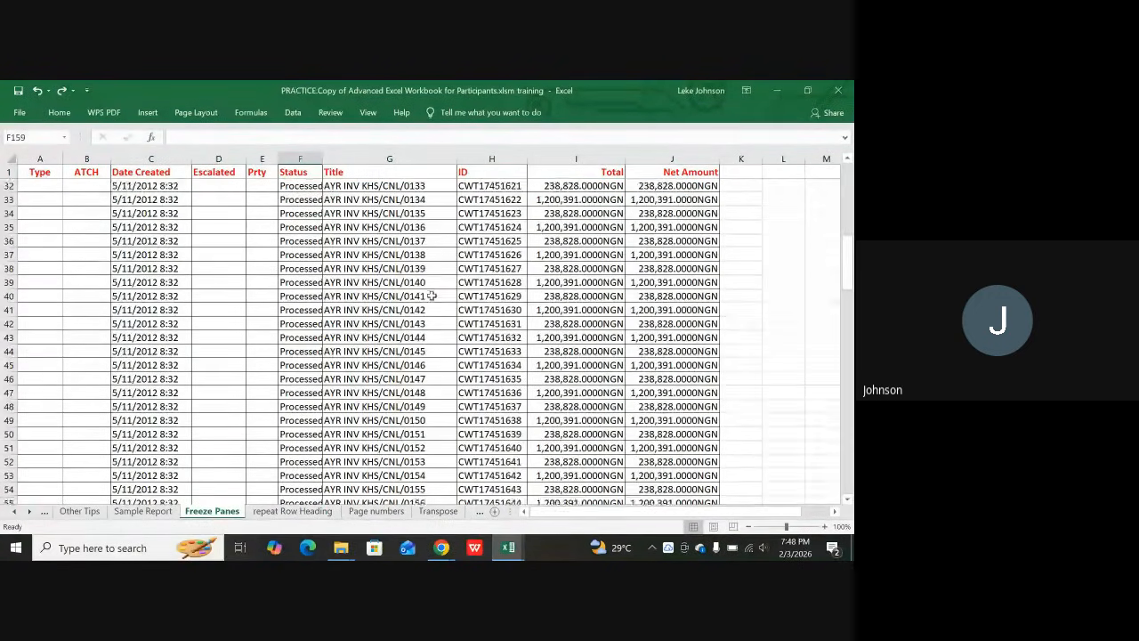
scroll(431, 295, up, 10)
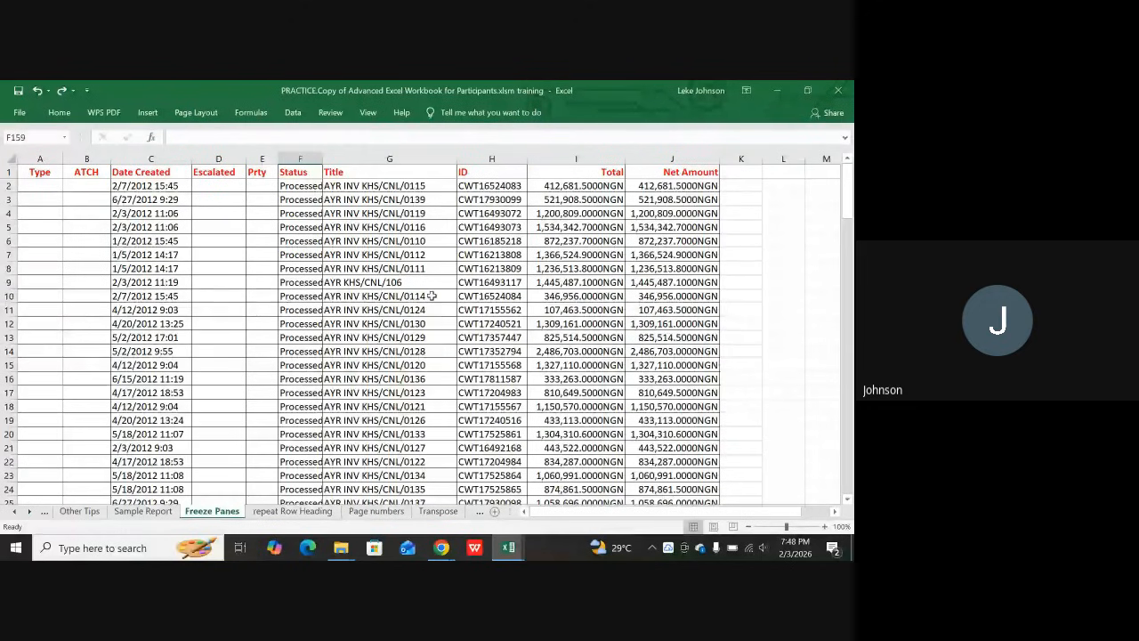
- Return to the repeat Row Heading sheet and examine how its header row behaves further down the data
click(301, 517)
scroll(347, 272, down, 3)
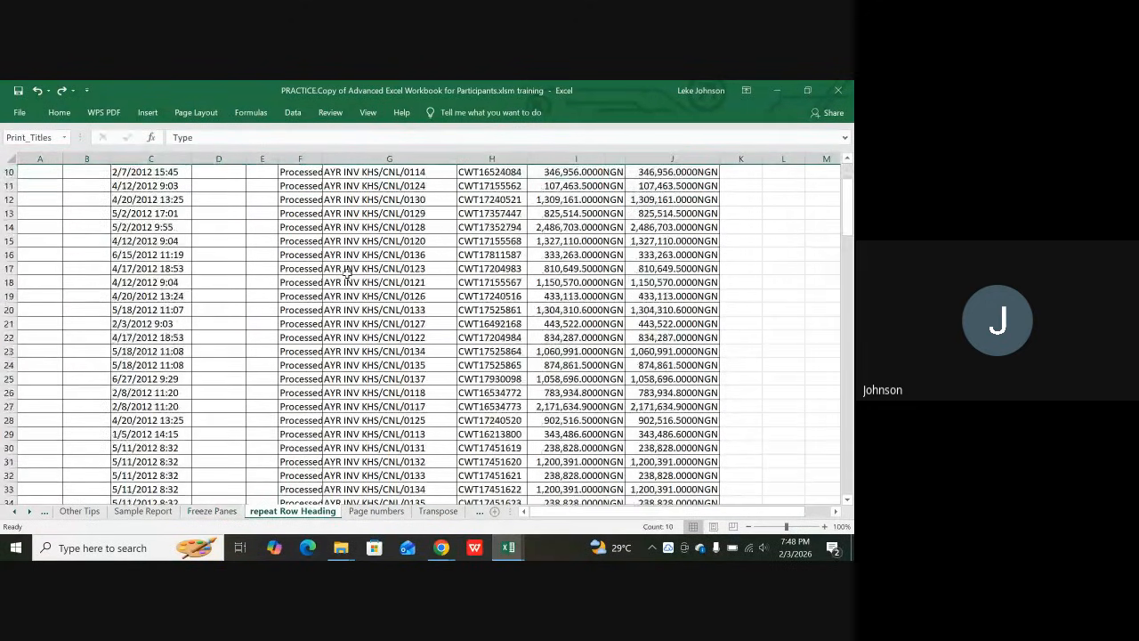
scroll(347, 273, up, 3)
scroll(372, 257, down, 3)
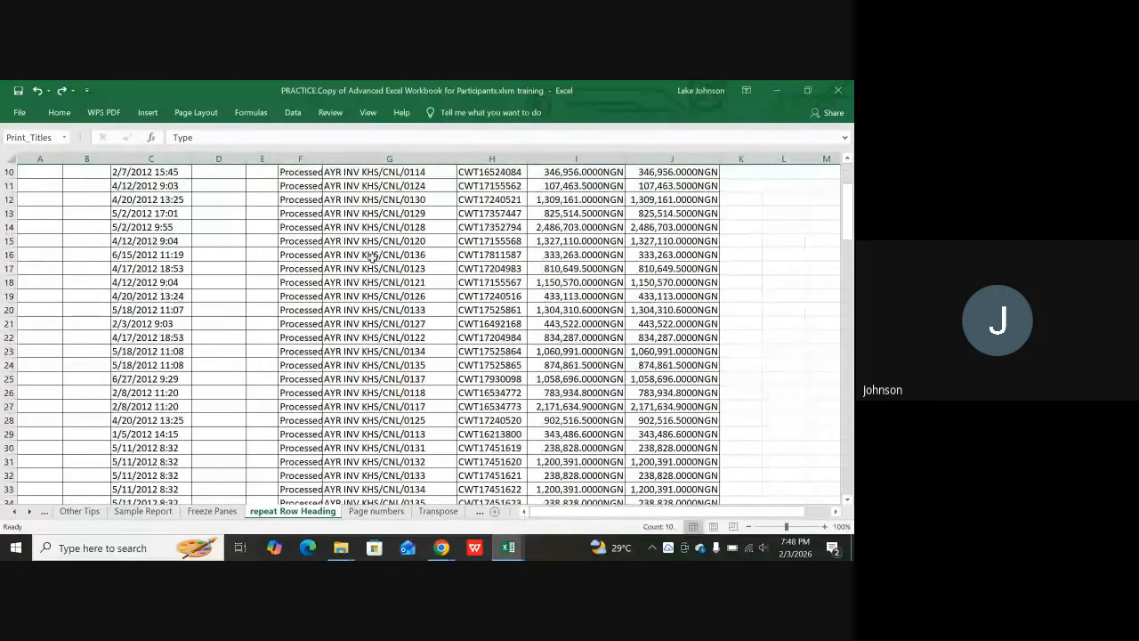
scroll(372, 257, up, 3)
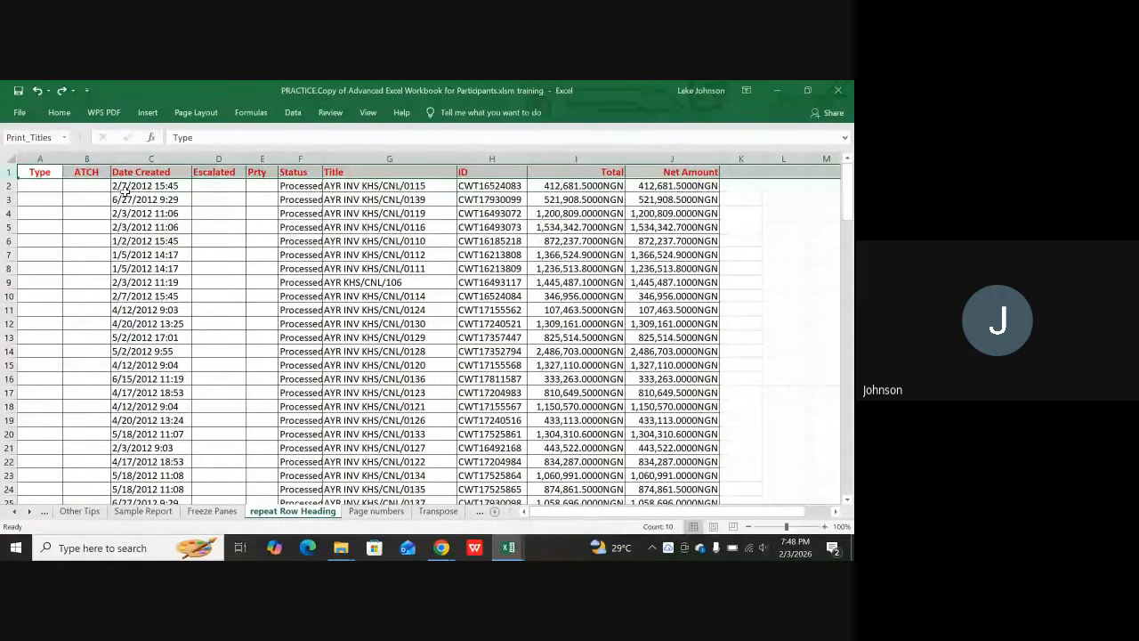
scroll(418, 337, down, 9)
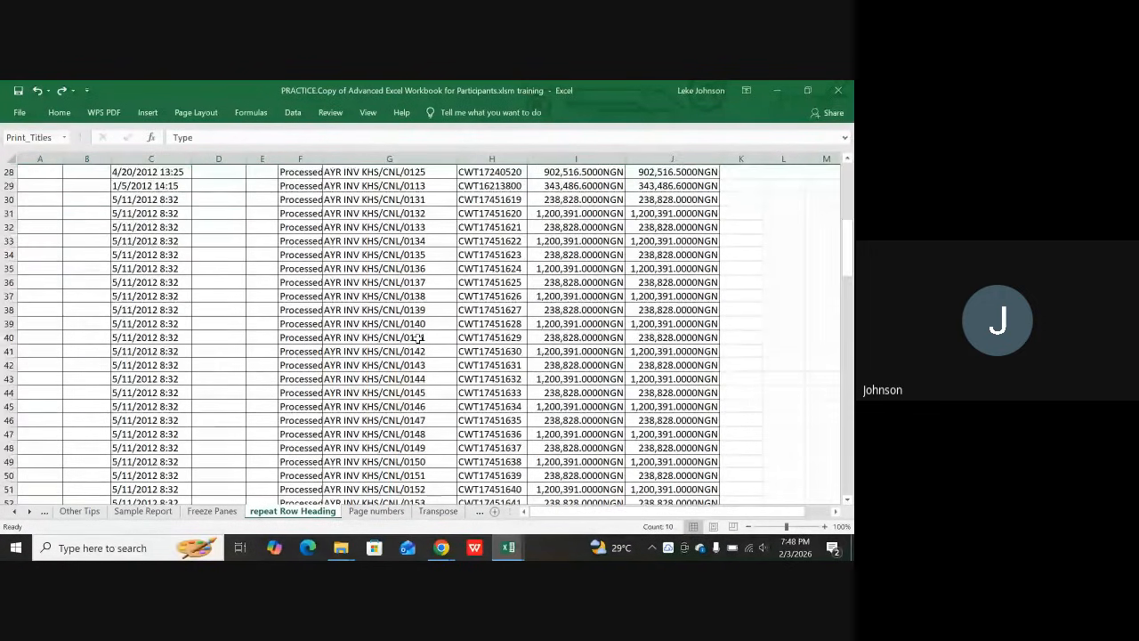
scroll(418, 337, up, 9)
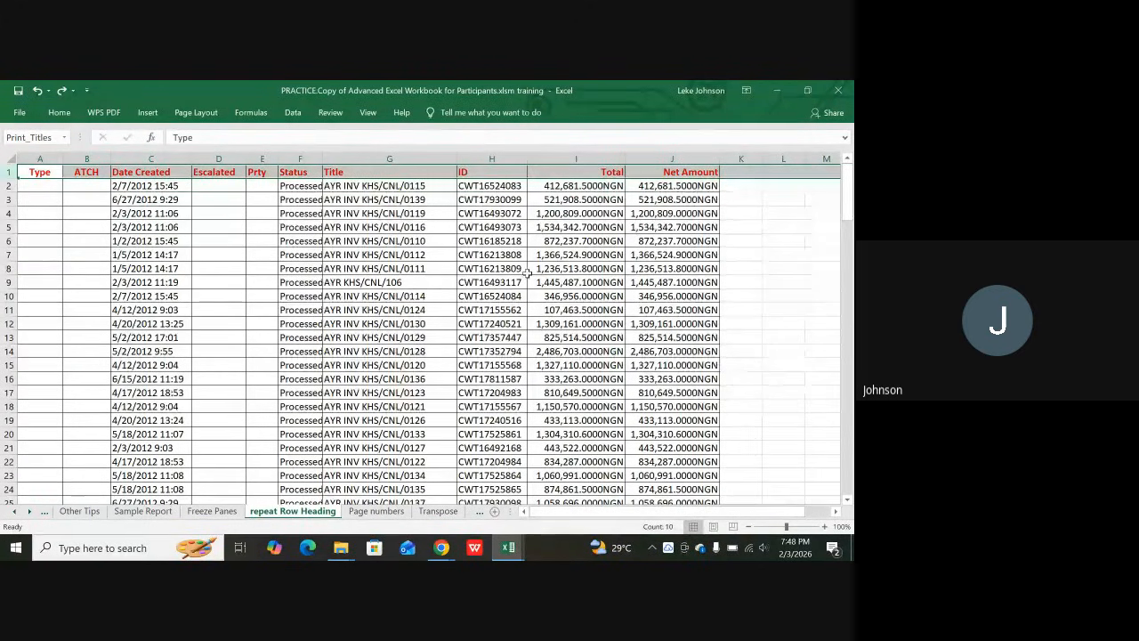
scroll(326, 329, down, 3)
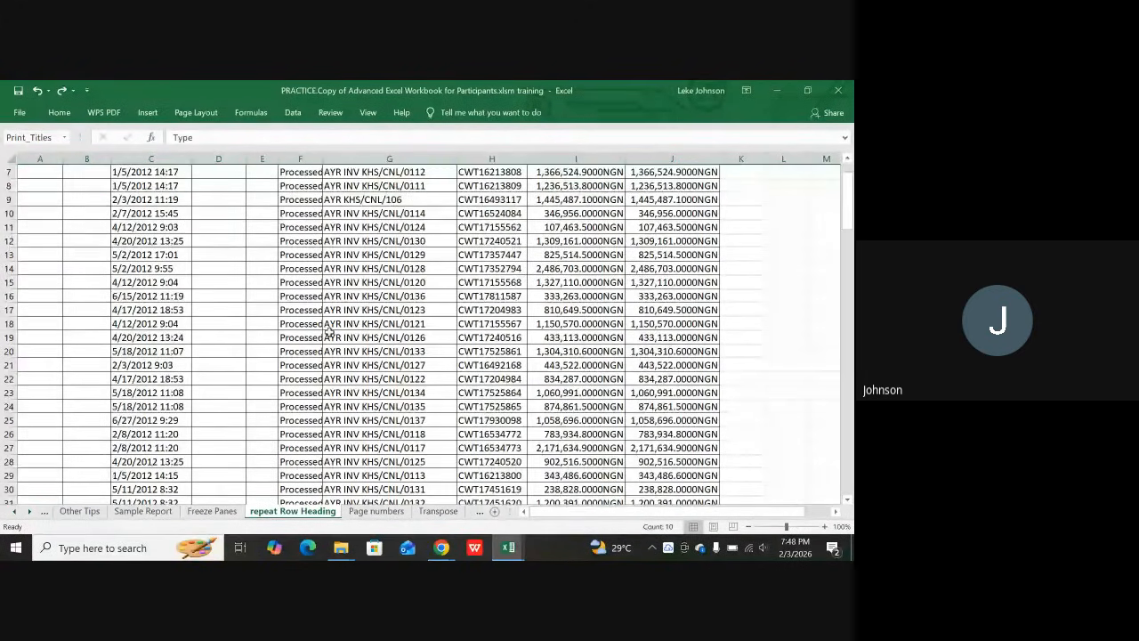
scroll(328, 331, up, 3)
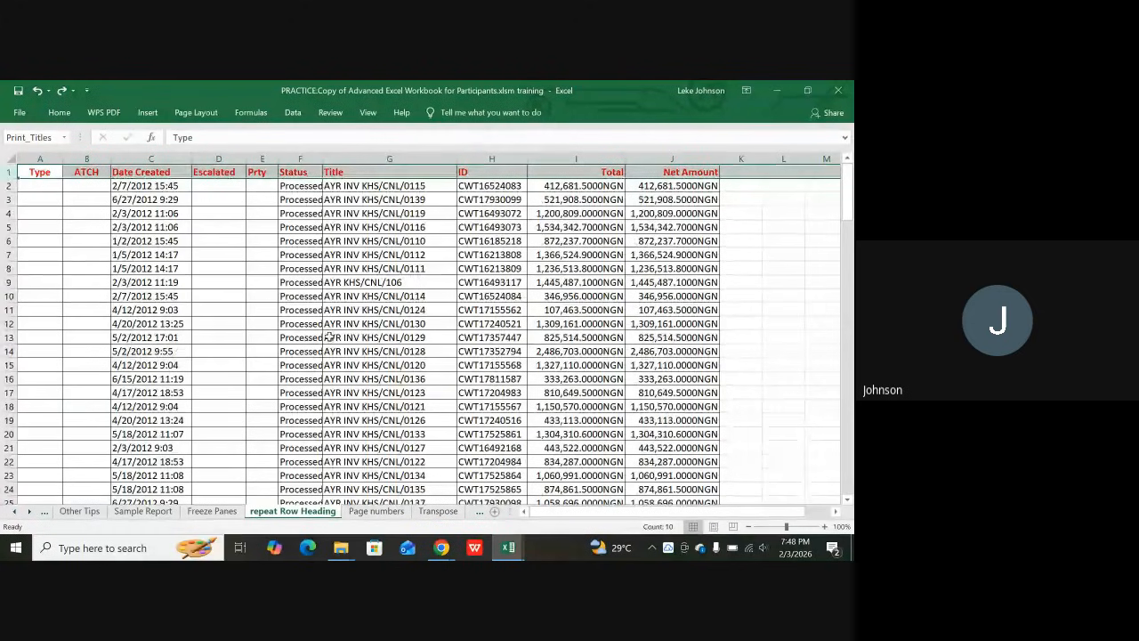
- Compare the Page numbers, repeat Row Heading and Freeze Panes sheets, finishing on Page numbers
click(375, 511)
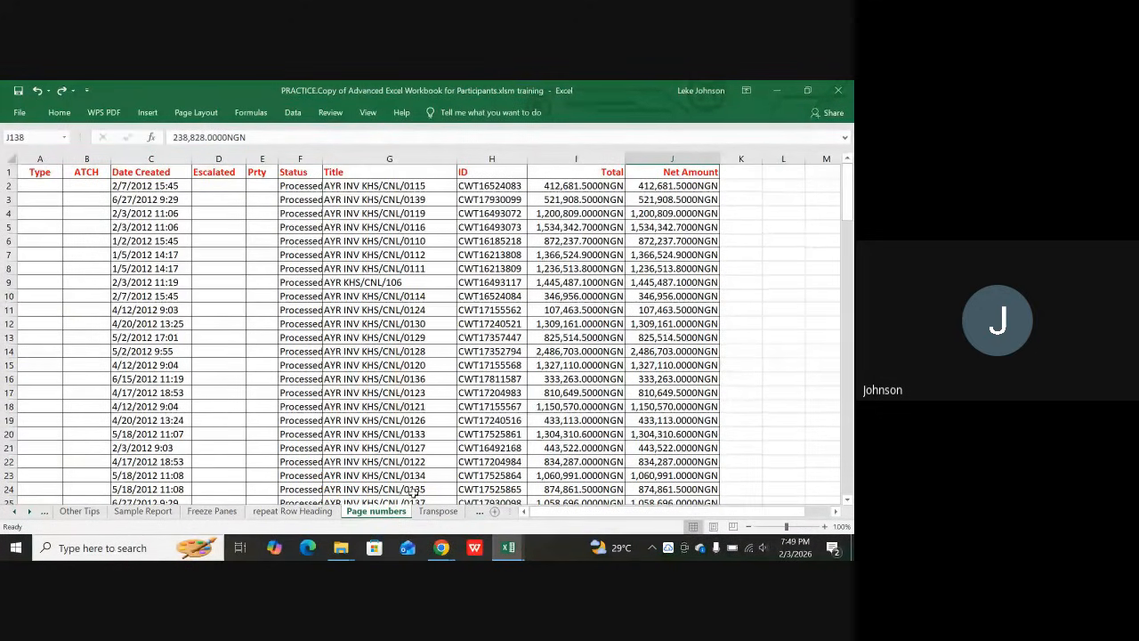
click(307, 515)
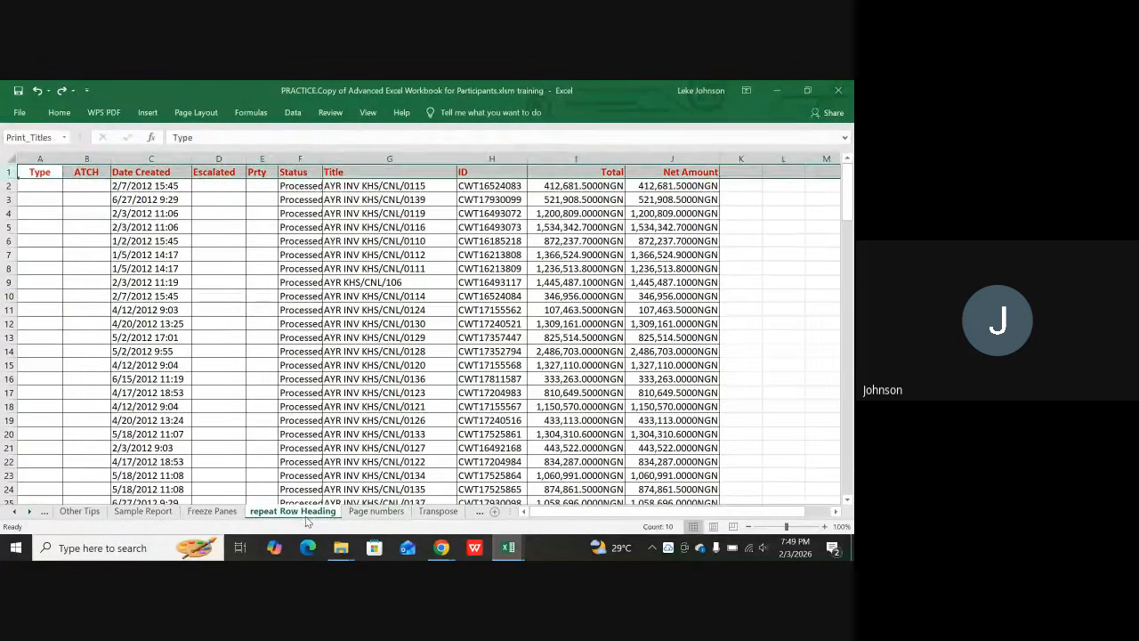
click(214, 513)
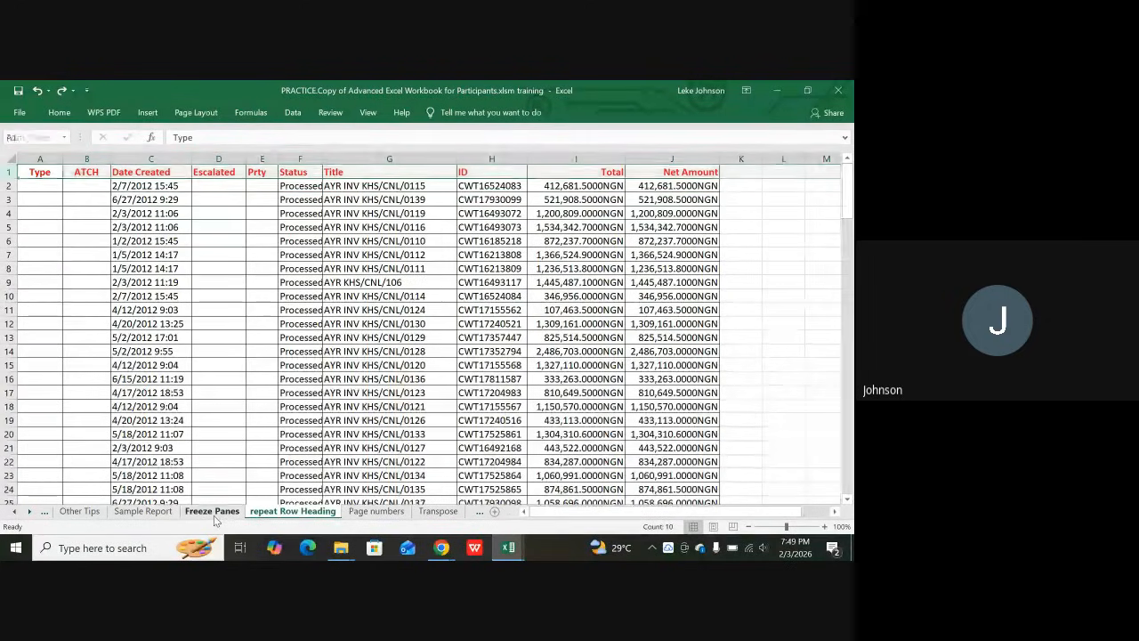
click(279, 512)
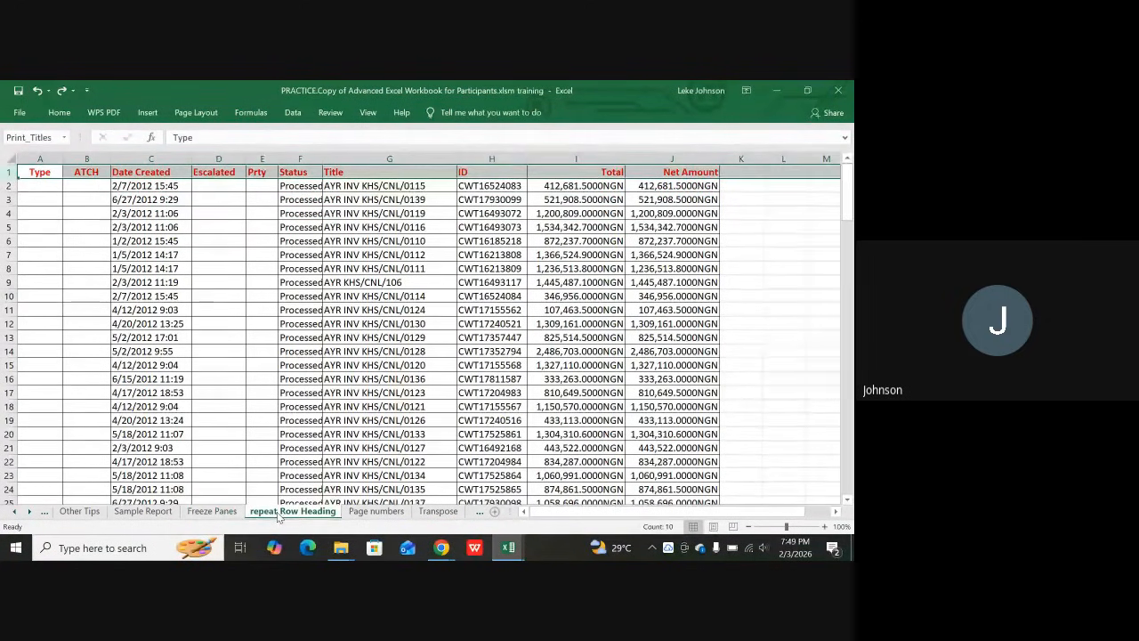
click(250, 378)
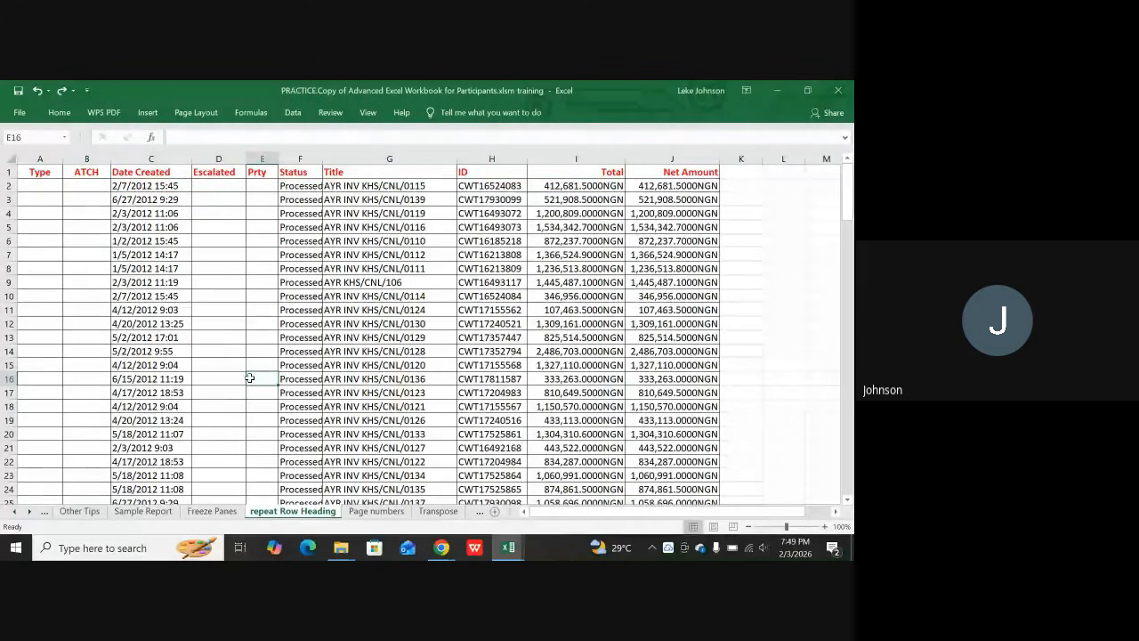
click(363, 512)
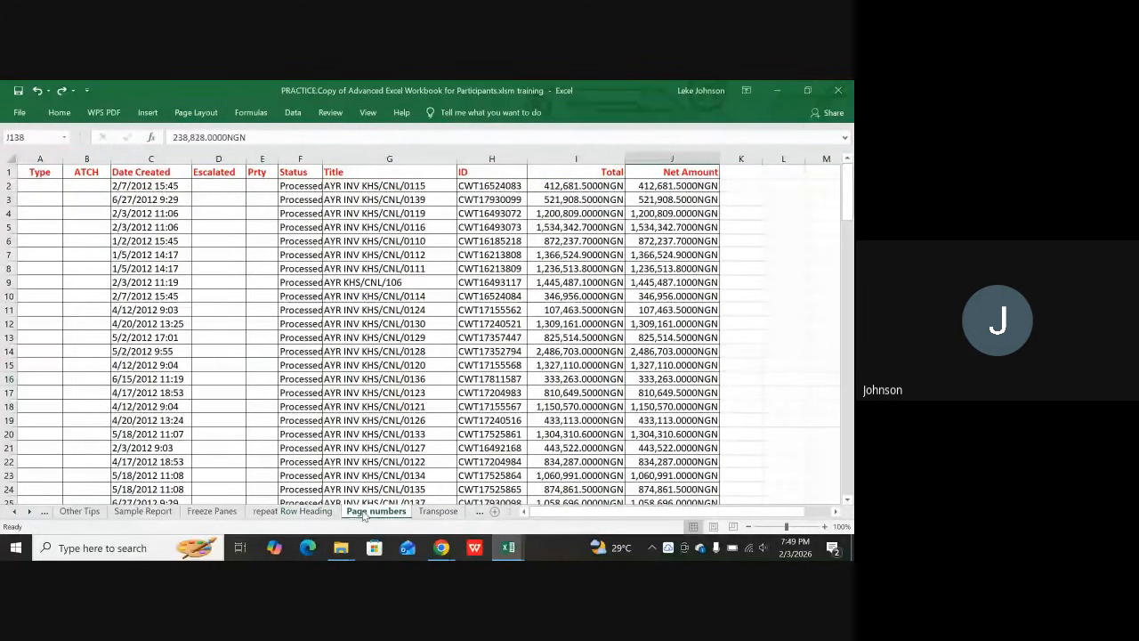
- Open the Transpose sheet and review its sample tables and instructions for switching rows and columns
click(441, 512)
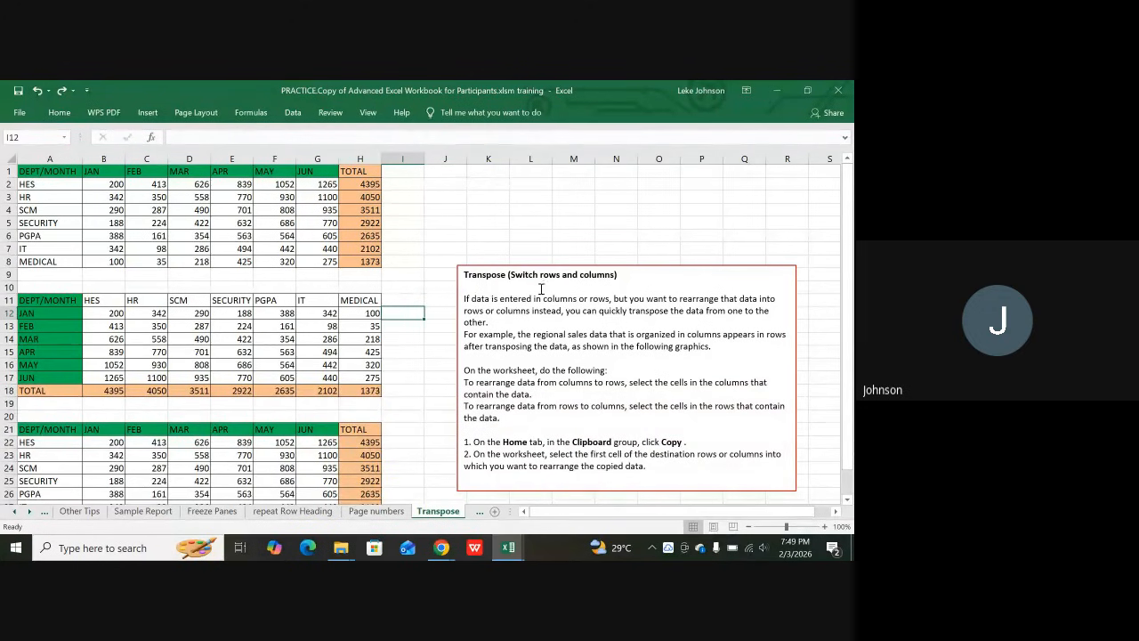
scroll(589, 341, down, 1)
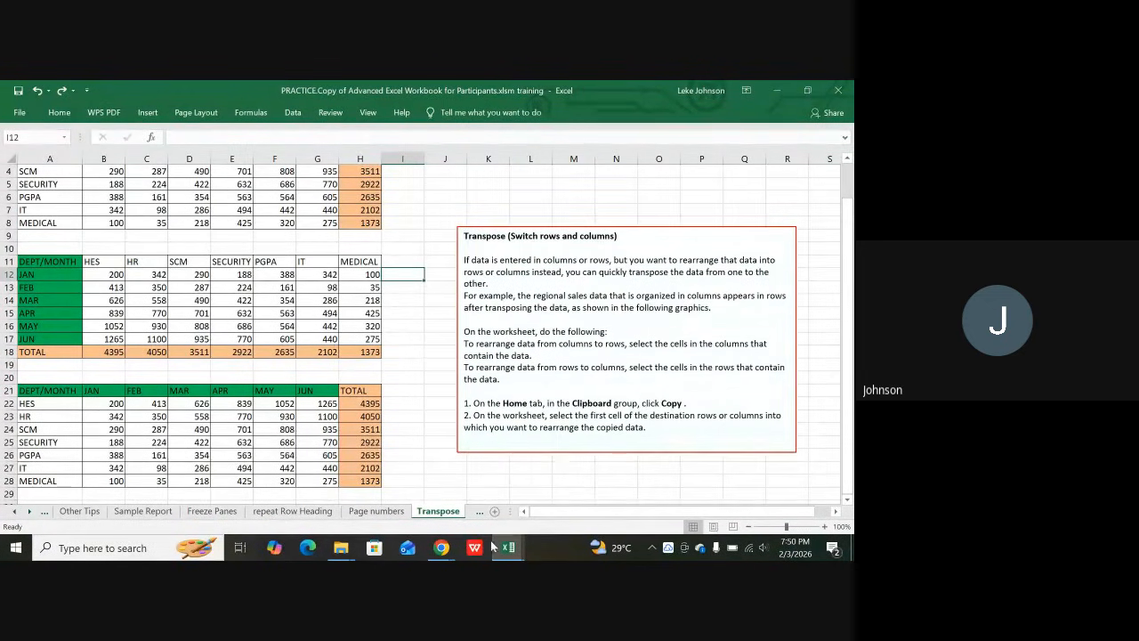
- Switch to the Google Meet call in Chrome and mute the participant whose microphone is on for everyone
mouse_move(442, 547)
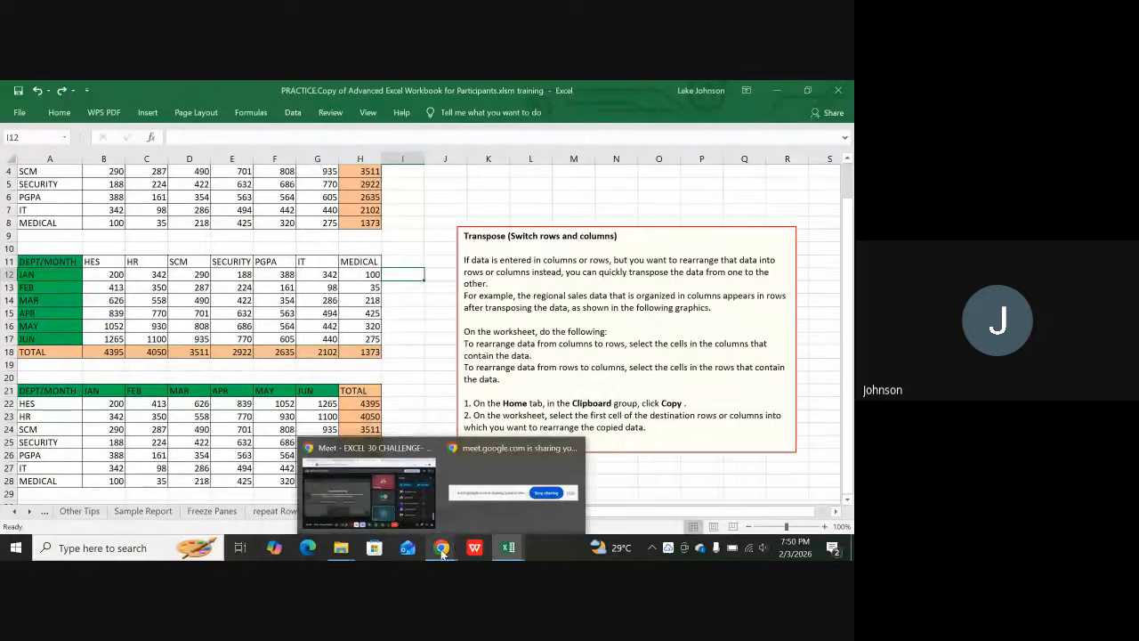
click(403, 500)
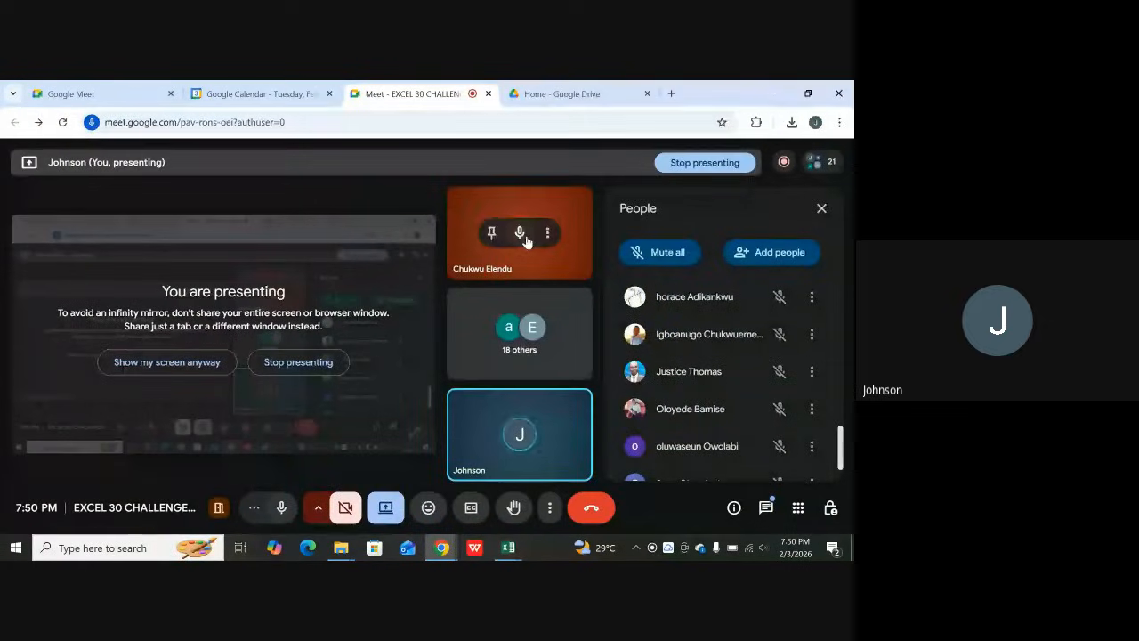
click(523, 236)
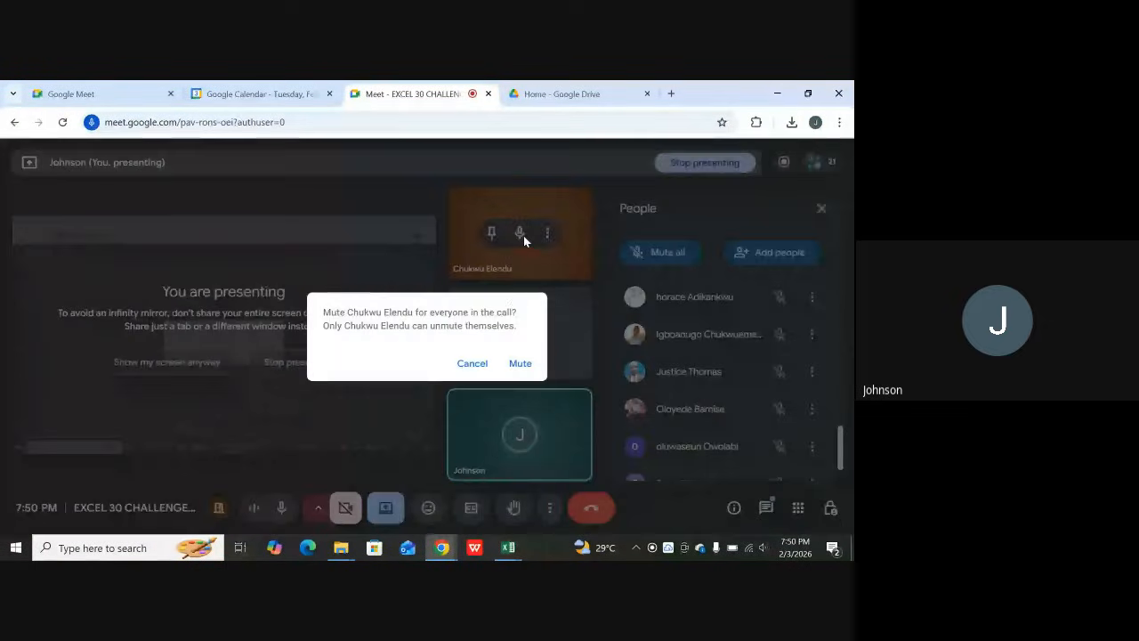
click(520, 363)
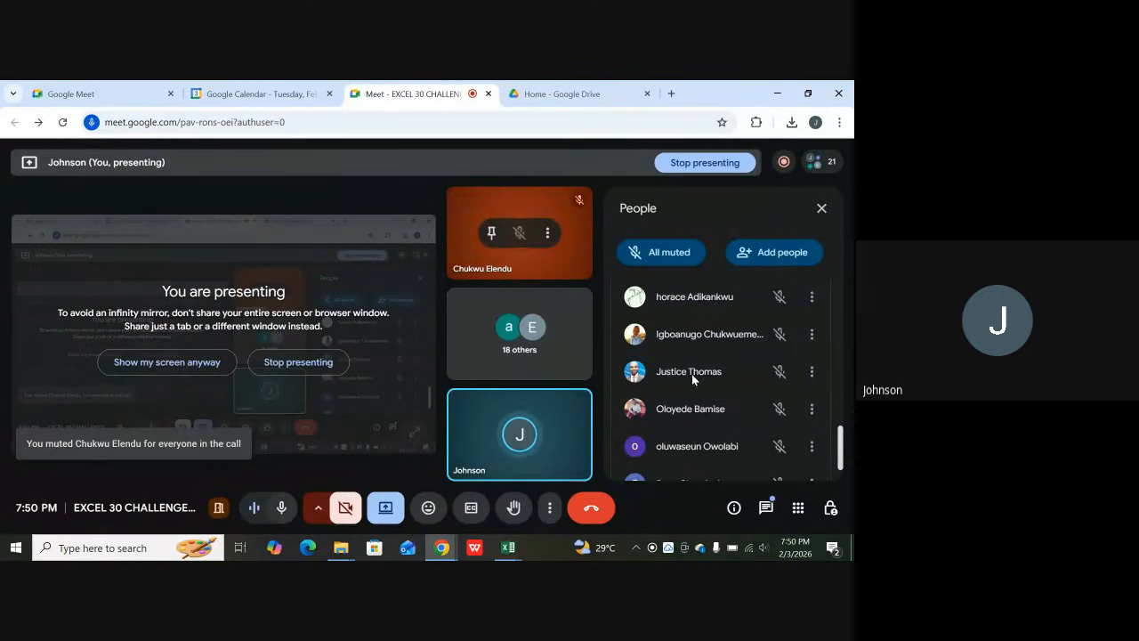
- Look through the meeting's contributors list to check the participants' microphone status
scroll(716, 406, down, 1)
scroll(712, 405, up, 3)
scroll(713, 404, up, 5)
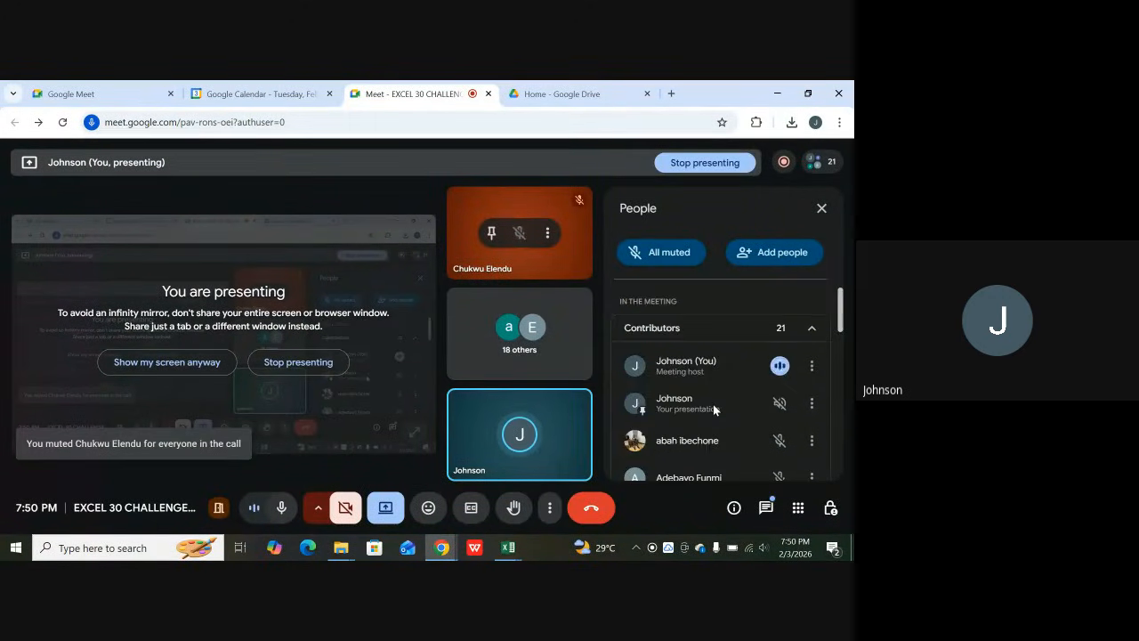
scroll(713, 404, down, 5)
scroll(713, 404, up, 1)
scroll(713, 404, up, 5)
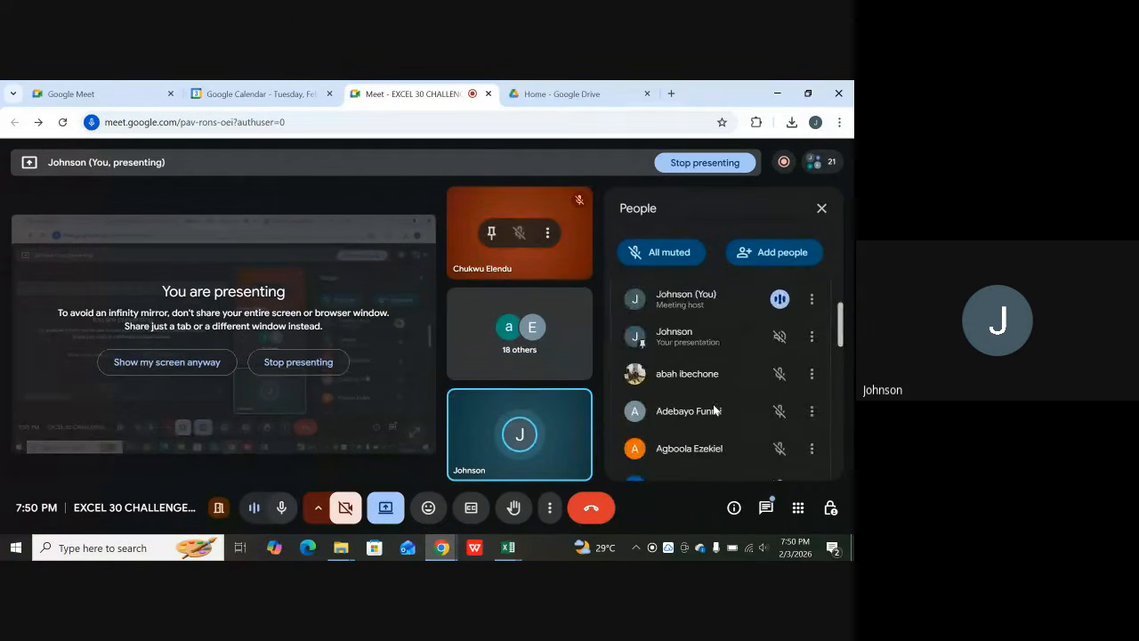
scroll(707, 411, down, 3)
scroll(699, 426, down, 2)
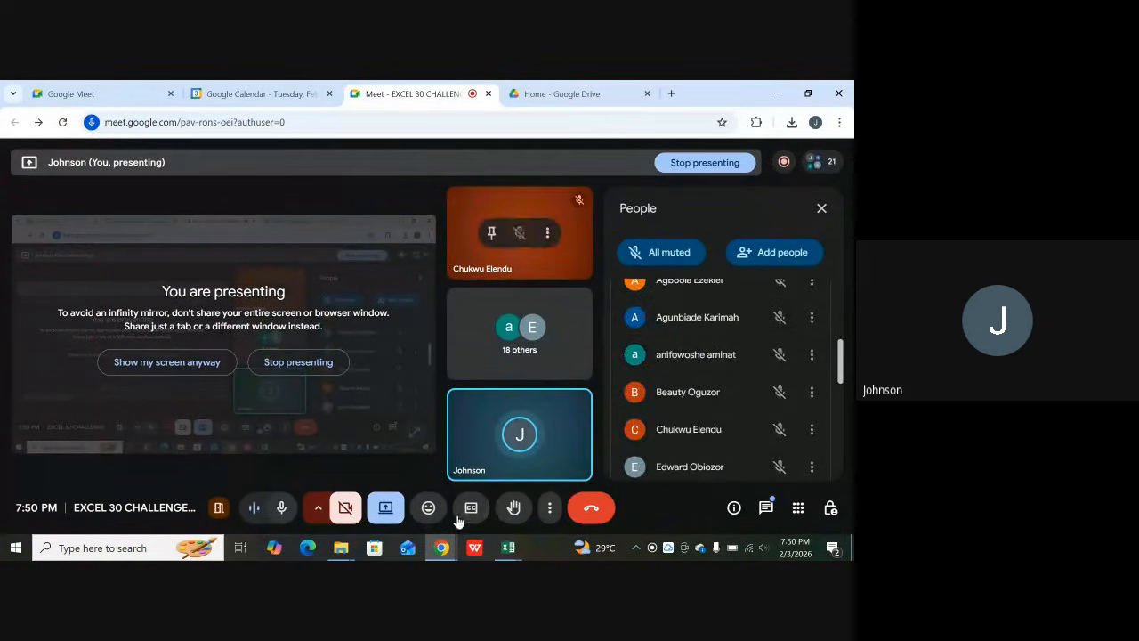
- Switch back to the practice workbook in Excel and select header row 1 of the first table on the Transpose sheet
mouse_move(511, 552)
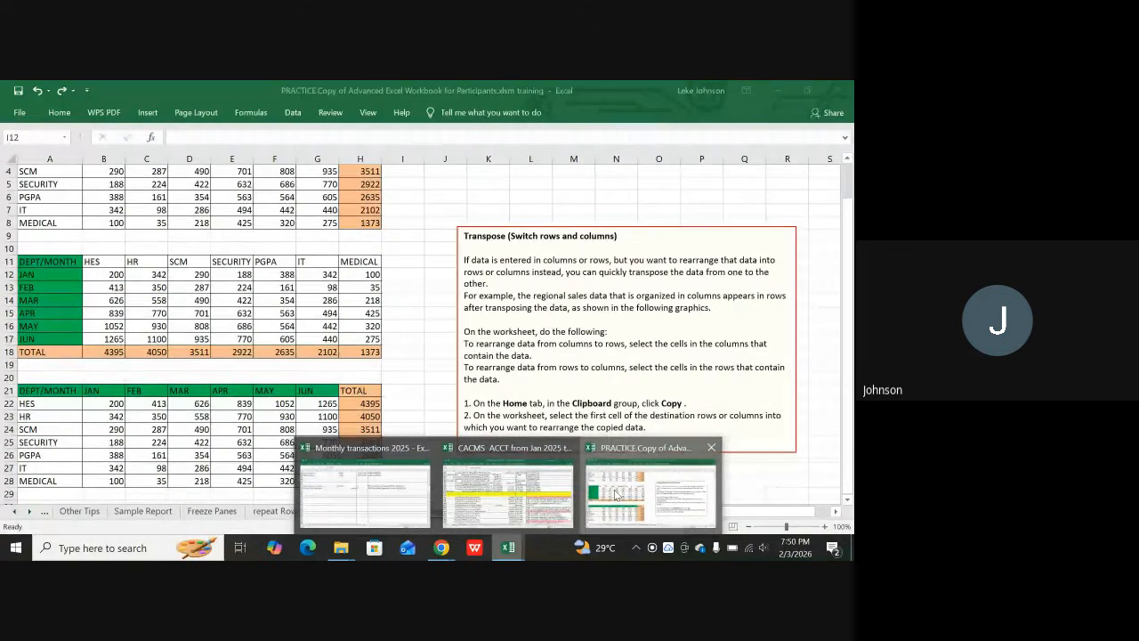
click(616, 495)
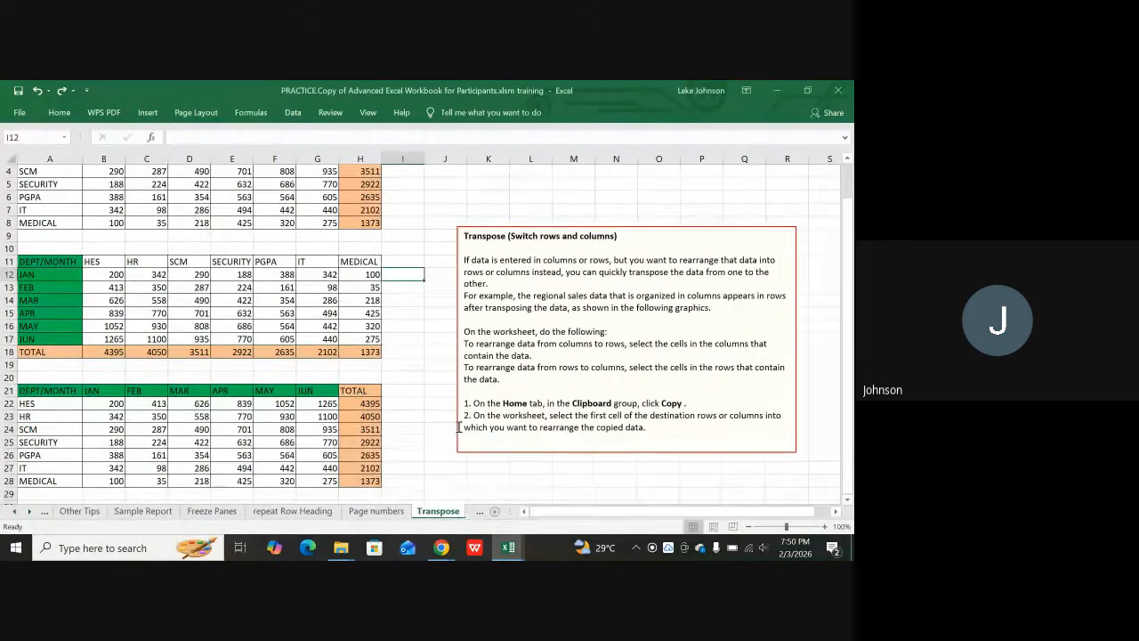
scroll(425, 431, up, 1)
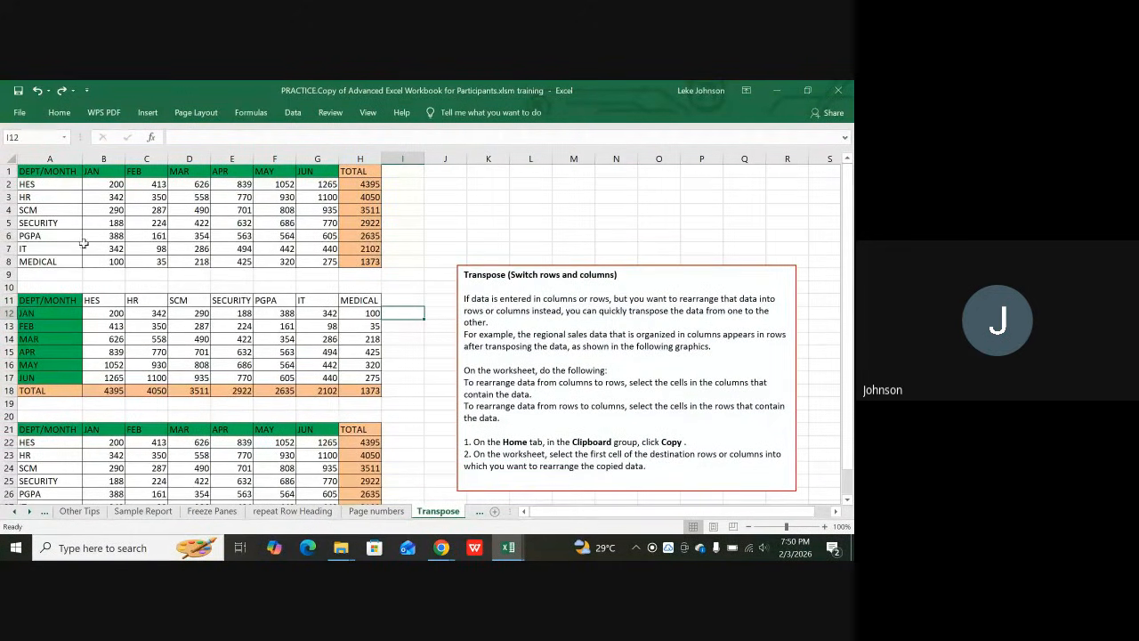
click(9, 171)
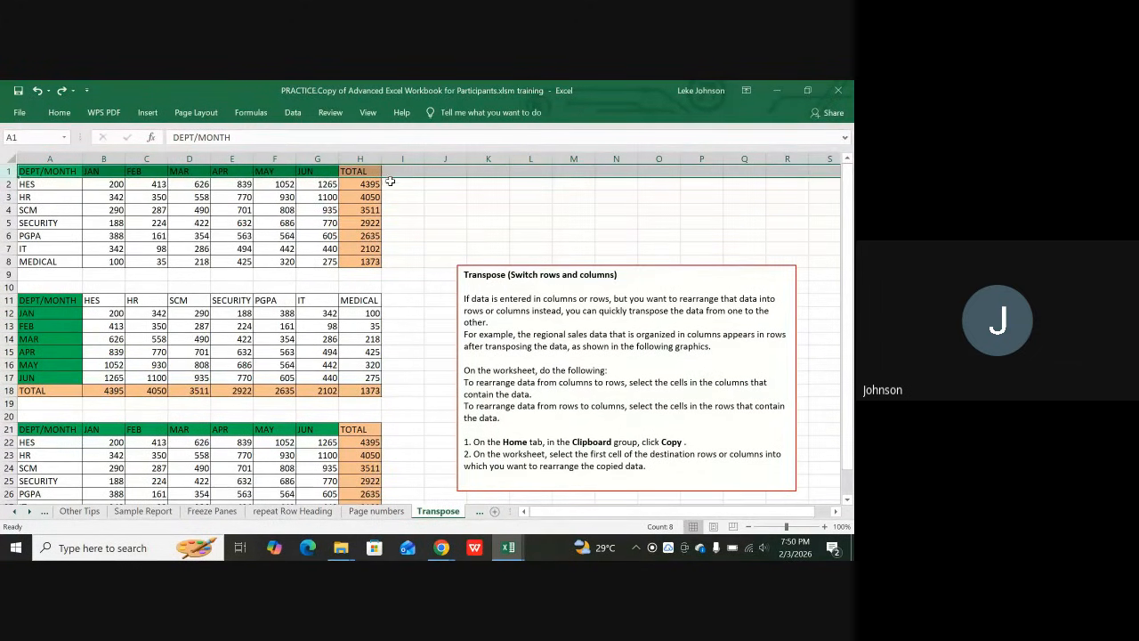
- Select column A on the Transpose sheet and look over its three sample tables
click(78, 275)
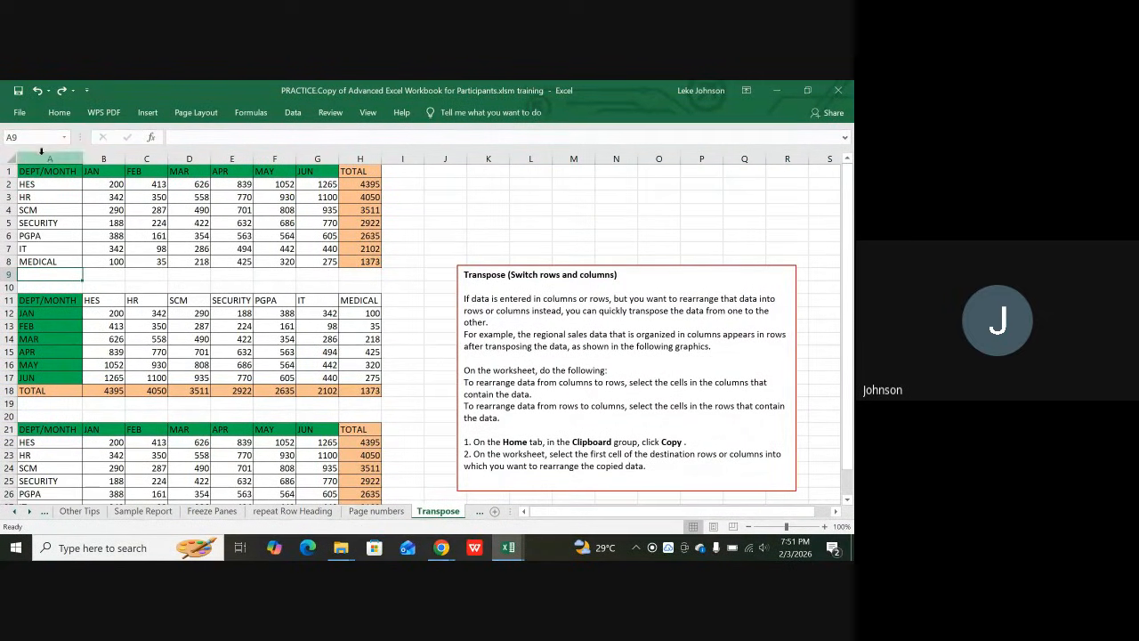
click(41, 155)
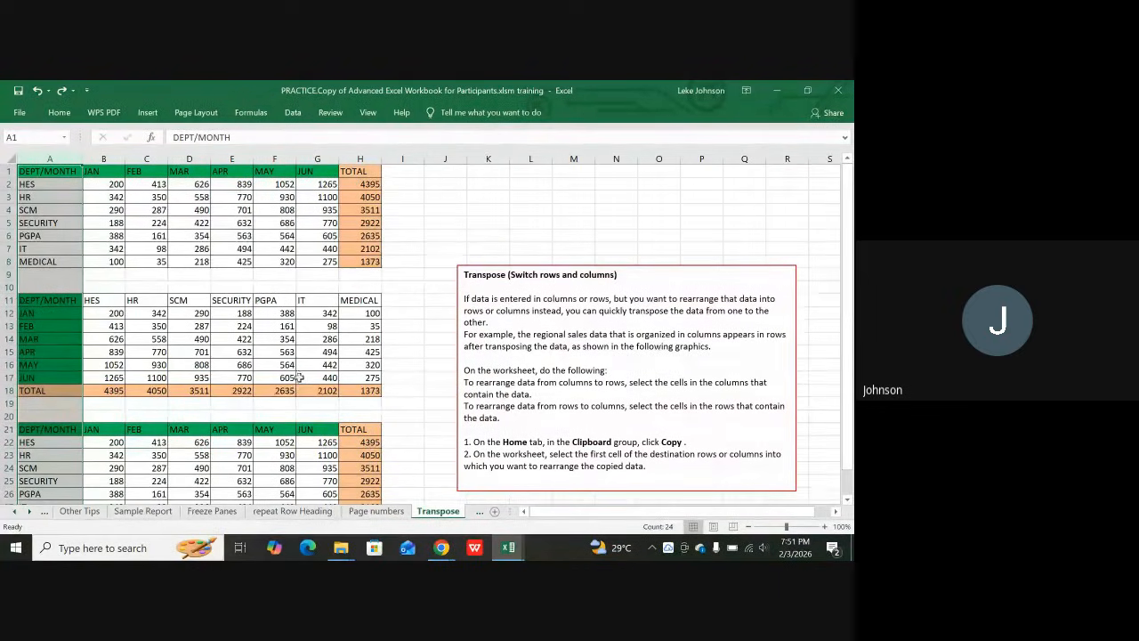
scroll(294, 377, down, 3)
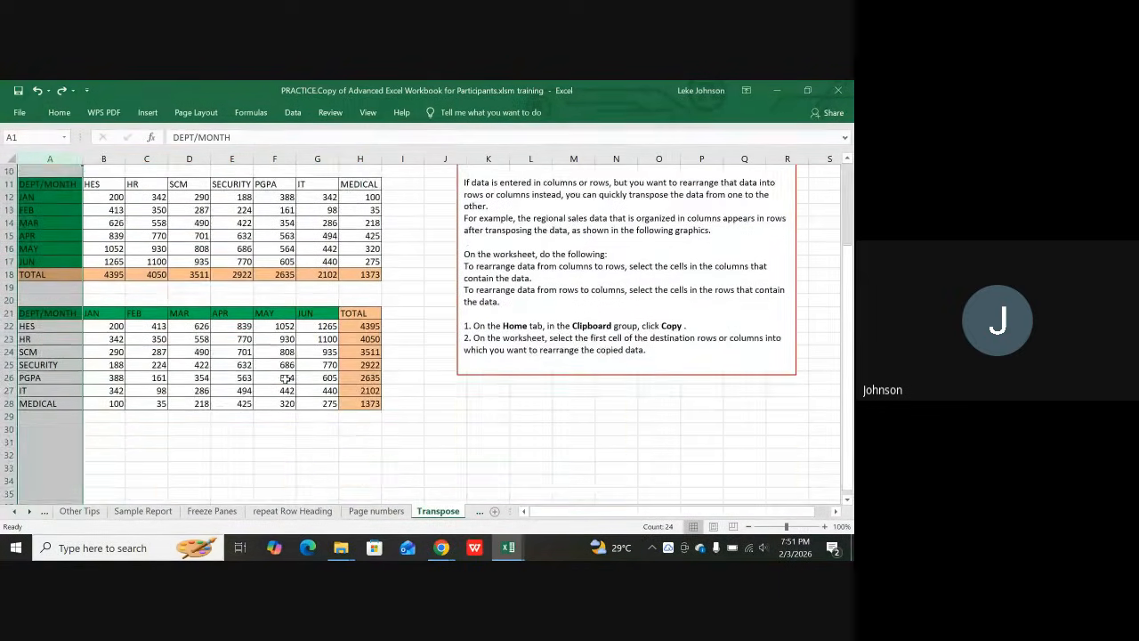
scroll(267, 391, down, 2)
click(230, 416)
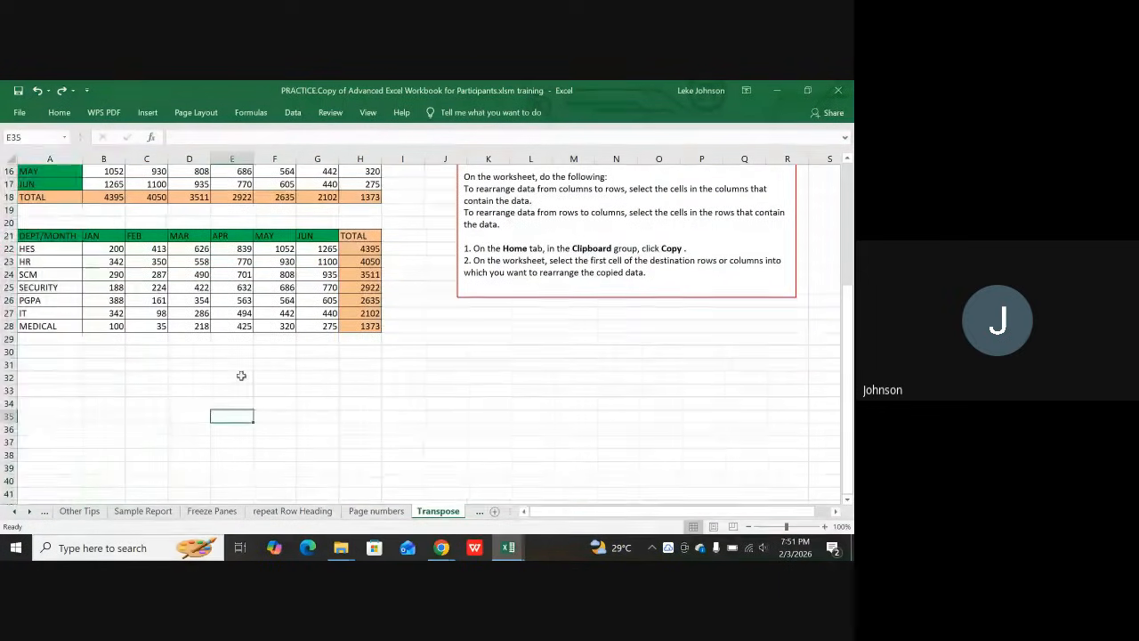
scroll(240, 376, up, 5)
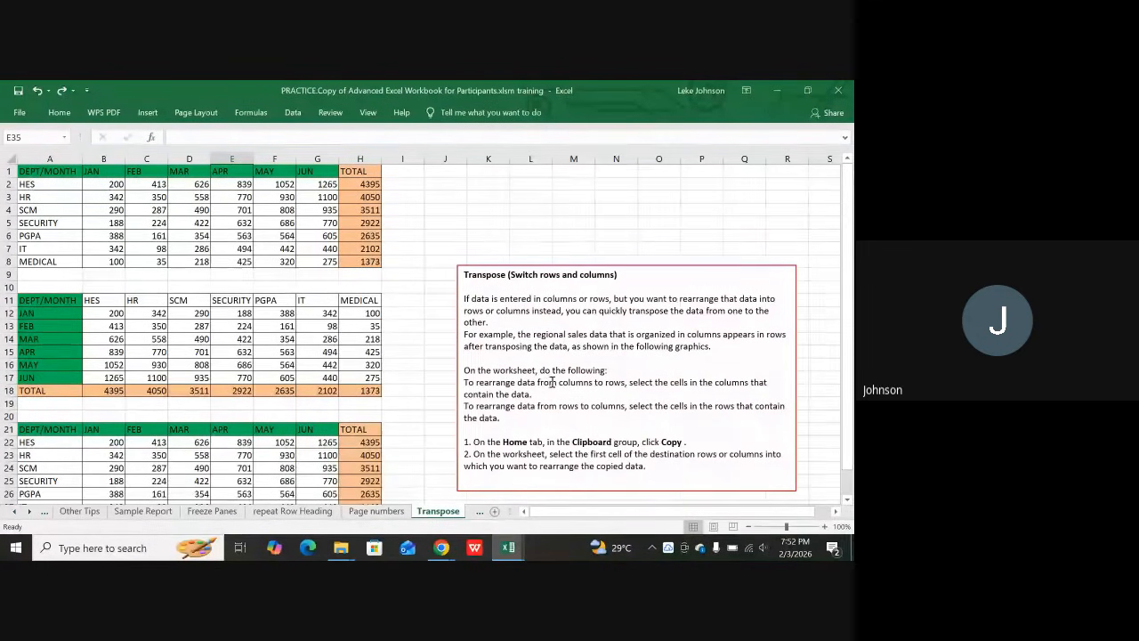
- Review the written instructions for switching rows and columns in the text box beside the tables
scroll(534, 361, down, 1)
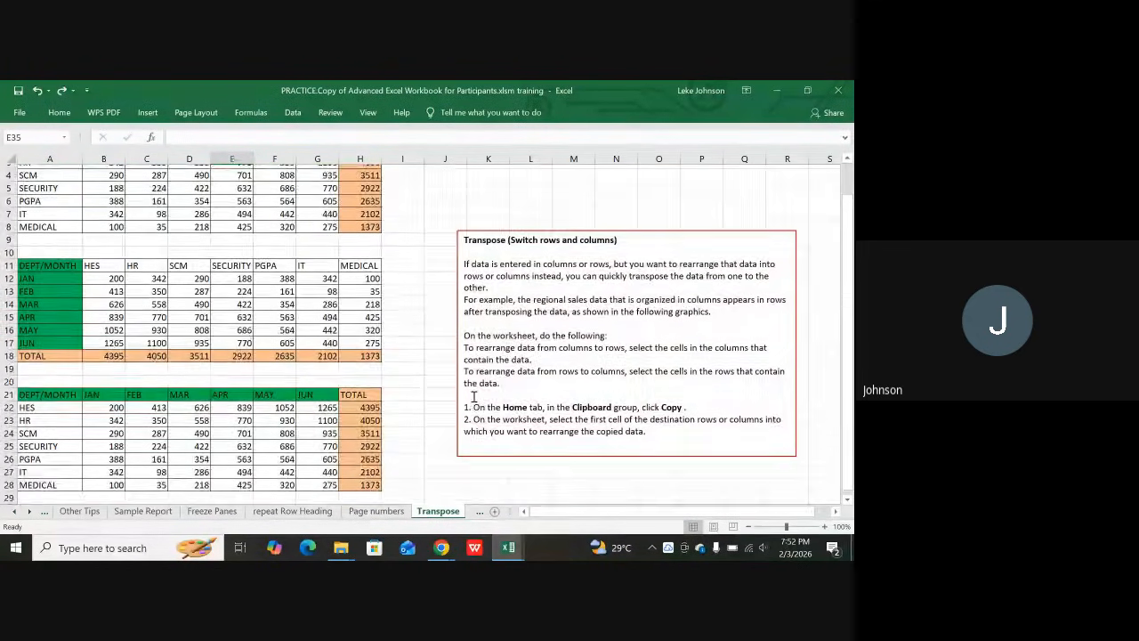
scroll(476, 345, down, 9)
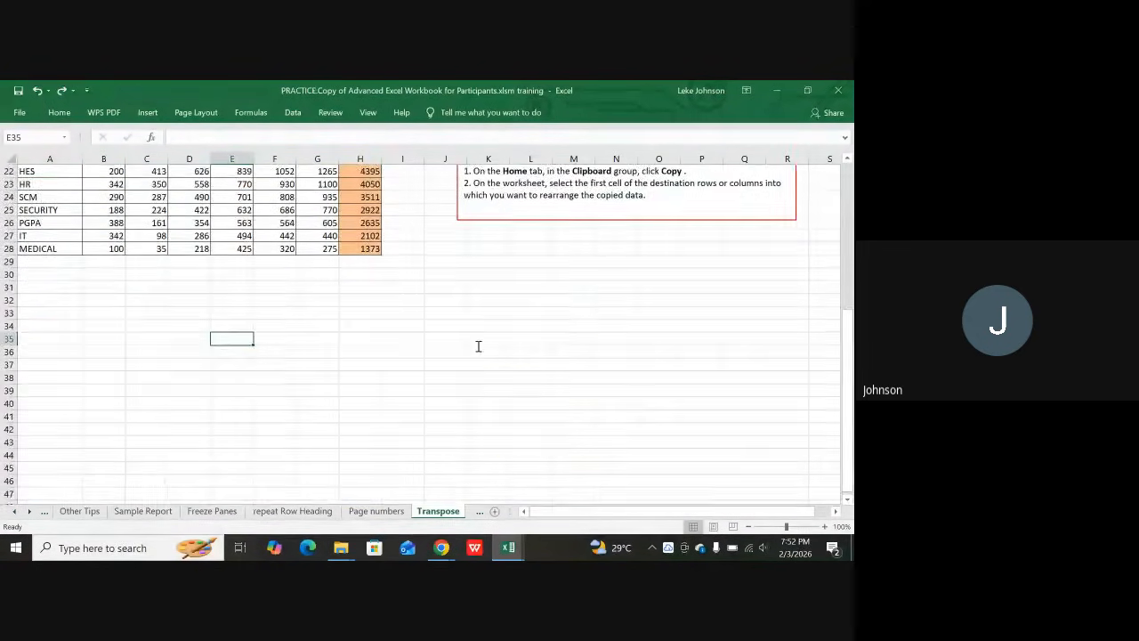
scroll(562, 400, up, 3)
scroll(563, 400, up, 7)
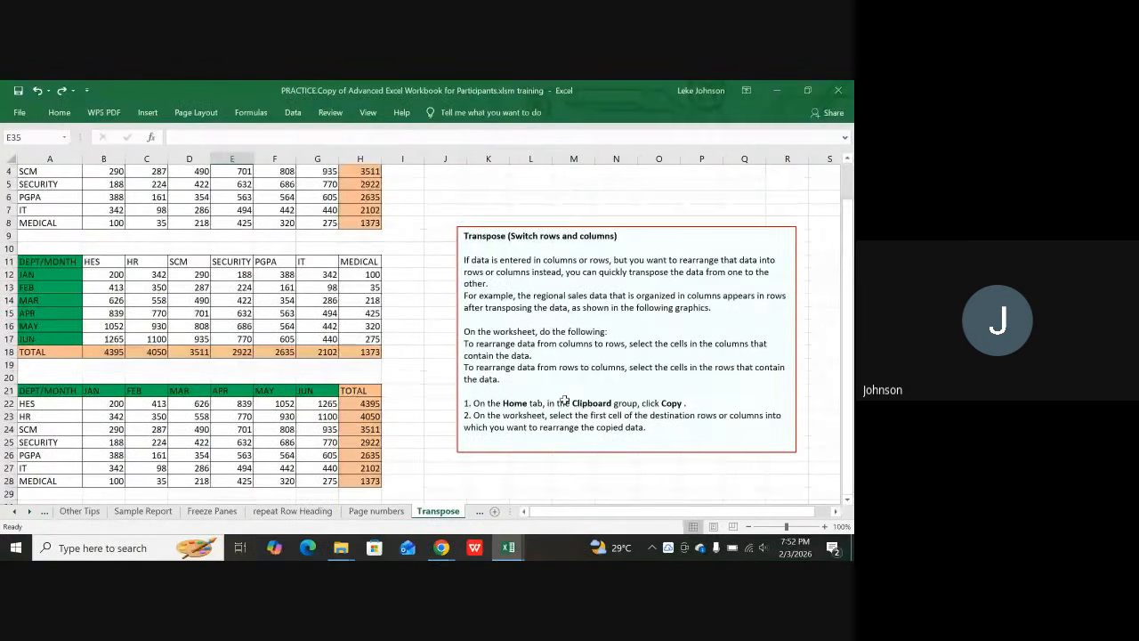
click(579, 209)
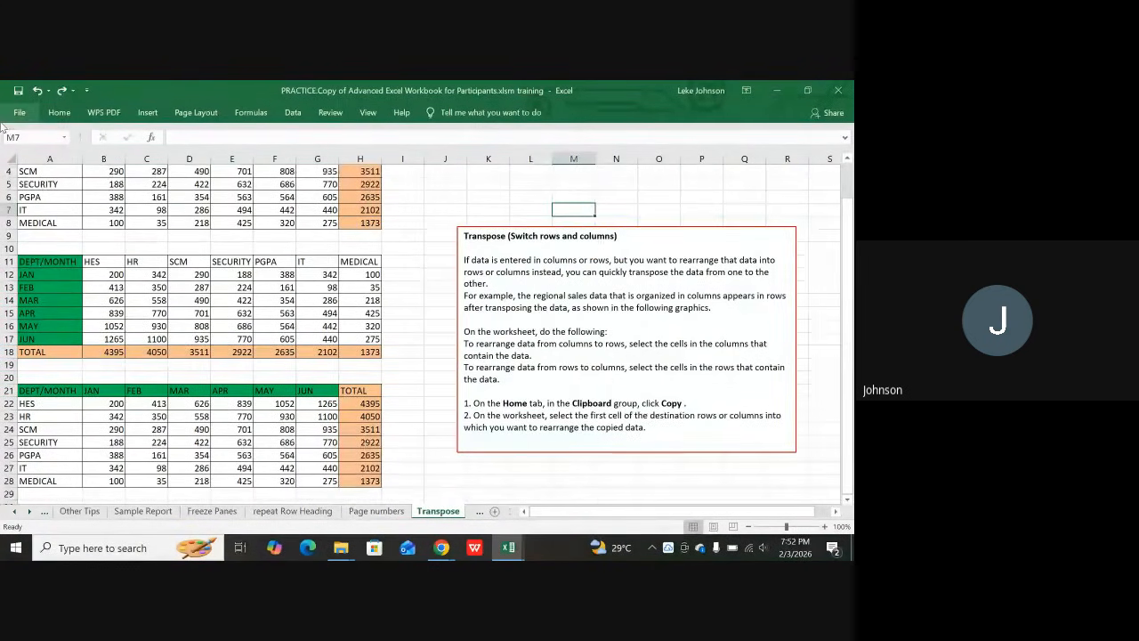
- Move the active cell along row 7 out to column AB, and return to column A
key(Right)
key(Right)
key(Right)
key(Right)
key(Right)
key(Right)
key(Right)
key(Right)
key(Right)
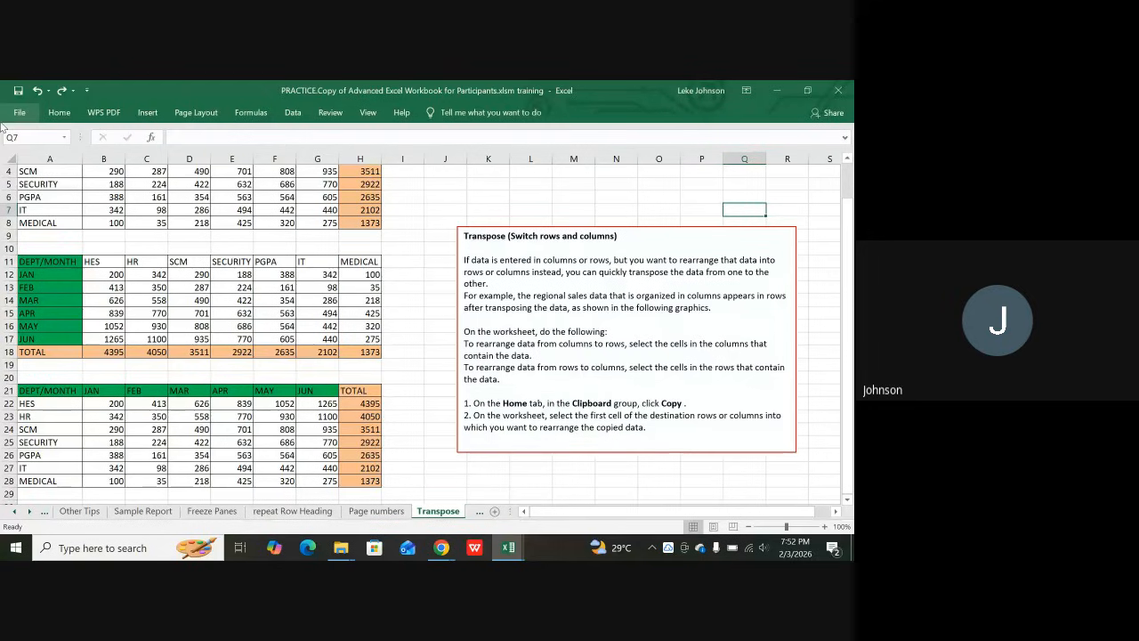
key(Right)
key(Right)
key(Right)
key(Right)
key(Right)
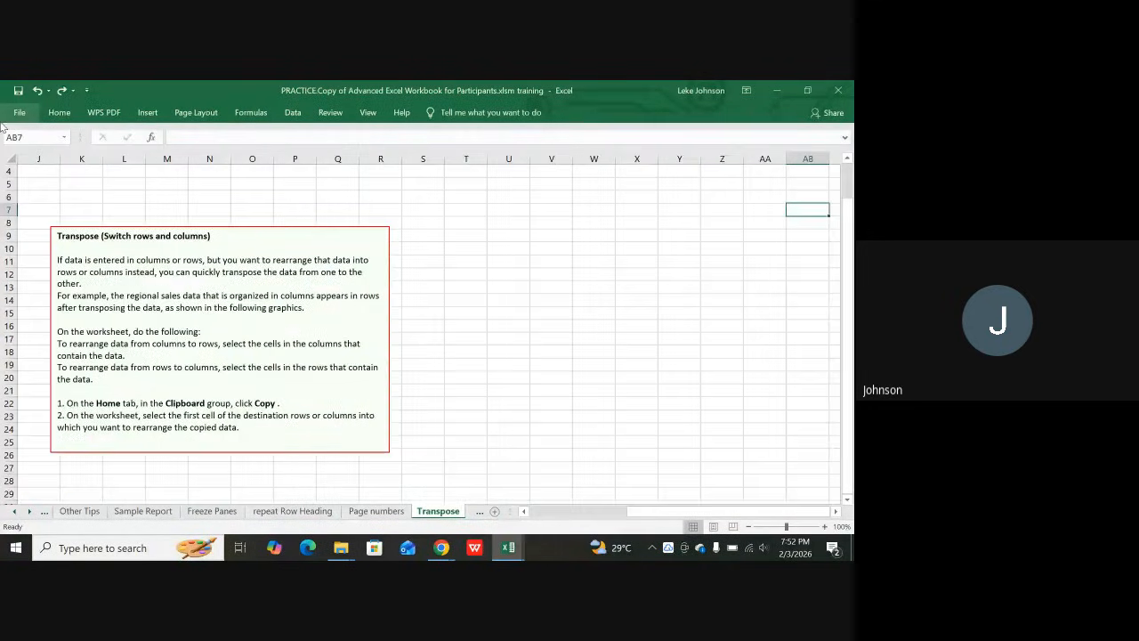
key(Home)
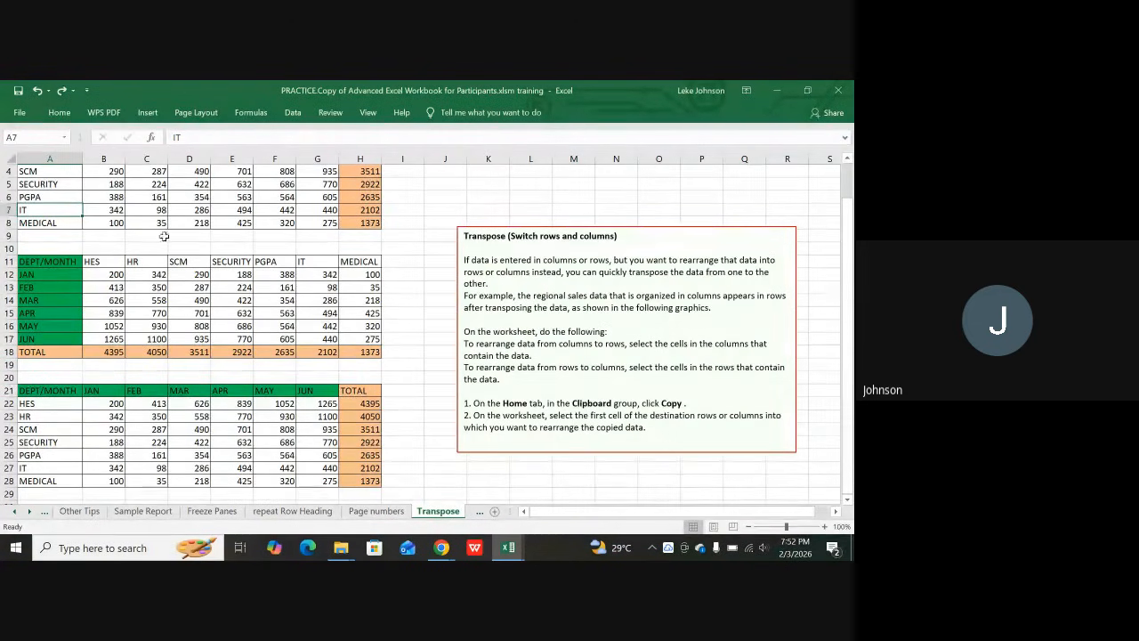
- Highlight the department names in A1:A8, cell A11, row 1 and column A to compare row and column layouts
scroll(164, 236, up, 1)
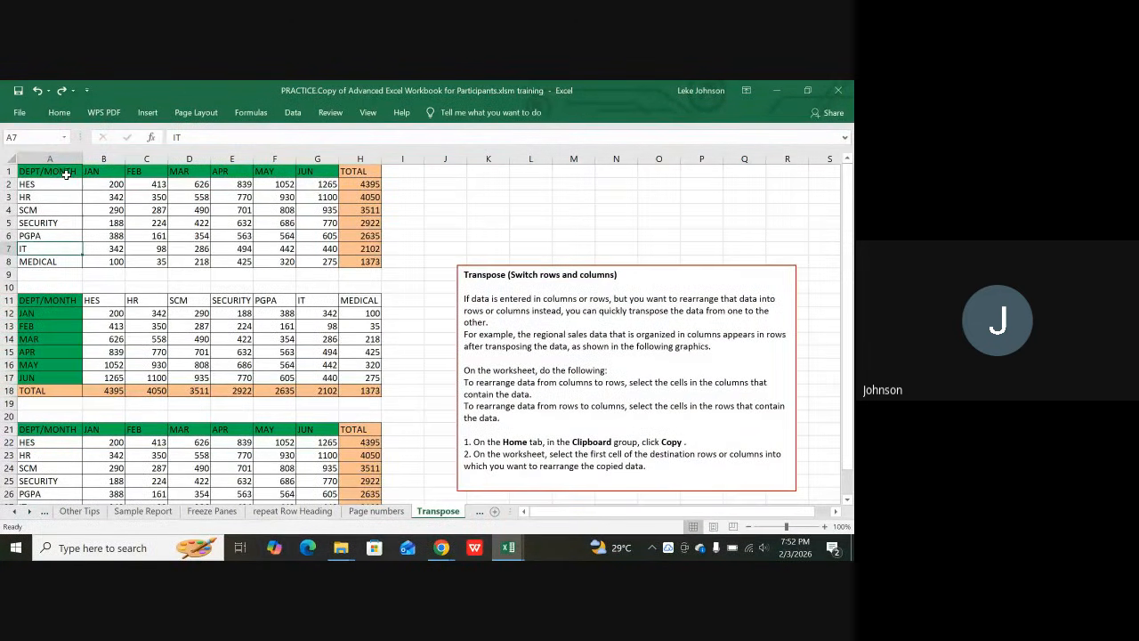
drag(53, 168, 36, 262)
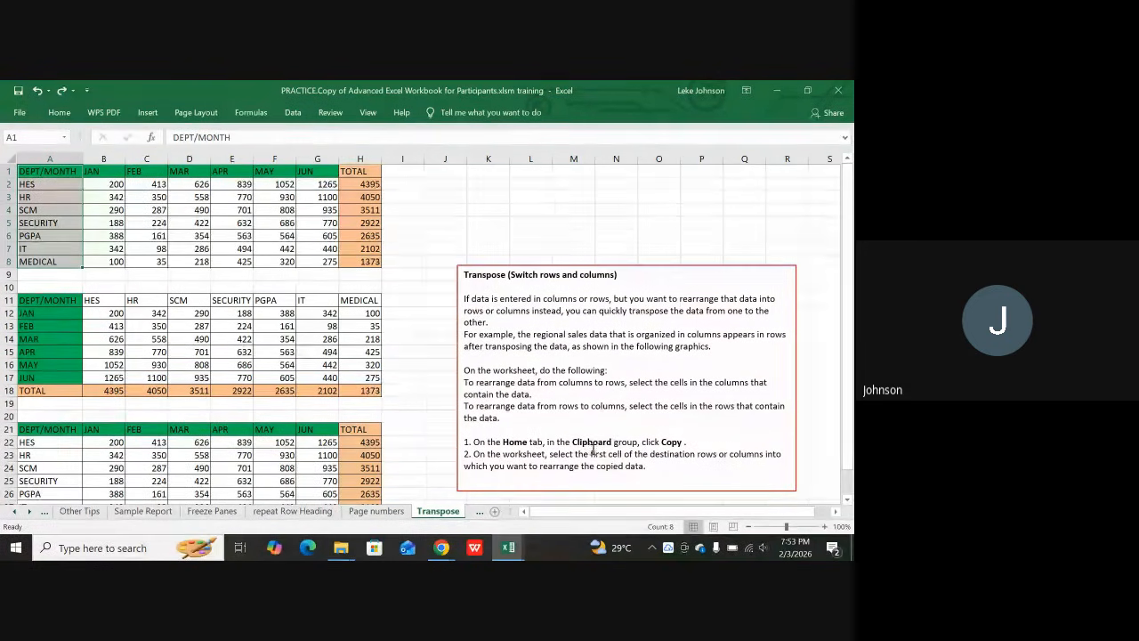
click(457, 233)
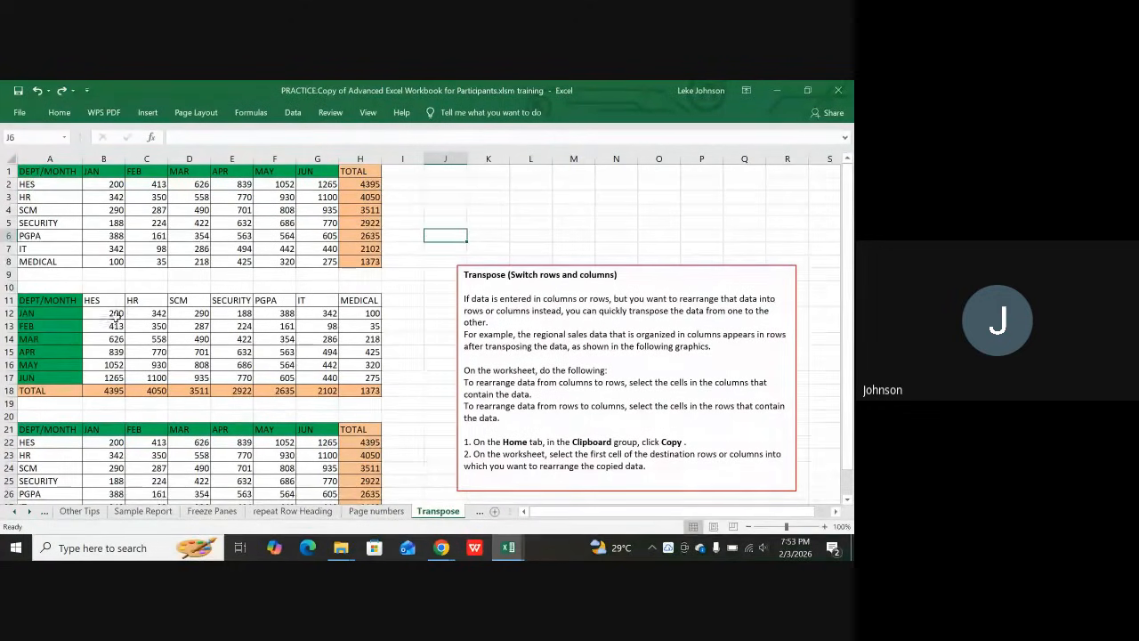
click(27, 302)
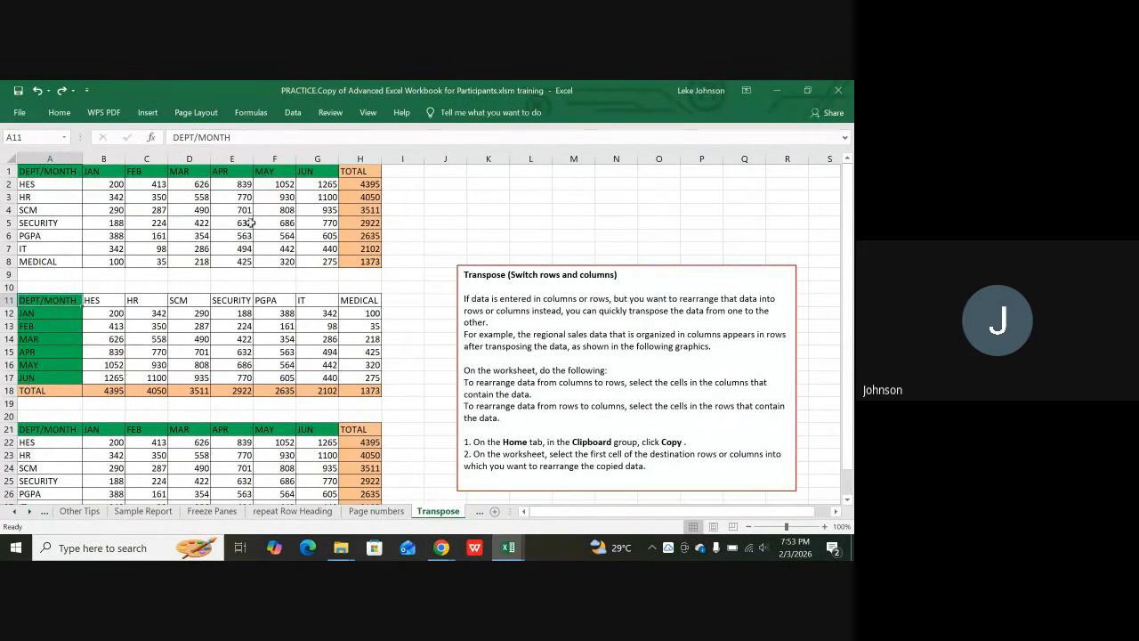
click(9, 170)
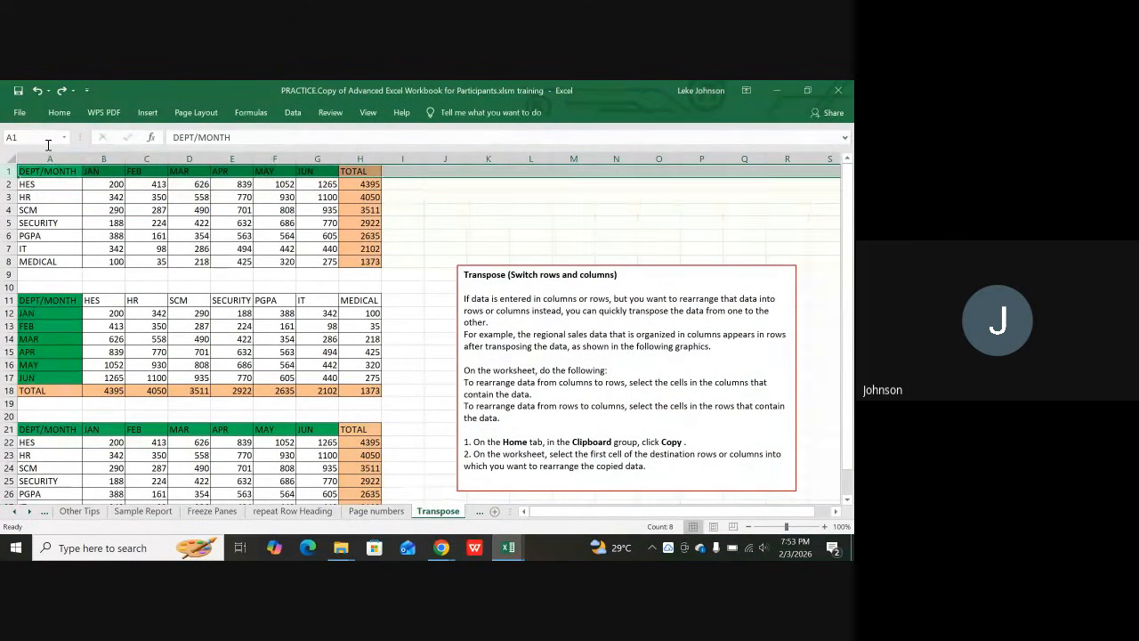
click(47, 159)
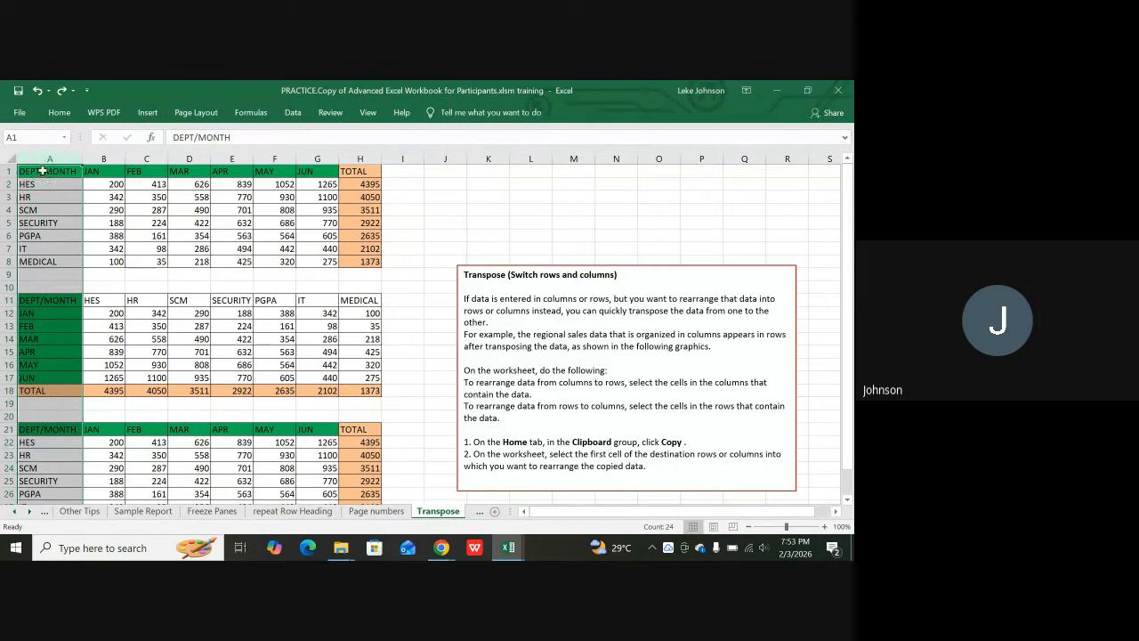
click(38, 210)
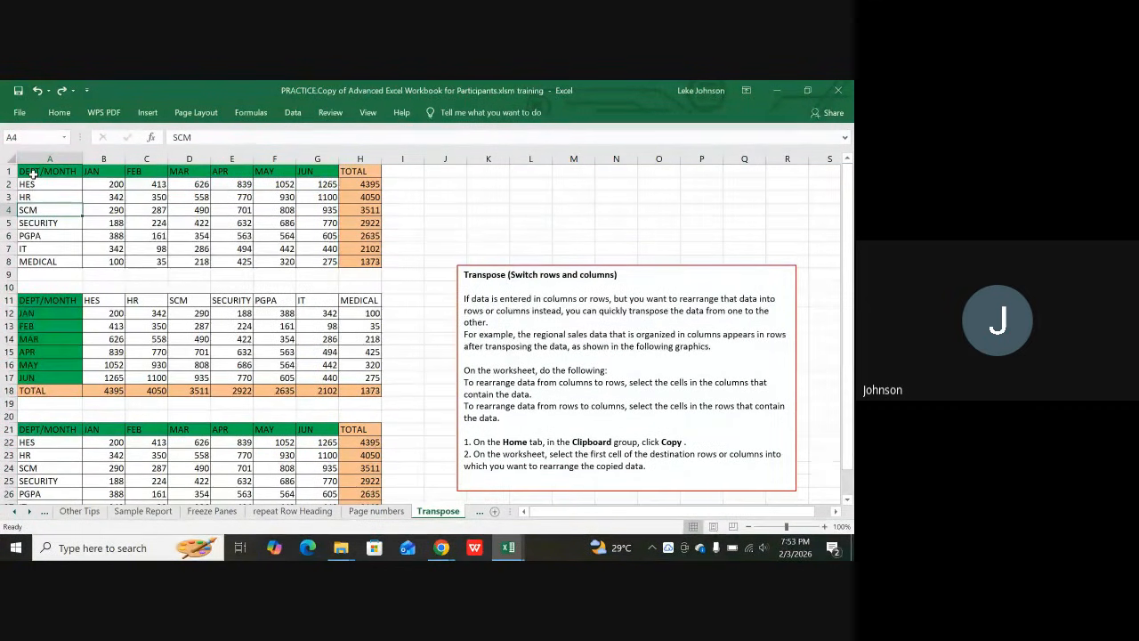
- Copy the first table, A1:H8, and select cell L29 as the paste destination
drag(49, 172, 365, 260)
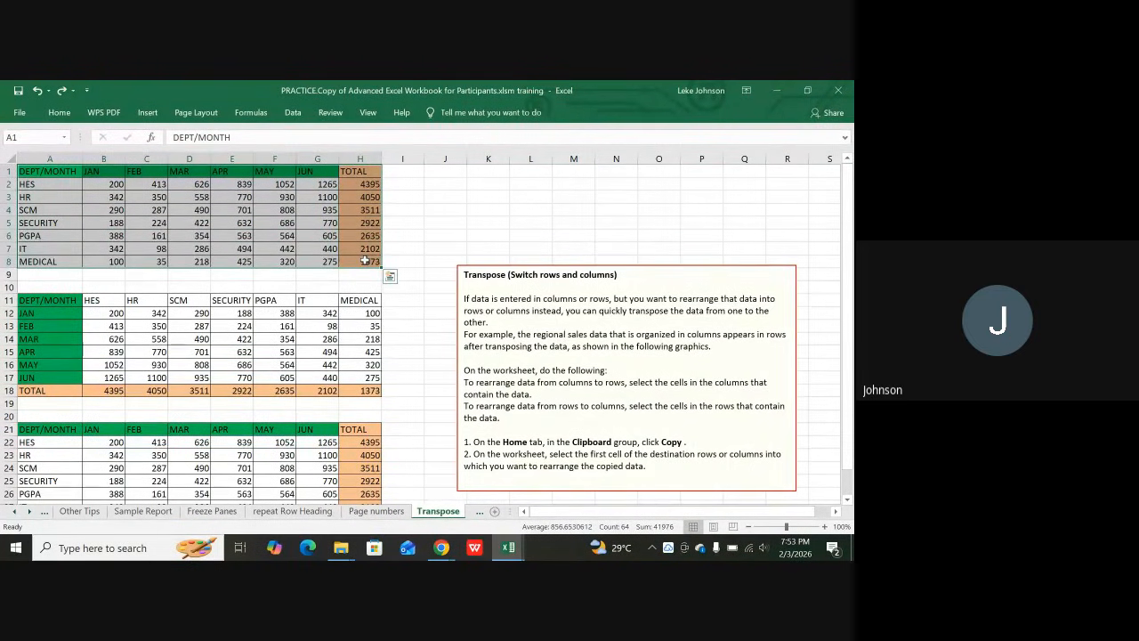
key(ctrl+c)
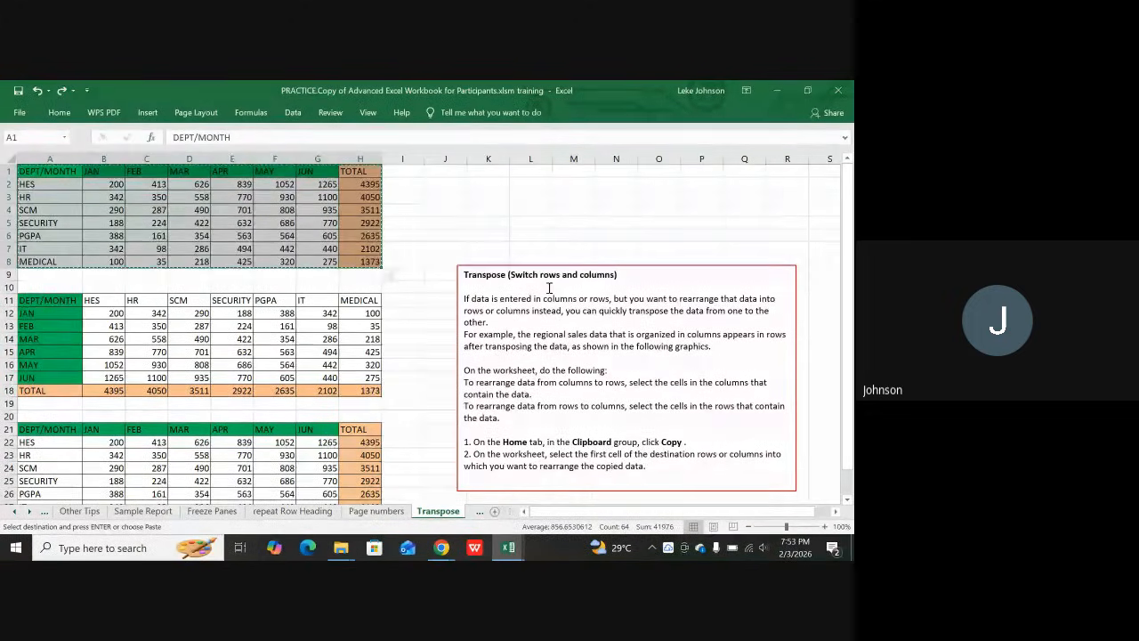
scroll(623, 392, down, 4)
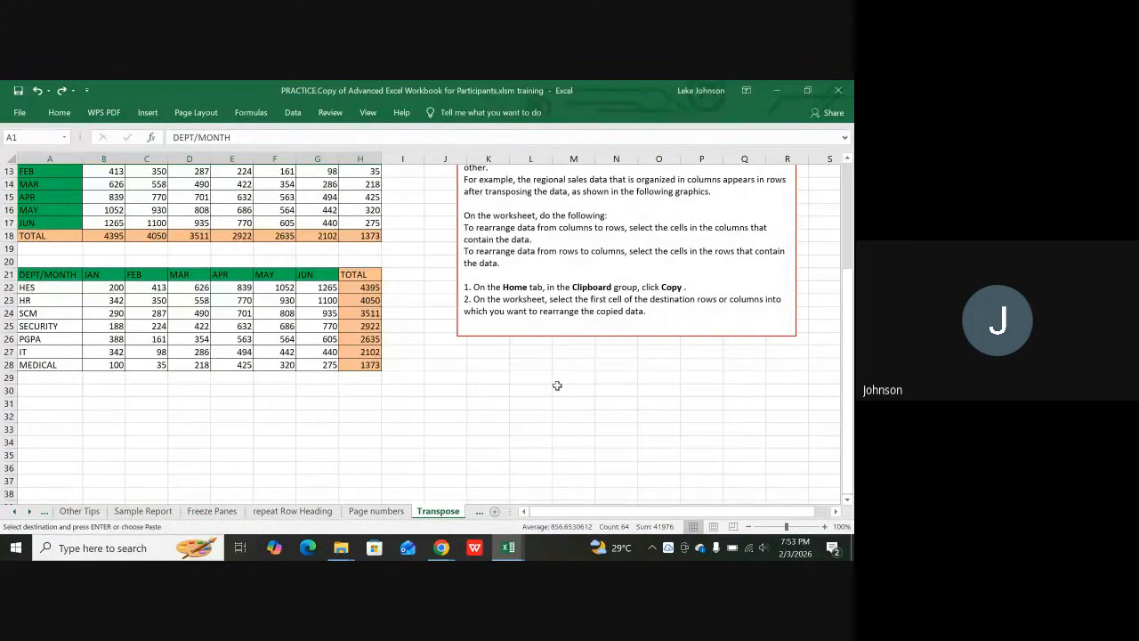
click(528, 379)
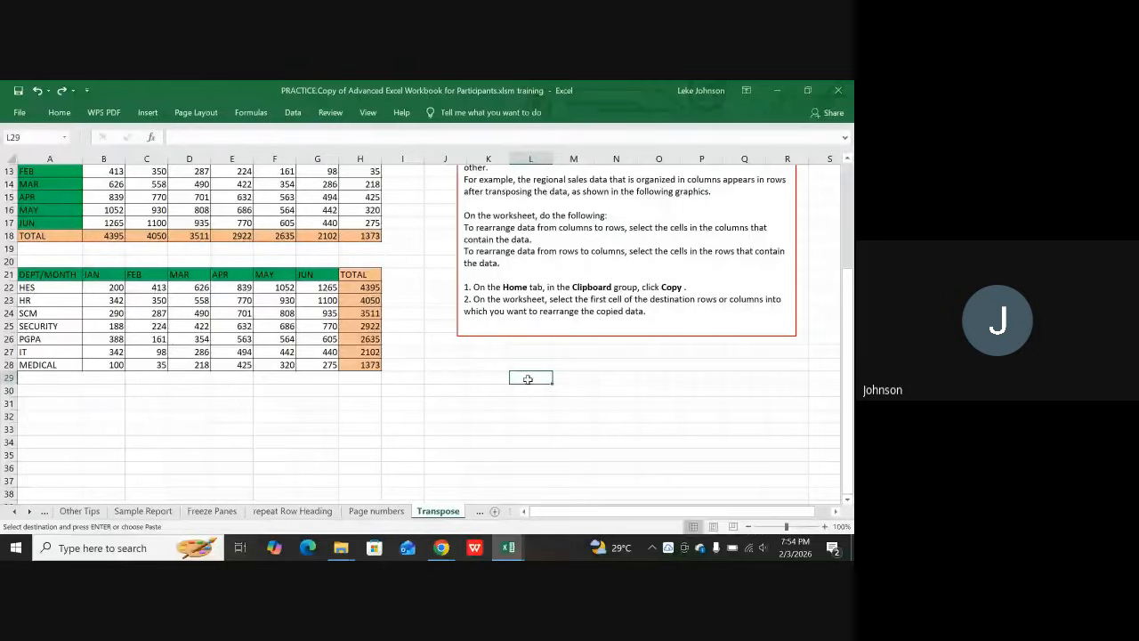
- Preview the paste options for the copied table at L29 and compare them with the sample tables
right_click(527, 379)
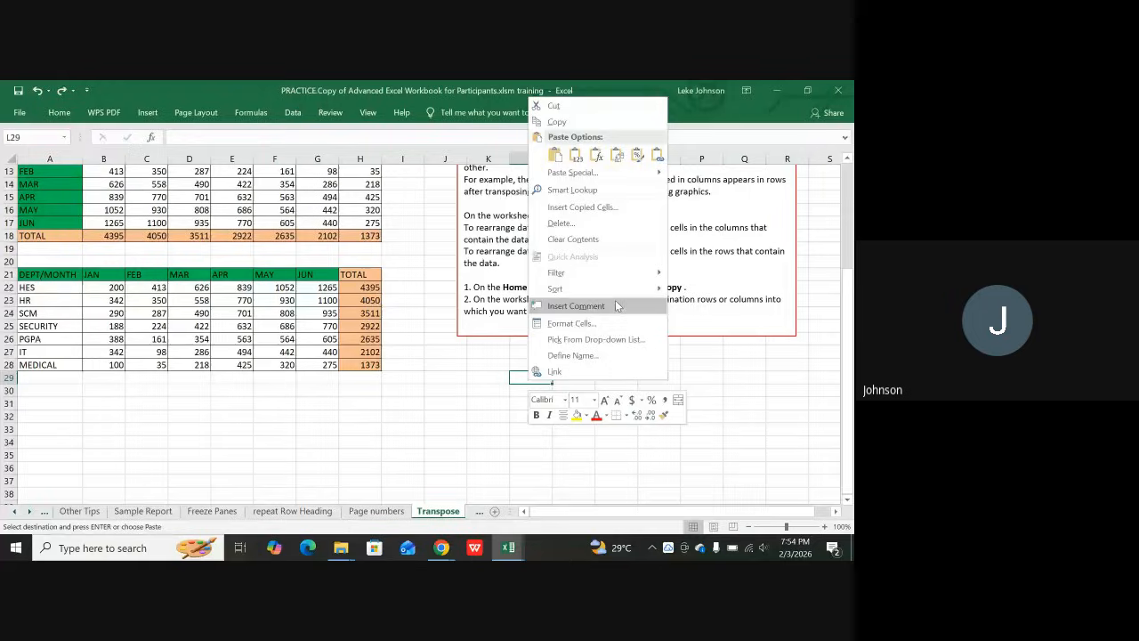
click(616, 156)
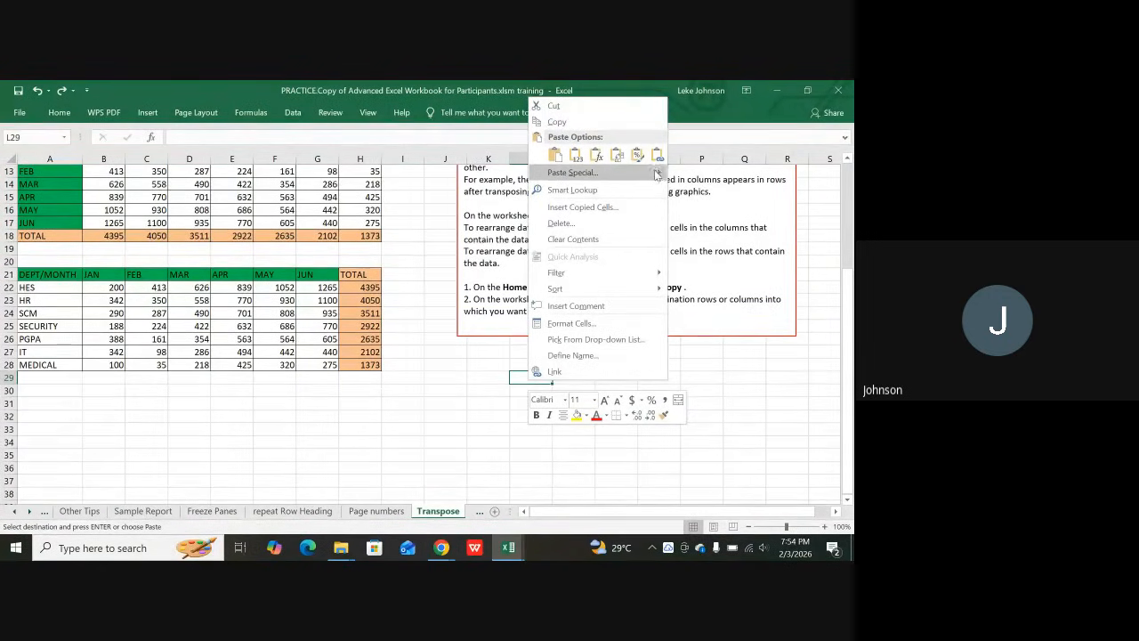
mouse_move(658, 175)
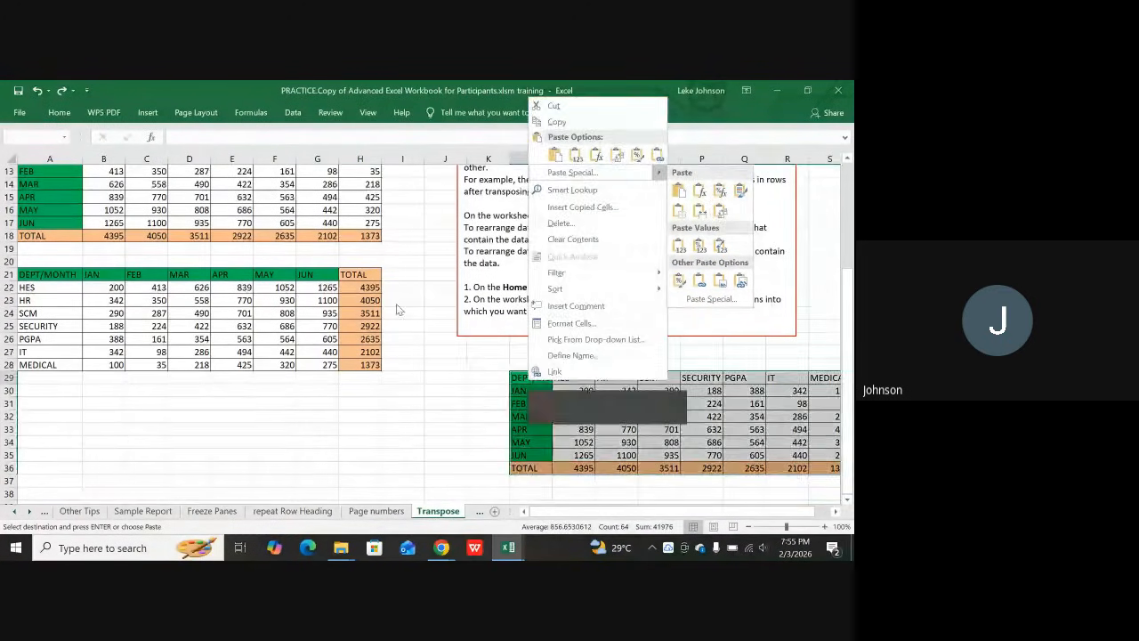
scroll(40, 218, up, 4)
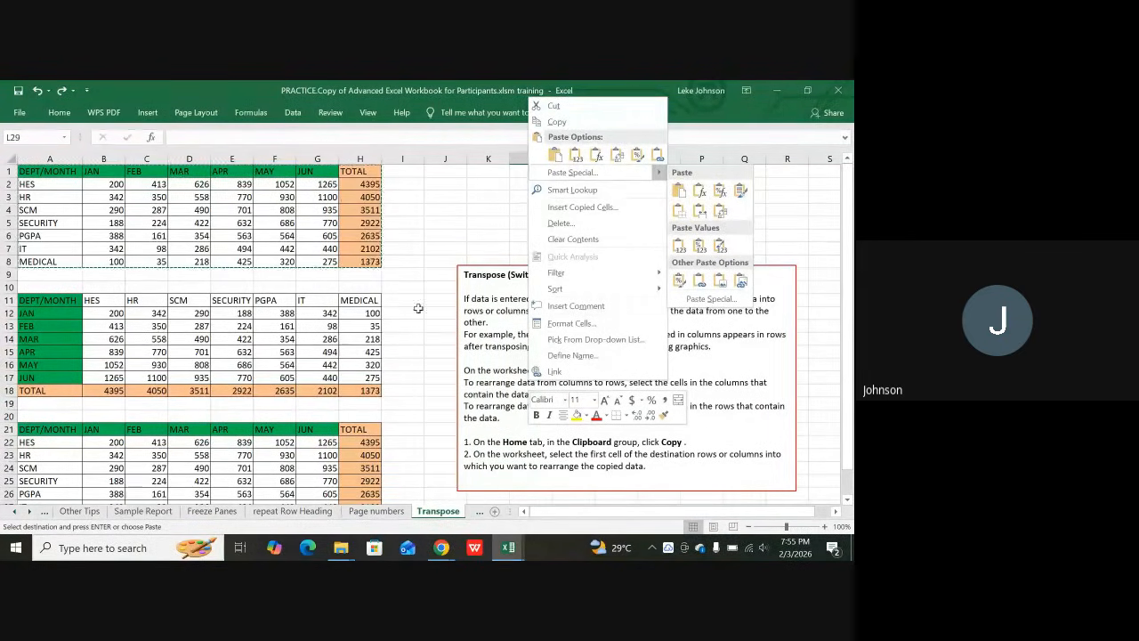
scroll(743, 390, down, 3)
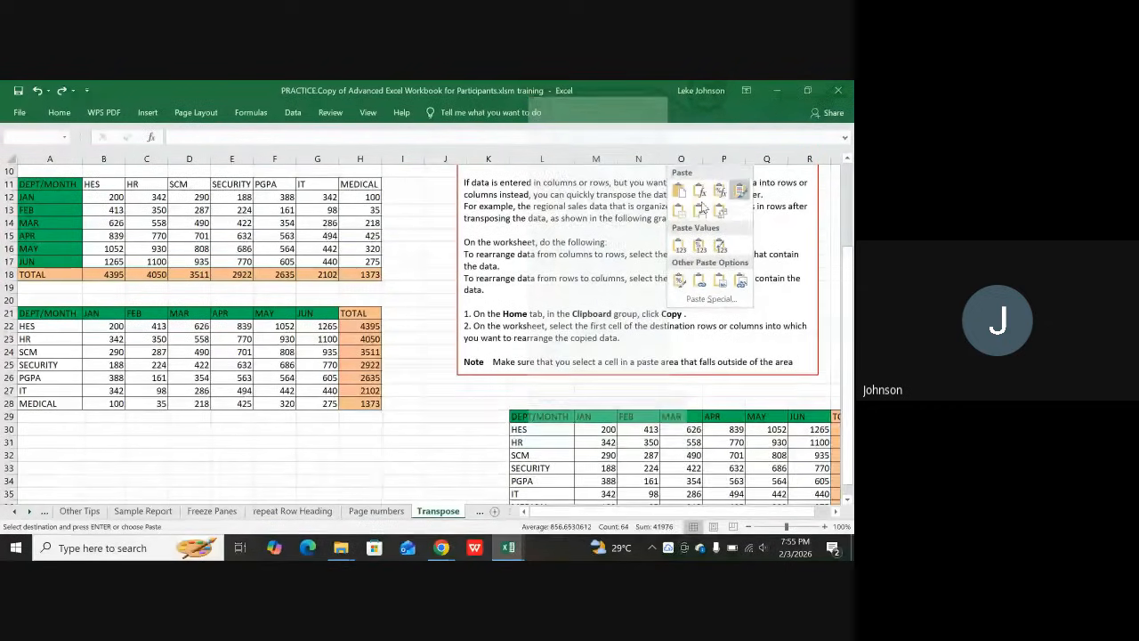
- Paste the copied table into L29 with the Transpose option
right_click(531, 414)
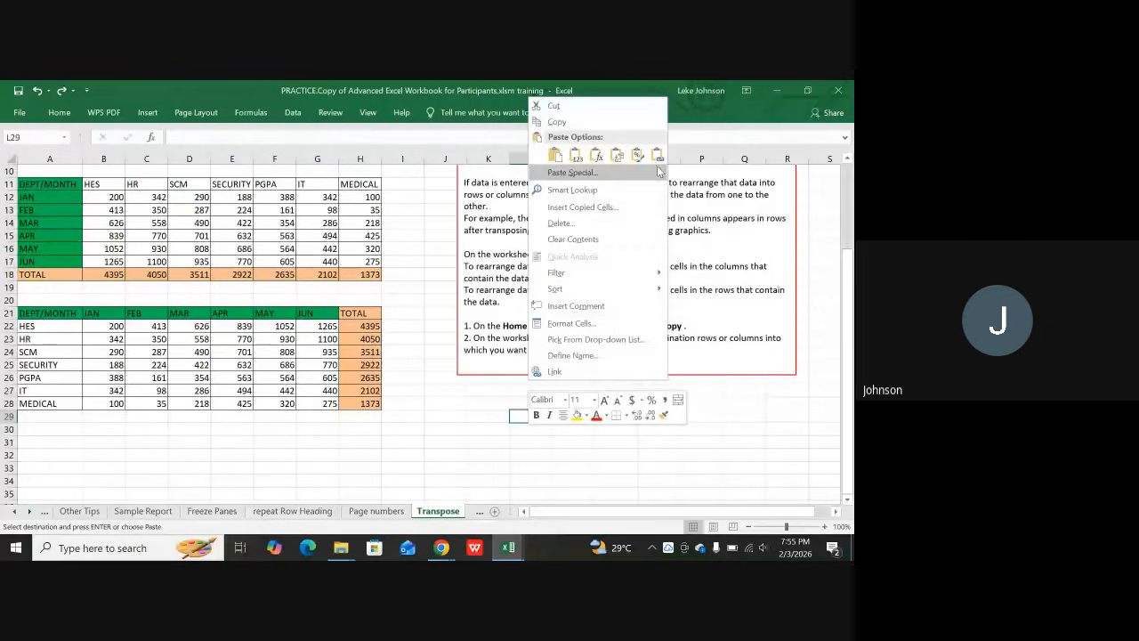
mouse_move(662, 177)
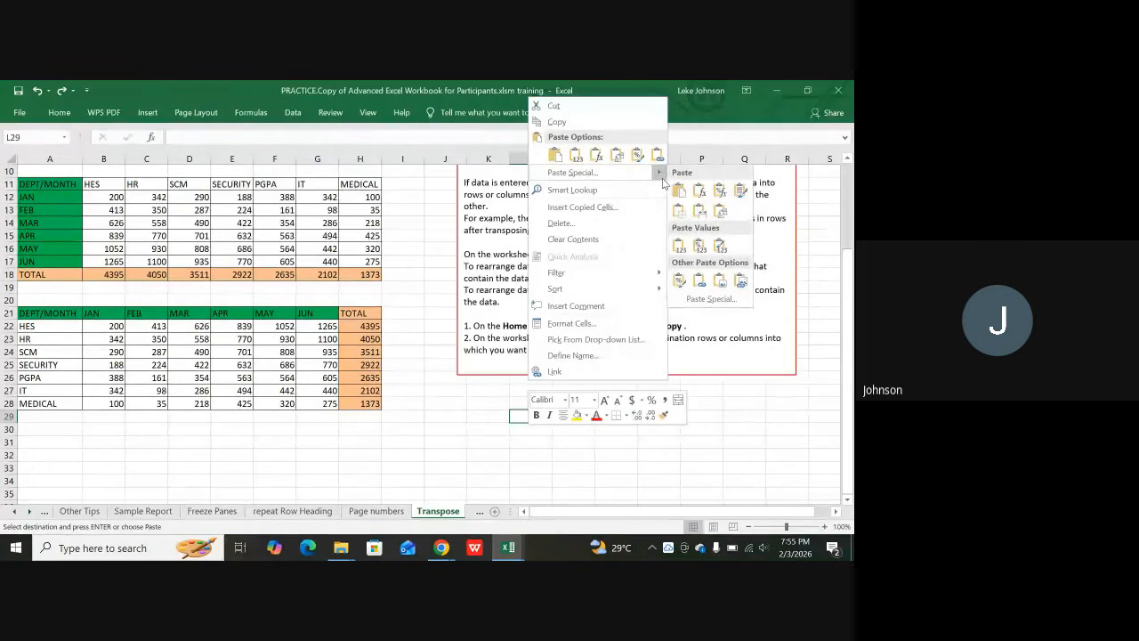
click(719, 213)
scroll(692, 364, down, 2)
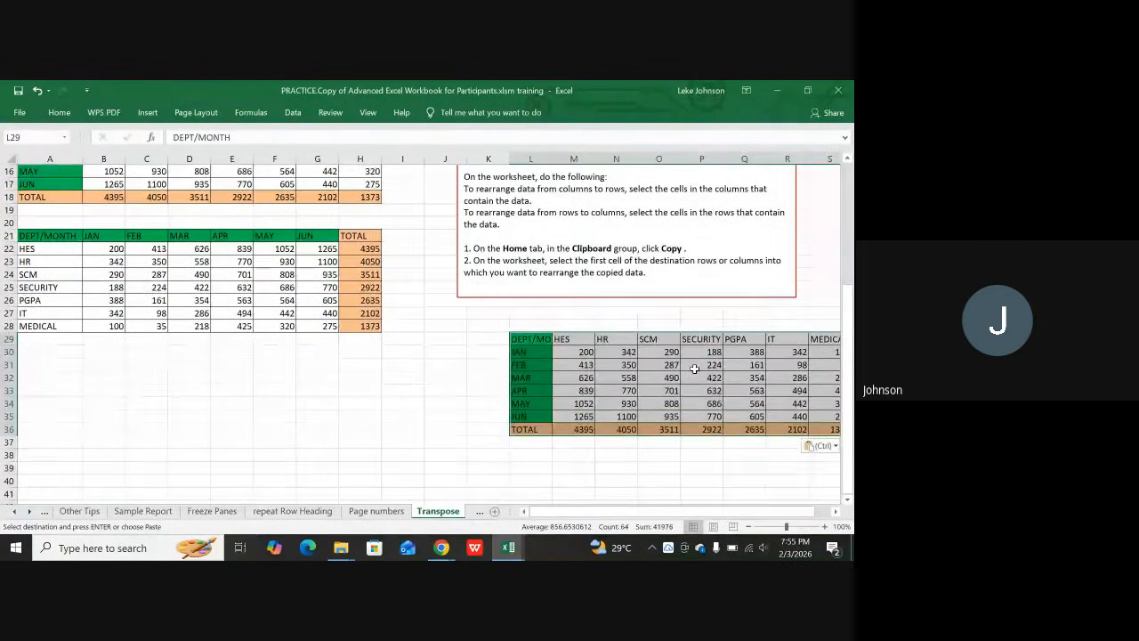
- Examine the transposed table starting at L29, checking its department headings and month rows
click(753, 513)
drag(753, 511, 785, 512)
click(519, 352)
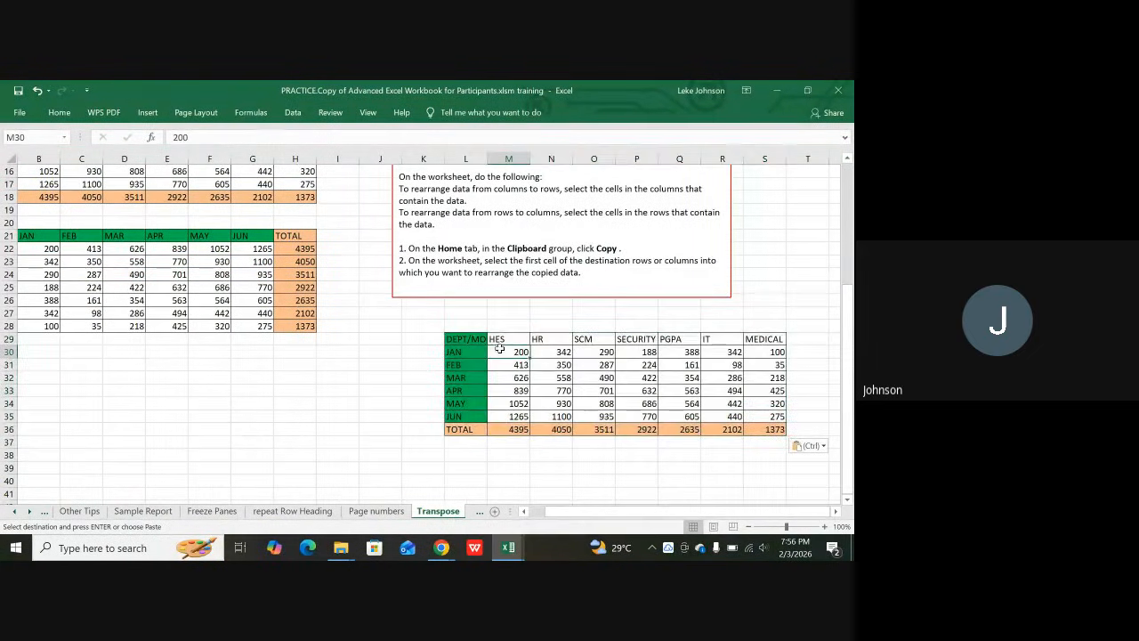
click(475, 338)
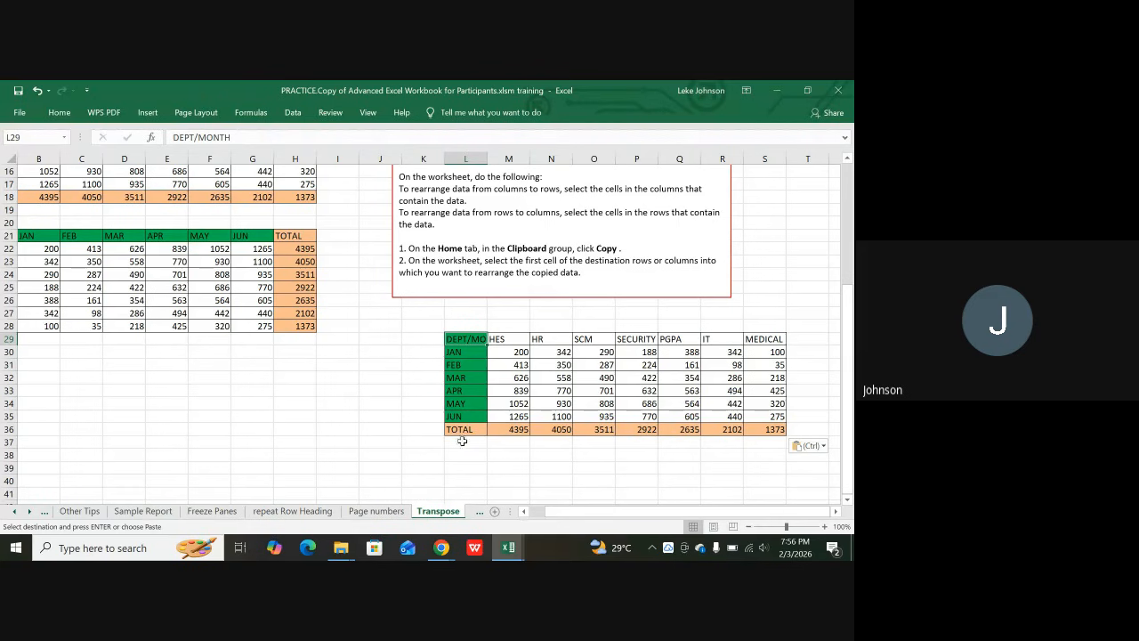
- Revisit the repeat Row Heading and Page numbers sheets
click(278, 514)
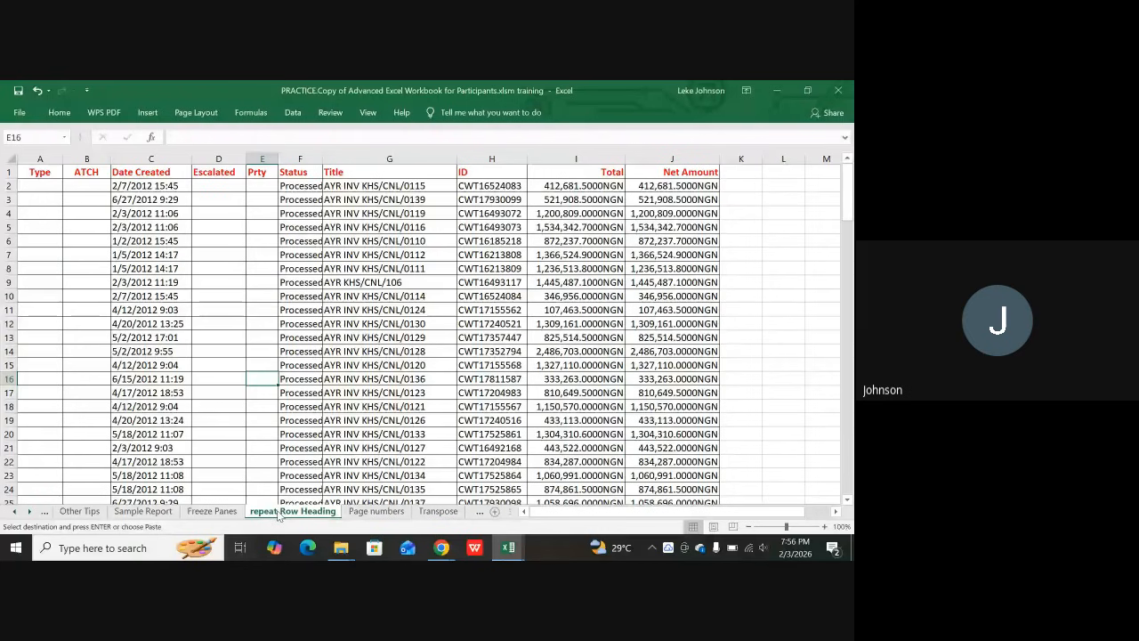
click(375, 516)
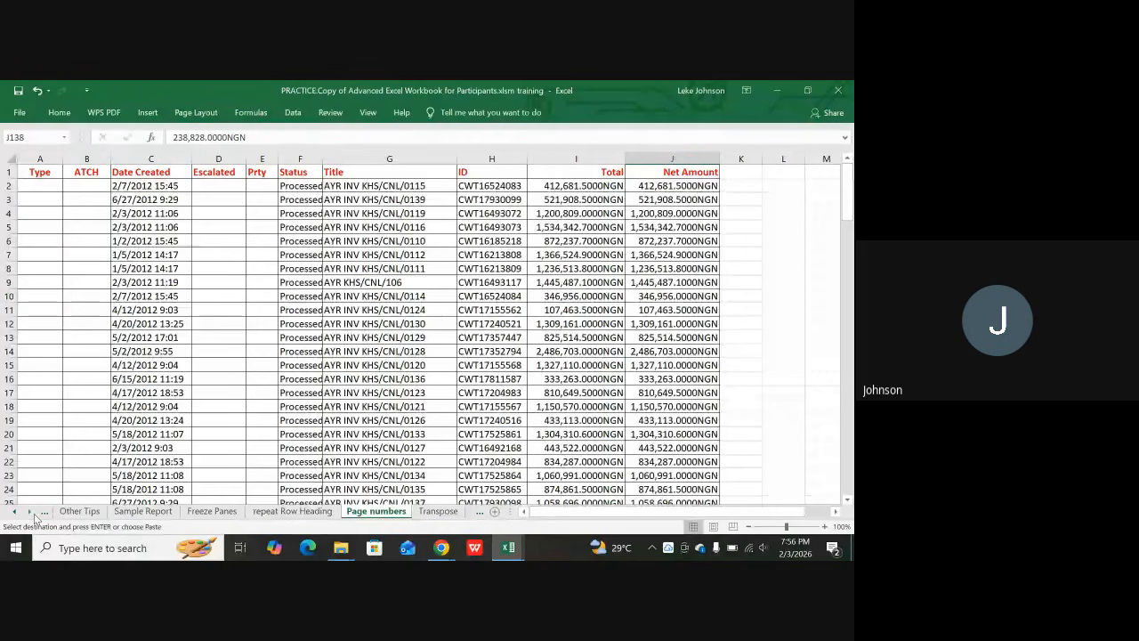
- Open the crude change schedule sheet further along the workbook
click(31, 513)
click(31, 513)
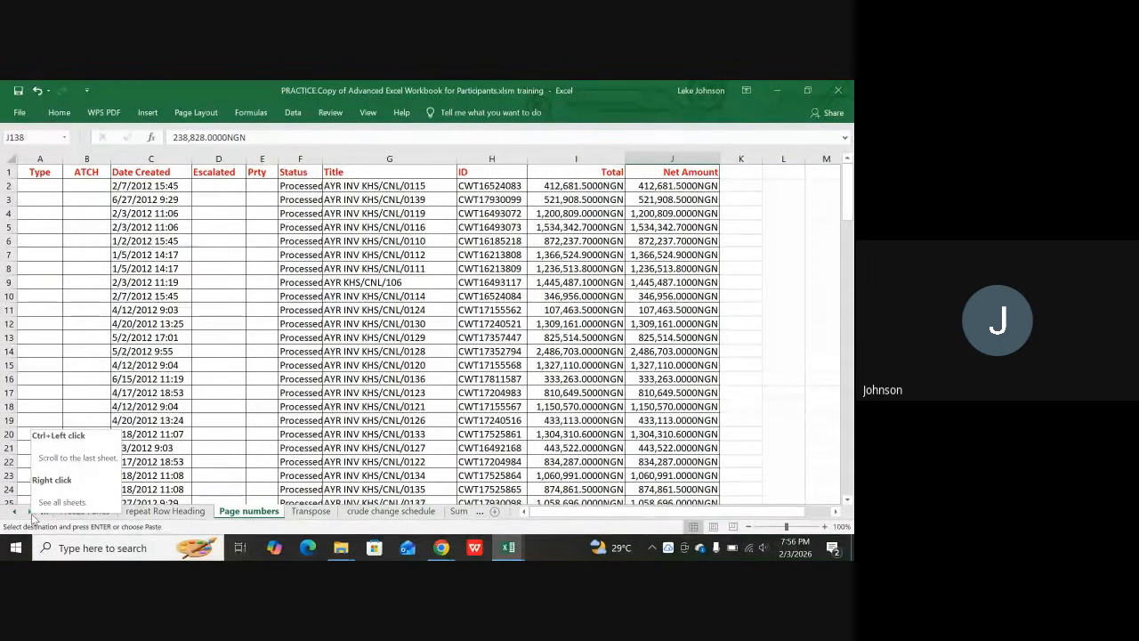
click(31, 514)
click(32, 515)
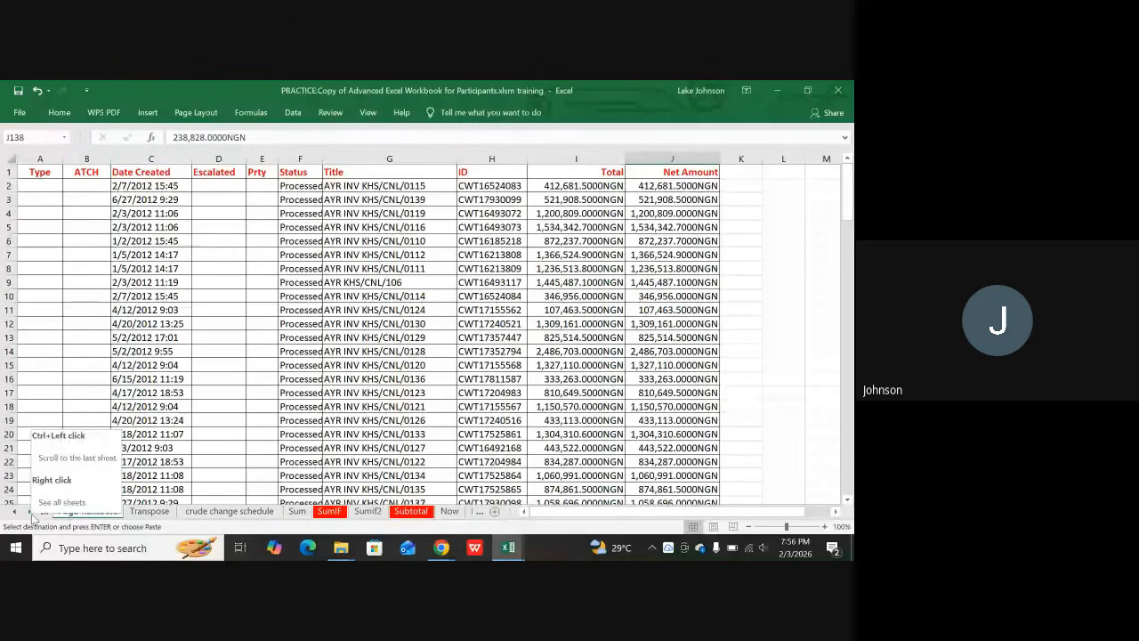
click(32, 514)
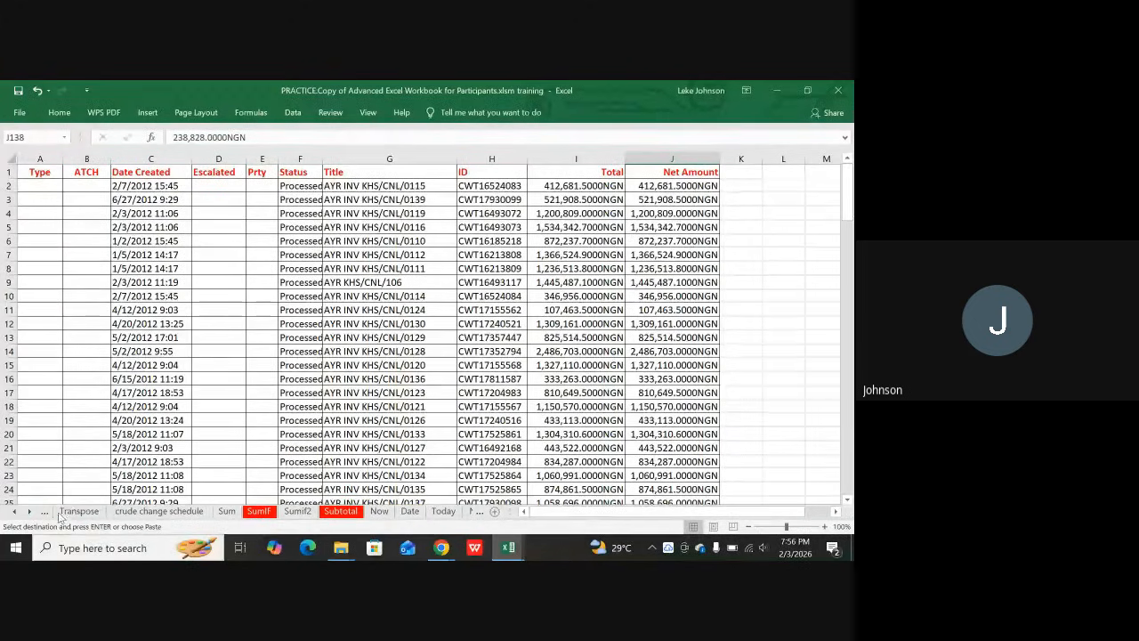
click(133, 512)
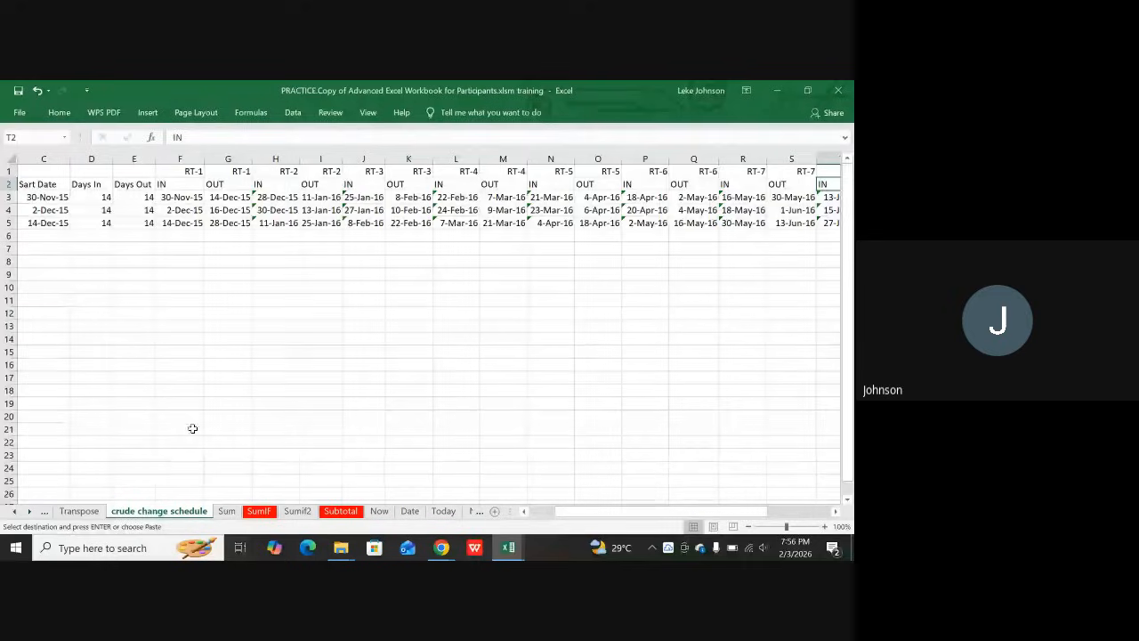
- Examine the start date, Days In and Days Out columns of the rotation schedule
click(303, 210)
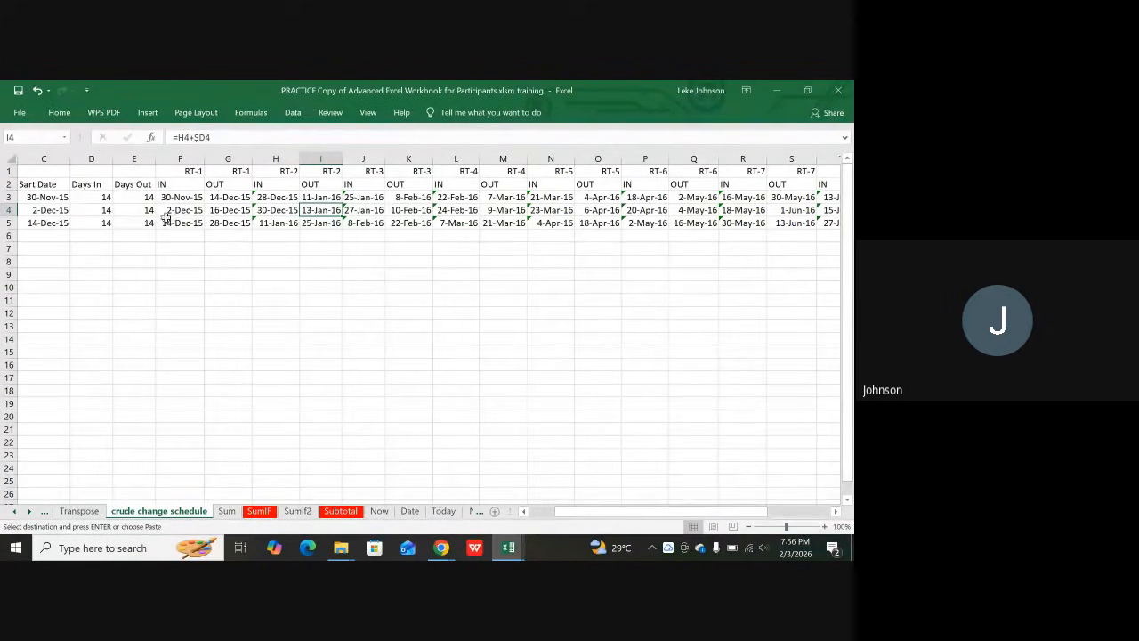
click(48, 184)
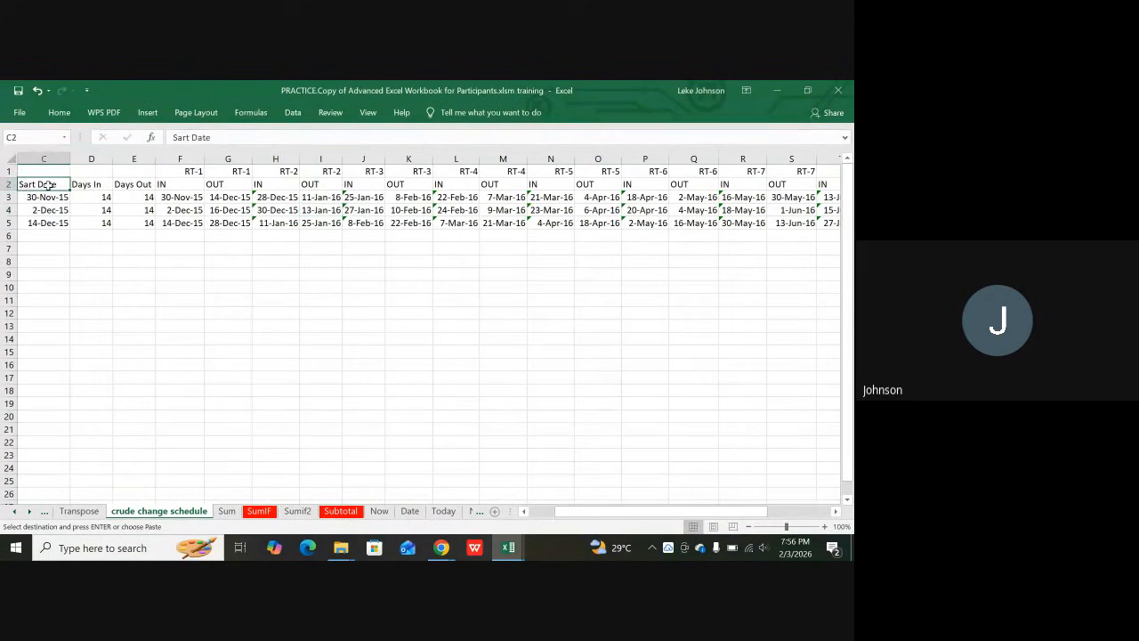
click(50, 199)
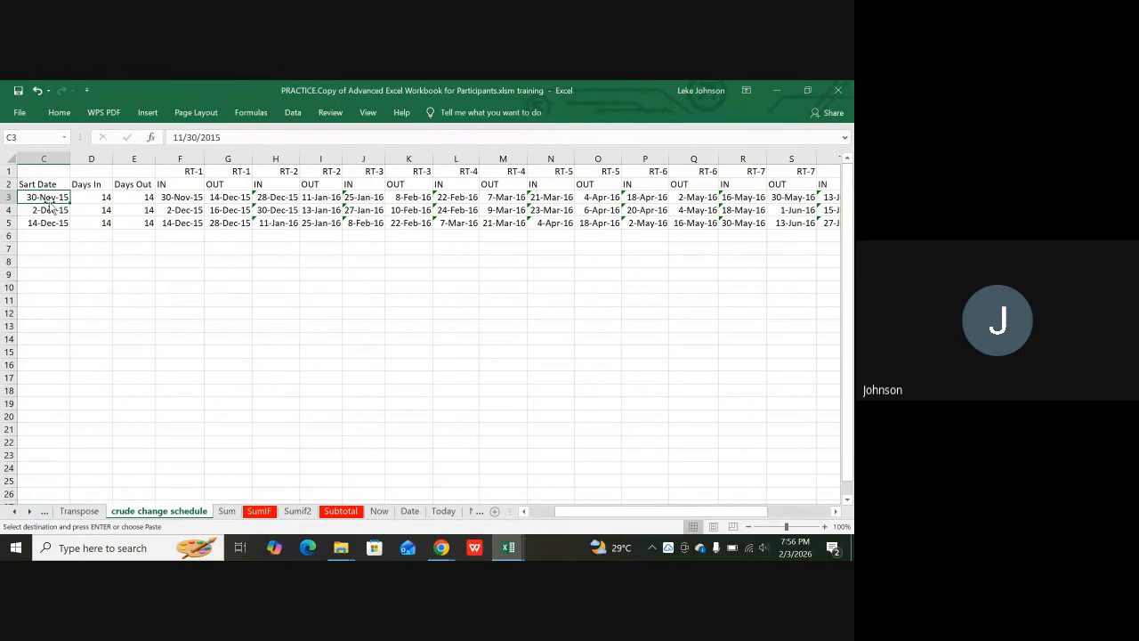
click(91, 184)
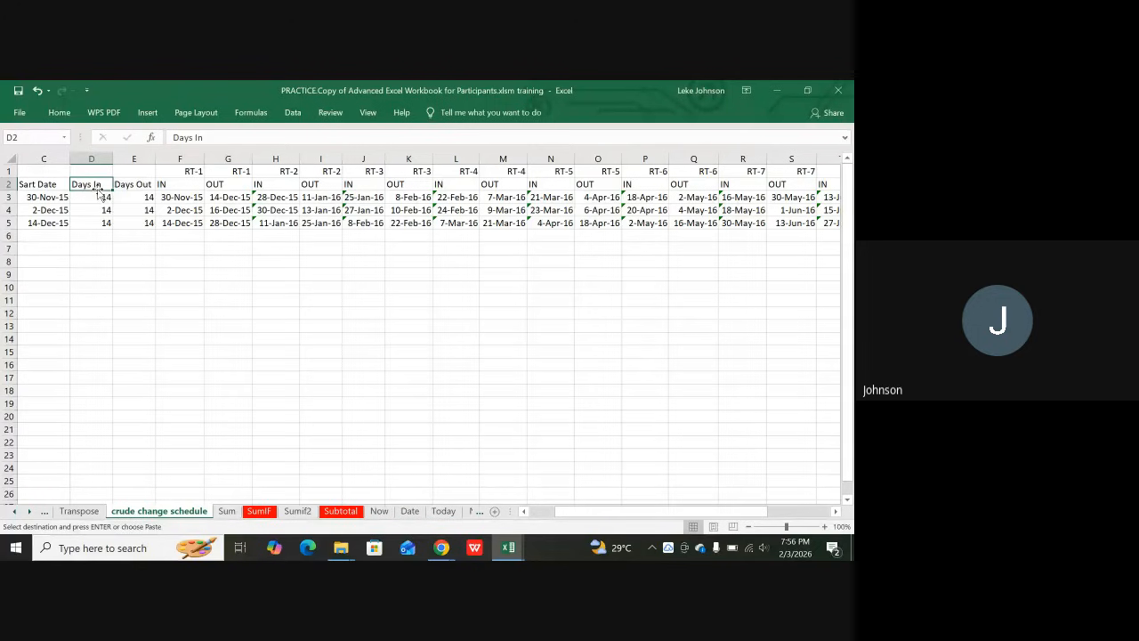
click(131, 183)
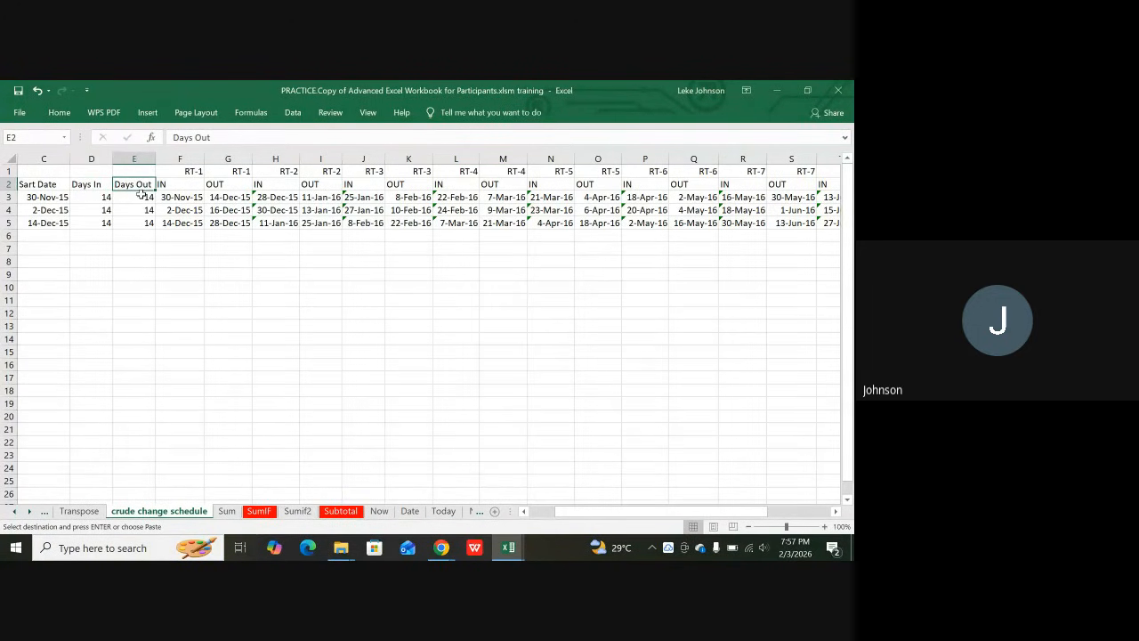
click(140, 195)
click(143, 211)
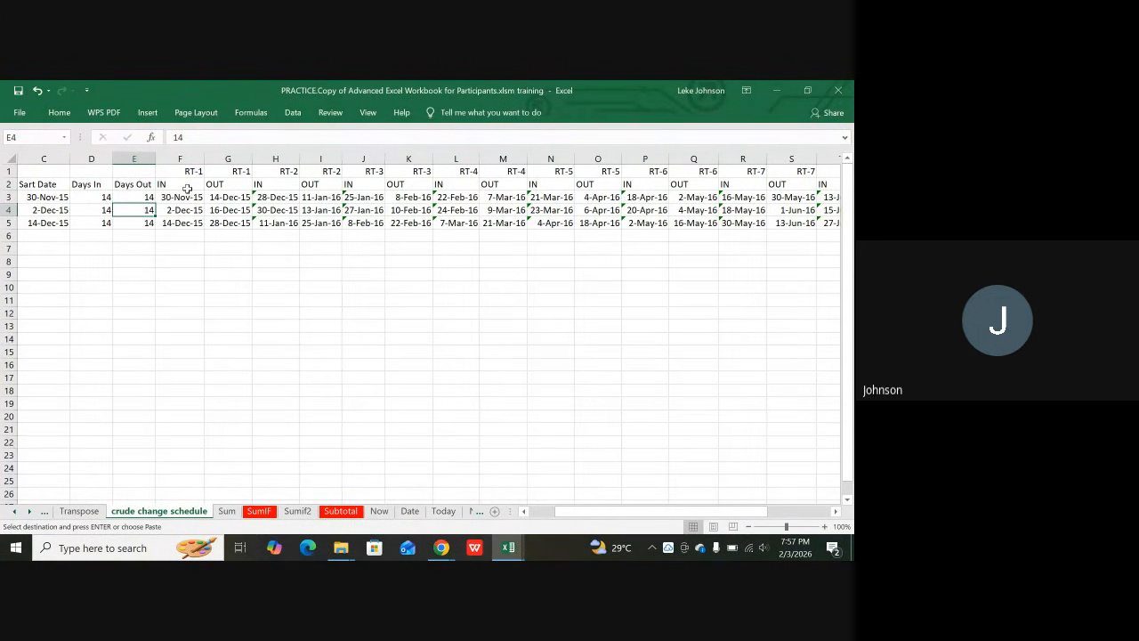
- Inspect the RT-1 IN and OUT formulas in F3 and G3
click(187, 186)
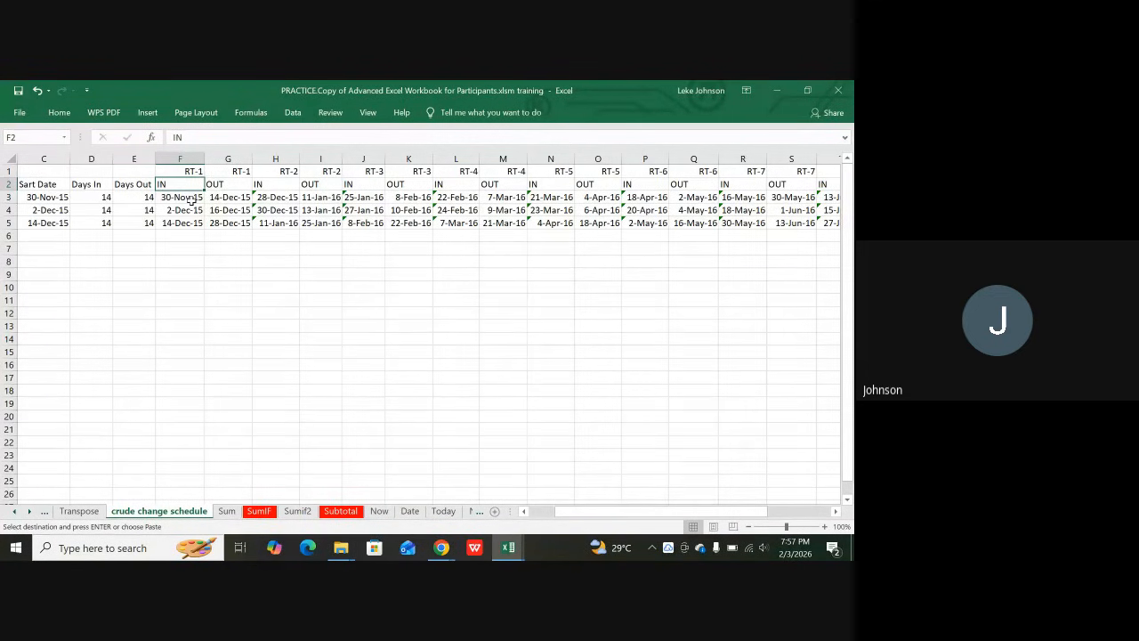
click(193, 197)
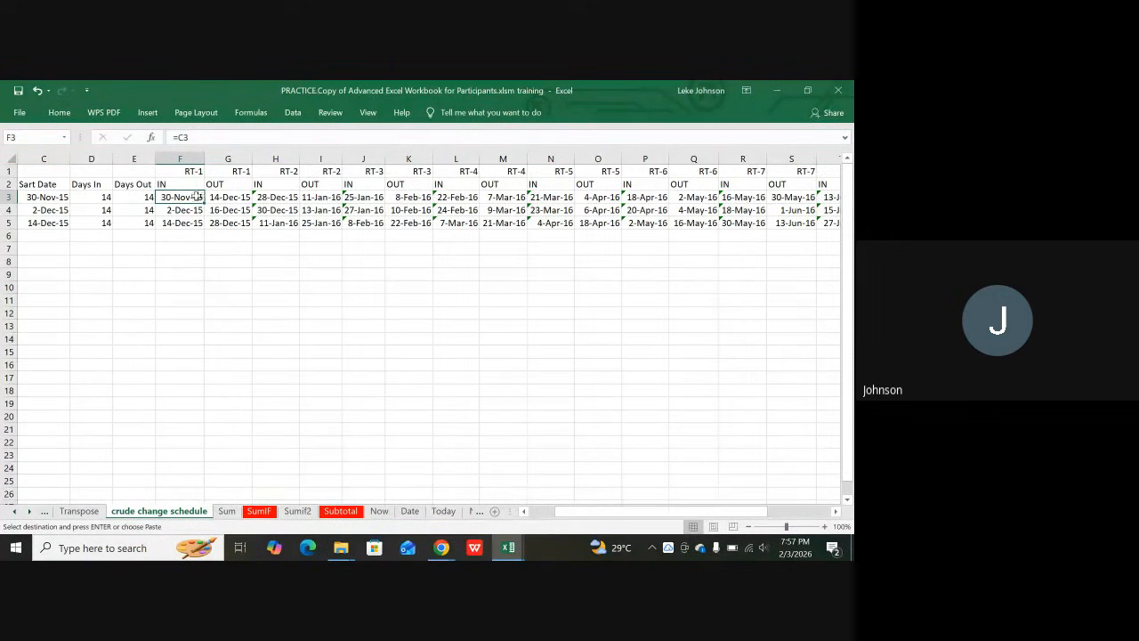
click(236, 199)
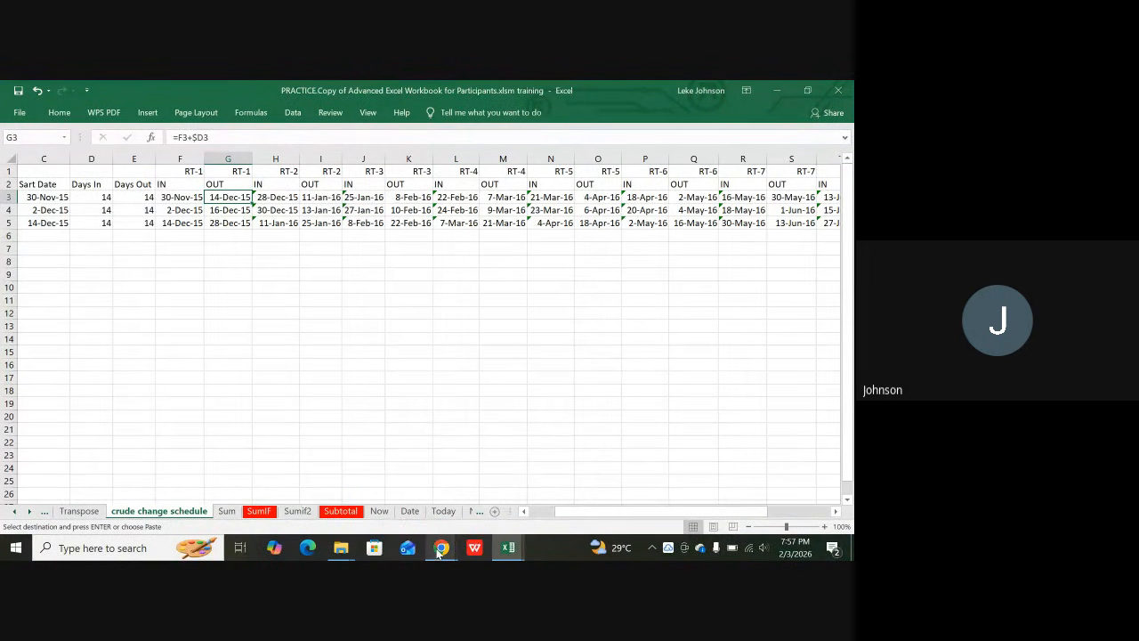
- Switch to the Google Meet class in Chrome to check the participants, and return to the practice workbook in Excel
mouse_move(439, 549)
click(391, 481)
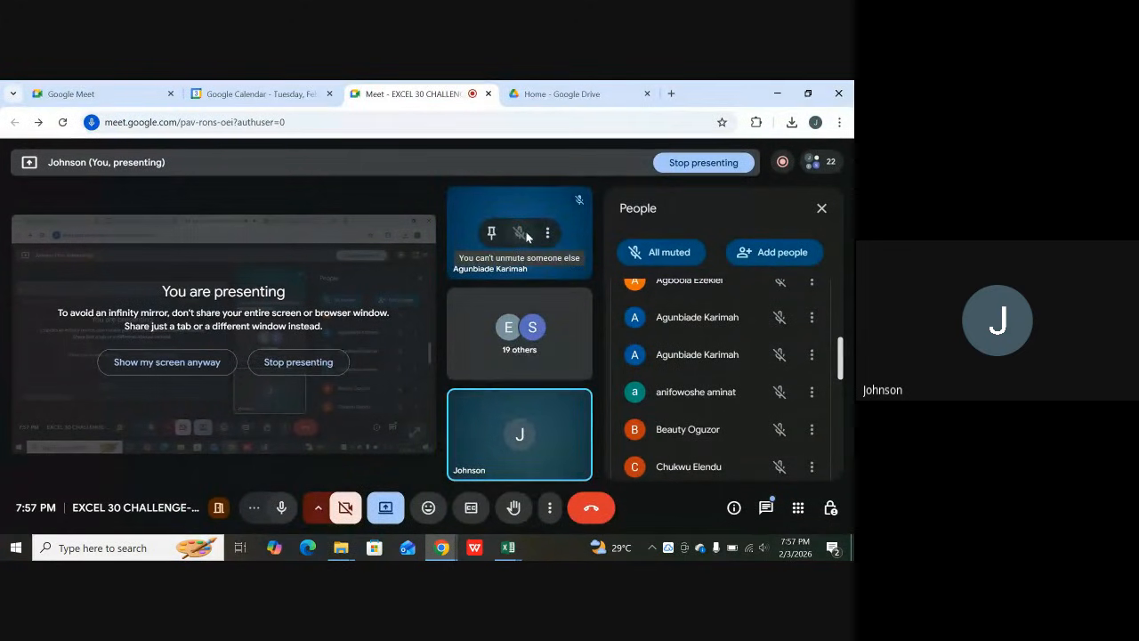
click(511, 548)
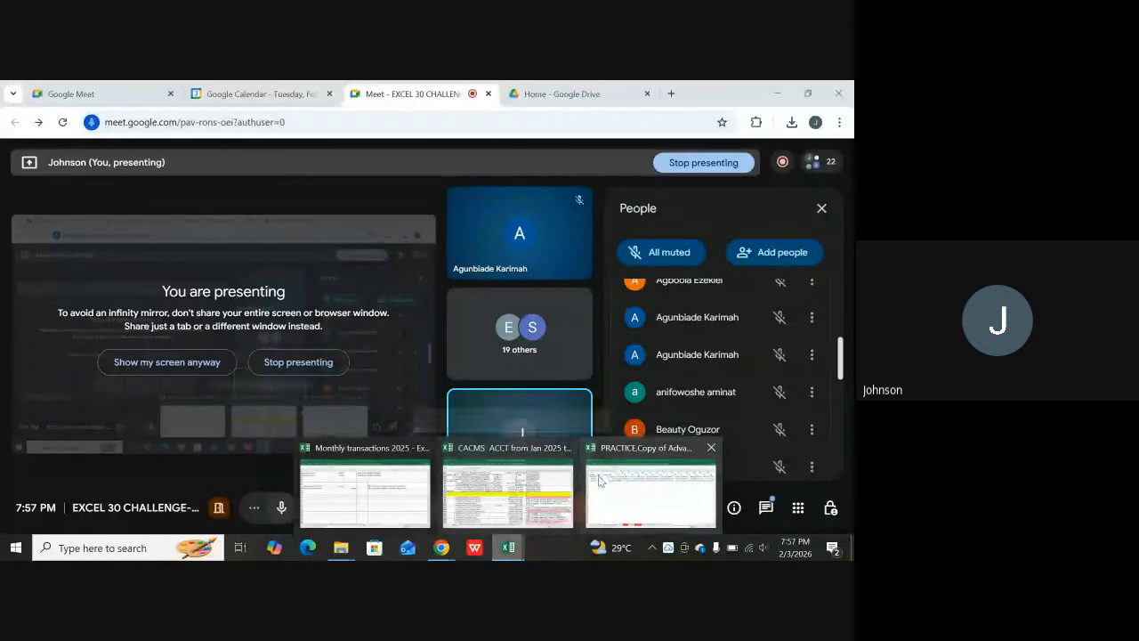
click(624, 488)
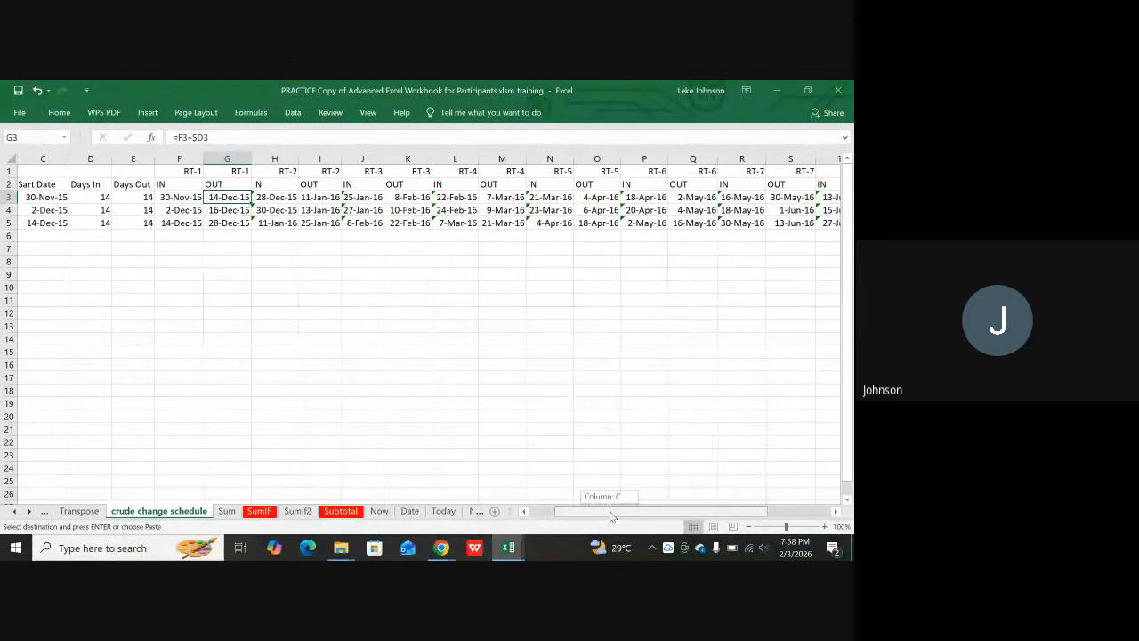
- Review the full width of the rotation schedule, from the later rotations back to the Surname column
drag(614, 510, 727, 507)
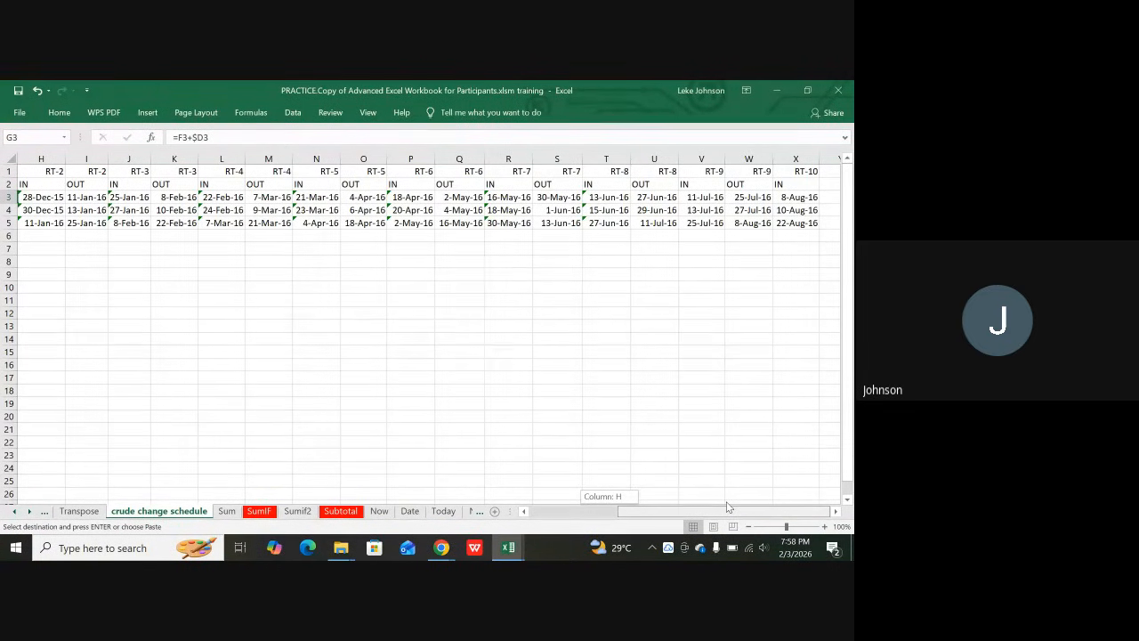
drag(727, 506, 552, 502)
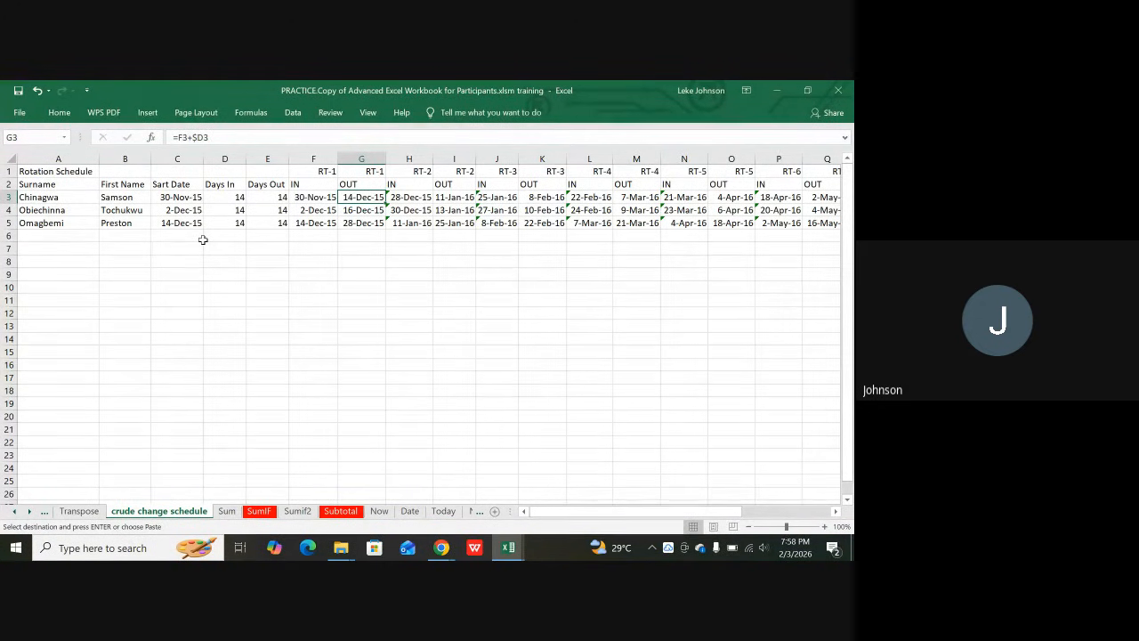
click(36, 183)
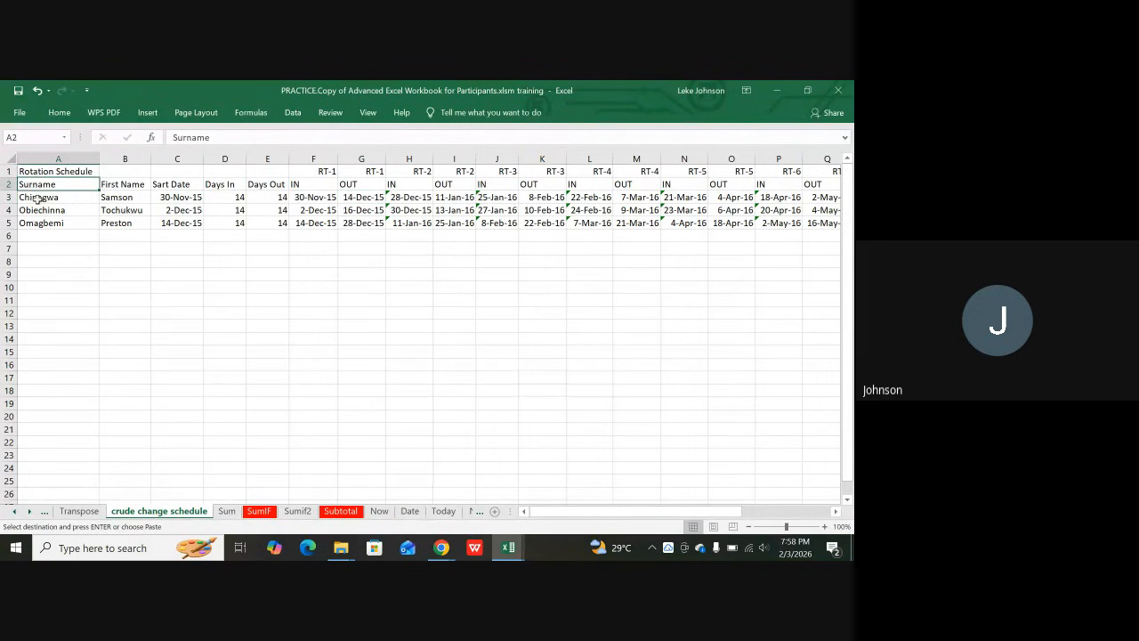
click(40, 198)
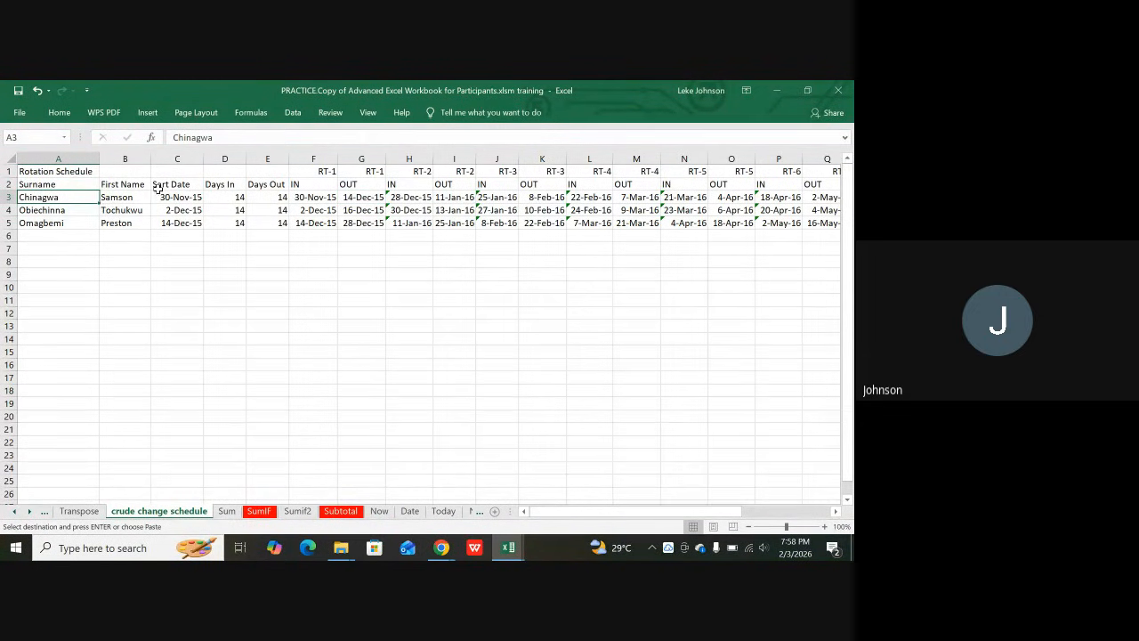
- Check the start date of each of the three staff members in C3 to C5
click(185, 196)
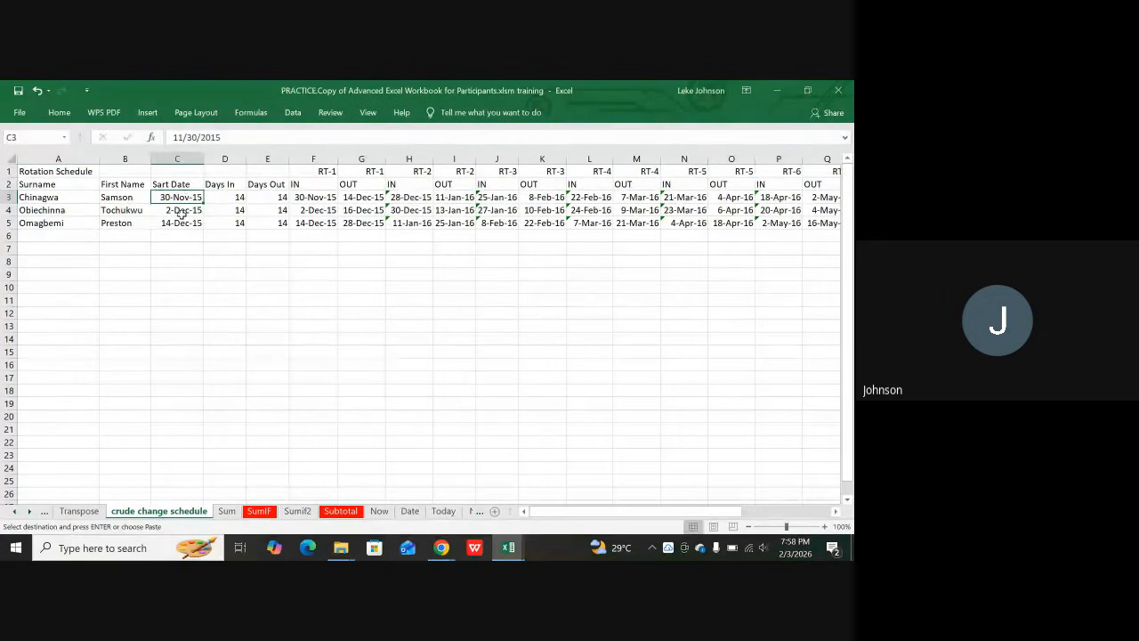
click(181, 211)
click(181, 223)
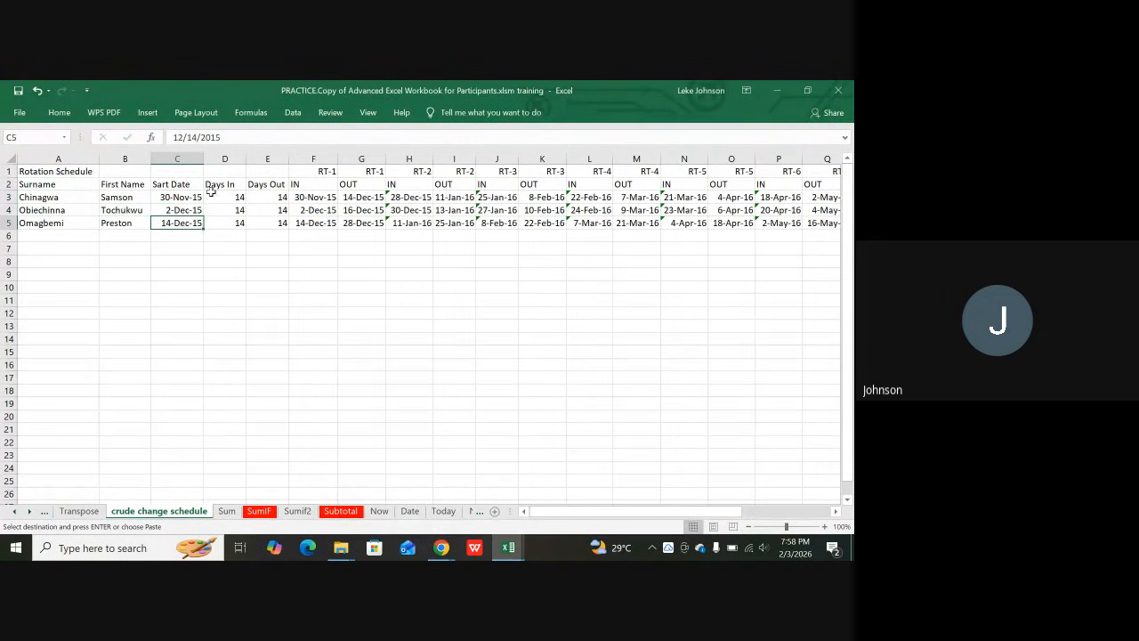
- Check the Days In and Days Out values for all three staff rows
click(214, 187)
click(238, 195)
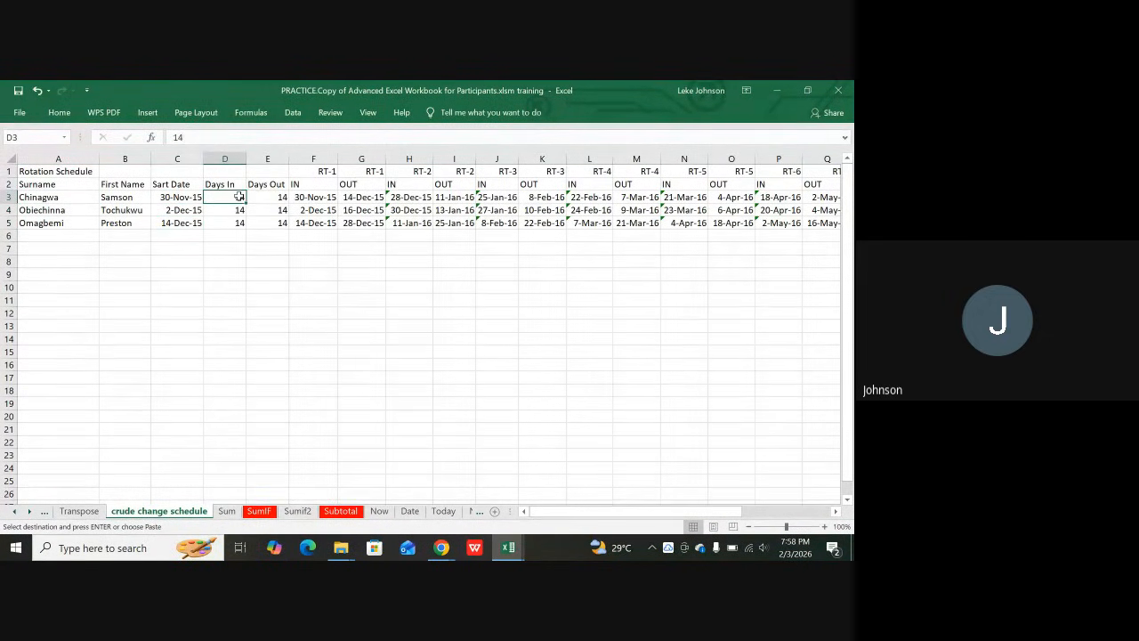
click(233, 208)
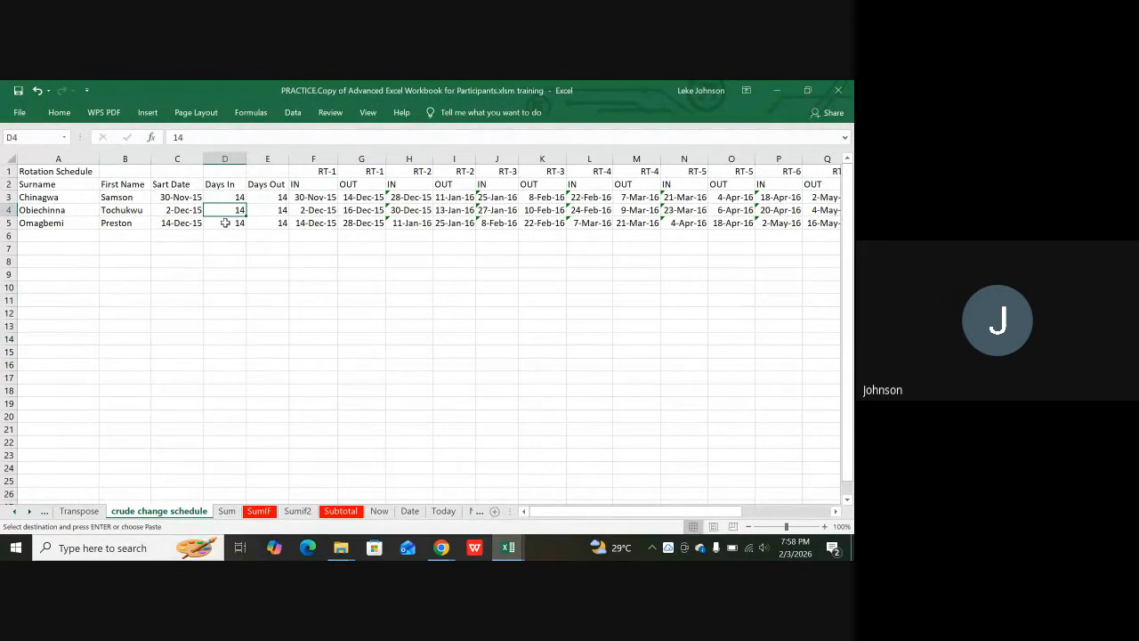
click(227, 222)
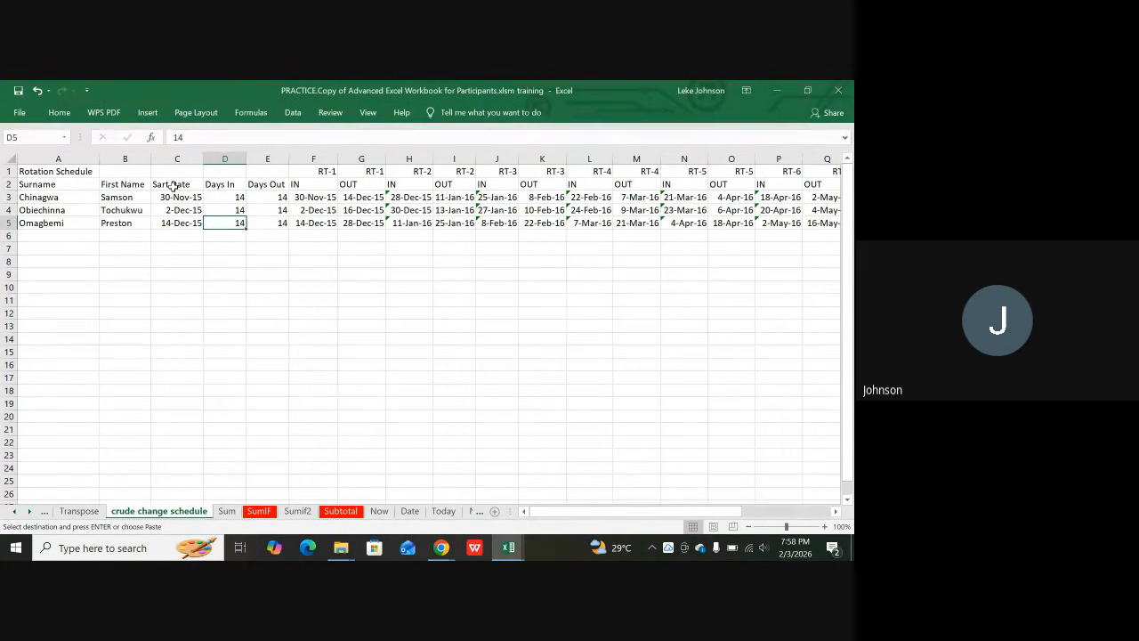
click(278, 195)
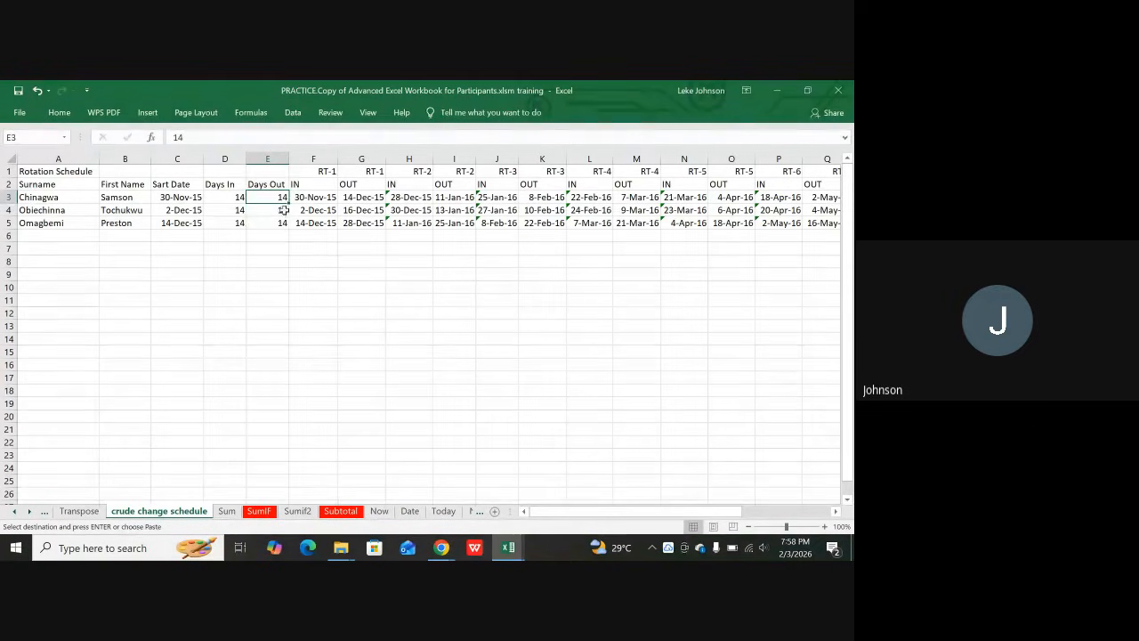
click(283, 210)
click(280, 221)
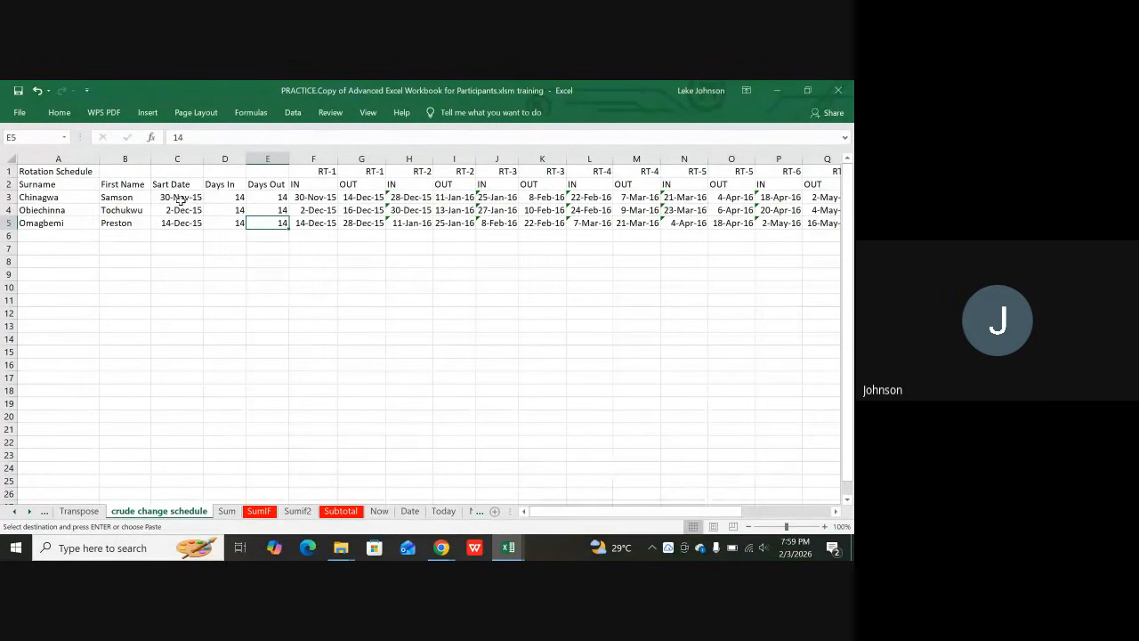
- Compare the start dates in column C with the RT-1 IN formula in F3
drag(182, 183, 183, 222)
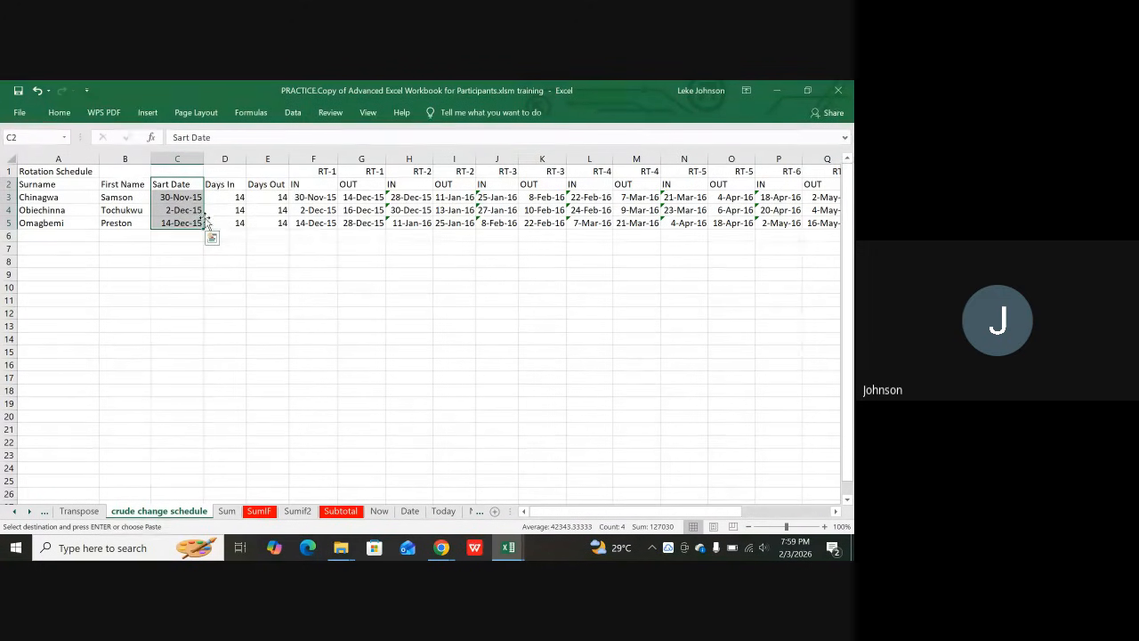
click(315, 197)
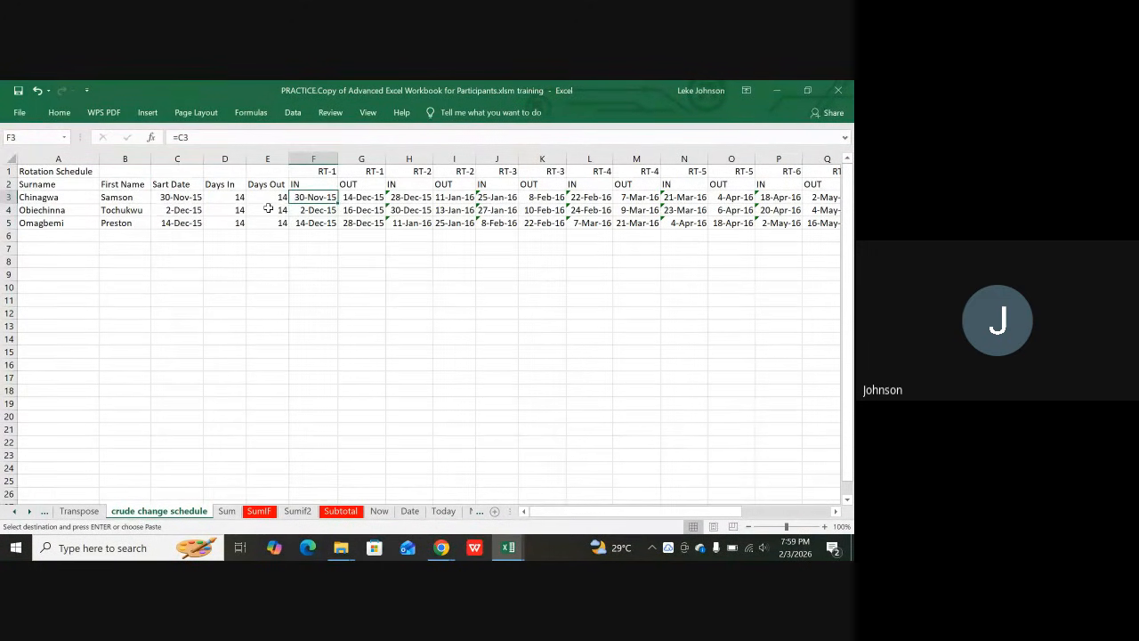
click(169, 199)
click(321, 199)
- Trace the RT-1 OUT formula in G3 to the IN date in F3 and the Days In value in D3
click(353, 194)
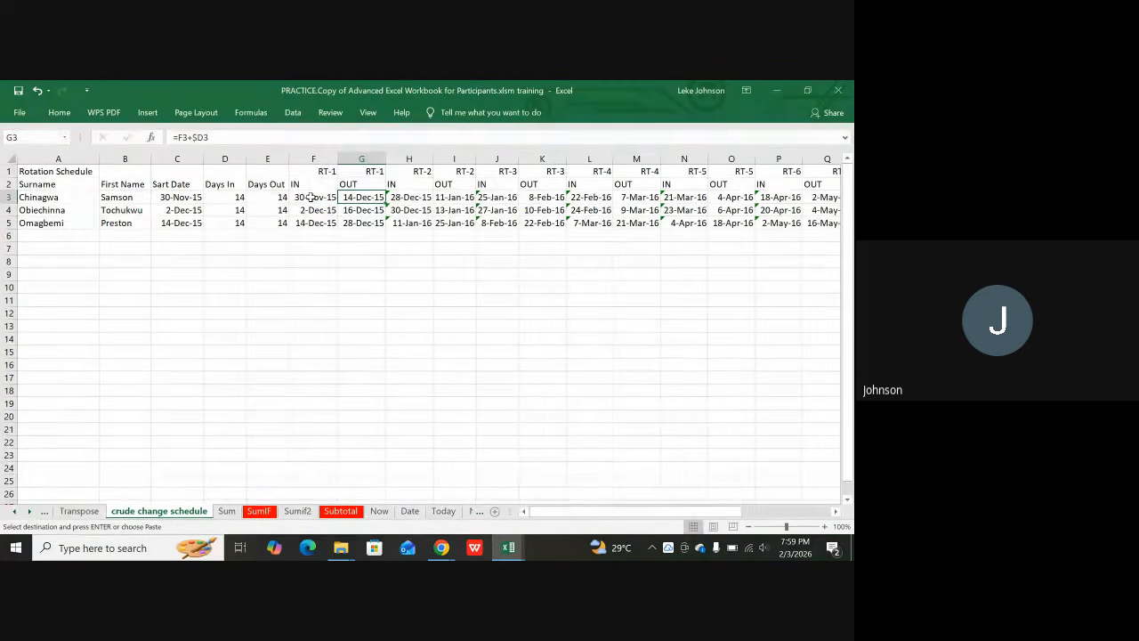
click(311, 197)
click(369, 197)
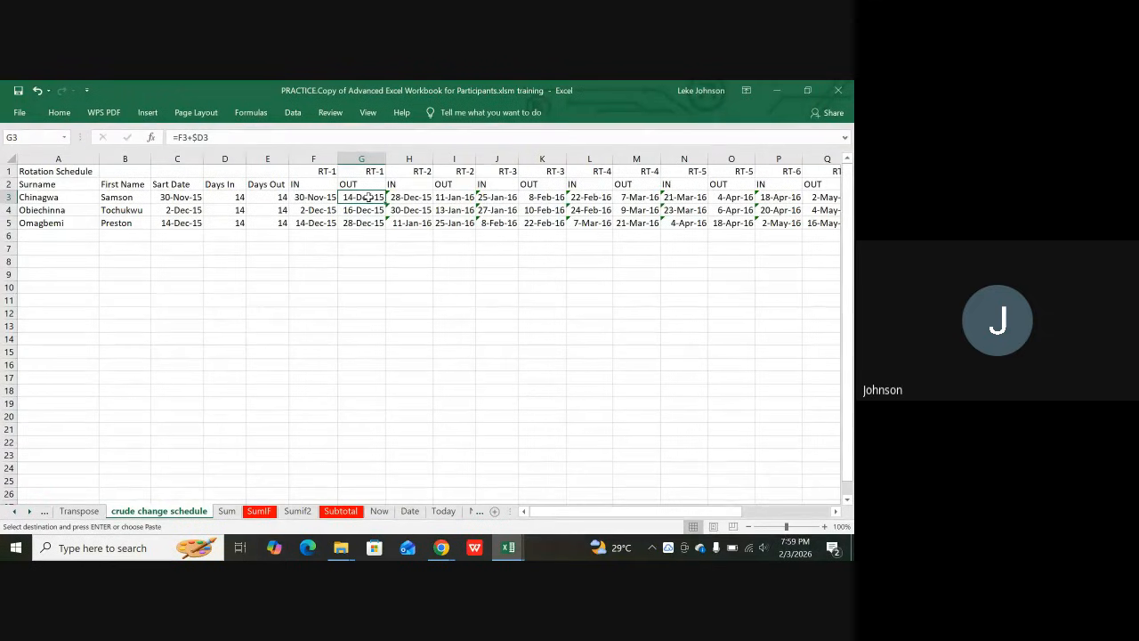
click(238, 198)
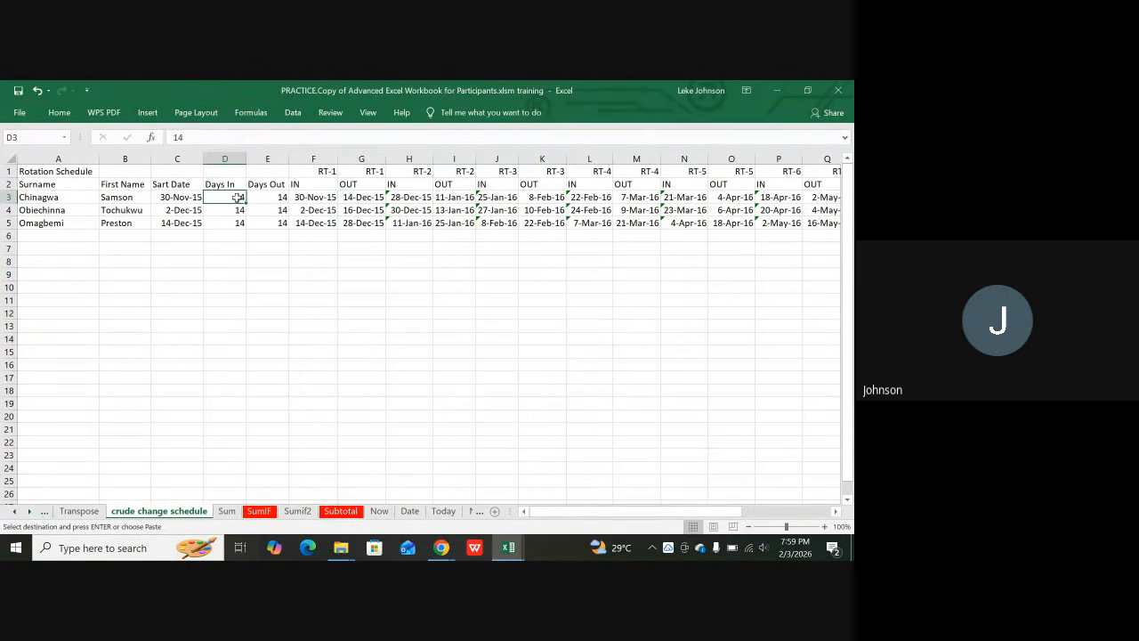
click(354, 197)
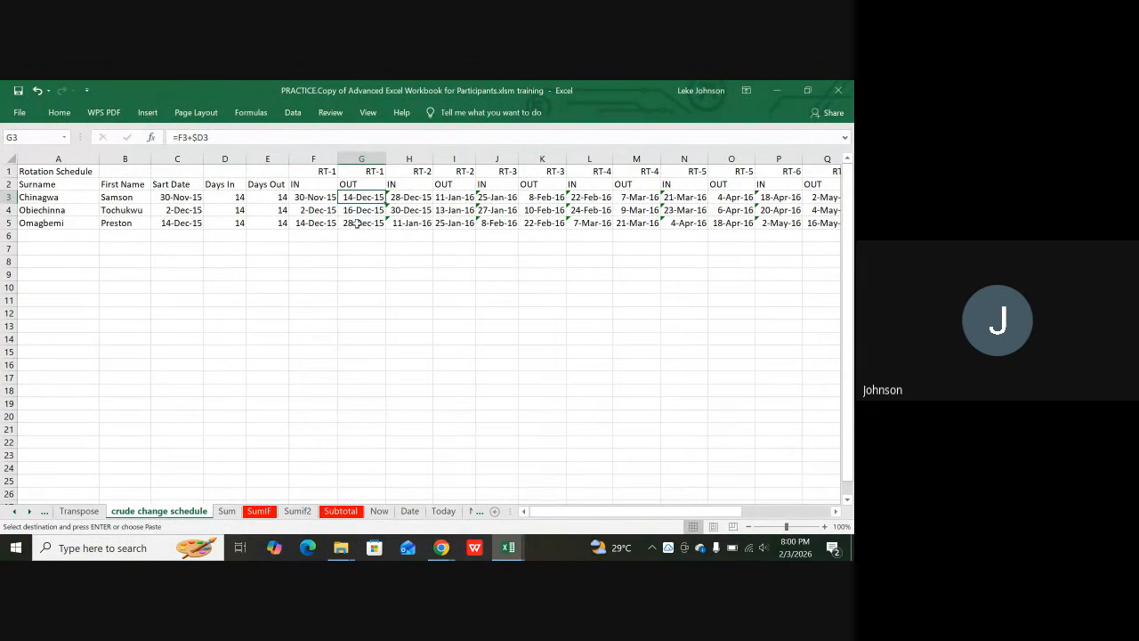
- Inspect the RT-1 OUT formulas in G4 and G5 and the RT-2 IN formula in H3
click(361, 212)
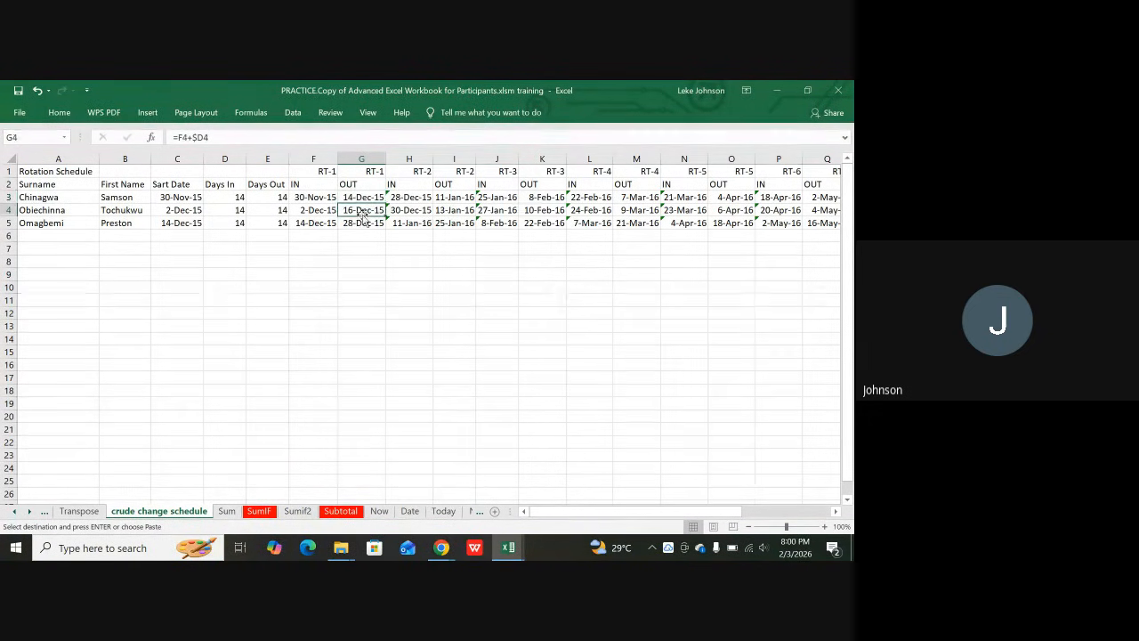
click(363, 223)
click(410, 199)
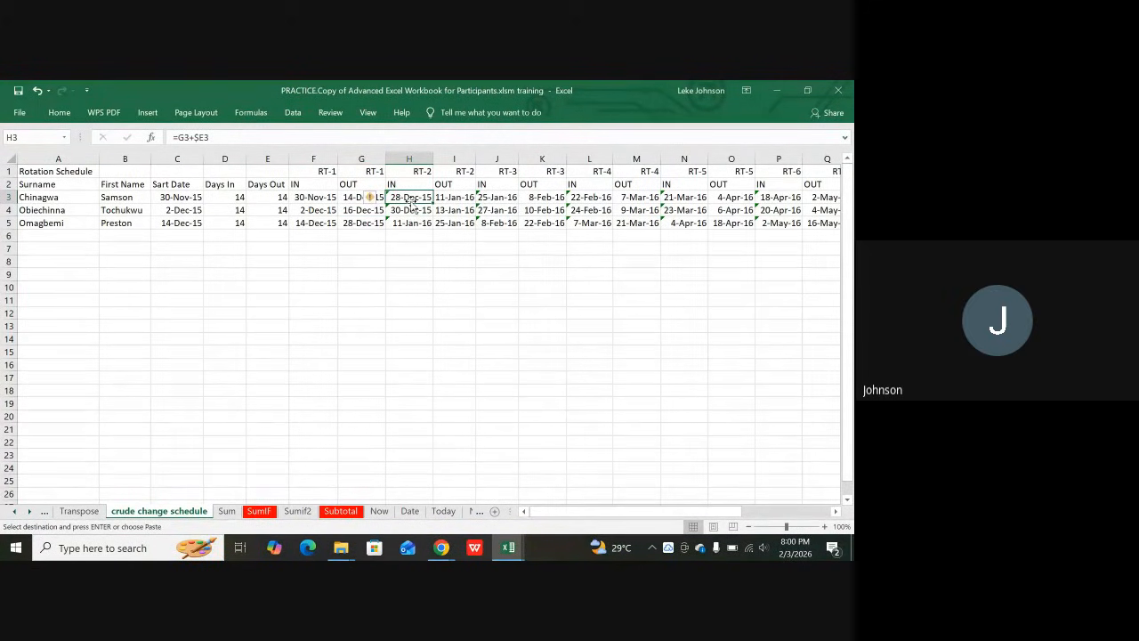
- Compare the formulas in G3, H3 and I3 with the Days In and Days Out values in columns D and E
click(359, 196)
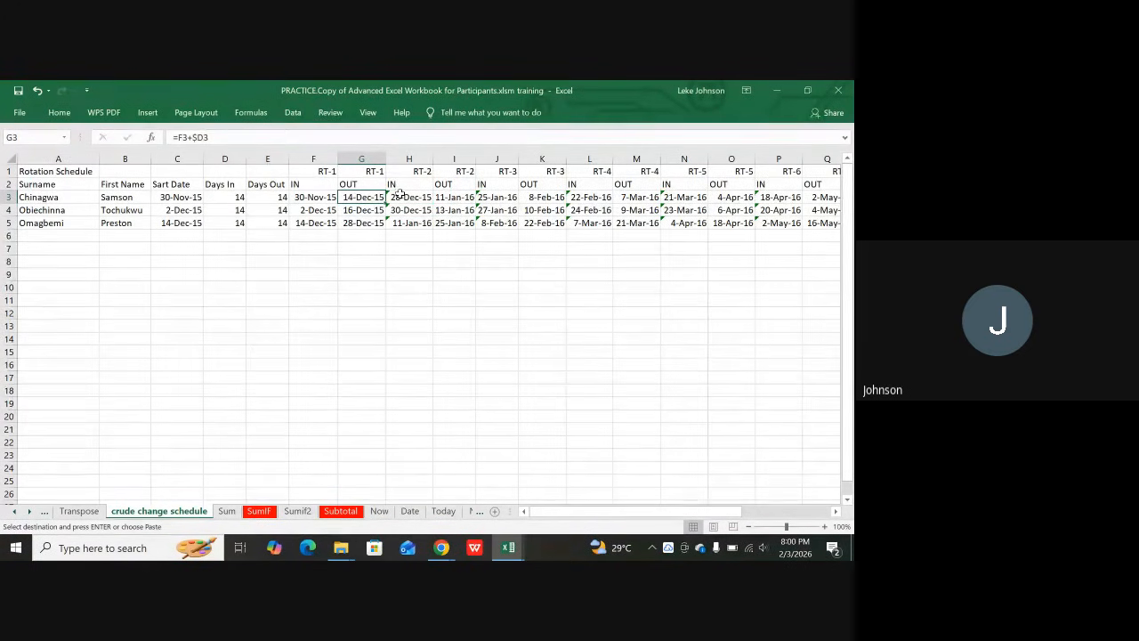
click(401, 196)
click(439, 196)
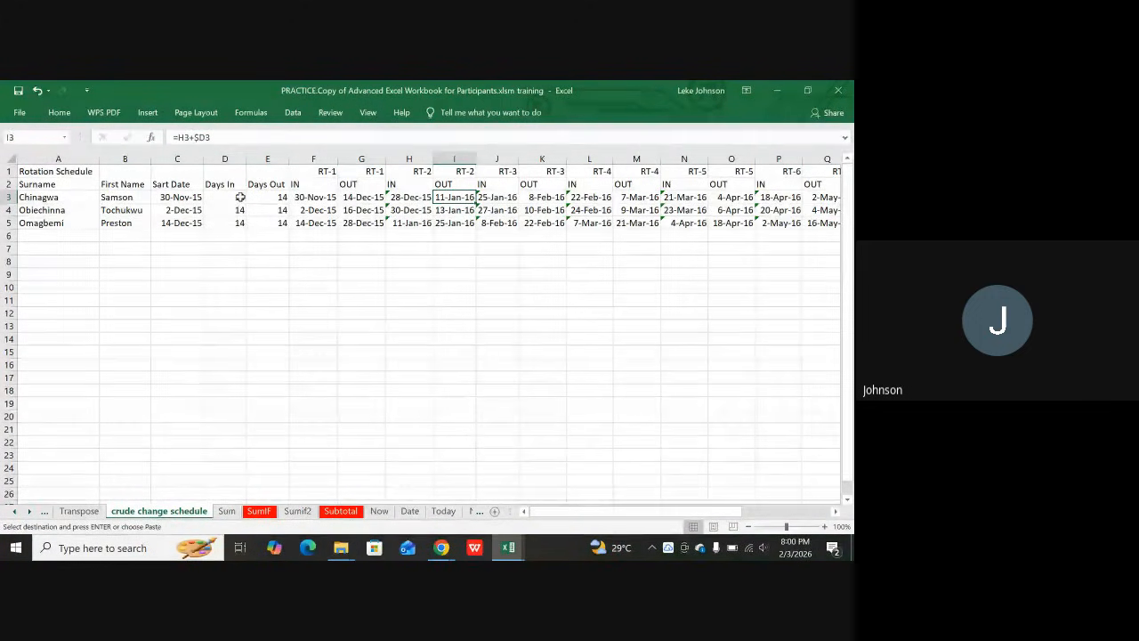
click(267, 194)
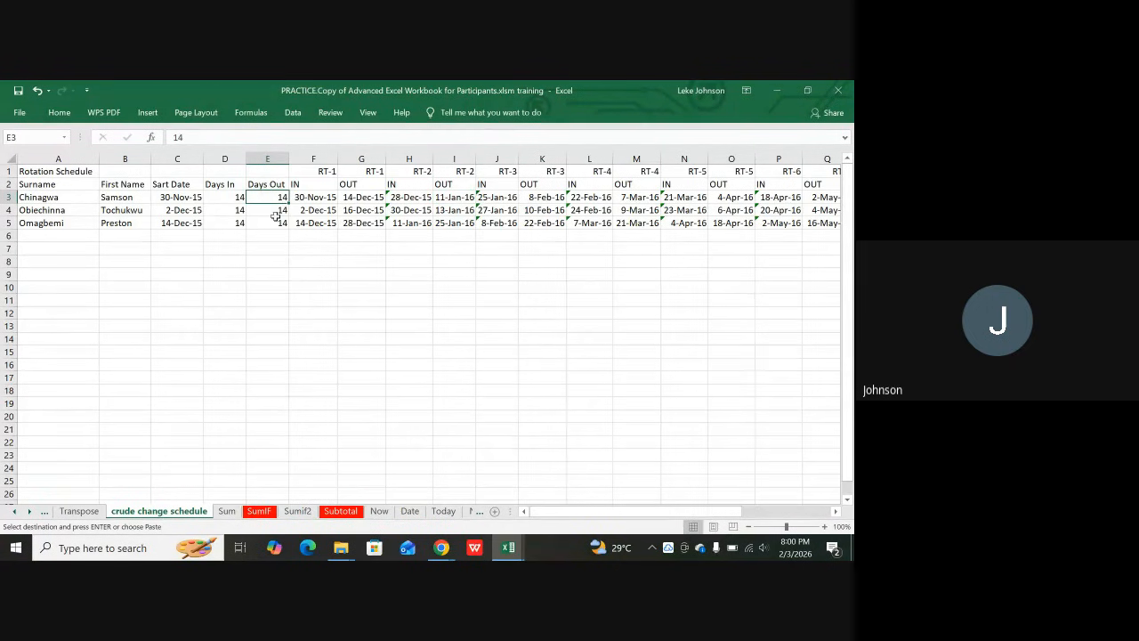
click(278, 212)
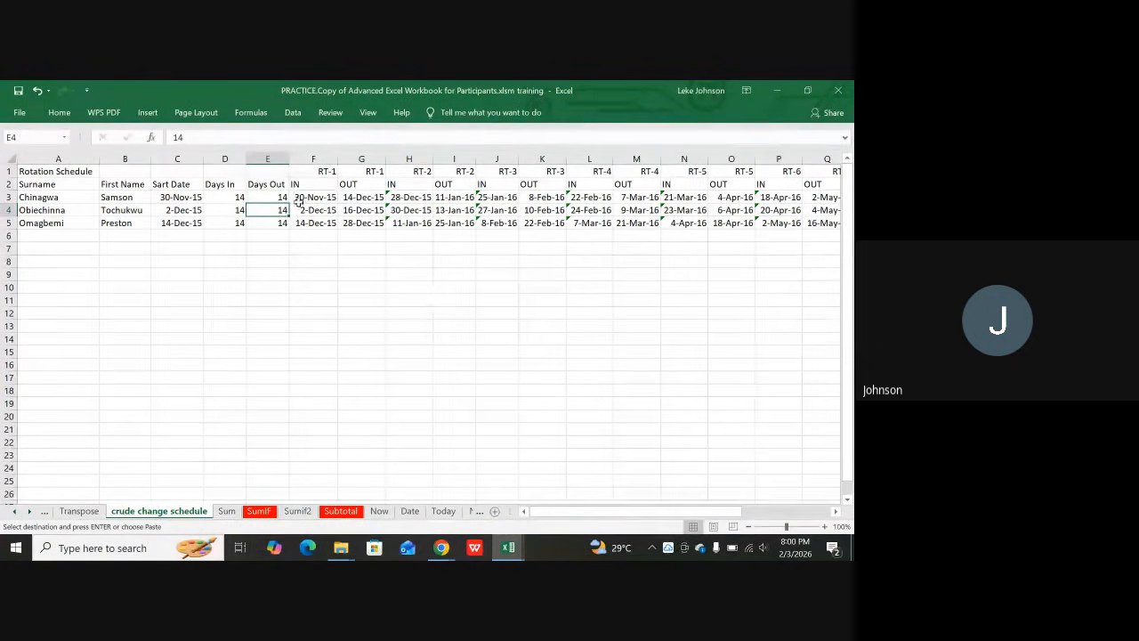
click(238, 198)
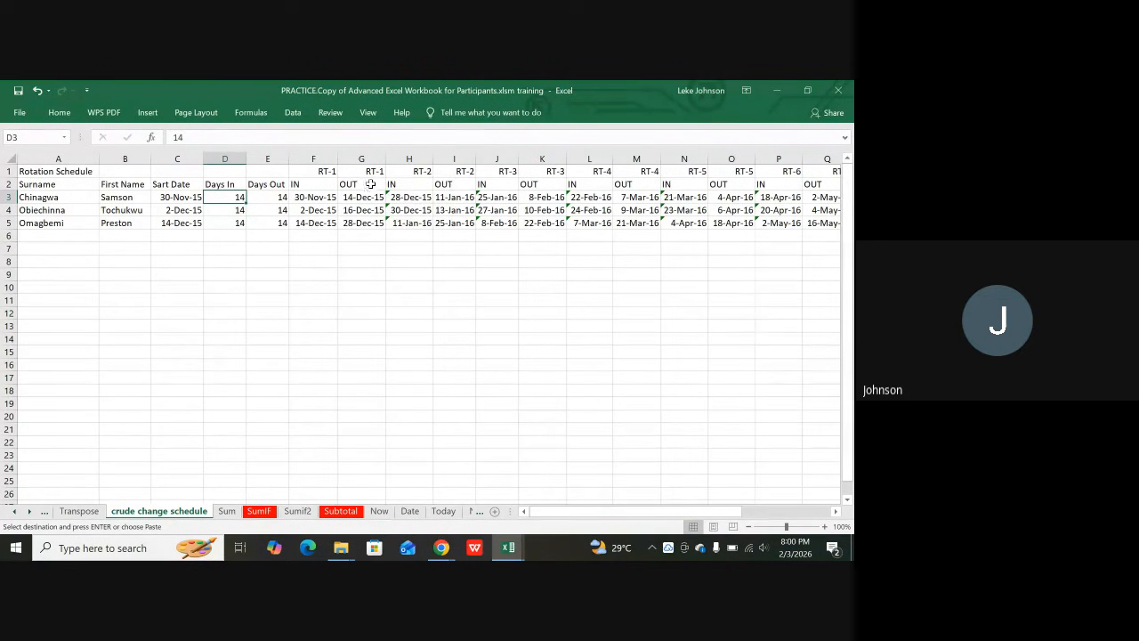
- Follow the alternating IN and OUT formulas along row 3 through H3, I3, J3 and P3
click(419, 198)
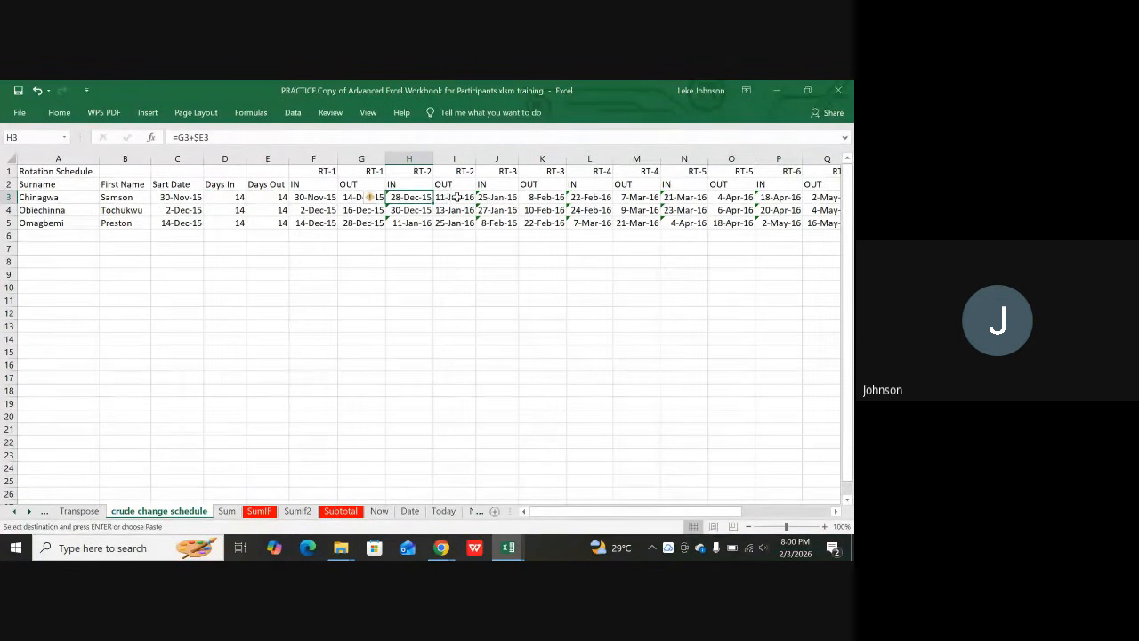
click(451, 198)
click(493, 199)
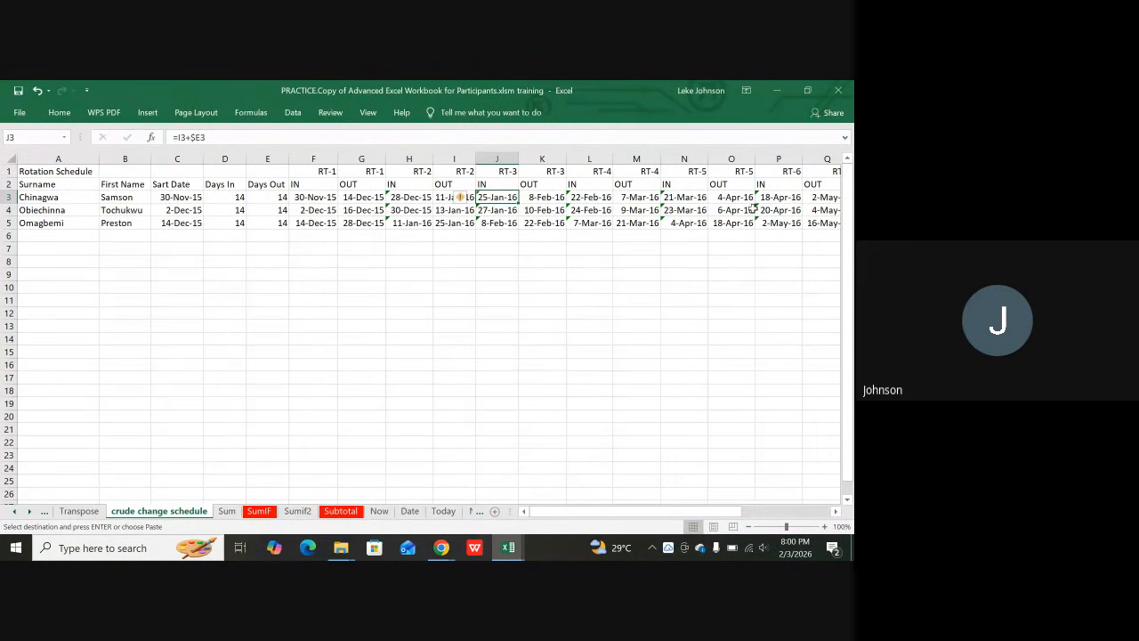
click(776, 197)
key(ctrl+v)
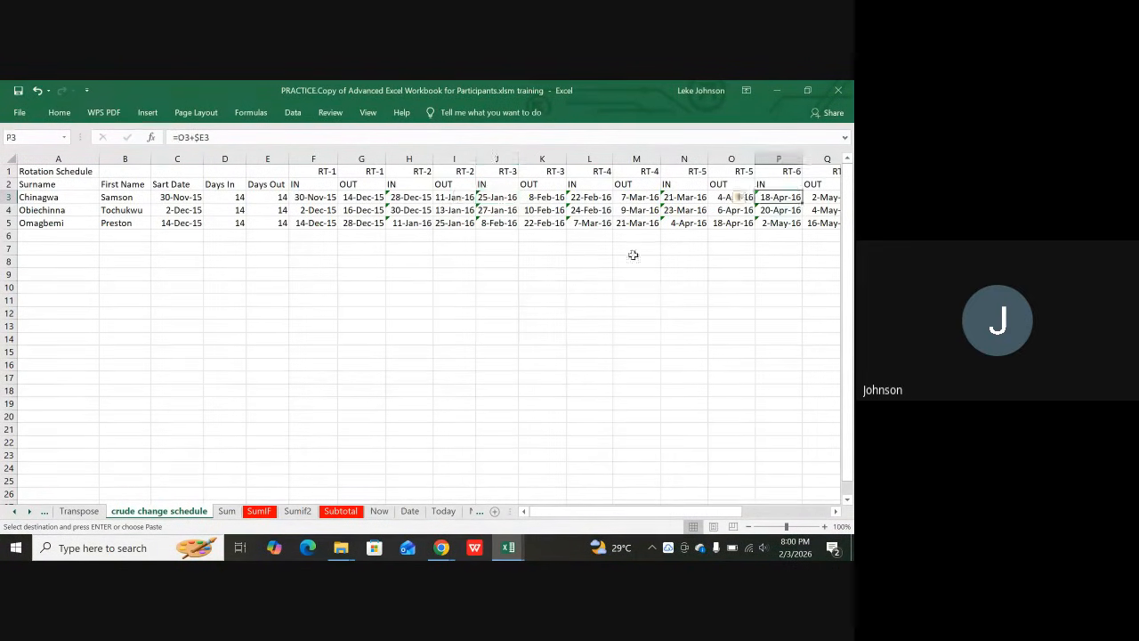
- Open the Function Information sheet near the start of the workbook
click(14, 512)
click(13, 513)
click(13, 513)
click(14, 512)
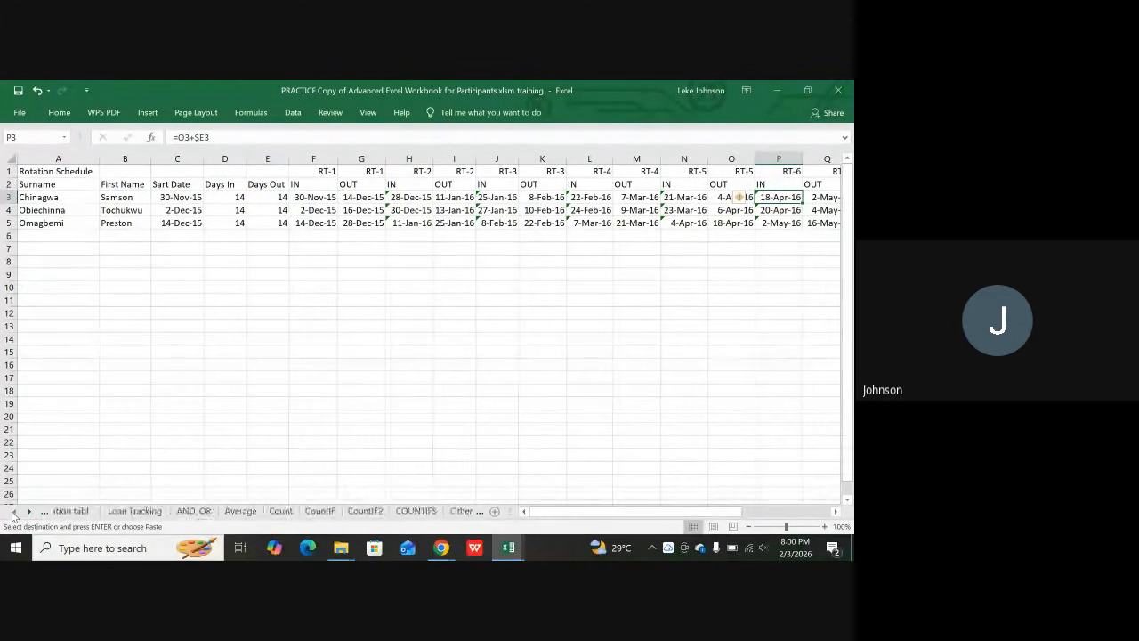
click(14, 513)
click(14, 513)
click(13, 515)
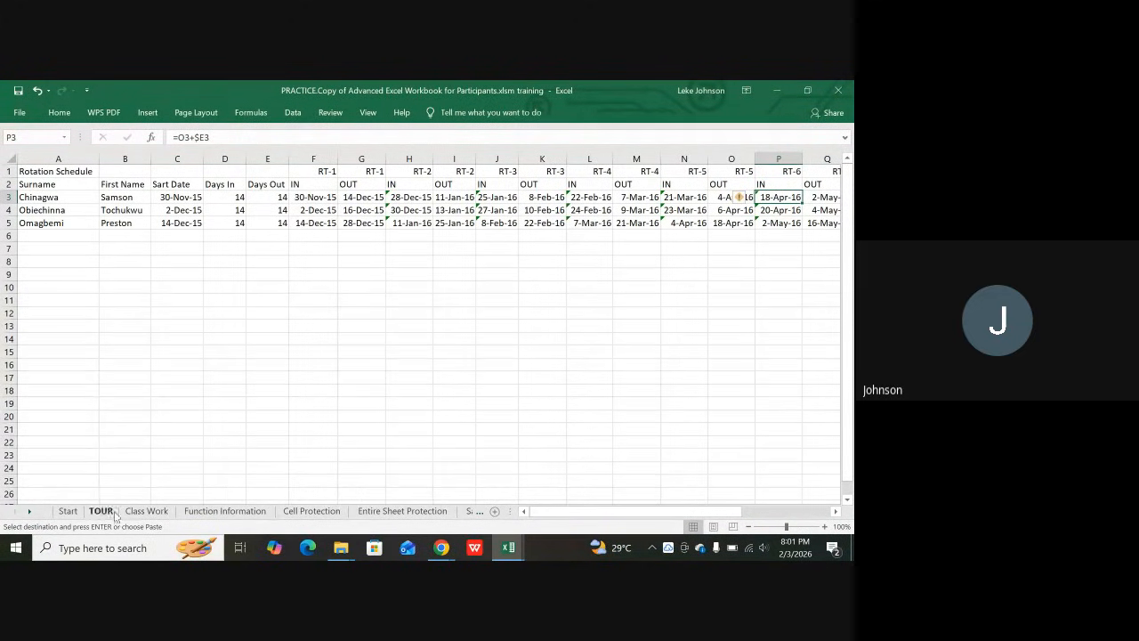
click(224, 511)
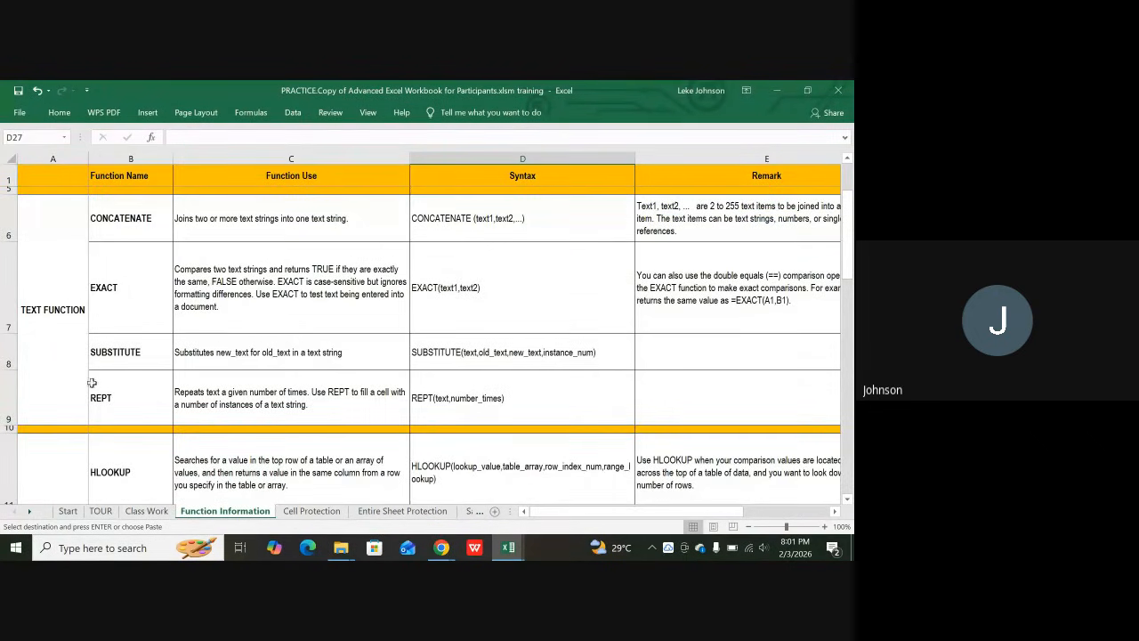
- Skim the function reference from the text functions down to SUBTOTAL at the end of the list
scroll(91, 383, down, 1)
scroll(92, 383, down, 1)
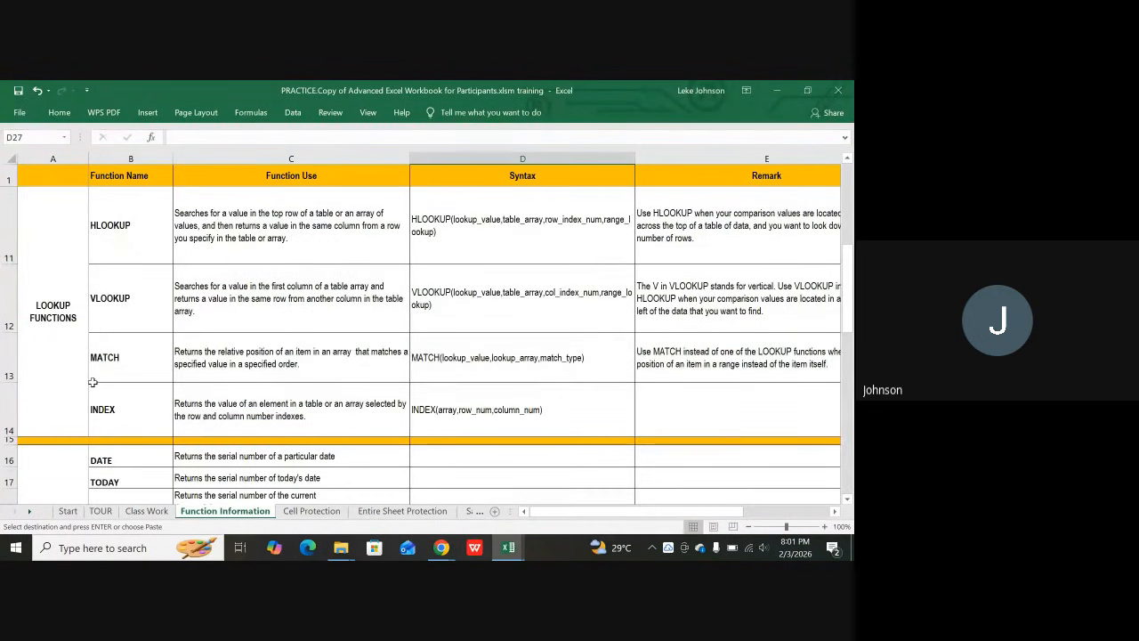
scroll(92, 382, down, 2)
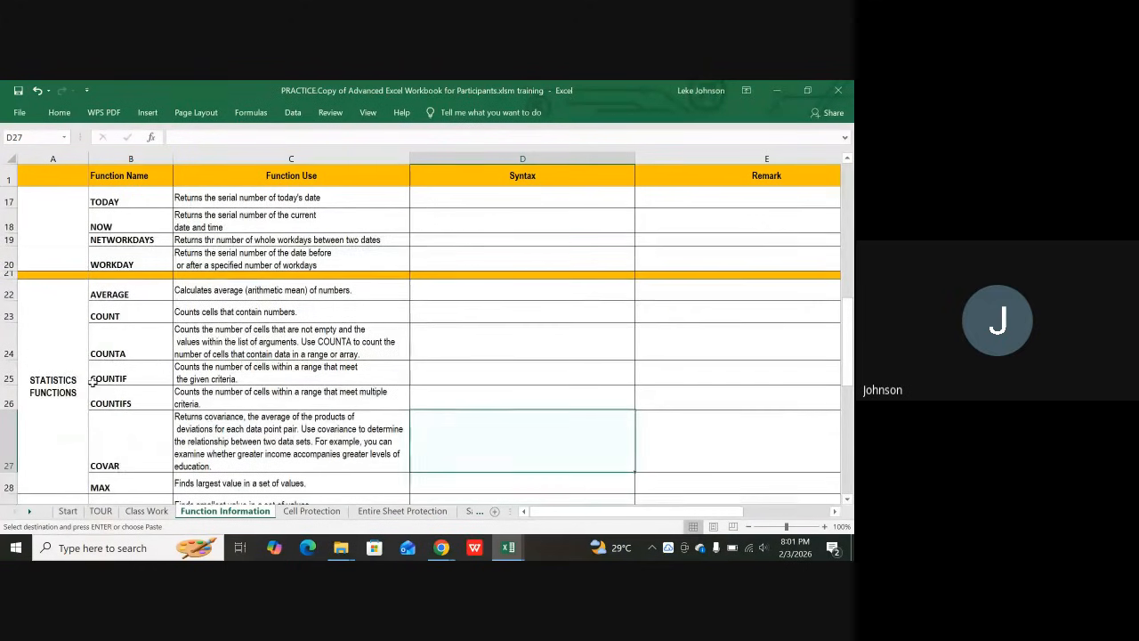
scroll(88, 382, down, 1)
scroll(115, 365, down, 2)
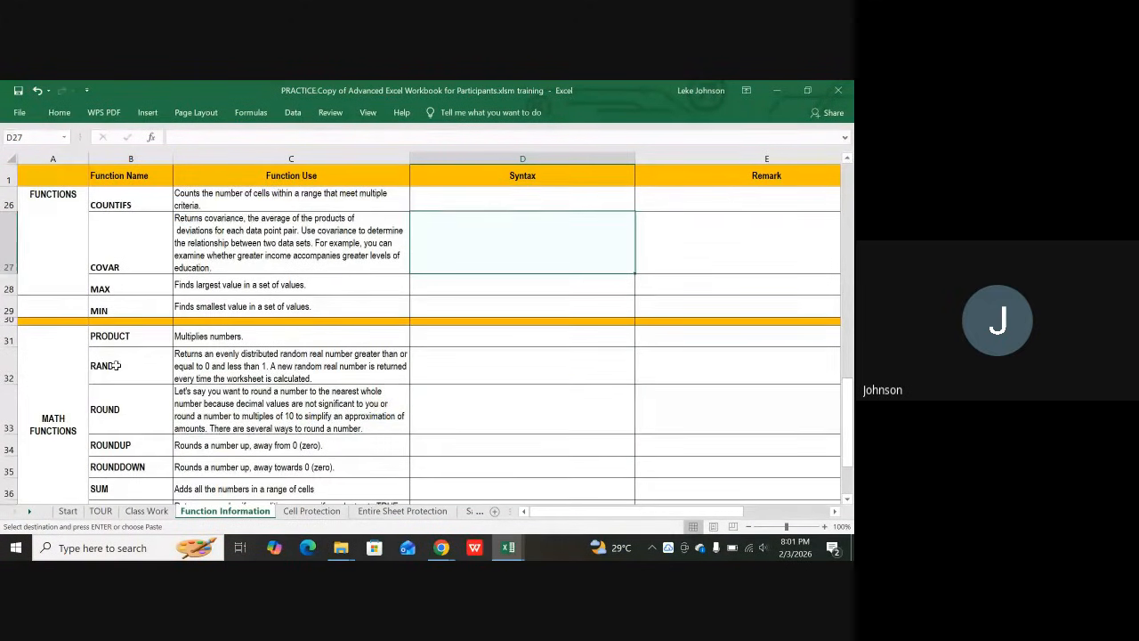
scroll(138, 379, down, 2)
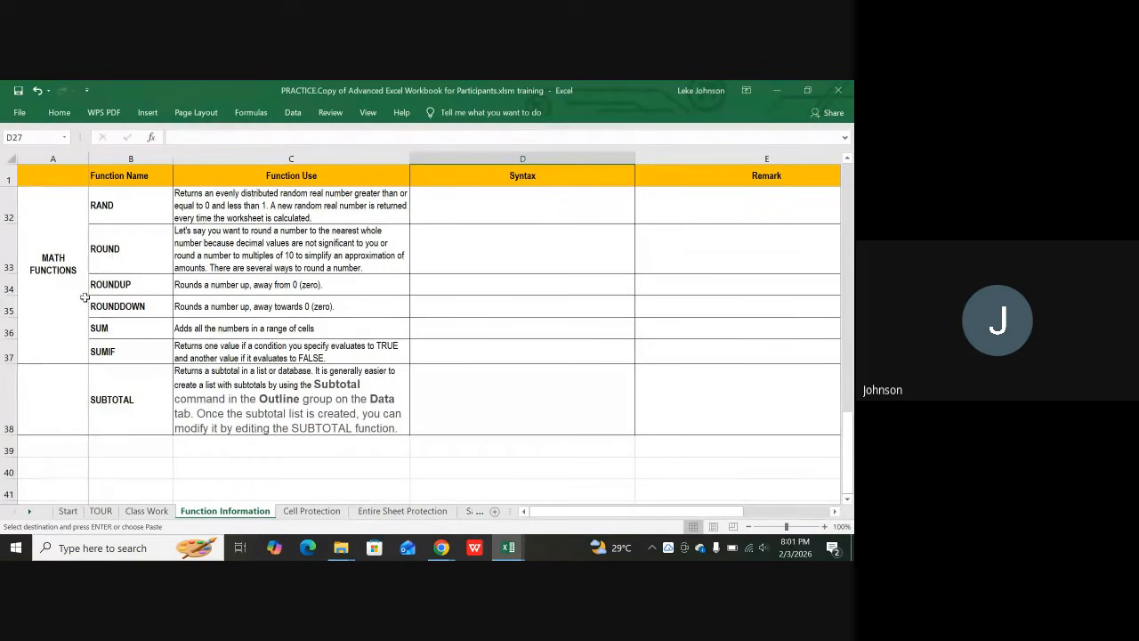
- Review the math functions group, from PRODUCT and RAND through SUMIF and SUBTOTAL
scroll(79, 262, up, 1)
scroll(55, 290, up, 1)
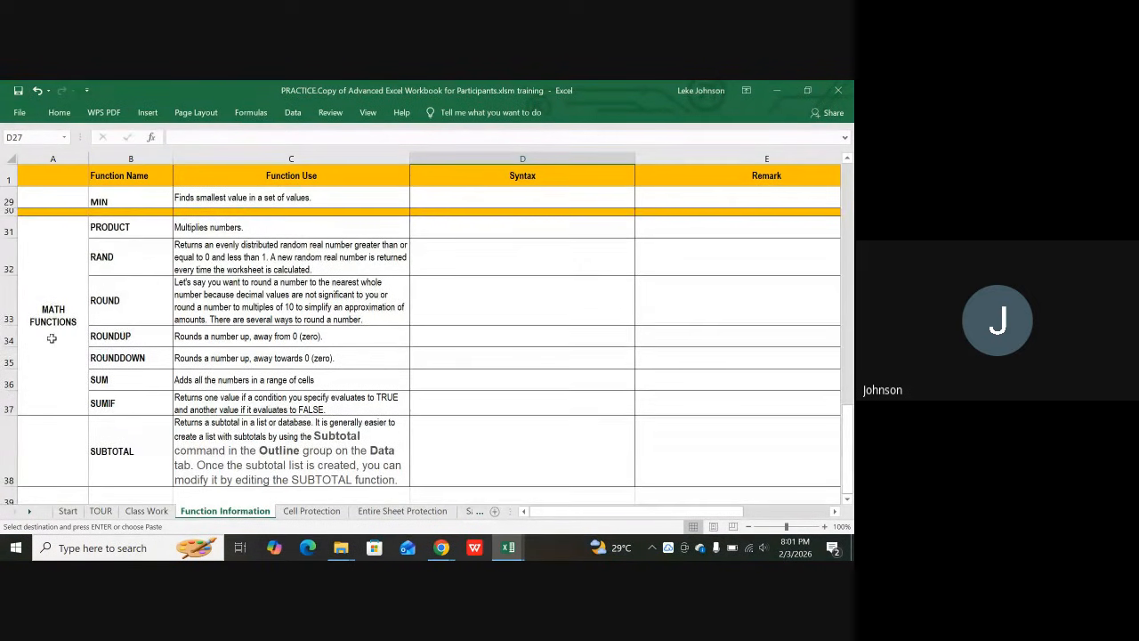
scroll(52, 338, up, 1)
scroll(51, 368, down, 3)
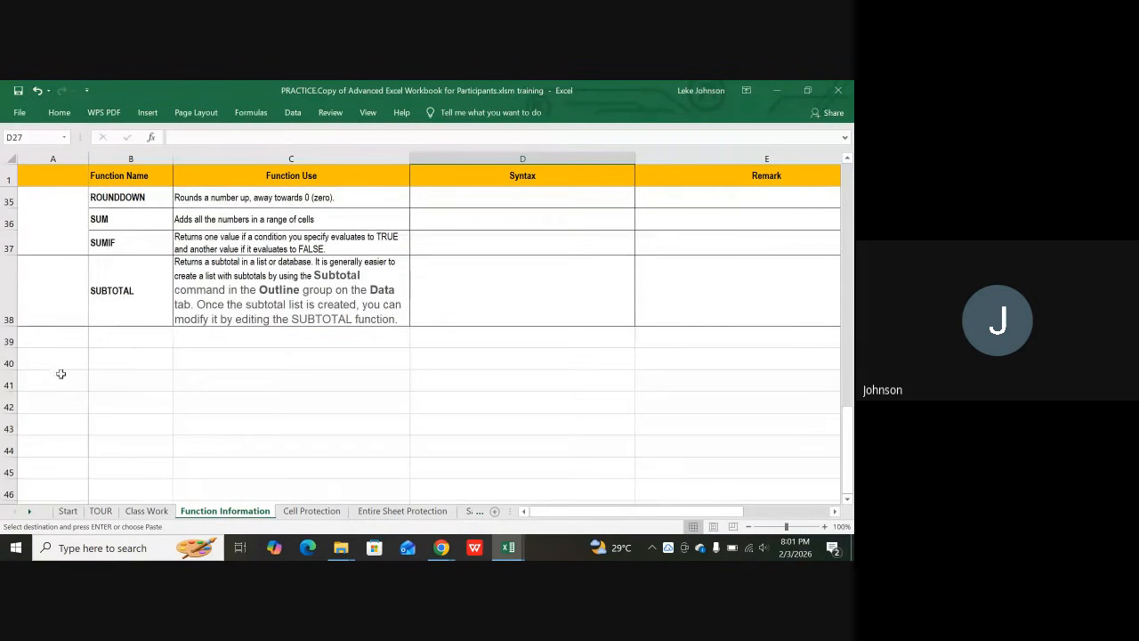
scroll(54, 372, up, 3)
scroll(54, 372, down, 1)
scroll(54, 372, down, 2)
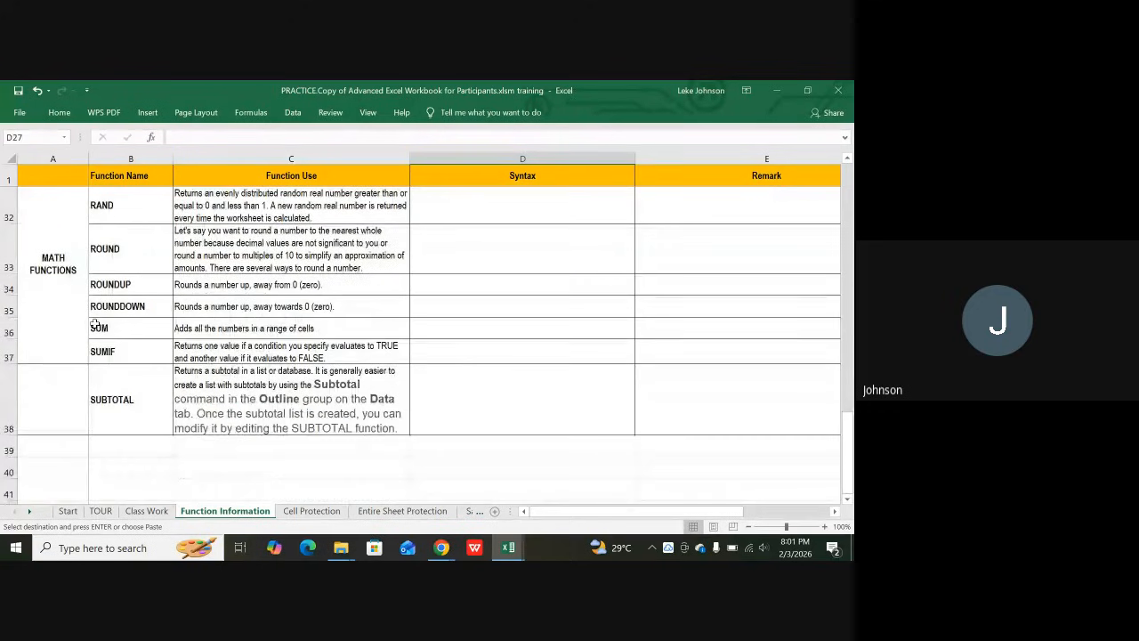
- Go back up past the statistics functions and select the LOOKUP FUNCTIONS category cell in column A
scroll(95, 327, up, 3)
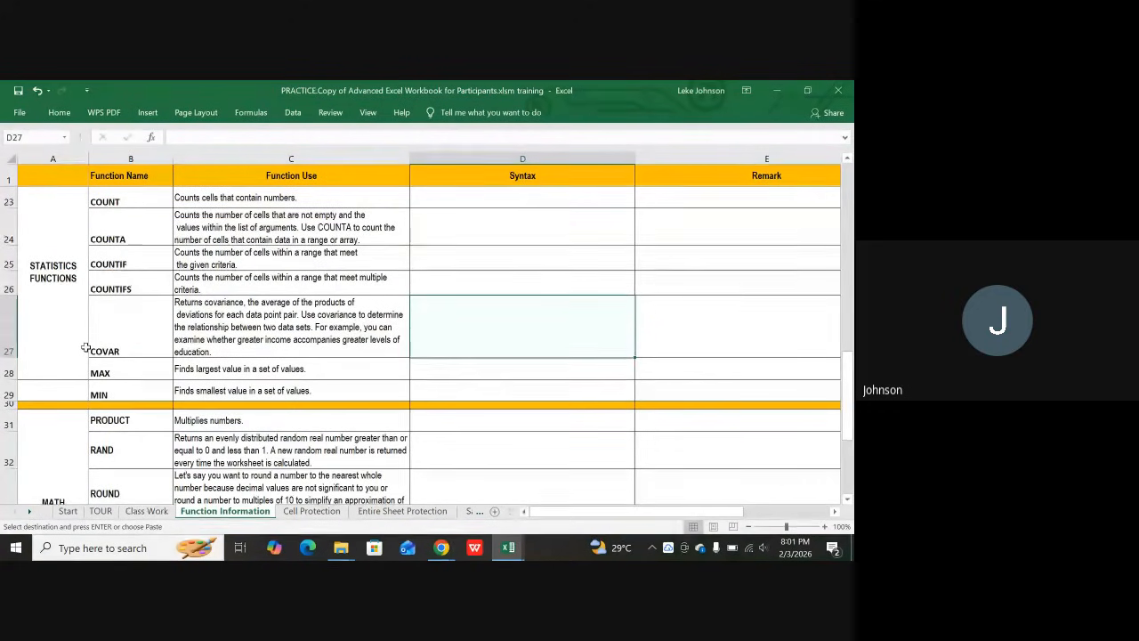
scroll(87, 345, up, 2)
scroll(89, 345, up, 3)
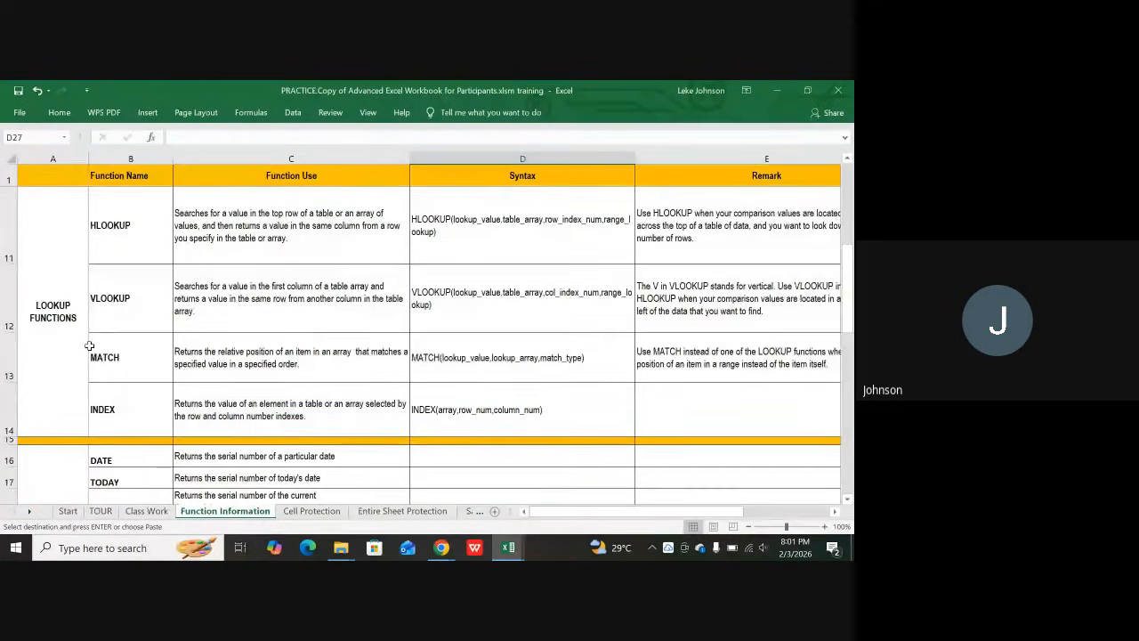
click(49, 275)
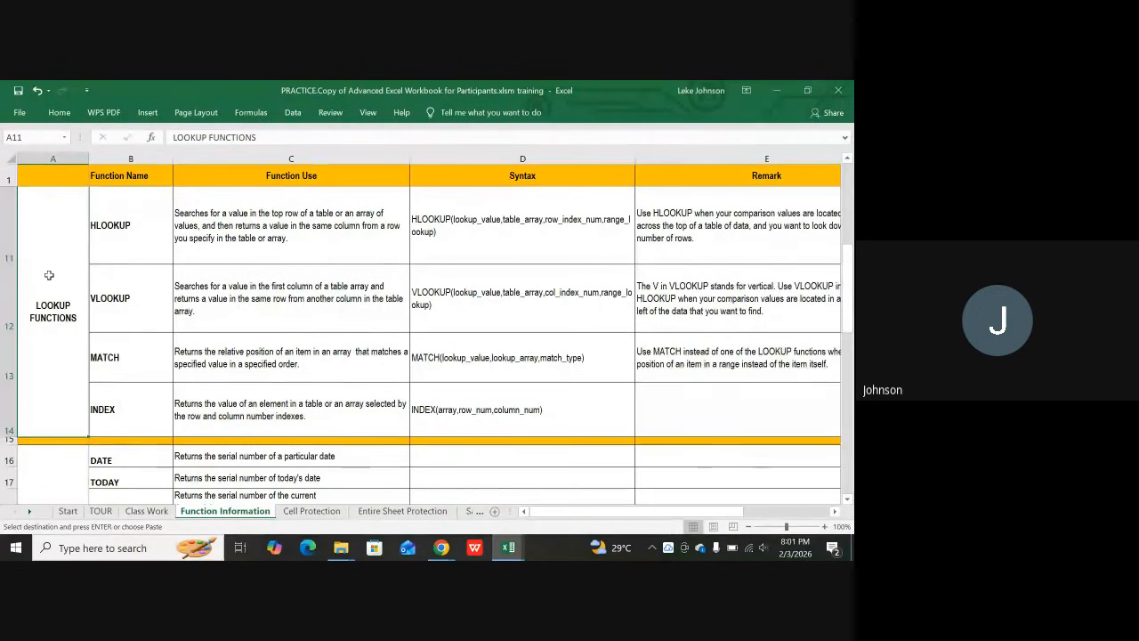
- Review the logical and text function entries and select the TEXT FUNCTION category cell
scroll(49, 275, up, 3)
scroll(59, 373, down, 2)
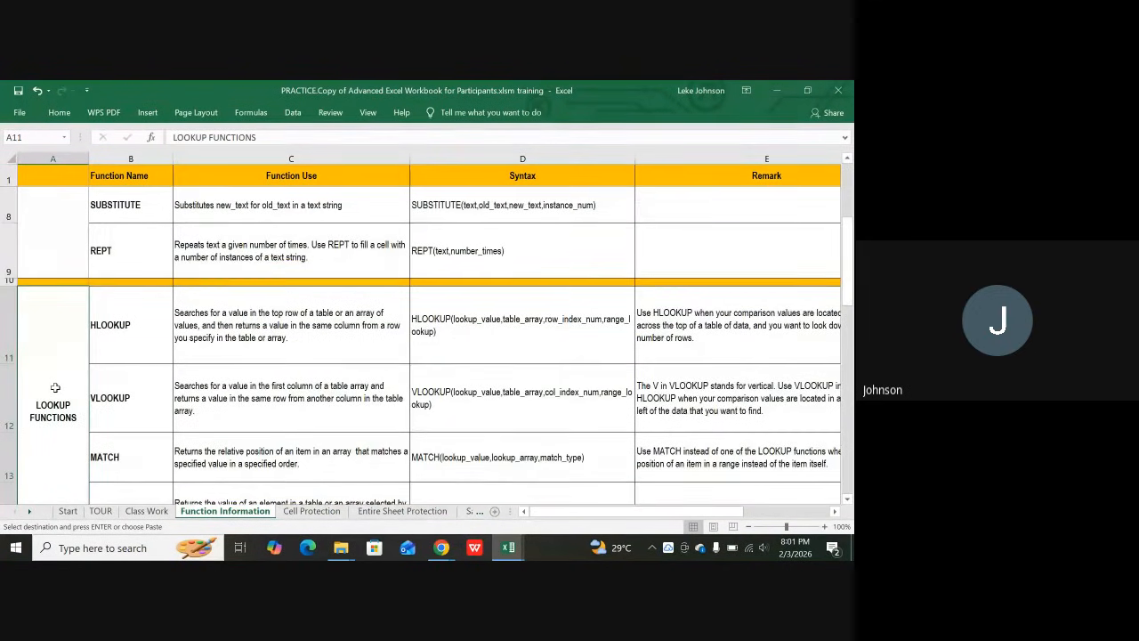
scroll(70, 358, up, 2)
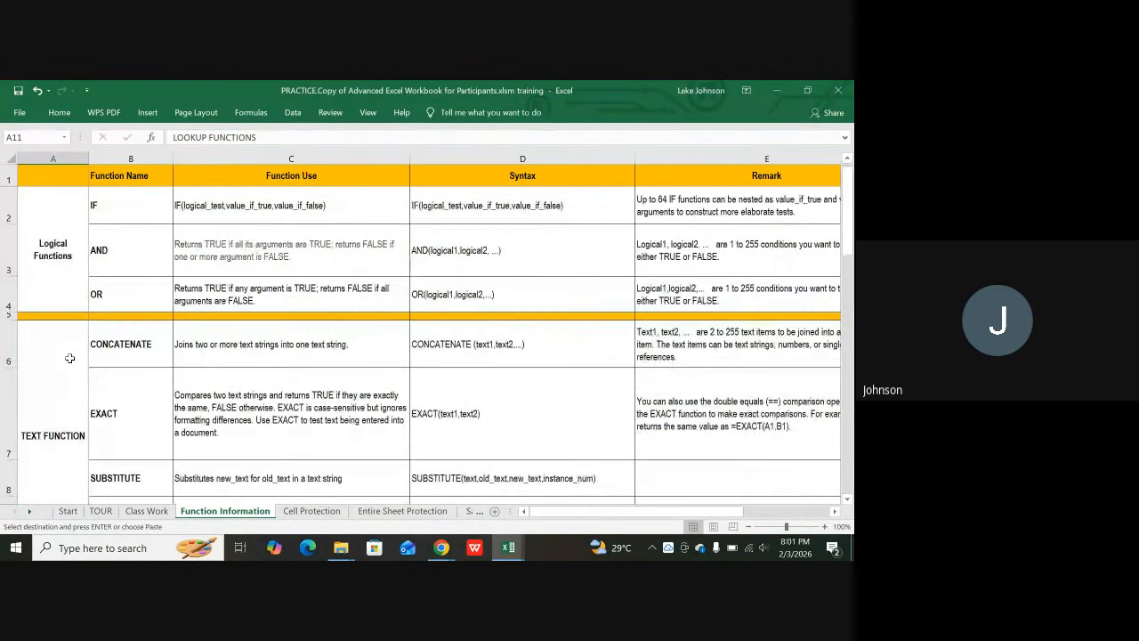
scroll(68, 359, down, 1)
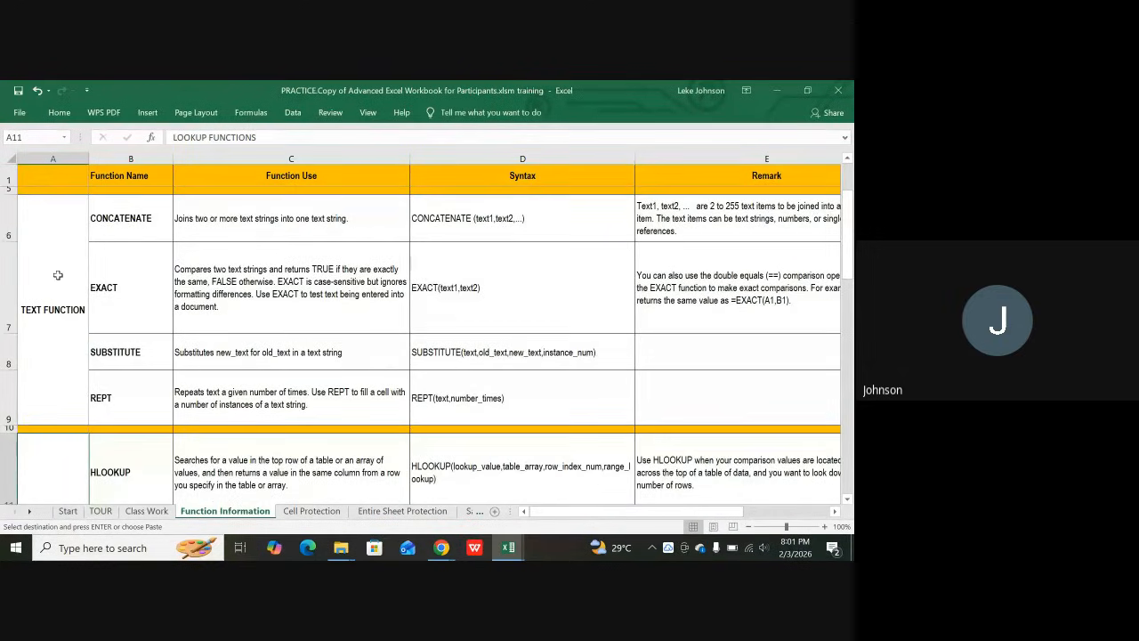
click(57, 275)
scroll(95, 254, up, 1)
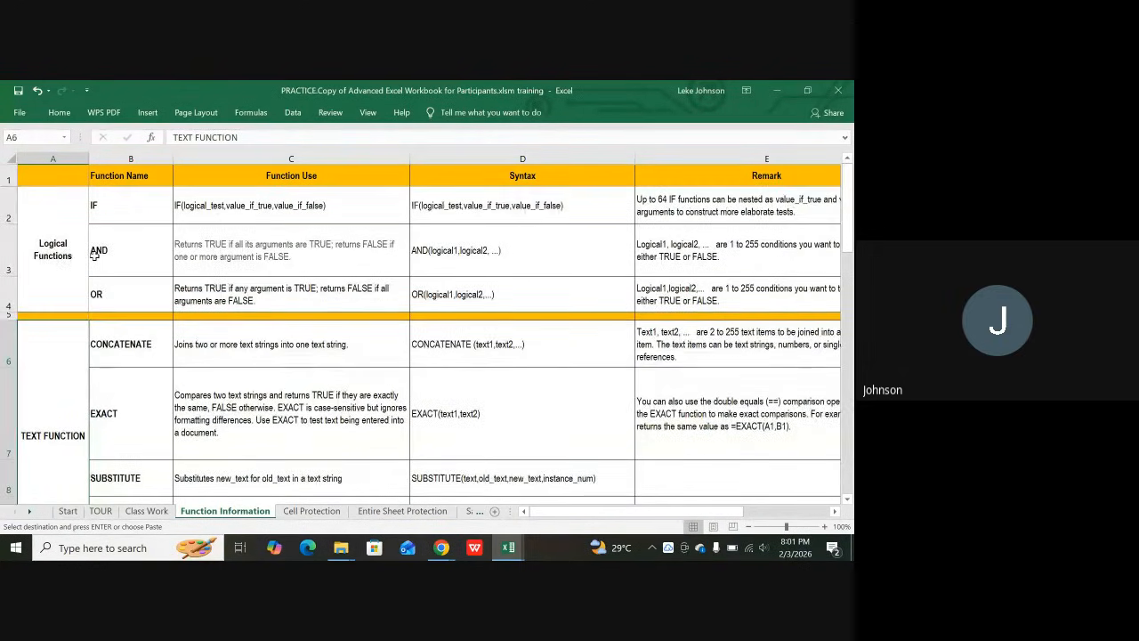
- Look over the date functions from DATE to WORKDAY, and return to the LOOKUP FUNCTIONS category cell
scroll(85, 267, down, 5)
scroll(67, 288, up, 1)
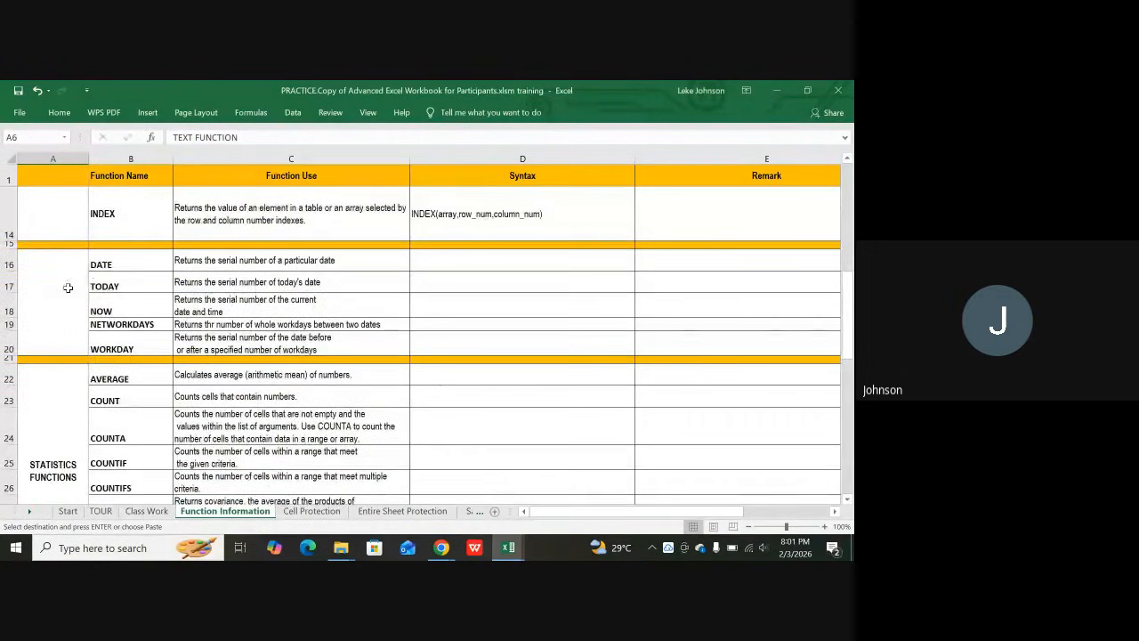
scroll(68, 287, up, 1)
scroll(68, 294, down, 1)
click(76, 323)
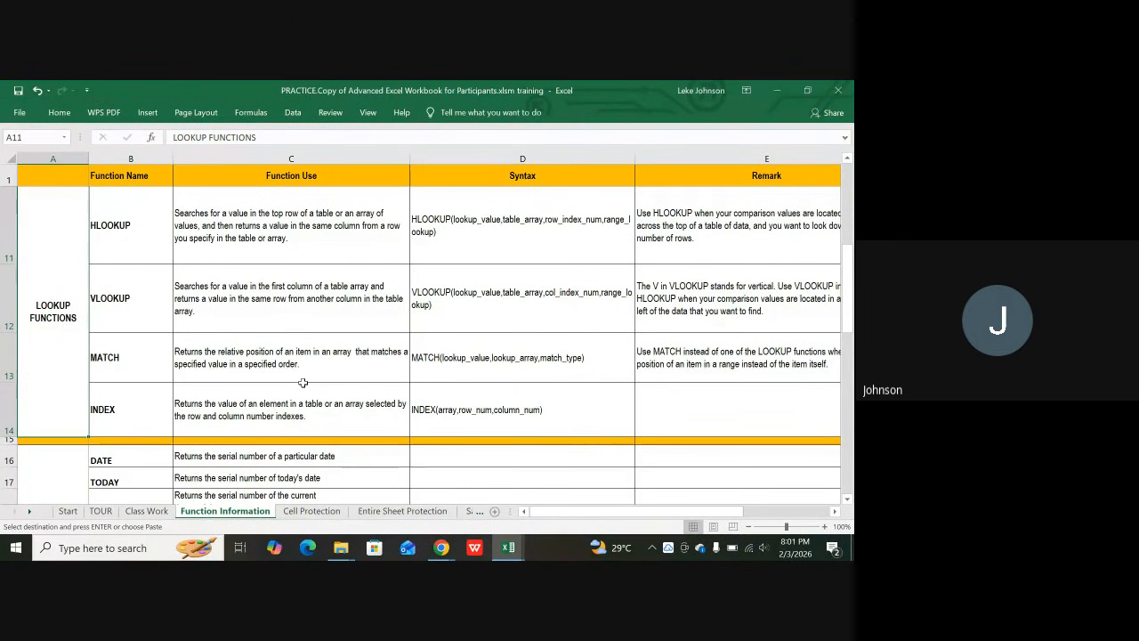
- Browse forward through the workbook's sheet names from Function Information to the Sum, SumIF and Subtotal sheets
click(32, 515)
click(32, 515)
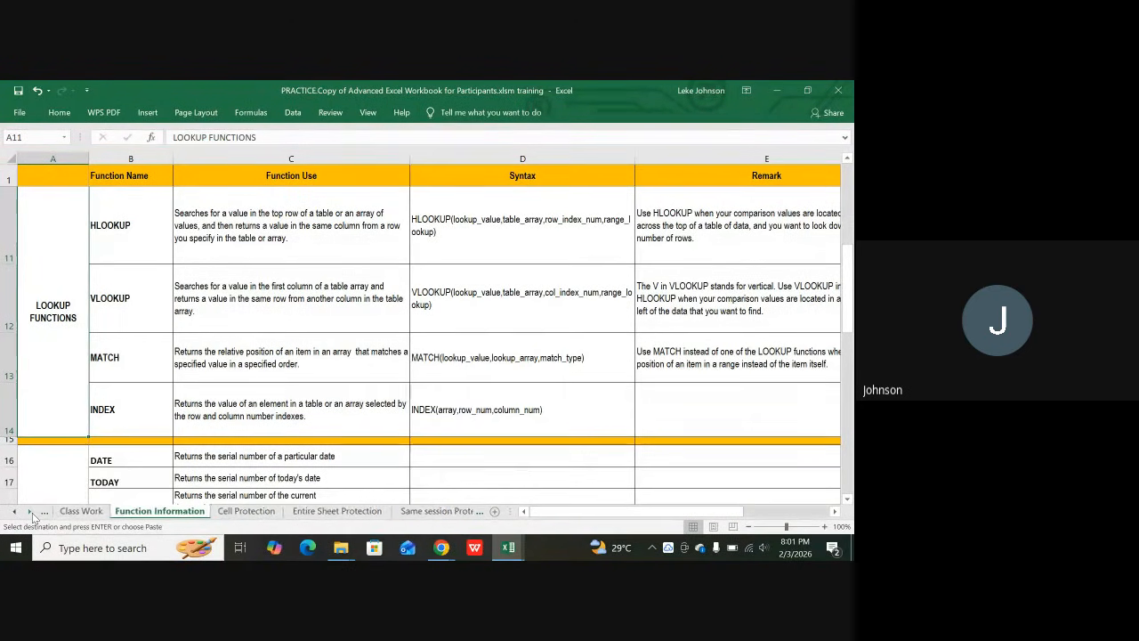
click(32, 515)
click(32, 515)
click(32, 515)
click(32, 515)
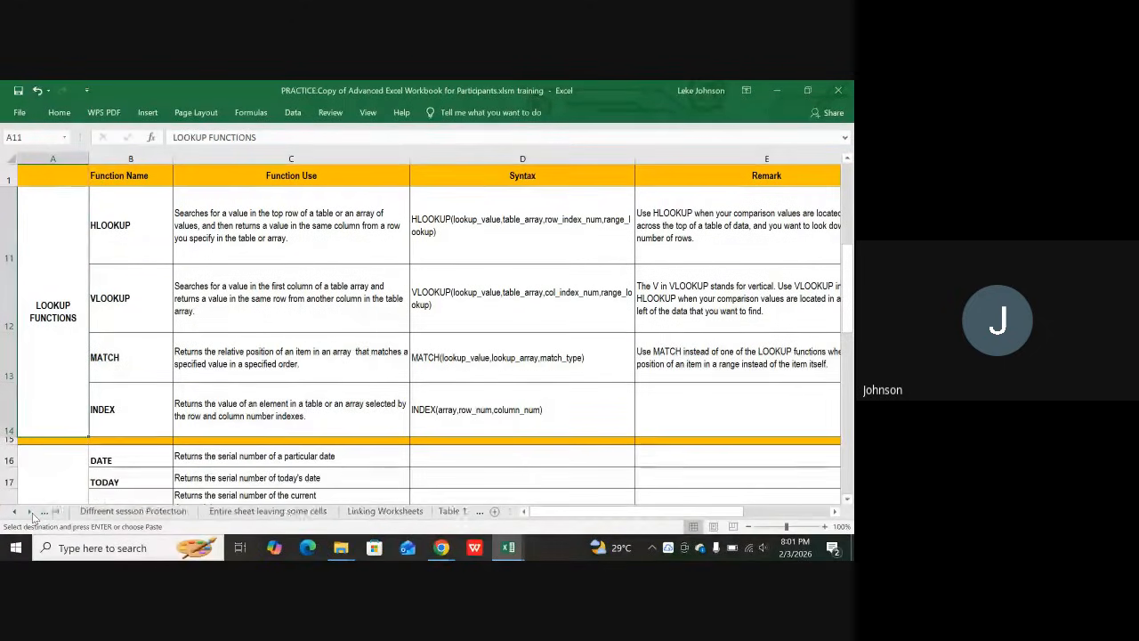
click(32, 516)
click(32, 515)
click(32, 516)
click(32, 515)
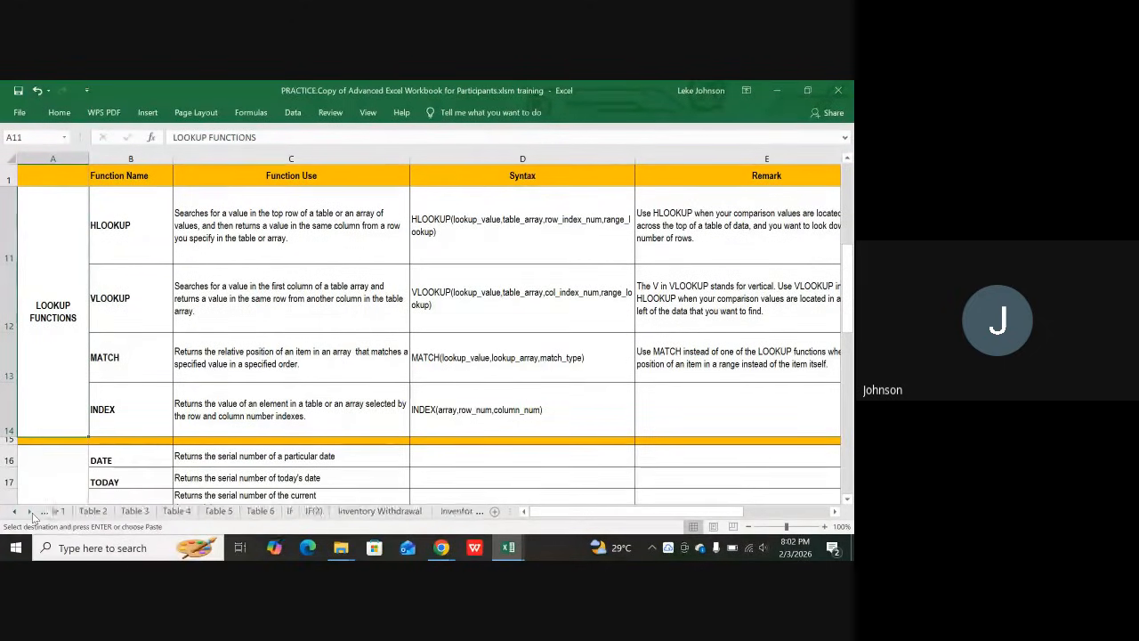
click(32, 516)
click(32, 515)
click(32, 515)
click(32, 515)
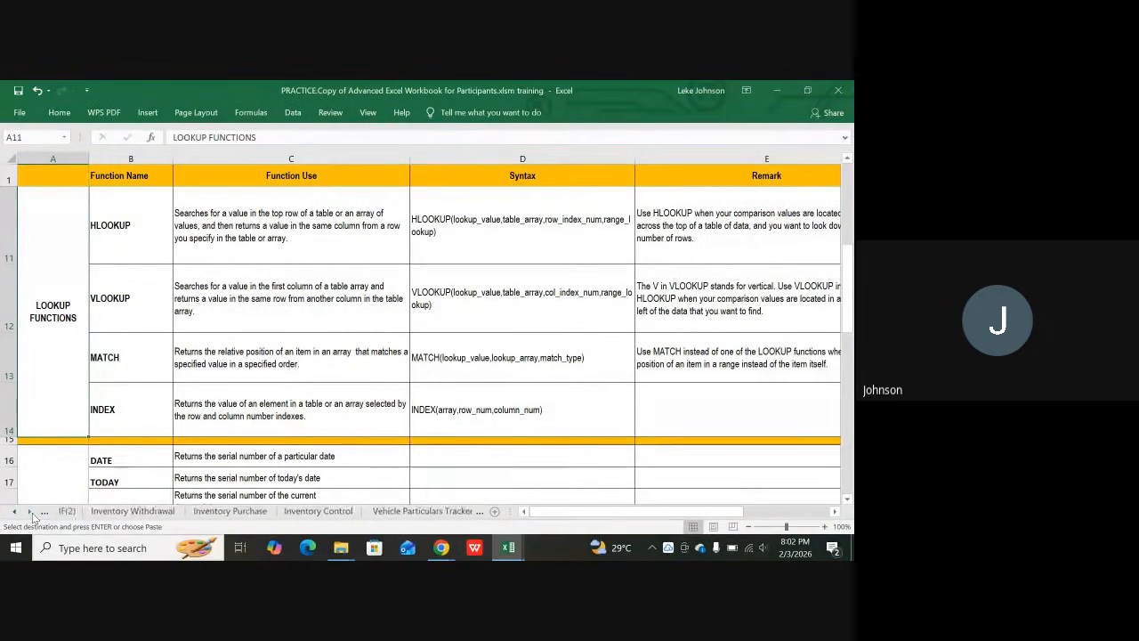
click(32, 515)
click(32, 516)
click(32, 515)
click(32, 515)
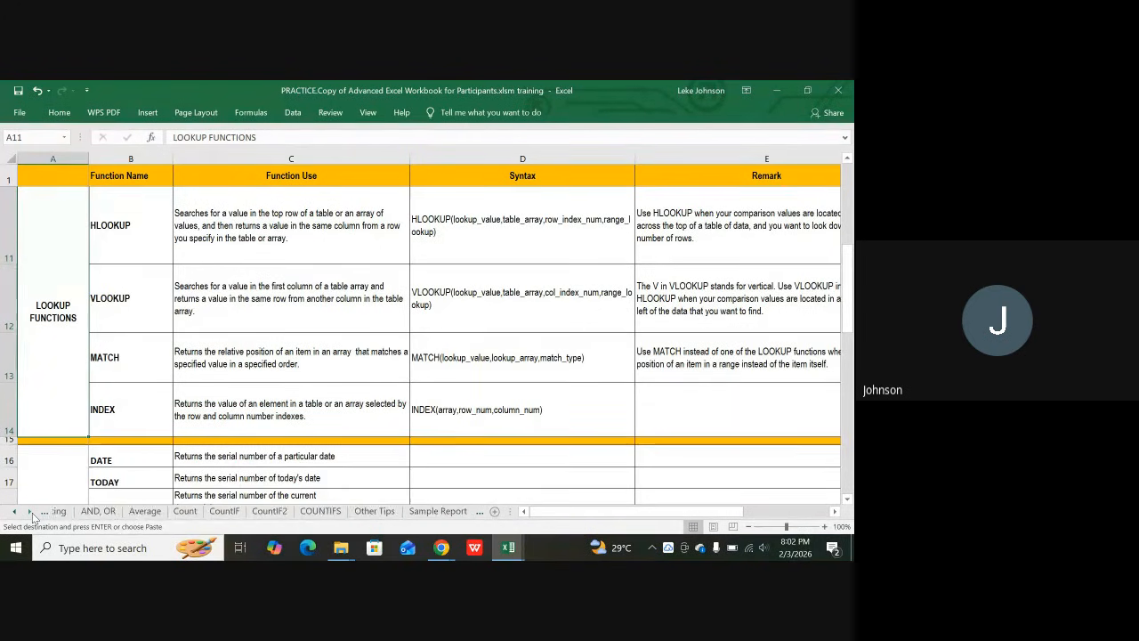
click(32, 515)
click(32, 515)
click(32, 515)
click(32, 515)
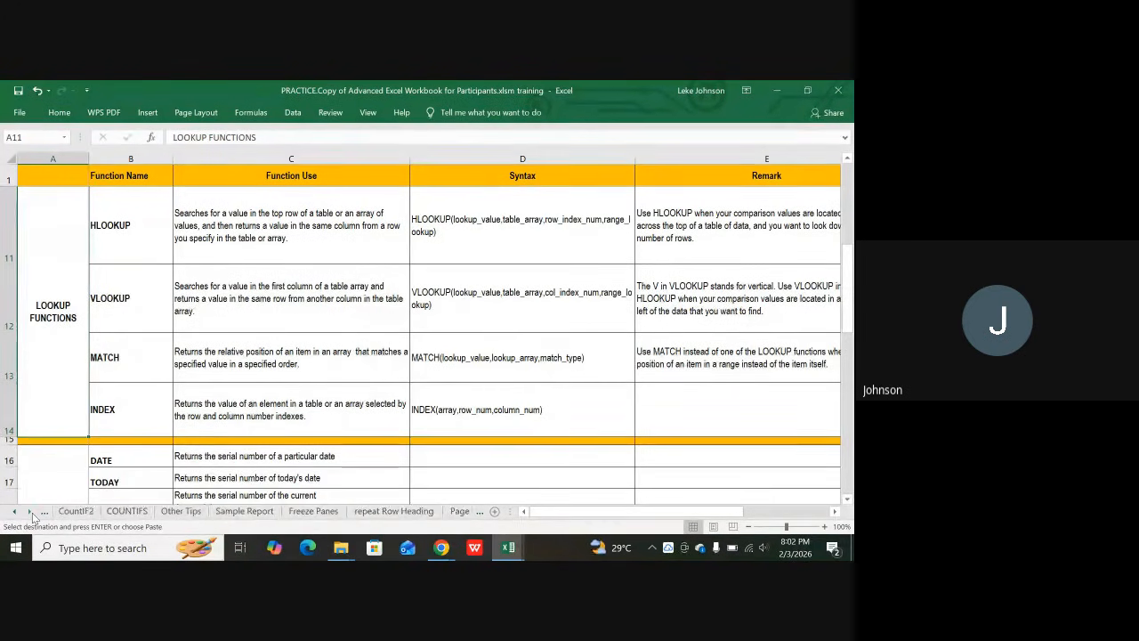
click(32, 515)
click(32, 516)
click(32, 515)
click(32, 515)
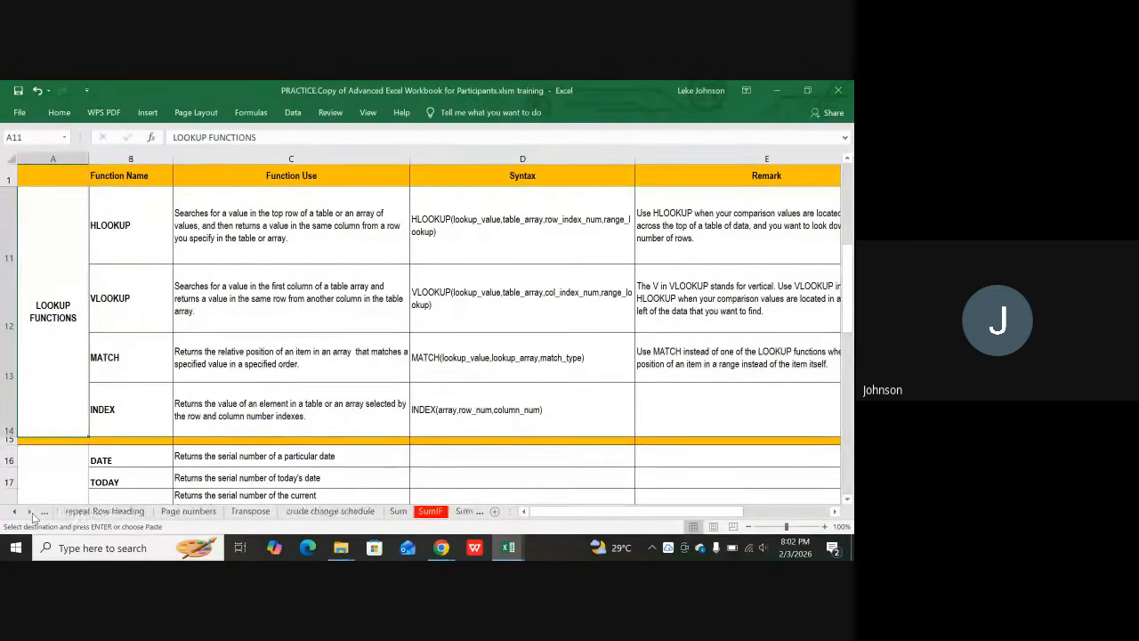
click(32, 515)
click(32, 516)
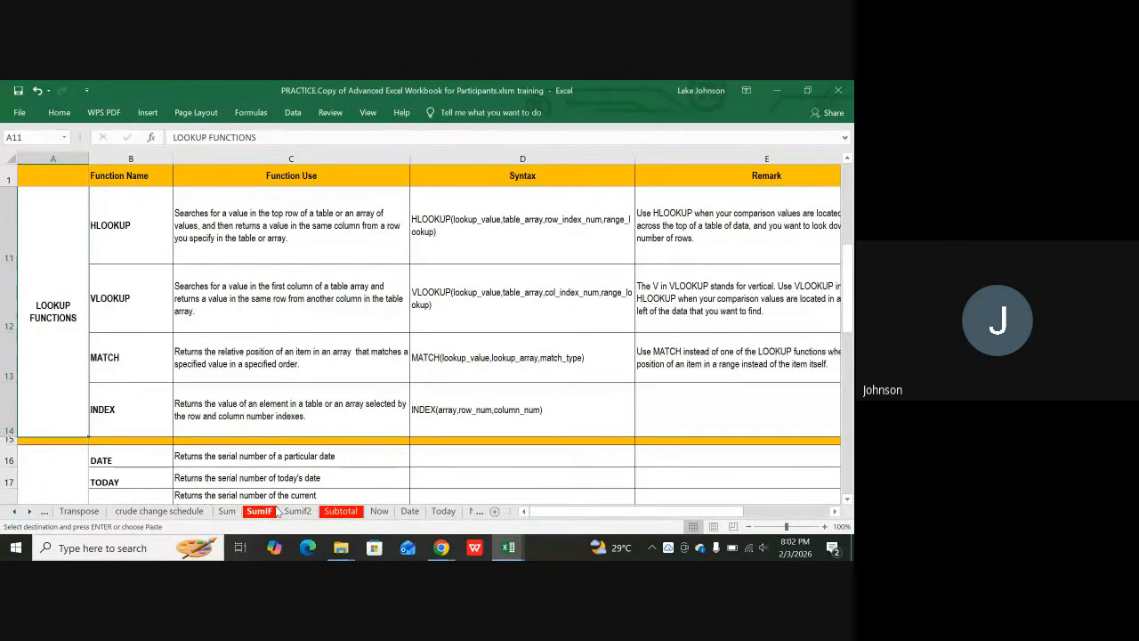
- Browse back through the sheet names to the Table 1 to Table 6 and IF sheets
click(15, 511)
click(15, 512)
click(16, 511)
click(15, 512)
click(15, 511)
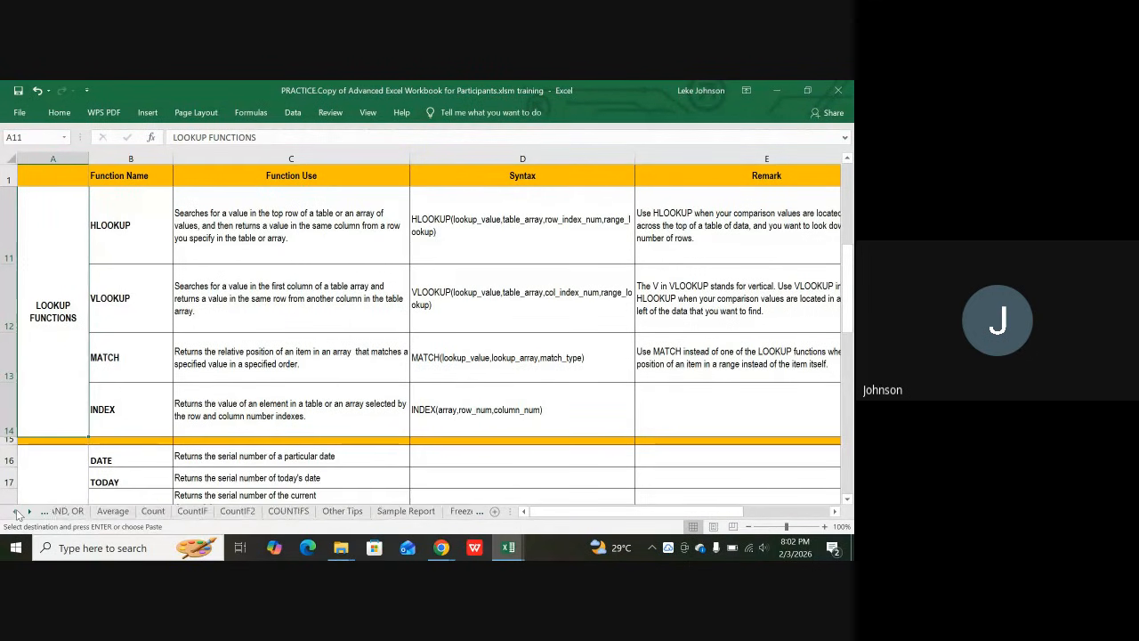
click(15, 512)
click(16, 511)
click(15, 511)
click(15, 512)
click(15, 511)
click(15, 512)
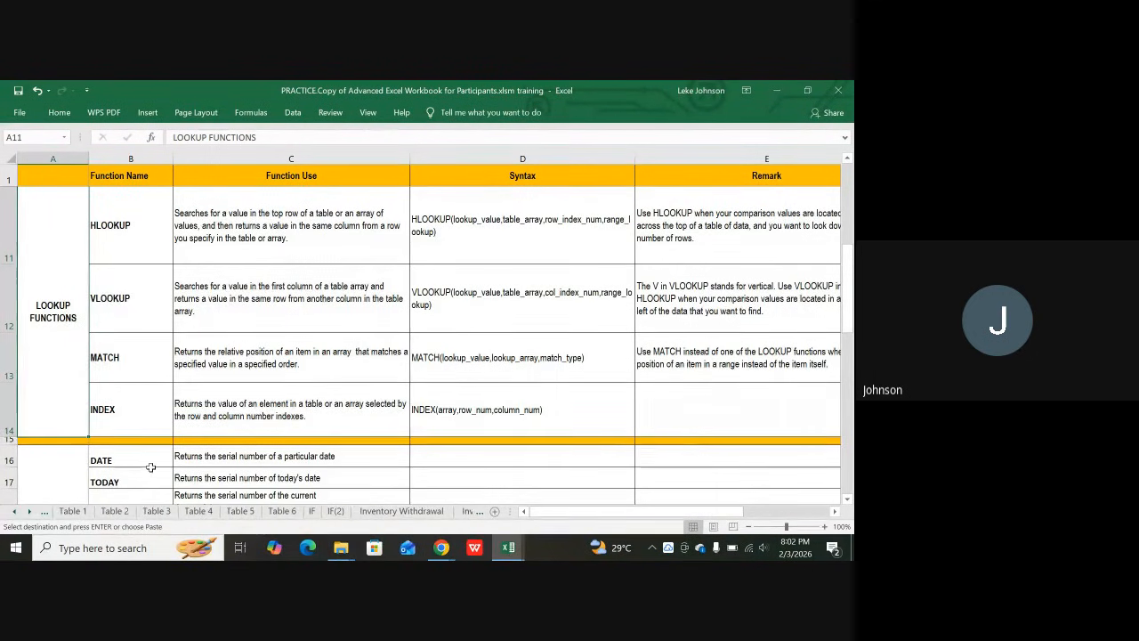
- Look over the date, statistics and math function entries, and select the PRODUCT and RAND name cells in turn
scroll(152, 467, down, 1)
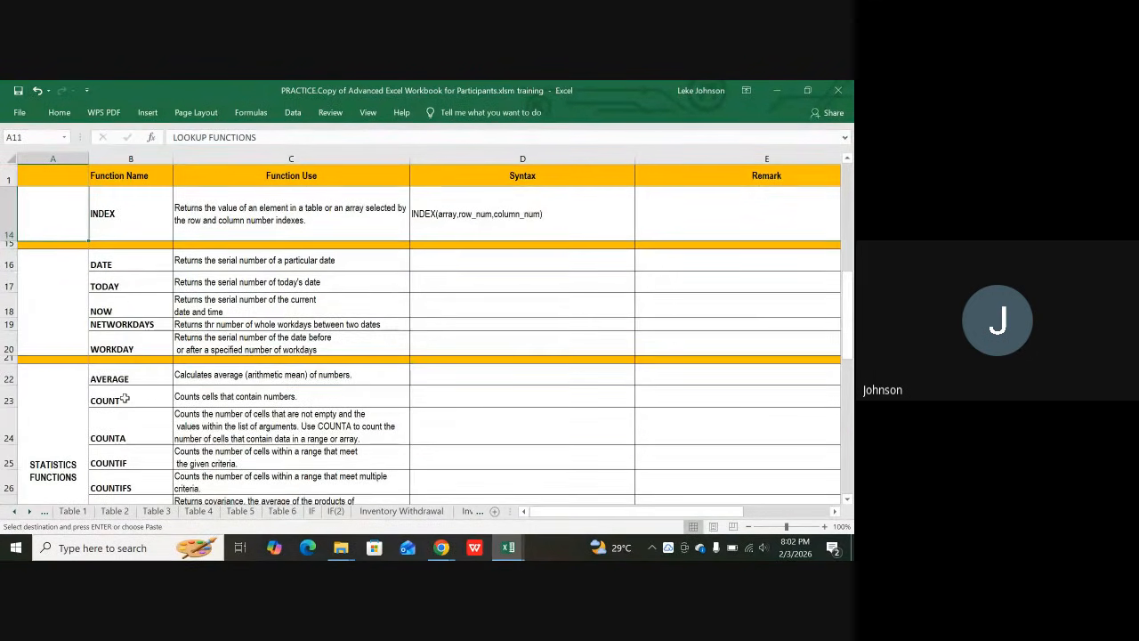
scroll(125, 398, down, 1)
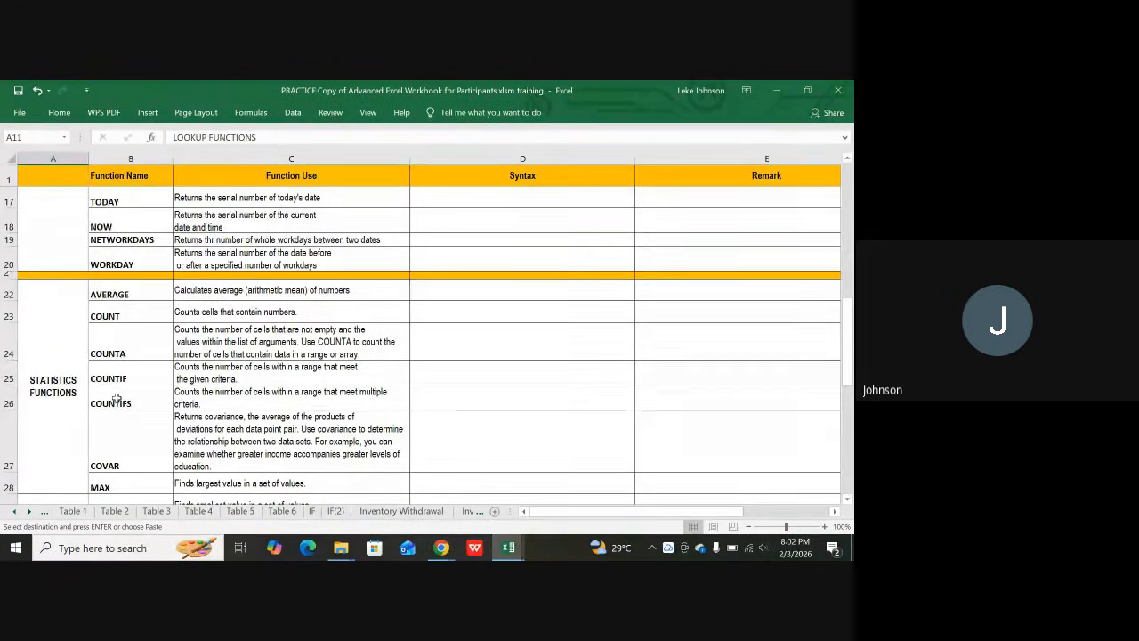
scroll(115, 397, down, 2)
scroll(115, 398, down, 3)
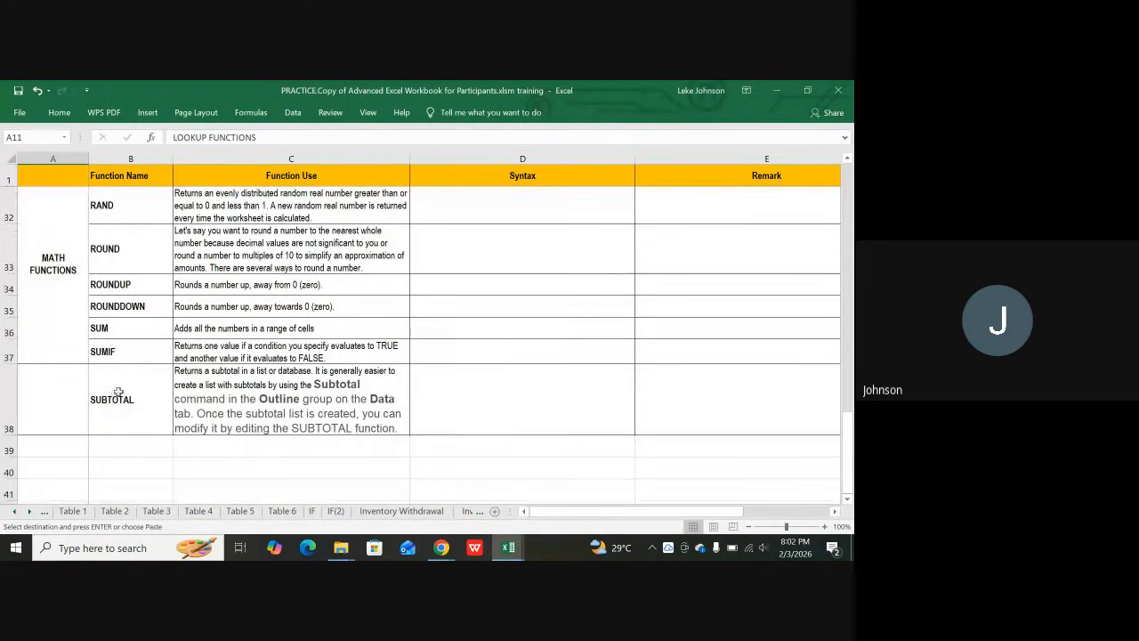
scroll(120, 387, up, 1)
scroll(123, 382, up, 1)
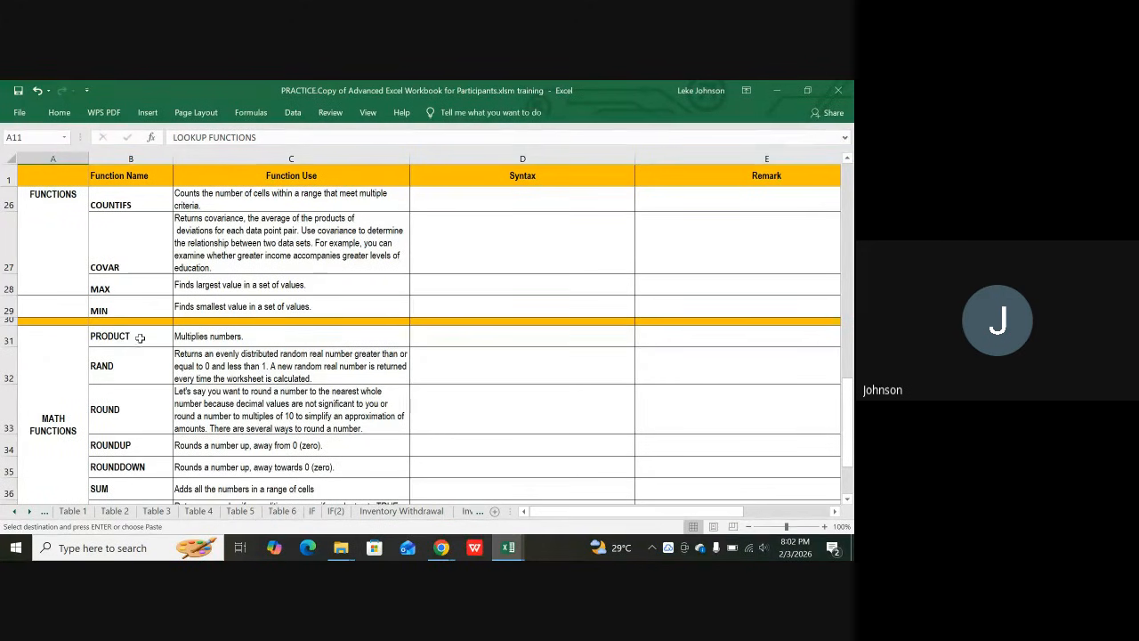
click(136, 338)
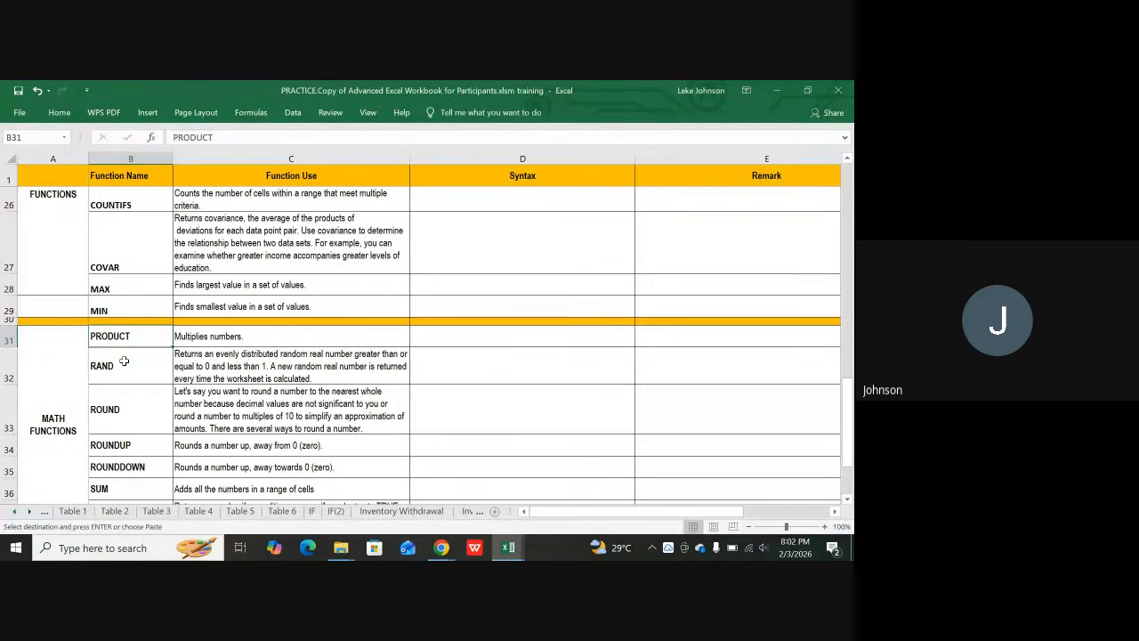
click(124, 362)
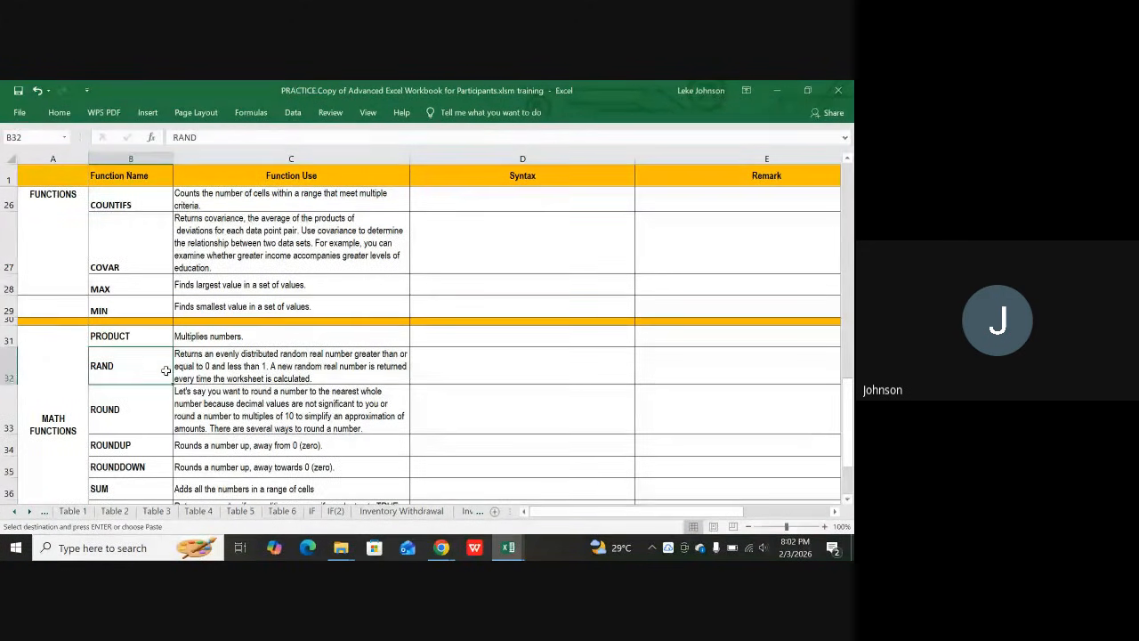
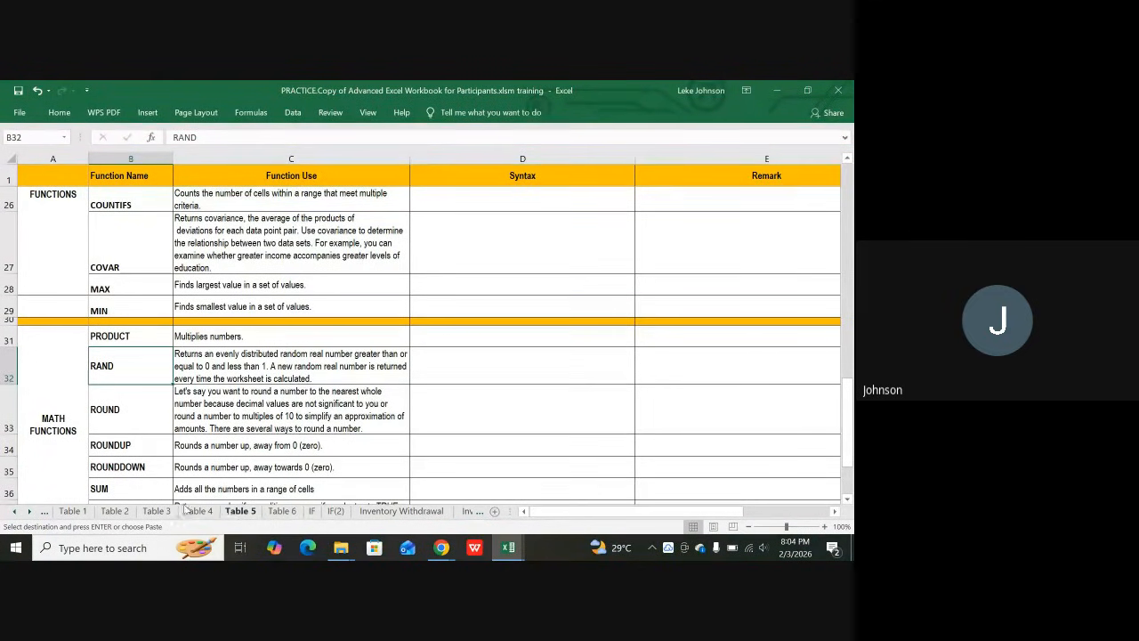
- Go through the math function names, selecting the SUMIF, ROUNDDOWN, ROUND and RAND cells in turn
click(114, 511)
scroll(171, 355, down, 1)
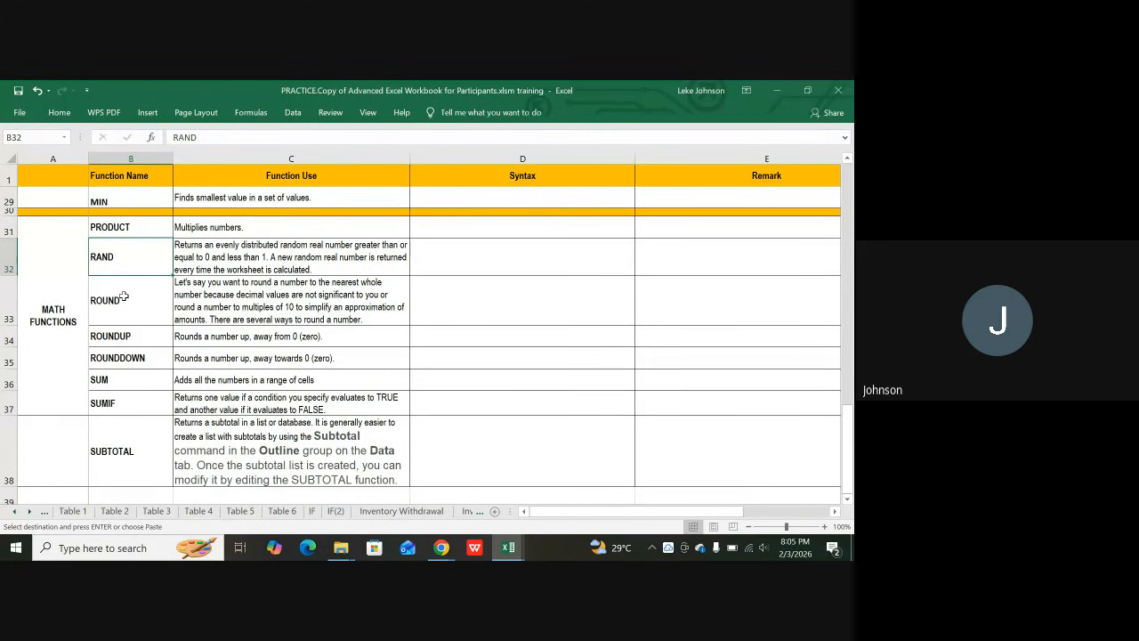
click(134, 392)
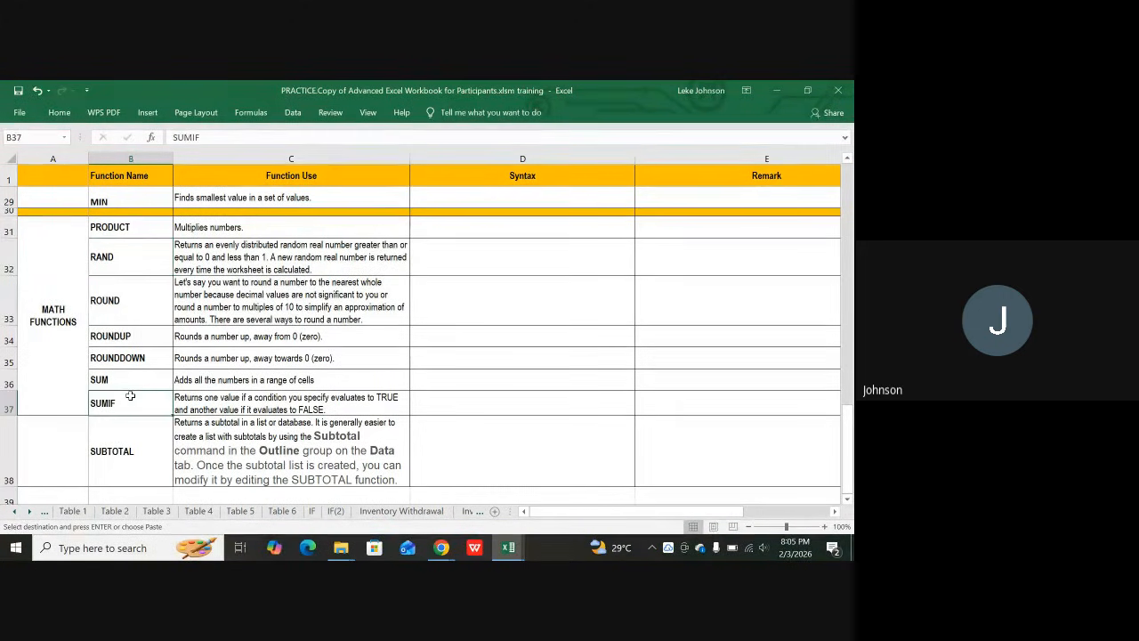
click(121, 356)
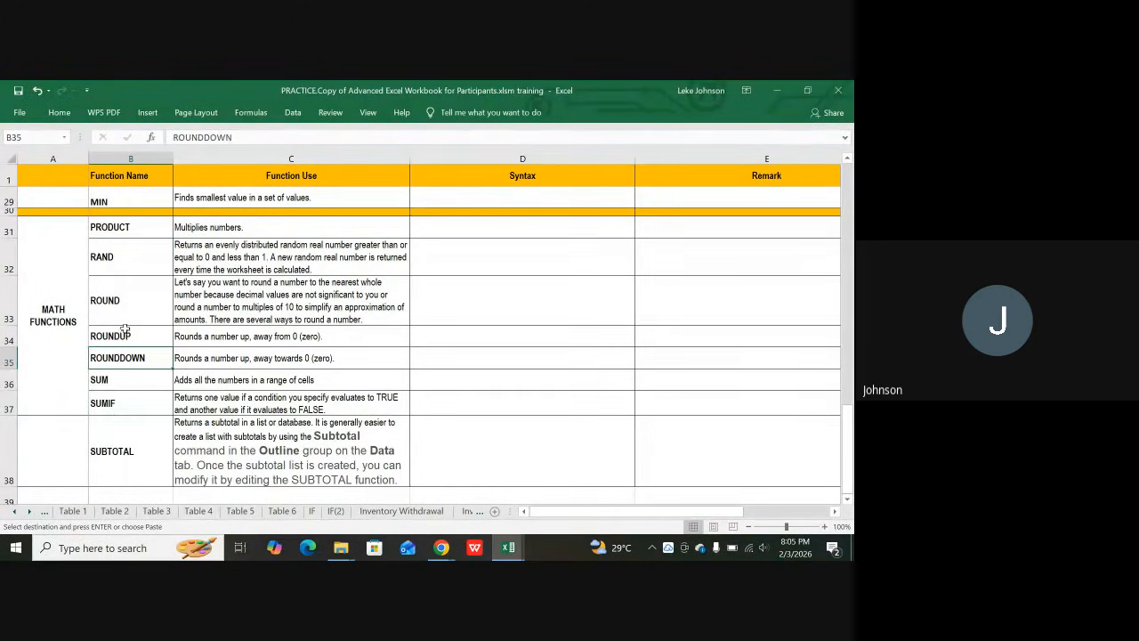
click(130, 285)
click(131, 262)
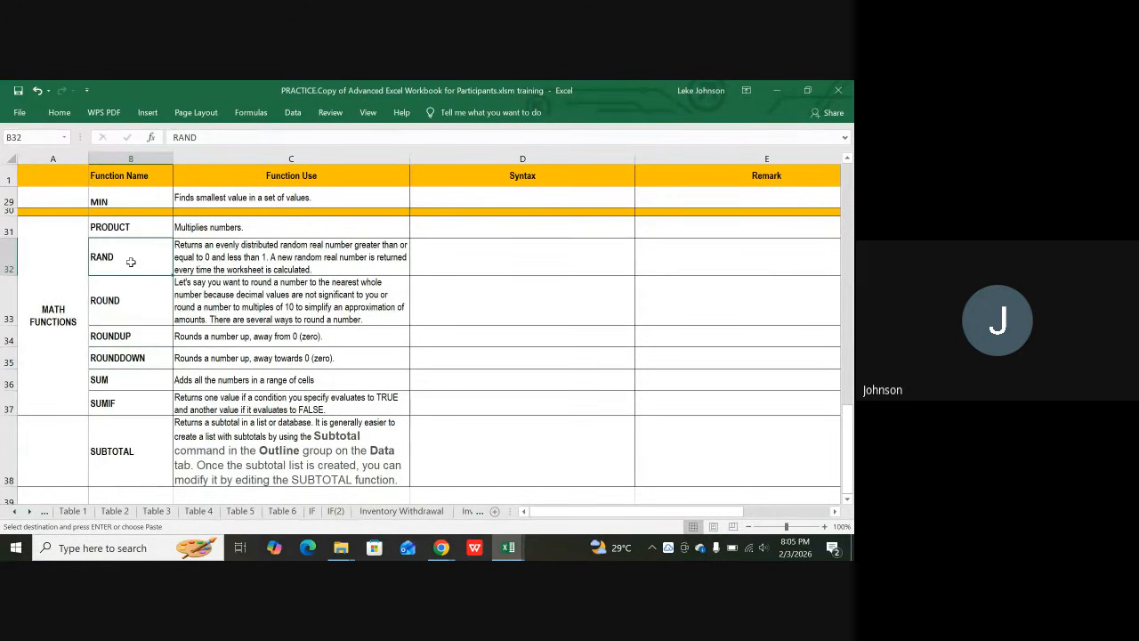
- Review the end of the math functions list and select the SUBTOTAL name cell
scroll(136, 246, up, 1)
scroll(137, 329, down, 1)
scroll(137, 329, down, 2)
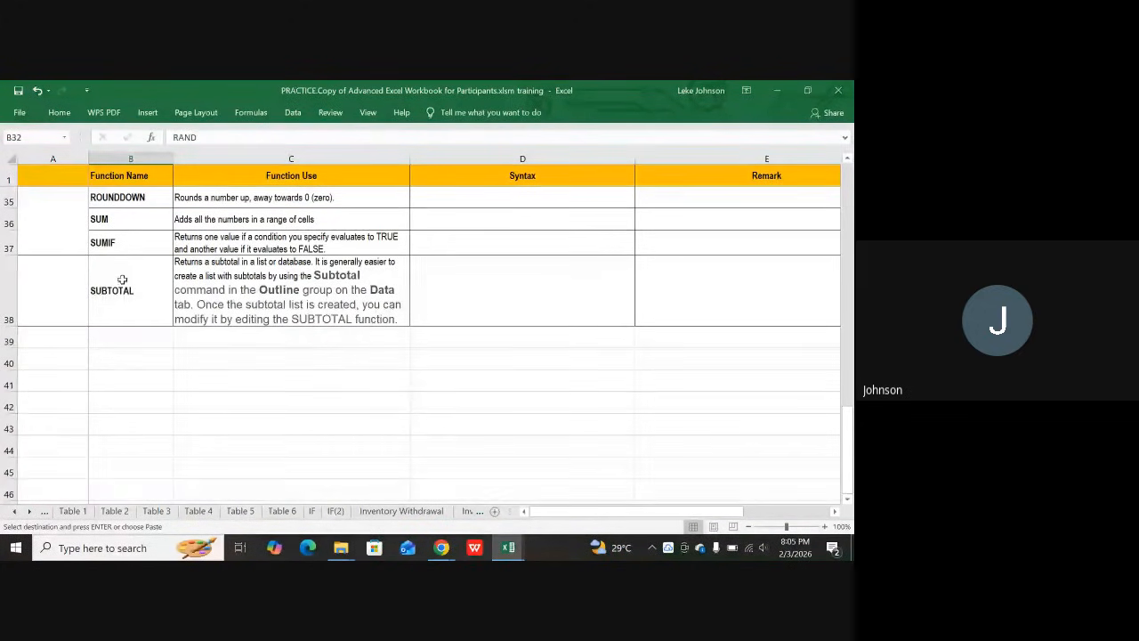
click(152, 307)
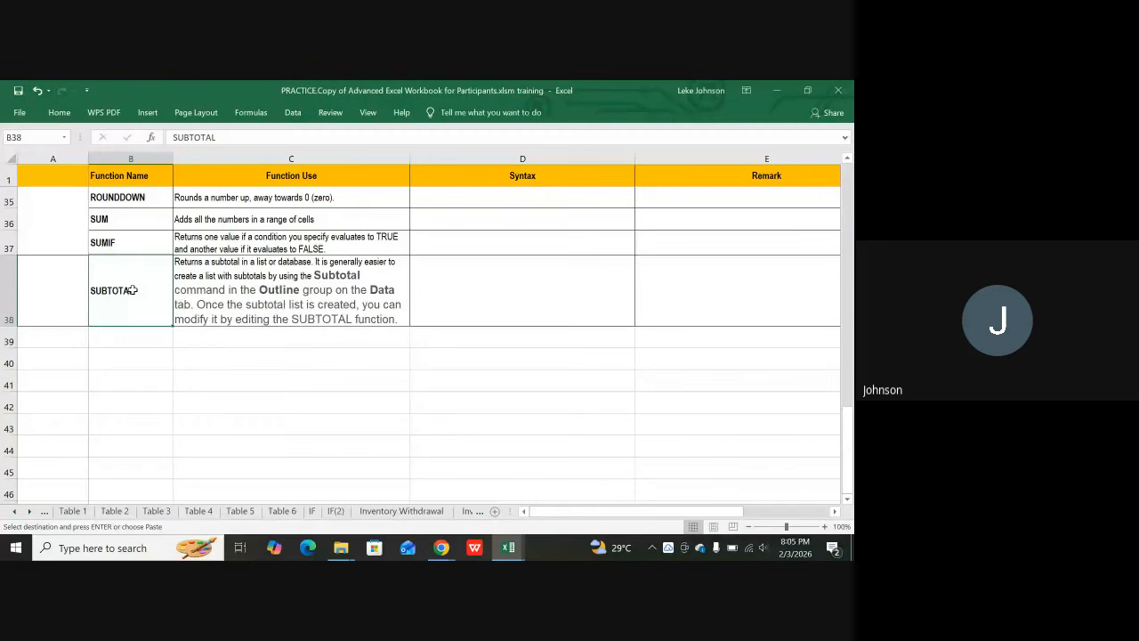
scroll(131, 289, up, 2)
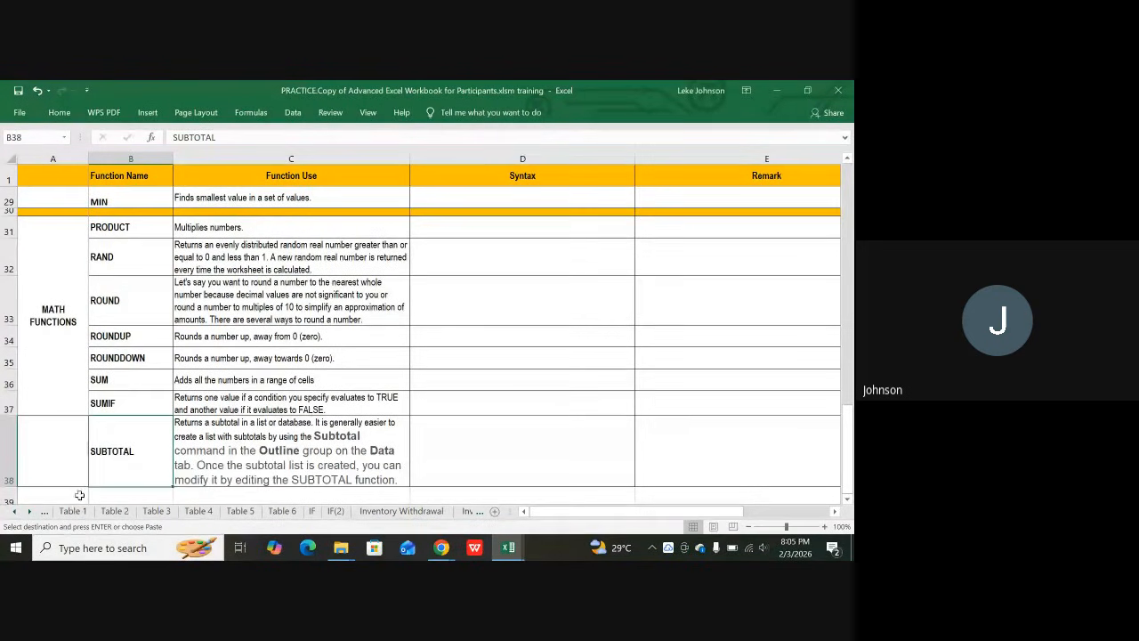
- Switch to the Inventory Withdrawal sheet, and from there move along the sheets to open the Sum sheet
click(405, 512)
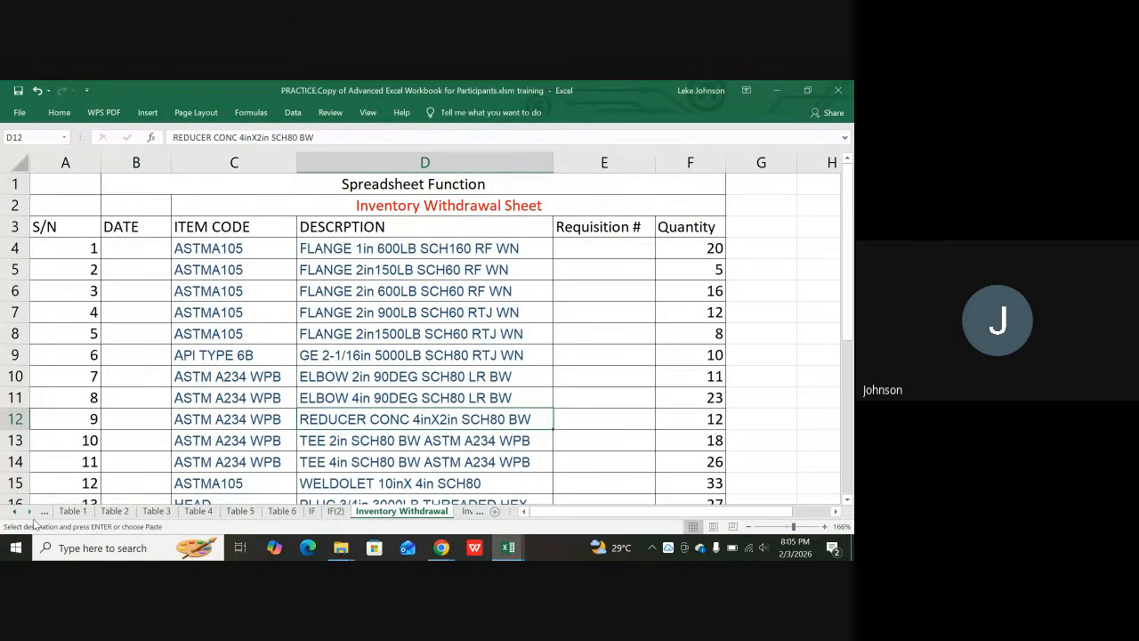
click(31, 515)
click(31, 514)
click(31, 514)
click(32, 515)
click(31, 514)
click(31, 513)
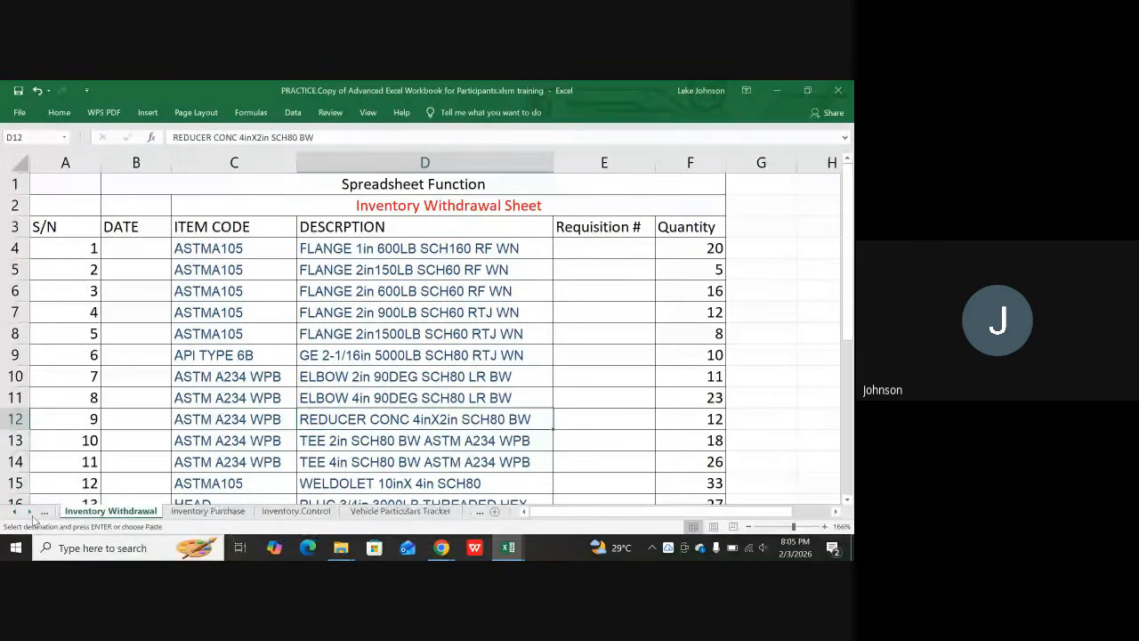
click(31, 513)
click(31, 513)
click(31, 513)
click(31, 514)
click(31, 514)
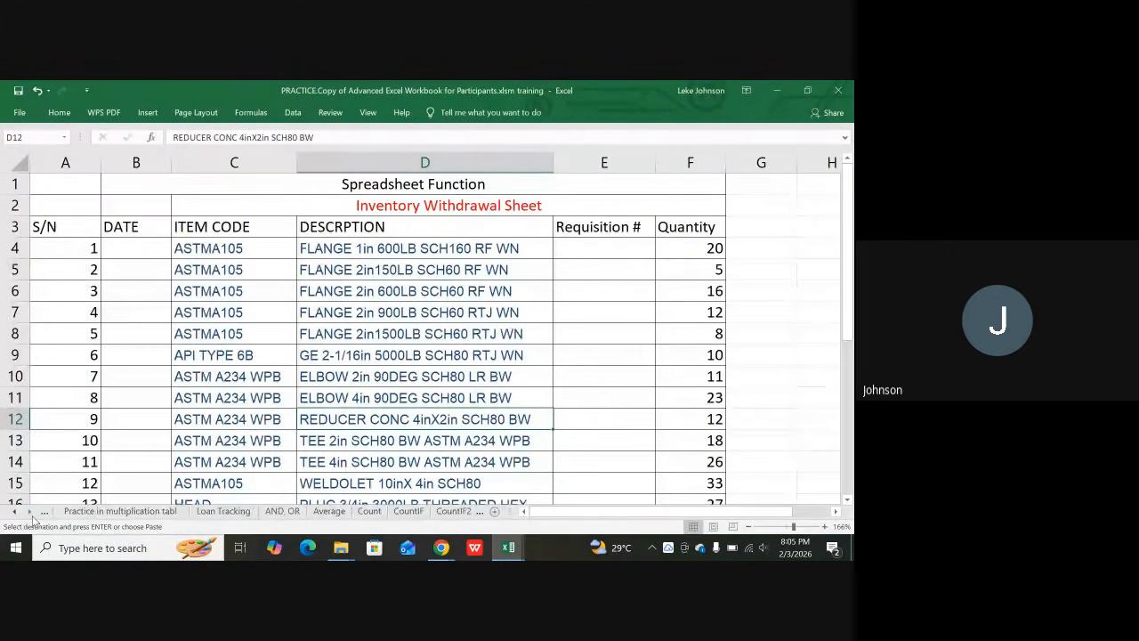
click(31, 514)
click(31, 515)
click(32, 514)
click(31, 514)
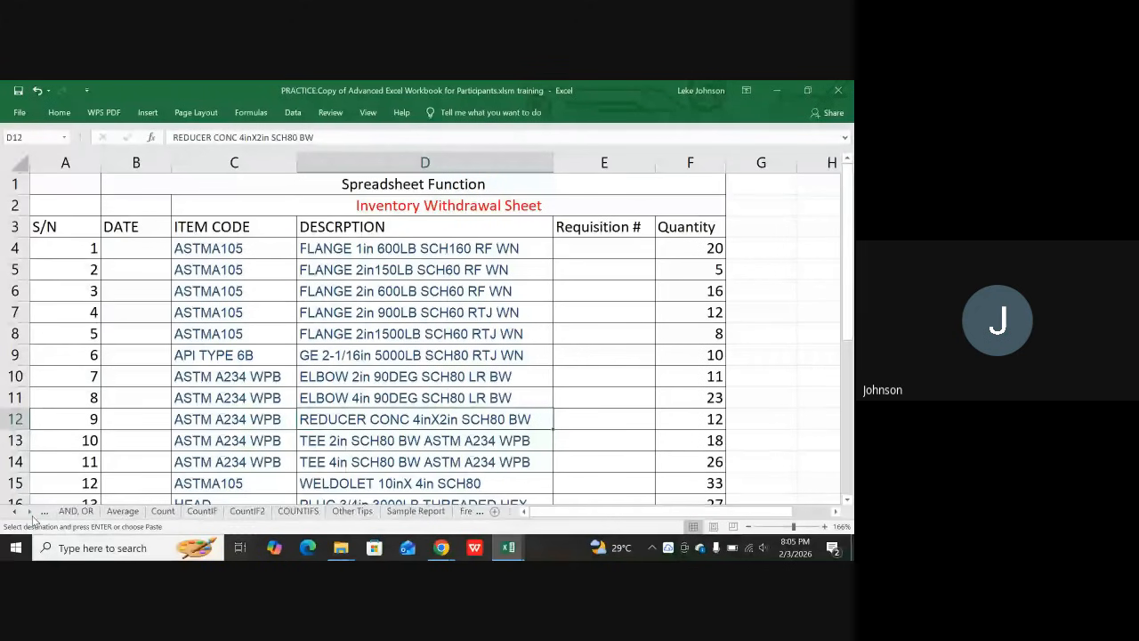
click(31, 514)
click(31, 515)
click(31, 514)
click(31, 515)
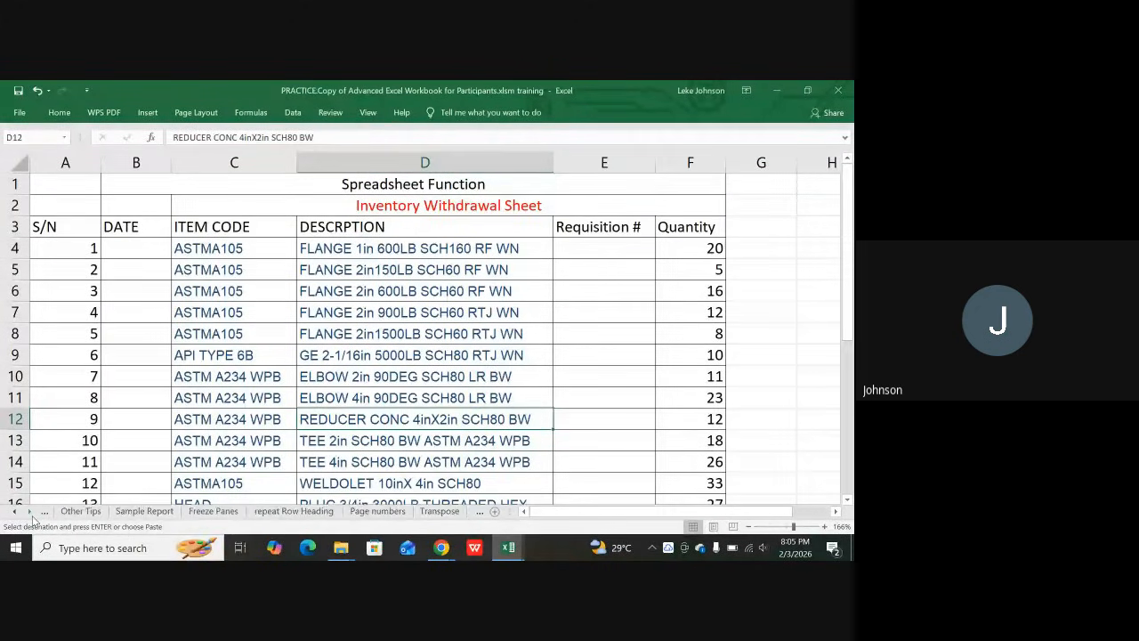
click(31, 515)
click(31, 514)
click(32, 514)
click(31, 515)
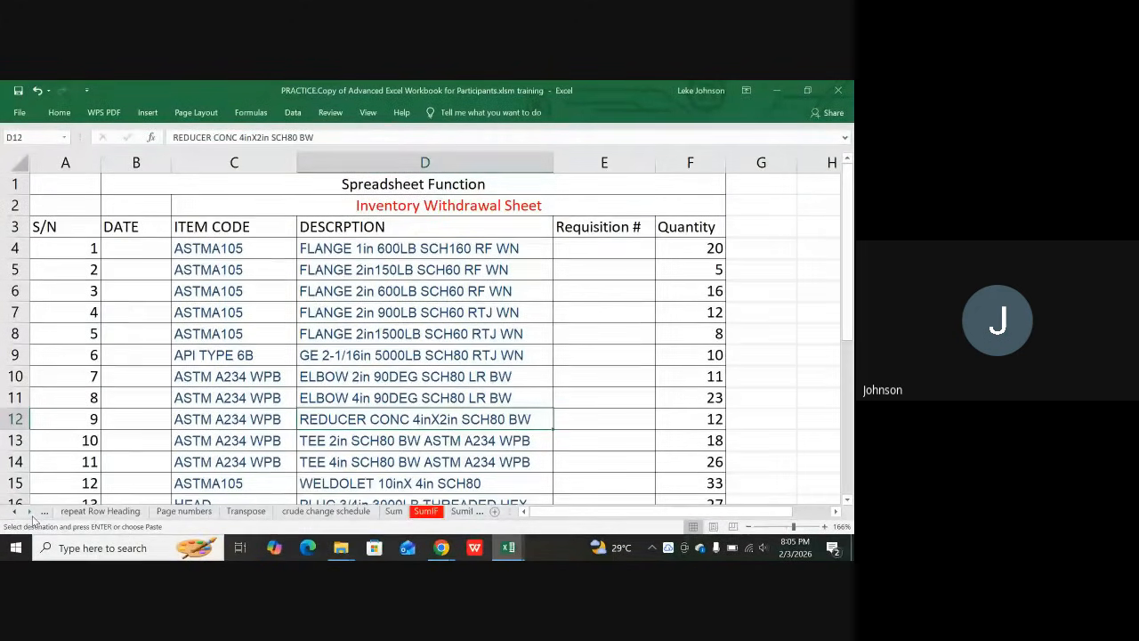
click(31, 515)
click(31, 514)
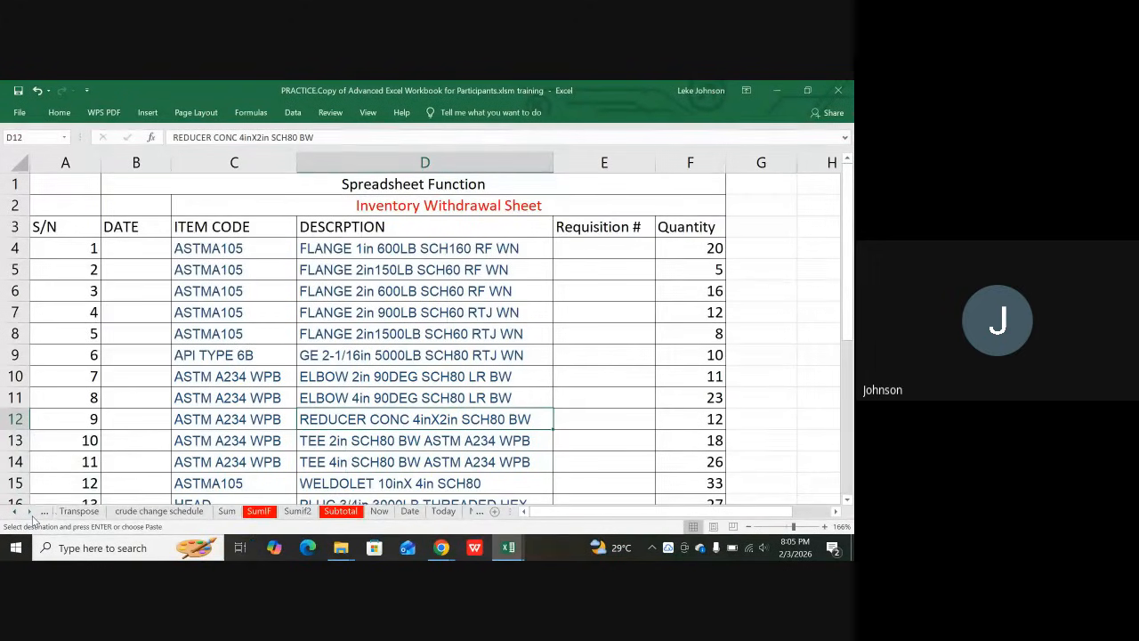
click(227, 511)
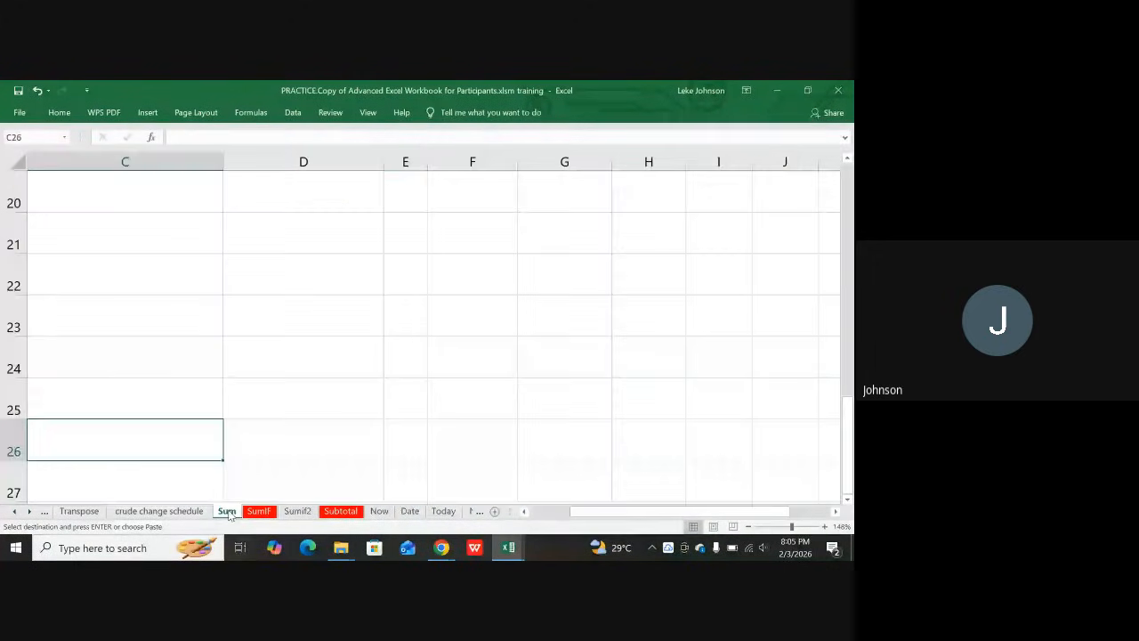
- Go to the start of the Sum sheet and select the Function Name header and the Sum cell below it
drag(639, 521, 599, 520)
scroll(261, 327, up, 1)
scroll(261, 328, up, 6)
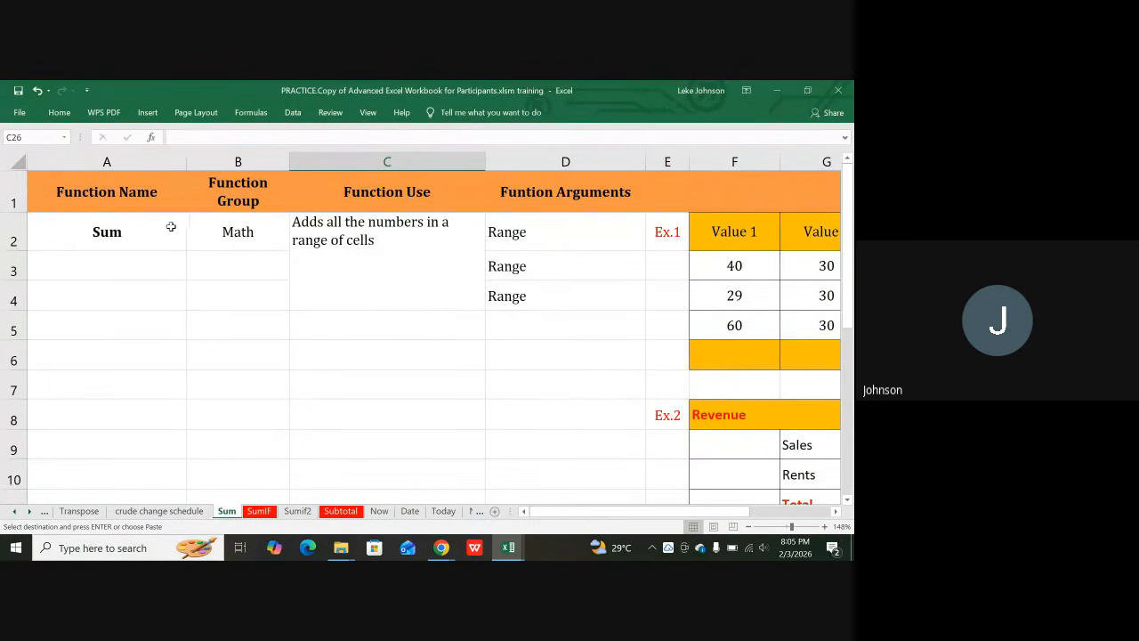
click(111, 196)
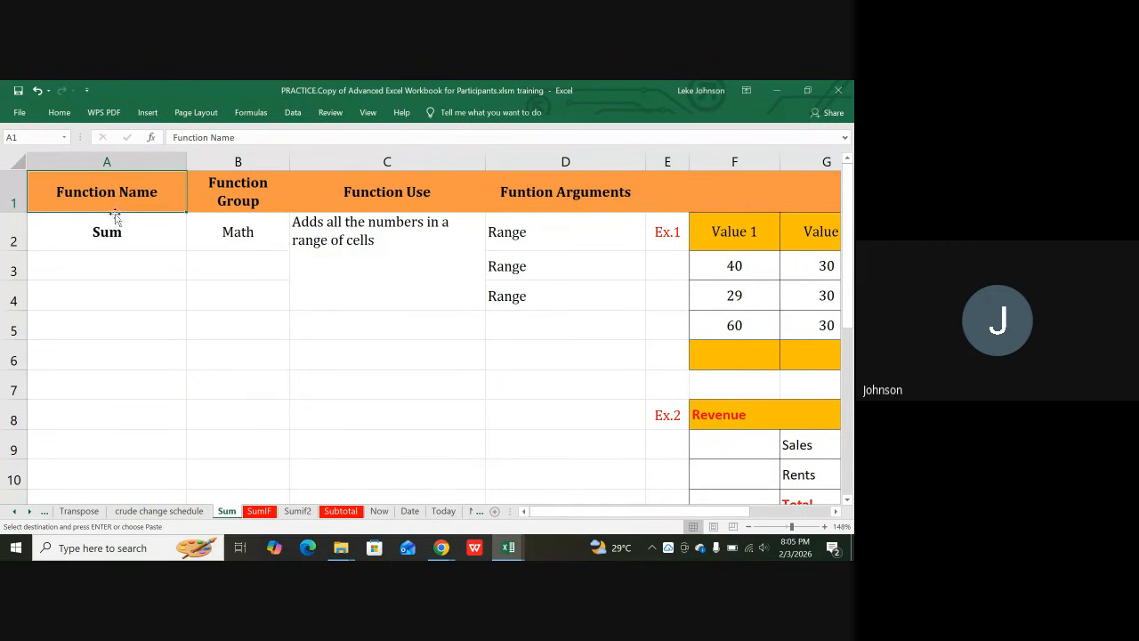
click(94, 239)
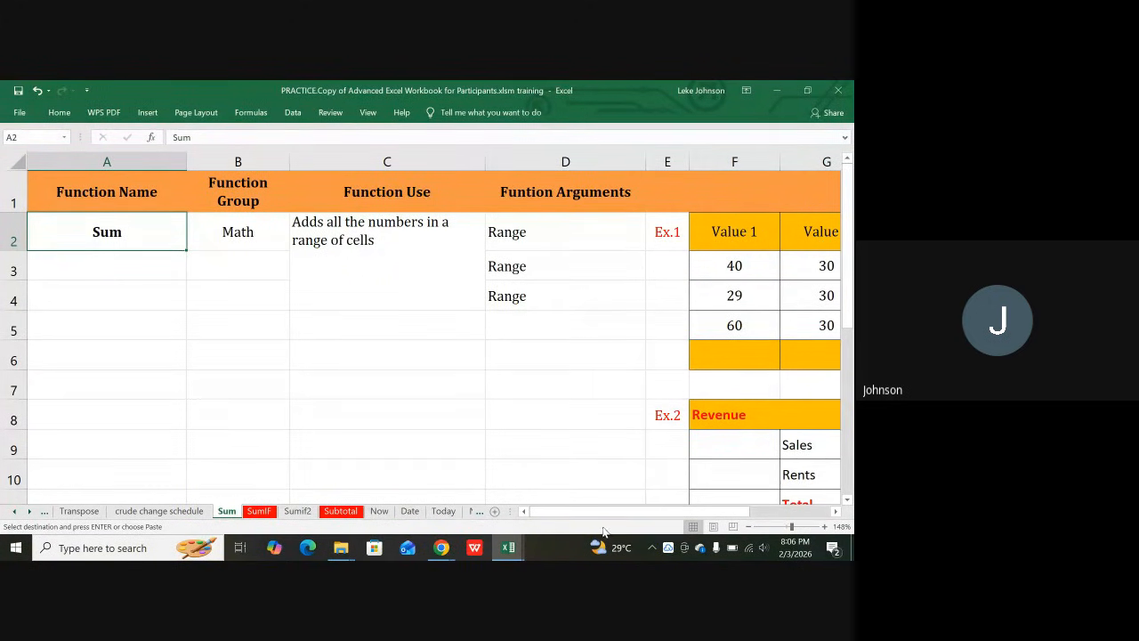
- Review the Sum sheet's revenue and expense examples together with their annotated Sum formulas
drag(603, 515, 658, 494)
scroll(540, 352, down, 1)
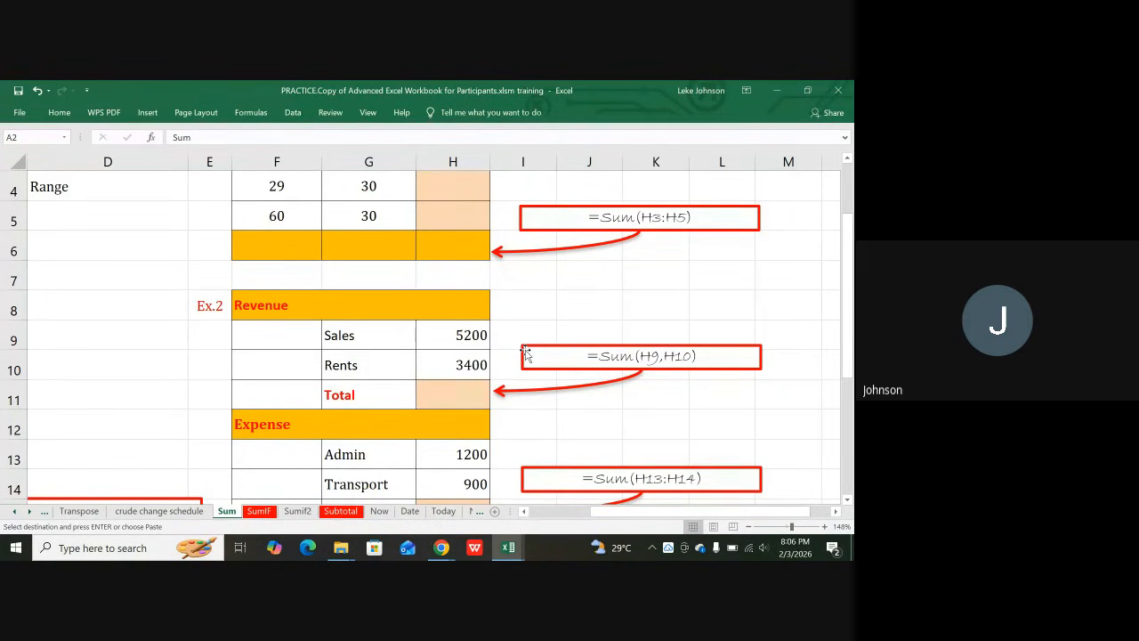
scroll(526, 353, down, 2)
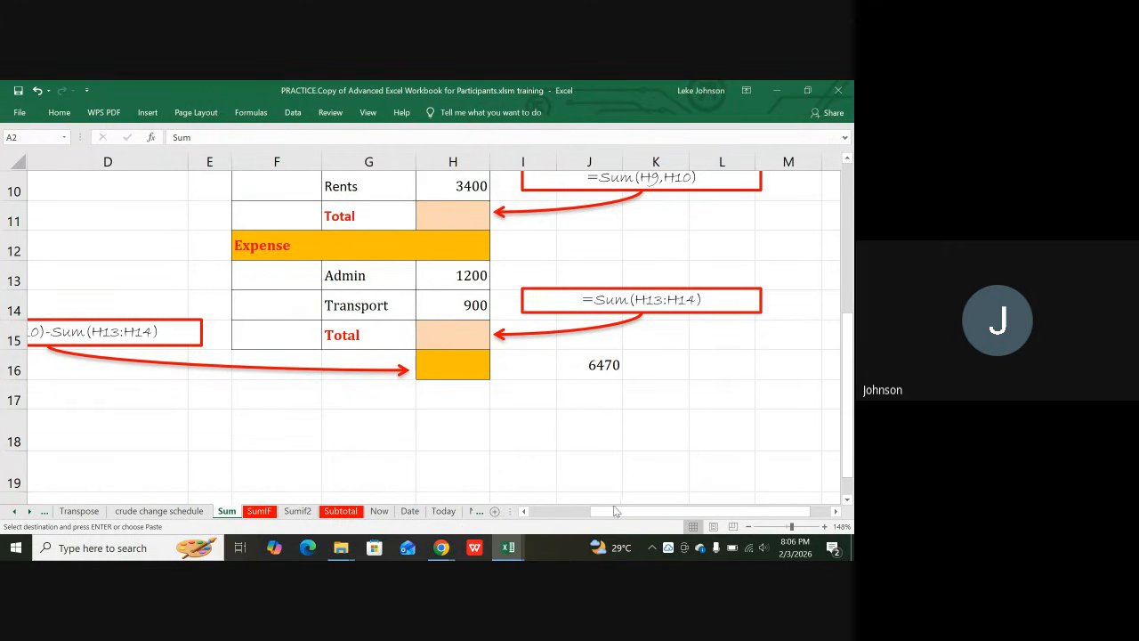
drag(614, 512, 599, 514)
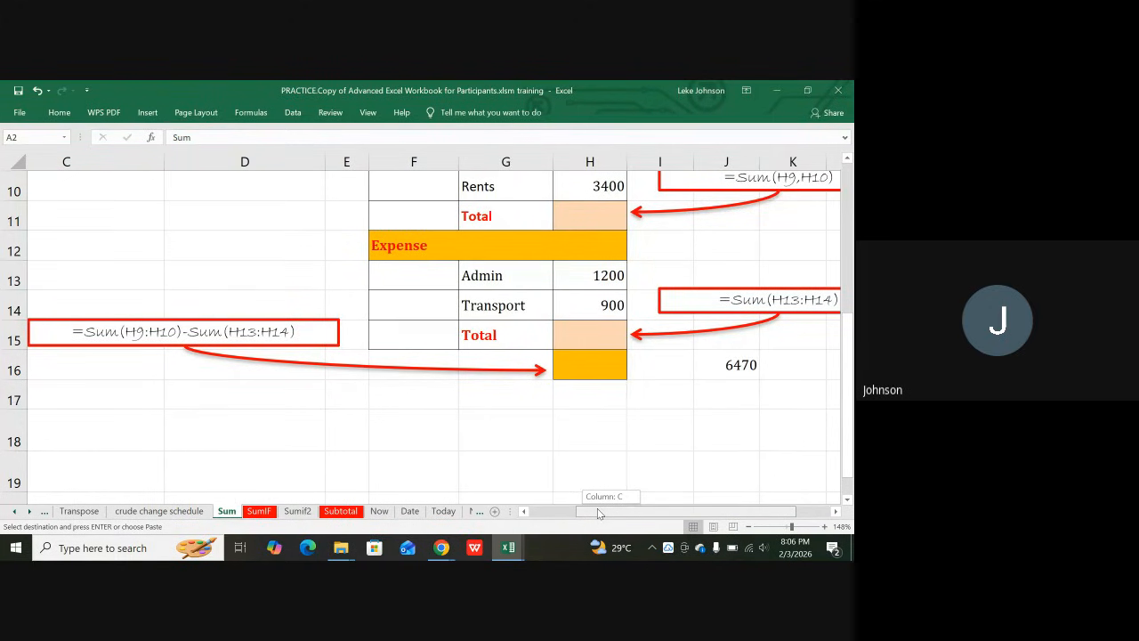
mouse_move(597, 510)
mouse_down()
mouse_move(623, 511)
mouse_move(612, 512)
mouse_up()
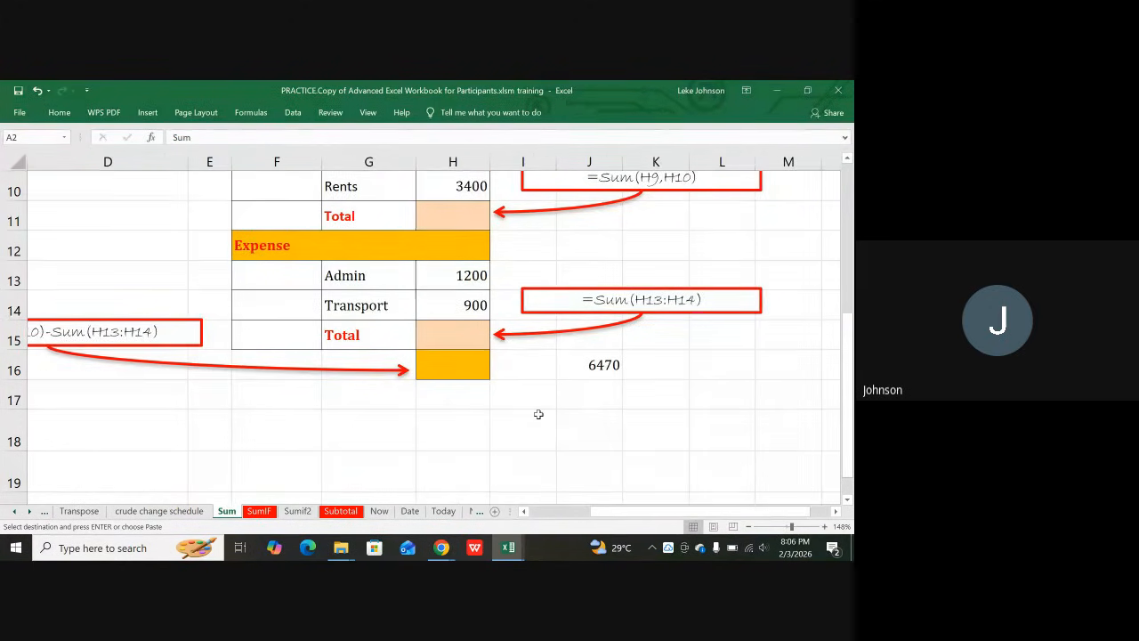
- Add a thick solid top border to the blank cells F19:I19 below the Sum examples
scroll(539, 414, down, 2)
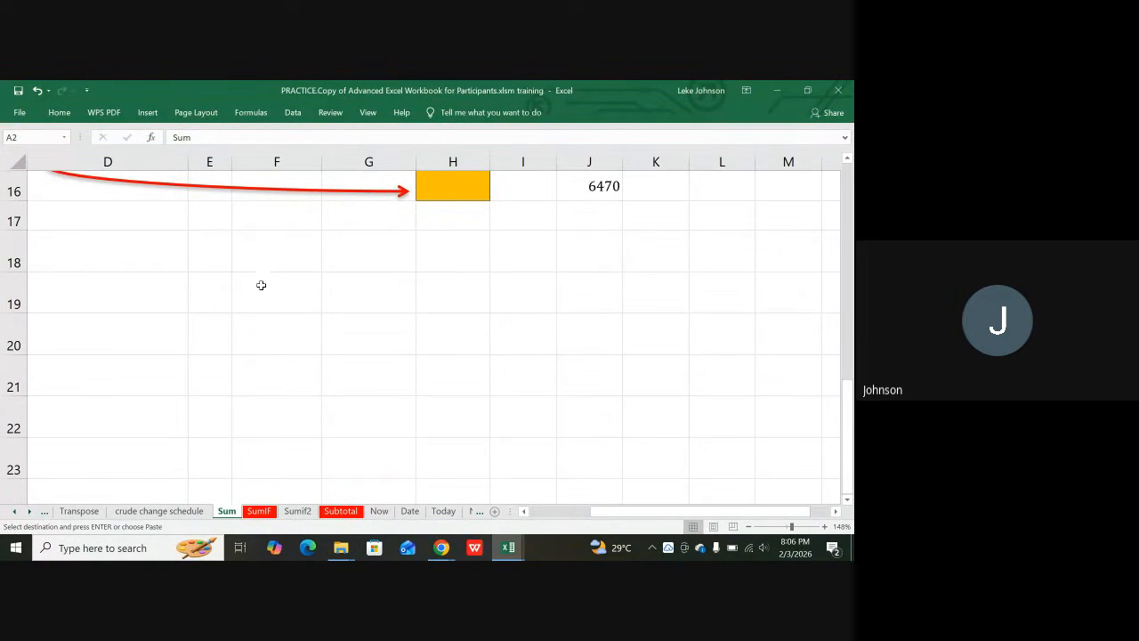
click(259, 282)
drag(273, 285, 543, 299)
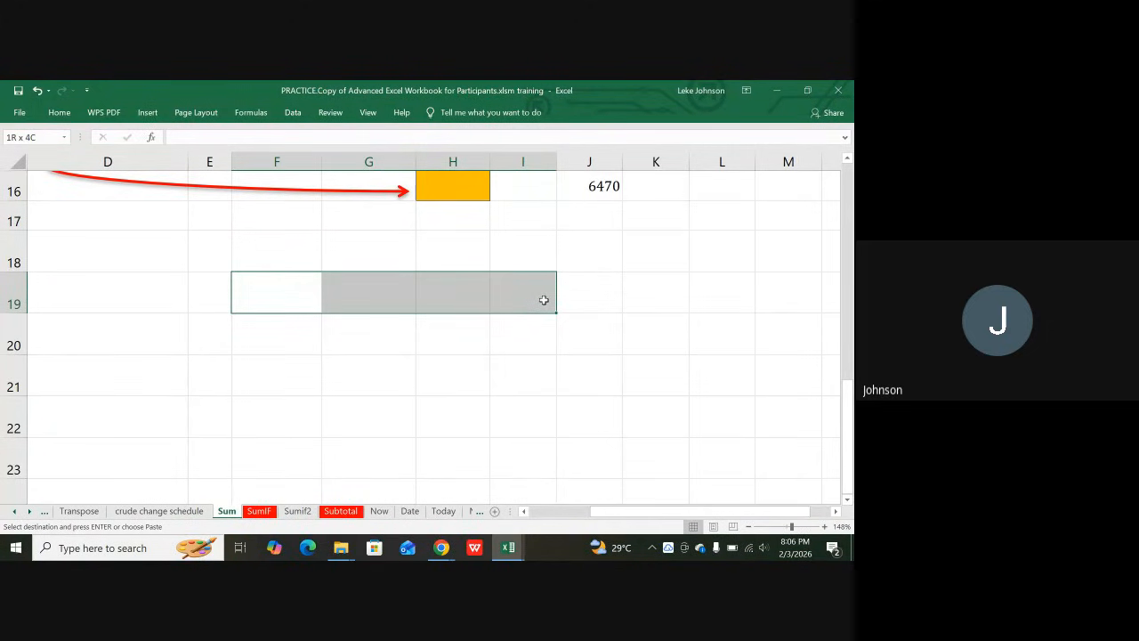
drag(544, 300, 544, 299)
key(Escape)
key(ctrl+1)
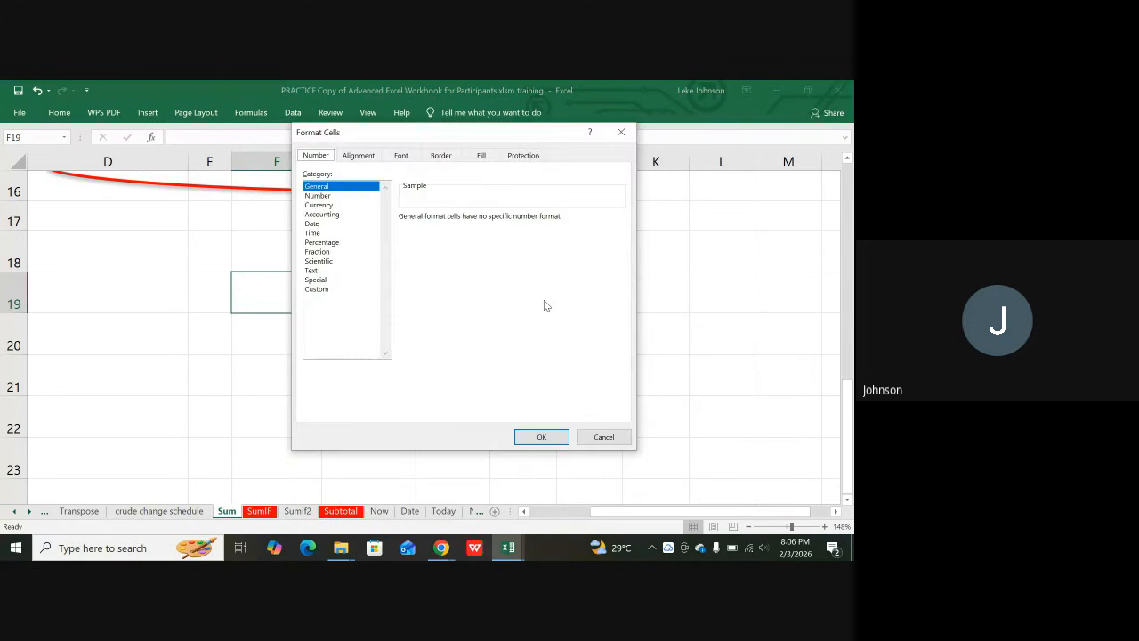
click(440, 155)
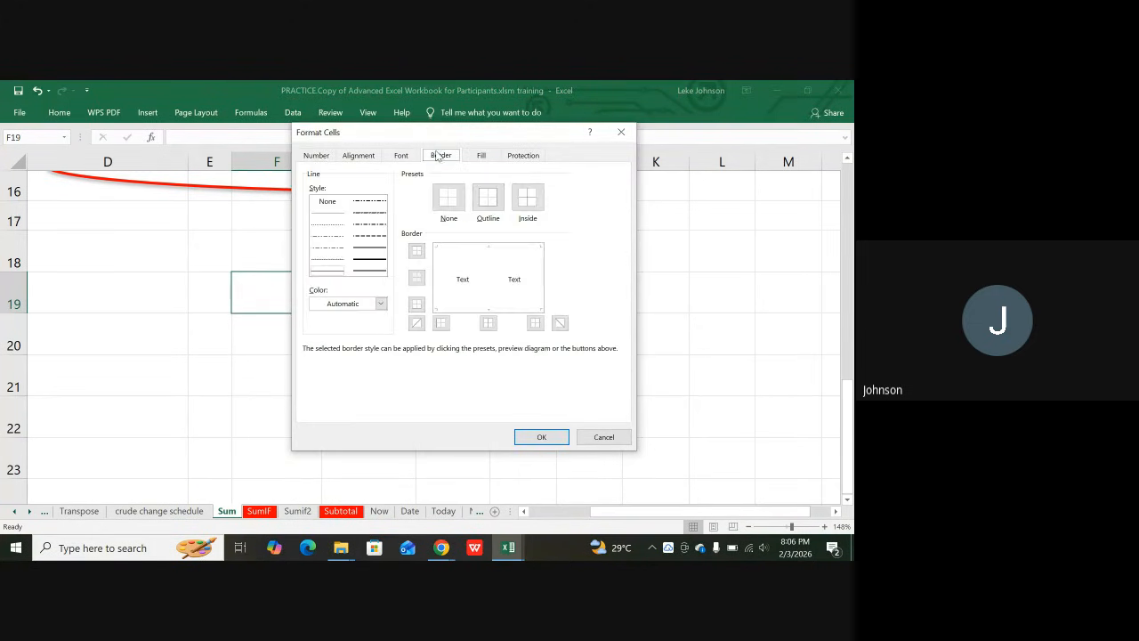
click(381, 264)
click(481, 249)
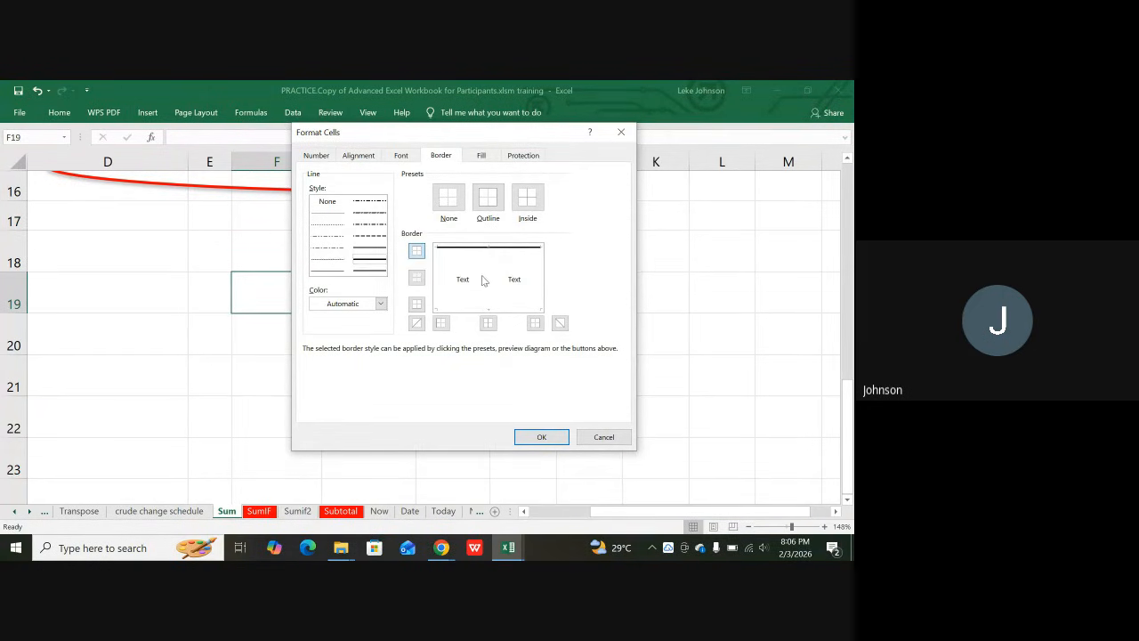
click(539, 435)
click(454, 384)
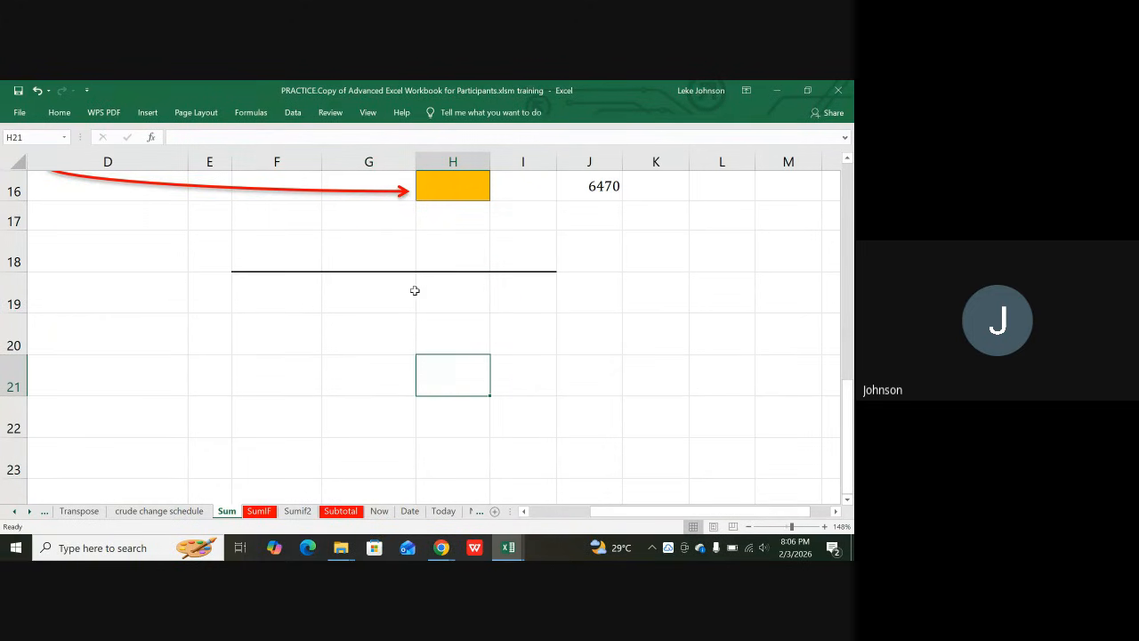
- Add a thick right border to cells G19:G23 to form the stem of the T-account
drag(393, 278, 394, 441)
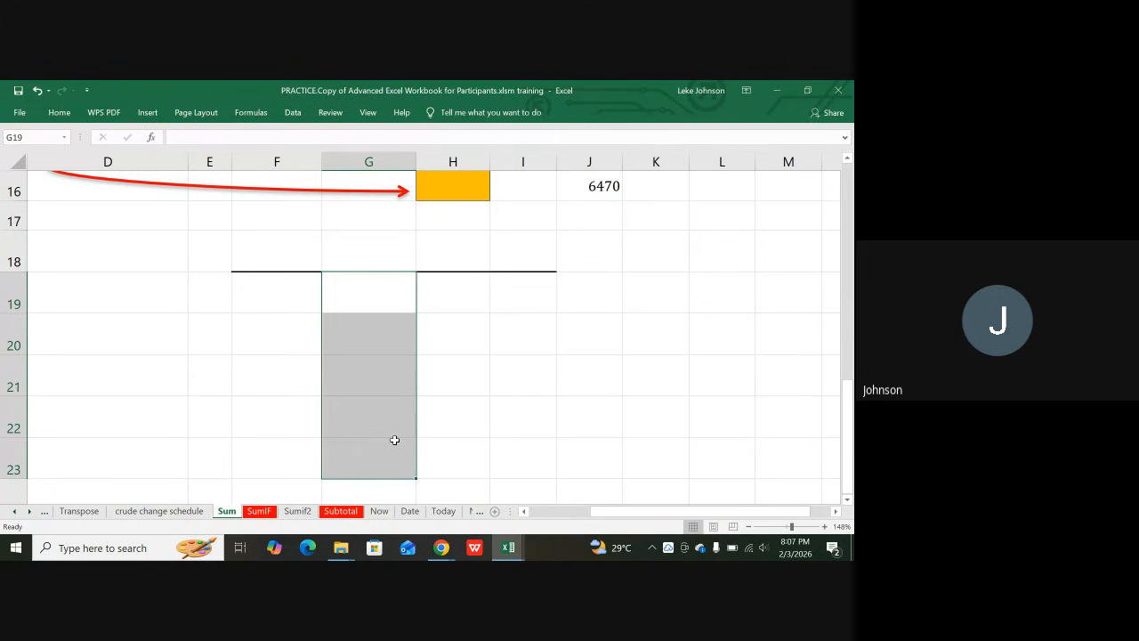
key(ctrl+1)
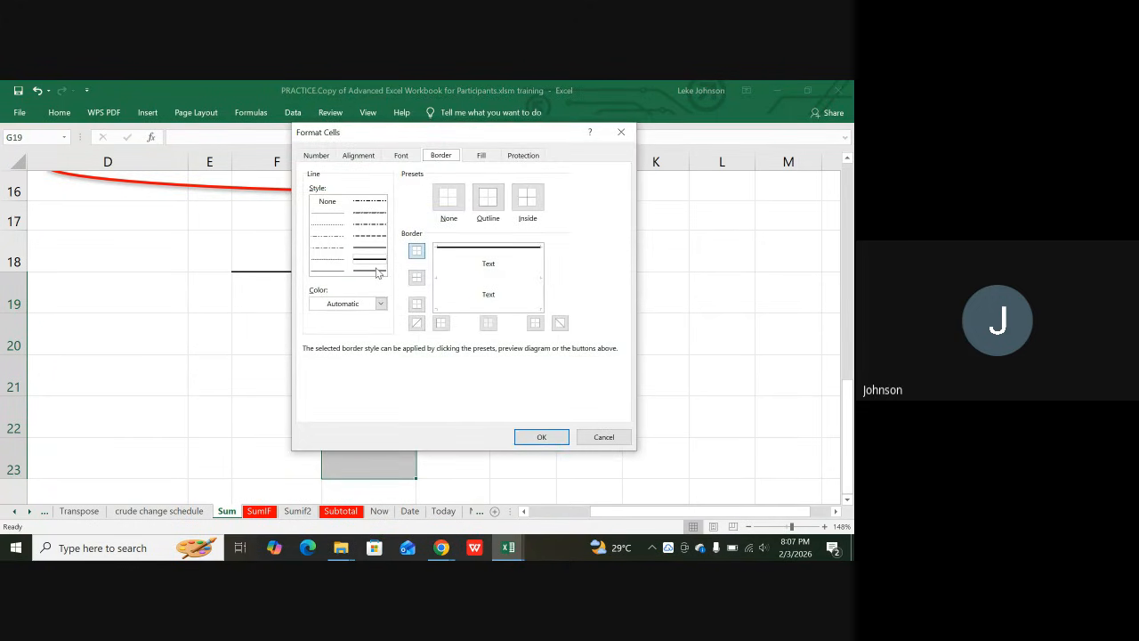
click(540, 280)
click(538, 437)
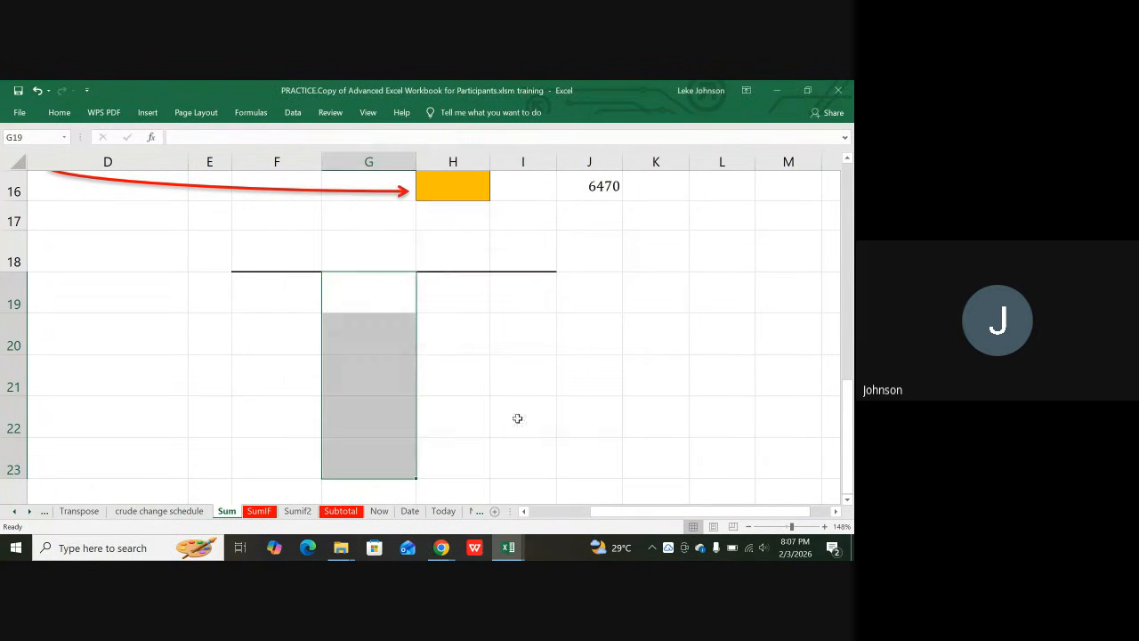
click(506, 387)
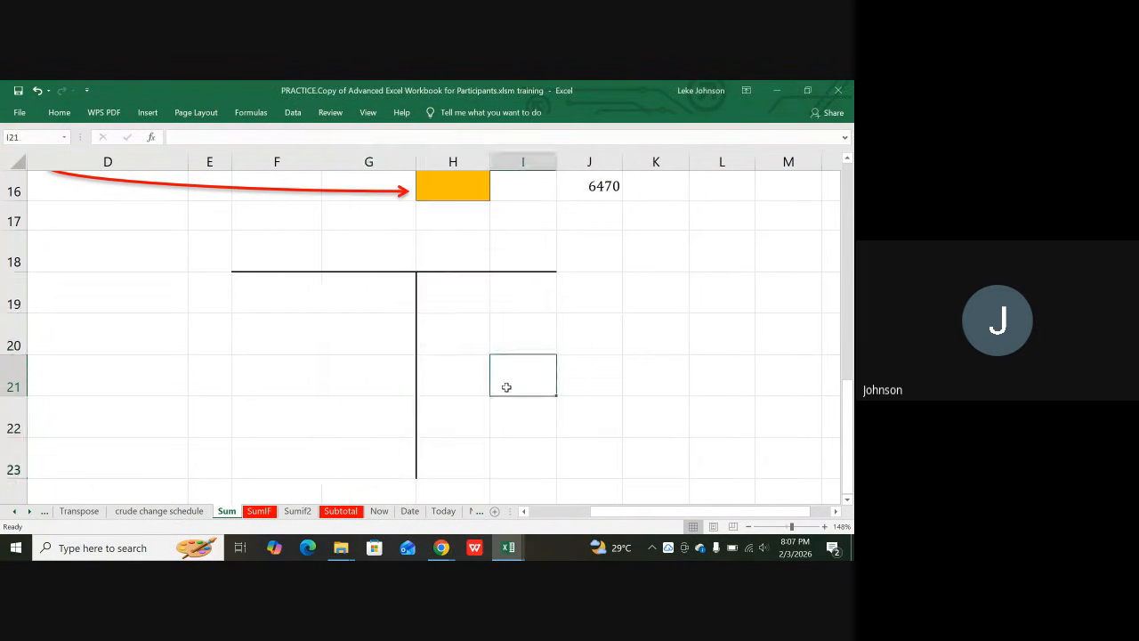
- Label the T-account sides with CR in cell I18 and DR in cell F18
click(522, 262)
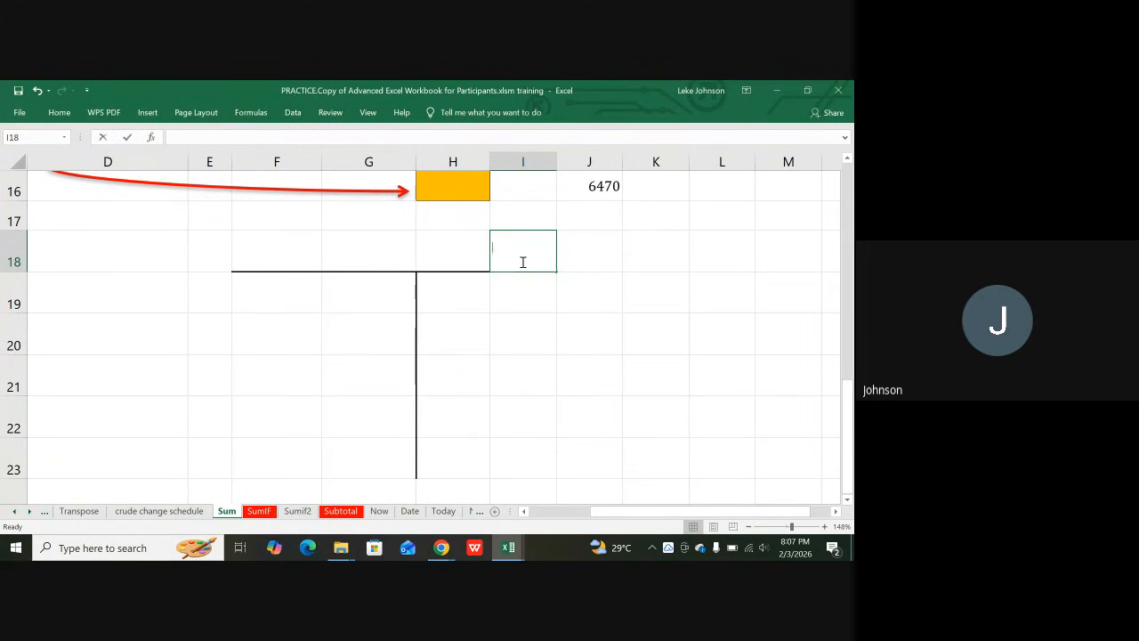
text(cR)
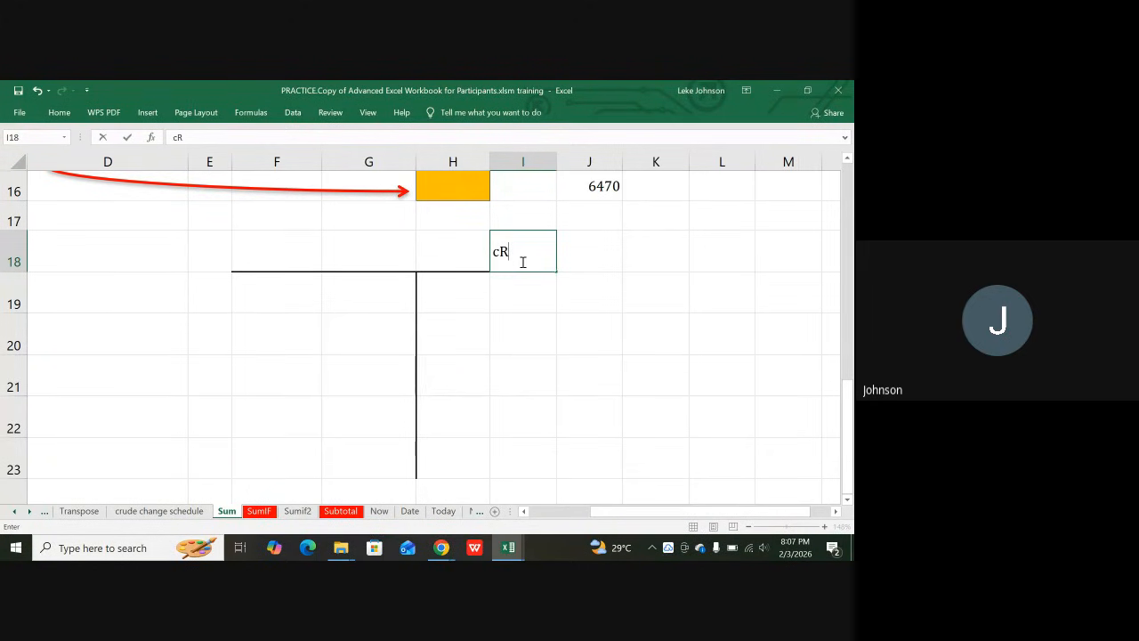
key(BackSpace)
key(BackSpace)
text(CR)
click(253, 250)
text(D)
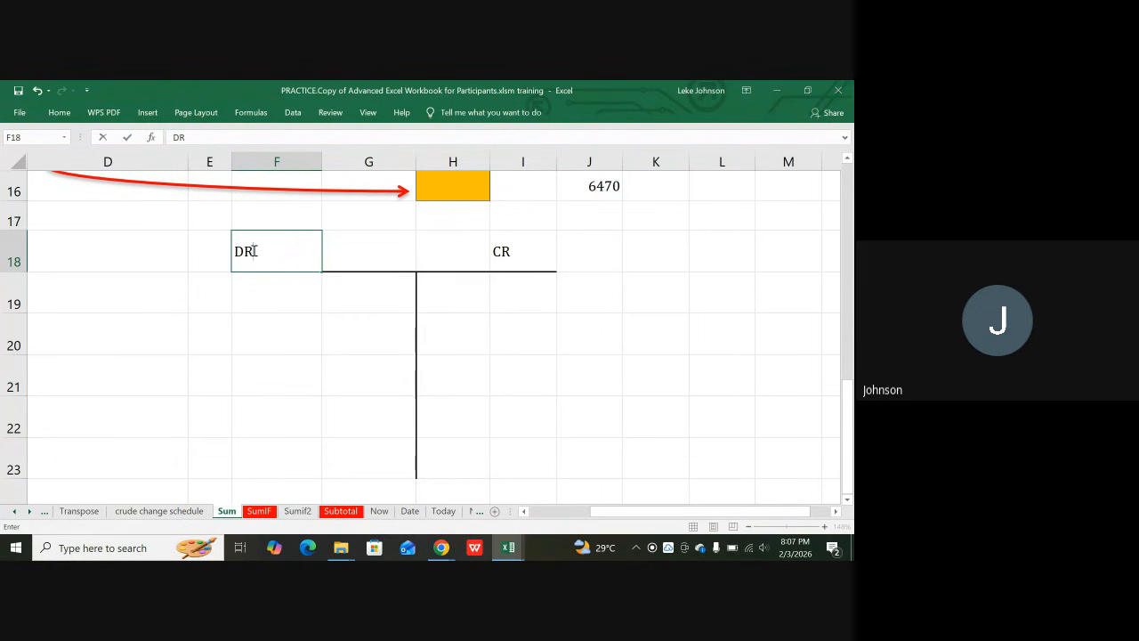
click(277, 298)
click(286, 363)
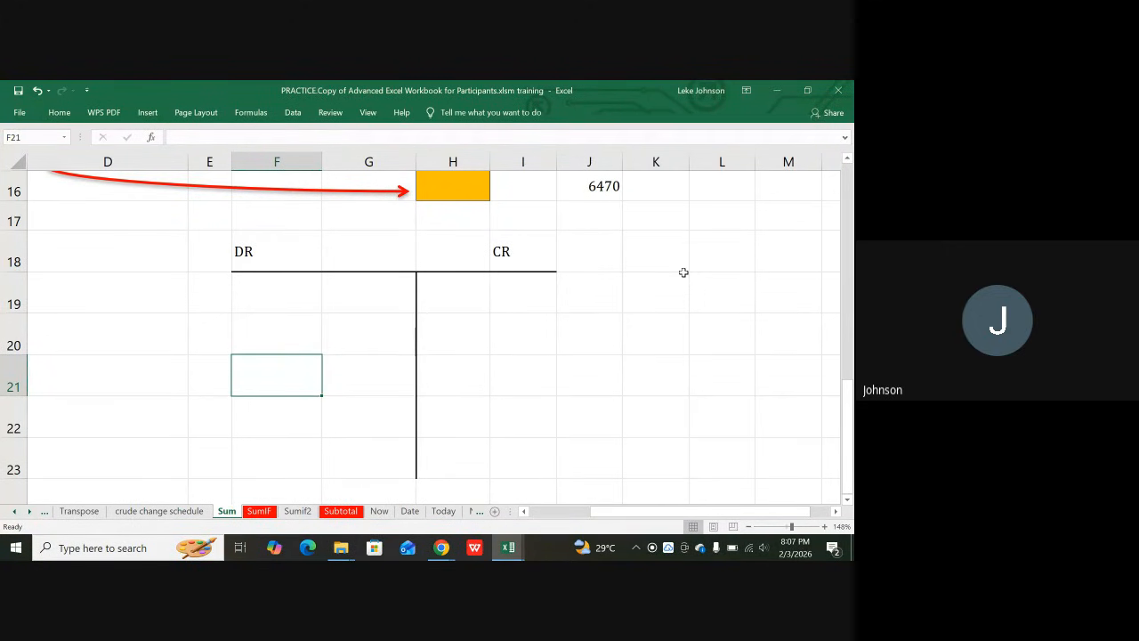
- Enter the heading "Elements of Account" in cell K18 beside the T-account
click(656, 256)
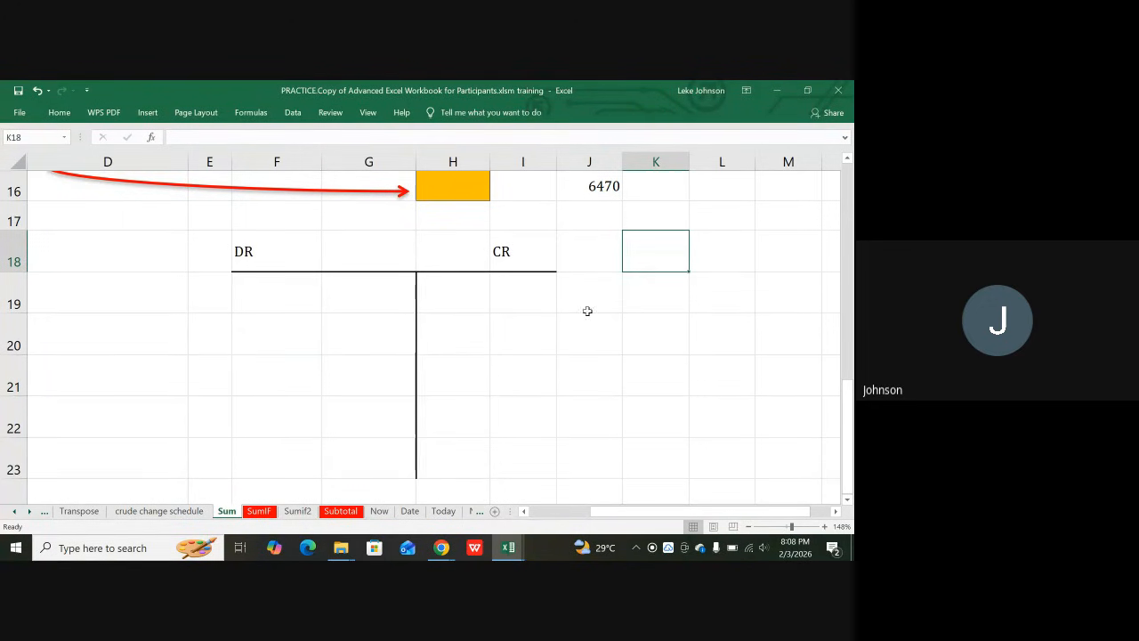
scroll(588, 311, up, 2)
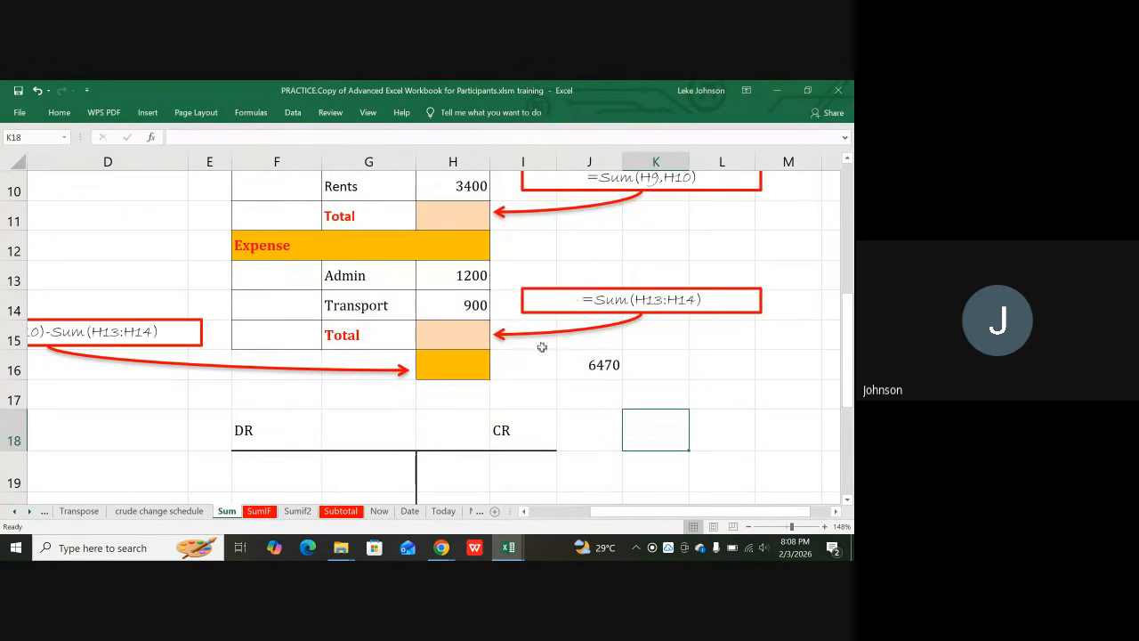
scroll(650, 447, down, 1)
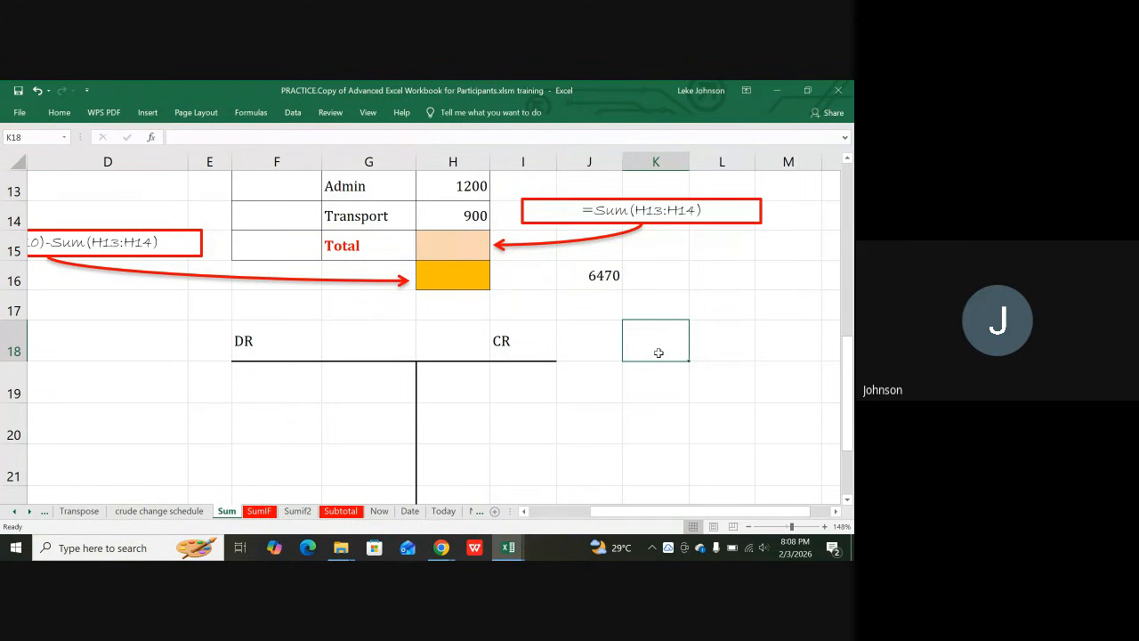
key(ctrl+e)
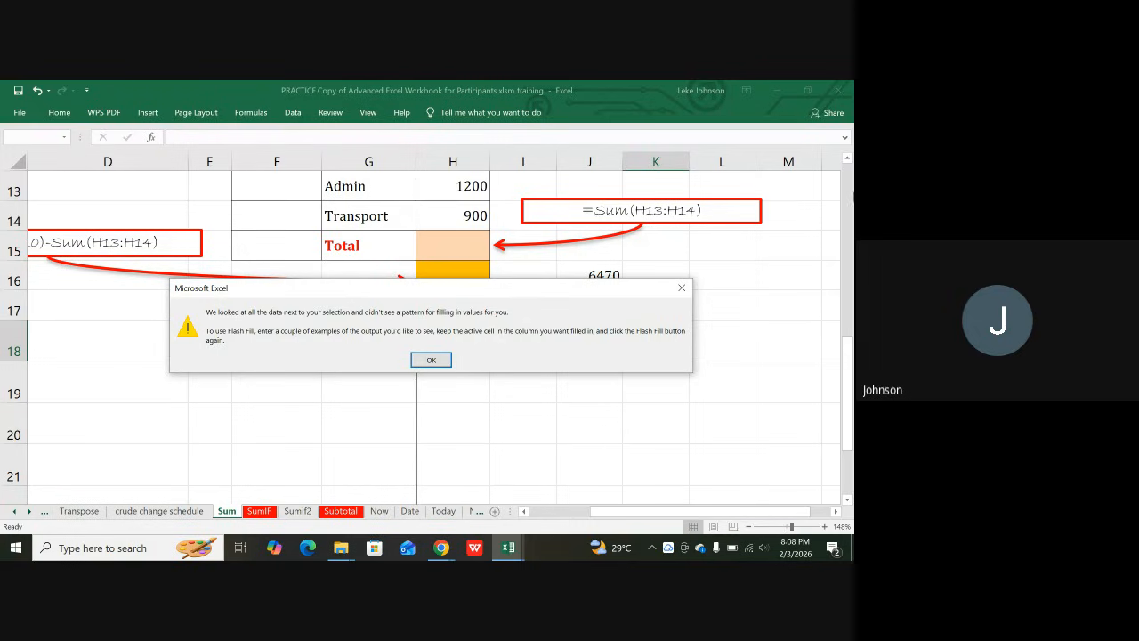
click(681, 289)
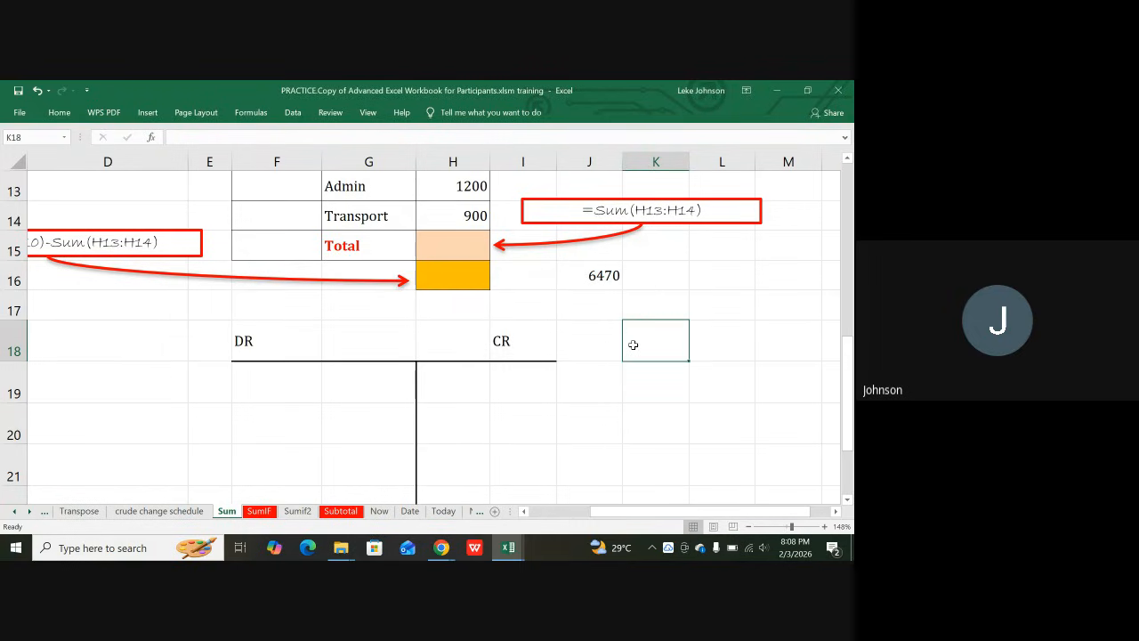
text(Ele)
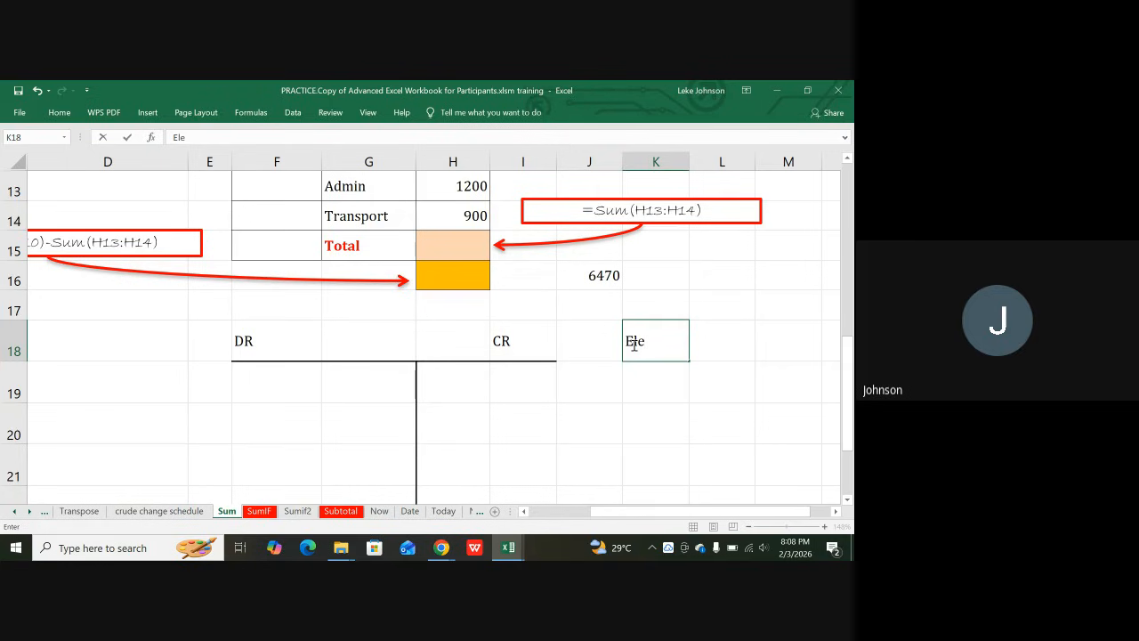
text(ments of A)
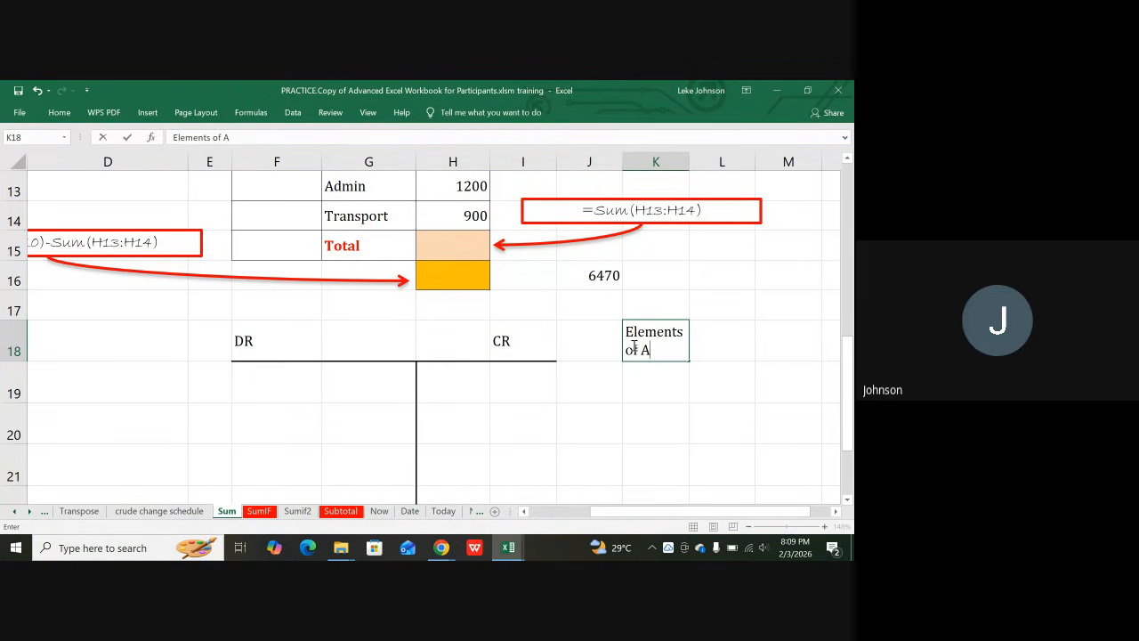
text(ccount)
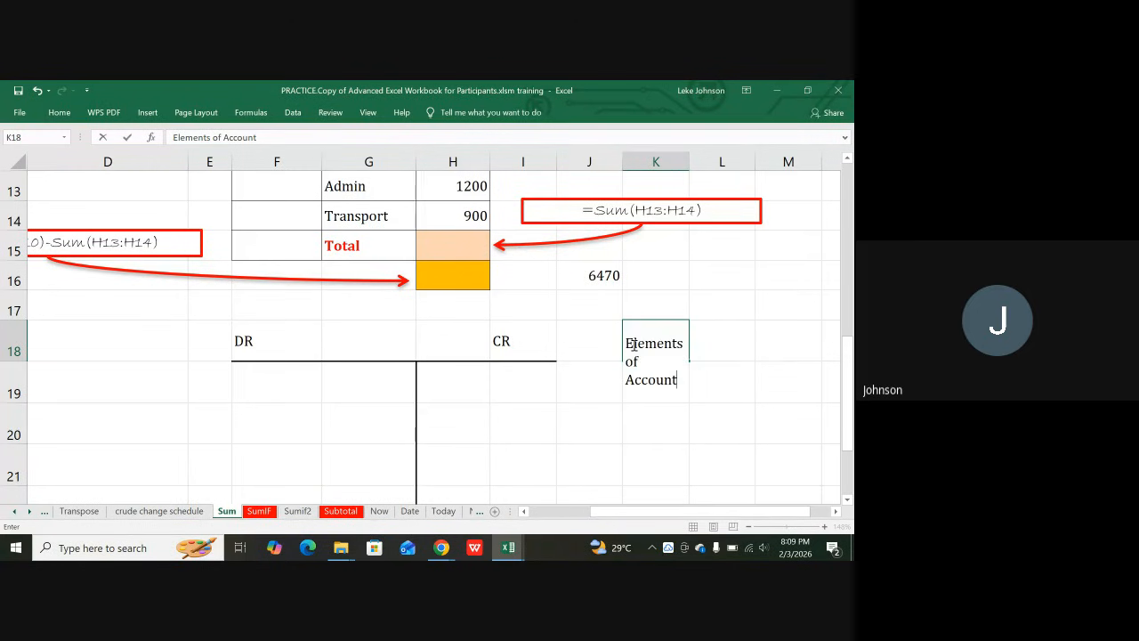
key(Tab)
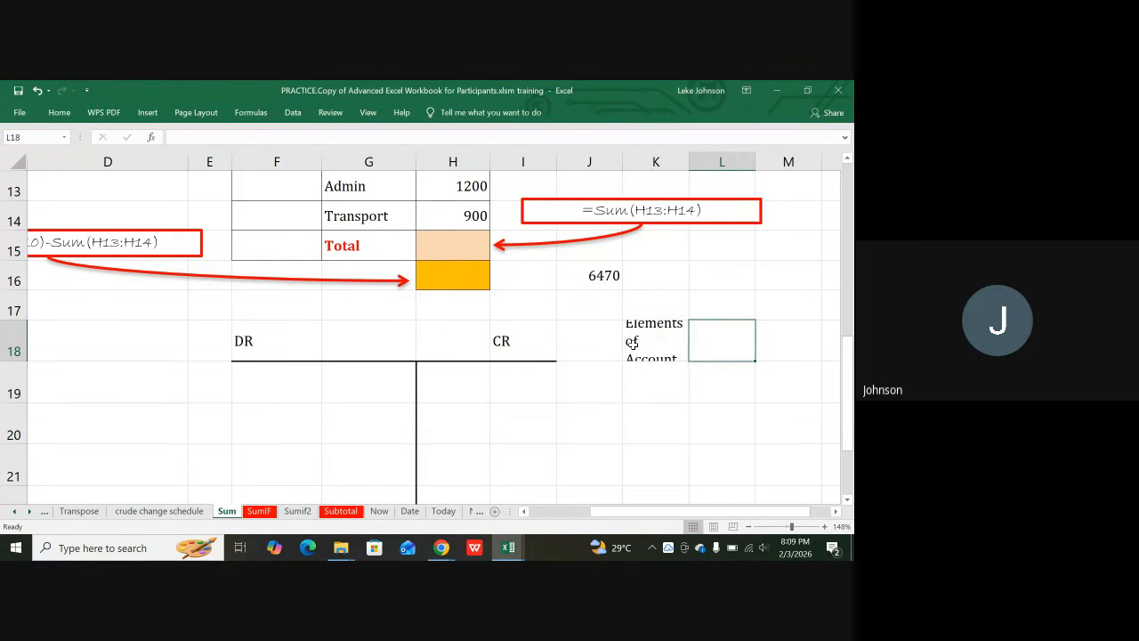
- Turn off text wrapping for the "Elements of Account" heading in cell K18
click(640, 340)
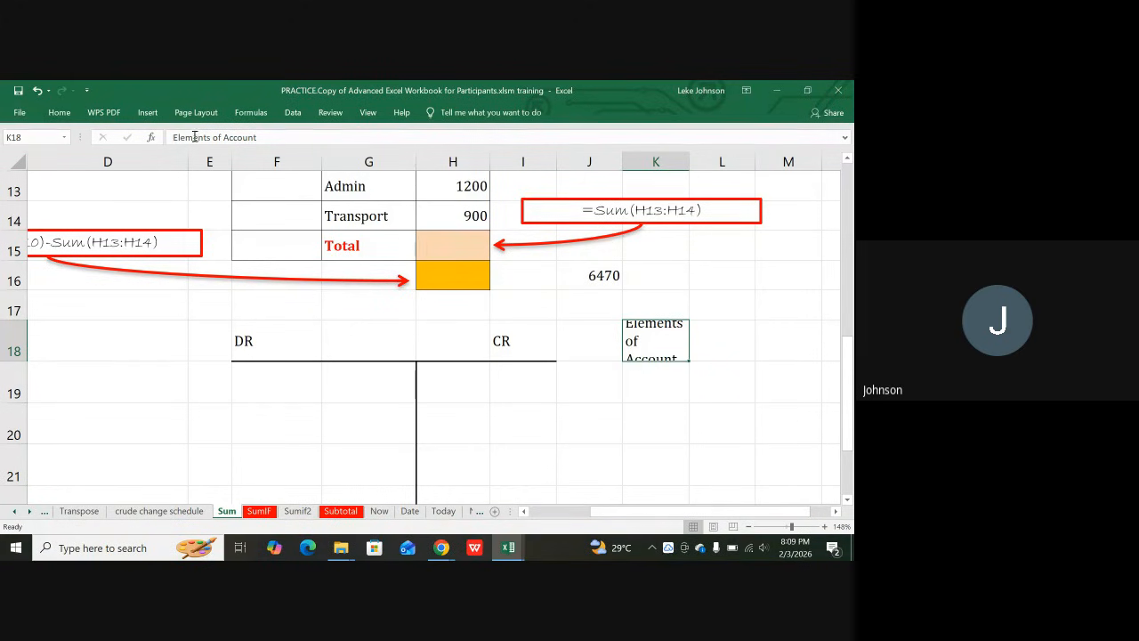
click(60, 113)
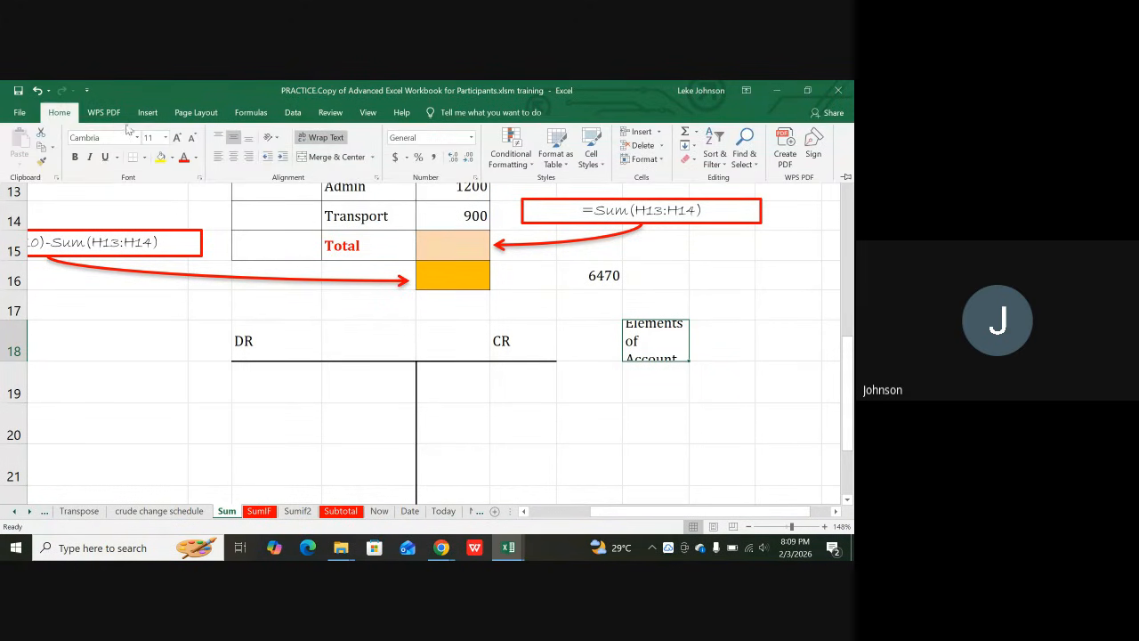
click(325, 139)
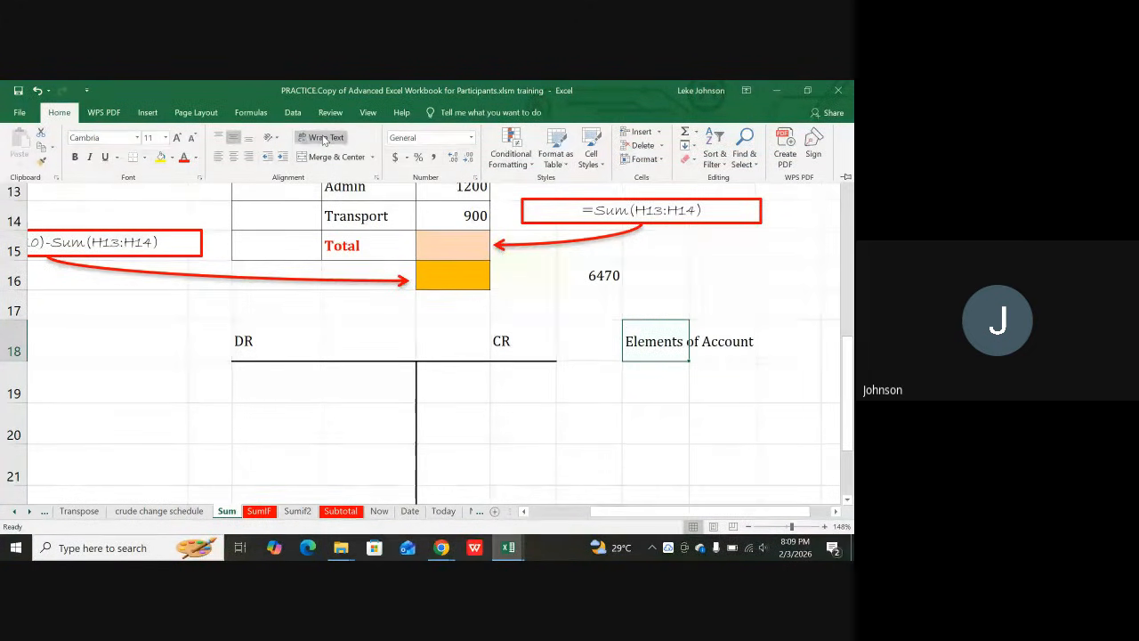
click(685, 435)
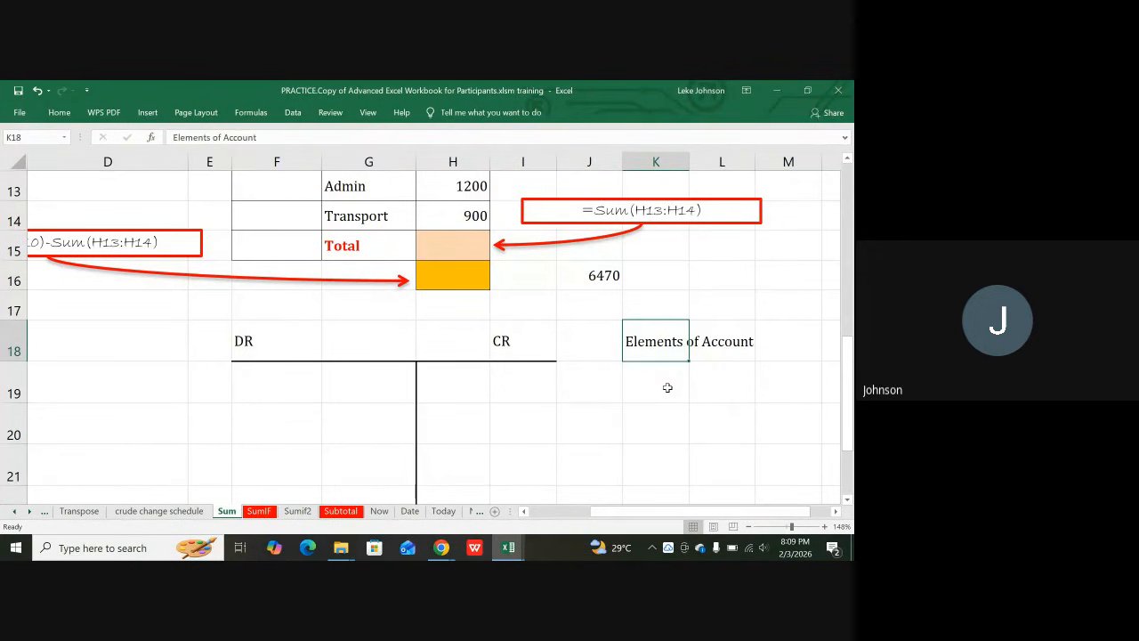
- Number the rows under the account elements heading by entering 1, 2, 3 and 4 in cells J19:J22
click(654, 392)
click(600, 378)
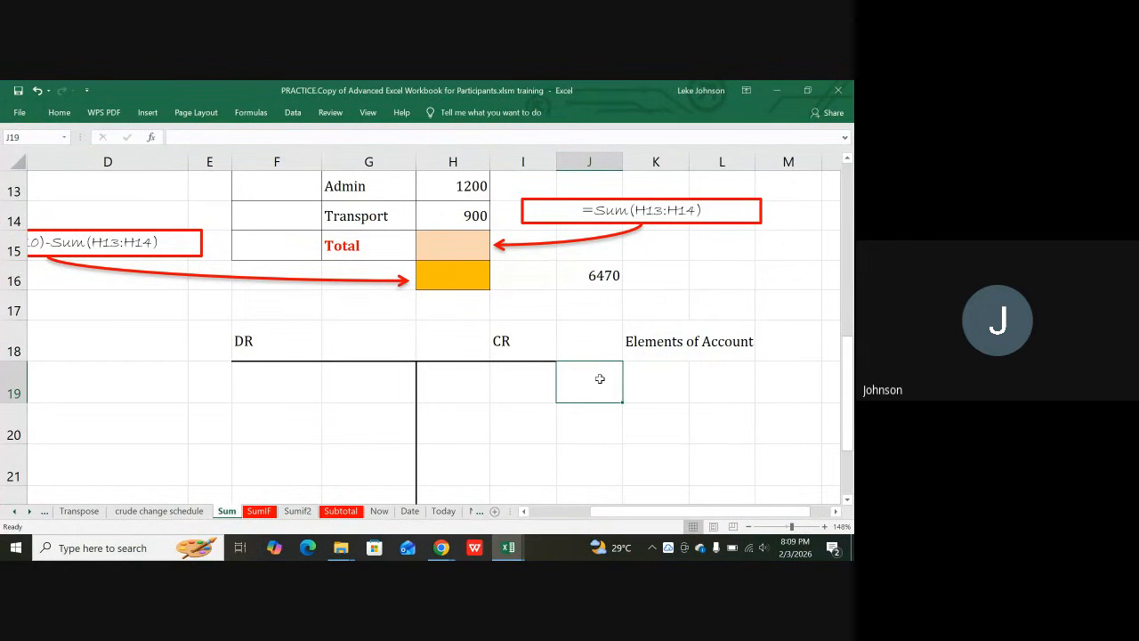
text(1)
key(Return)
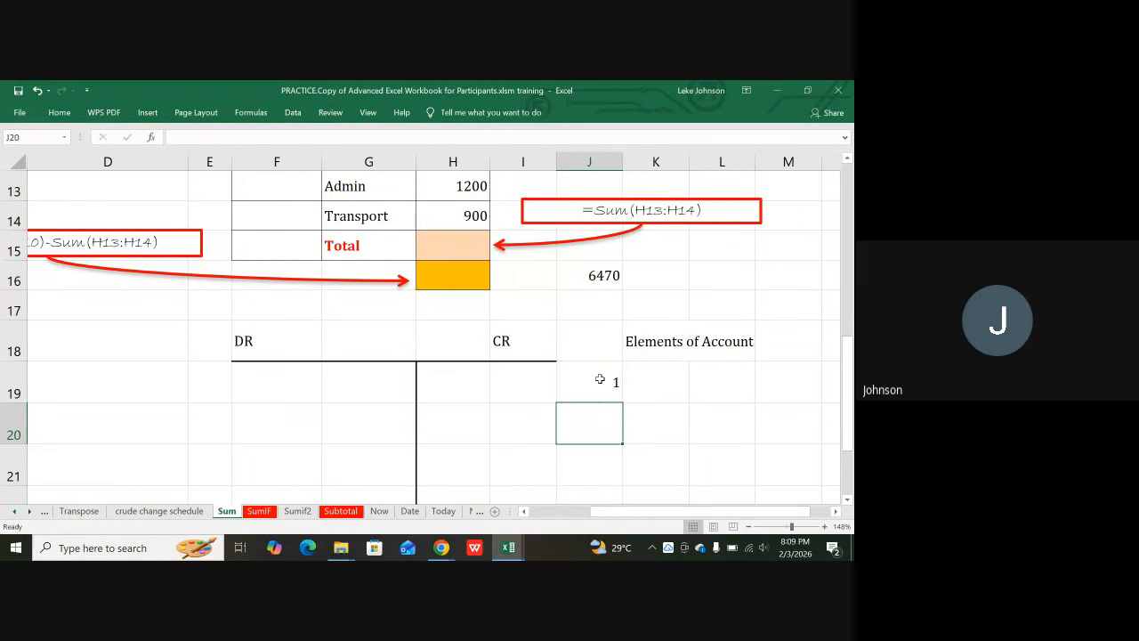
text(2)
key(Return)
text(3)
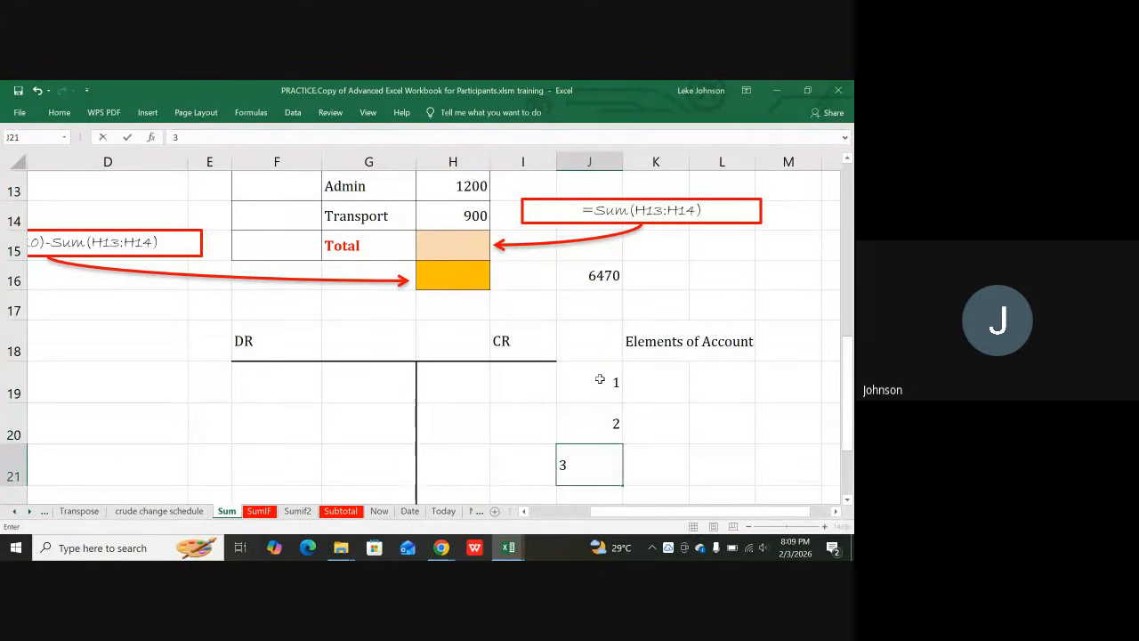
key(Return)
text(4)
key(Return)
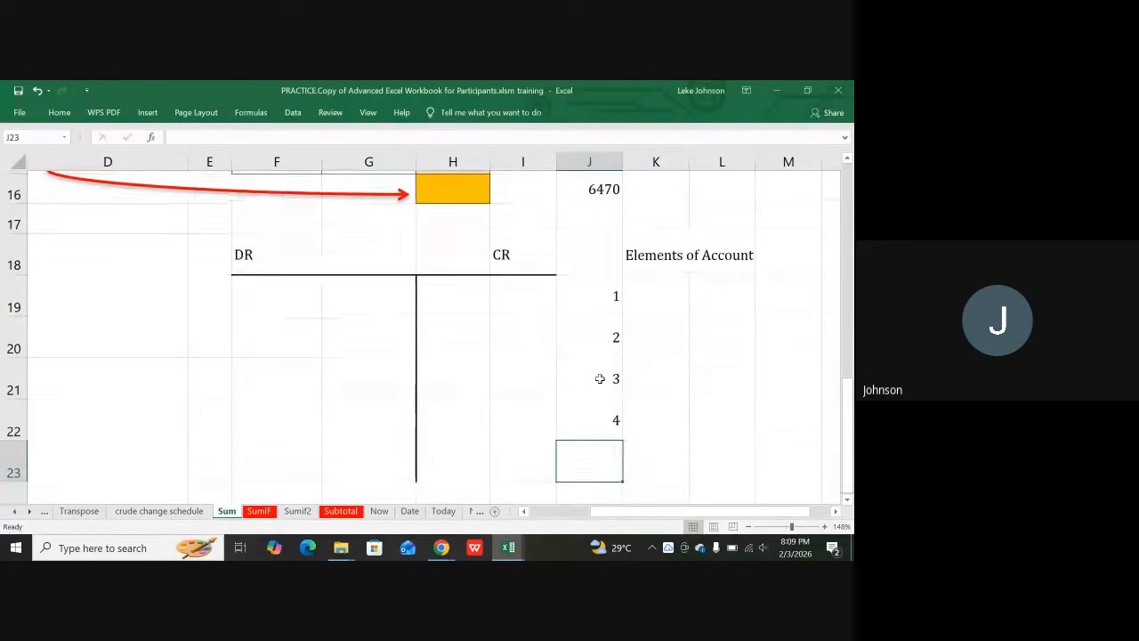
- Complete the row numbering of the account elements list by entering 5 in cell J23
text(5)
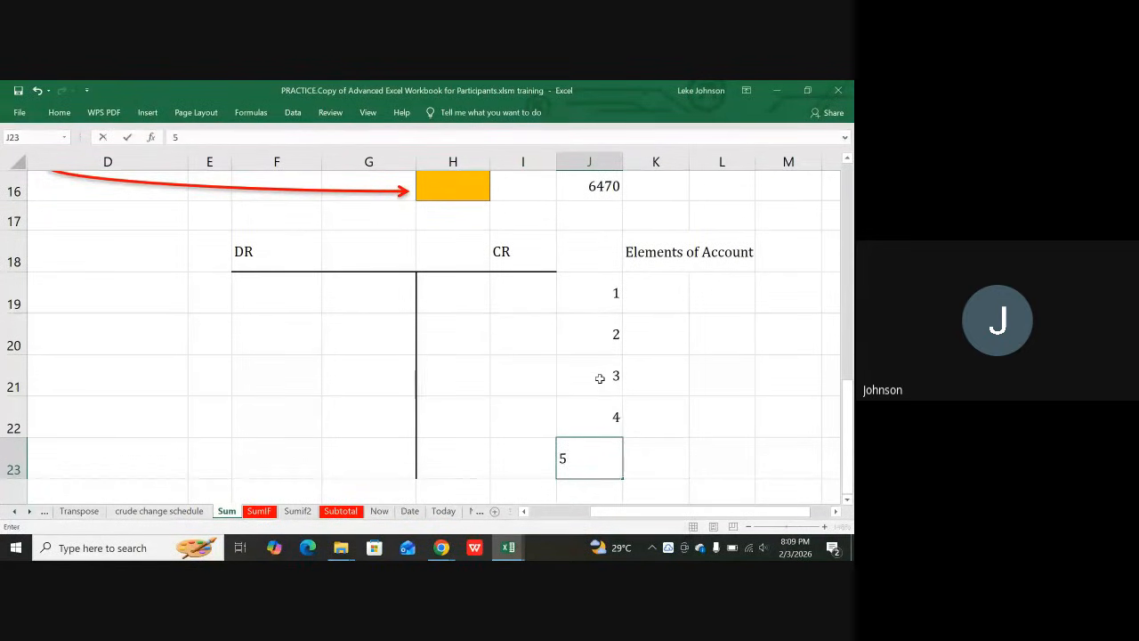
key(Up)
key(Up)
key(Up)
key(Up)
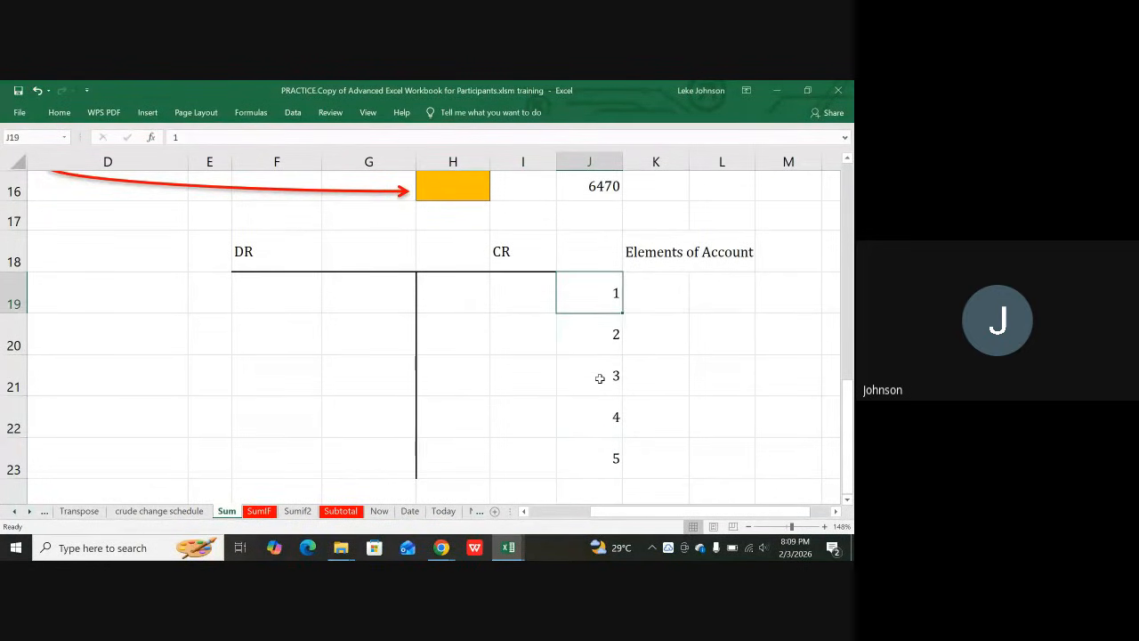
- List the first account element by entering ASSET in cell K19 and DEBIT in cell M19
key(Right)
text(A)
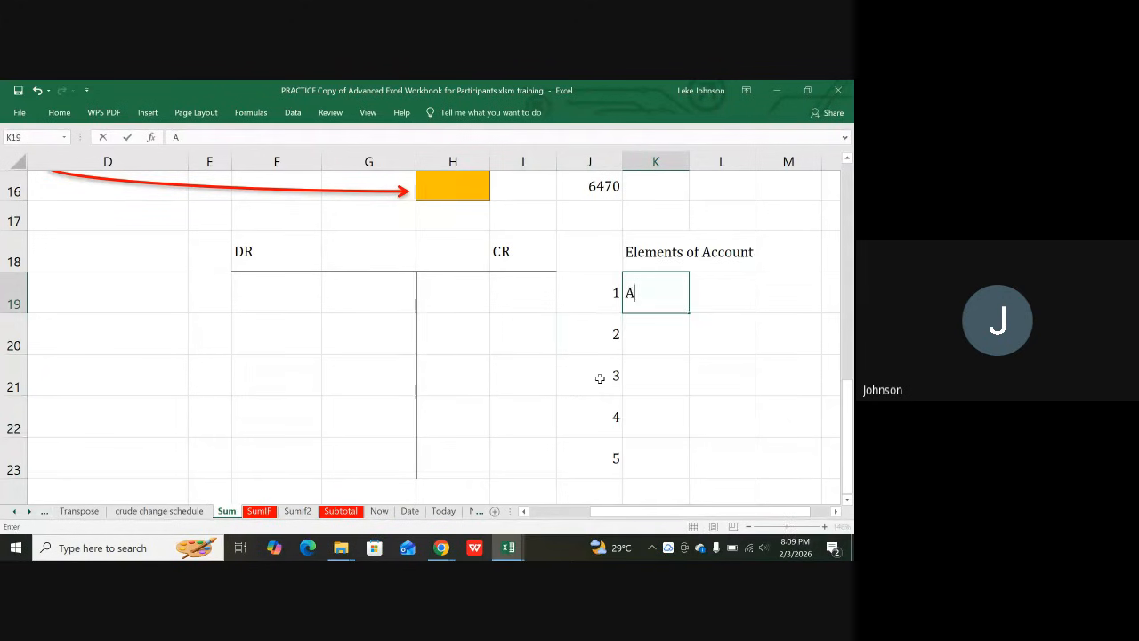
text(SSET)
key(Tab)
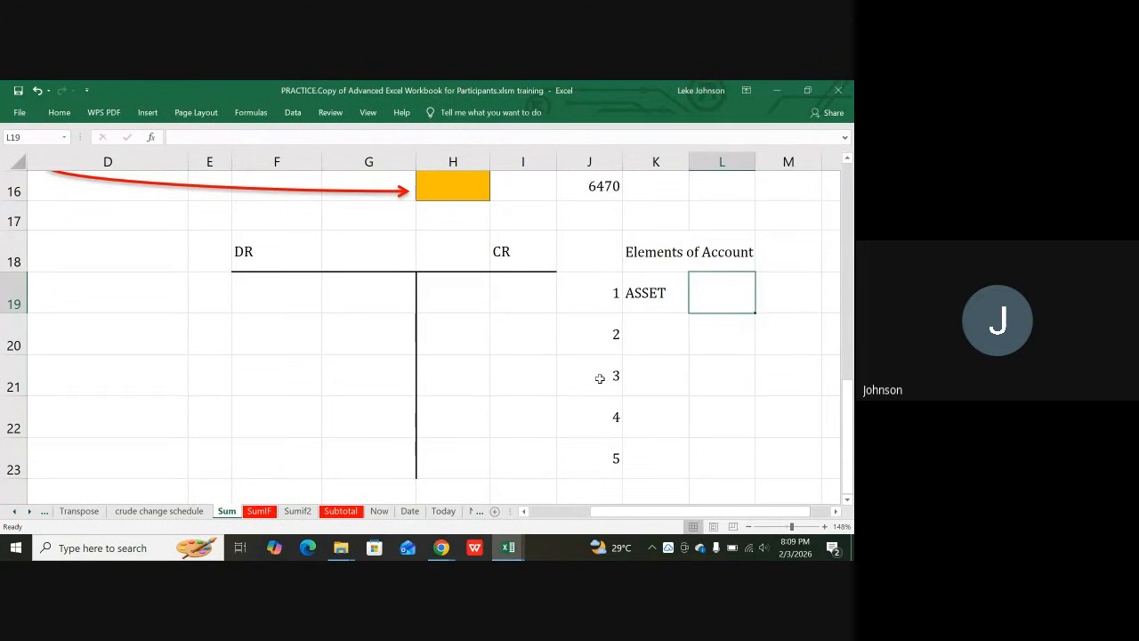
key(Tab)
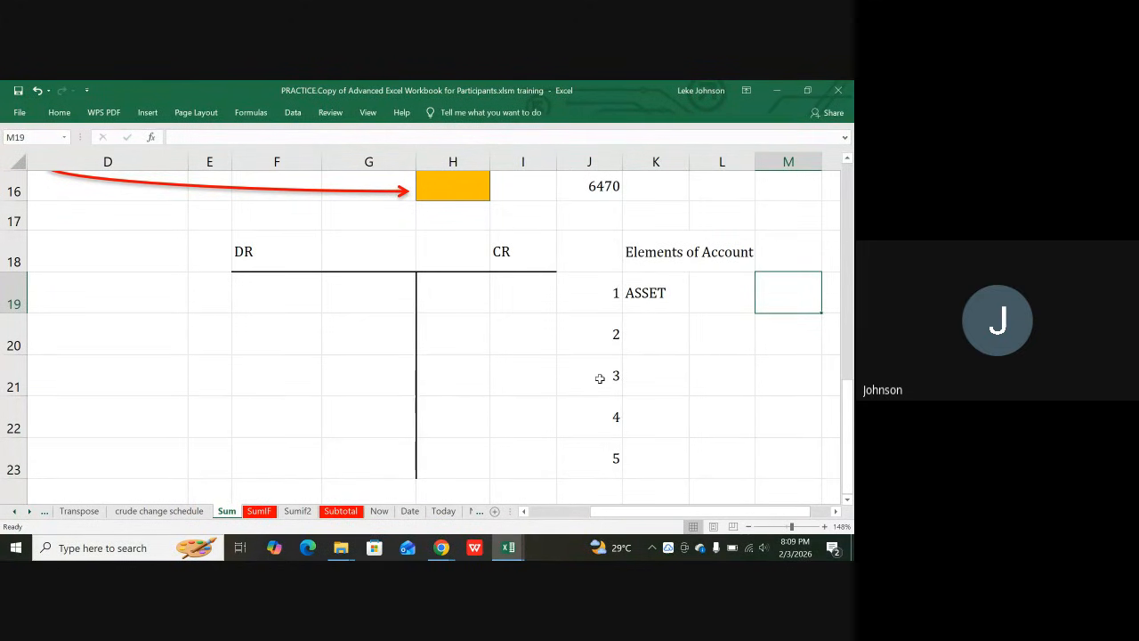
text(DEB)
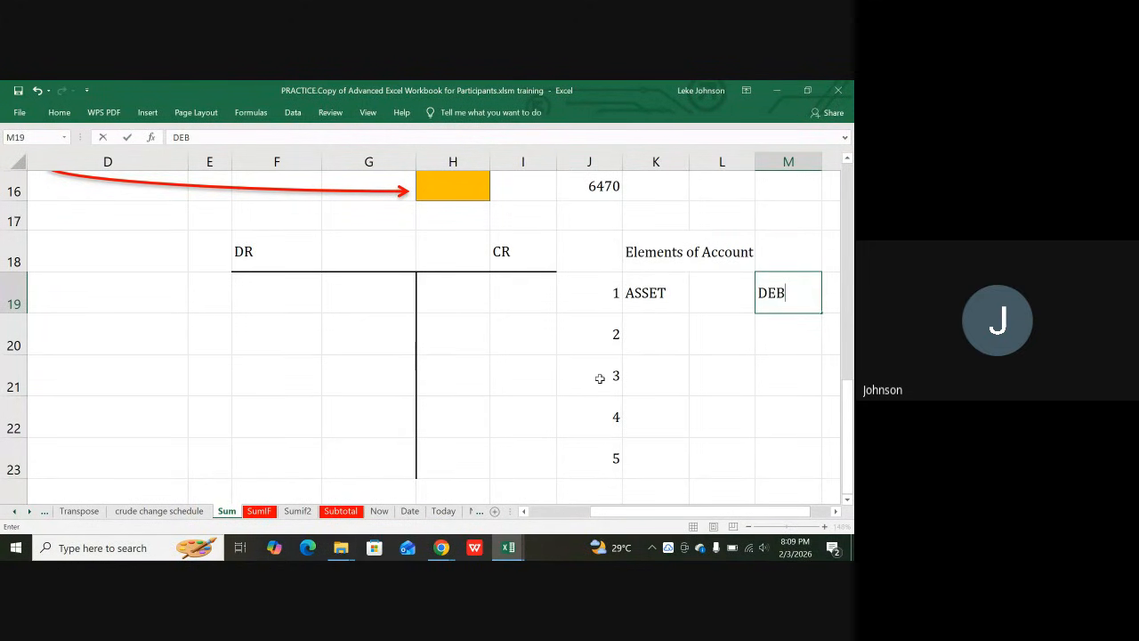
text(IT)
key(Return)
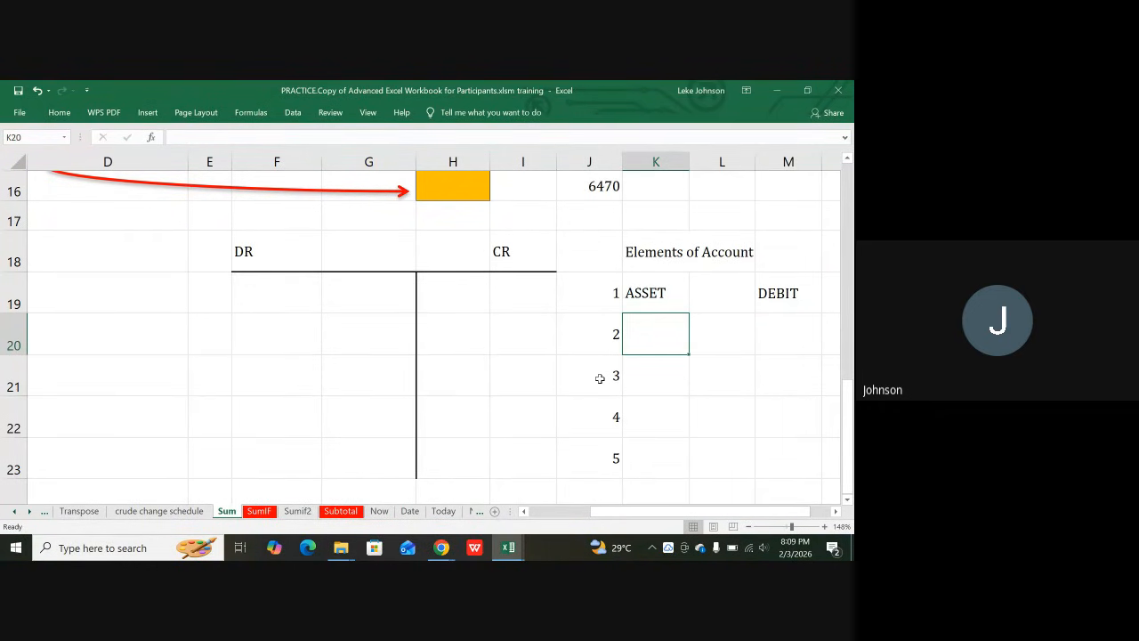
- Enter EXPENSE in cell K20 and copy DEBIT from the cell above into M20
text(EX)
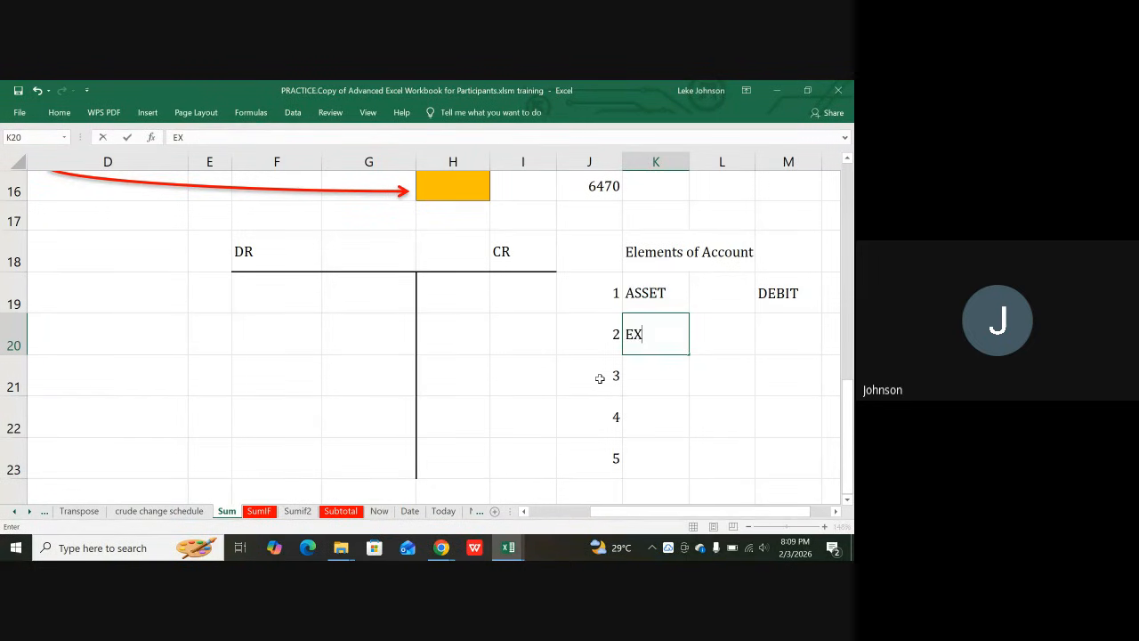
text(PENSE)
key(Tab)
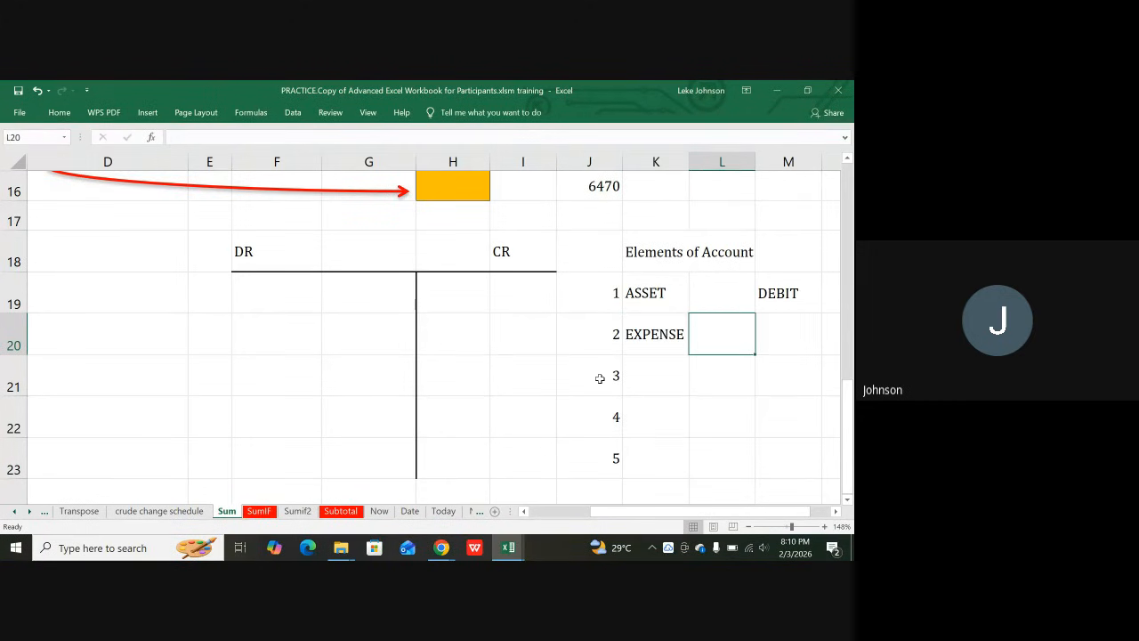
key(Tab)
key(ctrl+d)
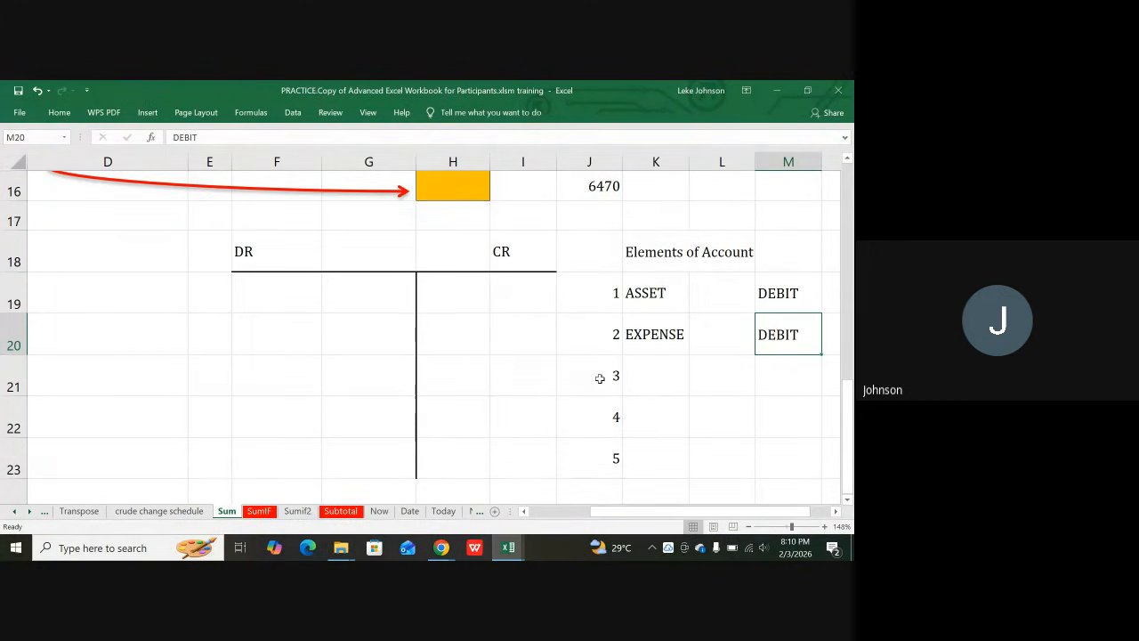
- Add the third account element by entering INCOME/SALES/REVENUE in cell K21 and CREDIT in cell M21
click(644, 365)
text(IN)
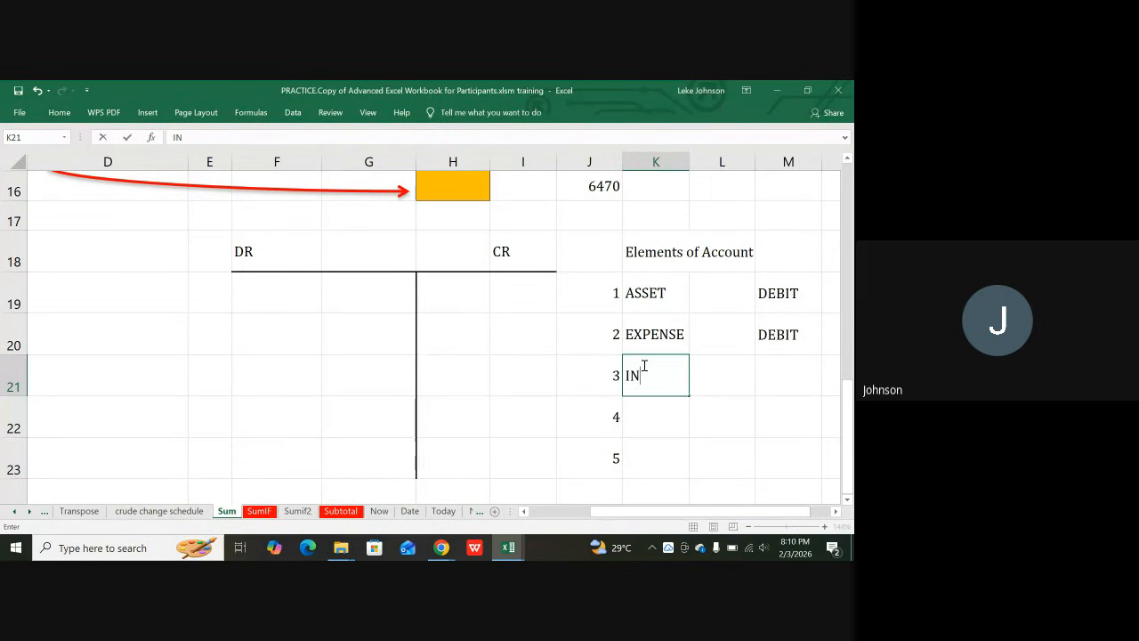
text(COME/S)
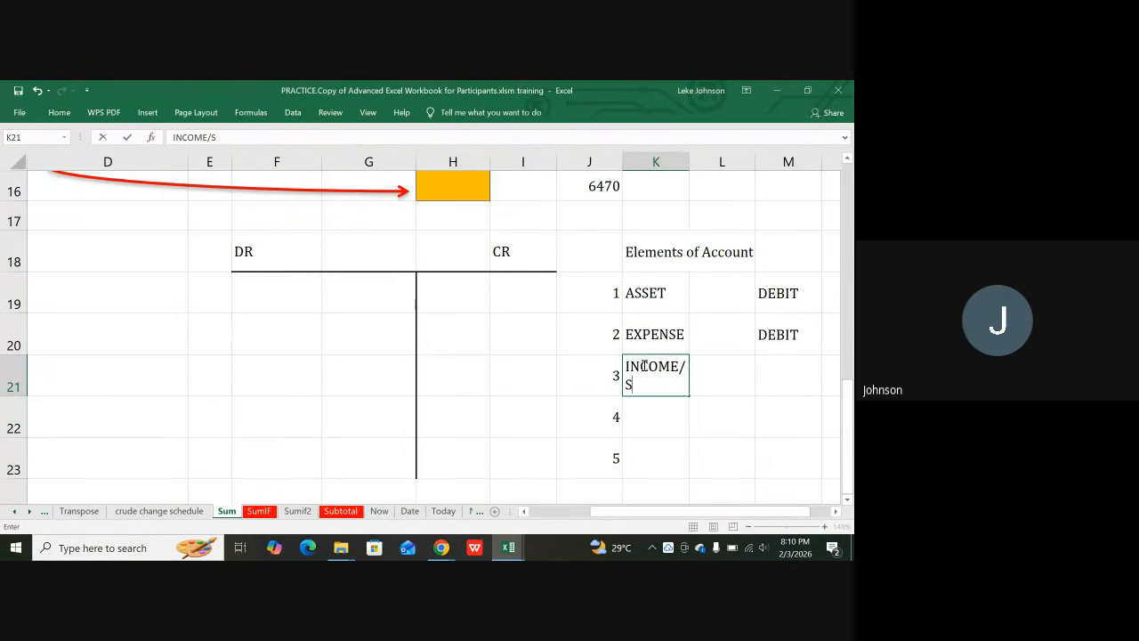
text(ALES/REVENUER)
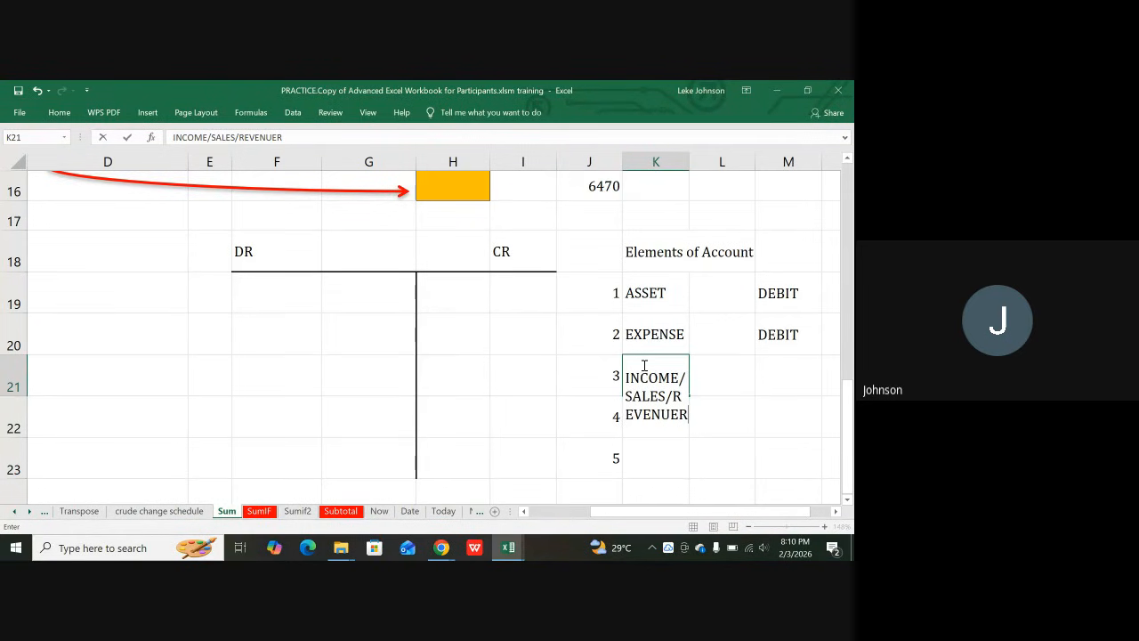
key(BackSpace)
key(Tab)
key(Tab)
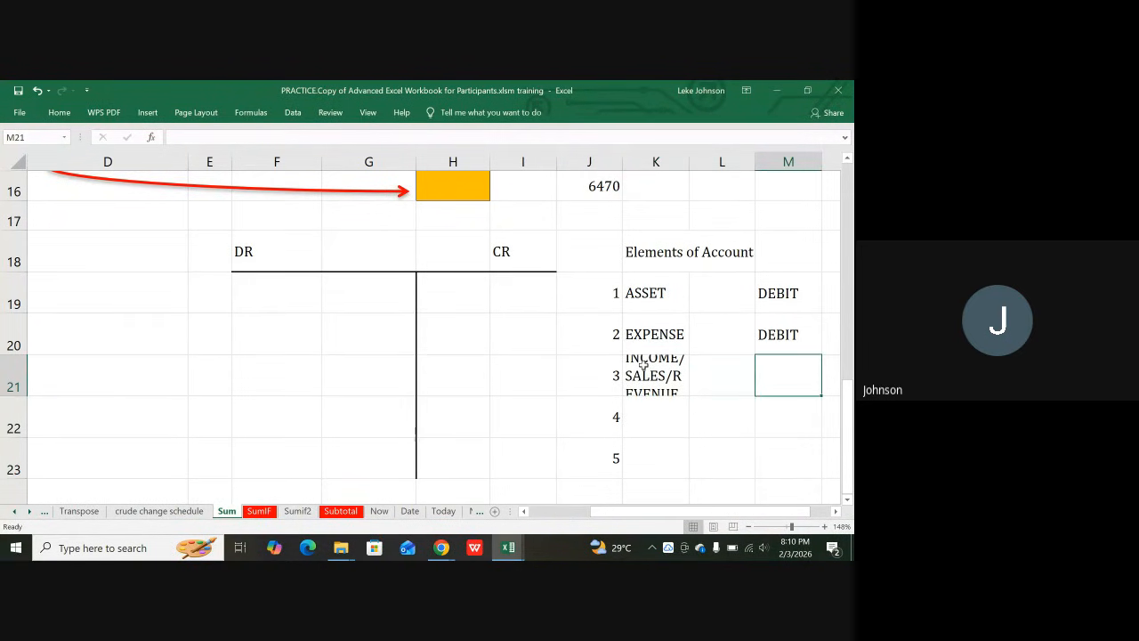
text(CRE)
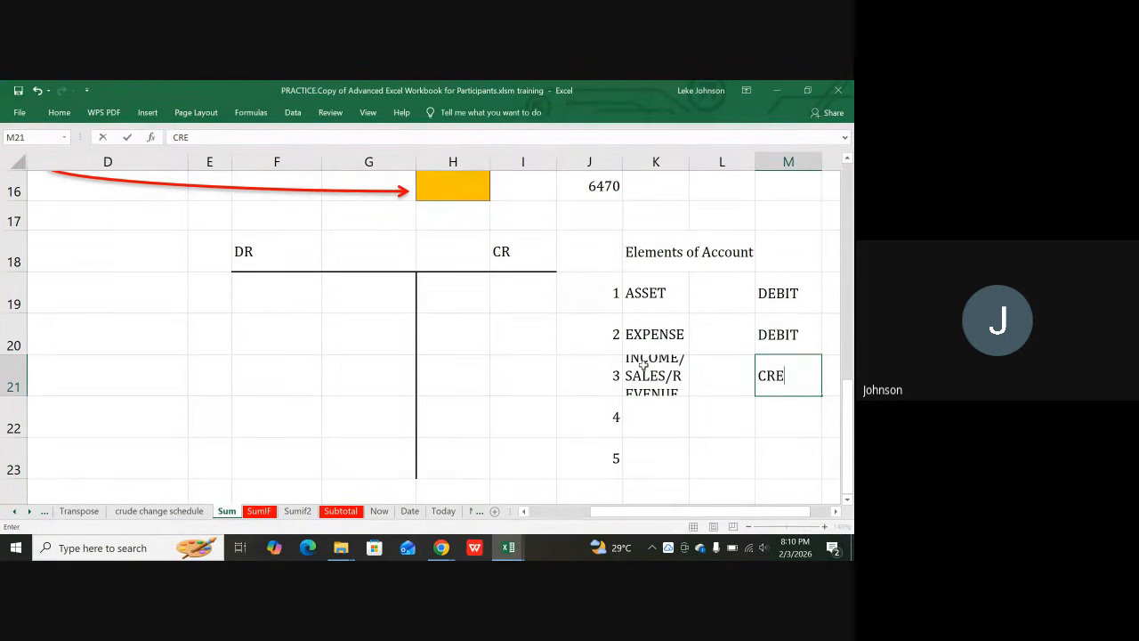
text(DIT)
- Turn off text wrapping for the account element cells K21:K23
click(658, 373)
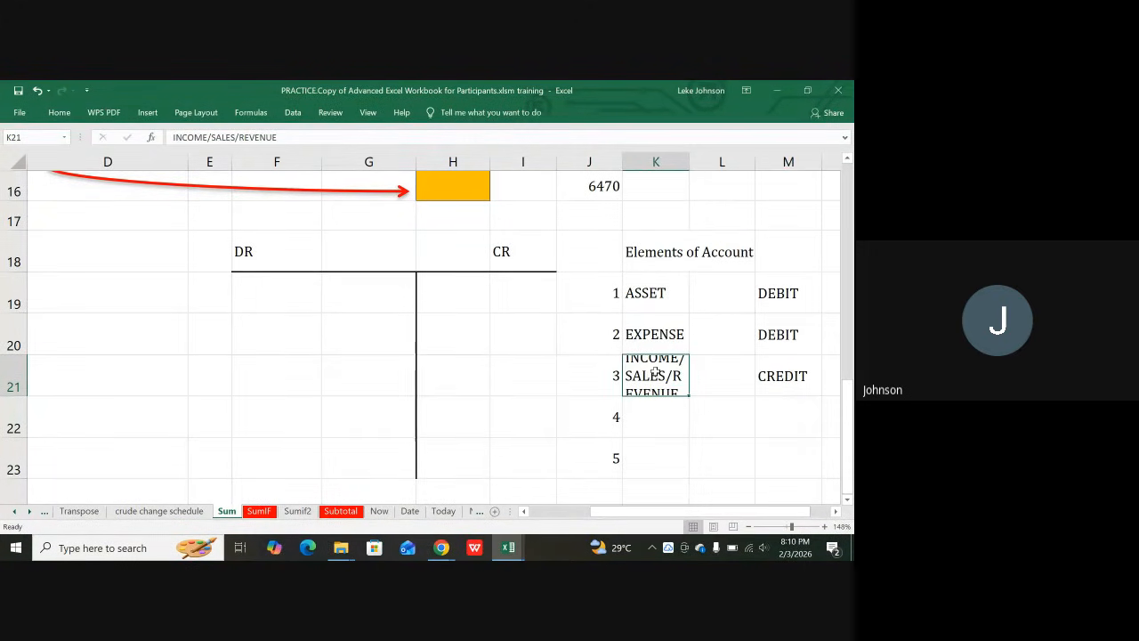
drag(655, 373, 649, 456)
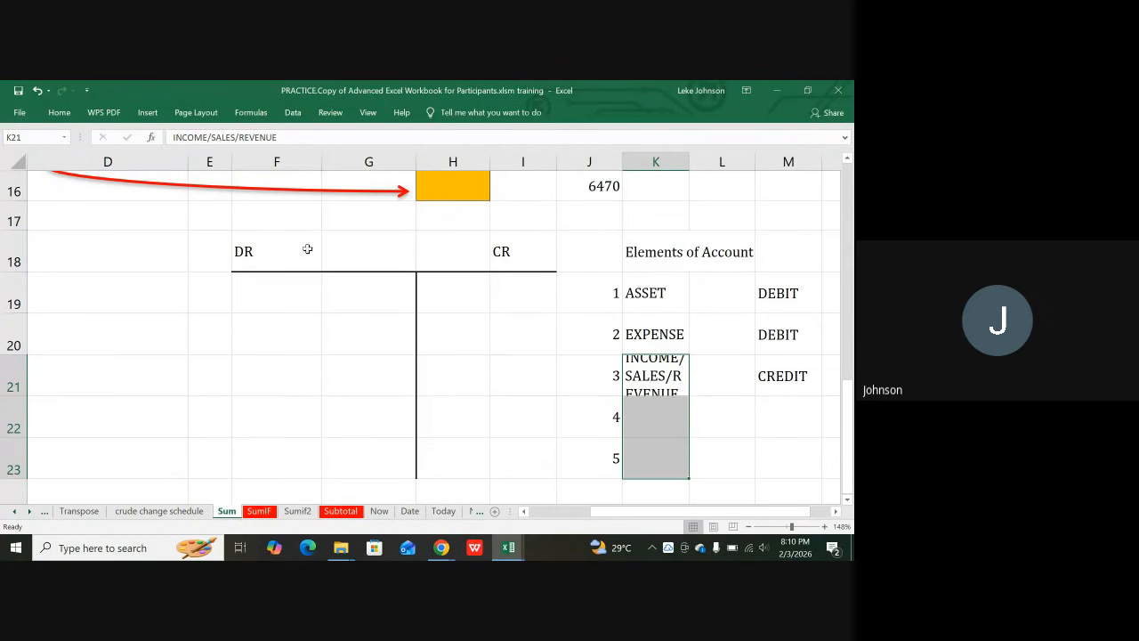
click(59, 113)
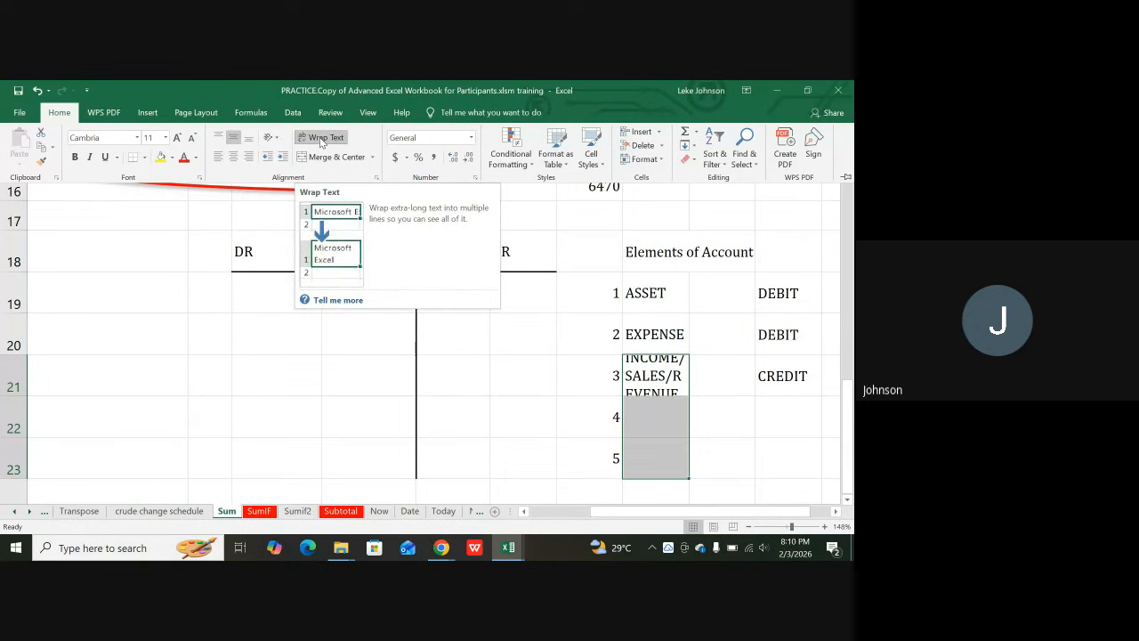
click(322, 140)
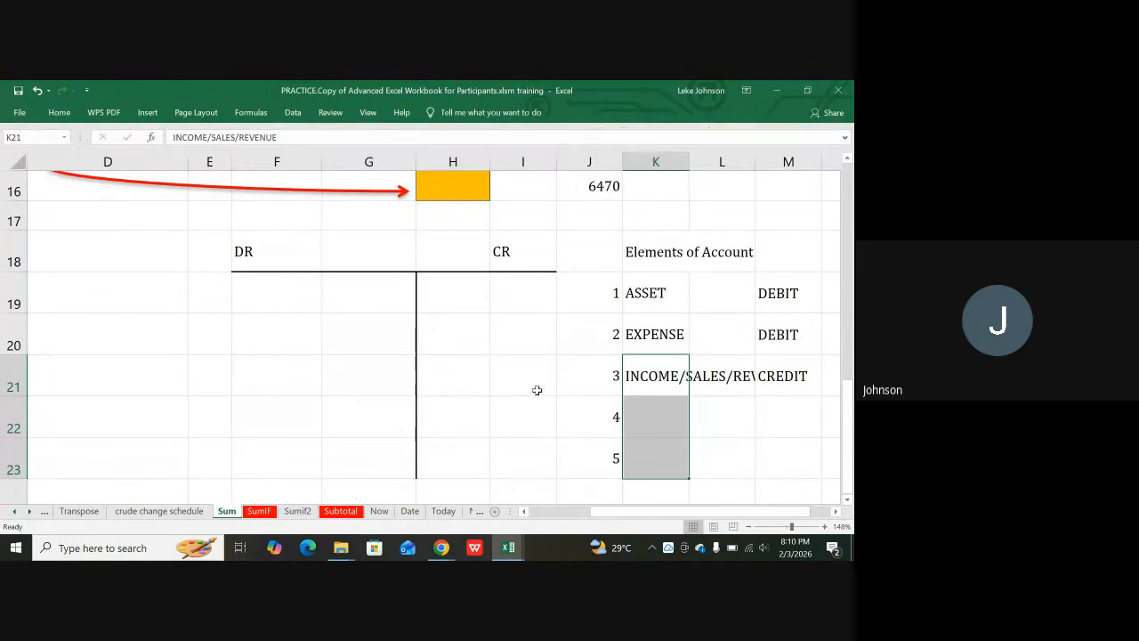
click(728, 418)
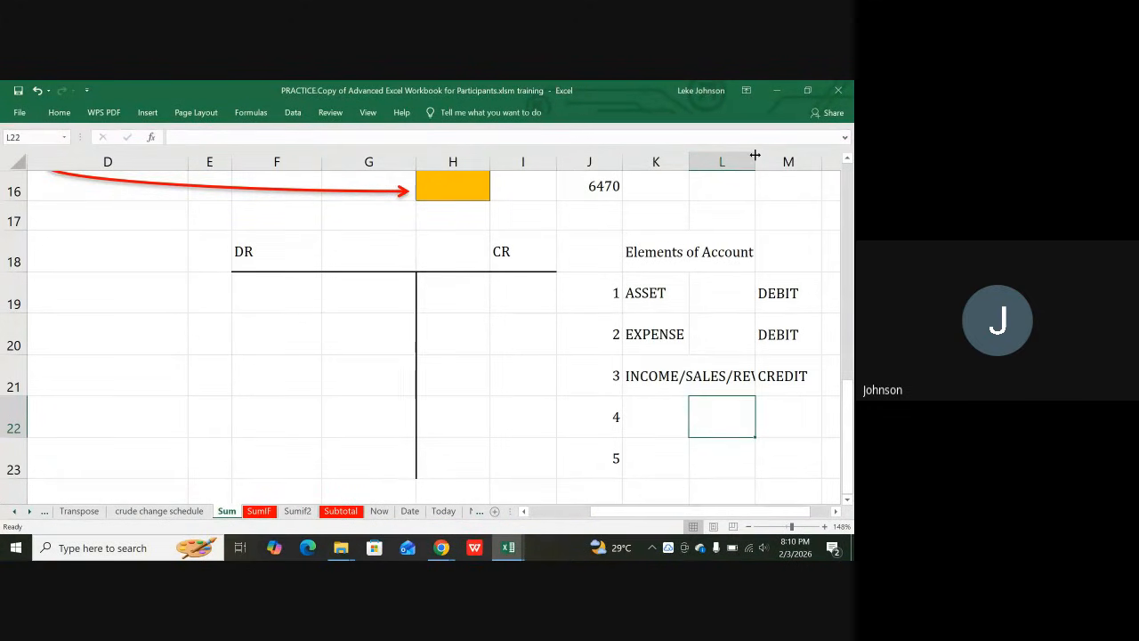
click(740, 377)
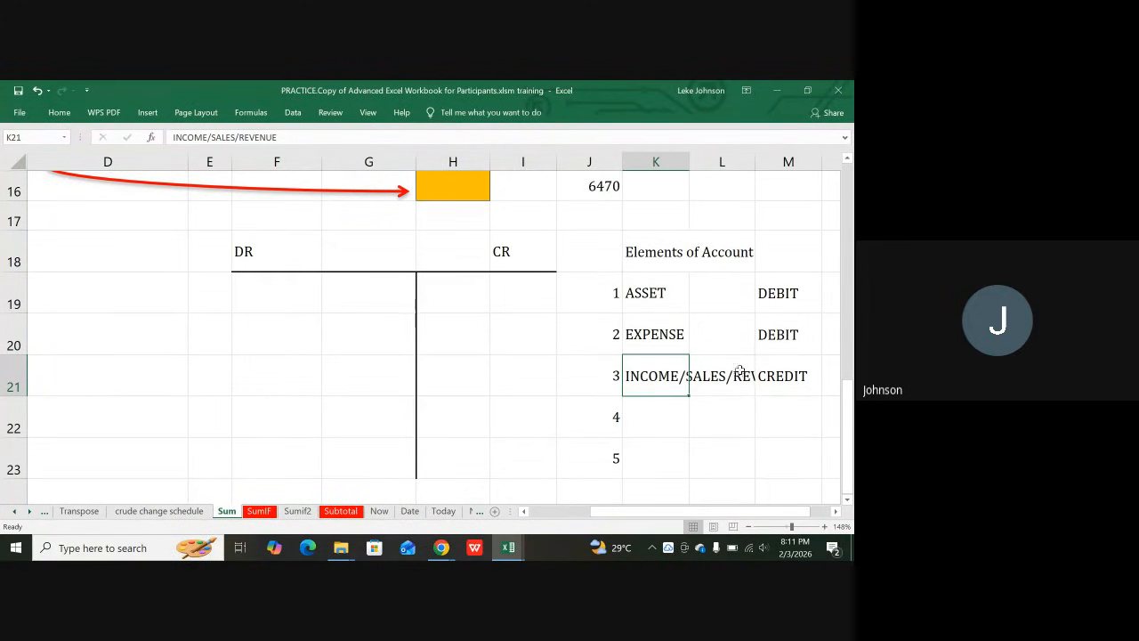
- Enter the remaining account elements, LIABILITY in cell K22 and EQUITY in cell K23
click(653, 425)
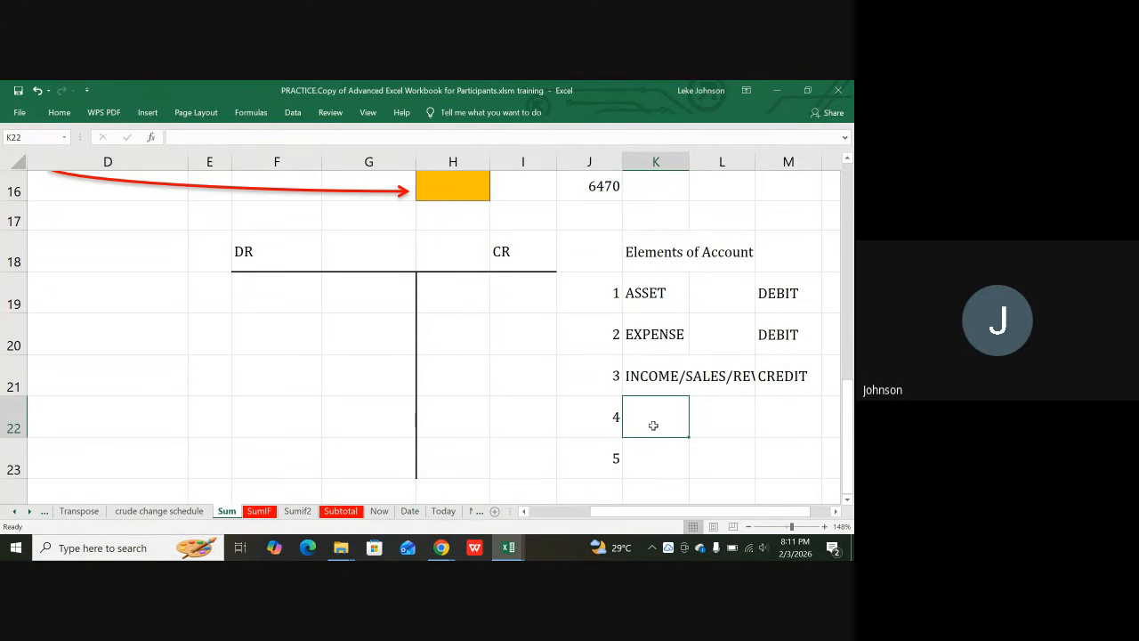
text(LI)
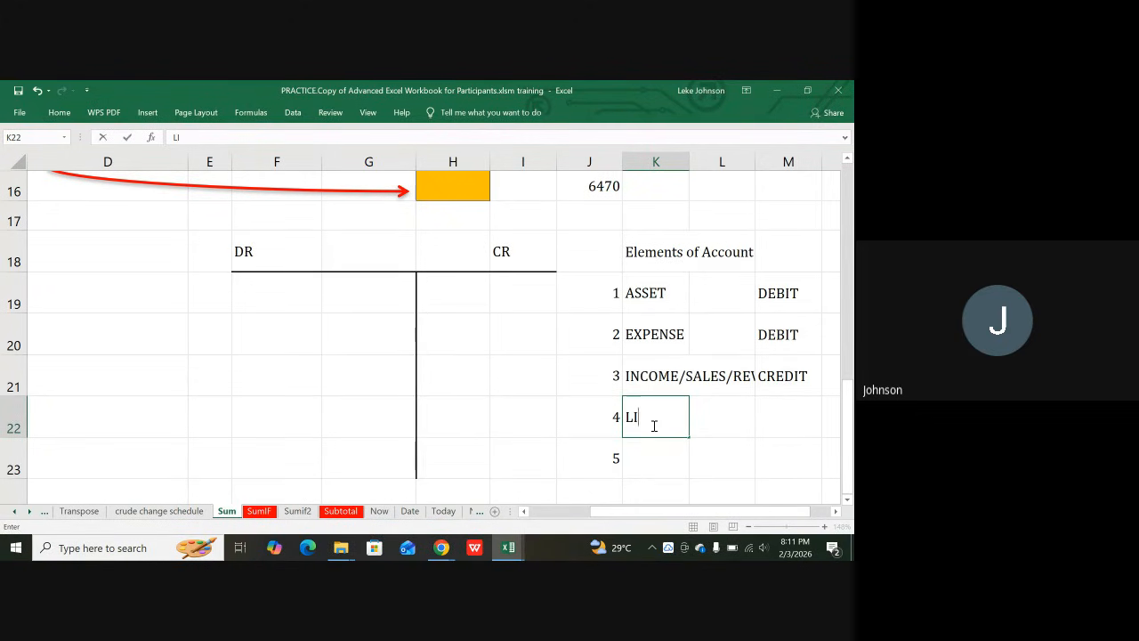
text(ABILITY)
key(Return)
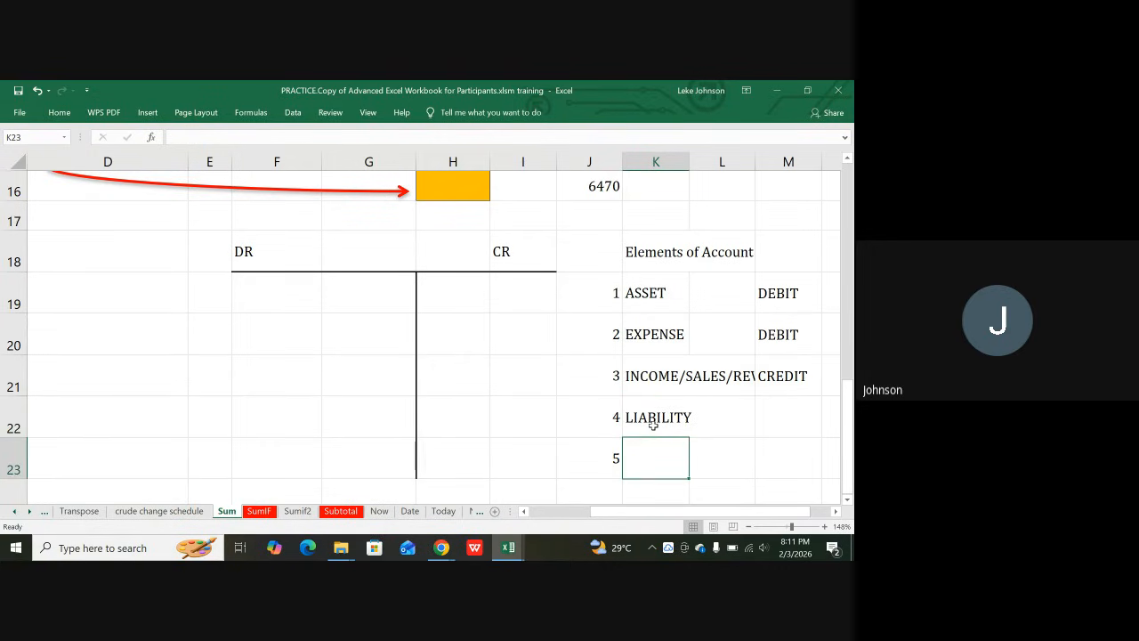
text(EQ)
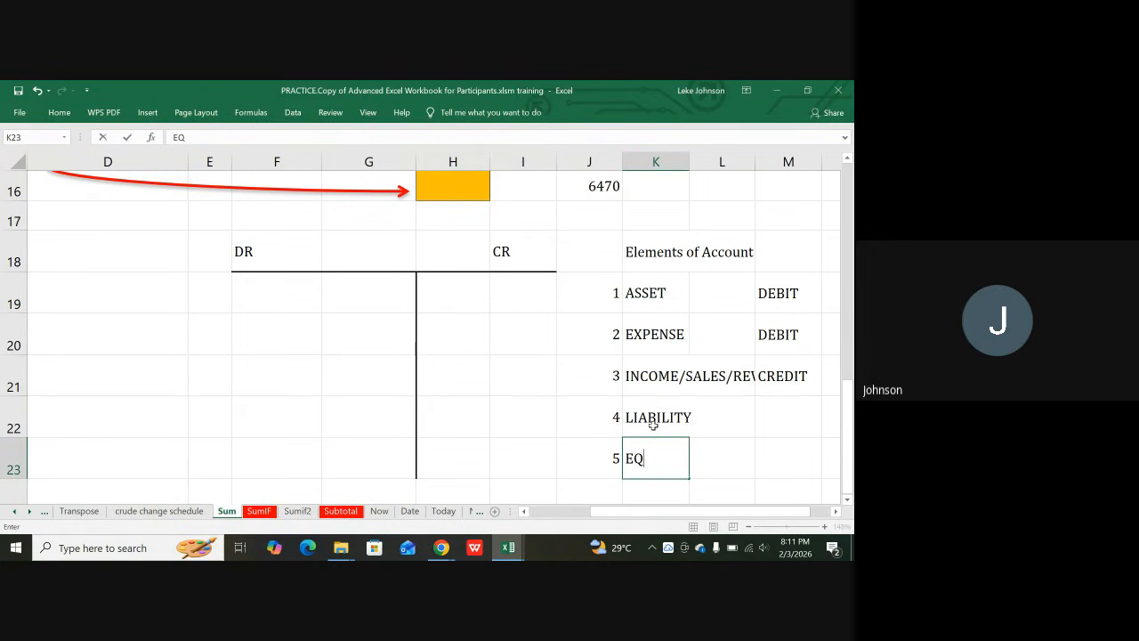
text(UITY)
key(Tab)
- Fill CREDIT down from M21 into cells M22 and M23 for the liability and equity rows
key(Tab)
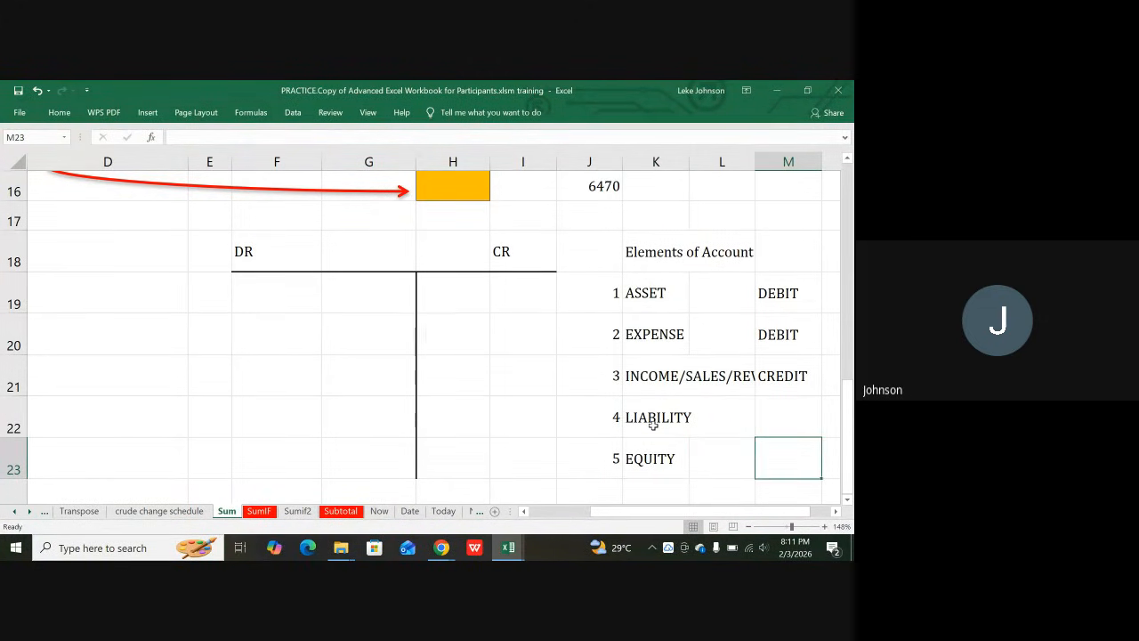
key(Up)
key(Up)
key(Down)
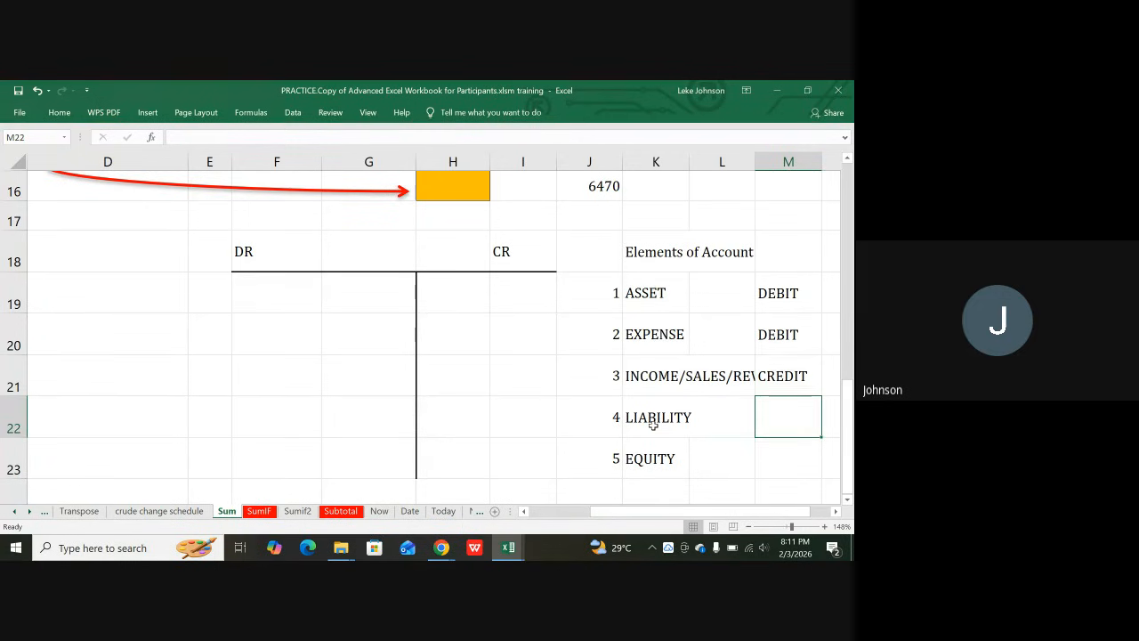
key(ctrl+d)
key(Down)
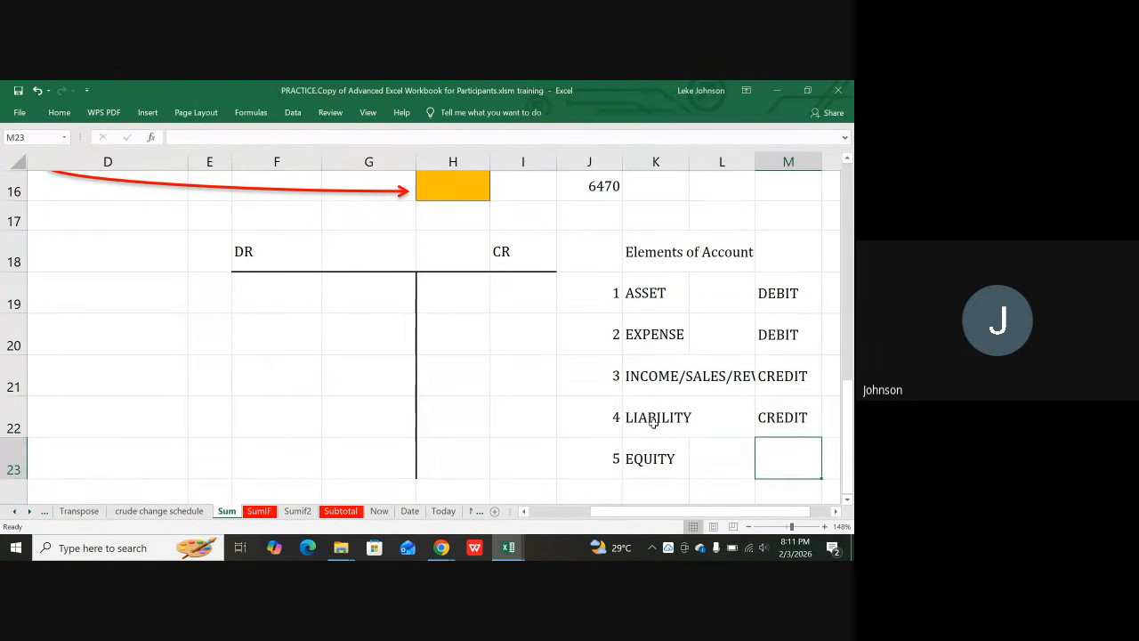
key(ctrl+d)
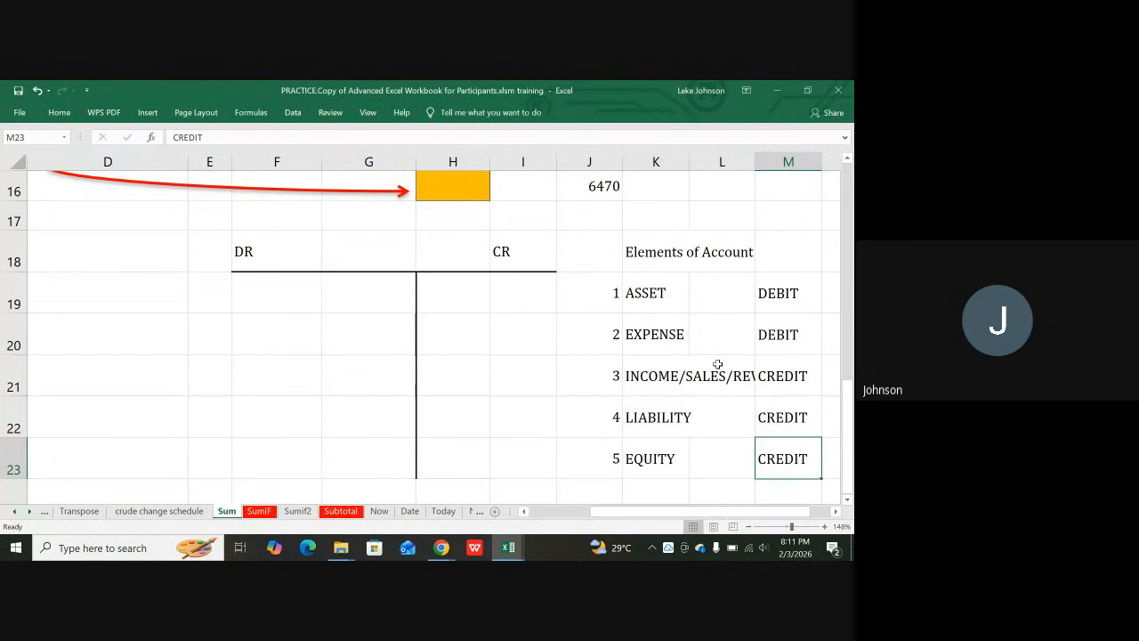
click(658, 378)
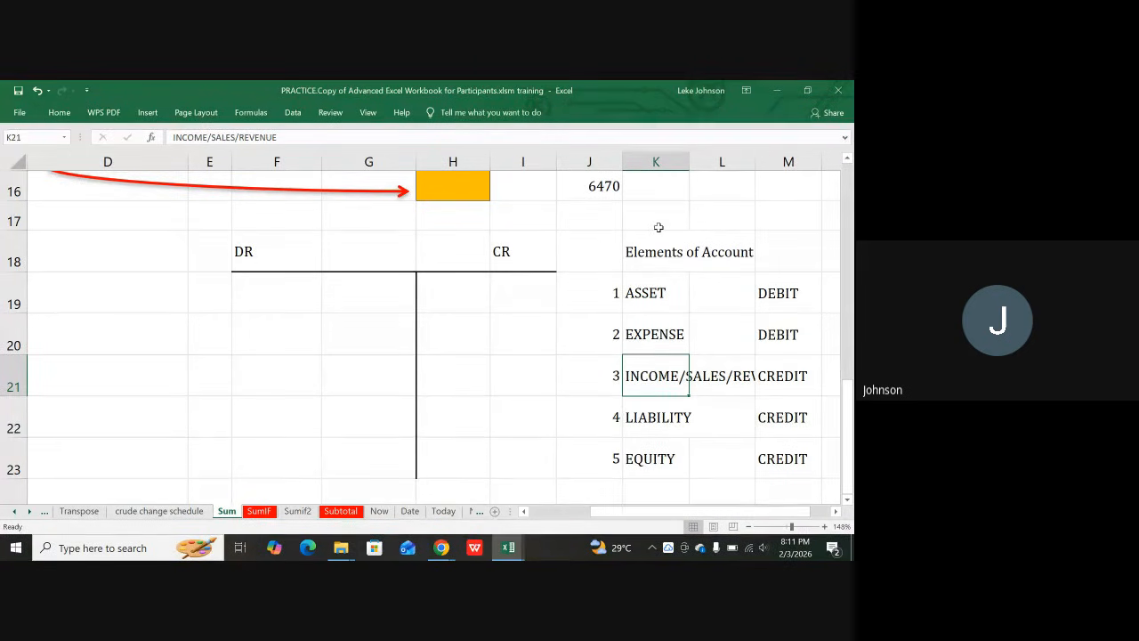
click(15, 220)
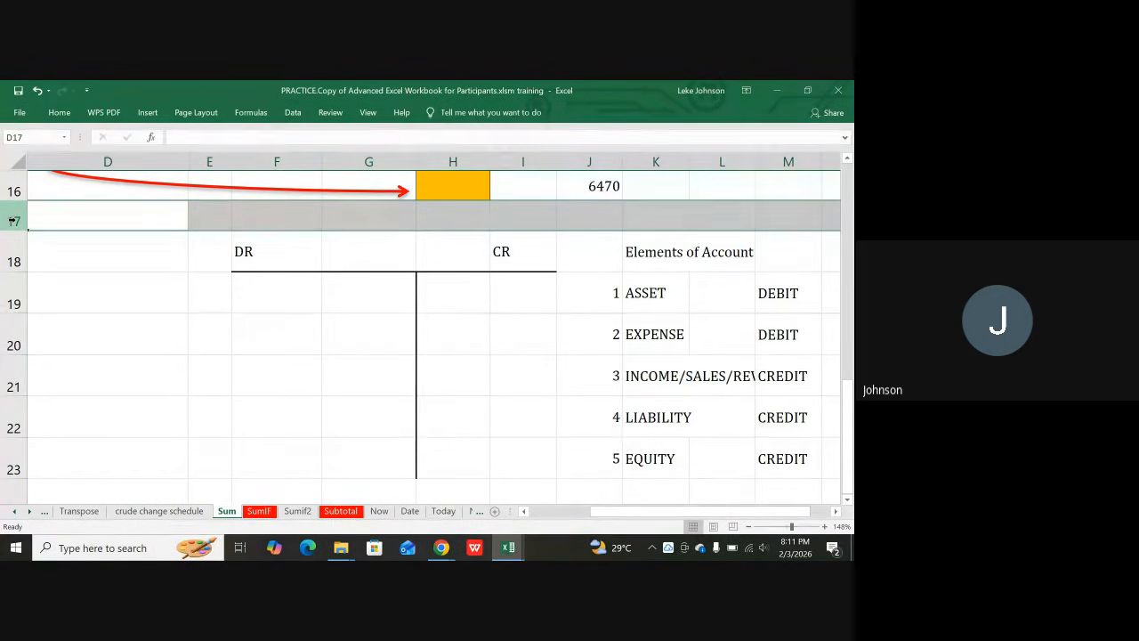
scroll(88, 477, down, 2)
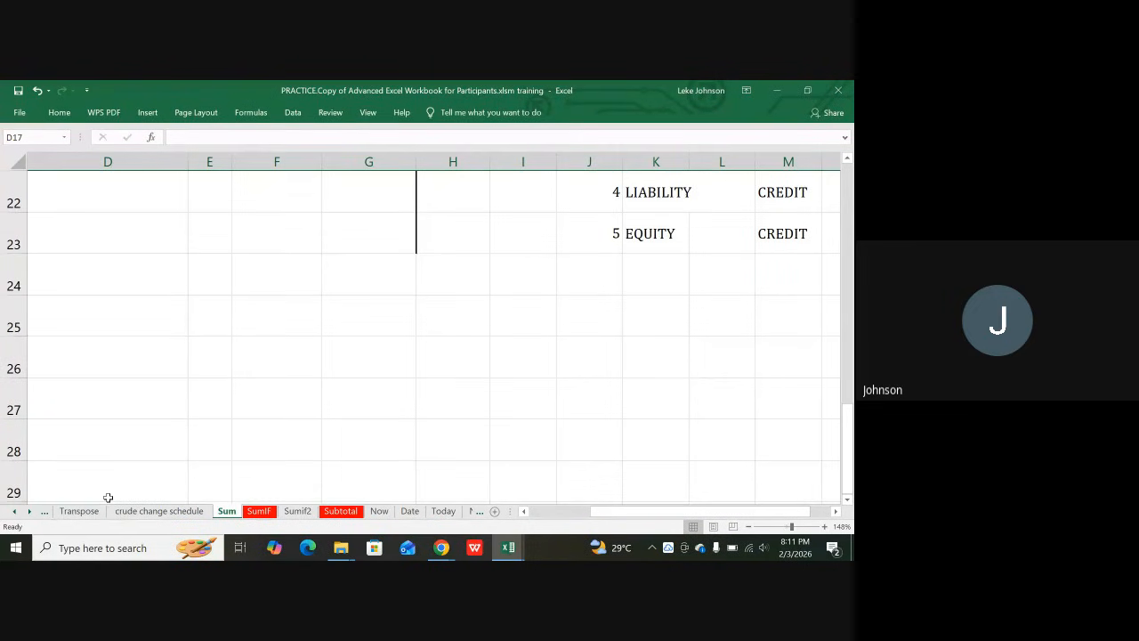
scroll(104, 468, up, 3)
scroll(104, 469, down, 1)
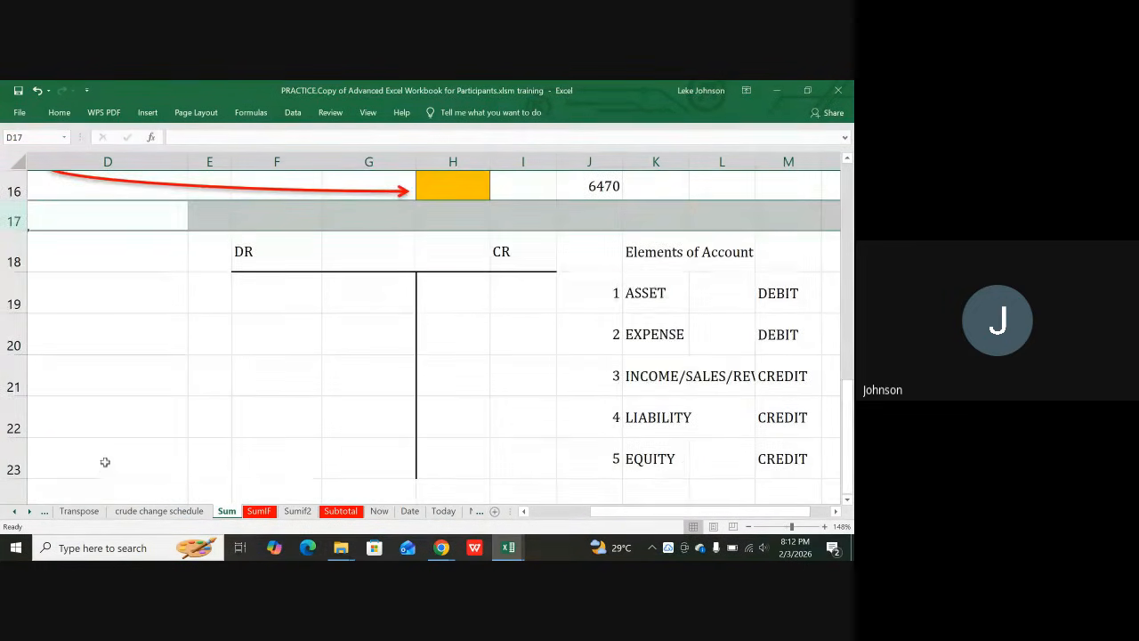
- Move the T-account and elements list in F18:M23 down three rows so the block starts in row 21
drag(247, 257, 788, 460)
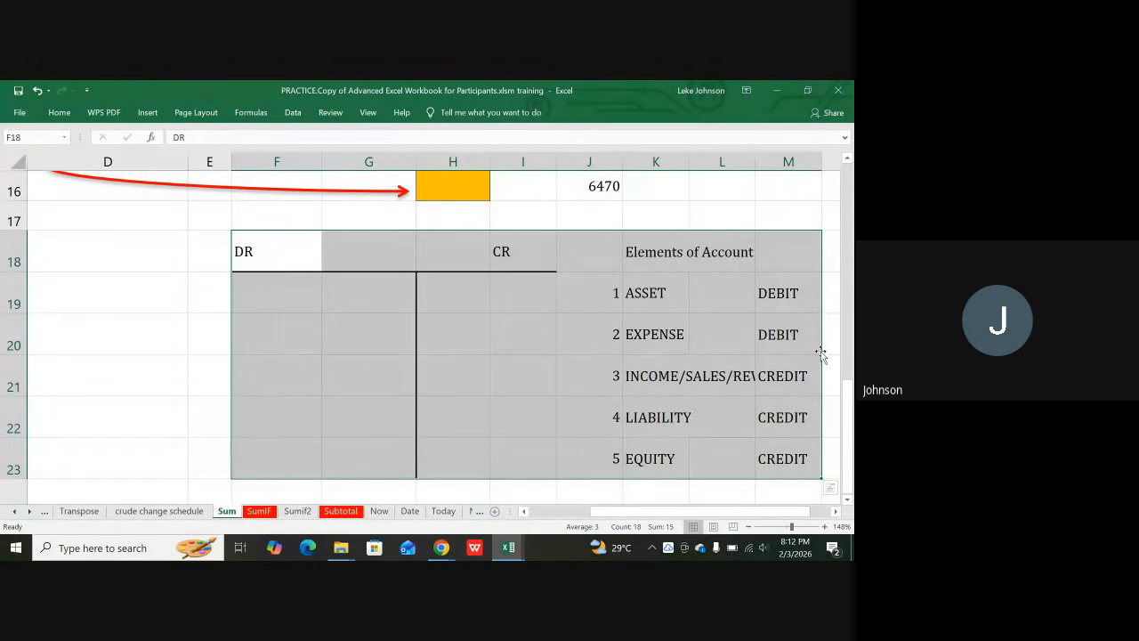
drag(822, 356, 806, 455)
click(570, 260)
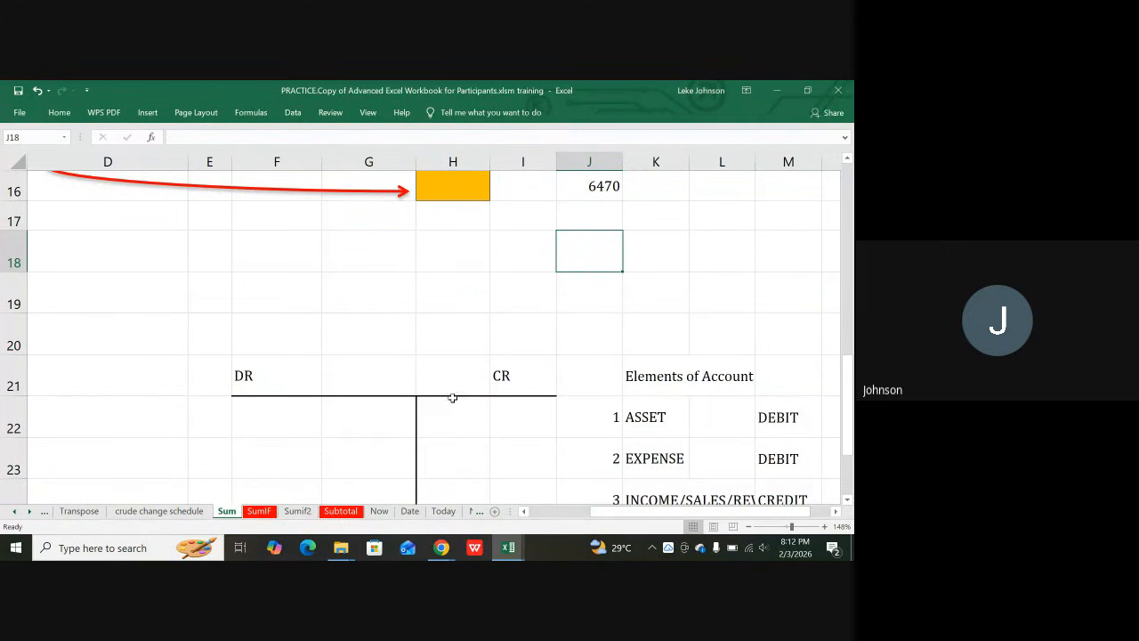
- Move the T-account and elements list in F21:M26 two columns left so the block starts in cell D21
scroll(474, 353, down, 2)
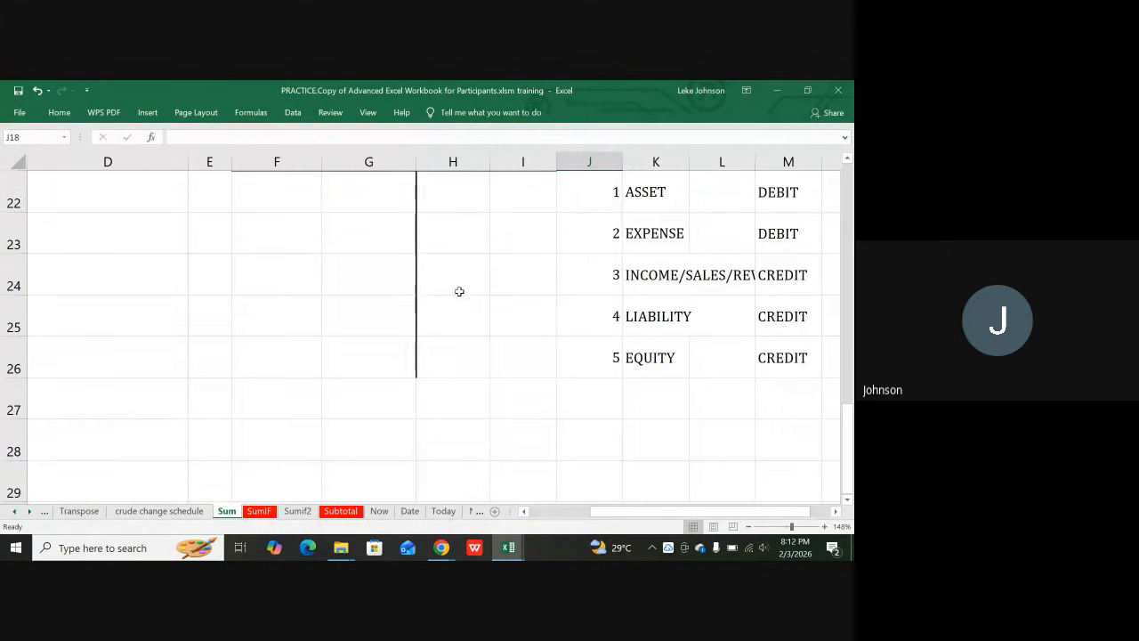
scroll(525, 312, up, 2)
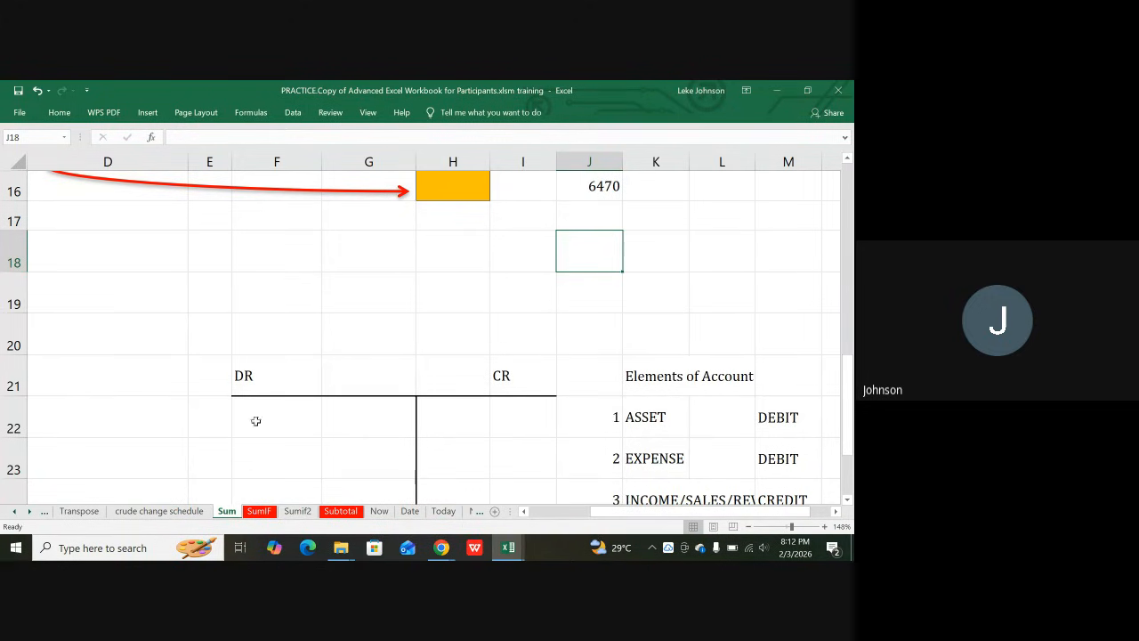
drag(256, 385, 795, 440)
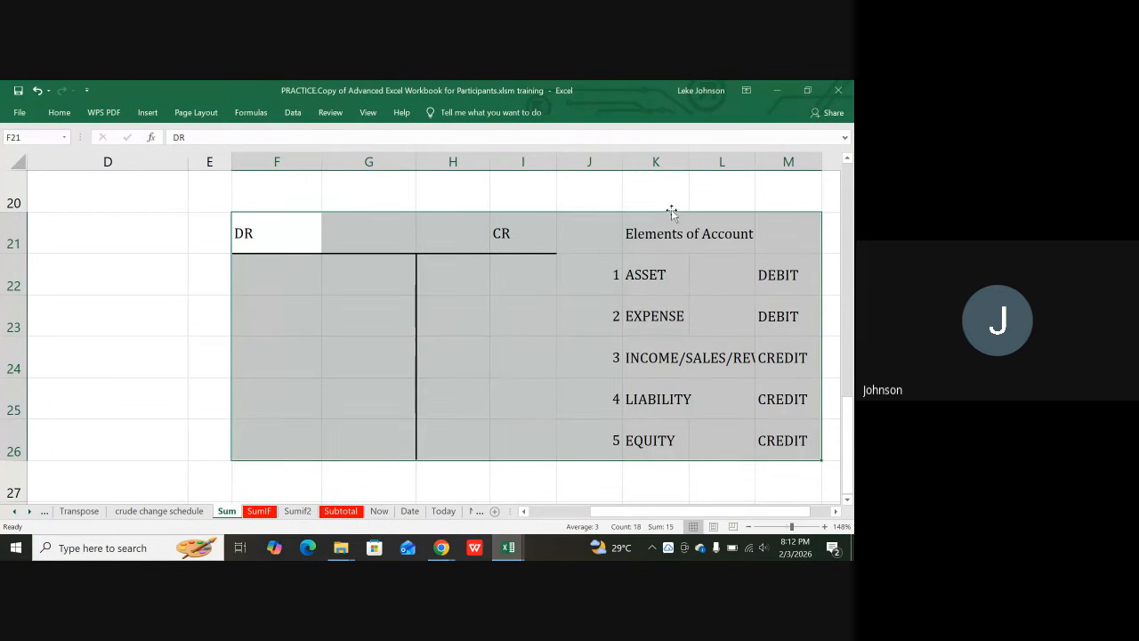
drag(669, 213, 543, 218)
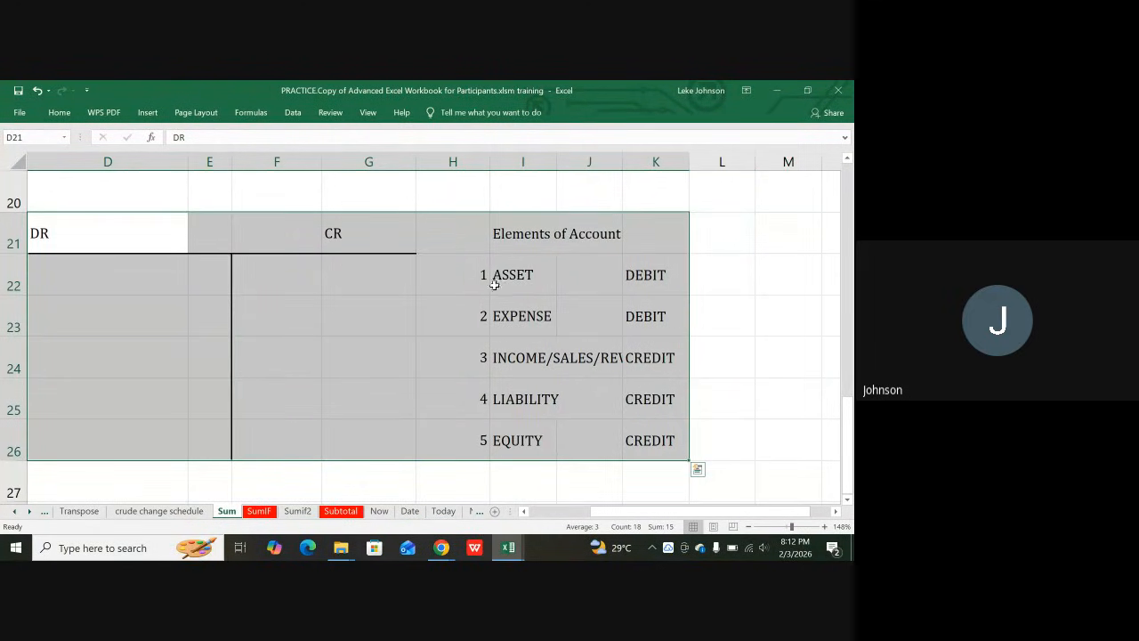
click(380, 323)
- Enter the column headings DR in cell J18 and CR in cell K18 above the moved block
scroll(380, 323, up, 1)
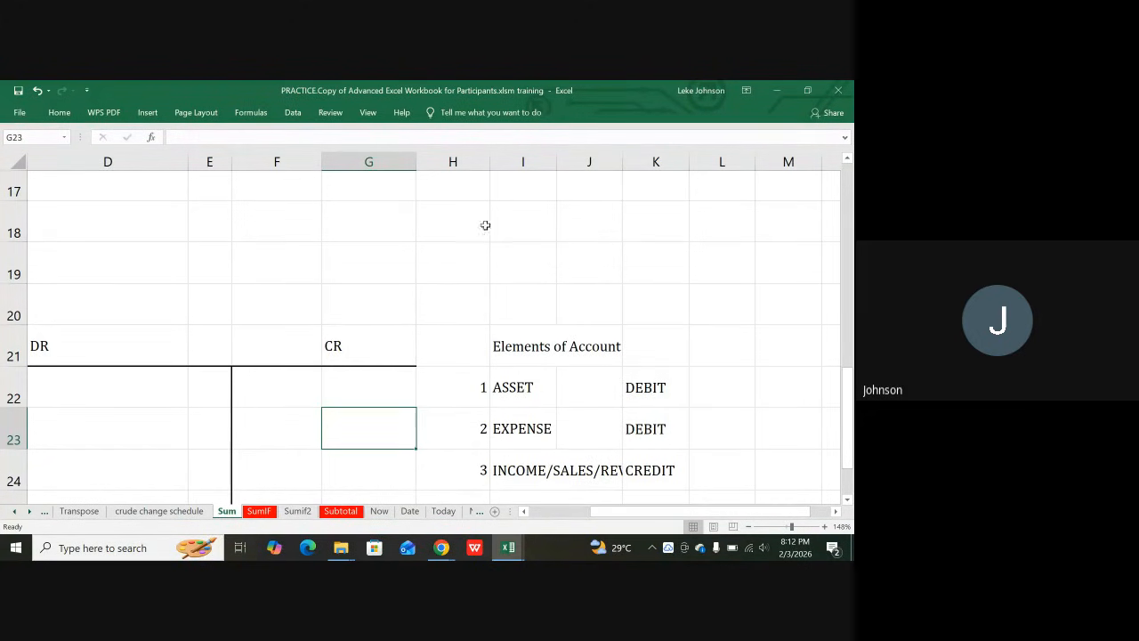
click(593, 215)
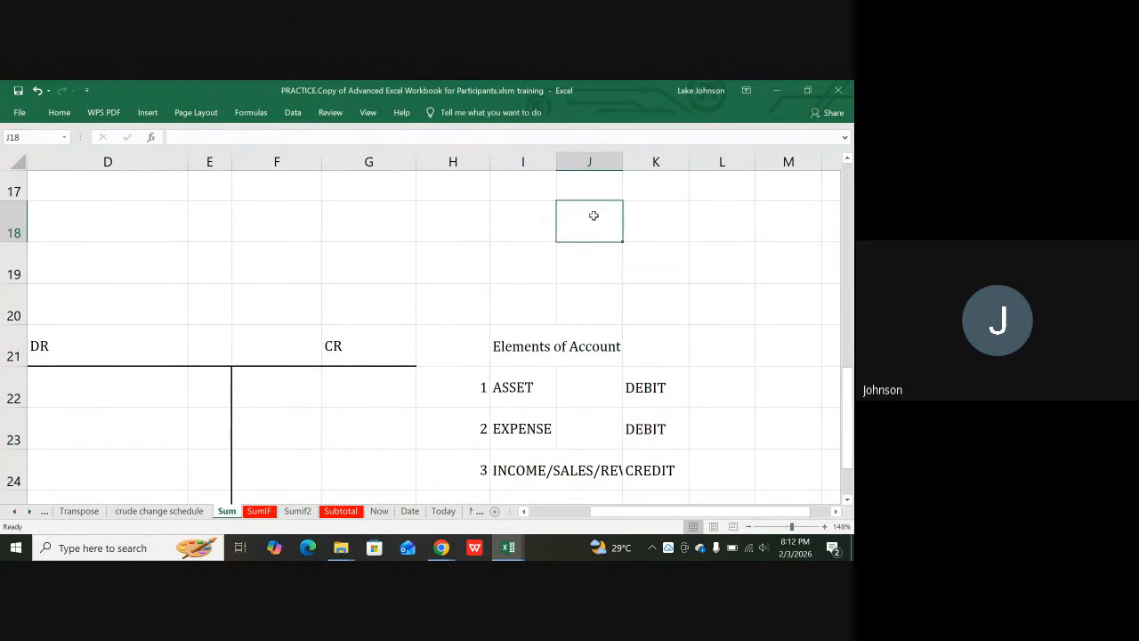
text(d)
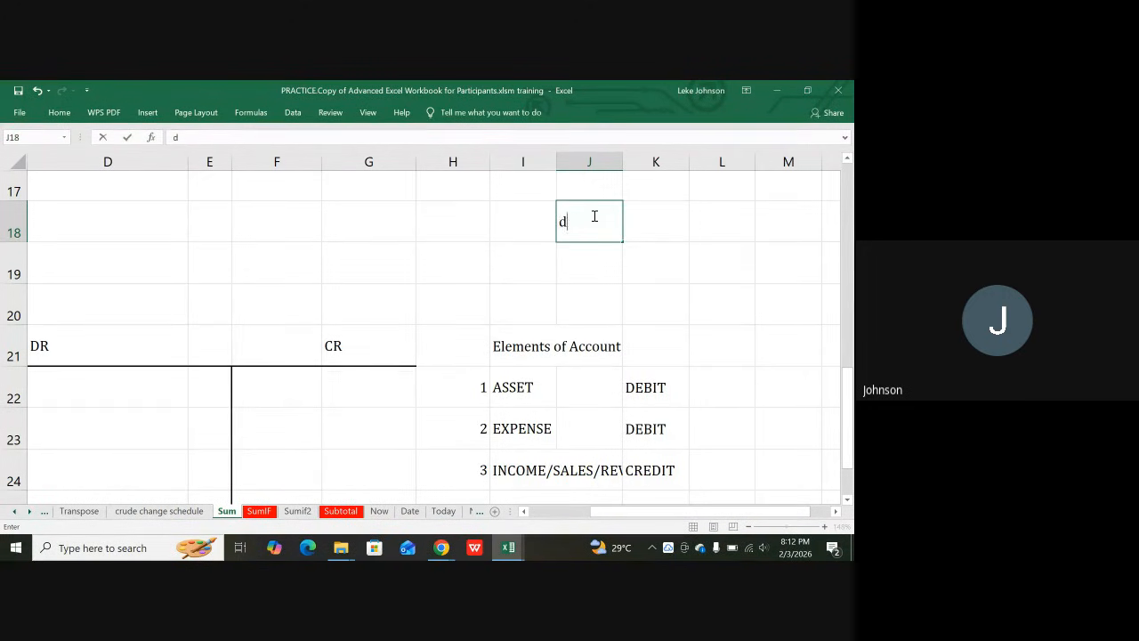
key(BackSpace)
text(DR)
key(Tab)
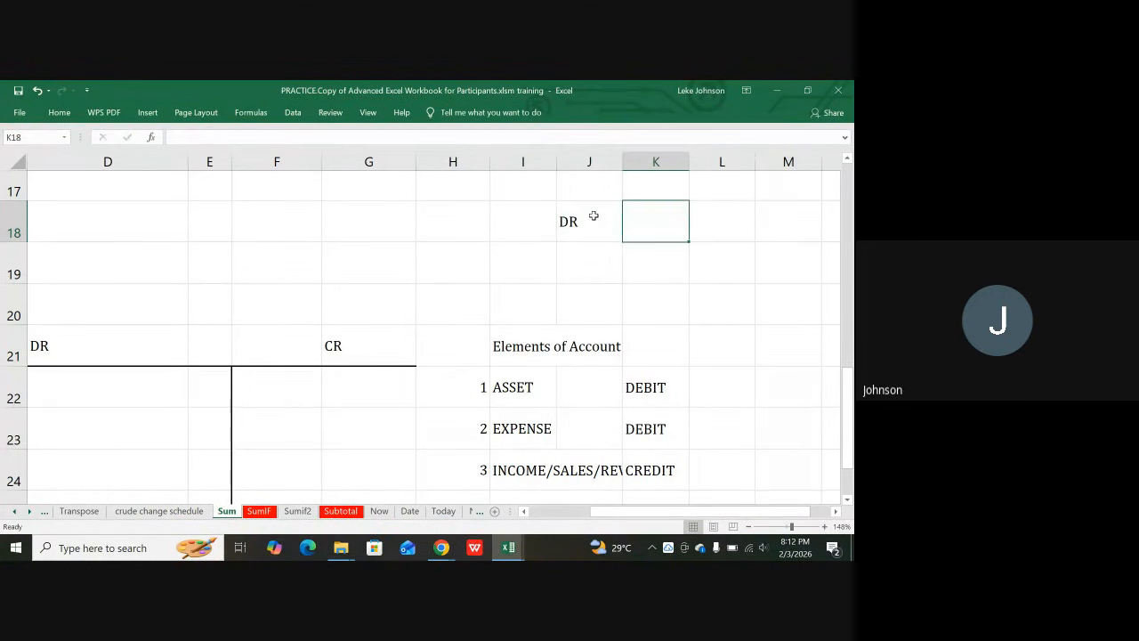
key(Right)
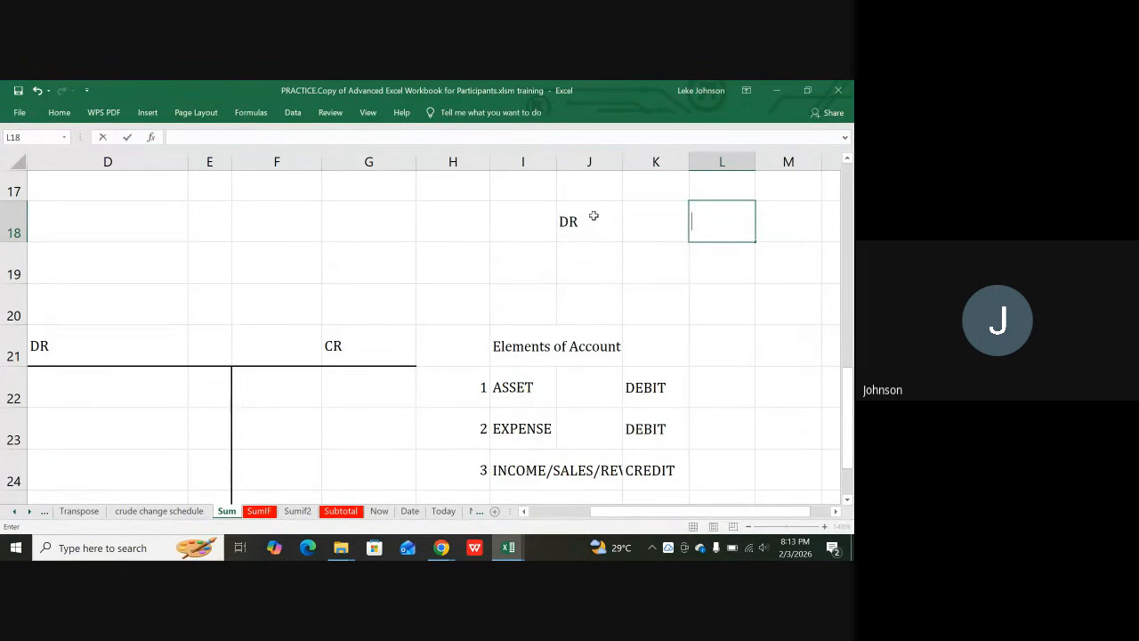
key(Left)
text(CR)
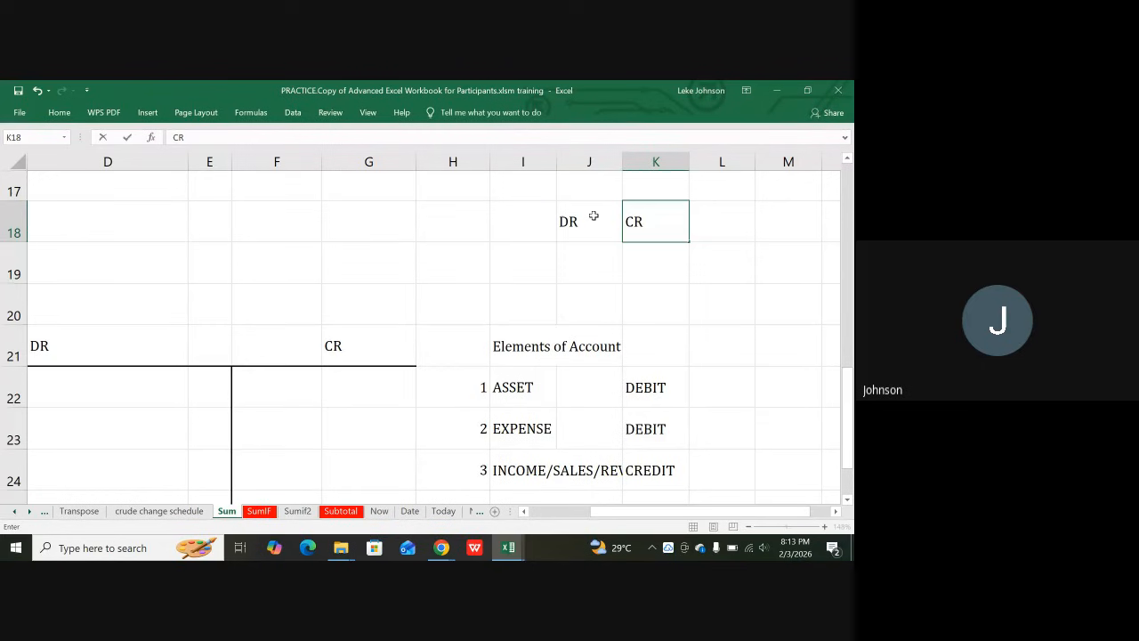
key(Return)
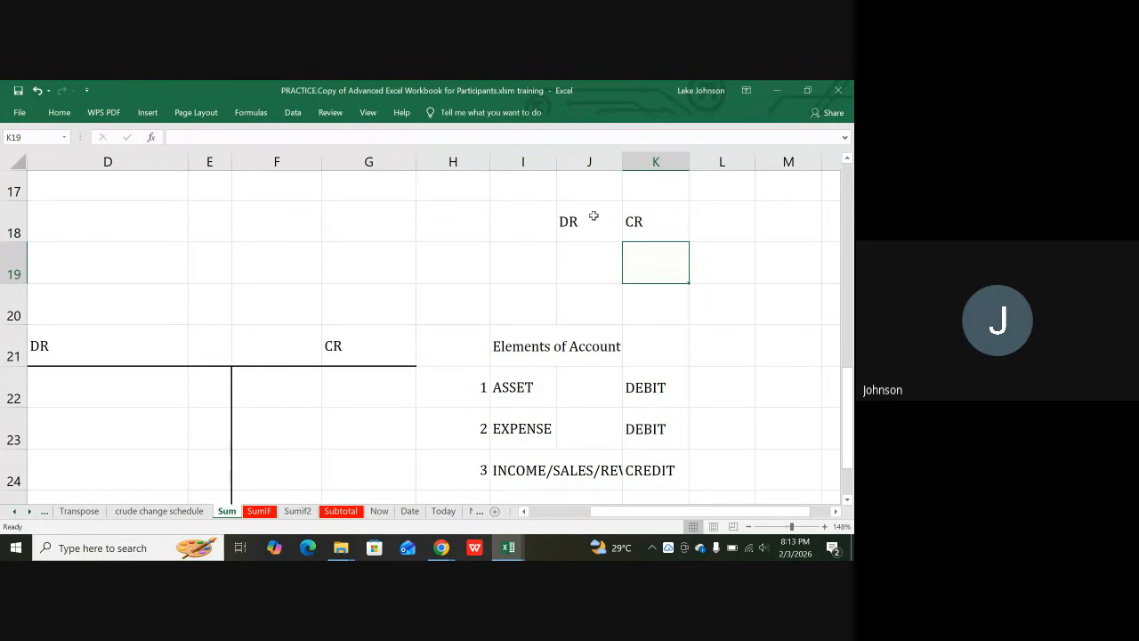
- Enter the account name Deferred Tax in cell G19
key(Left)
key(Left)
key(Left)
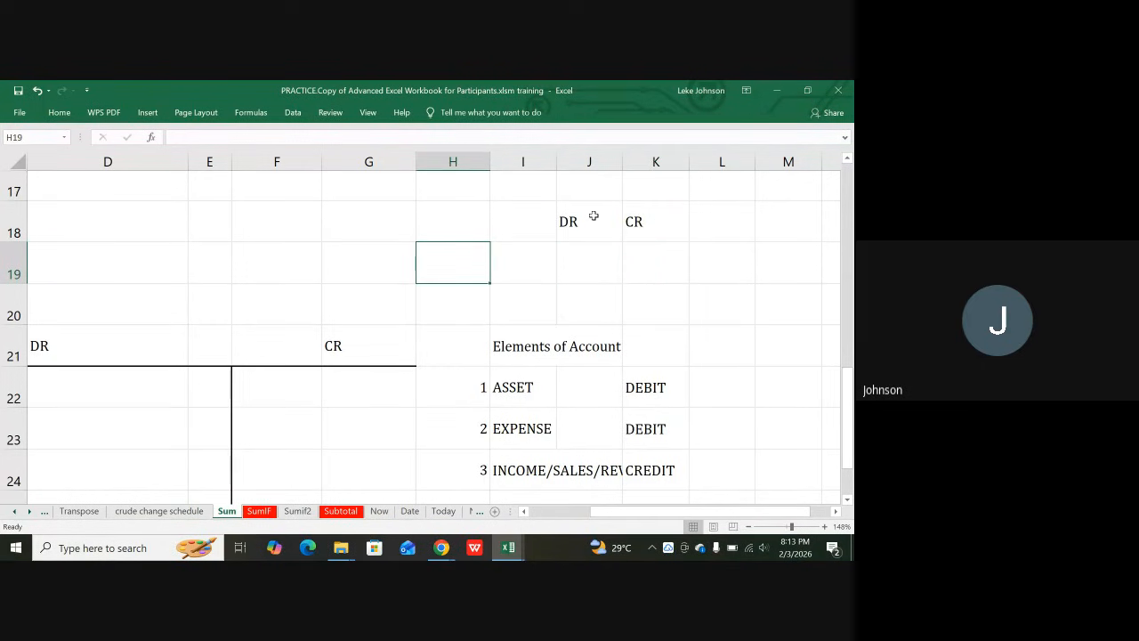
key(Left)
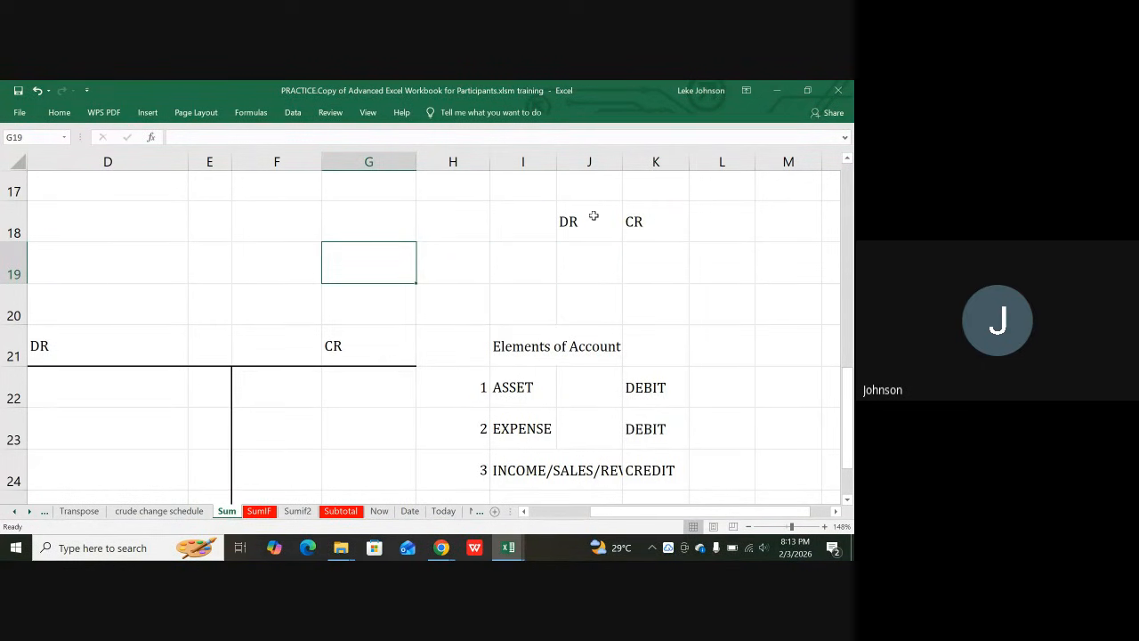
text(d)
key(BackSpace)
text(Deff)
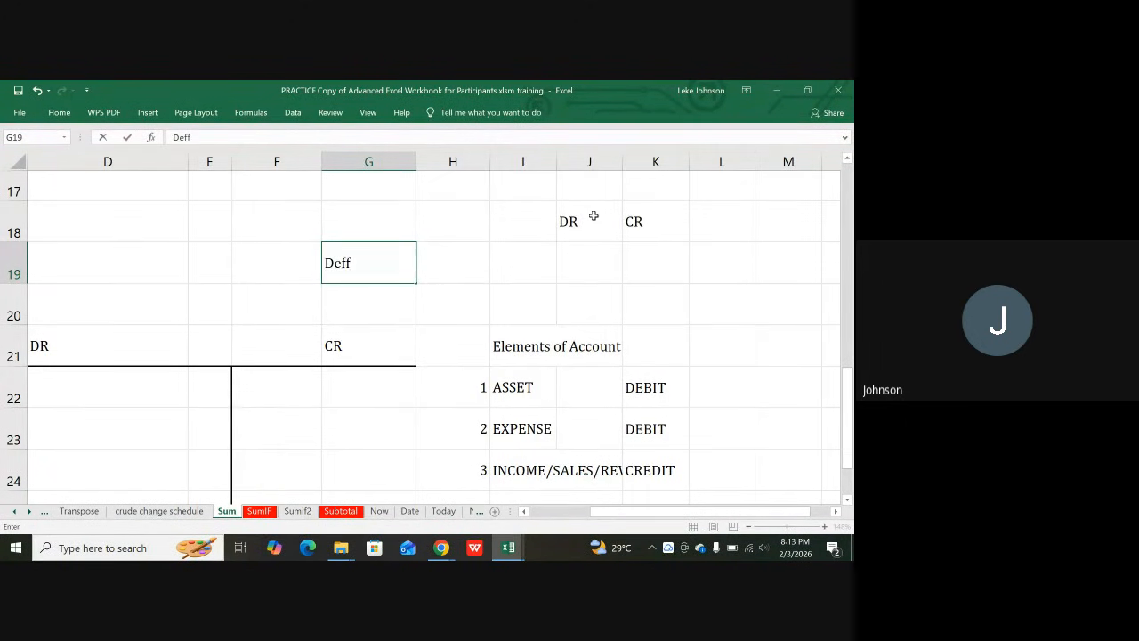
key(BackSpace)
text(erred Tax)
key(Tab)
- Enter 9000 in cell K19 as the credit amount for Deferred Tax
key(Tab)
key(Tab)
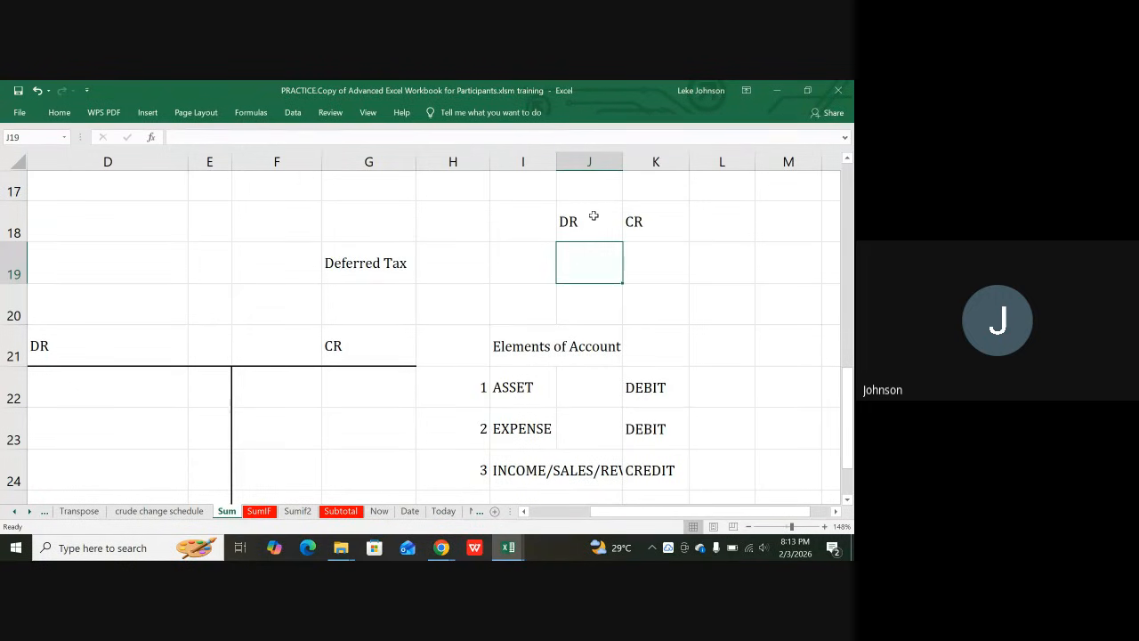
key(Tab)
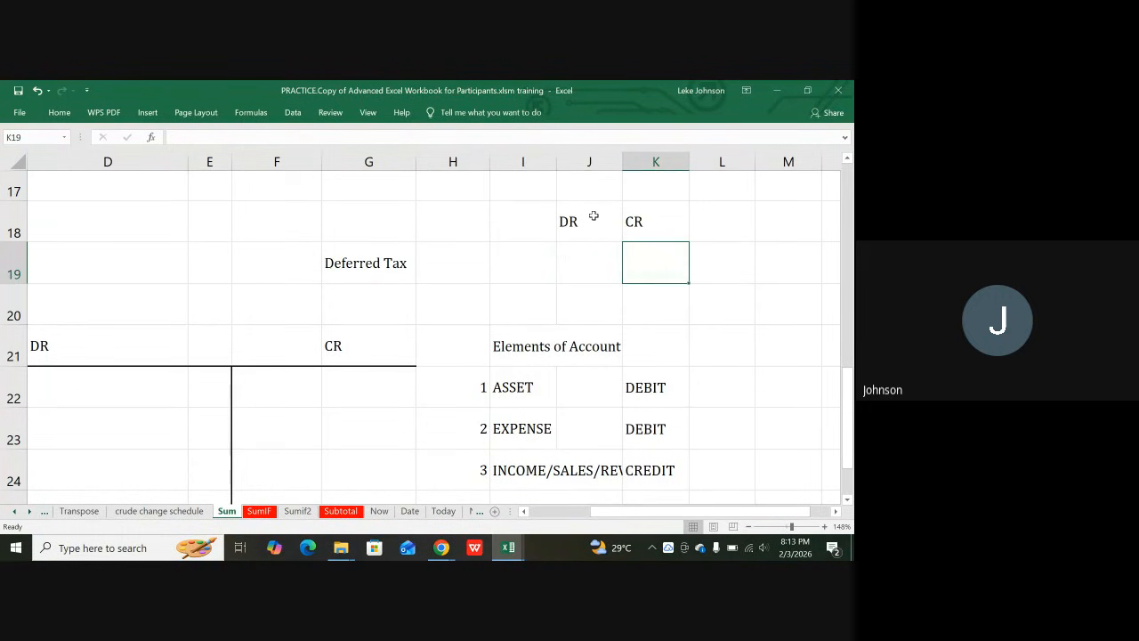
key(Tab)
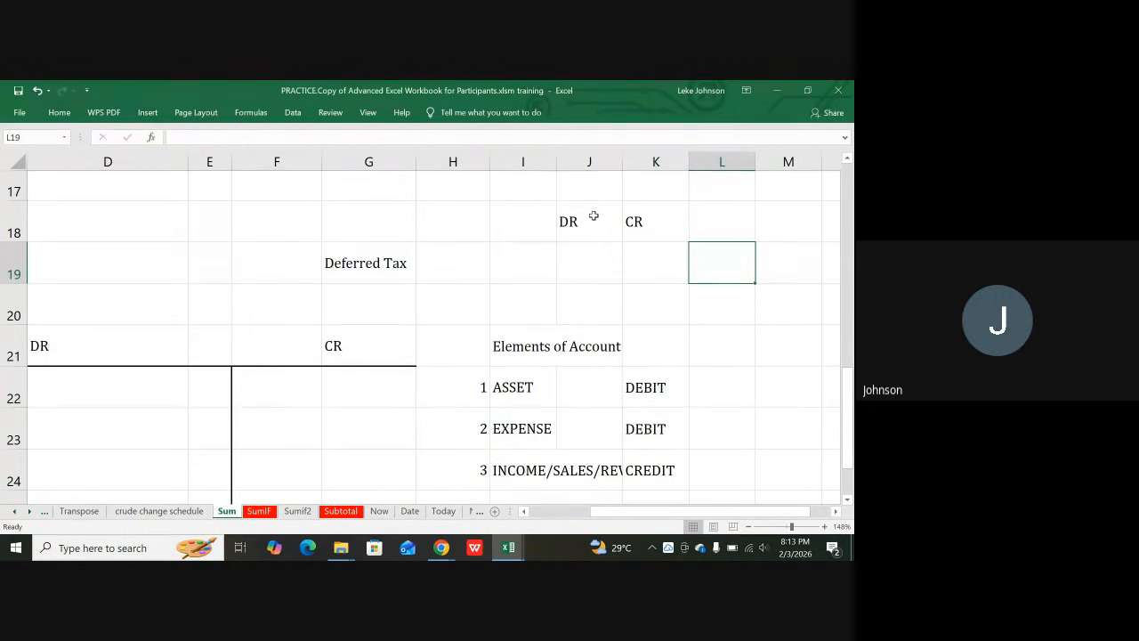
key(shift+Tab)
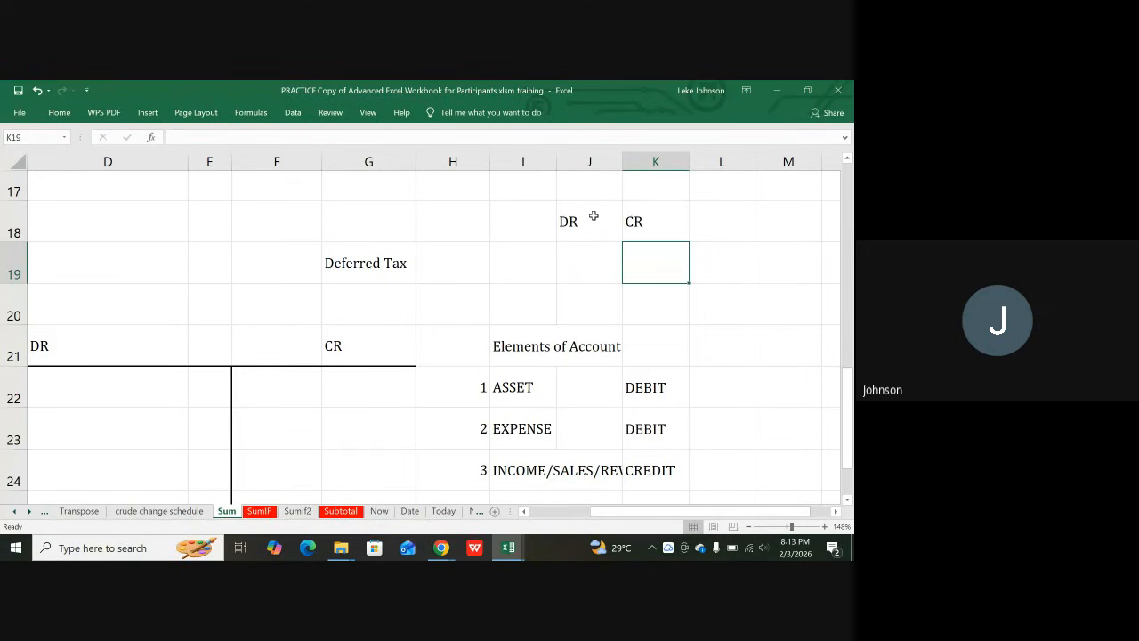
text(9000)
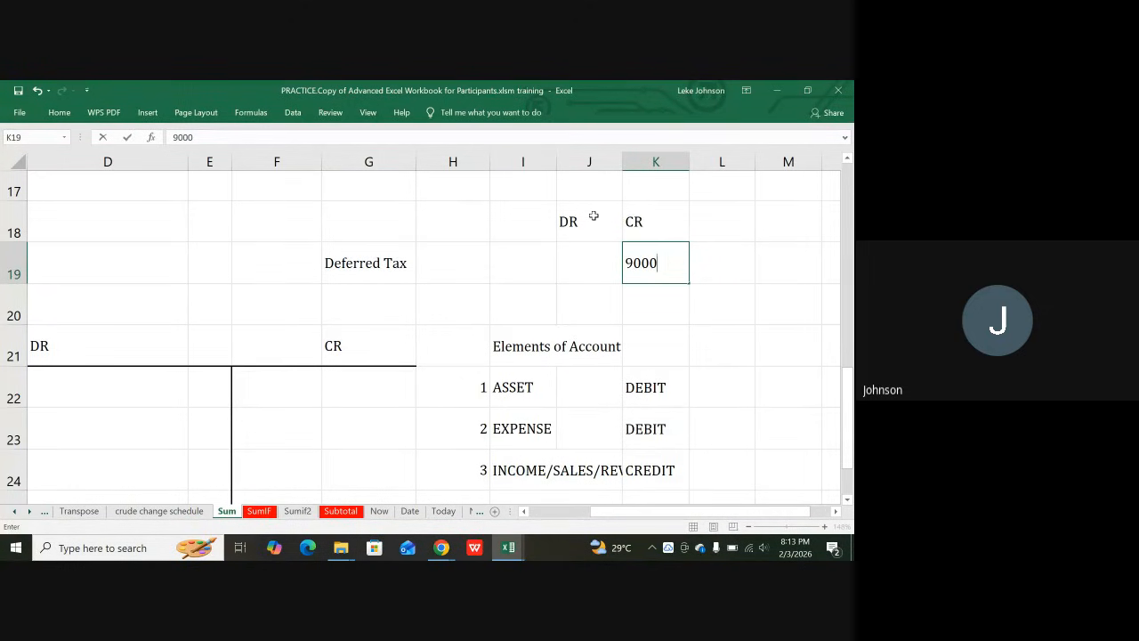
key(shift+Tab)
key(shift+Tab)
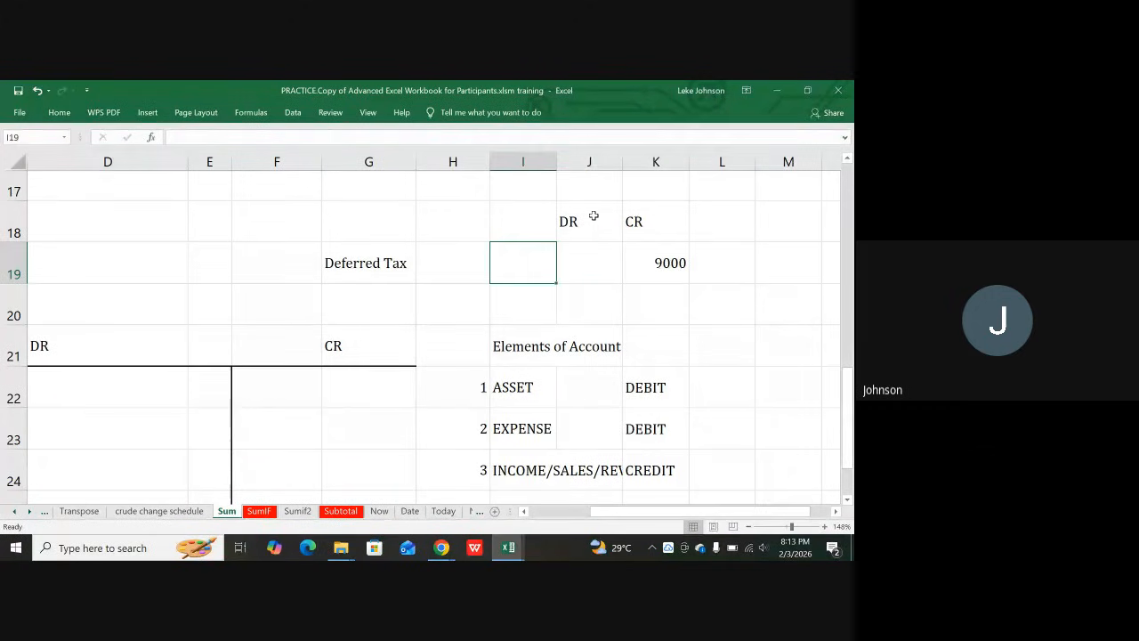
- Compare the Deferred Tax entry and its CR column with the debit and credit sides in the Elements of Account list
scroll(623, 391, down, 1)
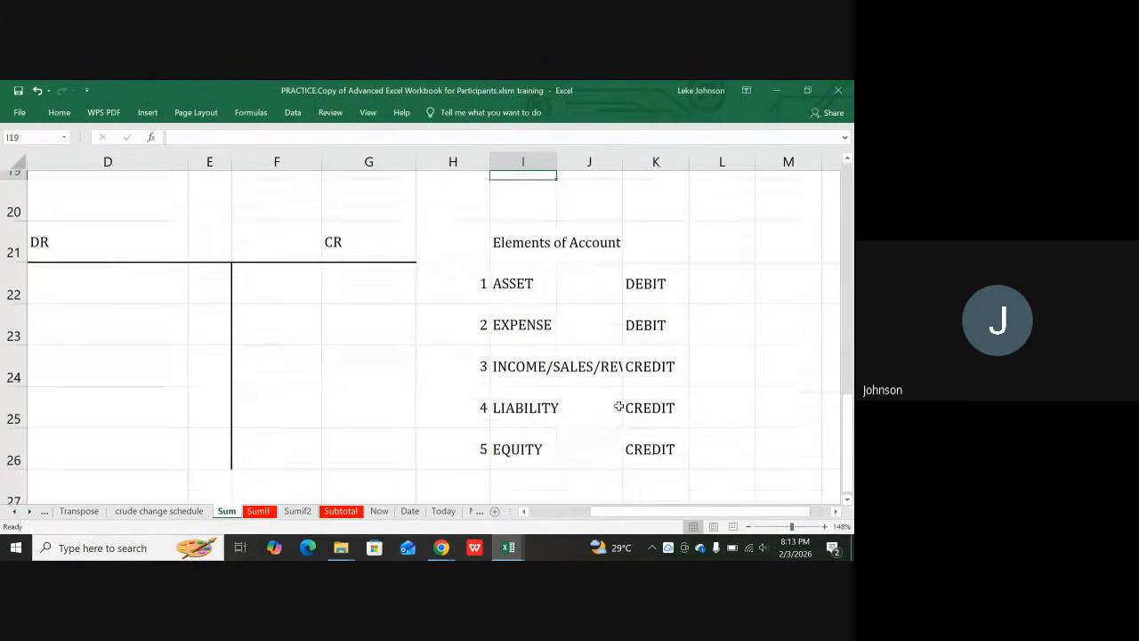
scroll(640, 382, up, 2)
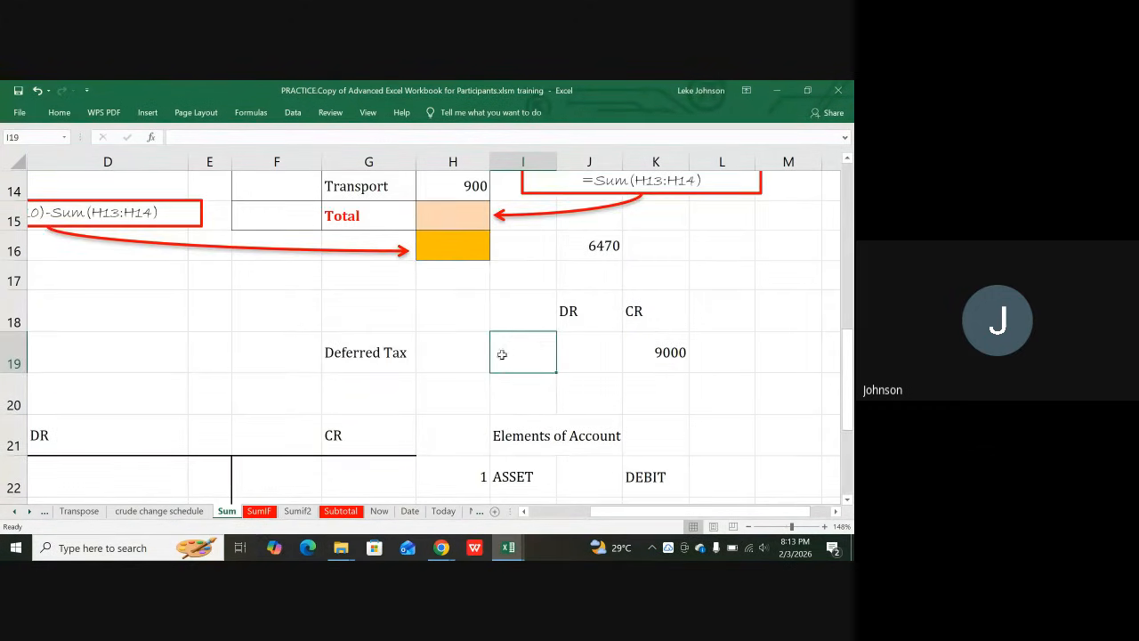
click(327, 347)
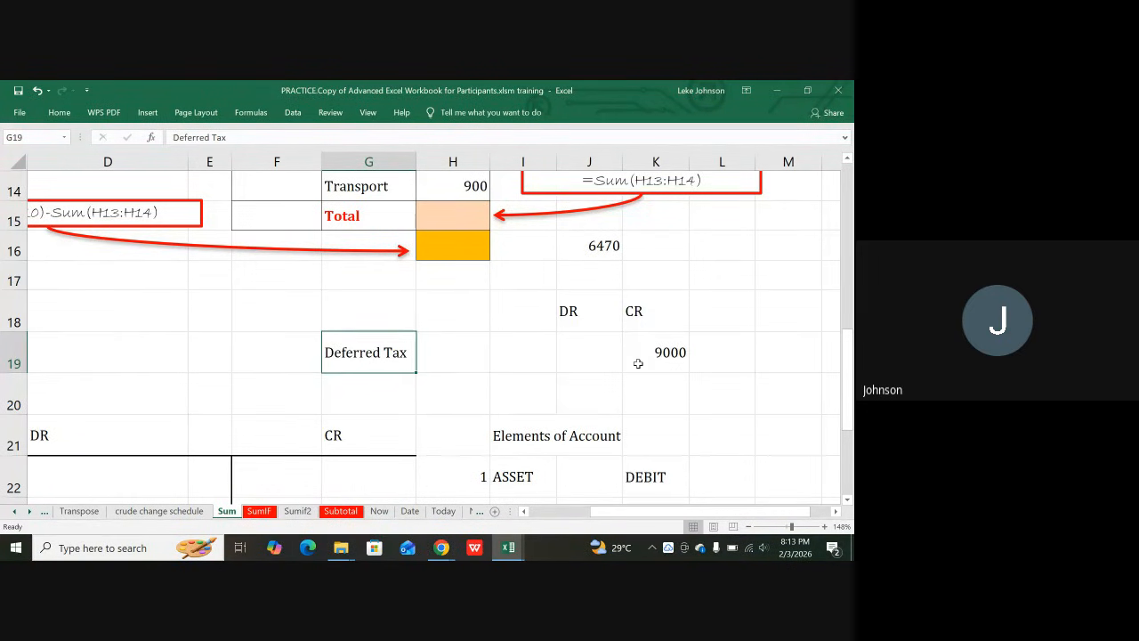
click(635, 311)
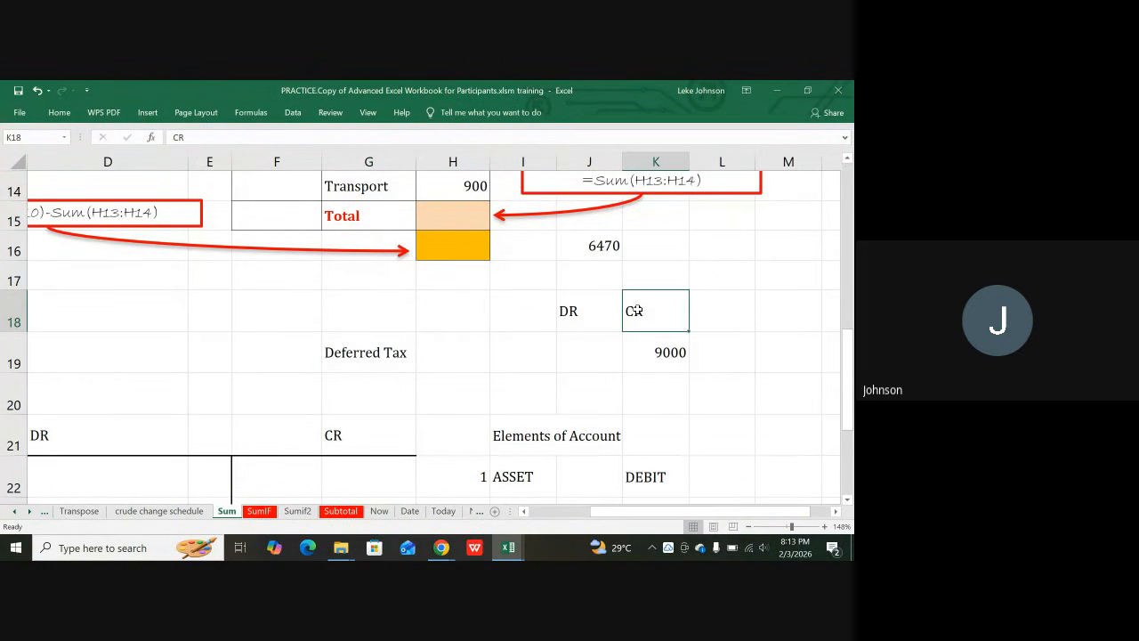
scroll(636, 311, down, 2)
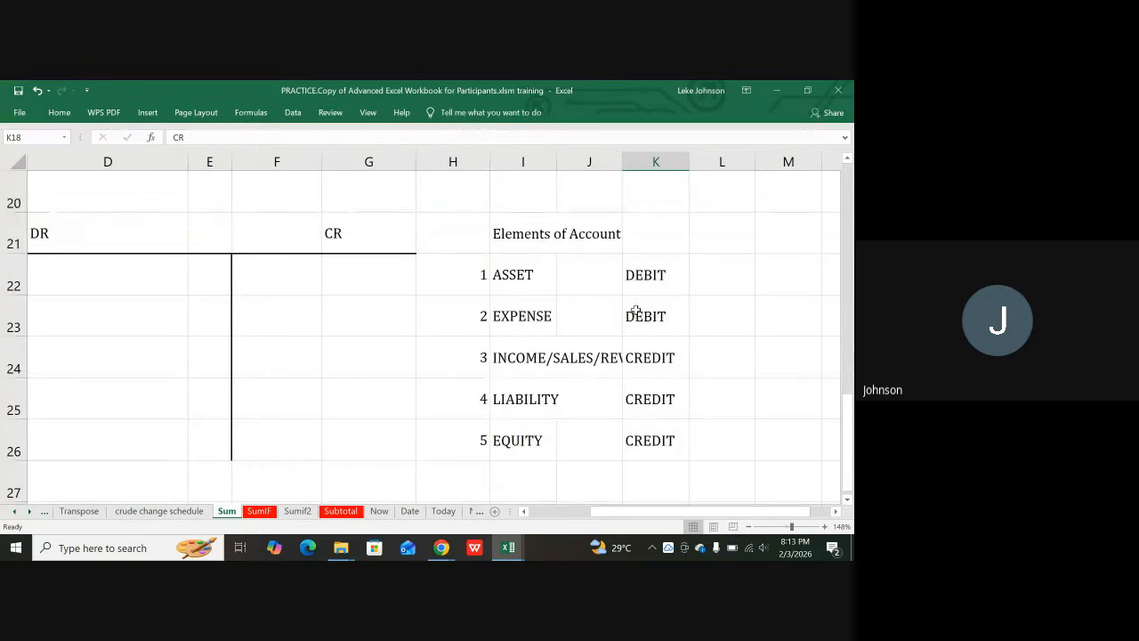
click(515, 277)
click(637, 276)
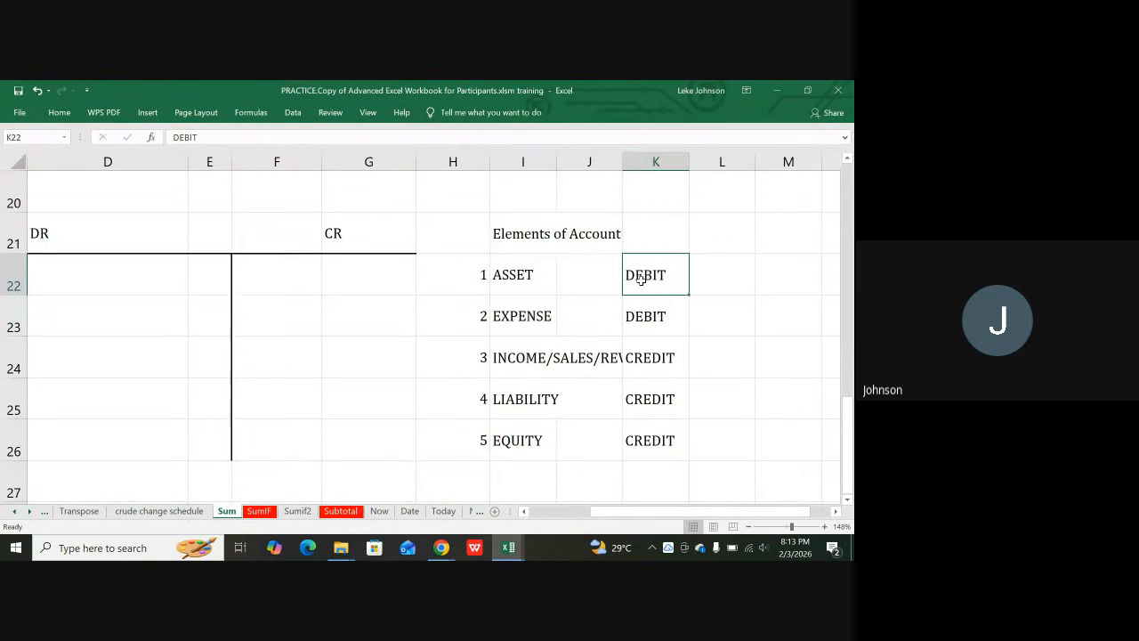
scroll(638, 283, up, 3)
scroll(460, 409, down, 1)
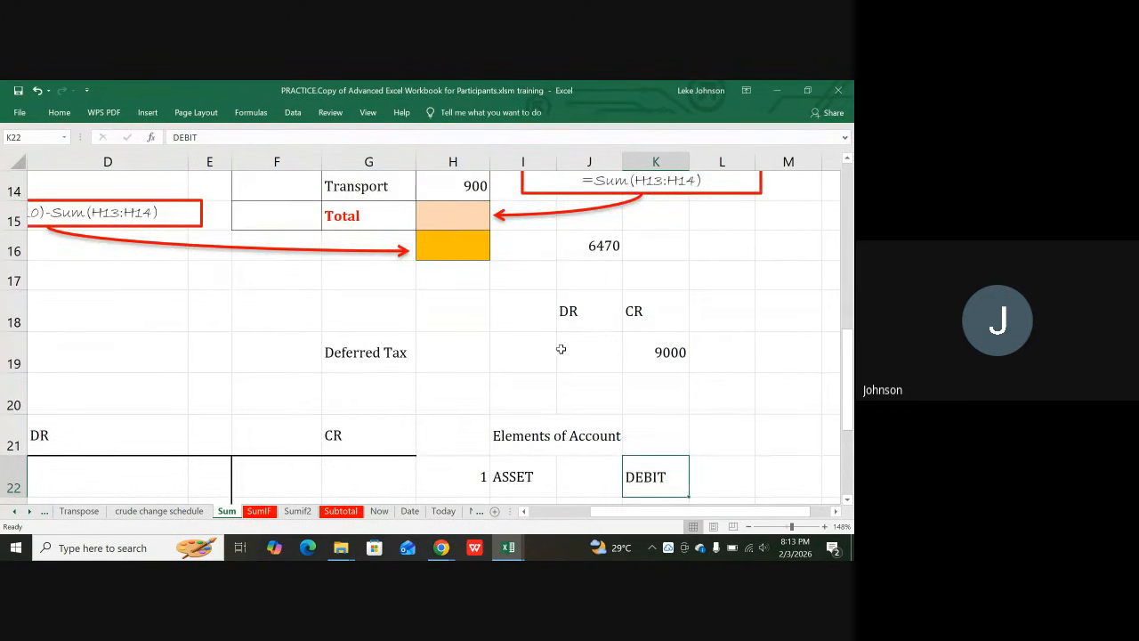
scroll(562, 344, down, 2)
scroll(639, 367, up, 2)
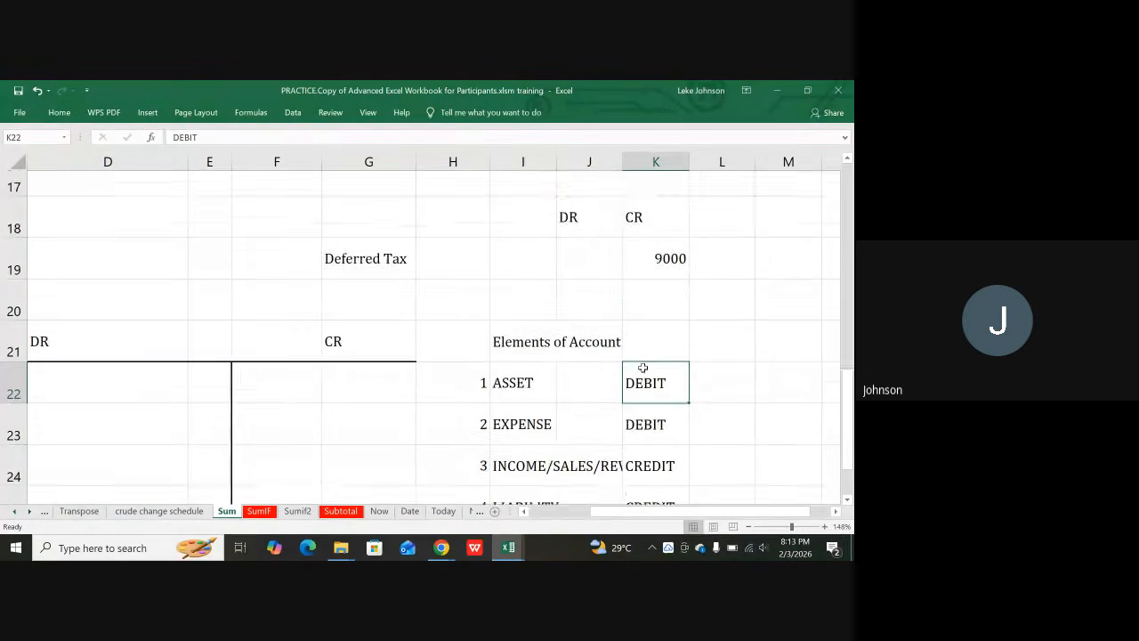
click(347, 353)
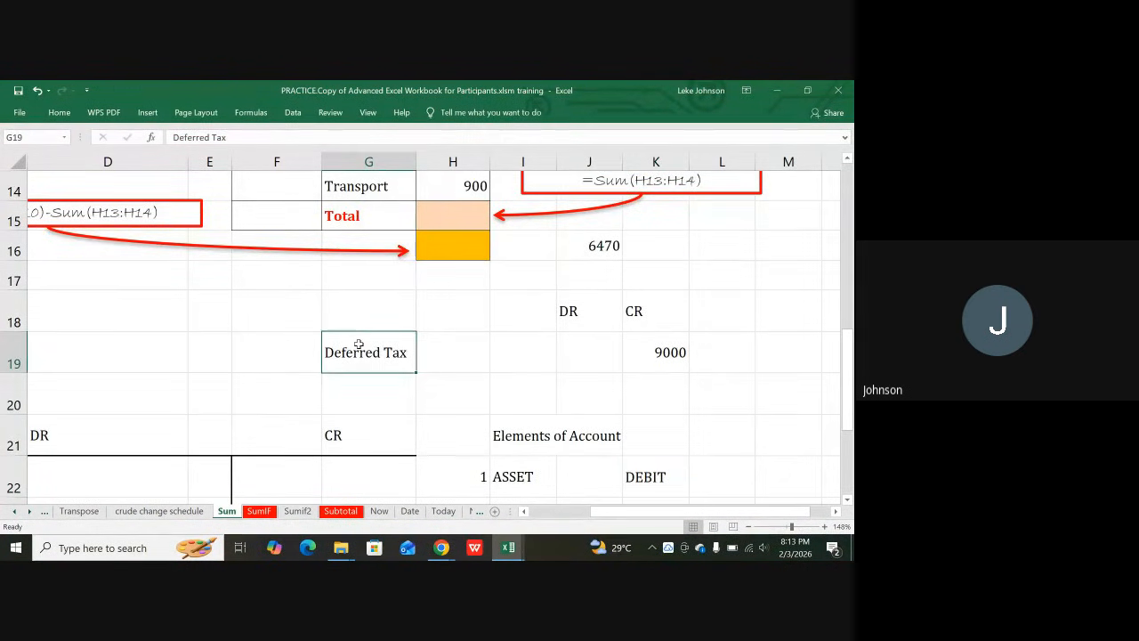
click(639, 313)
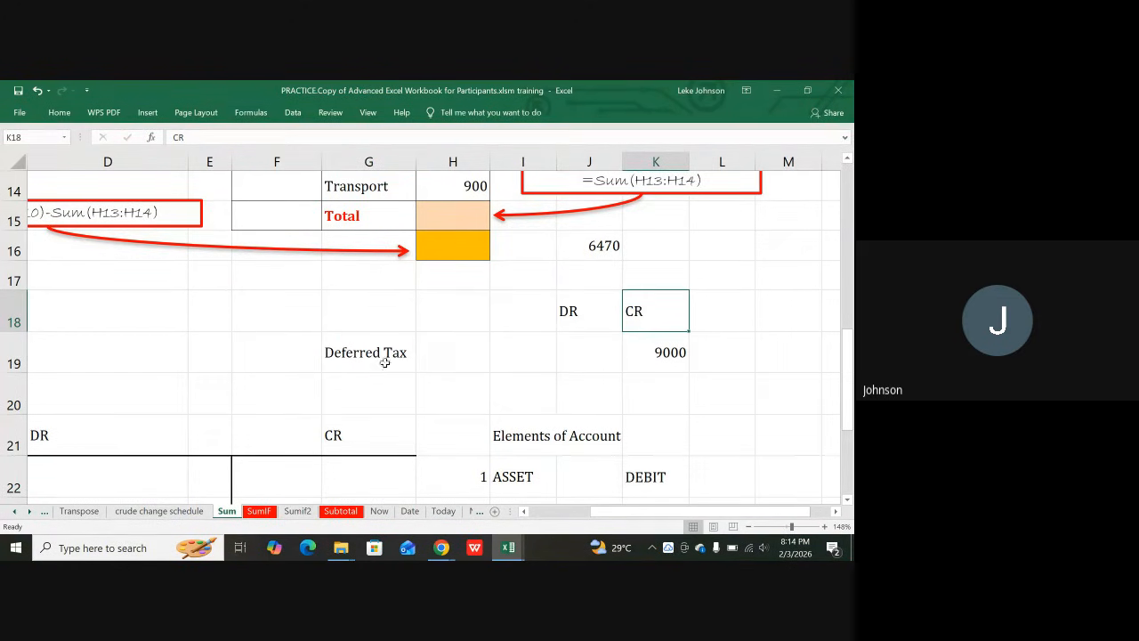
click(666, 354)
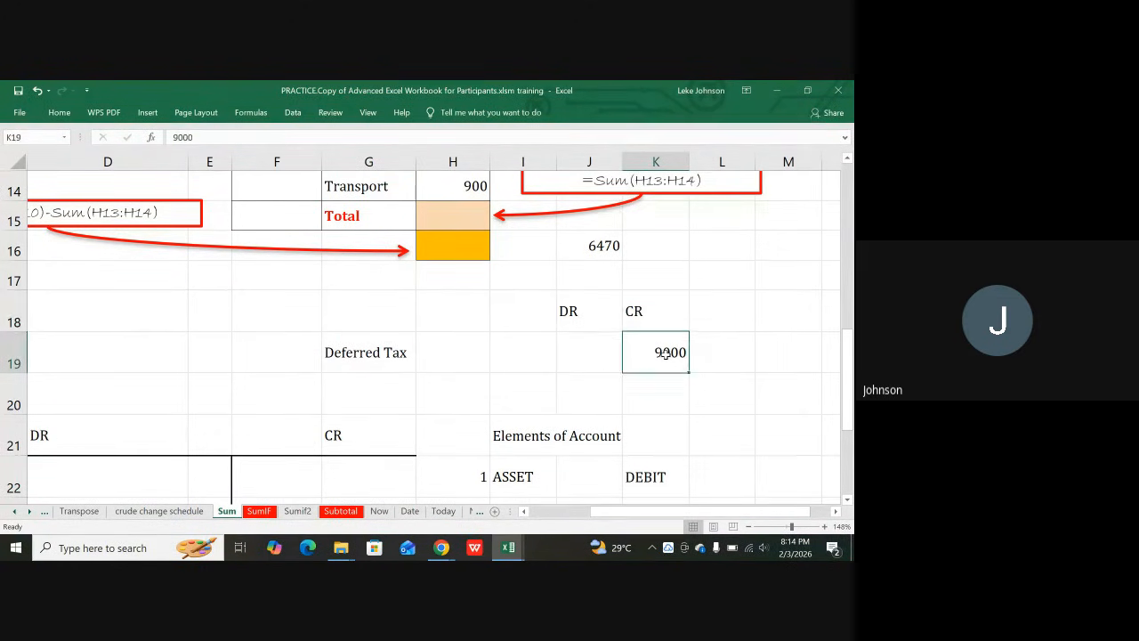
- Enter the label B/f in cell F22 on the credit side of the T-account
scroll(562, 389, down, 1)
scroll(561, 389, down, 1)
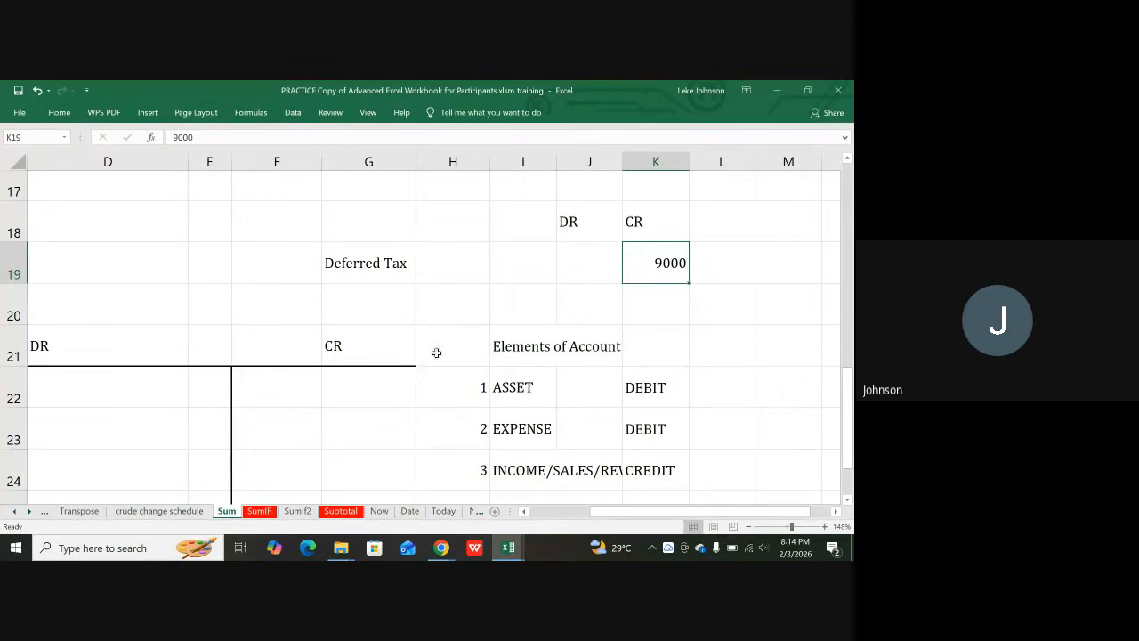
click(251, 383)
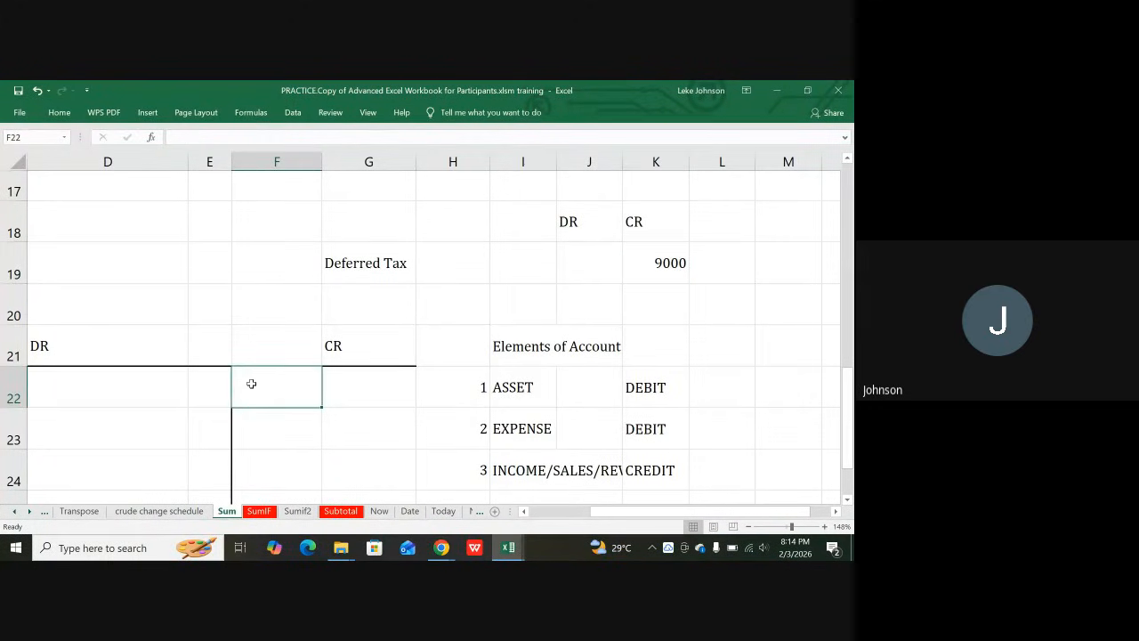
text(B)
text(l)
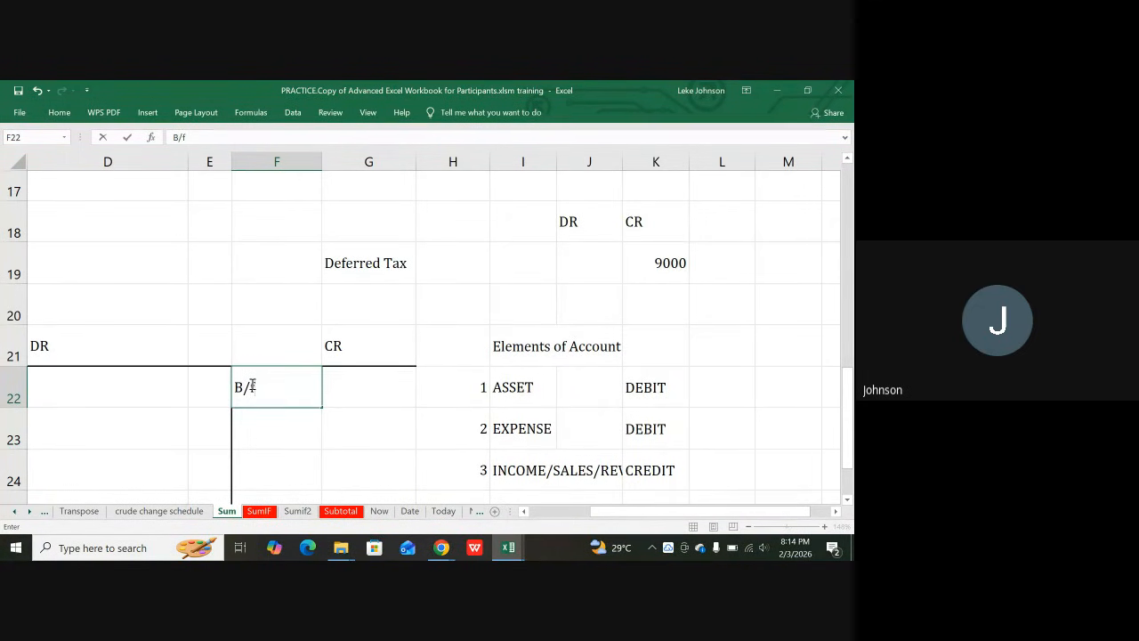
key(Tab)
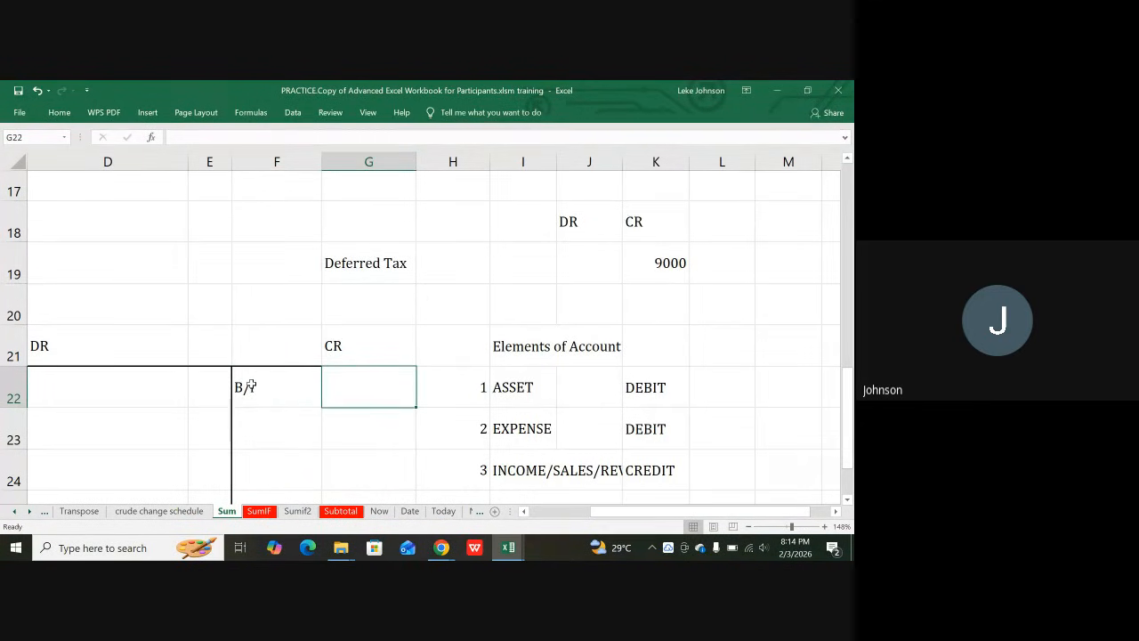
- Link cell G22 to the Deferred Tax credit amount in K19 as the T-account's B/f figure
text(=)
click(645, 260)
key(Return)
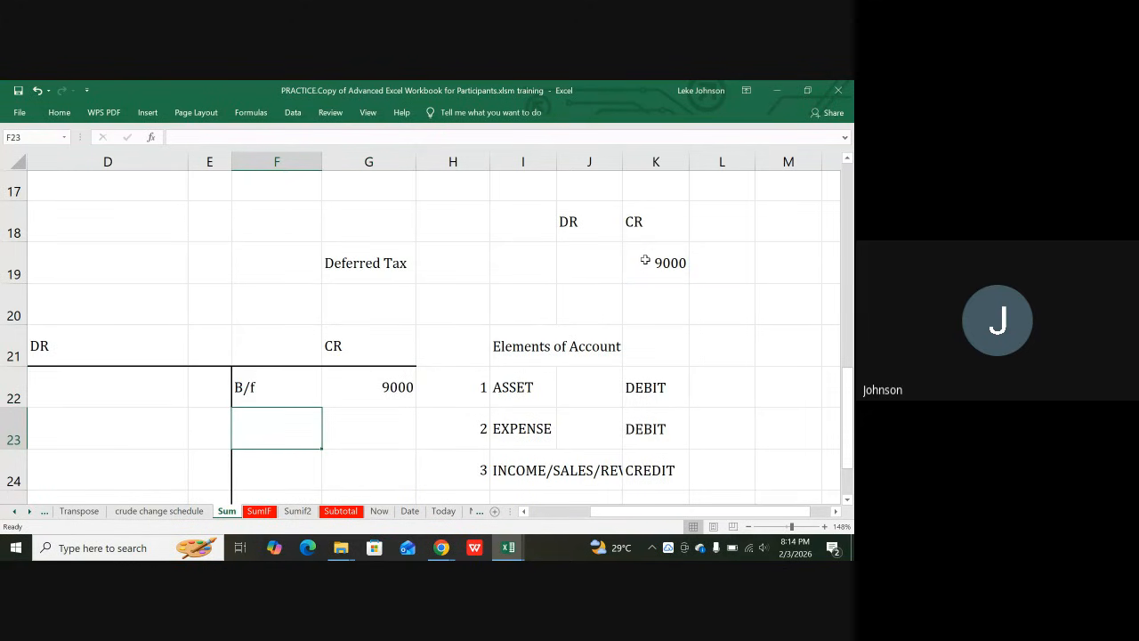
- Move the T-account and Elements of Account block in D21:K26 down by one row
scroll(570, 279, down, 3)
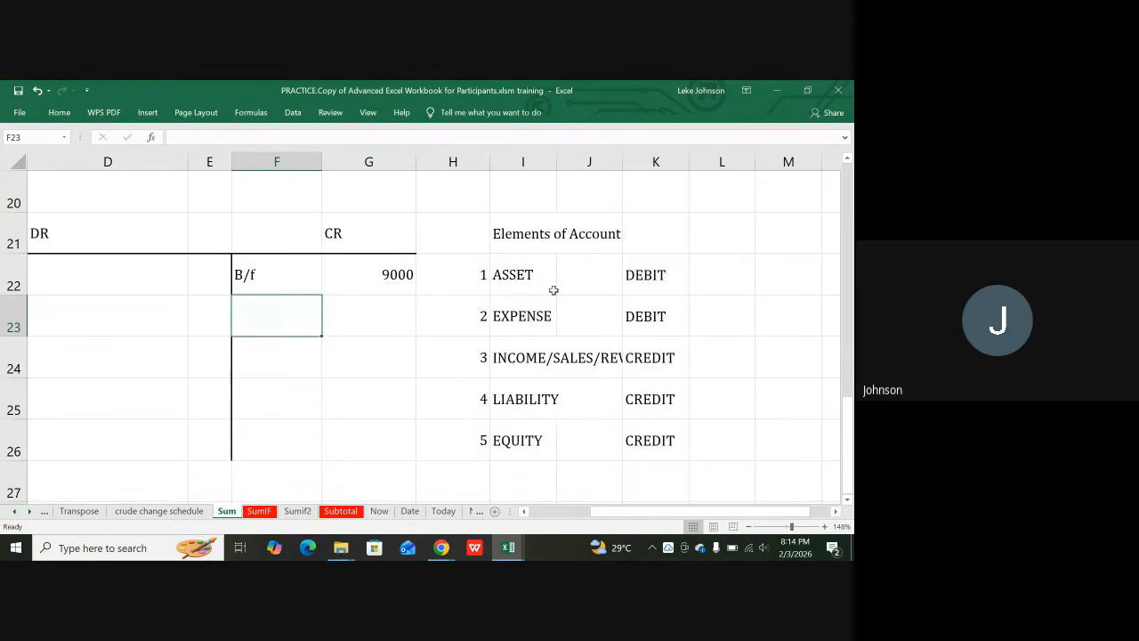
scroll(551, 290, up, 2)
scroll(516, 243, up, 1)
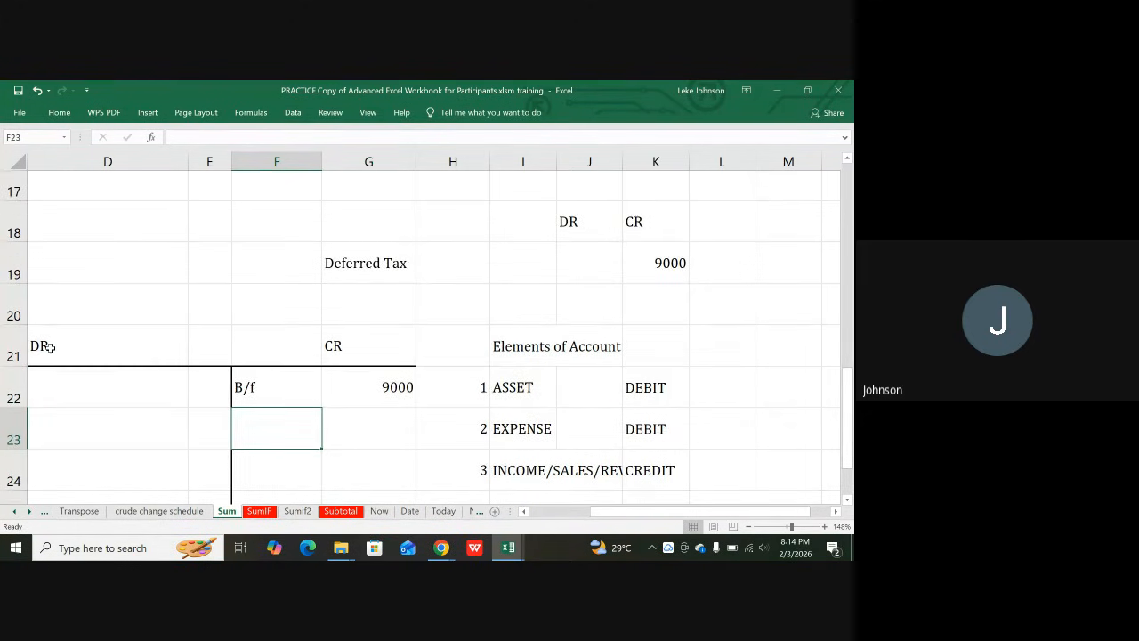
click(119, 348)
drag(118, 348, 646, 441)
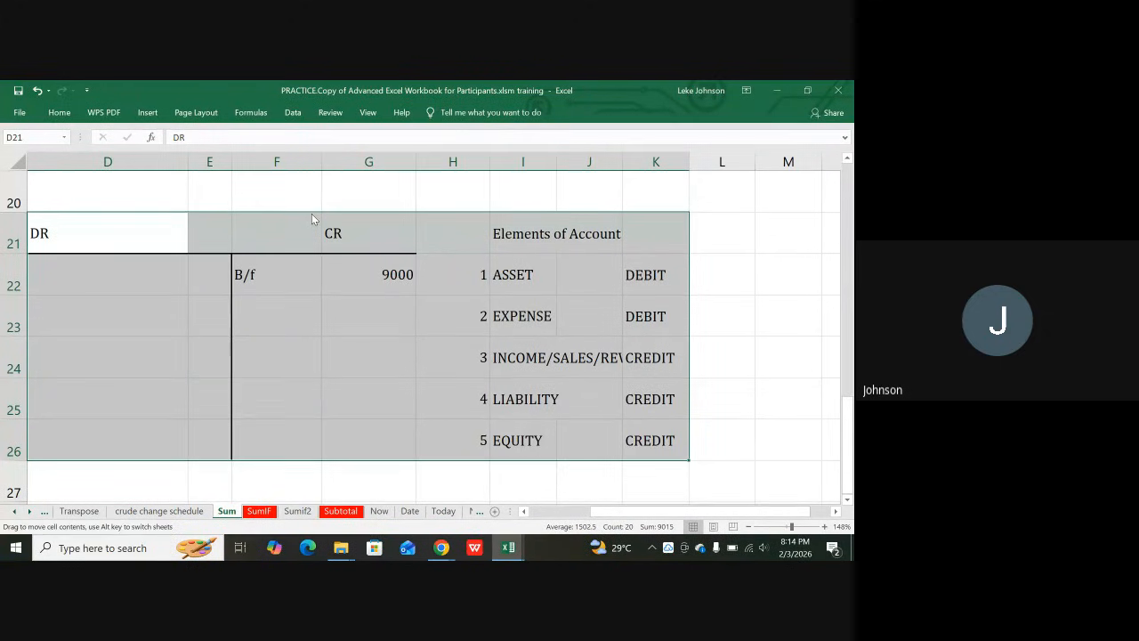
drag(311, 215, 315, 266)
scroll(367, 233, up, 2)
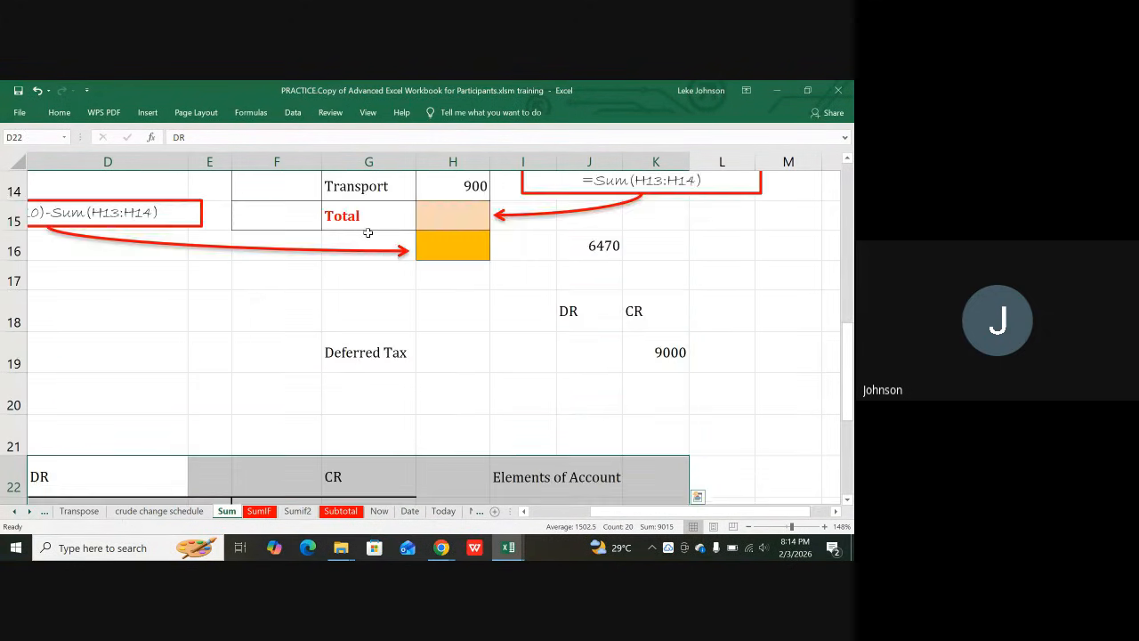
scroll(382, 259, down, 1)
- Enter the label Carrying VS TAX base in cell F20 below the Deferred Tax entry
click(356, 293)
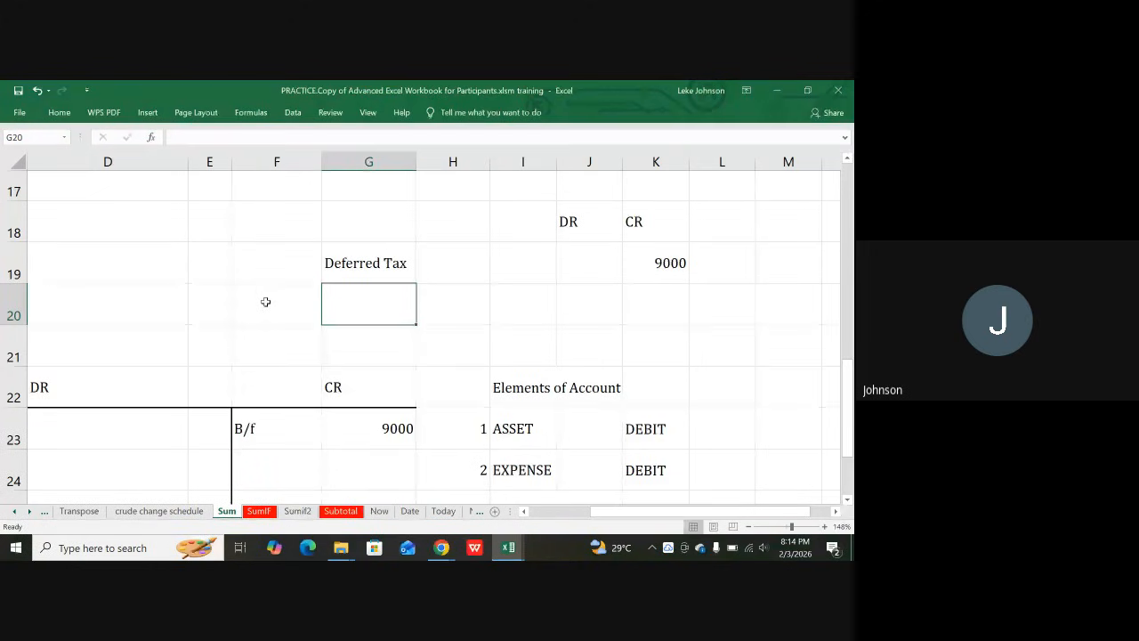
click(265, 302)
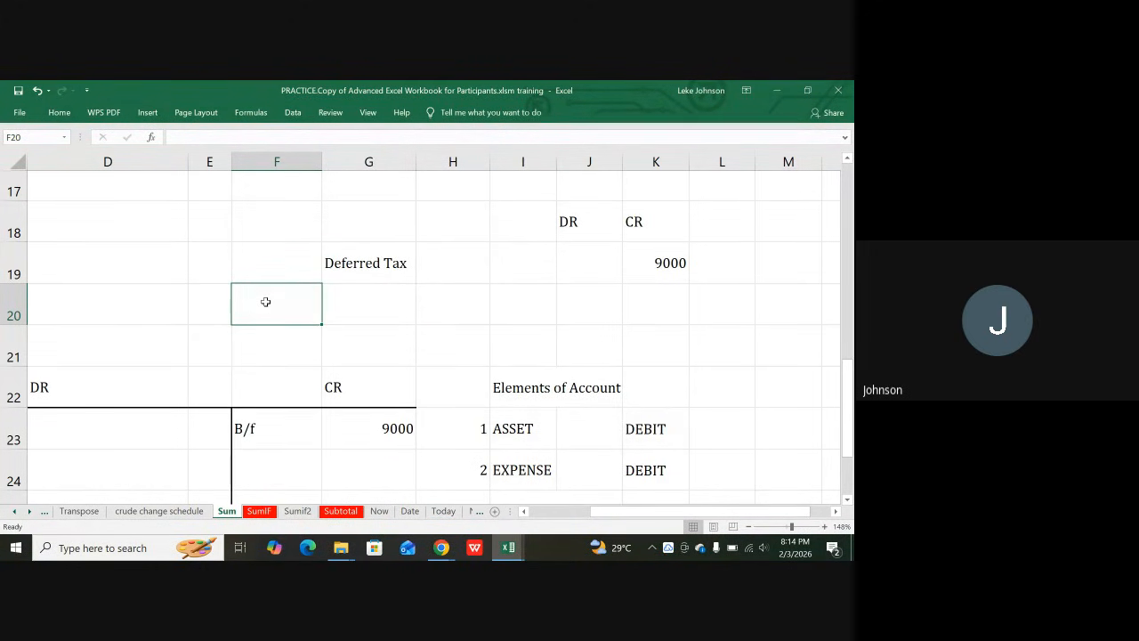
text(Carryin)
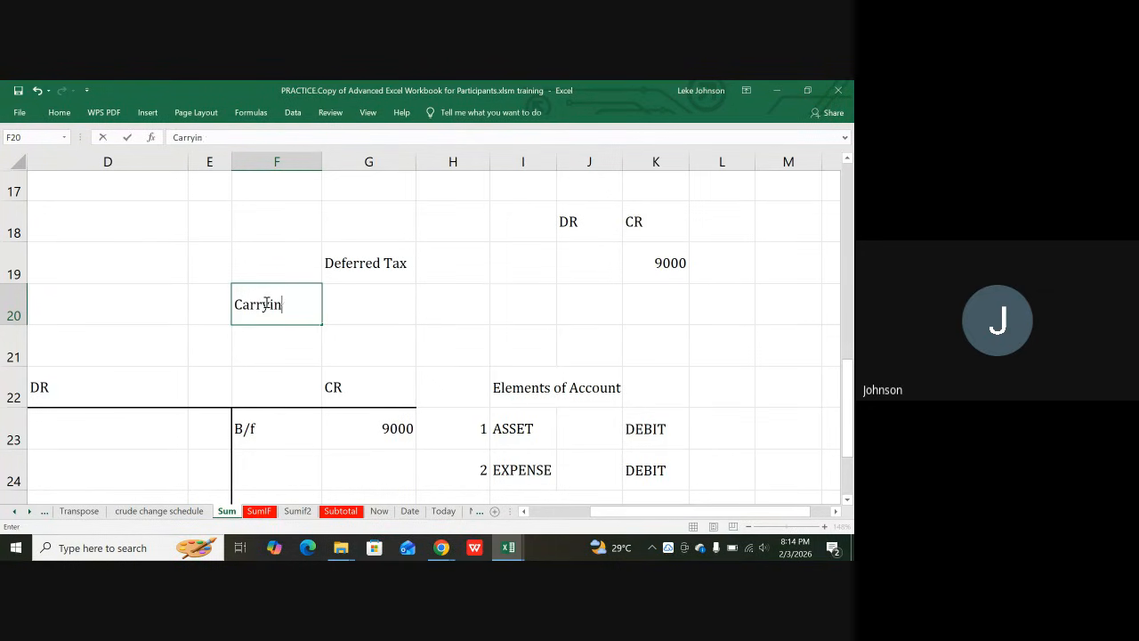
text(g VS TAX)
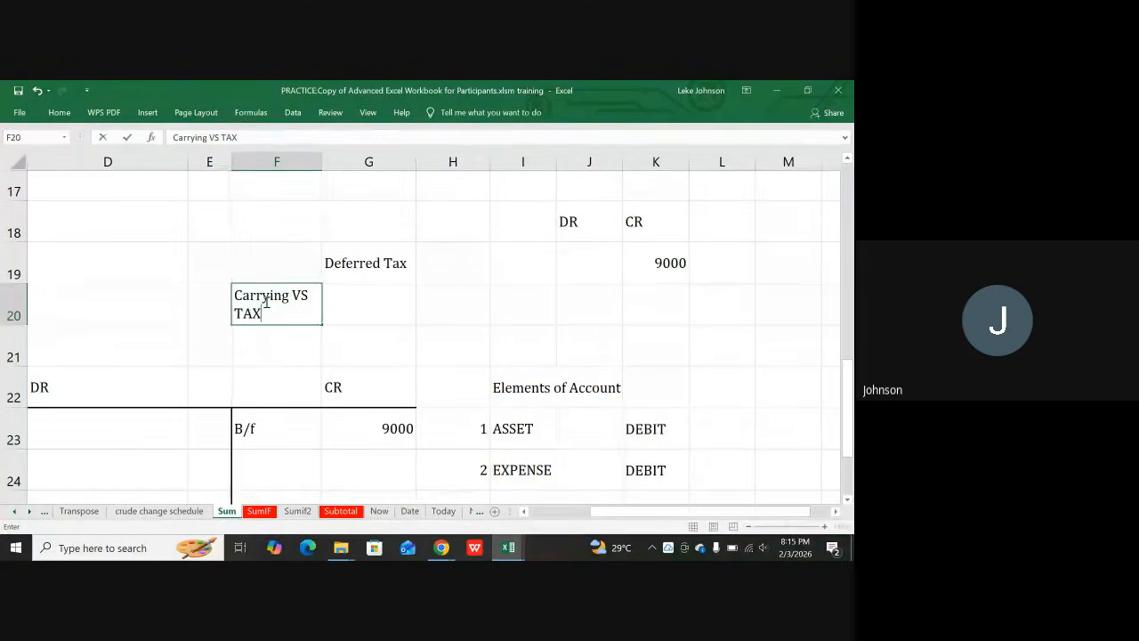
text( base)
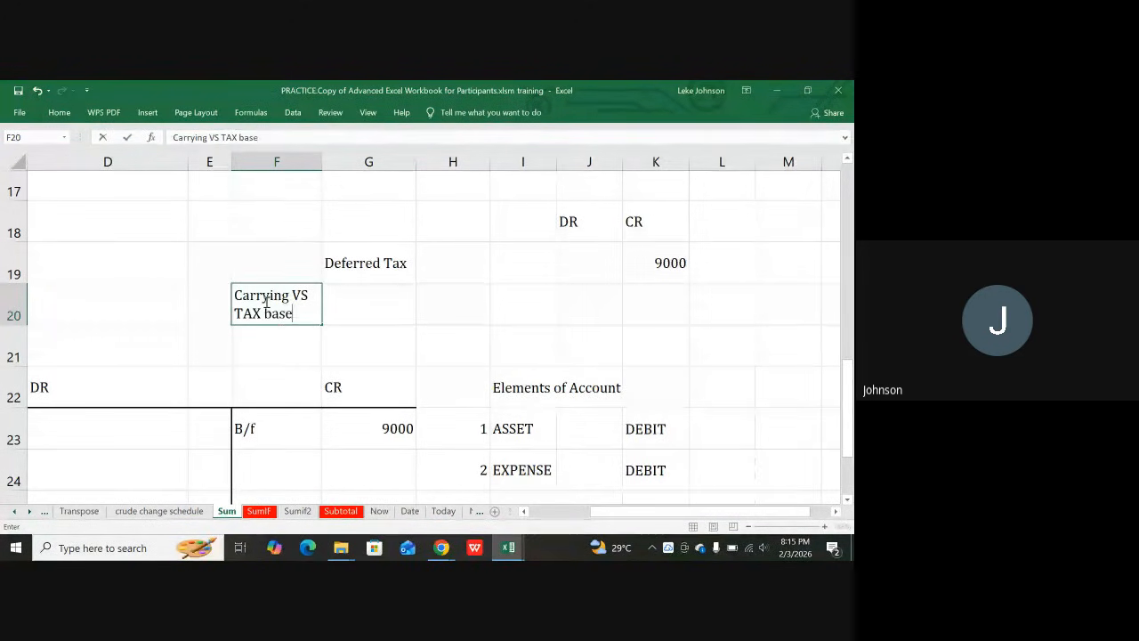
click(59, 113)
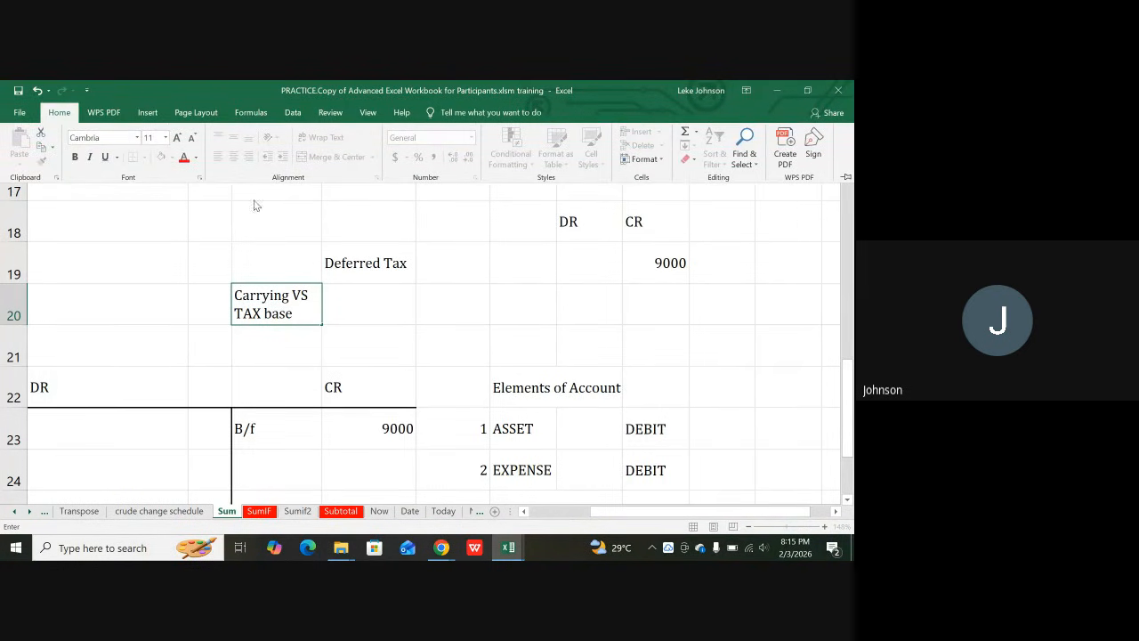
click(340, 301)
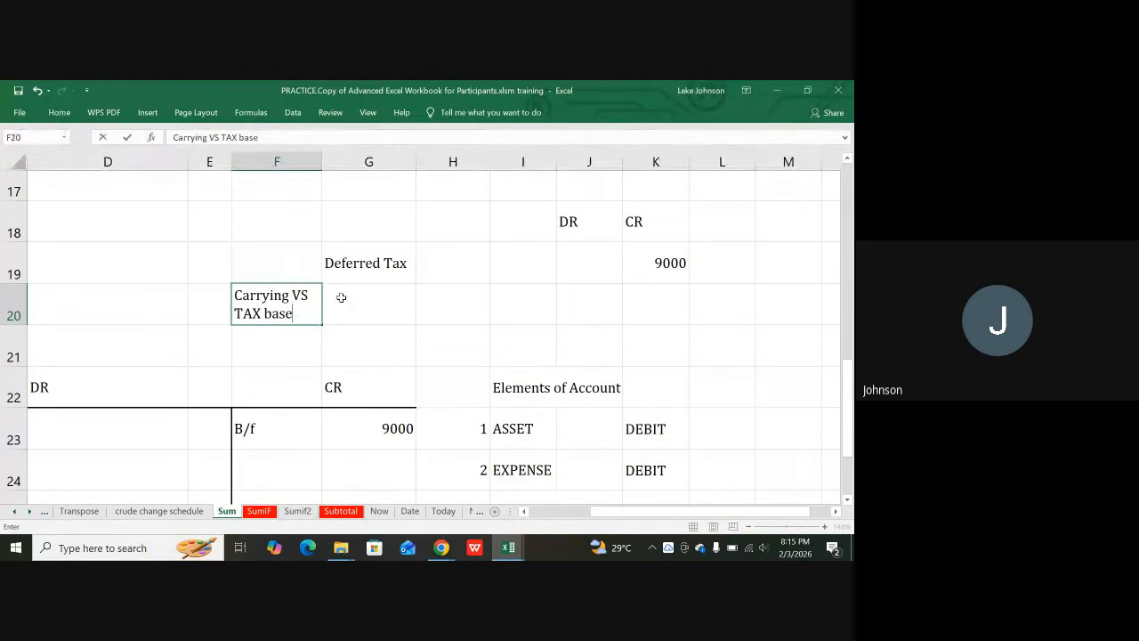
click(351, 314)
- Turn off text wrapping for the Carrying VS TAX base label in cell F20
click(286, 310)
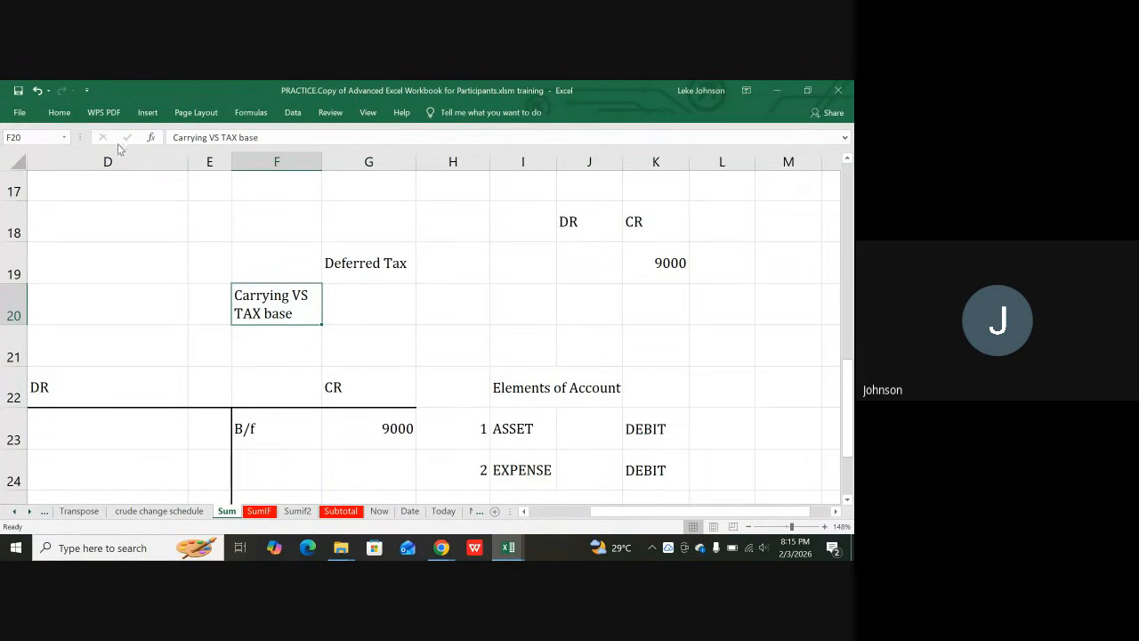
click(58, 113)
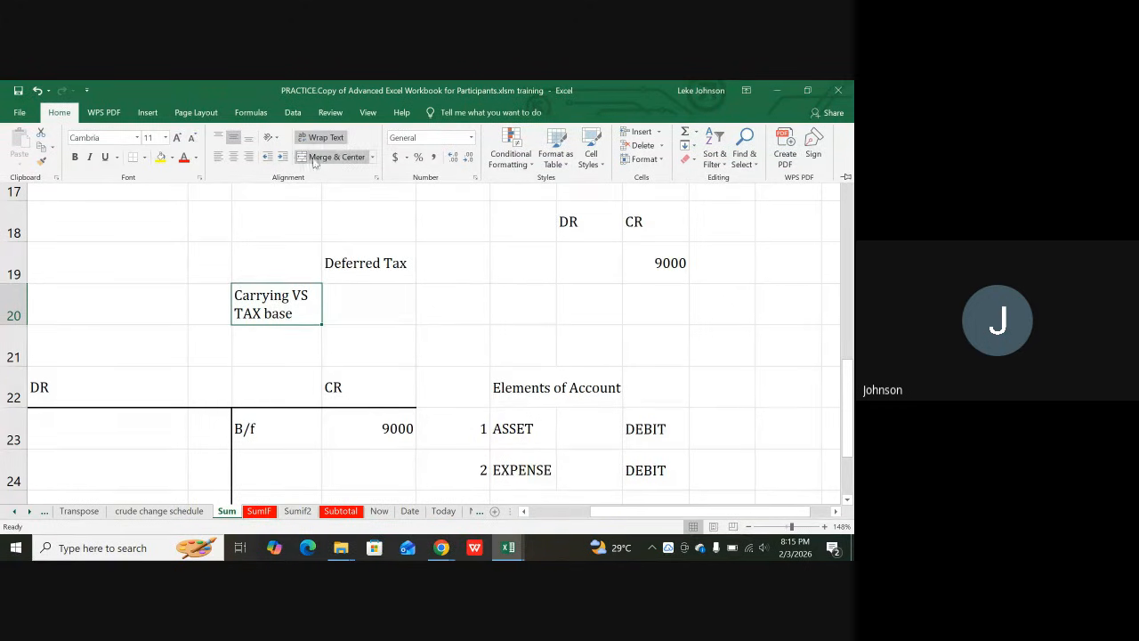
click(322, 137)
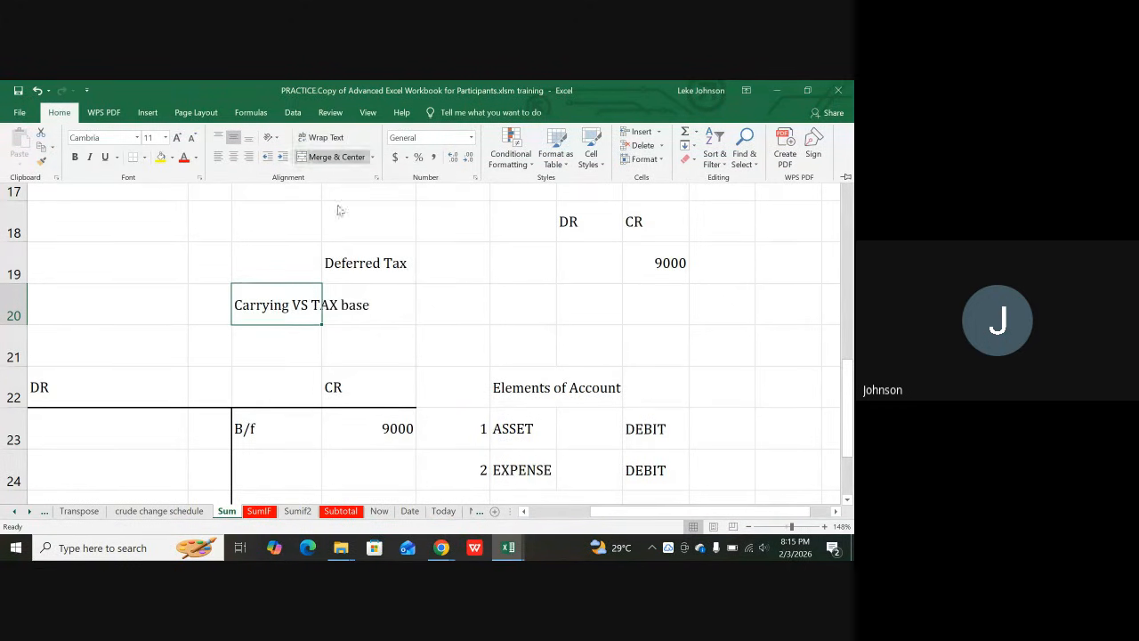
click(365, 336)
click(347, 334)
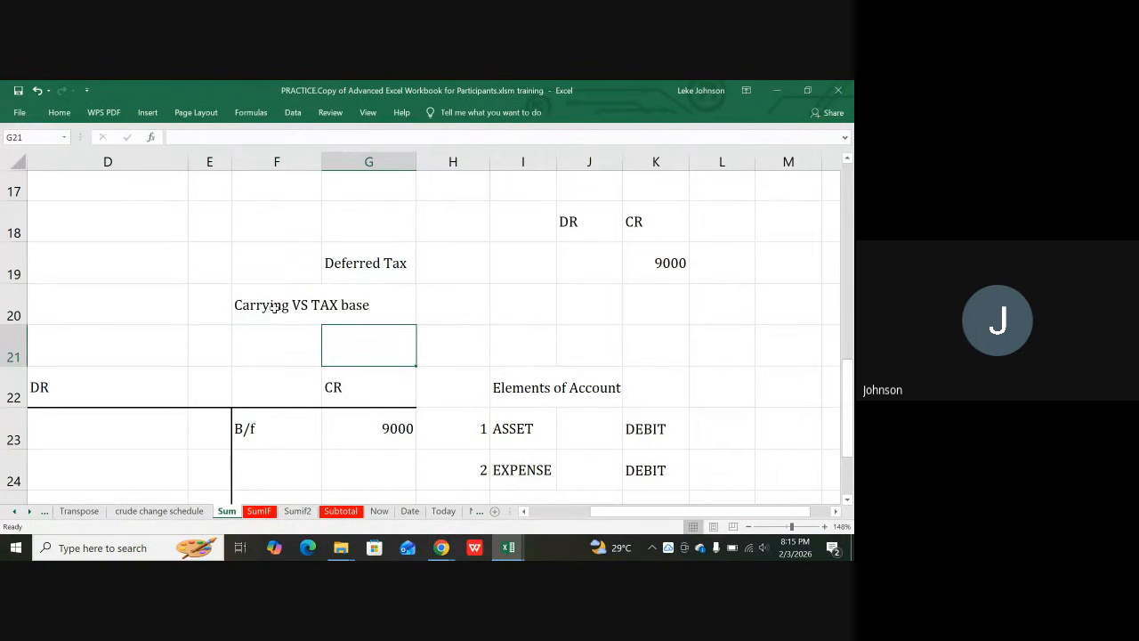
click(285, 306)
click(344, 305)
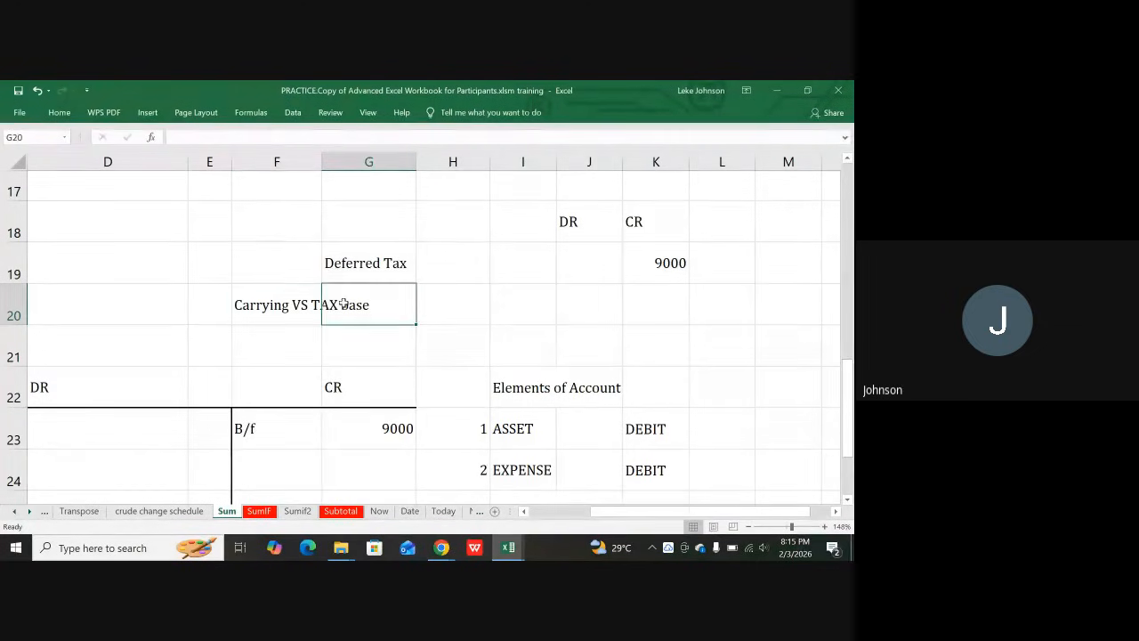
click(450, 294)
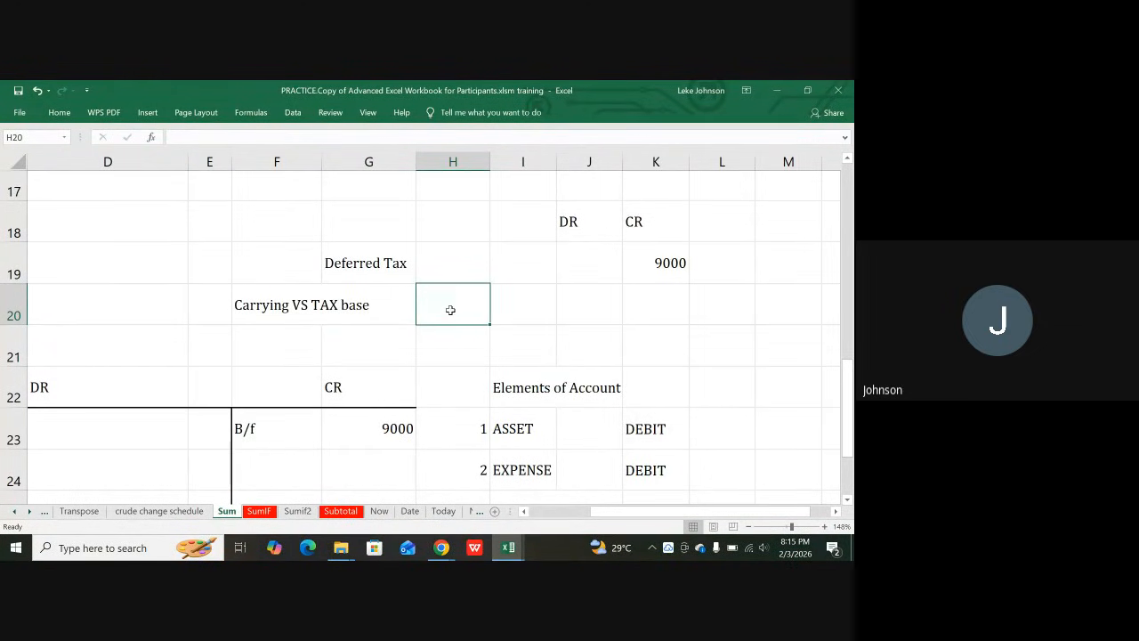
click(512, 297)
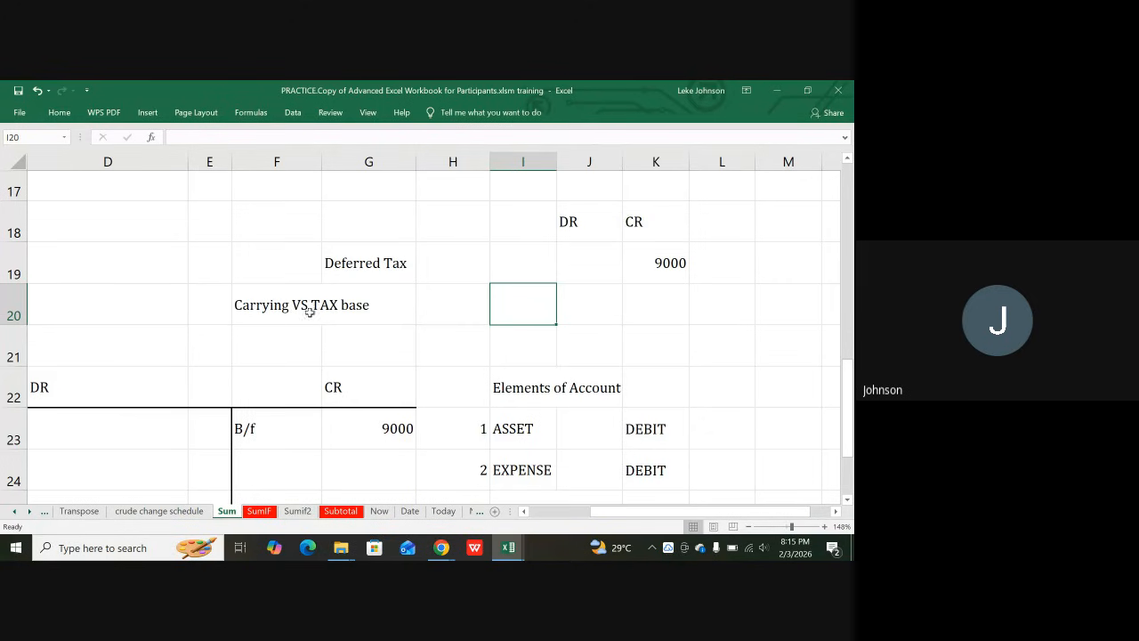
click(258, 314)
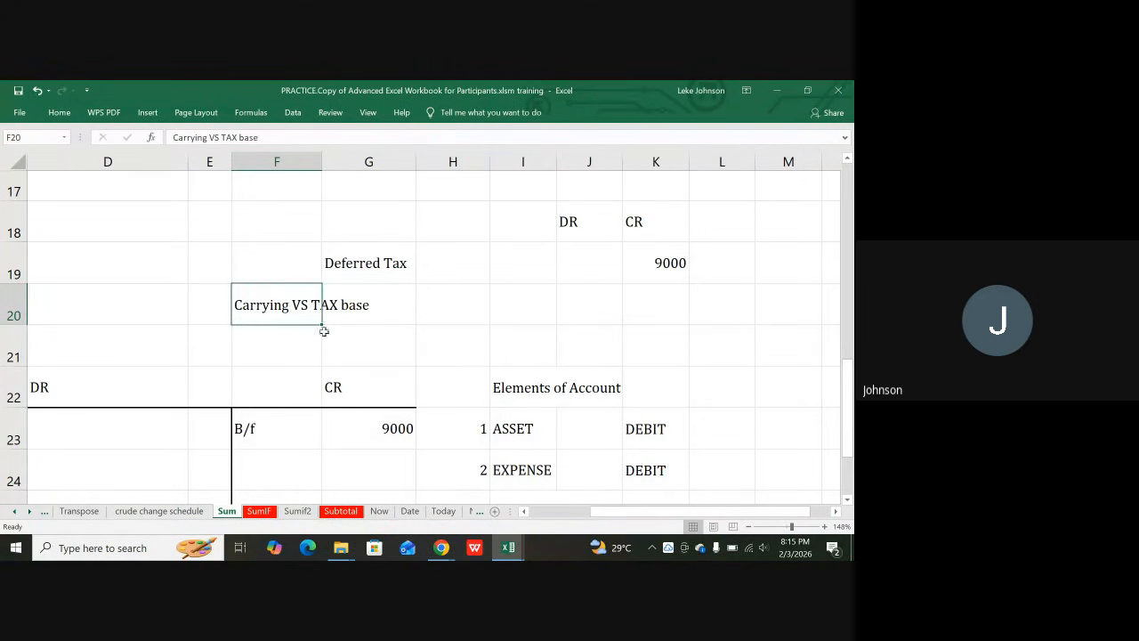
click(348, 305)
- Enter 100000 in F21 as the carrying value and 75000 in G21 as the tax base
click(269, 351)
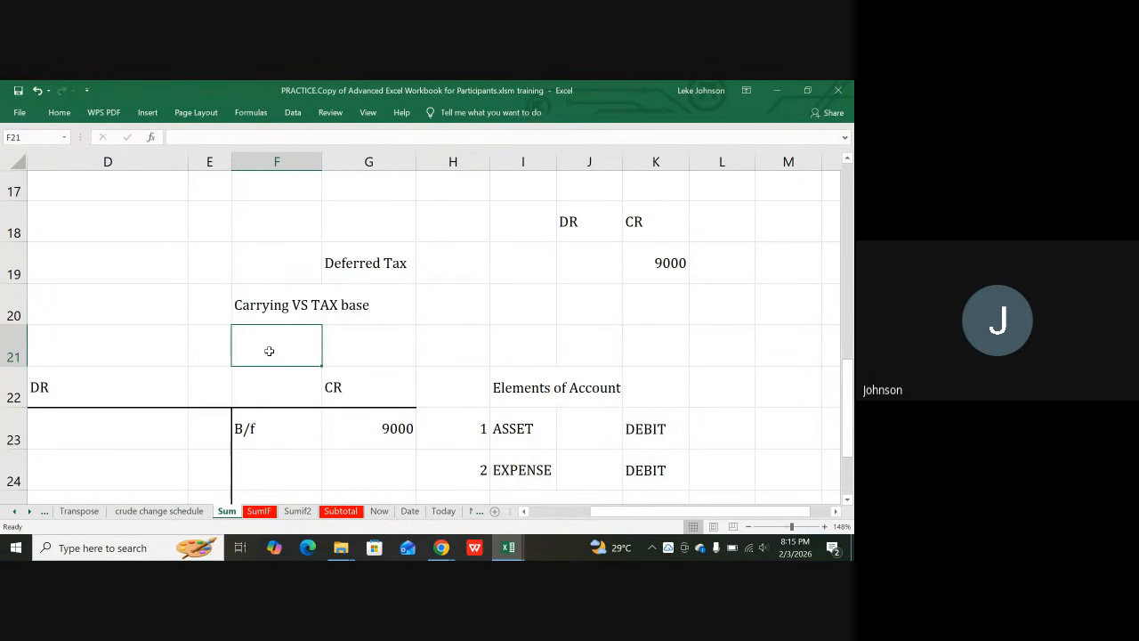
text(!)
key(BackSpace)
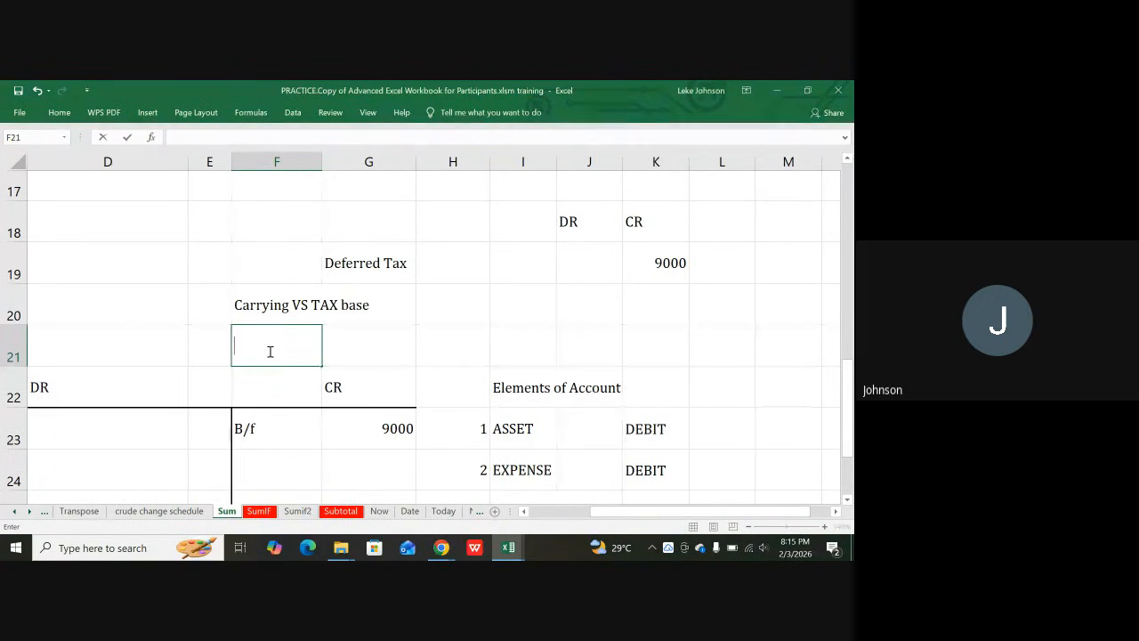
text(100000)
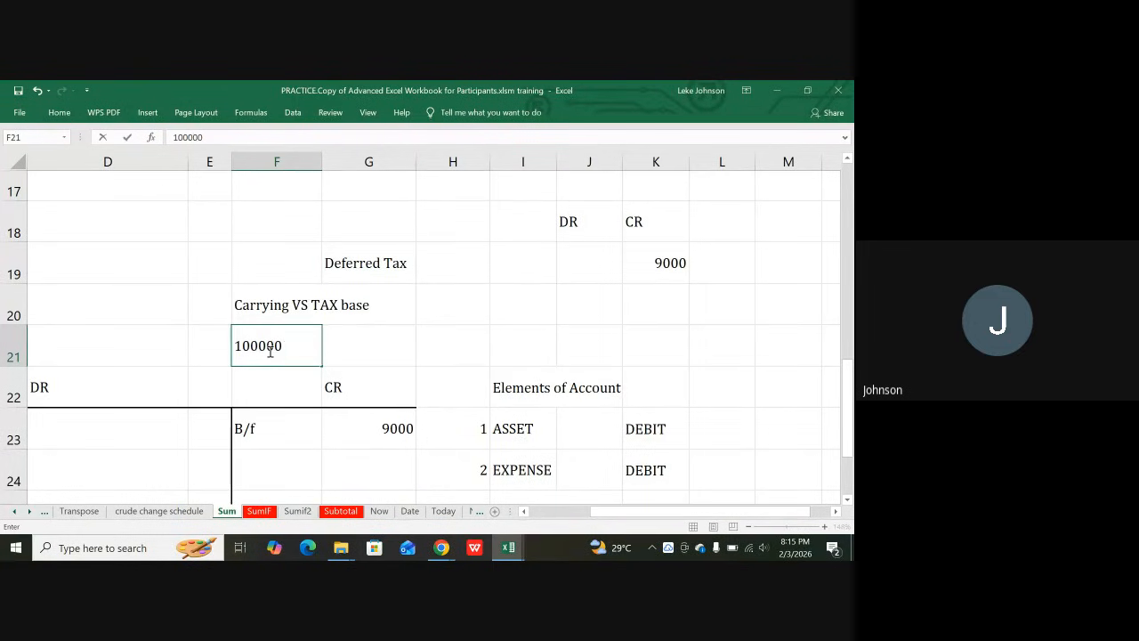
key(Tab)
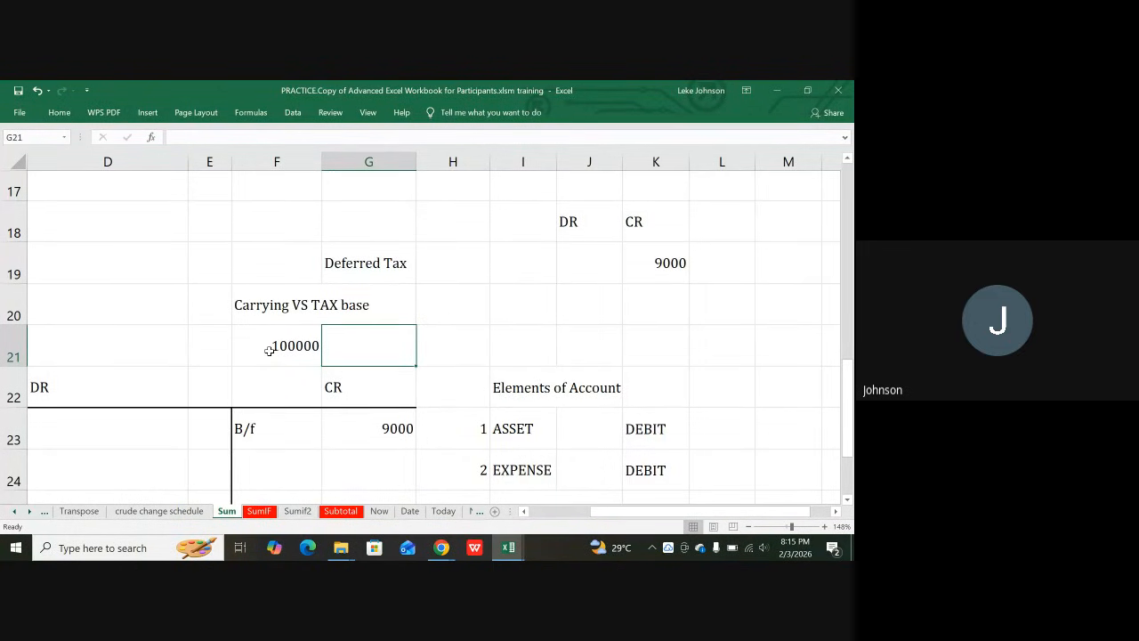
text(750)
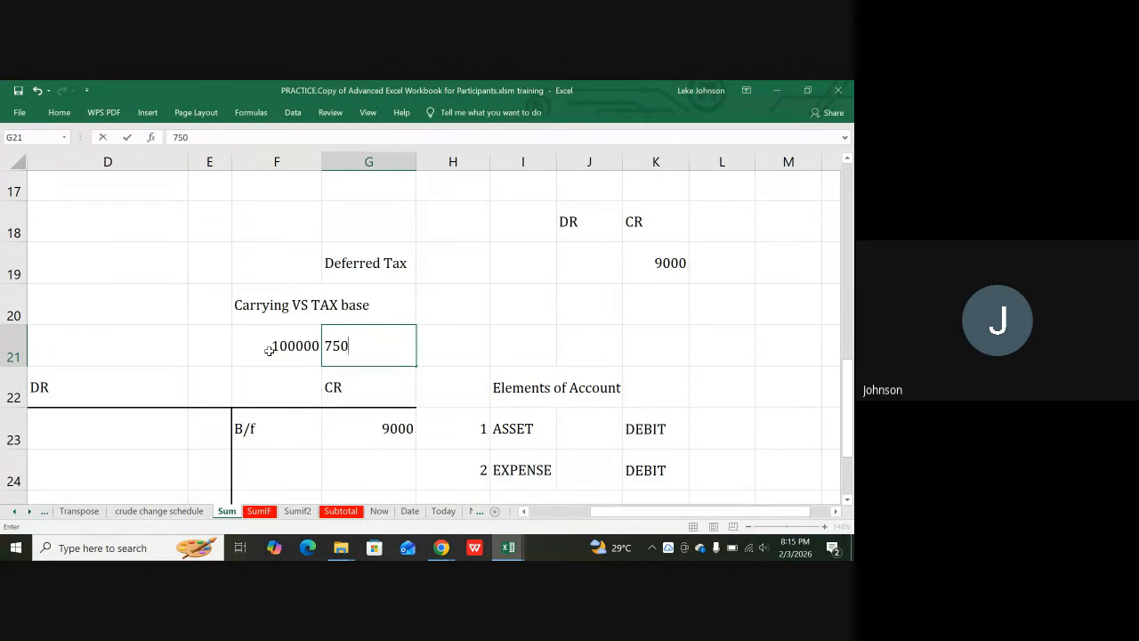
text(00)
key(Return)
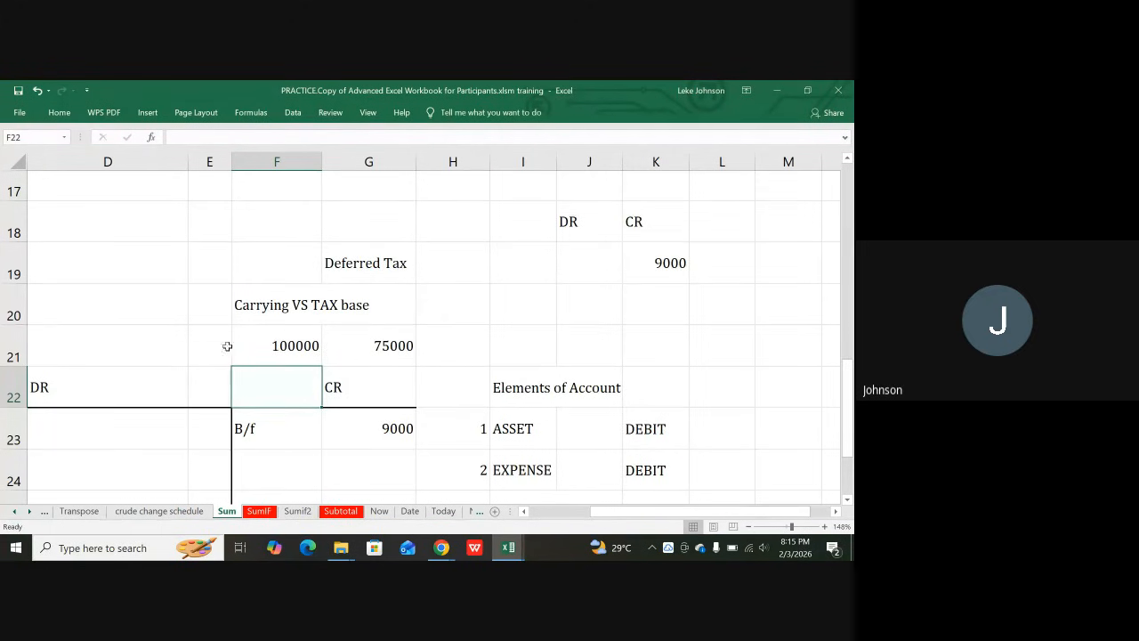
- Insert two blank rows above row 21, which holds the 100000 and 75000 amounts
click(14, 343)
drag(14, 344, 14, 392)
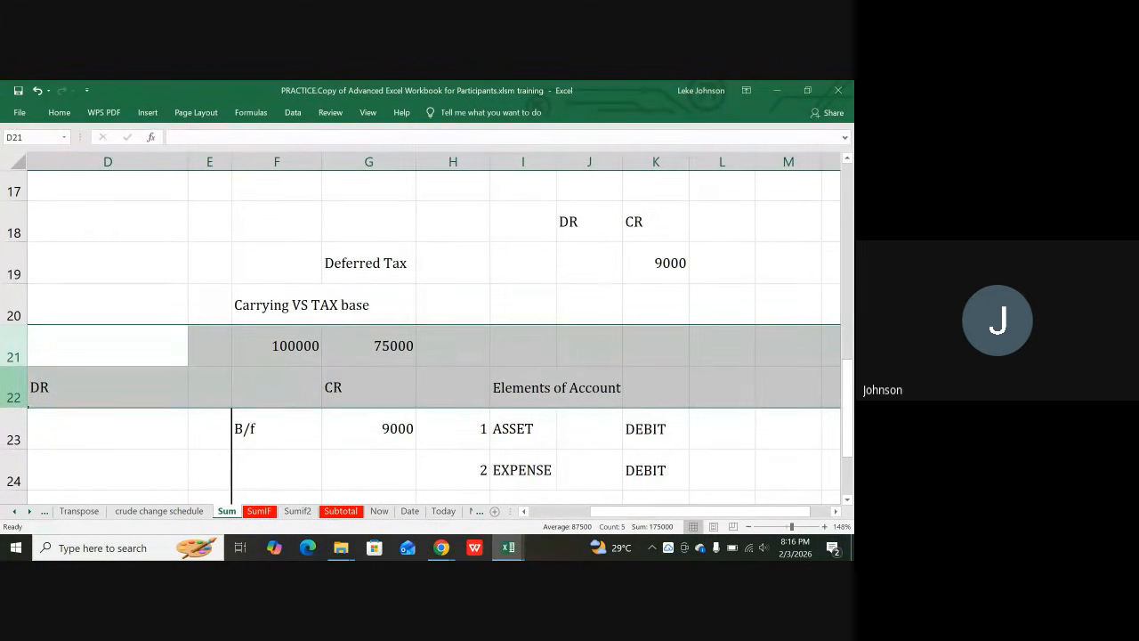
right_click(14, 391)
click(43, 290)
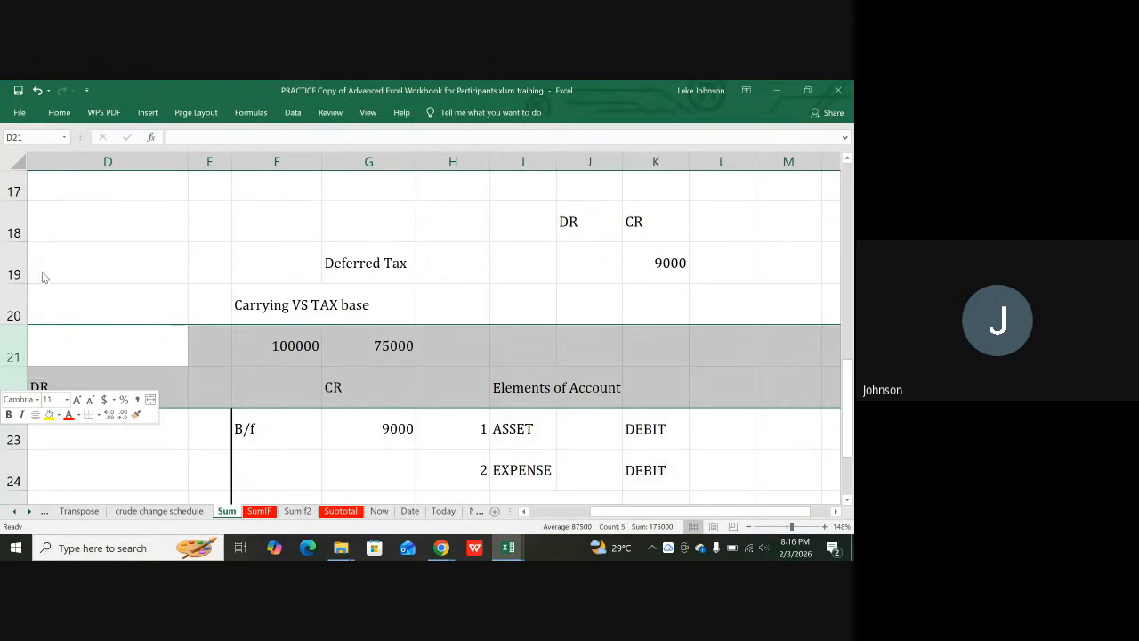
- Enter the label Carrying Amount in cell F21 under the Carrying VS TAX base heading
click(308, 349)
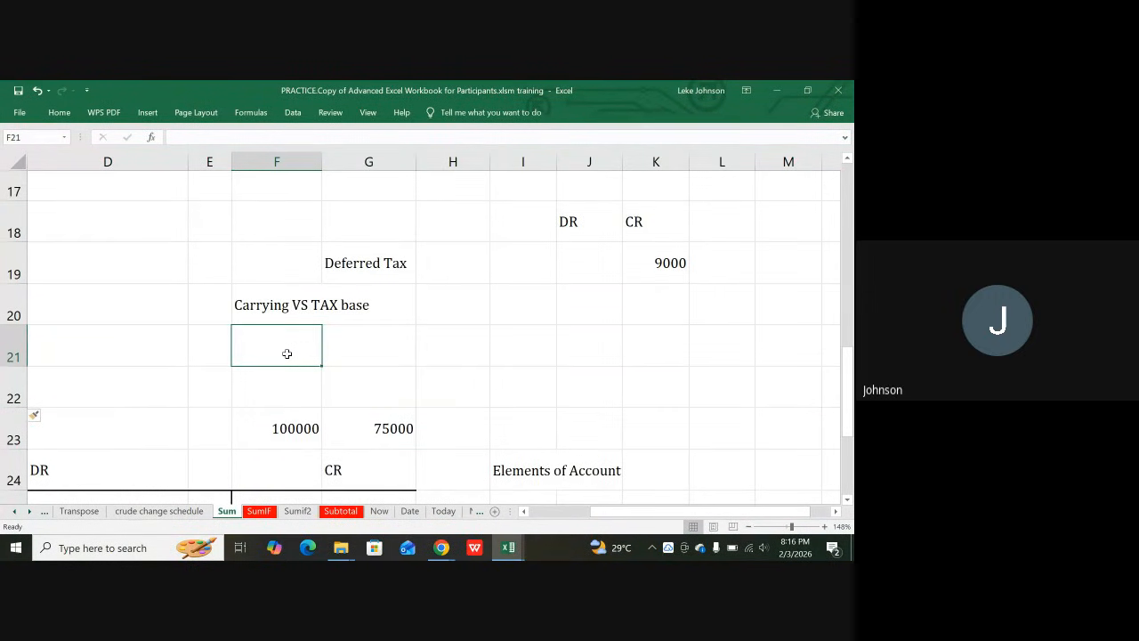
text(Carr)
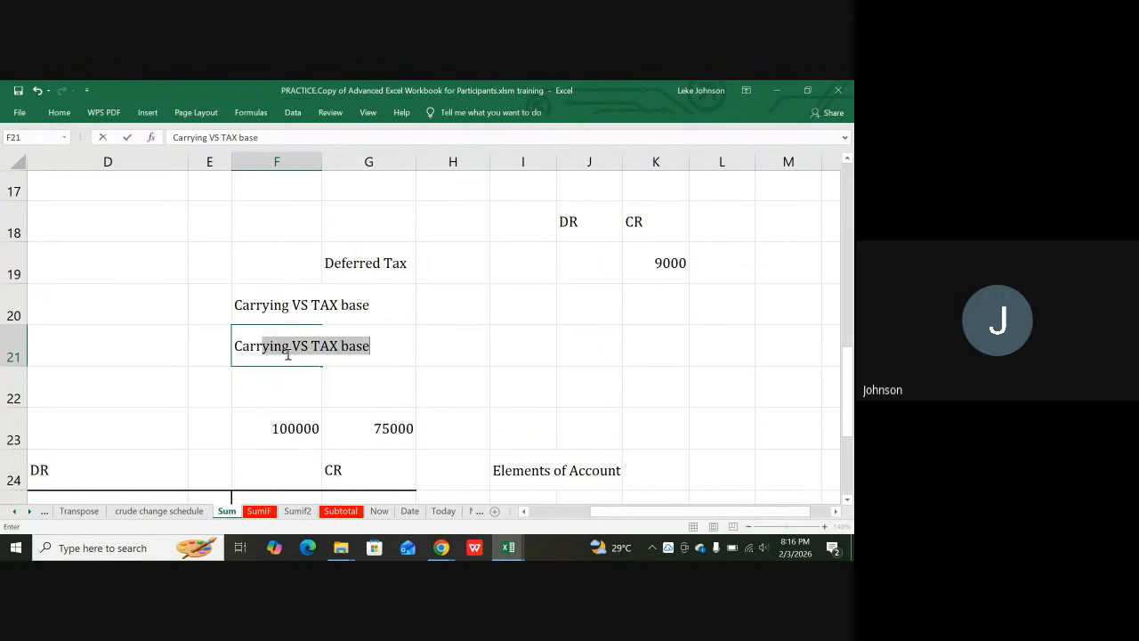
text(ying Amoun)
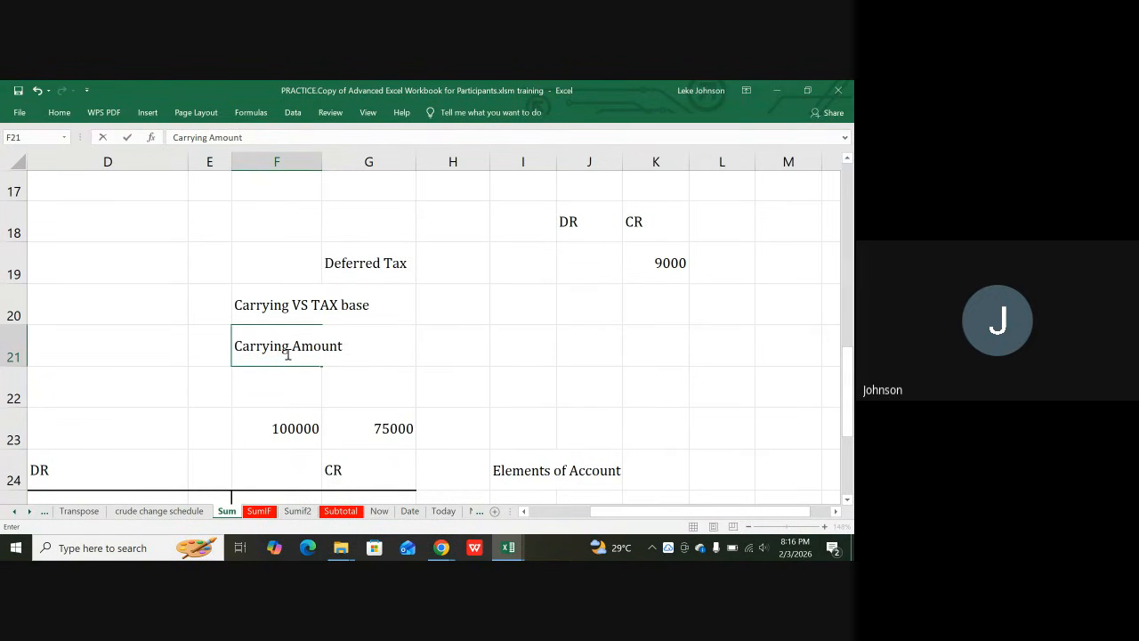
text(t)
key(Tab)
key(Tab)
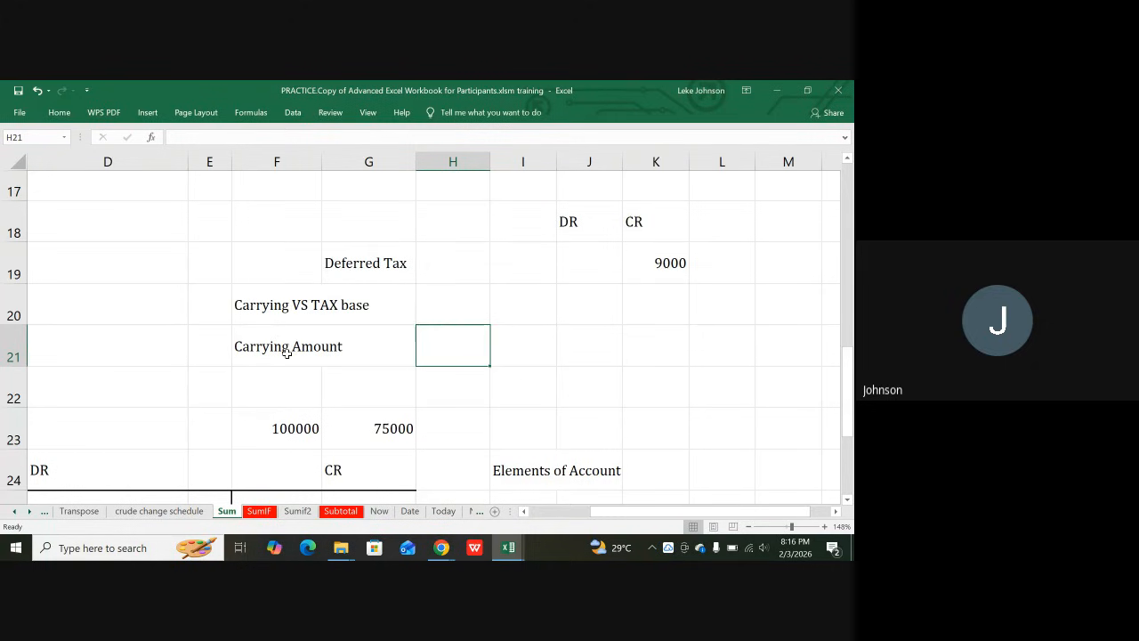
- Enter the formula text Cost - Acc Dpr -Acc Impairment losses in H21 beside the Carrying Amount label
text(Cost)
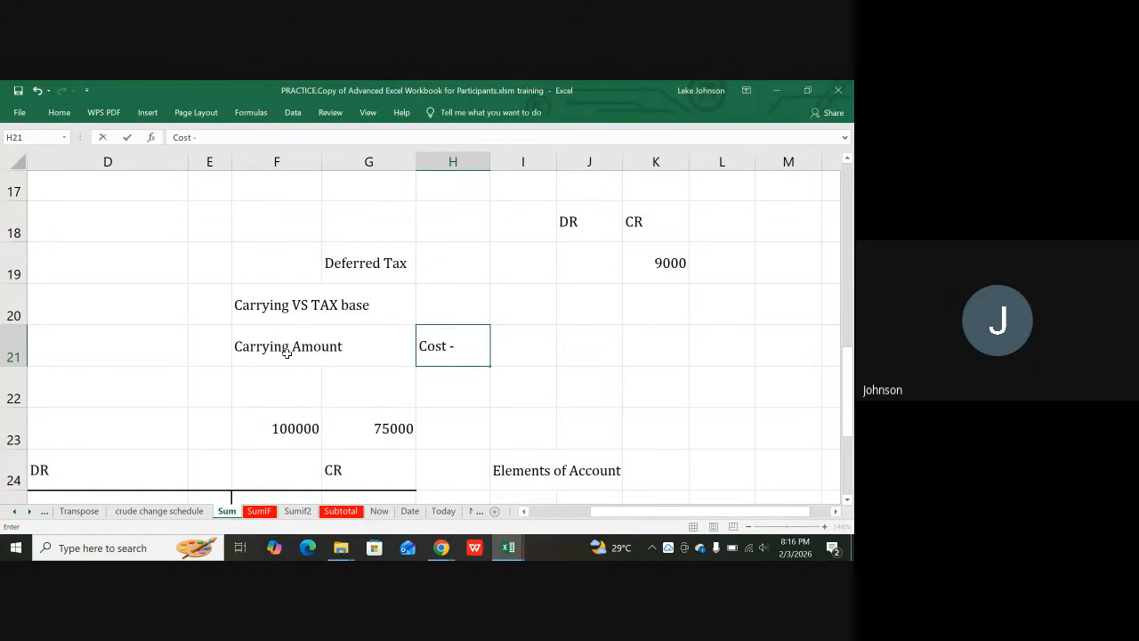
text( - Acc Dpr -)
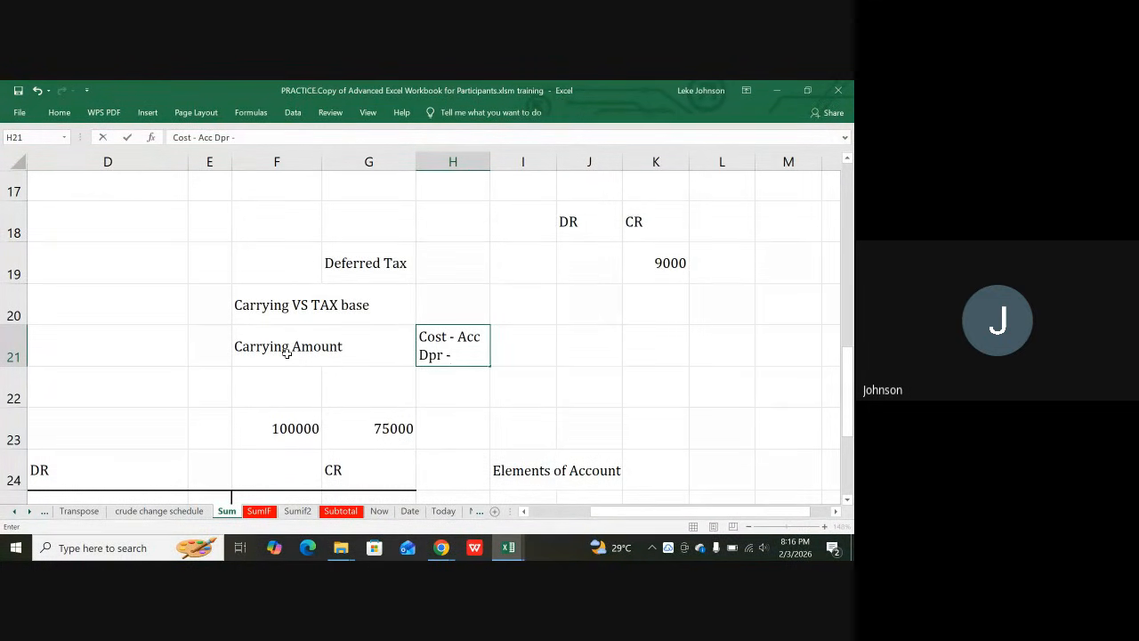
text(Acc Imp)
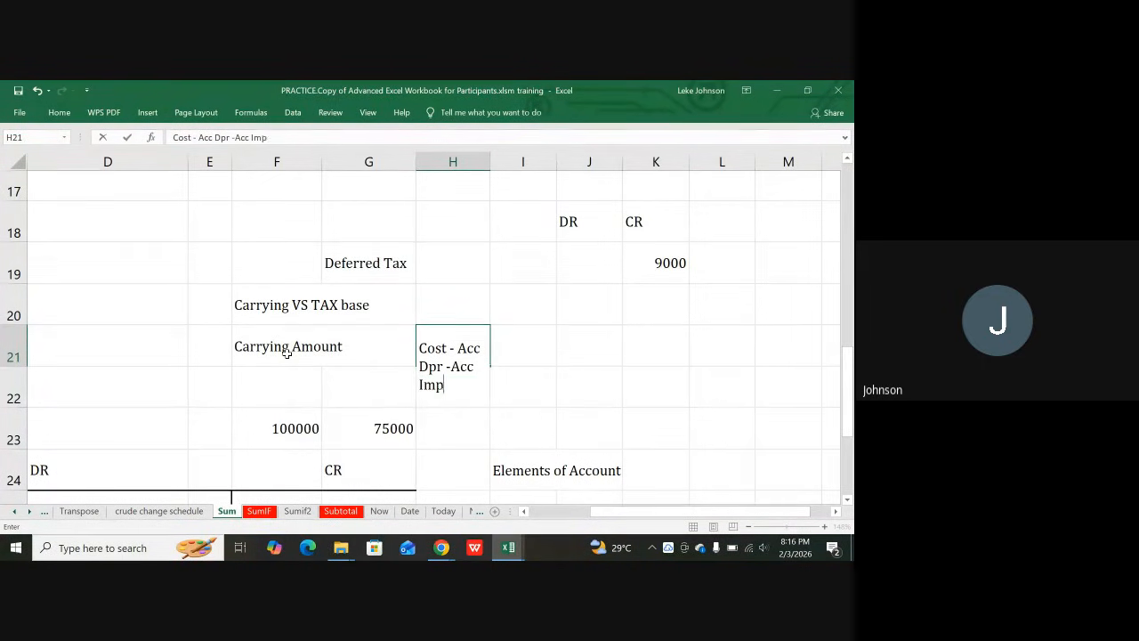
text(airment loss)
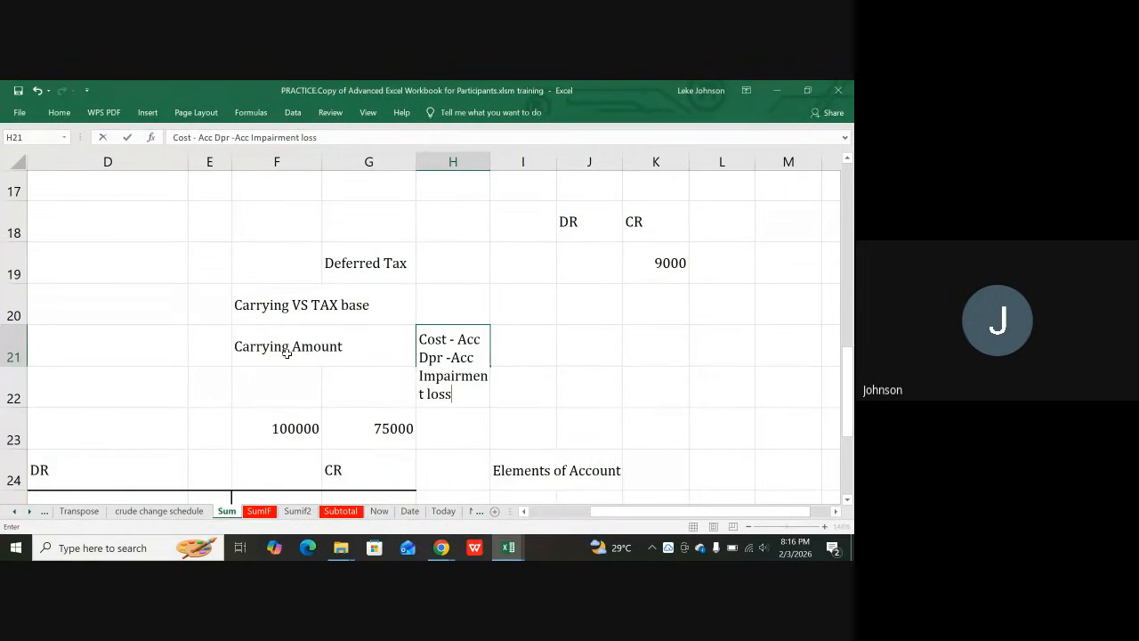
text(sws)
key(BackSpace)
key(BackSpace)
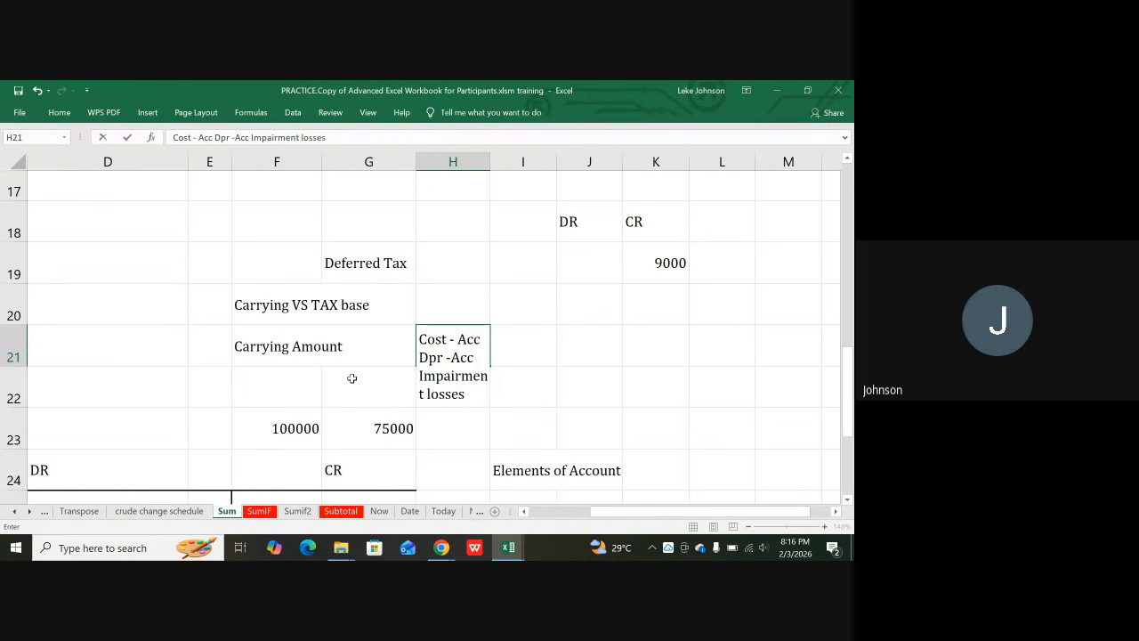
key(Tab)
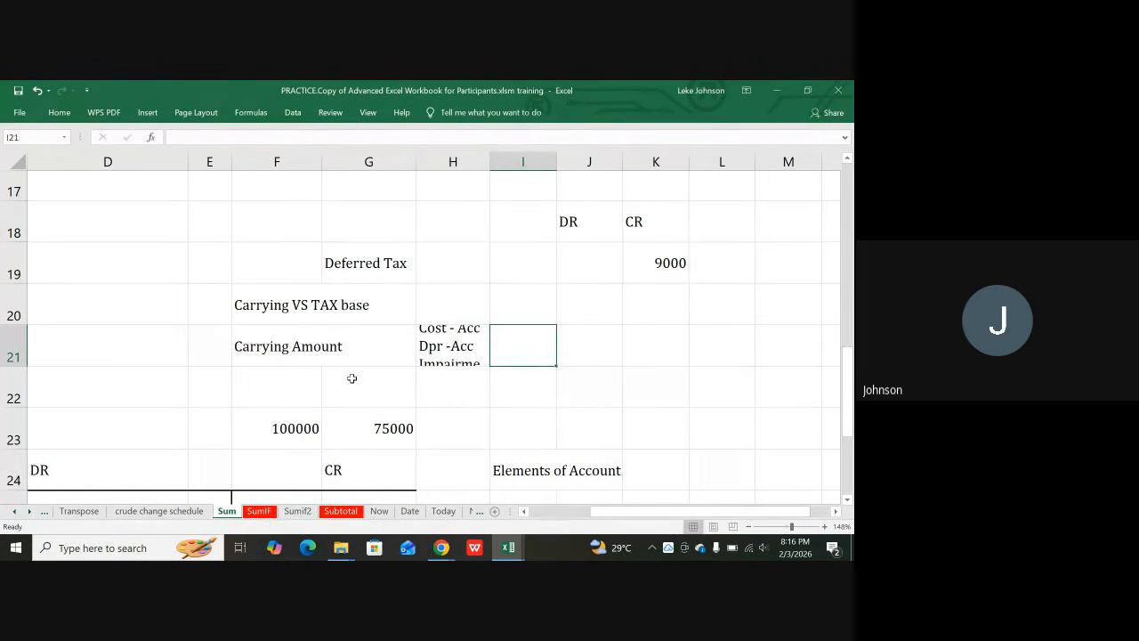
- Turn off text wrapping for the carrying amount explanation in cell H21
click(449, 357)
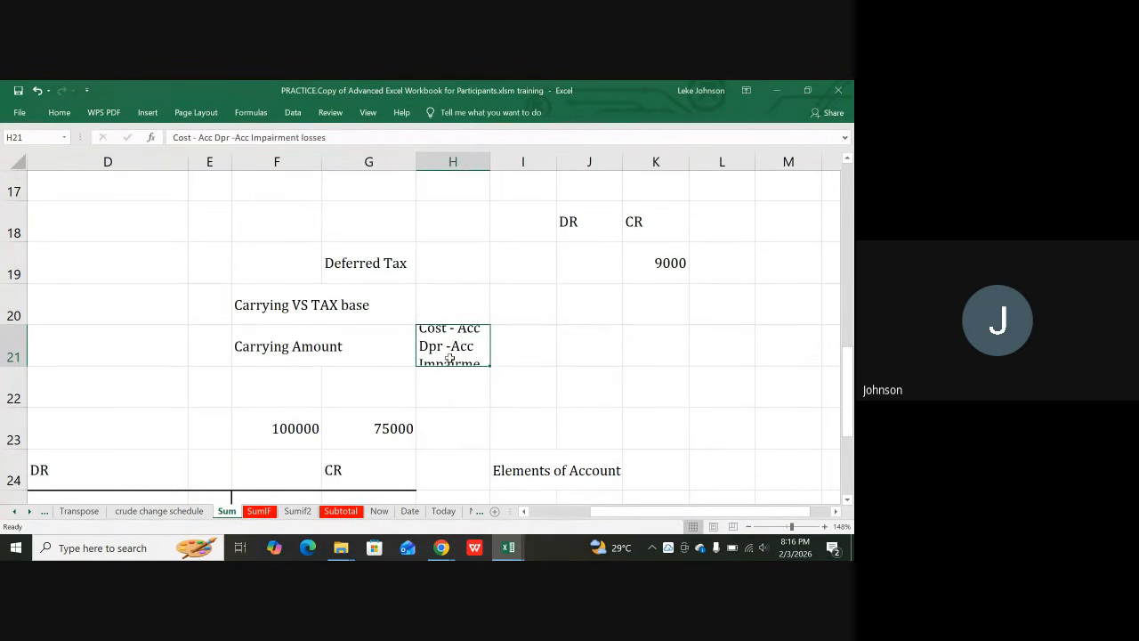
click(59, 113)
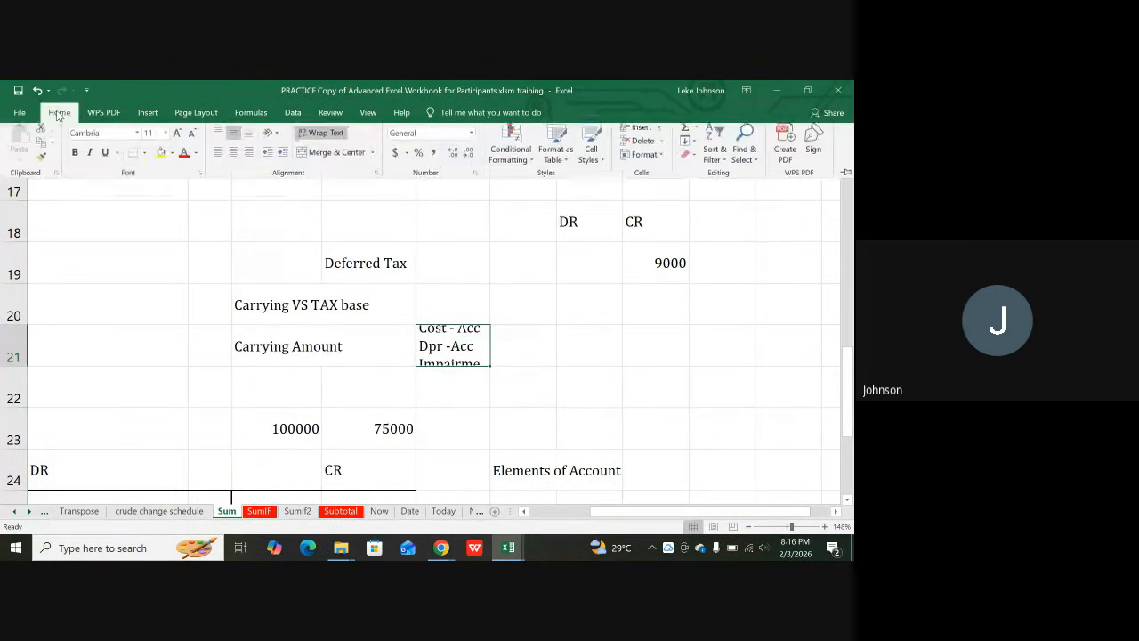
click(322, 137)
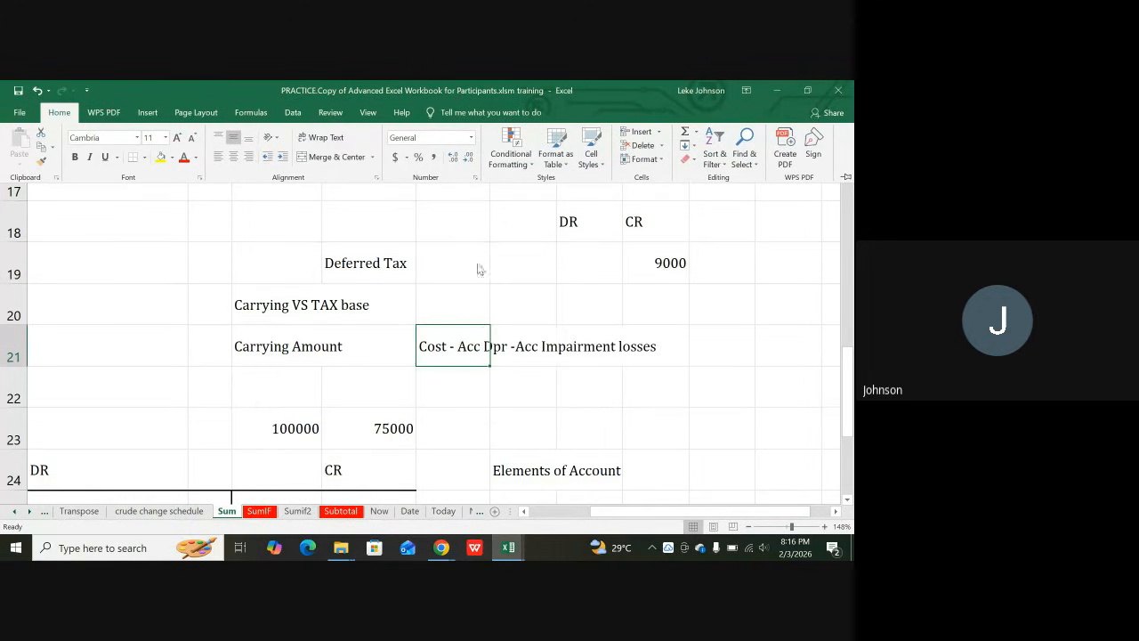
- Enter the label Tax Base in cell F22 under Carrying Amount
click(288, 389)
text(T)
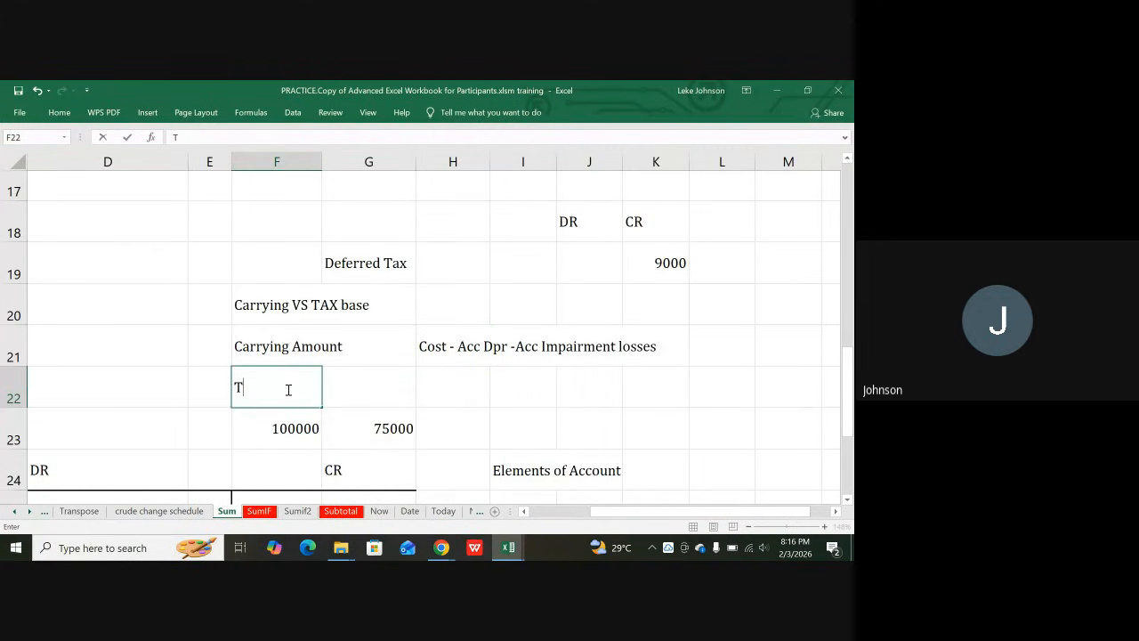
text(ax Base)
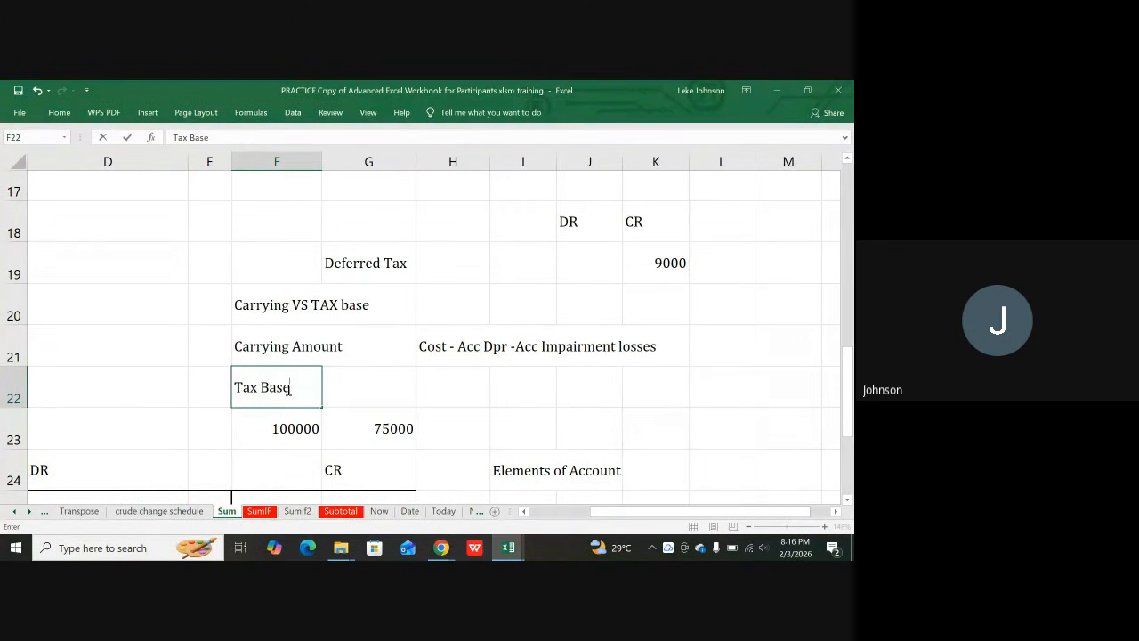
key(Tab)
key(Tab)
- Enter the explanation Cost- Capital Allawance in H22 for the Tax Base row
text(Cost)
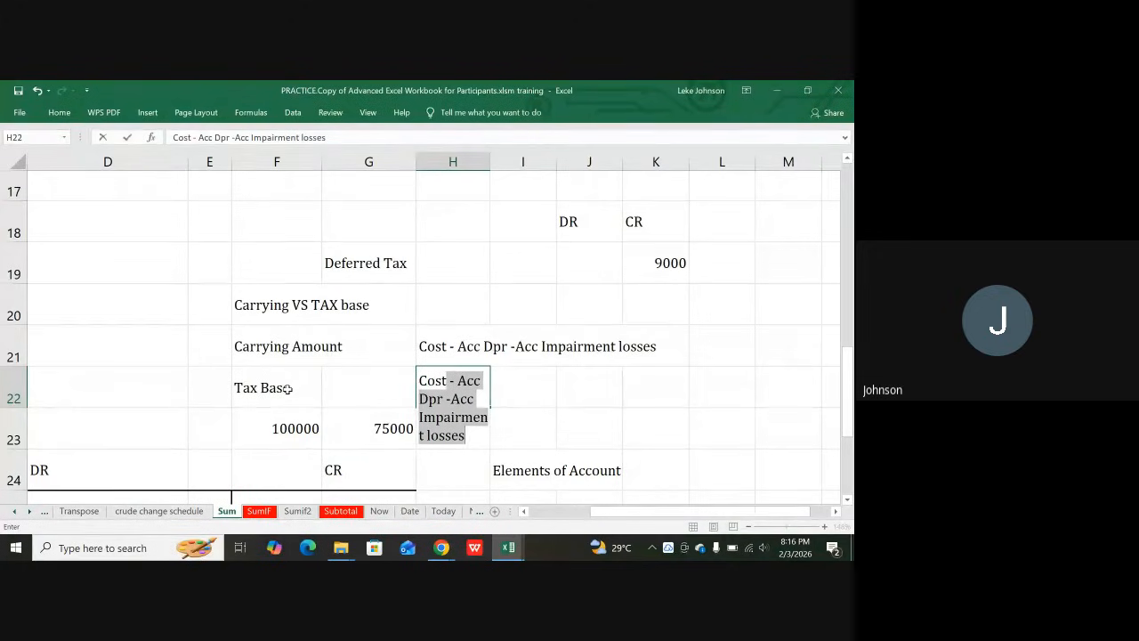
text(-)
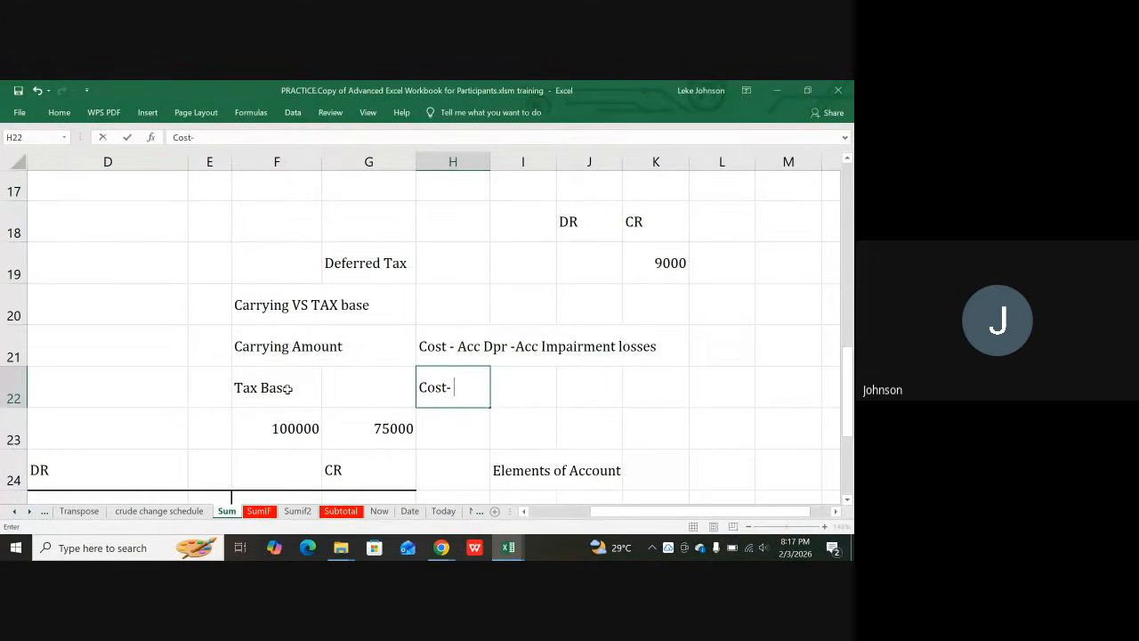
text( Capital A)
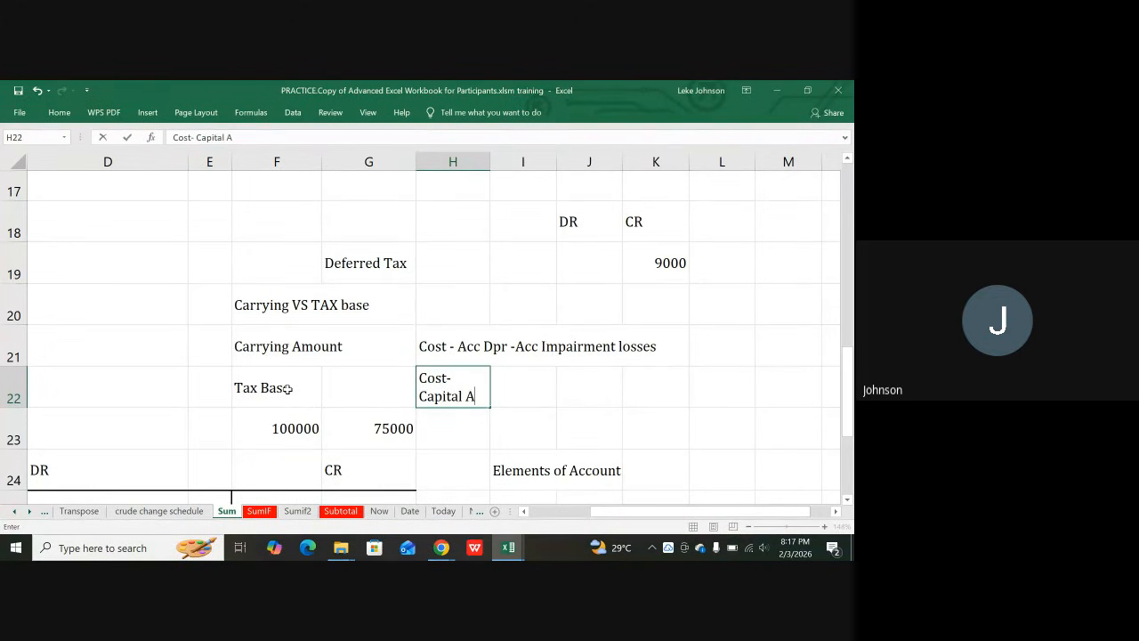
text(llawanc)
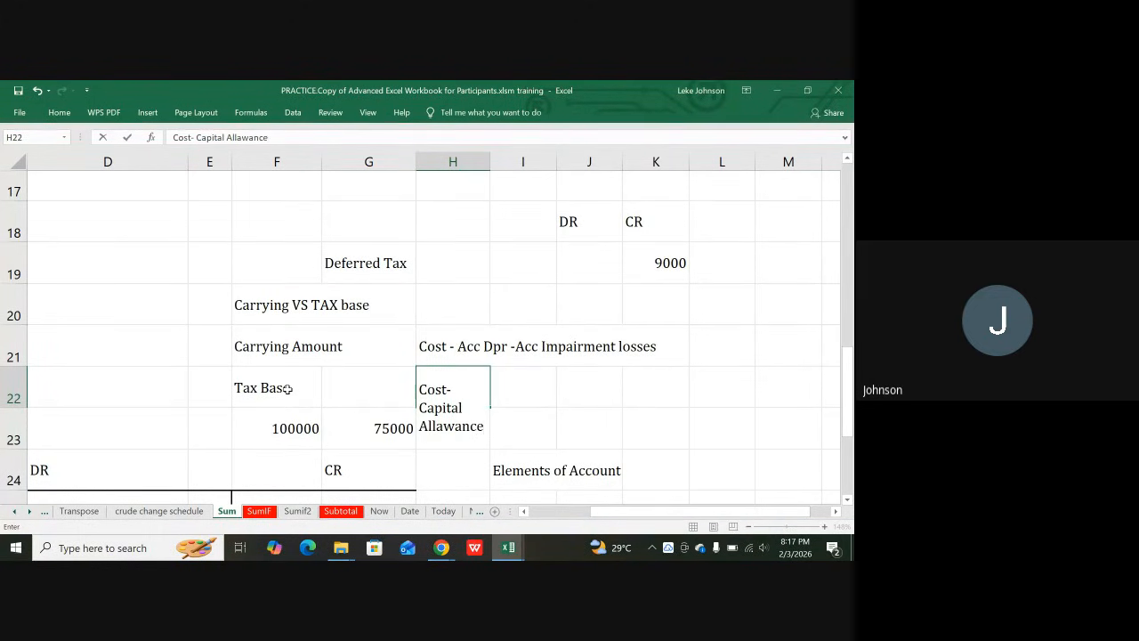
text(e)
key(Tab)
- Turn off text wrapping for the tax base explanation in cell H22
click(461, 381)
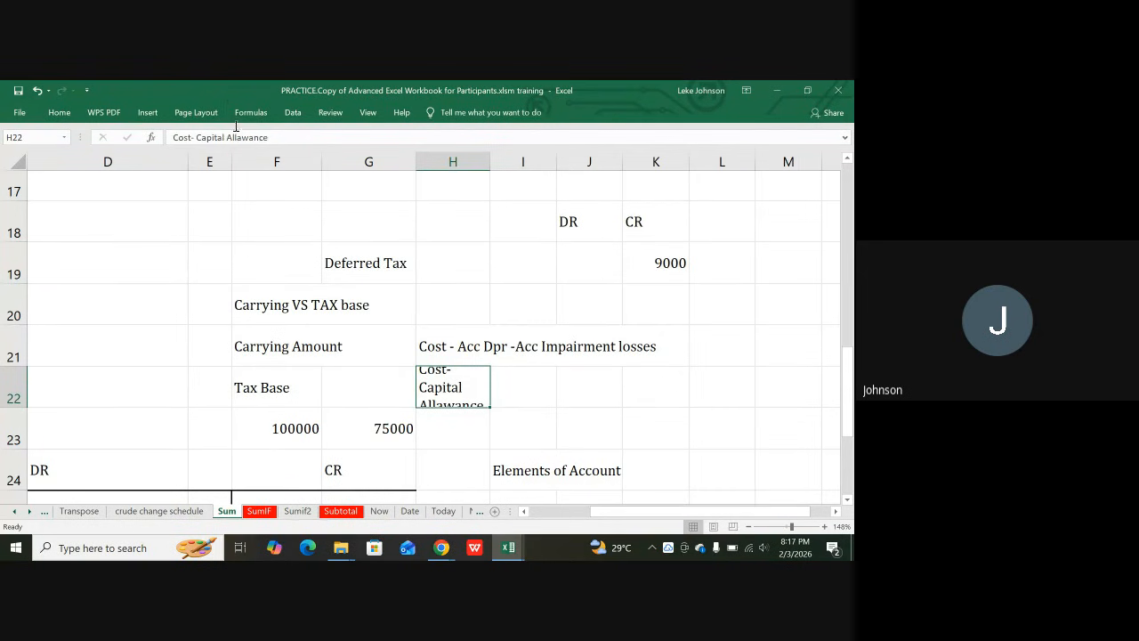
click(53, 109)
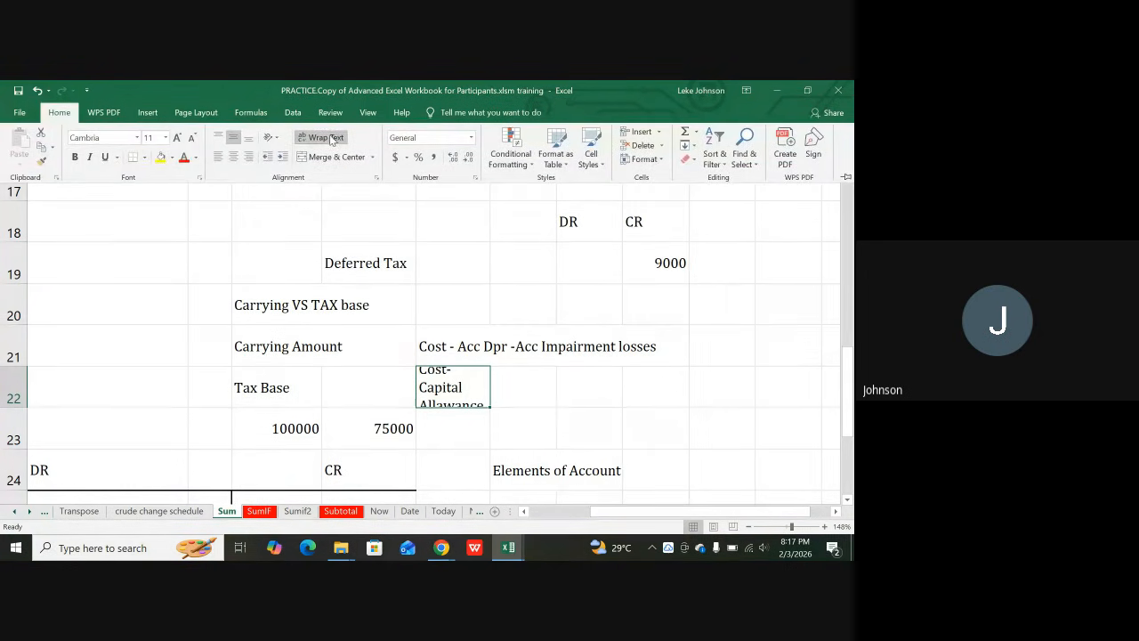
click(322, 137)
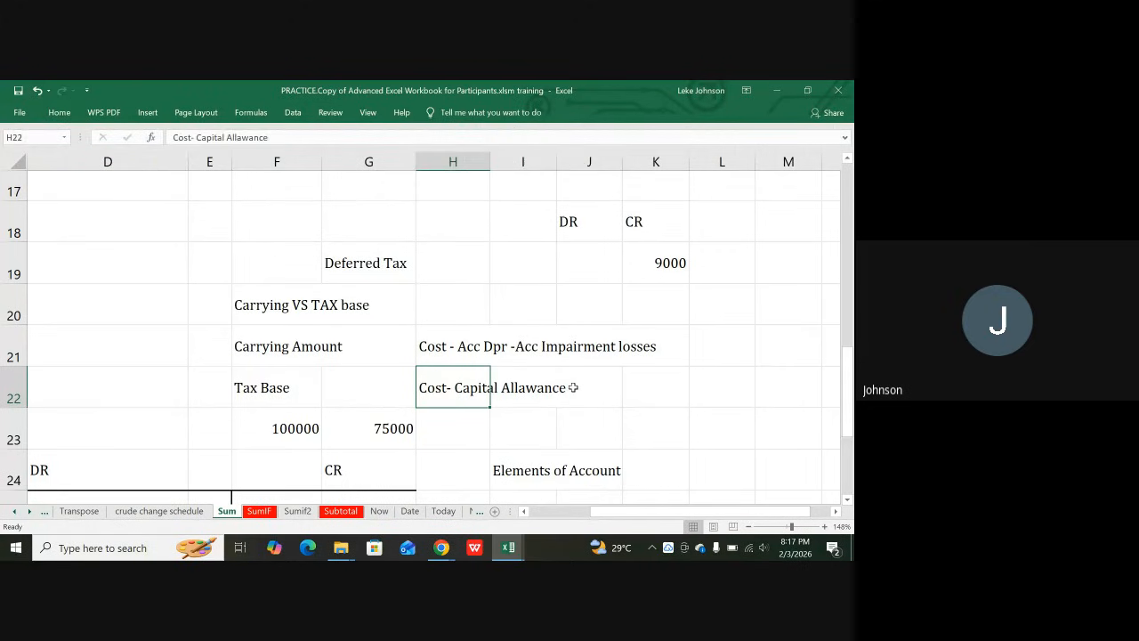
click(573, 388)
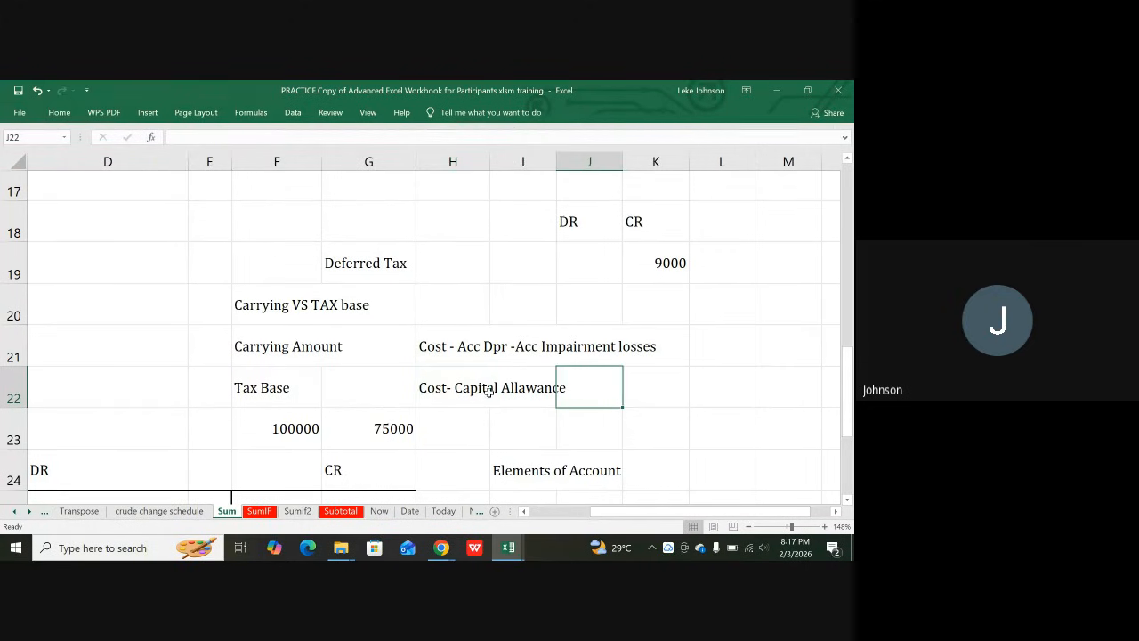
- Enter 100000 in L21 for the carrying amount and 75000 in L22 for the tax base
click(706, 340)
text(100000)
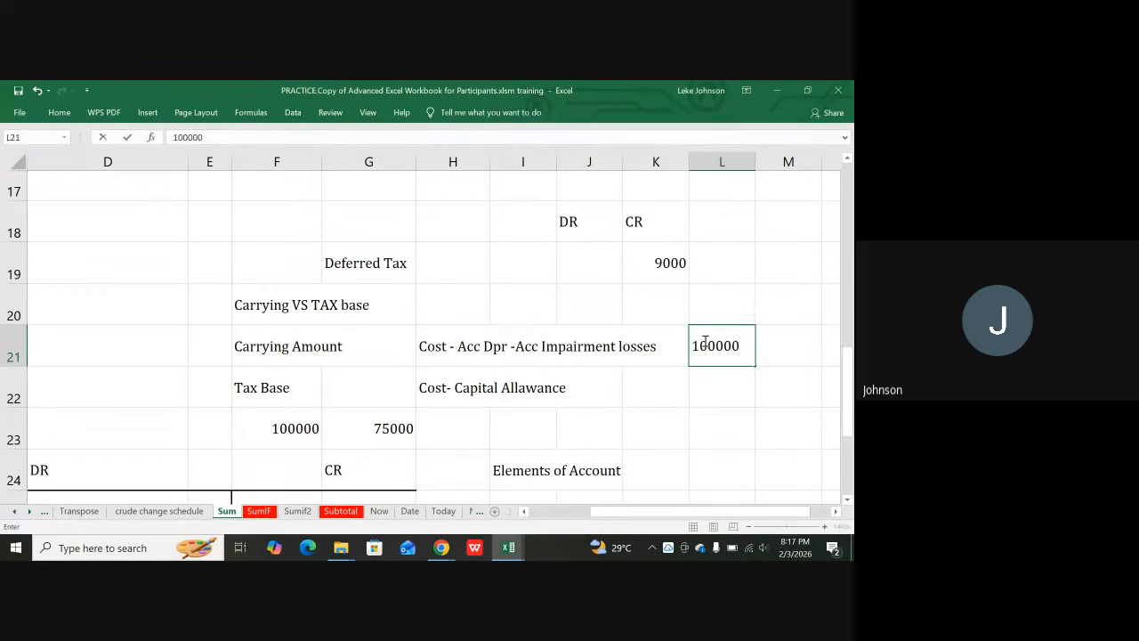
key(Return)
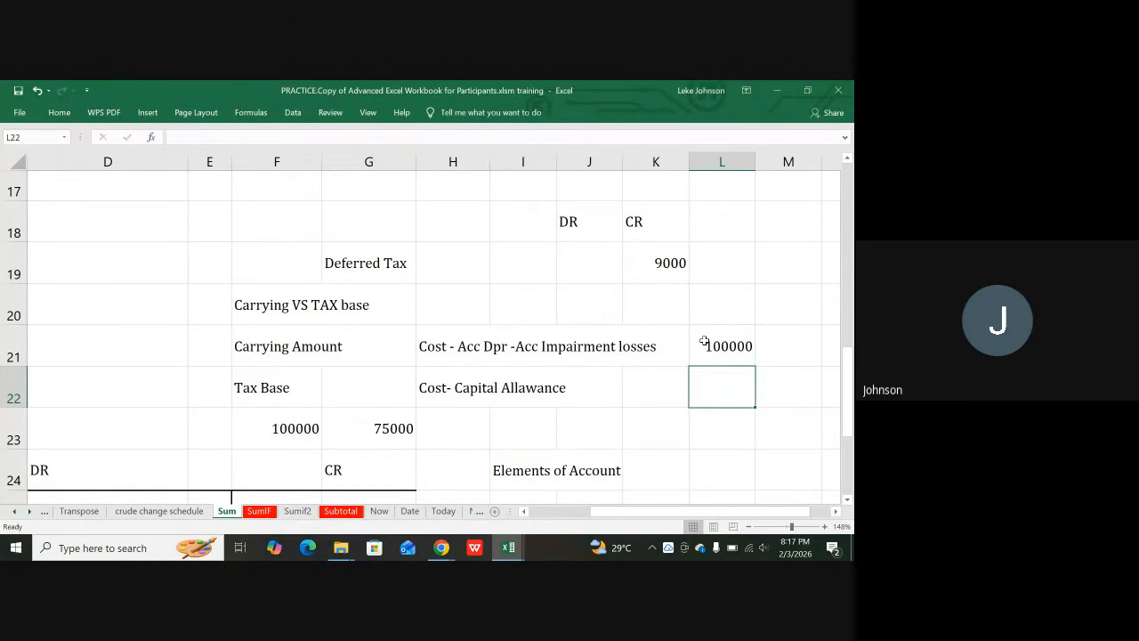
text(7500)
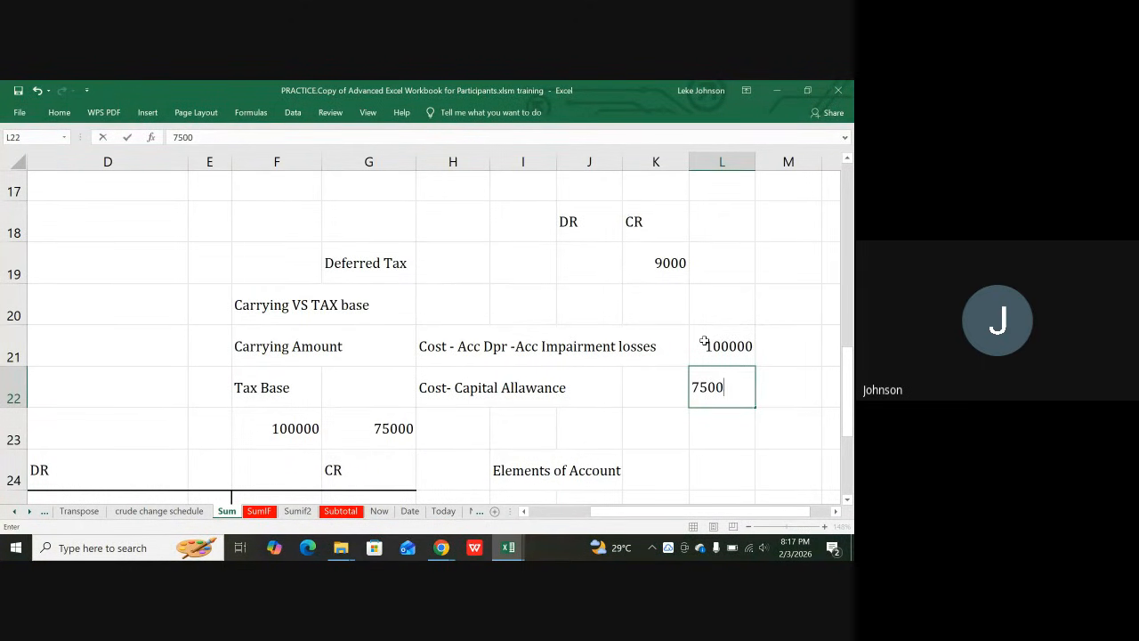
text(0)
key(Return)
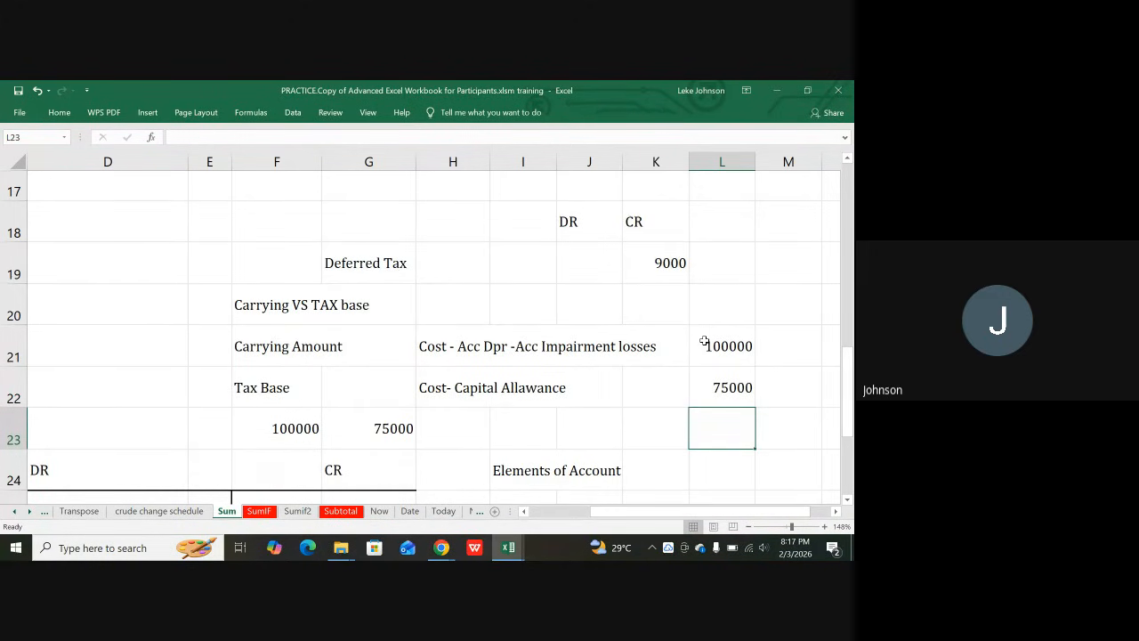
- Clear the duplicate amounts 100000 and 75000 from cells F23 and G23
scroll(383, 436, down, 1)
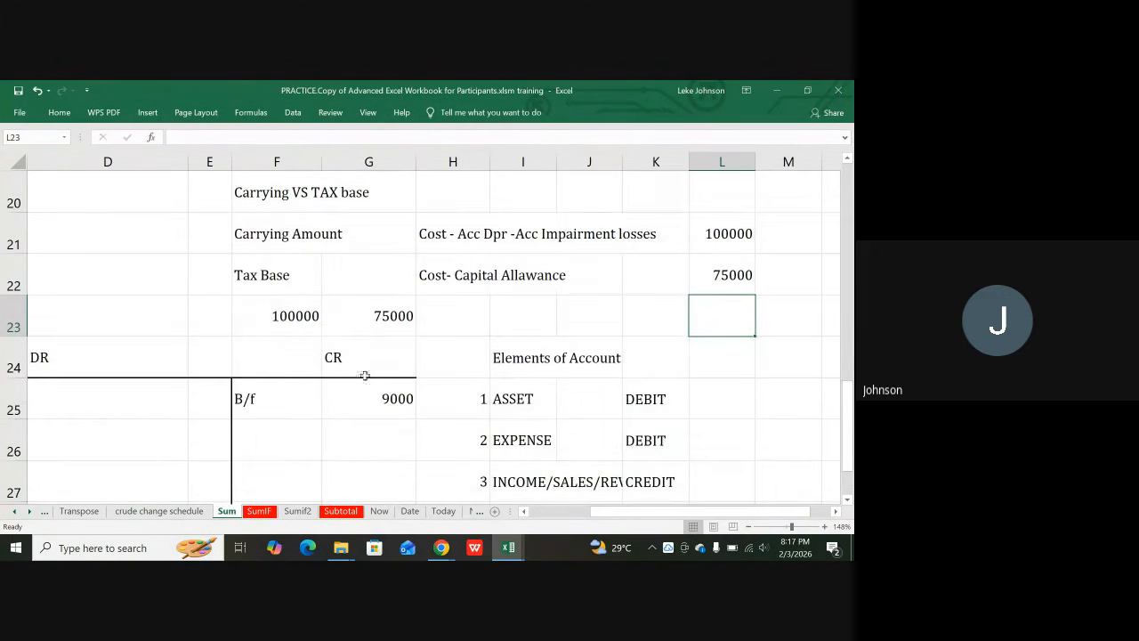
click(454, 324)
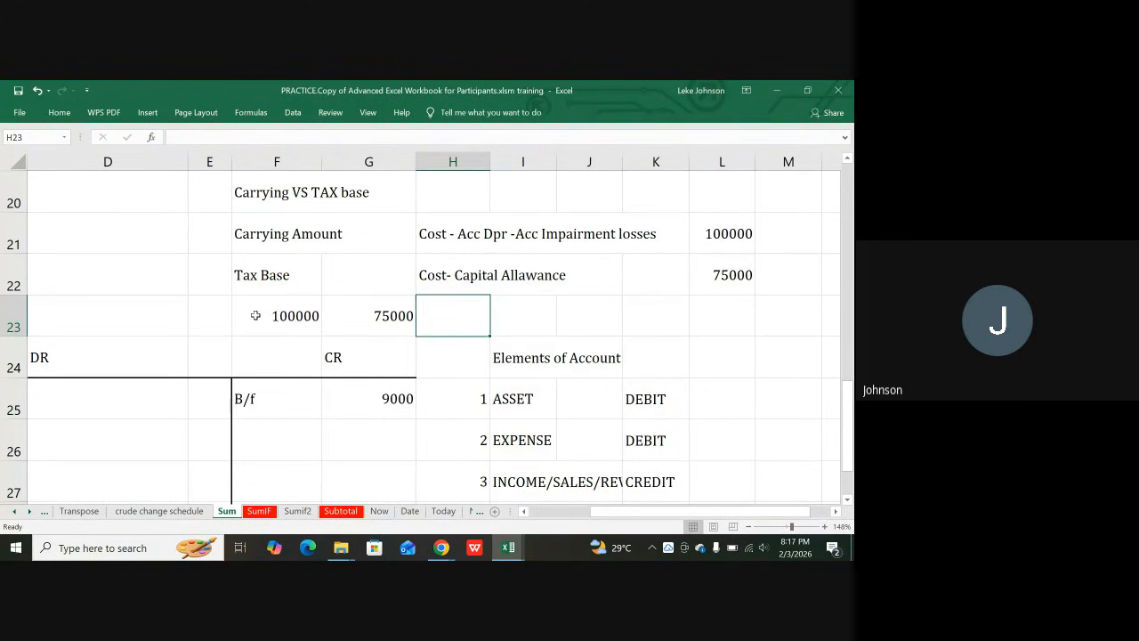
drag(253, 317, 366, 329)
key(BackSpace)
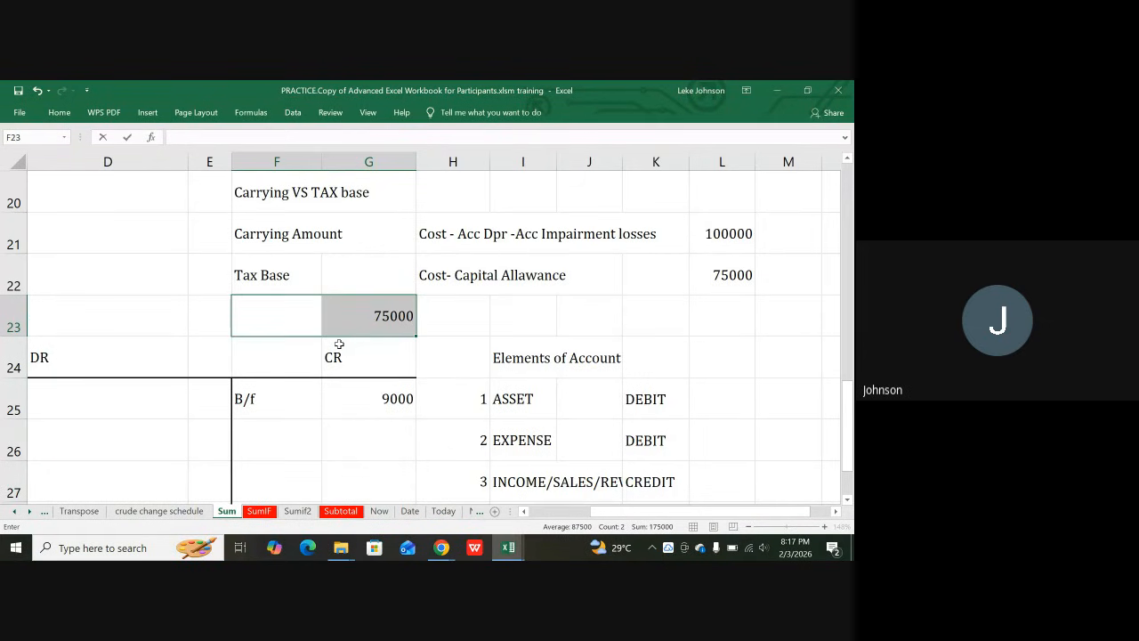
key(Return)
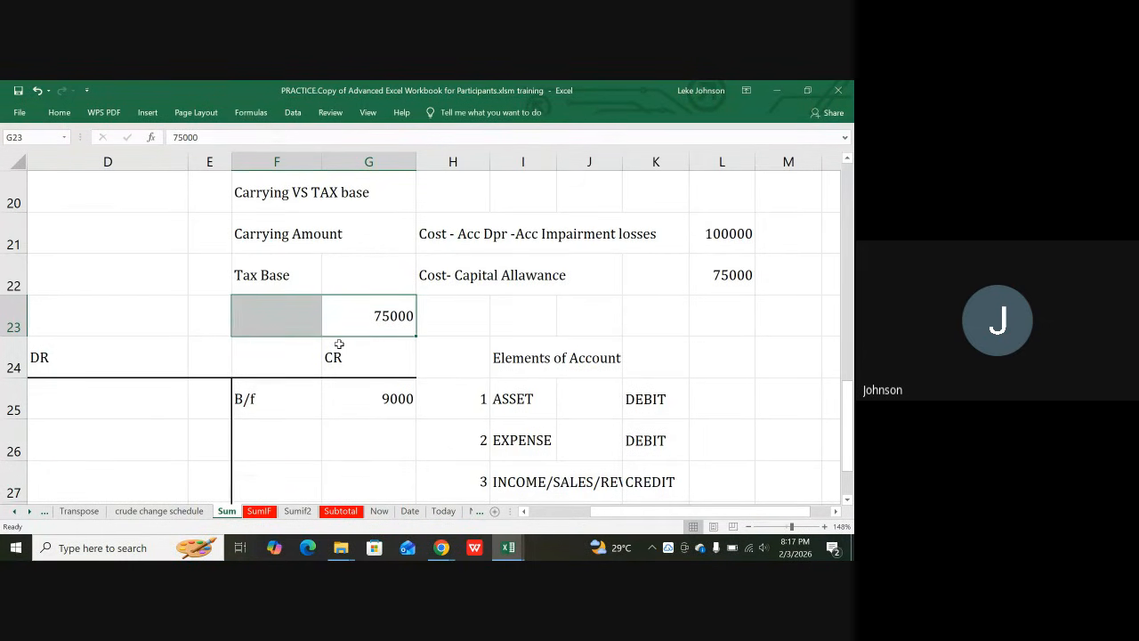
key(Print)
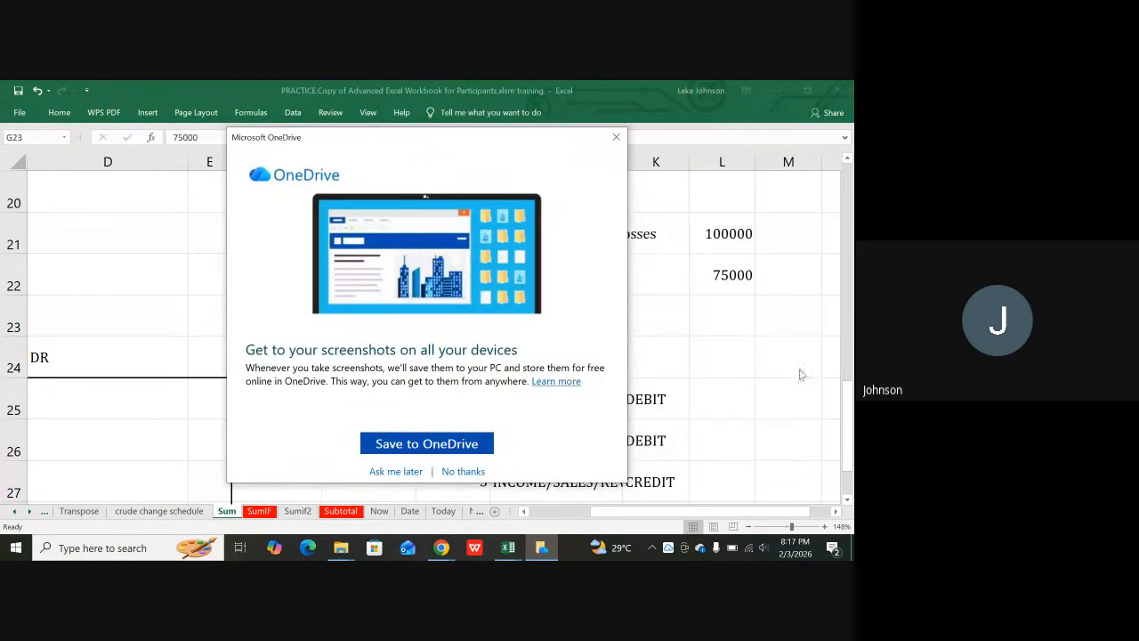
key(Escape)
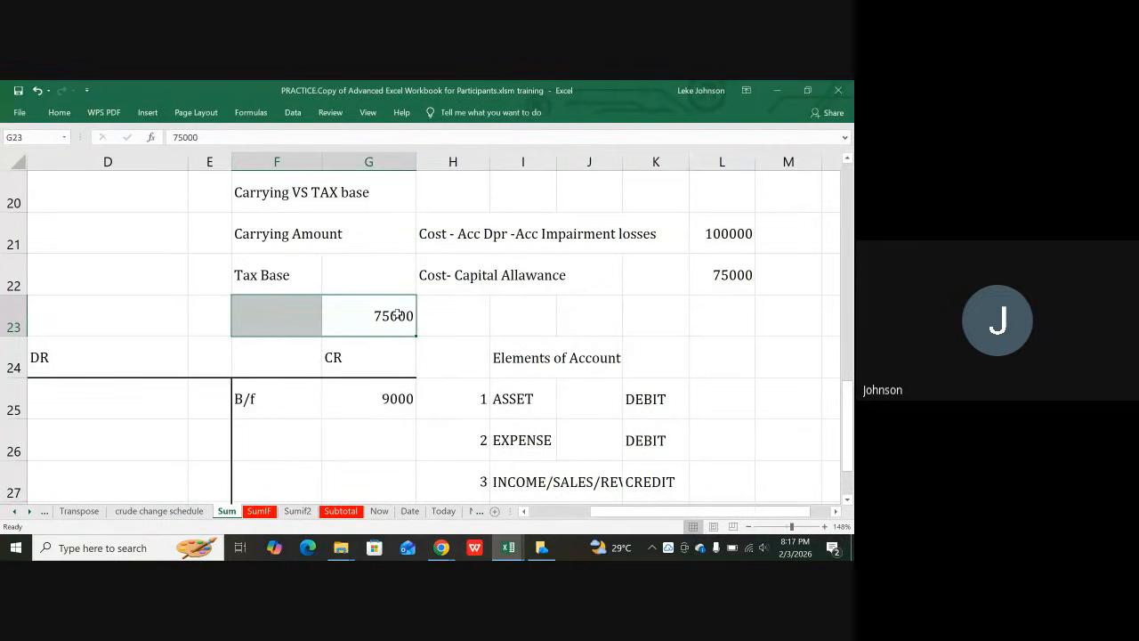
key(Delete)
- Calculate the difference between carrying amount and tax base in H23 with the formula =L21-L22
click(457, 317)
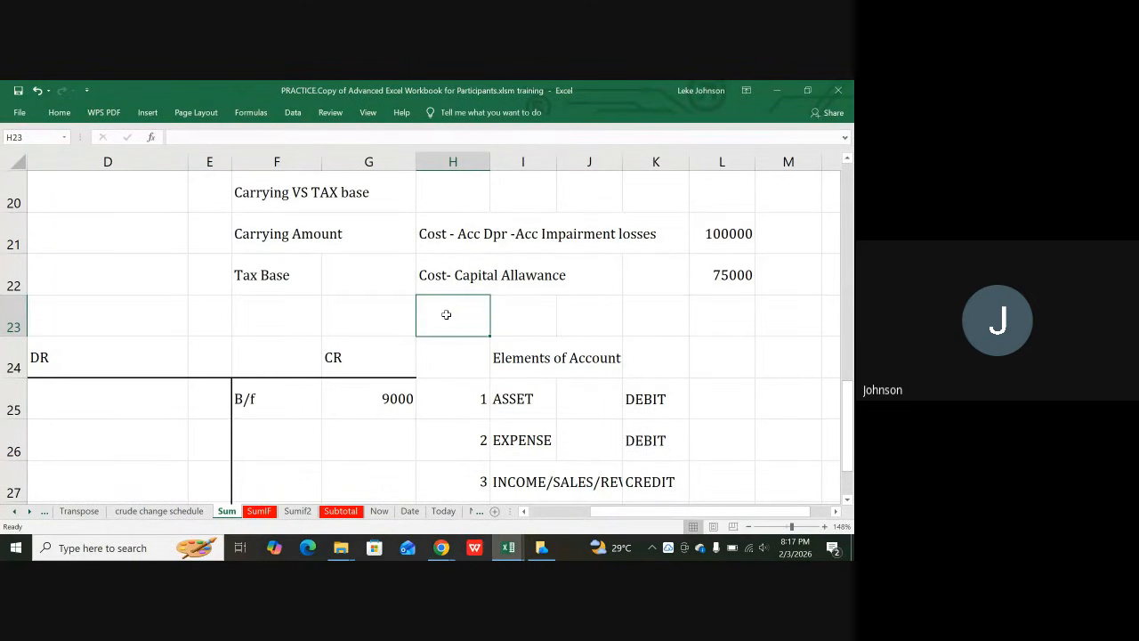
text(=)
click(738, 234)
text(-)
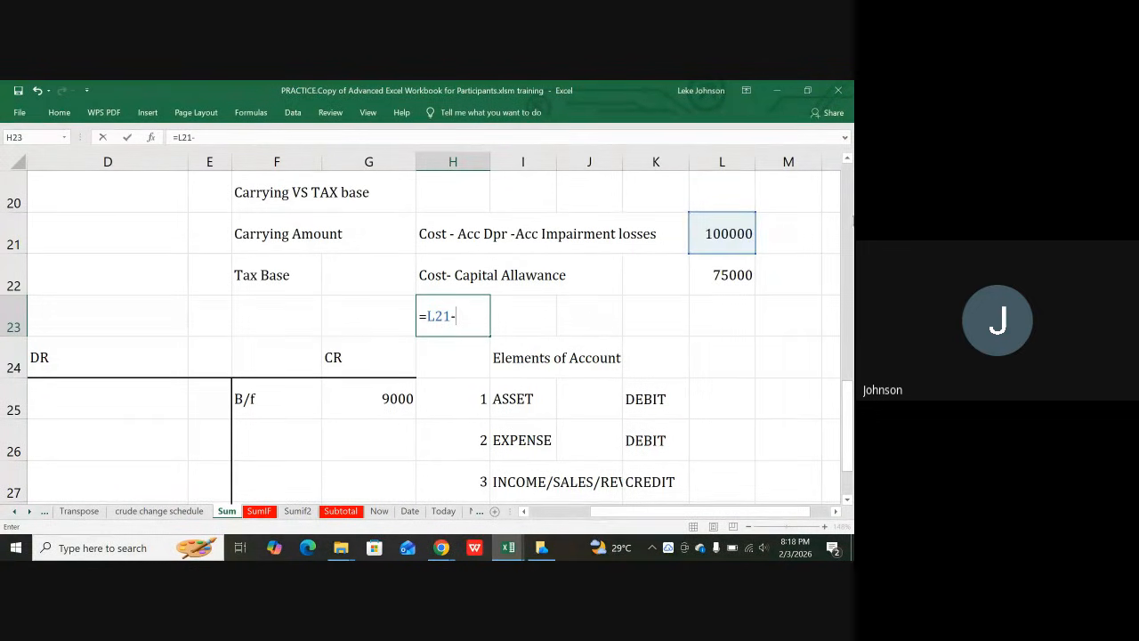
click(729, 271)
key(Return)
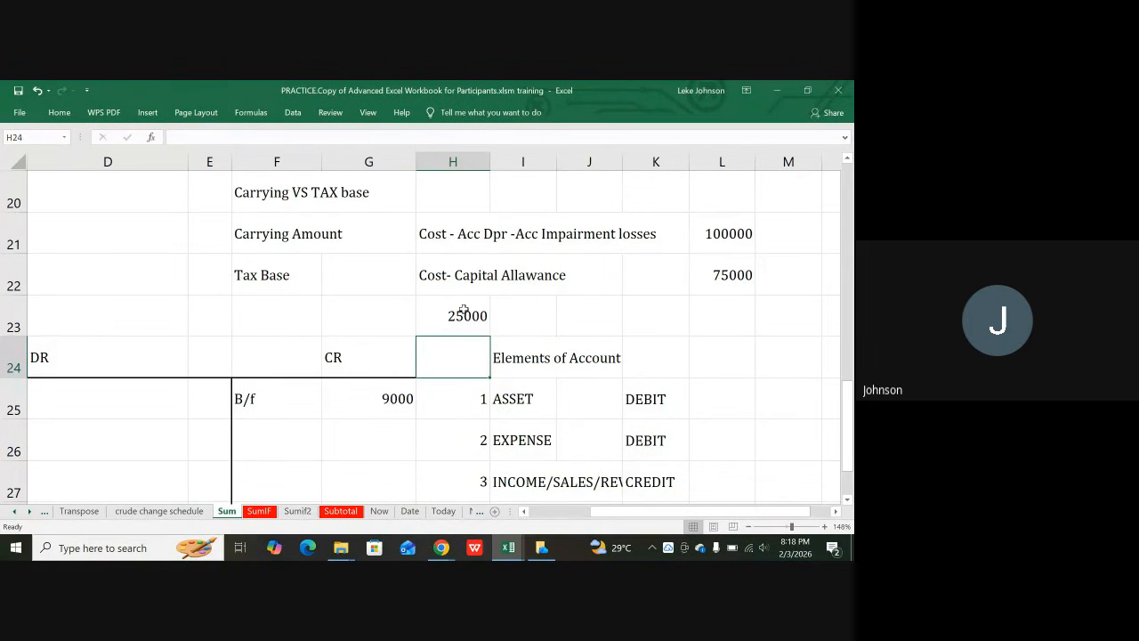
click(464, 311)
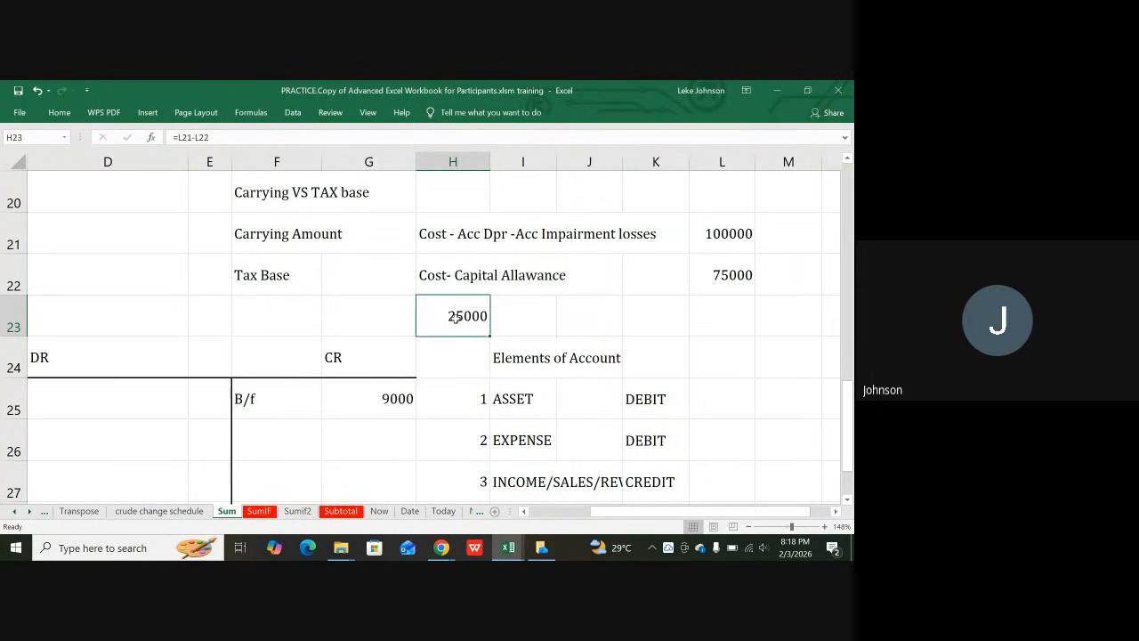
click(266, 311)
click(169, 307)
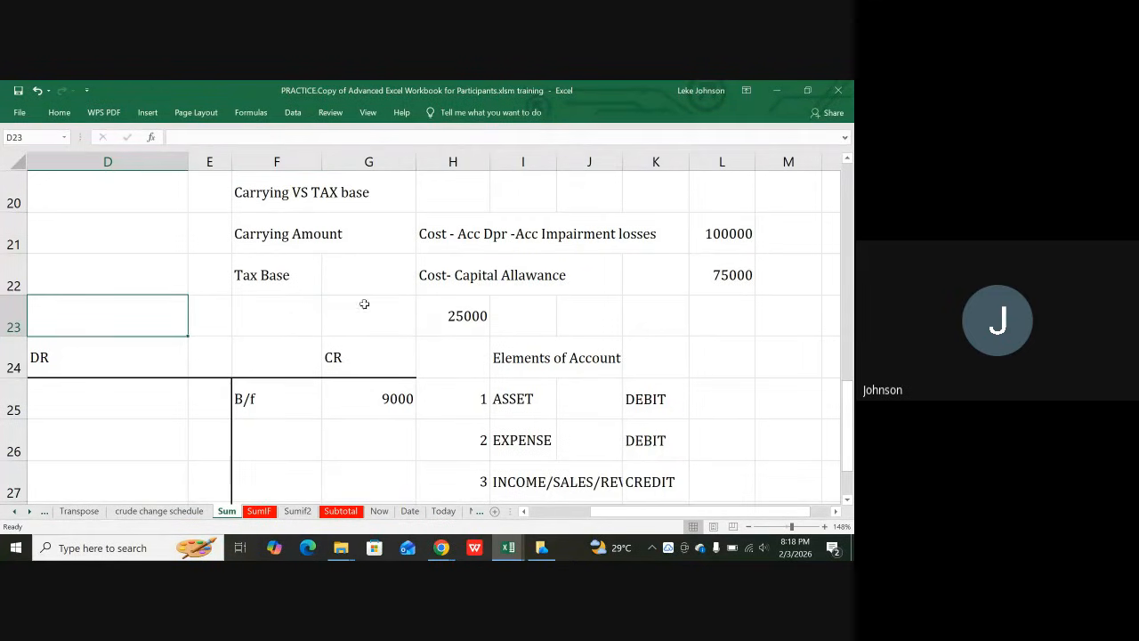
click(454, 316)
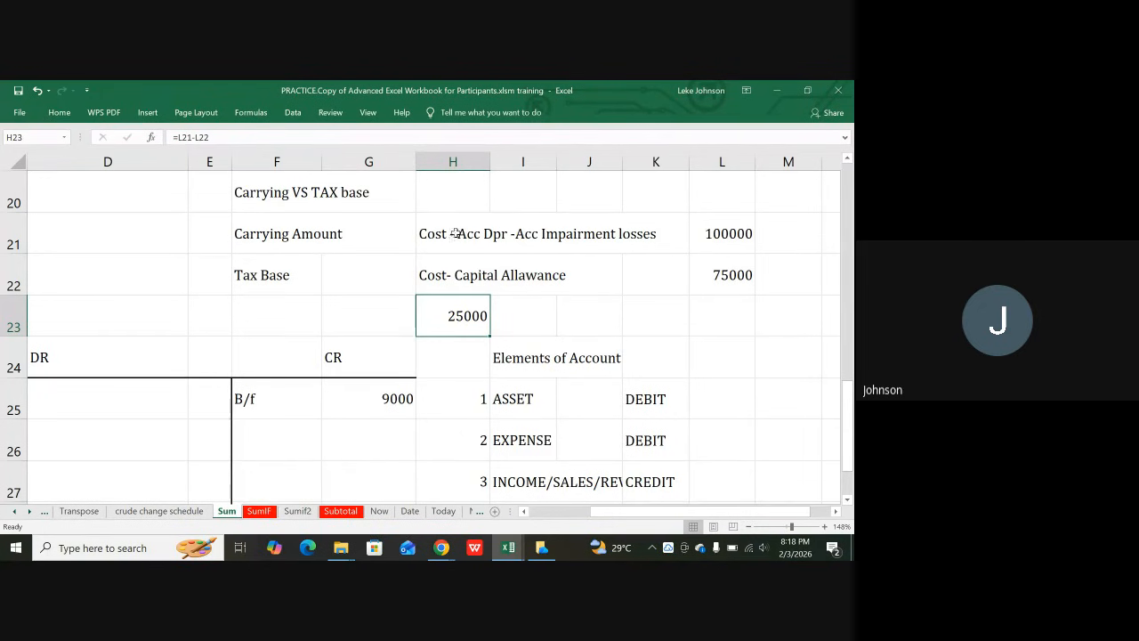
- Compare the carrying amount in L21 with the tax base in L22
click(729, 233)
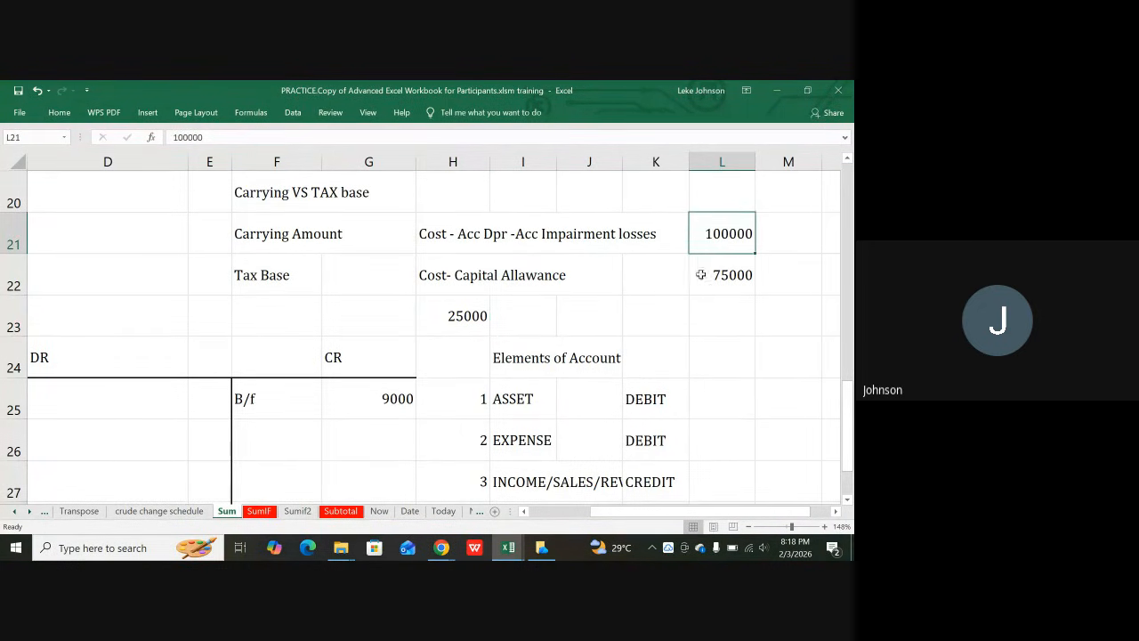
click(719, 273)
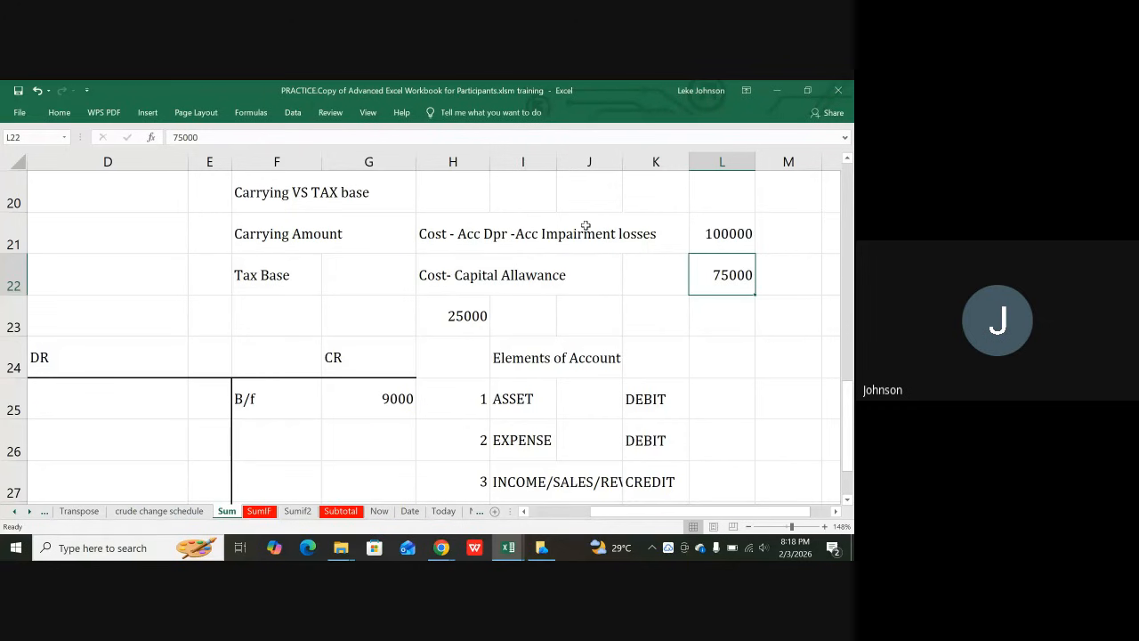
click(732, 233)
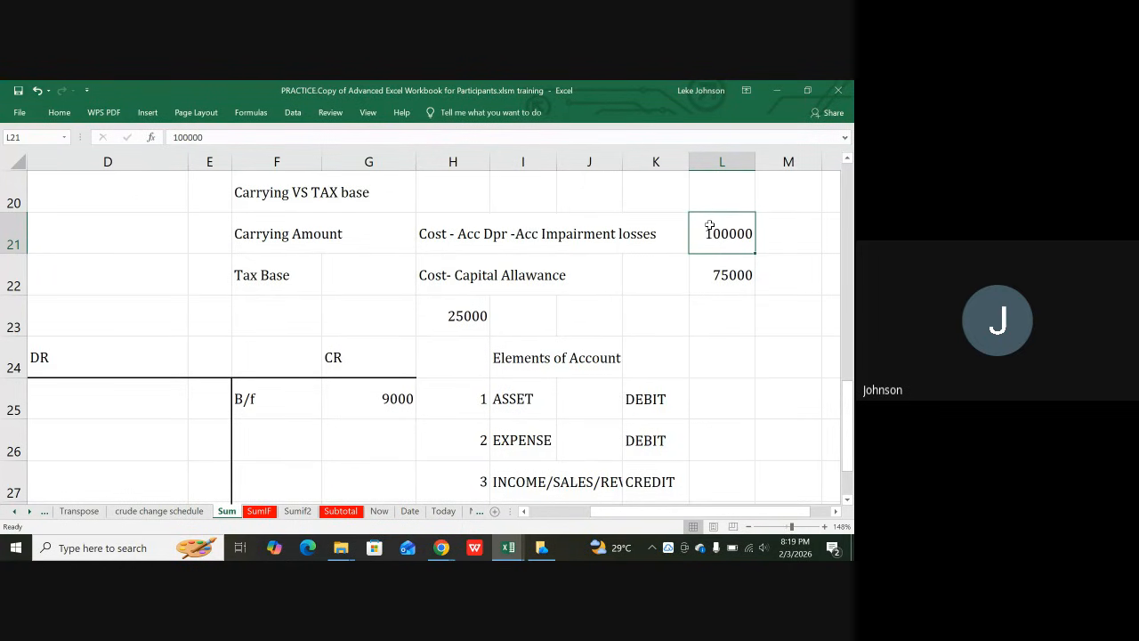
click(719, 273)
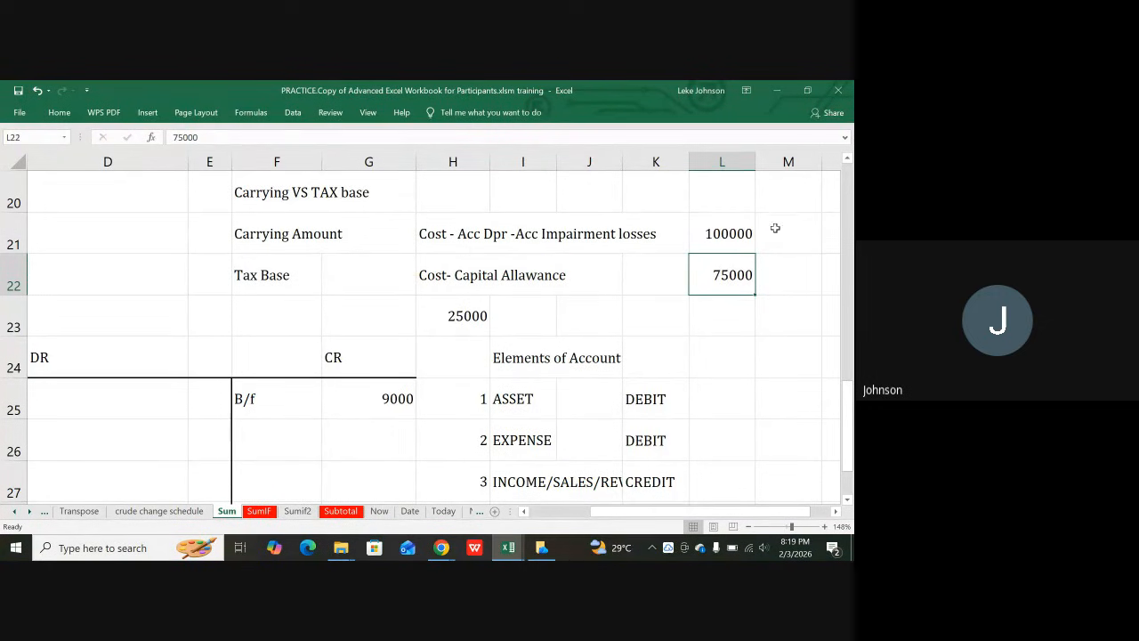
click(781, 226)
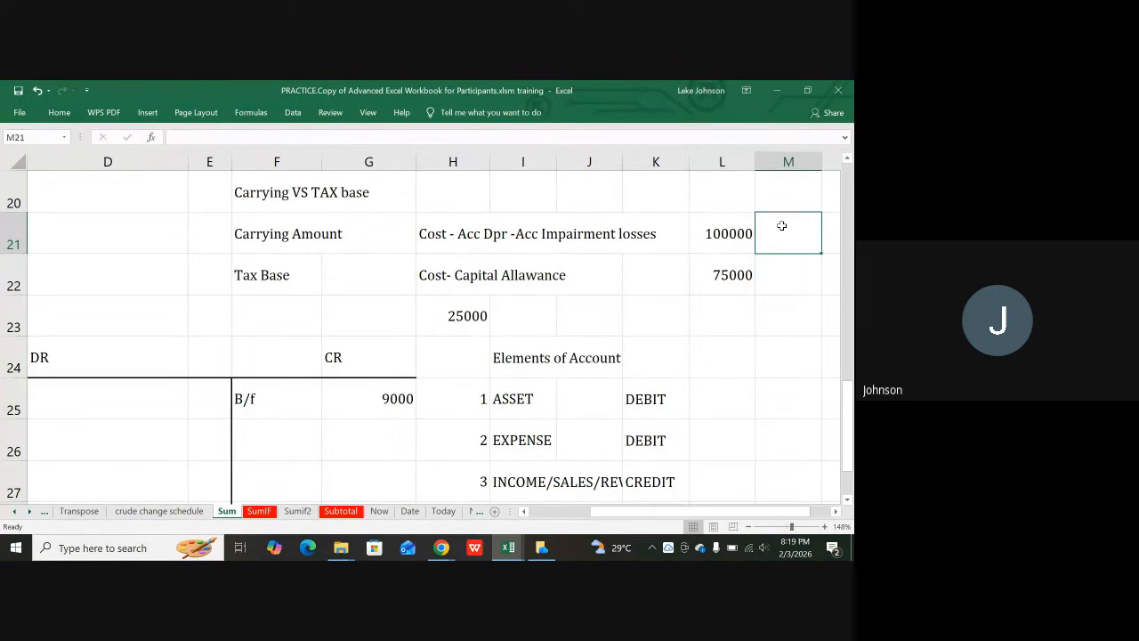
click(713, 242)
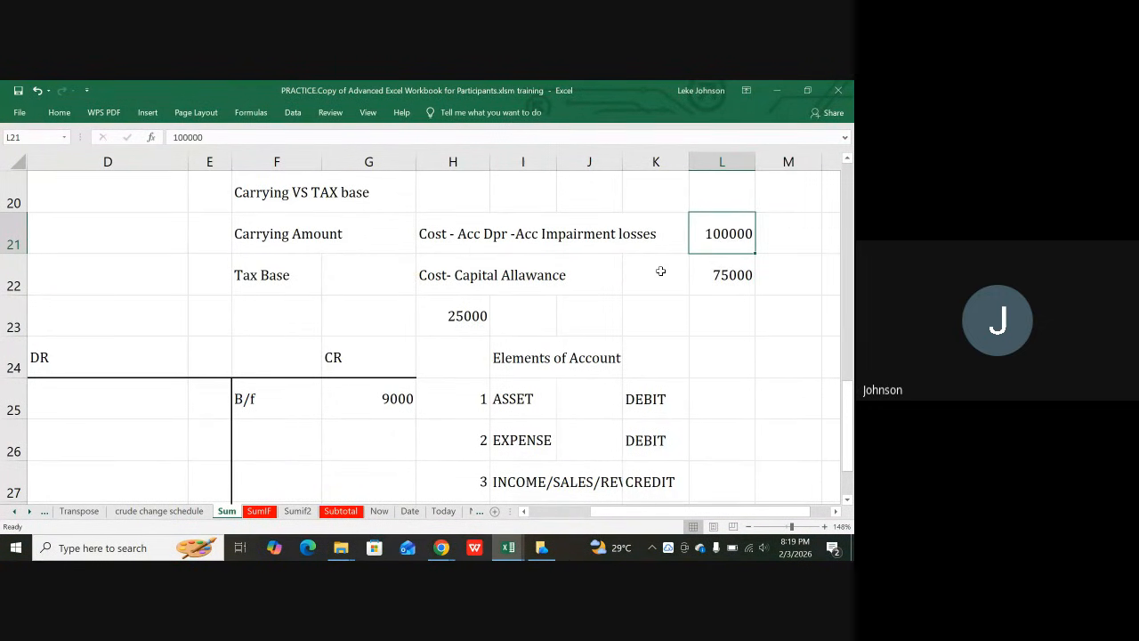
click(726, 278)
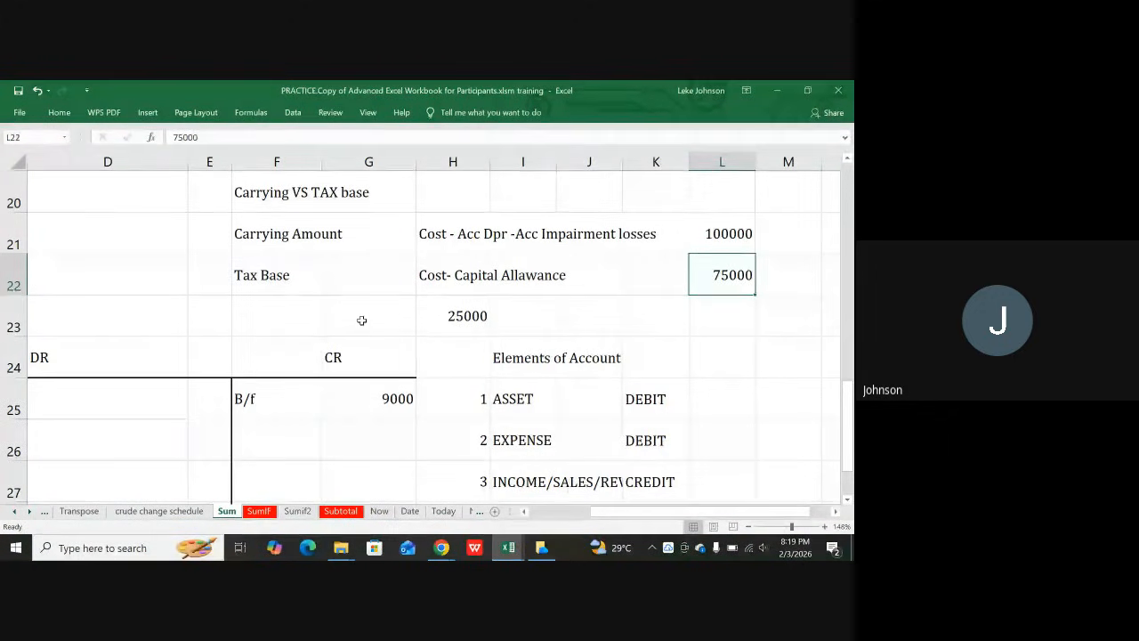
- Label the difference row by entering "taxable temporary diff" in cell F23
click(265, 314)
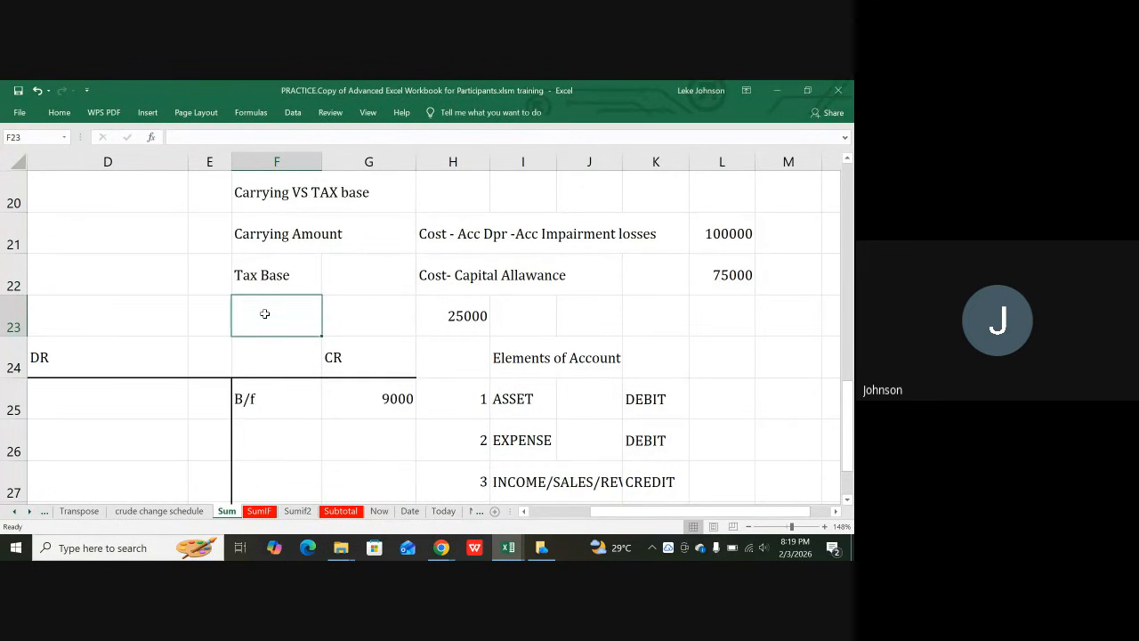
text(y)
key(BackSpace)
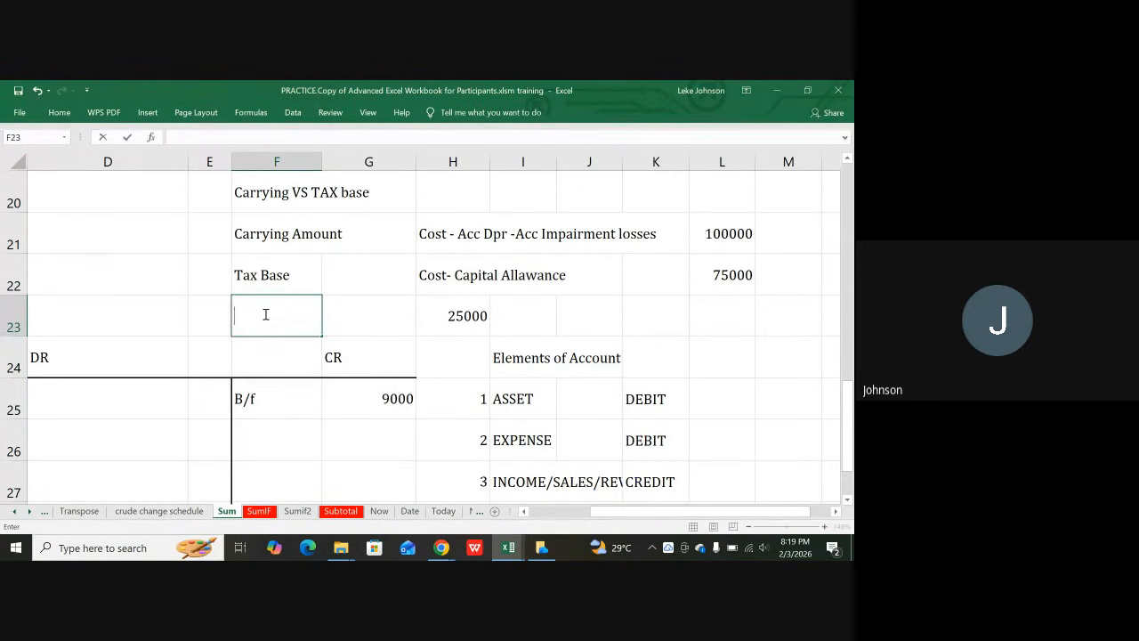
text(tax)
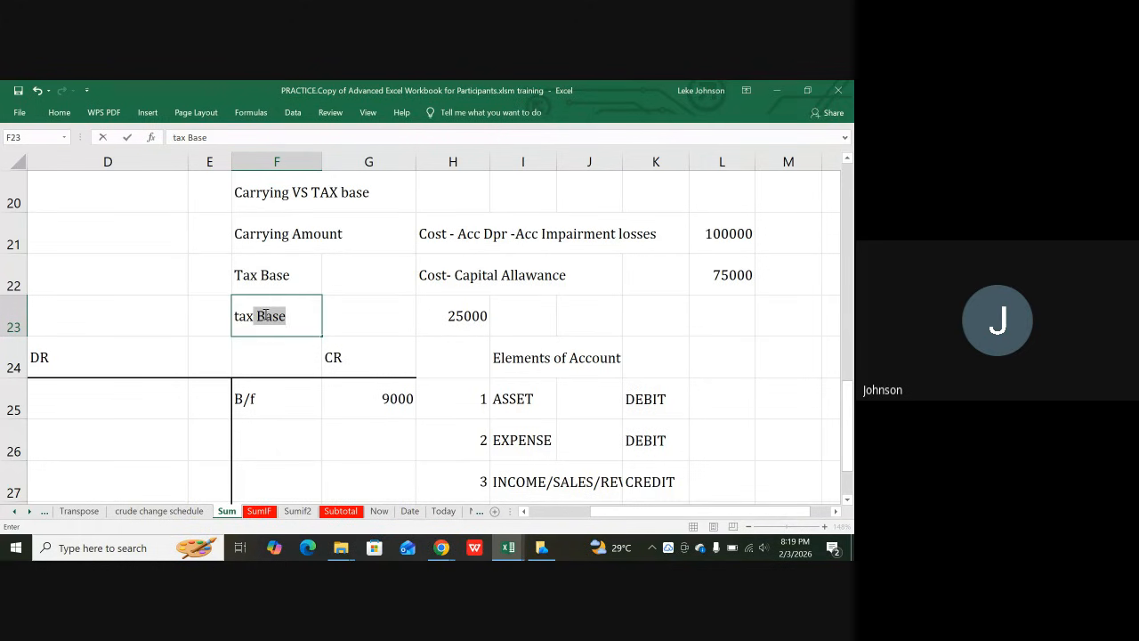
key(BackSpace)
key(BackSpace)
text(abl)
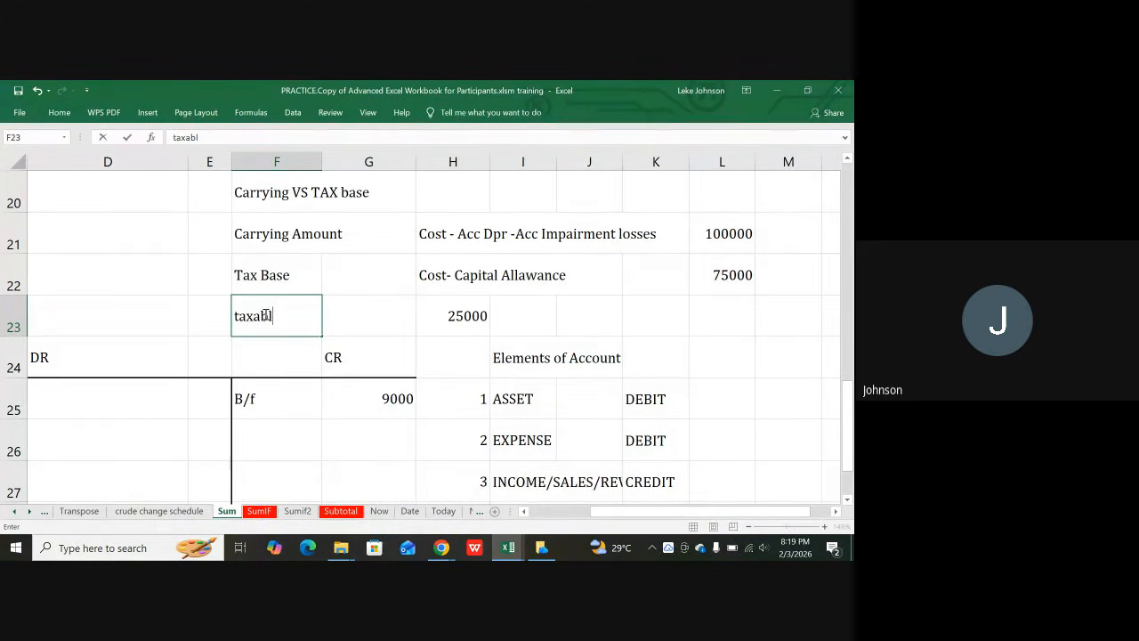
text(e tempora)
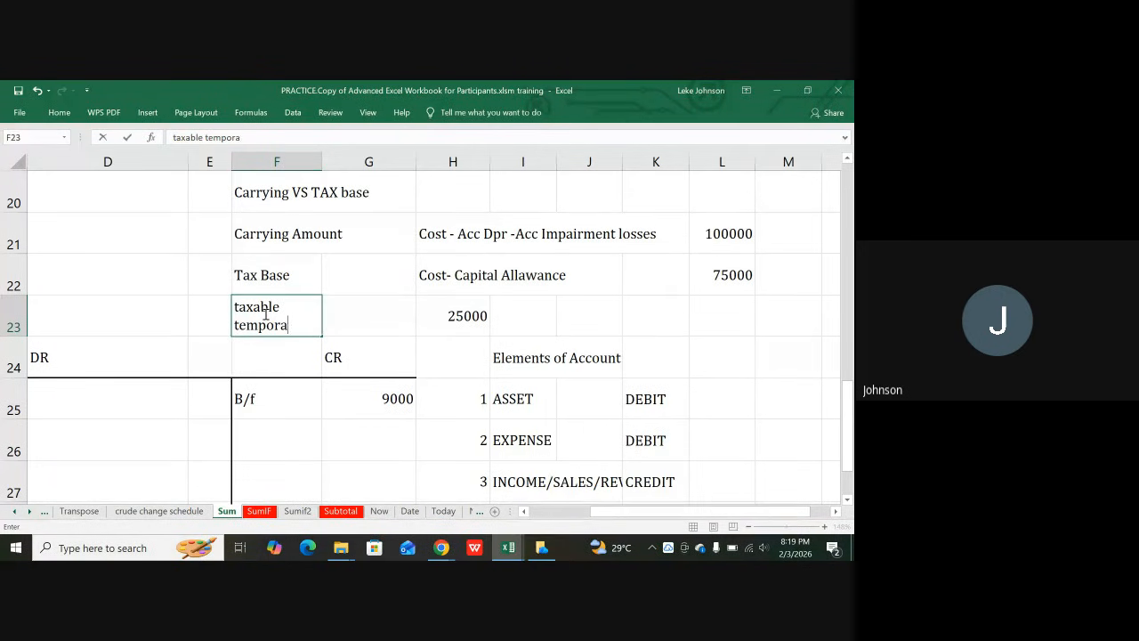
text(ry diff)
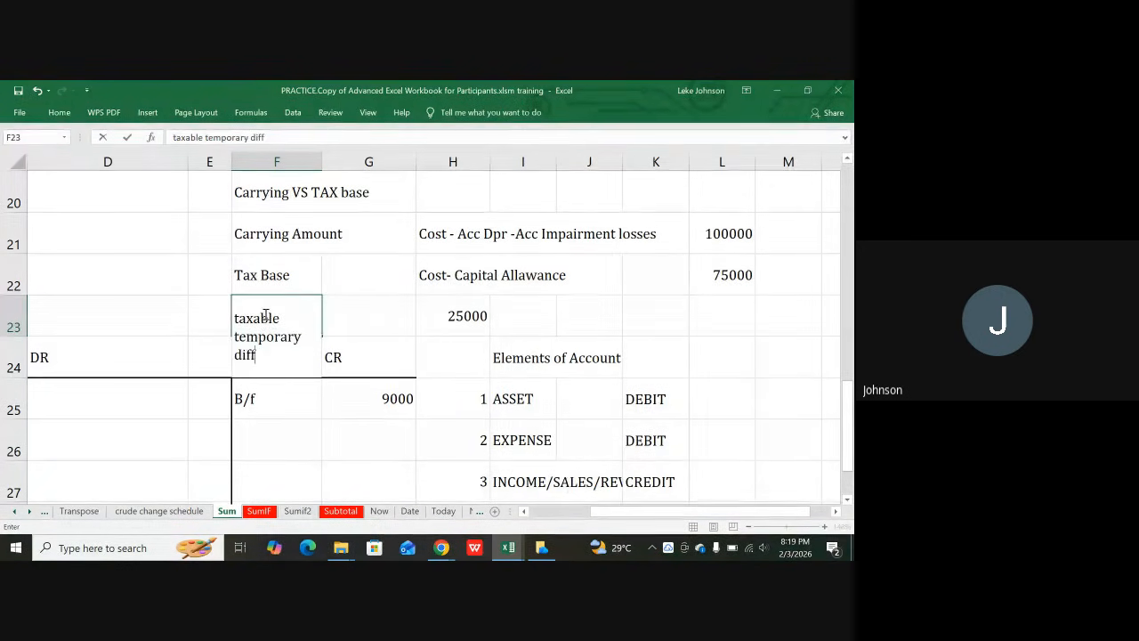
key(Tab)
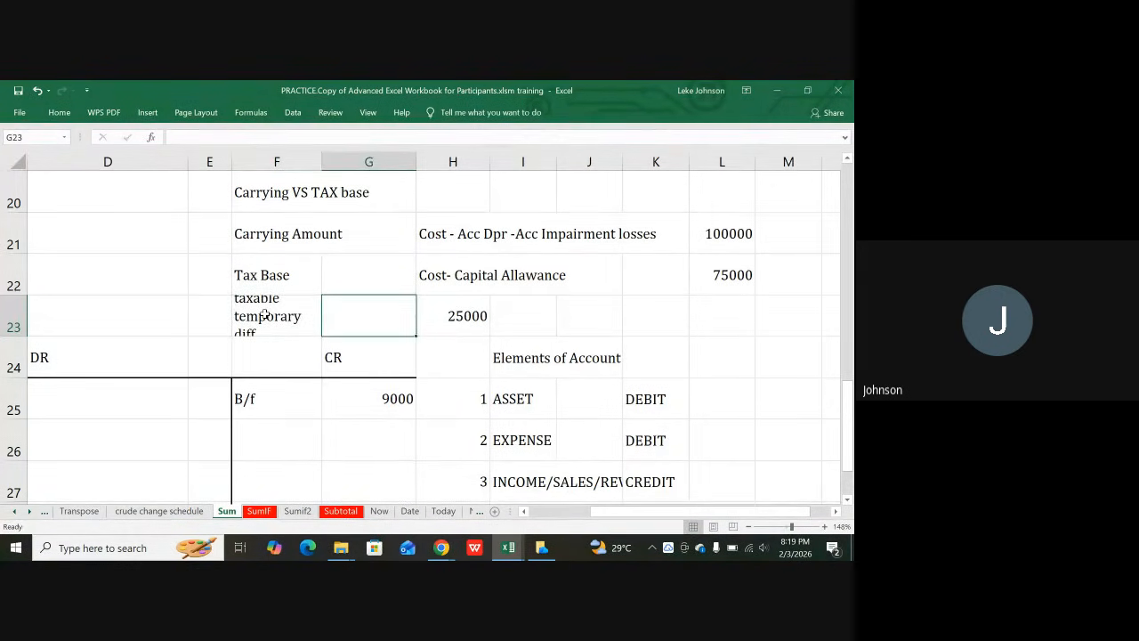
- Turn off text wrapping for the taxable temporary difference label in F23
click(265, 315)
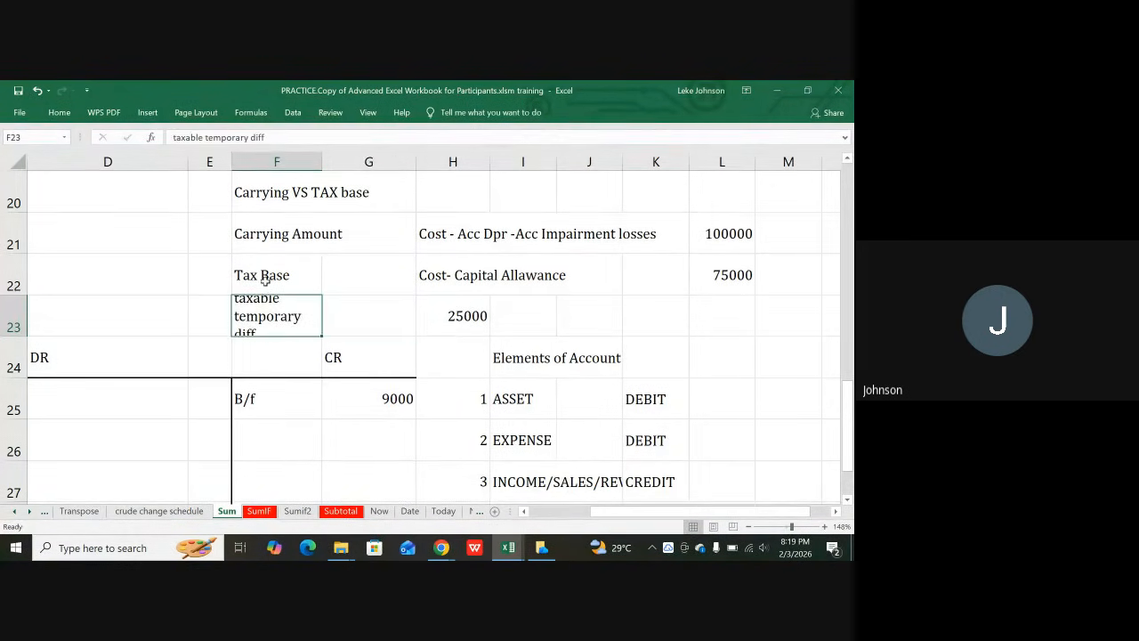
click(56, 113)
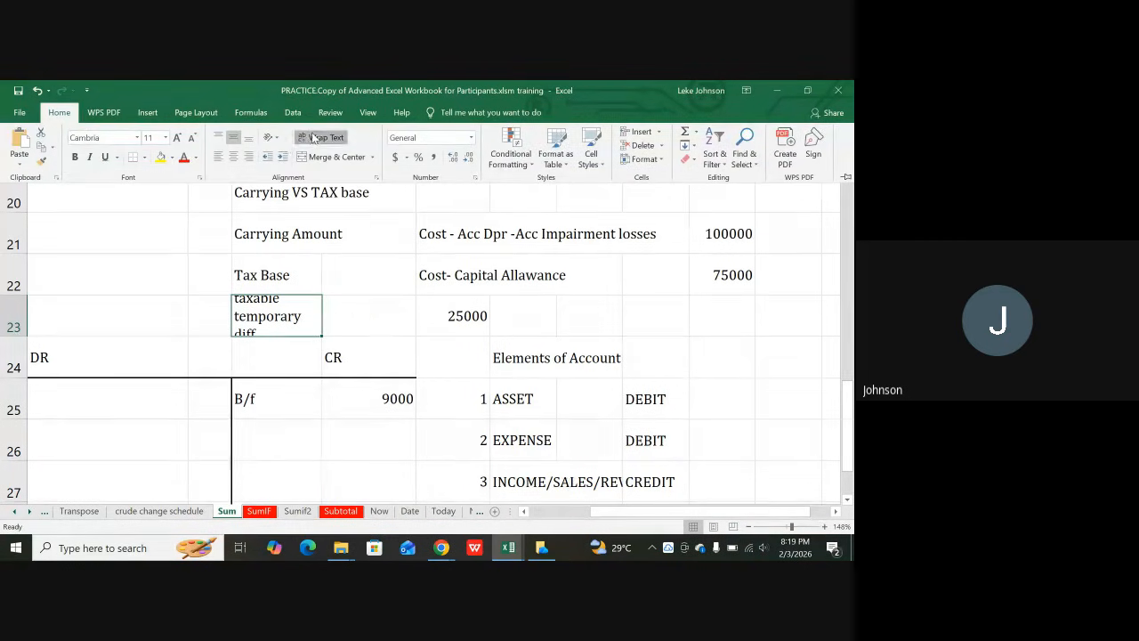
click(313, 137)
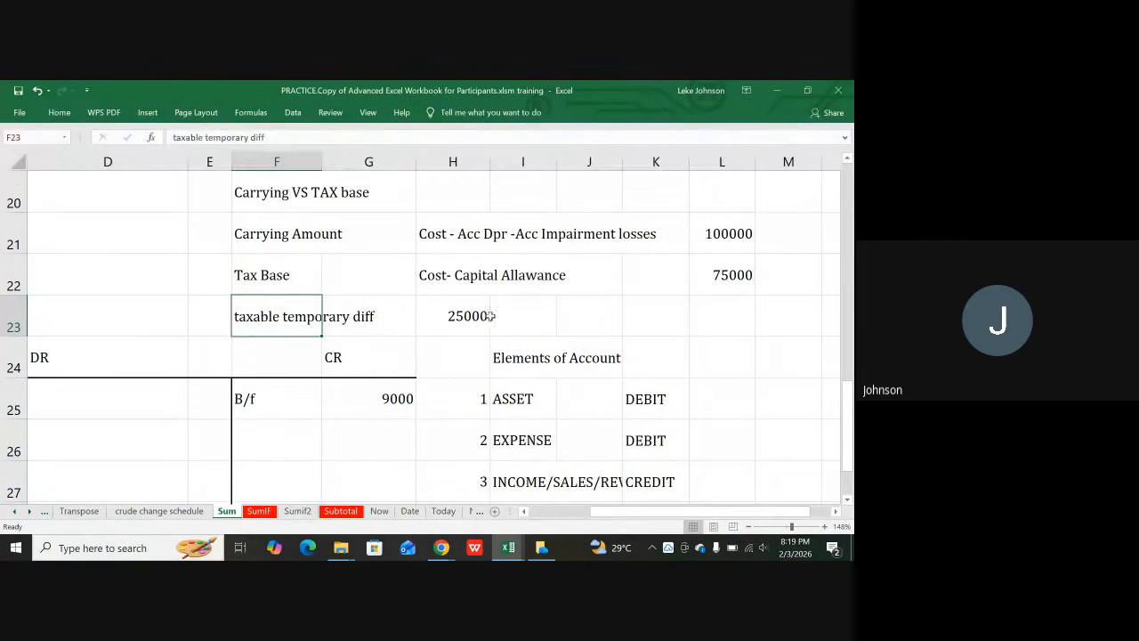
- Calculate the deferred tax on the temporary difference in I23 with the formula =H23*30%
click(523, 316)
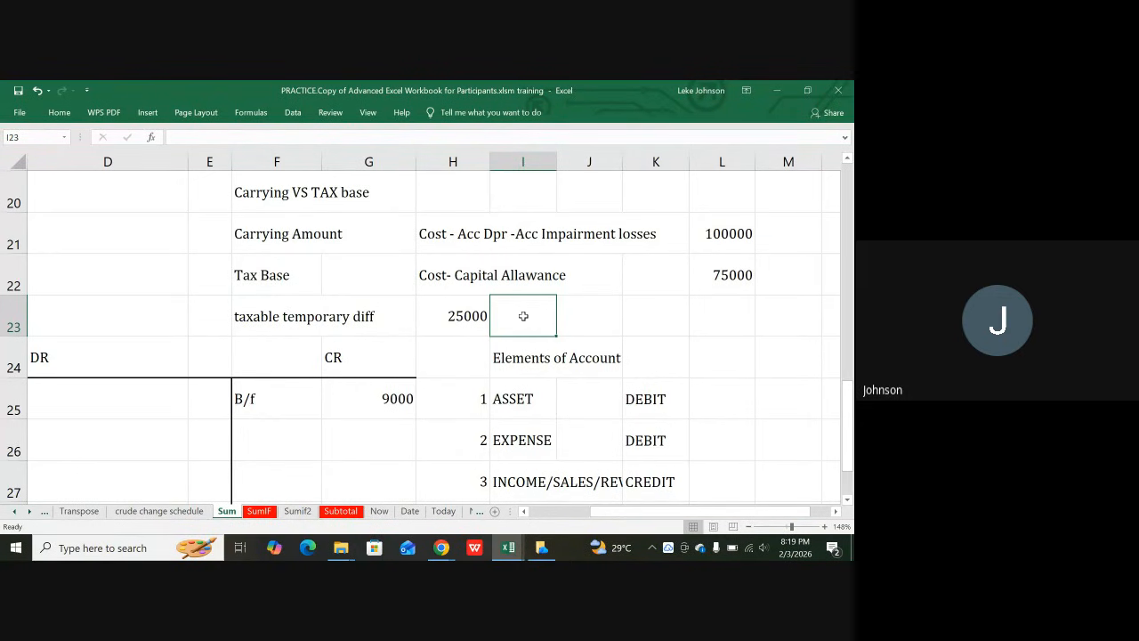
text(=)
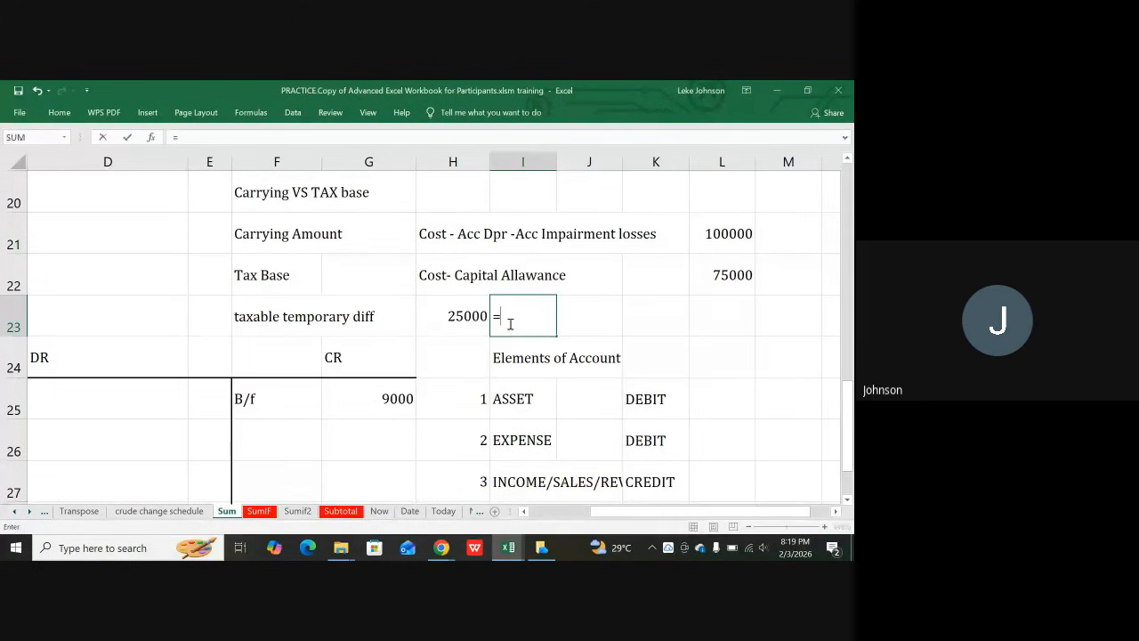
click(460, 318)
text(*)
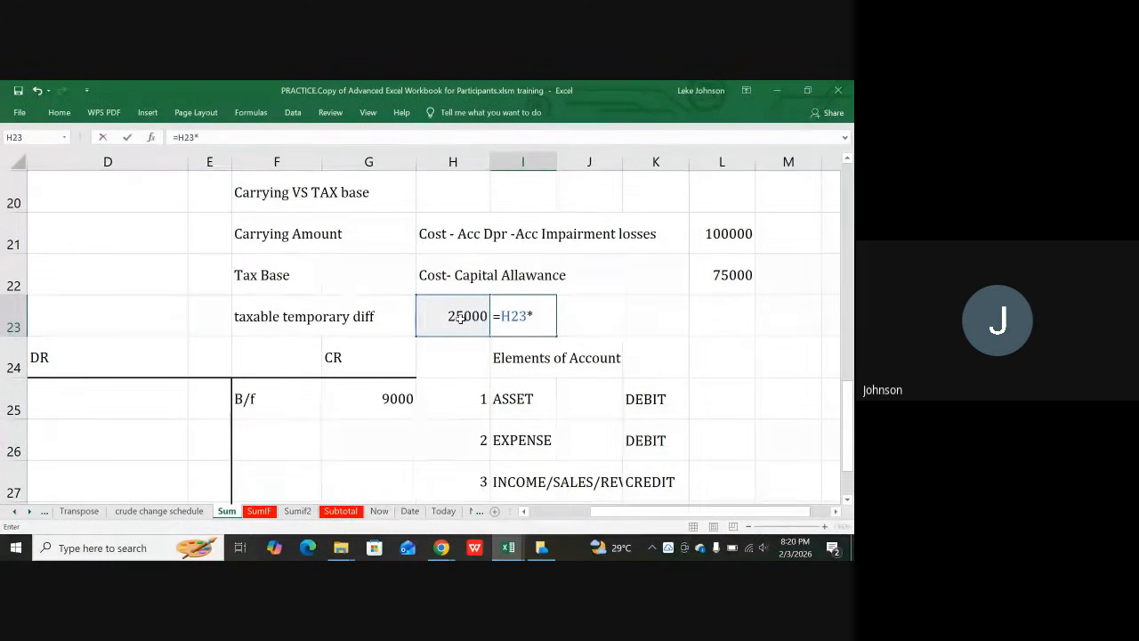
text(30)
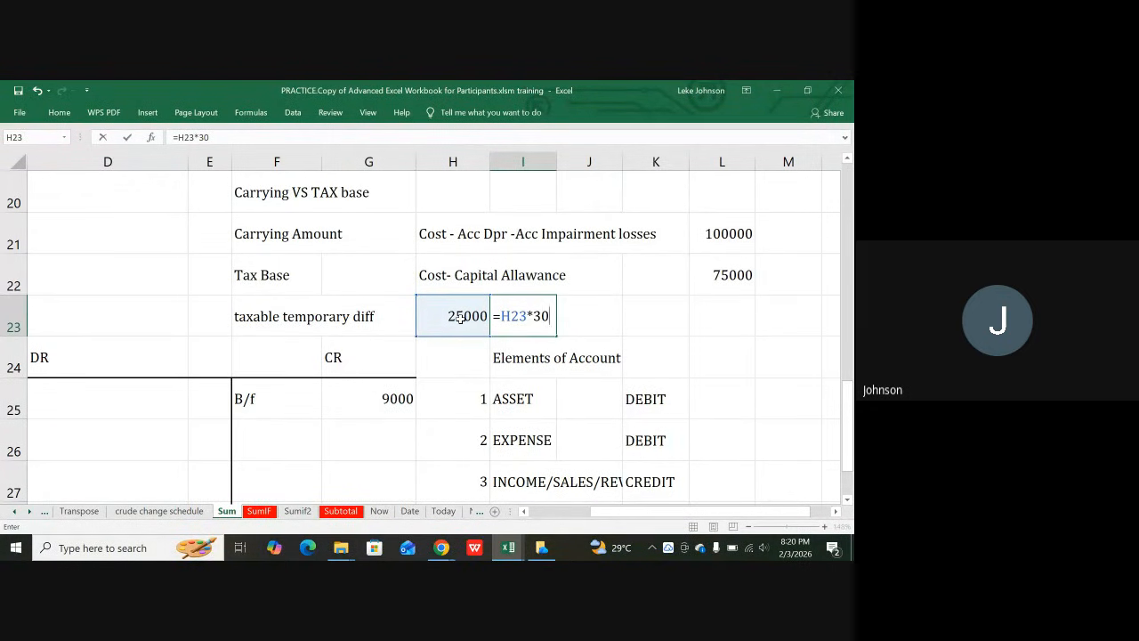
text(%)
key(Return)
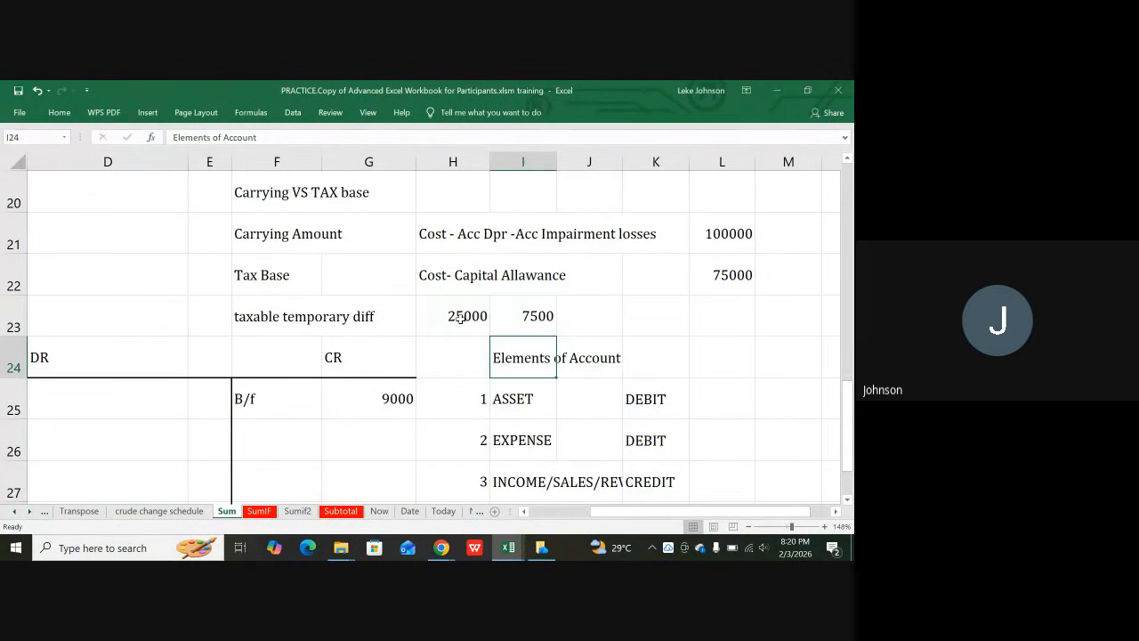
- Check the 30% formula in I23 and compare its result with the Deferred Tax credit balance in K19
click(528, 315)
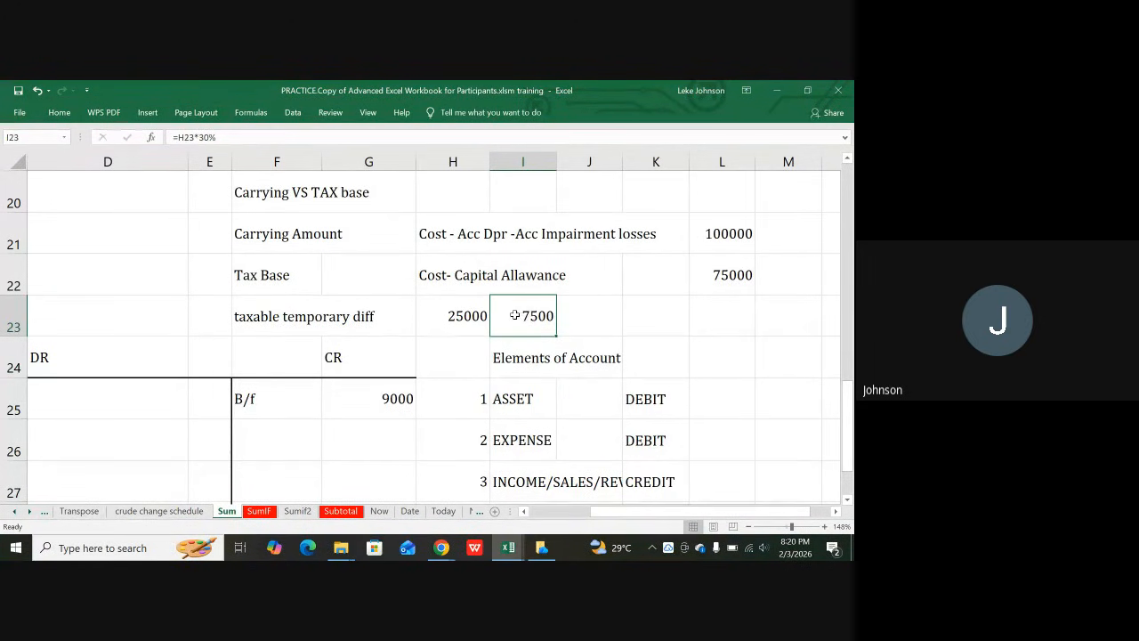
double_click(514, 315)
key(Return)
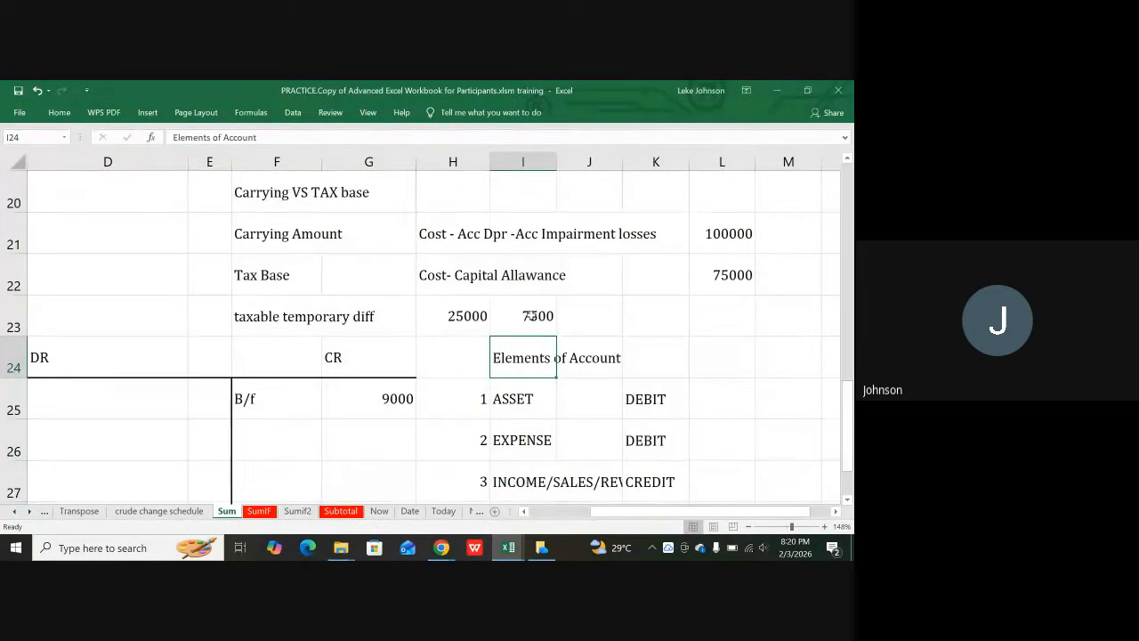
scroll(529, 315, up, 2)
scroll(628, 332, down, 1)
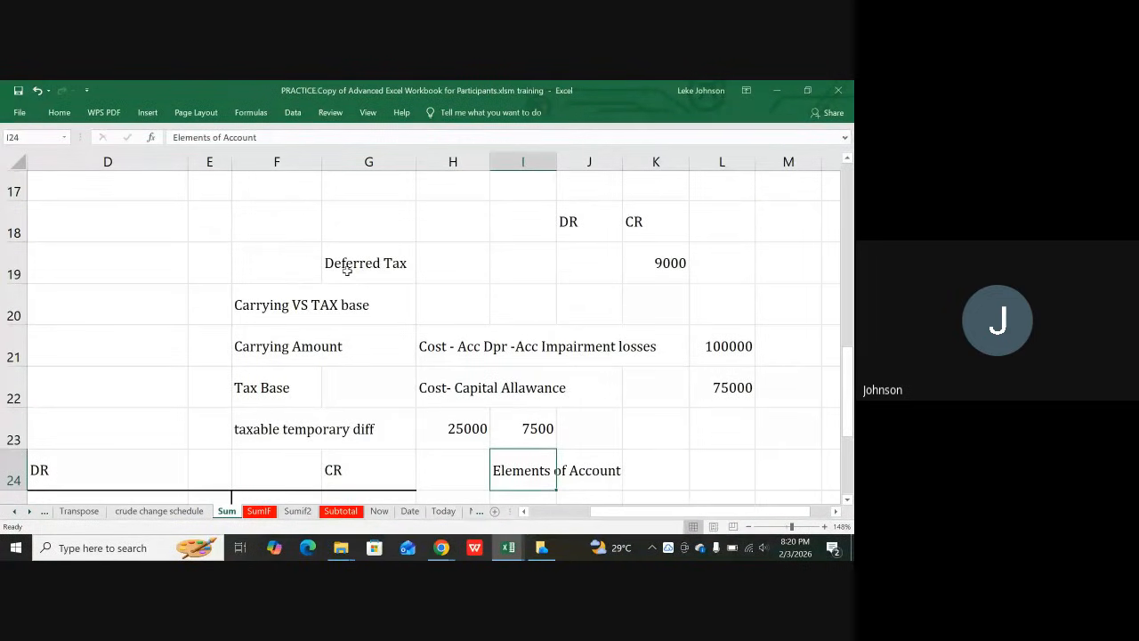
click(672, 269)
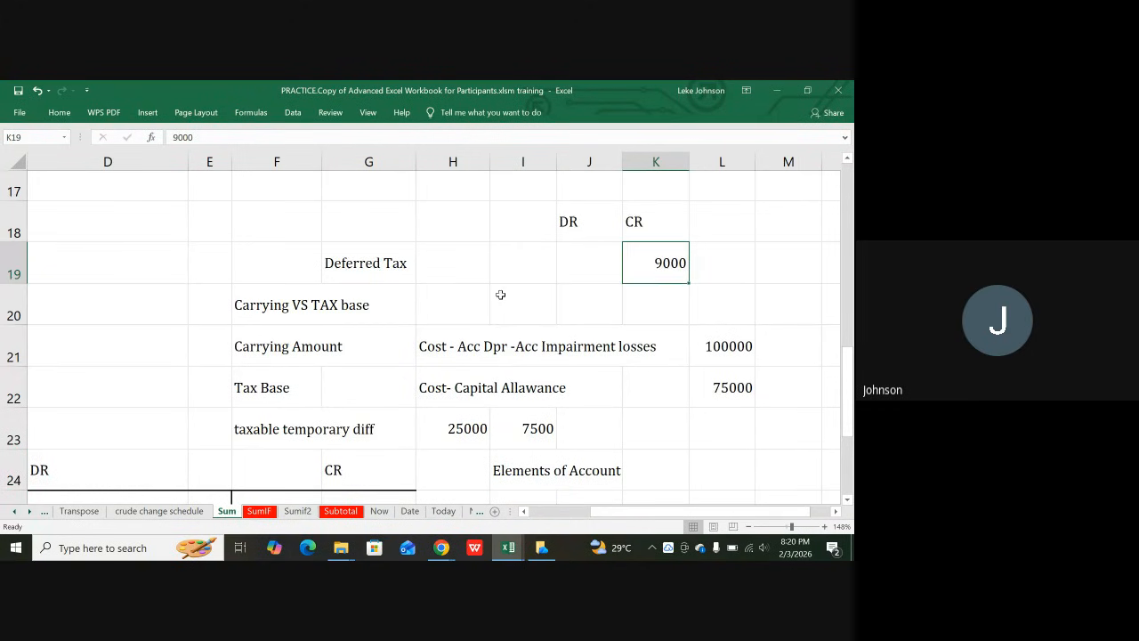
scroll(495, 294, down, 2)
scroll(490, 287, up, 1)
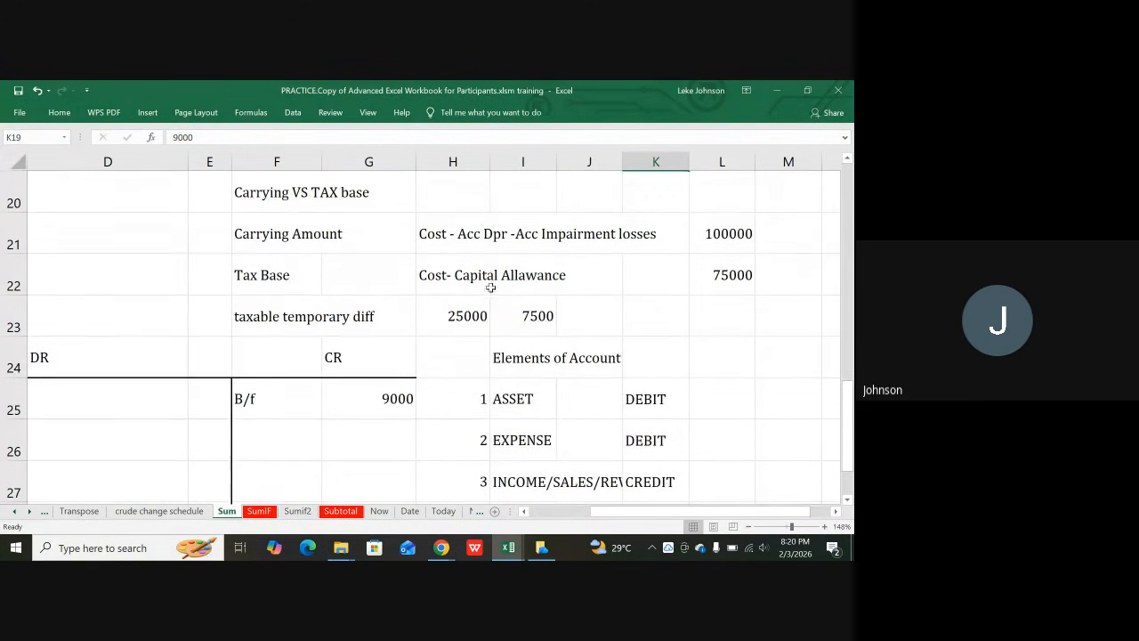
click(538, 319)
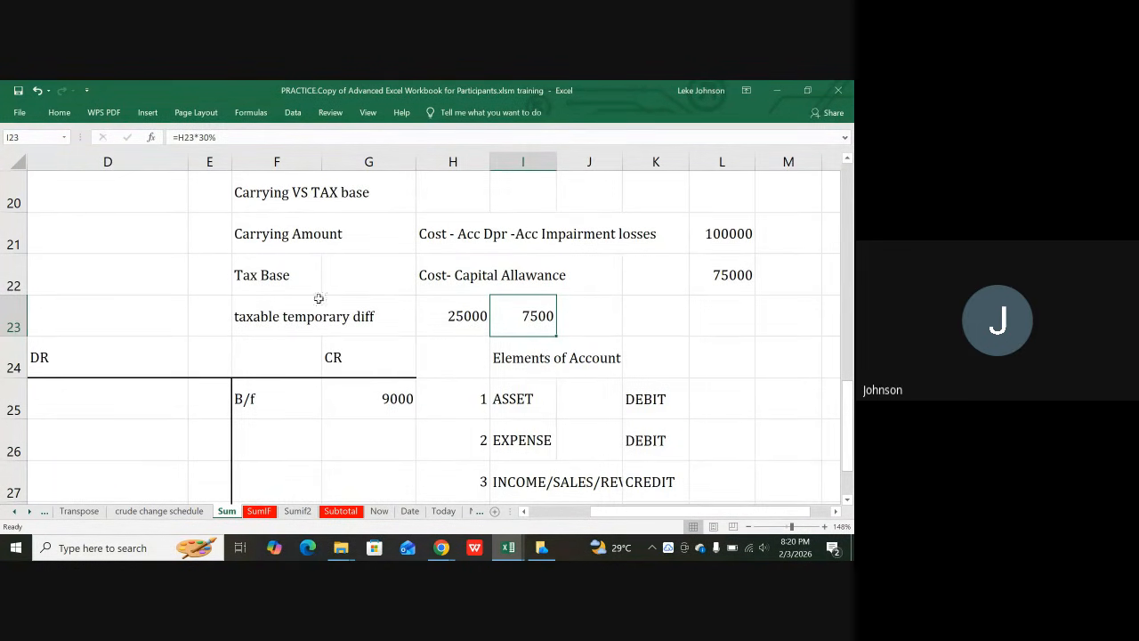
- Enter the label "deferred tax liabilitty" in cell K23, on the taxable temporary difference row
click(638, 318)
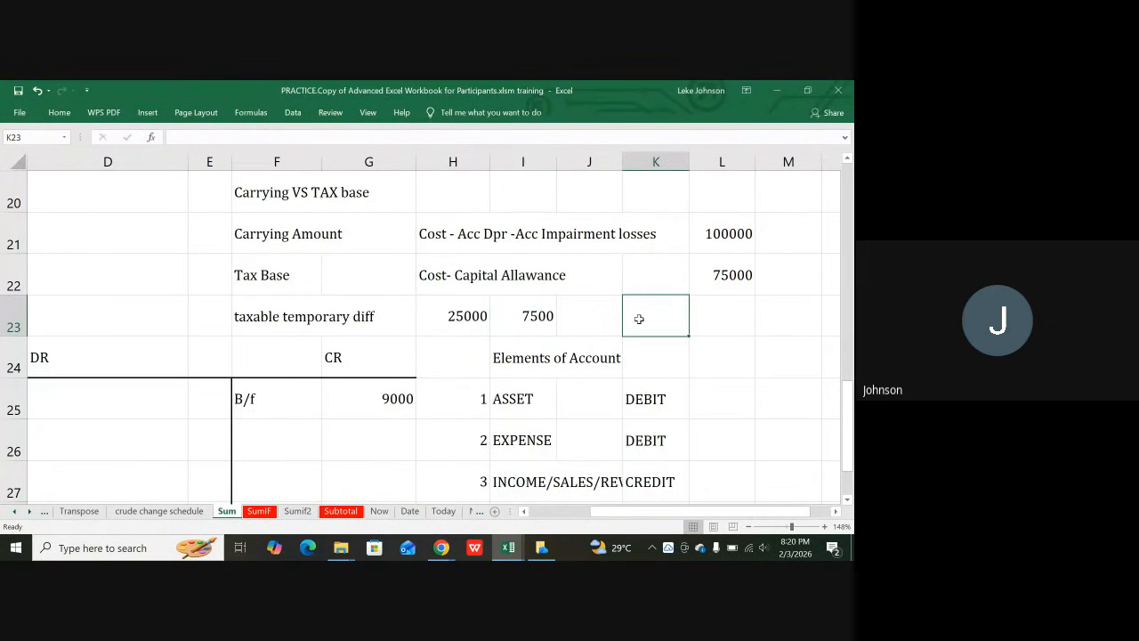
text(deferre)
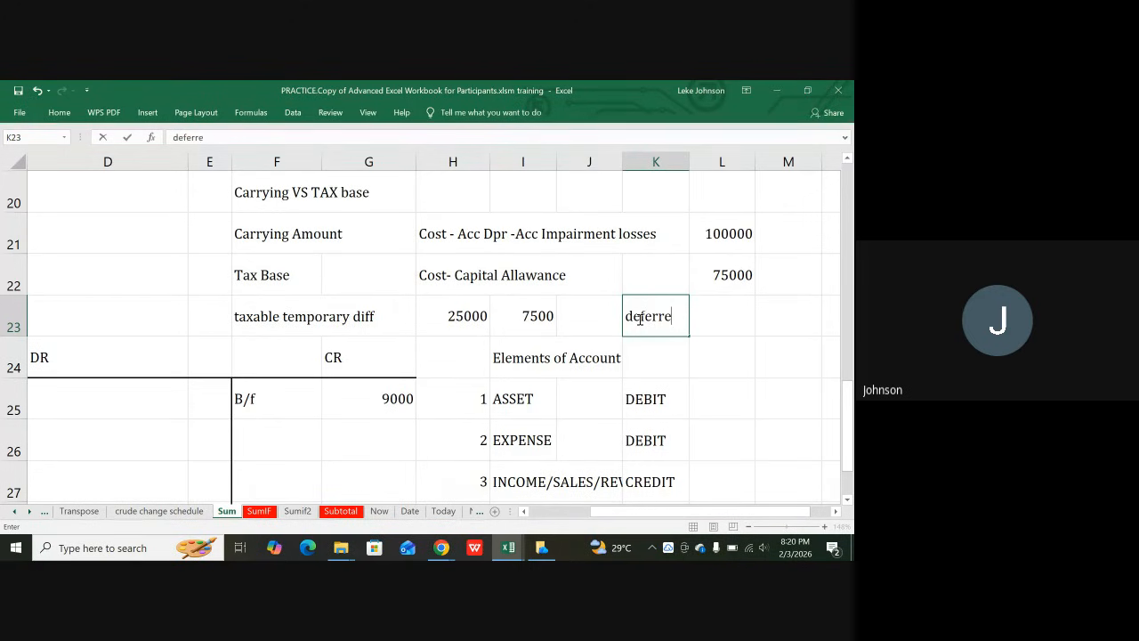
text(d tax liabi)
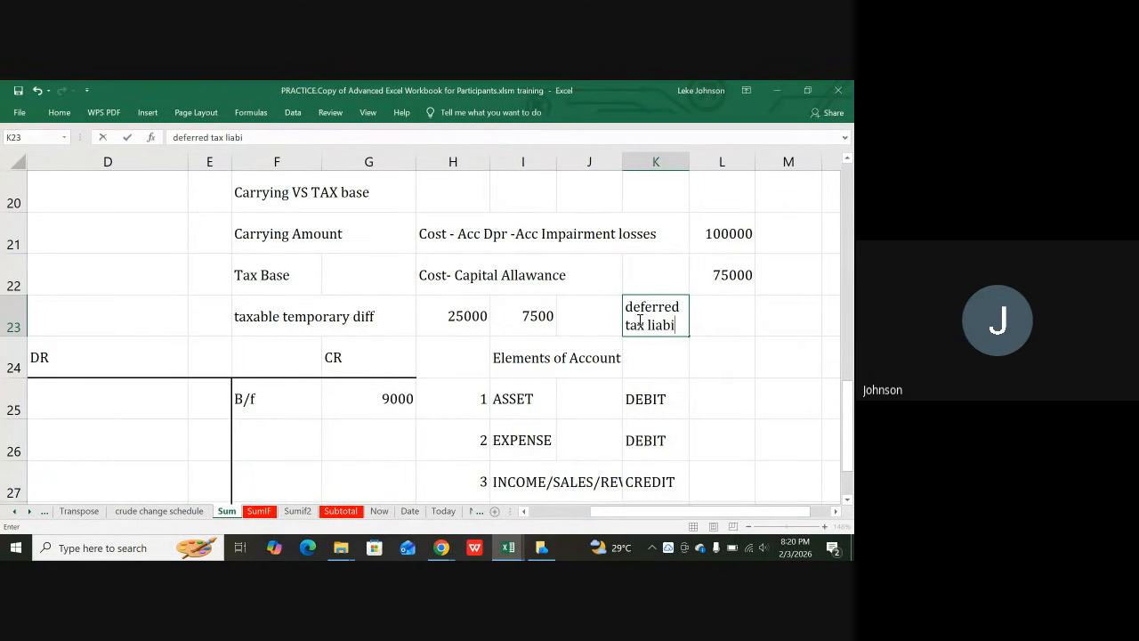
text(litty)
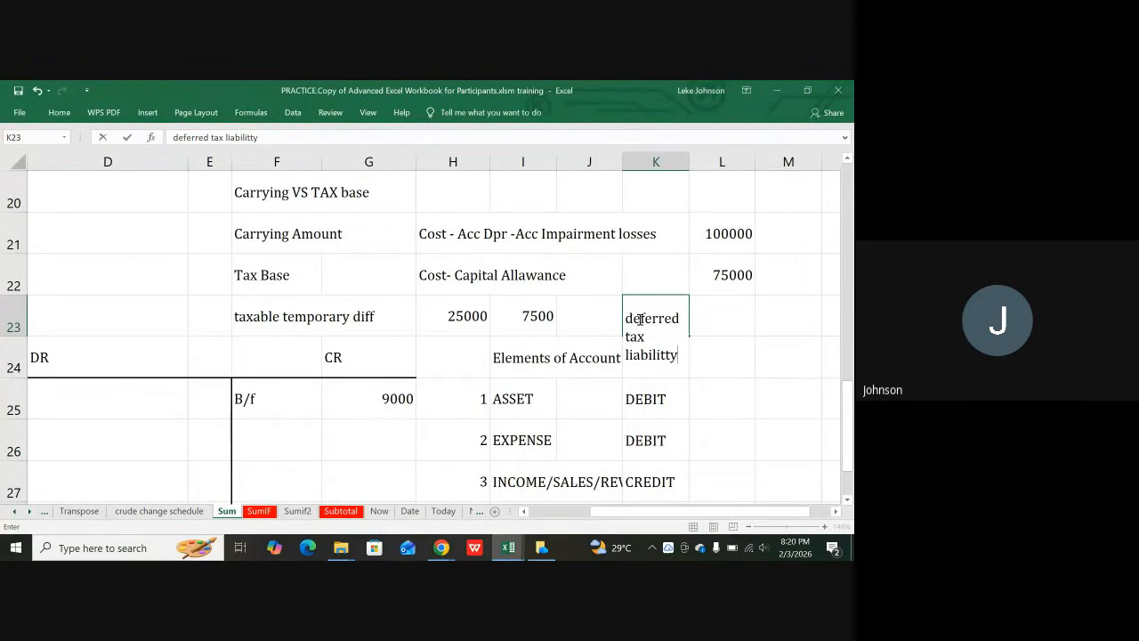
key(Return)
- Turn off text wrapping for the deferred tax liability label in K23
click(640, 319)
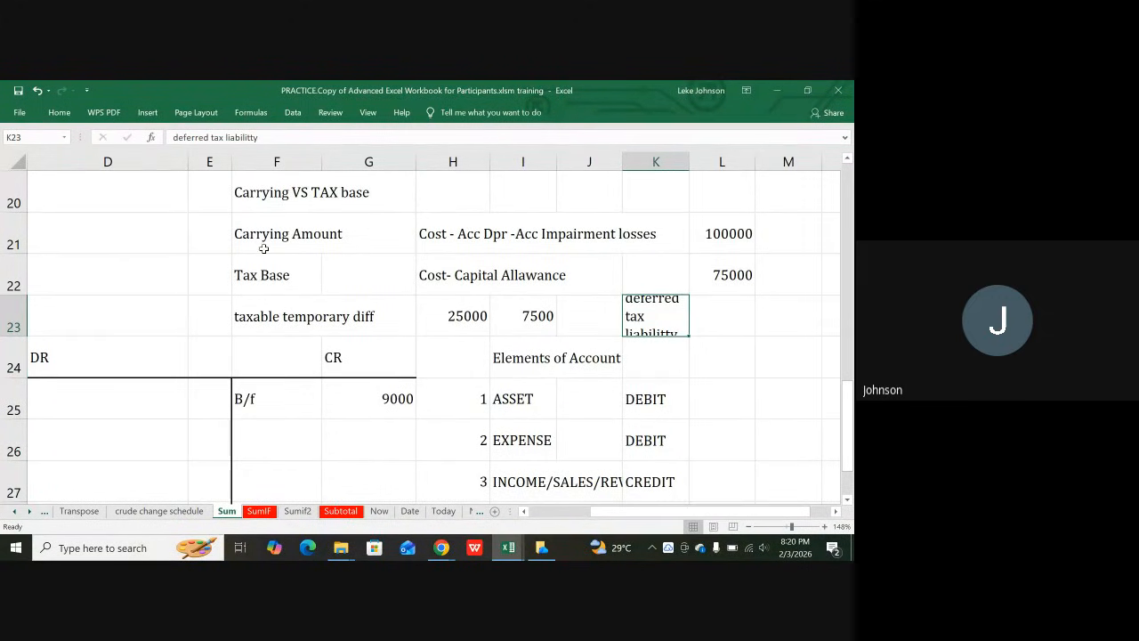
click(59, 112)
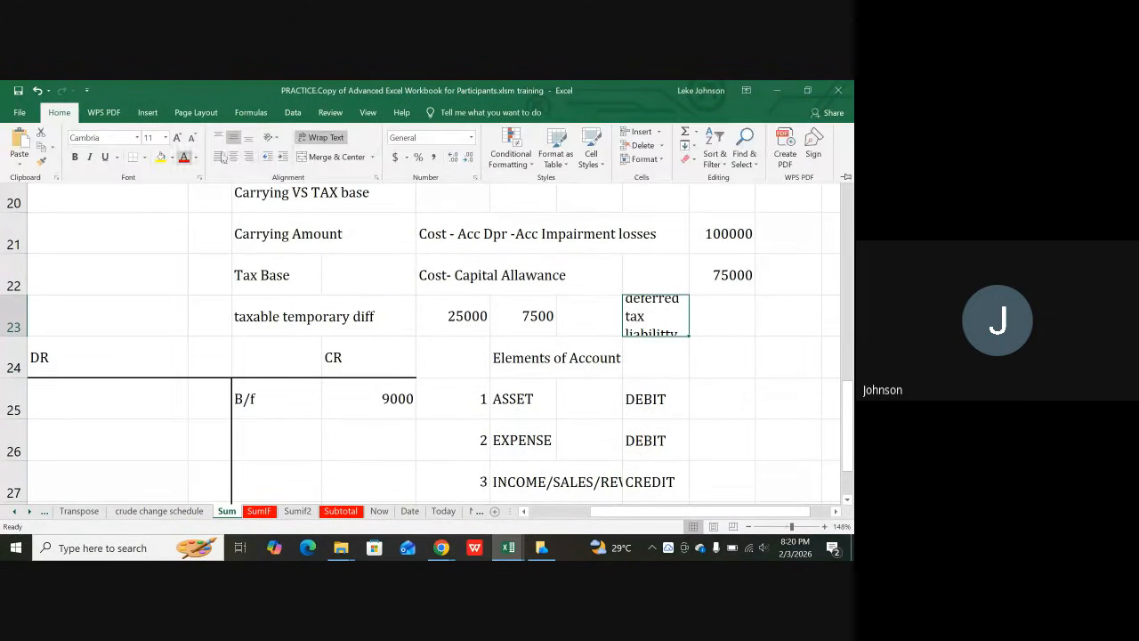
click(319, 137)
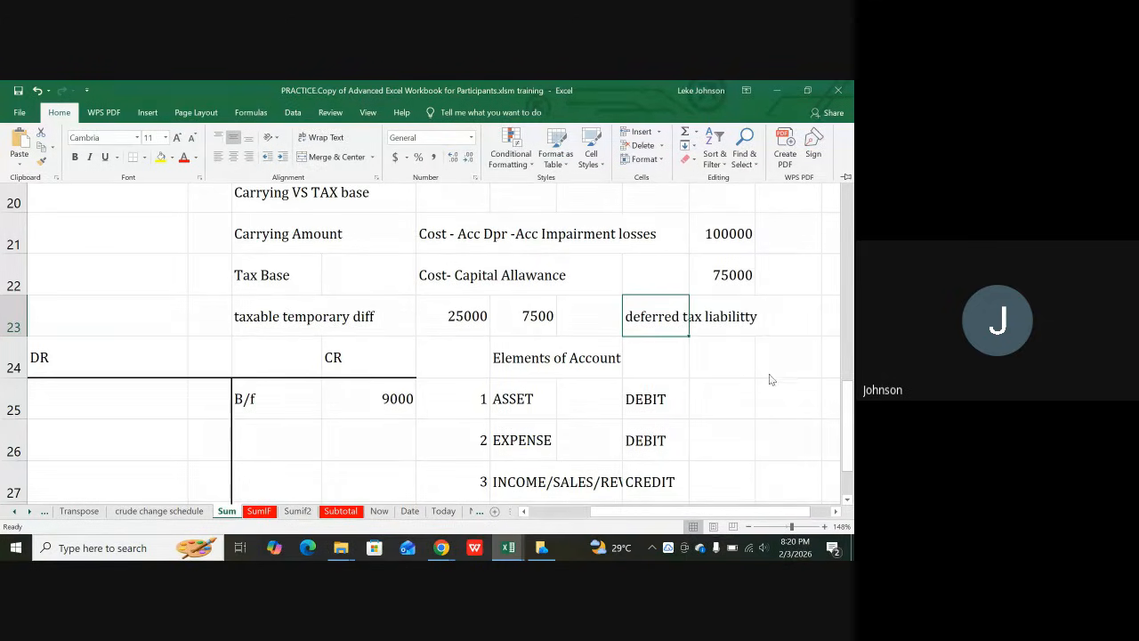
click(717, 365)
- Examine the tax calculation in I23, the deferred tax credit balance in K19 and the B/f entry in the T-account against the elements of account
scroll(643, 333, down, 1)
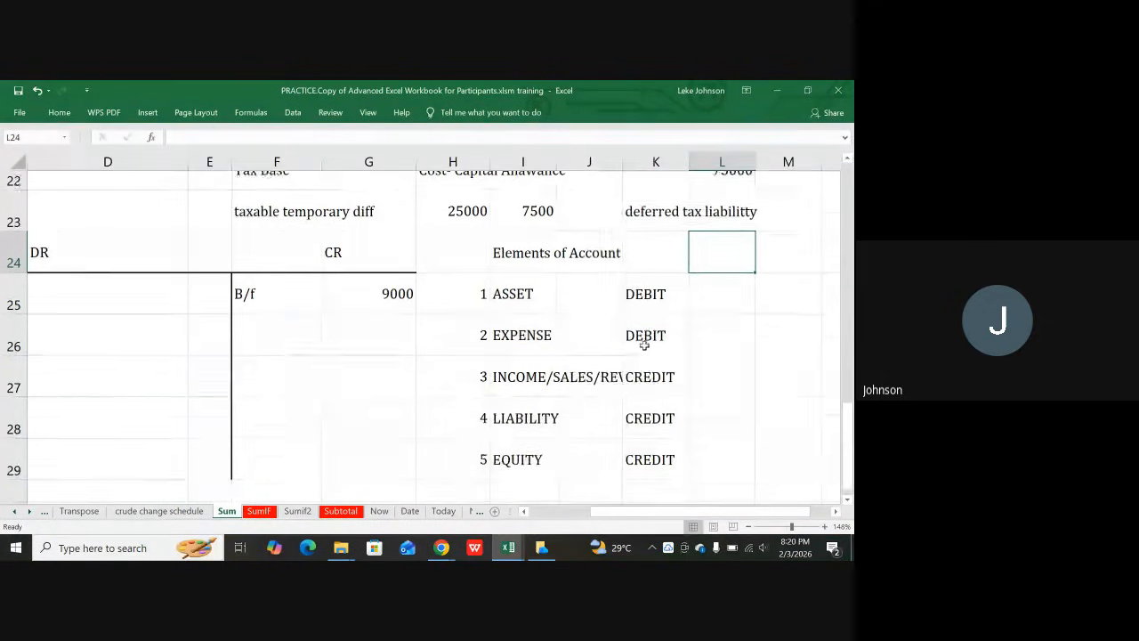
click(518, 201)
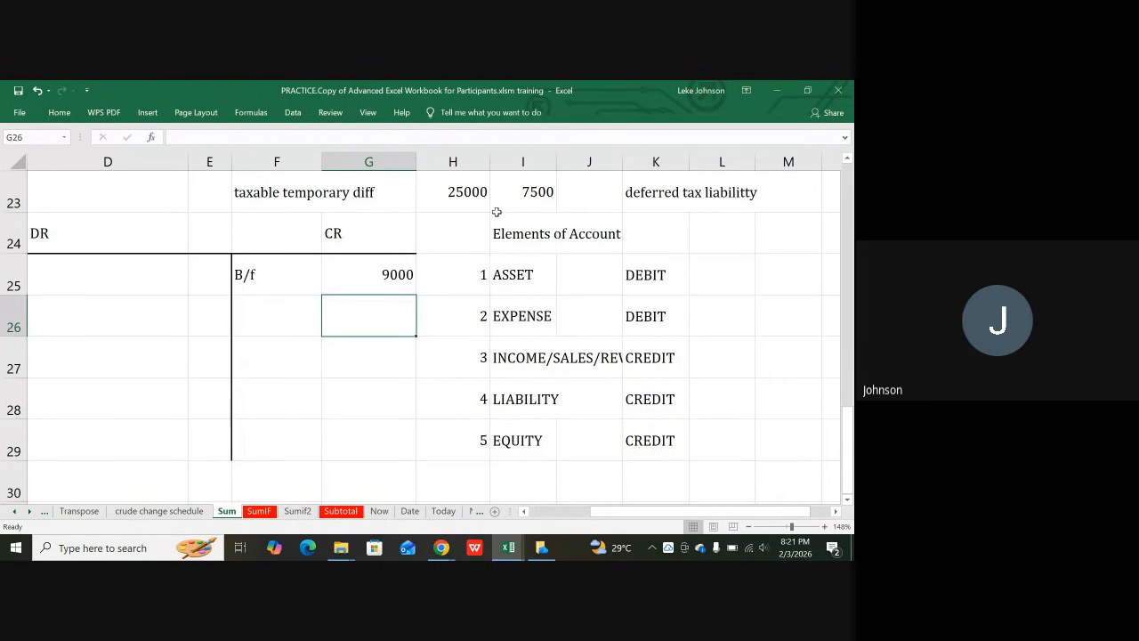
scroll(476, 258, up, 1)
click(514, 315)
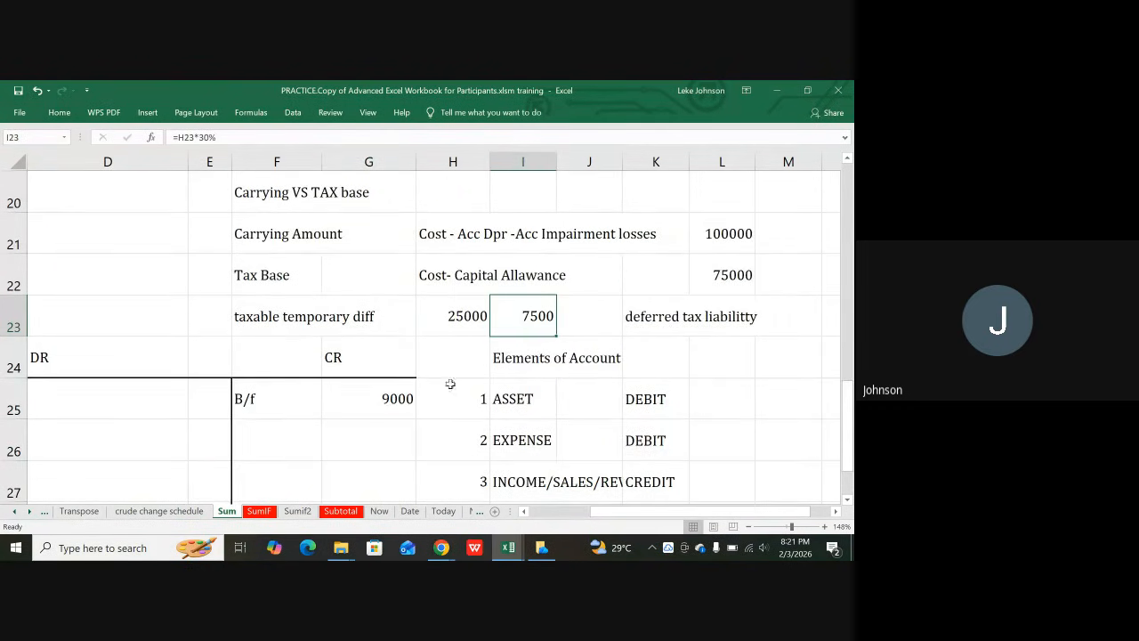
scroll(436, 391, down, 1)
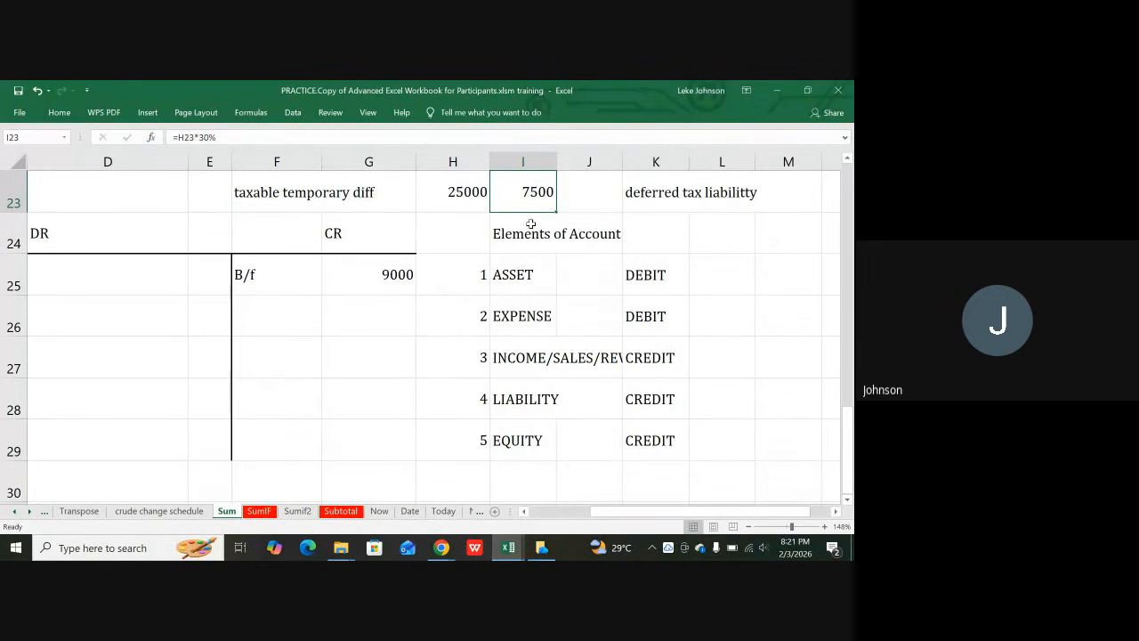
scroll(533, 267, up, 2)
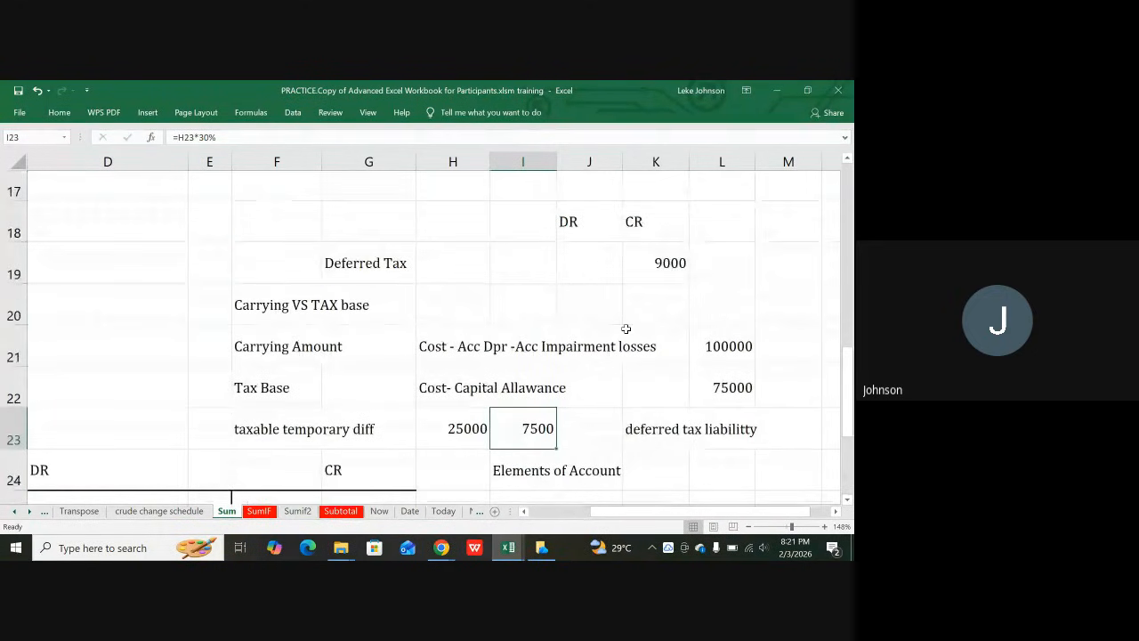
click(671, 265)
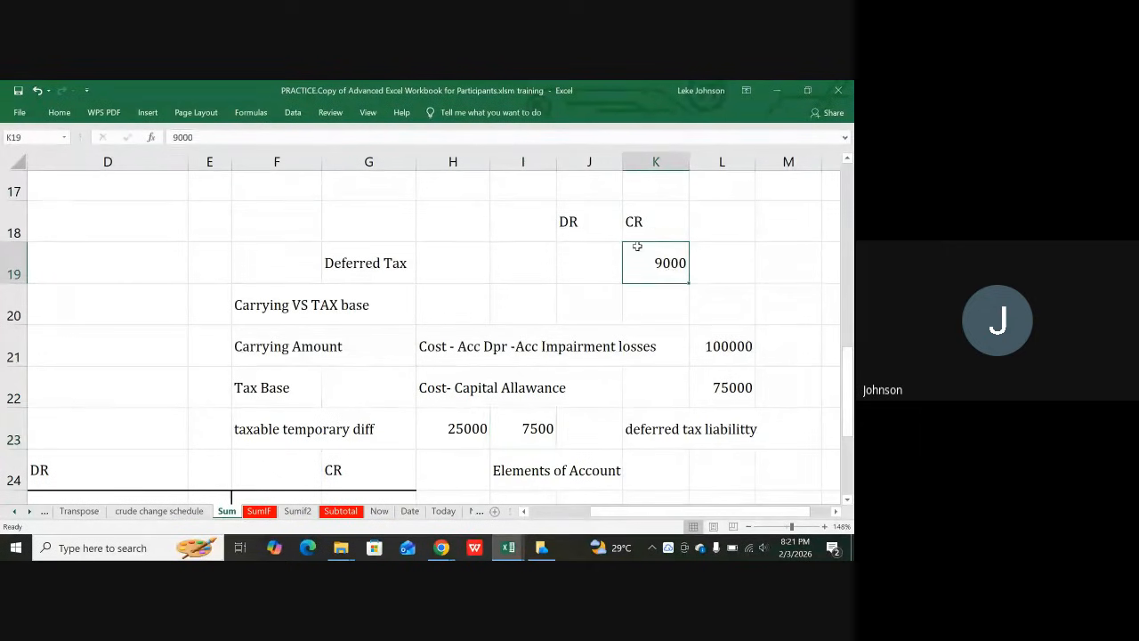
scroll(656, 239, down, 2)
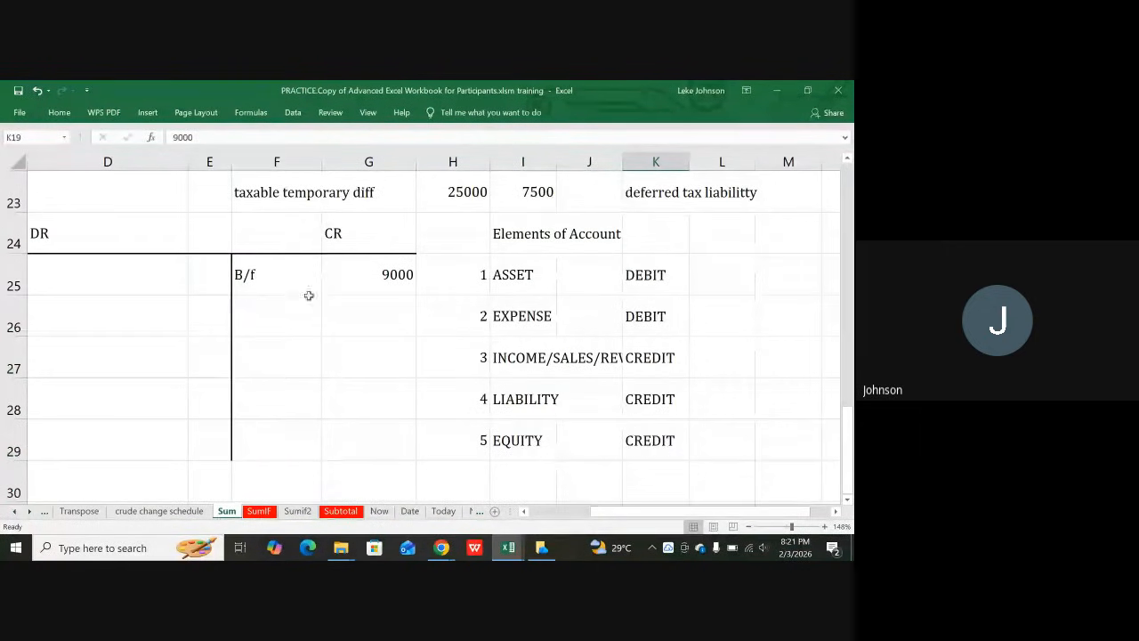
click(401, 274)
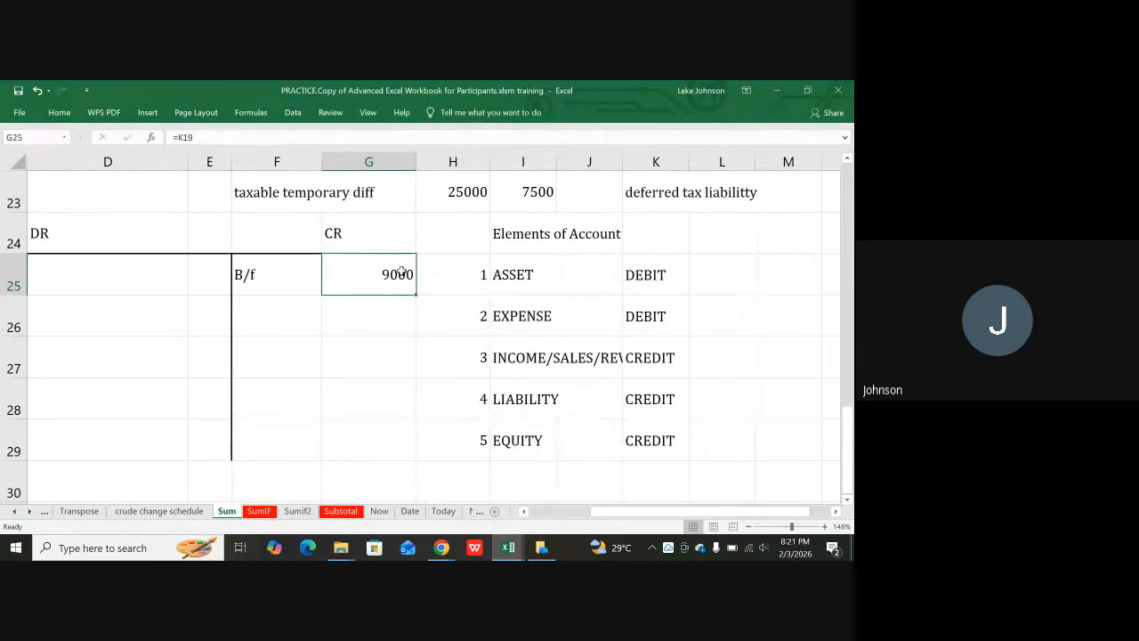
scroll(436, 284, up, 2)
scroll(497, 302, down, 1)
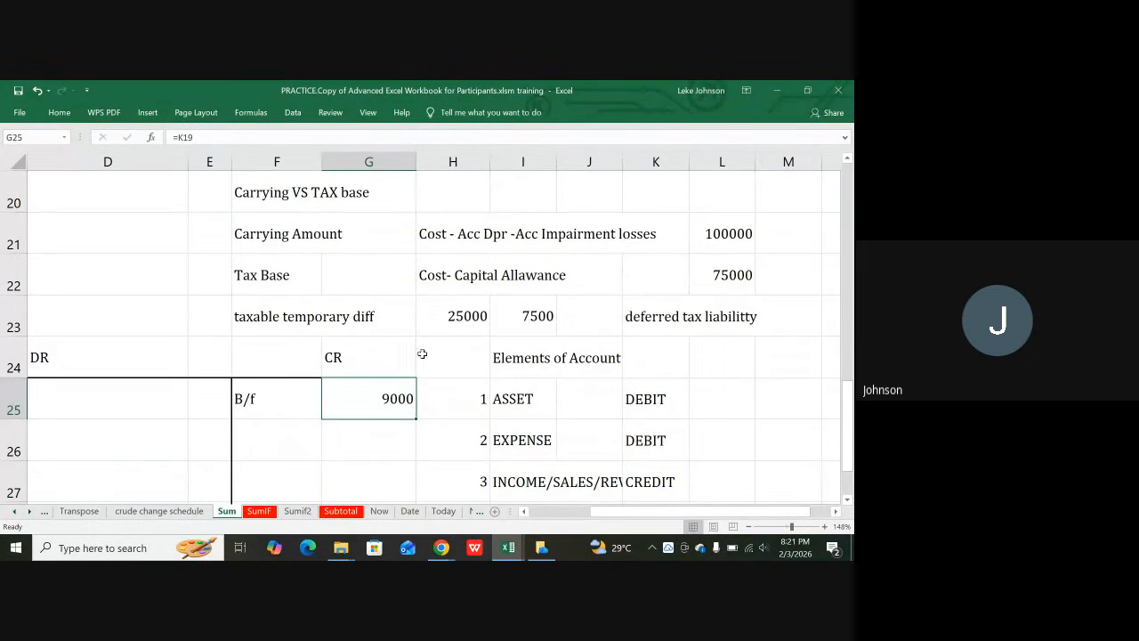
scroll(658, 329, down, 1)
scroll(661, 277, up, 1)
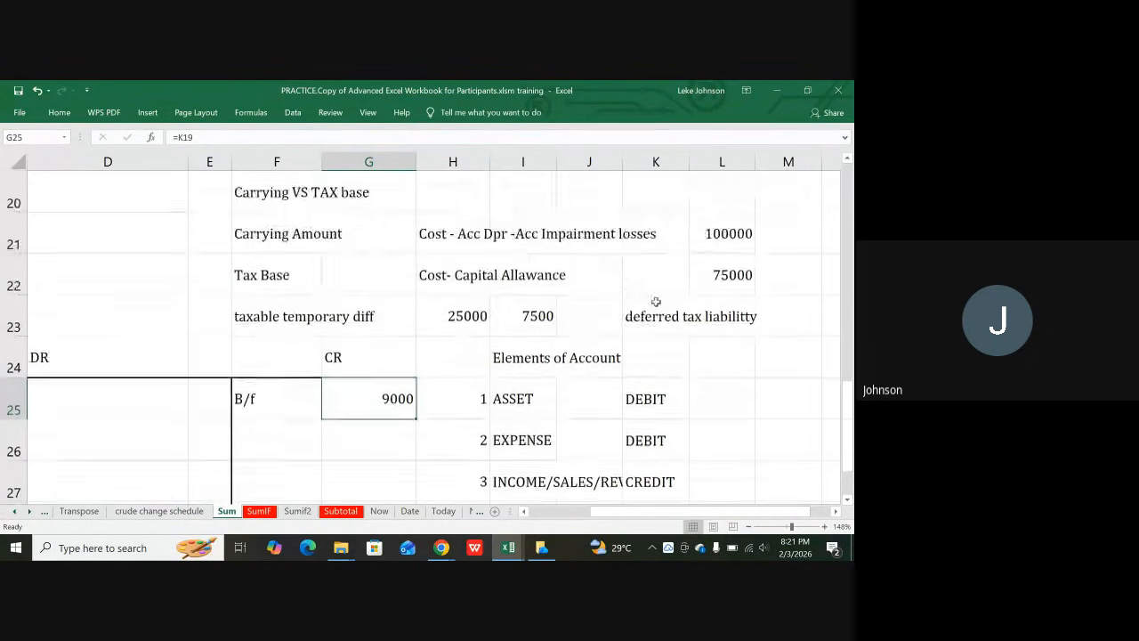
scroll(534, 302, down, 2)
scroll(506, 315, up, 1)
scroll(599, 237, up, 1)
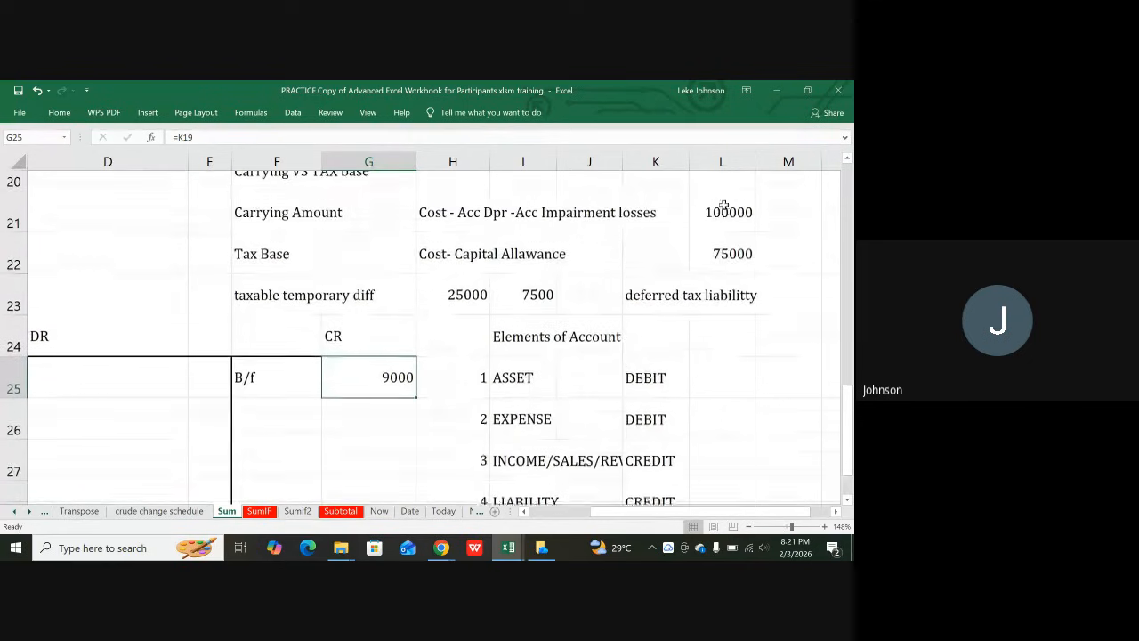
scroll(498, 312, down, 3)
scroll(341, 327, up, 2)
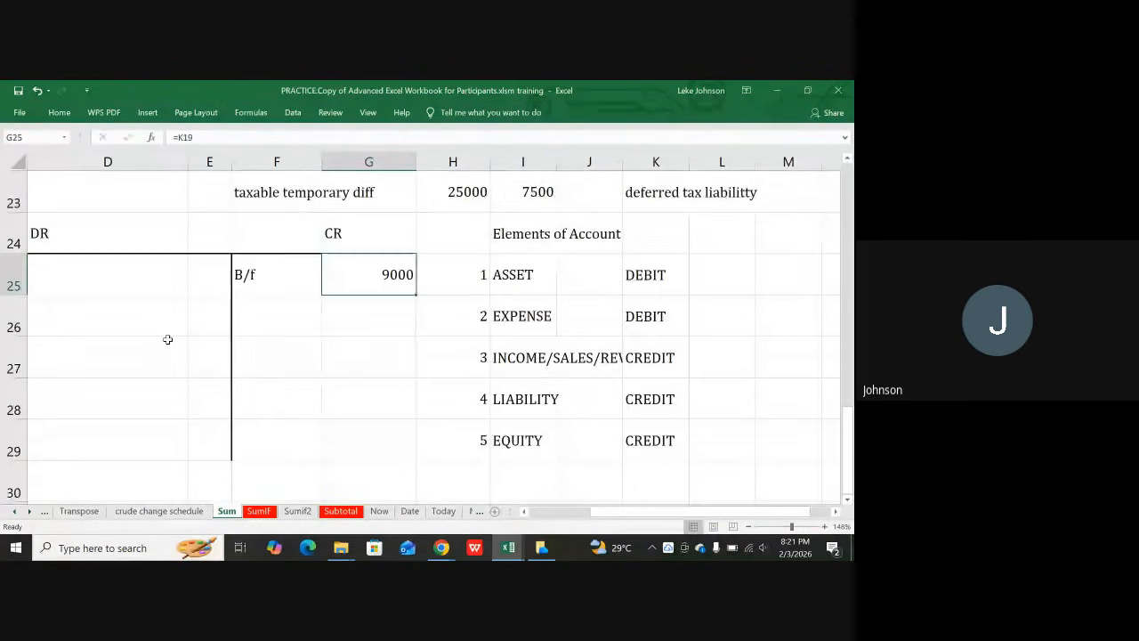
- Add the closing entry "deferred tax c/d" in D27 on the debit side of the T-account, with 7500 in E27
click(49, 351)
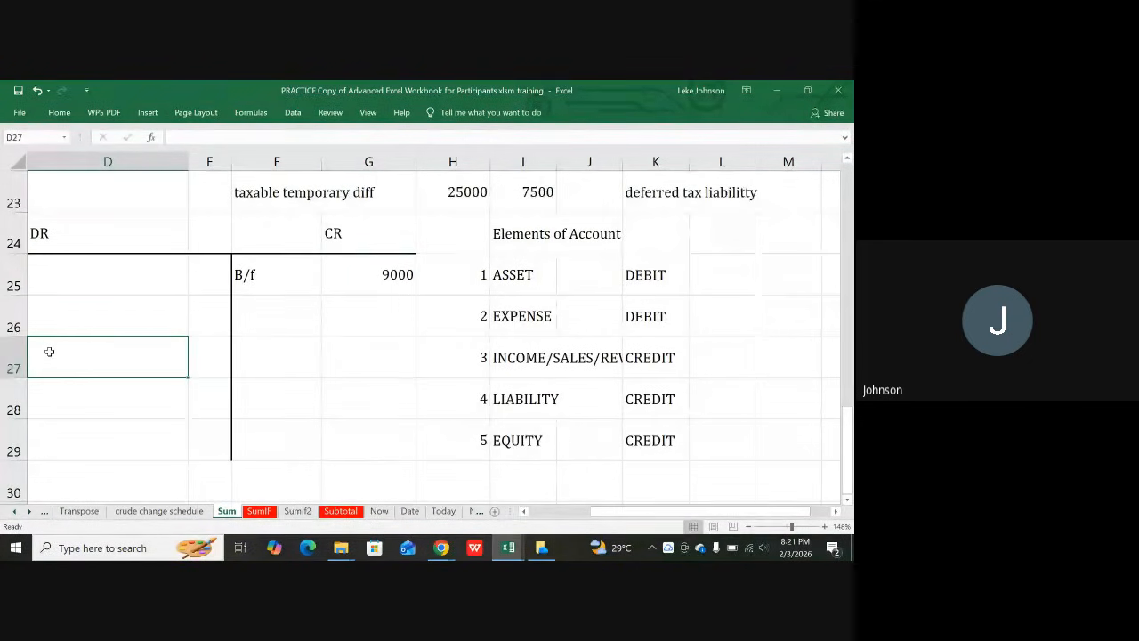
text(d)
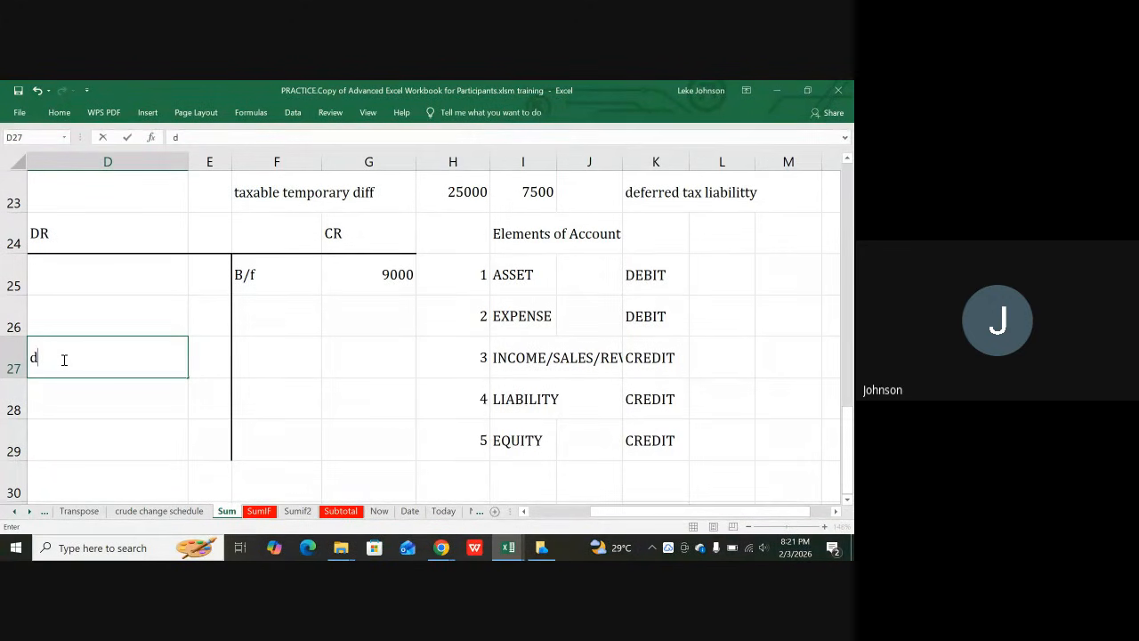
text(effere)
text(rred ta)
text(x )
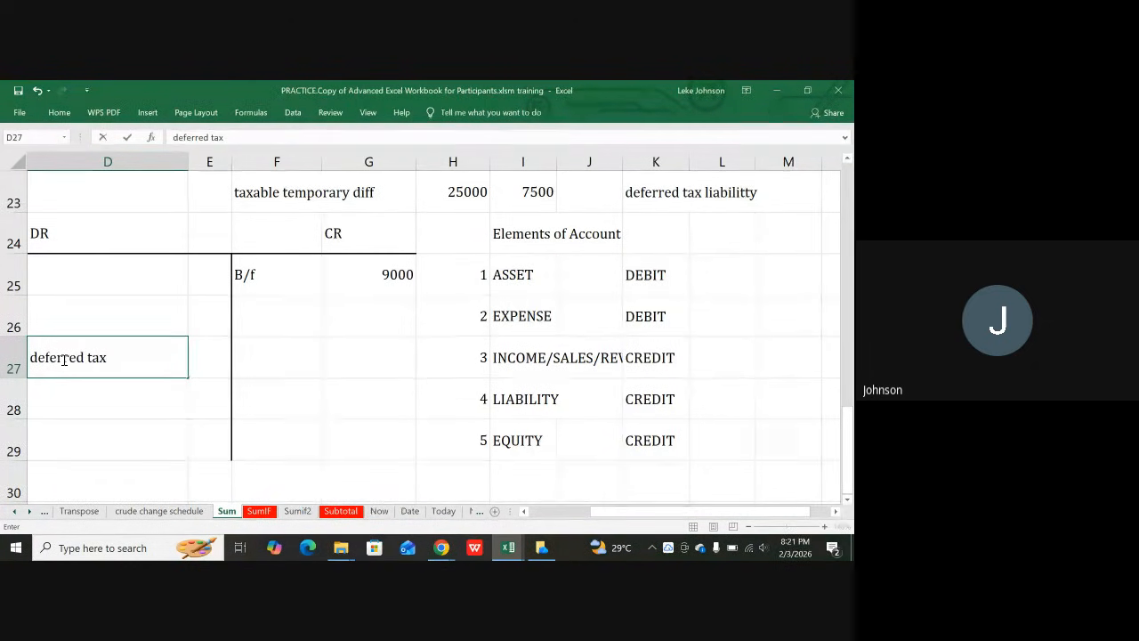
text(c/d)
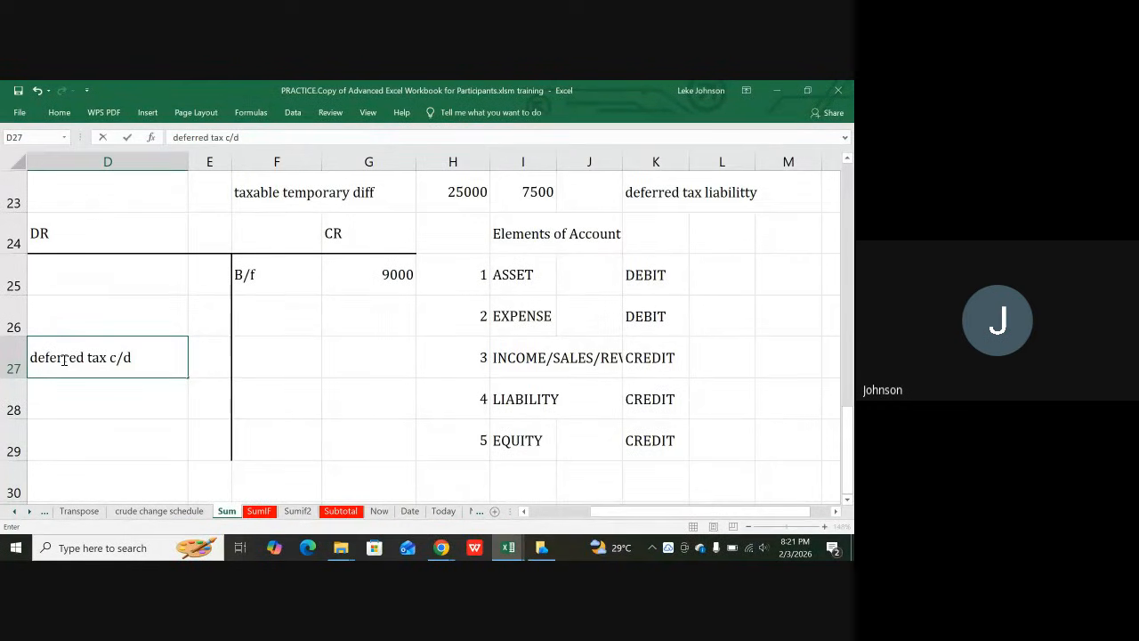
key(Tab)
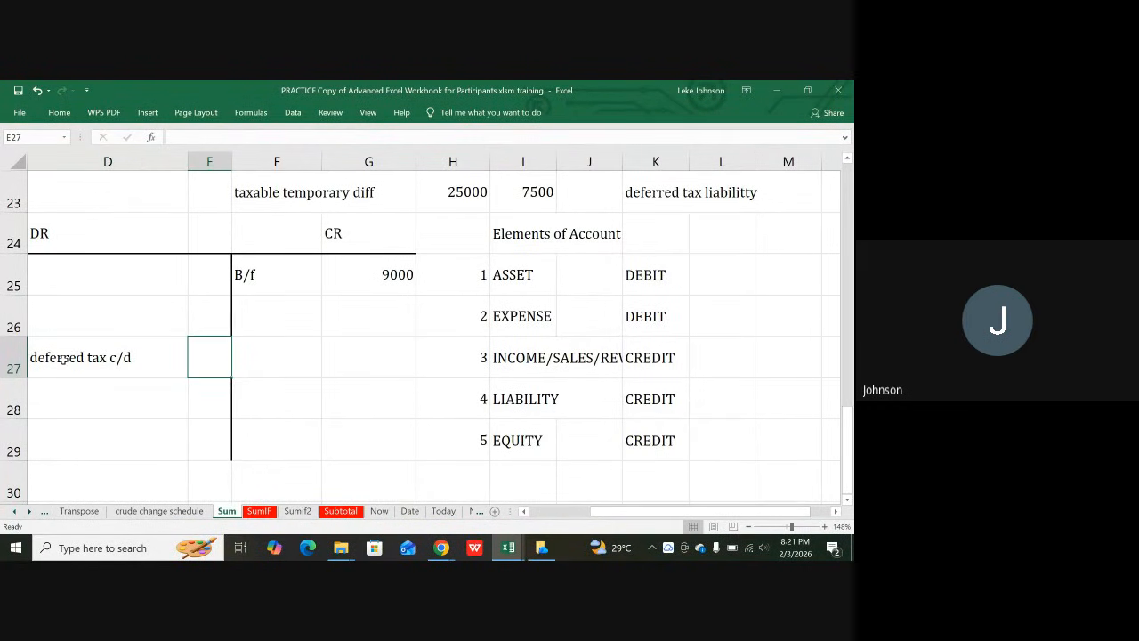
text(75090)
key(BackSpace)
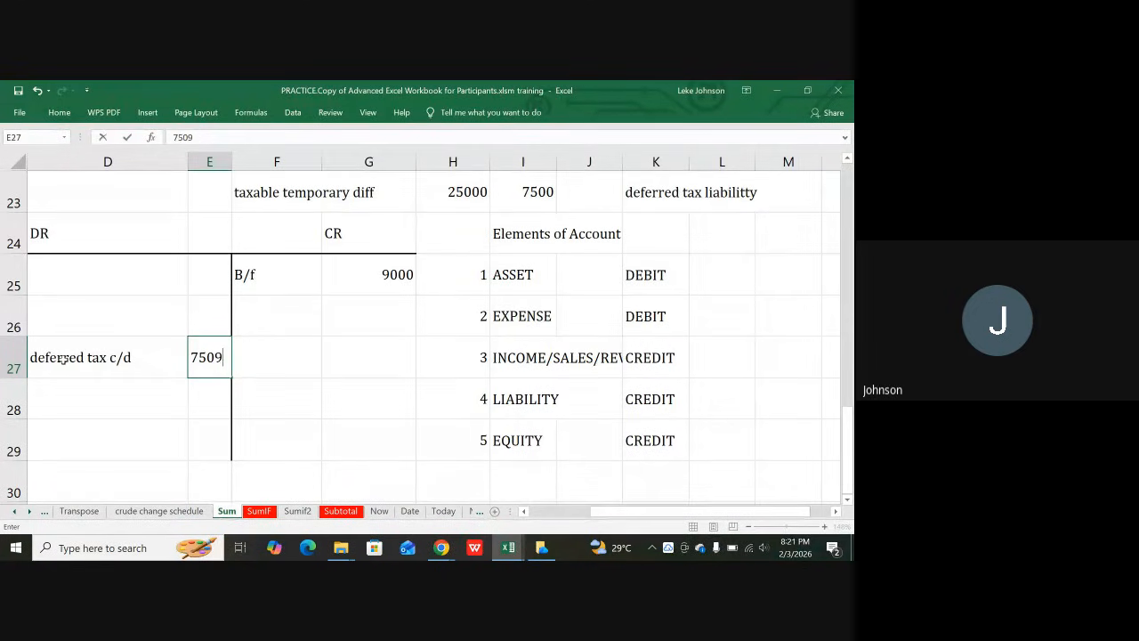
text(0)
click(279, 394)
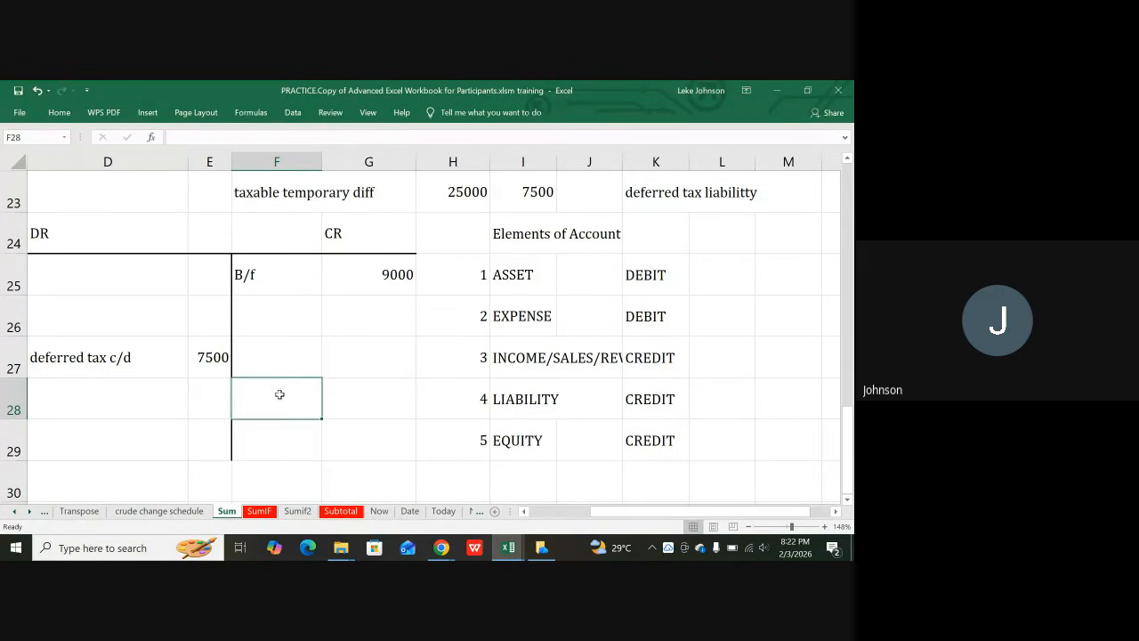
- Compare the T-account's B/f credit in G25 and c/d debit in row 27 with the trial balance figure and the temporary difference workings
scroll(492, 231, up, 1)
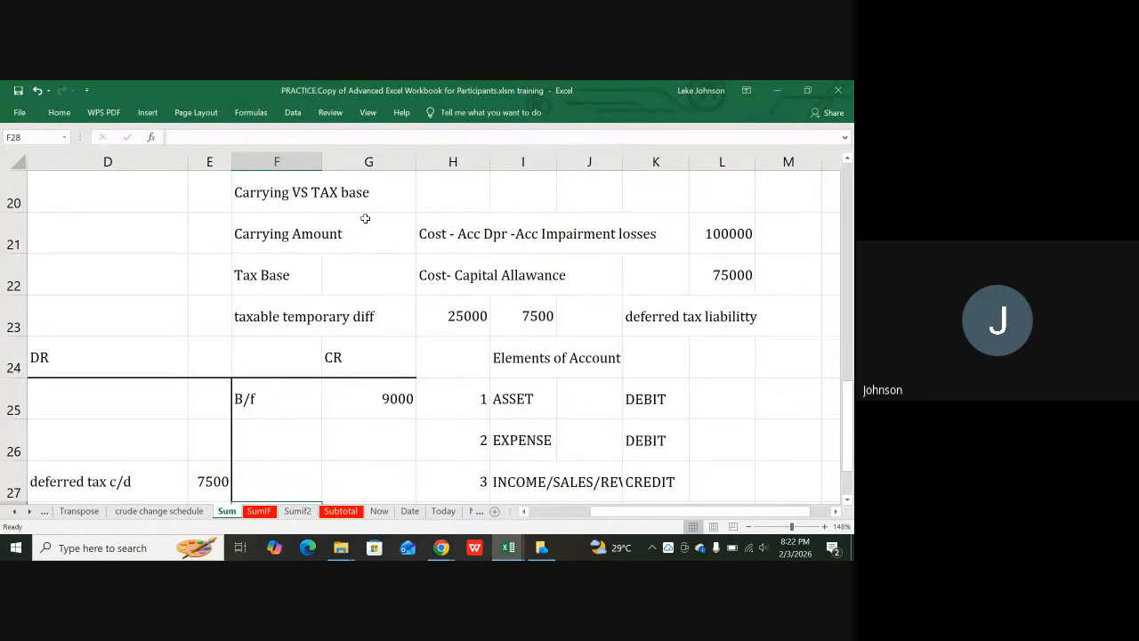
scroll(483, 214, up, 1)
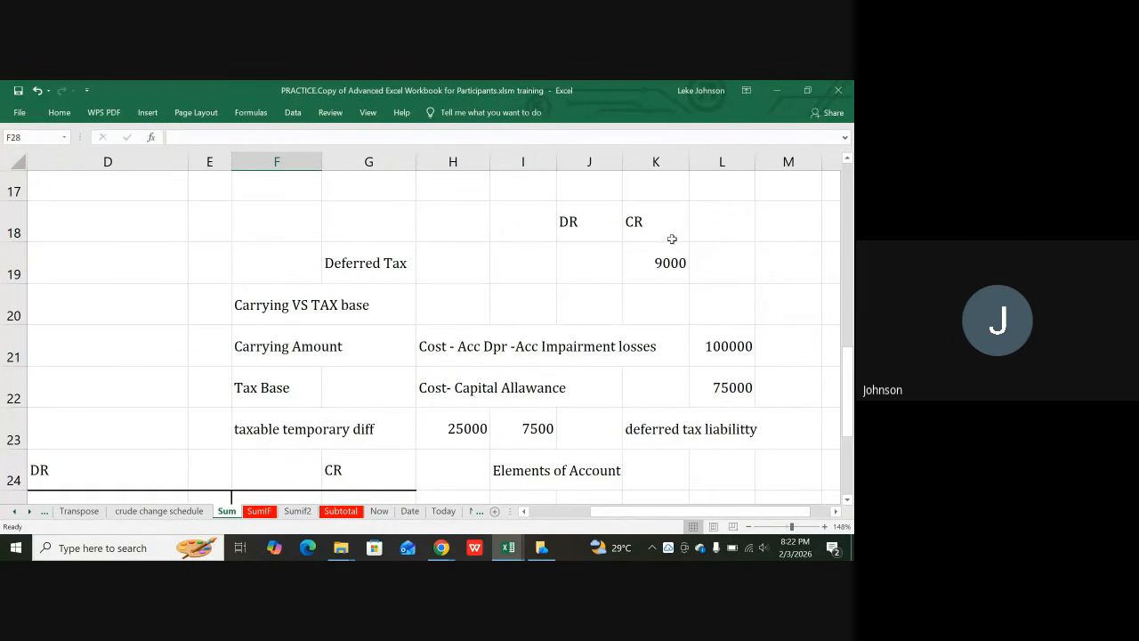
scroll(463, 358, down, 2)
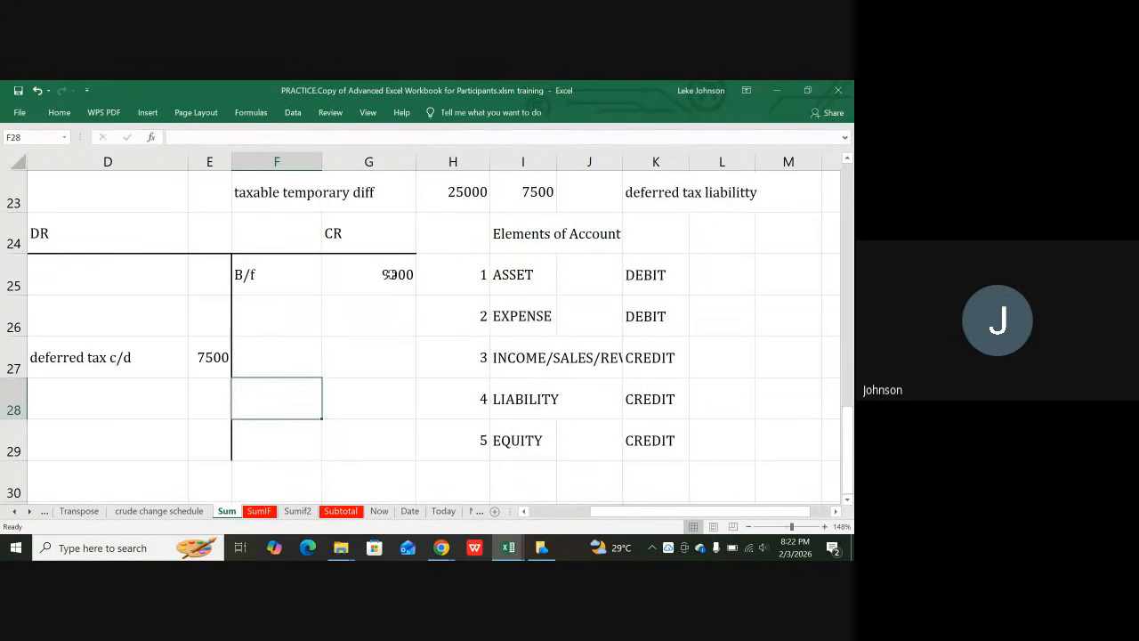
click(395, 277)
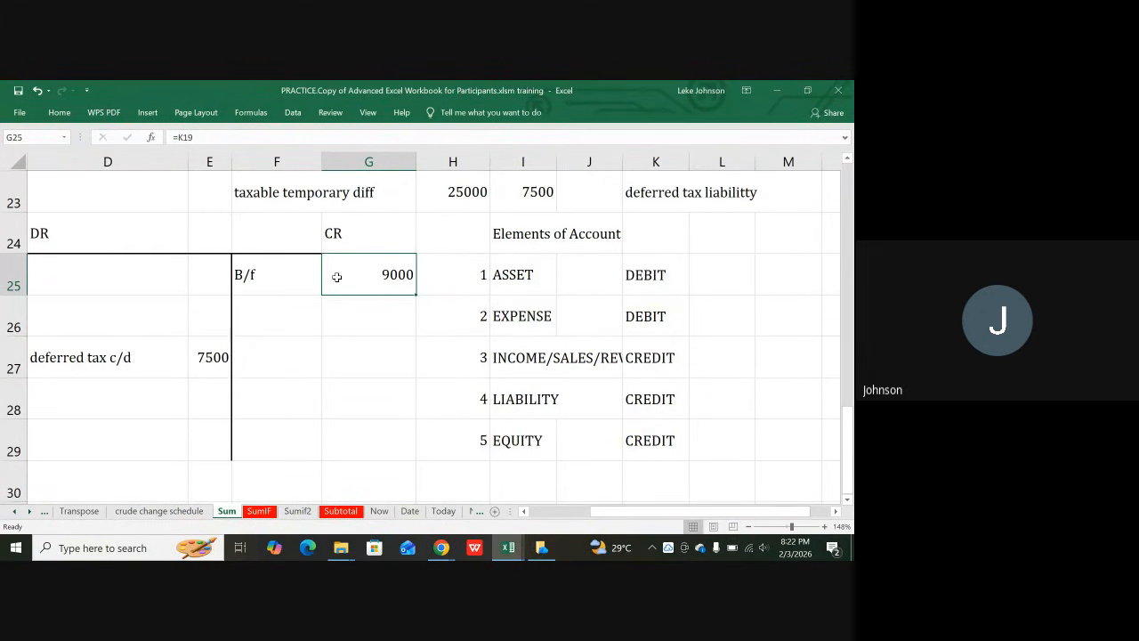
scroll(472, 257, up, 2)
scroll(557, 254, down, 2)
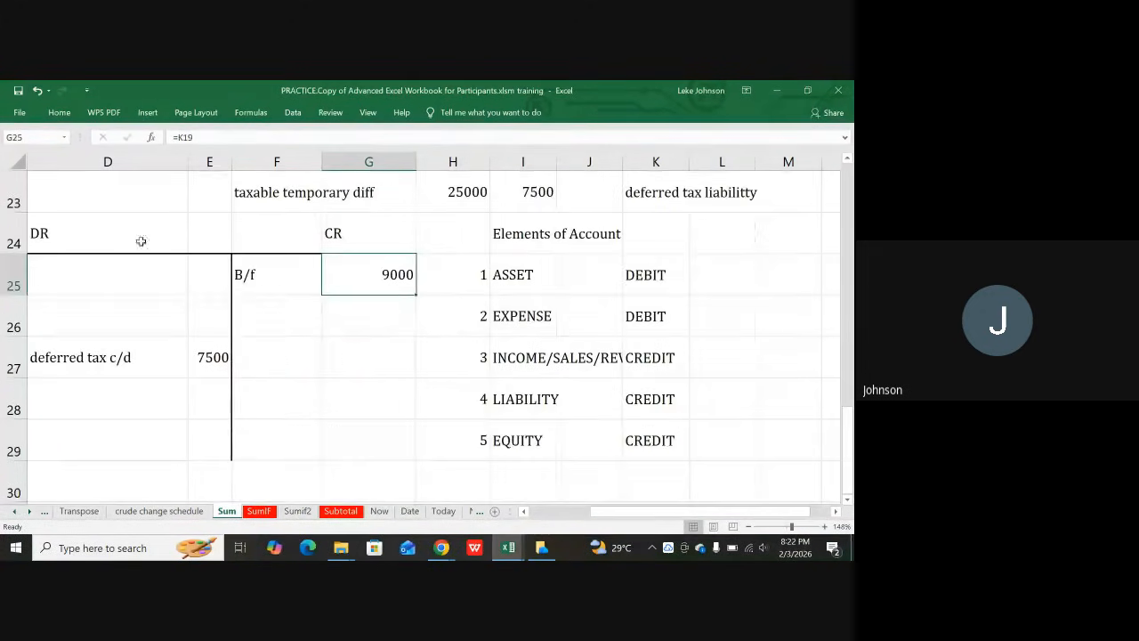
click(39, 283)
scroll(655, 335, up, 1)
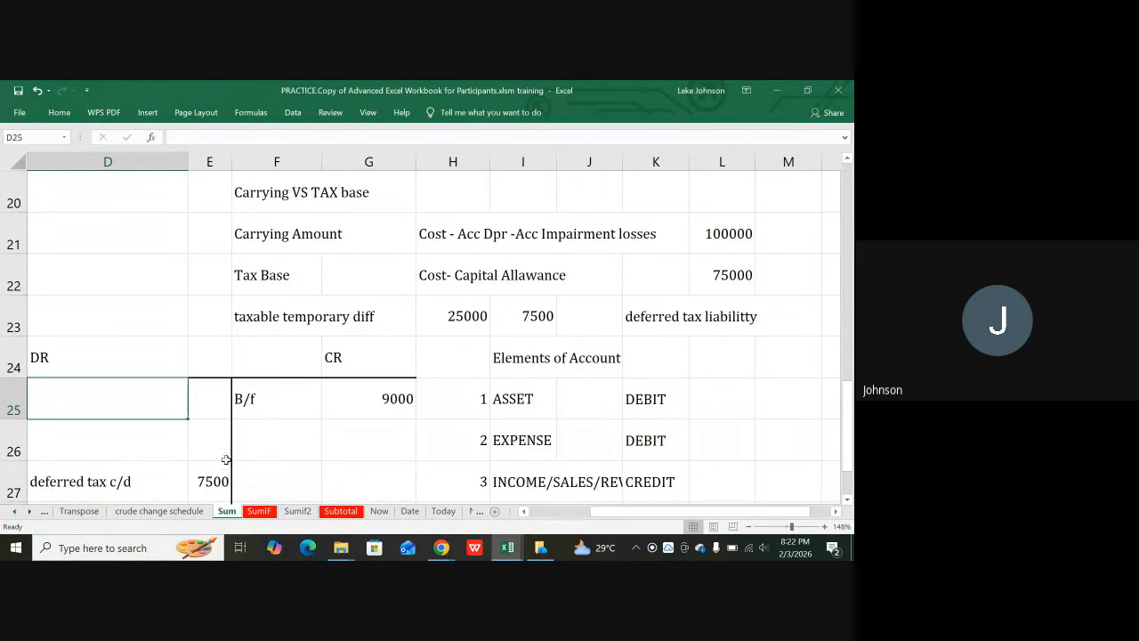
click(210, 485)
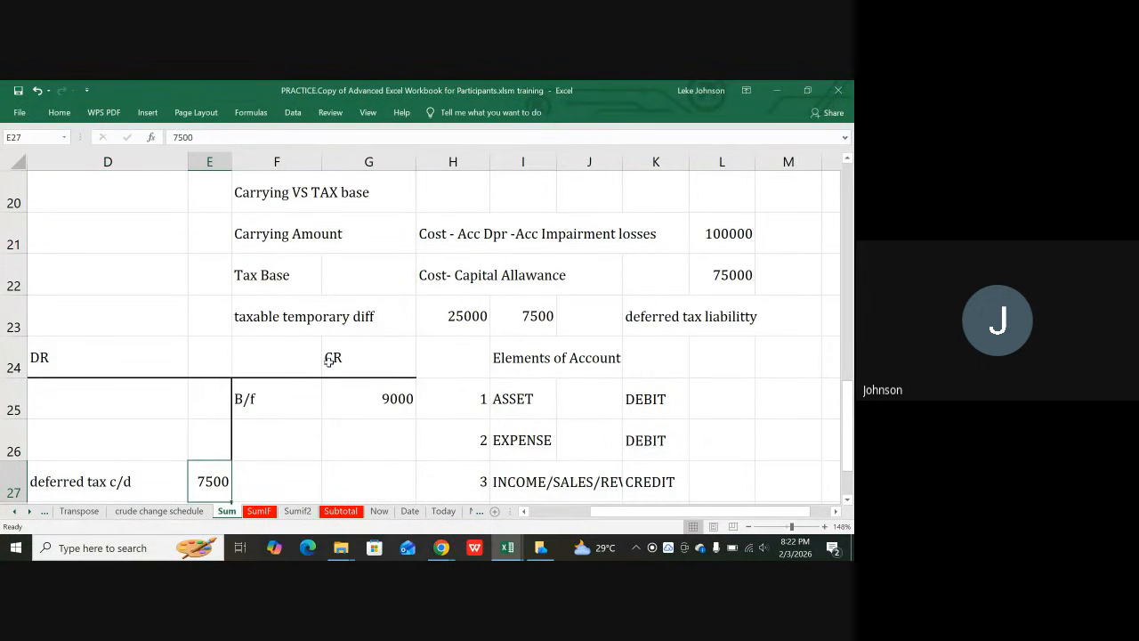
click(376, 476)
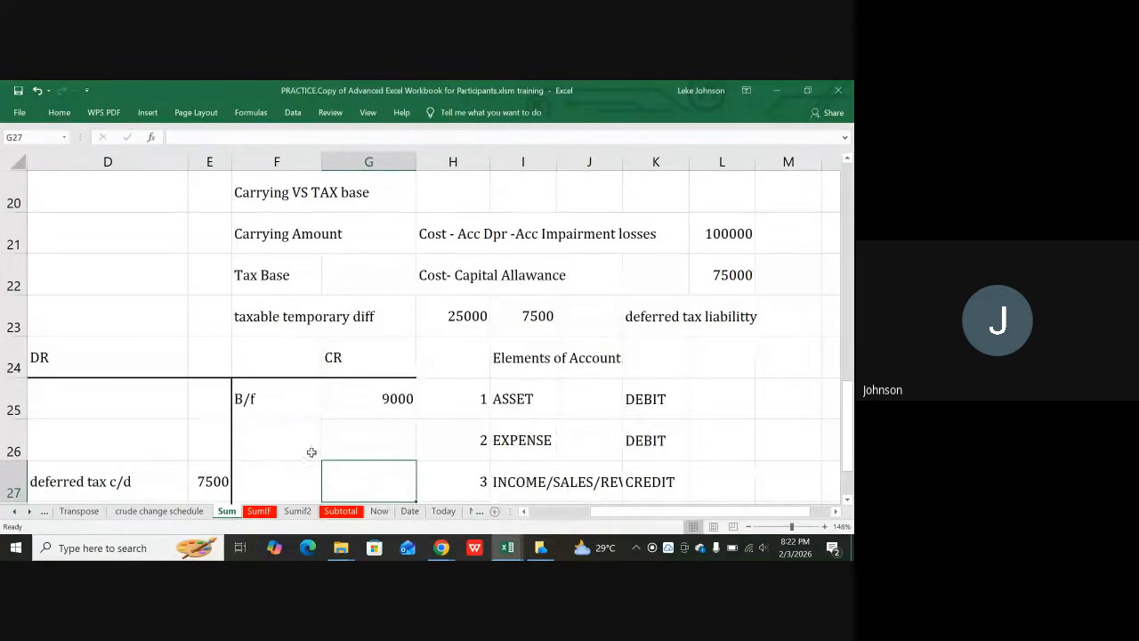
click(184, 478)
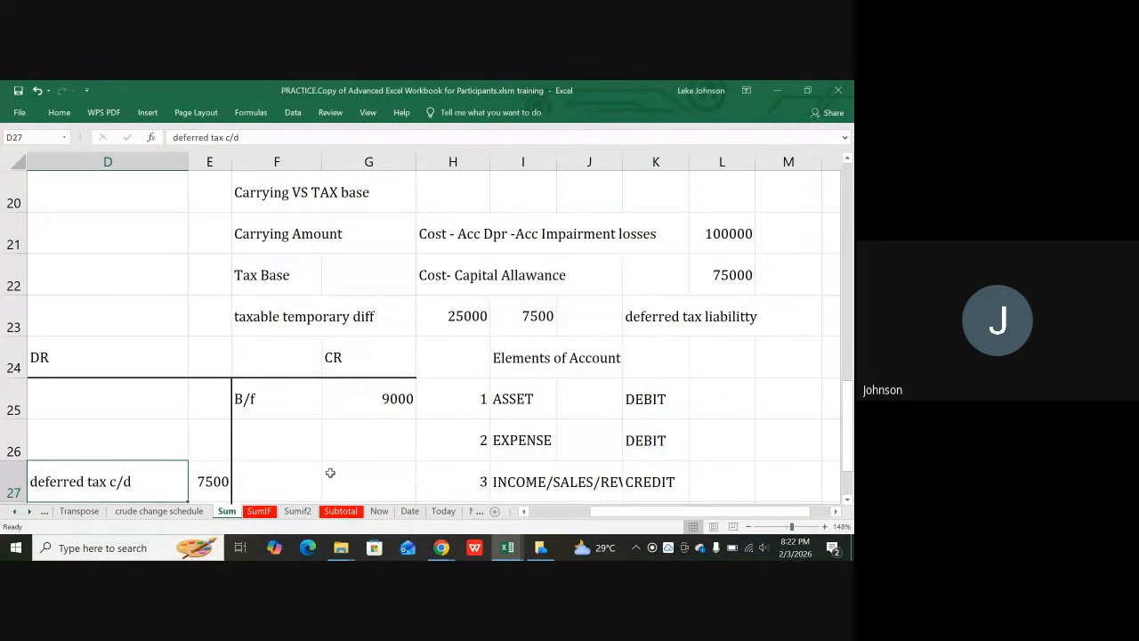
- Total the credit side of the T-account in G29 with a SUM of G25:G28
scroll(330, 472, down, 1)
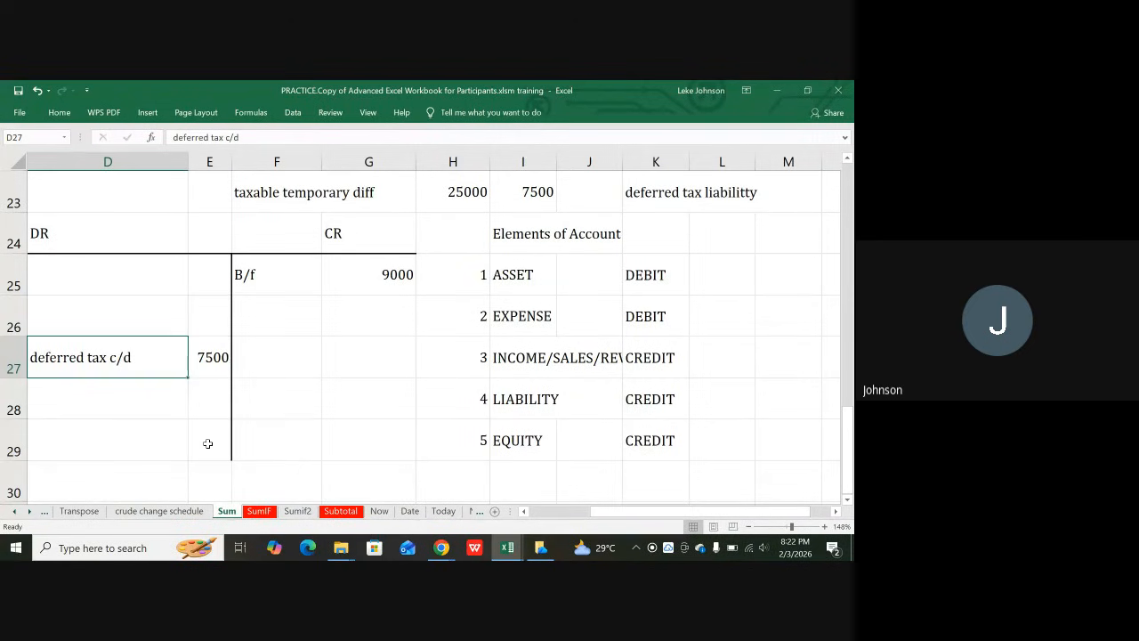
click(207, 443)
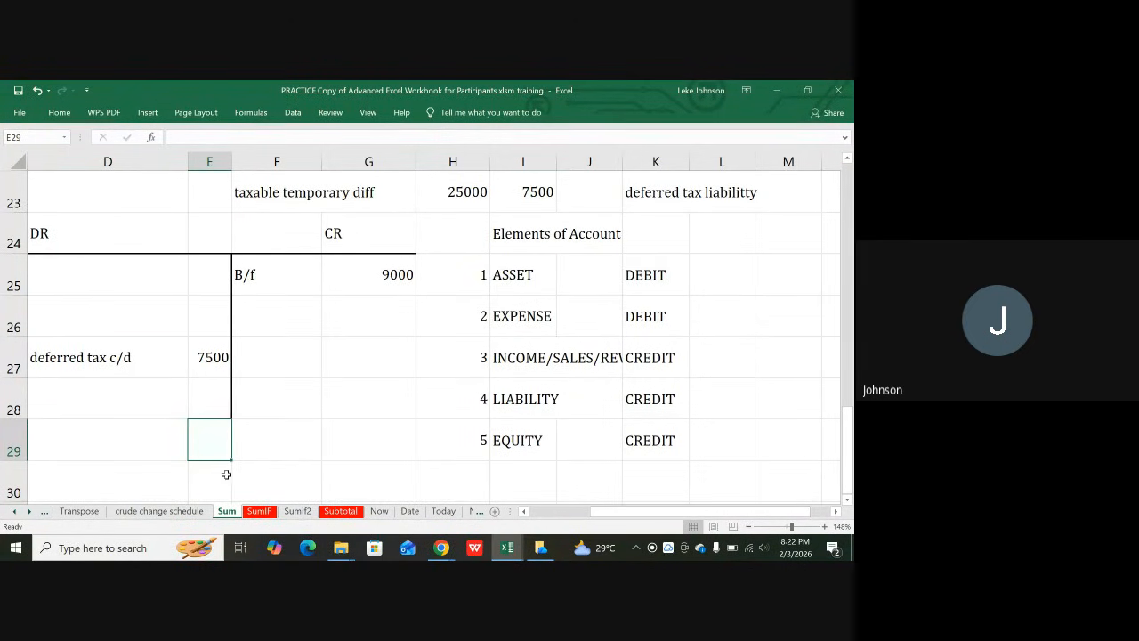
click(386, 447)
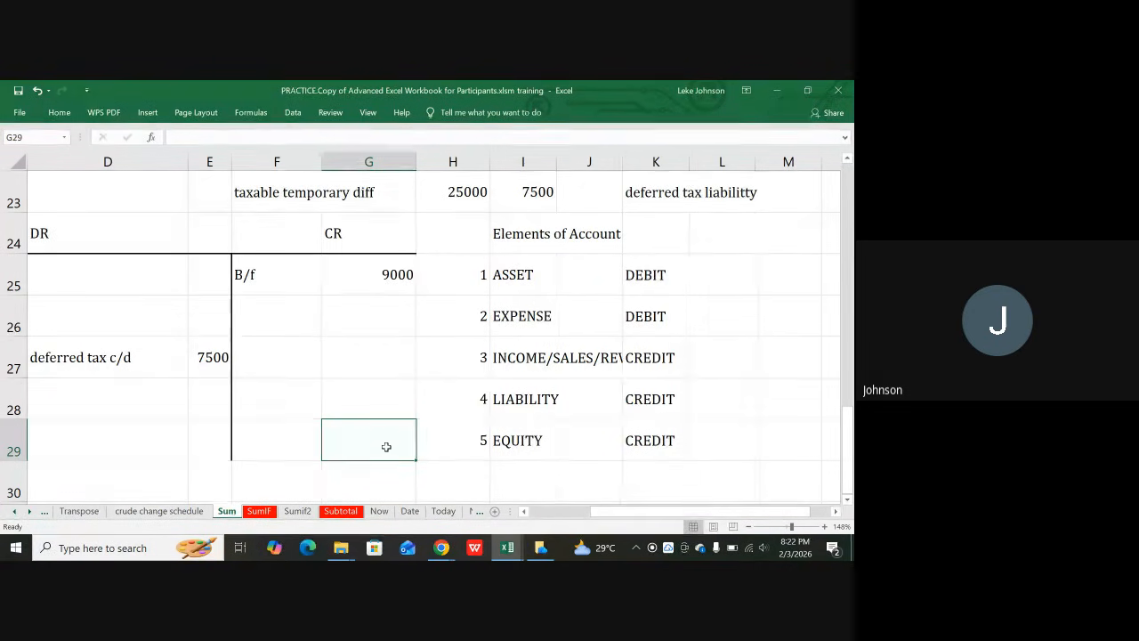
key(alt)
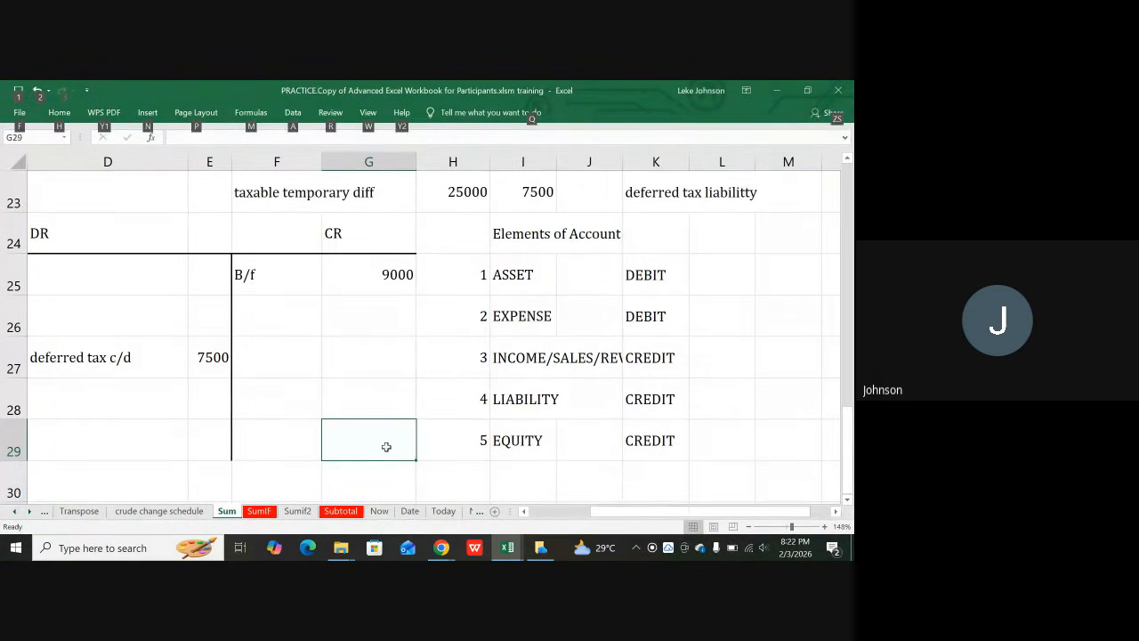
key(alt+equal)
key(Return)
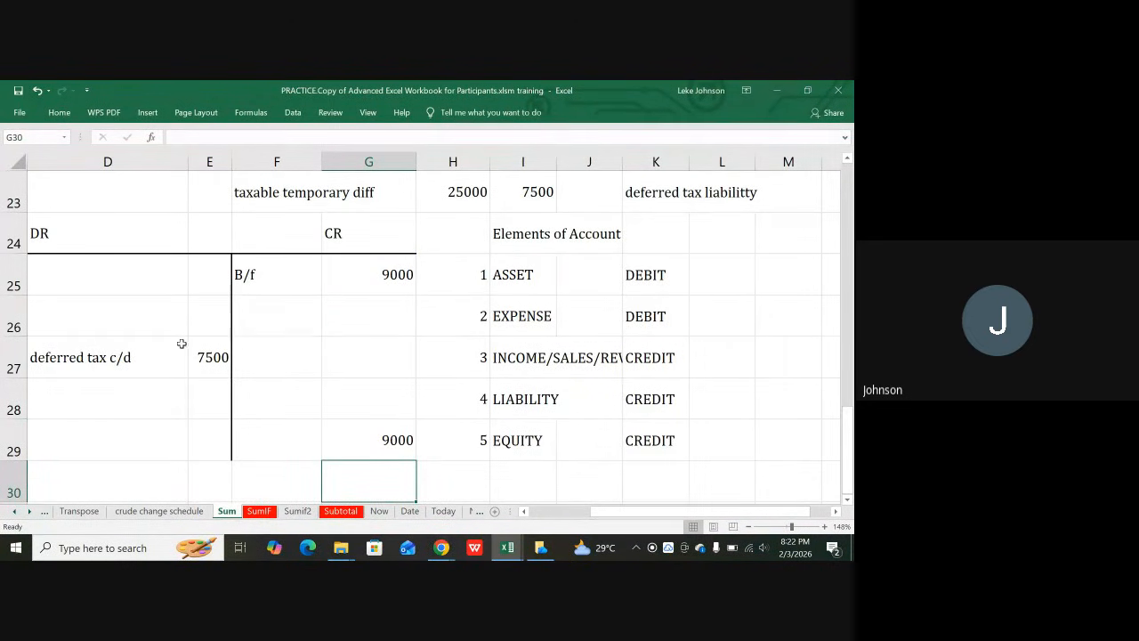
- Set the debit side total in E29 equal to the credit total with the formula =G29
click(198, 440)
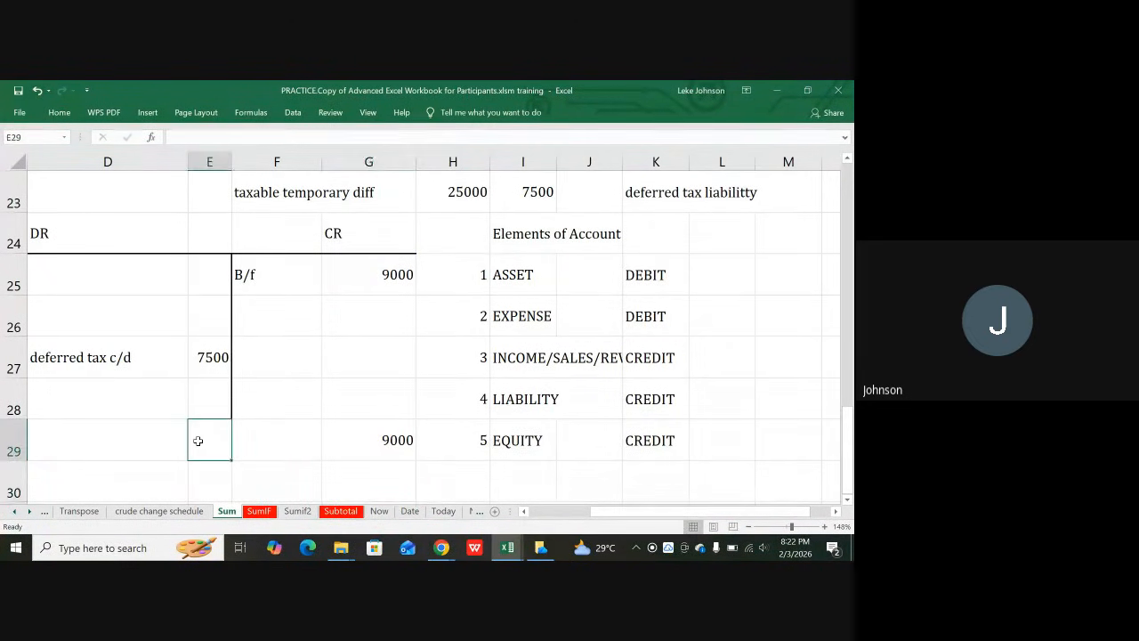
text(=)
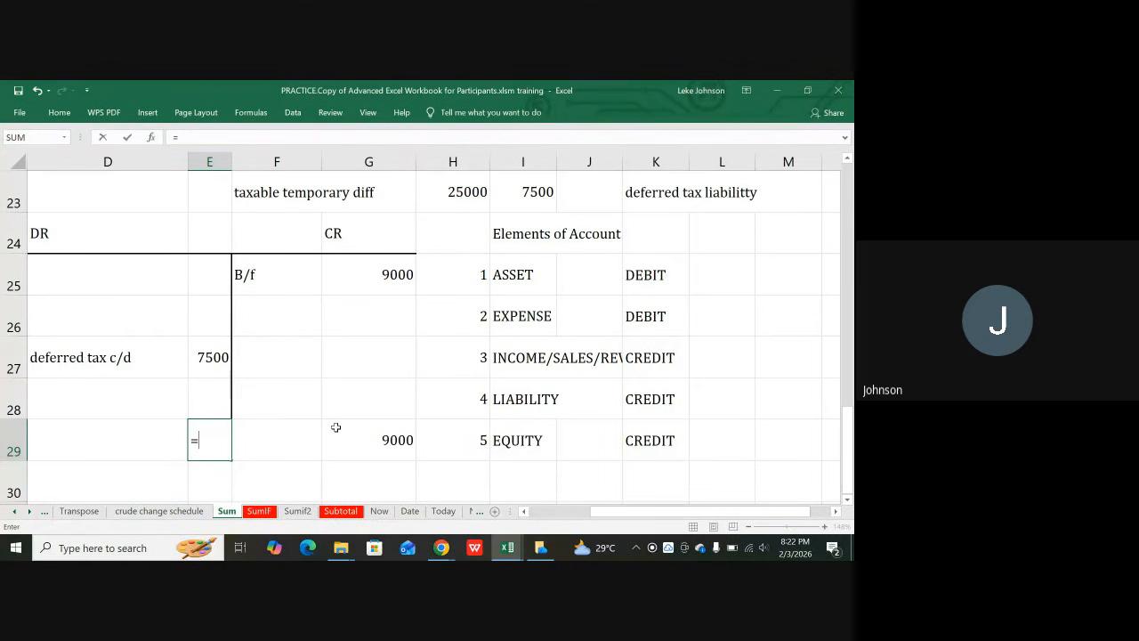
click(354, 436)
key(Return)
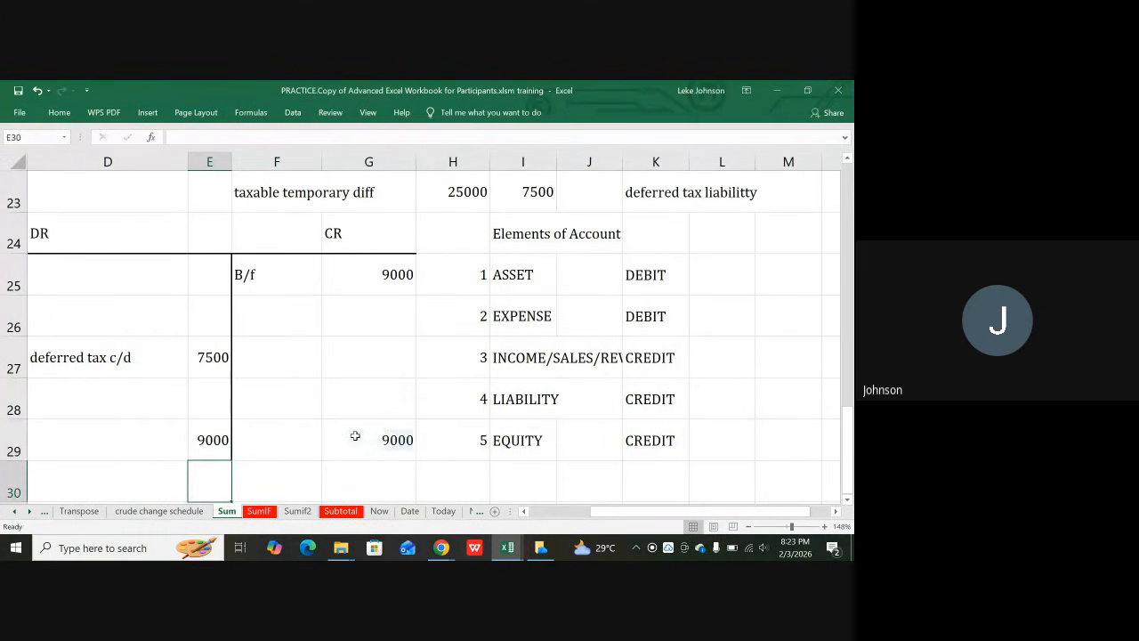
- Apply a top and thick bottom border to the T-account totals in E29 and G29
click(209, 357)
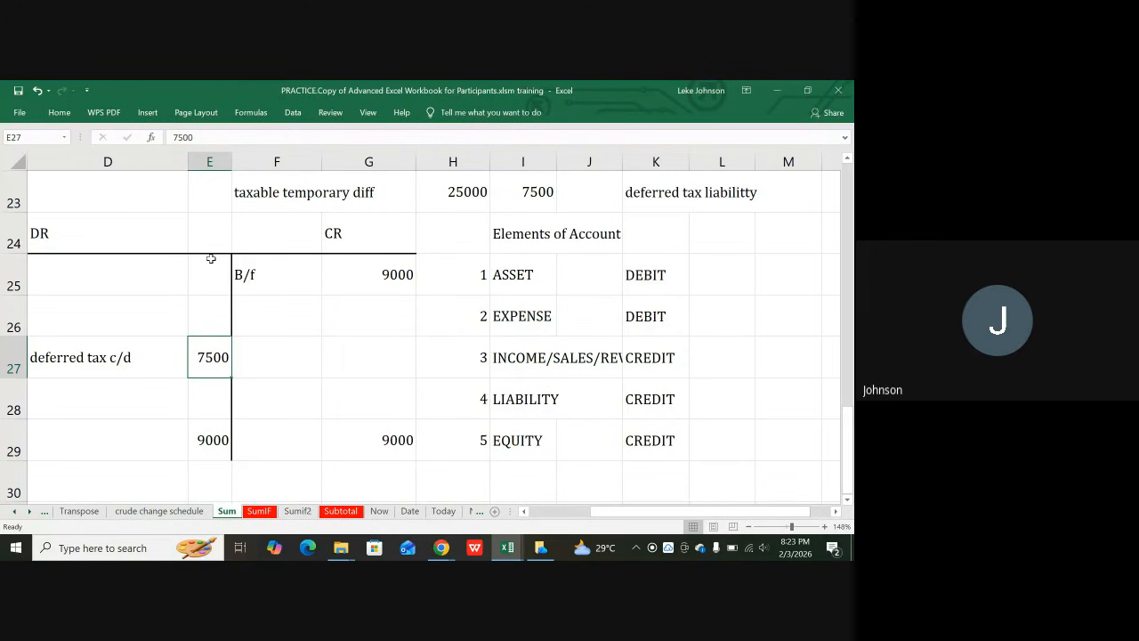
click(206, 426)
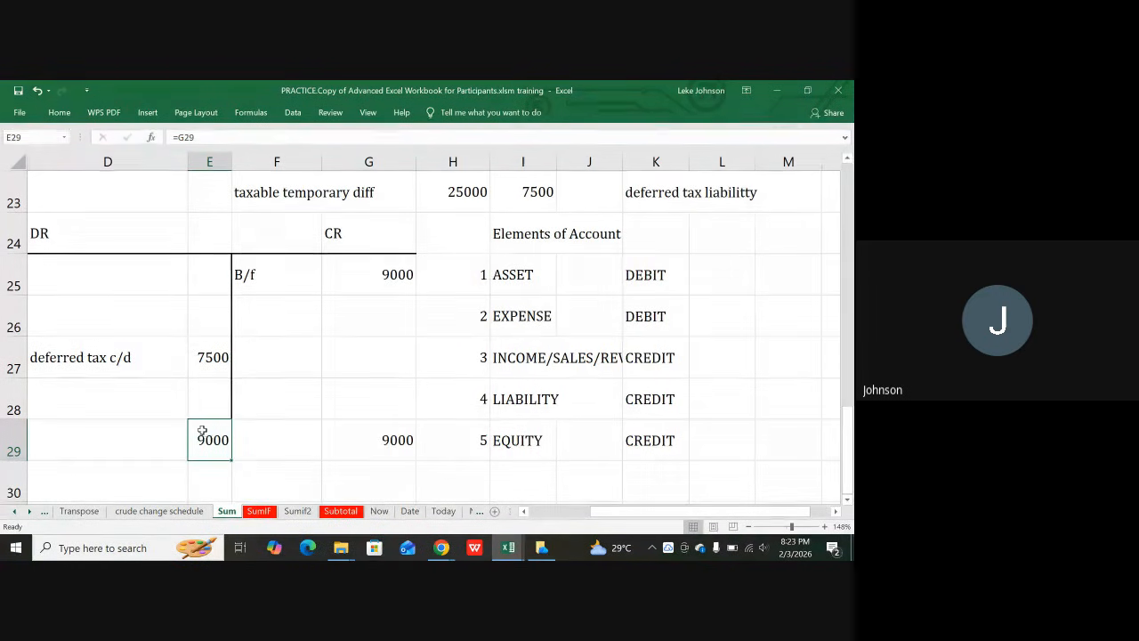
click(148, 112)
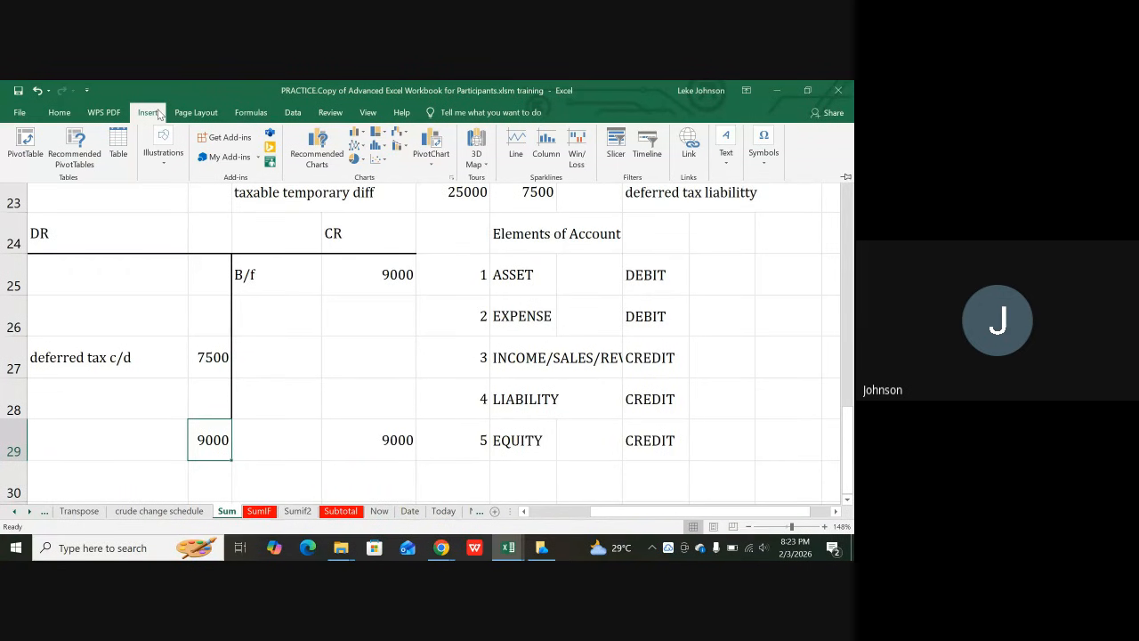
click(60, 112)
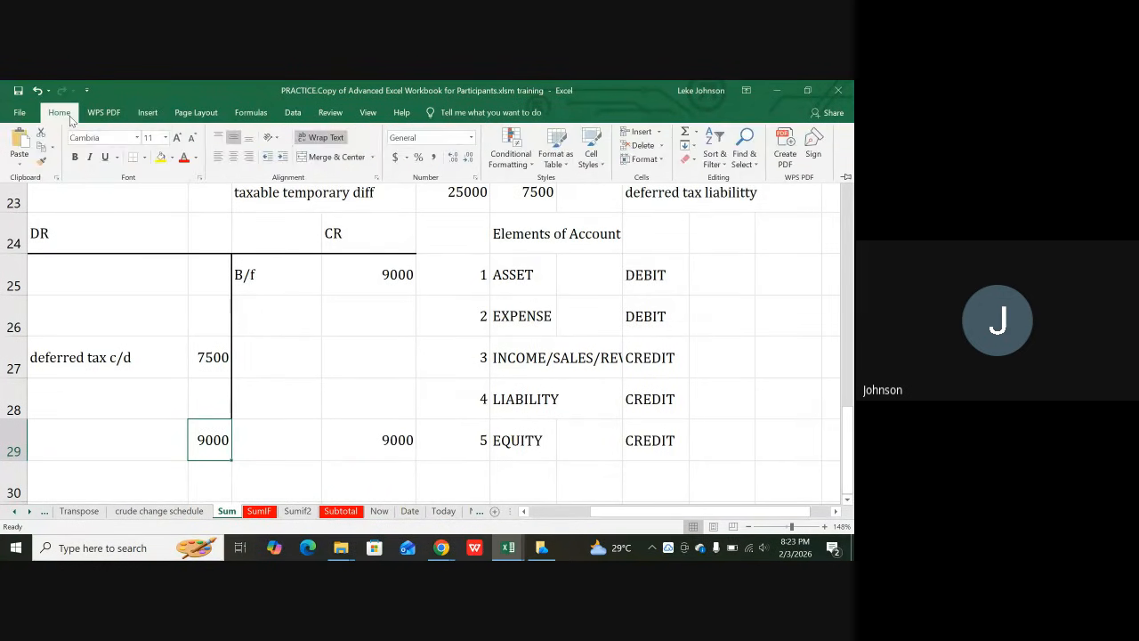
click(146, 157)
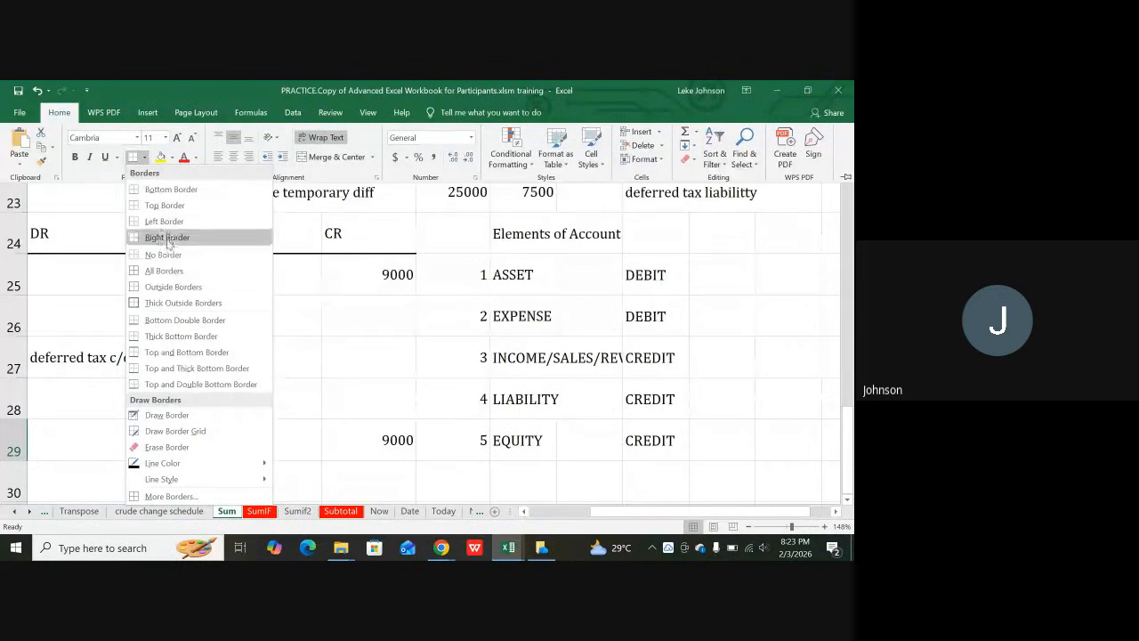
click(150, 370)
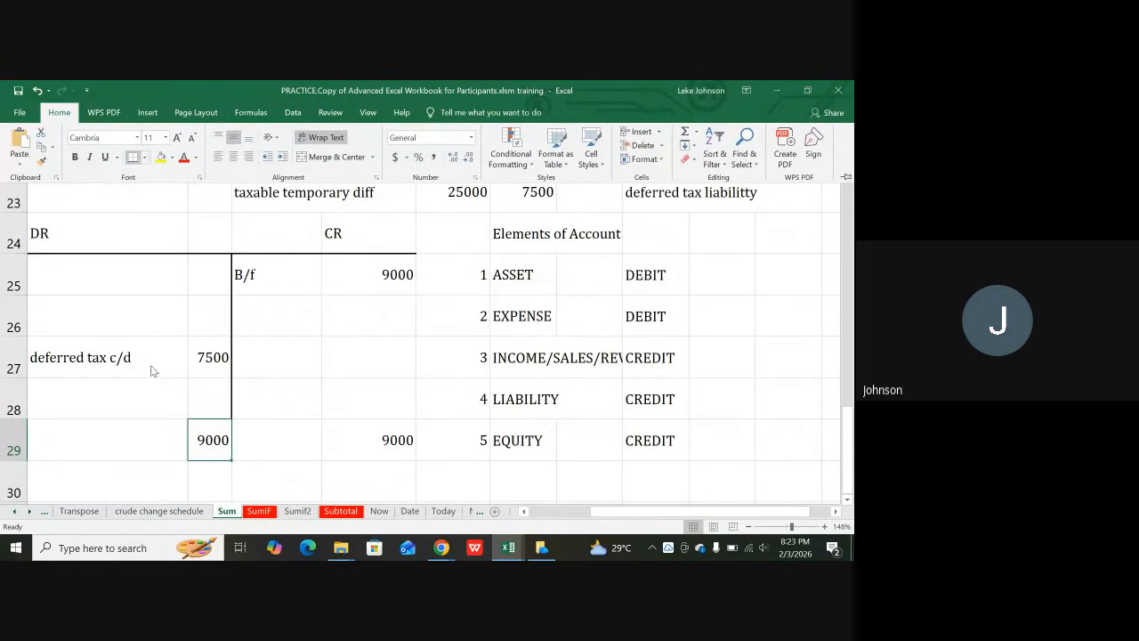
click(388, 441)
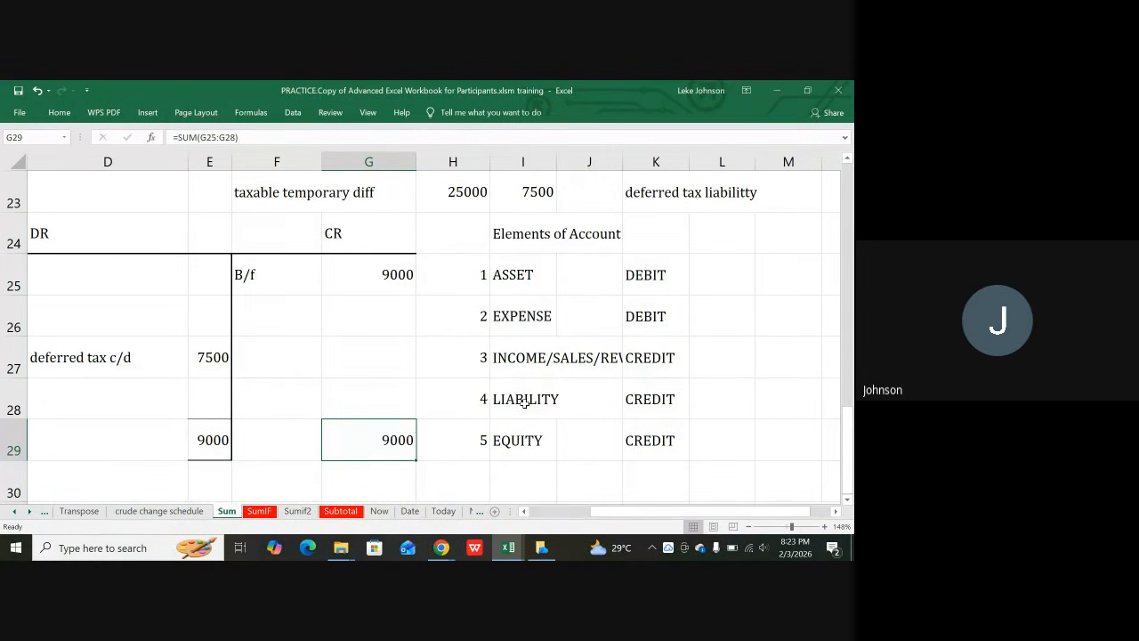
click(272, 383)
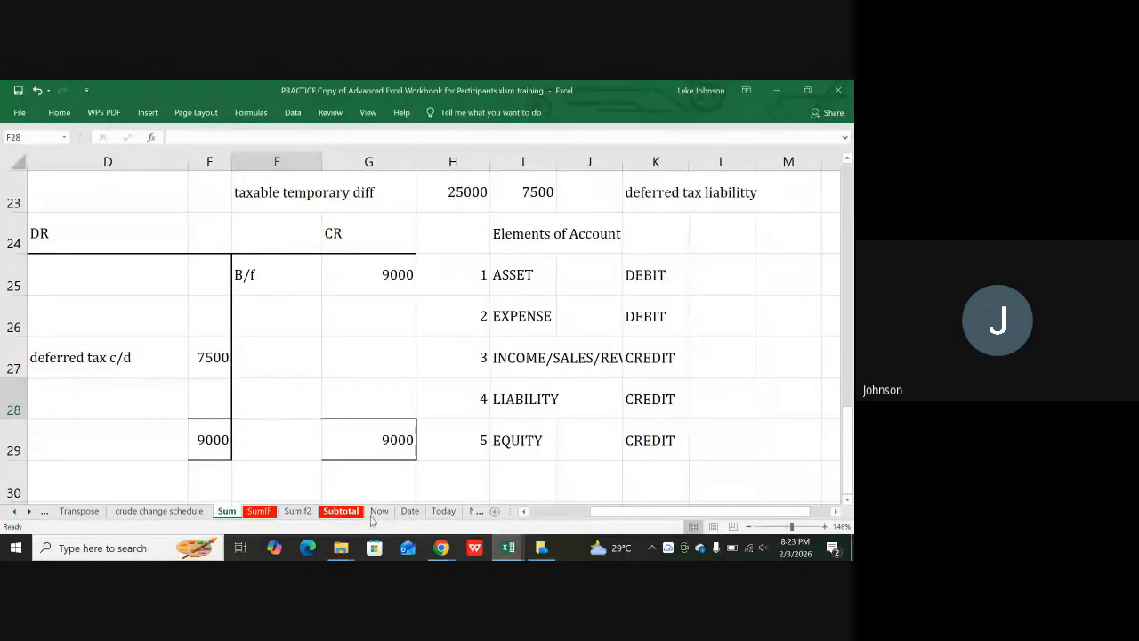
click(343, 510)
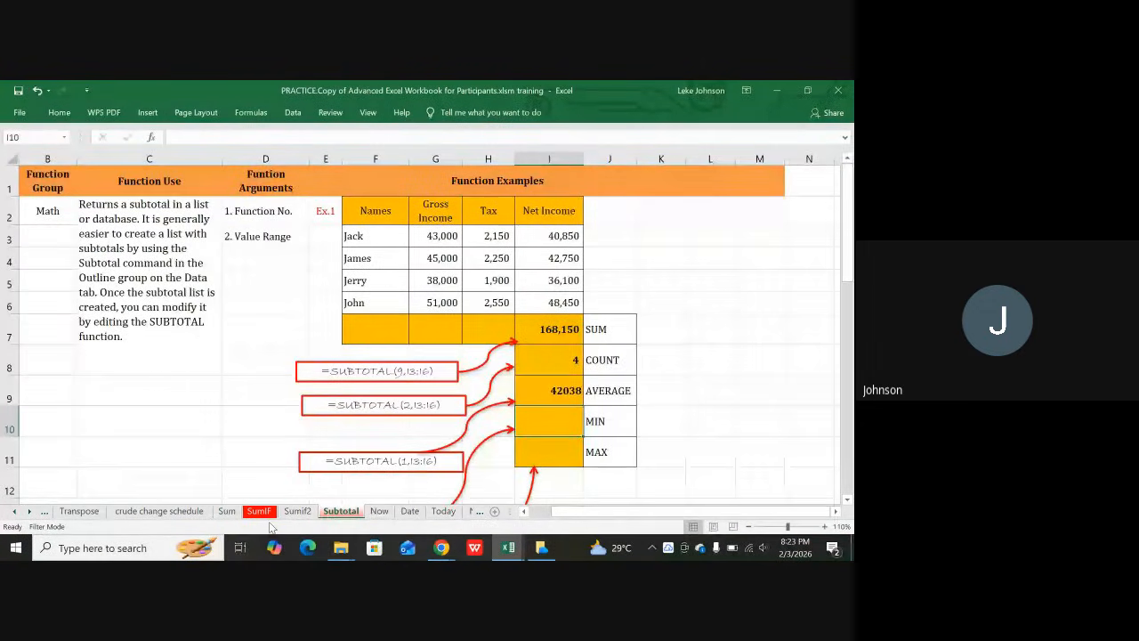
click(233, 515)
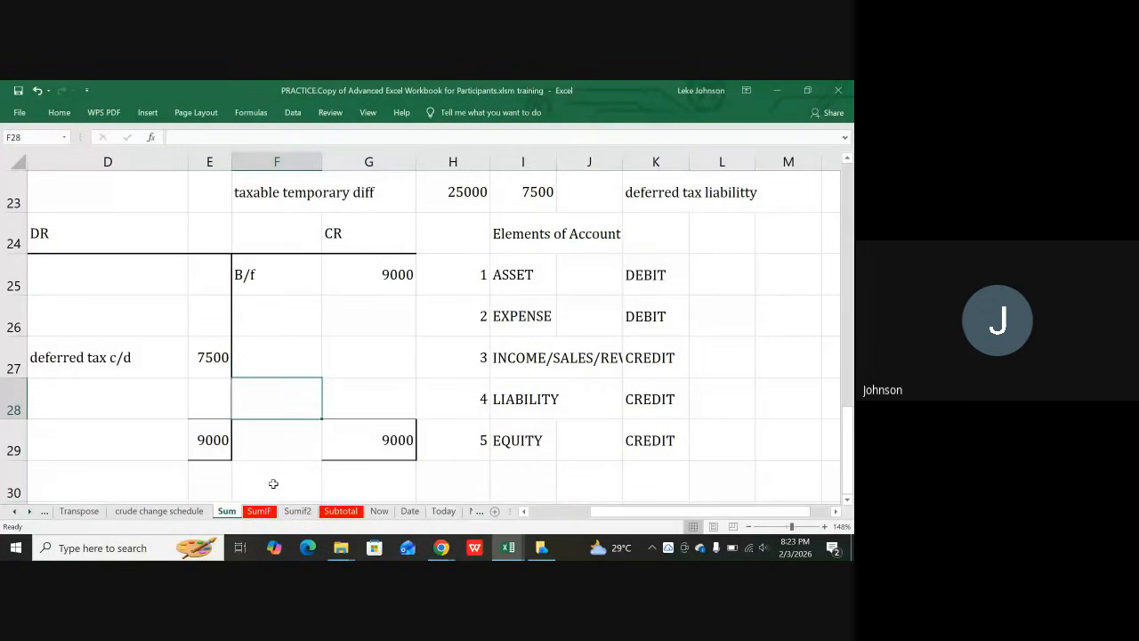
click(359, 374)
scroll(295, 450, down, 1)
click(284, 425)
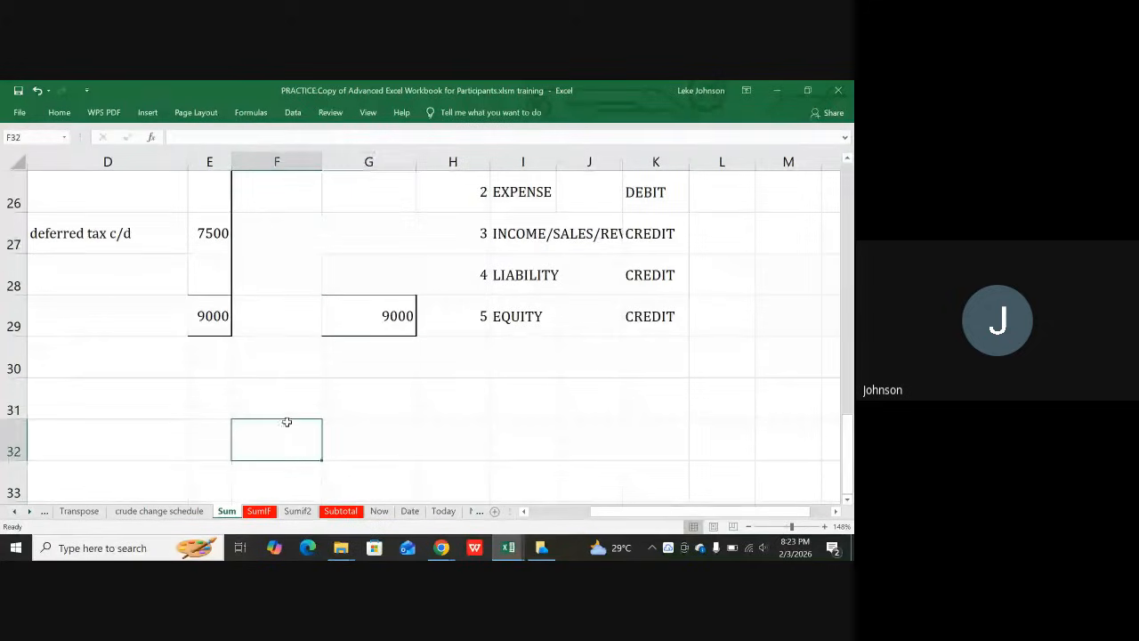
- Compare the T-account totals in E29 and G29, and review the debit entries in E25:E28 against the deferred tax workings above
click(206, 322)
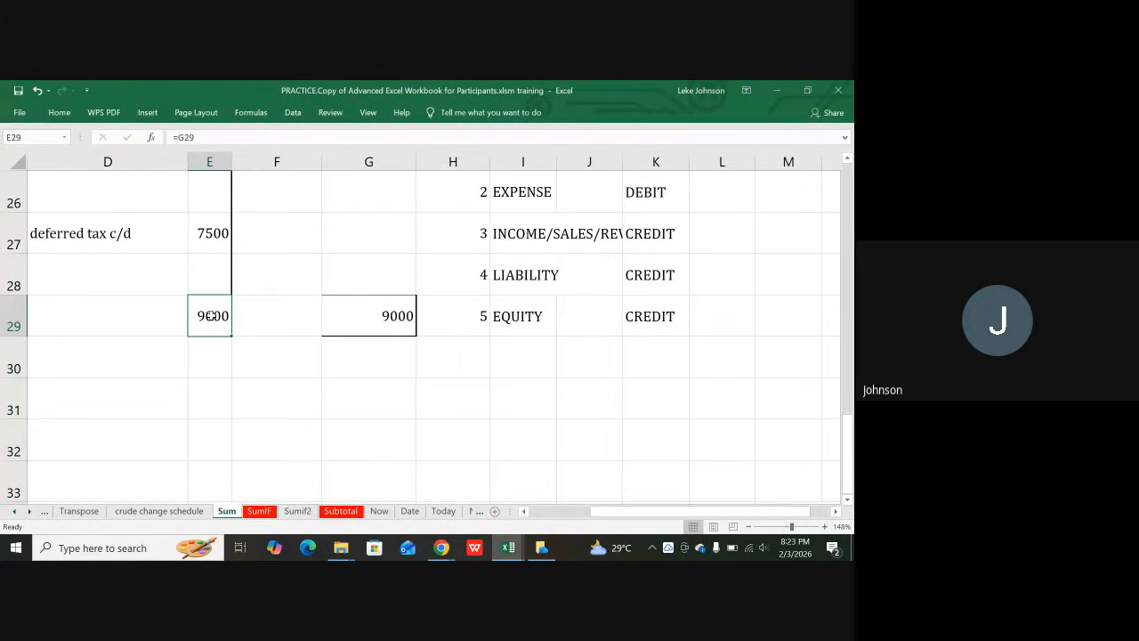
click(202, 342)
click(201, 388)
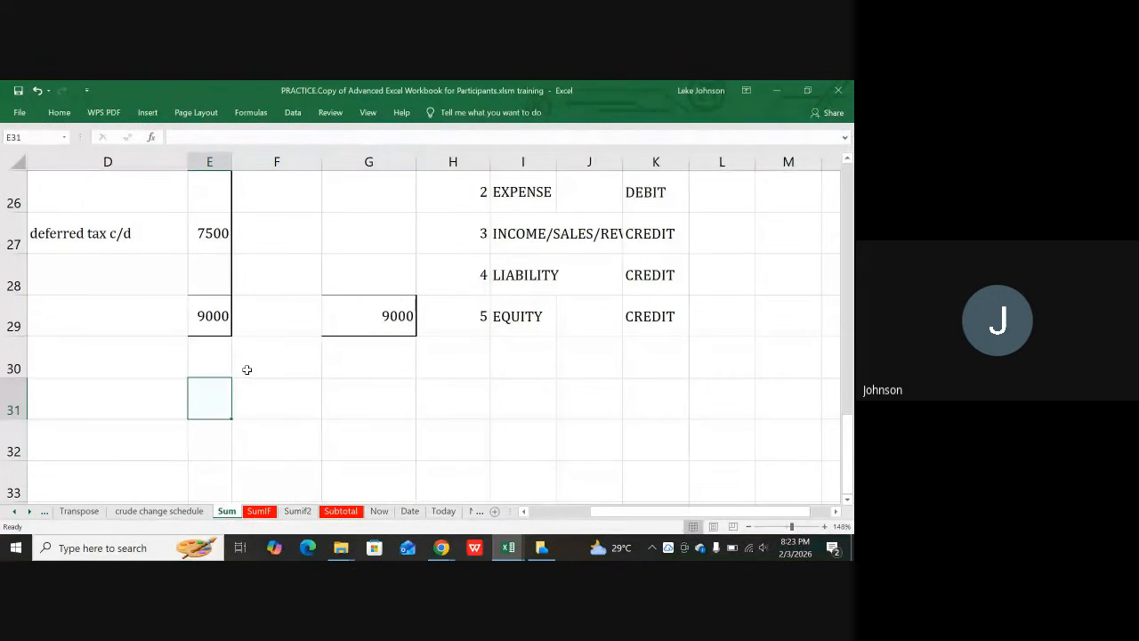
click(213, 316)
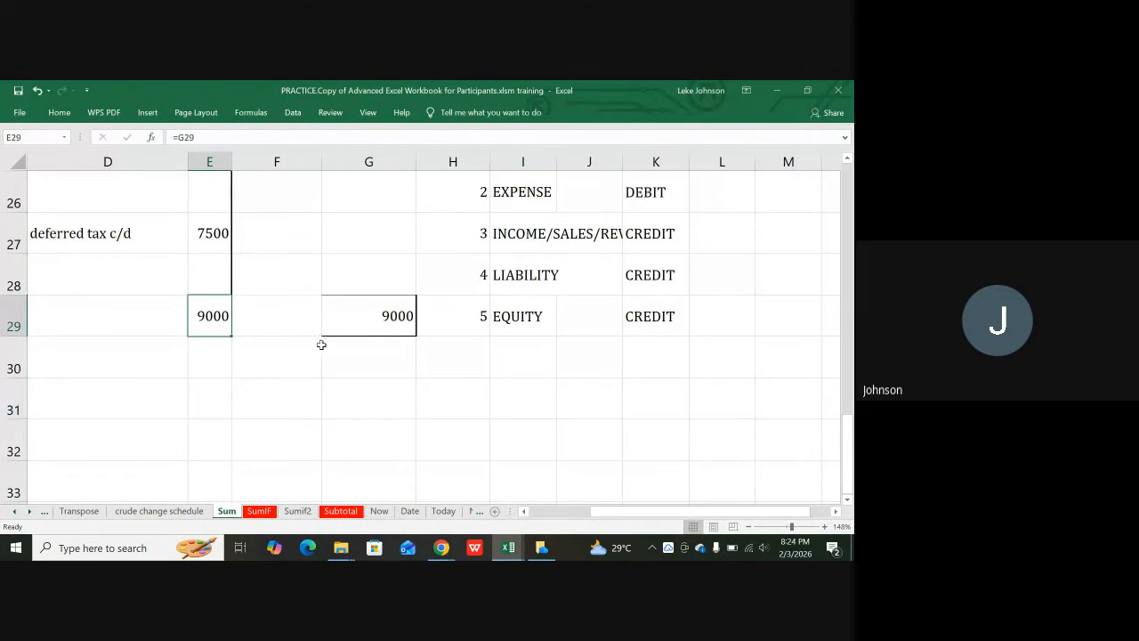
click(383, 315)
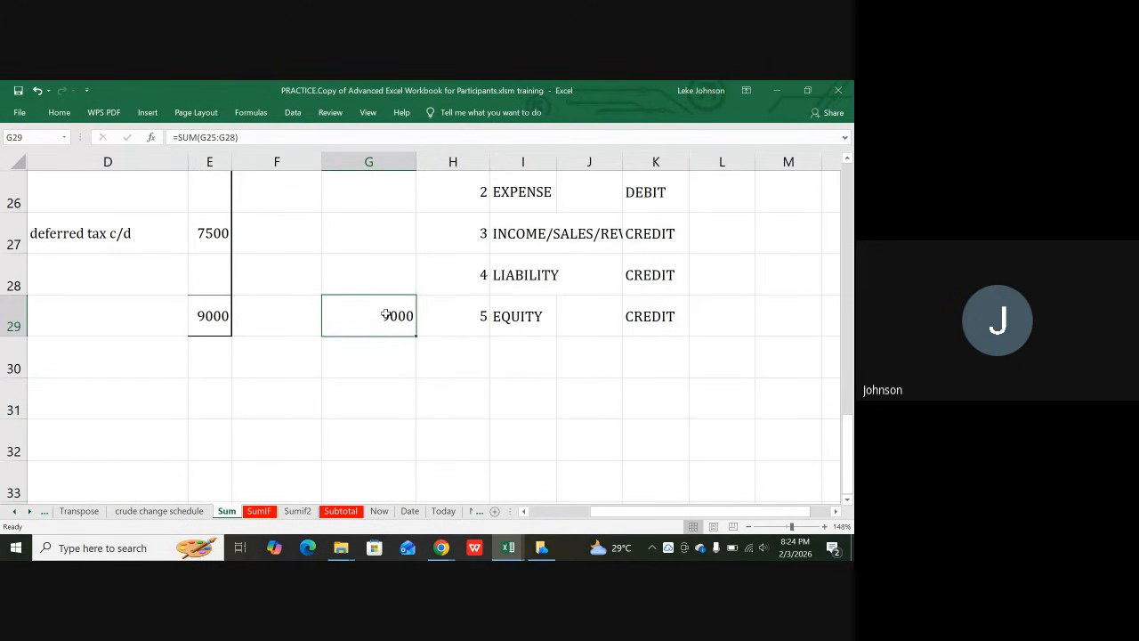
click(243, 357)
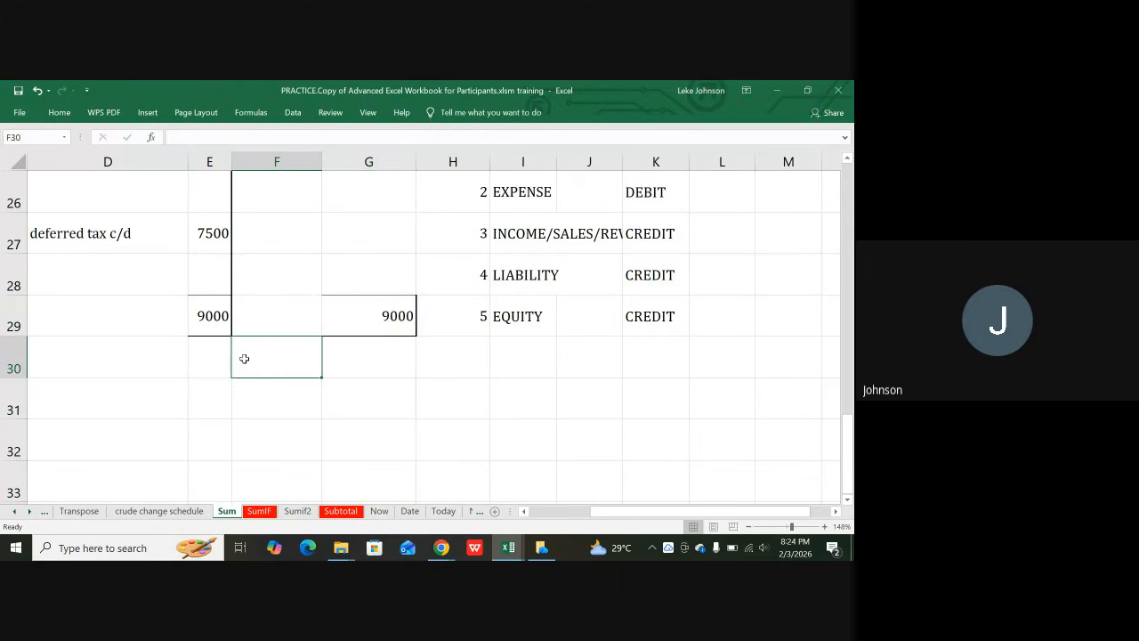
click(392, 318)
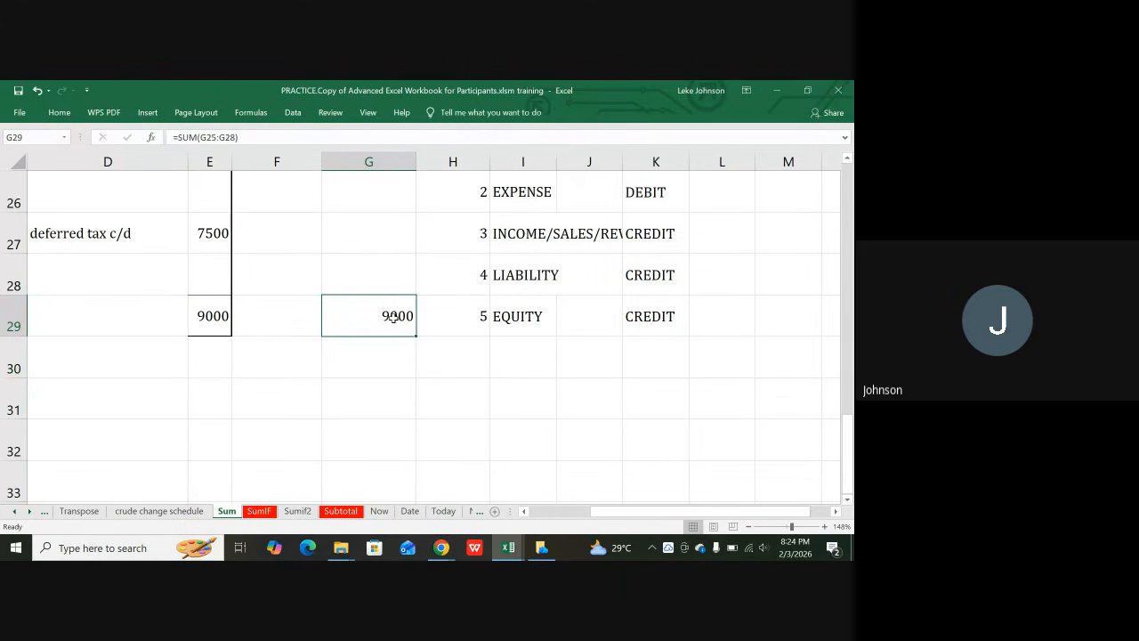
click(210, 313)
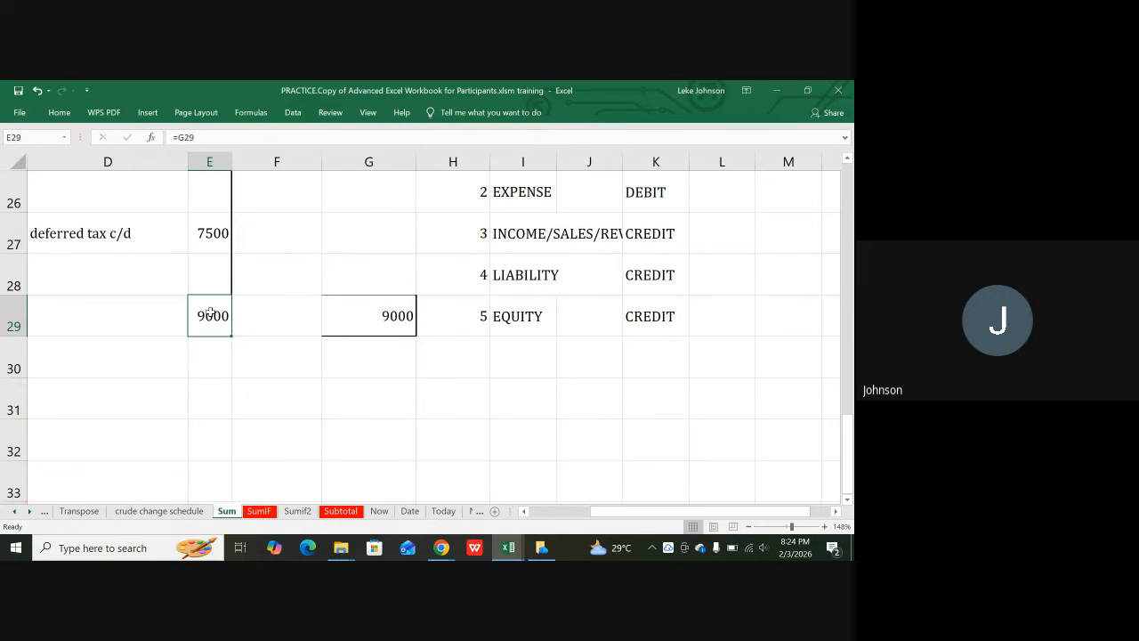
click(375, 318)
click(212, 322)
click(356, 321)
scroll(212, 271, up, 2)
scroll(211, 284, down, 2)
scroll(207, 213, up, 1)
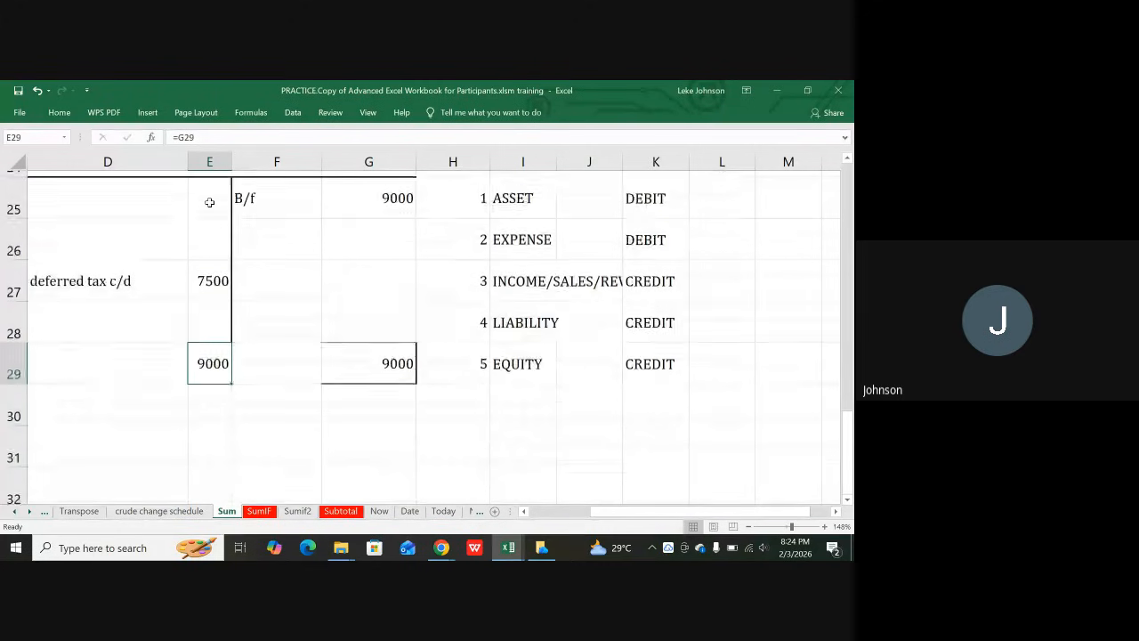
scroll(209, 202, up, 2)
drag(211, 272, 203, 392)
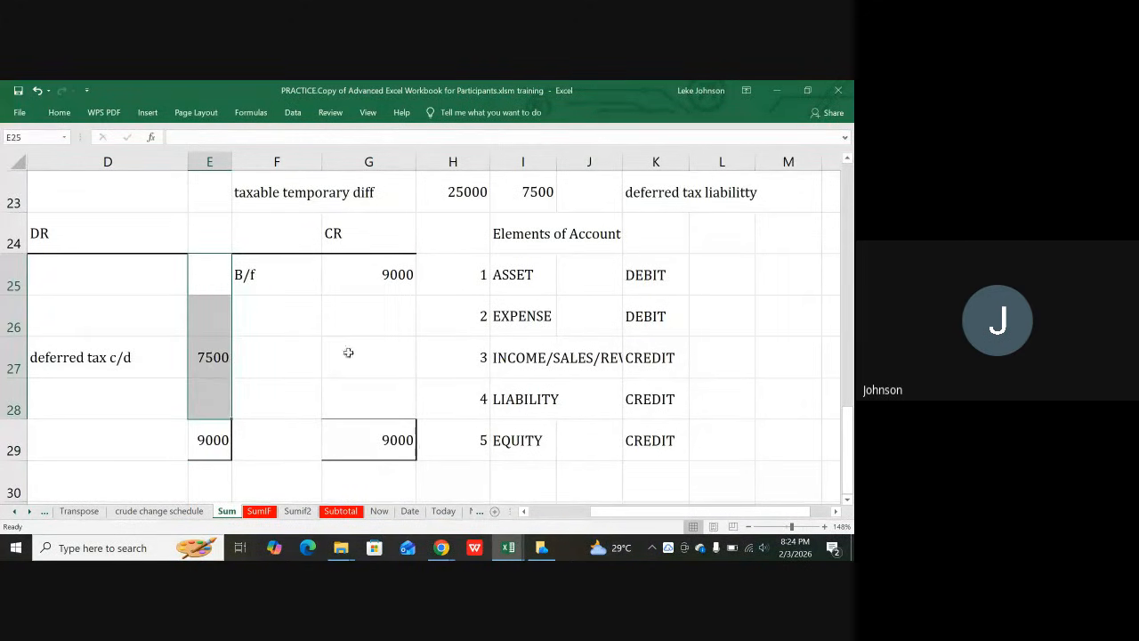
scroll(464, 337, up, 3)
scroll(464, 338, up, 2)
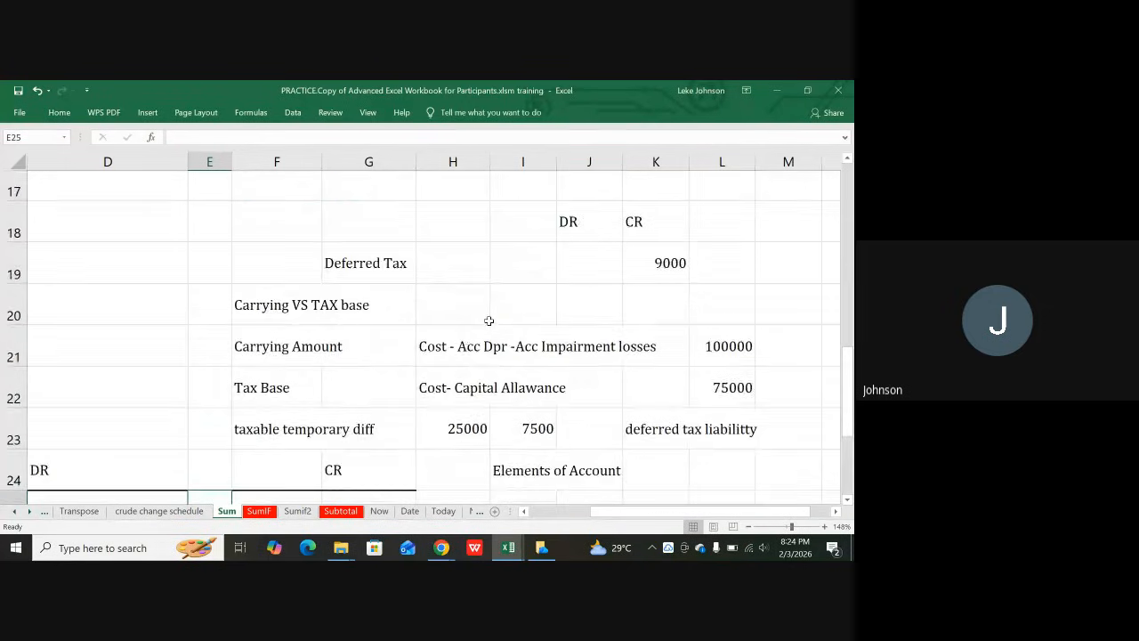
scroll(430, 395, down, 3)
- Label cell D28 on the debit side of the T-account as "Bal figure"
click(213, 384)
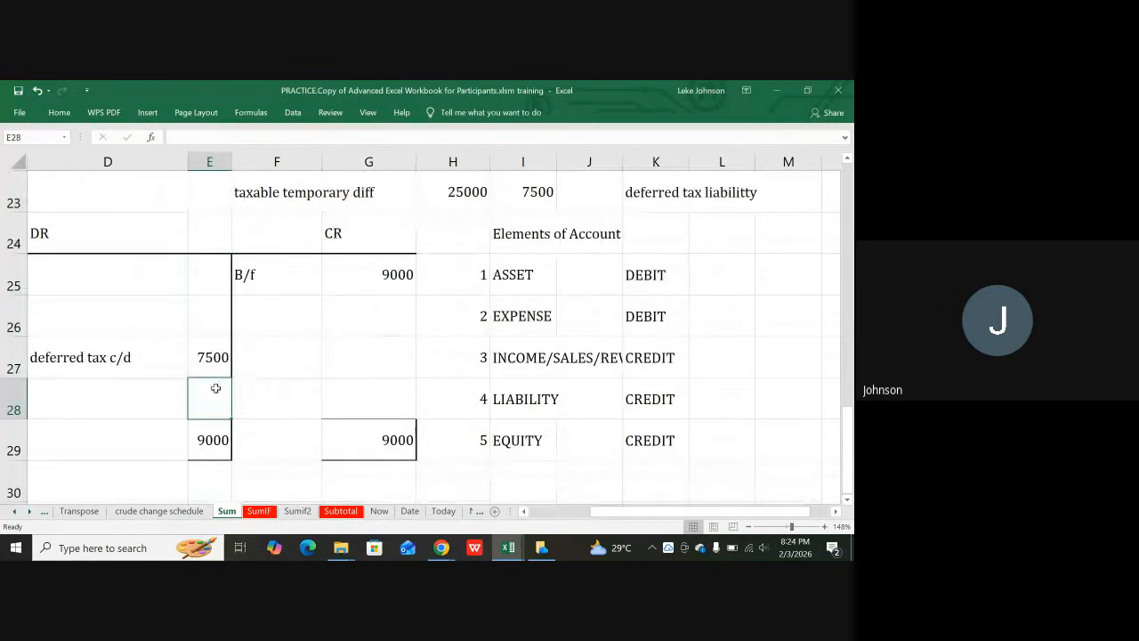
click(69, 400)
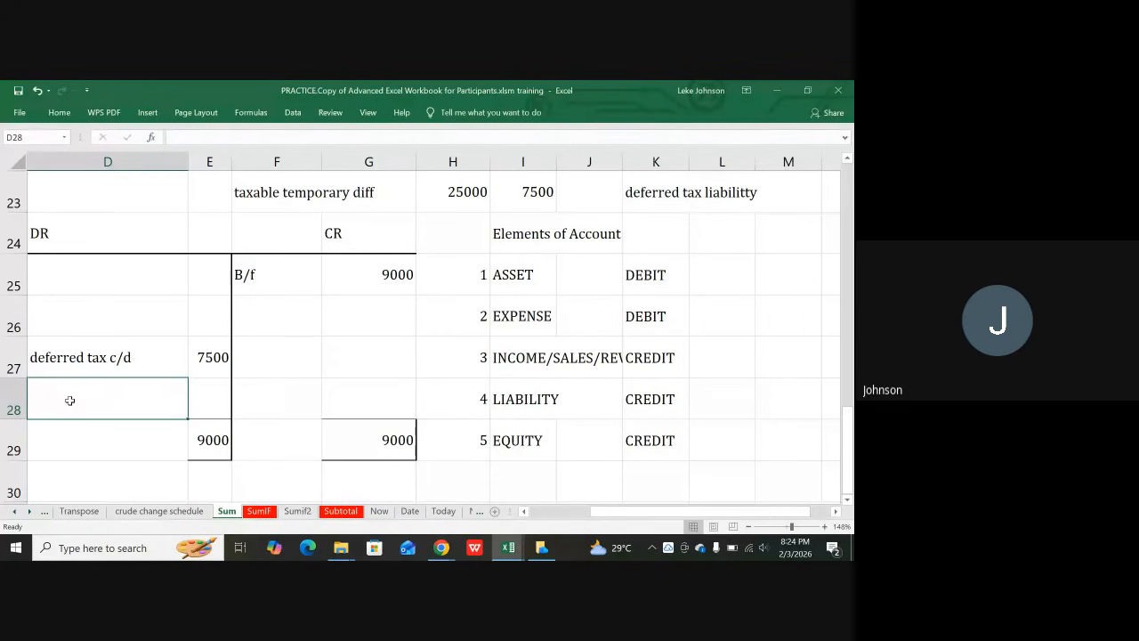
text(B)
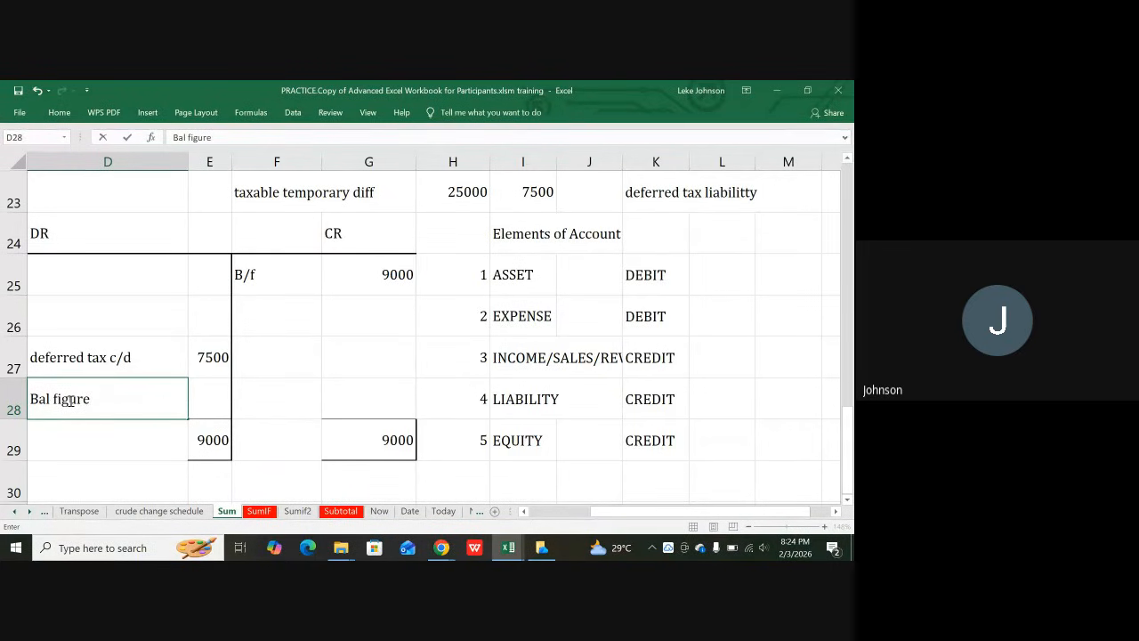
text(al figure)
key(Tab)
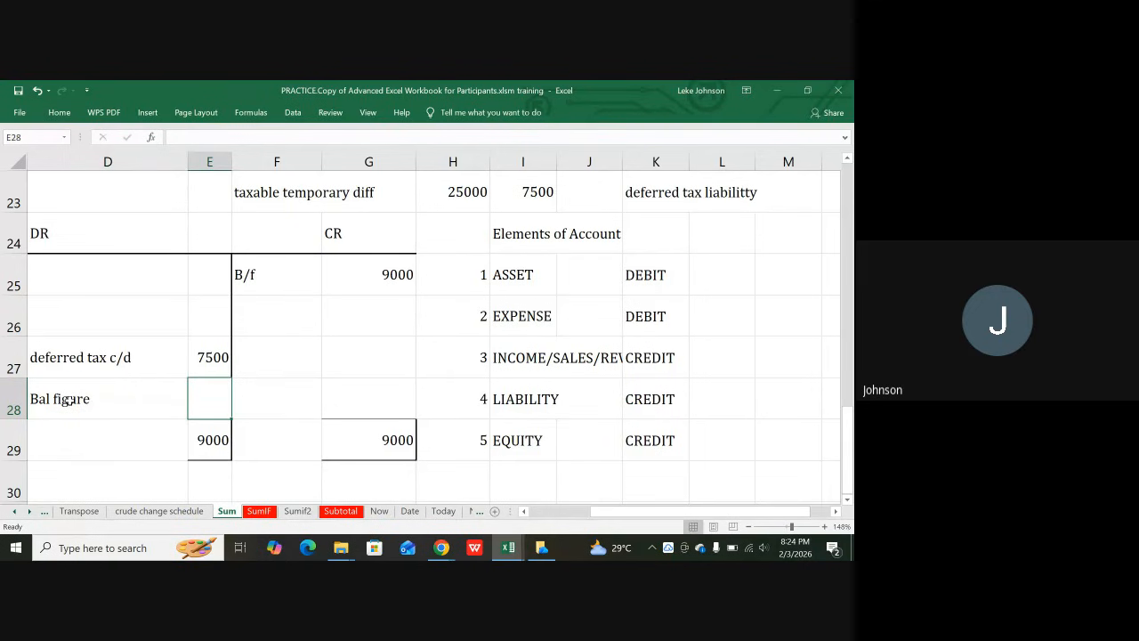
- Calculate the balancing figure in E28 with the formula =E29-SUM(E25:E27)
text(=)
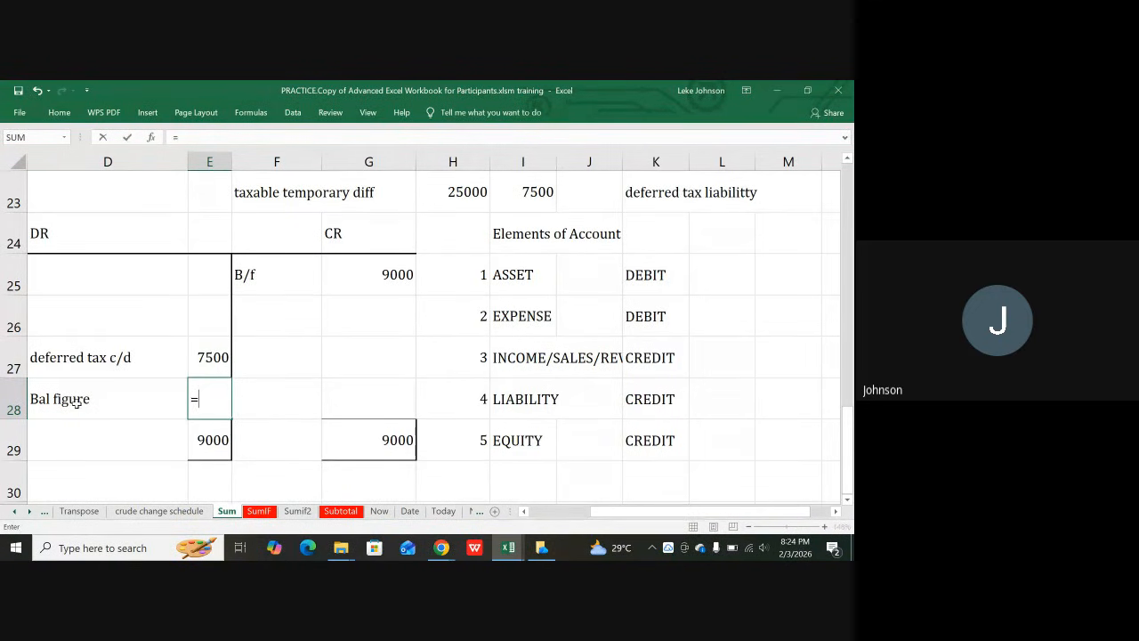
click(217, 444)
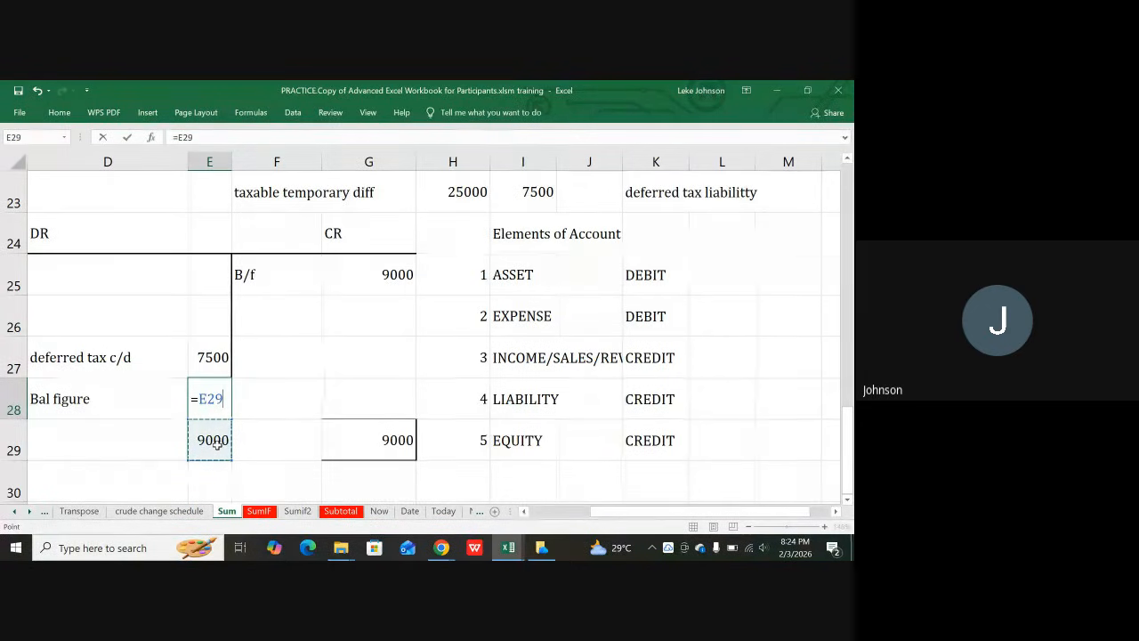
text(-)
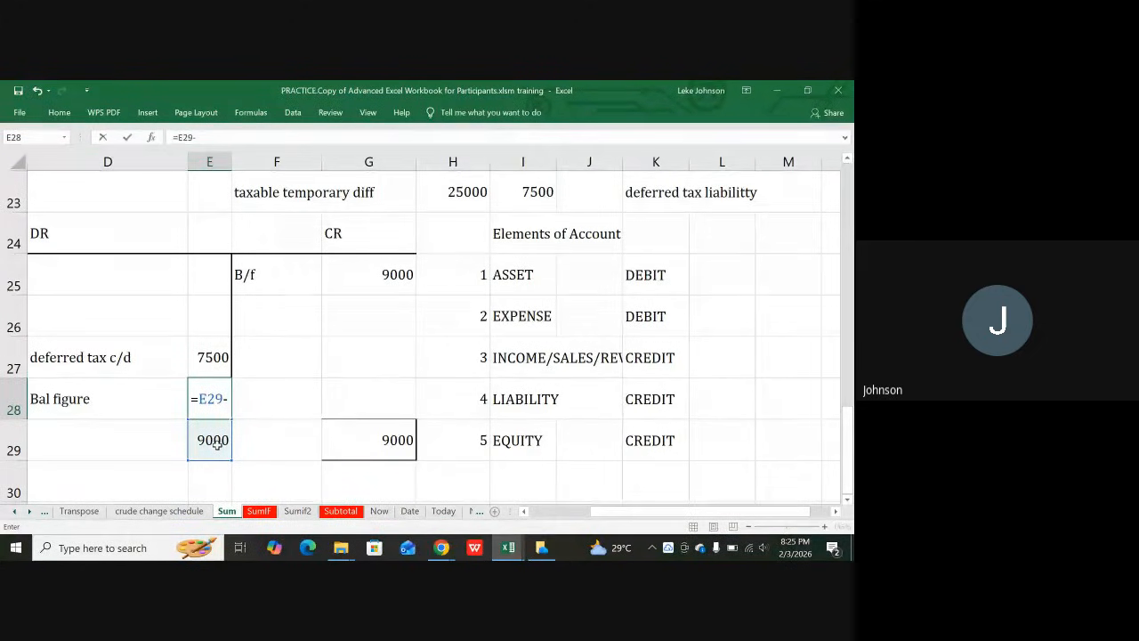
text(S)
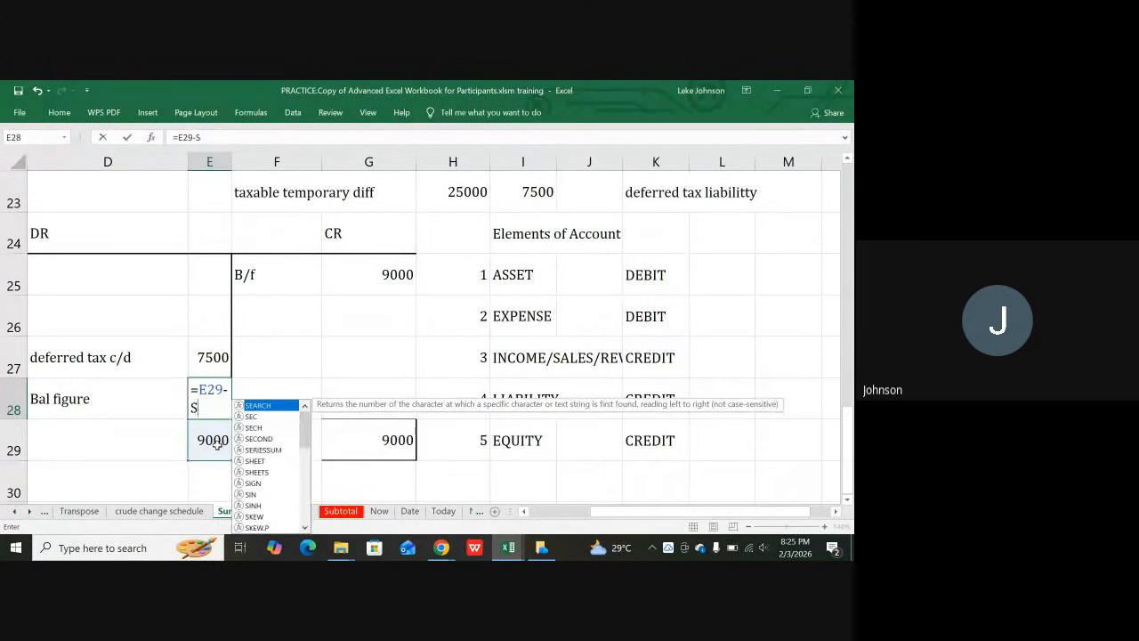
text(um()
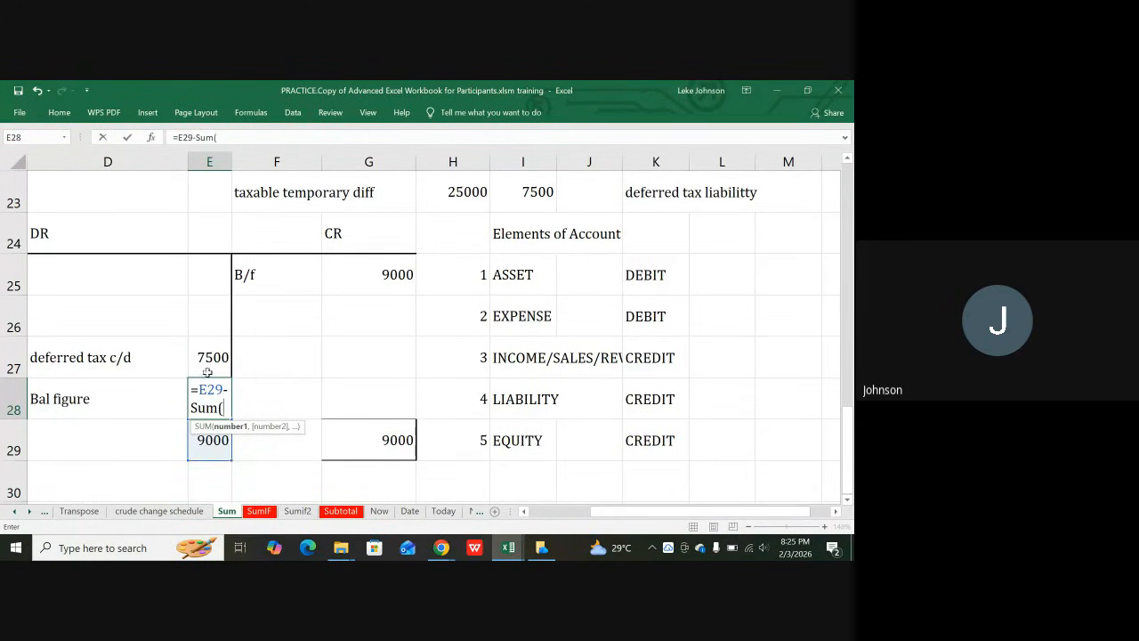
click(204, 285)
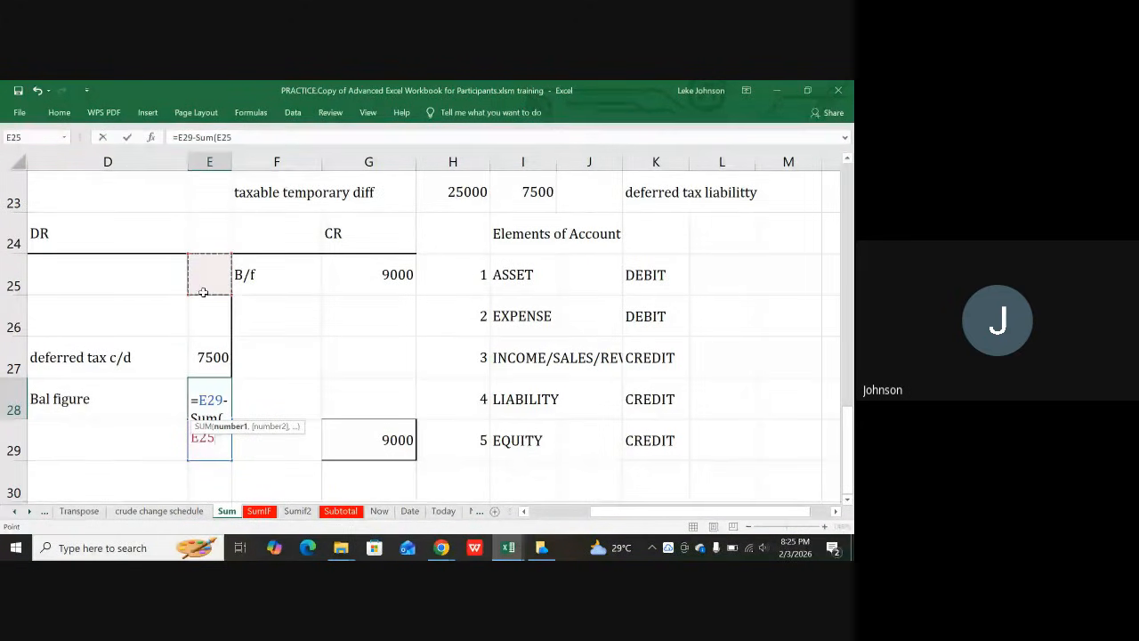
drag(204, 291, 201, 343)
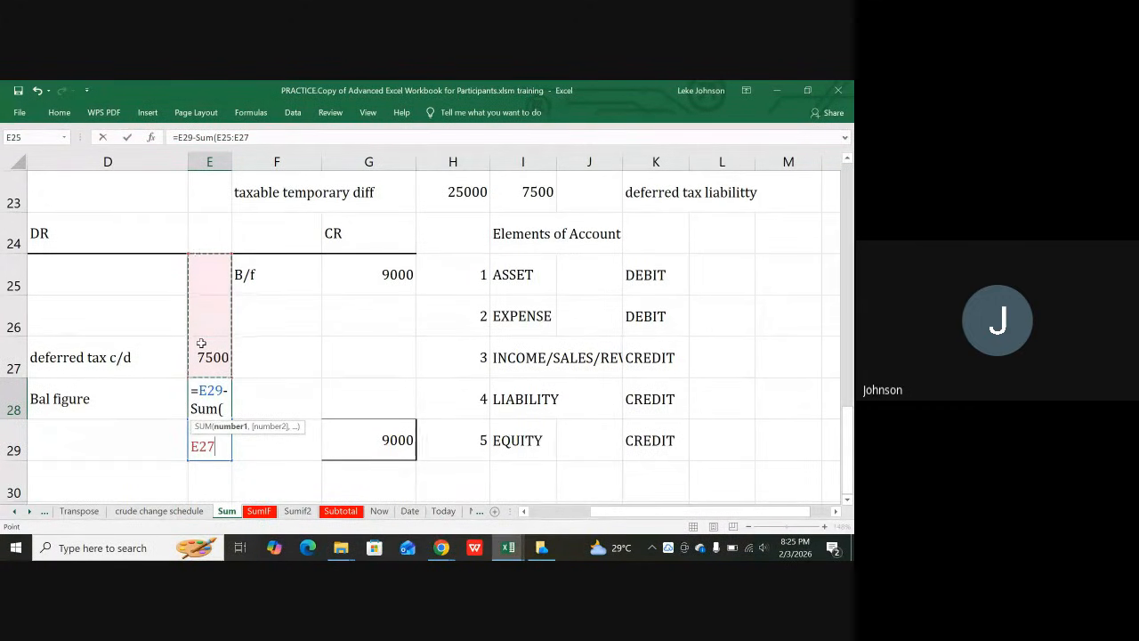
text())
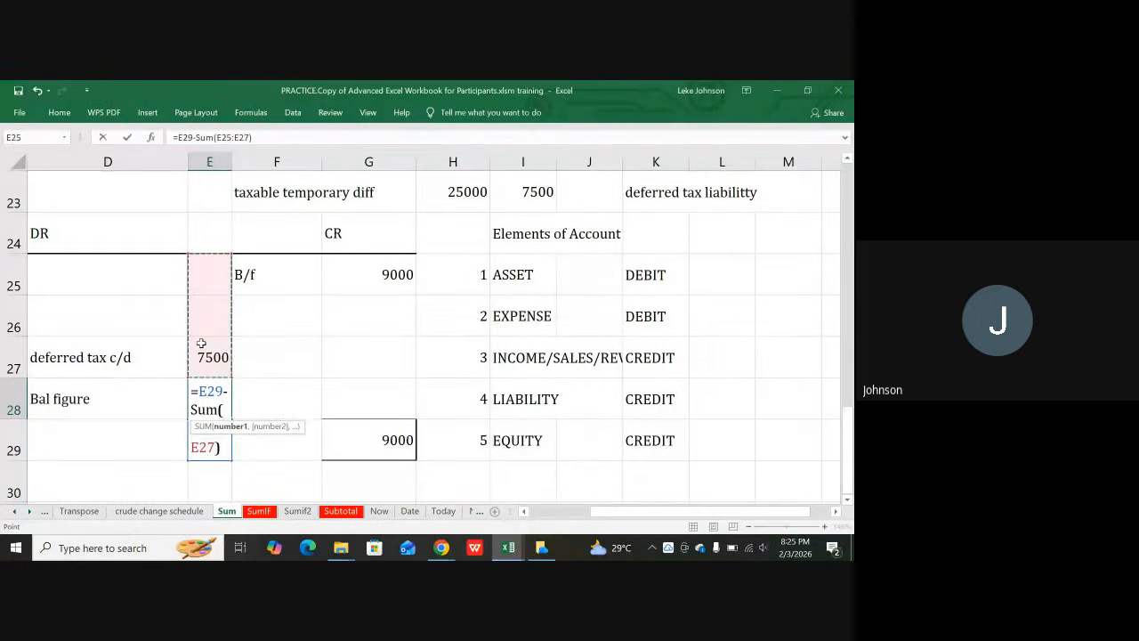
key(Return)
key(Left)
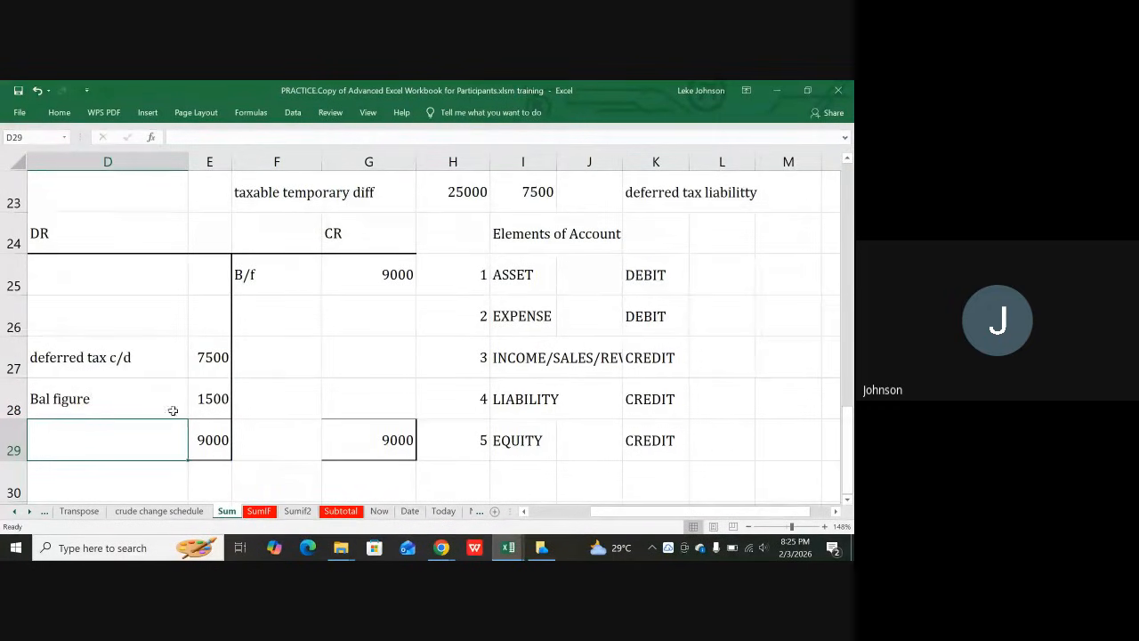
- Review the balancing figure formula in E28 against the debit total in E29, the entries in E25:E27 and the deferred tax workings above
click(206, 395)
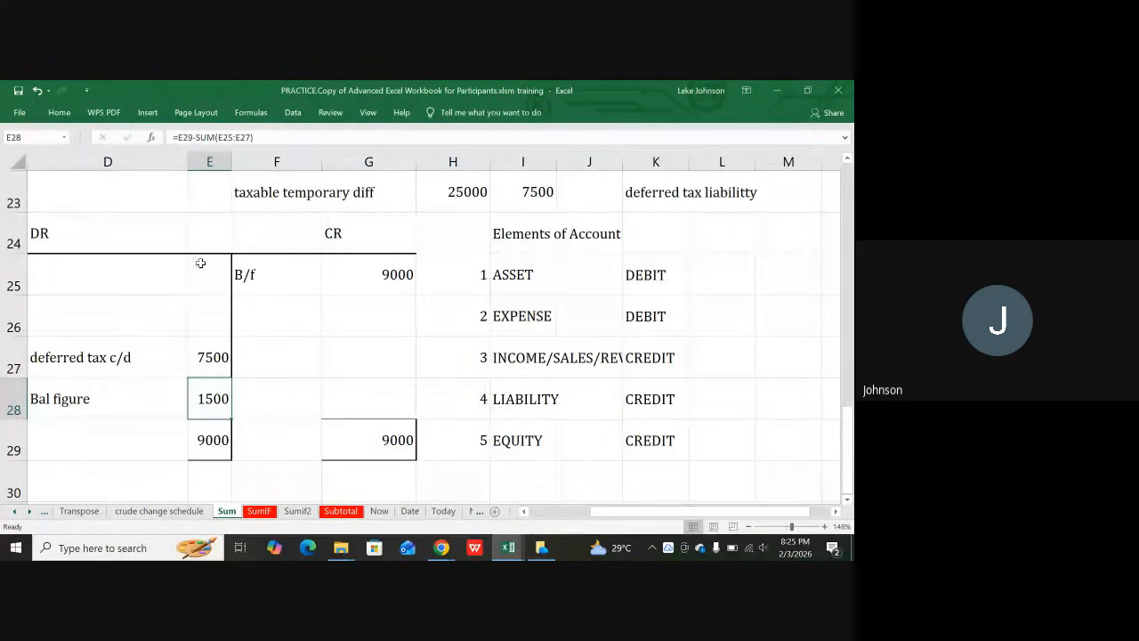
scroll(564, 267, up, 1)
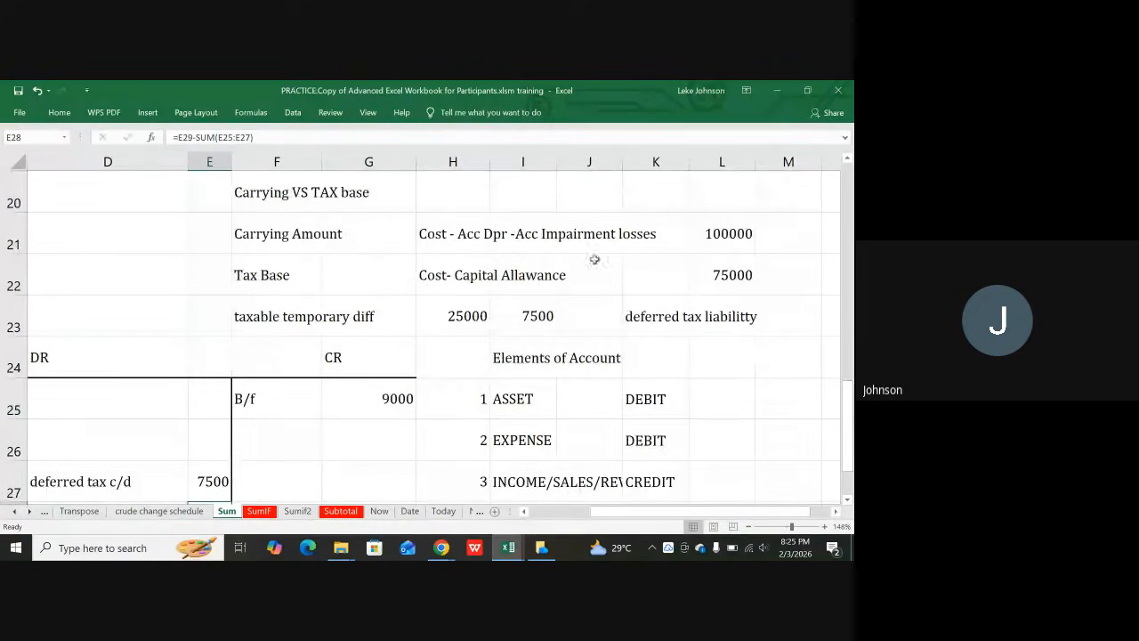
scroll(594, 259, up, 1)
scroll(267, 356, down, 3)
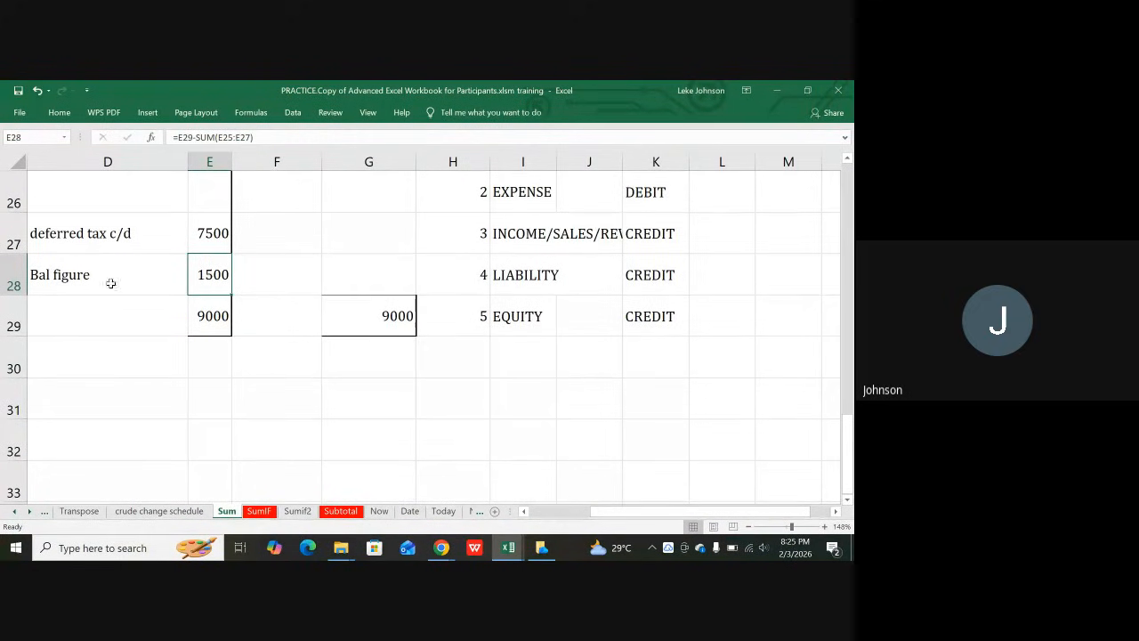
scroll(296, 279, up, 1)
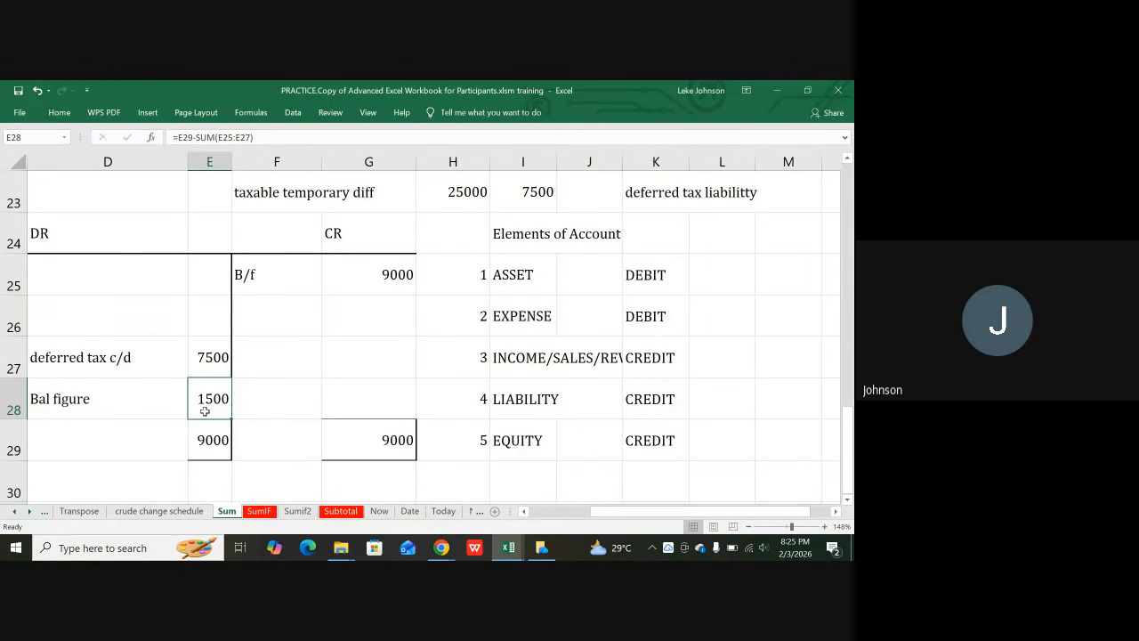
click(211, 445)
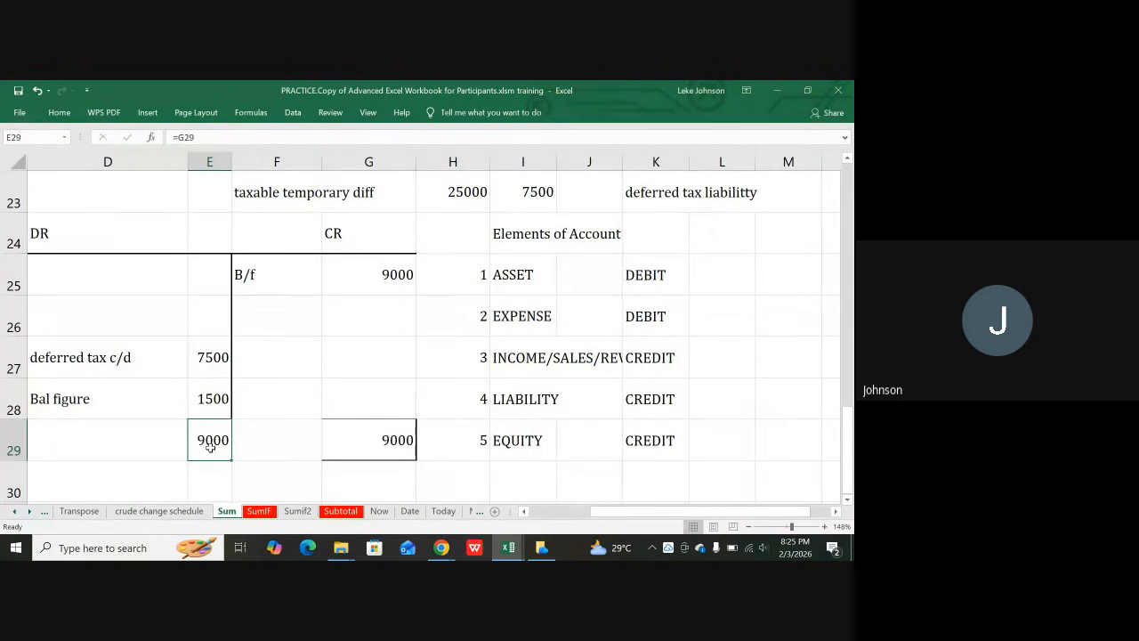
drag(216, 262, 210, 357)
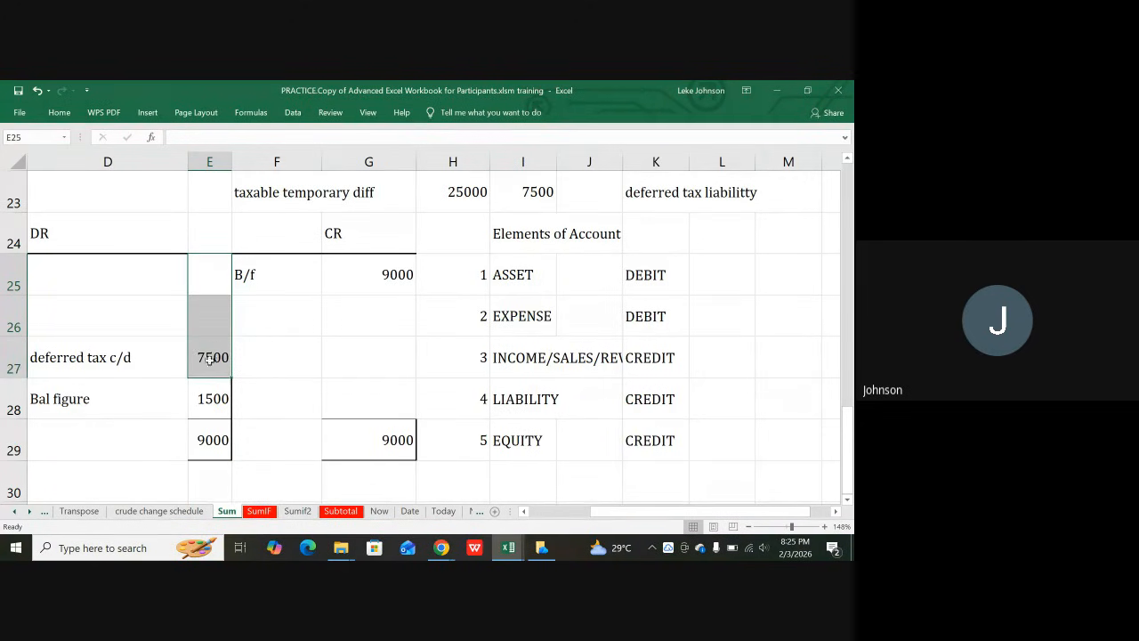
click(45, 405)
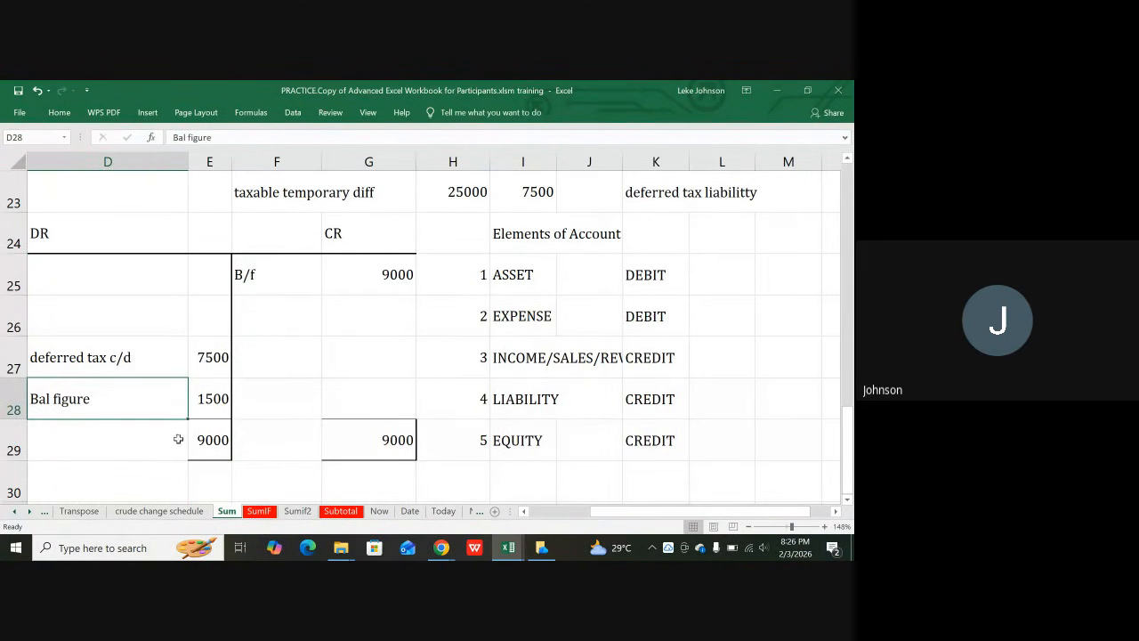
click(214, 398)
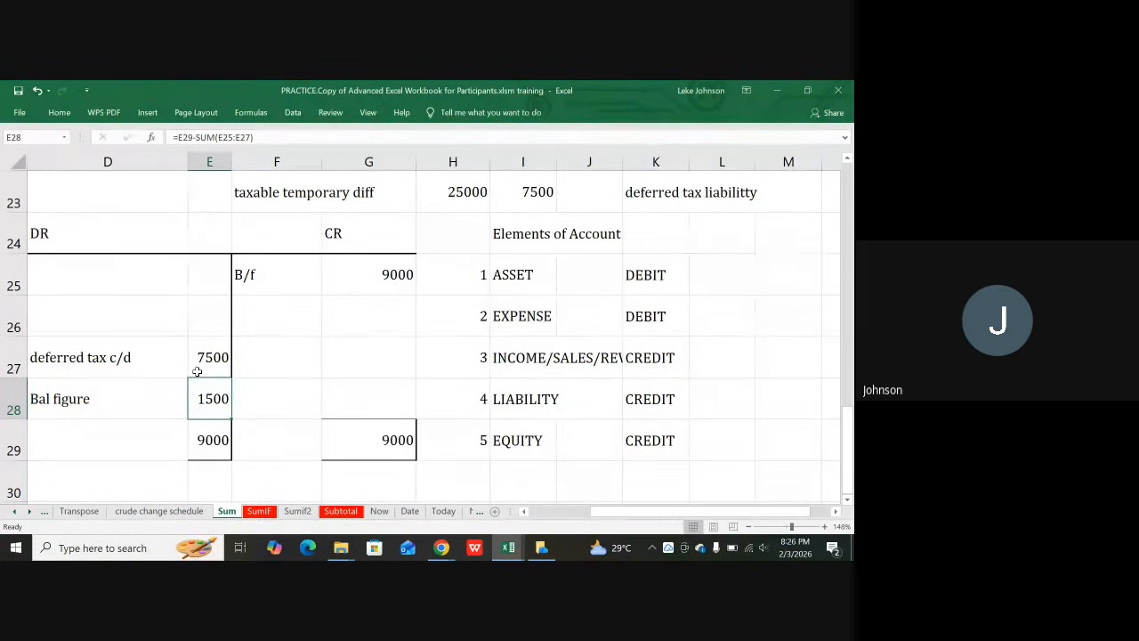
click(53, 282)
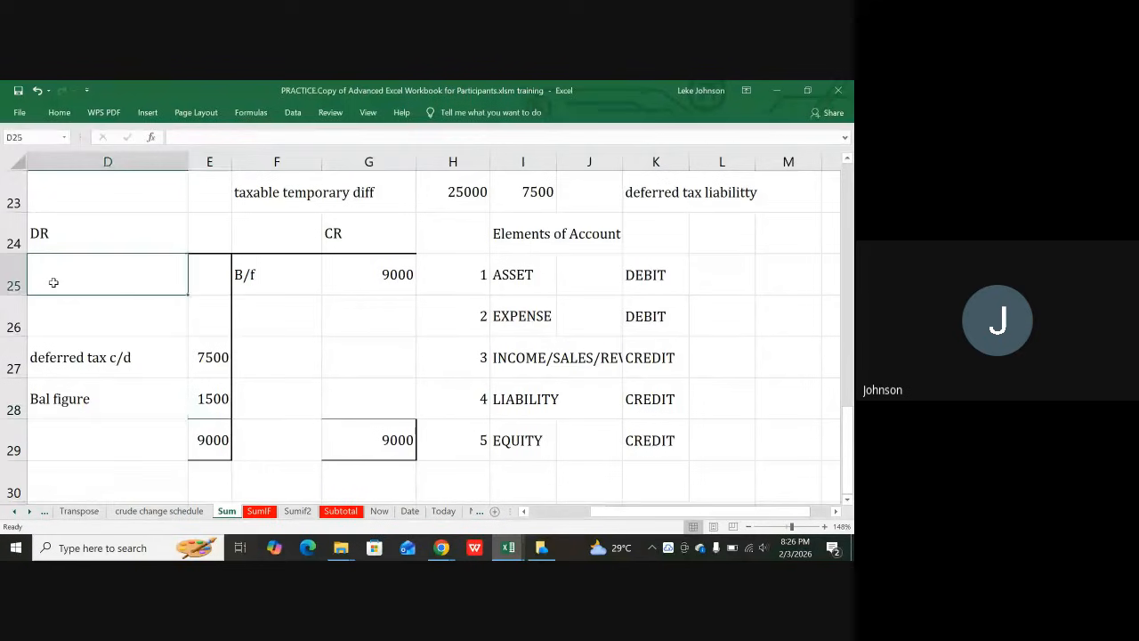
click(134, 313)
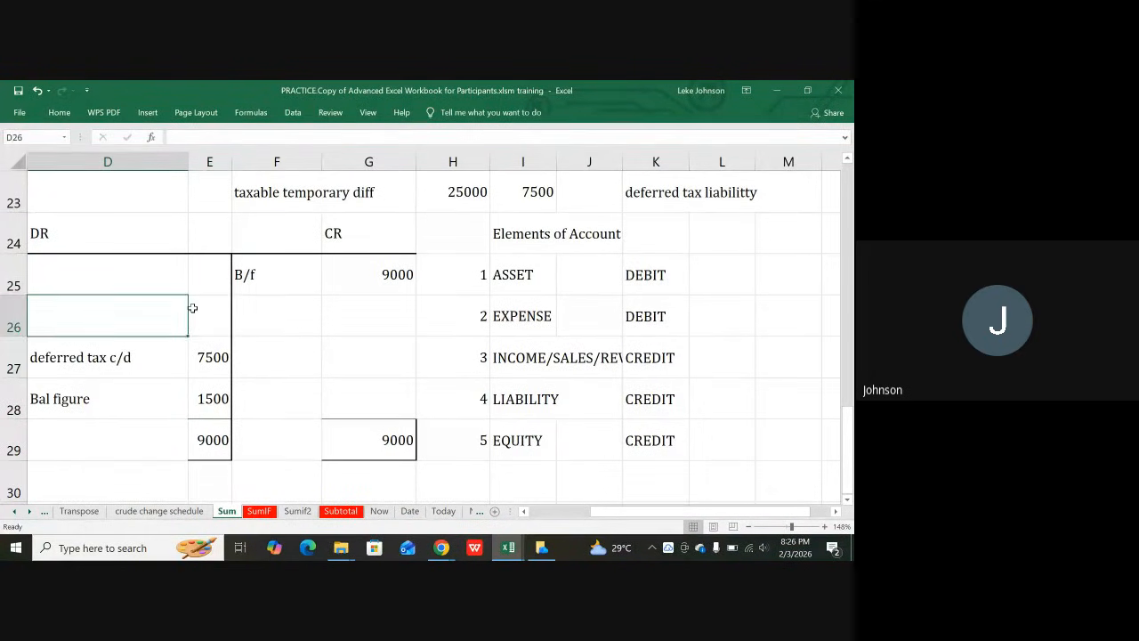
click(193, 308)
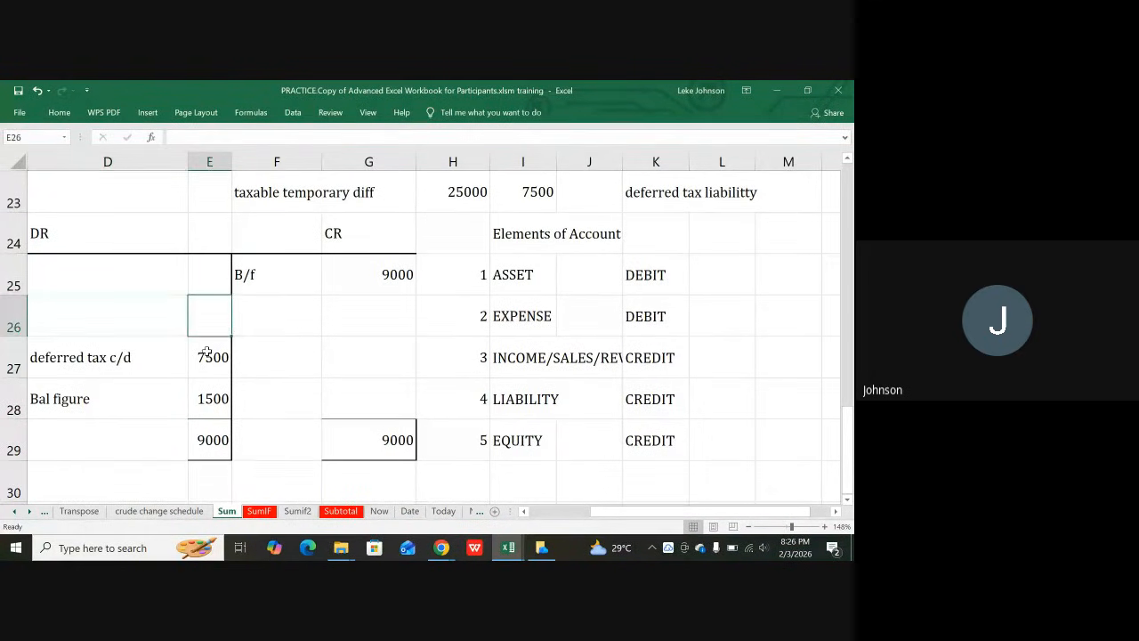
click(204, 398)
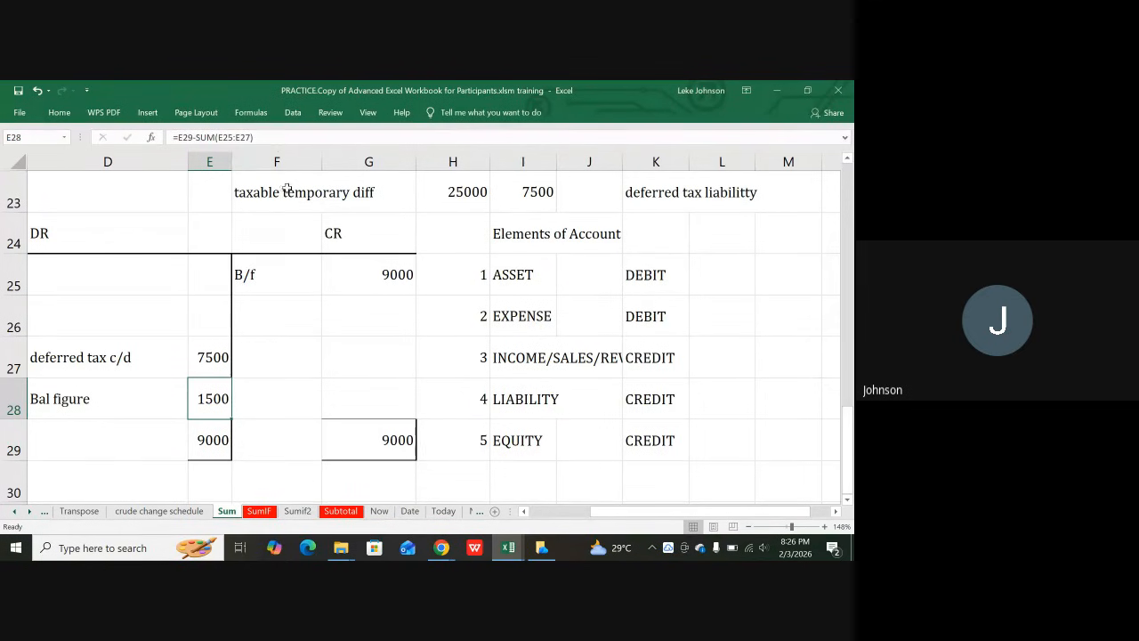
click(53, 407)
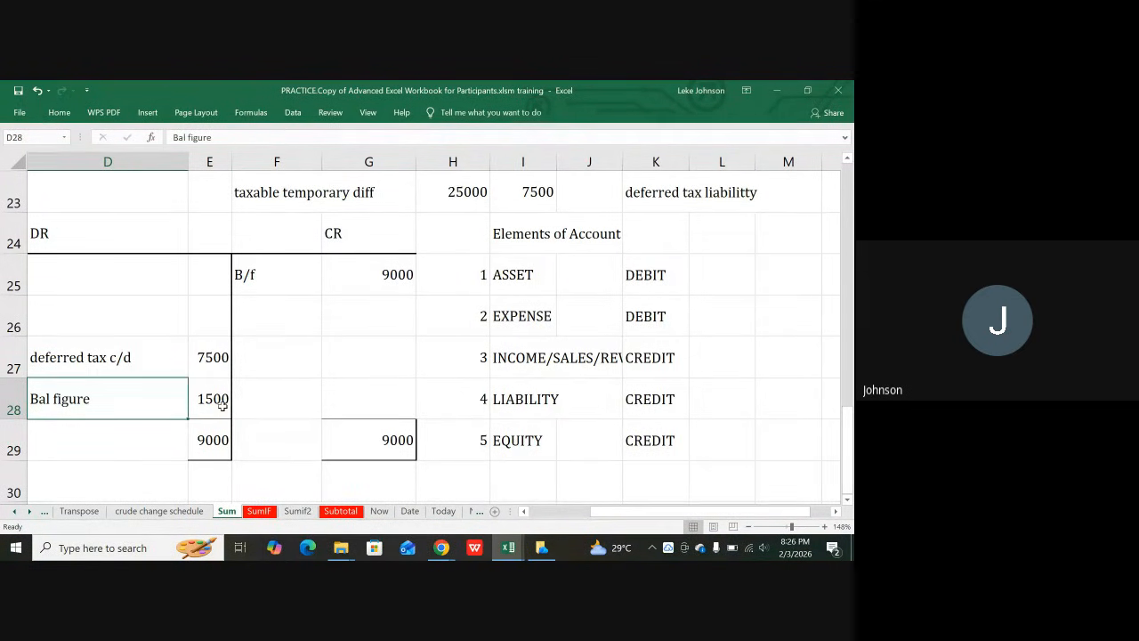
- Total the Admin and Transport expenses in cell H15 with the formula =SUM(H13:H14)
scroll(485, 356, up, 2)
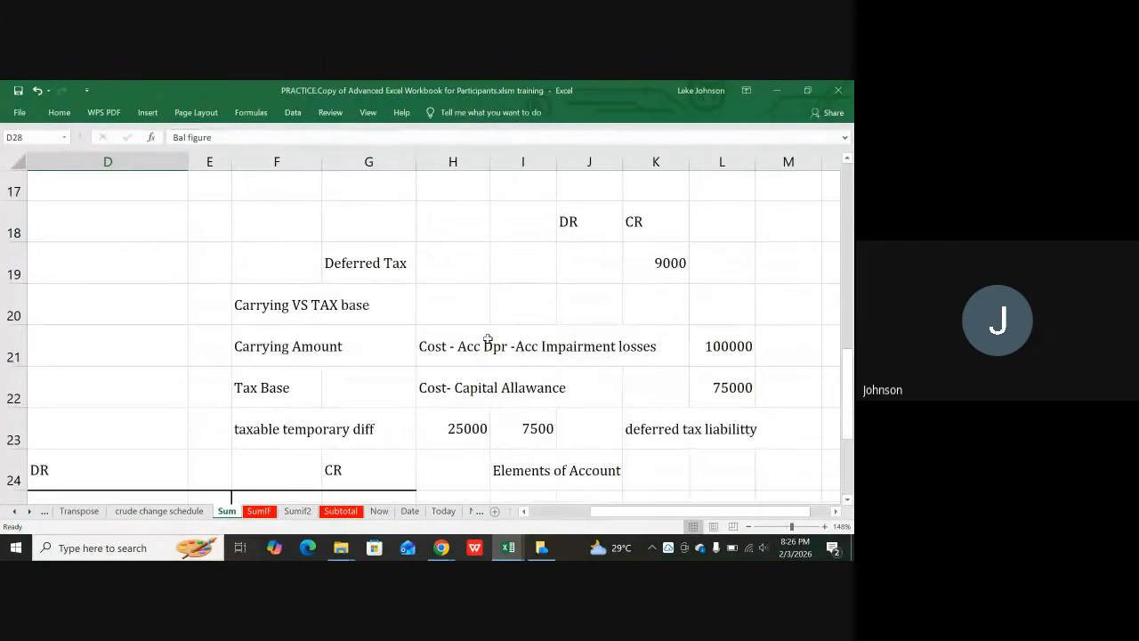
scroll(529, 383, up, 1)
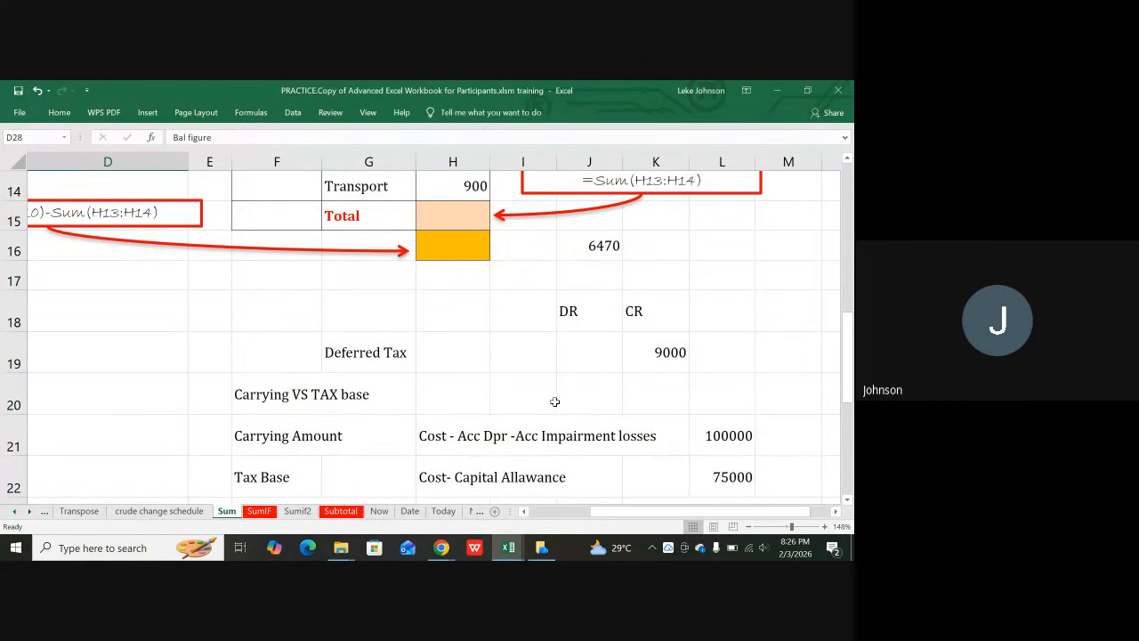
scroll(555, 402, up, 1)
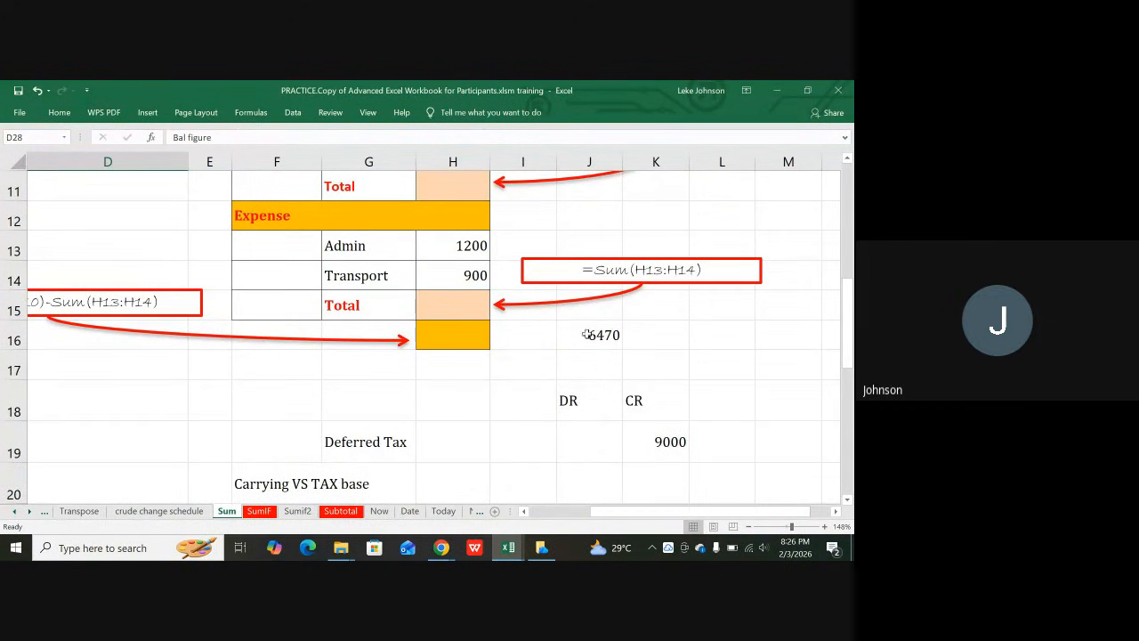
click(448, 309)
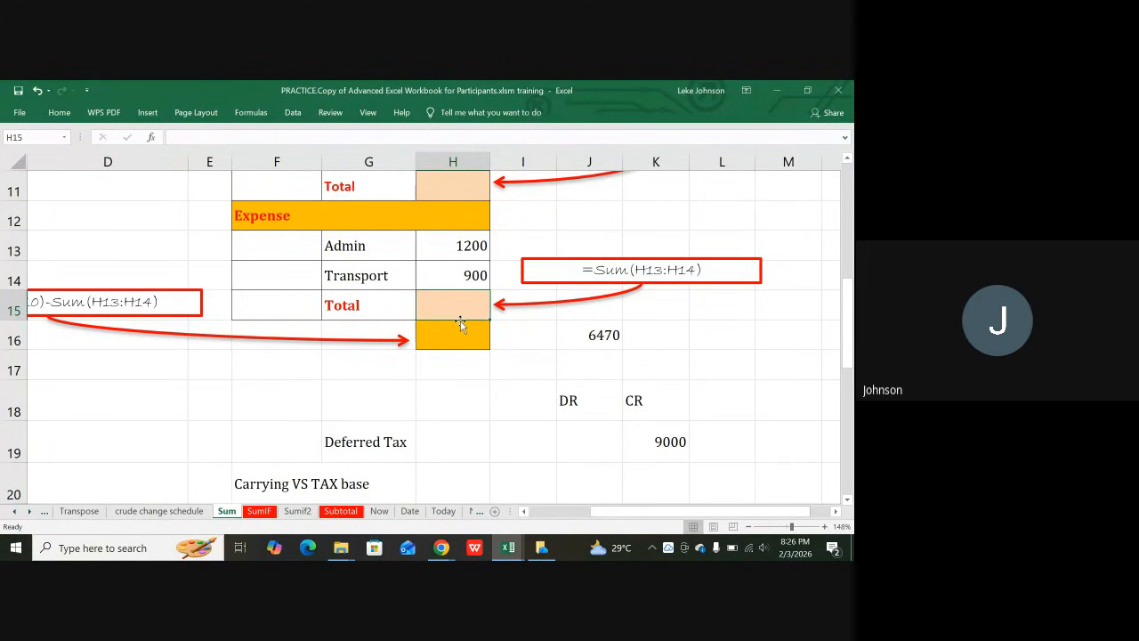
text(=s)
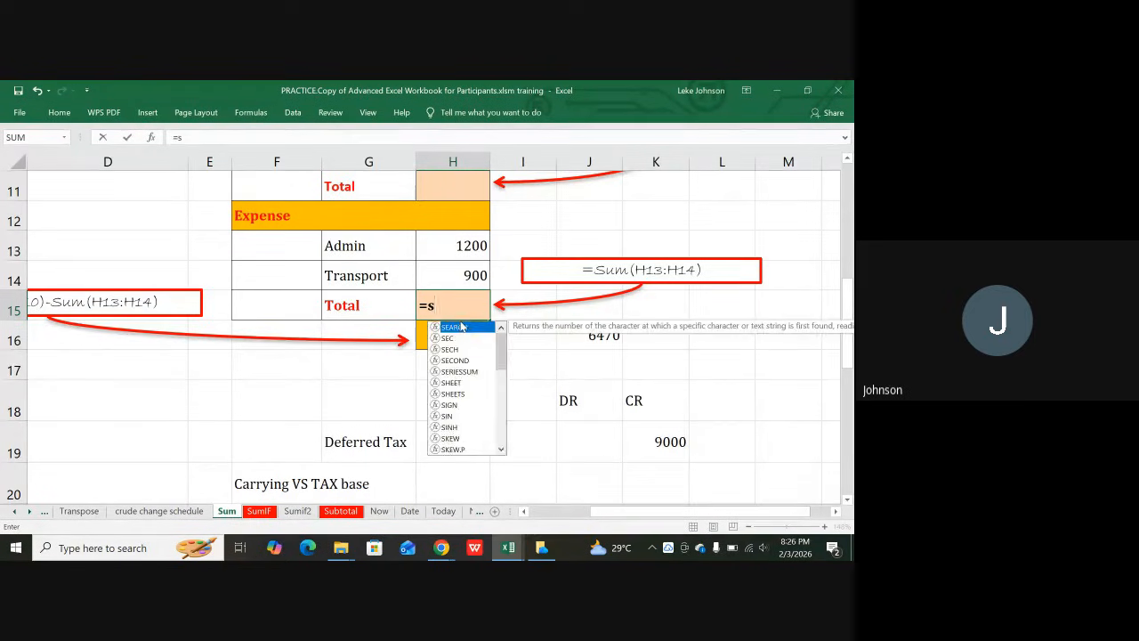
text(um)
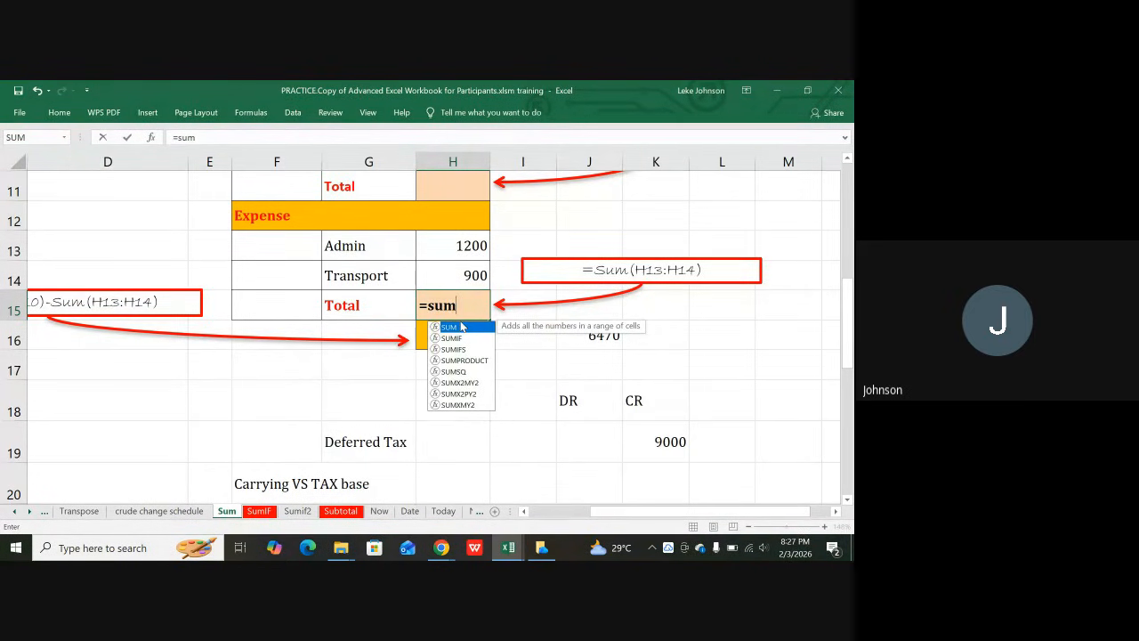
text(()
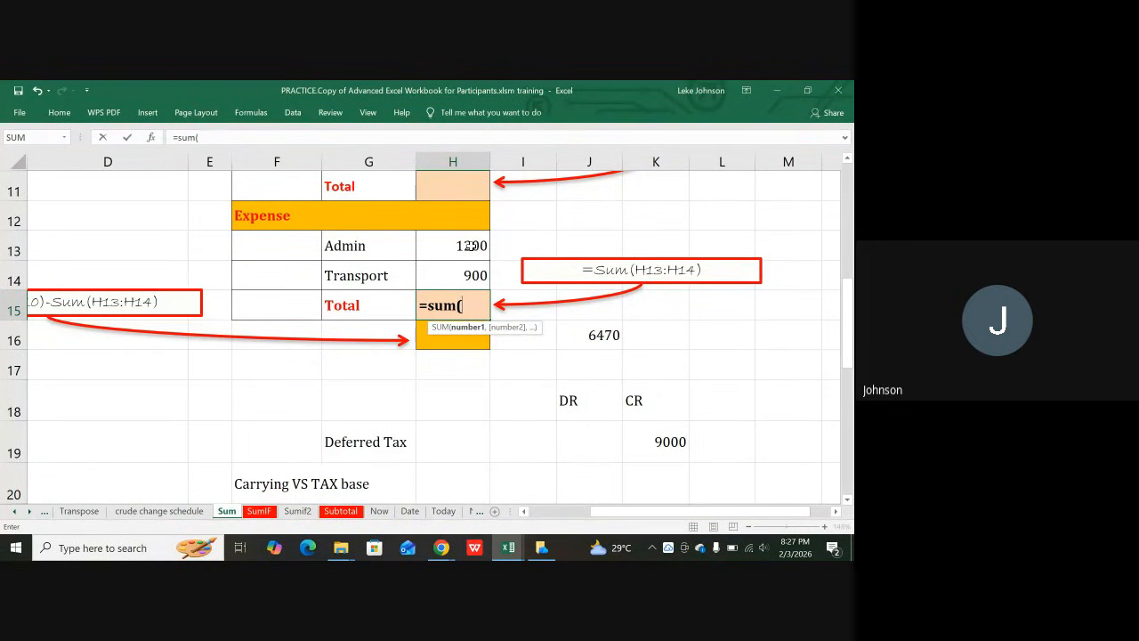
drag(472, 247, 463, 264)
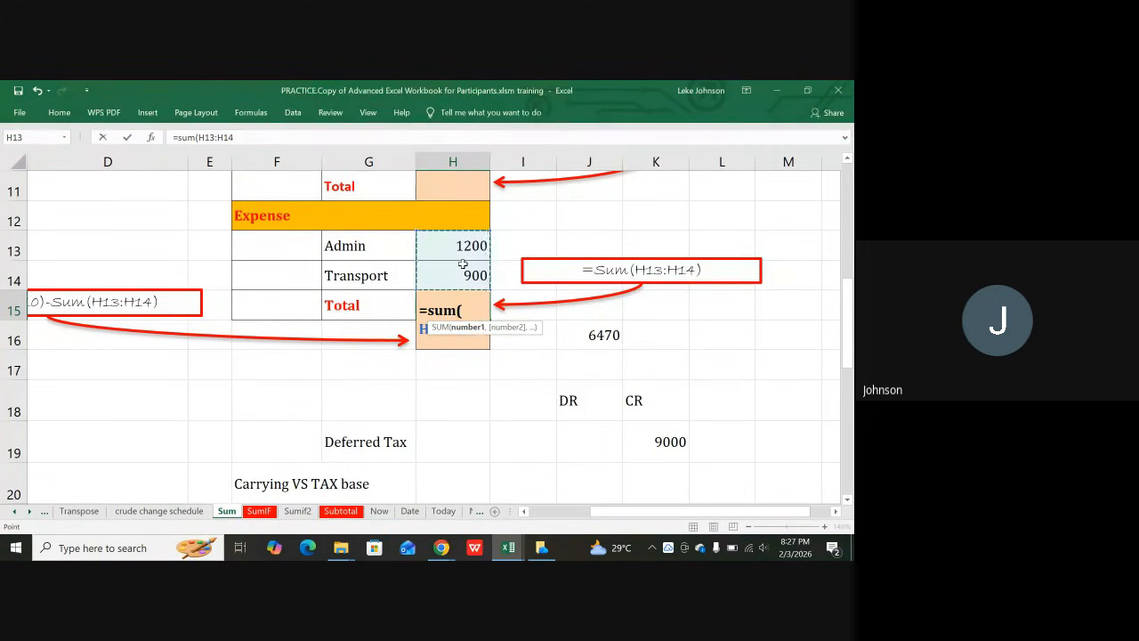
text())
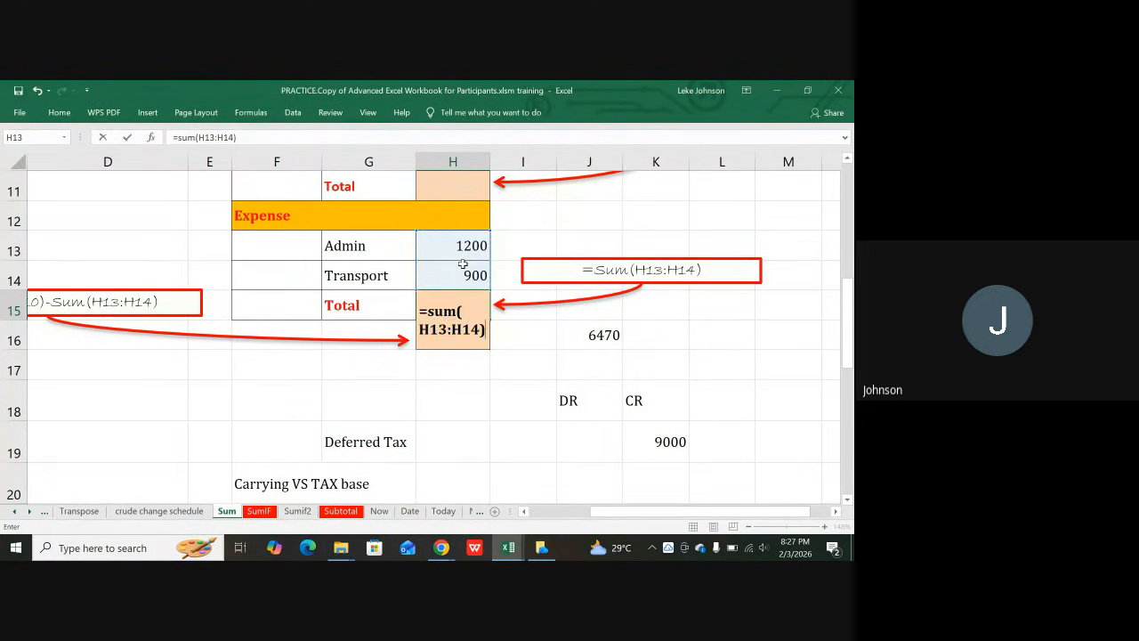
key(Return)
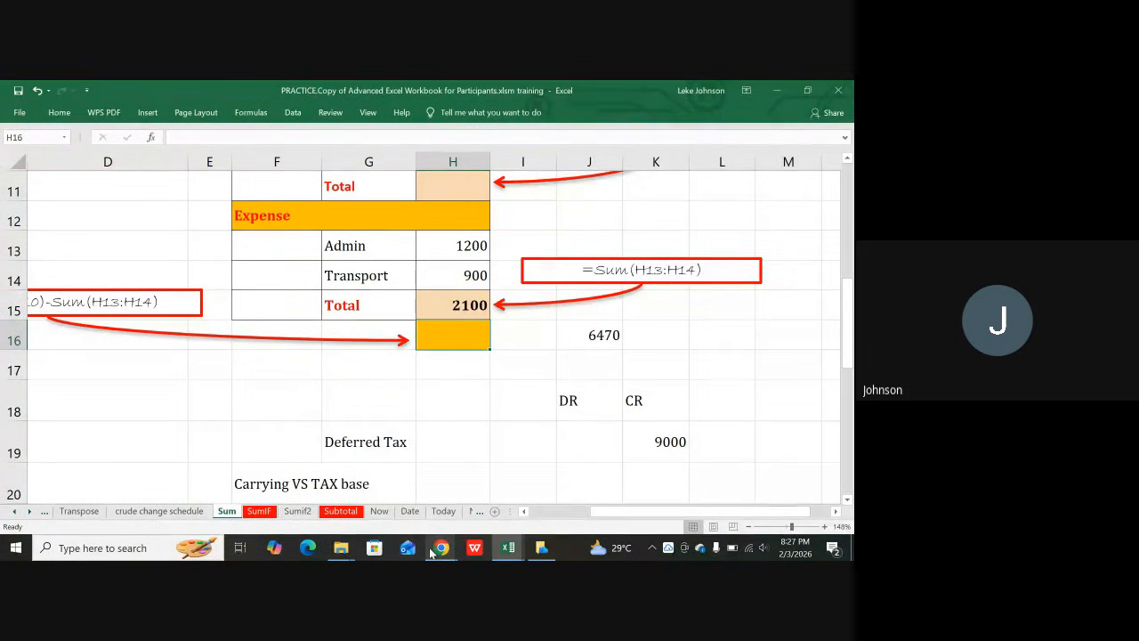
- Switch to the Google Meet call in Chrome to check on the participants, and return to the PRACTICE workbook in Excel
mouse_move(445, 550)
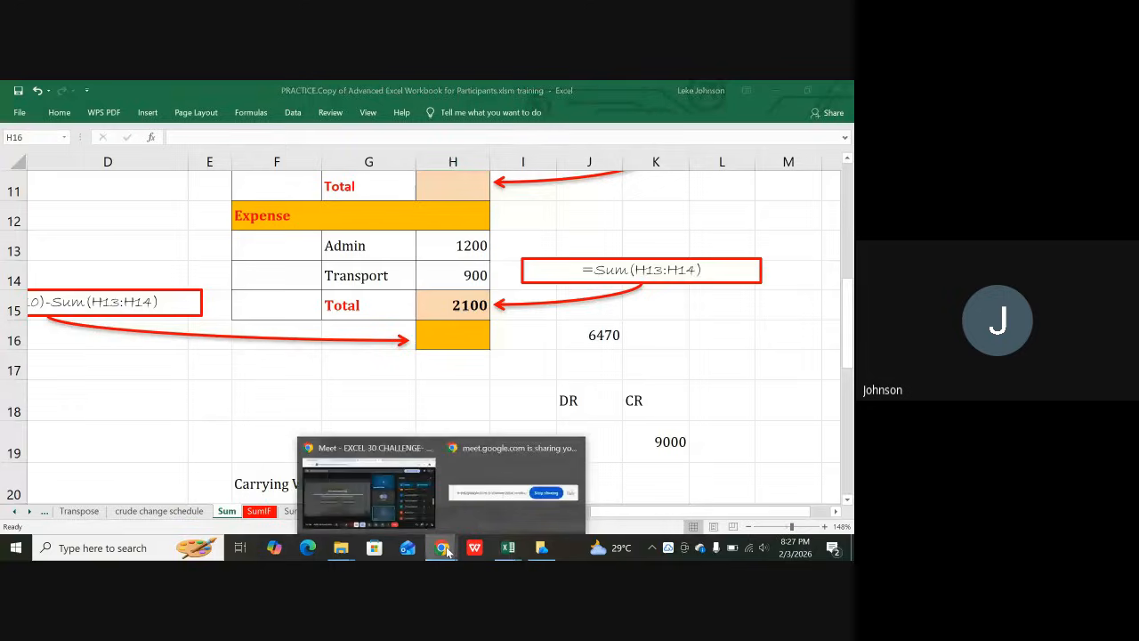
click(387, 458)
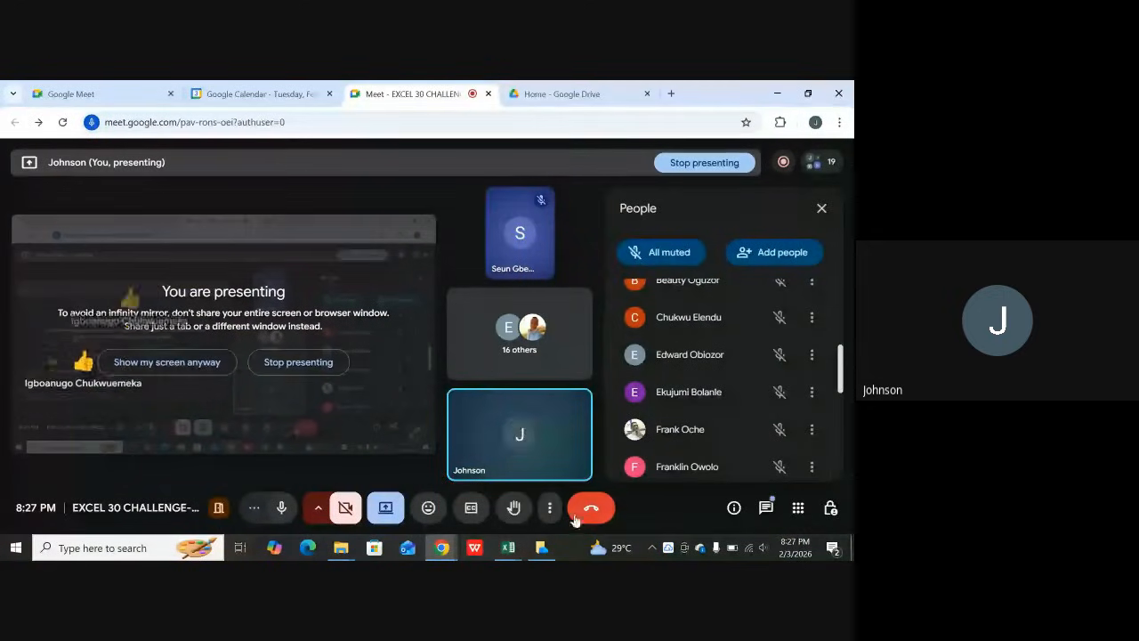
mouse_move(509, 545)
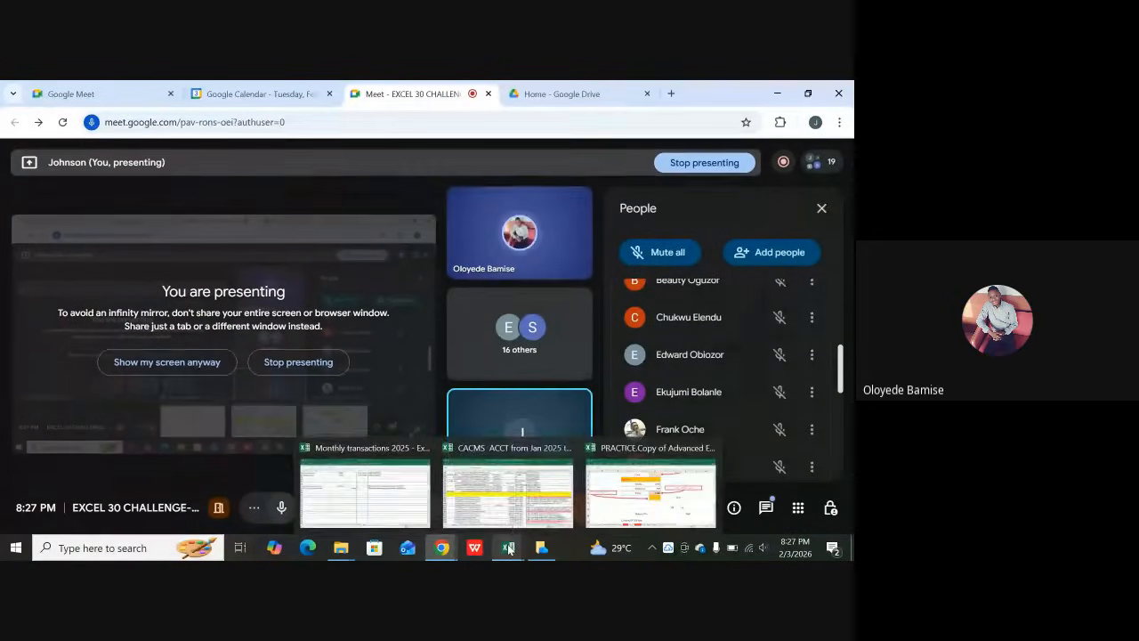
click(635, 499)
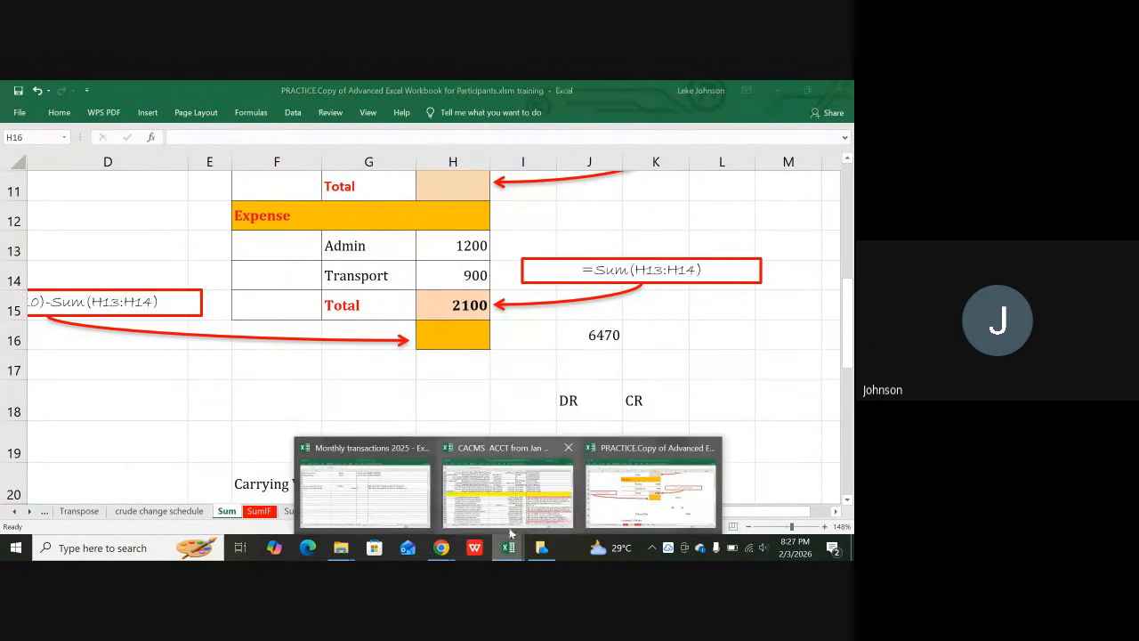
mouse_move(443, 549)
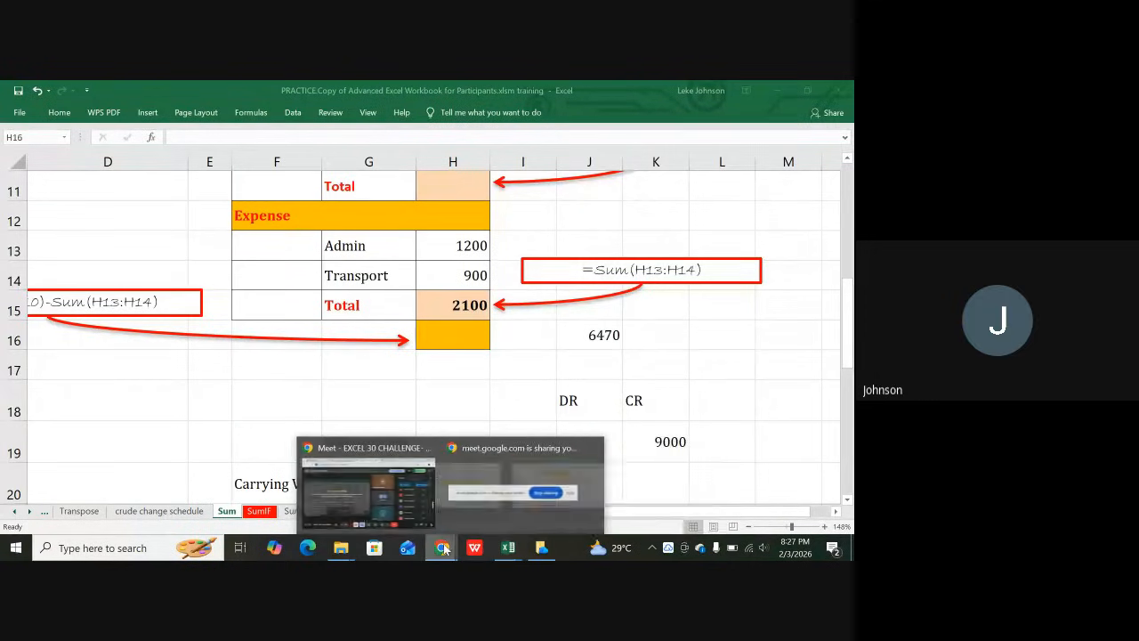
click(381, 503)
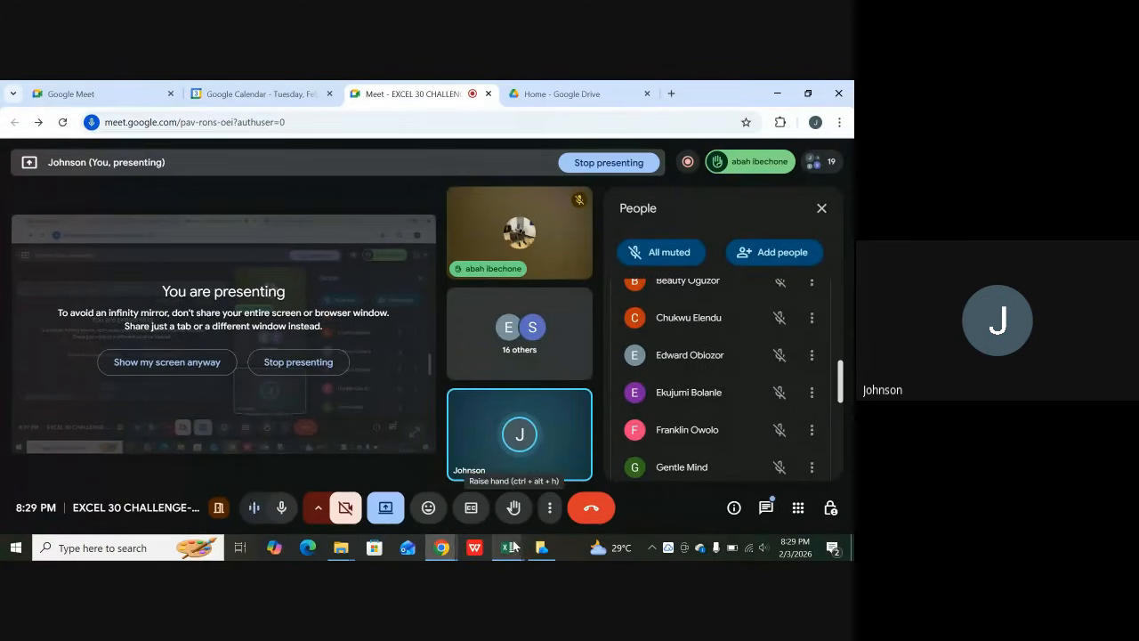
mouse_move(505, 552)
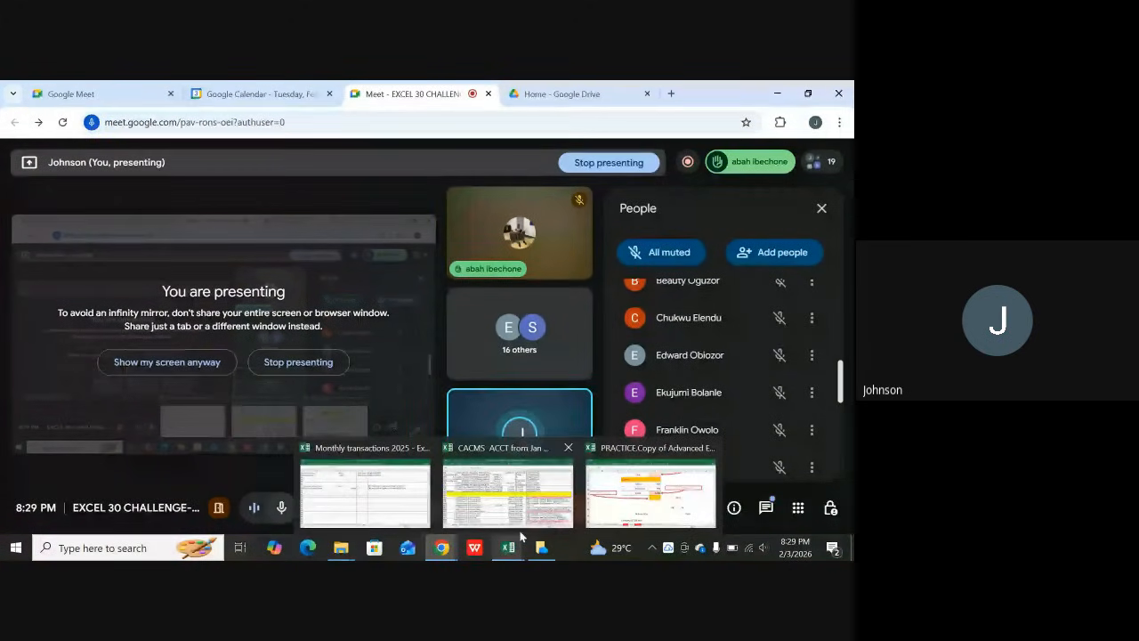
click(647, 509)
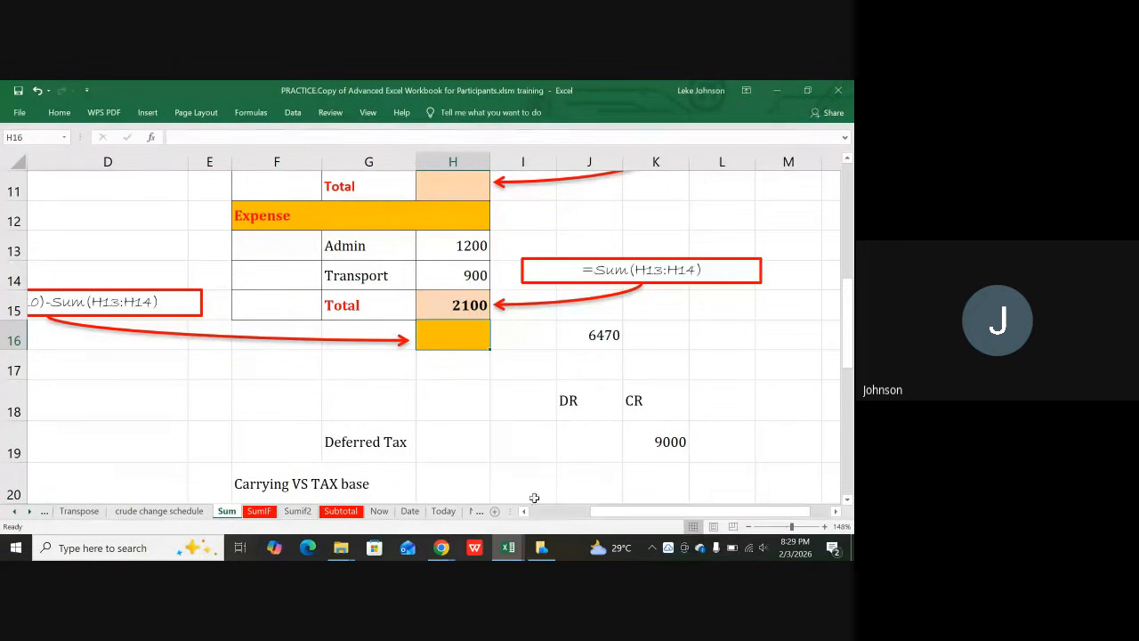
mouse_move(509, 548)
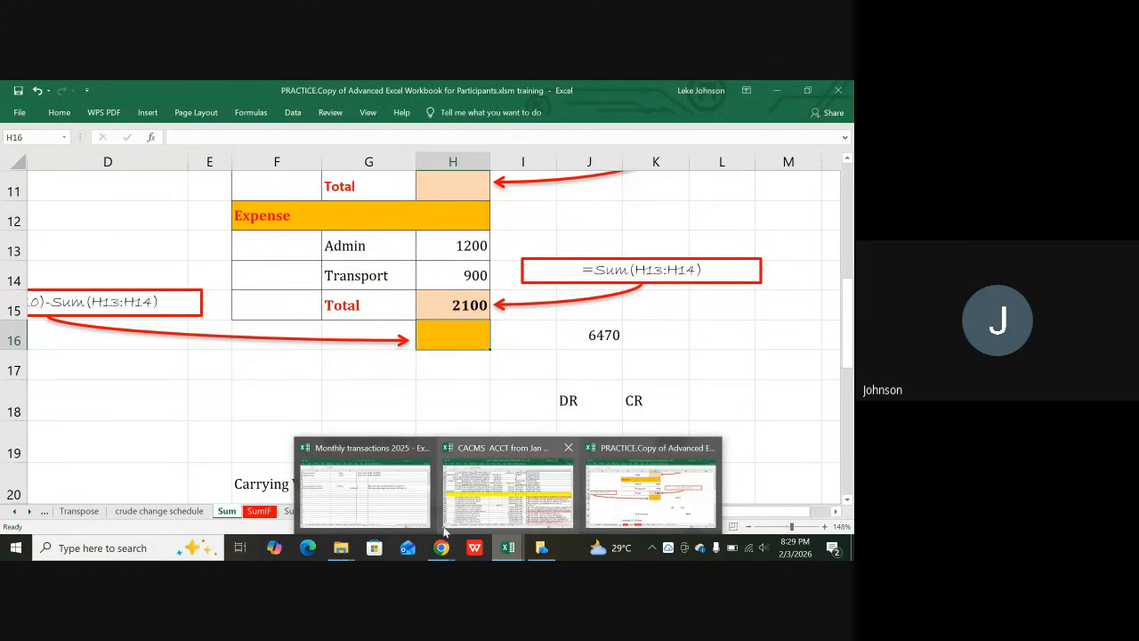
mouse_move(440, 550)
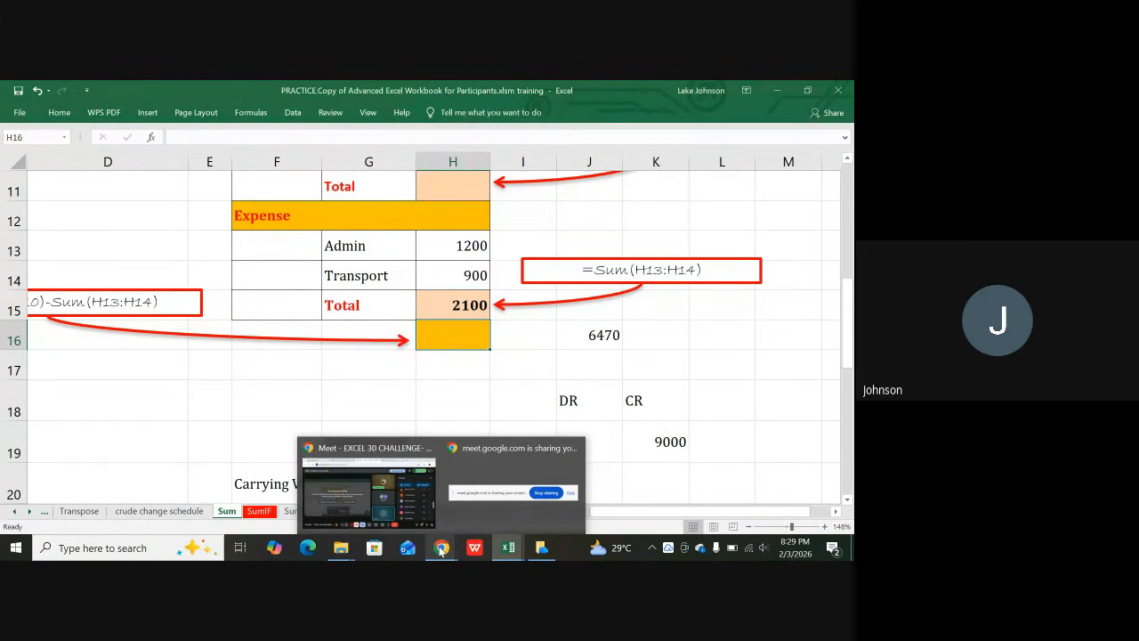
click(382, 498)
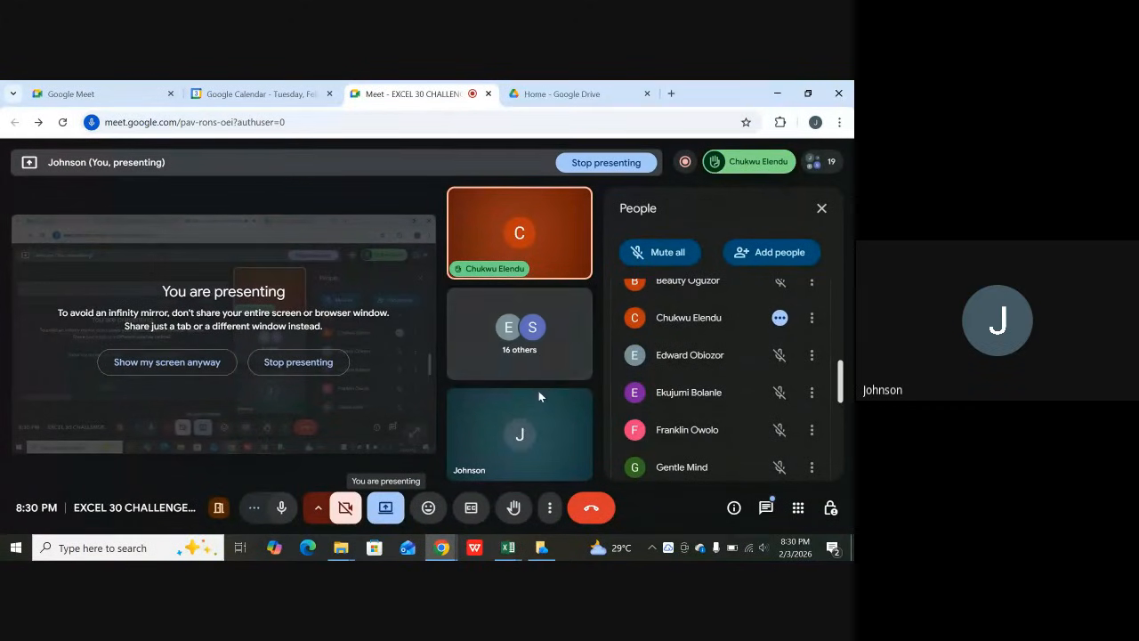
mouse_move(538, 399)
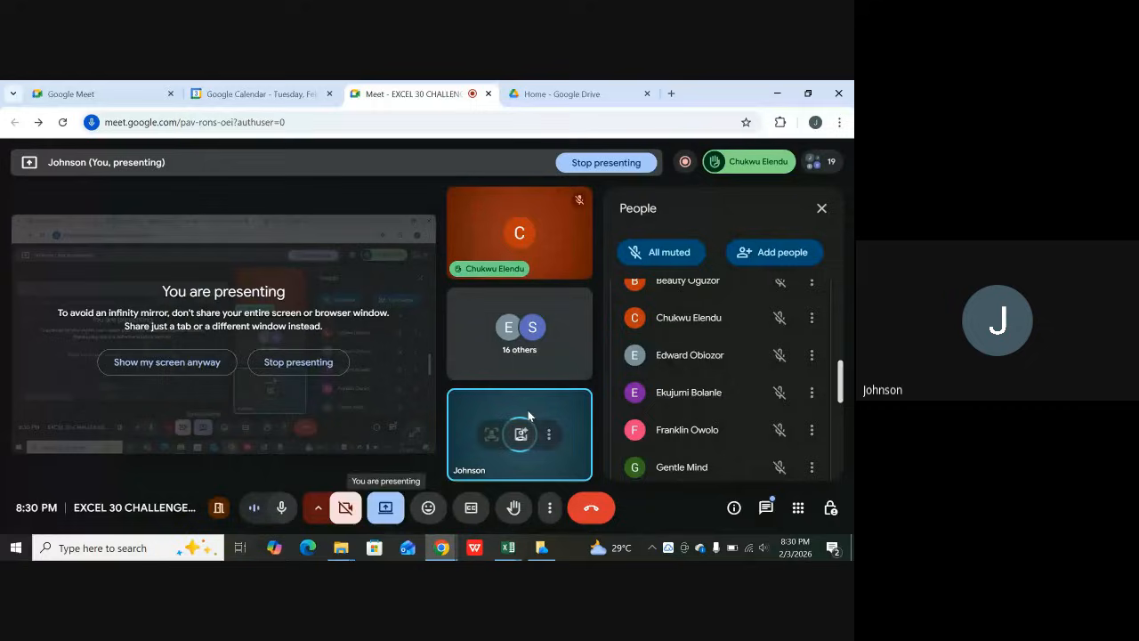
click(507, 549)
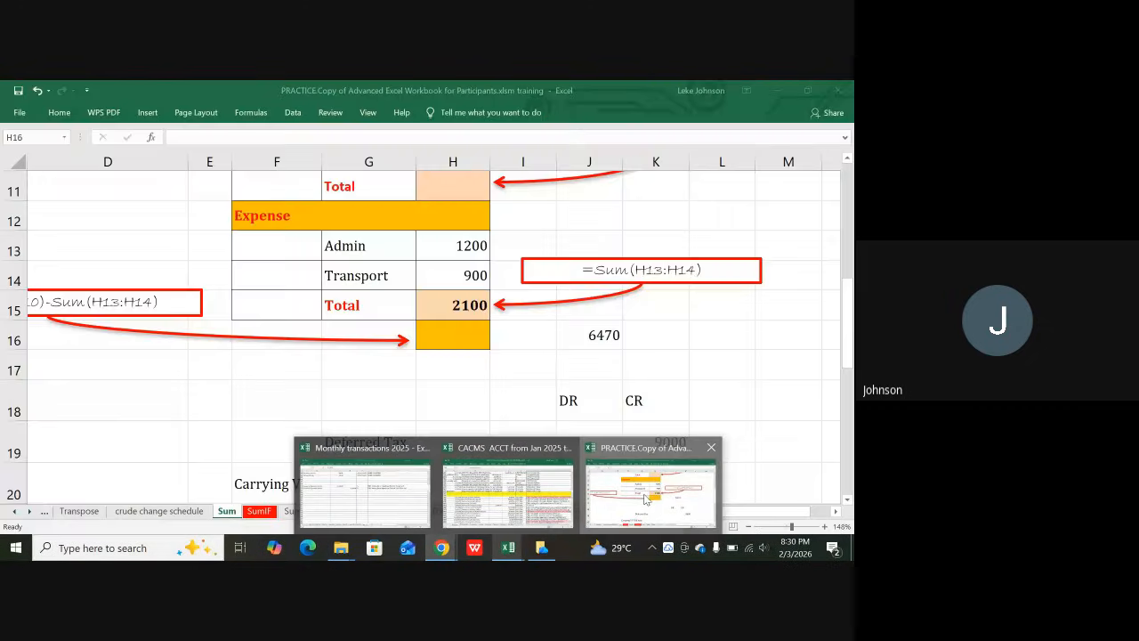
click(644, 499)
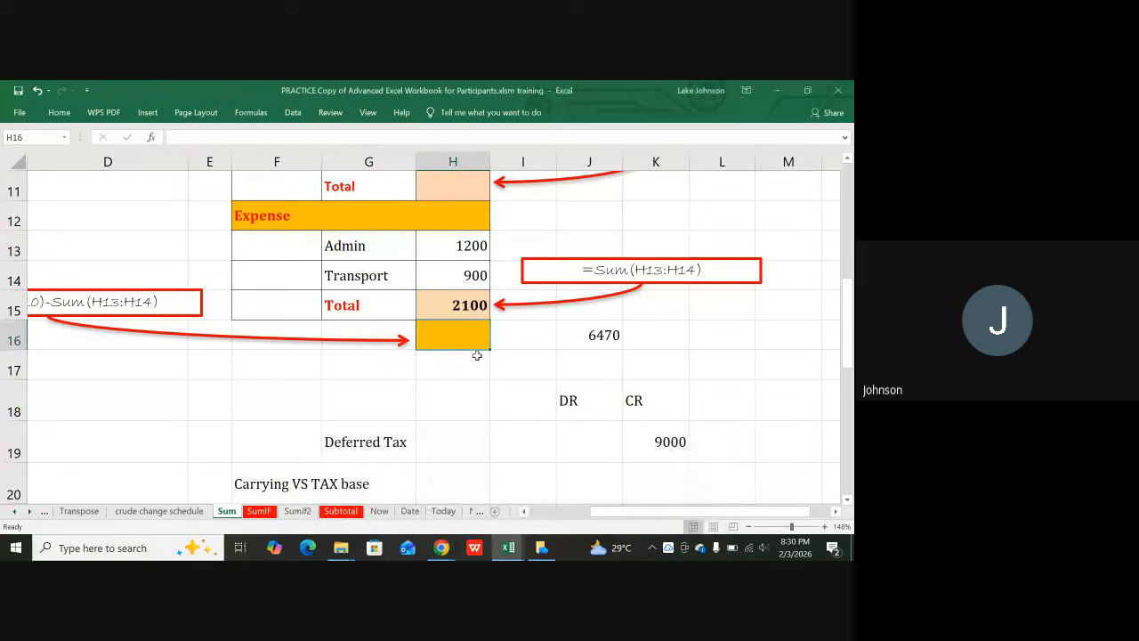
- Review the Expense total formula in H15 against the Admin and Transport amounts in H13 and H14
click(464, 304)
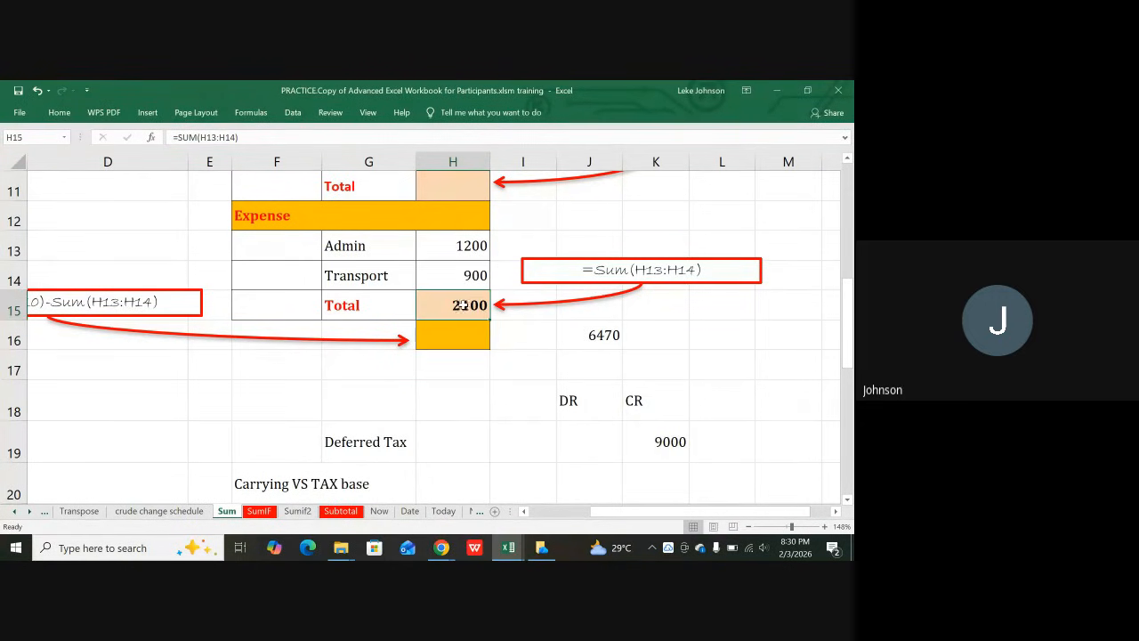
click(466, 244)
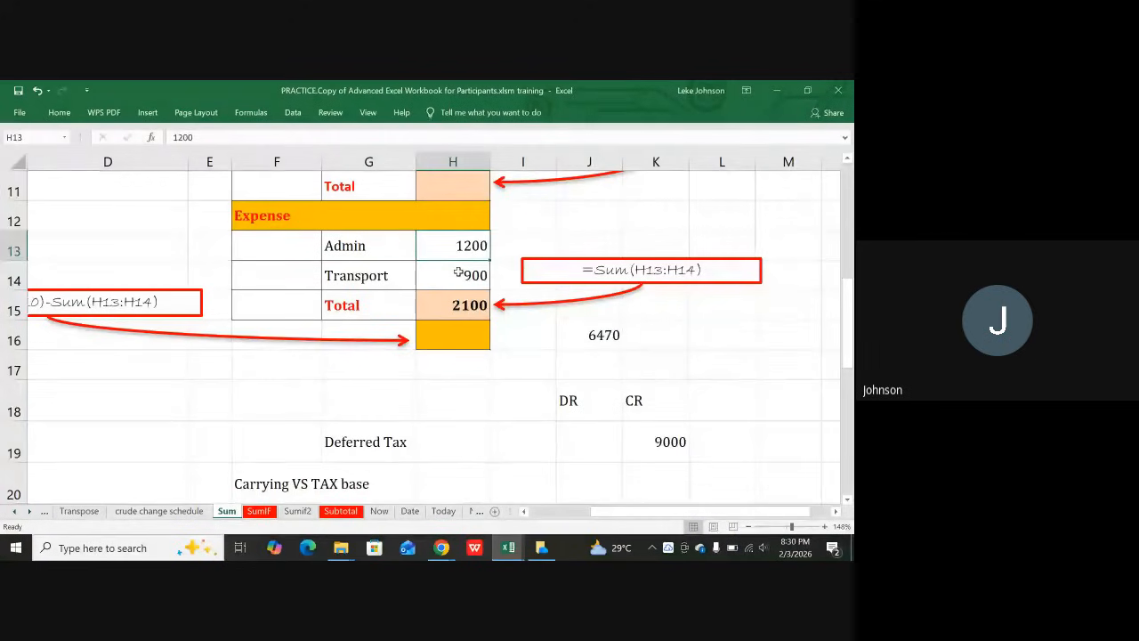
click(459, 274)
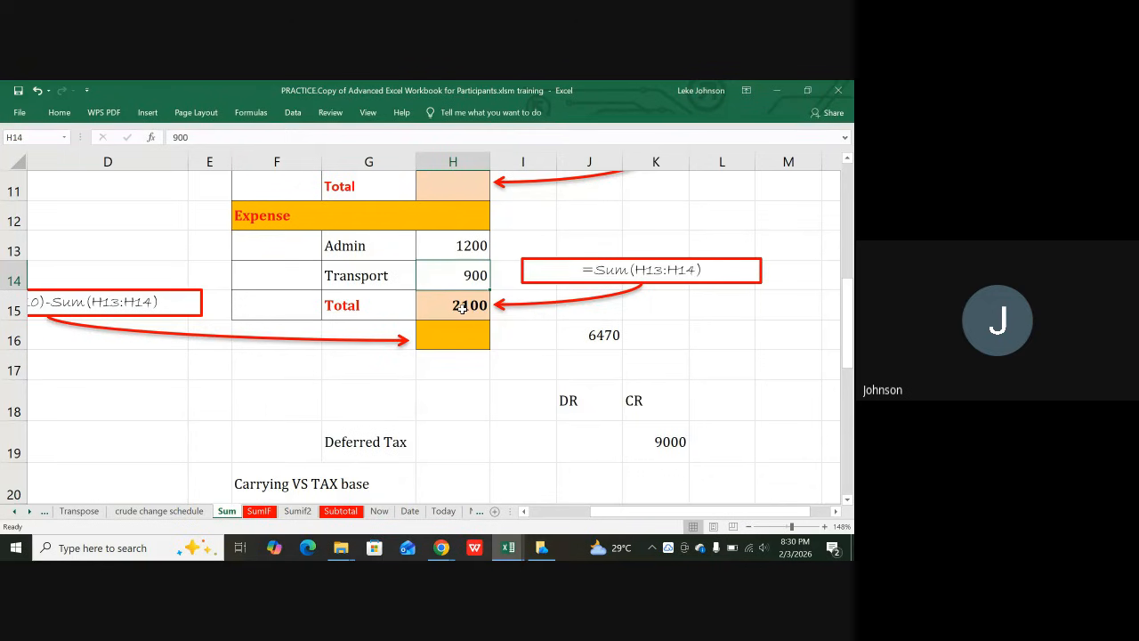
click(462, 307)
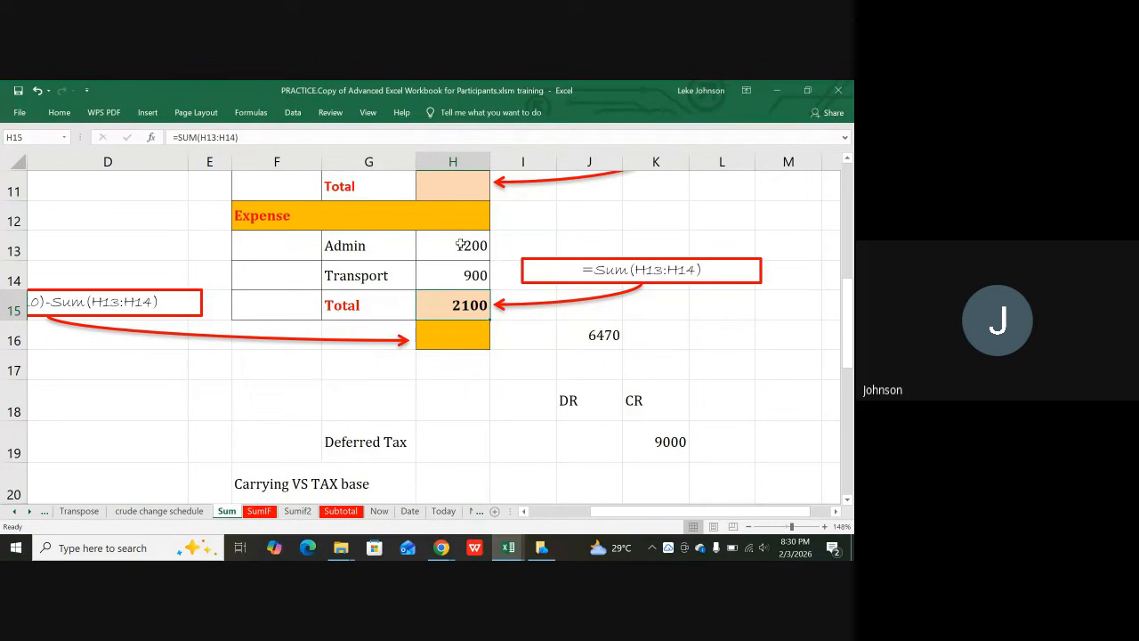
click(453, 161)
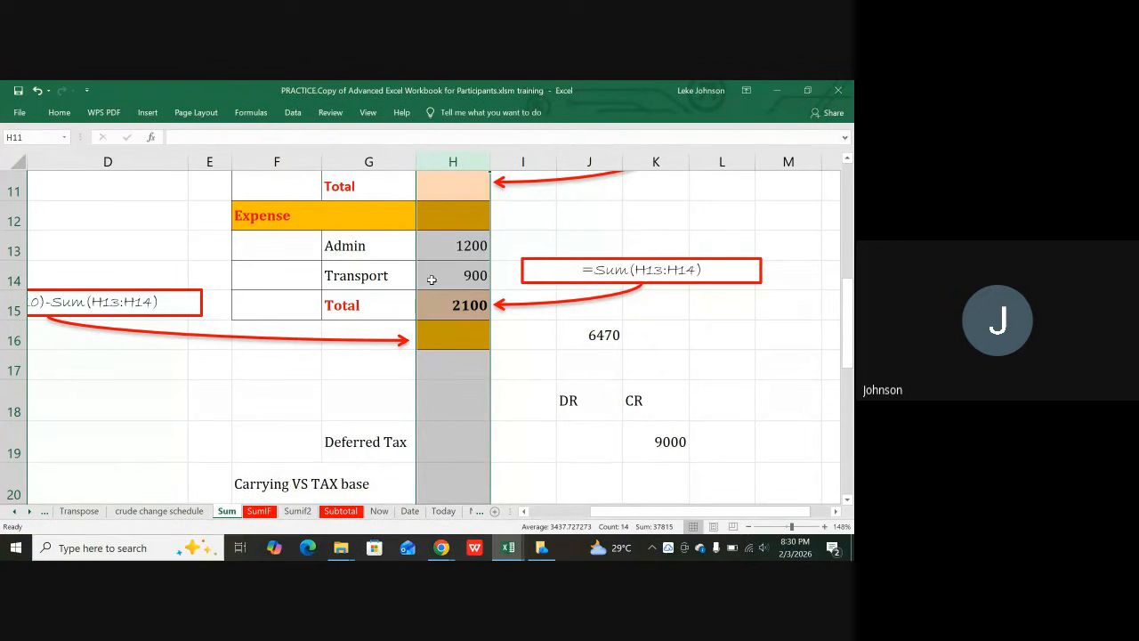
click(477, 243)
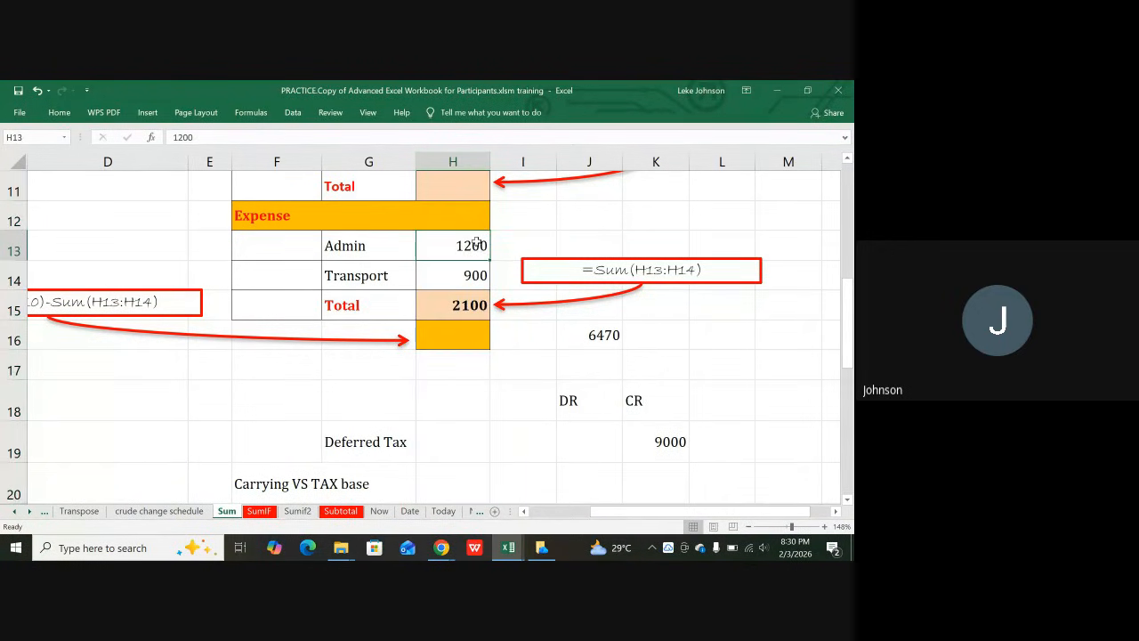
click(471, 278)
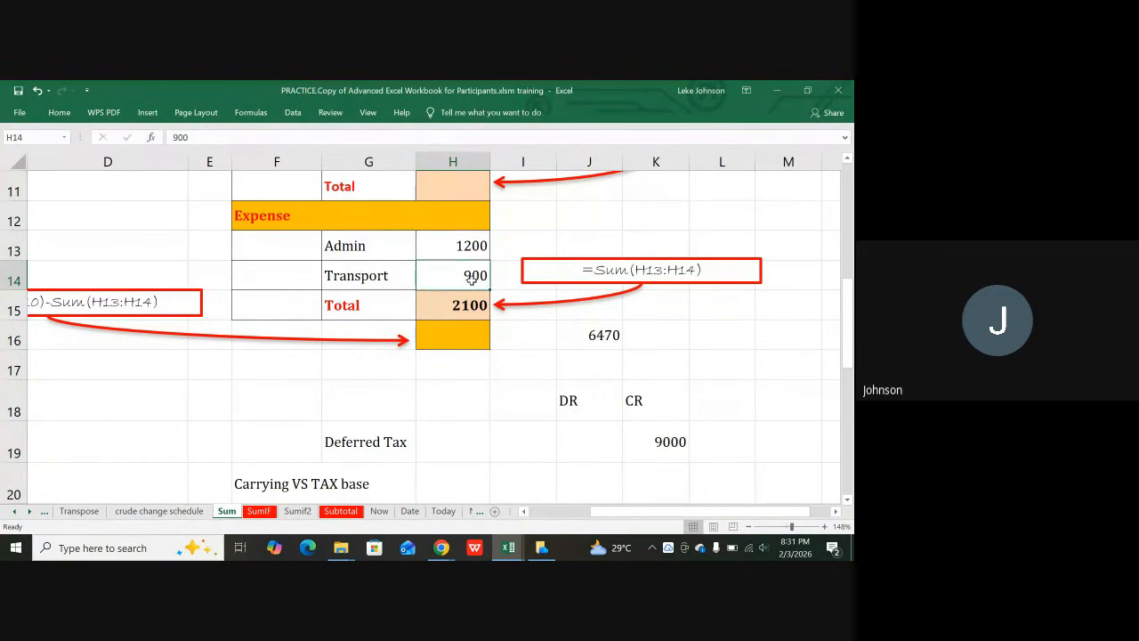
- Clear the Expense total in H15 and re-enter it with the formula =SUM(H13:H14)
click(454, 306)
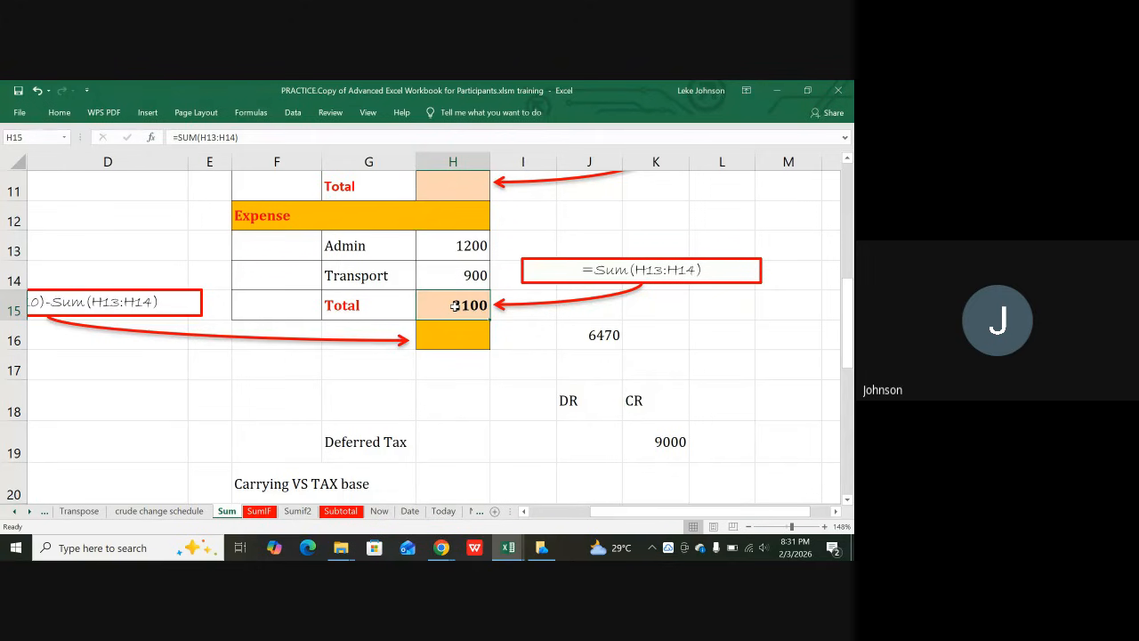
key(Delete)
text(=)
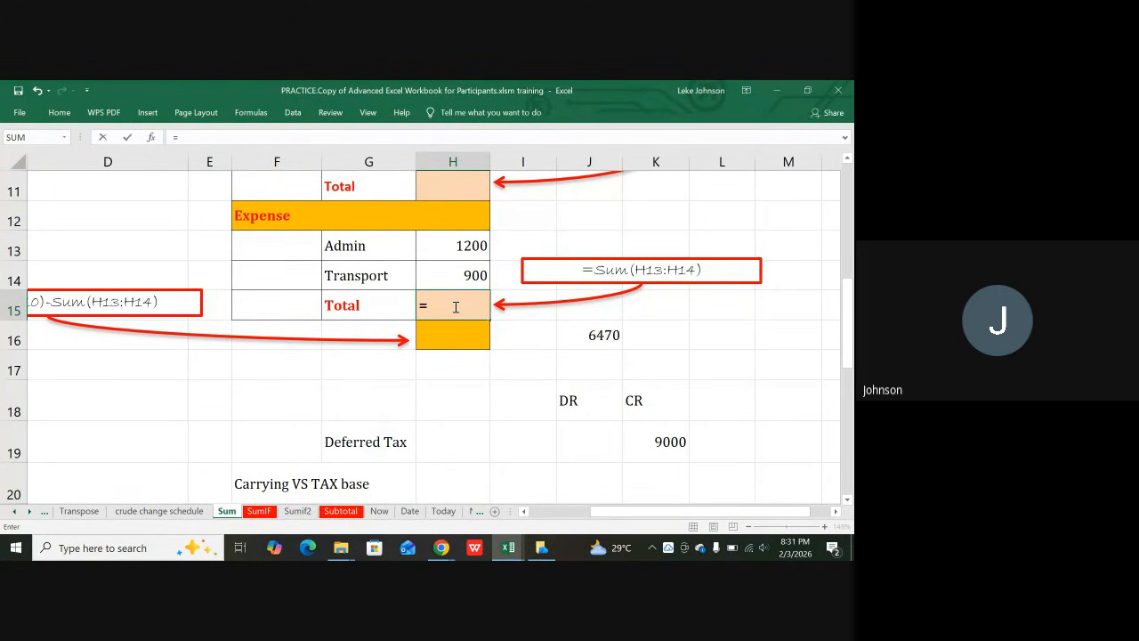
text(sum)
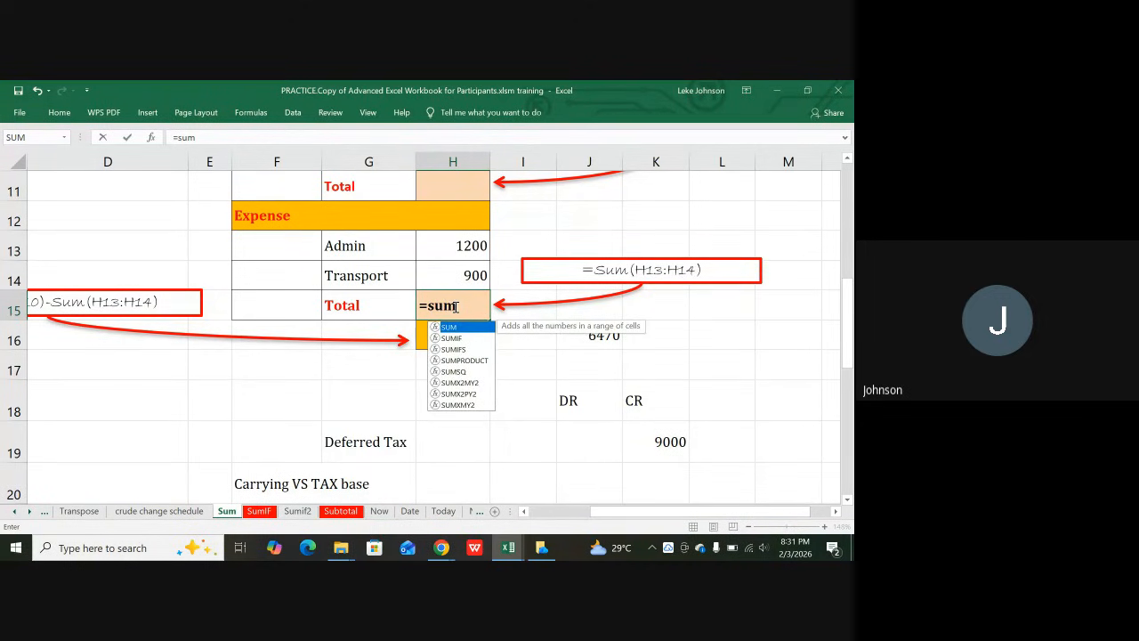
text(()
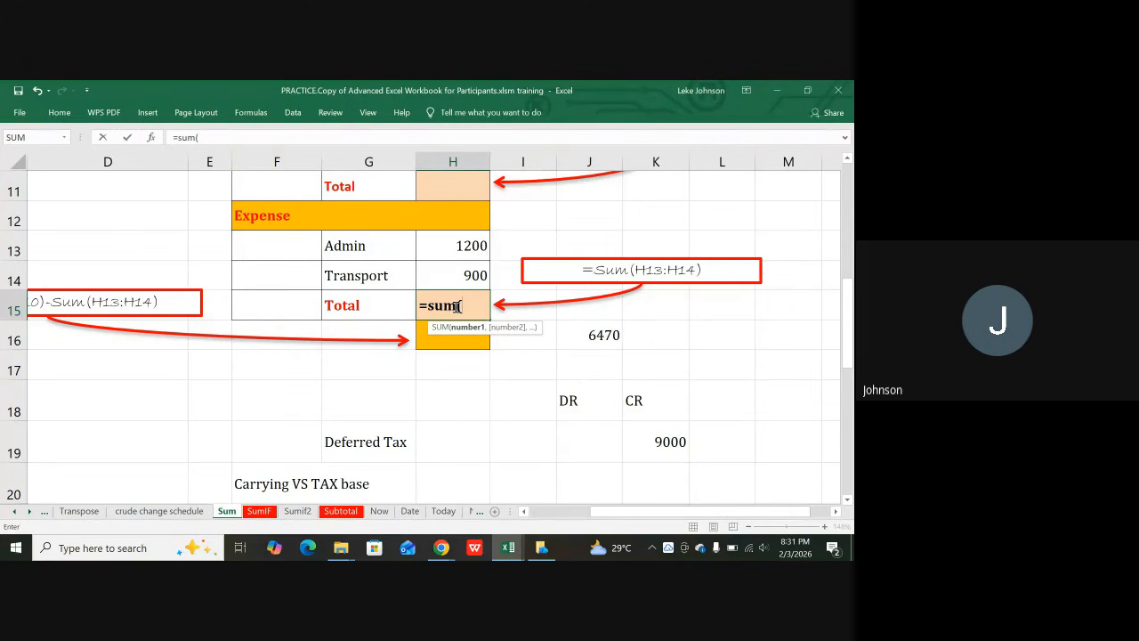
click(471, 246)
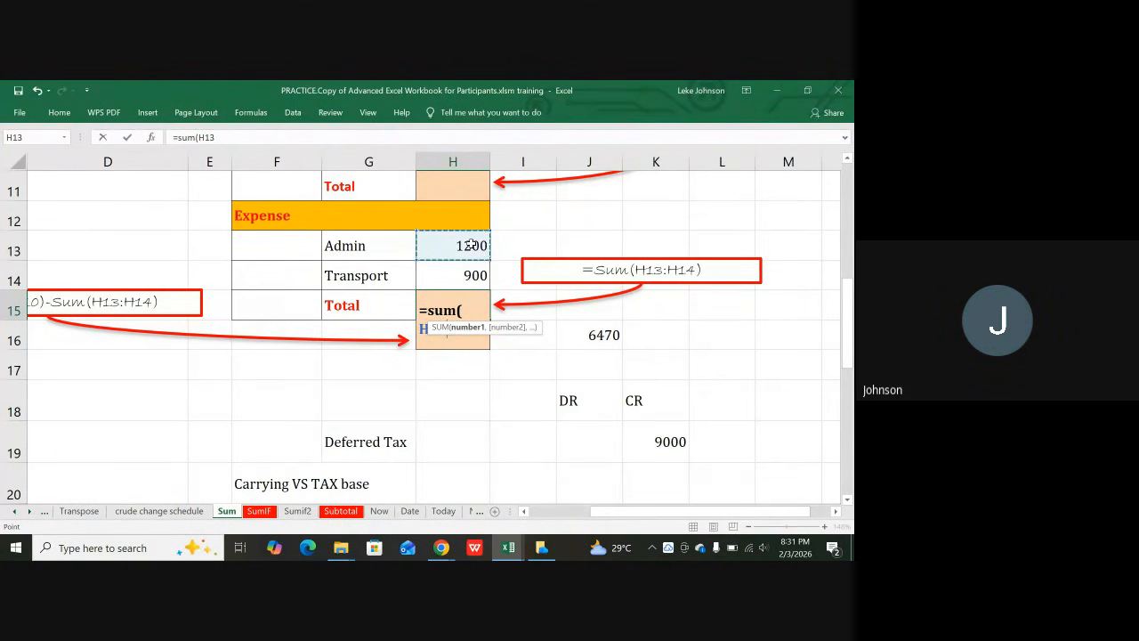
drag(465, 254, 462, 267)
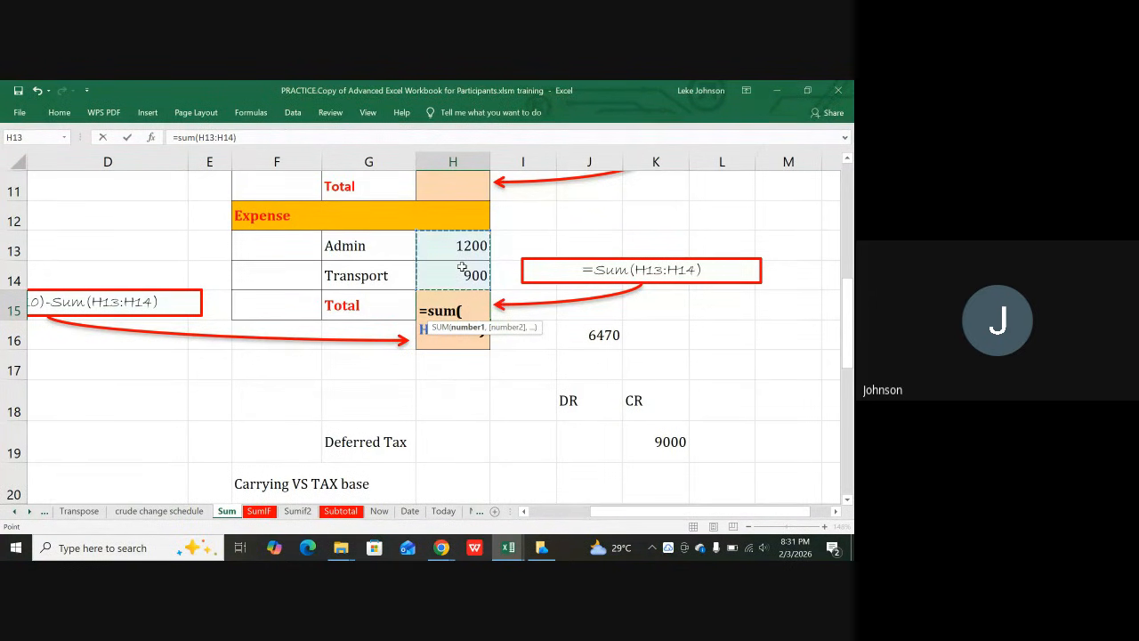
text())
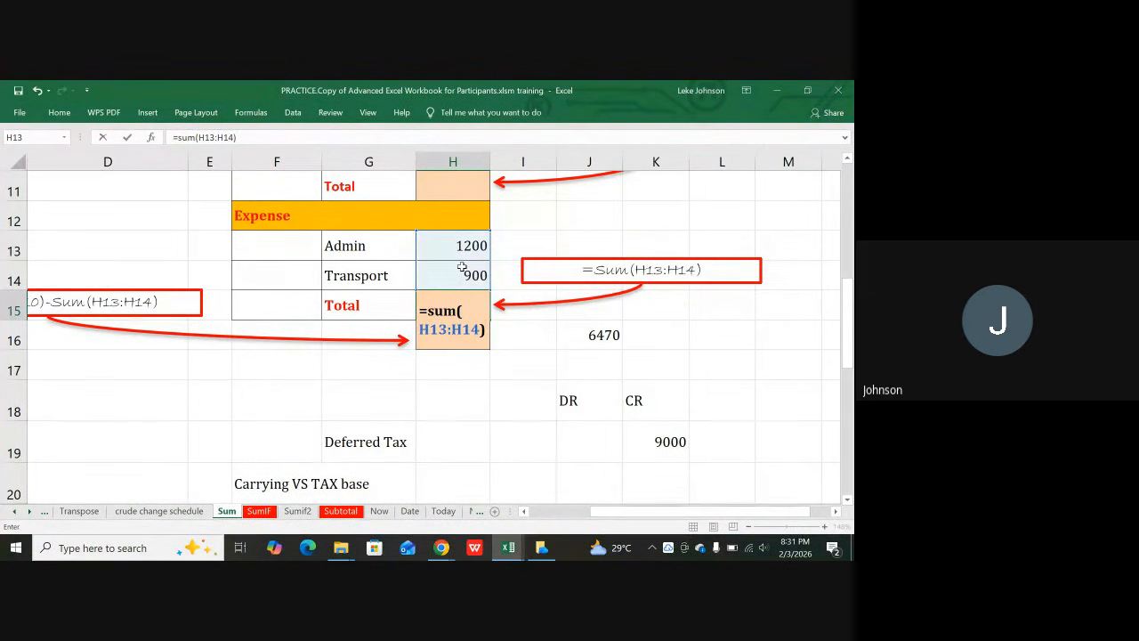
key(Return)
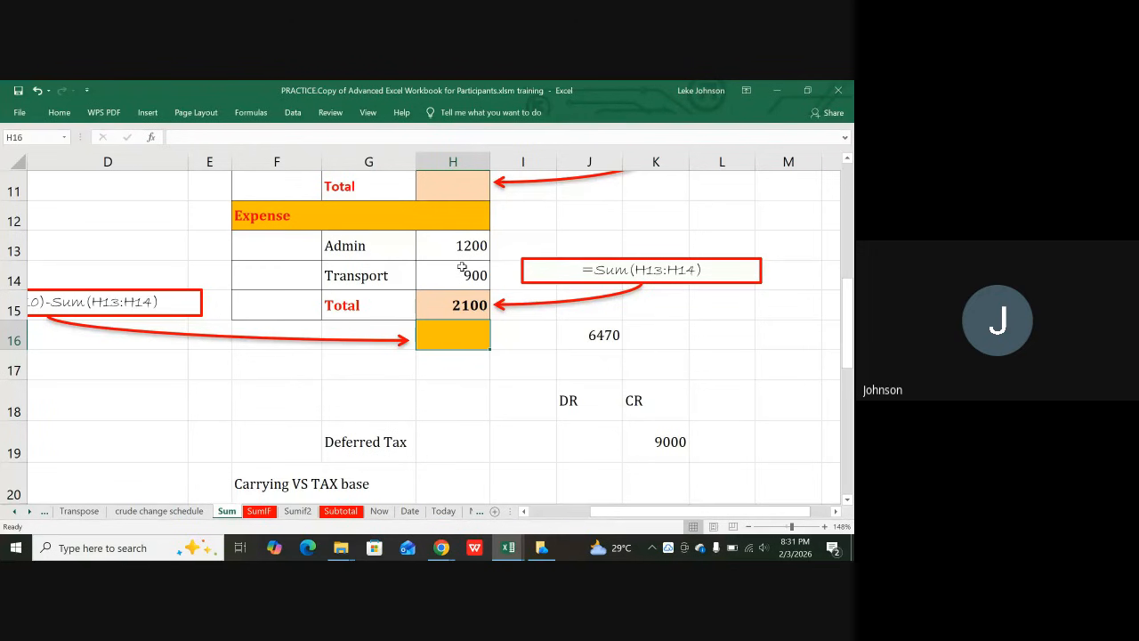
click(449, 309)
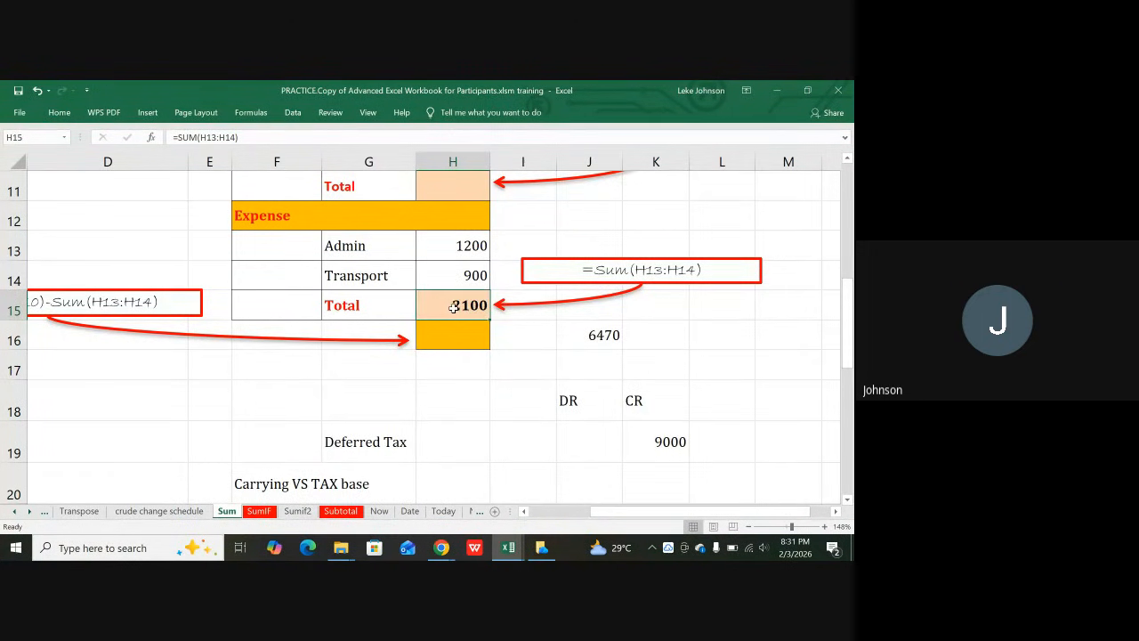
- Try adding the Admin and Transport amounts in H16 with the formula =H13+H14, and clear the cell again
click(459, 340)
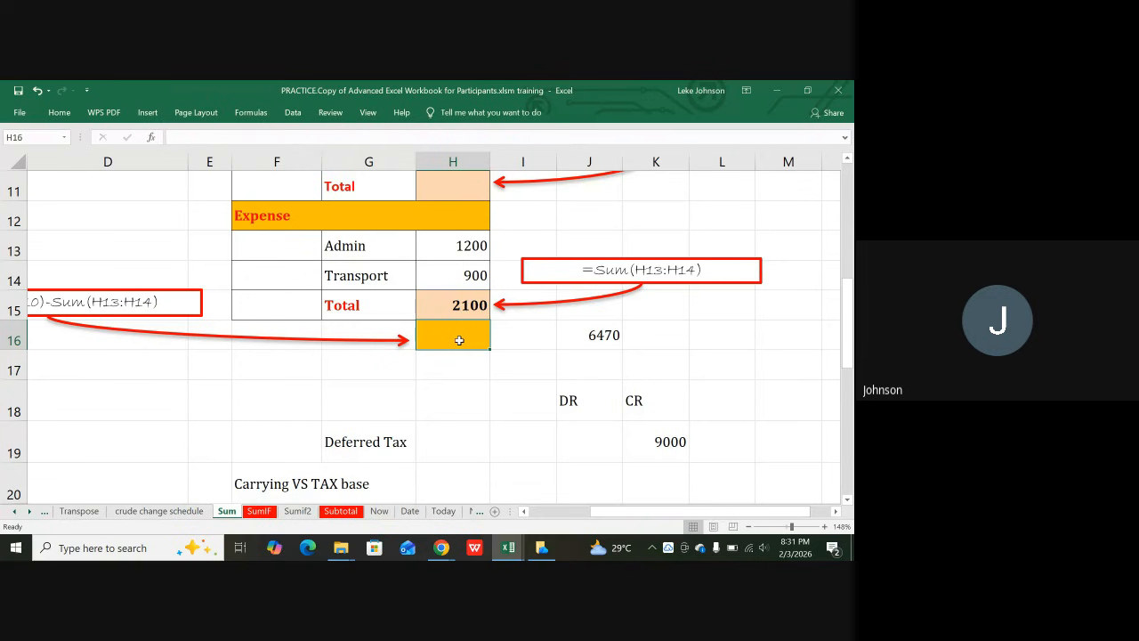
text(=)
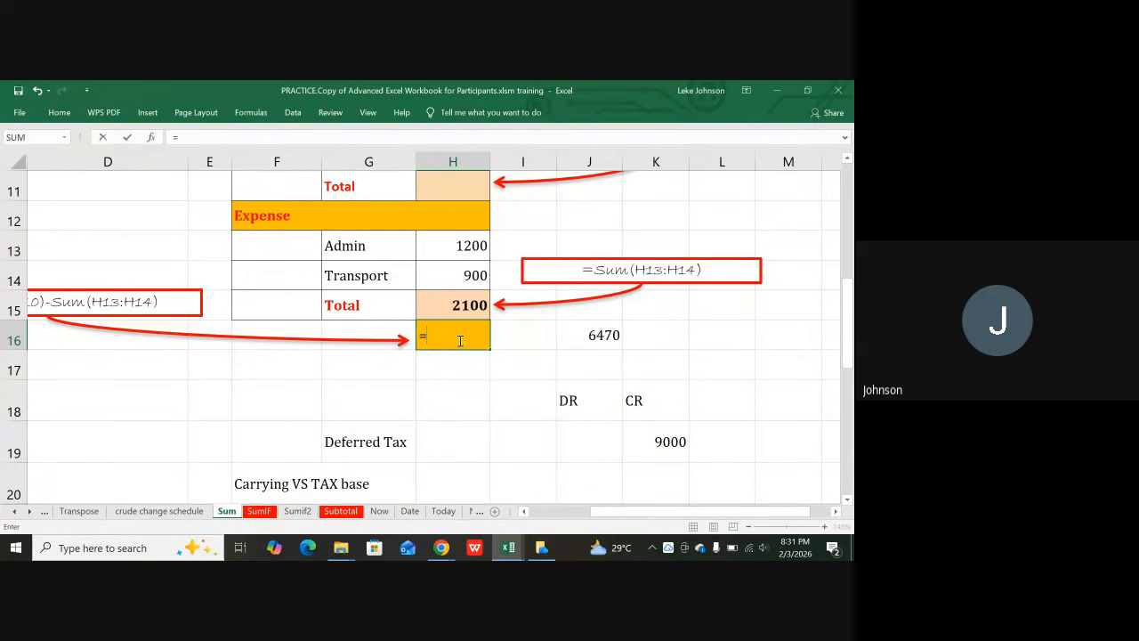
click(463, 245)
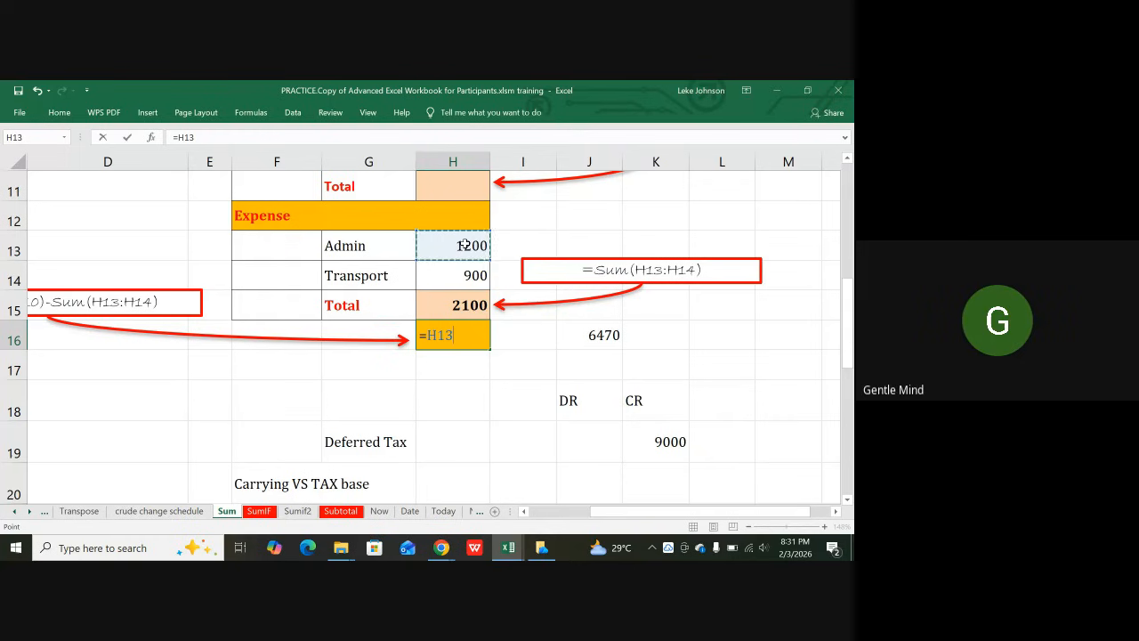
text(+)
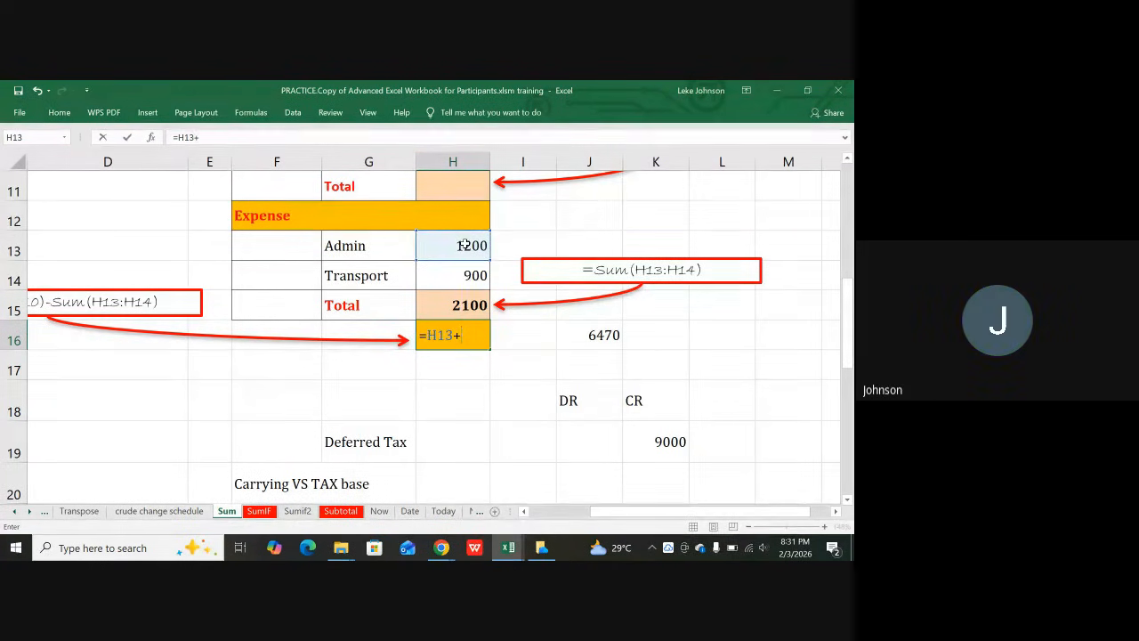
click(442, 276)
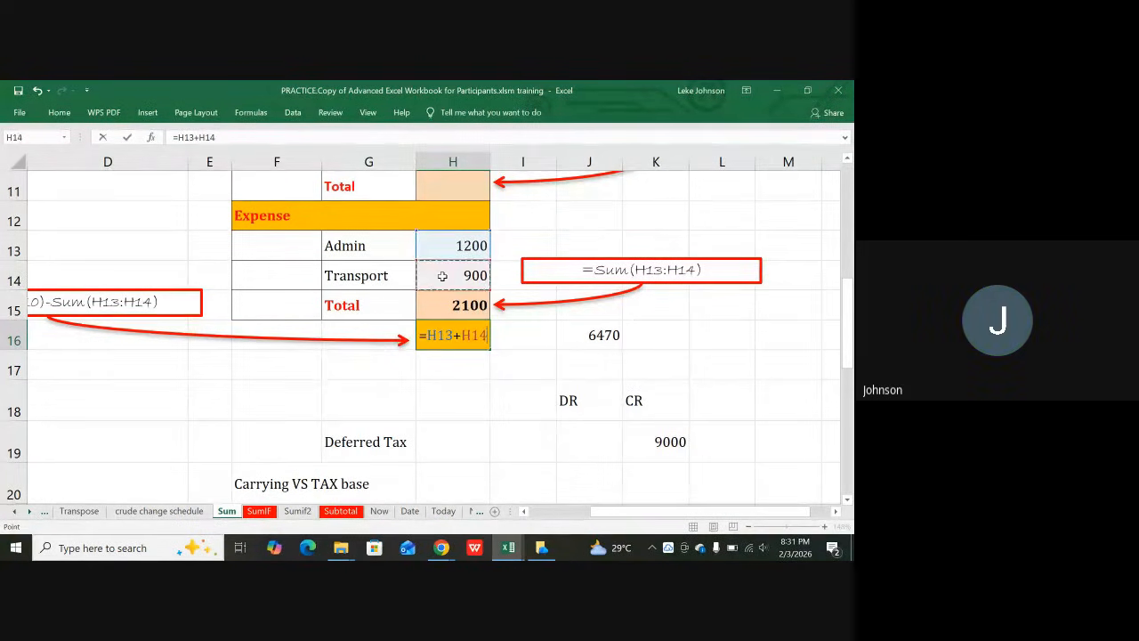
key(Return)
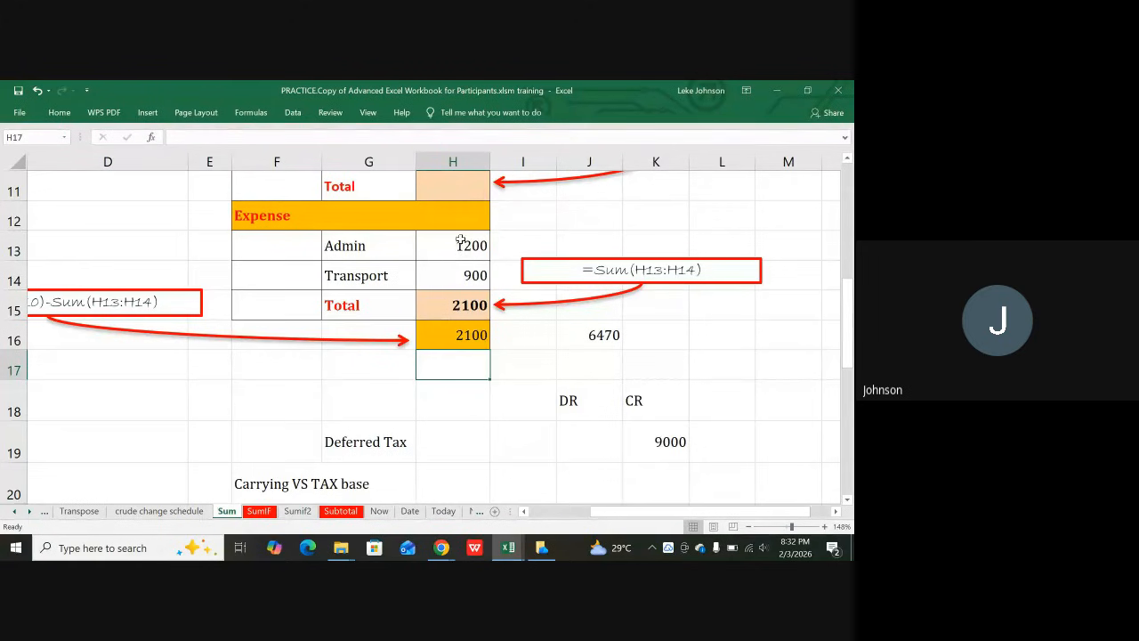
click(463, 334)
key(Delete)
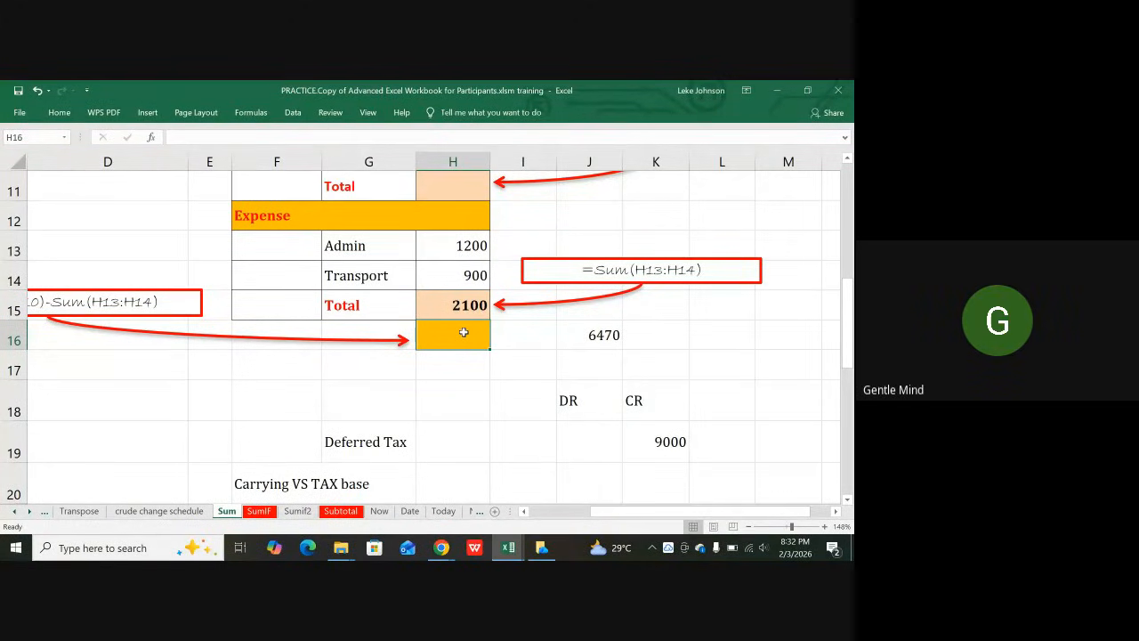
- Add the Admin and Transport amounts cell by cell in H16 with the formula =H13+H14
text(=)
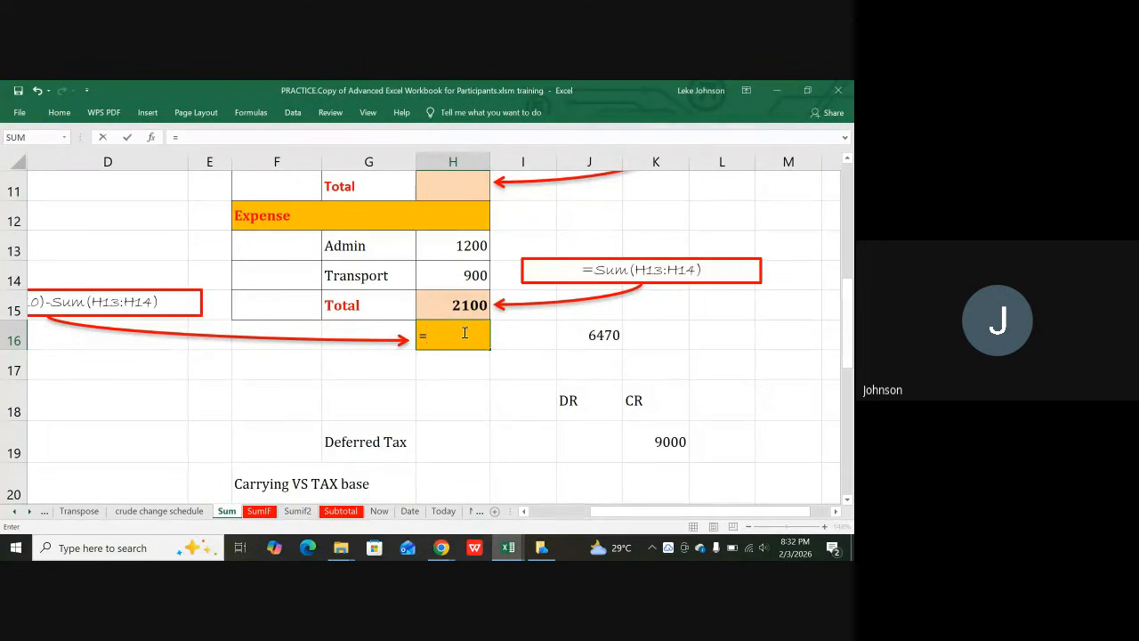
click(472, 249)
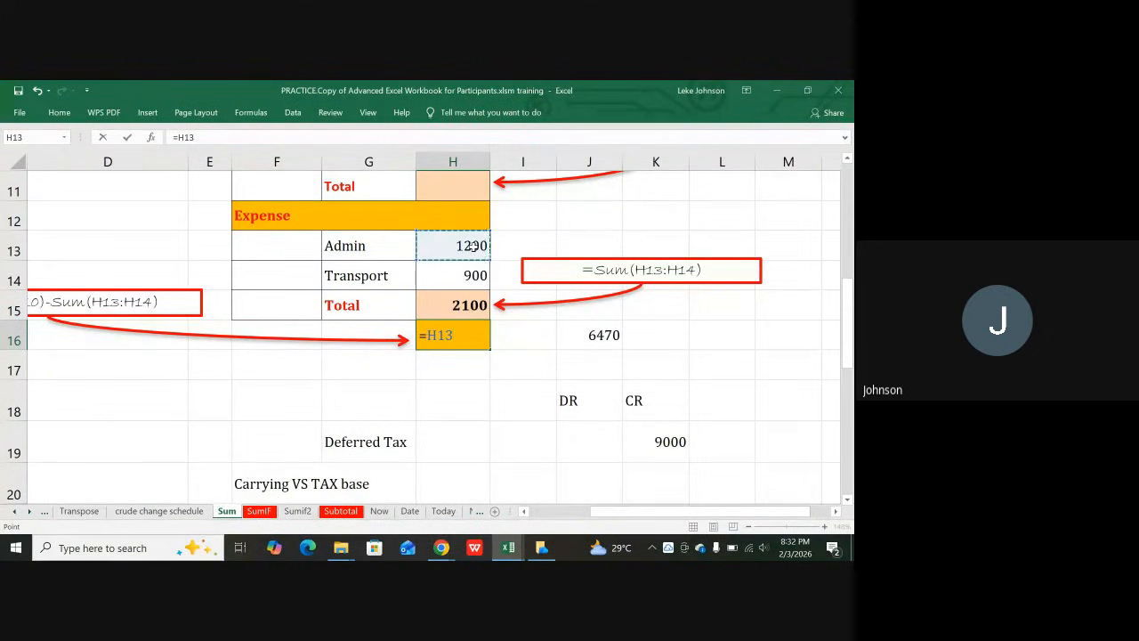
text(+)
click(454, 275)
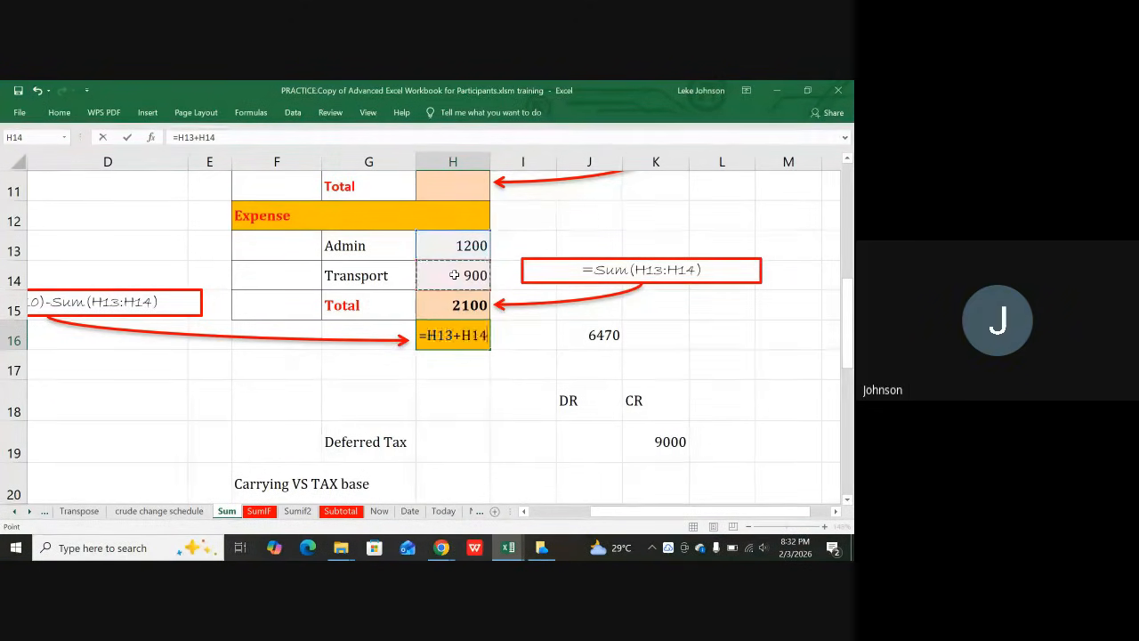
key(Return)
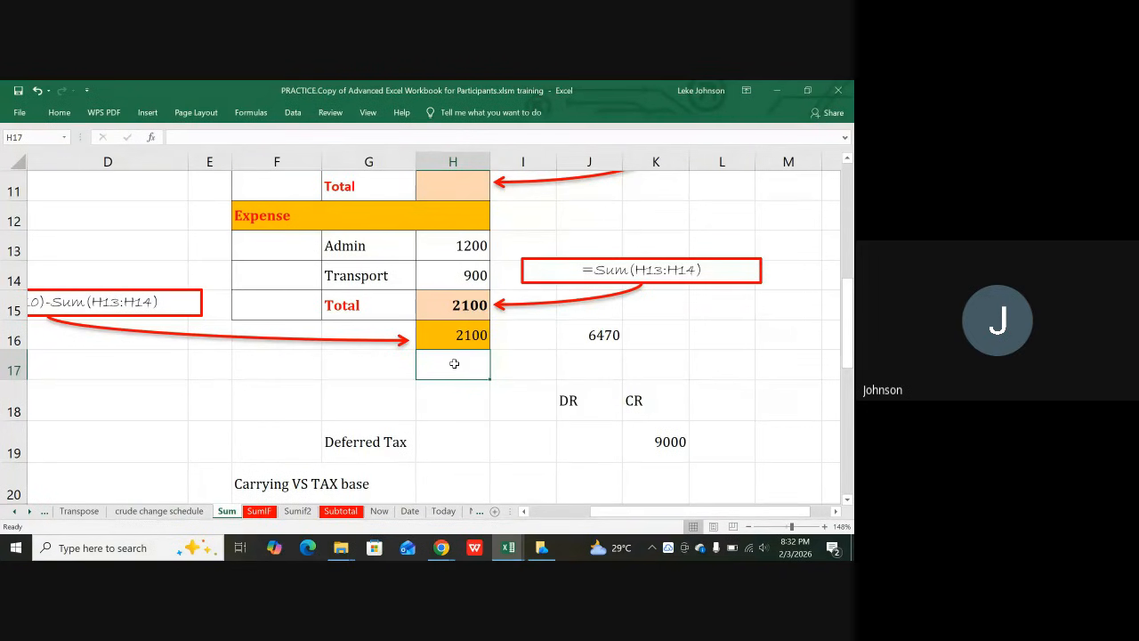
- Enter the formula =SUM(H13:H14) in H17, below the cell-by-cell addition, to compare the two methods
text(=)
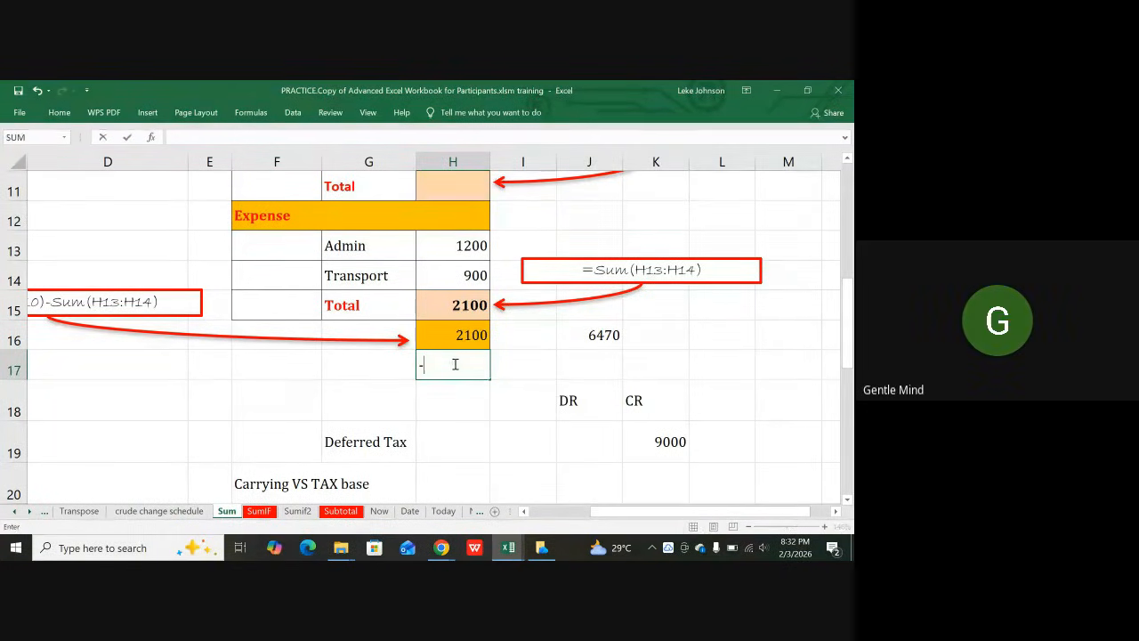
key(BackSpace)
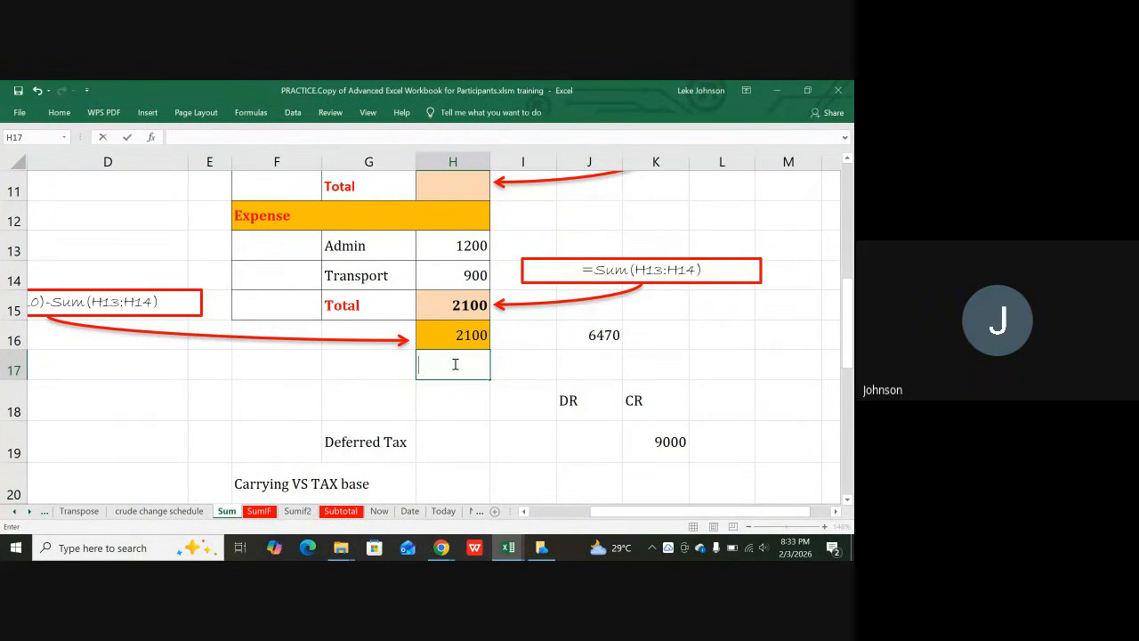
text(=sum)
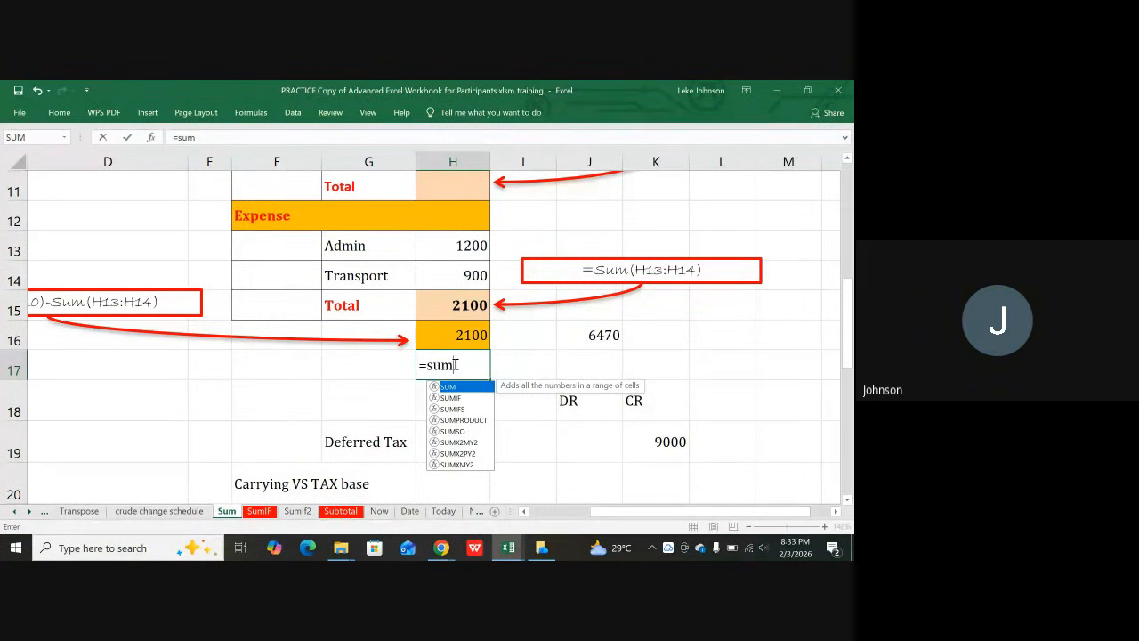
text(()
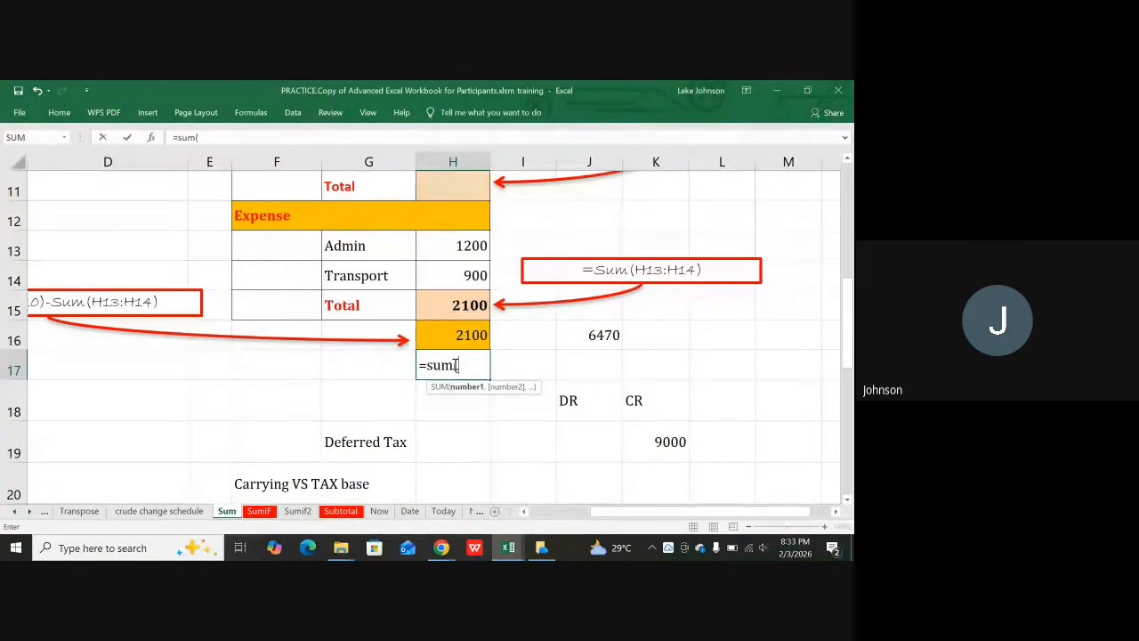
click(463, 247)
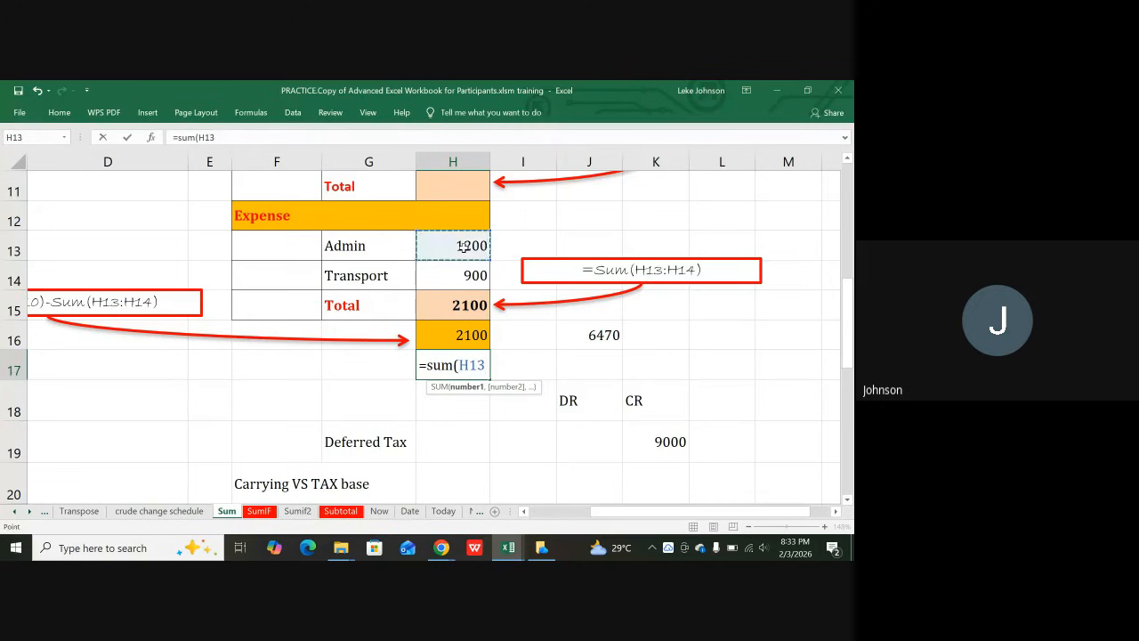
drag(462, 256, 457, 269)
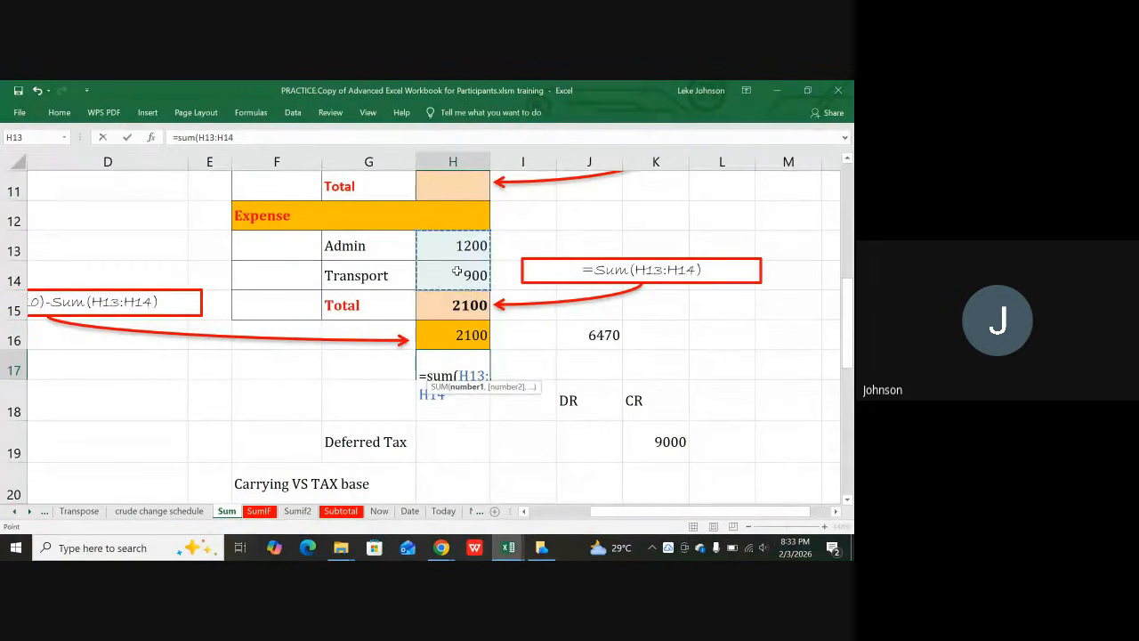
text())
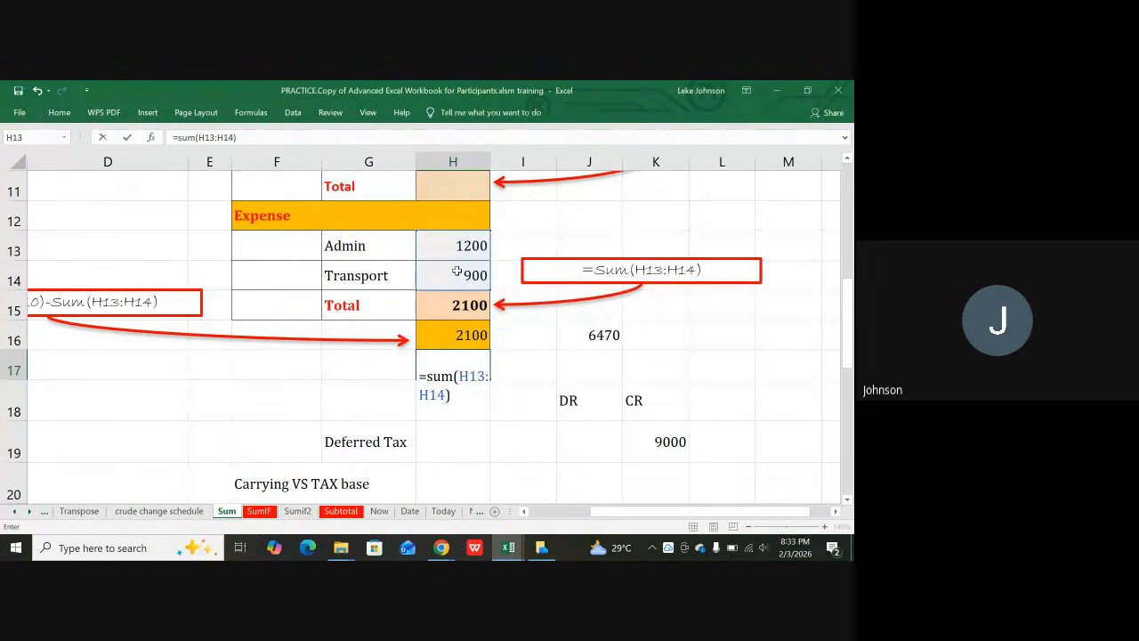
key(Return)
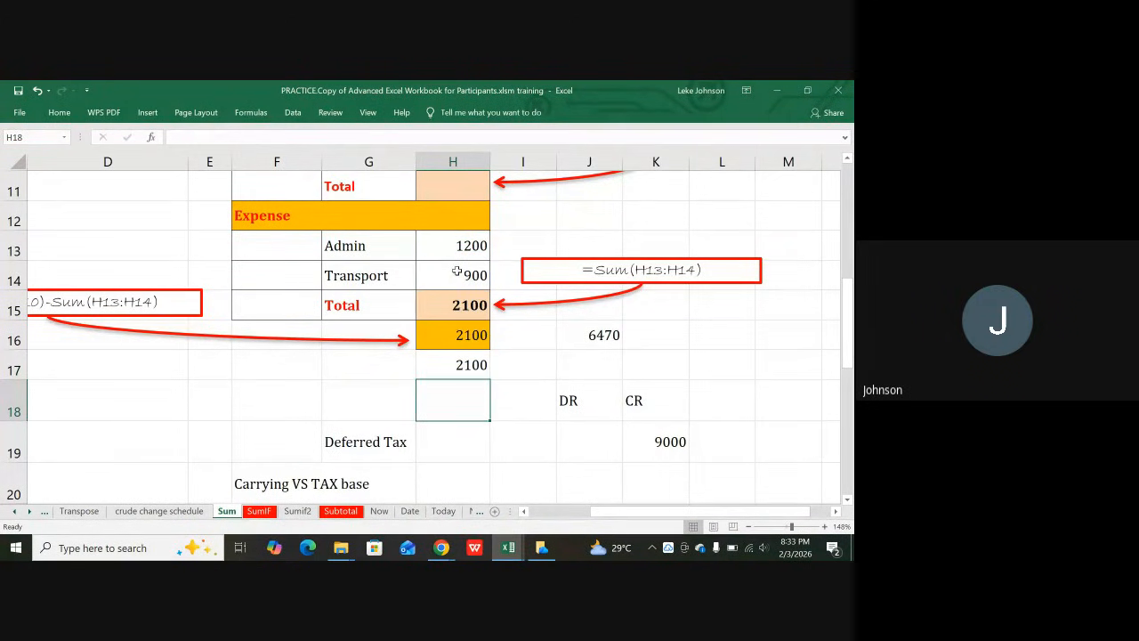
click(467, 367)
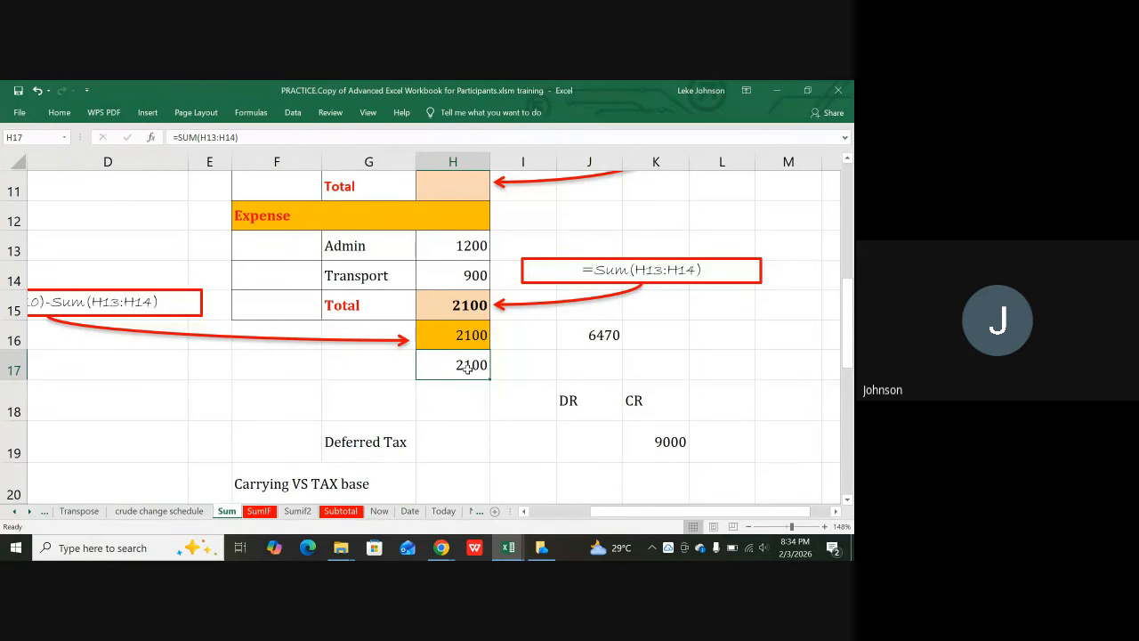
- Clear the comparison SUM formula from H17 and dismiss the OneDrive screenshot prompt
click(463, 398)
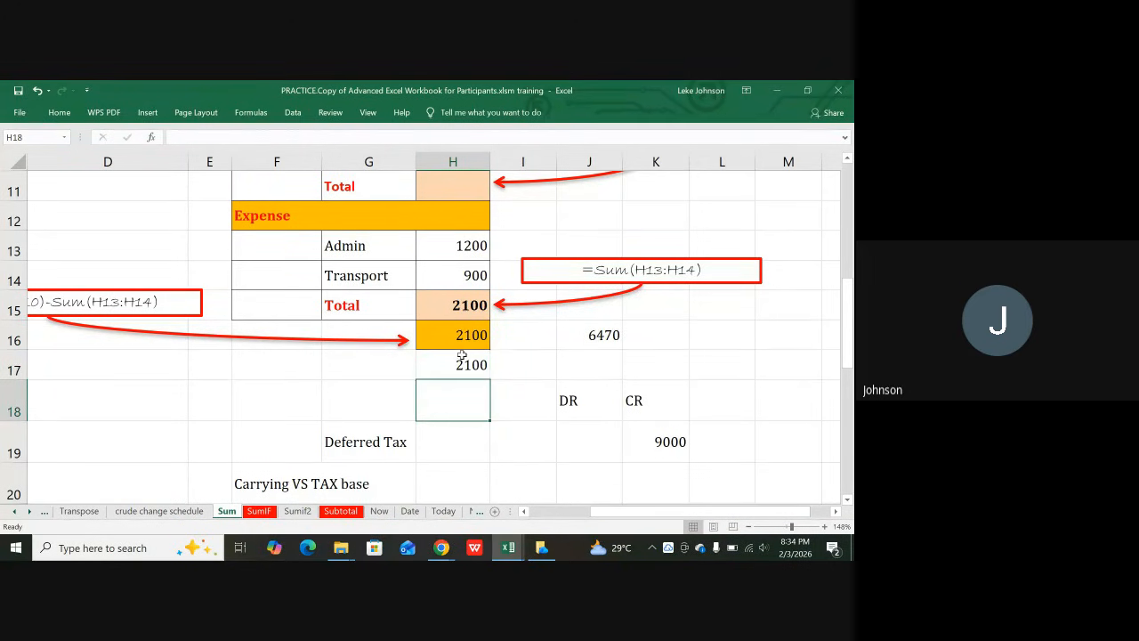
click(455, 359)
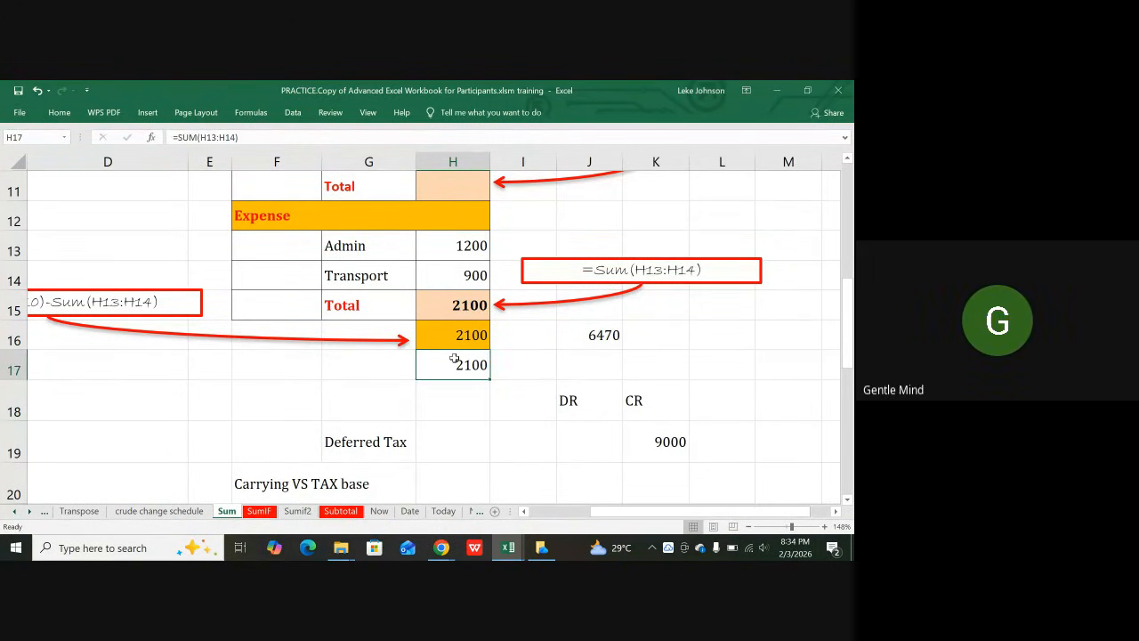
key(Delete)
key(Print)
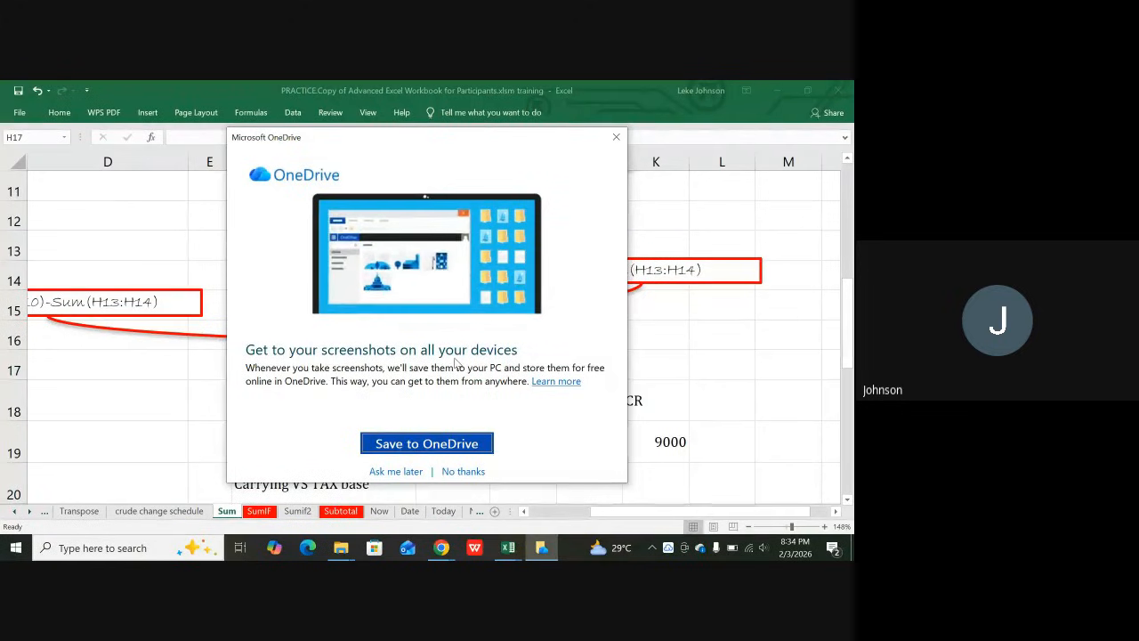
click(616, 139)
click(447, 406)
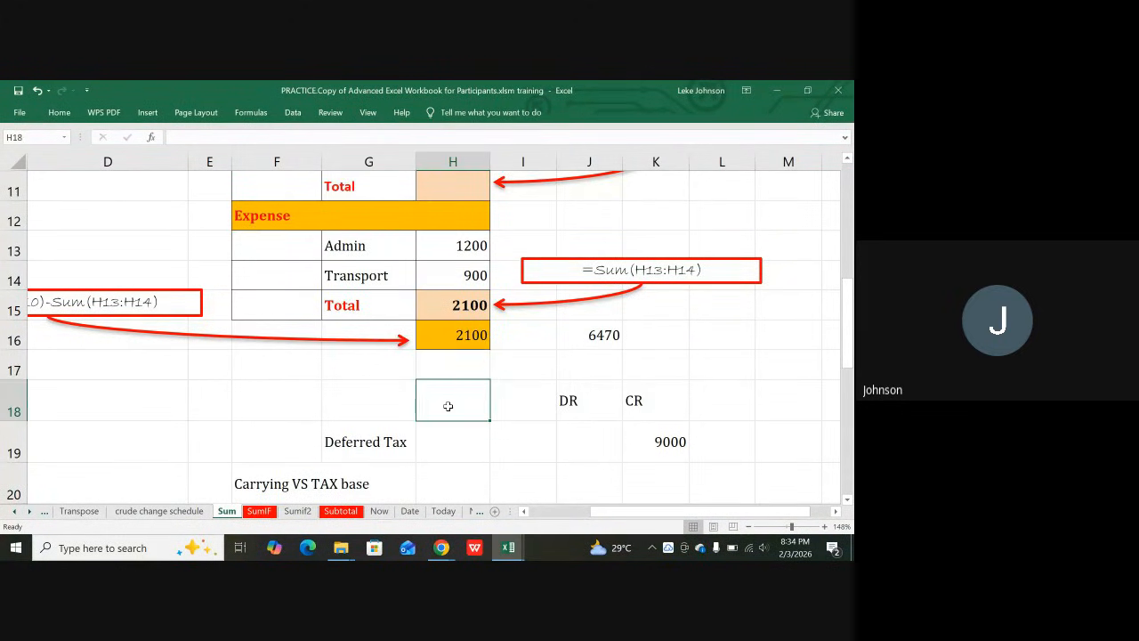
click(466, 366)
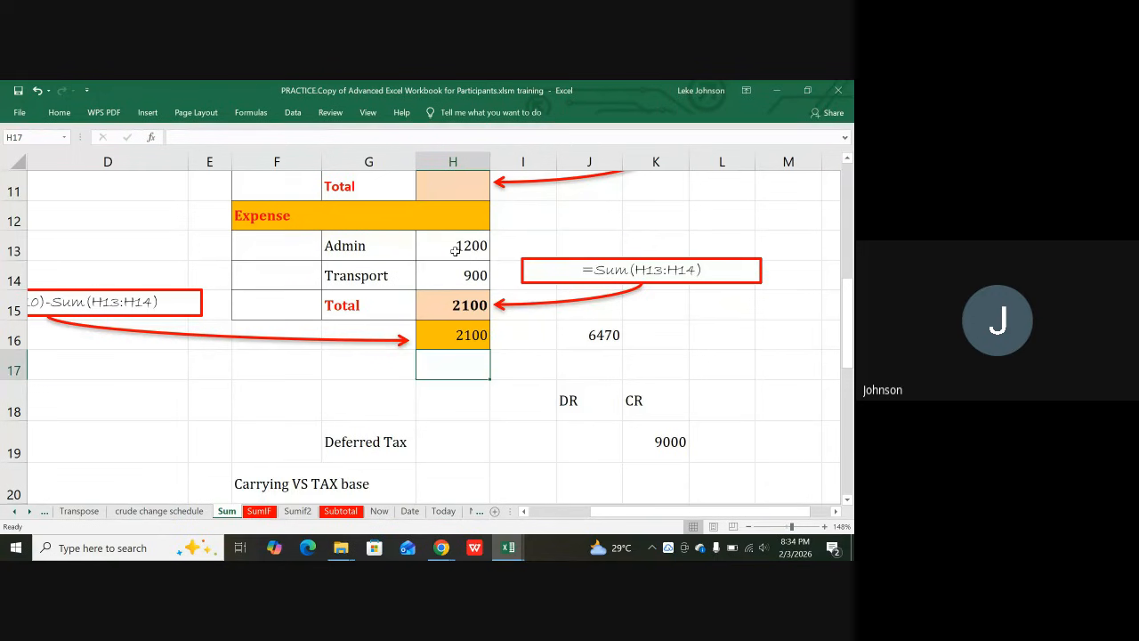
click(455, 251)
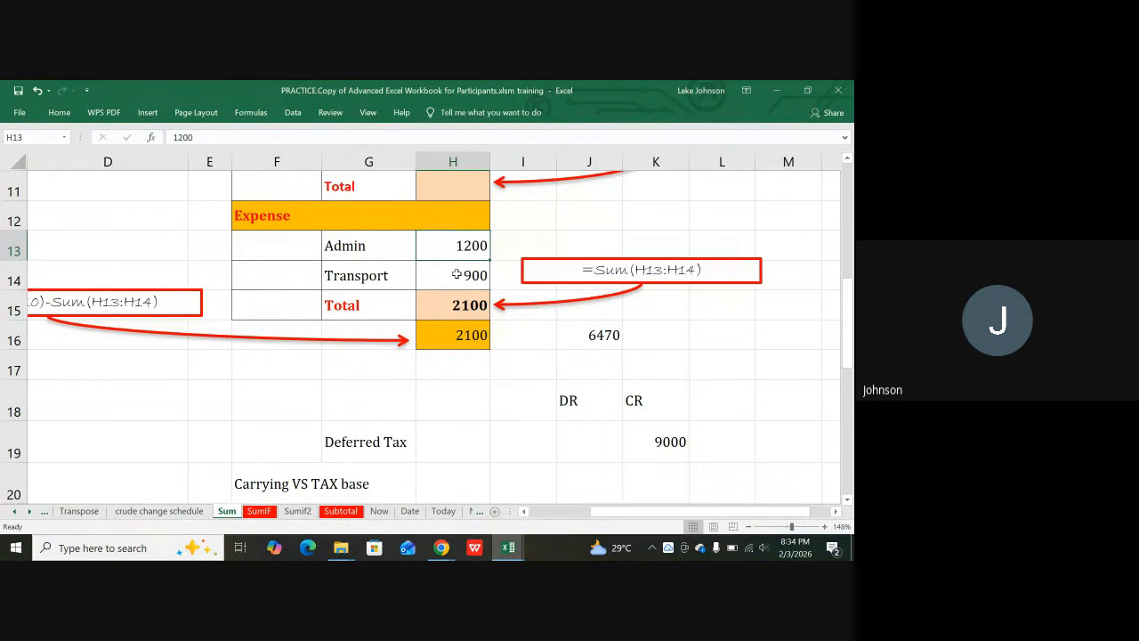
- Add the Admin and Transport amounts as typed numbers in H17 with the formula =1200+900
click(445, 372)
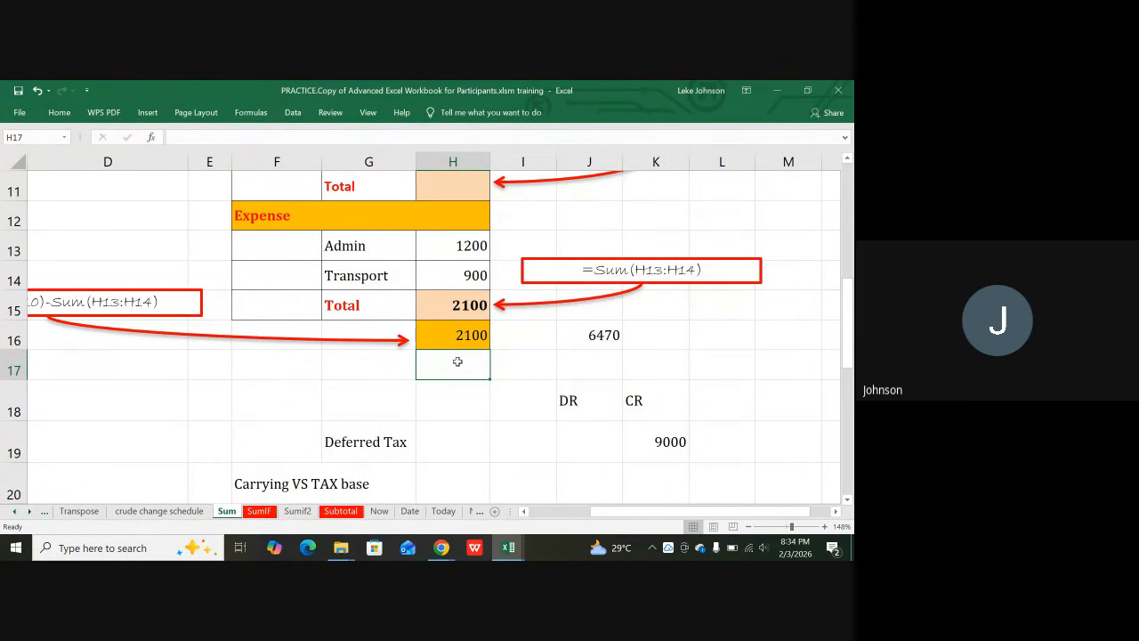
text(=)
text(1)
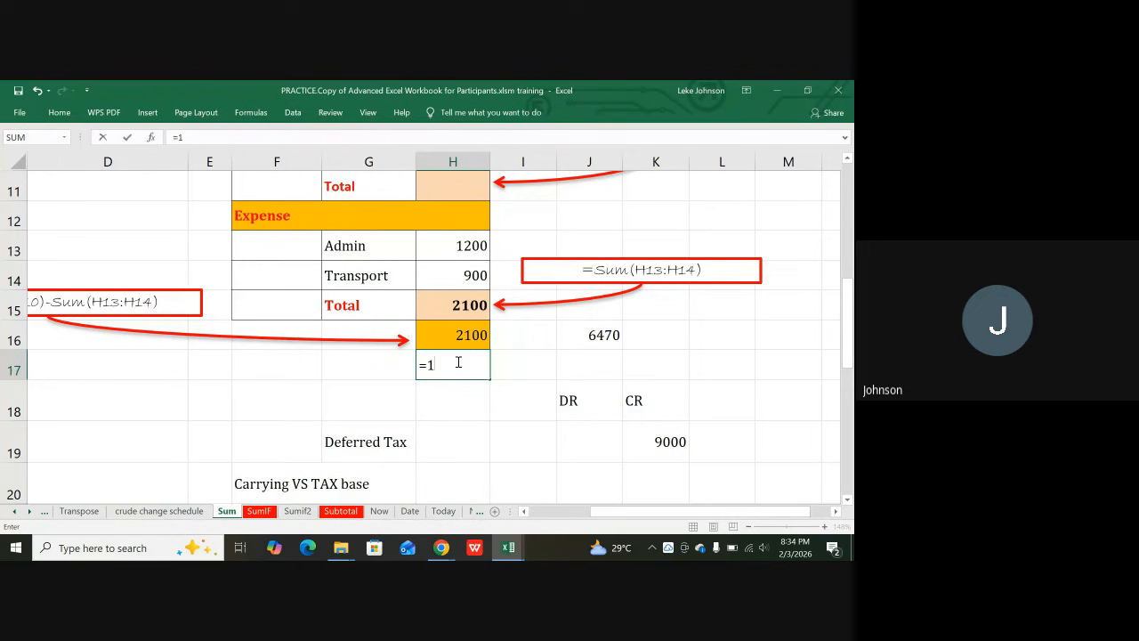
text(2)
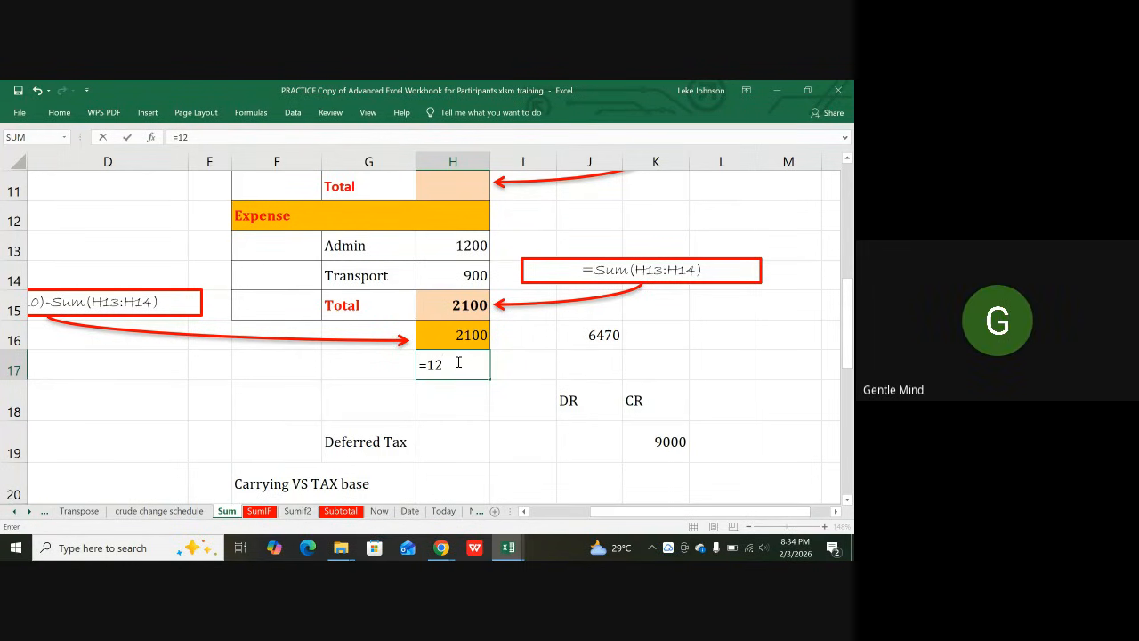
text(00)
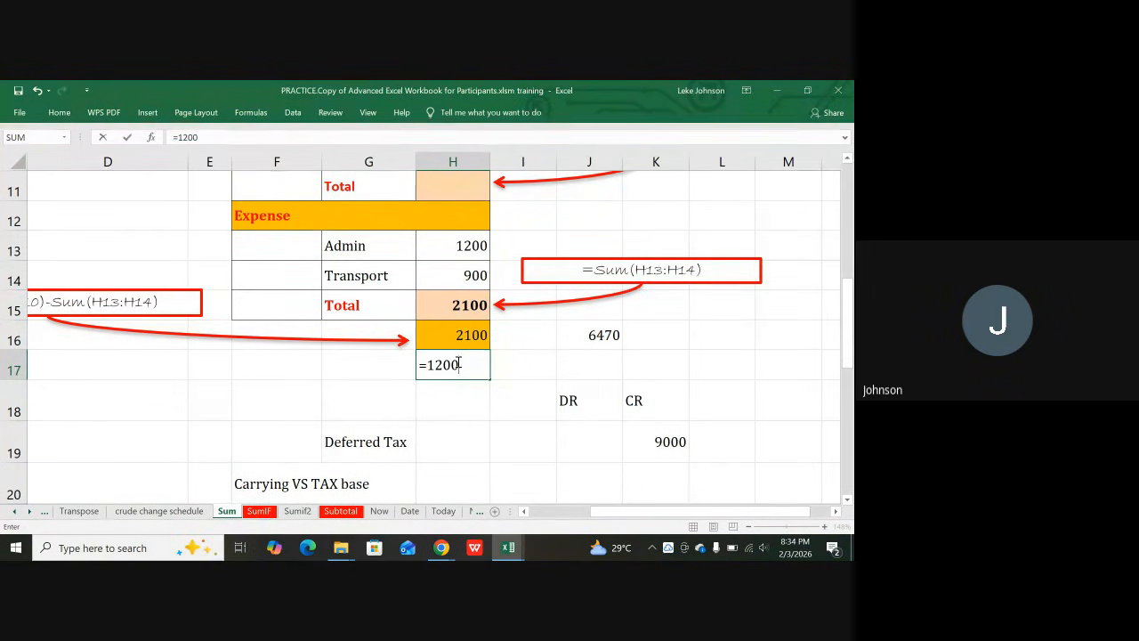
text(+)
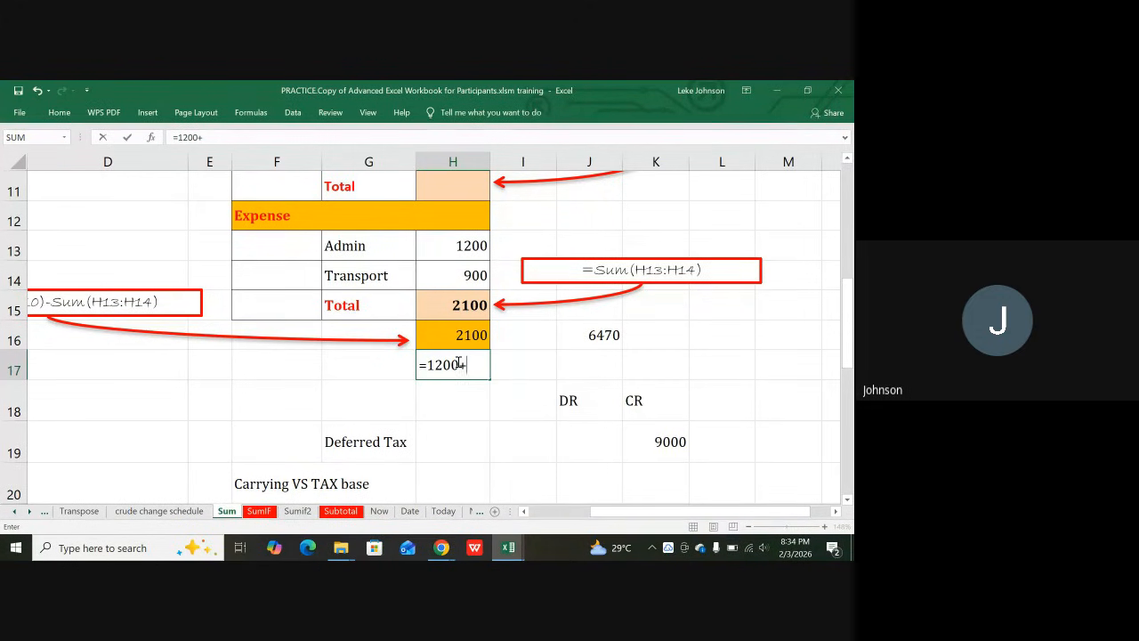
text(900)
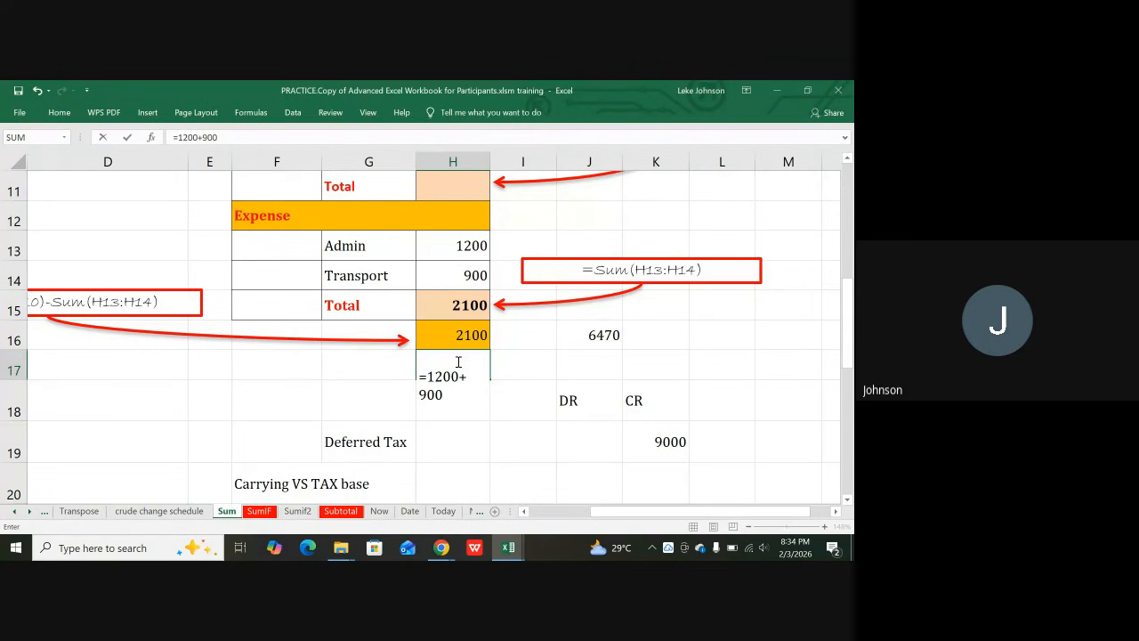
key(Return)
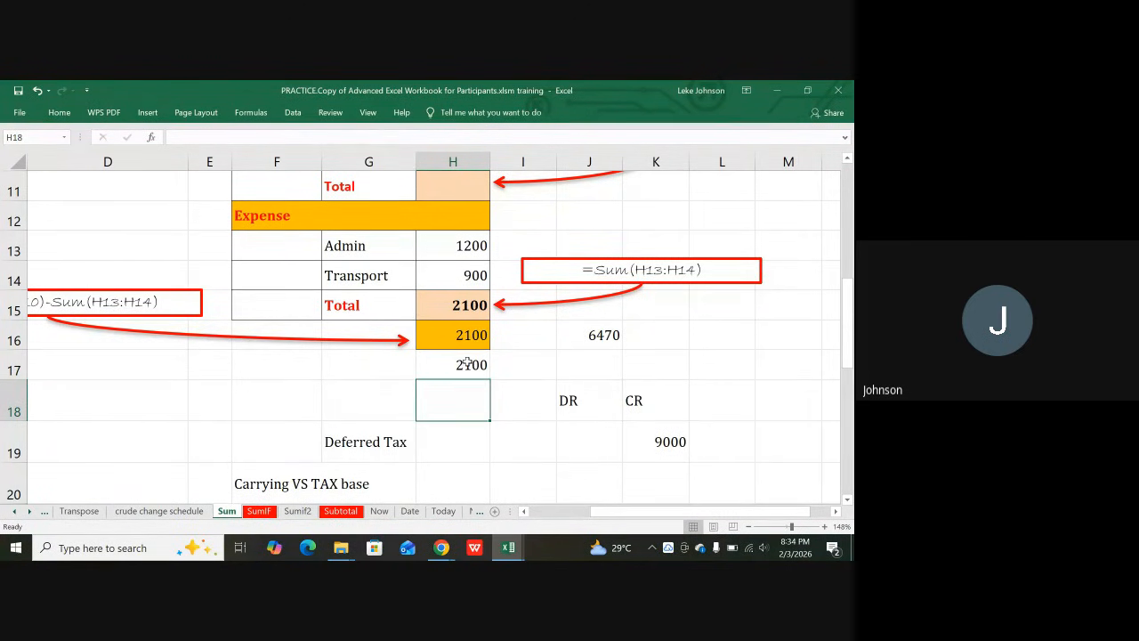
click(457, 363)
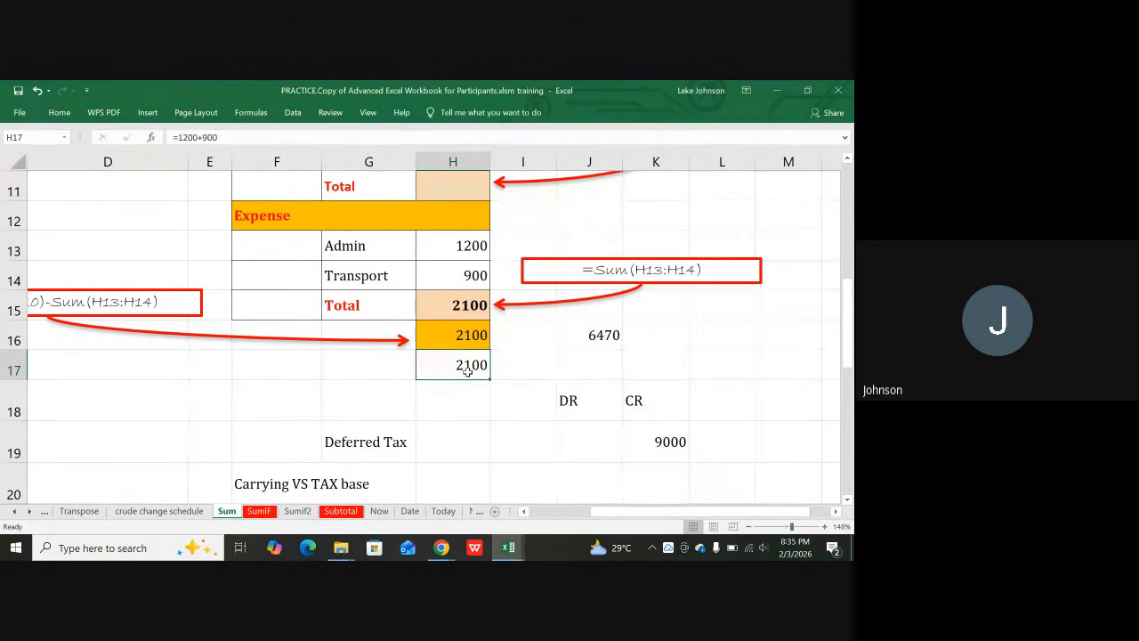
- Re-enter the expense Total in H15 as =SUM(H13:H14), covering the Admin and Transport amounts as a range
click(463, 304)
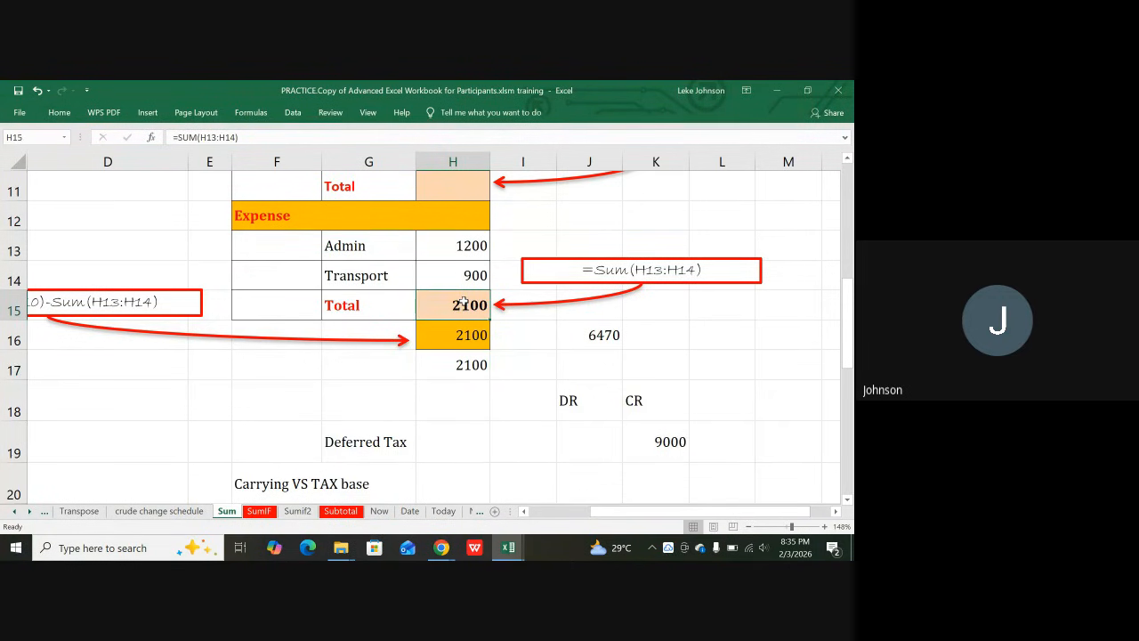
text(=)
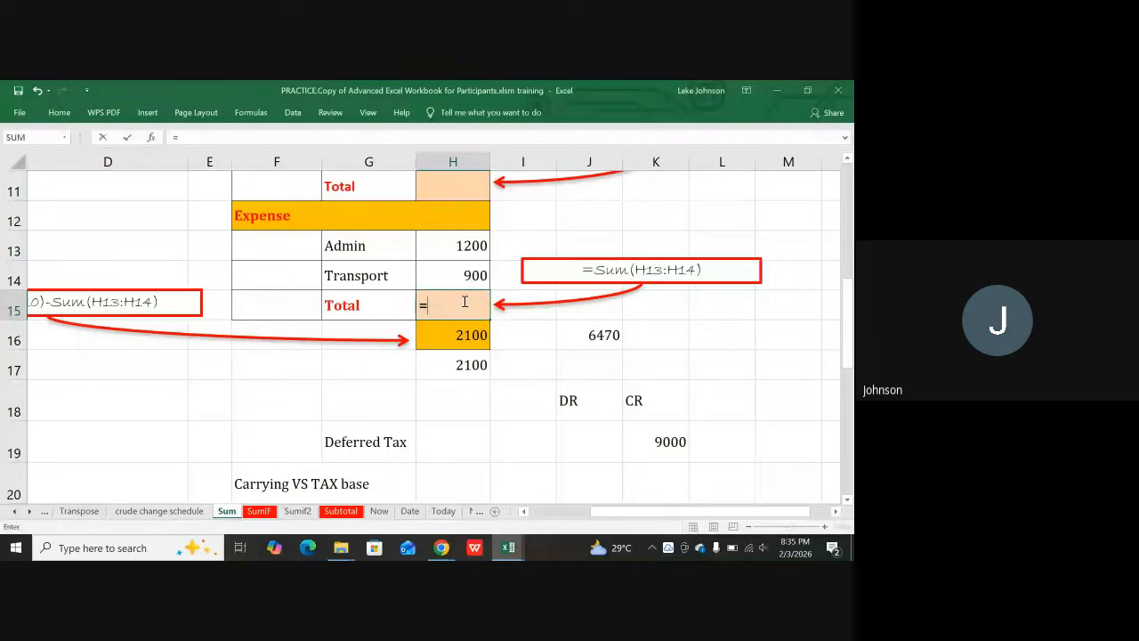
text(sum)
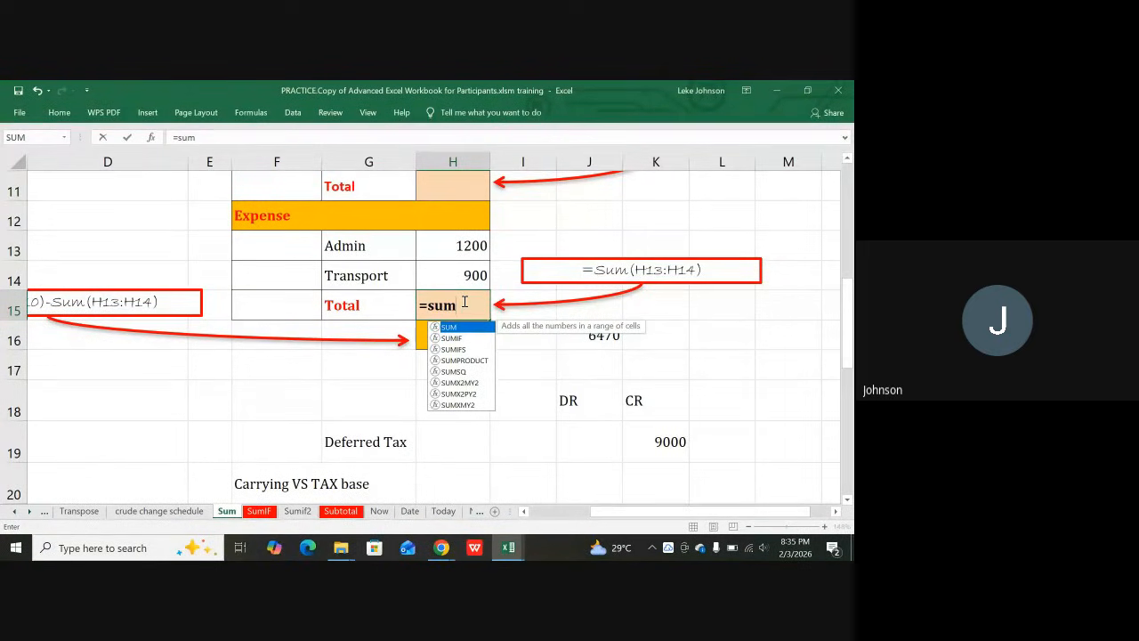
text(()
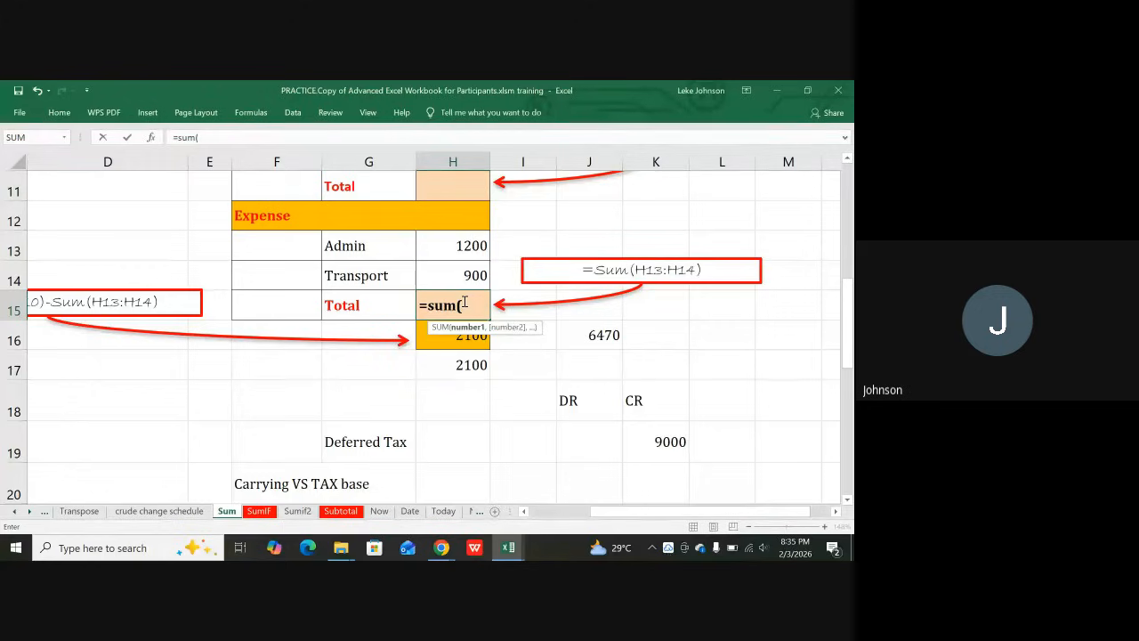
scroll(483, 262, up, 3)
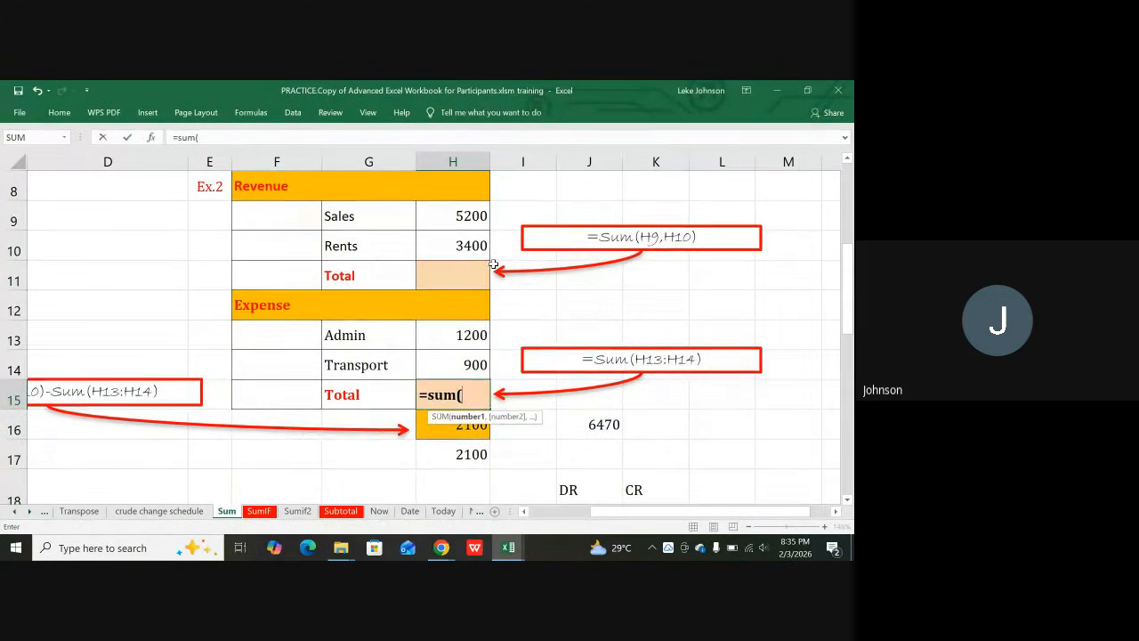
scroll(487, 247, up, 1)
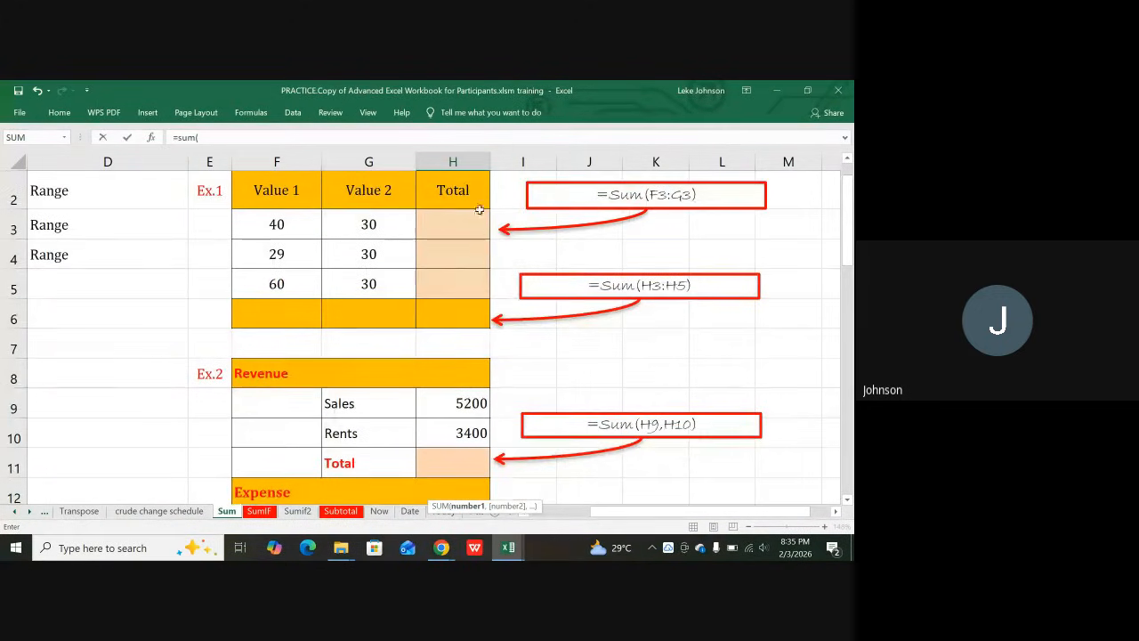
scroll(467, 192, up, 1)
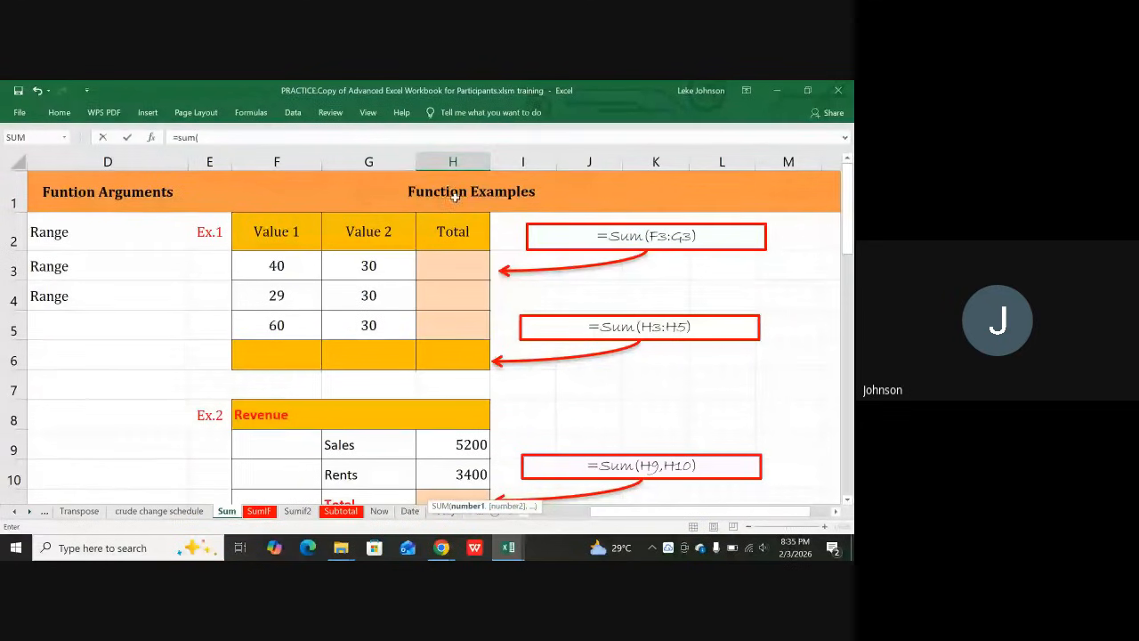
scroll(416, 384, down, 2)
scroll(417, 385, up, 1)
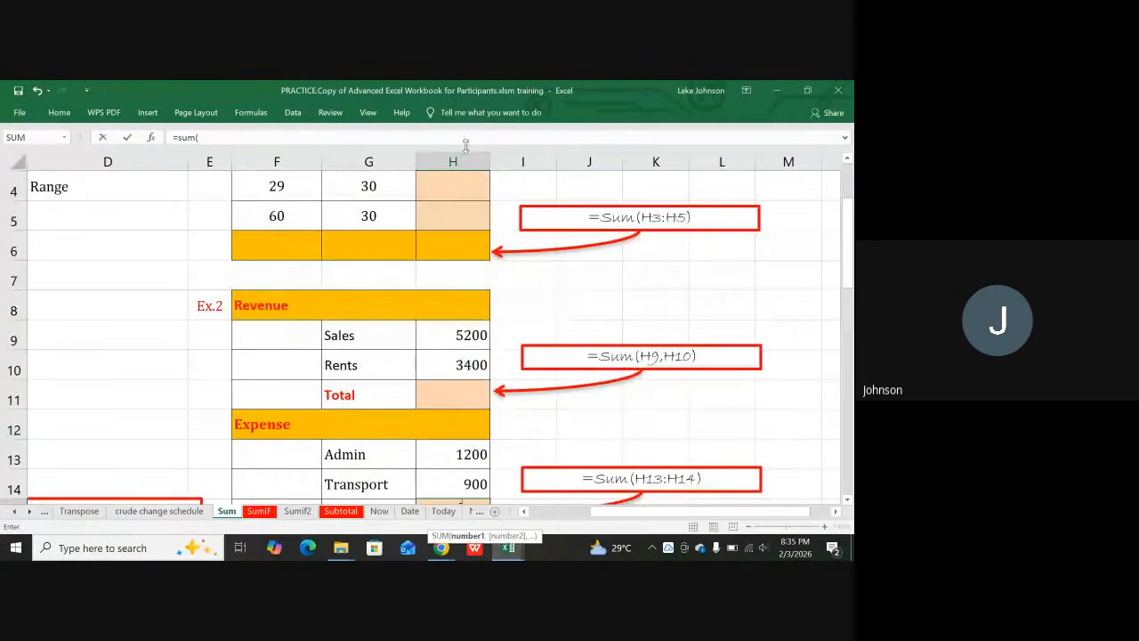
scroll(450, 351, down, 1)
click(450, 365)
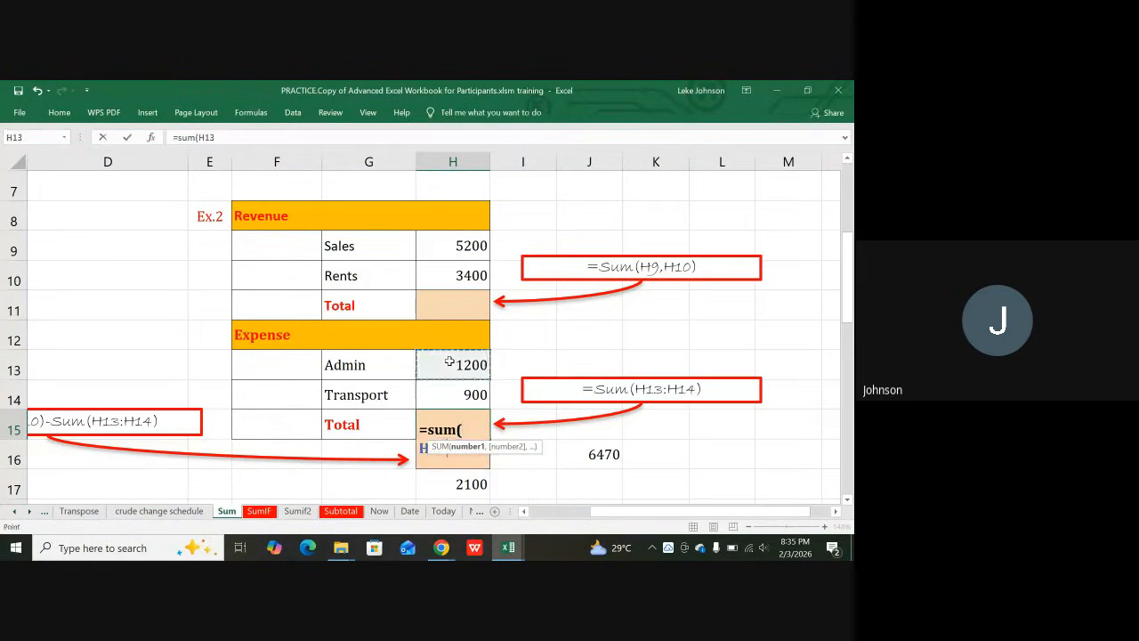
drag(450, 365, 449, 388)
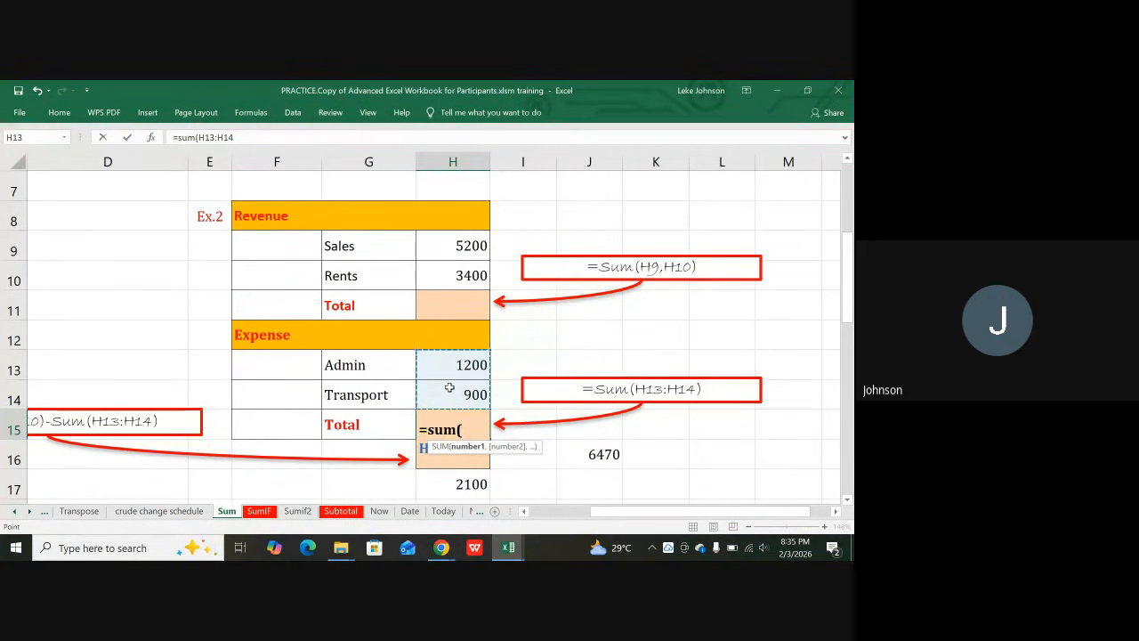
text())
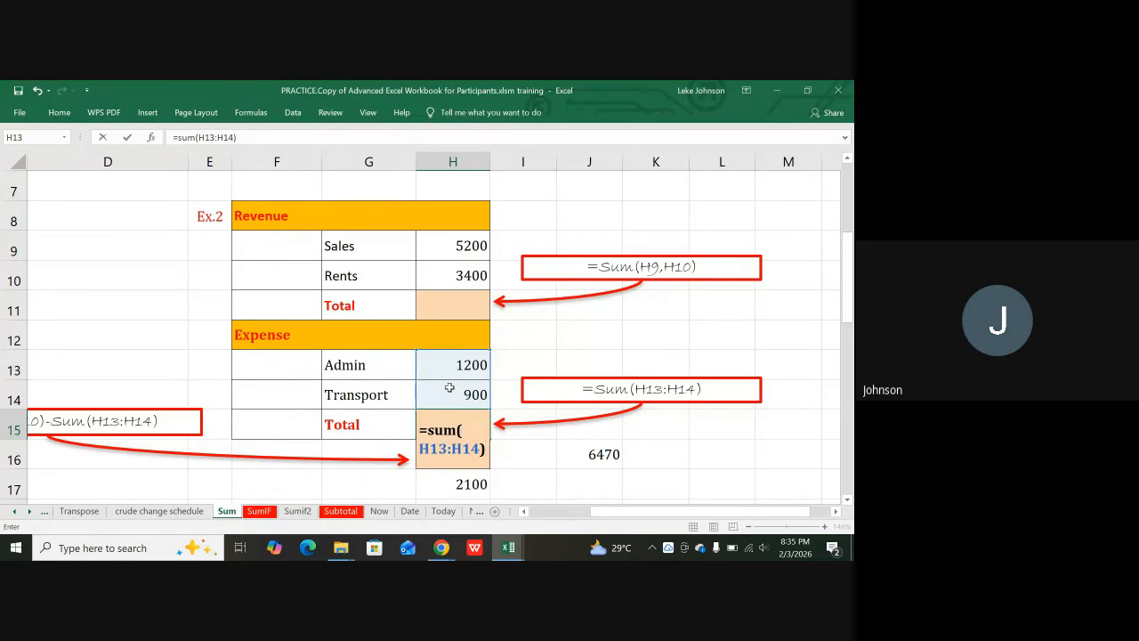
key(Return)
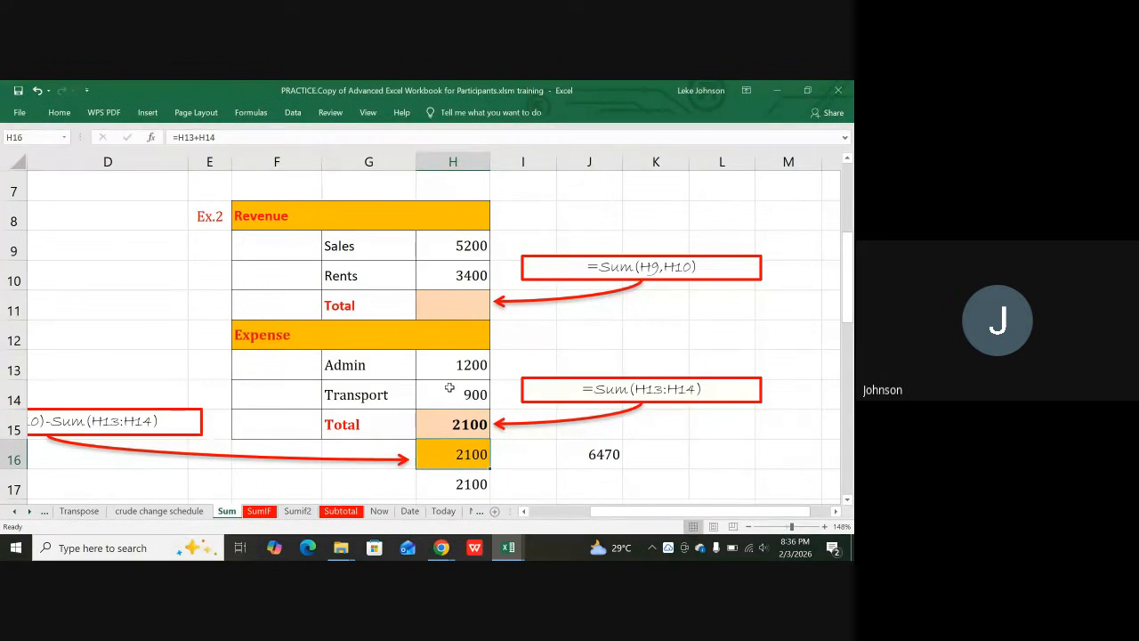
- Clear H16 below the expense Total and re-enter the cell-by-cell addition =H13+H14
click(454, 360)
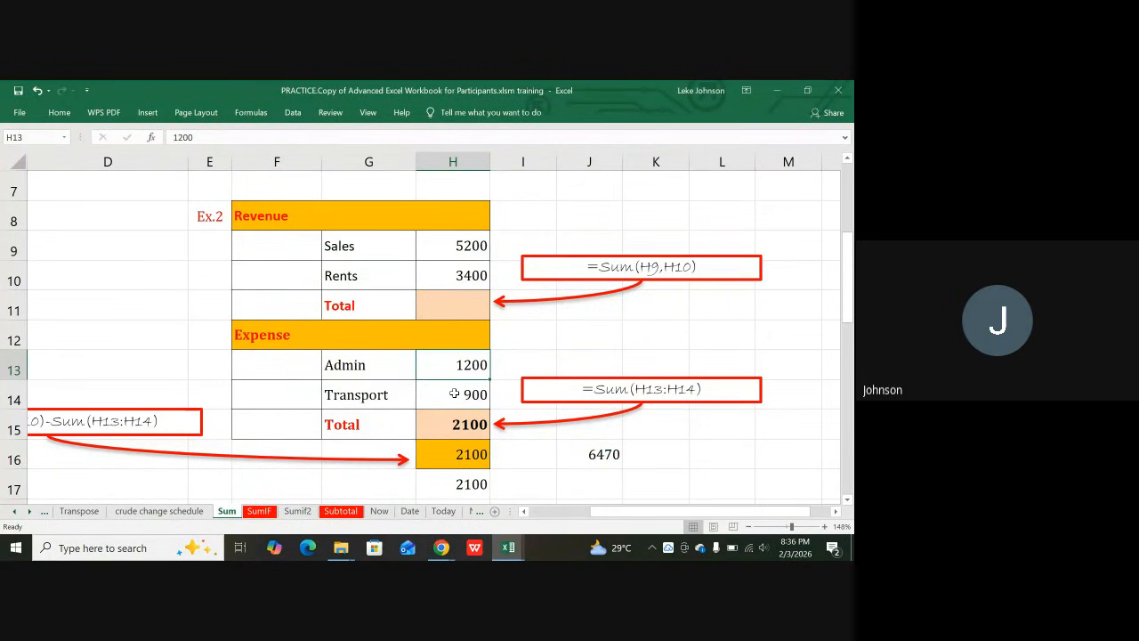
click(465, 427)
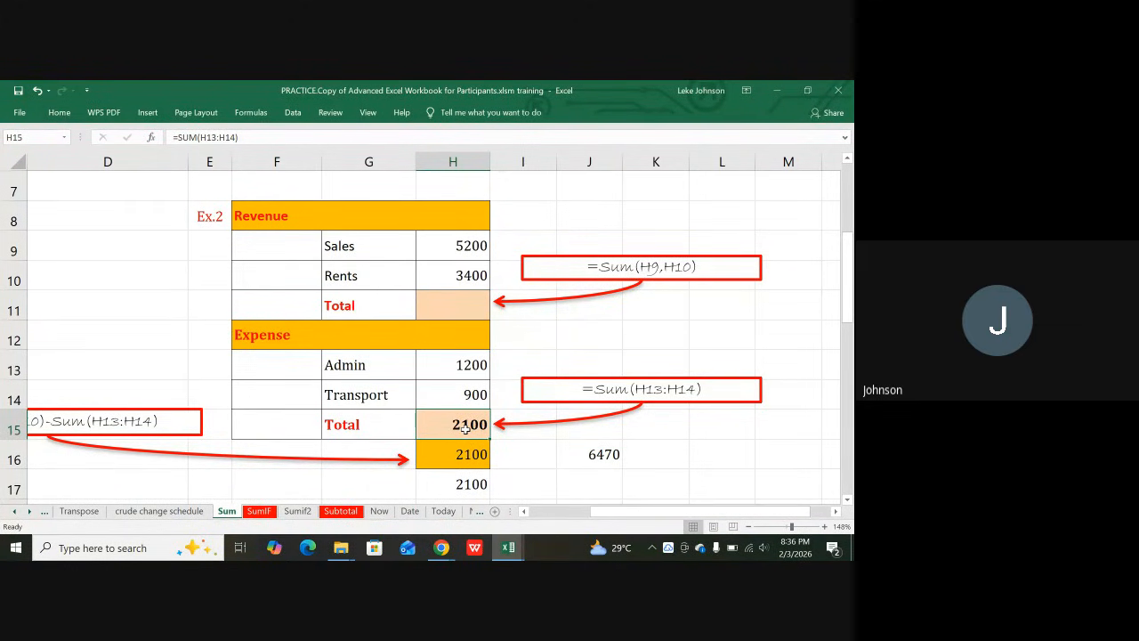
click(440, 457)
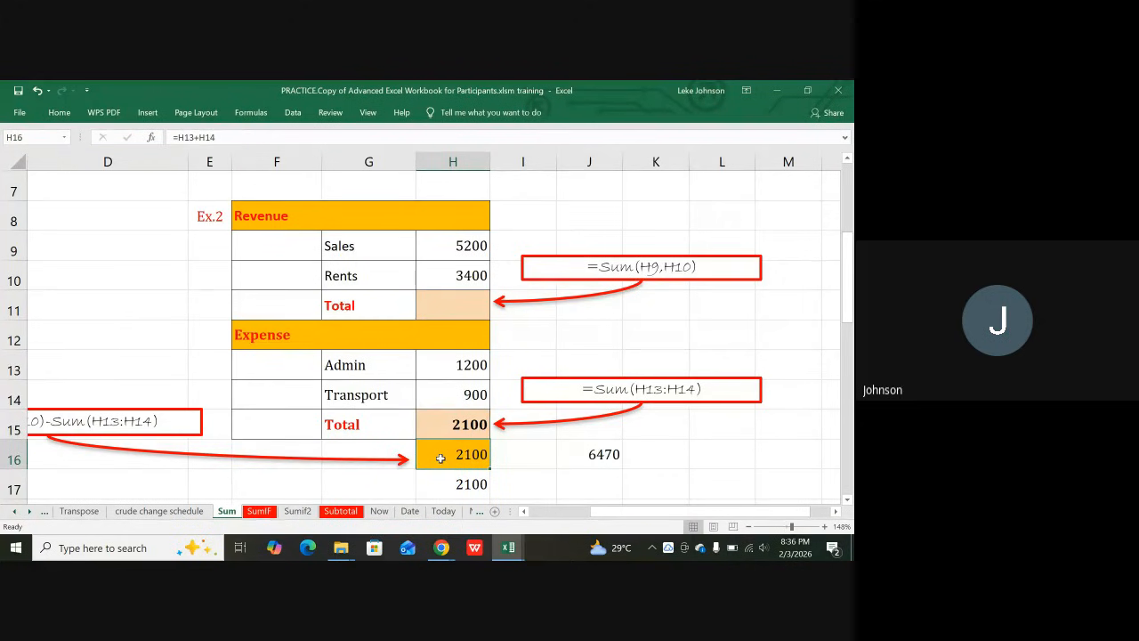
key(Delete)
text(=)
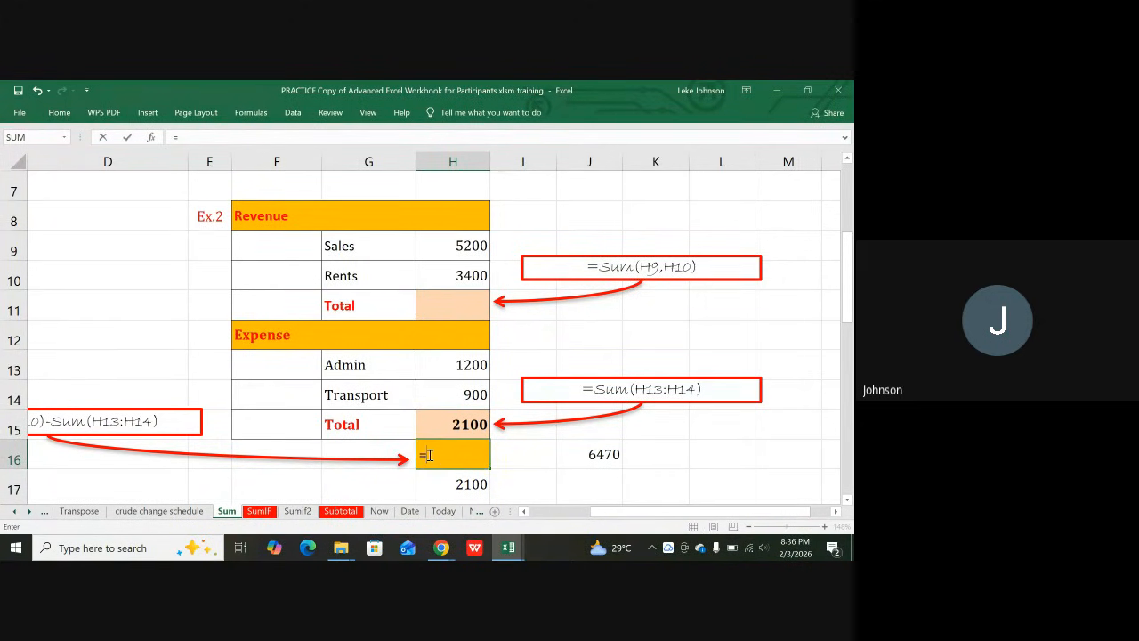
click(450, 362)
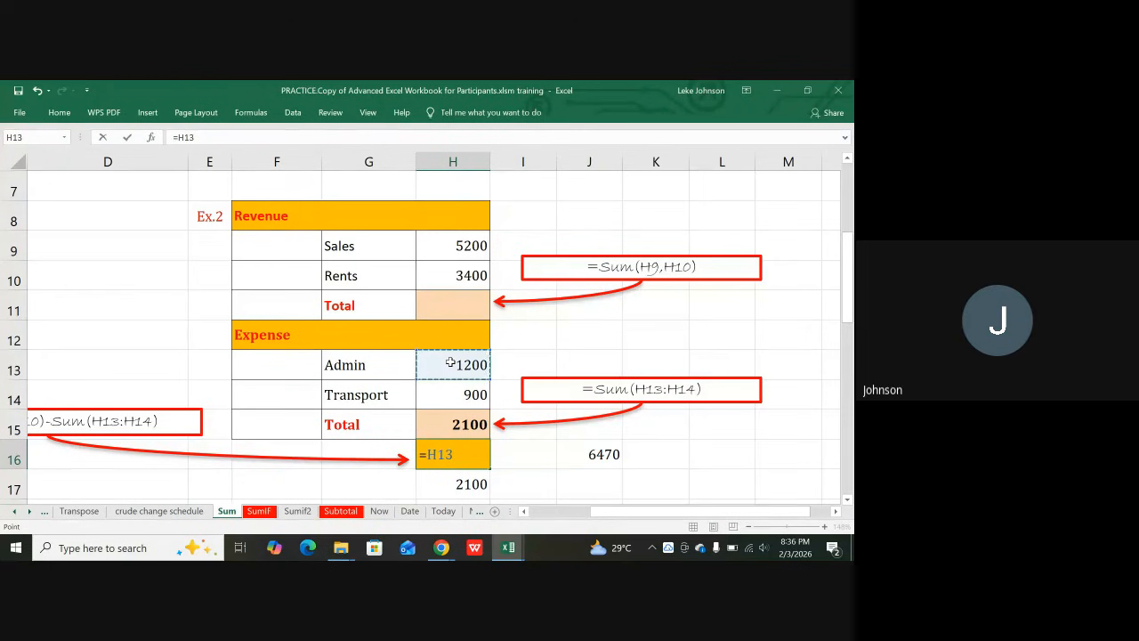
text(+)
click(449, 396)
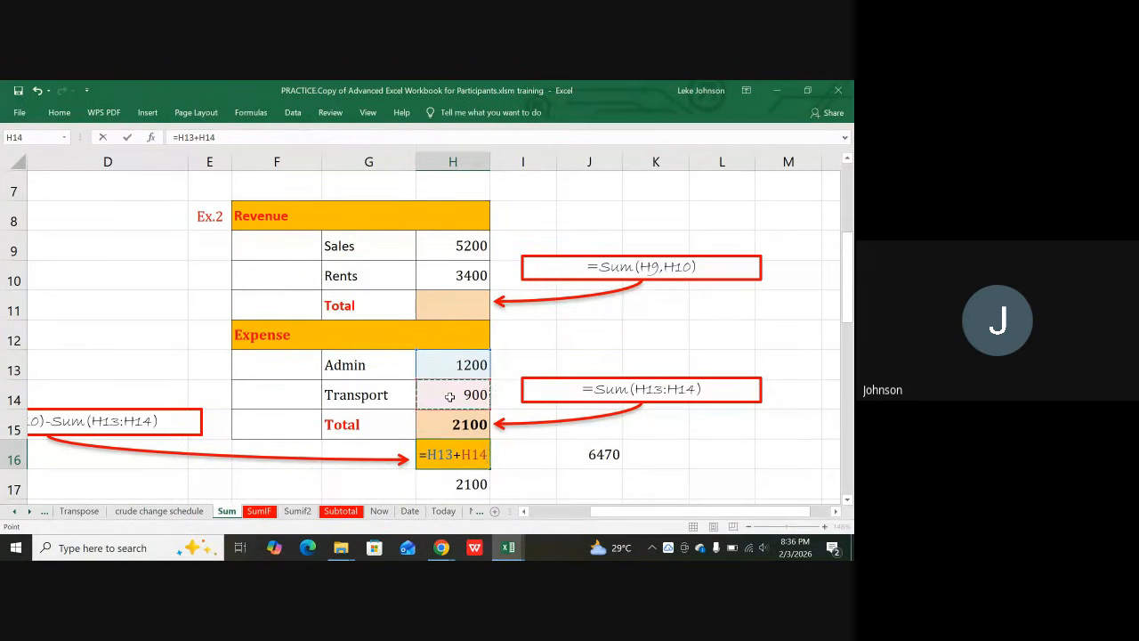
key(Return)
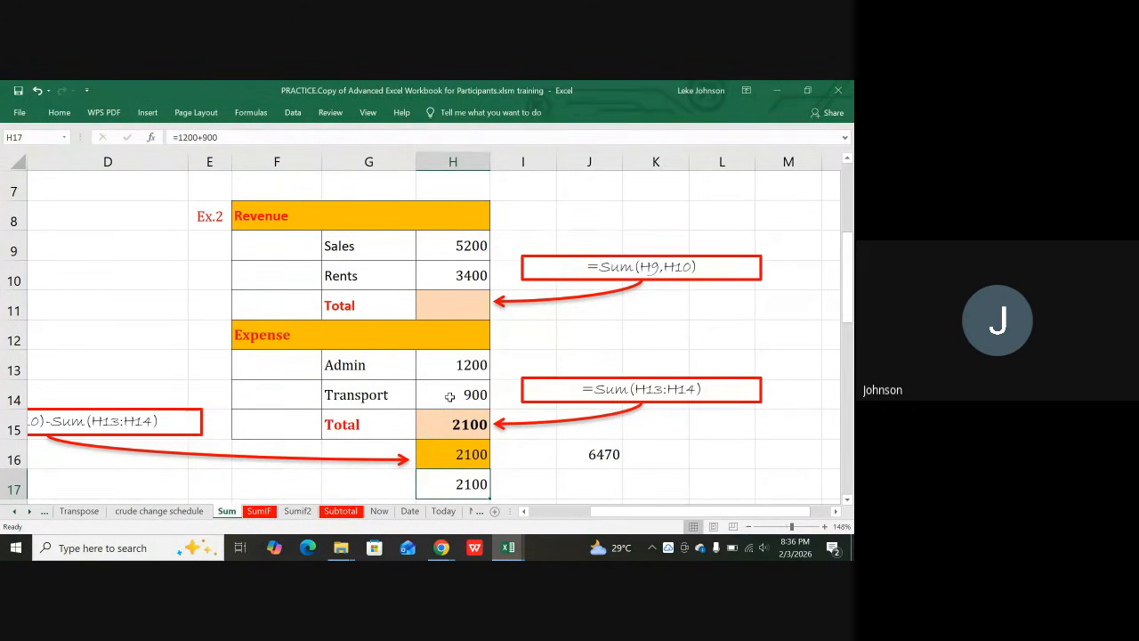
- Compare the formulas behind the three expense results in H15, H16 and H17 with the Admin and Transport amounts
click(451, 425)
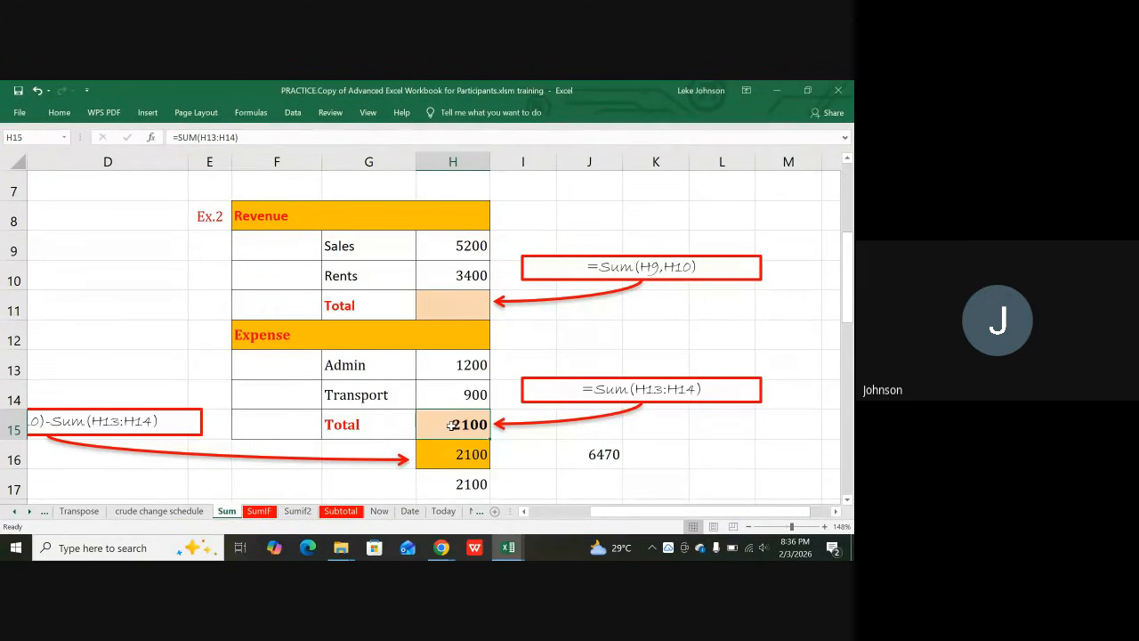
click(450, 368)
click(446, 394)
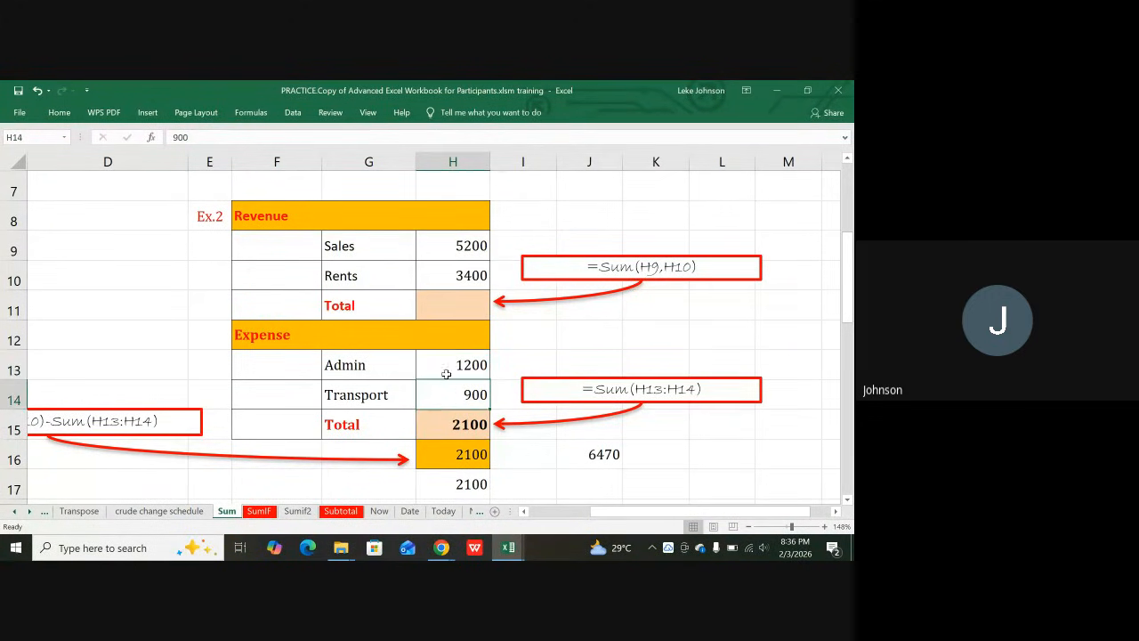
click(446, 372)
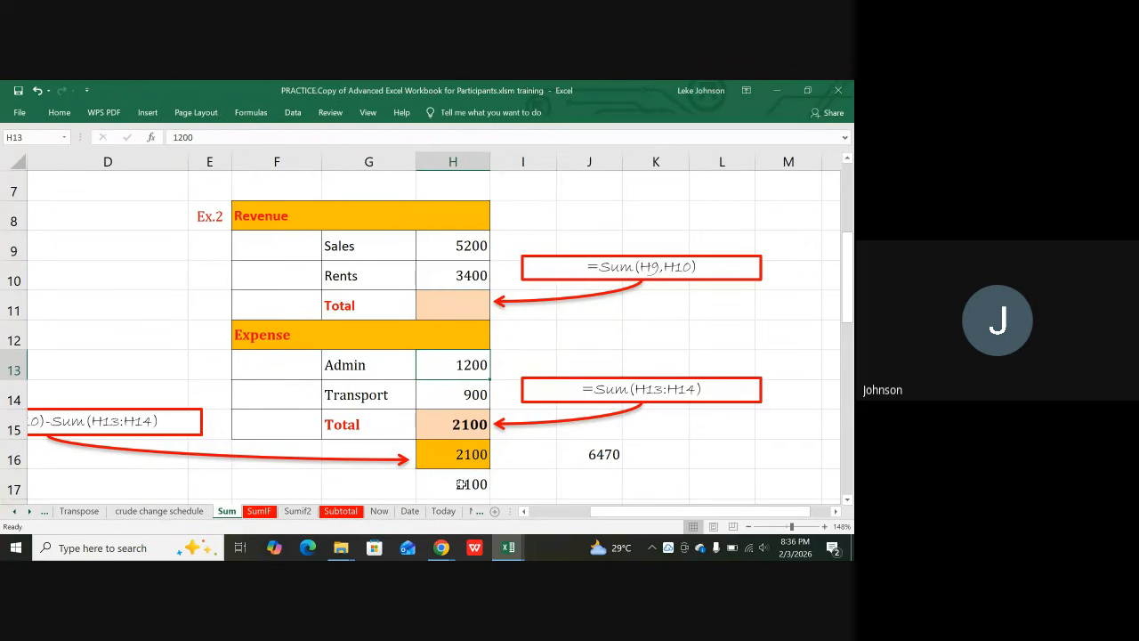
click(461, 483)
scroll(519, 487, down, 1)
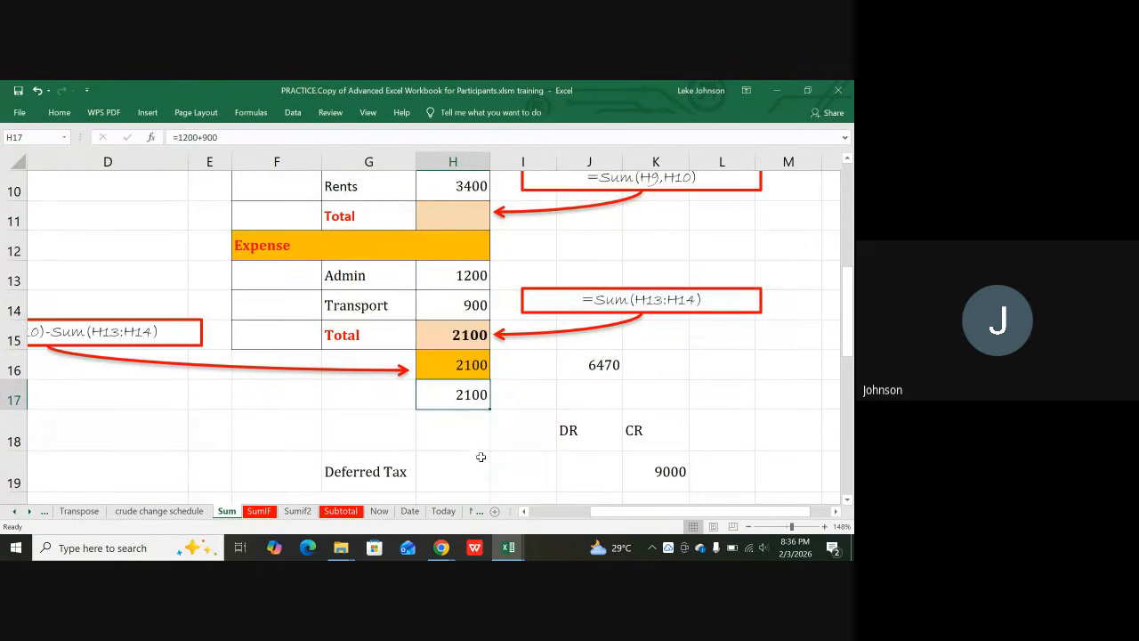
scroll(463, 450, up, 1)
scroll(473, 463, down, 1)
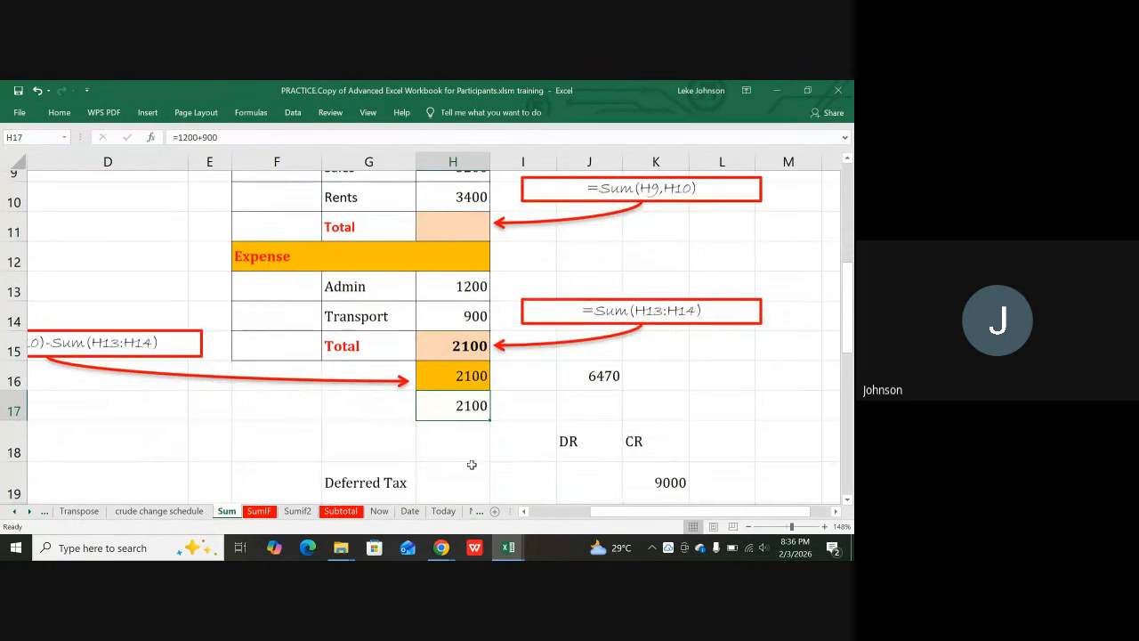
click(456, 335)
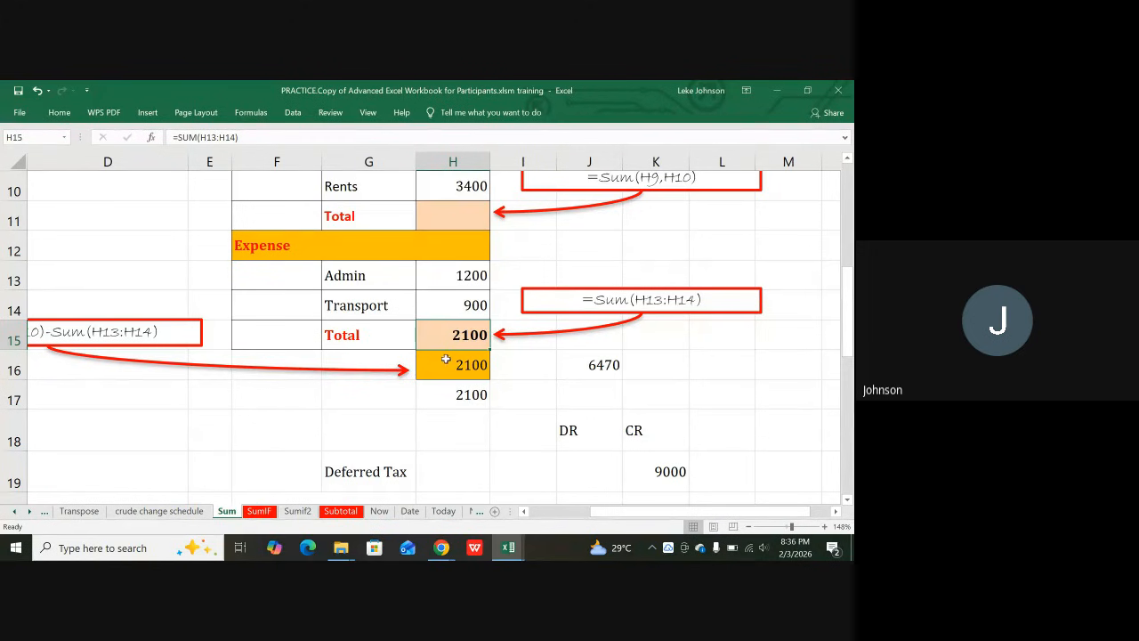
click(446, 359)
click(452, 392)
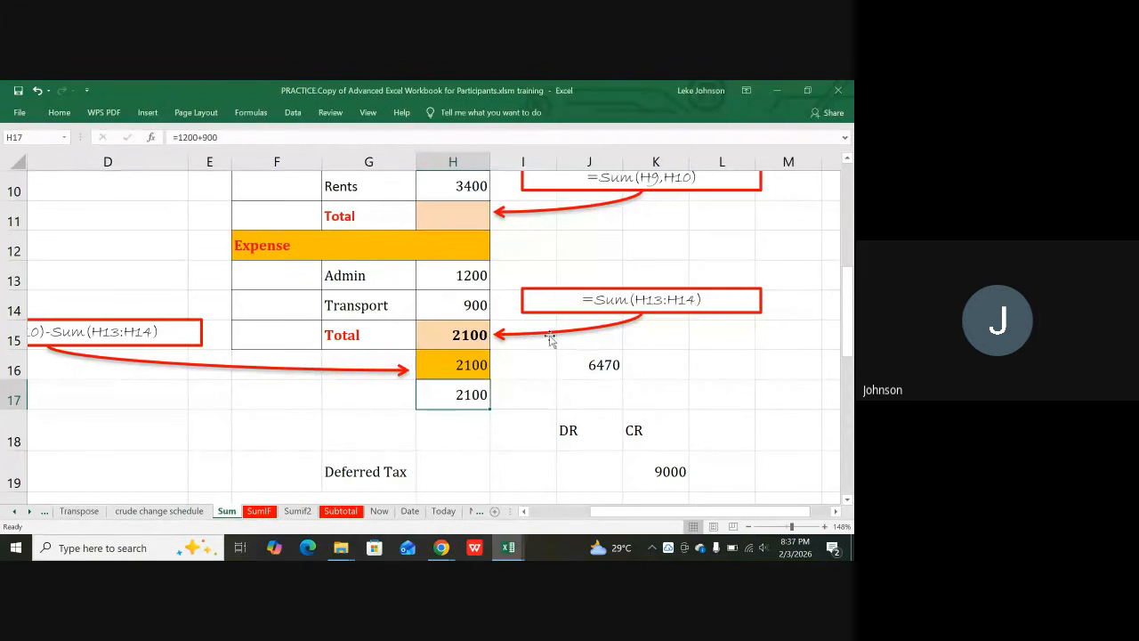
click(470, 335)
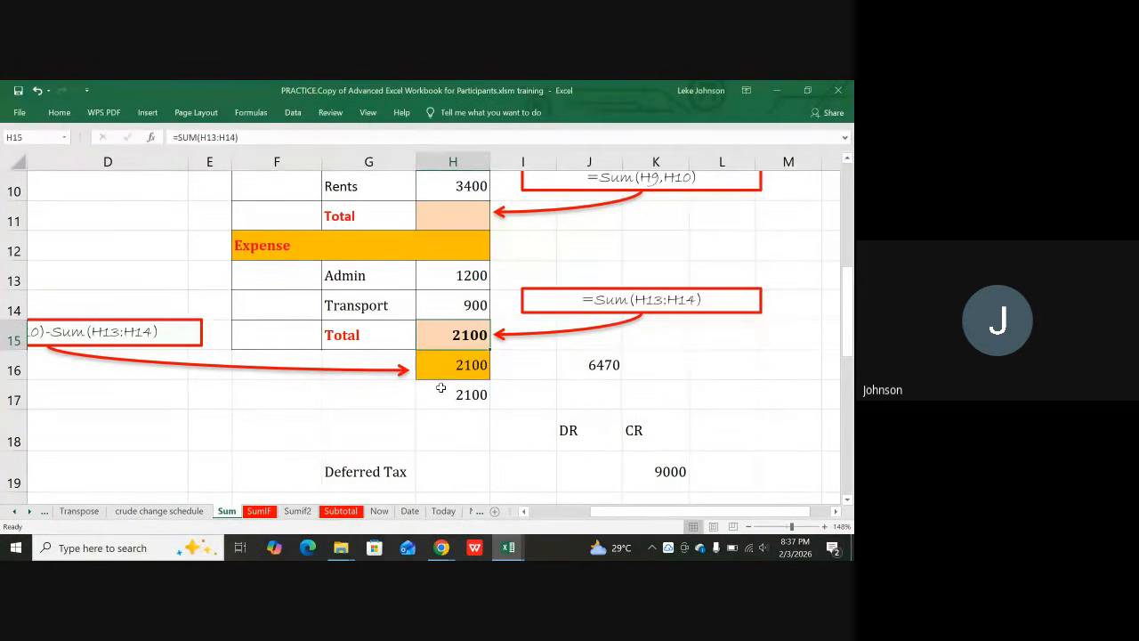
- Compare the formula in H16 with the callout pointing to it, which subtracts the expense range sum from the revenue range sum
click(452, 367)
scroll(478, 364, down, 1)
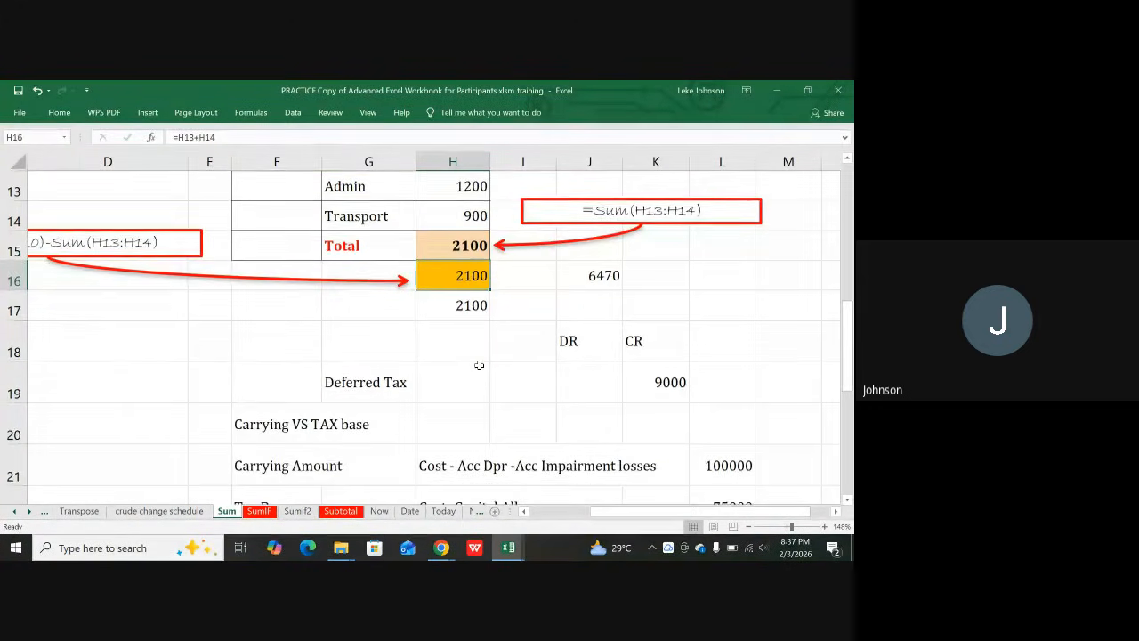
scroll(478, 365, up, 1)
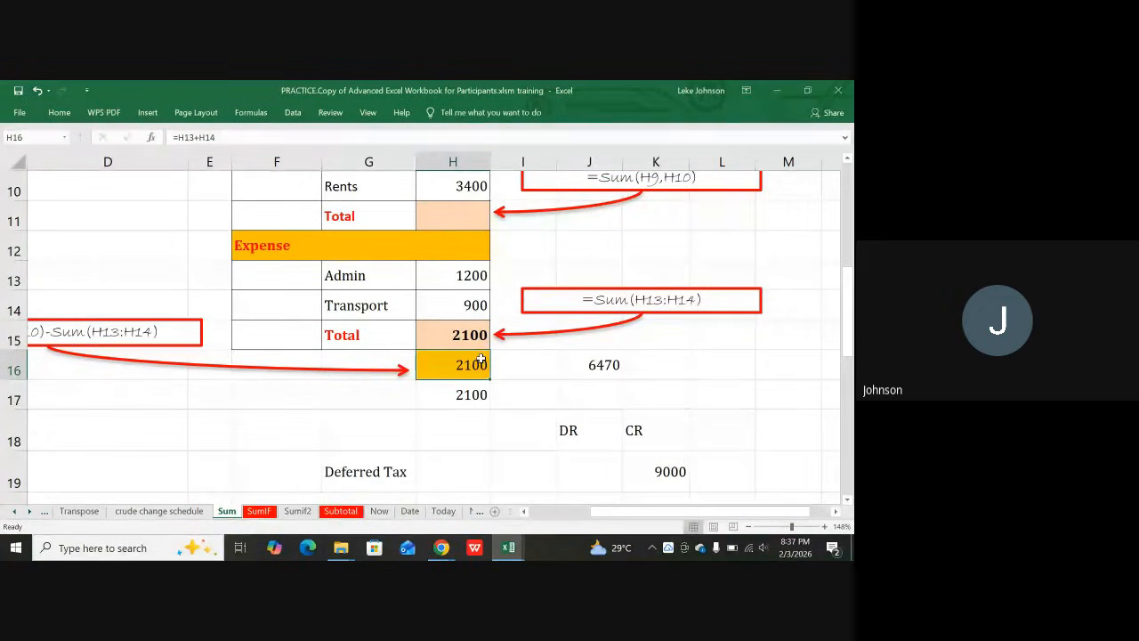
drag(598, 512, 581, 510)
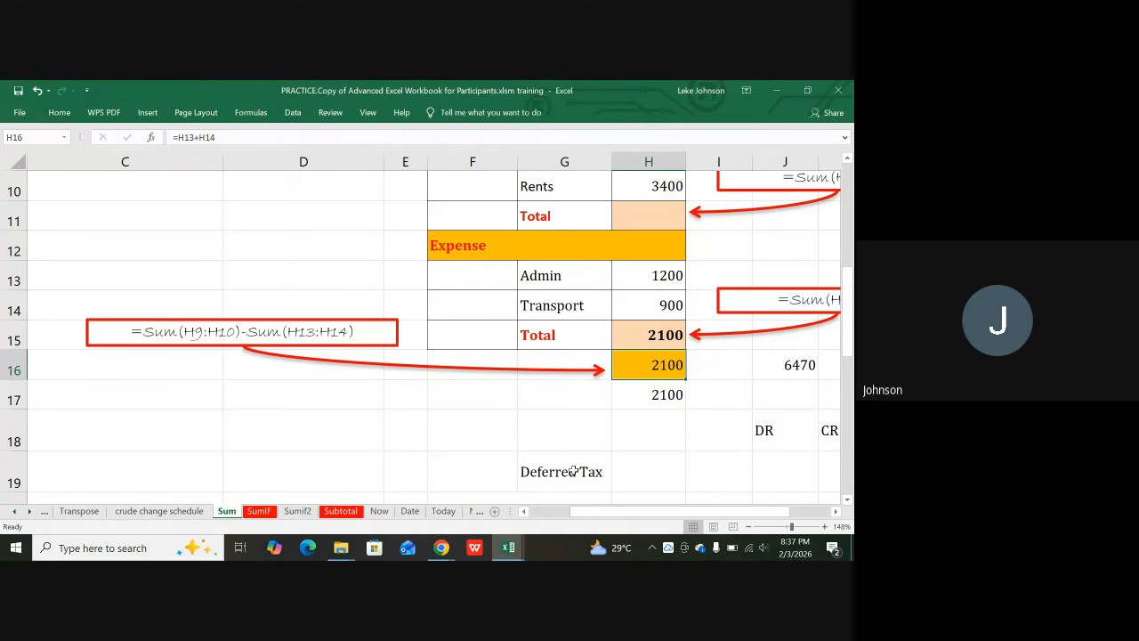
scroll(229, 390, up, 1)
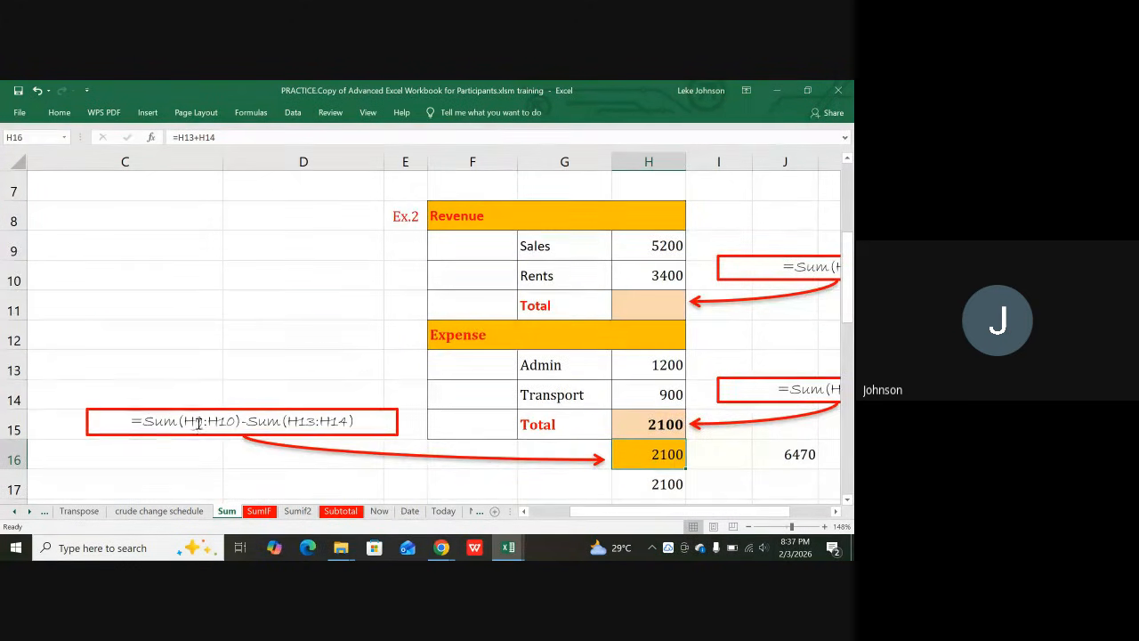
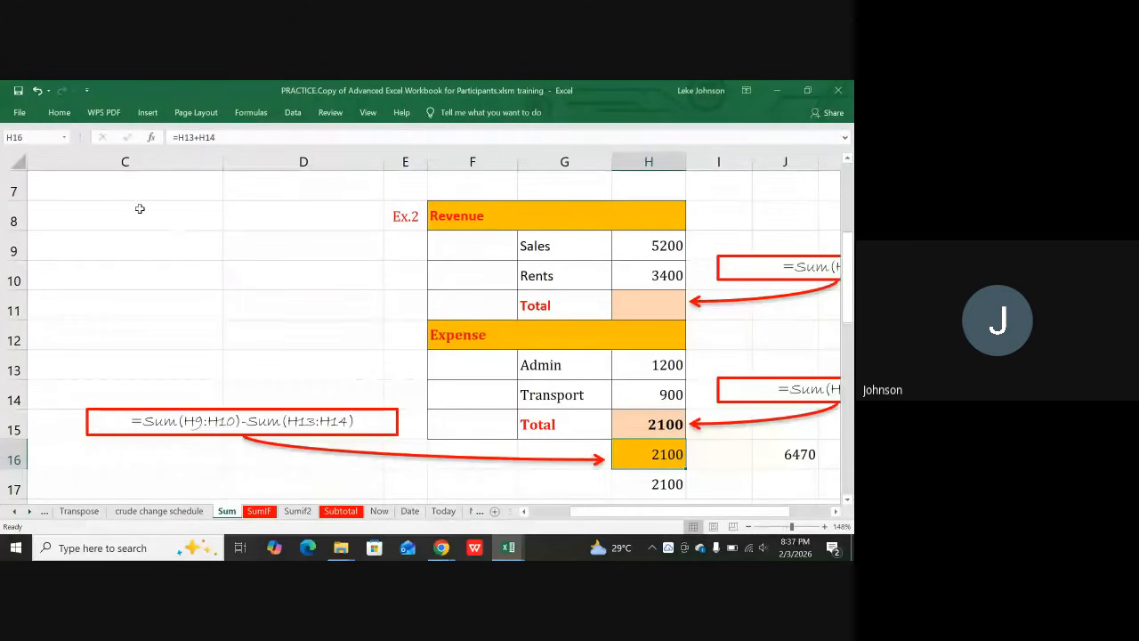
click(94, 190)
click(95, 223)
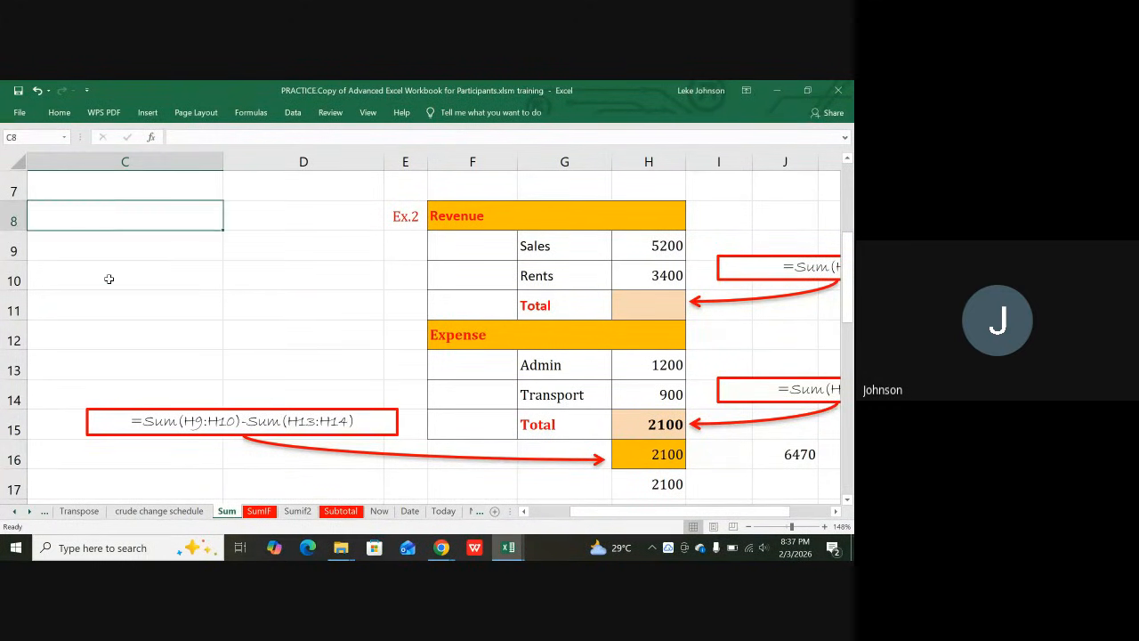
click(108, 279)
click(114, 329)
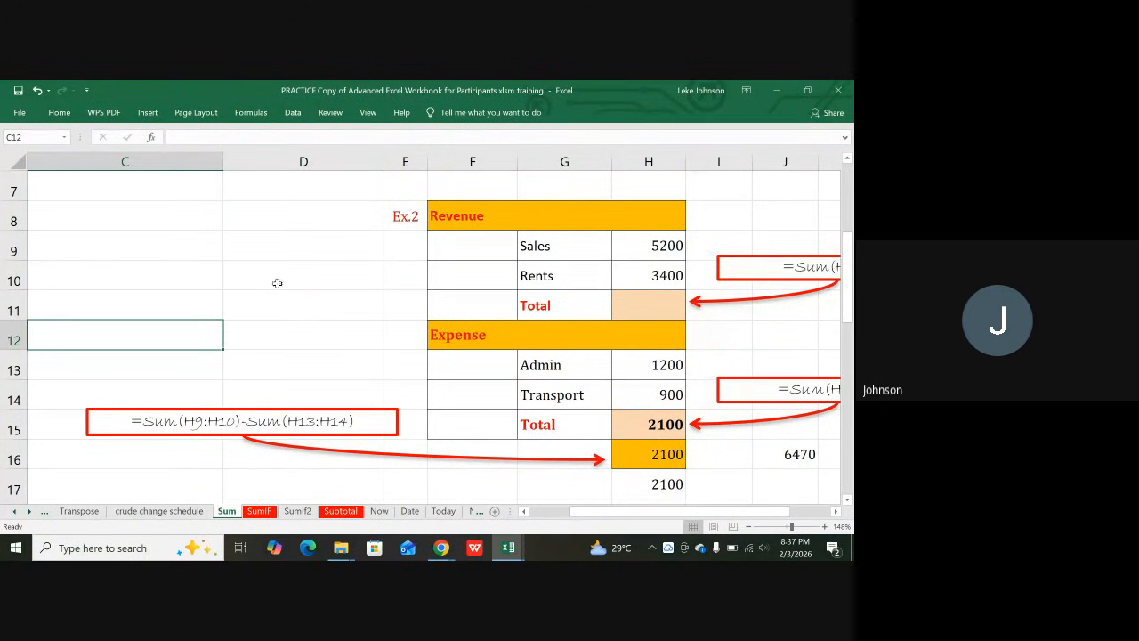
click(297, 183)
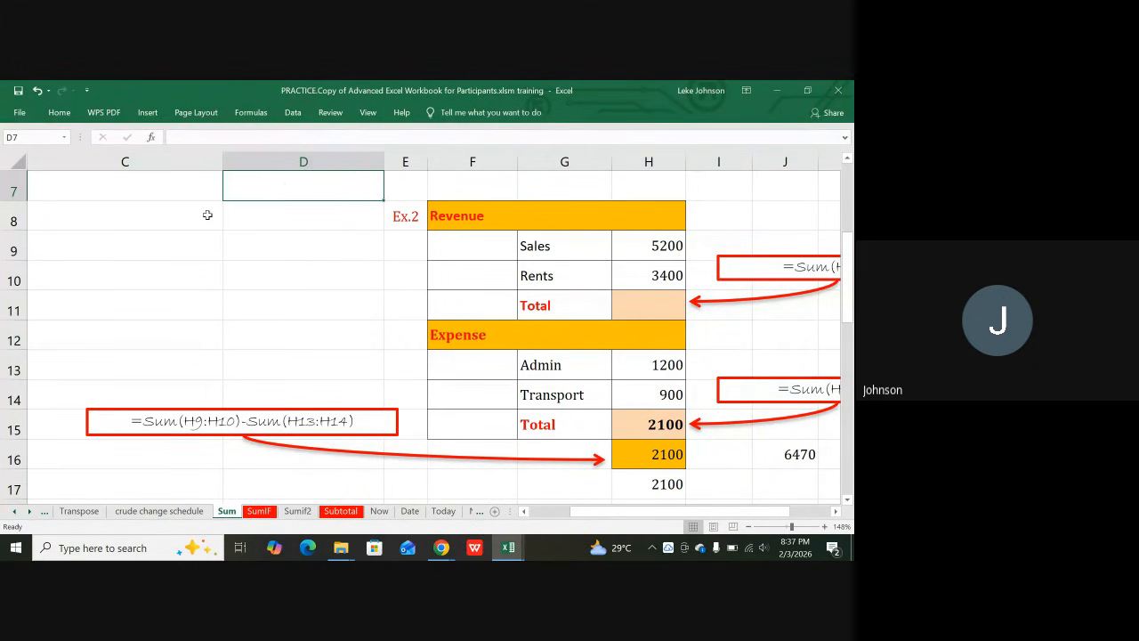
click(273, 218)
click(267, 244)
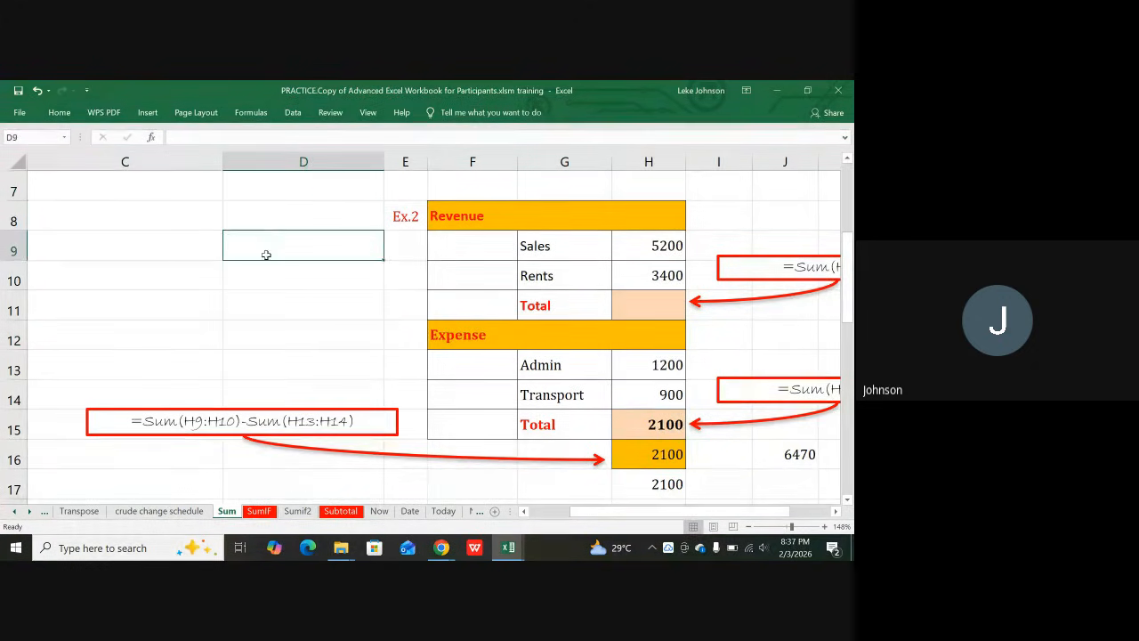
scroll(234, 257, up, 1)
scroll(330, 356, down, 1)
- Enter a person's first name in B8 and autofill the custom name list down to B12
drag(633, 511, 592, 507)
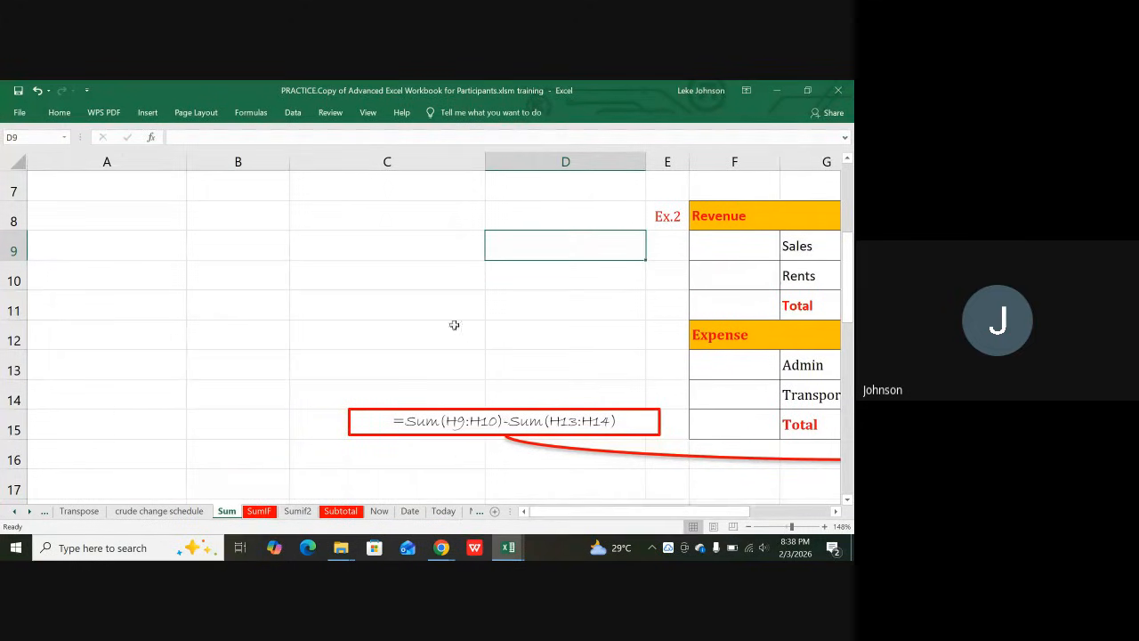
click(253, 220)
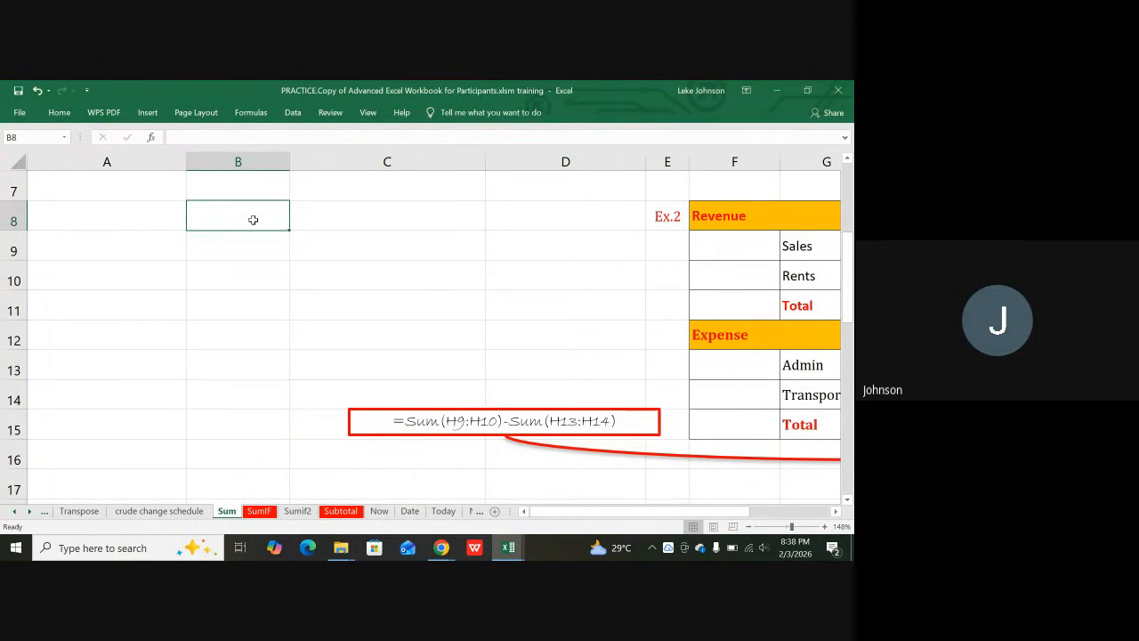
text(john)
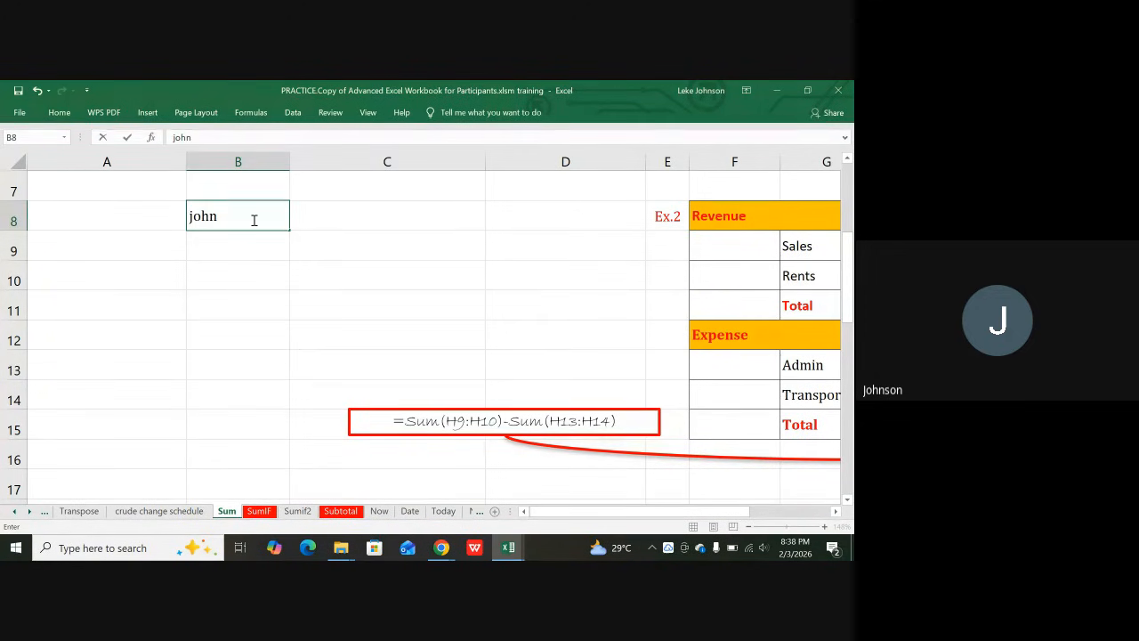
key(Return)
click(253, 218)
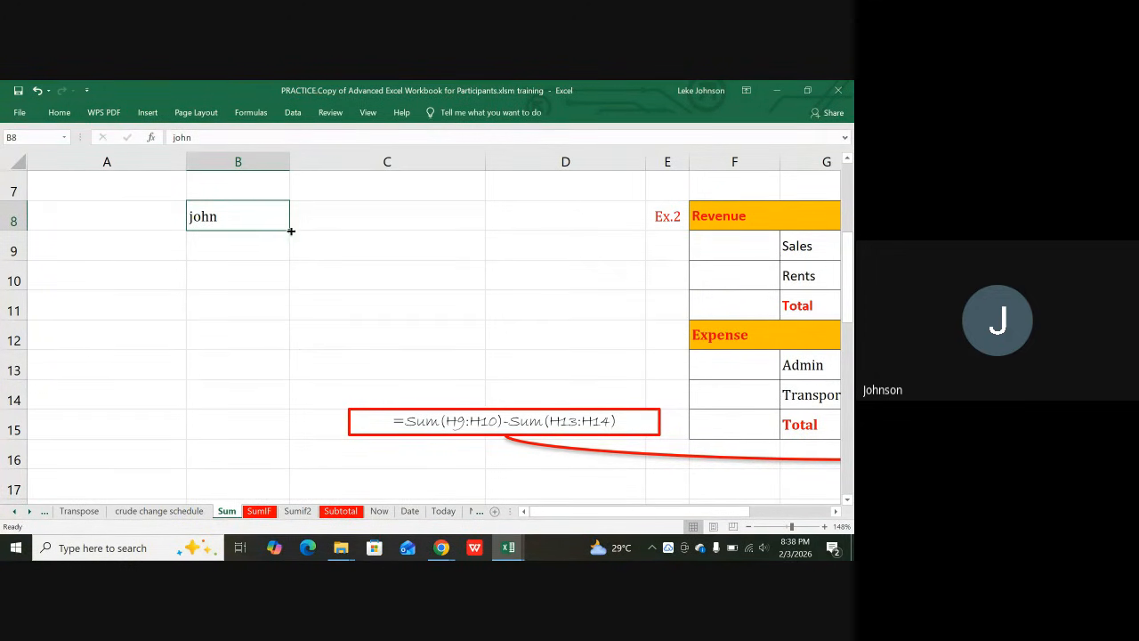
drag(289, 232, 260, 356)
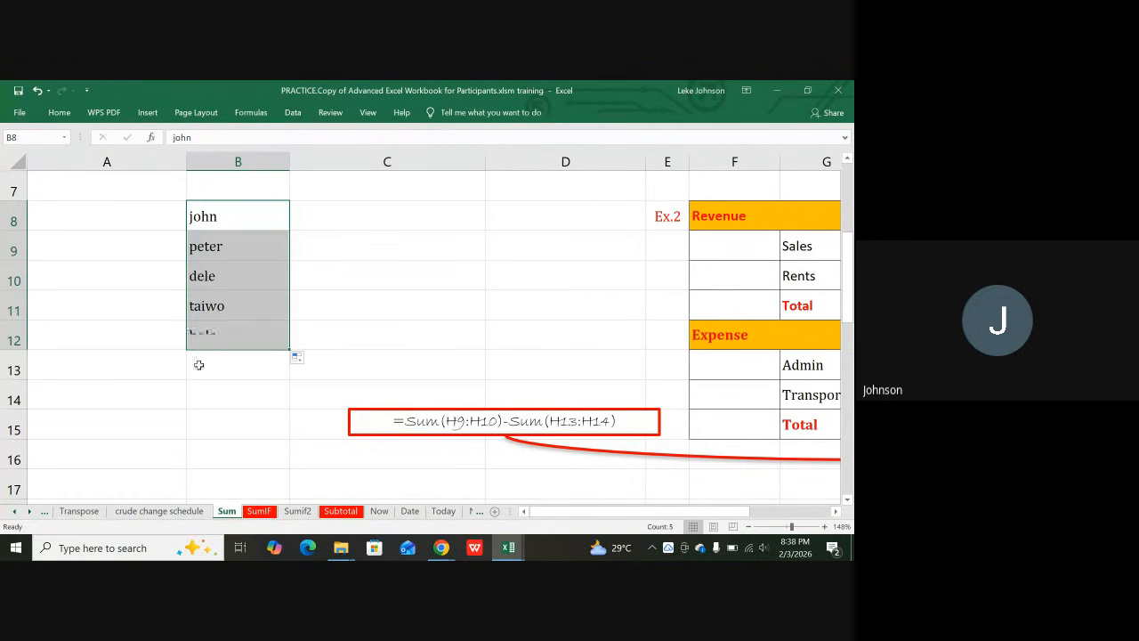
click(264, 385)
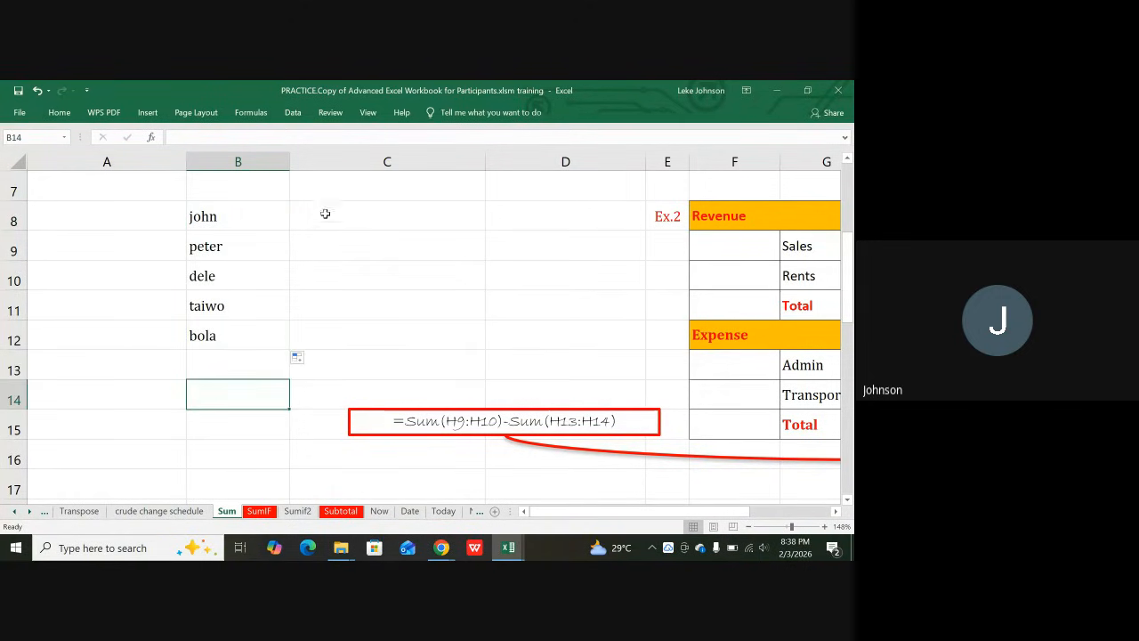
- Add the column headings LOAN in C7 and Repayment in D7 beside the name list
click(346, 190)
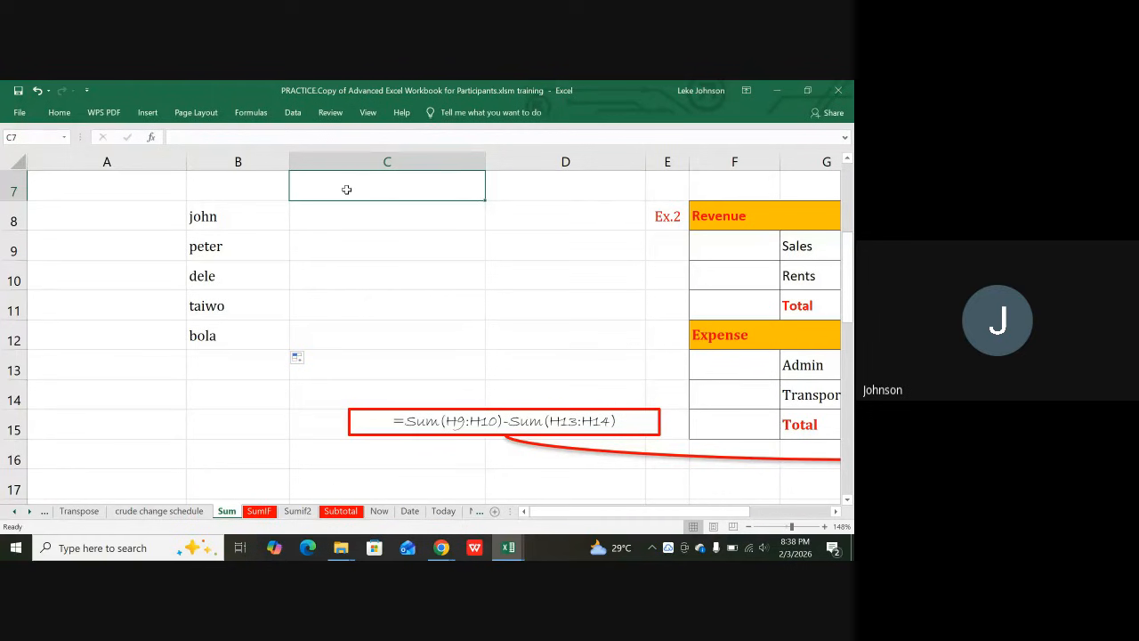
text(LOAN)
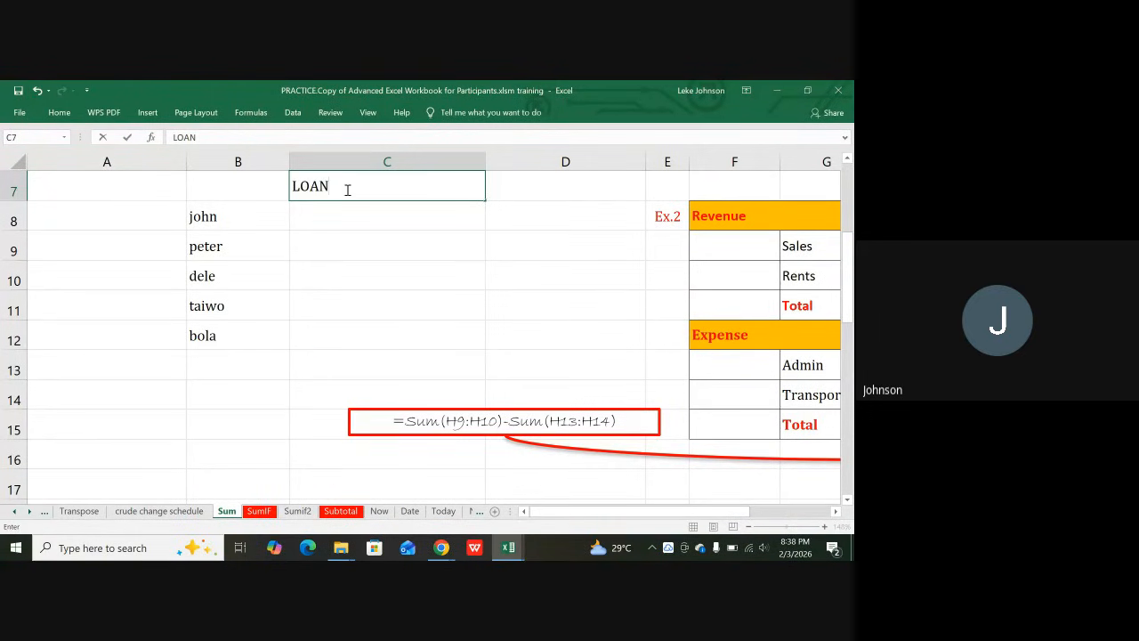
click(515, 184)
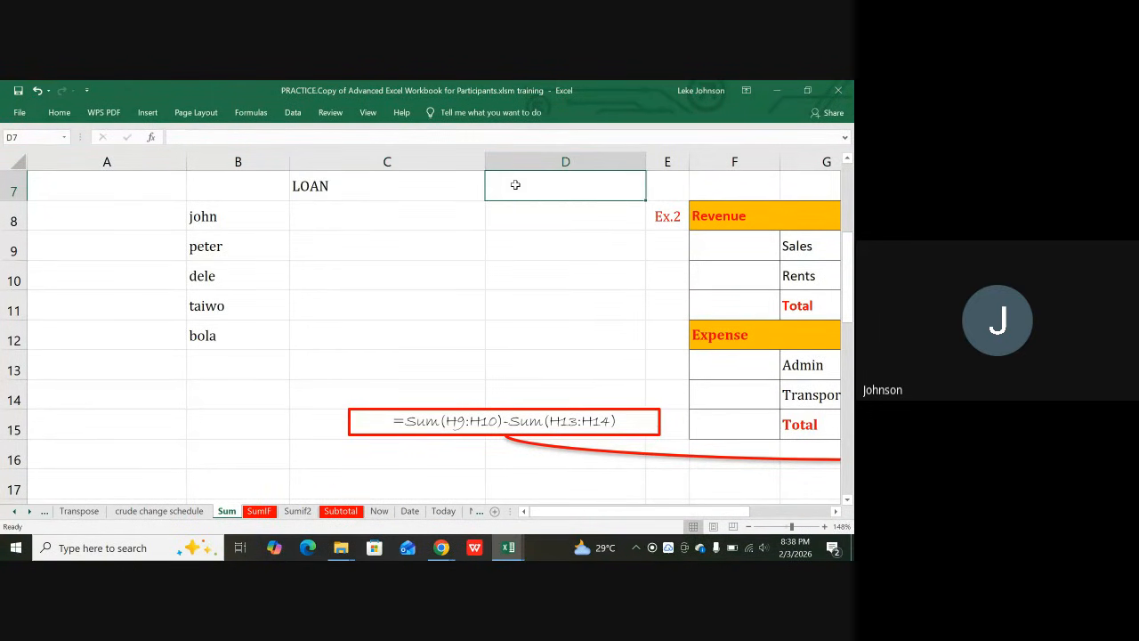
text(Repayment)
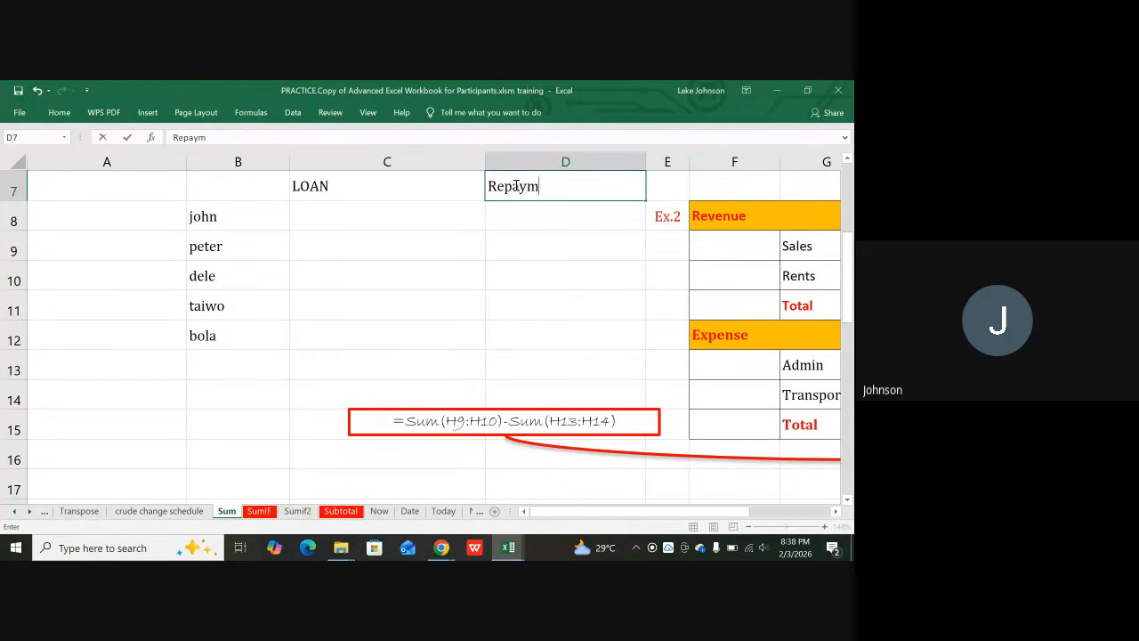
- Select C8:D12 as the entry range and fill its first row with a loan of 450000 and a repayment of 250000
click(351, 211)
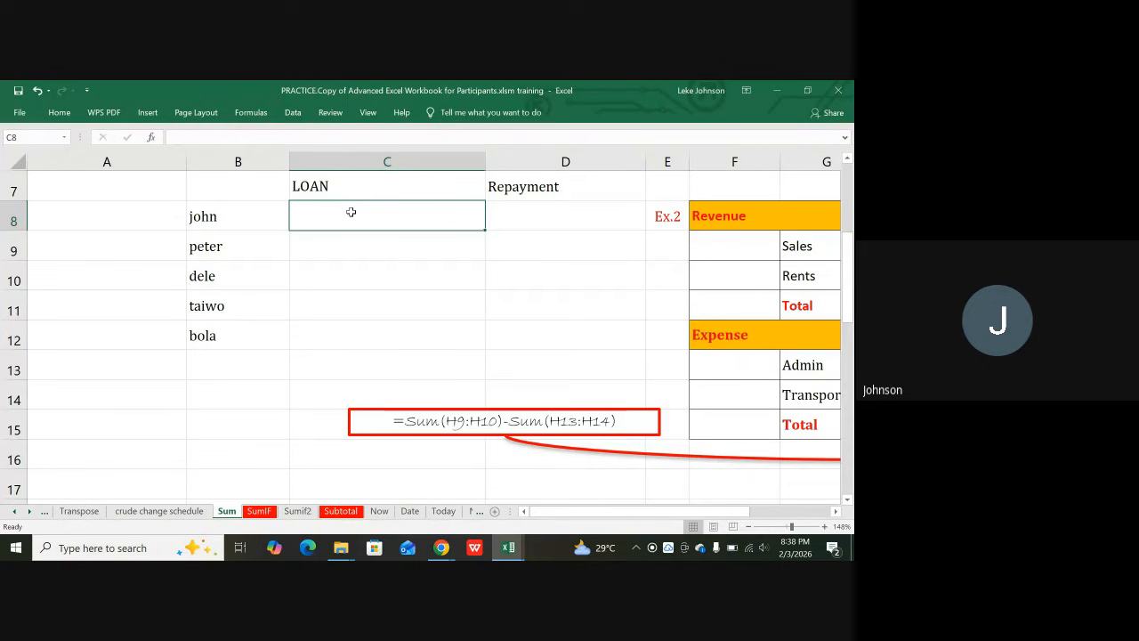
key(shift+Down)
key(shift+Down)
key(shift+Down)
key(shift+Down)
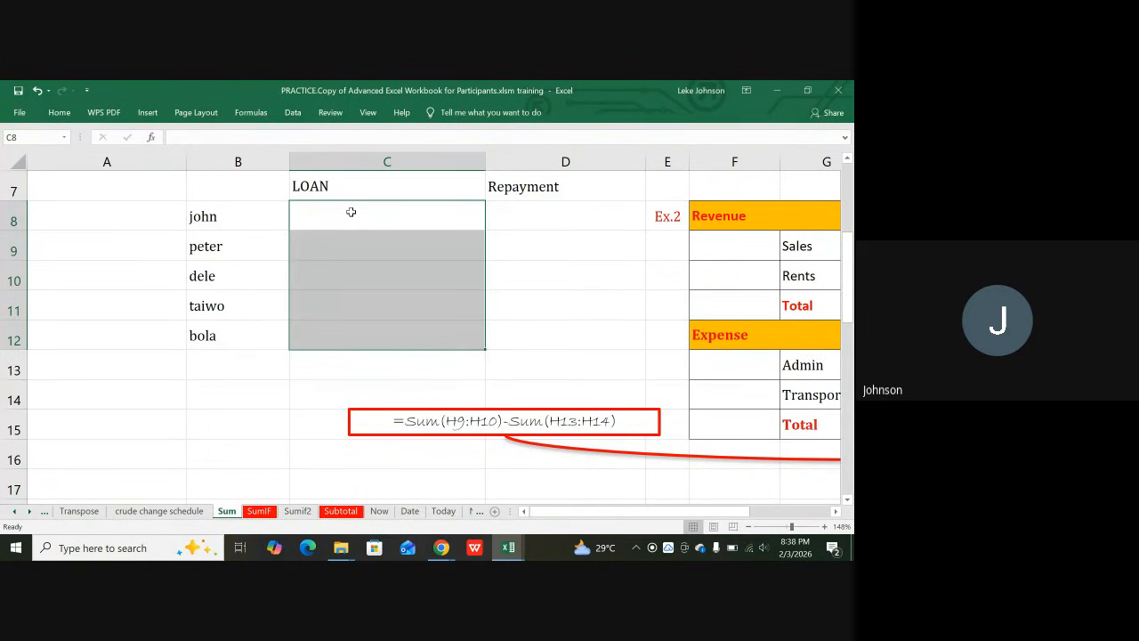
key(shift+Right)
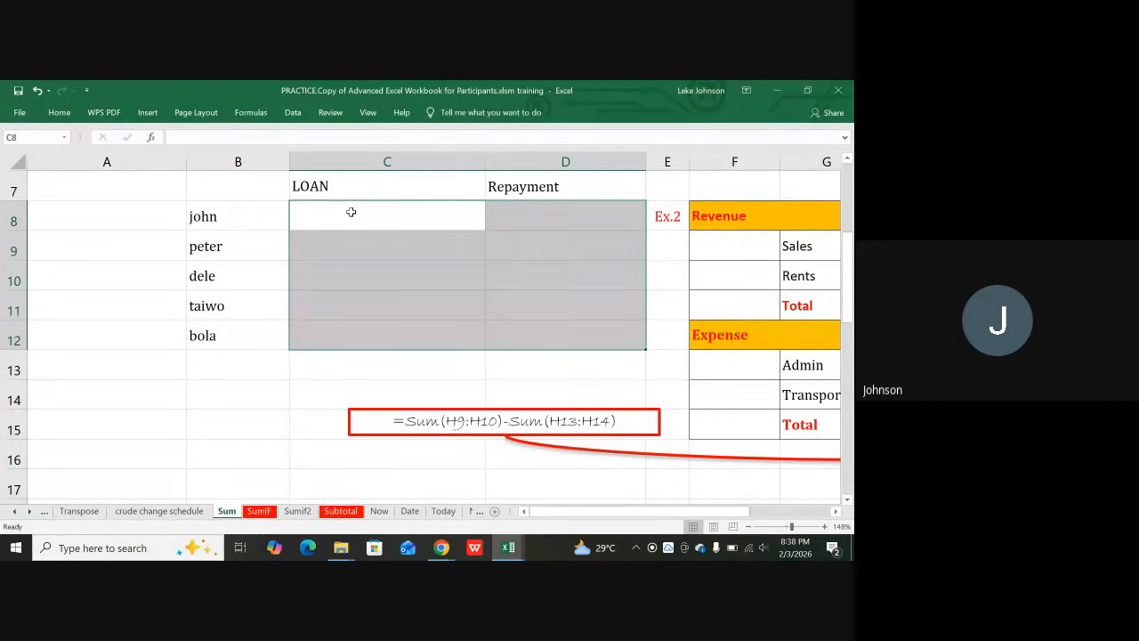
text(4)
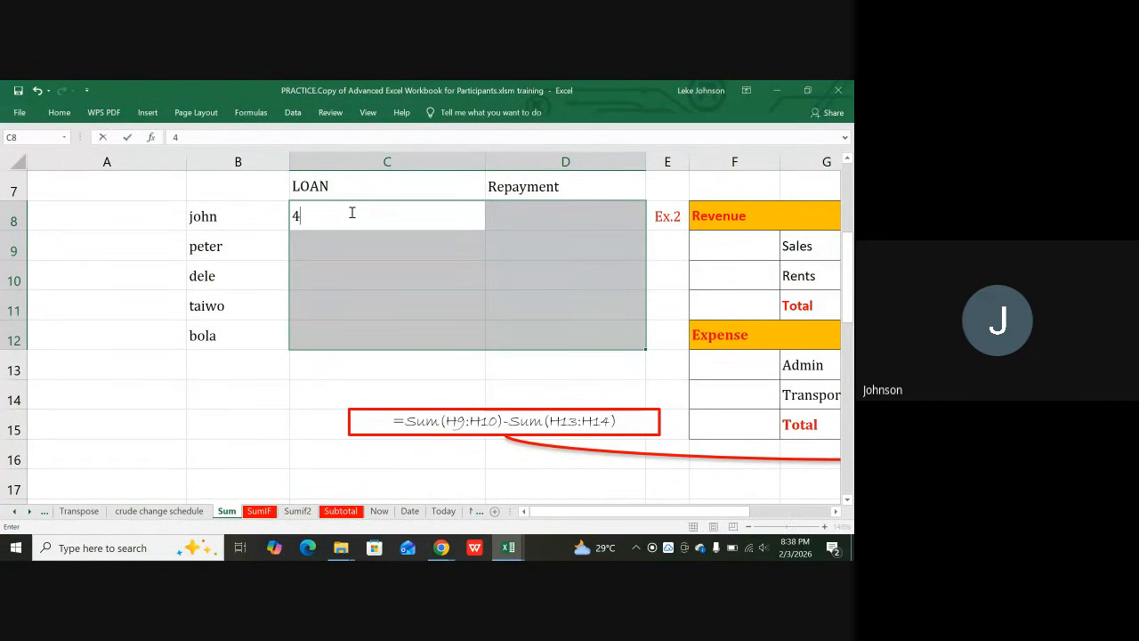
text(50000)
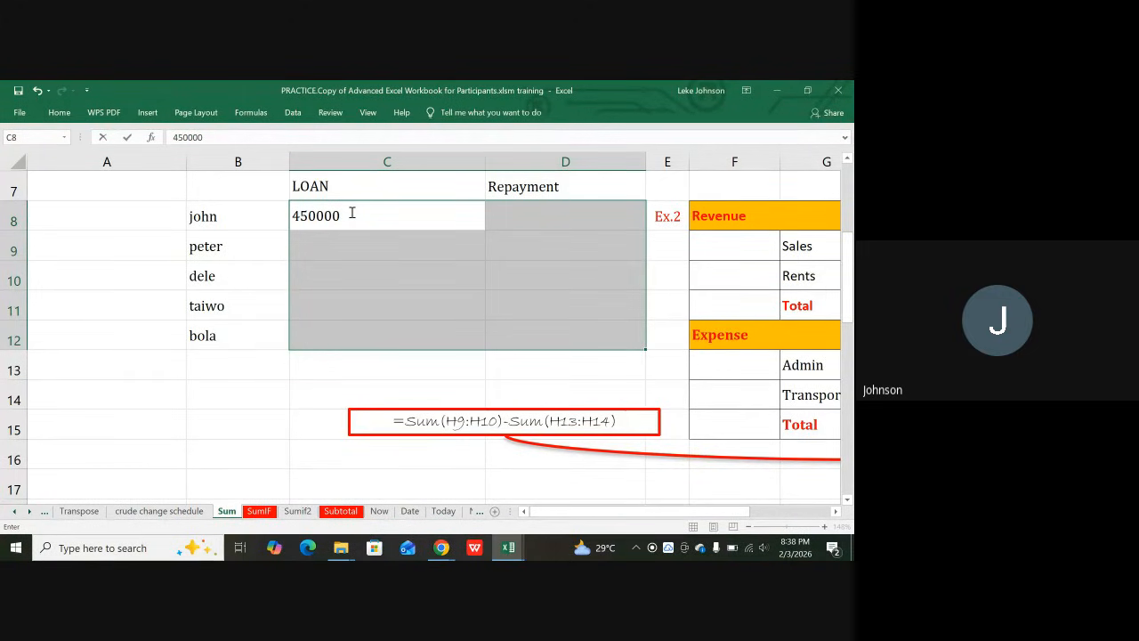
key(Tab)
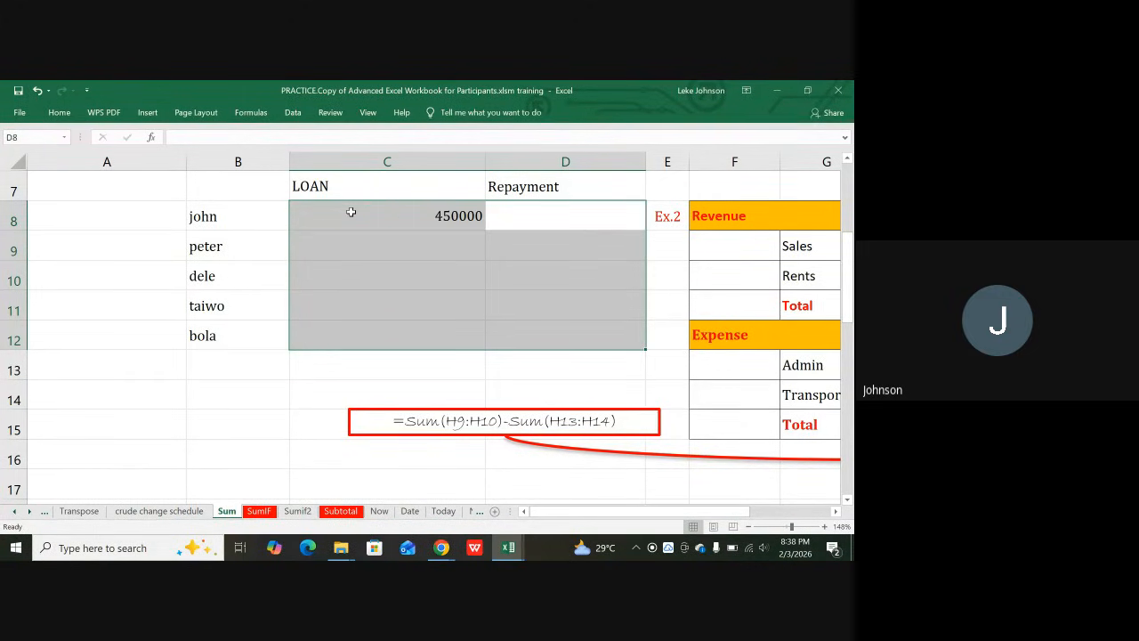
text(250)
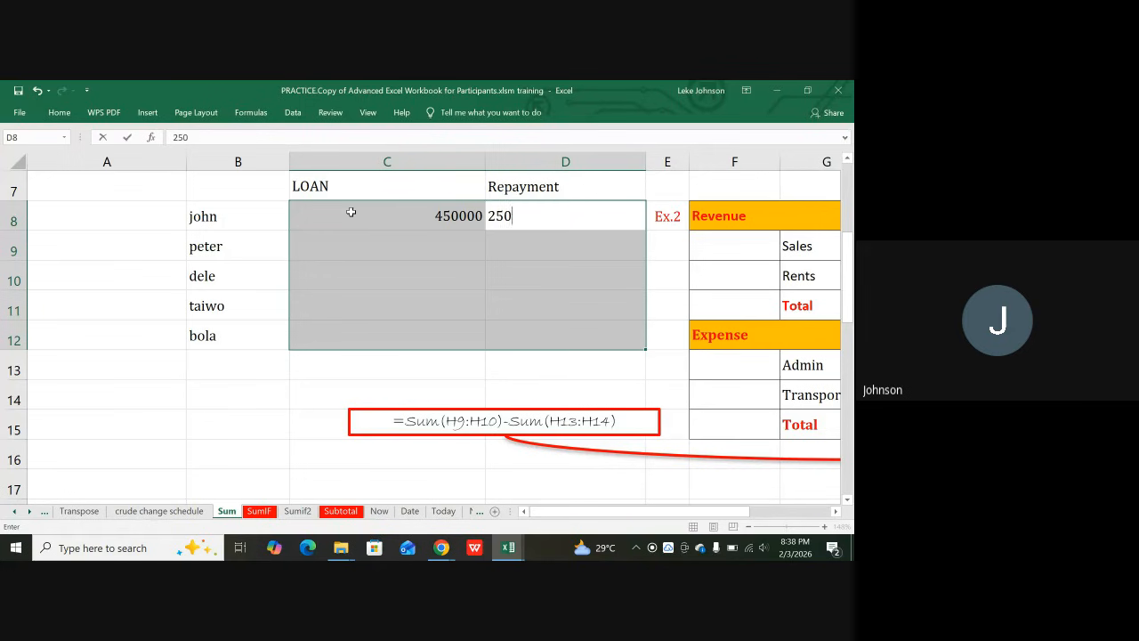
text(000)
key(Tab)
- Enter the second person's loan of 300000 in C9 and repayment of 150000 in D9
text(3)
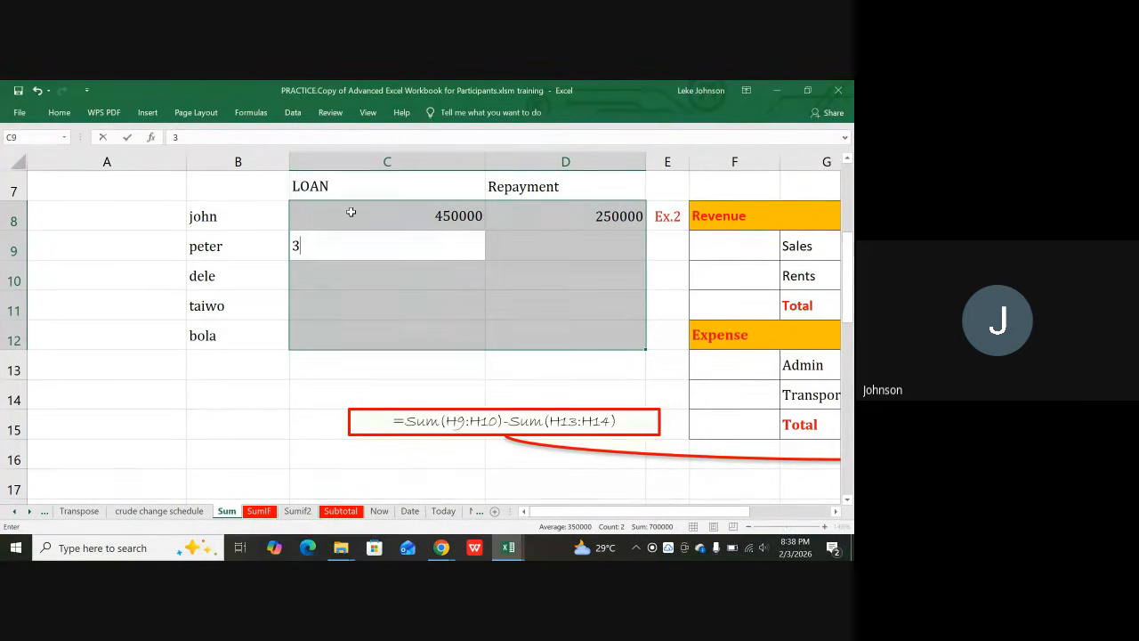
text(00000)
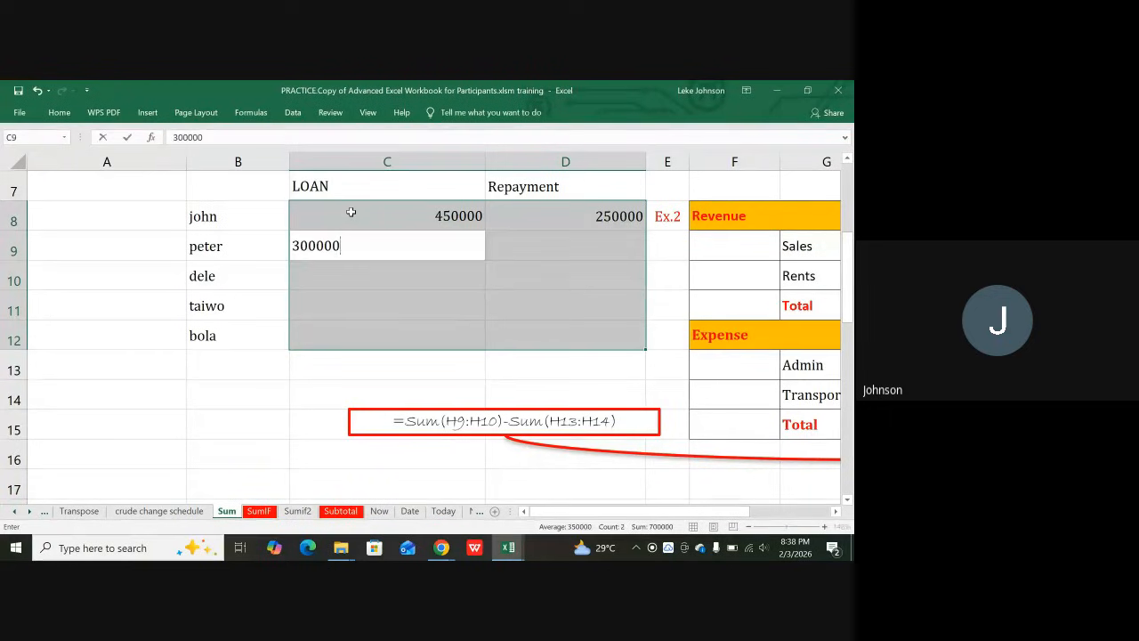
key(Tab)
text(1)
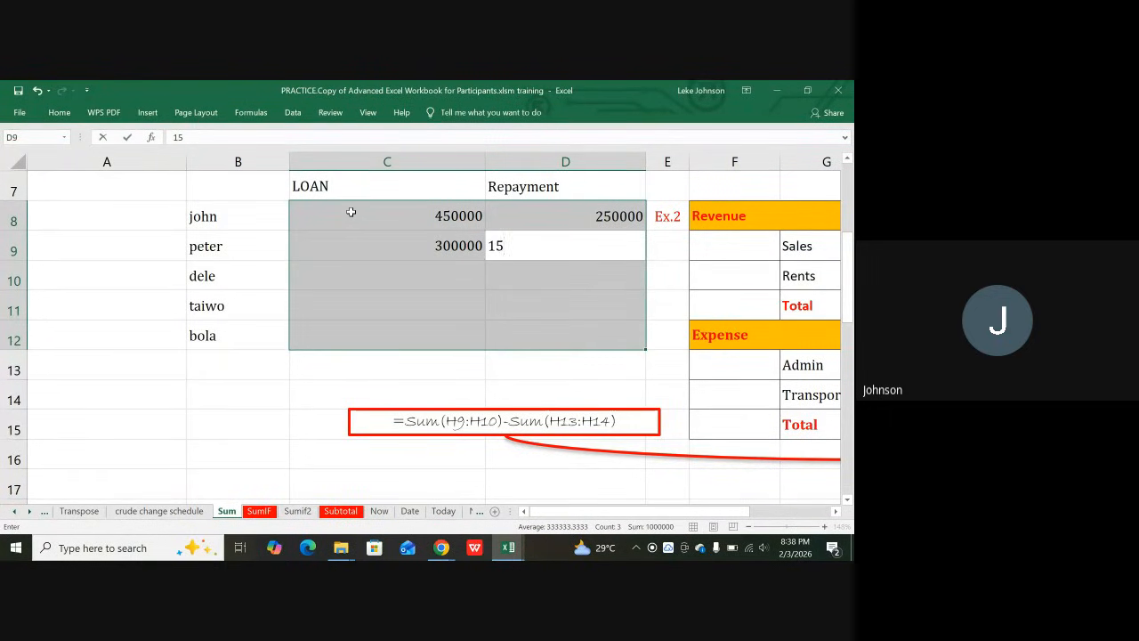
text(50000)
key(Tab)
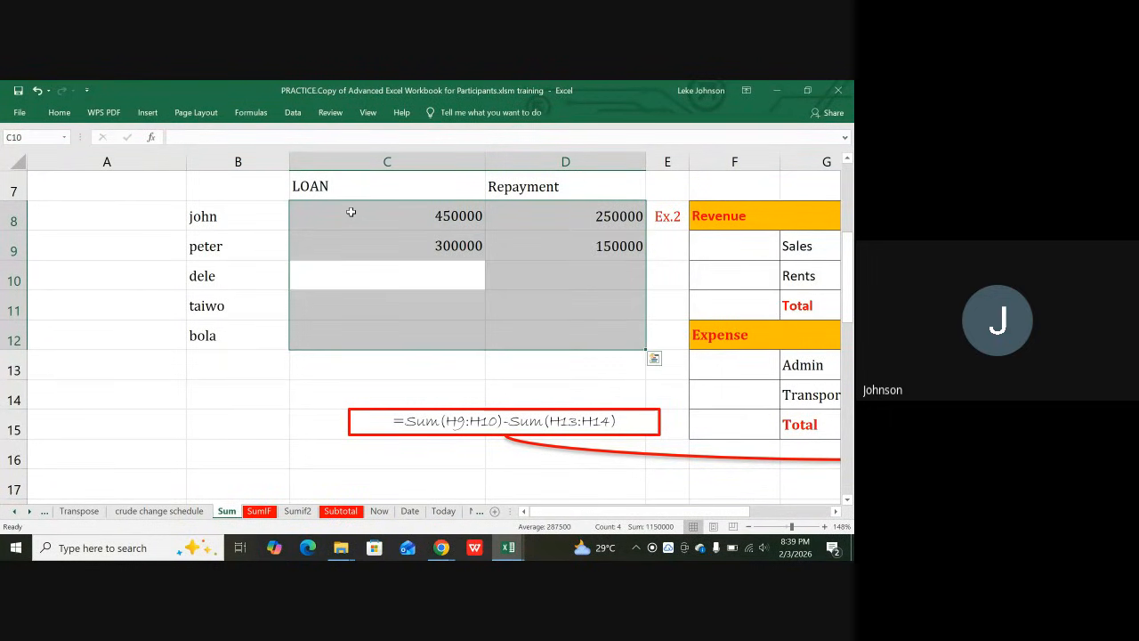
- Enter the third person's loan of 200000 in C10 and repayment of 50000 in D10
text(20)
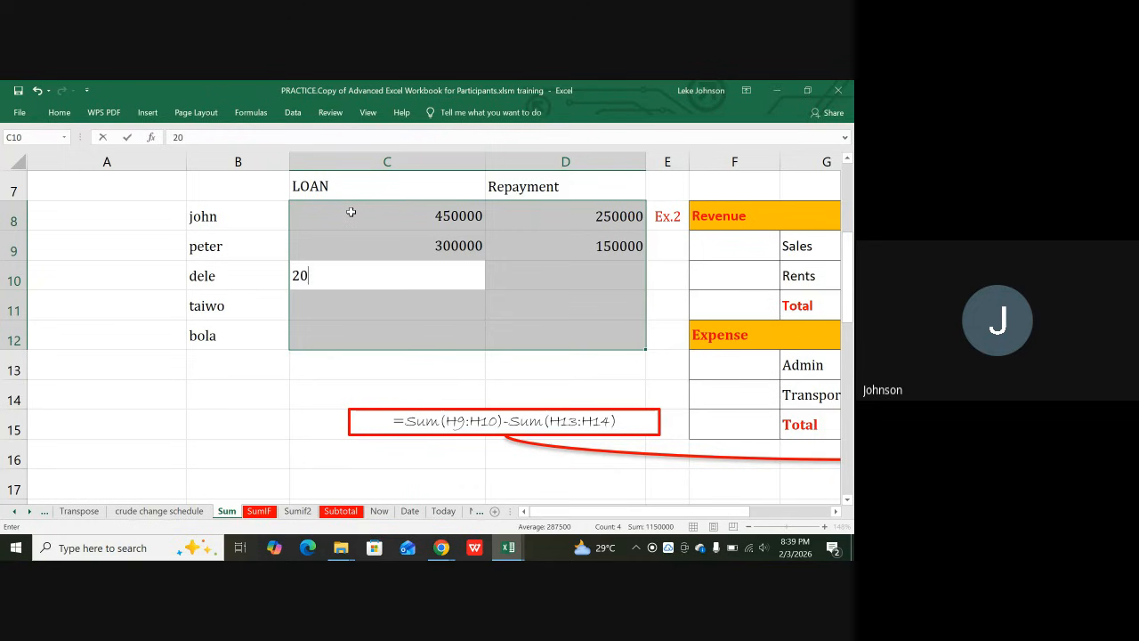
text(0000)
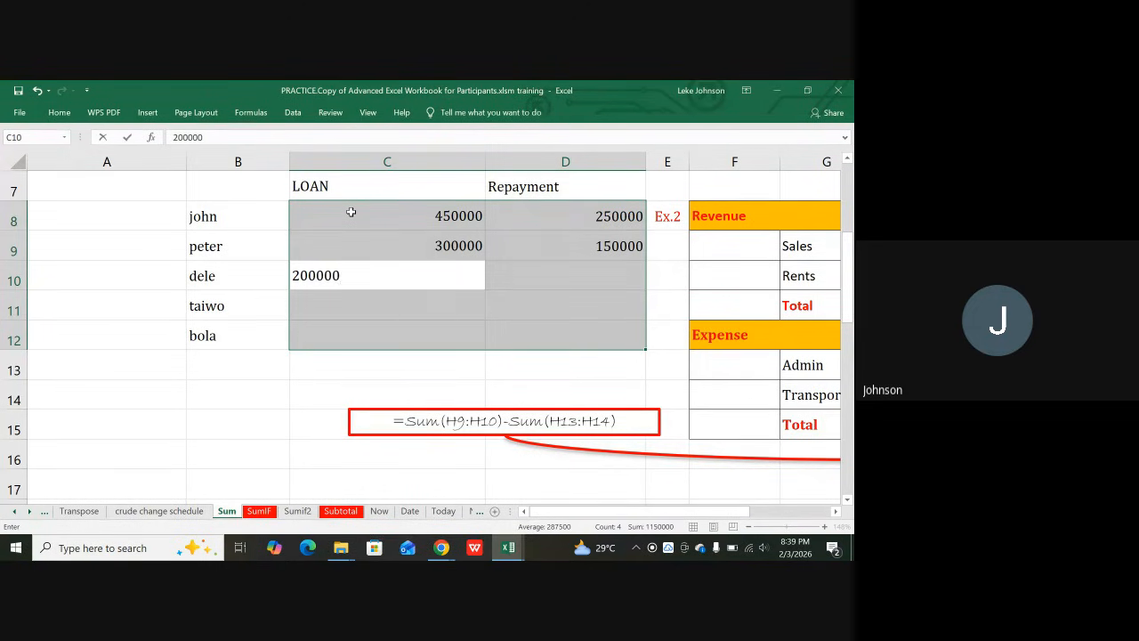
key(Tab)
text(5000)
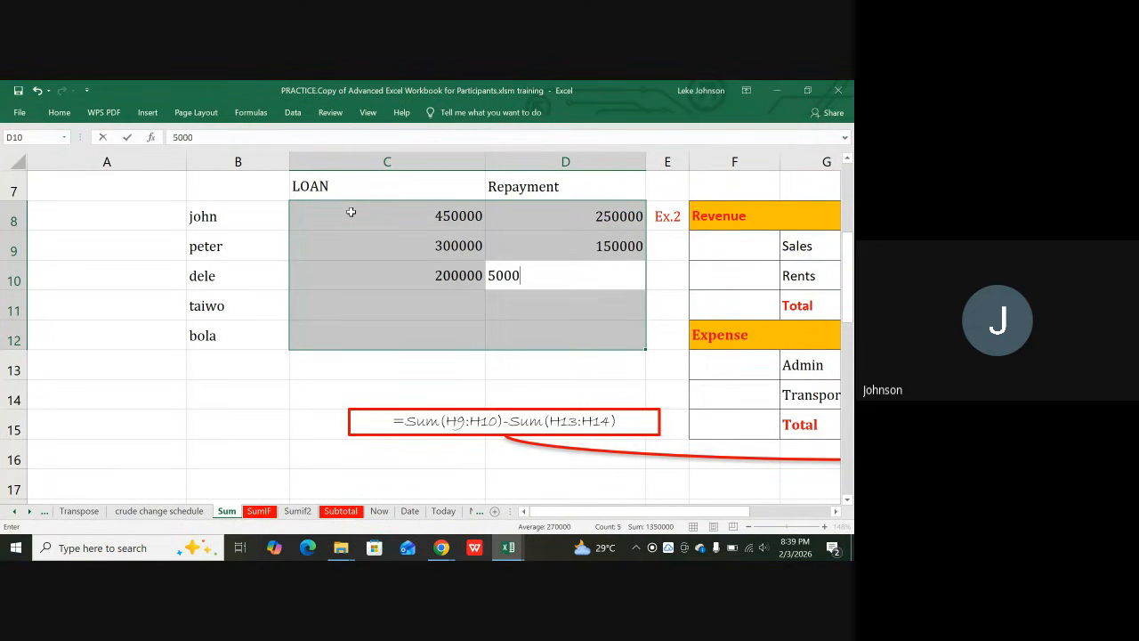
key(Return)
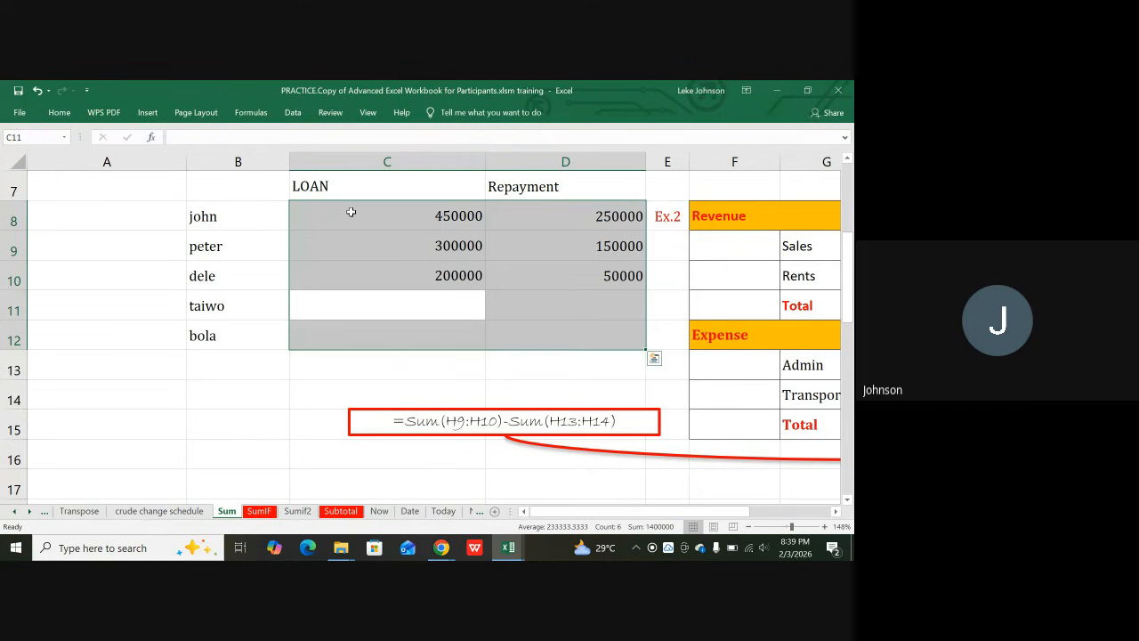
- Enter the fourth person's loan of 45000 in C11 and repayment of 15000 in D11
text(45000)
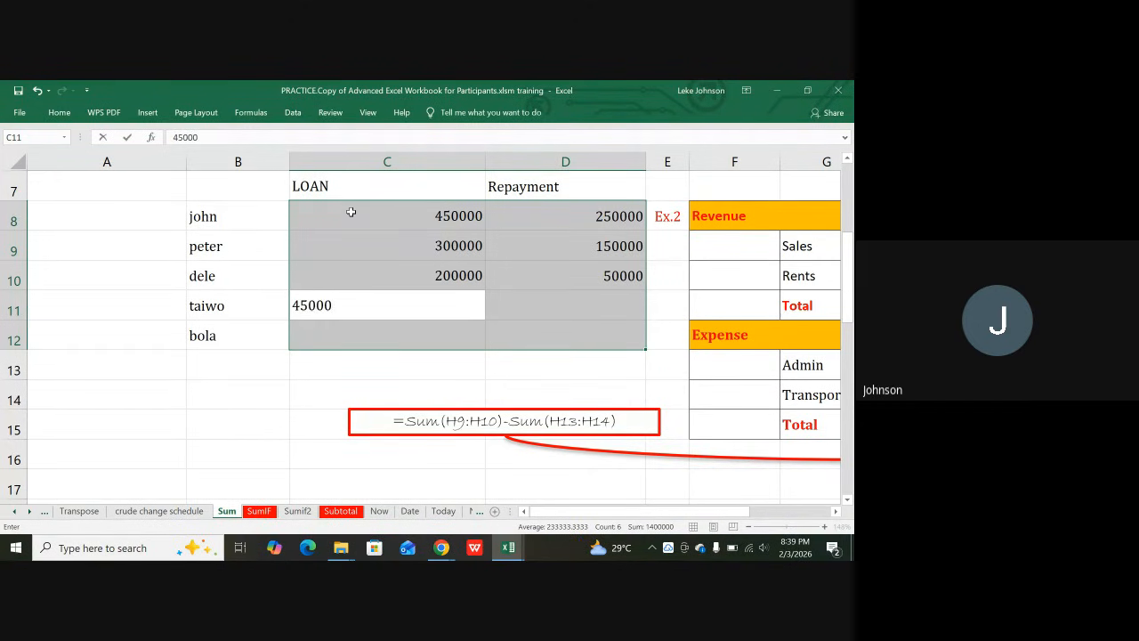
key(Return)
text(1)
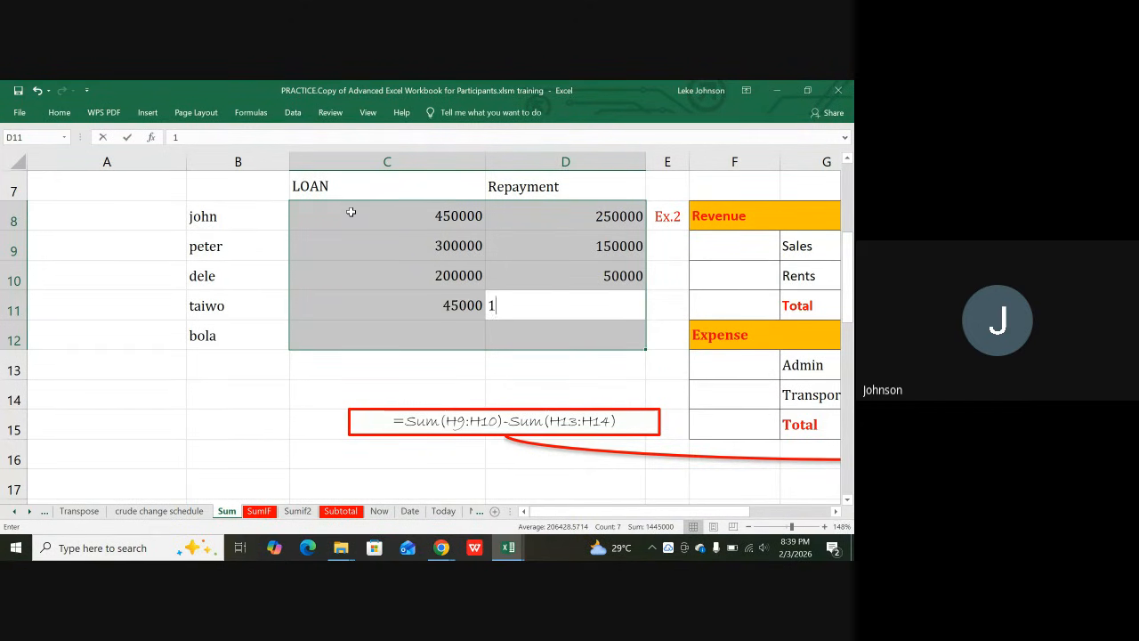
text(5000)
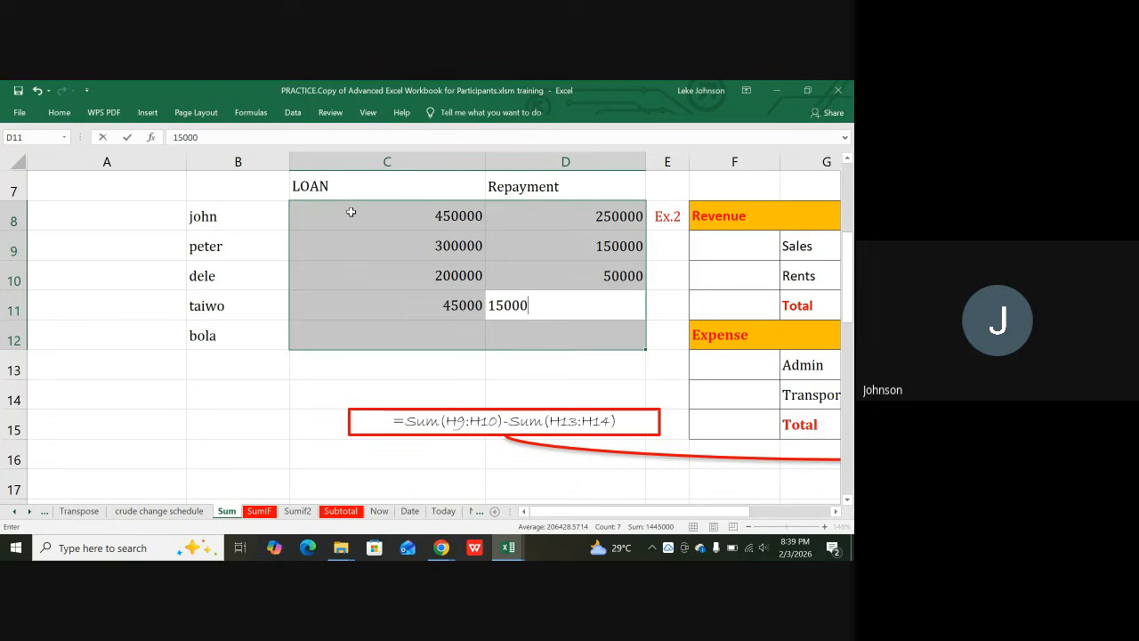
key(Tab)
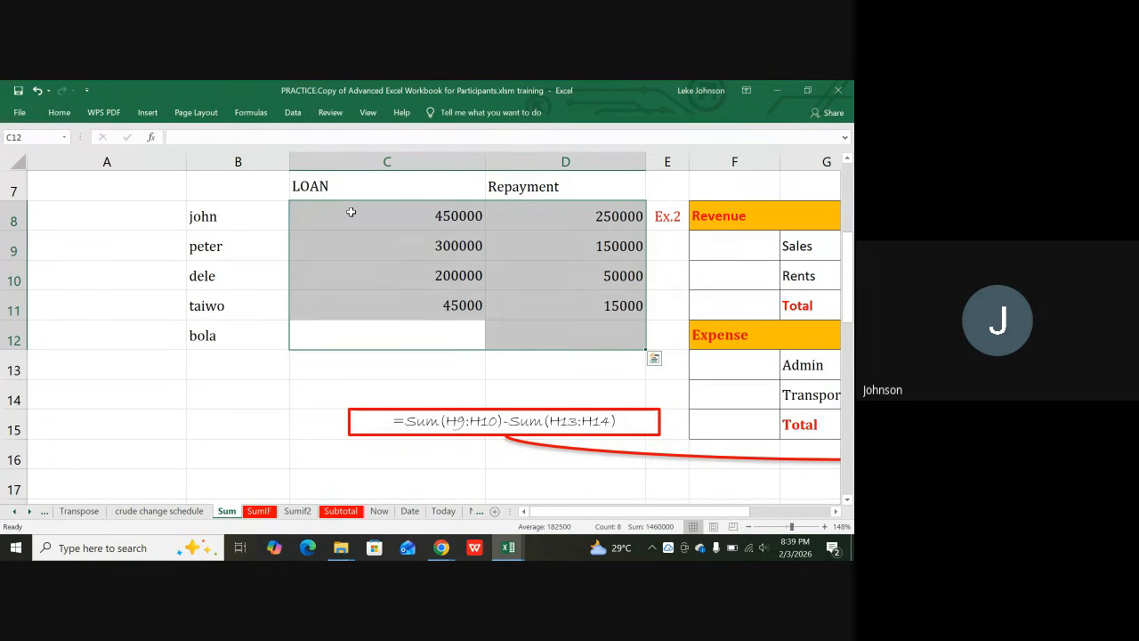
- Enter the fifth person's loan of 400000 in C12 and repayment of 320000 in D12
text(40)
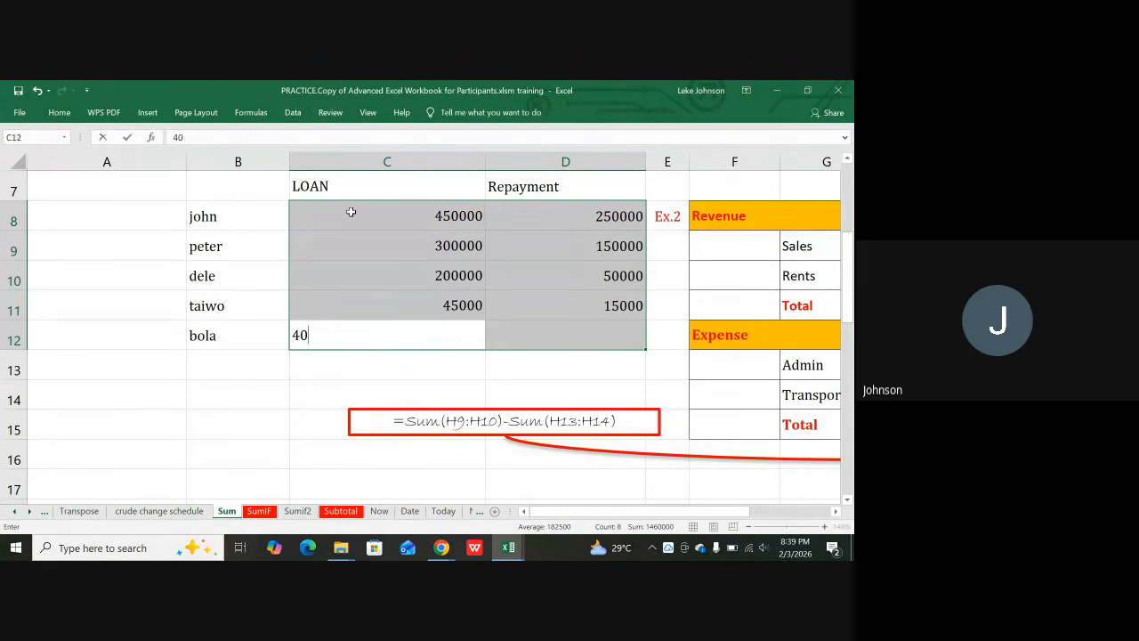
text(0000)
key(Tab)
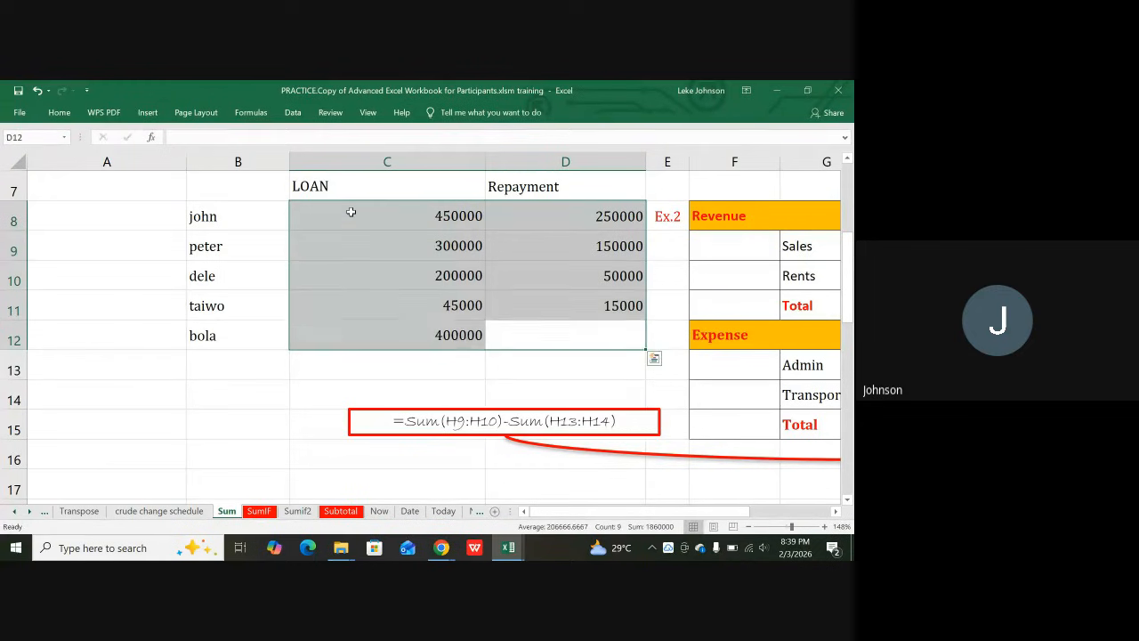
text(3)
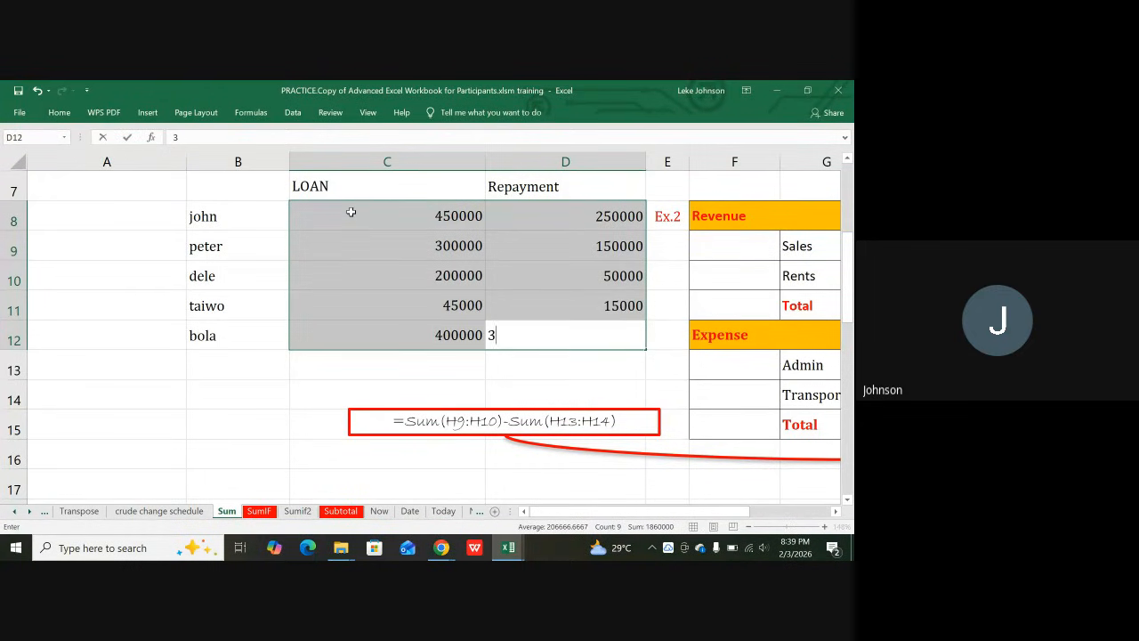
text(20000)
click(521, 384)
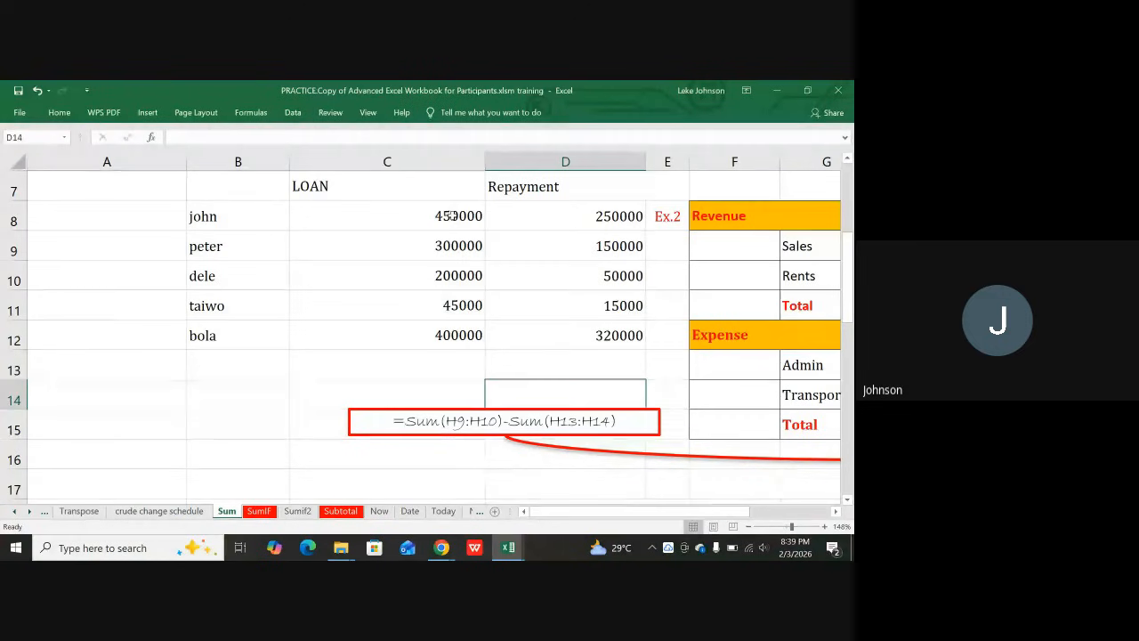
- Highlight the loan amounts in C8:C12, then the repayment amounts in D8:D12, to review the two ranges
drag(423, 216, 420, 328)
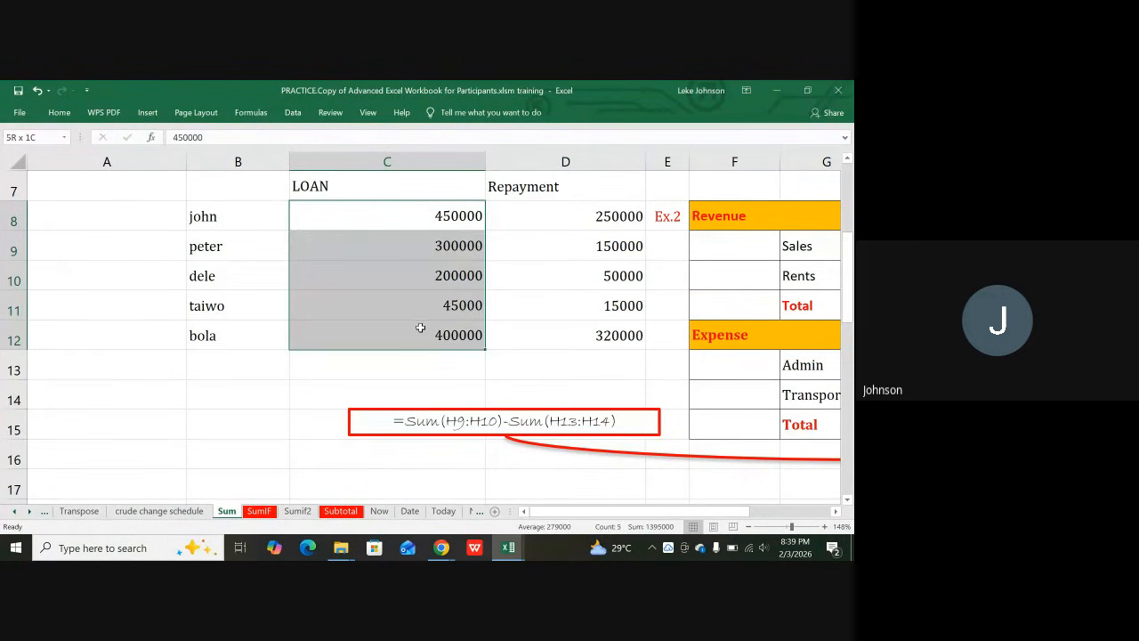
click(612, 215)
drag(612, 214, 602, 332)
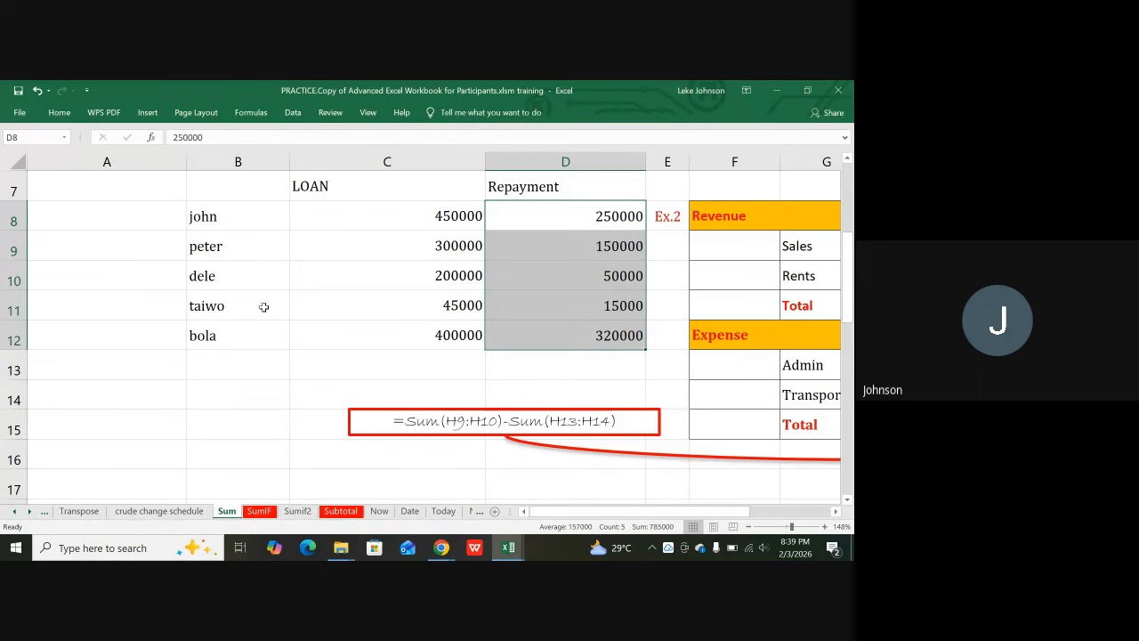
- Begin a formula in D13 with a SUM of the loan range C8:C12
click(525, 370)
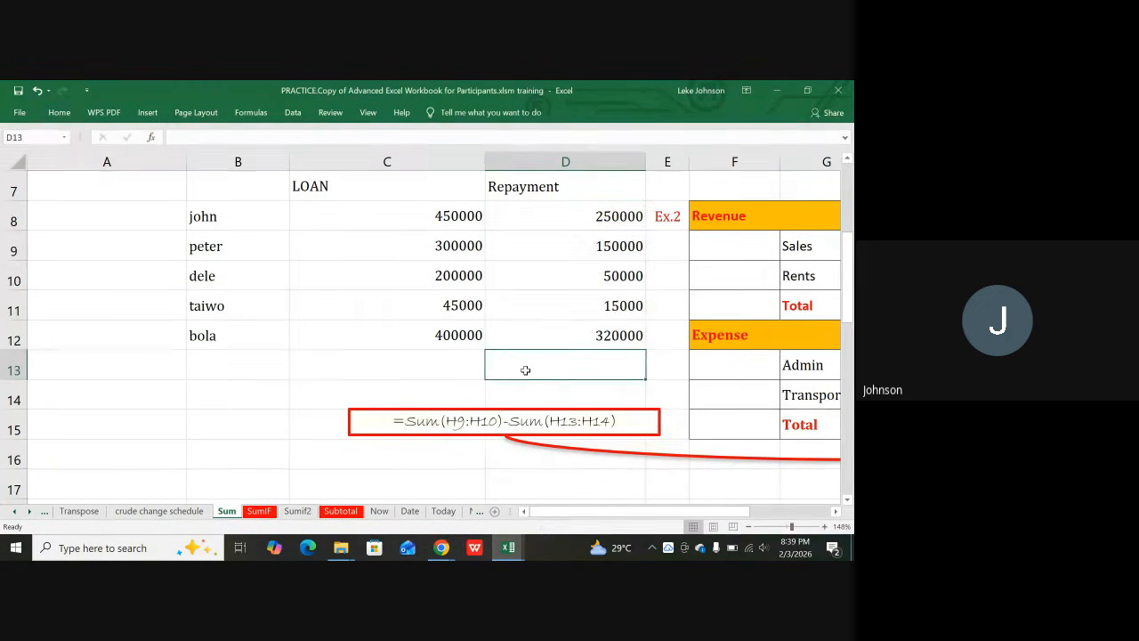
text(=)
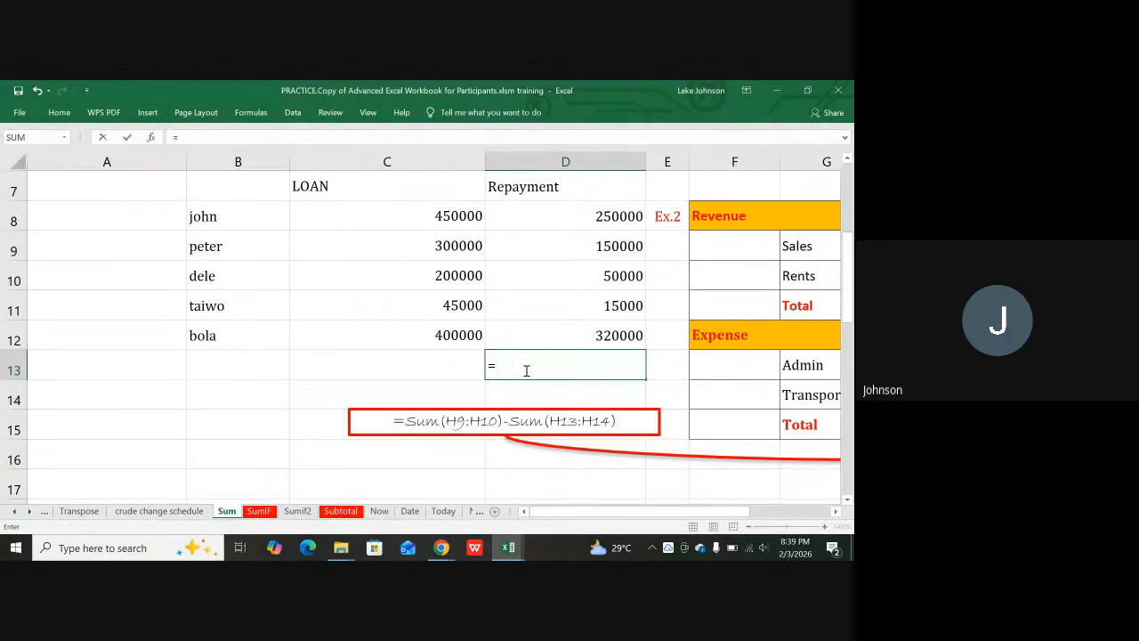
text(s)
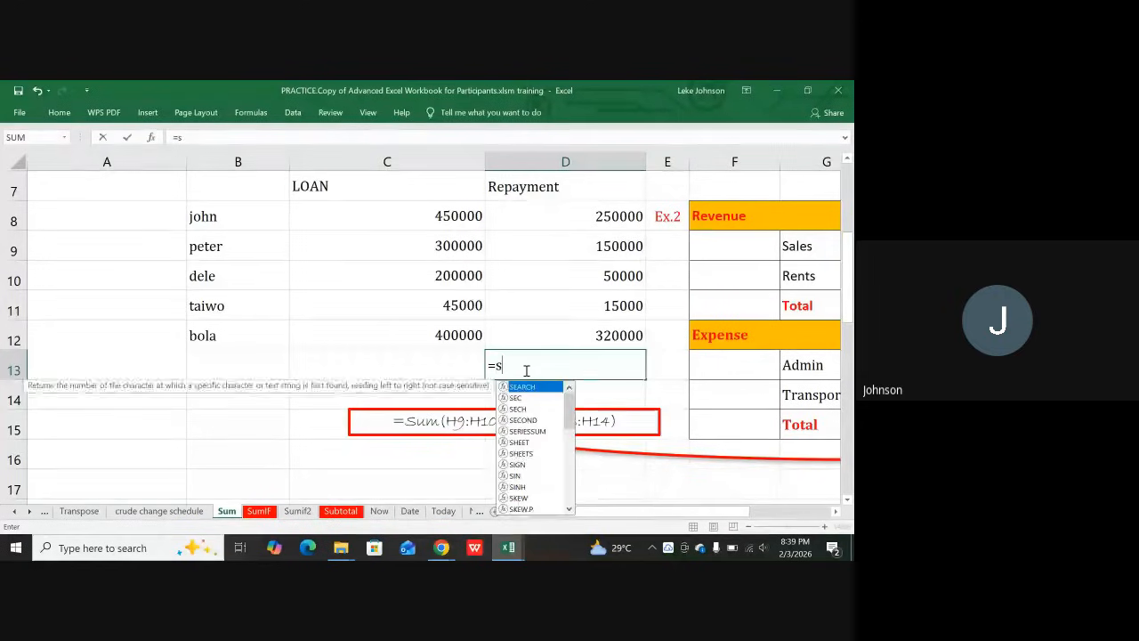
text(um)
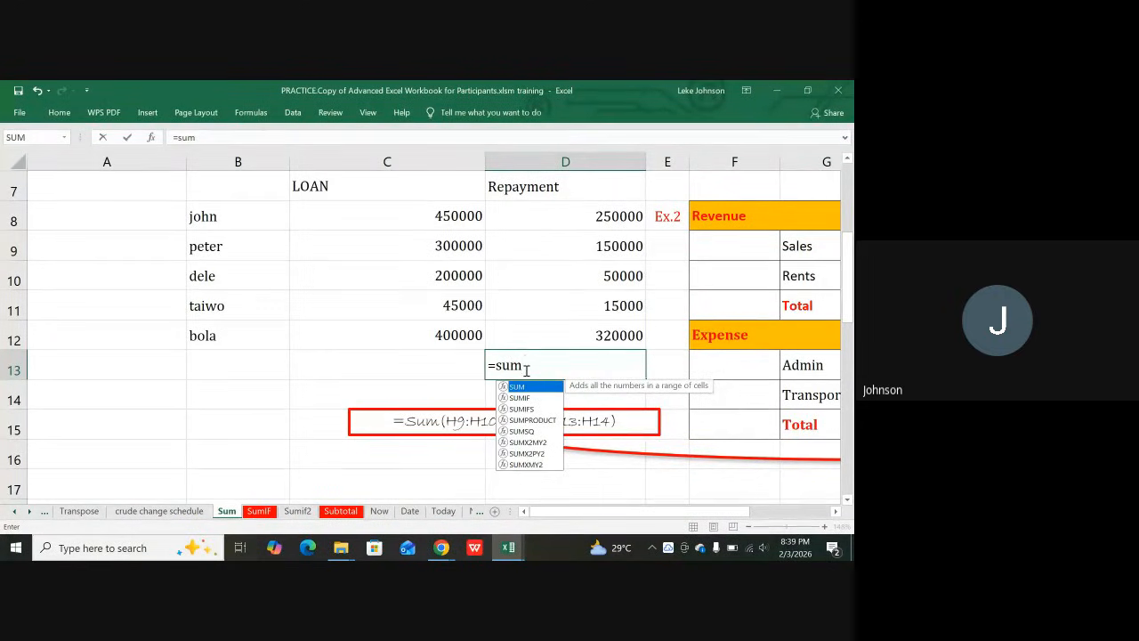
text(()
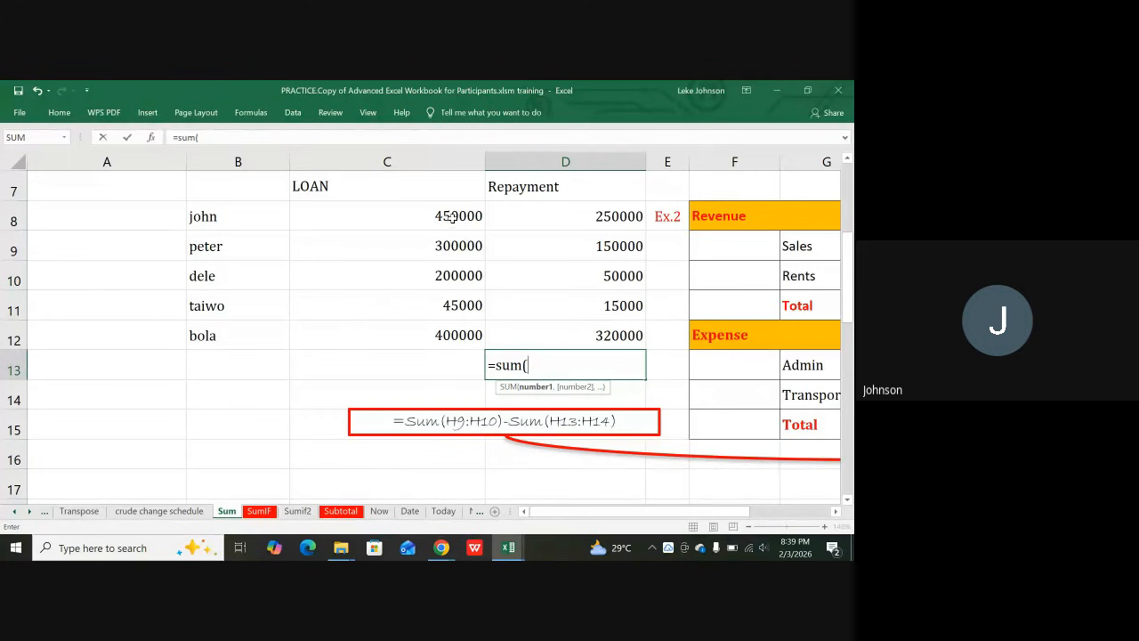
drag(452, 220, 441, 325)
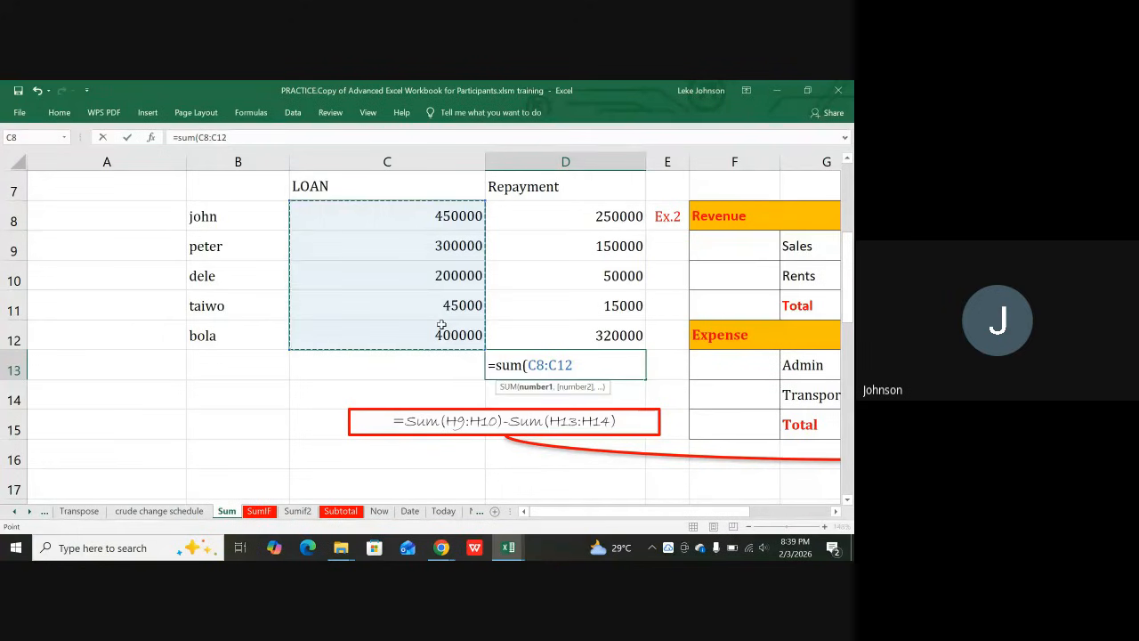
- Complete the D13 formula by subtracting the SUM of the repayment range D8:D12
text()-)
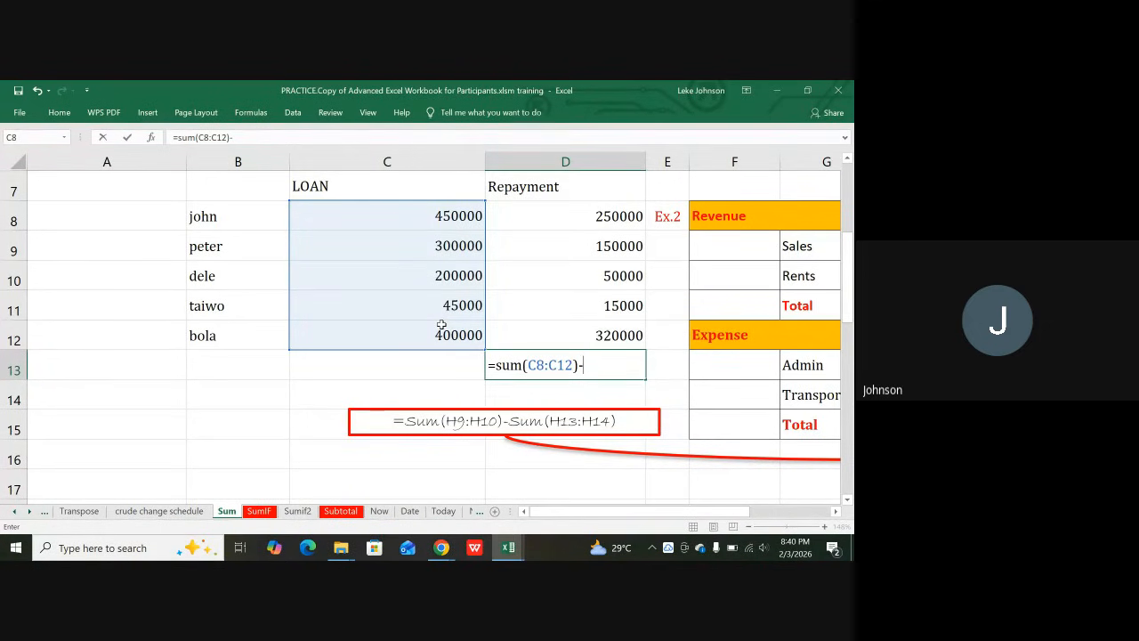
text(sum)
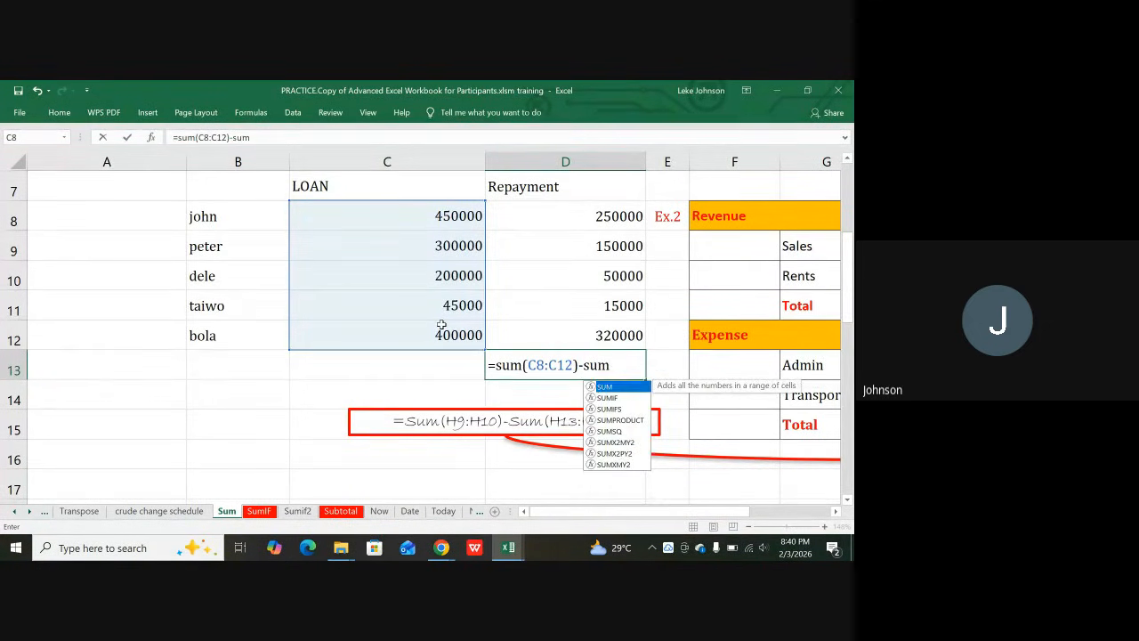
text(()
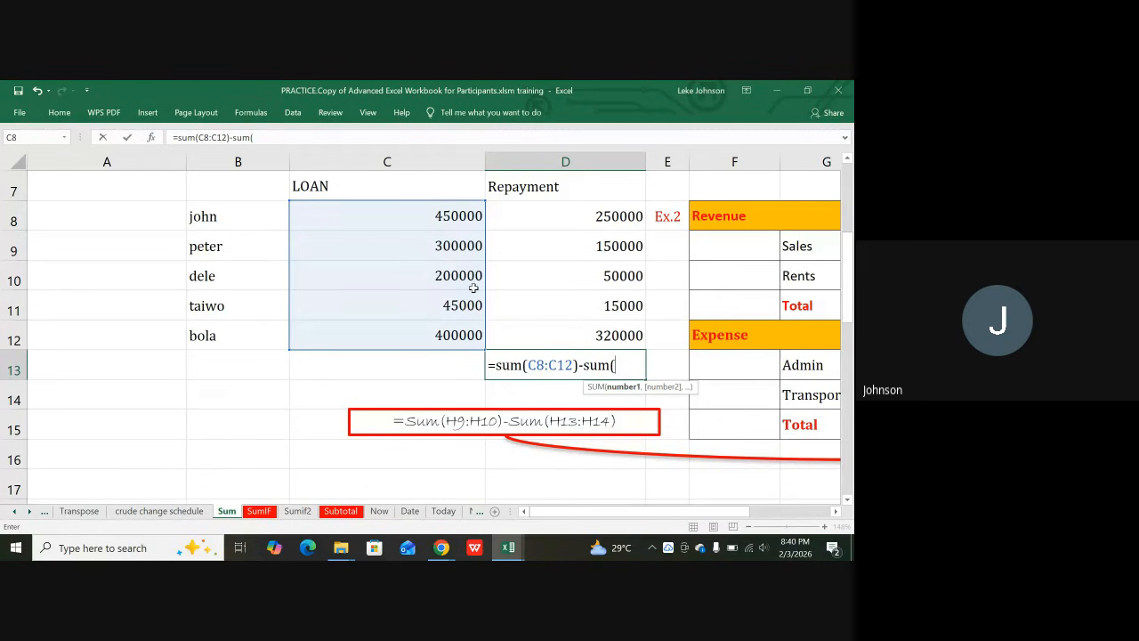
click(585, 221)
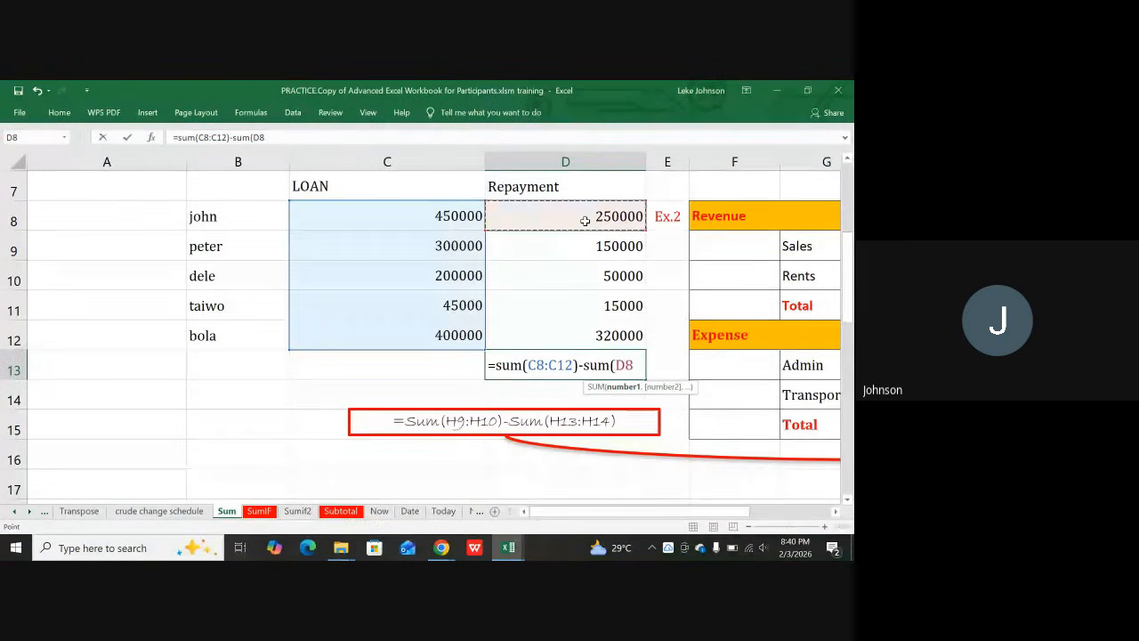
drag(585, 221, 591, 327)
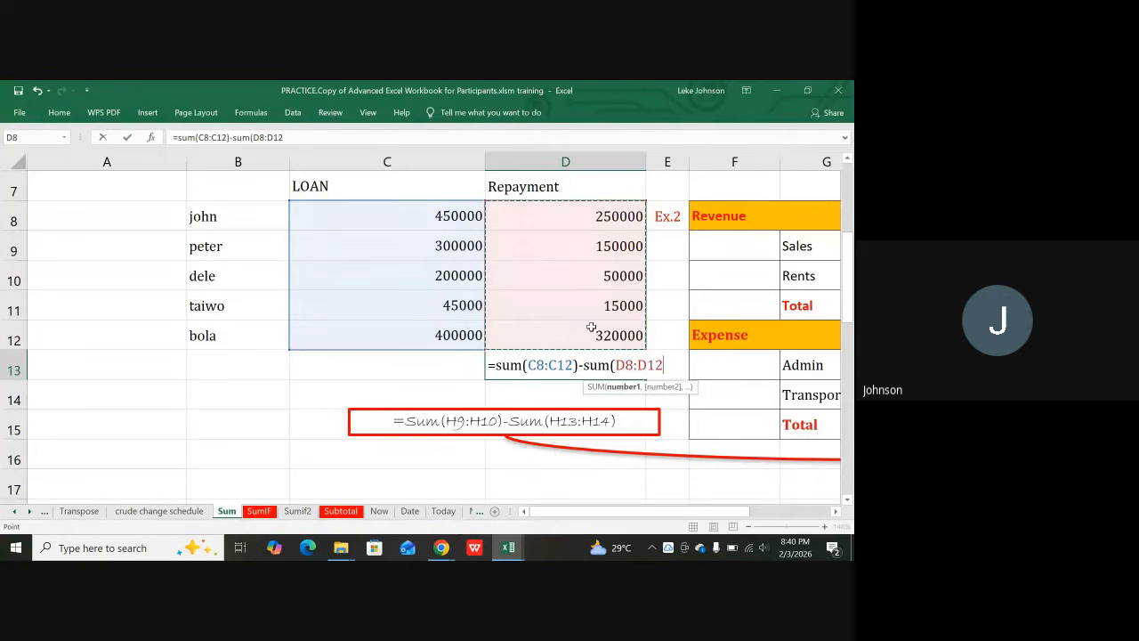
text())
key(Return)
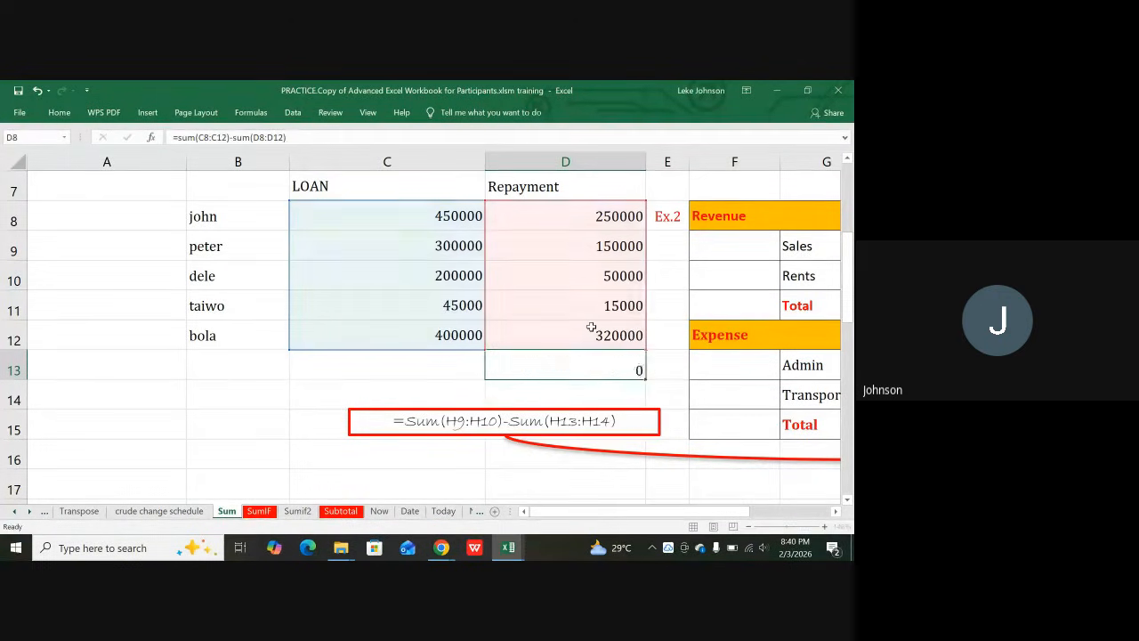
- Apply the comma number style to the loan balance result in D13
click(594, 365)
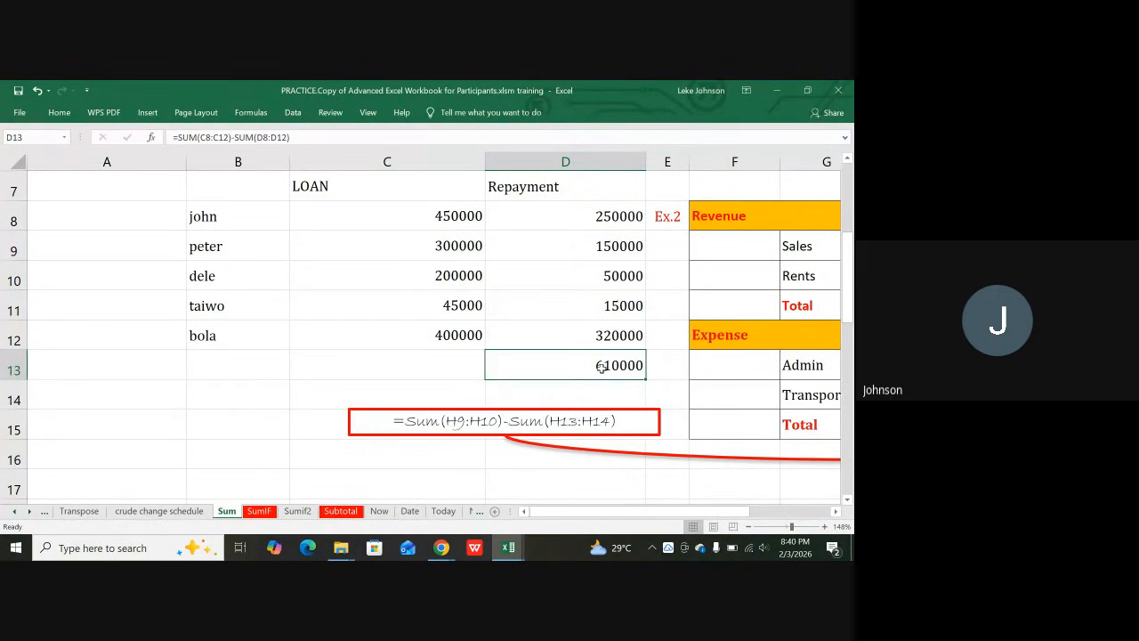
click(59, 112)
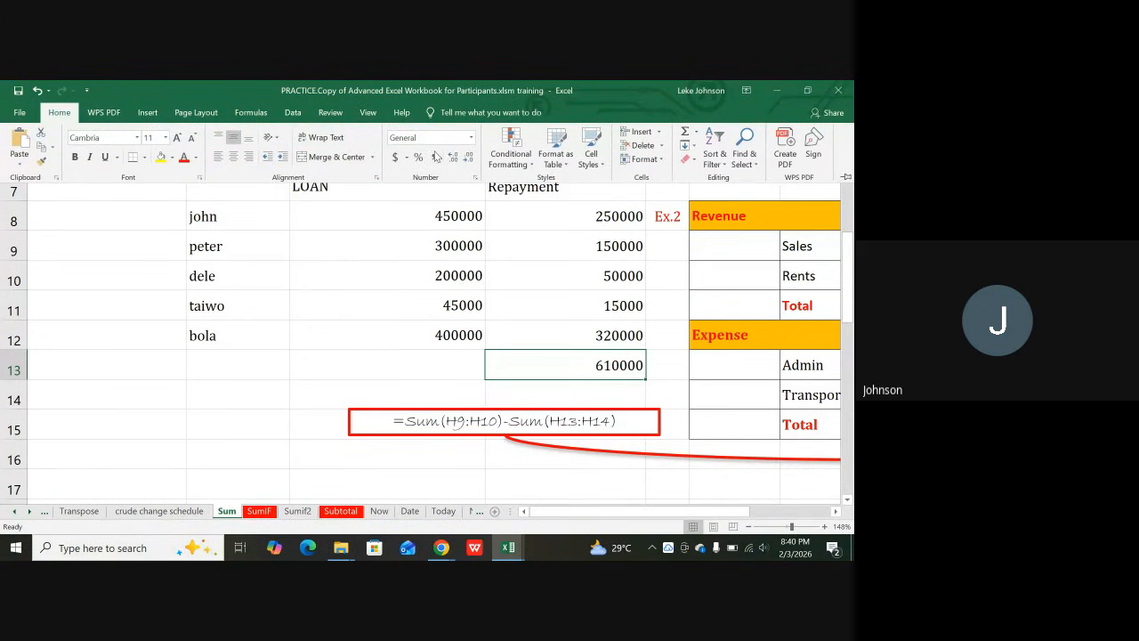
click(433, 157)
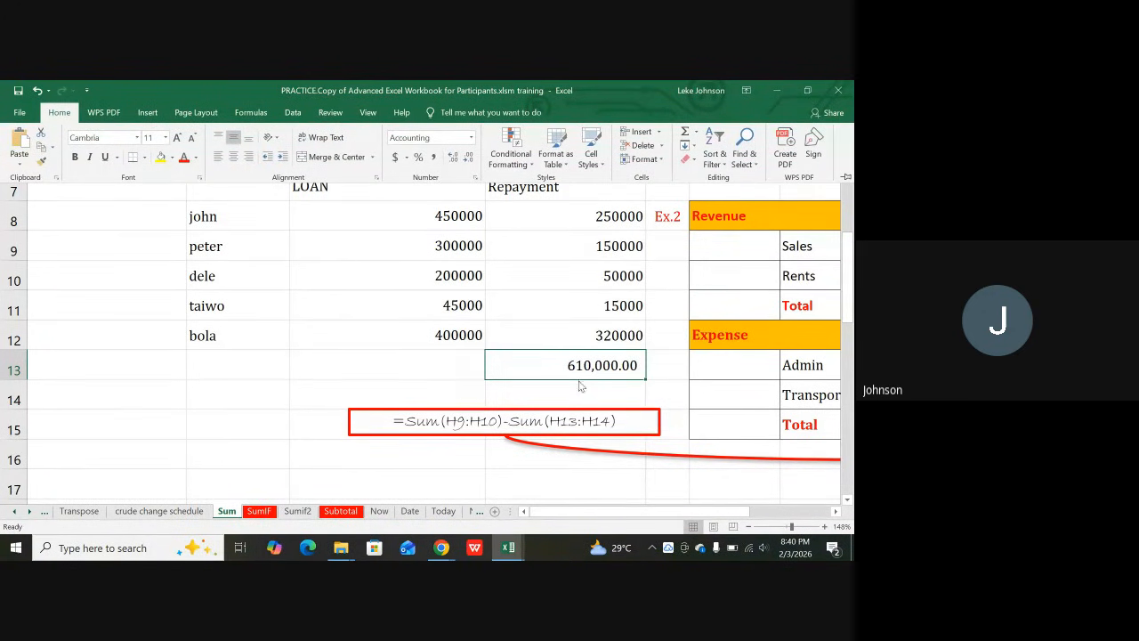
click(553, 375)
- Examine the formulas behind the Expense total in H15 and the figure in H17
scroll(552, 375, down, 2)
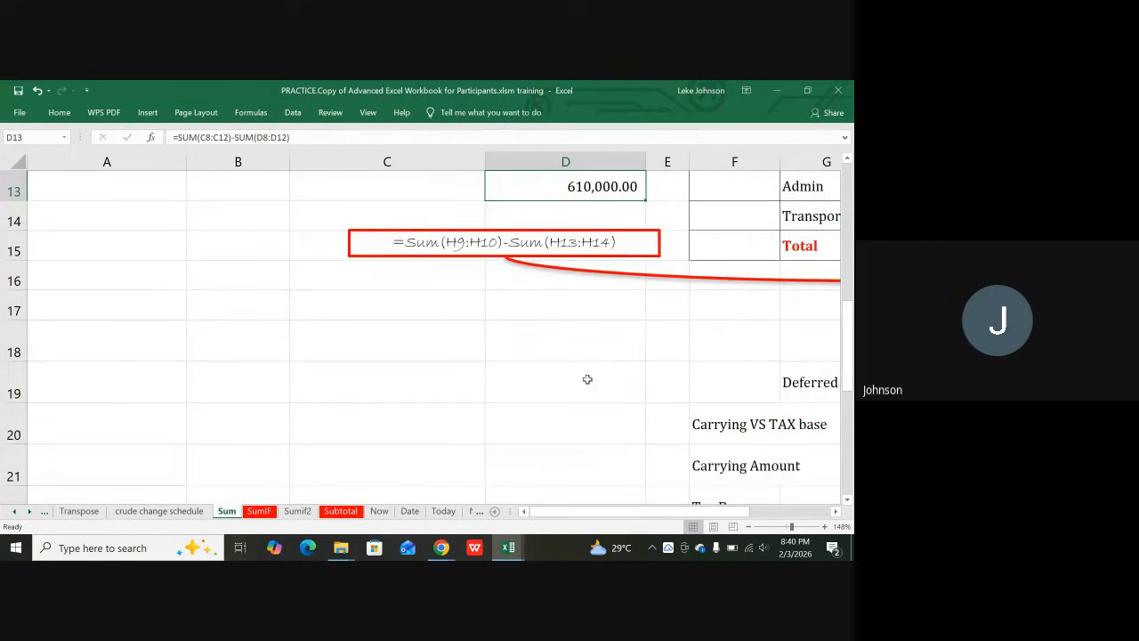
key(Right)
key(Right)
key(Right)
key(Right)
key(Right)
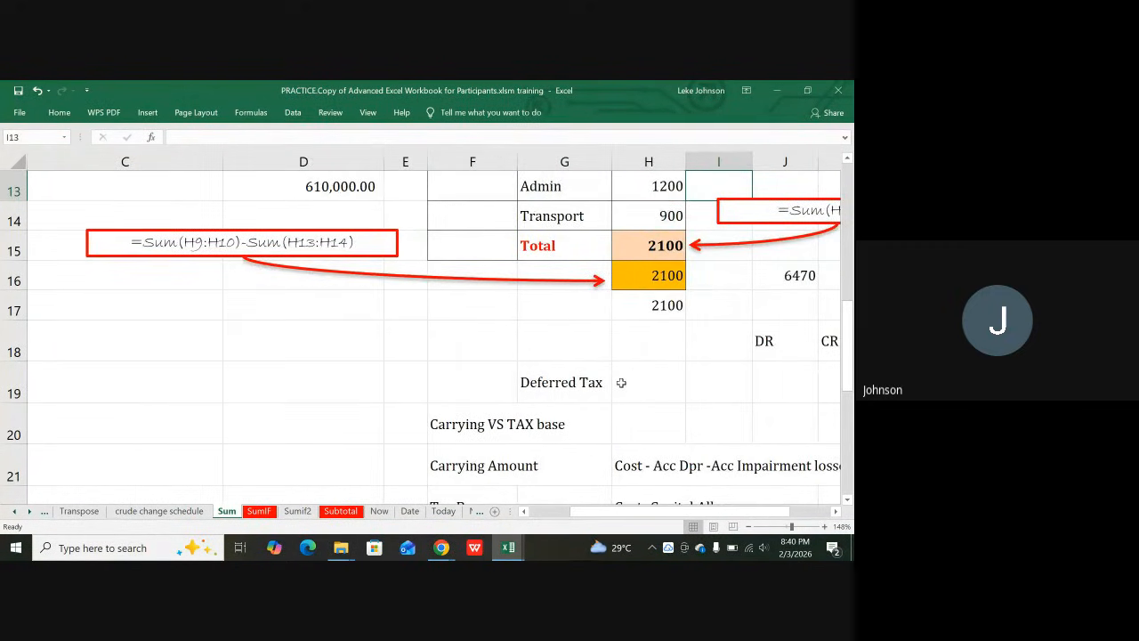
click(653, 247)
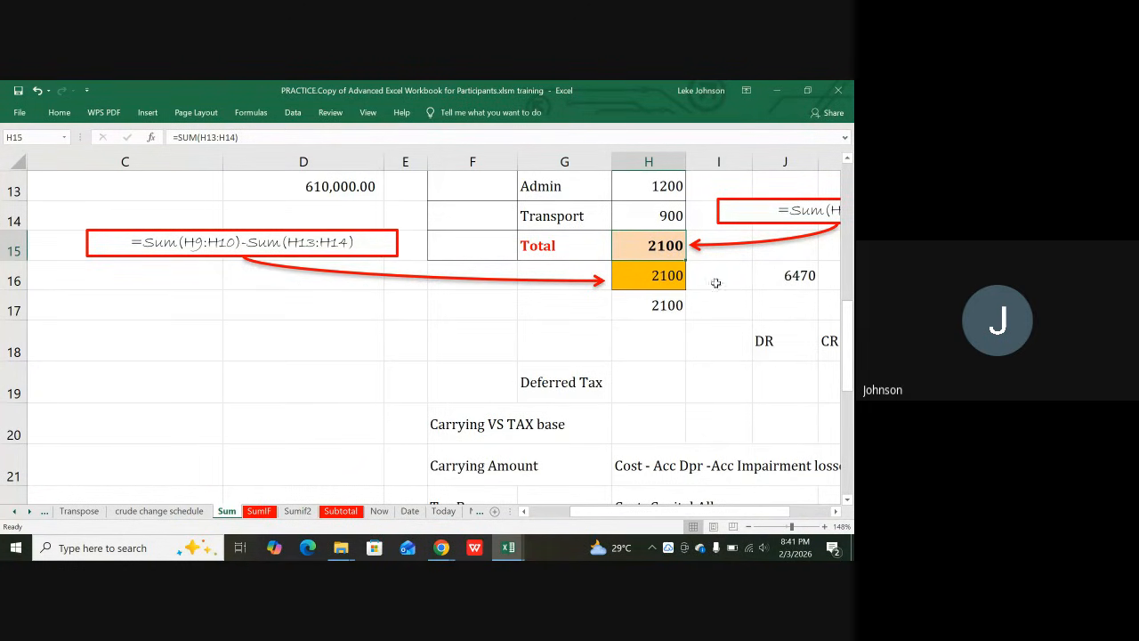
click(647, 307)
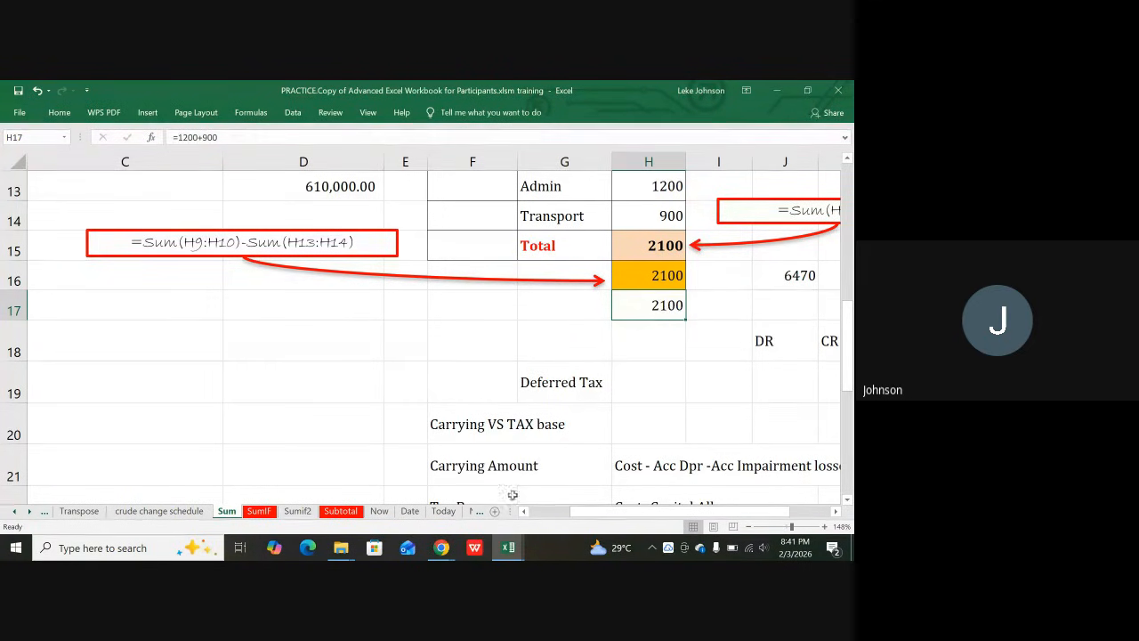
- Switch to the Google Meet window in Chrome to check on the meeting participants
mouse_move(442, 550)
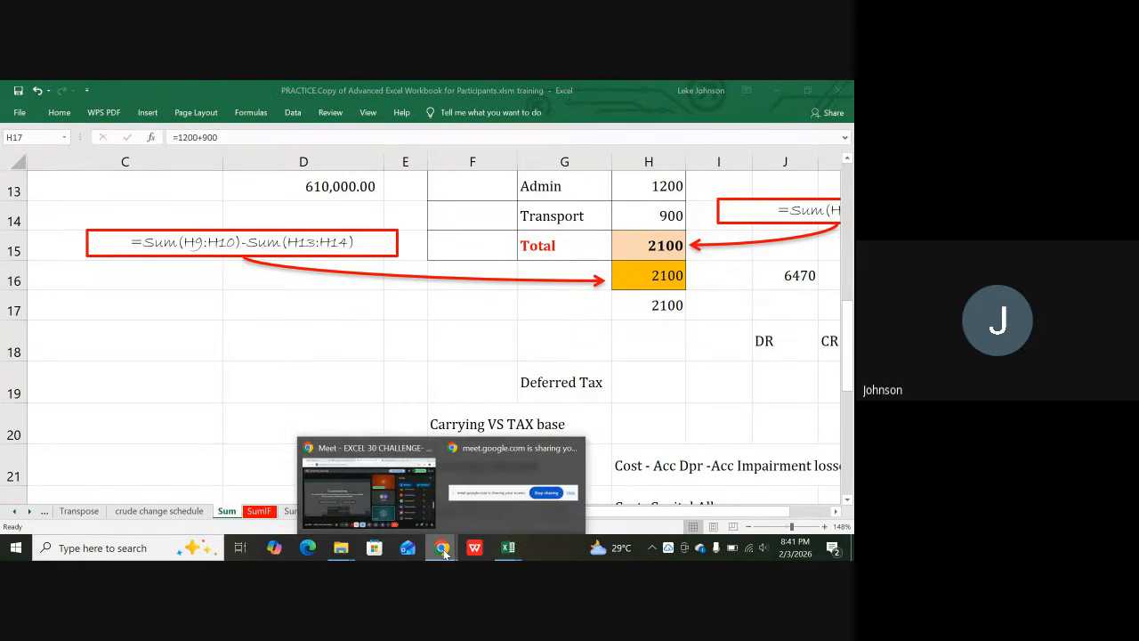
mouse_move(383, 482)
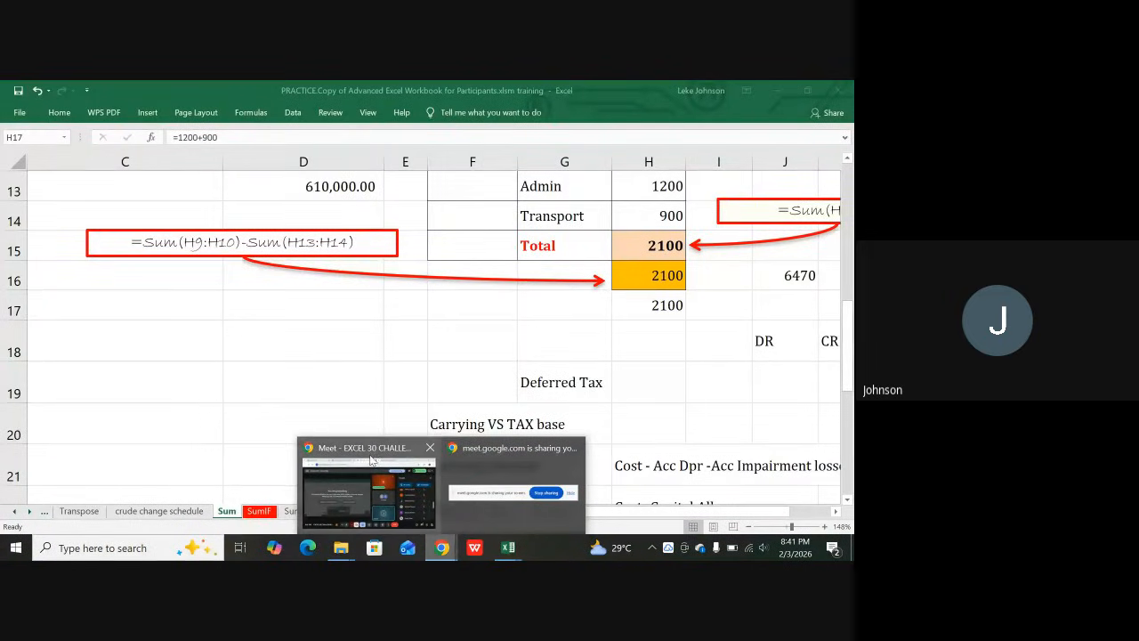
click(361, 486)
mouse_move(481, 415)
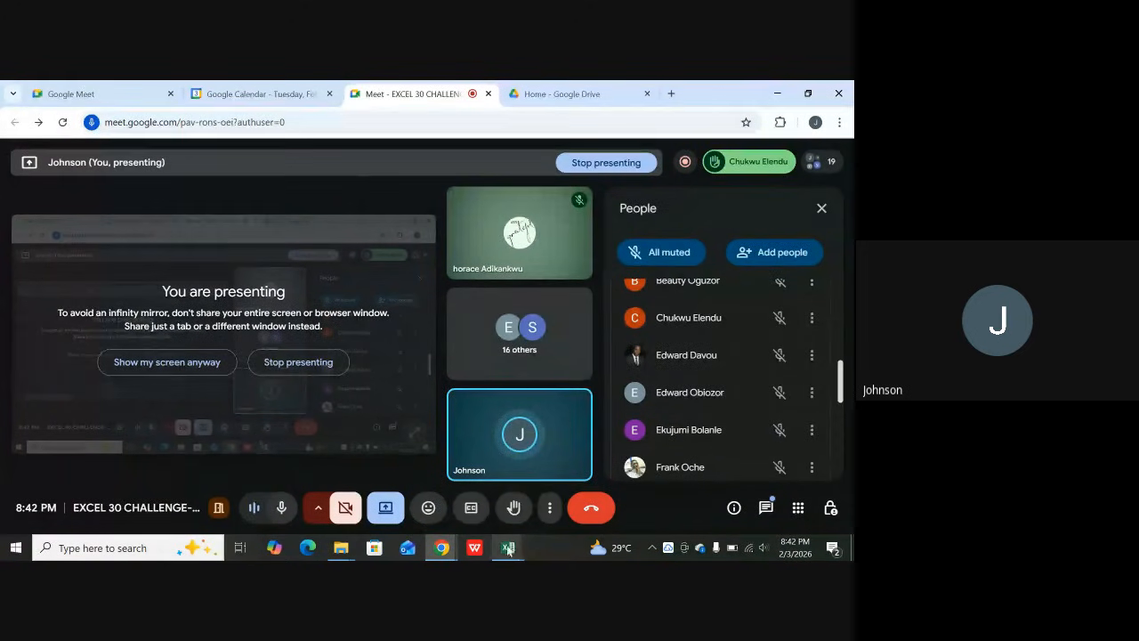
- Return to the PRACTICE workbook in Excel and select the Admin expense amount in H13
mouse_move(513, 551)
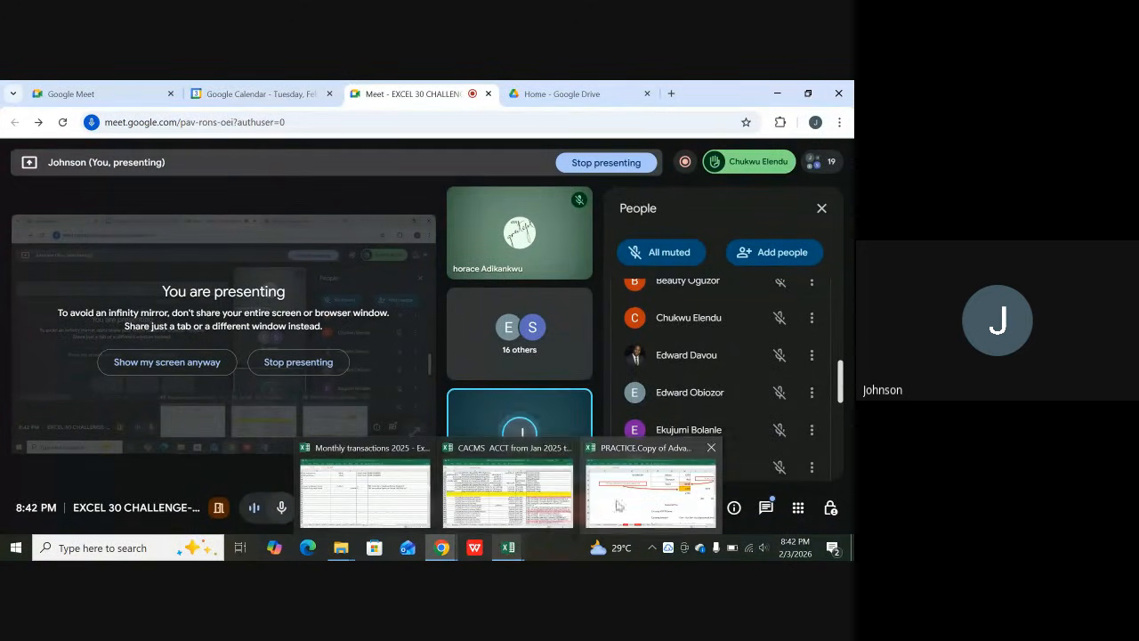
click(639, 505)
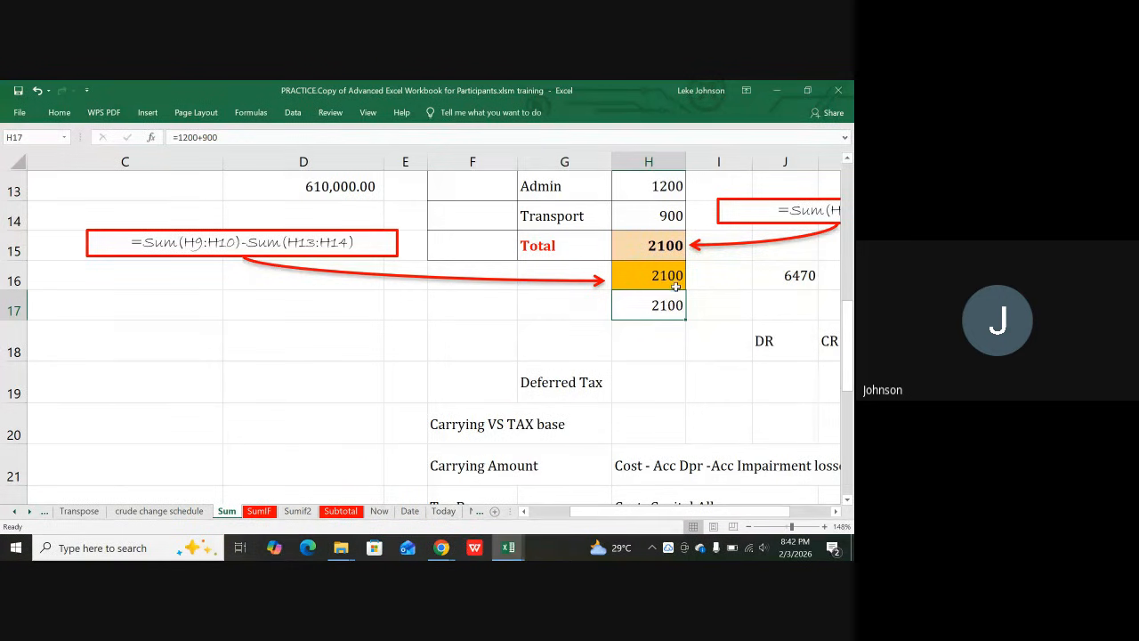
click(660, 193)
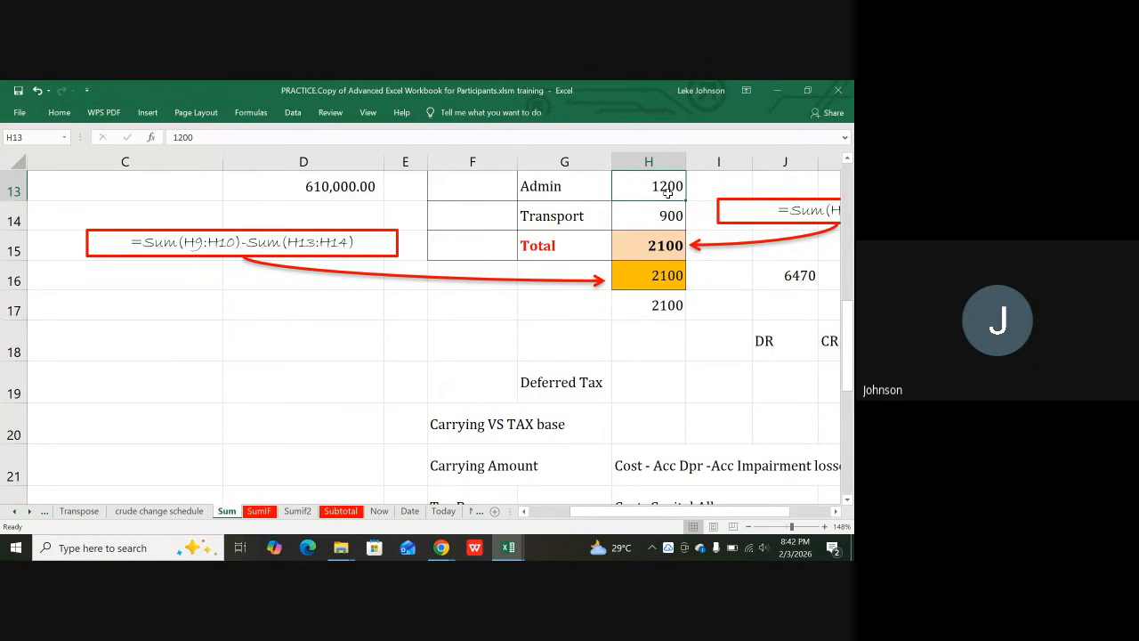
- Set the Admin expense in H13 to 6000 and the Transport expense in H14 to 2000
text(6)
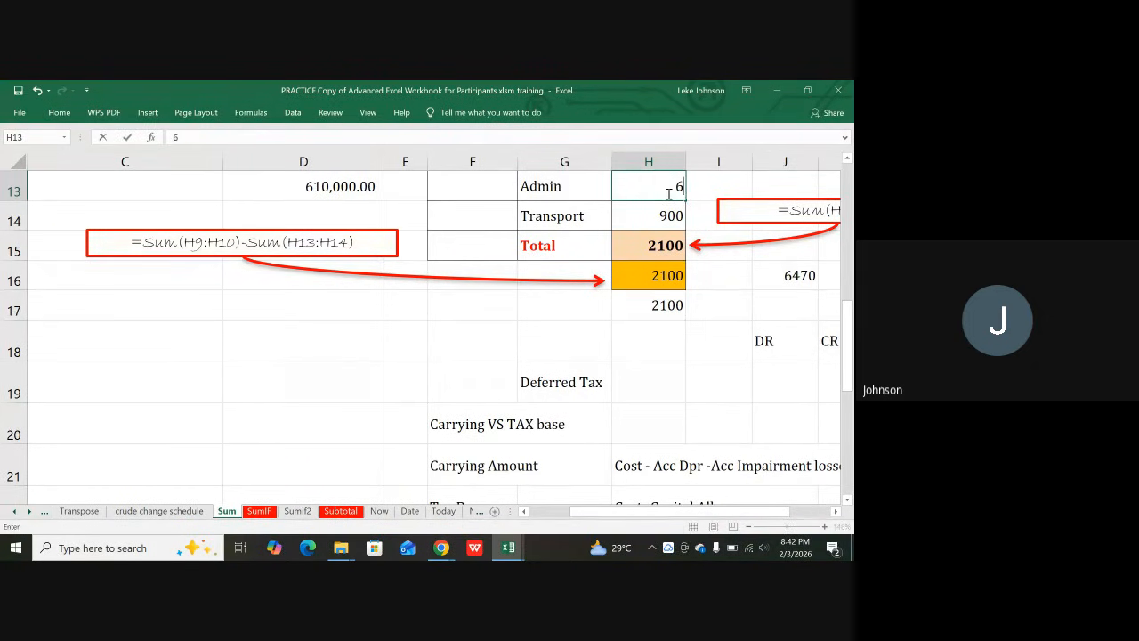
text(000)
click(653, 214)
text(2)
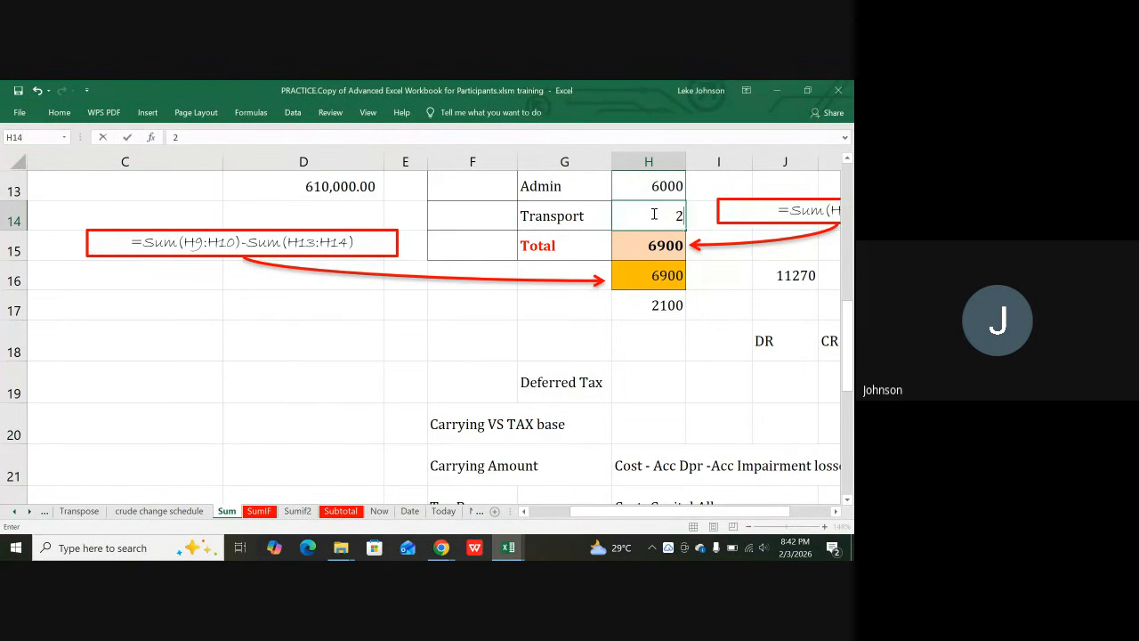
text(000)
- Update the hard-coded sum in H17 to =6000+2000
click(657, 313)
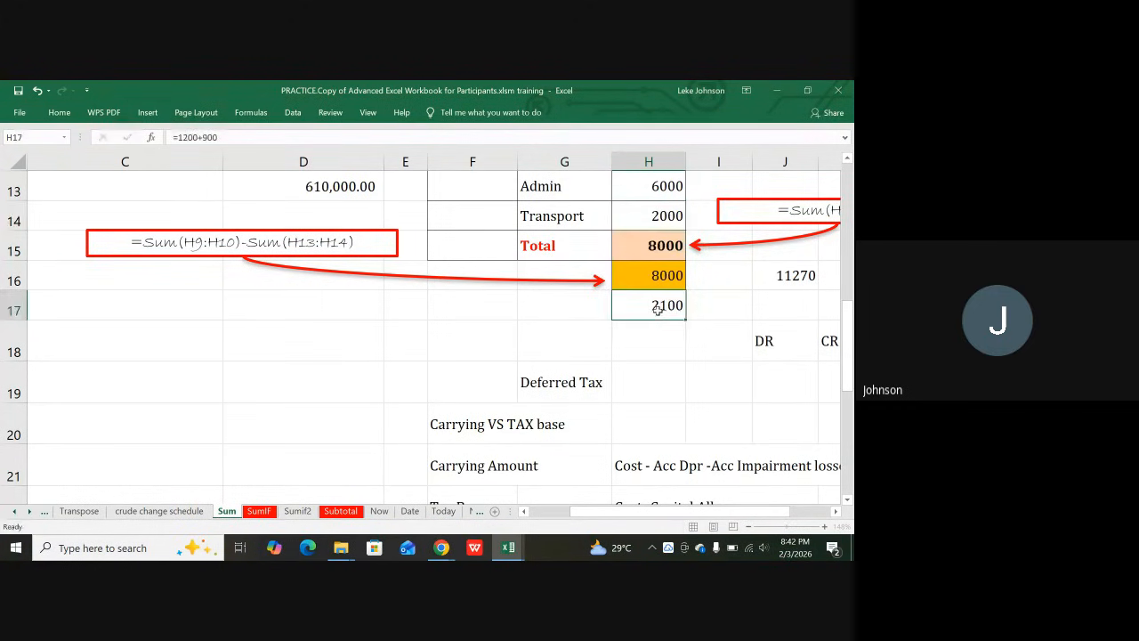
click(206, 137)
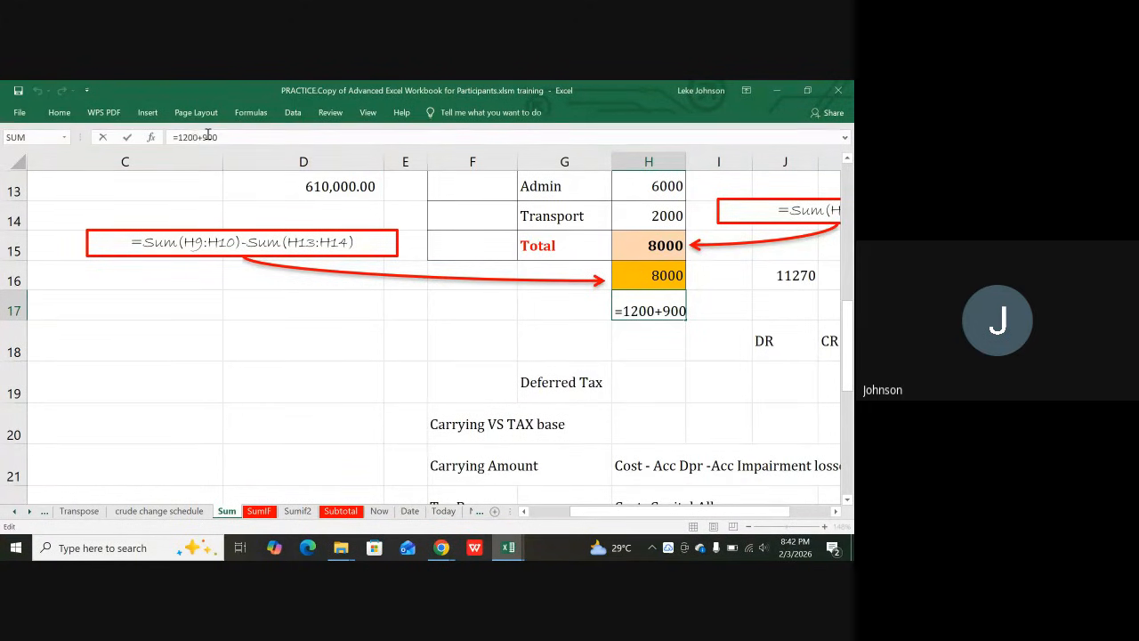
key(BackSpace)
key(BackSpace)
key(BackSpace)
key(BackSpace)
text(6000)
key(Right)
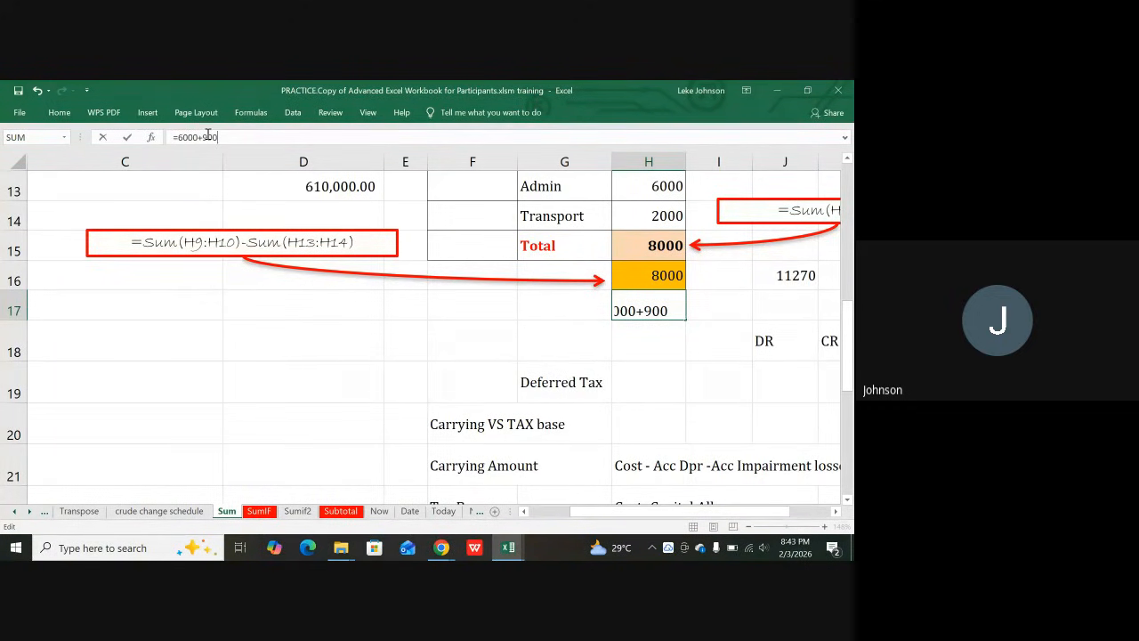
key(BackSpace)
key(BackSpace)
key(BackSpace)
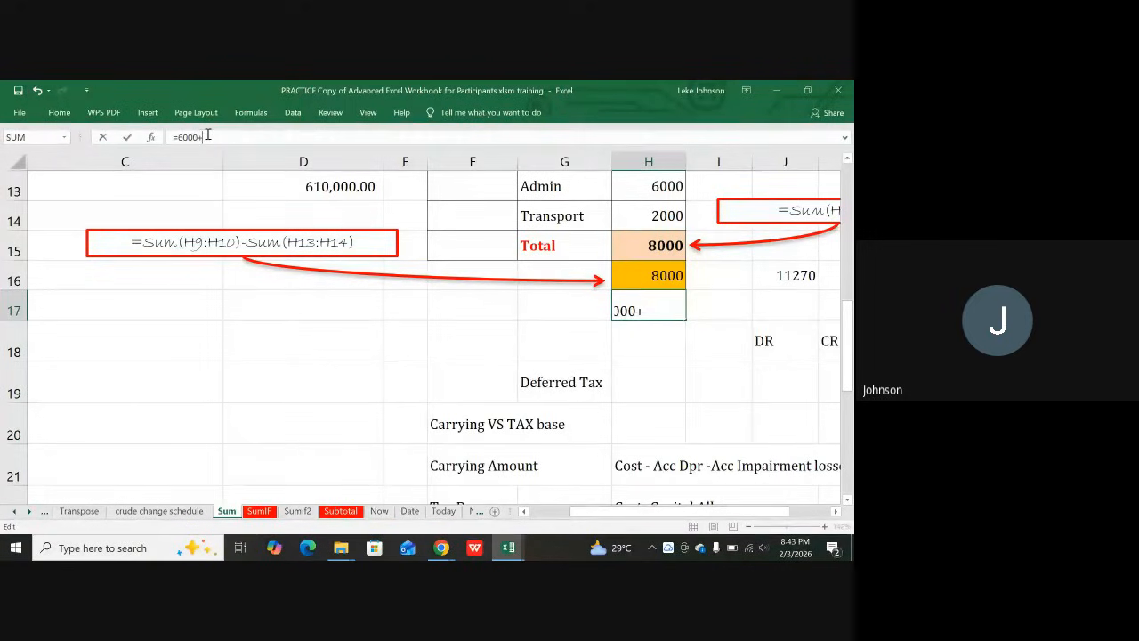
text(2000)
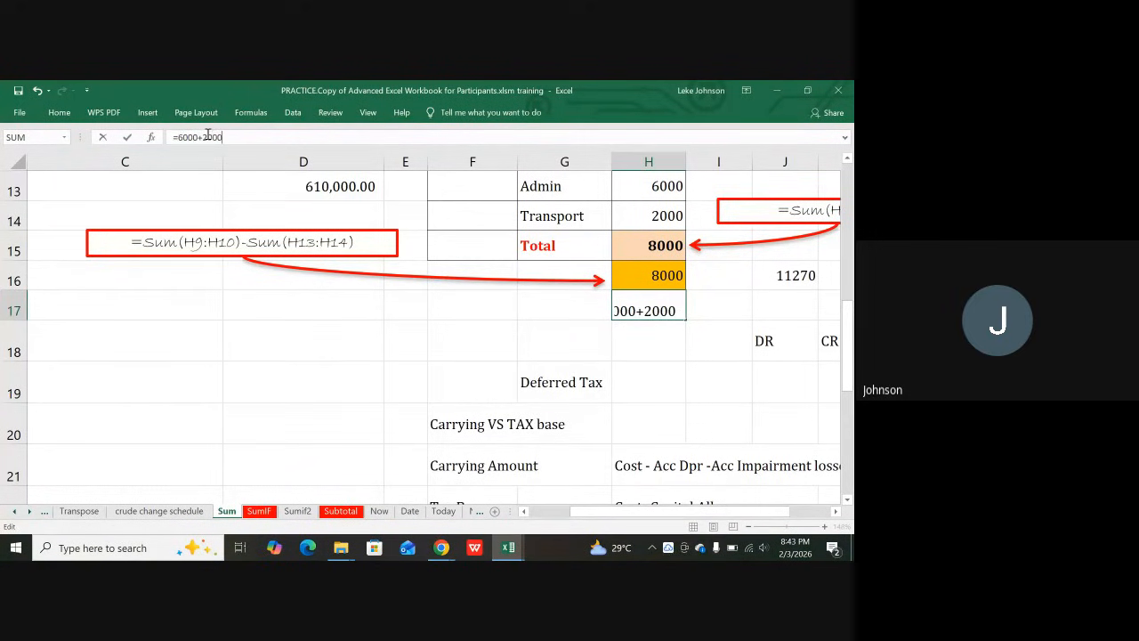
key(Return)
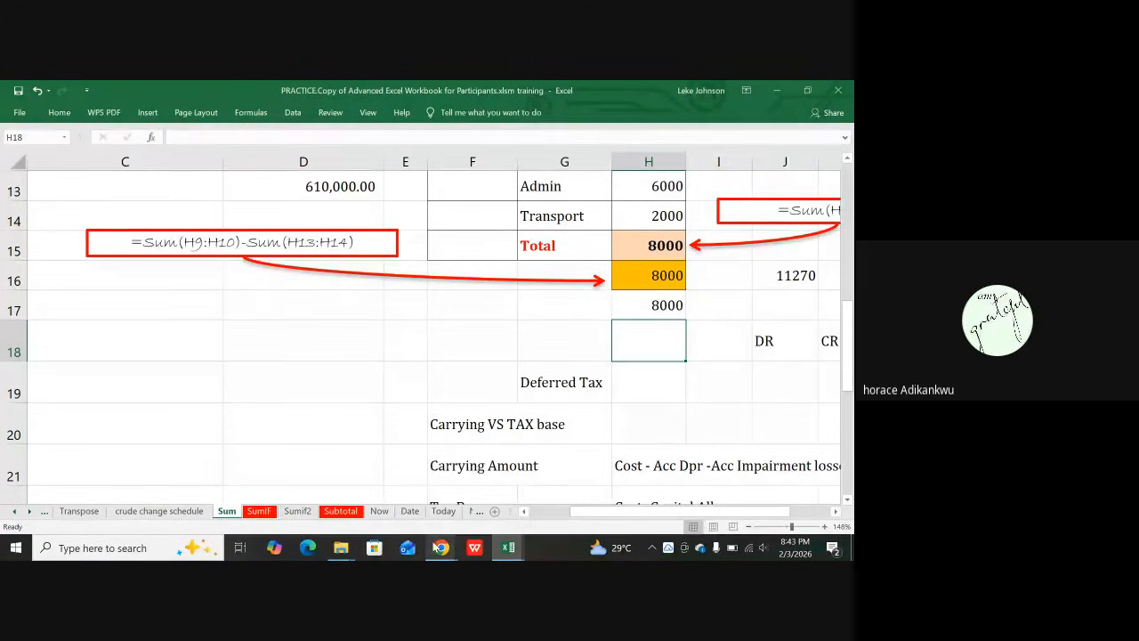
mouse_move(437, 547)
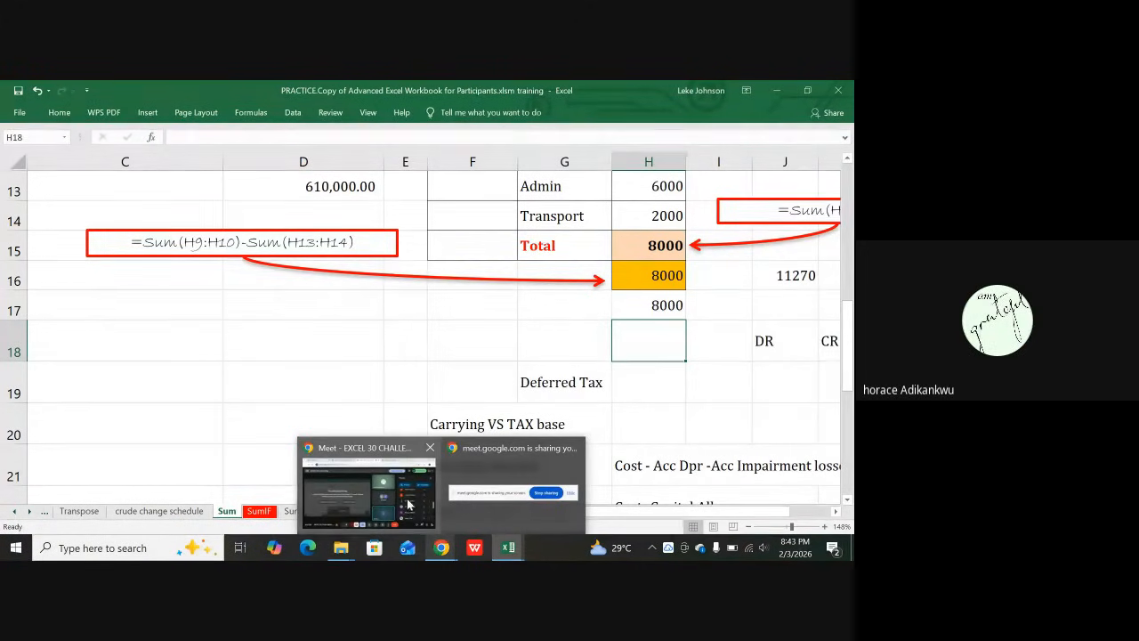
mouse_move(382, 476)
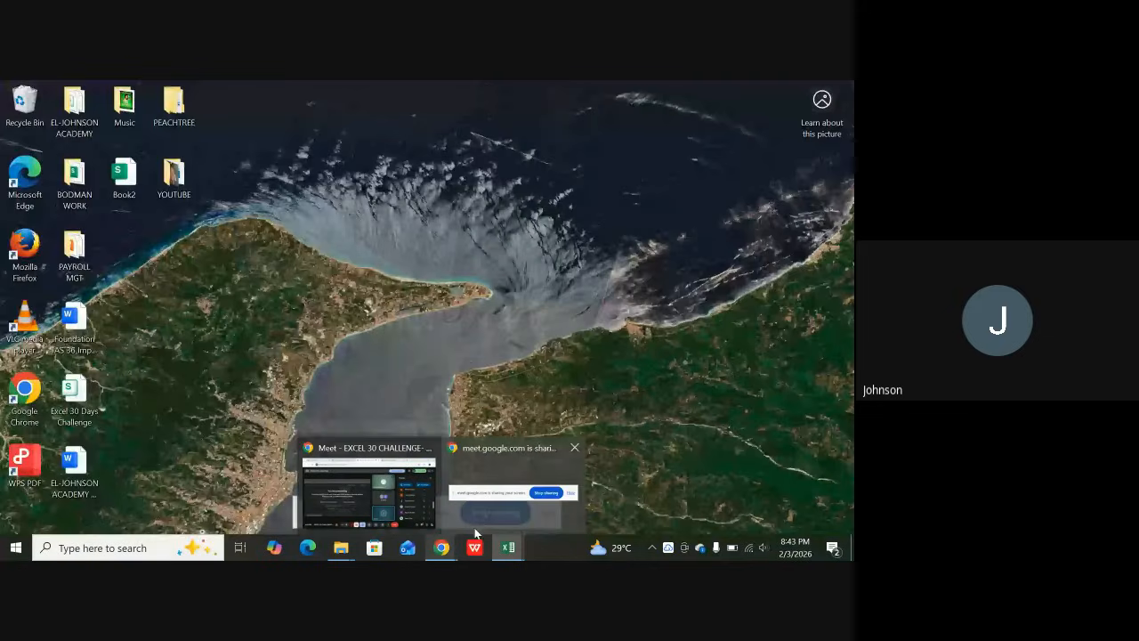
mouse_move(503, 550)
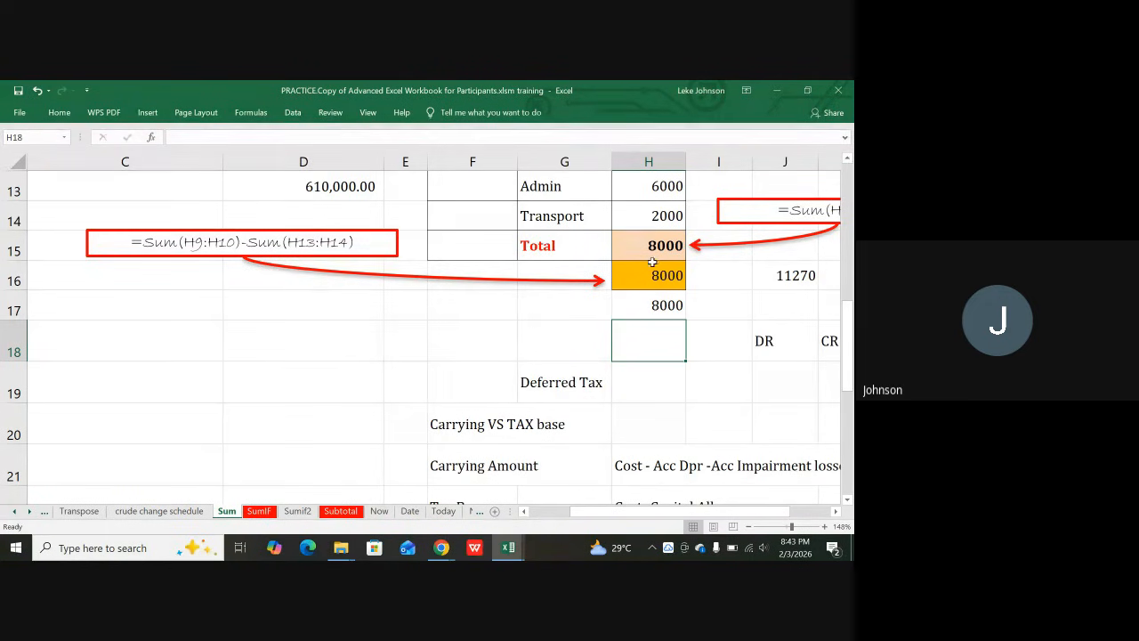
- Compare the formulas behind the three Expense totals in H15, H16 and H17
click(656, 311)
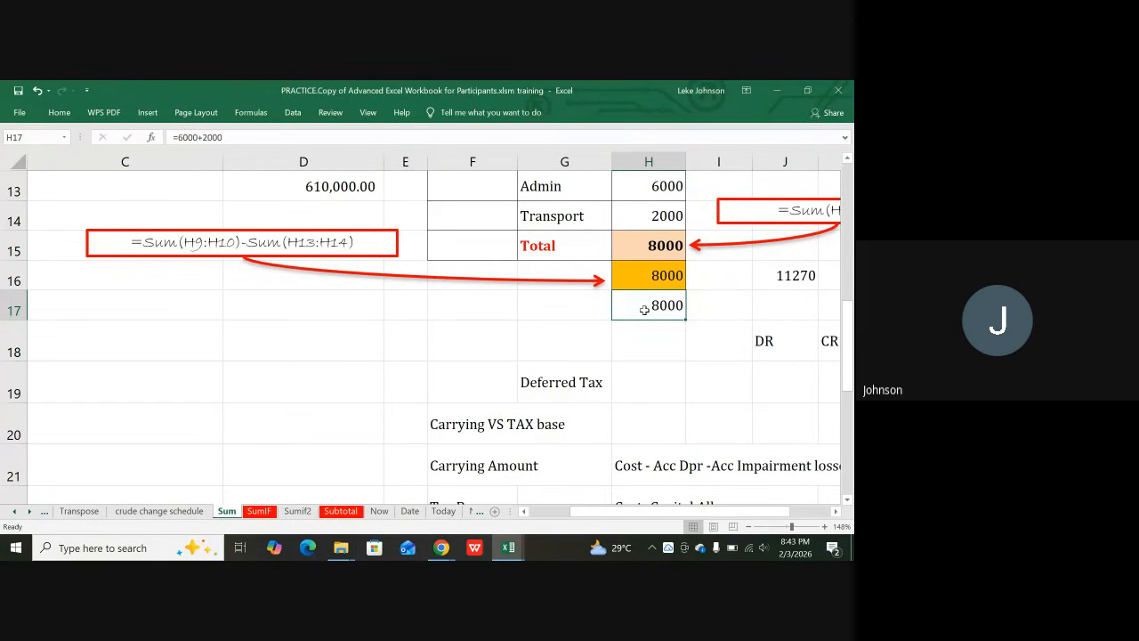
click(638, 247)
click(647, 274)
click(646, 308)
click(645, 255)
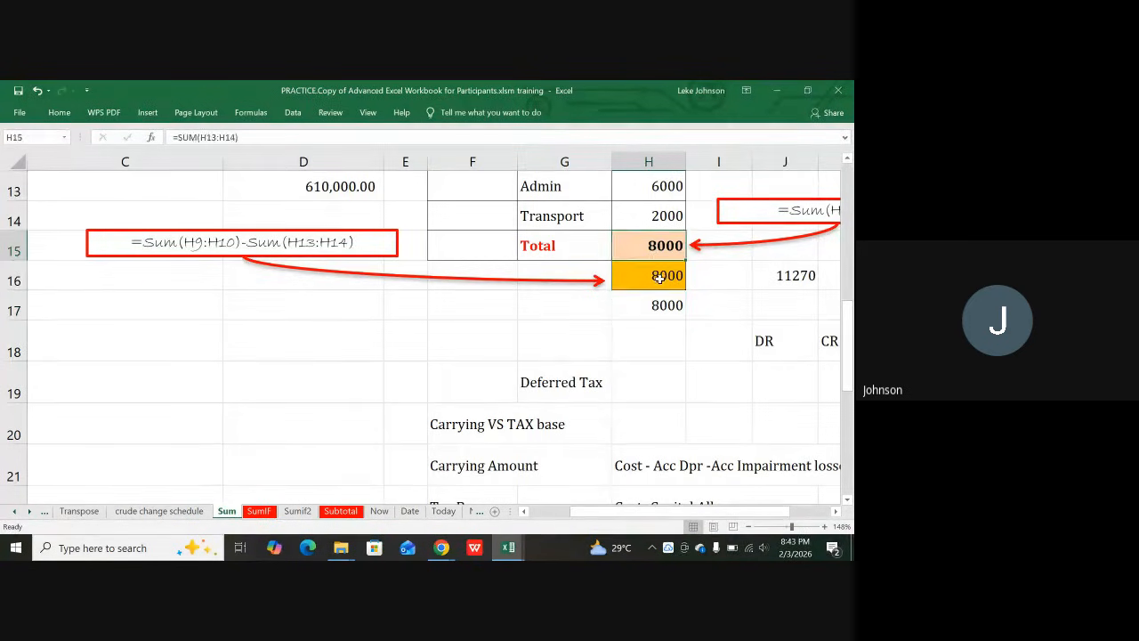
click(658, 278)
click(666, 299)
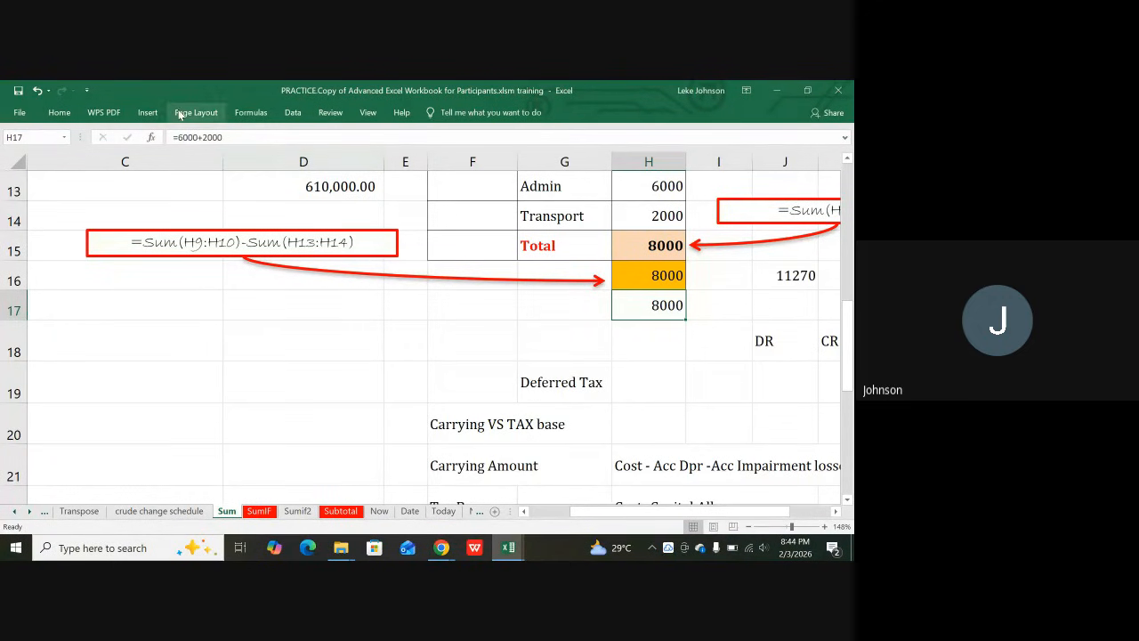
click(250, 110)
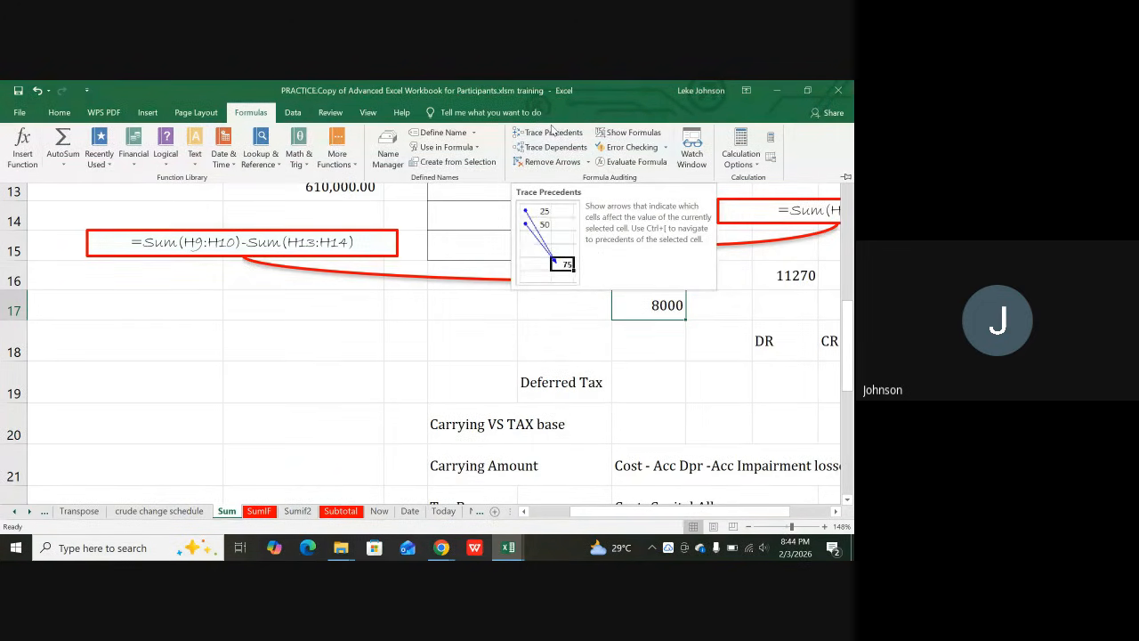
click(445, 318)
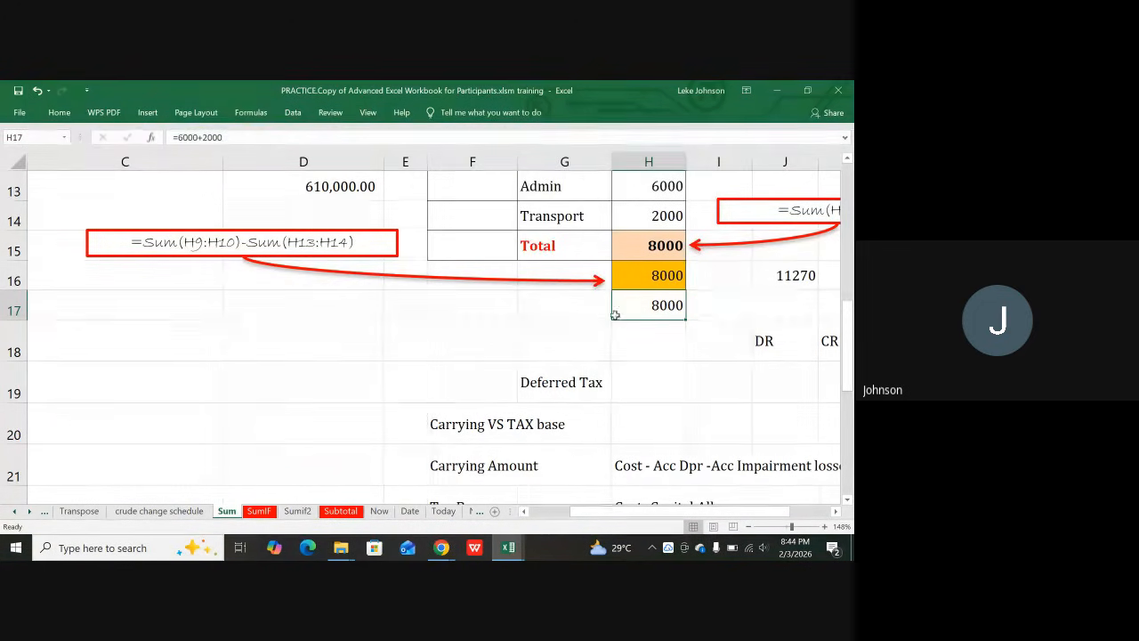
click(667, 275)
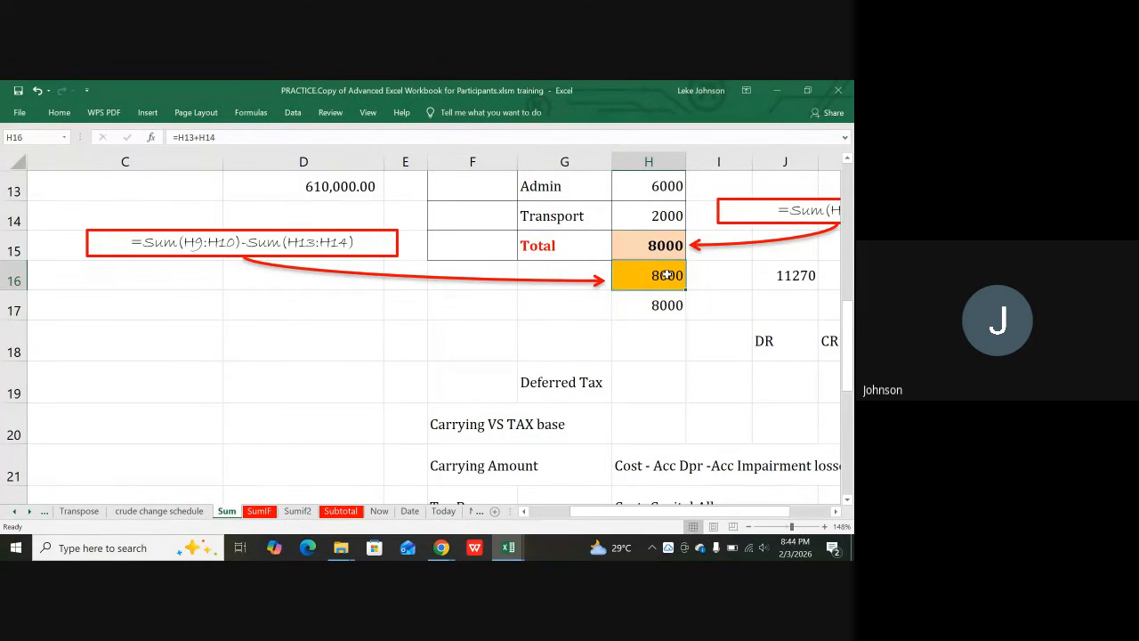
click(658, 247)
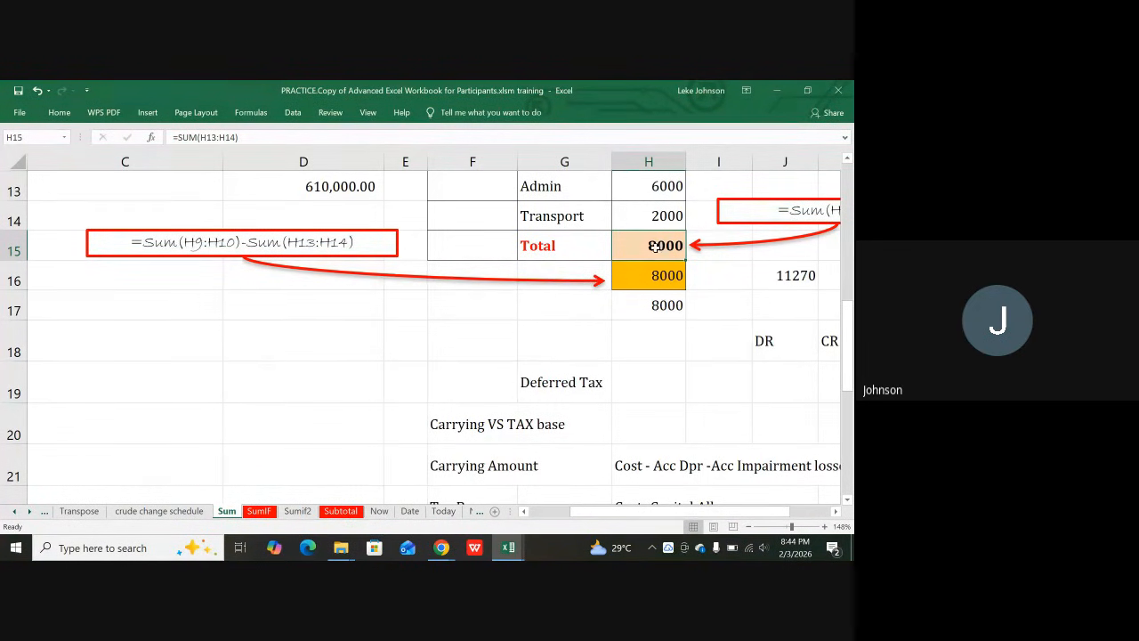
- Review the Sales and Rents amounts in H9:H10 alongside the hard-coded expense sum in H17
scroll(657, 259, up, 2)
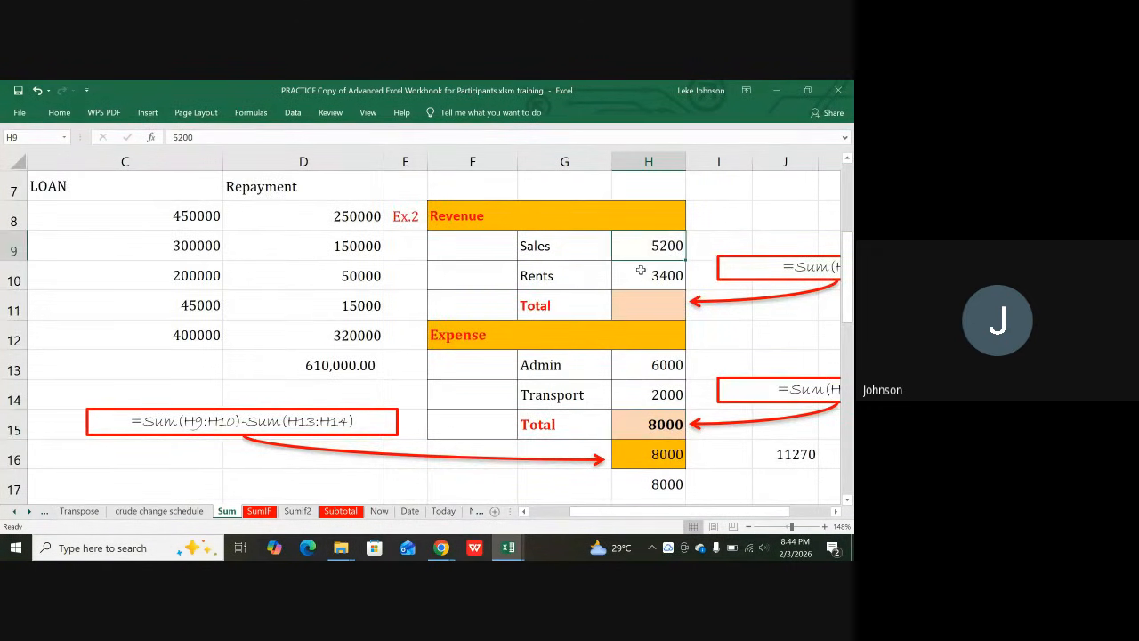
click(641, 269)
scroll(650, 276, down, 2)
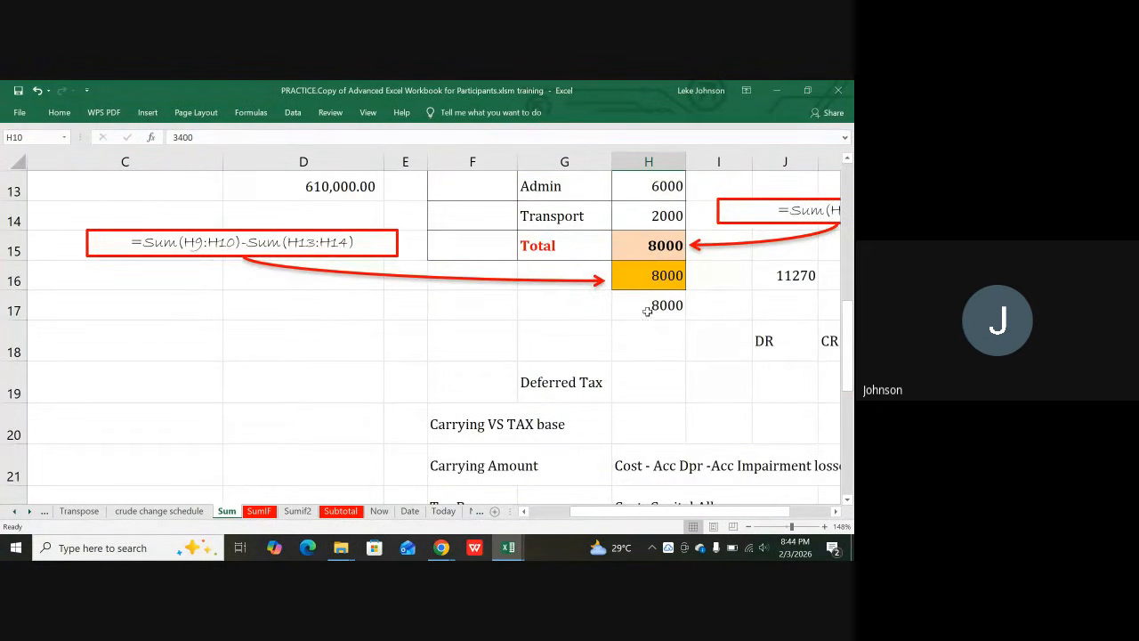
click(647, 311)
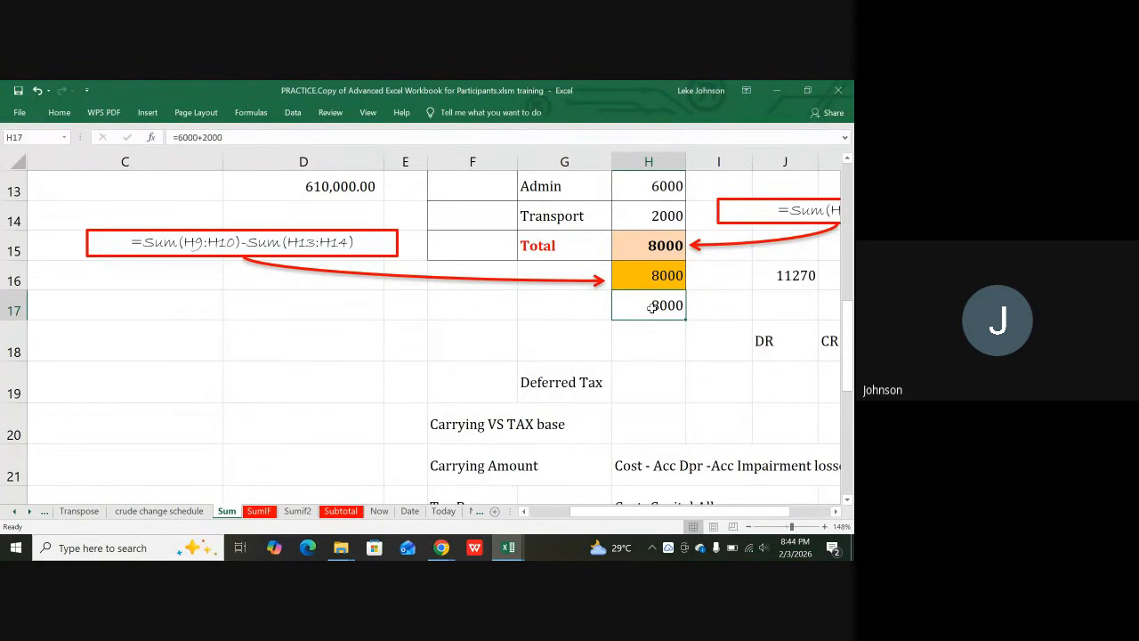
scroll(652, 307, up, 3)
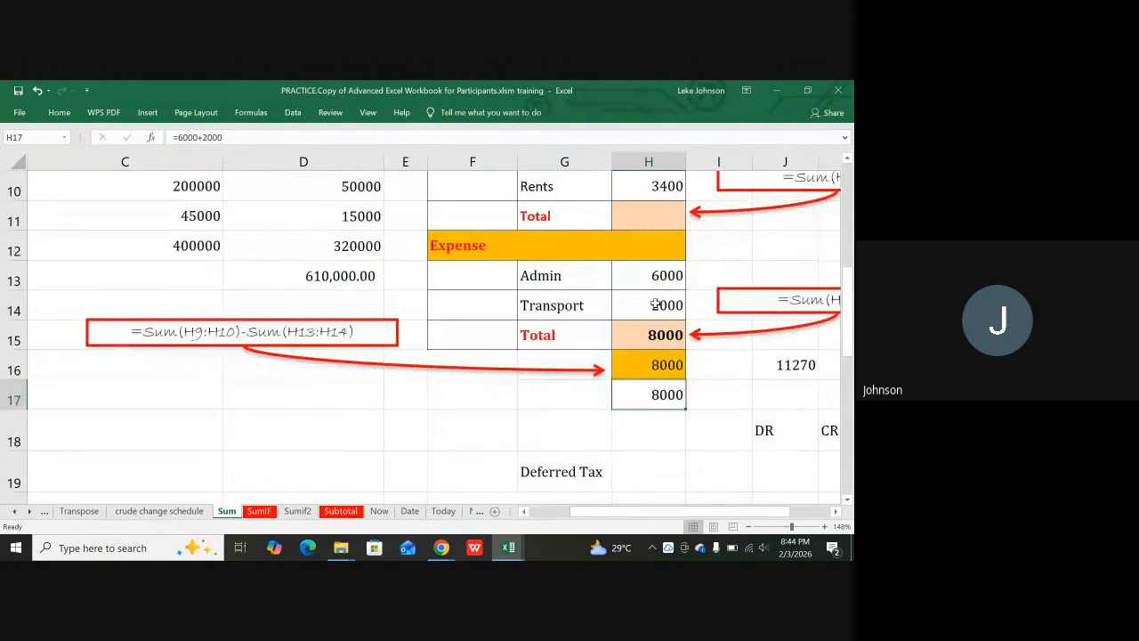
scroll(655, 330, down, 2)
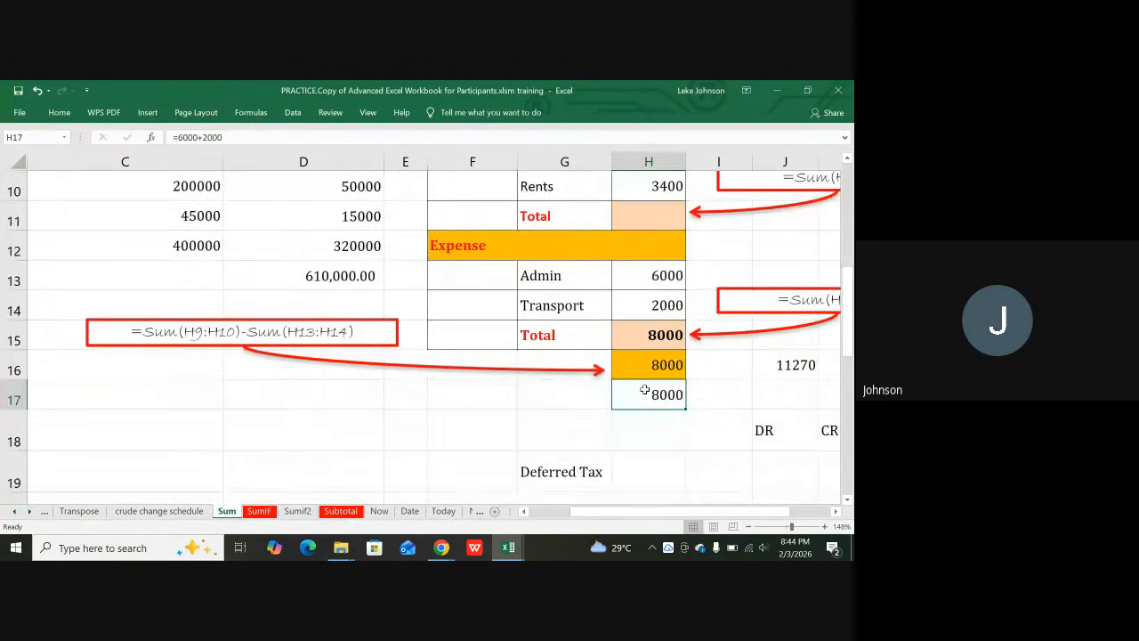
scroll(649, 378, up, 2)
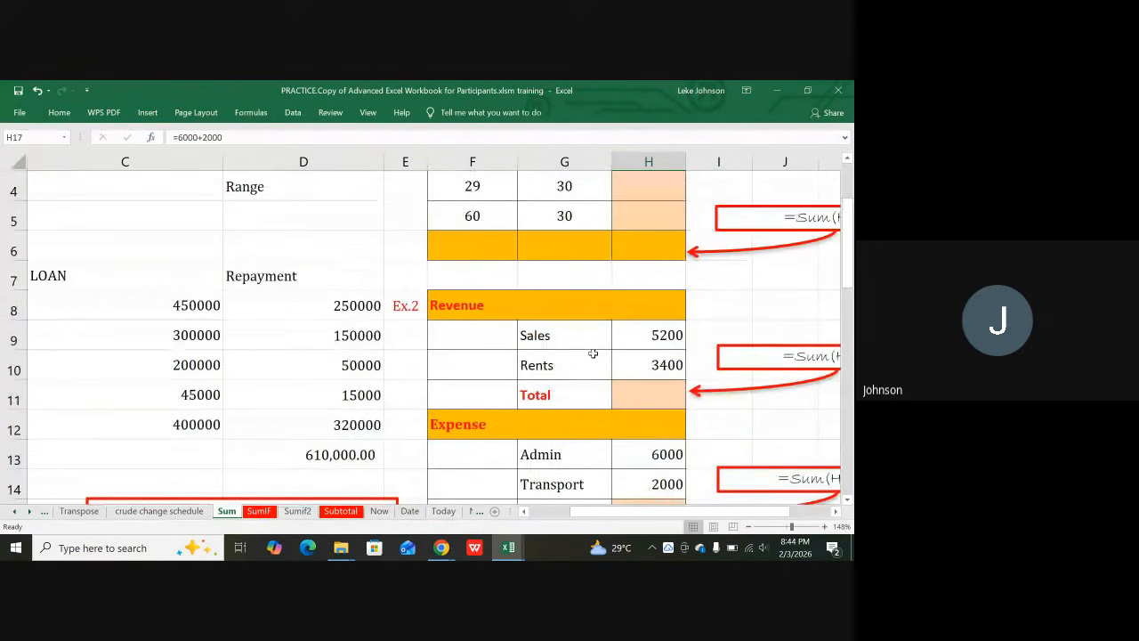
click(546, 334)
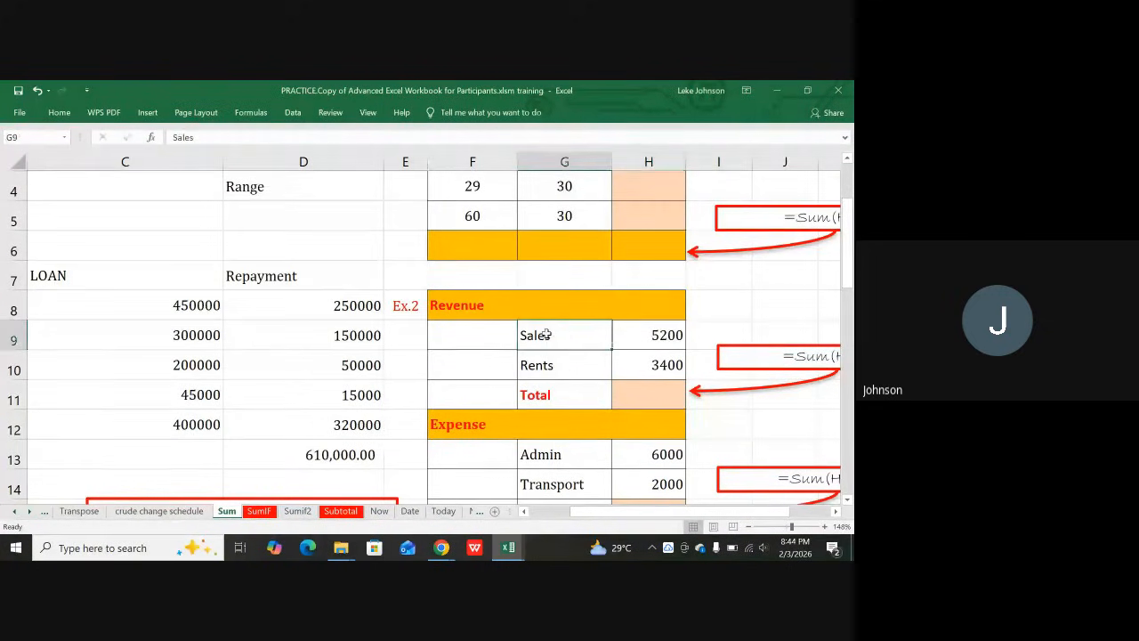
click(651, 335)
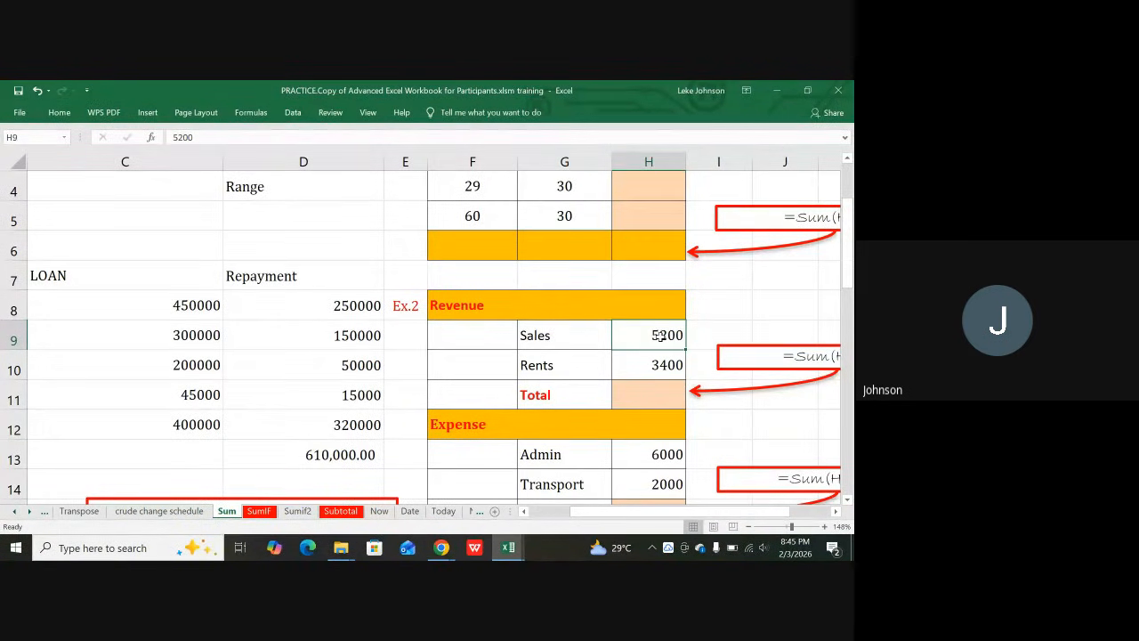
scroll(660, 335, down, 2)
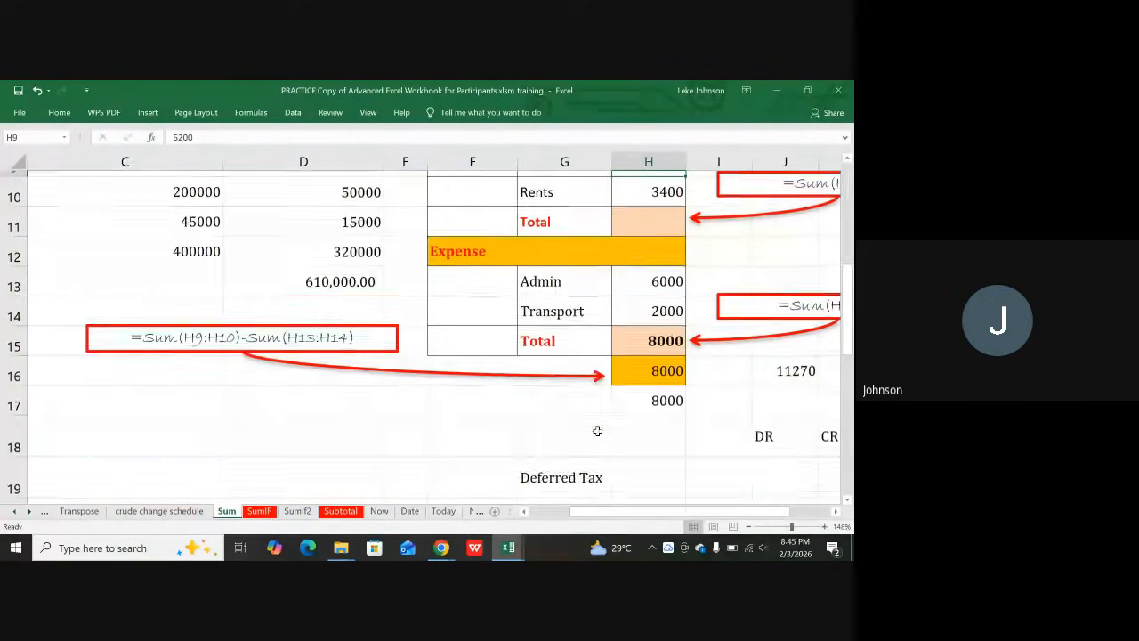
- Clear the Admin amount in H13 and inspect the hard-coded sum in H17
click(662, 276)
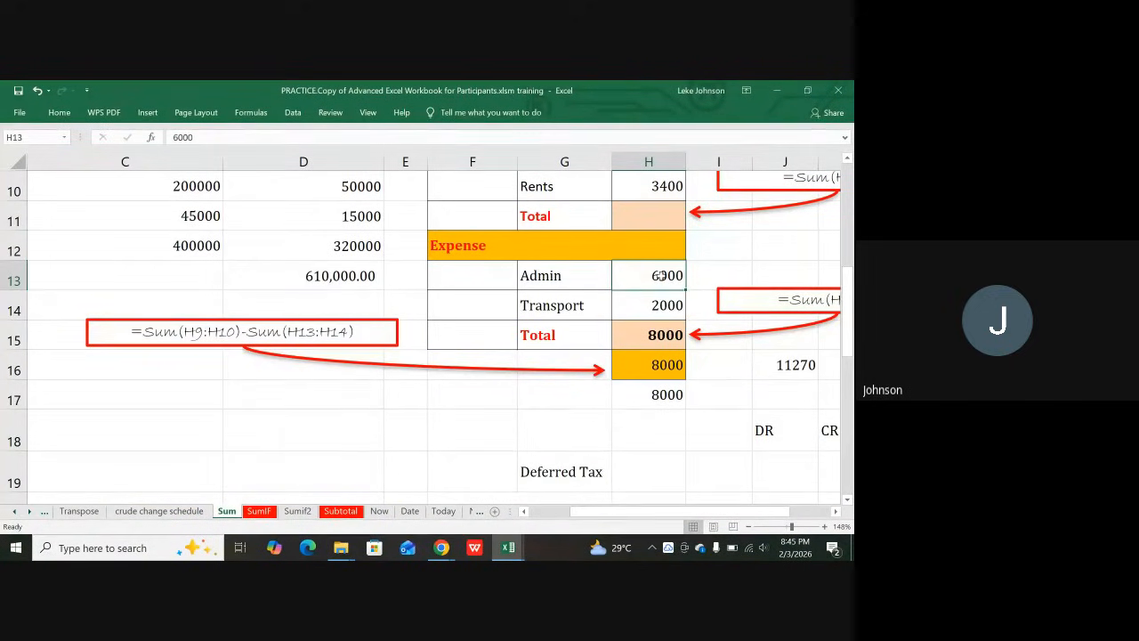
key(Delete)
click(673, 400)
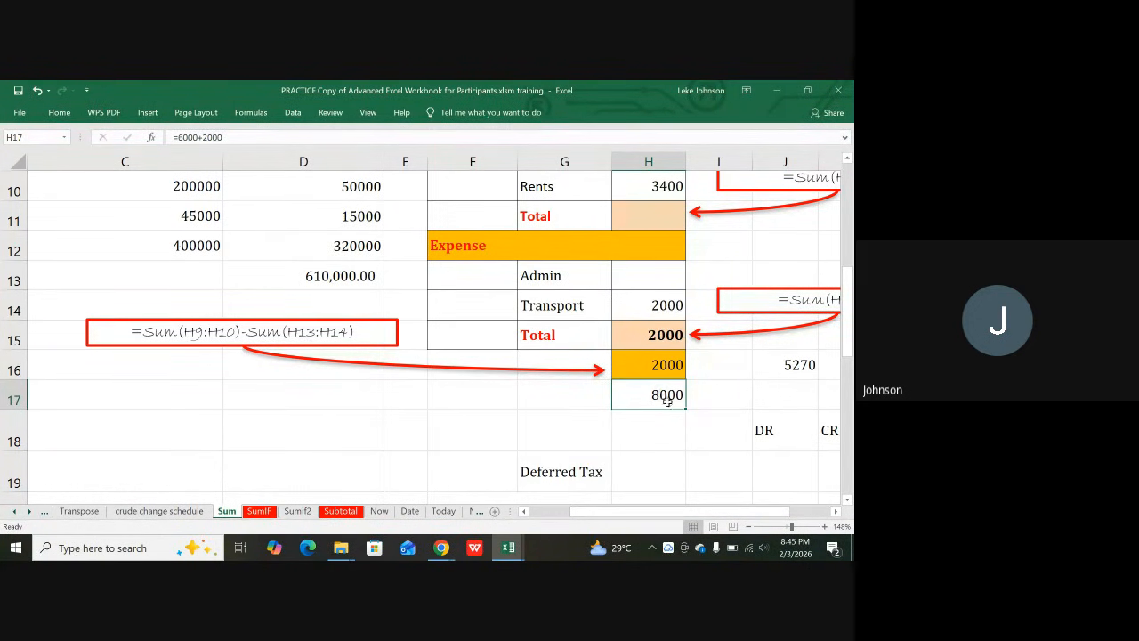
- Set the Admin expense in H13 to 7890
click(648, 275)
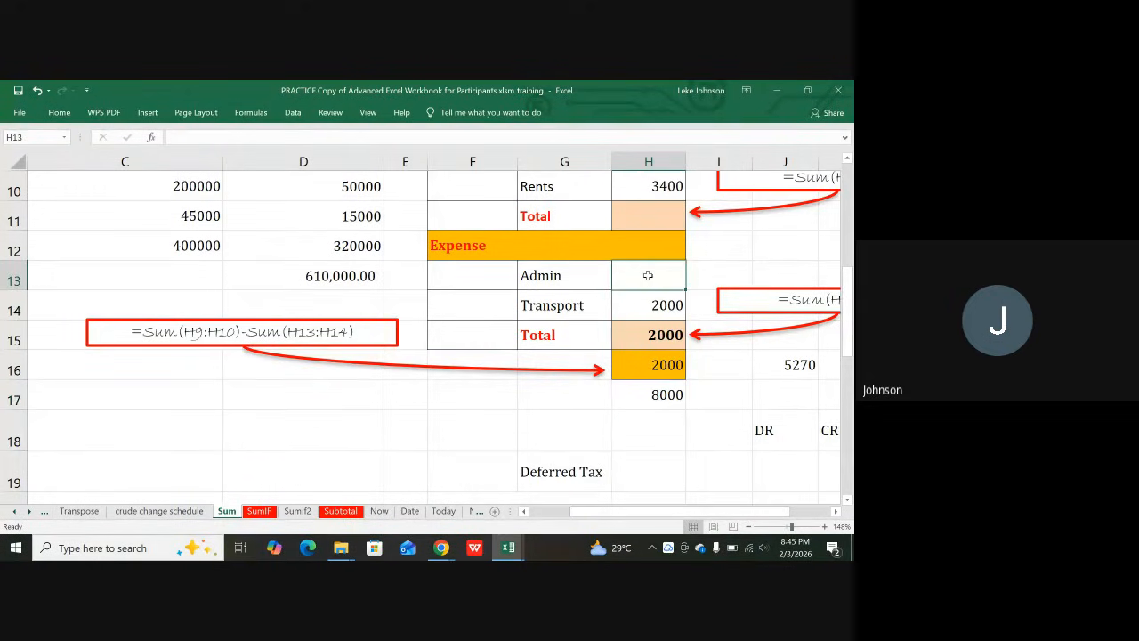
text(7890)
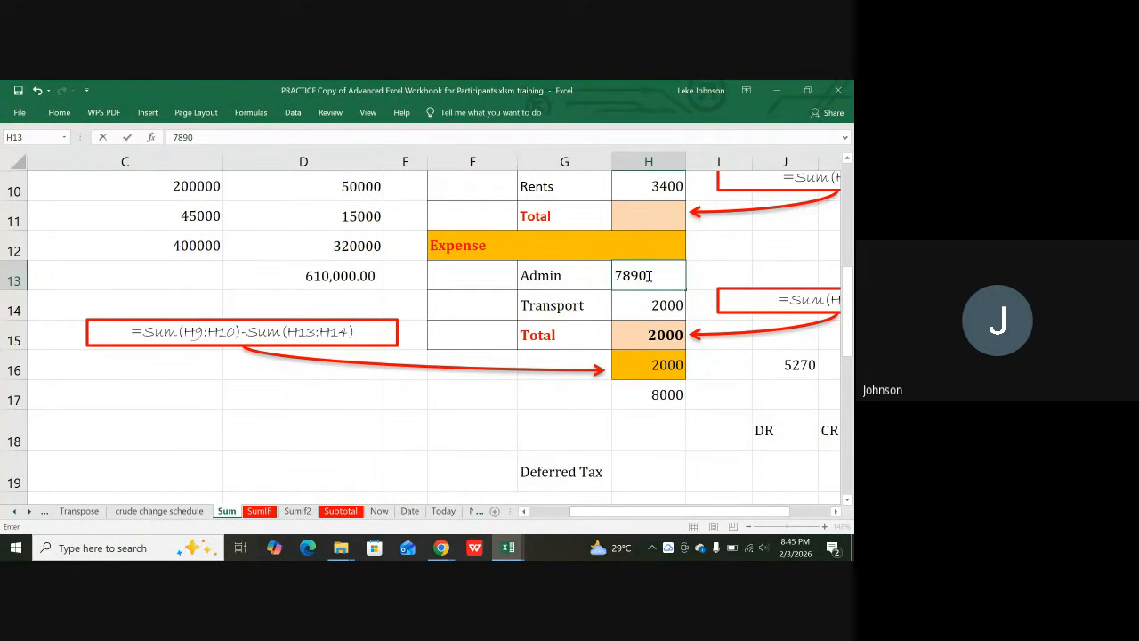
key(Return)
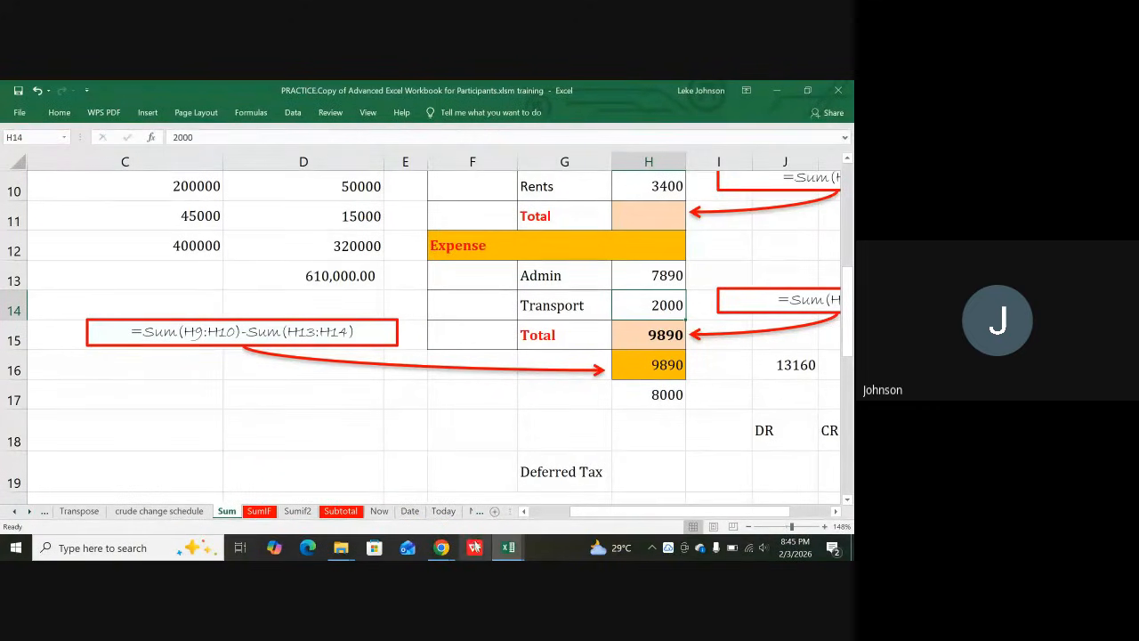
mouse_move(445, 551)
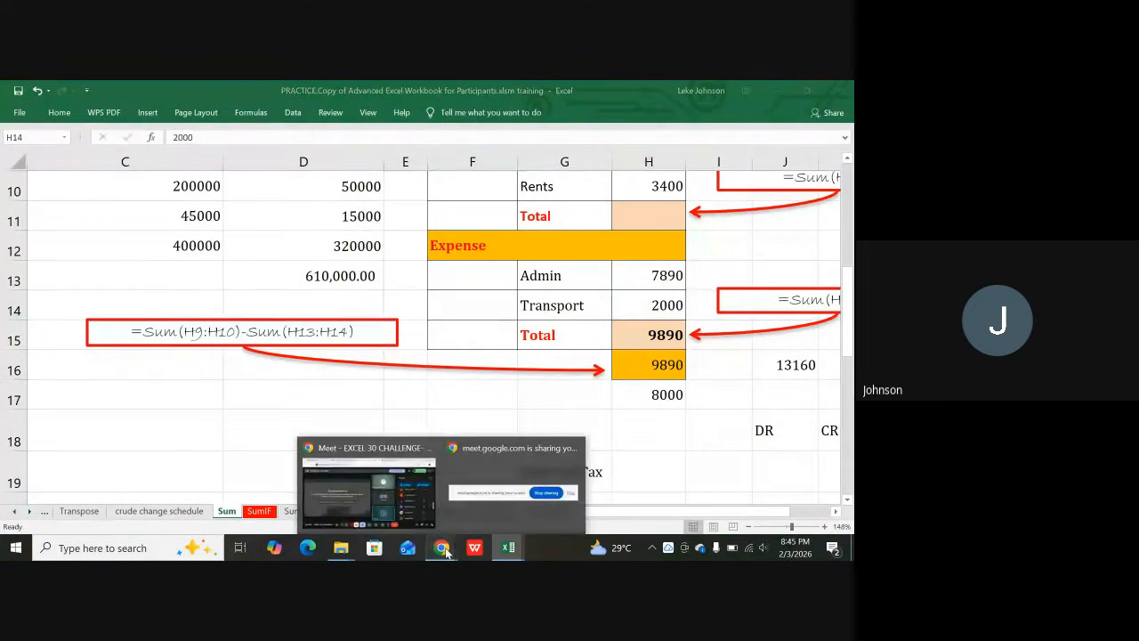
mouse_move(377, 483)
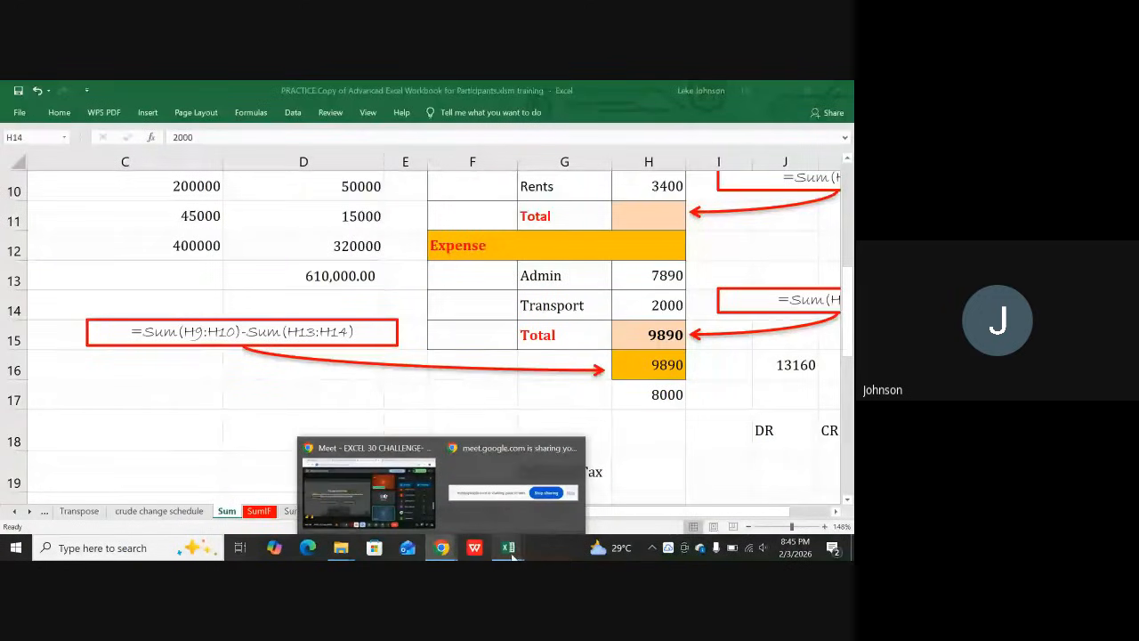
mouse_move(512, 552)
click(673, 493)
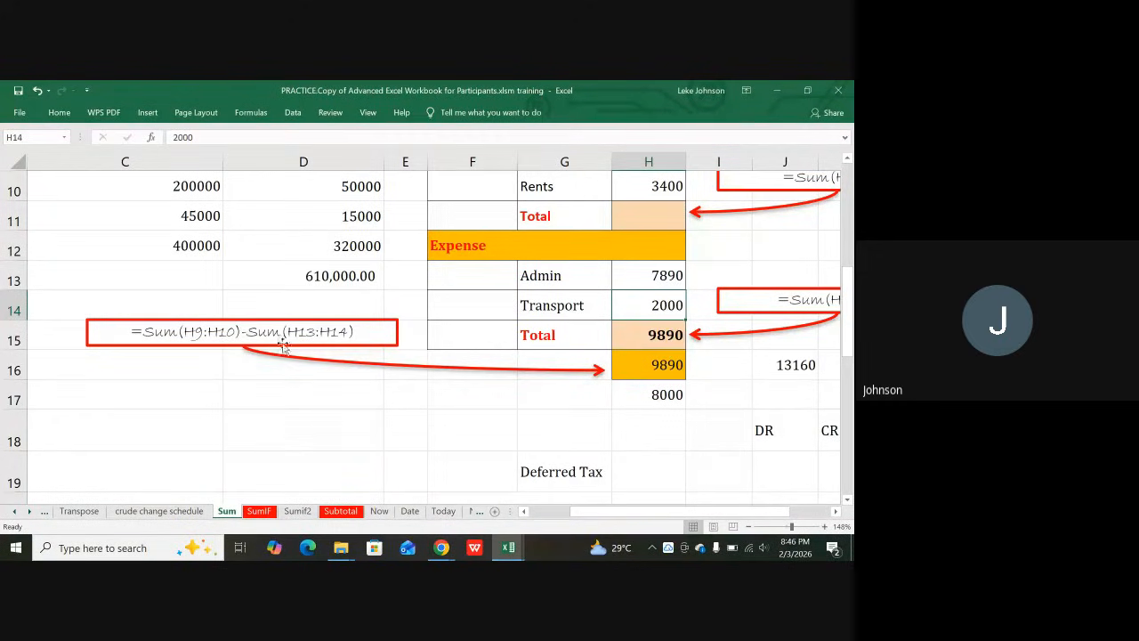
- Examine the balancing figure formula in E28 alongside the debit and credit entries of the deferred tax account
scroll(388, 354, down, 5)
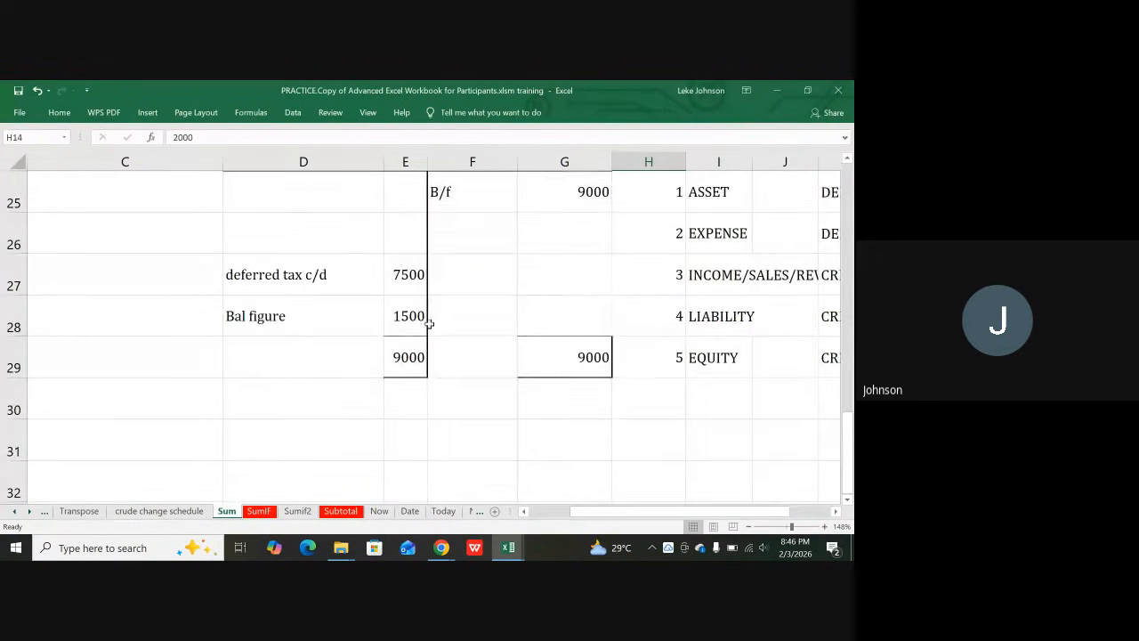
click(405, 316)
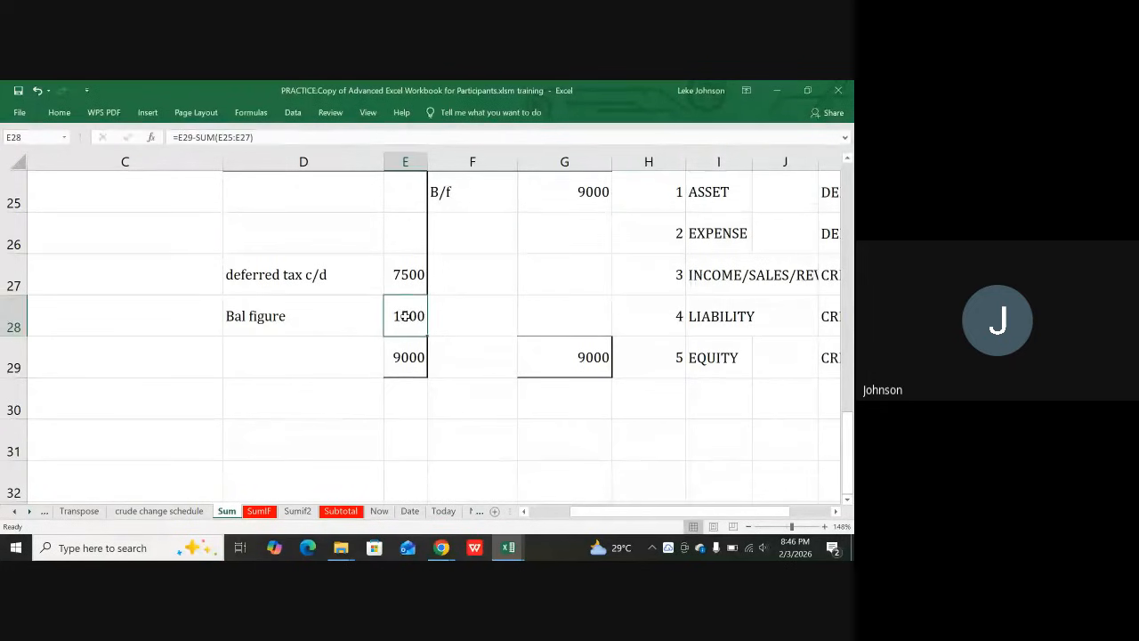
click(256, 320)
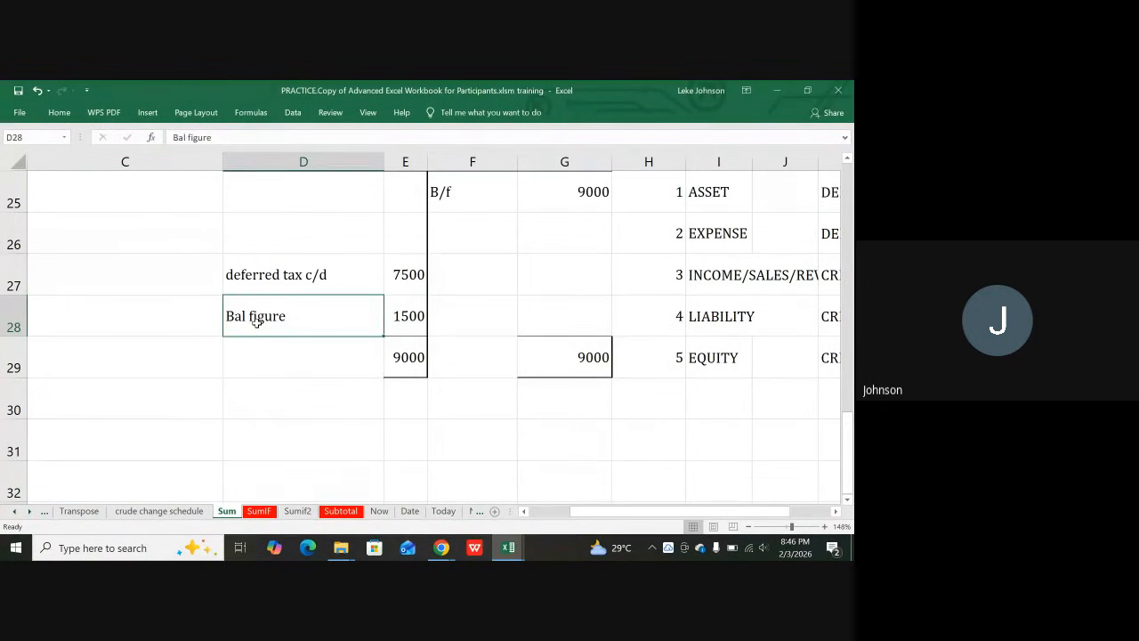
click(400, 316)
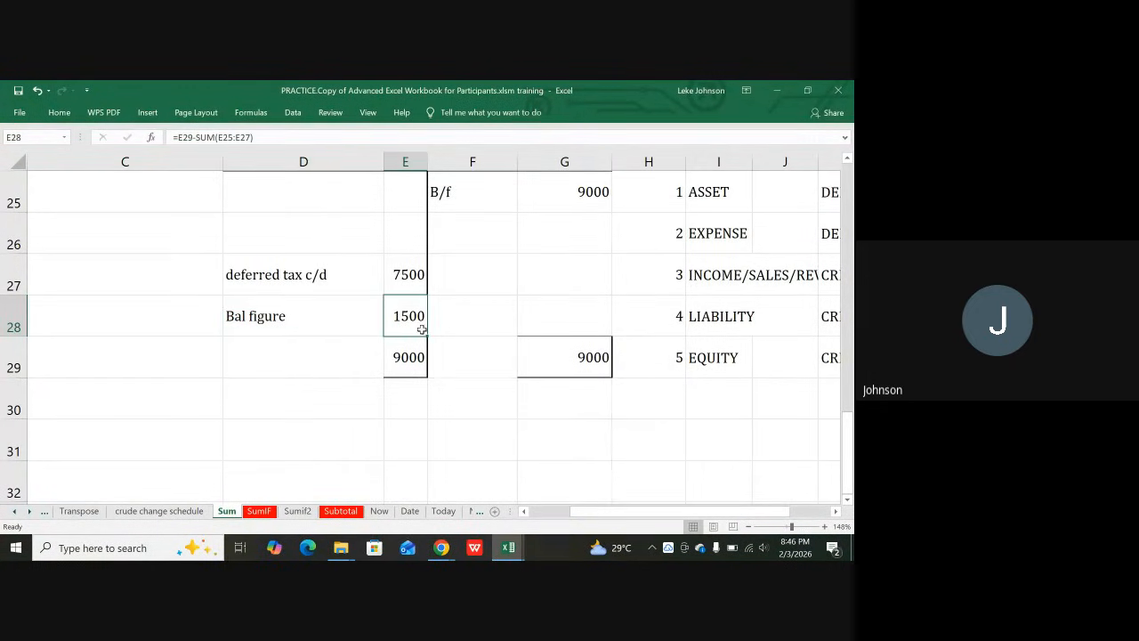
scroll(414, 329, up, 1)
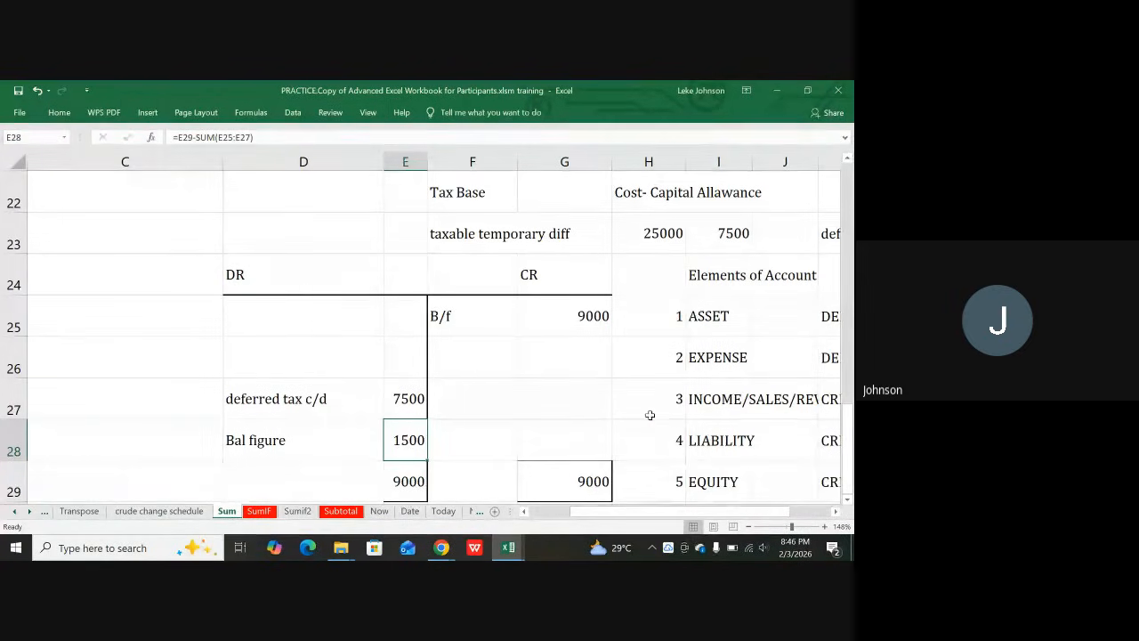
scroll(649, 412, down, 1)
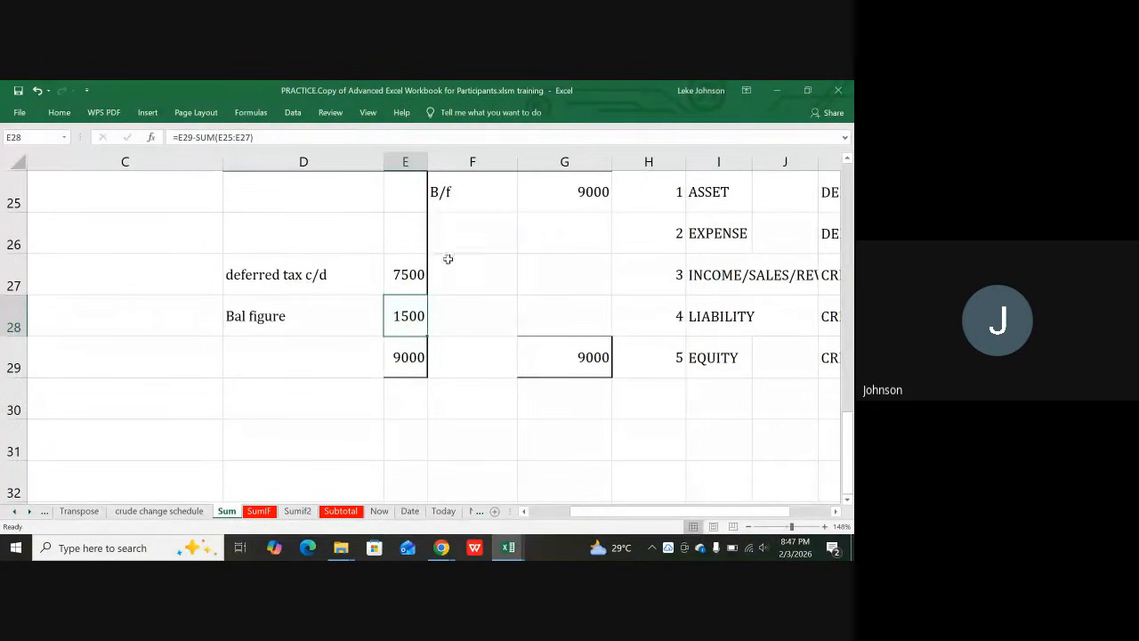
scroll(448, 257, up, 1)
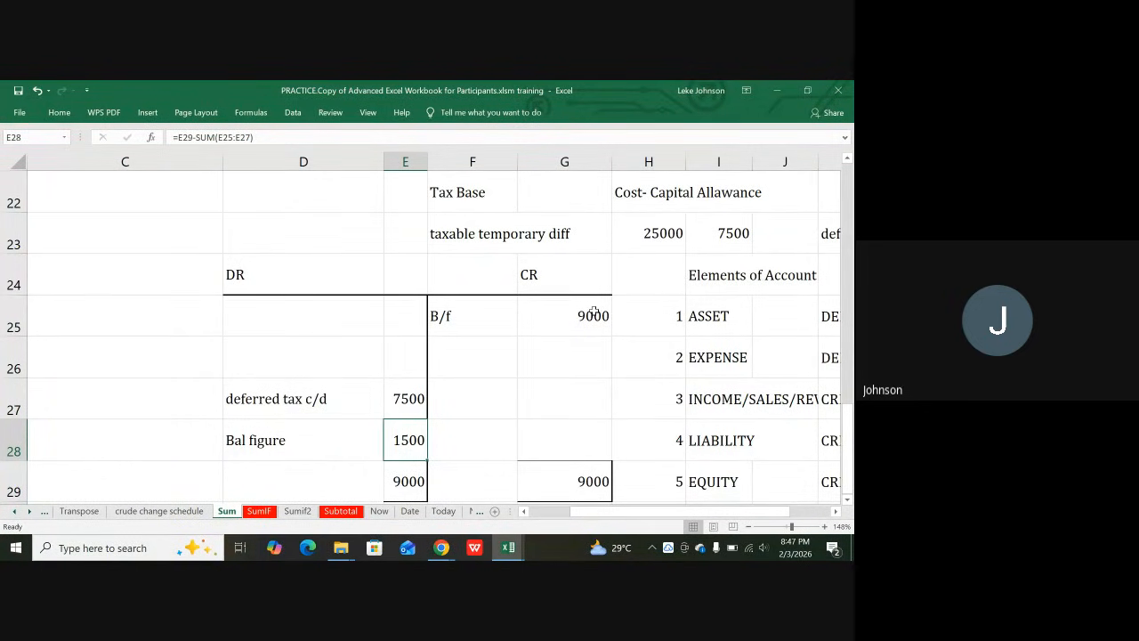
scroll(594, 311, down, 1)
scroll(593, 311, up, 1)
- On the SumIF sheet, review the Direct and Indirect entries in the Dept Group range G3:G6
click(260, 511)
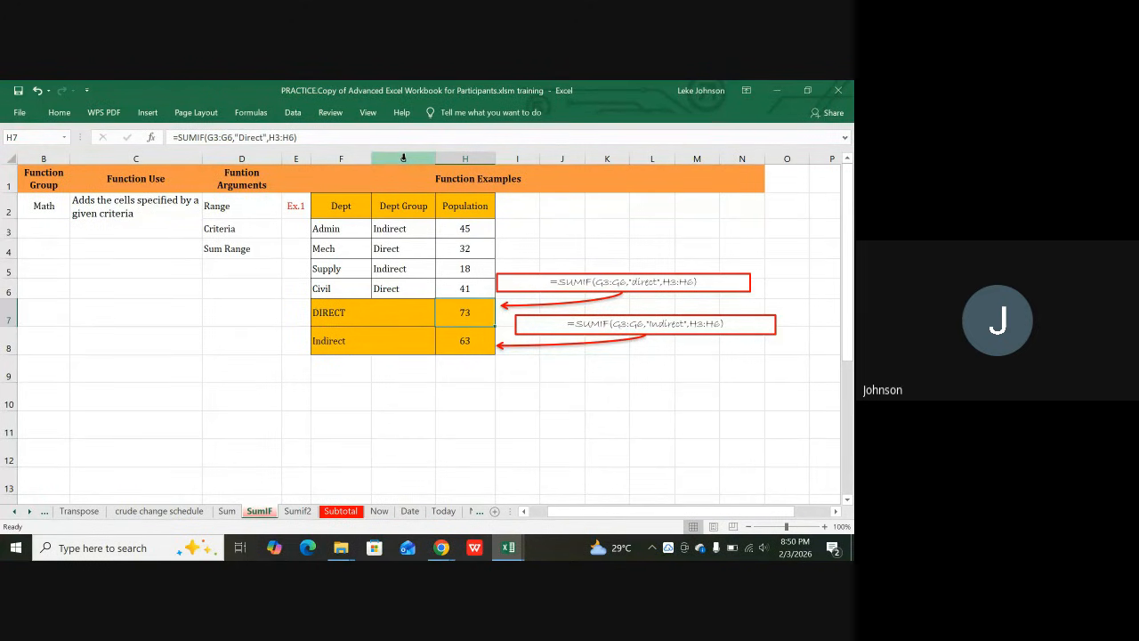
click(394, 228)
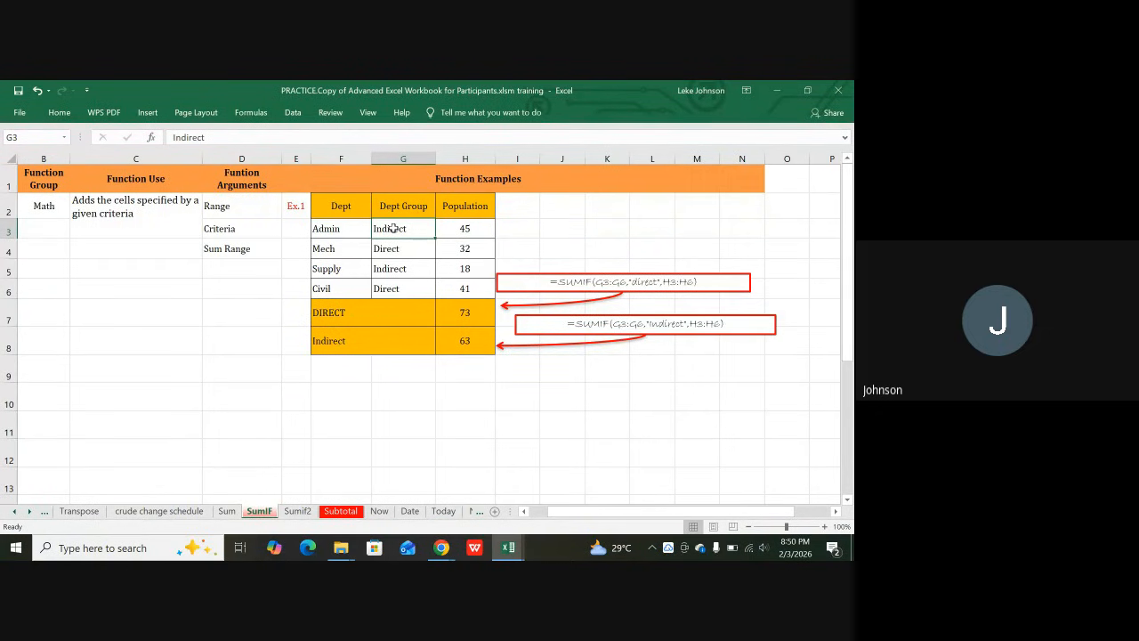
drag(394, 228, 388, 283)
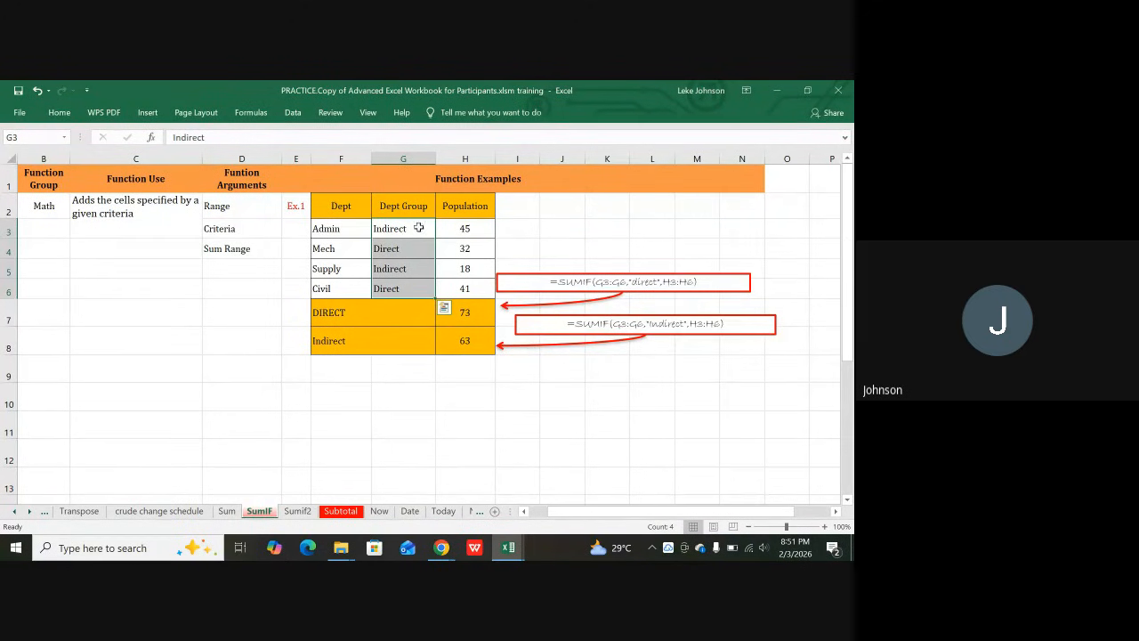
click(397, 248)
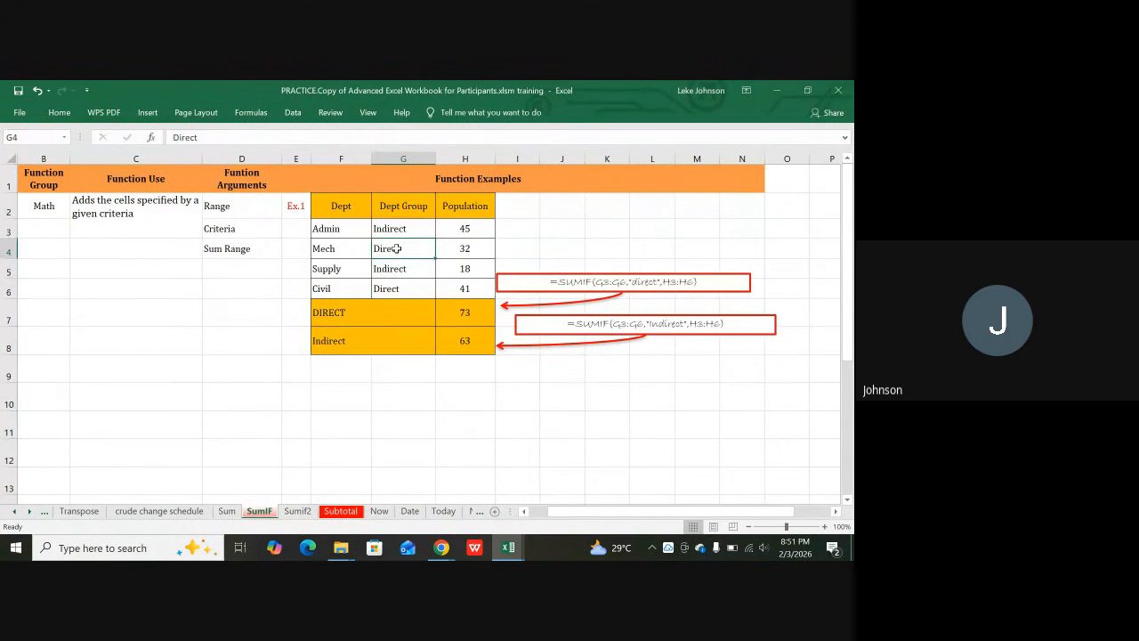
click(389, 289)
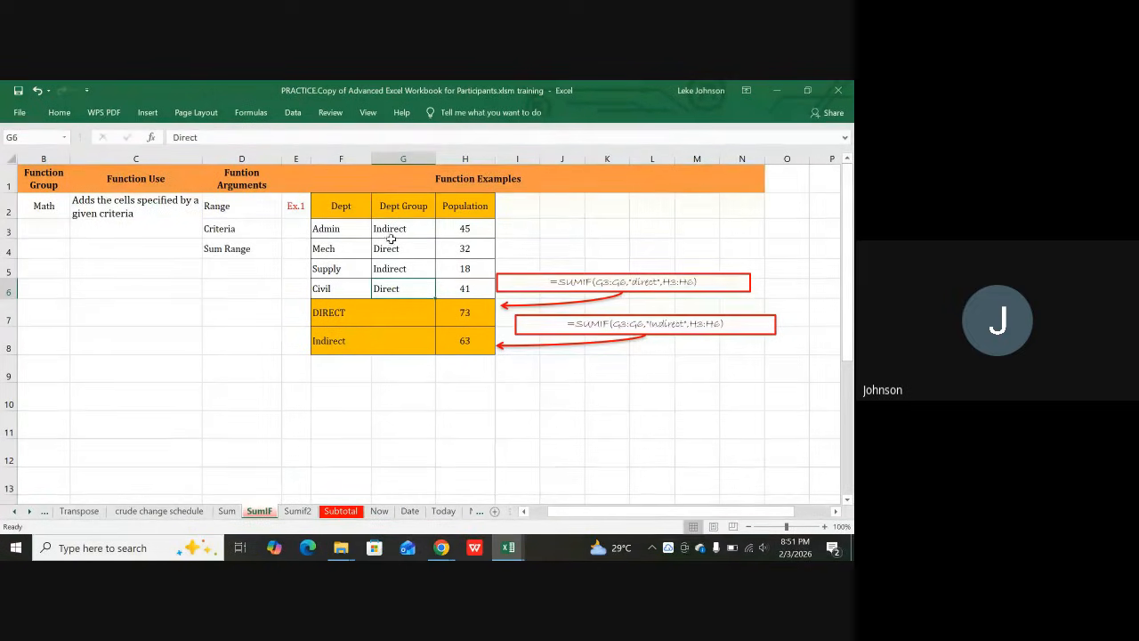
click(404, 151)
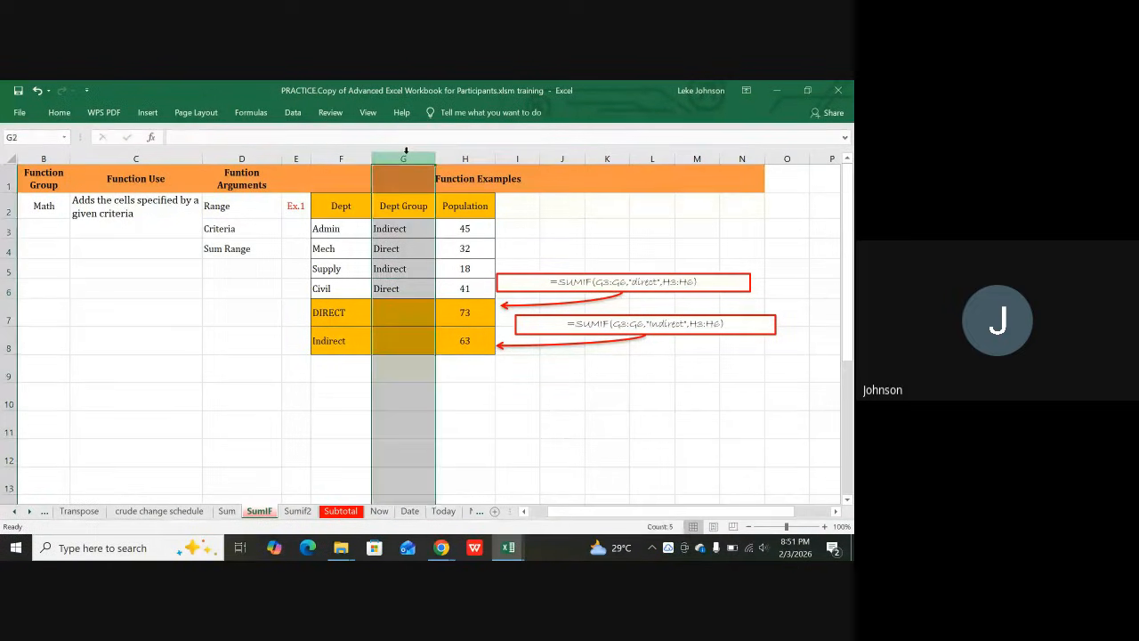
click(402, 244)
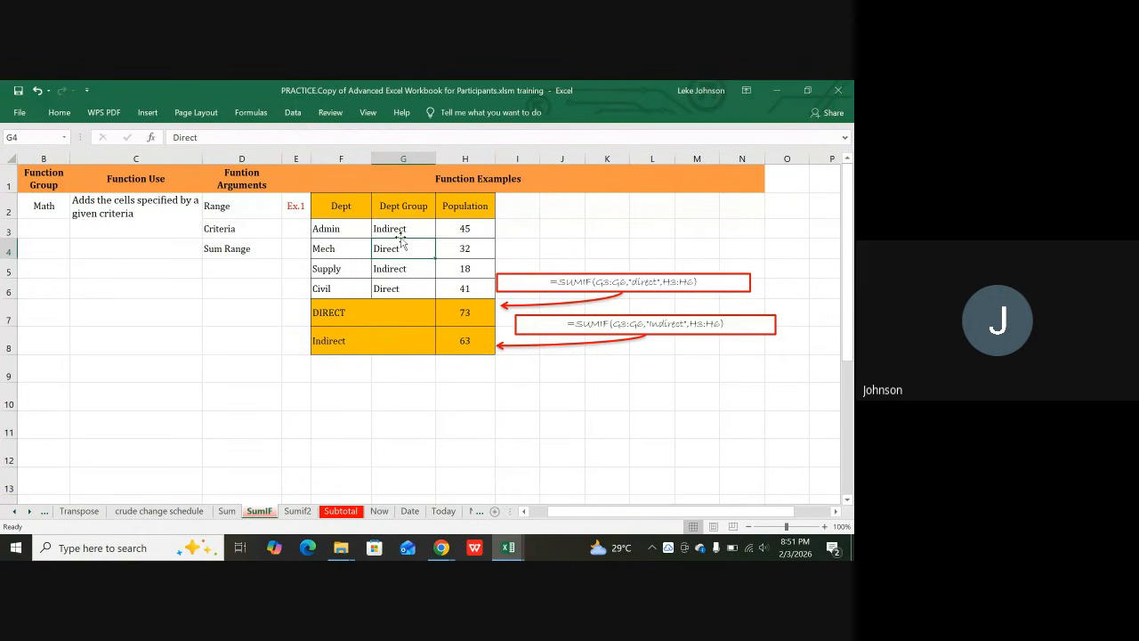
click(403, 230)
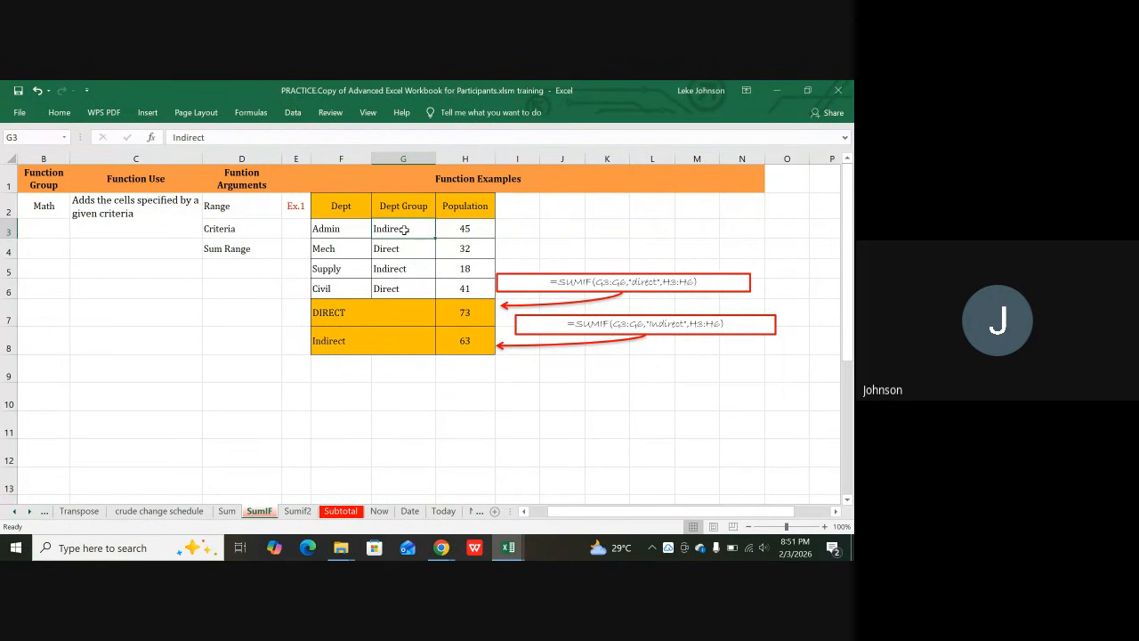
drag(403, 229, 393, 285)
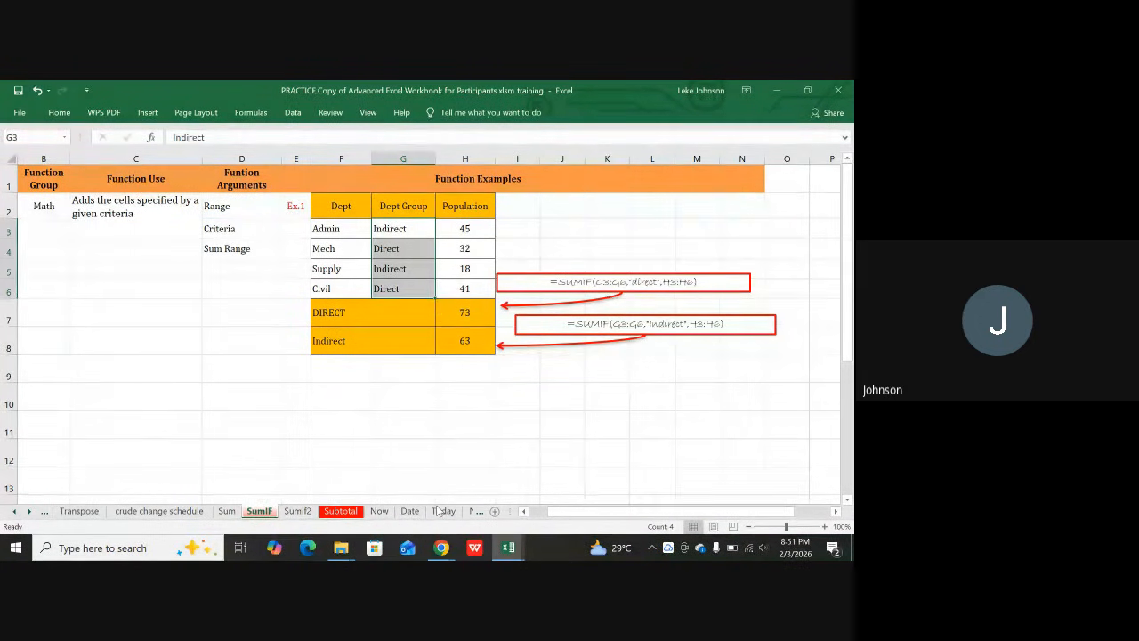
- Check the Google Meet call in Chrome, and return to the PRACTICE workbook in Excel
mouse_move(441, 548)
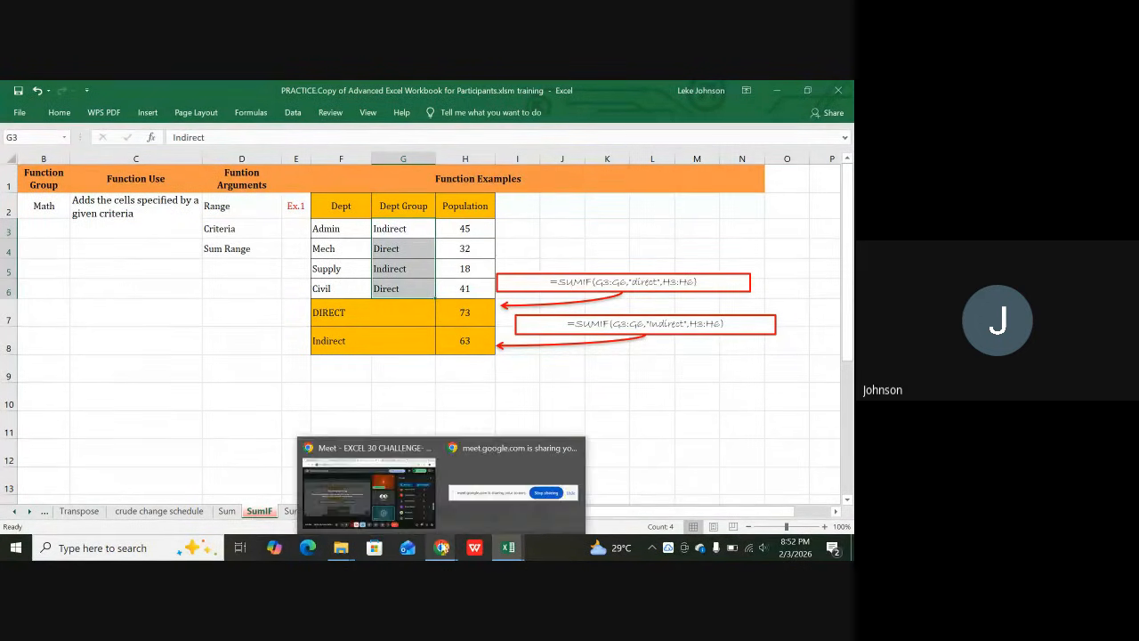
click(392, 498)
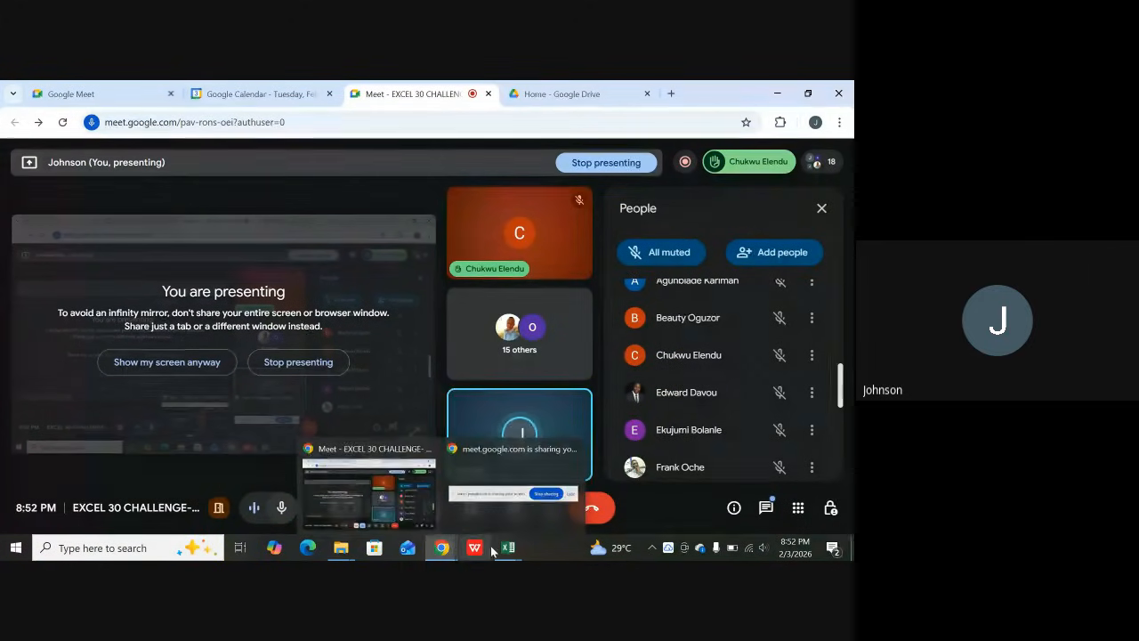
mouse_move(504, 551)
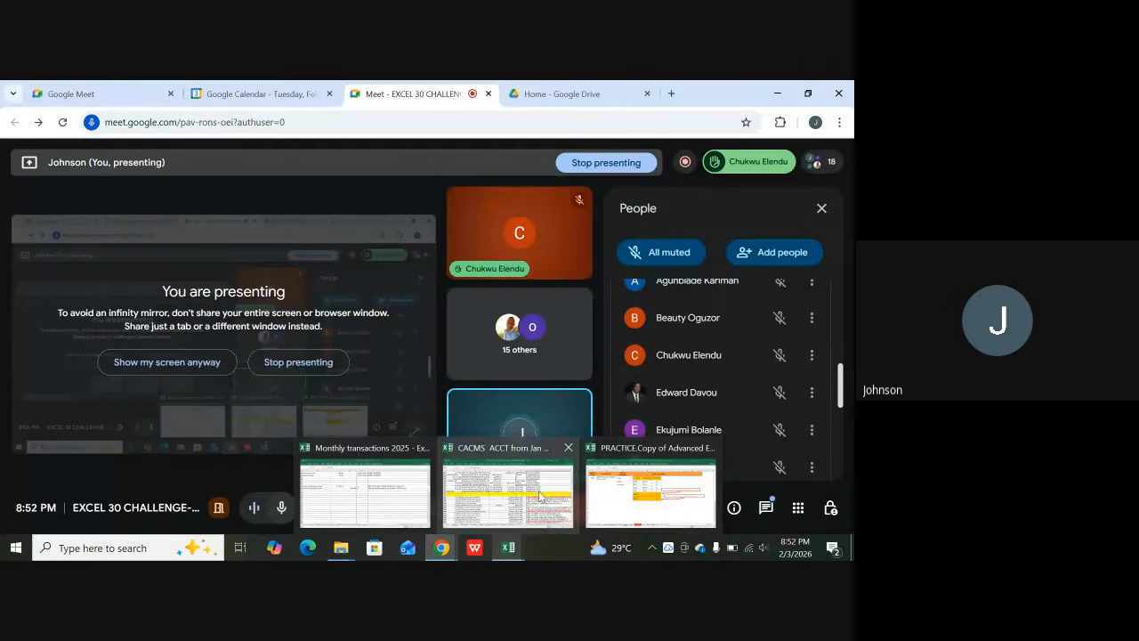
click(637, 486)
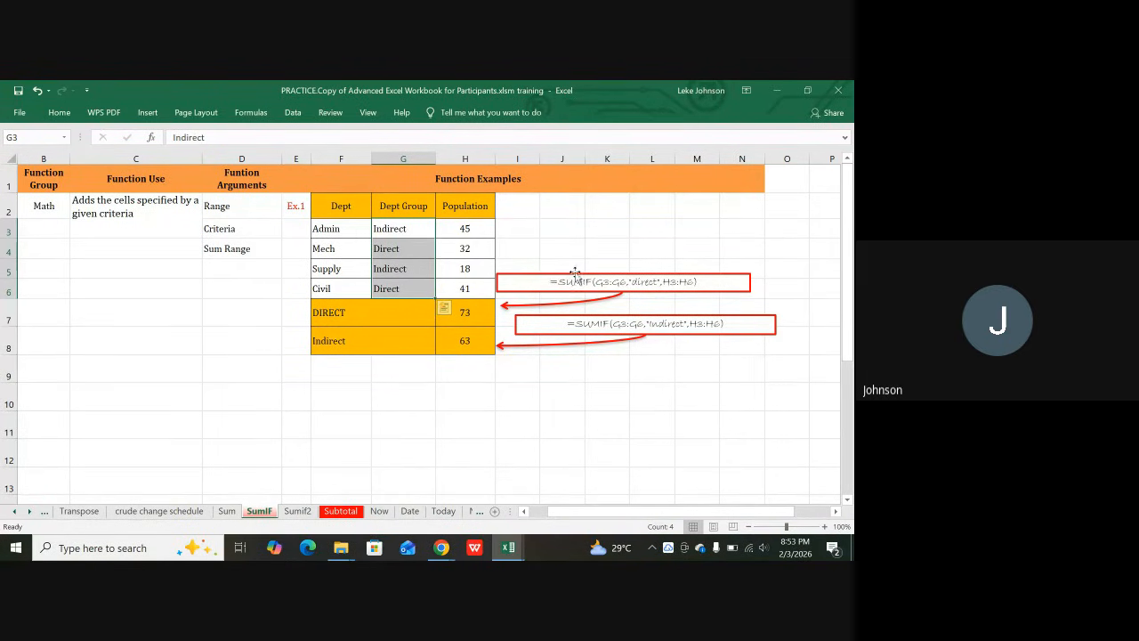
- Clear the DIRECT total in H7 and begin a new SUMIF formula there with G3:G6 as its range
click(472, 314)
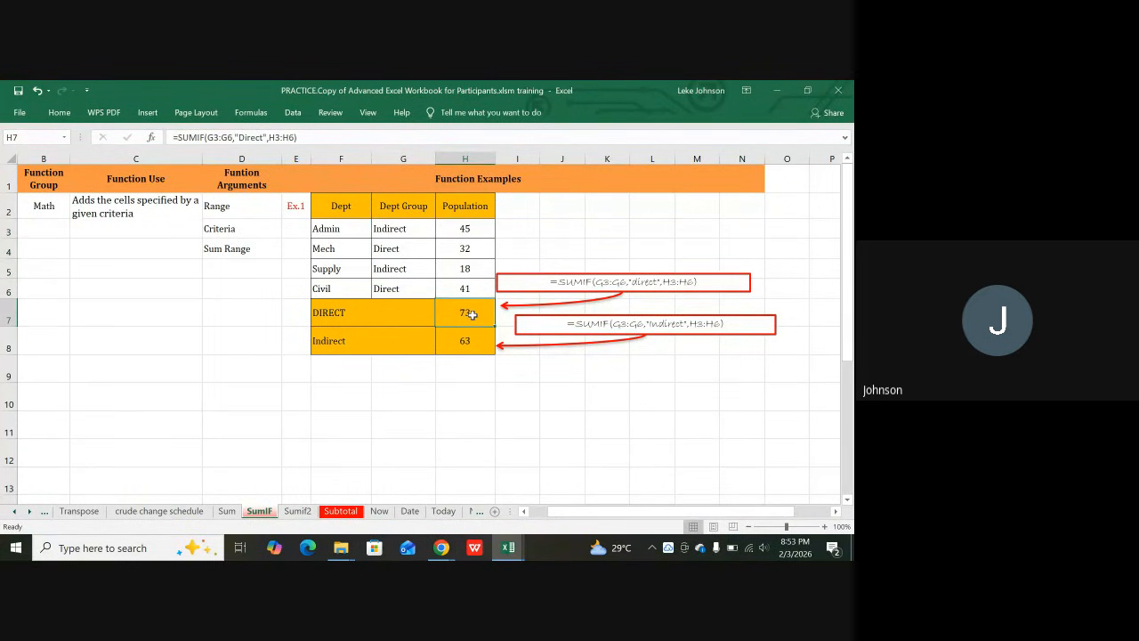
key(Delete)
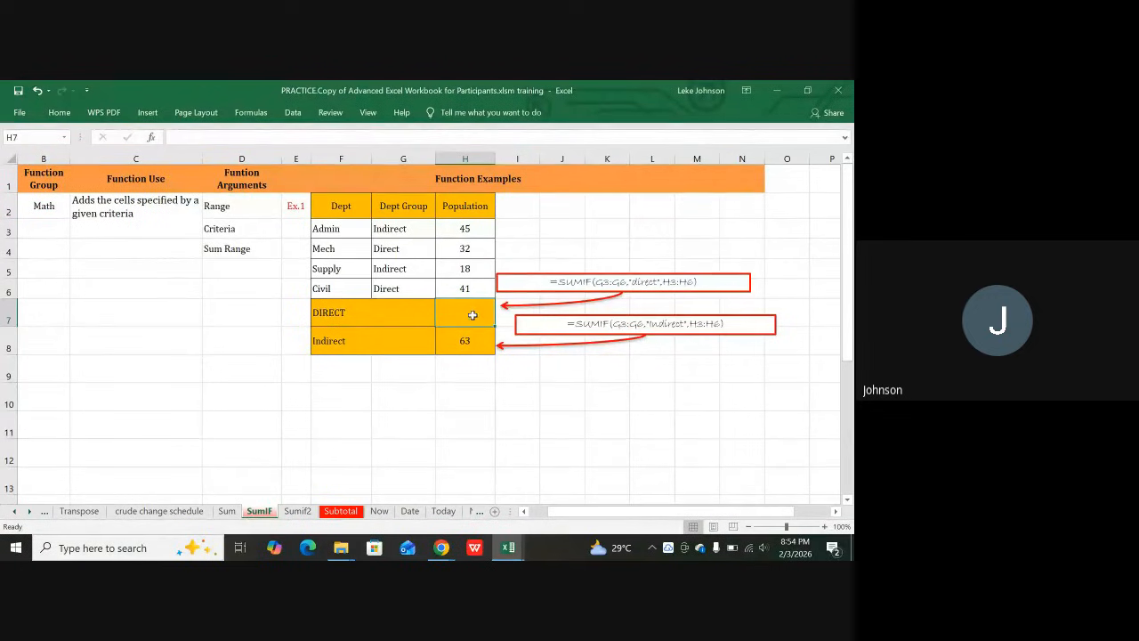
text(=)
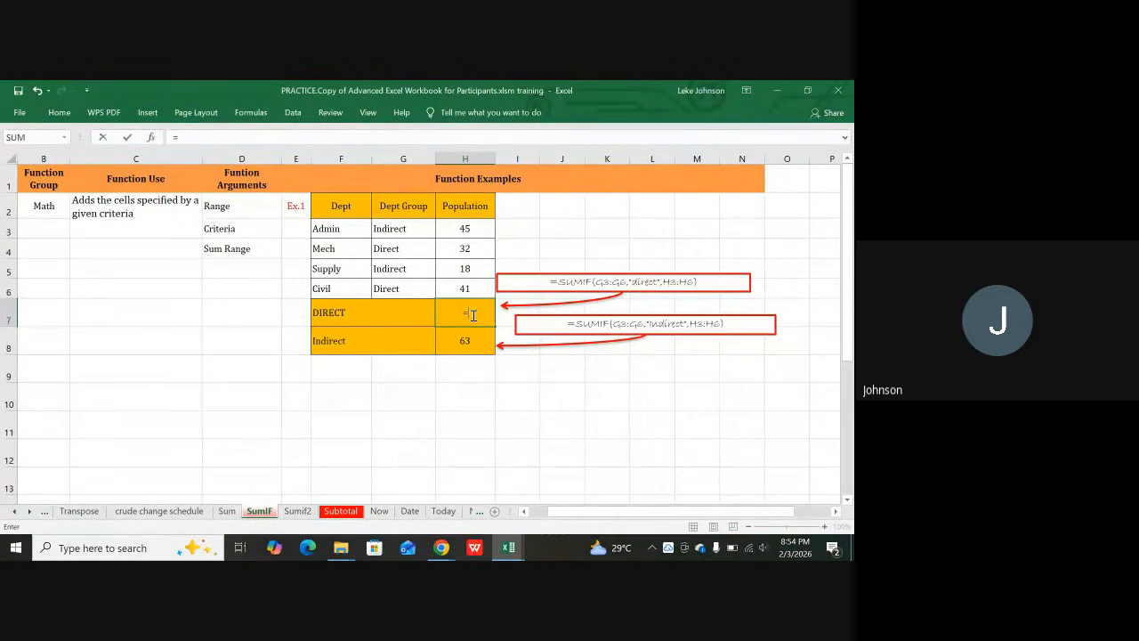
text(sumi)
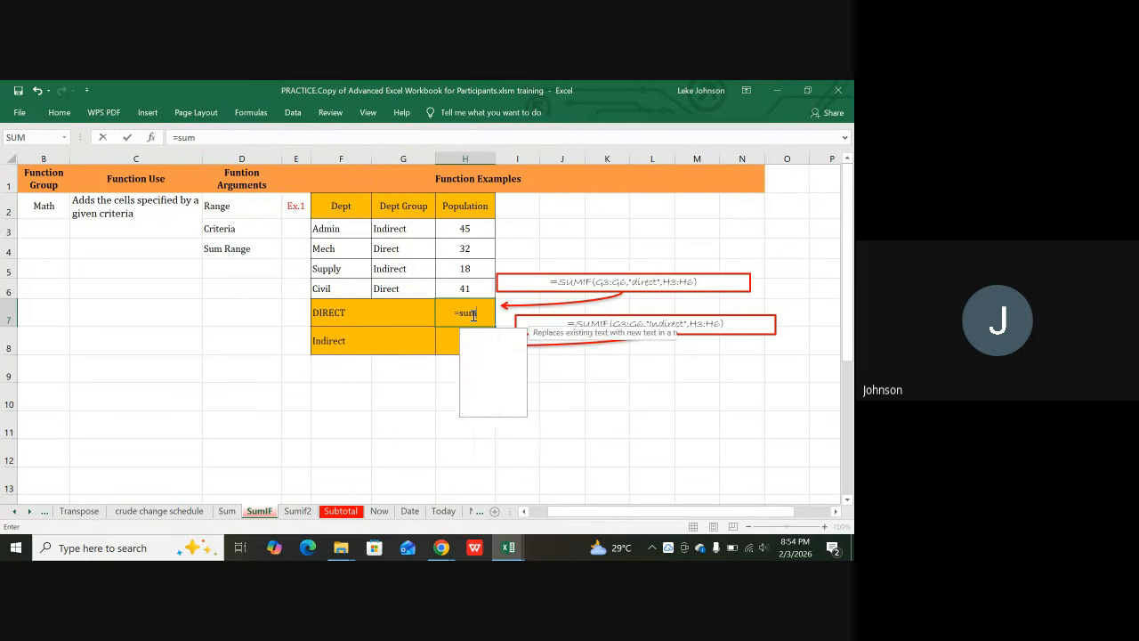
text(f)
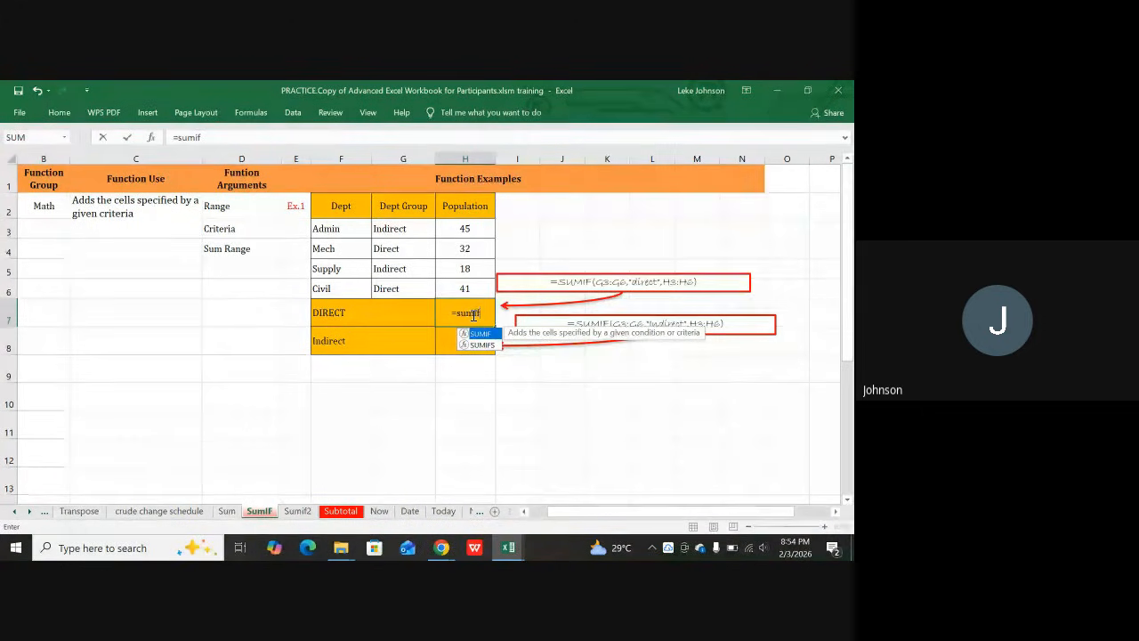
text(()
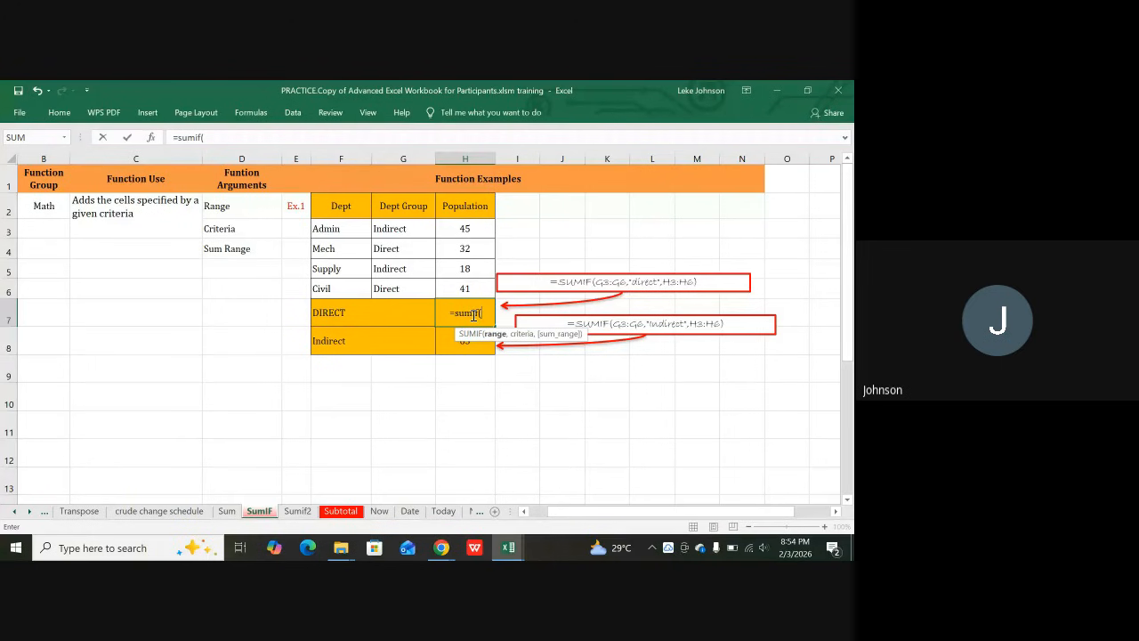
text(g)
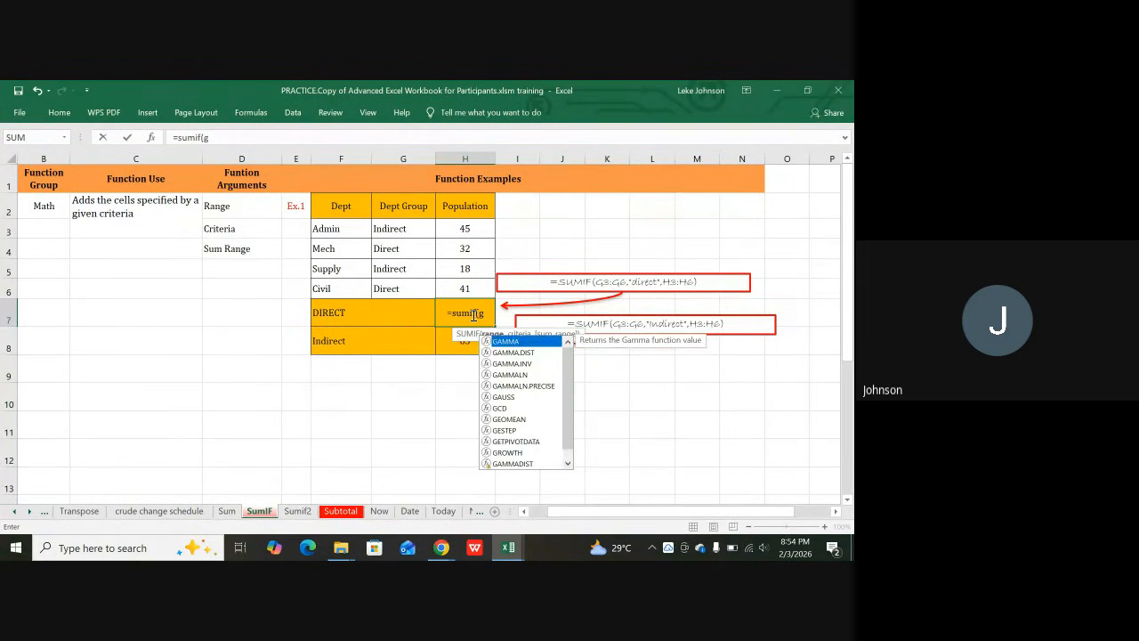
text(3)
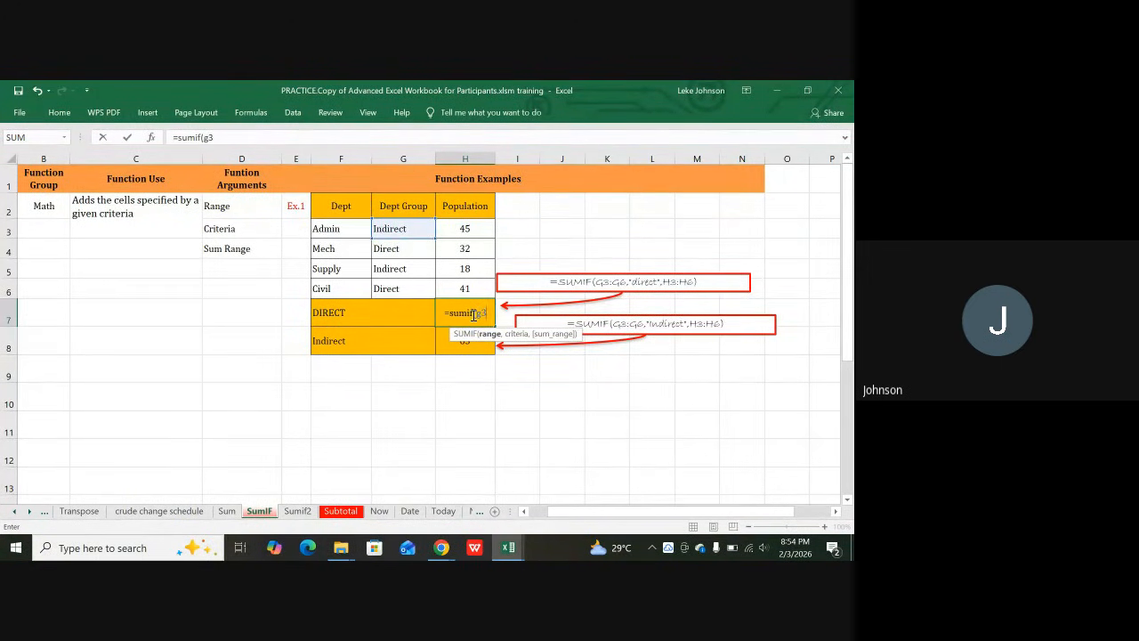
text(:)
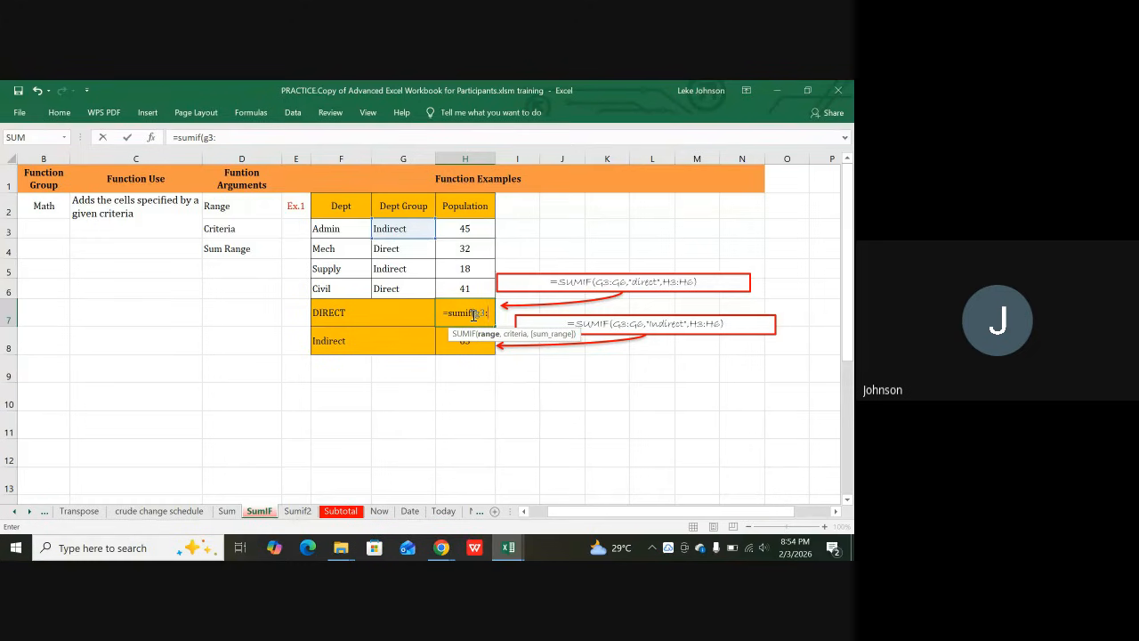
text(g6)
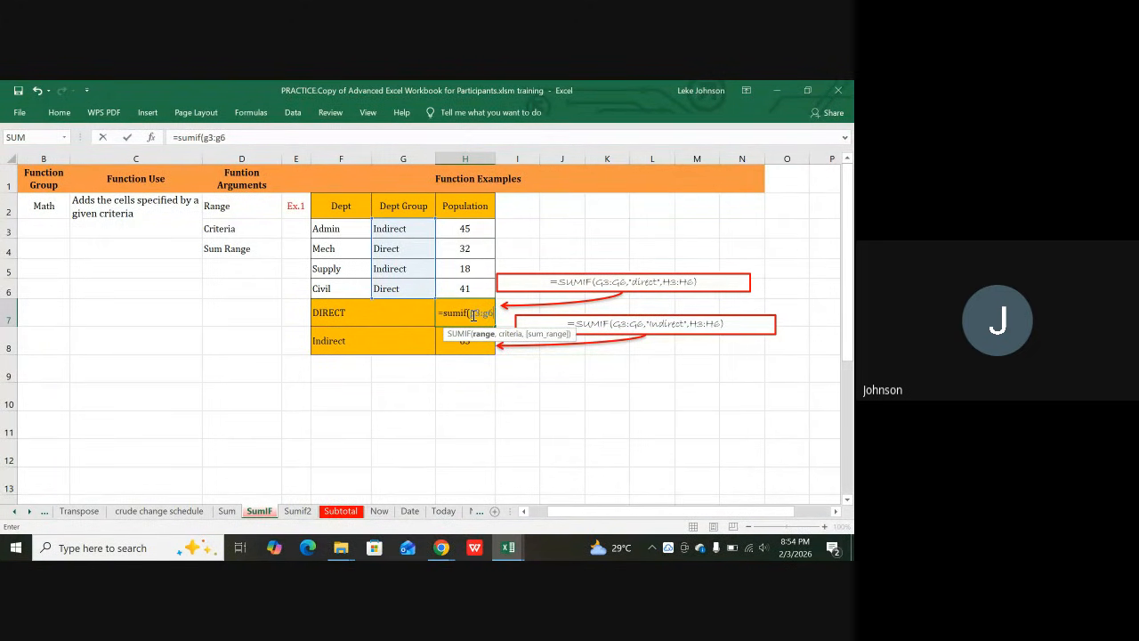
- Complete the SUMIF formula in H7 with "direct" as the criterion and H3:H6 as the sum range
text(,)
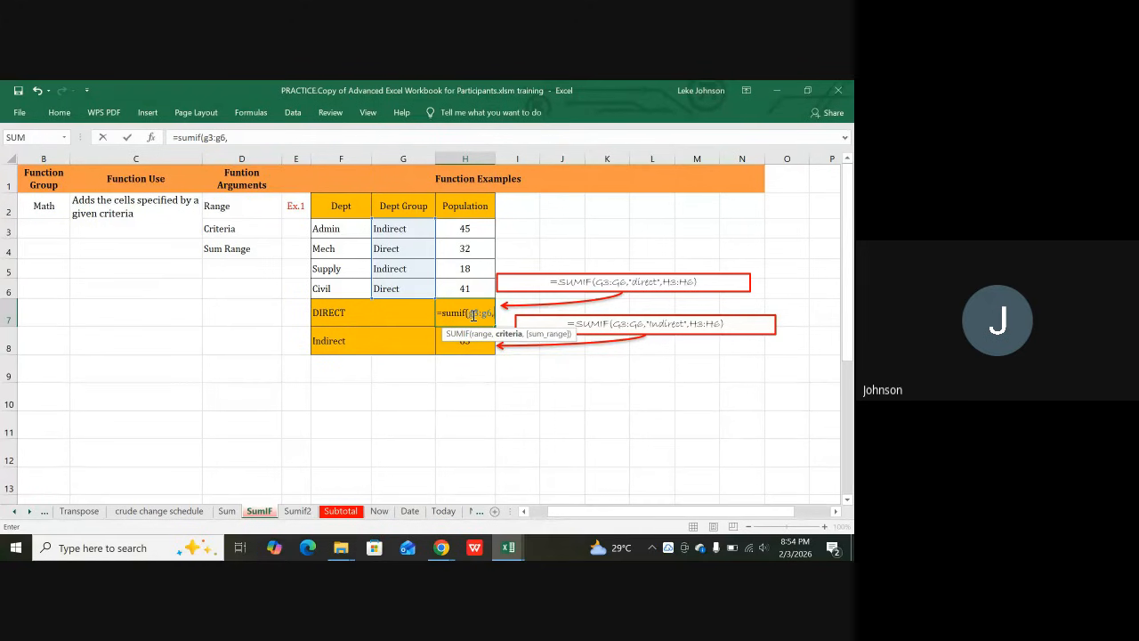
text(")
text(direct)
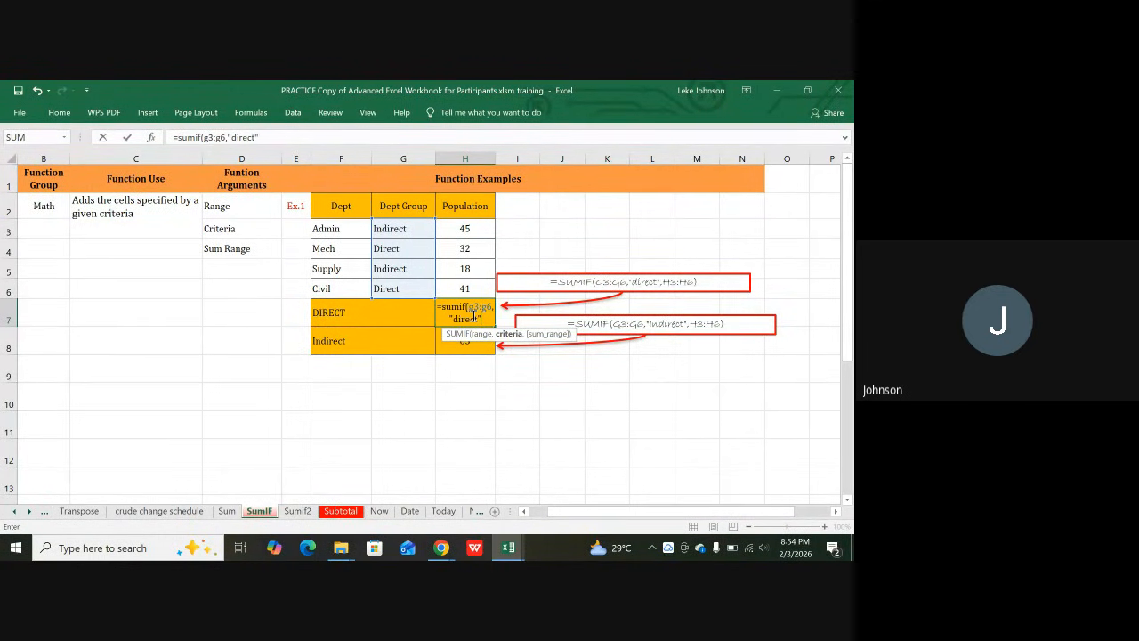
text(",)
text(h)
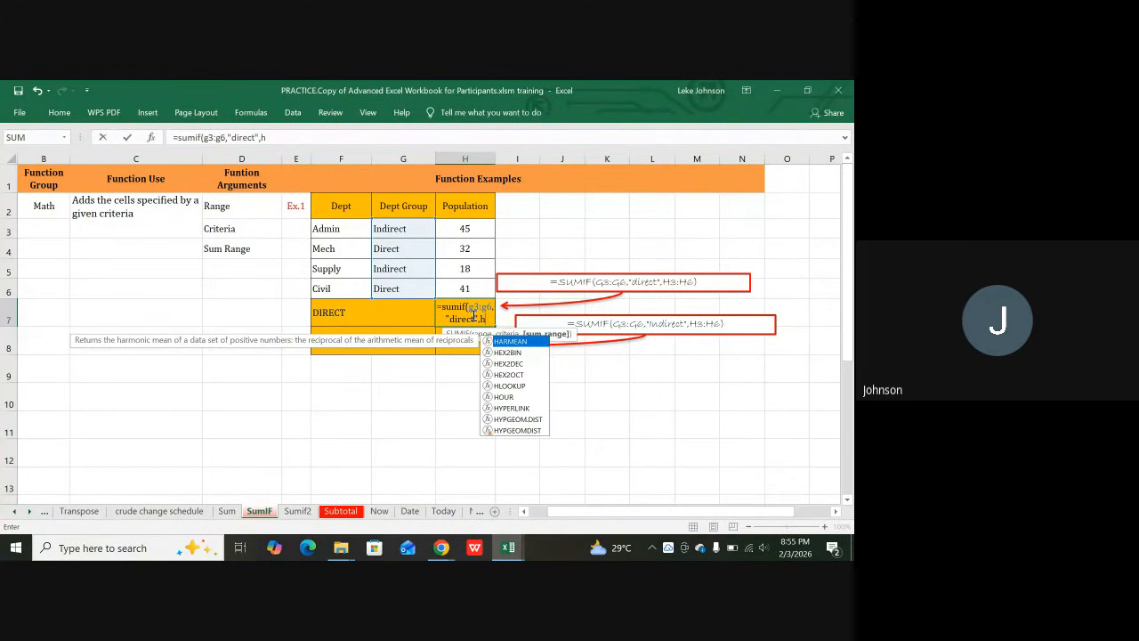
text(3)
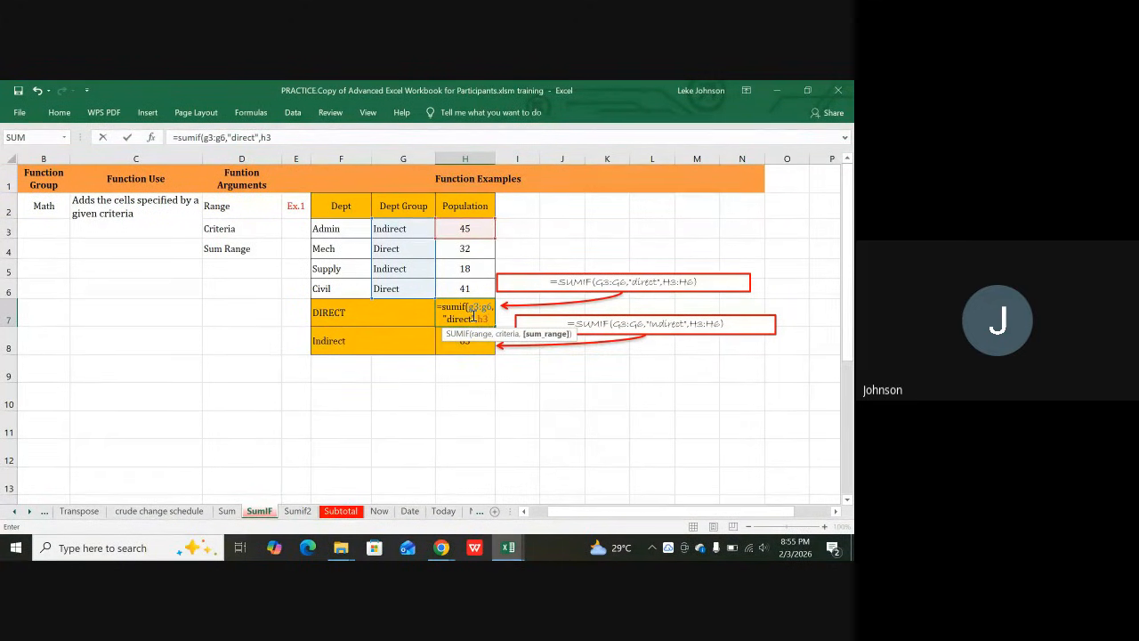
text(:h6)
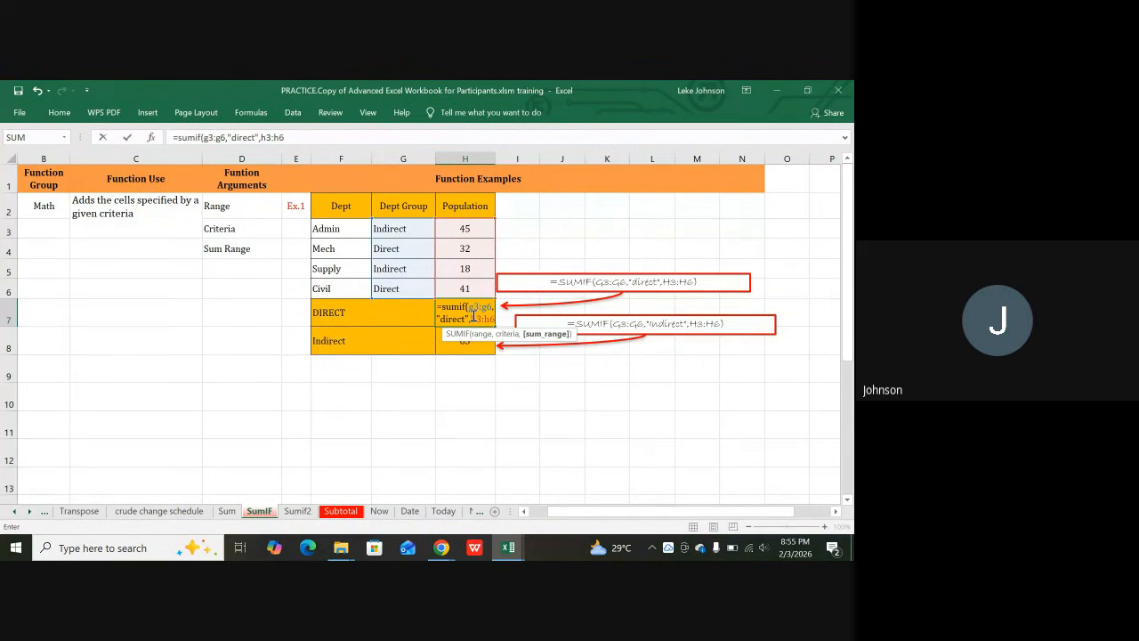
key(Return)
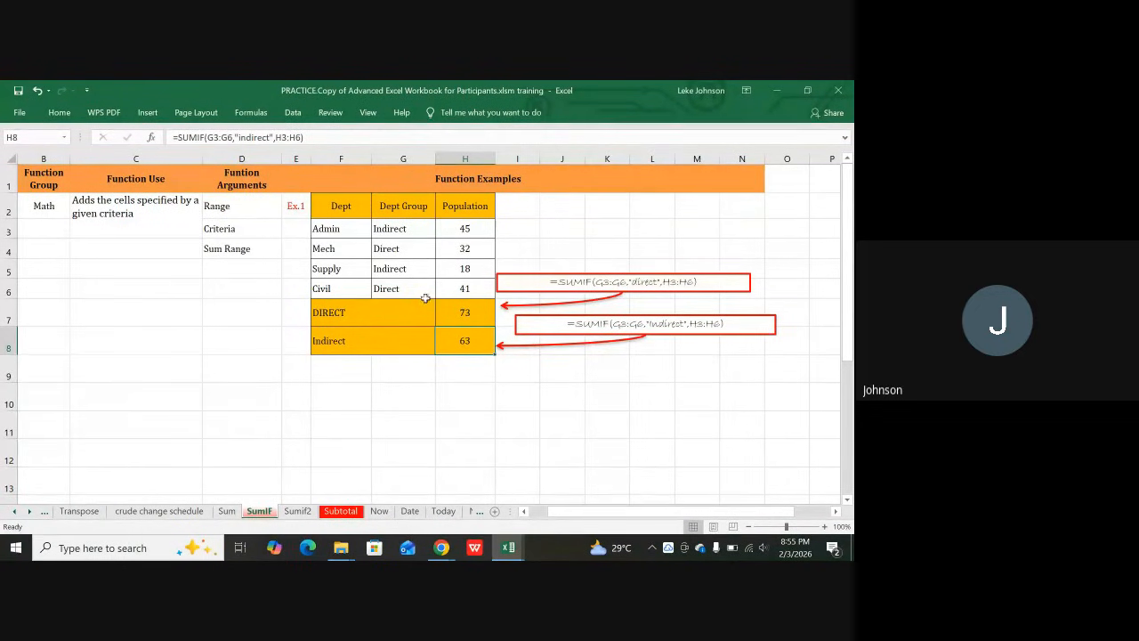
- Check the Direct entries for Mech and Civil and their populations against the DIRECT total in H7
click(391, 248)
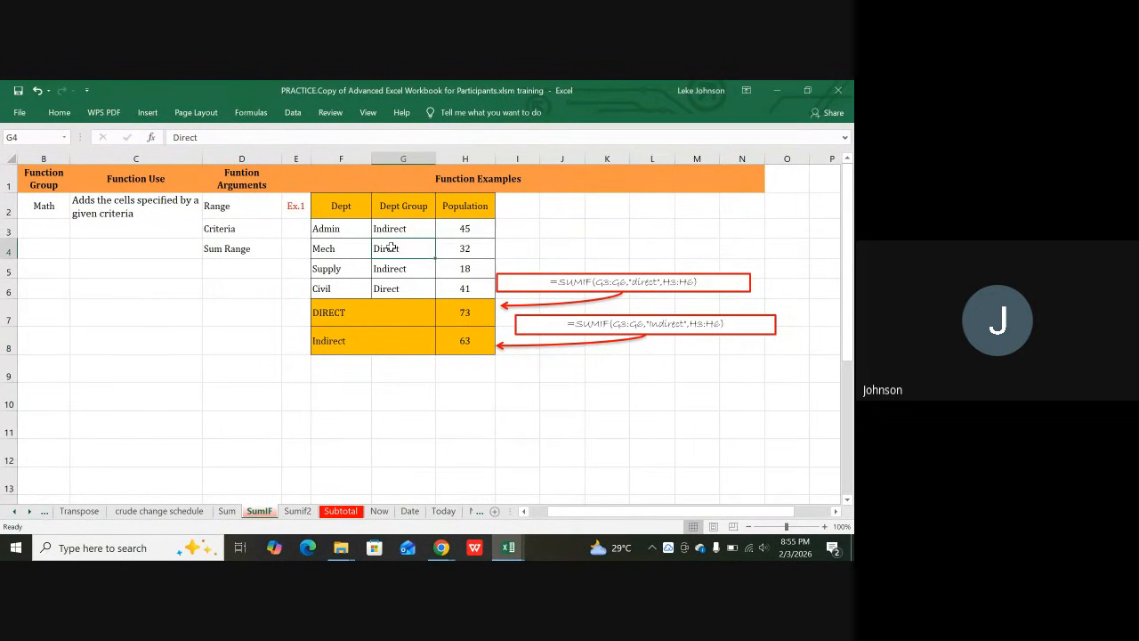
click(460, 248)
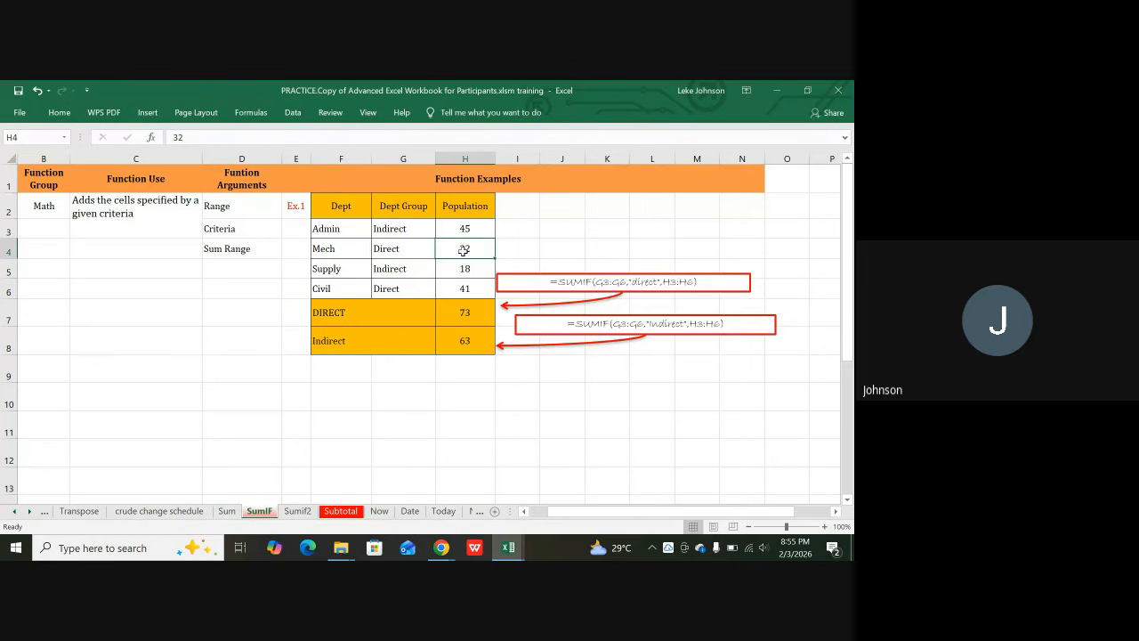
click(385, 289)
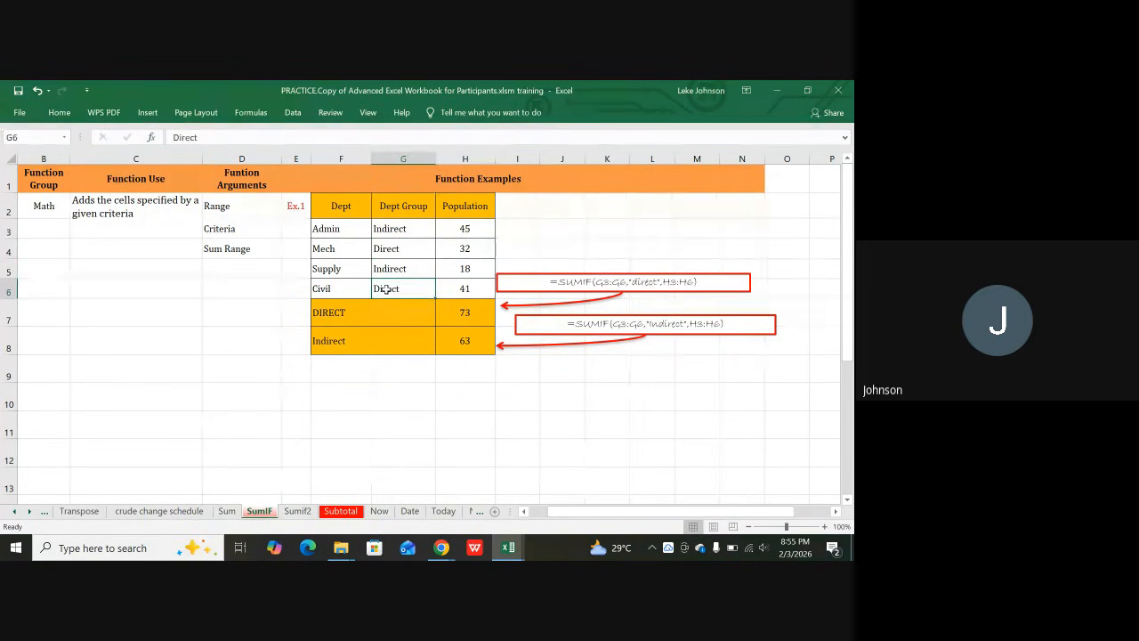
click(452, 296)
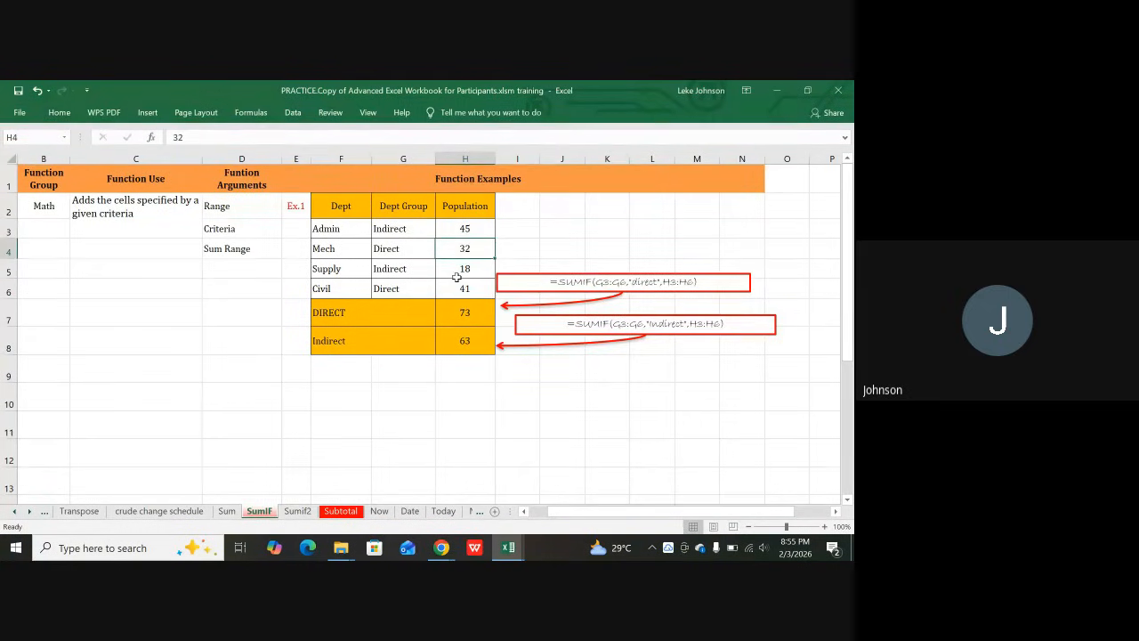
click(465, 319)
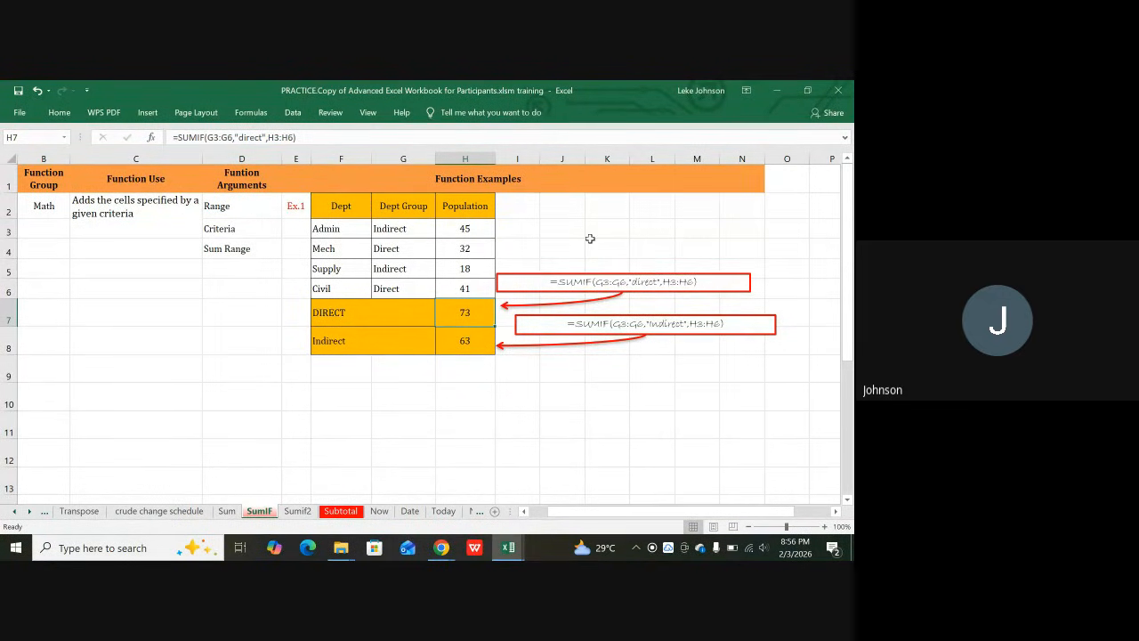
- On the Transpose sheet, examine the month headers in B21:G21 and the department names in A22:A28
click(79, 512)
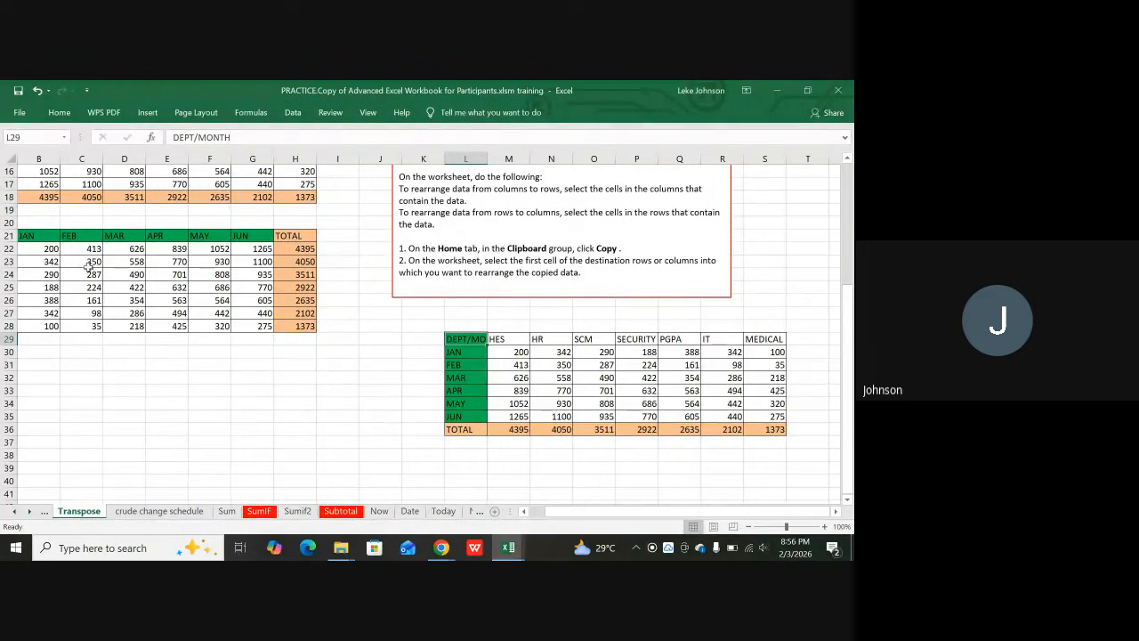
click(34, 237)
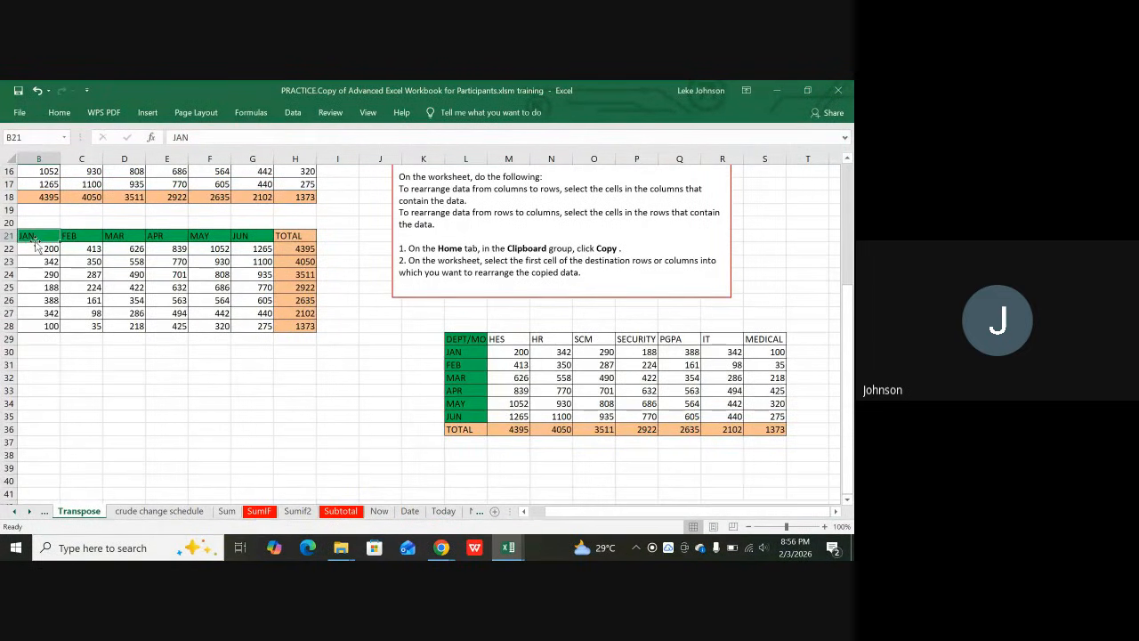
key(Left)
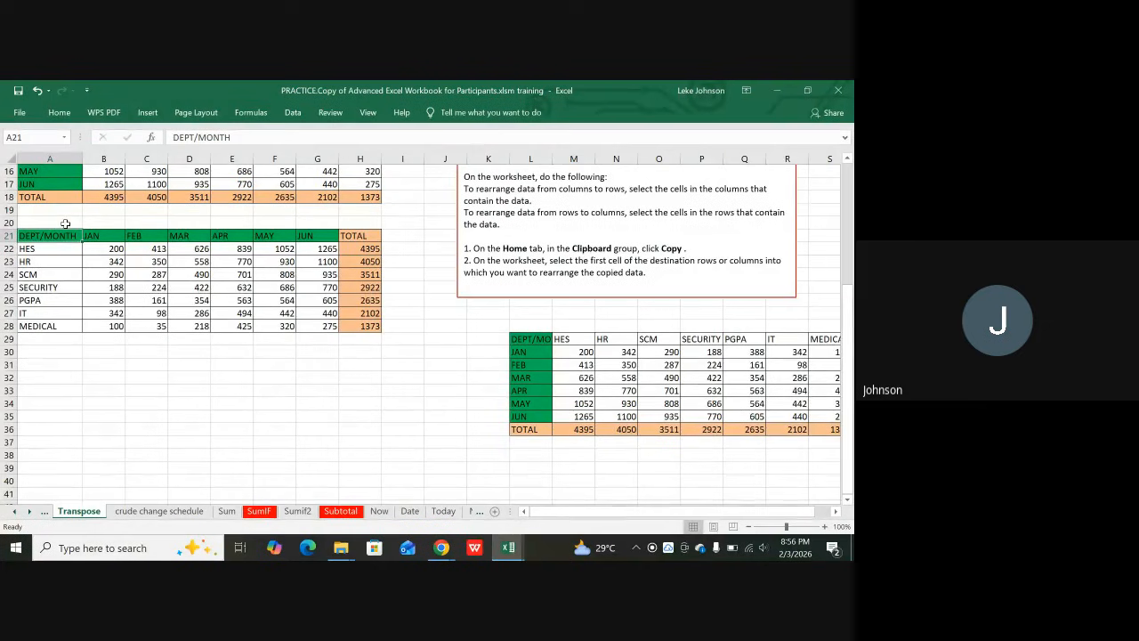
click(108, 235)
drag(107, 236, 324, 242)
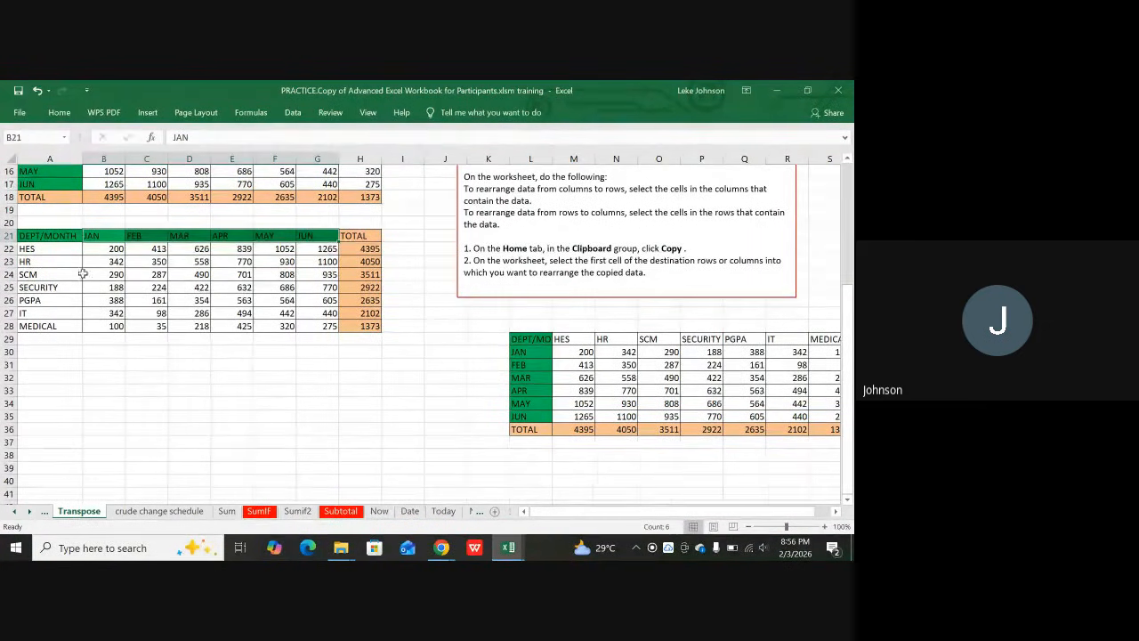
drag(41, 250, 32, 326)
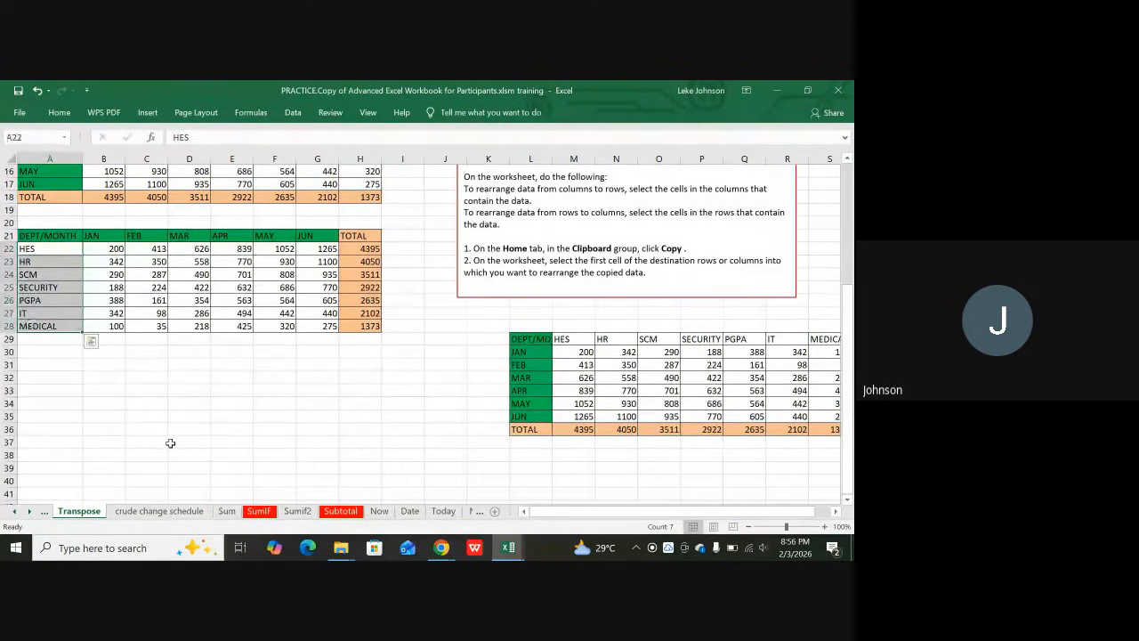
click(171, 442)
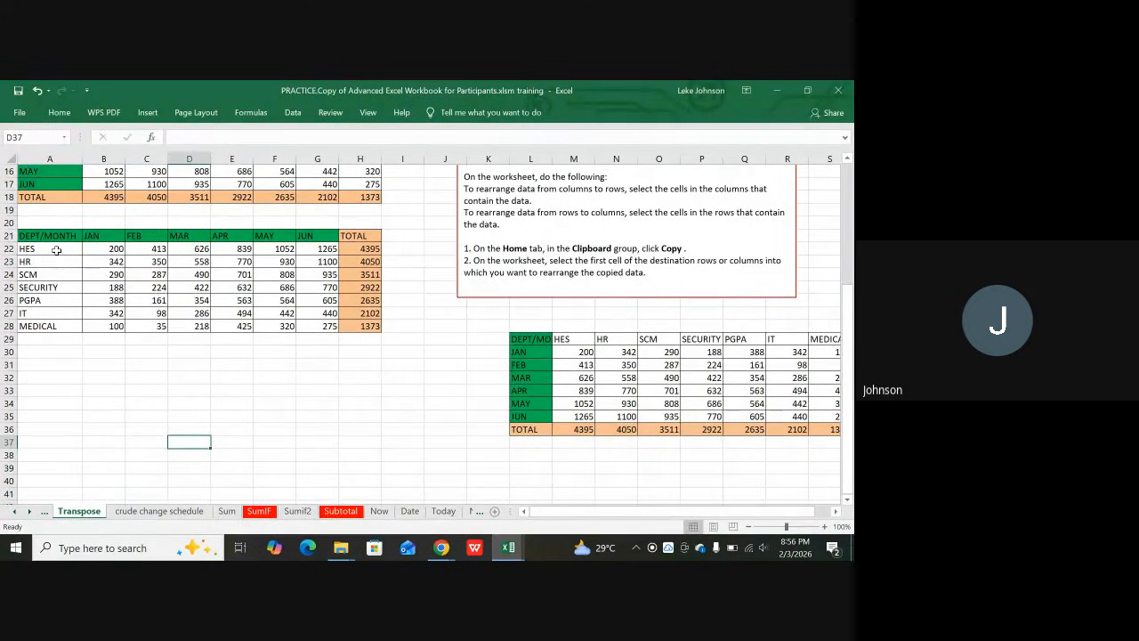
drag(55, 252, 50, 325)
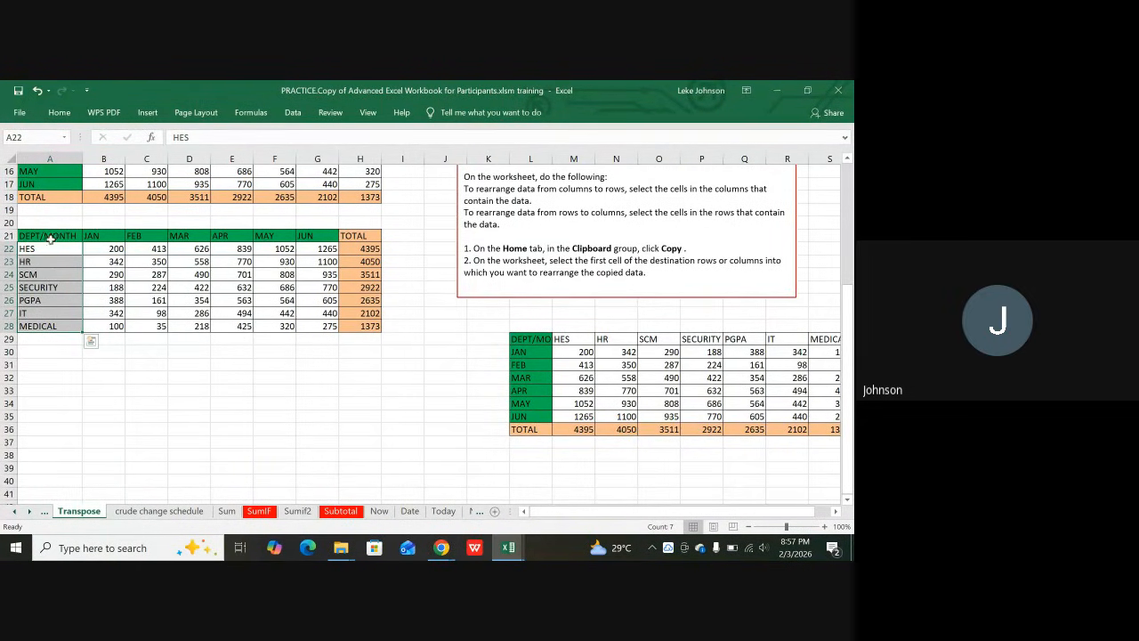
click(46, 376)
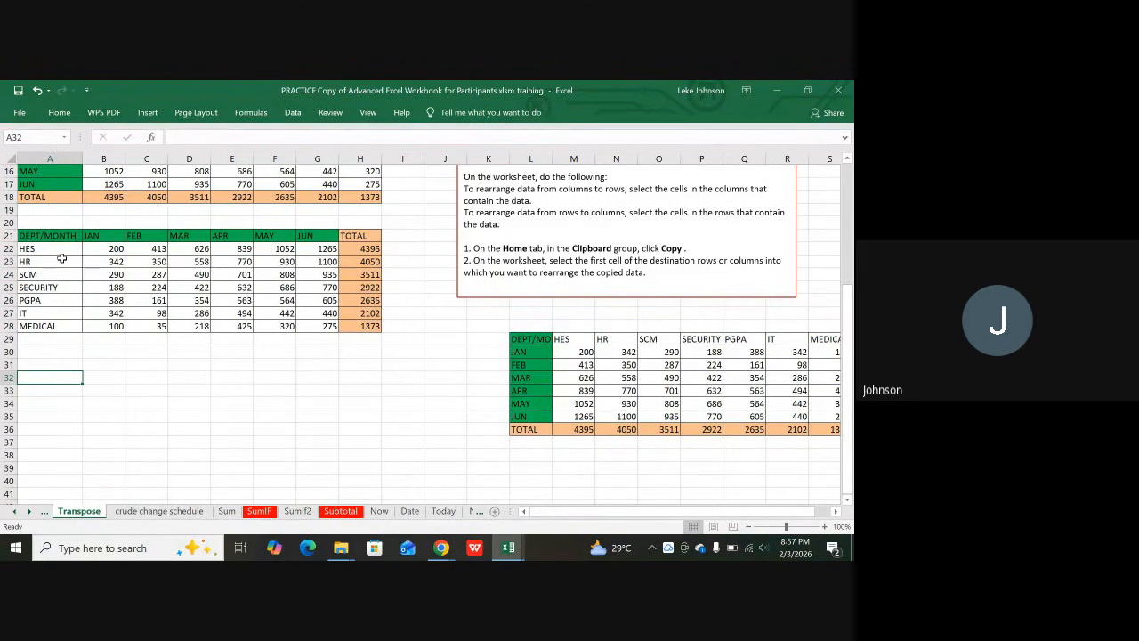
- Copy the department-by-month table A21:H28 and paste it transposed starting at A31
click(40, 236)
drag(40, 236, 370, 322)
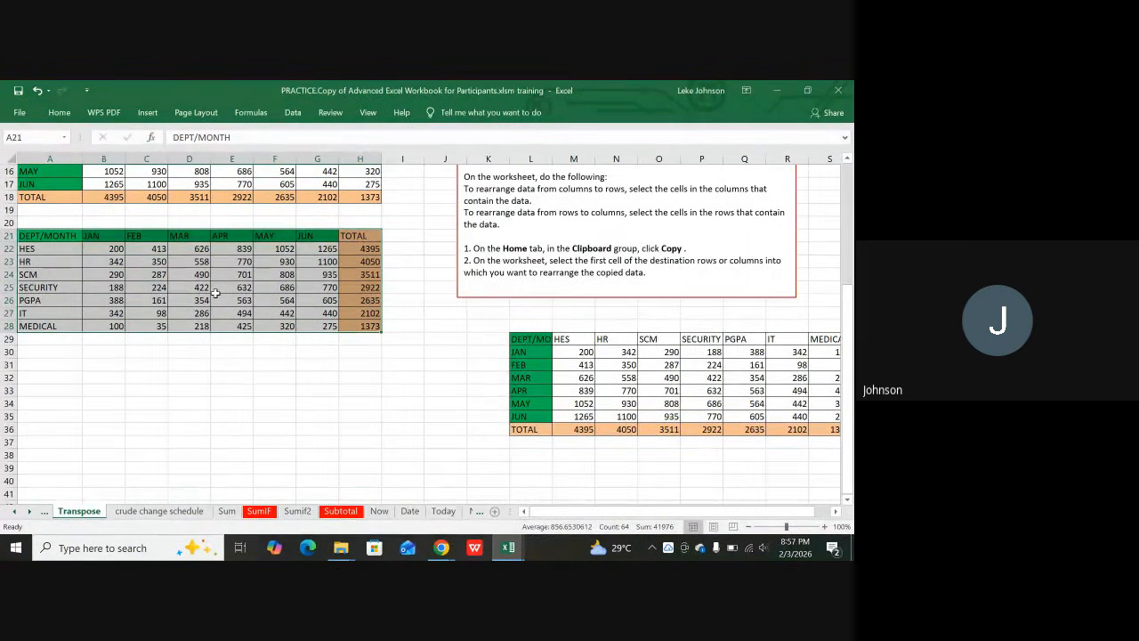
key(ctrl+c)
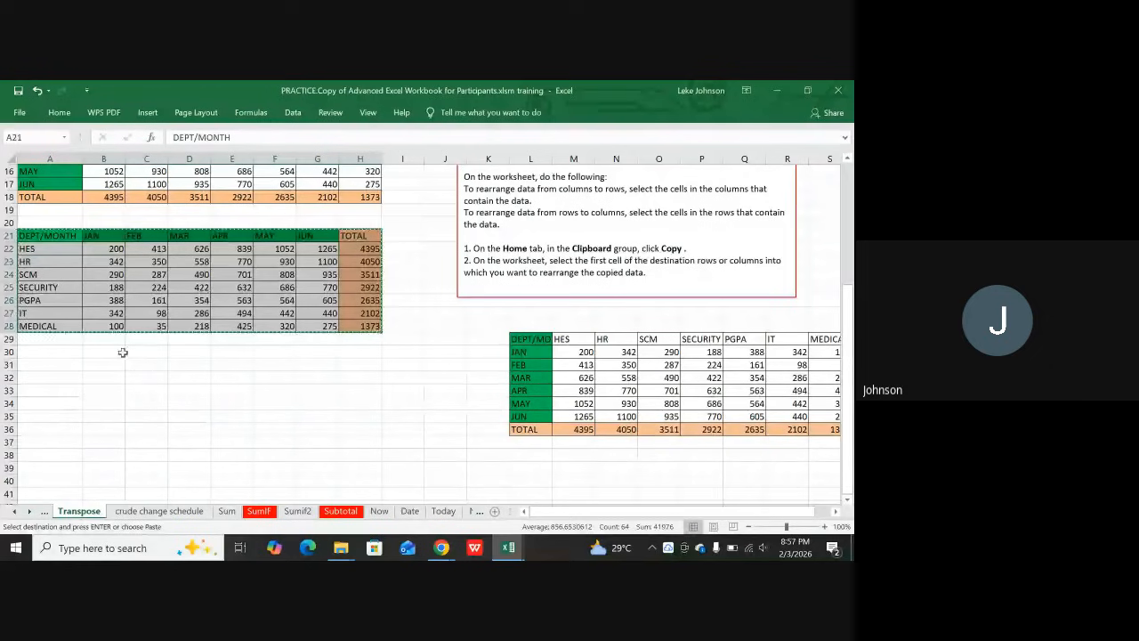
click(42, 366)
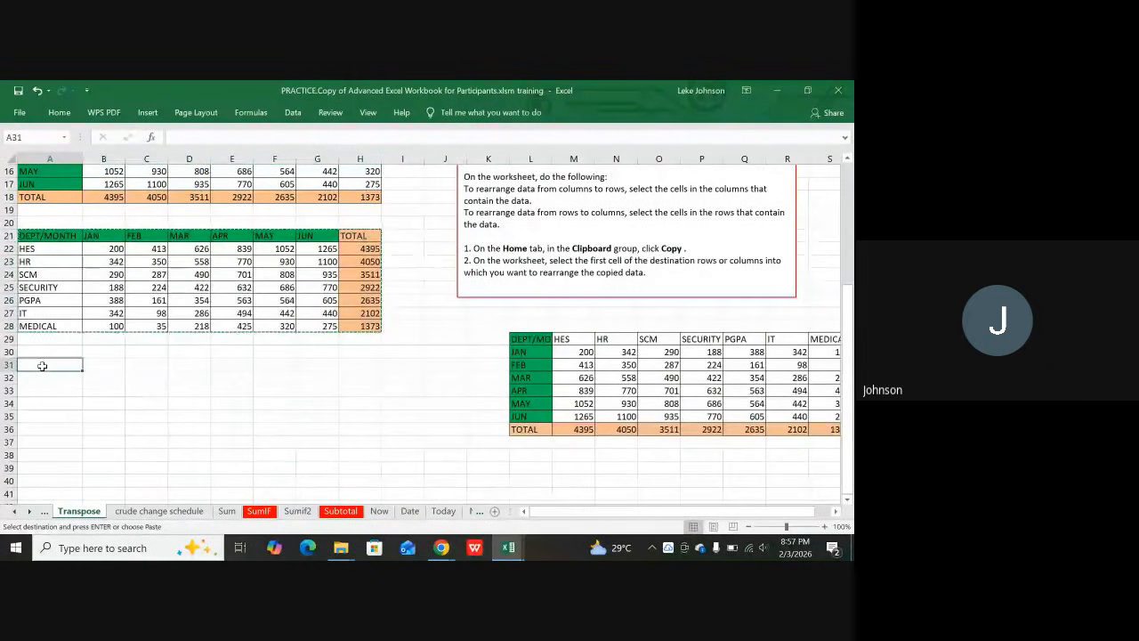
right_click(42, 366)
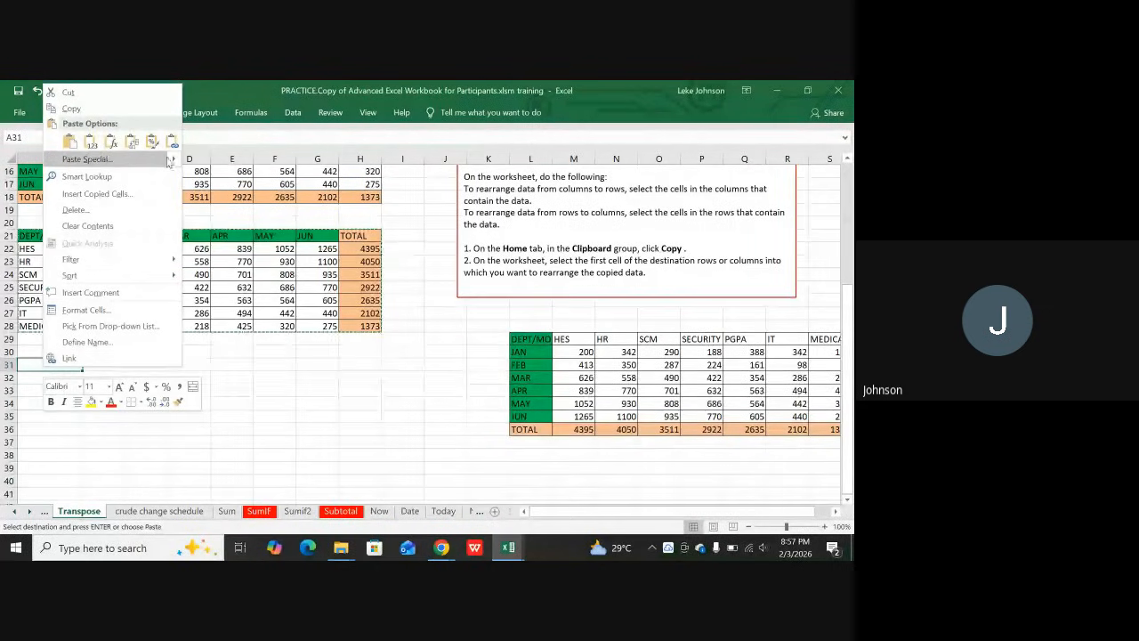
mouse_move(176, 161)
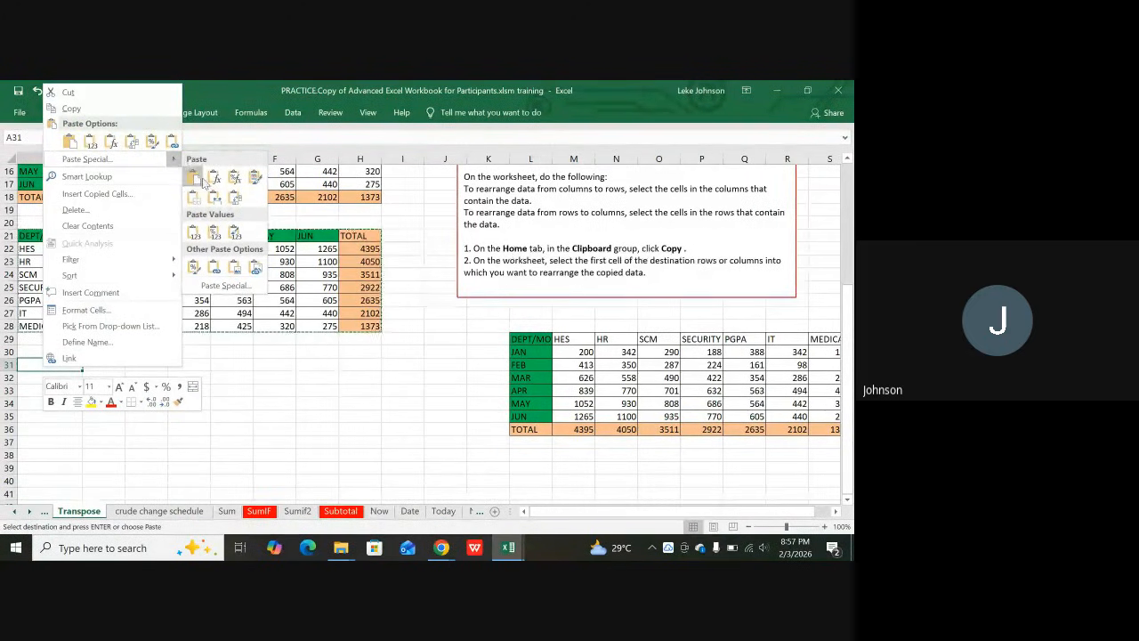
click(194, 177)
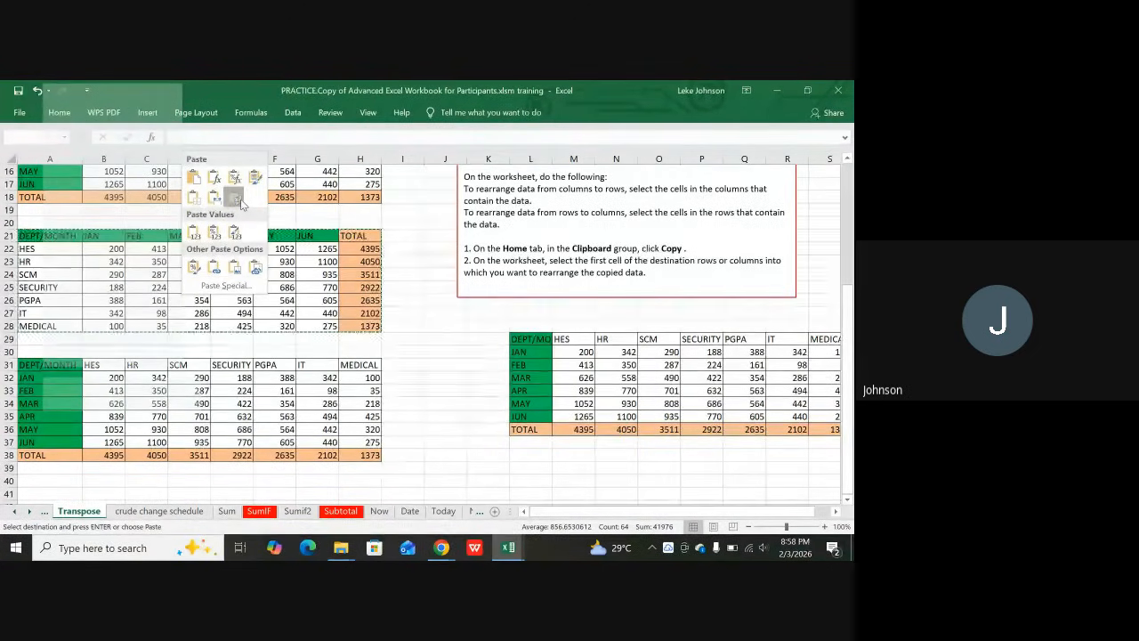
click(236, 197)
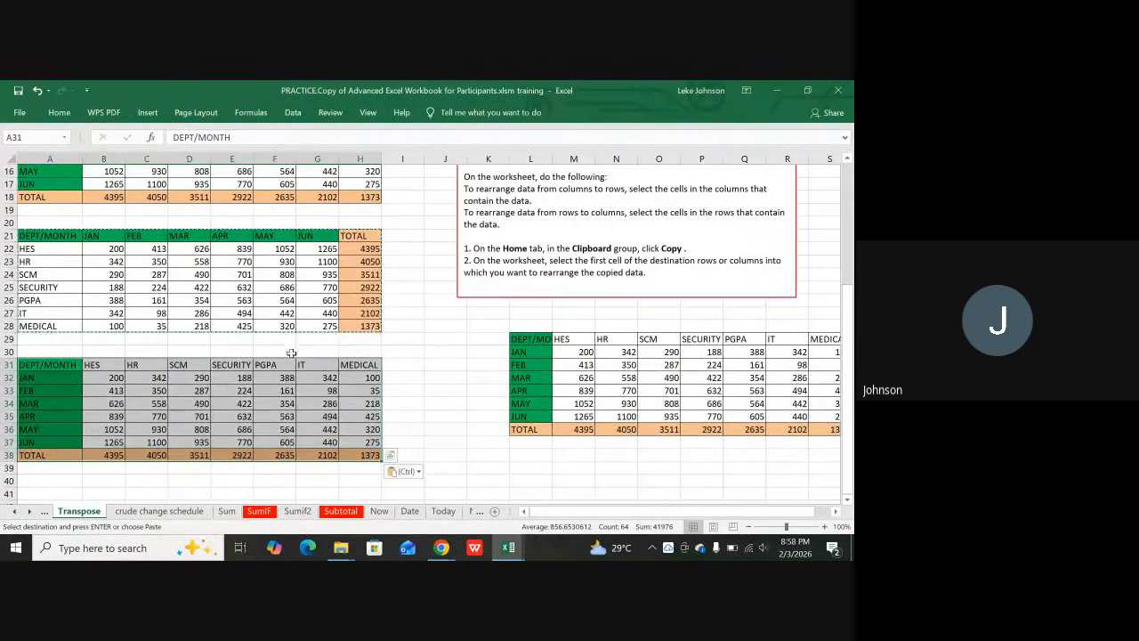
- Compare the department and month labels of the transposed table at A31 with those of the original table above
click(408, 391)
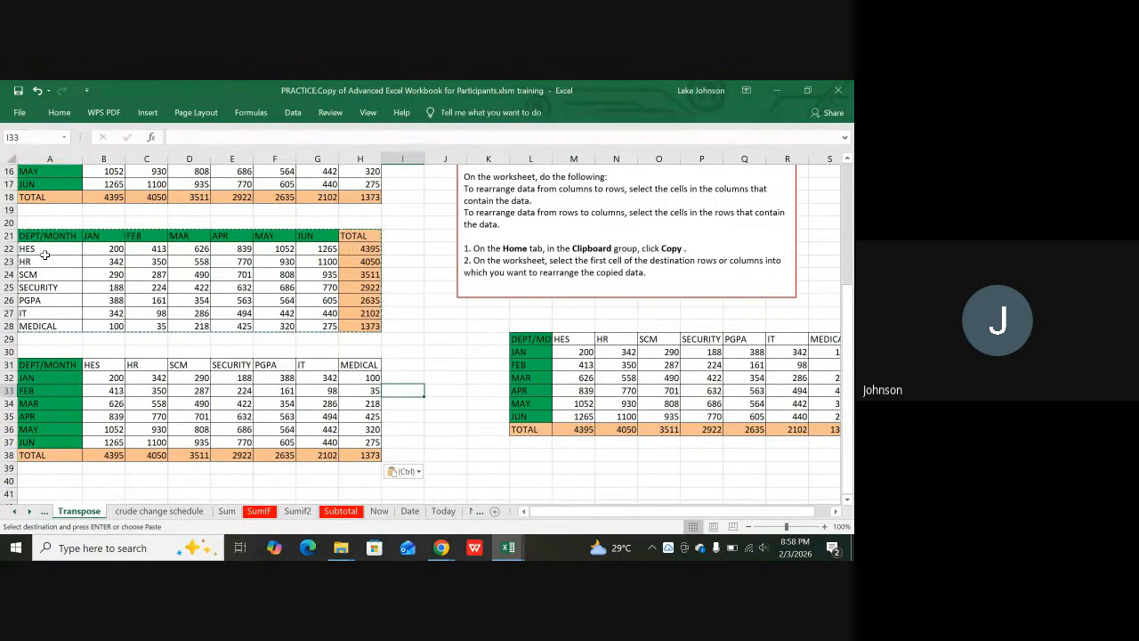
drag(44, 255, 44, 258)
drag(40, 301, 40, 302)
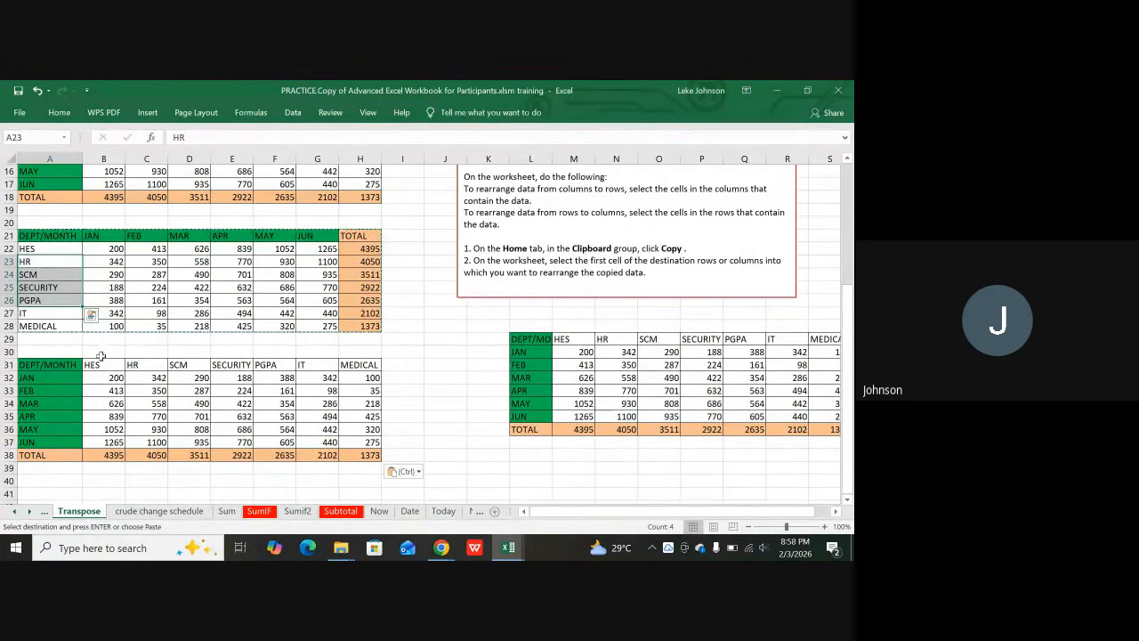
drag(93, 367, 360, 367)
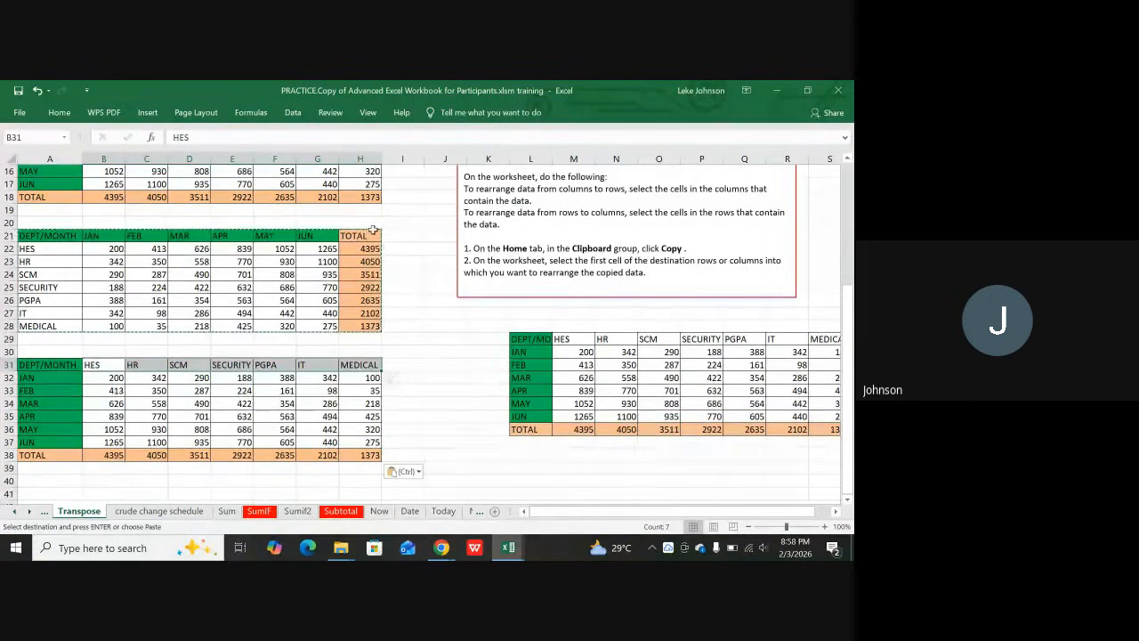
drag(41, 368, 41, 443)
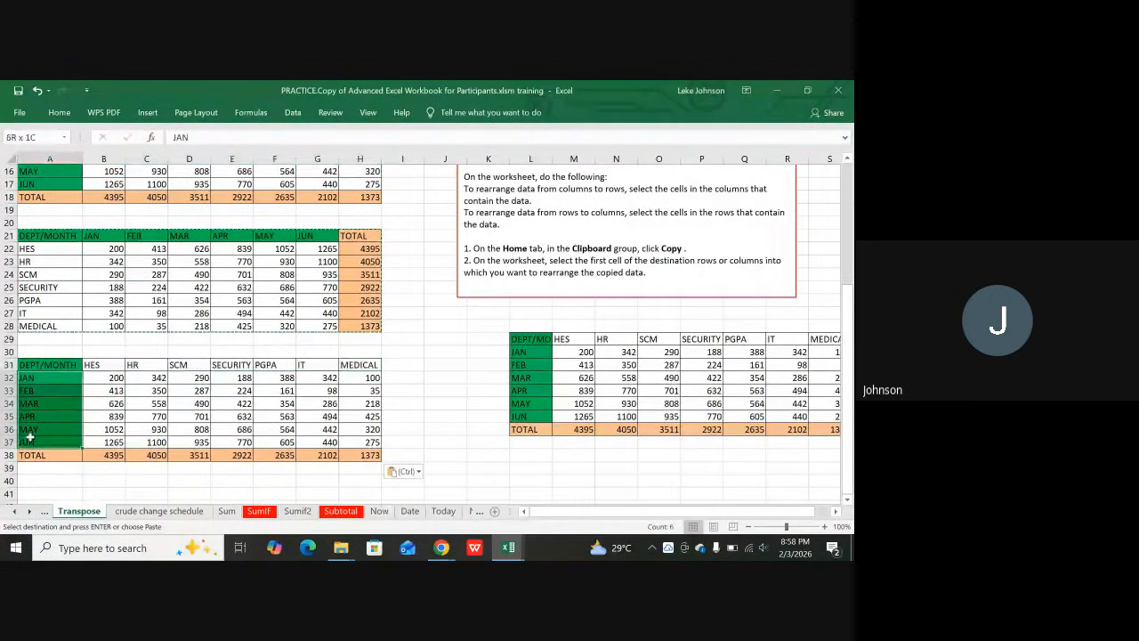
click(93, 415)
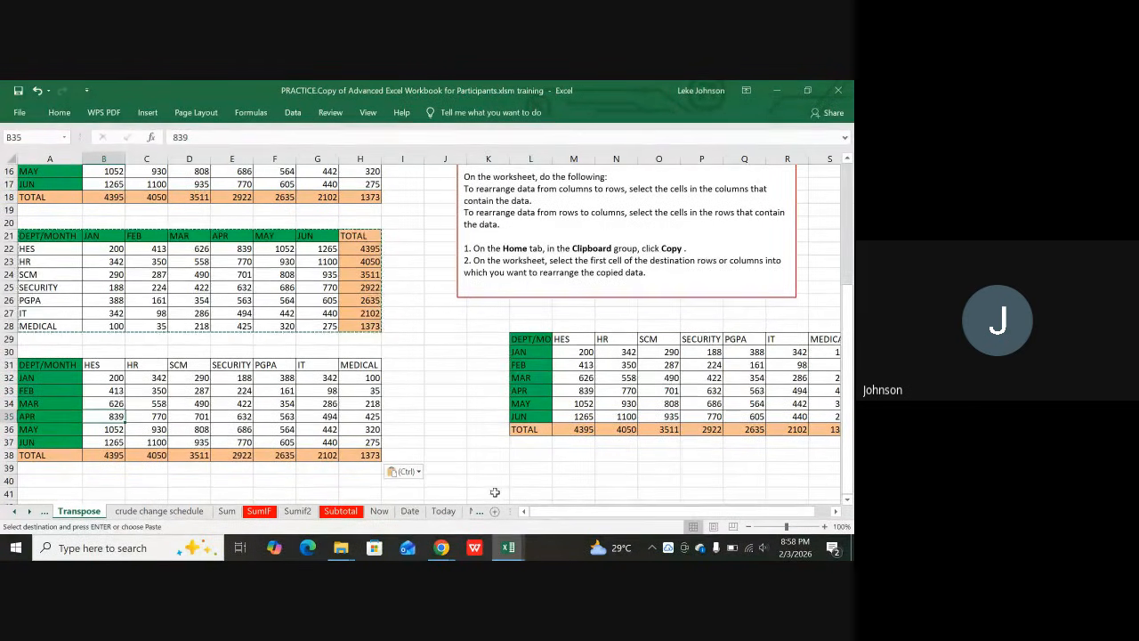
- Switch to the Google Meet call in Chrome and open the in-call chat and the recording details
mouse_move(442, 549)
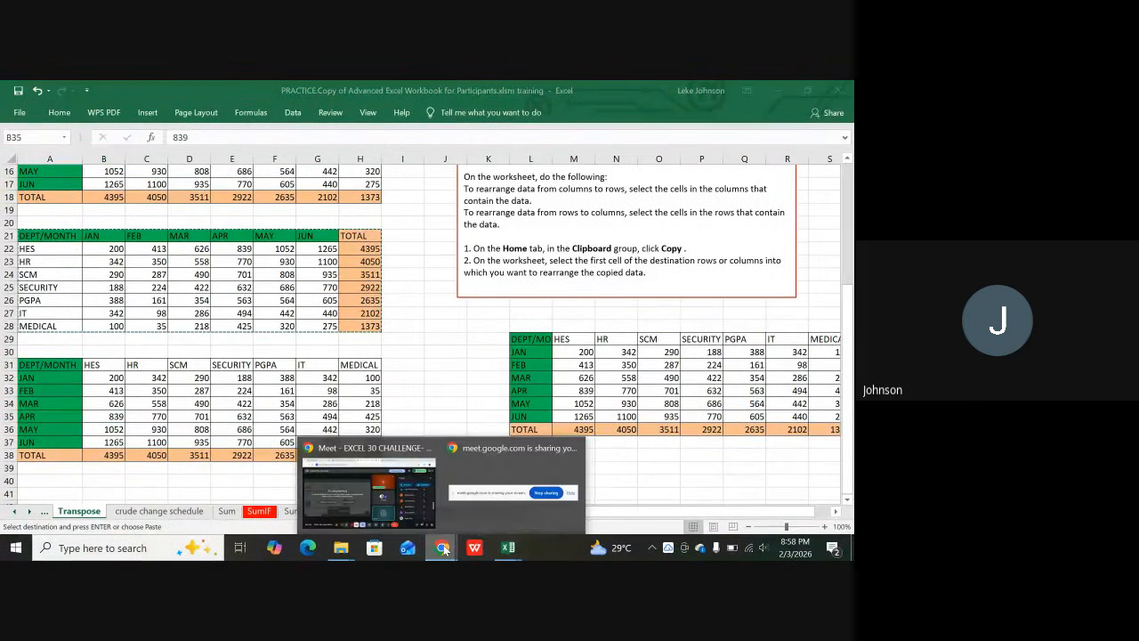
click(356, 480)
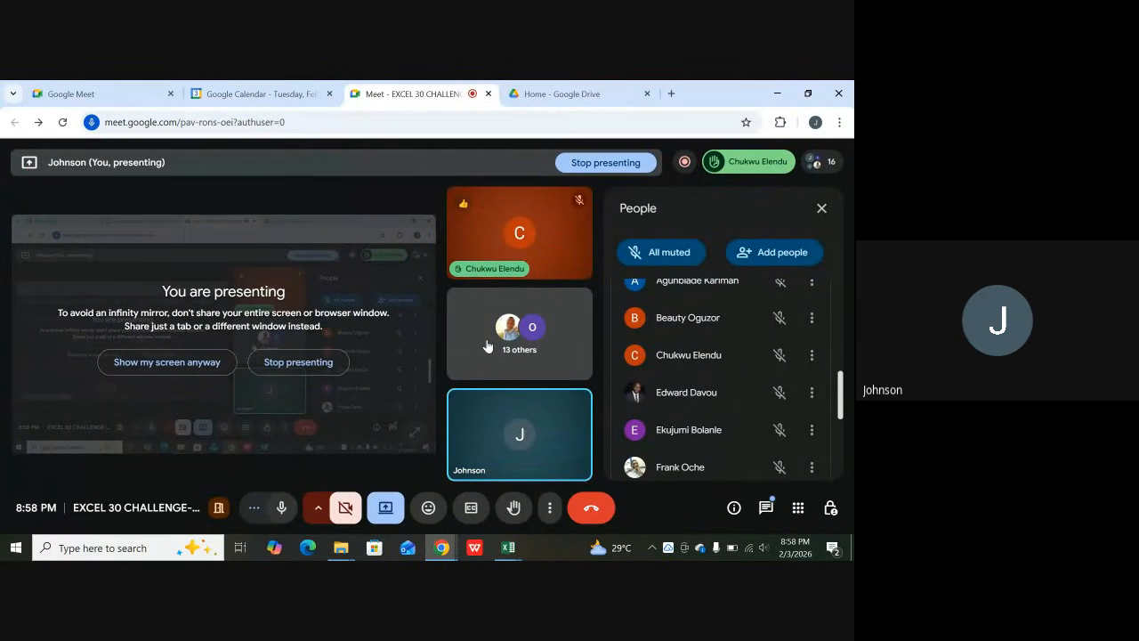
click(766, 506)
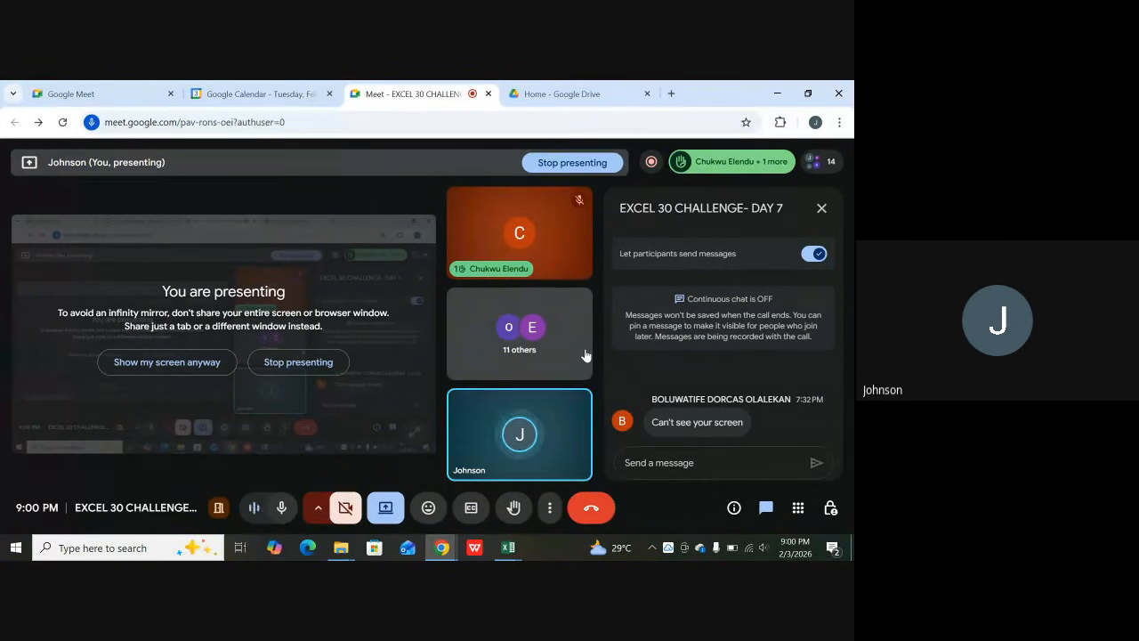
click(650, 162)
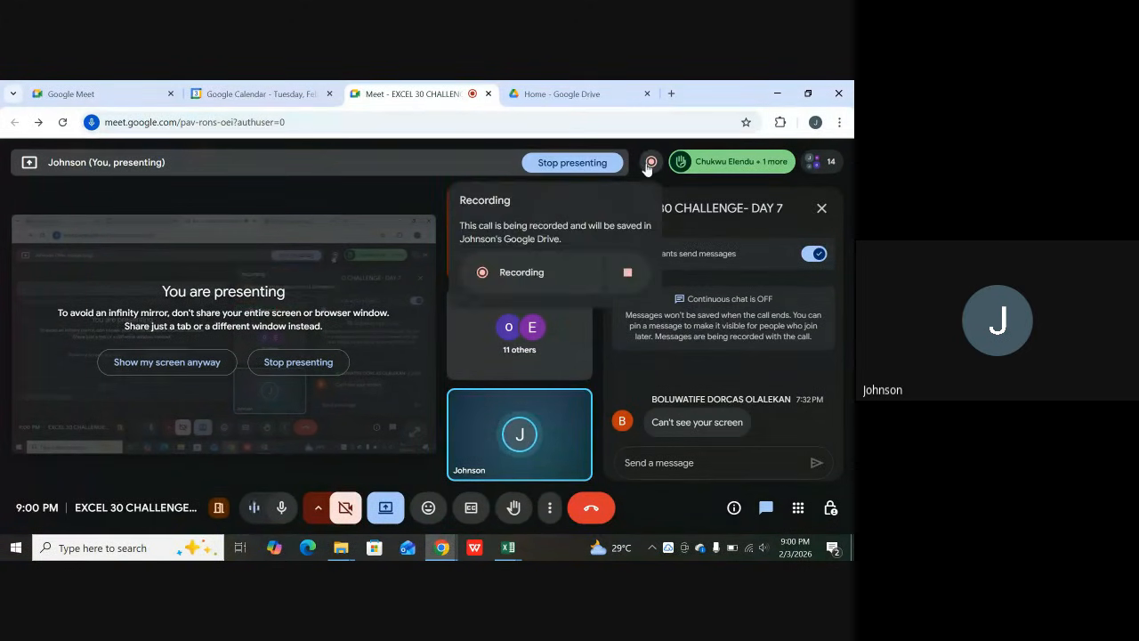
- Try to stop the call recording, dismissing the confirmation to keep the call recorded
click(627, 276)
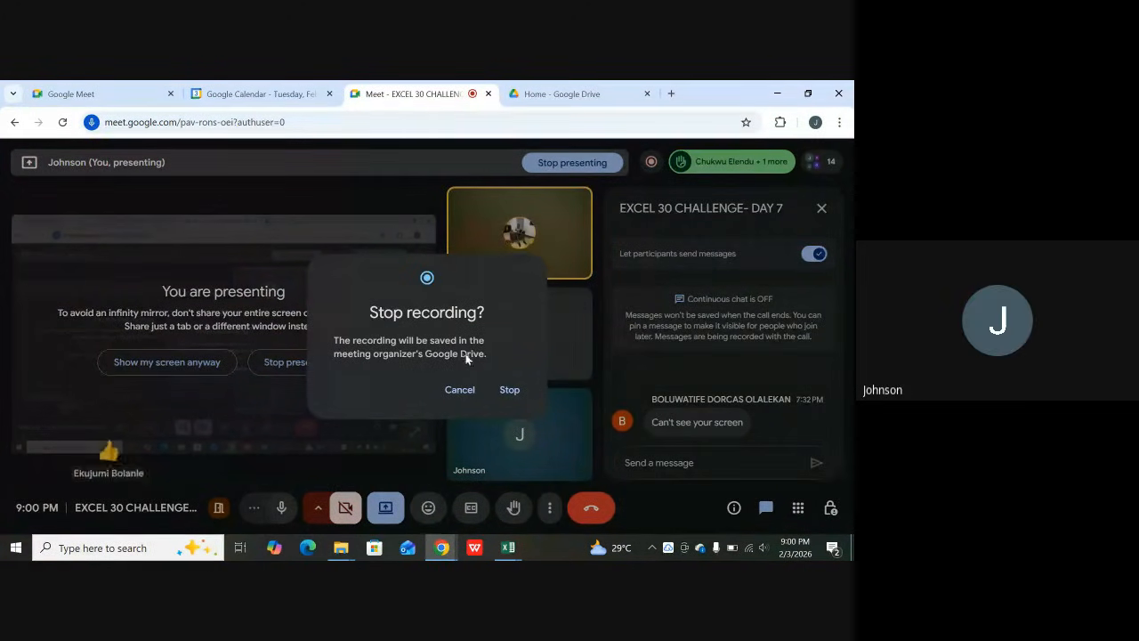
click(240, 392)
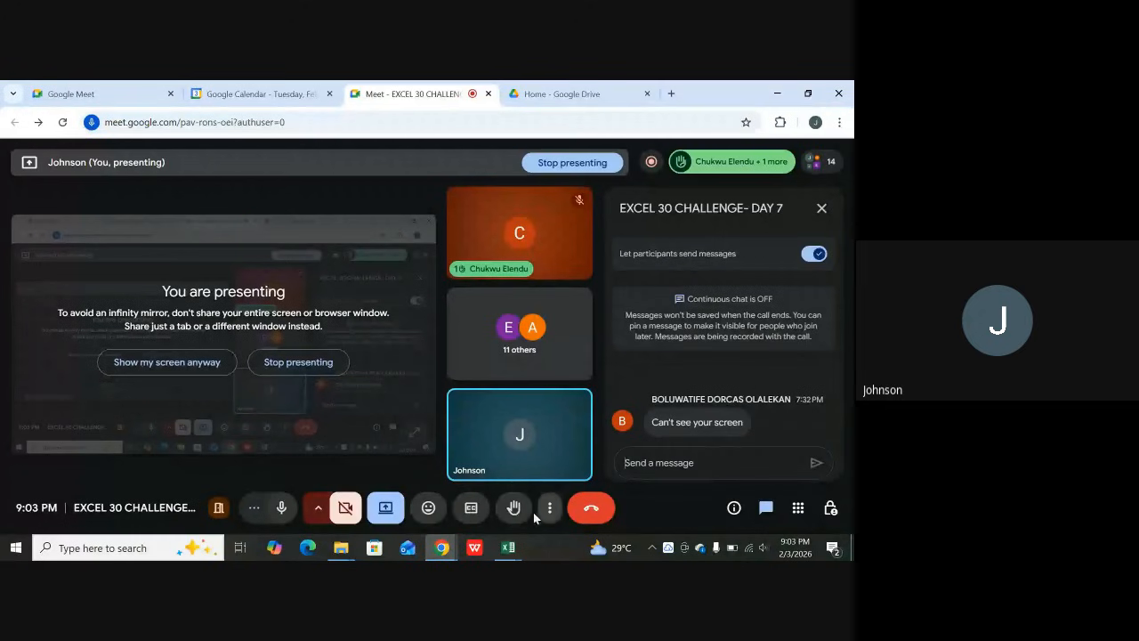
- Open the call's participant list and look through the people down to the end of the list
click(534, 336)
scroll(701, 367, down, 5)
scroll(704, 377, up, 1)
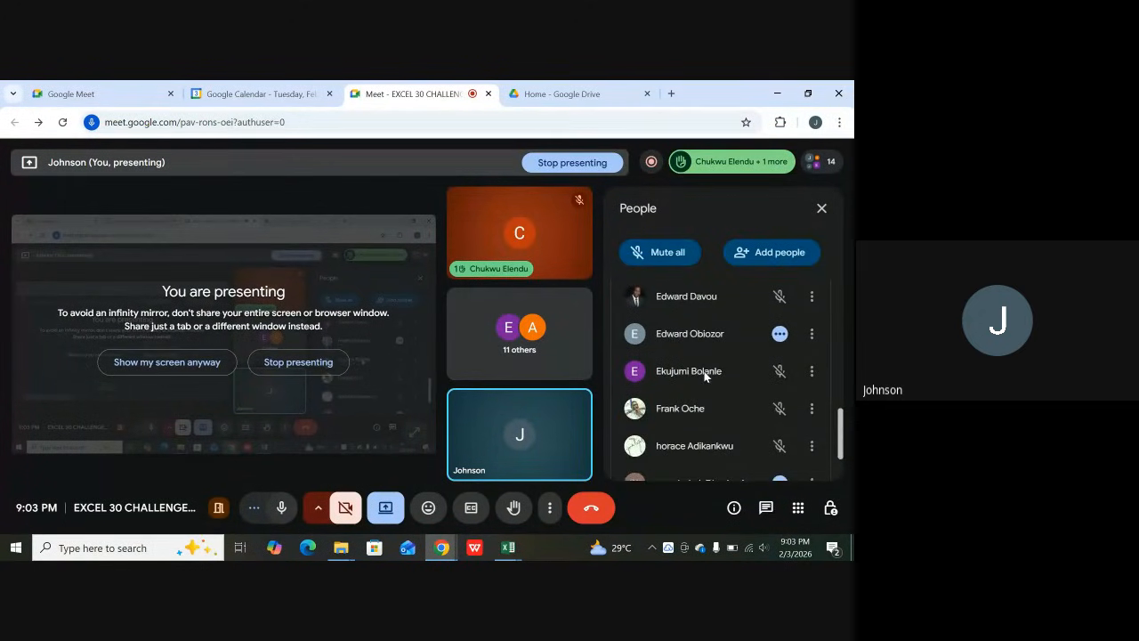
scroll(716, 349, down, 1)
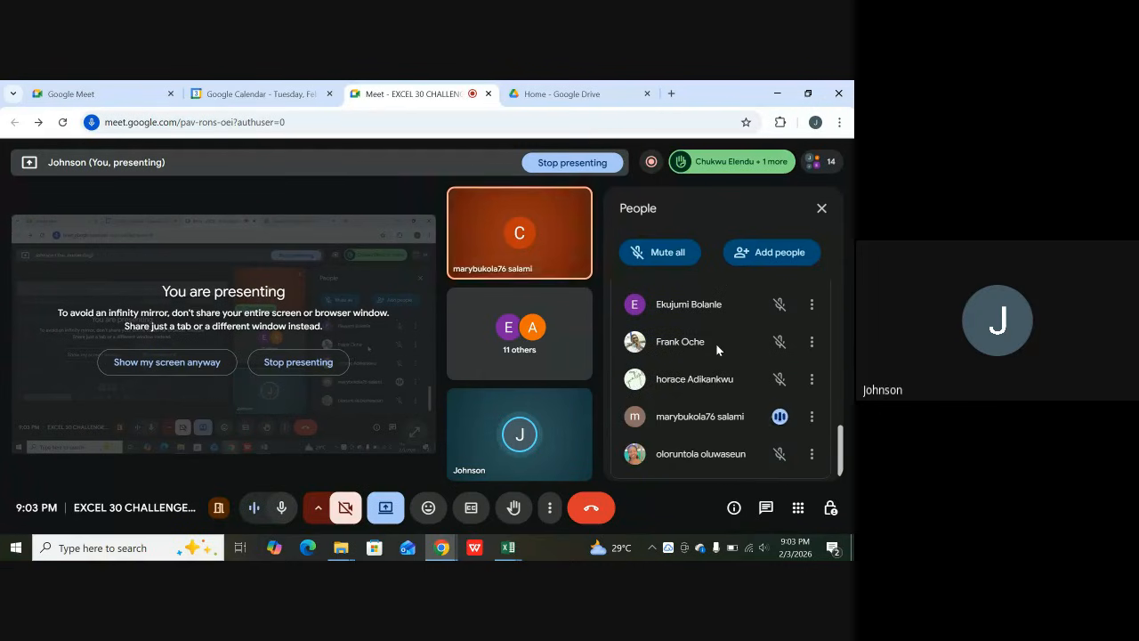
- Open the recording details and request to stop the recording of the call
click(652, 162)
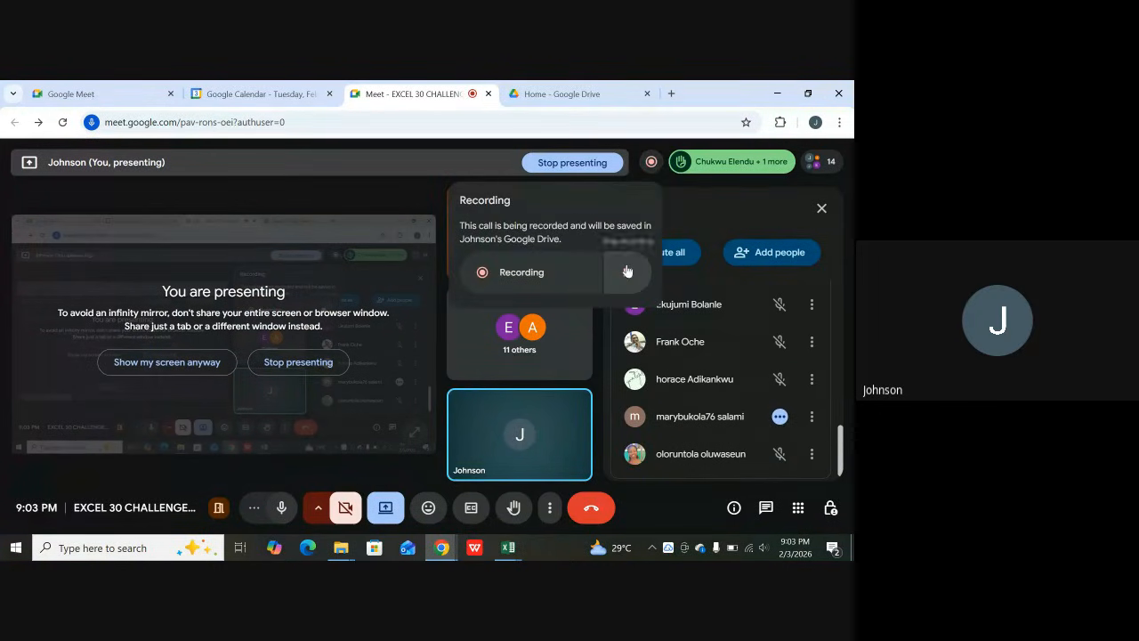
click(632, 269)
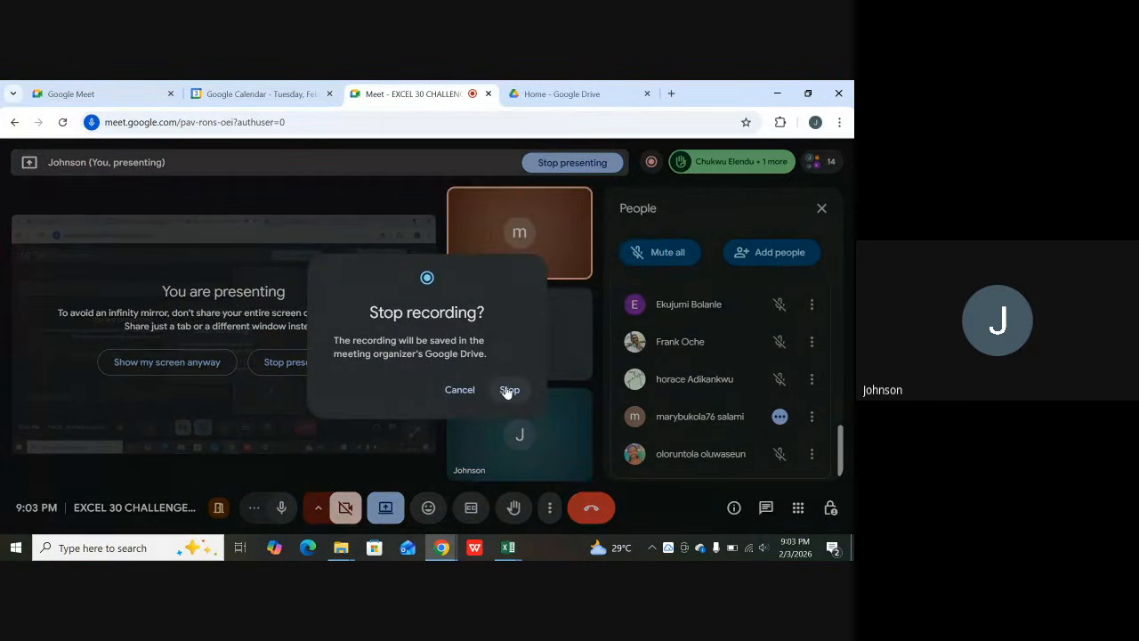